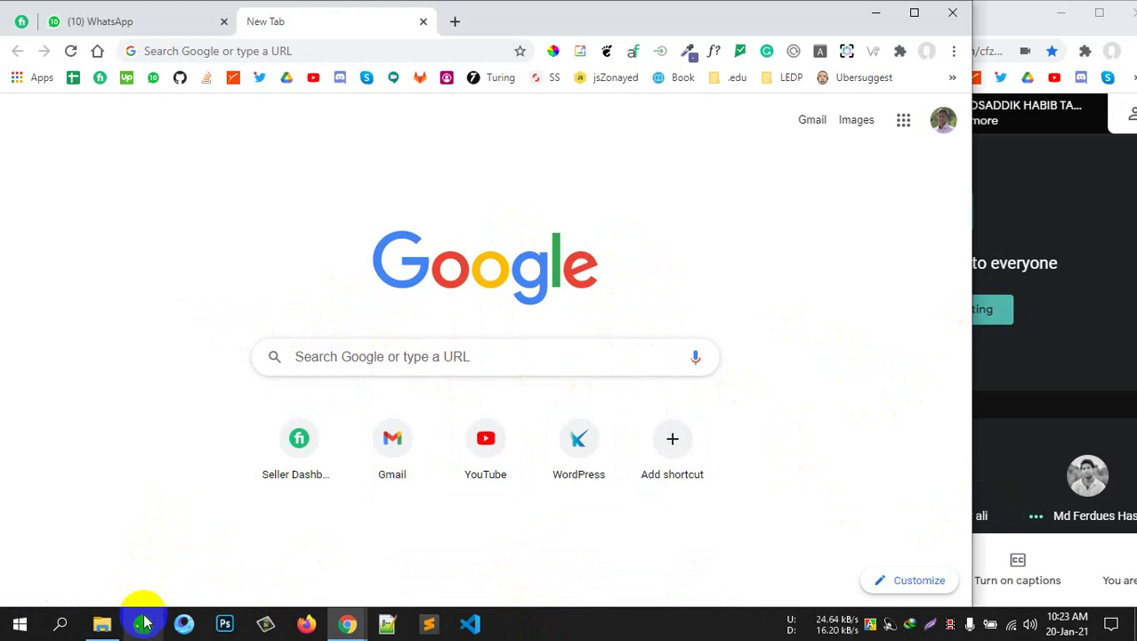
Open Laragon, start all its services, and close its window
{"action": "left_click", "coordinate": [146, 624]}
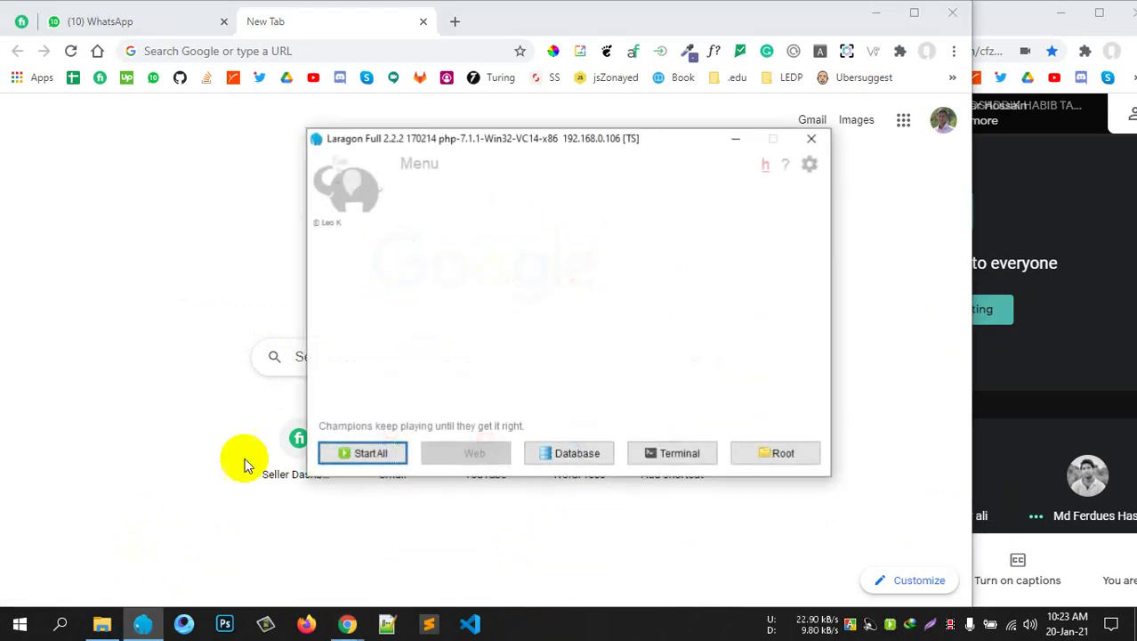
{"action": "left_click_drag", "start_coordinate": [633, 147], "coordinate": [576, 120]}
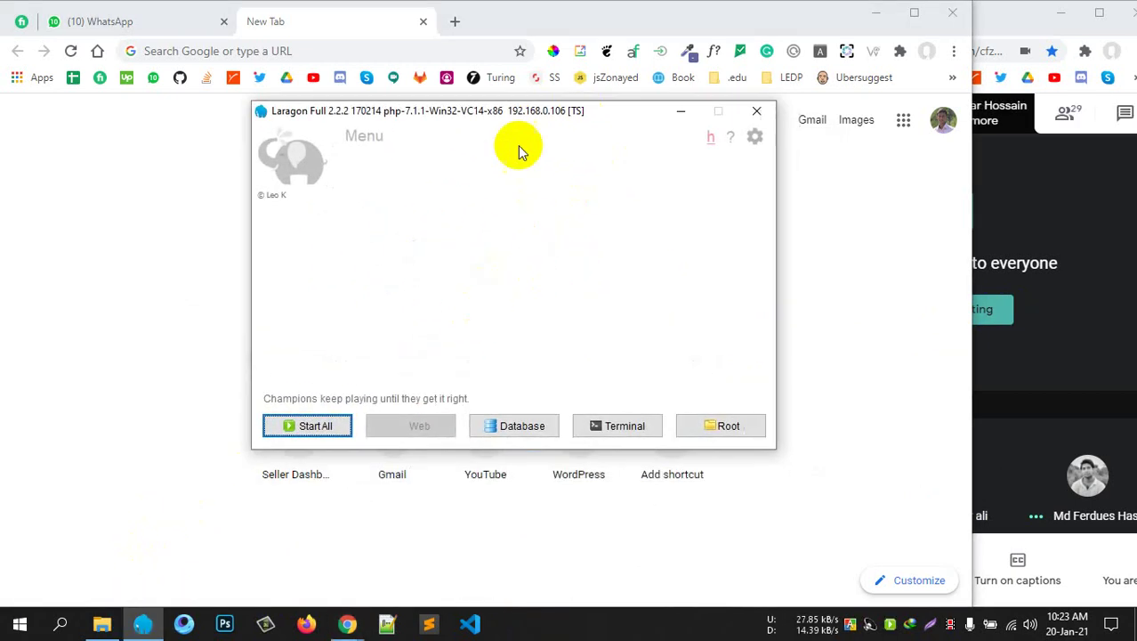
{"action": "left_click", "coordinate": [309, 423]}
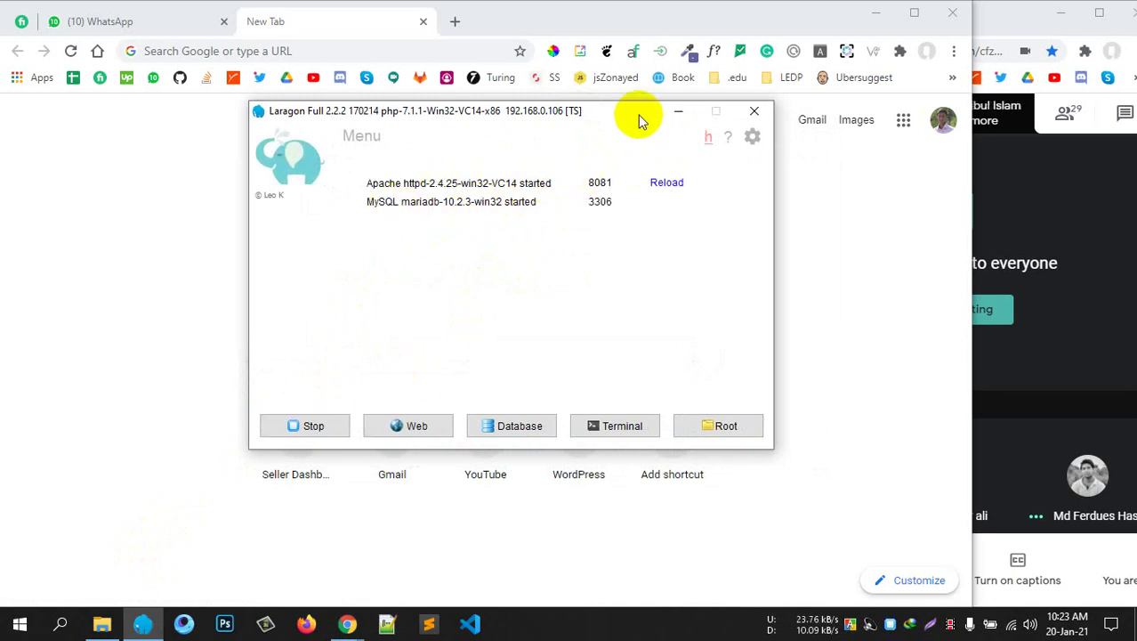
{"action": "left_click_drag", "start_coordinate": [640, 114], "coordinate": [616, 101]}
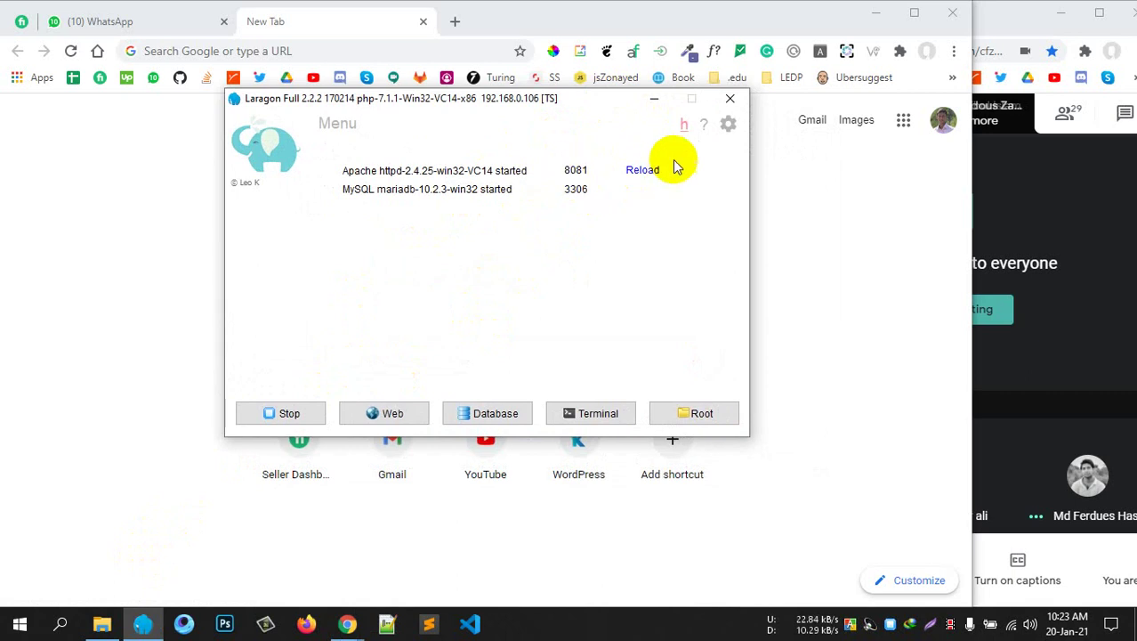
{"action": "left_click", "coordinate": [729, 98]}
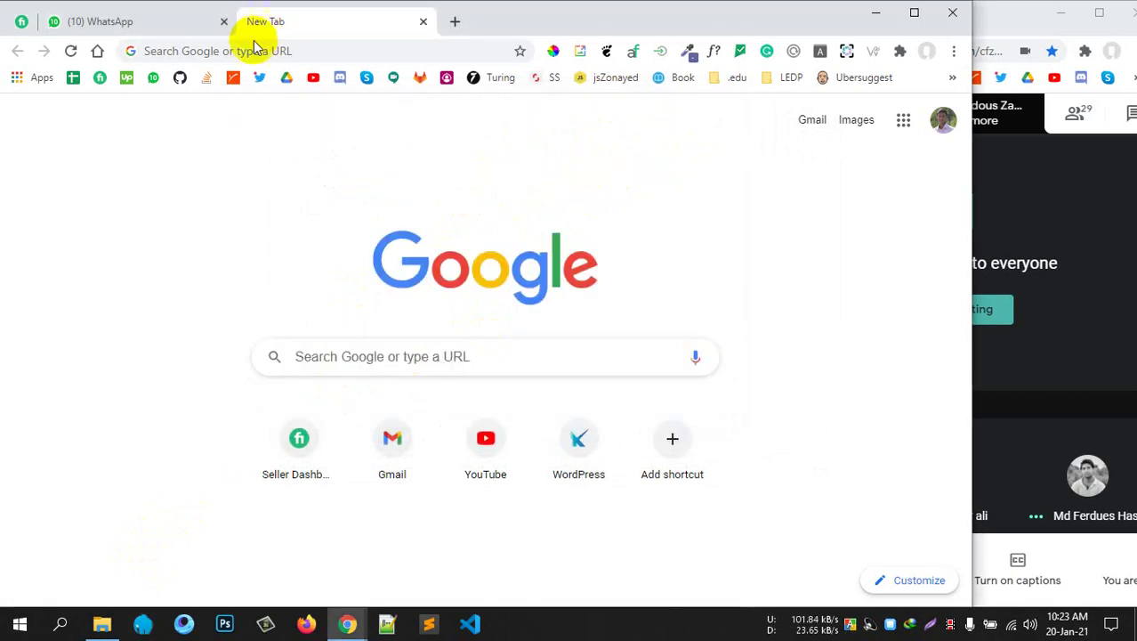
Open the local WordPress admin page at localhost:8081/wordpress/wp-admin/ in the browser
{"action": "left_click", "coordinate": [355, 49]}
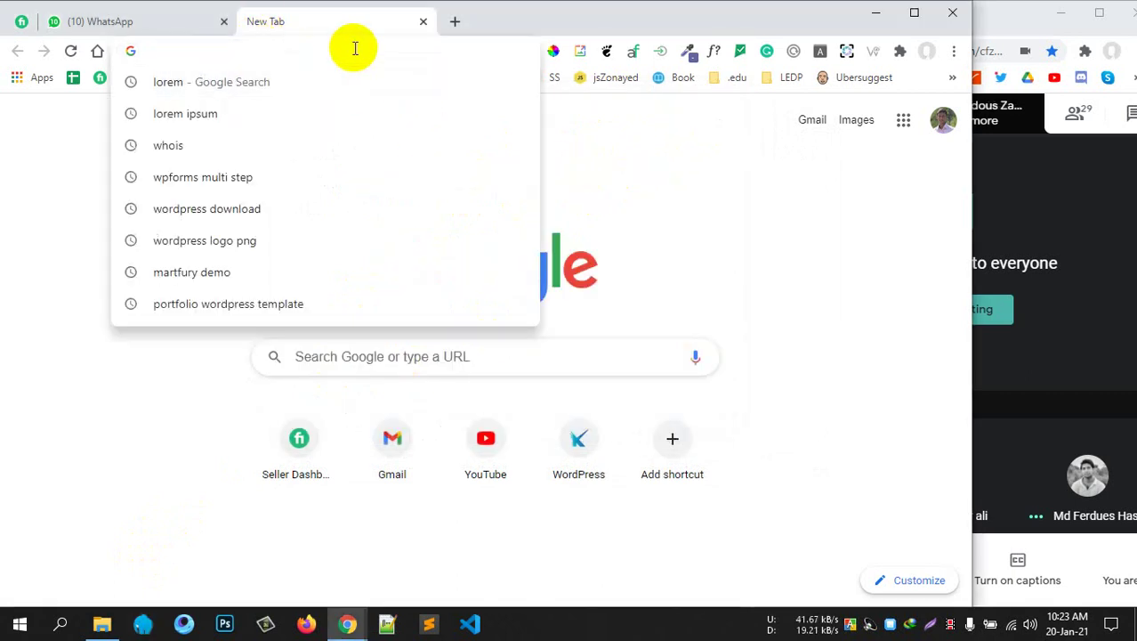
{"action": "type", "text": "local"}
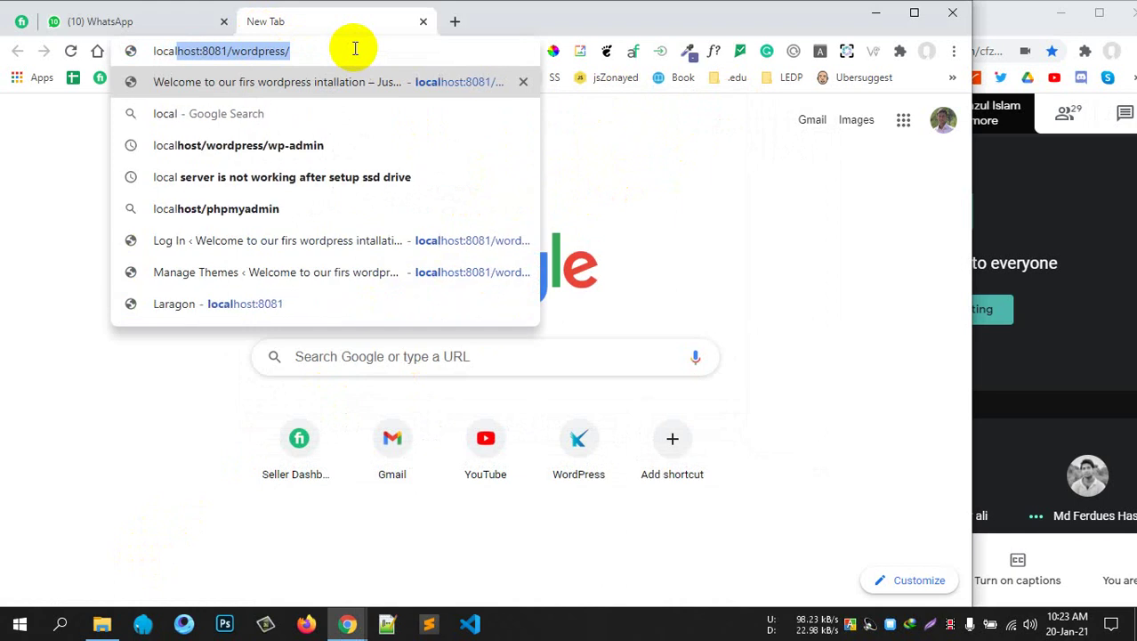
{"action": "key", "text": "End"}
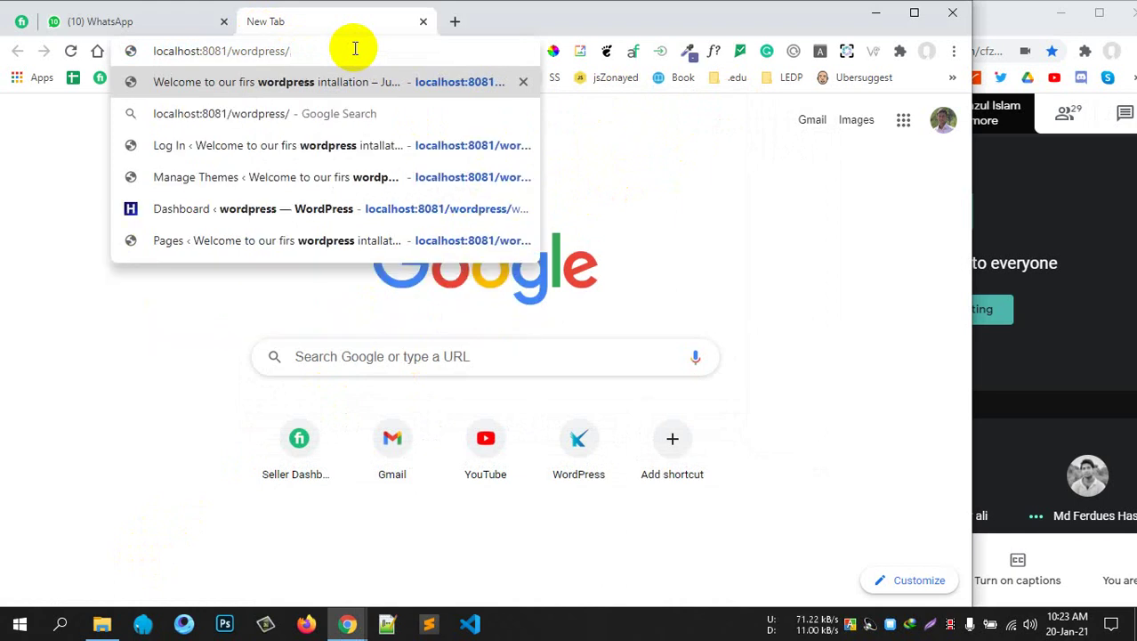
{"action": "type", "text": "wp"}
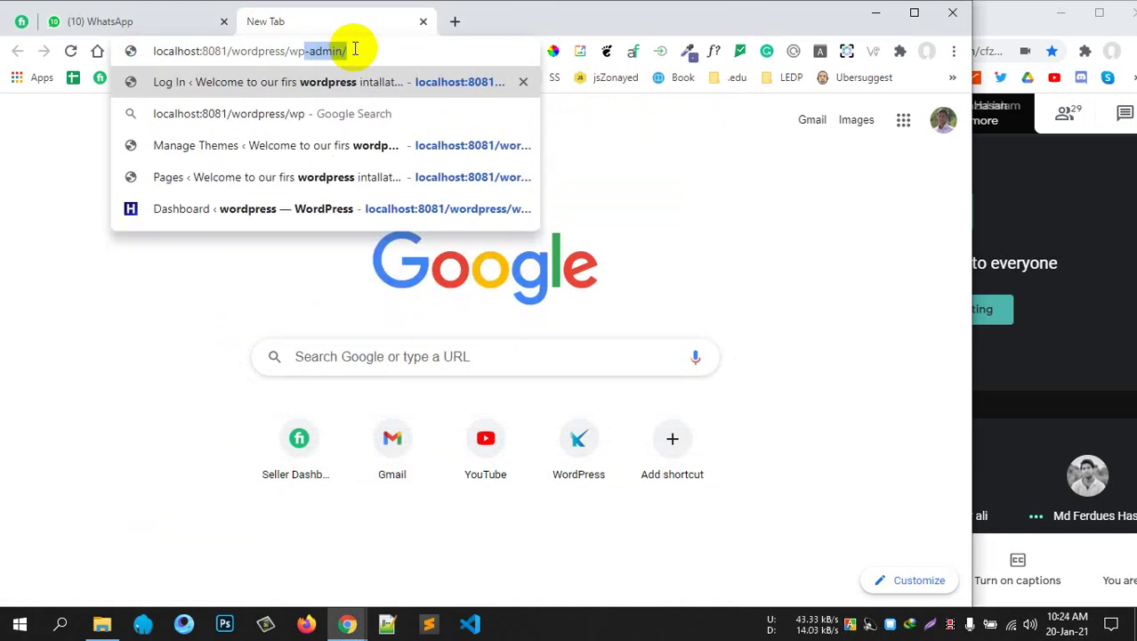
{"action": "key", "text": "Return"}
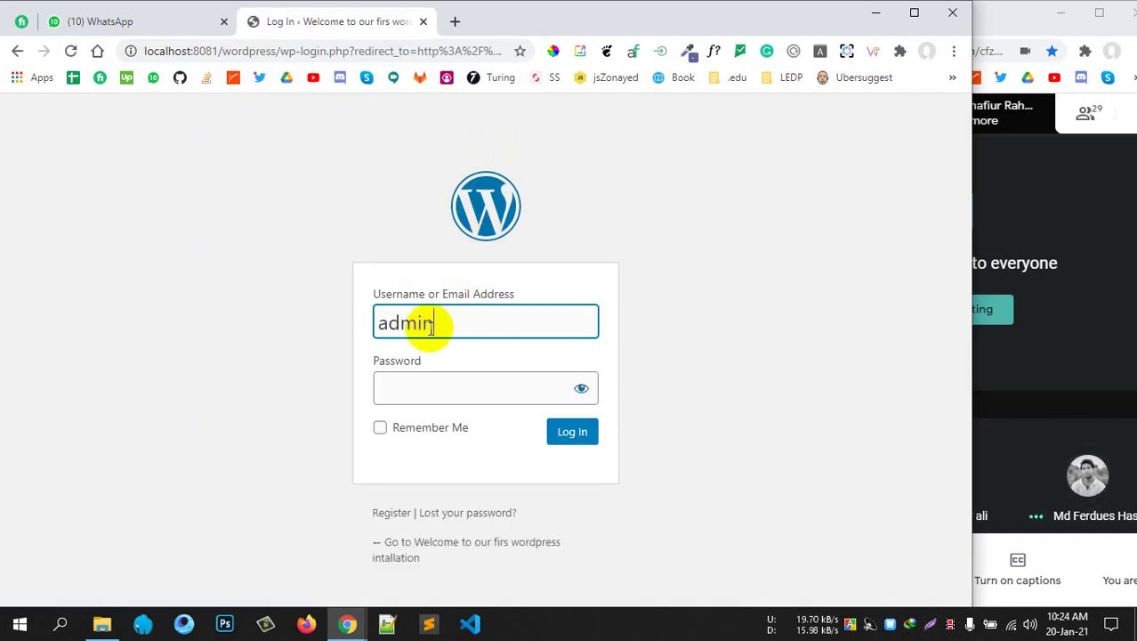
Log in to WordPress with the username admin and the account password
{"action": "left_click", "coordinate": [440, 394]}
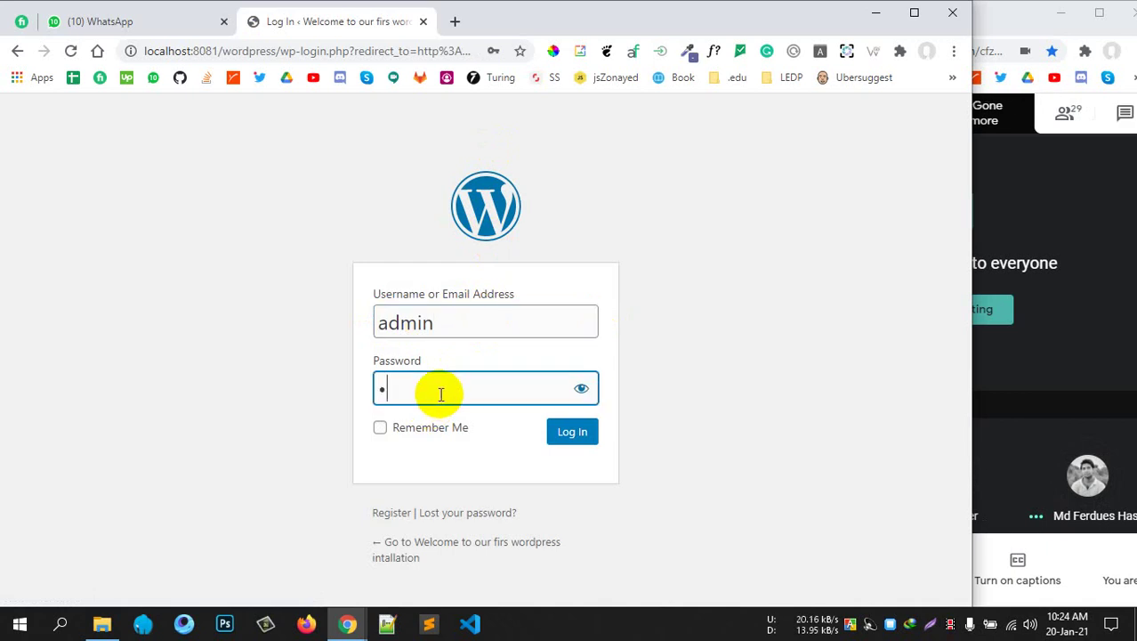
{"action": "key", "text": "Return"}
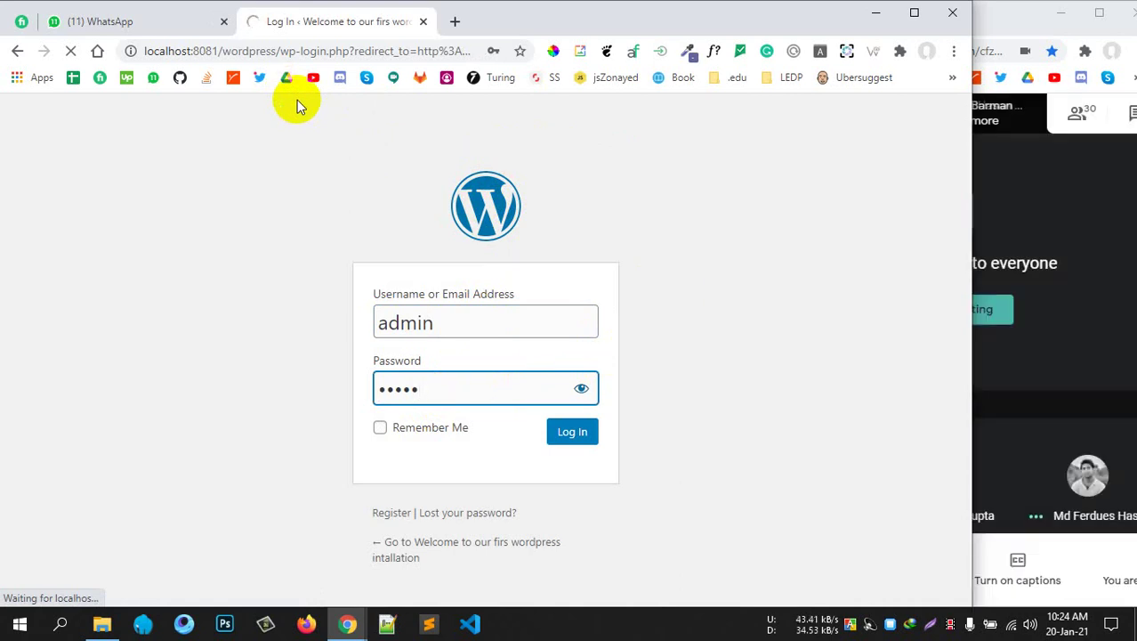
{"action": "left_click", "coordinate": [1070, 238]}
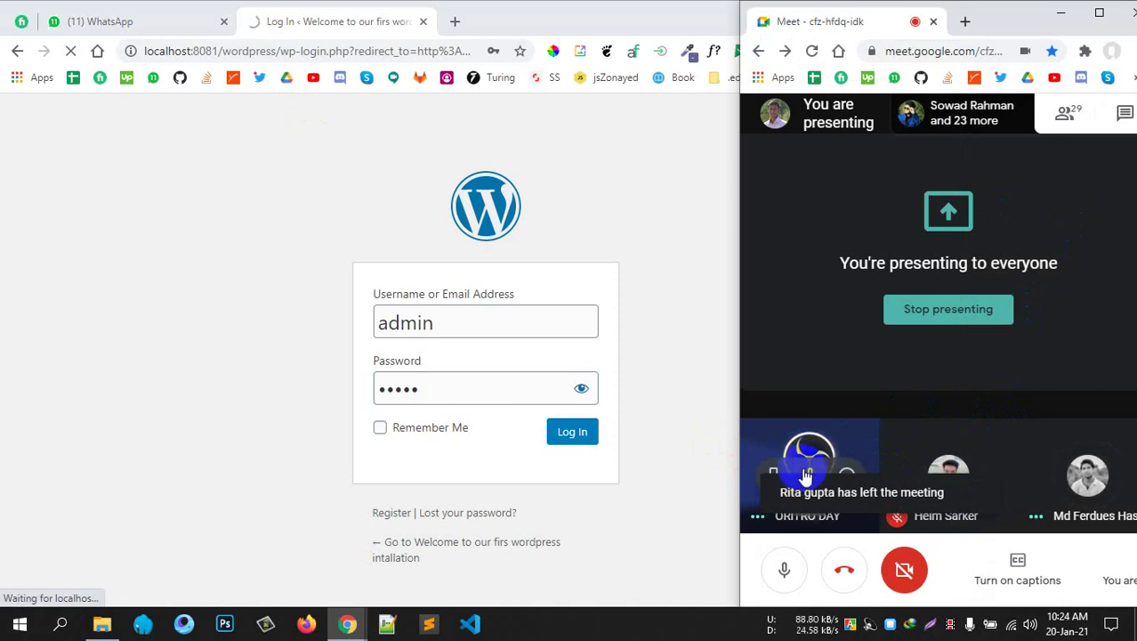
{"action": "left_click", "coordinate": [685, 234]}
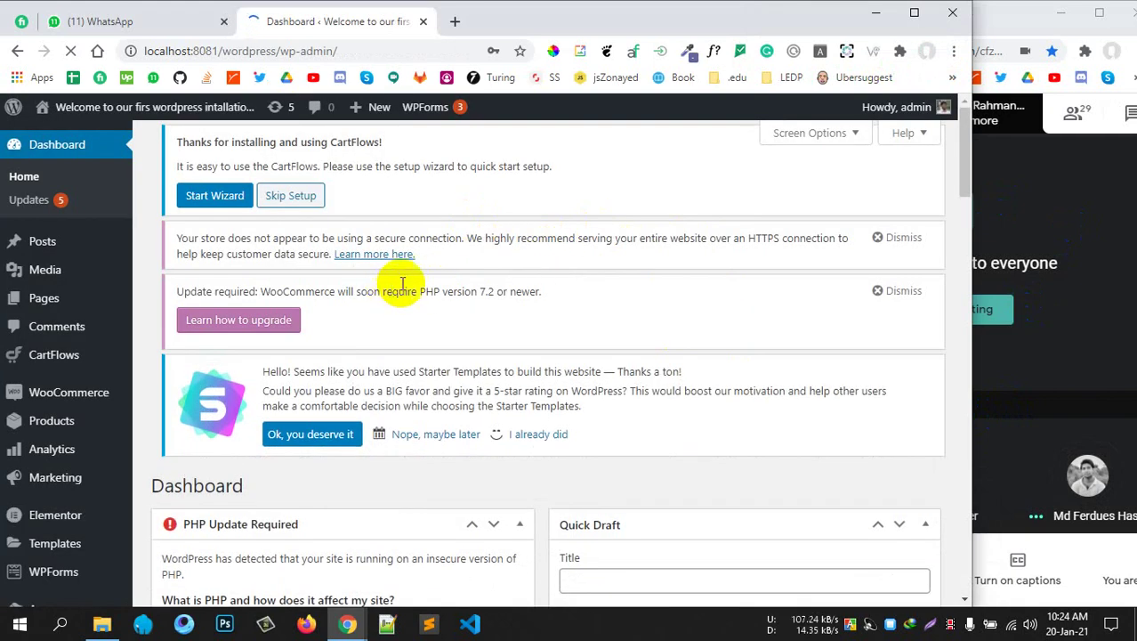
Dismiss the browser's password check warning and look over the WordPress dashboard
{"action": "scroll", "coordinate": [392, 267], "scroll_direction": "down", "scroll_amount": 4}
{"action": "scroll", "coordinate": [397, 262], "scroll_direction": "up", "scroll_amount": 5}
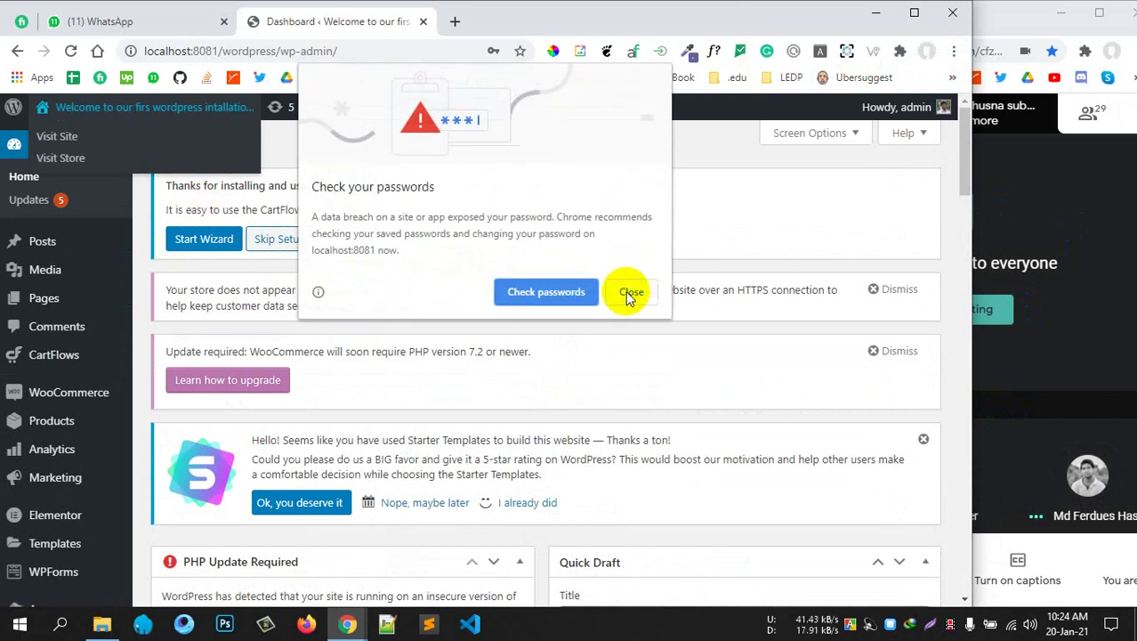
{"action": "left_click", "coordinate": [631, 292]}
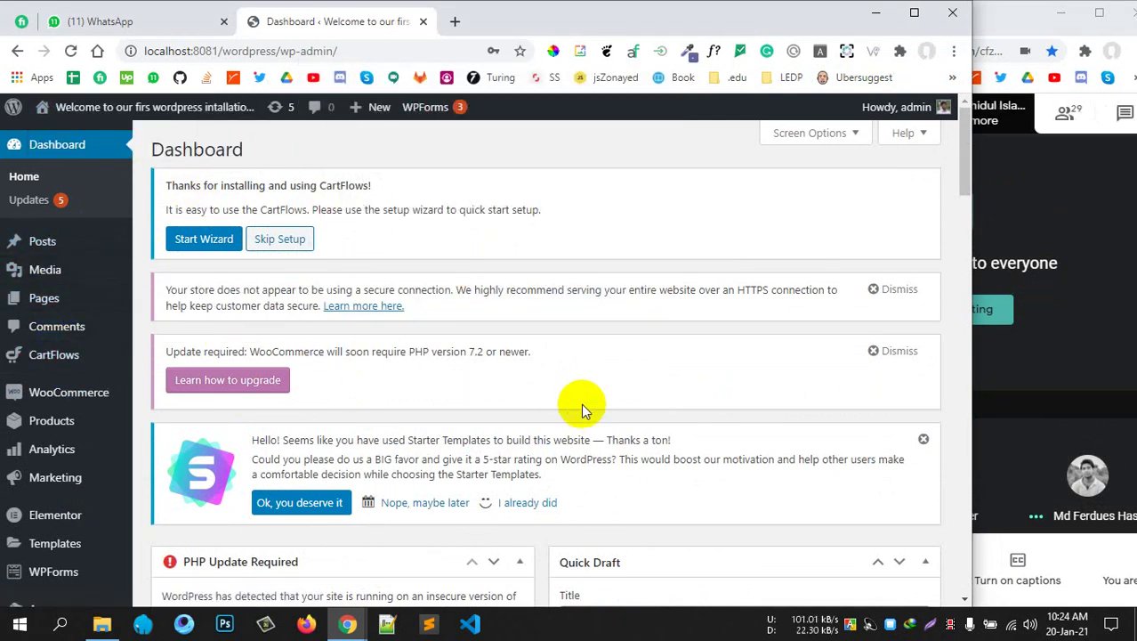
{"action": "scroll", "coordinate": [583, 405], "scroll_direction": "down", "scroll_amount": 9}
{"action": "scroll", "coordinate": [564, 368], "scroll_direction": "up", "scroll_amount": 10}
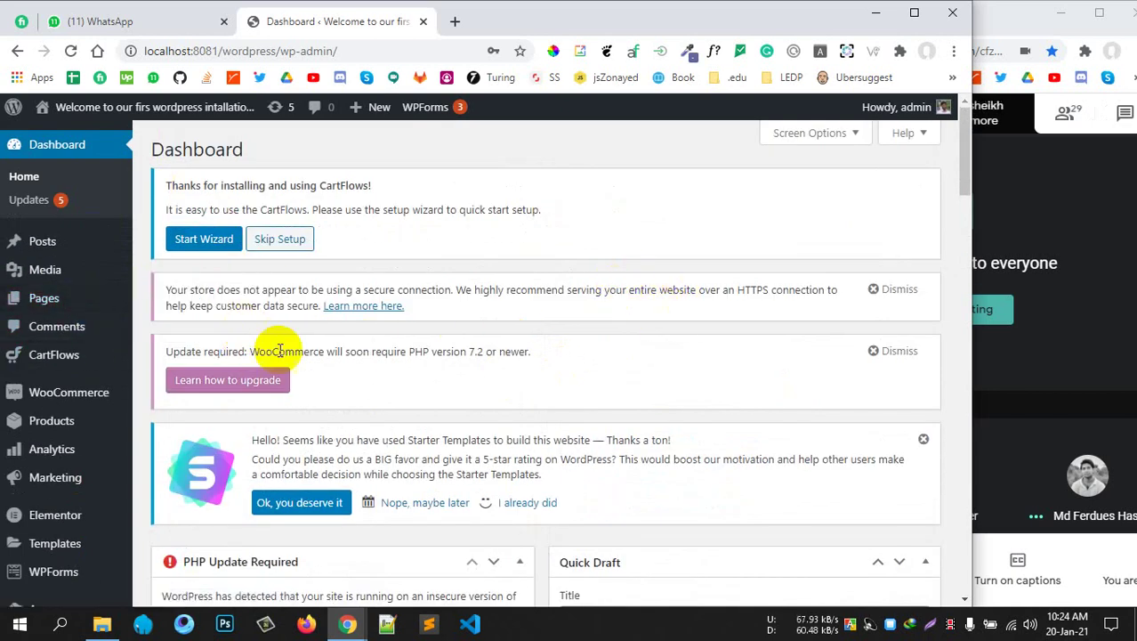
Open the list of installed plugins in the WordPress admin
{"action": "scroll", "coordinate": [277, 374], "scroll_direction": "down", "scroll_amount": 5}
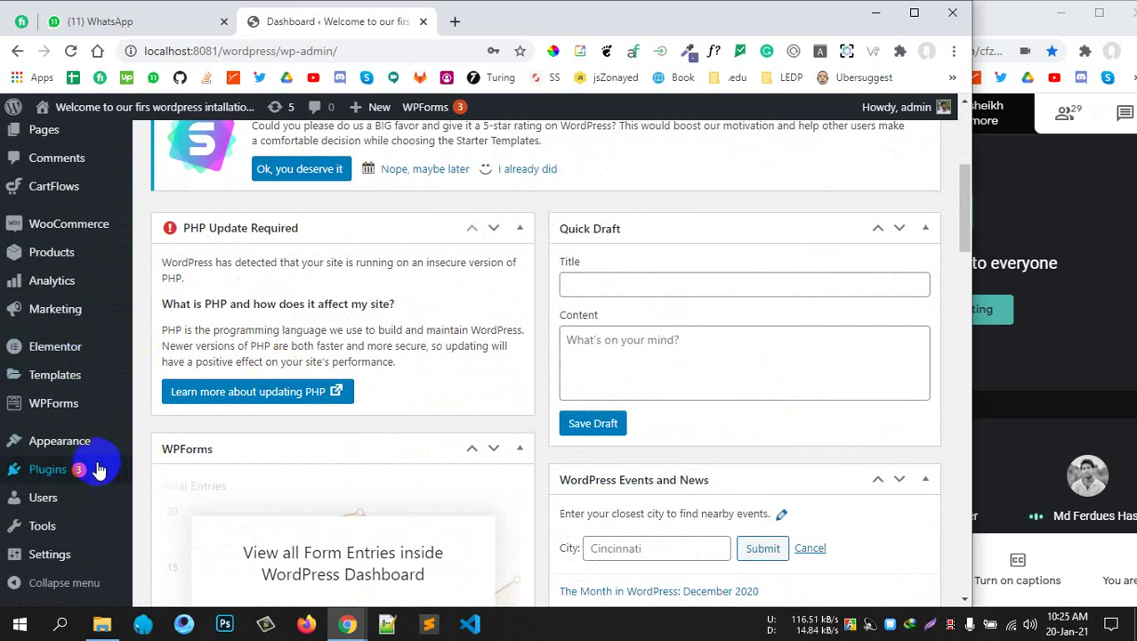
{"action": "left_click", "coordinate": [78, 474]}
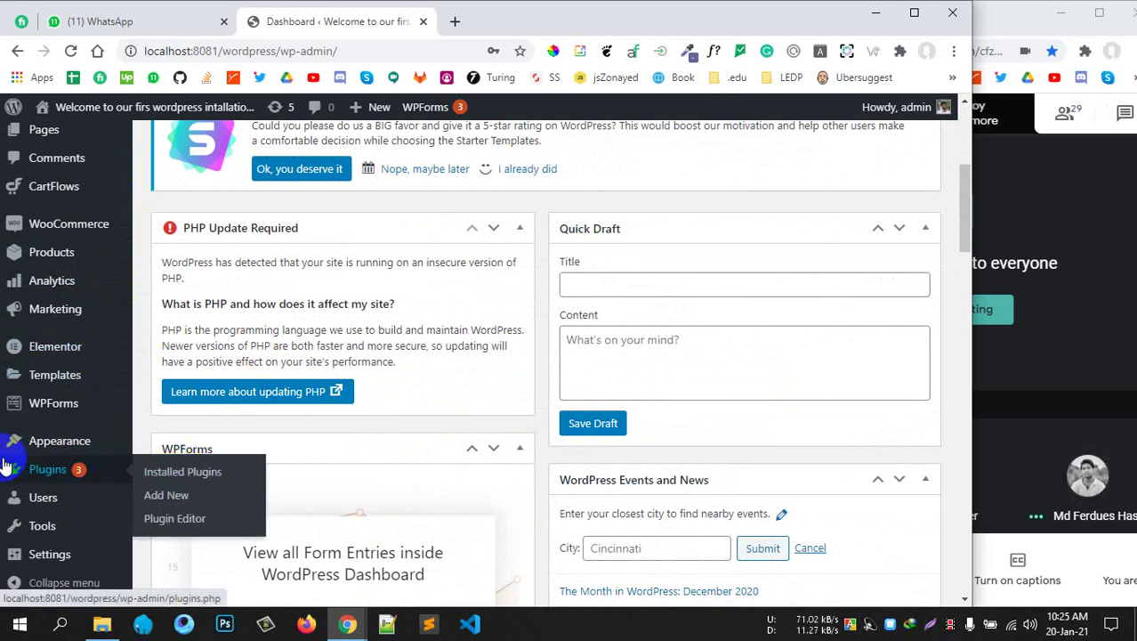
{"action": "left_click", "coordinate": [36, 475]}
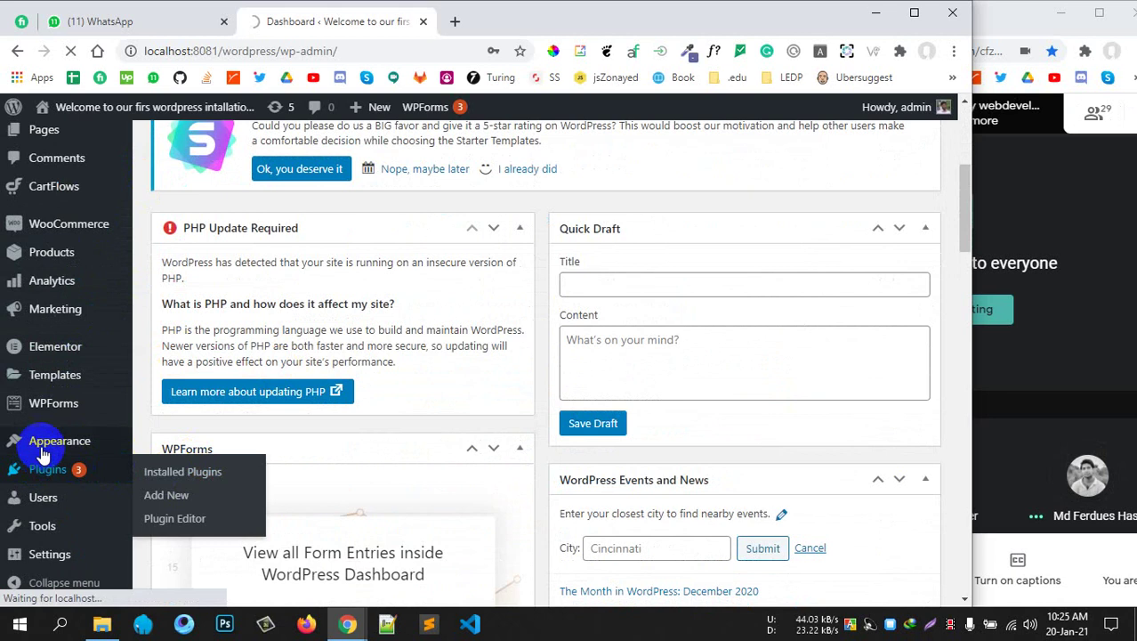
{"action": "mouse_move", "coordinate": [105, 447]}
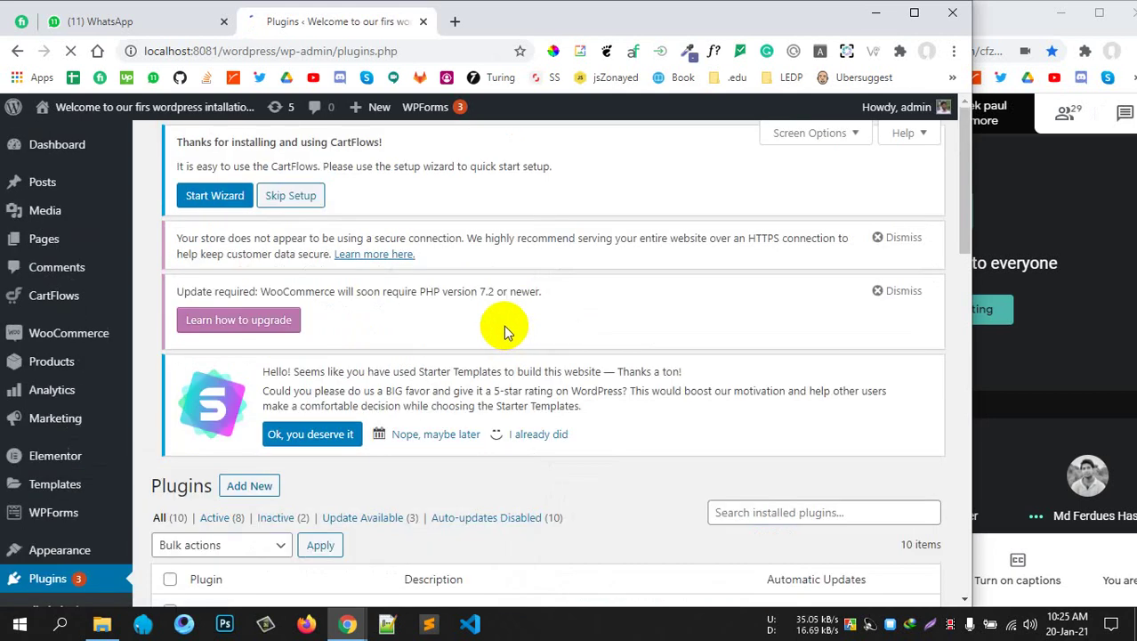
Examine the installed plugins from Akismet Anti-Spam to WPForms Lite, including their activation status and available updates
{"action": "scroll", "coordinate": [489, 325], "scroll_direction": "down", "scroll_amount": 5}
{"action": "scroll", "coordinate": [472, 322], "scroll_direction": "down", "scroll_amount": 2}
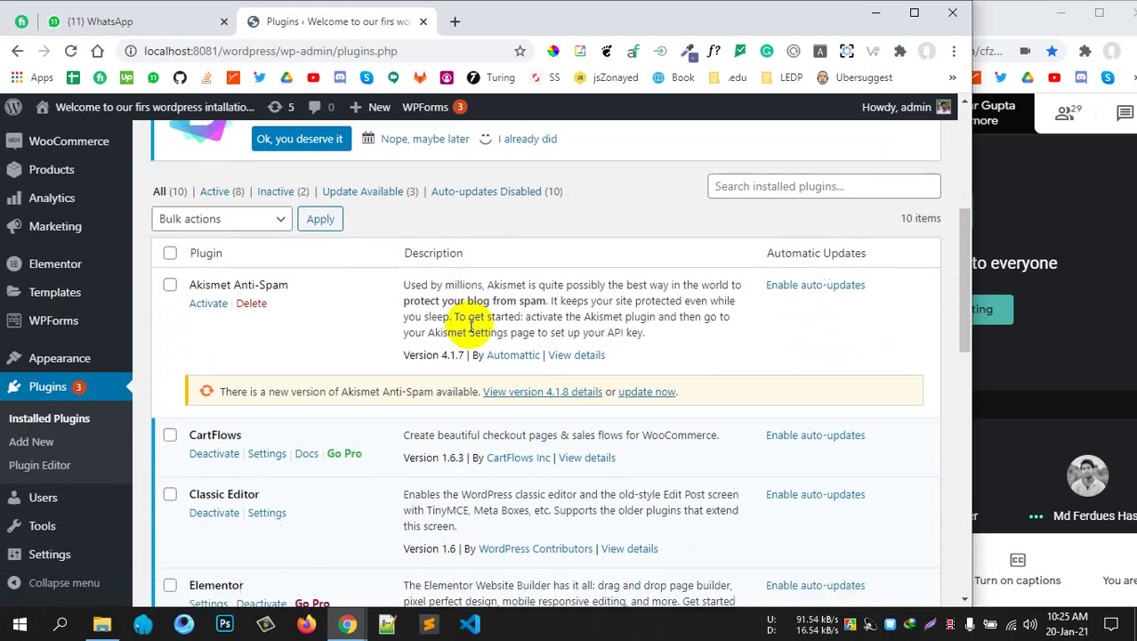
{"action": "scroll", "coordinate": [445, 316], "scroll_direction": "up", "scroll_amount": 3}
{"action": "scroll", "coordinate": [401, 307], "scroll_direction": "down", "scroll_amount": 3}
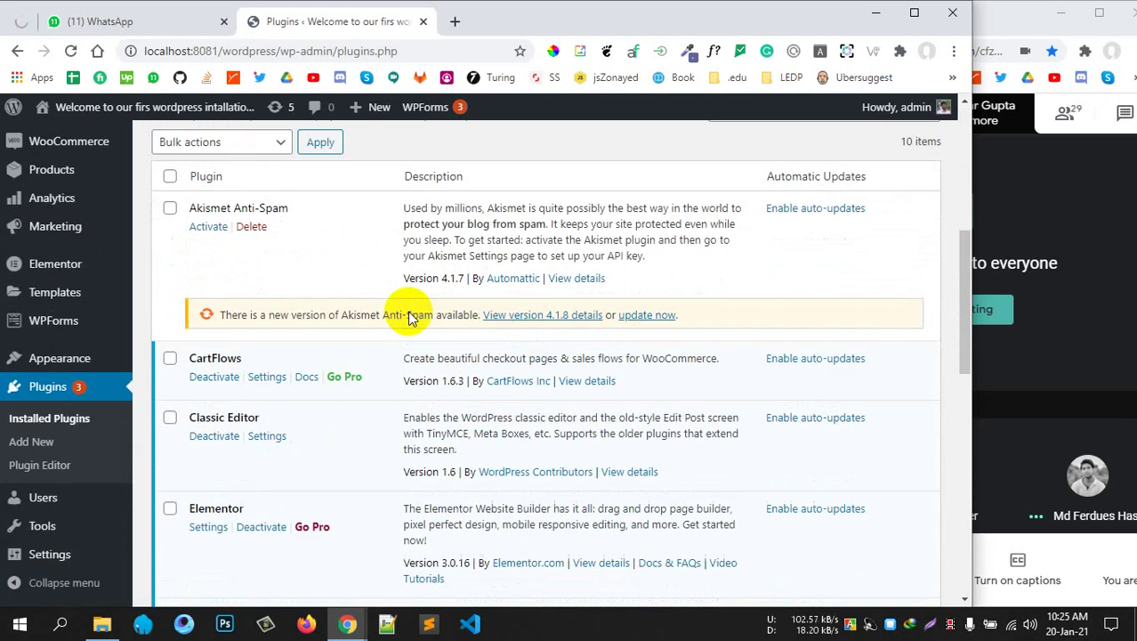
{"action": "scroll", "coordinate": [385, 297], "scroll_direction": "up", "scroll_amount": 1}
{"action": "scroll", "coordinate": [393, 406], "scroll_direction": "down", "scroll_amount": 6}
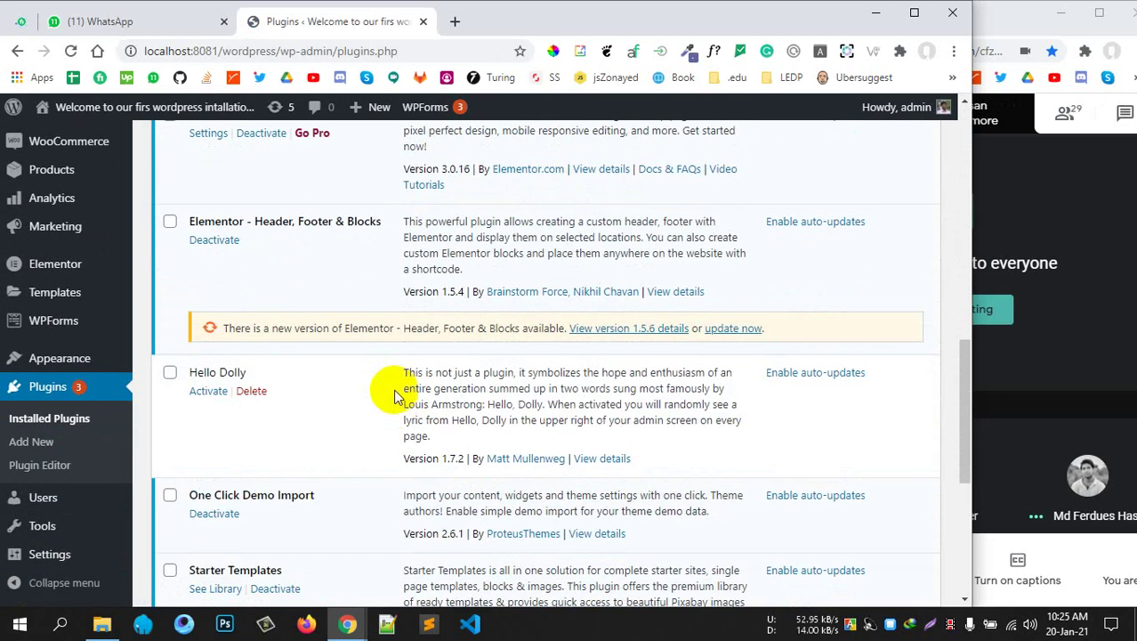
{"action": "scroll", "coordinate": [393, 386], "scroll_direction": "down", "scroll_amount": 7}
{"action": "scroll", "coordinate": [393, 386], "scroll_direction": "up", "scroll_amount": 9}
{"action": "scroll", "coordinate": [393, 386], "scroll_direction": "up", "scroll_amount": 5}
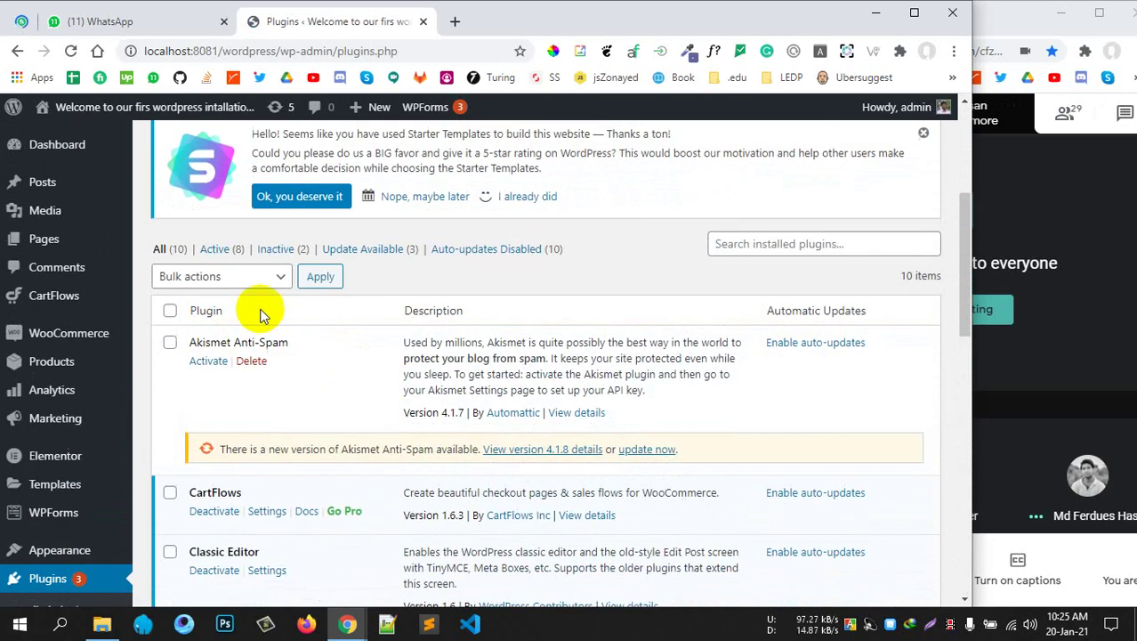
{"action": "scroll", "coordinate": [209, 418], "scroll_direction": "down", "scroll_amount": 5}
{"action": "scroll", "coordinate": [209, 369], "scroll_direction": "down", "scroll_amount": 3}
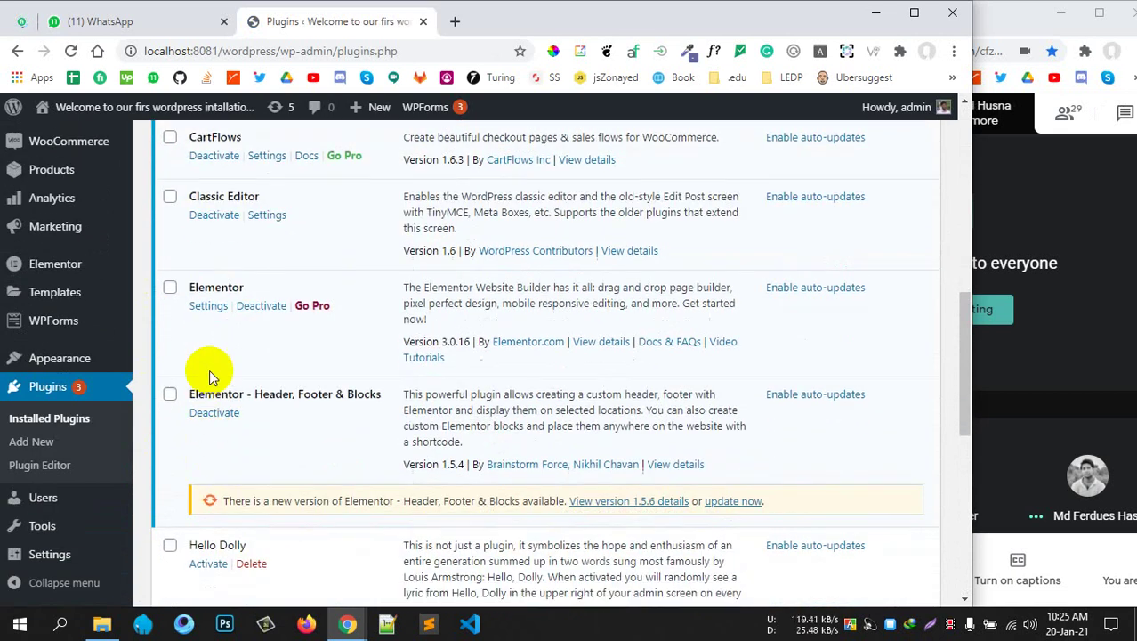
{"action": "scroll", "coordinate": [210, 368], "scroll_direction": "up", "scroll_amount": 7}
{"action": "scroll", "coordinate": [210, 370], "scroll_direction": "down", "scroll_amount": 3}
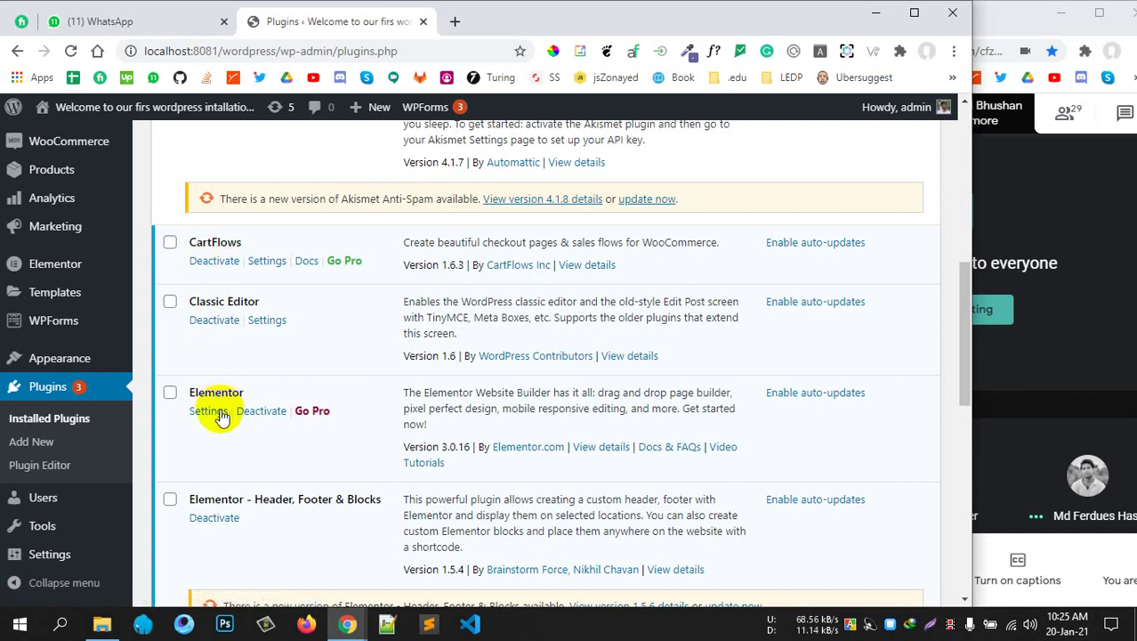
{"action": "scroll", "coordinate": [254, 411], "scroll_direction": "down", "scroll_amount": 3}
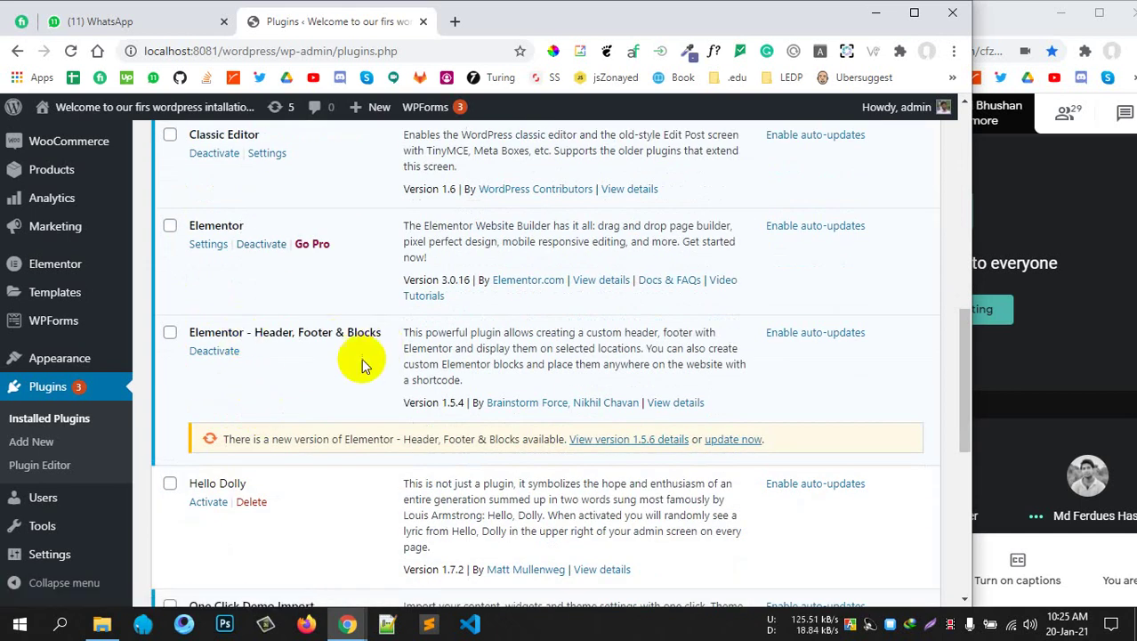
{"action": "scroll", "coordinate": [360, 358], "scroll_direction": "down", "scroll_amount": 2}
{"action": "scroll", "coordinate": [348, 378], "scroll_direction": "down", "scroll_amount": 1}
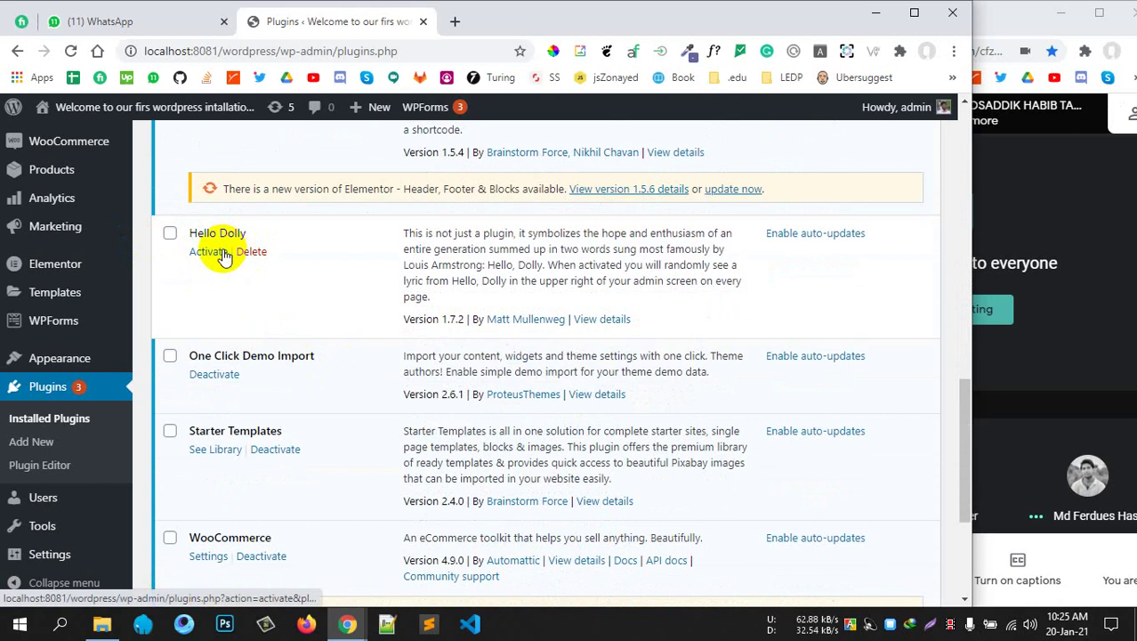
{"action": "scroll", "coordinate": [242, 386], "scroll_direction": "down", "scroll_amount": 3}
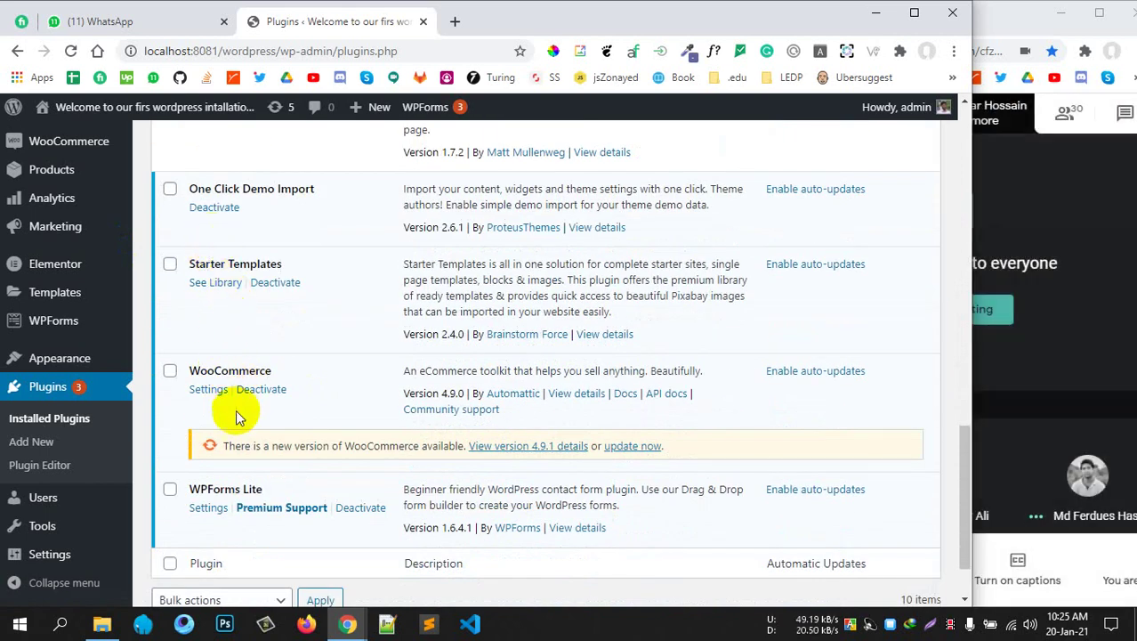
{"action": "scroll", "coordinate": [582, 414], "scroll_direction": "up", "scroll_amount": 15}
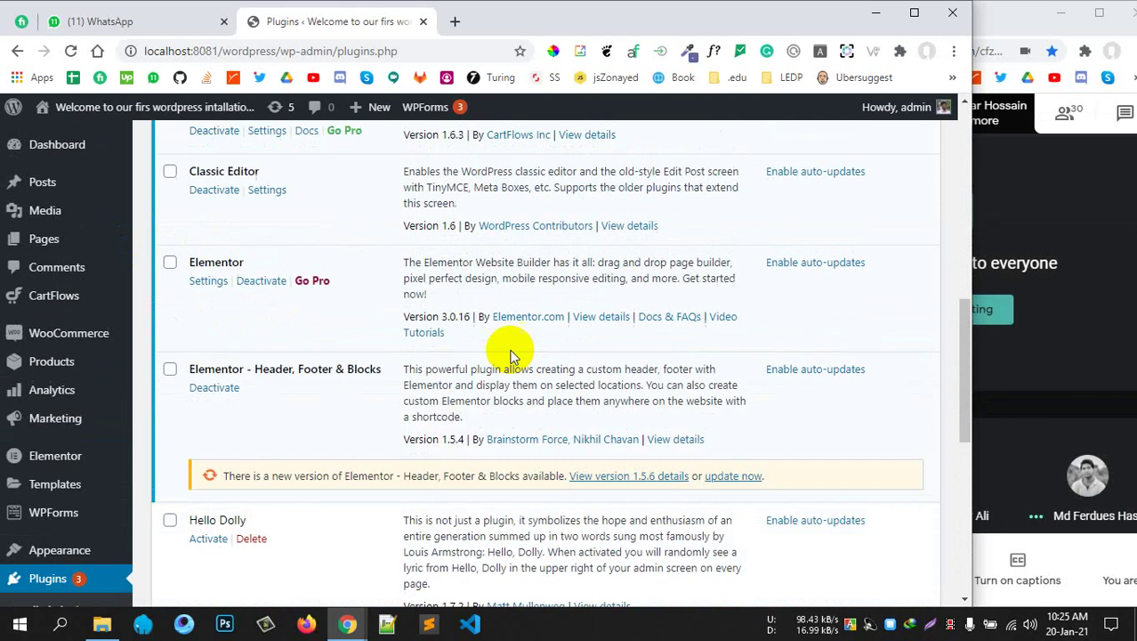
{"action": "scroll", "coordinate": [445, 332], "scroll_direction": "up", "scroll_amount": 2}
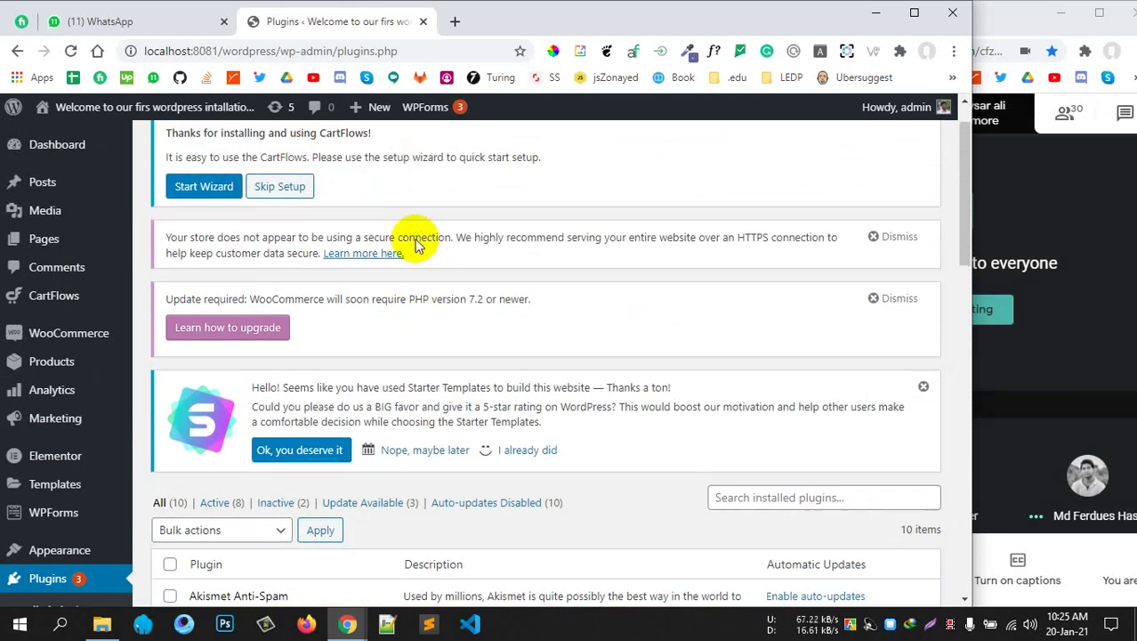
{"action": "scroll", "coordinate": [415, 231], "scroll_direction": "up", "scroll_amount": 1}
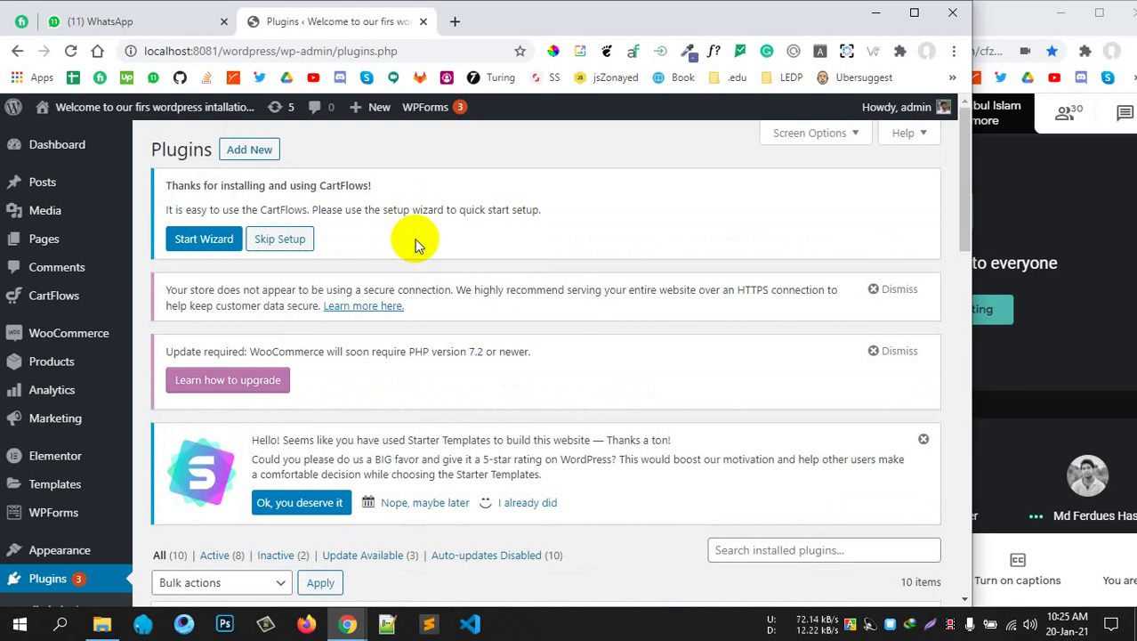
{"action": "scroll", "coordinate": [457, 254], "scroll_direction": "down", "scroll_amount": 5}
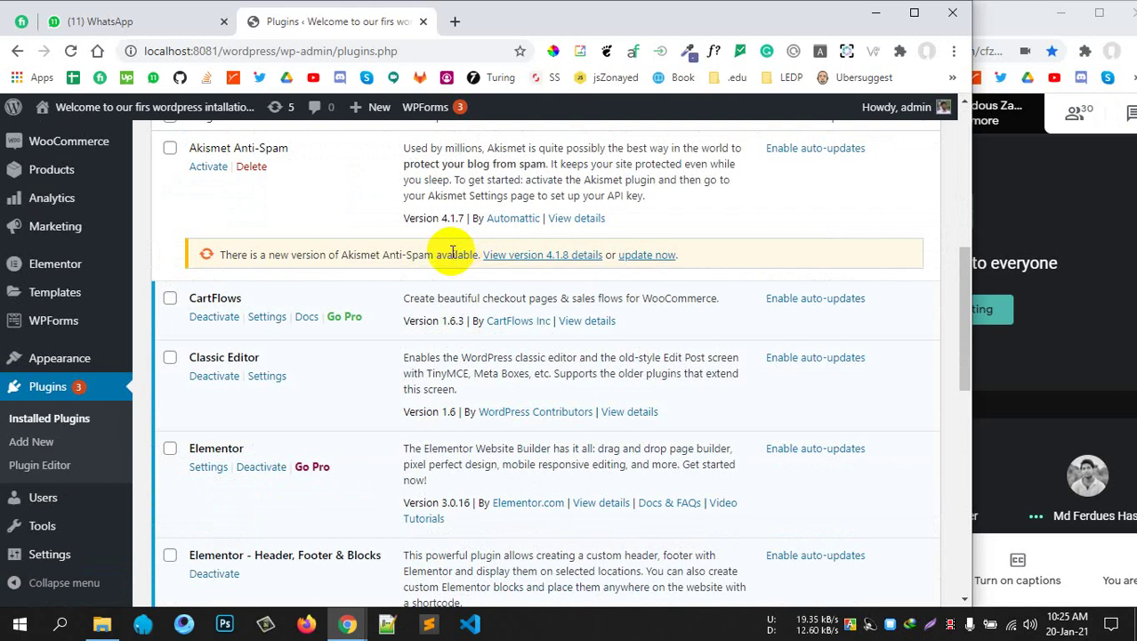
{"action": "scroll", "coordinate": [406, 286], "scroll_direction": "up", "scroll_amount": 4}
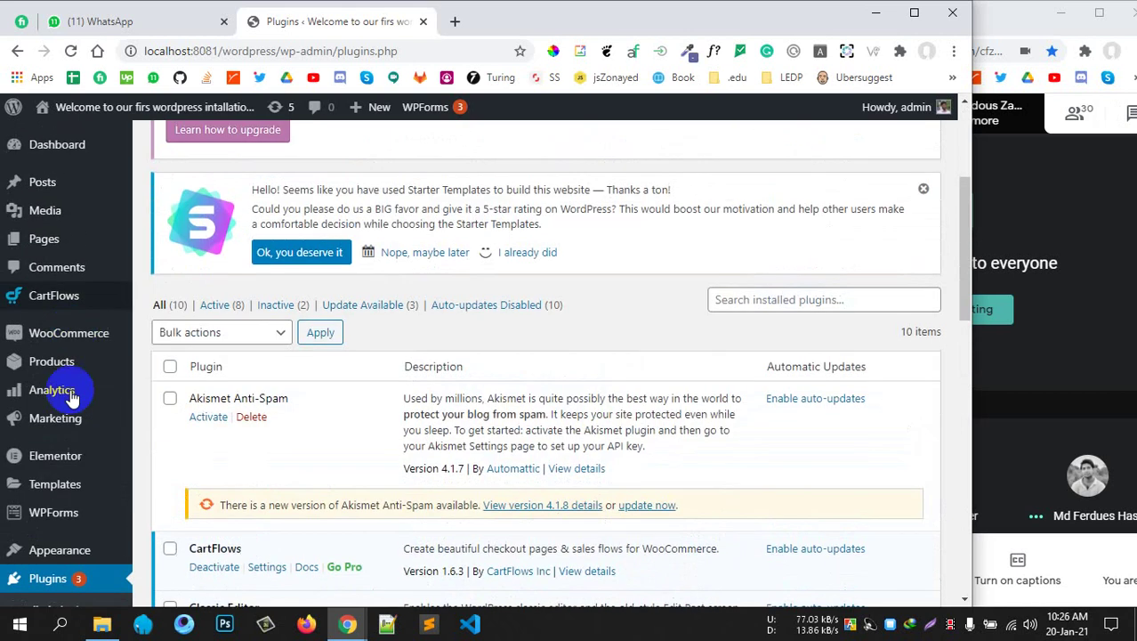
Examine the installed plugins again down to WPForms Lite, along with the WooCommerce entries in the admin navigation
{"action": "scroll", "coordinate": [259, 388], "scroll_direction": "down", "scroll_amount": 6}
{"action": "scroll", "coordinate": [220, 386], "scroll_direction": "down", "scroll_amount": 4}
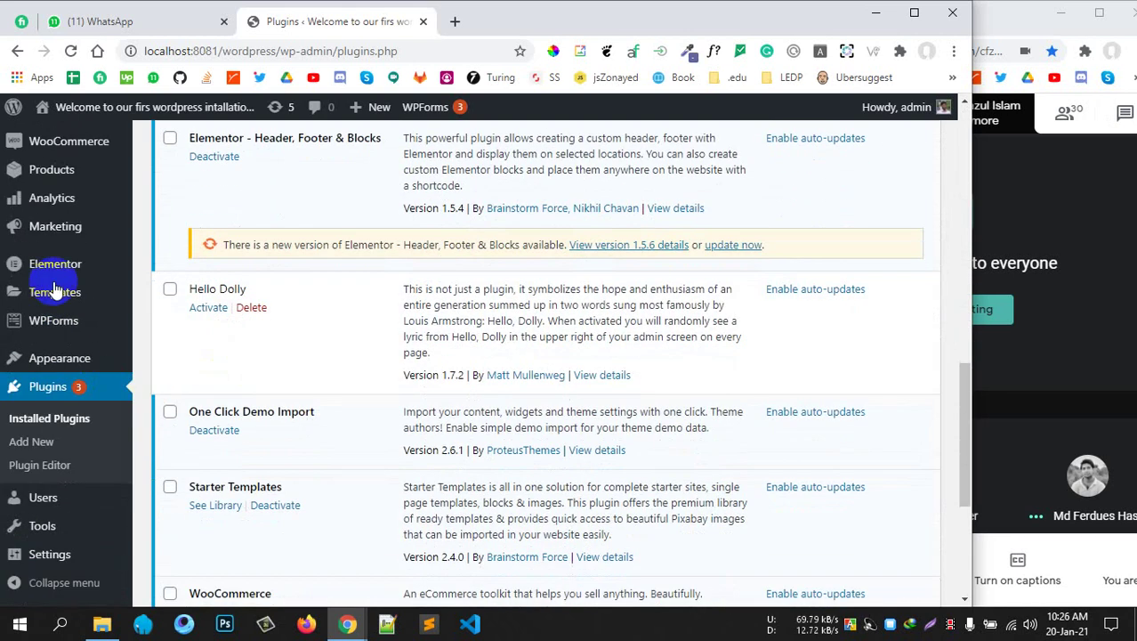
{"action": "scroll", "coordinate": [183, 365], "scroll_direction": "up", "scroll_amount": 3}
{"action": "scroll", "coordinate": [170, 328], "scroll_direction": "down", "scroll_amount": 5}
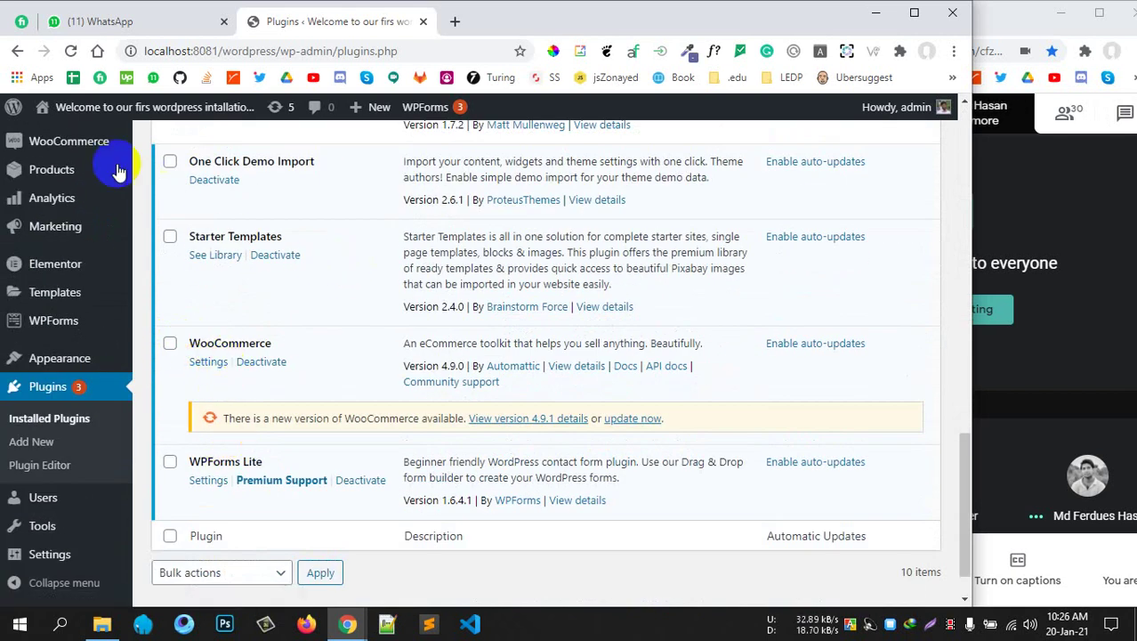
{"action": "mouse_move", "coordinate": [43, 141]}
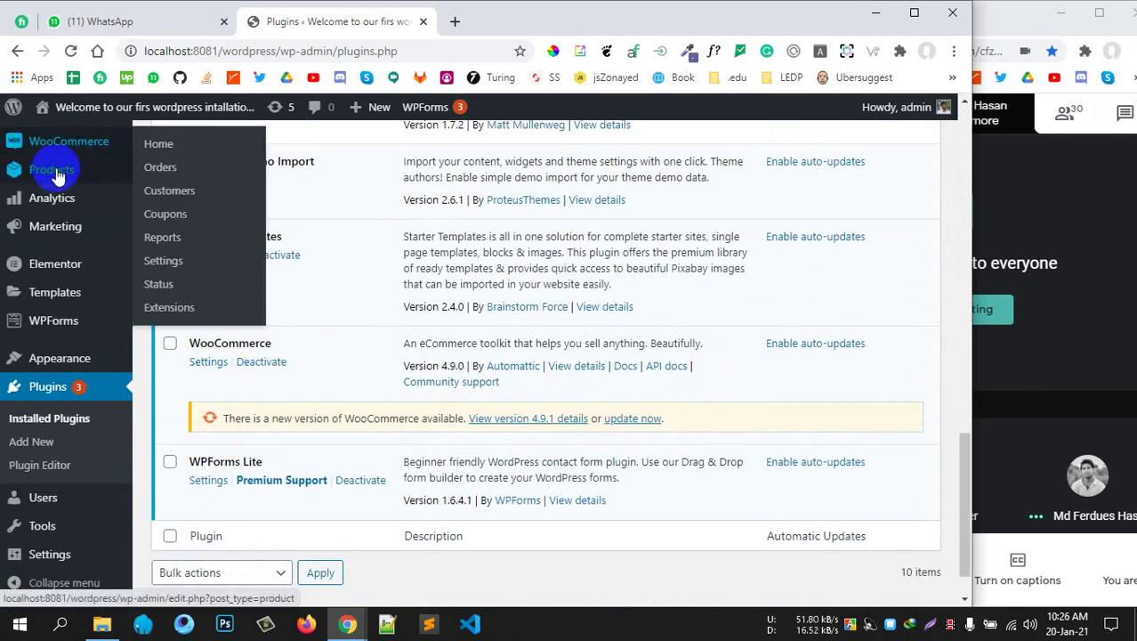
{"action": "mouse_move", "coordinate": [107, 182]}
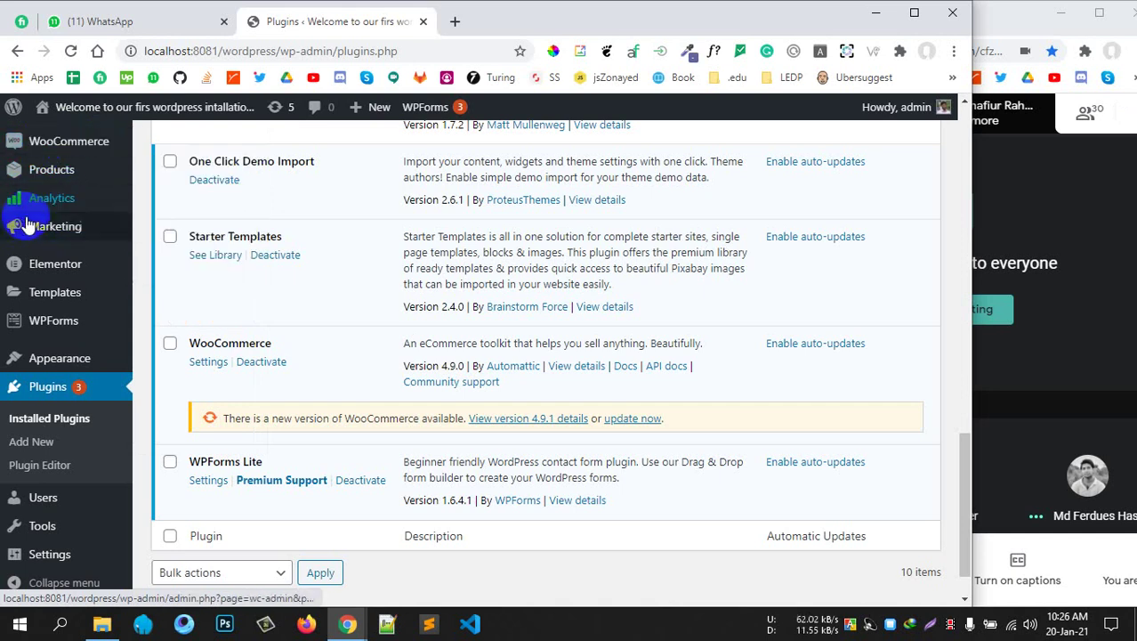
{"action": "mouse_move", "coordinate": [69, 157]}
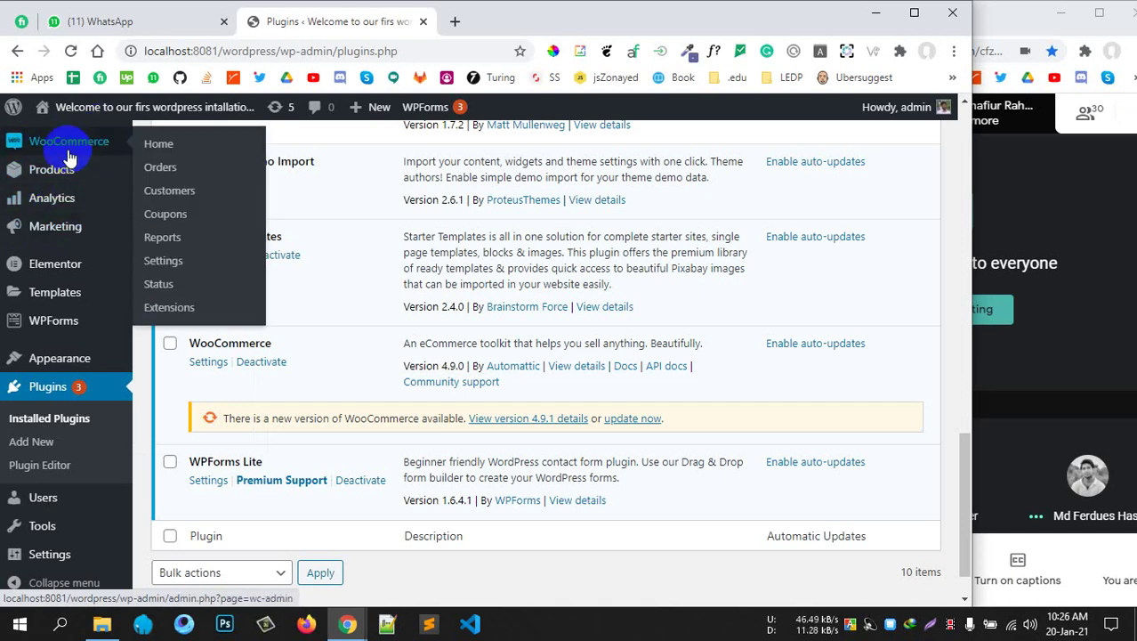
{"action": "mouse_move", "coordinate": [49, 213]}
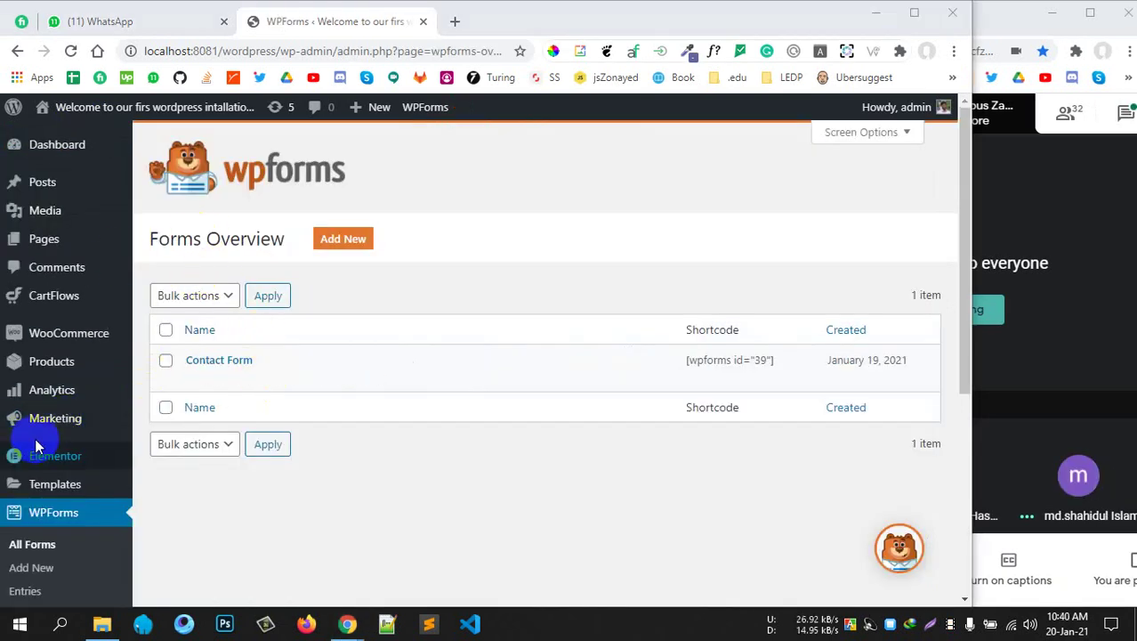
Go from the WPForms forms overview to the page for adding new plugins
{"action": "scroll", "coordinate": [40, 427], "scroll_direction": "down", "scroll_amount": 4}
{"action": "scroll", "coordinate": [27, 392], "scroll_direction": "up", "scroll_amount": 4}
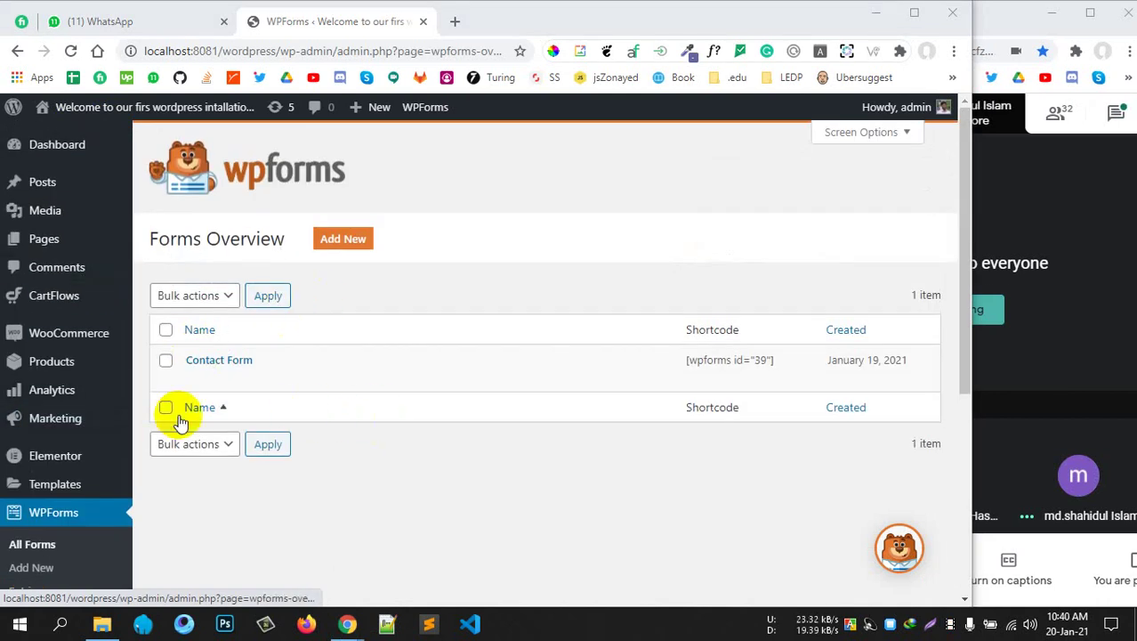
{"action": "scroll", "coordinate": [102, 465], "scroll_direction": "down", "scroll_amount": 2}
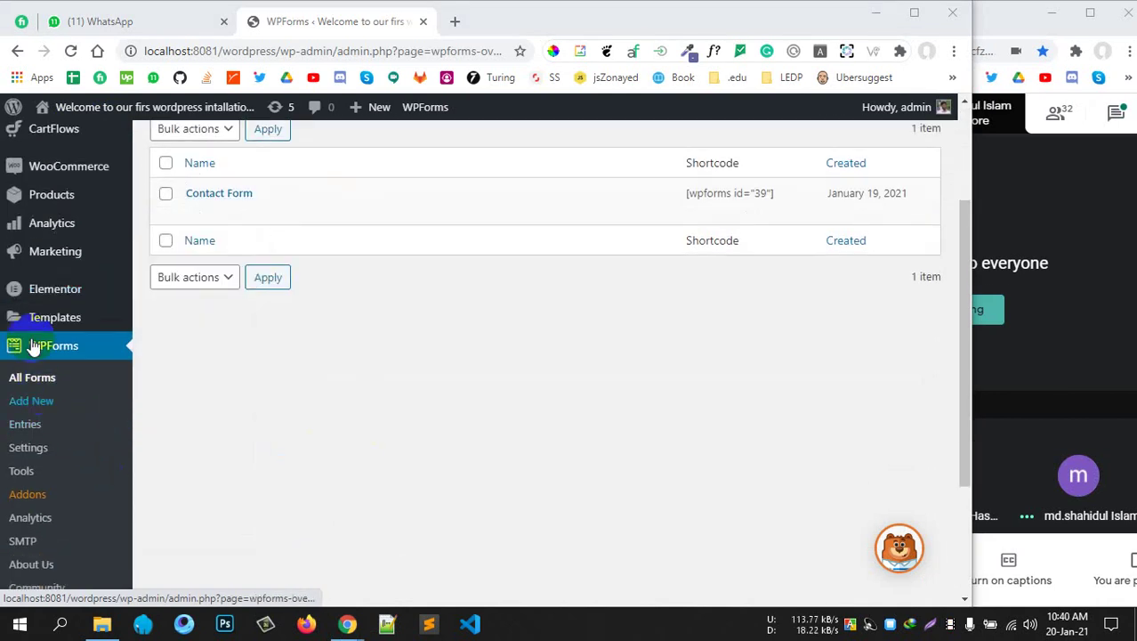
{"action": "scroll", "coordinate": [120, 389], "scroll_direction": "down", "scroll_amount": 2}
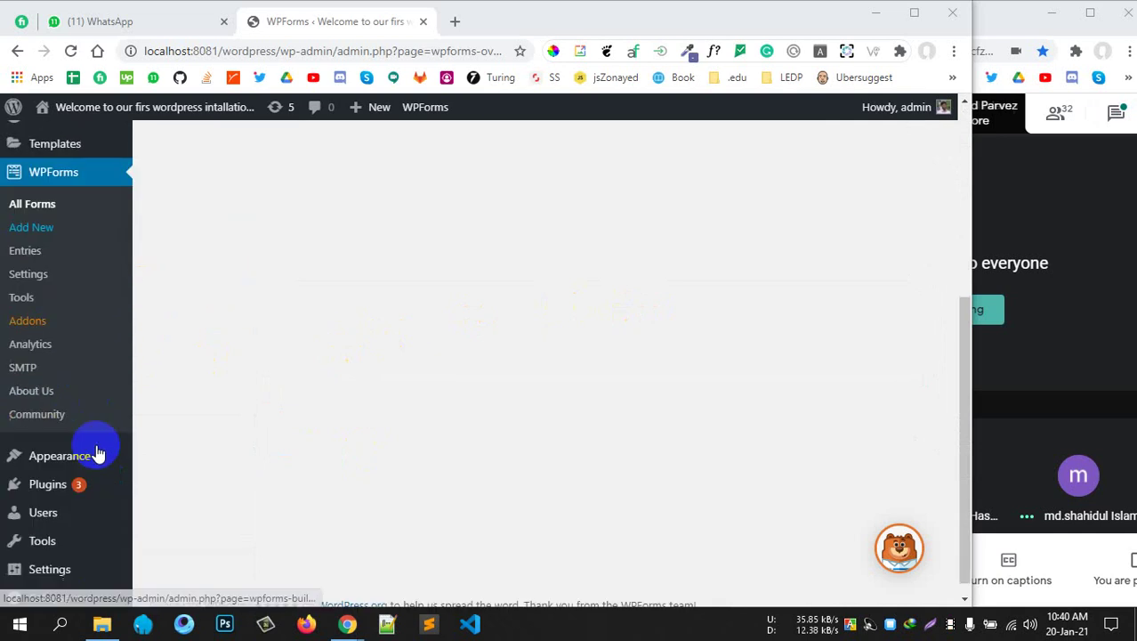
{"action": "mouse_move", "coordinate": [54, 469]}
{"action": "left_click", "coordinate": [204, 492]}
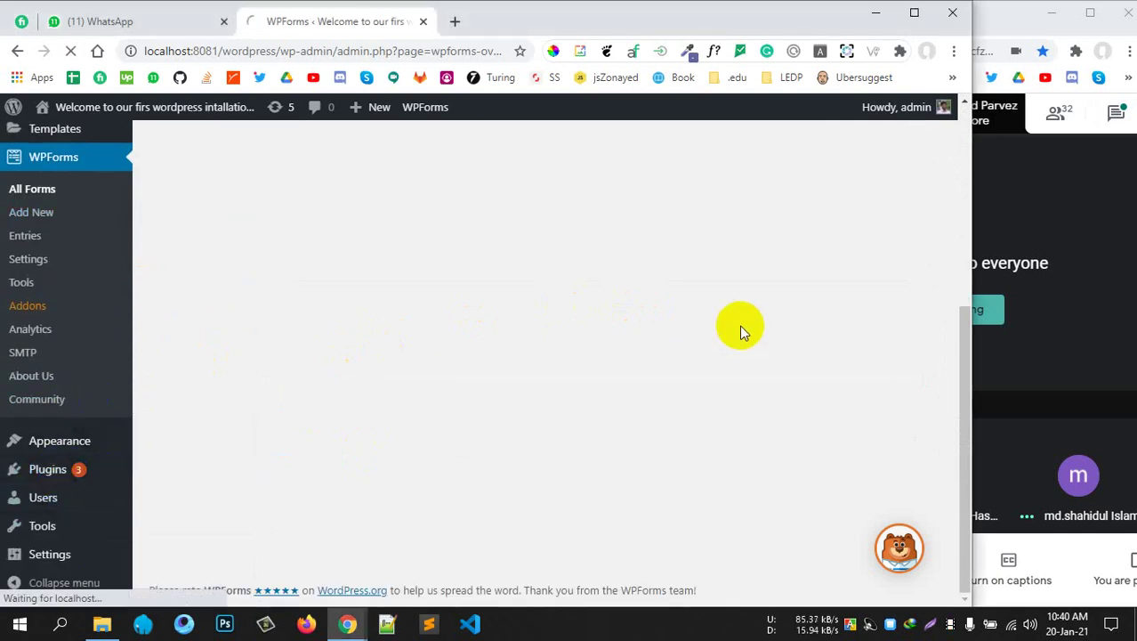
{"action": "scroll", "coordinate": [740, 325], "scroll_direction": "up", "scroll_amount": 4}
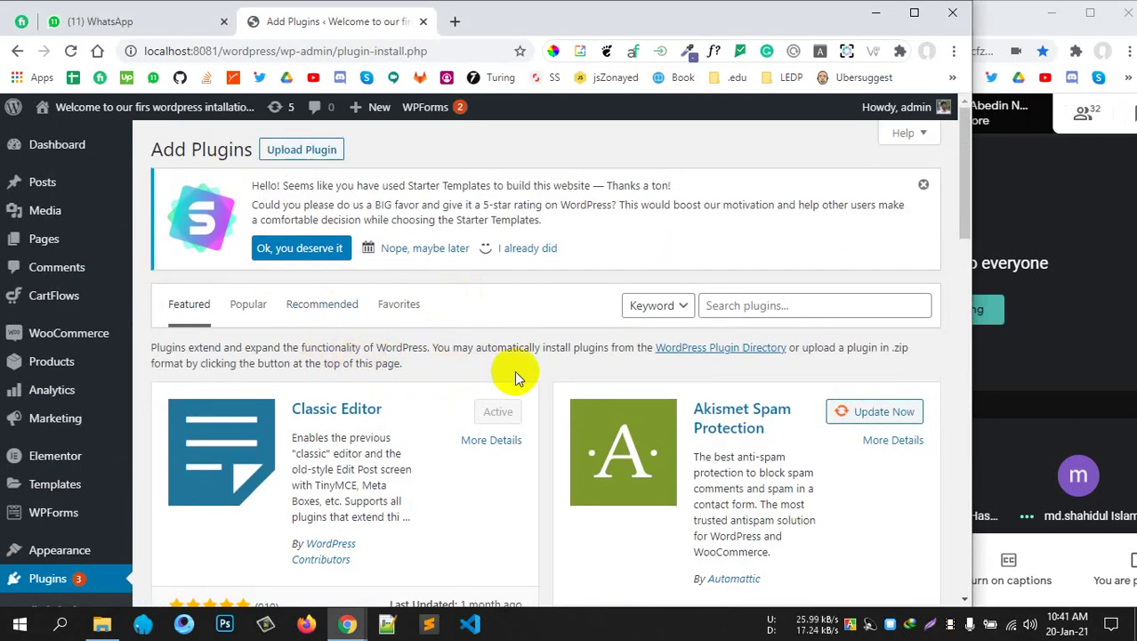
Look over the featured plugins and switch the plugin directory to the popular ones
{"action": "scroll", "coordinate": [531, 374], "scroll_direction": "down", "scroll_amount": 3}
{"action": "scroll", "coordinate": [531, 364], "scroll_direction": "down", "scroll_amount": 3}
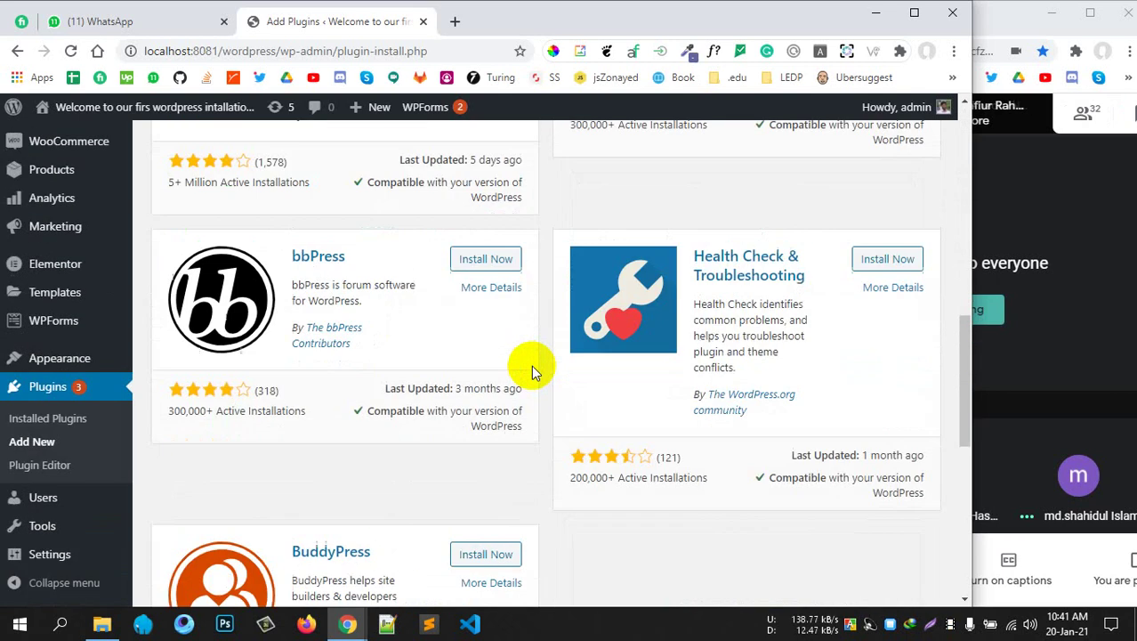
{"action": "scroll", "coordinate": [532, 365], "scroll_direction": "up", "scroll_amount": 6}
{"action": "left_click", "coordinate": [249, 305]}
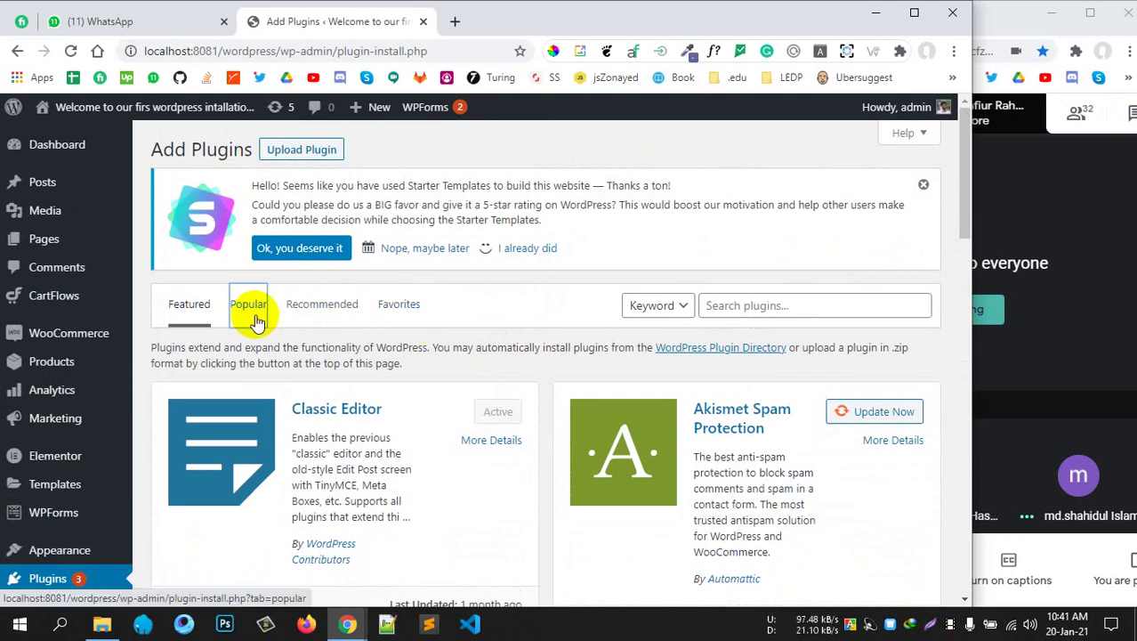
{"action": "scroll", "coordinate": [250, 307], "scroll_direction": "down", "scroll_amount": 4}
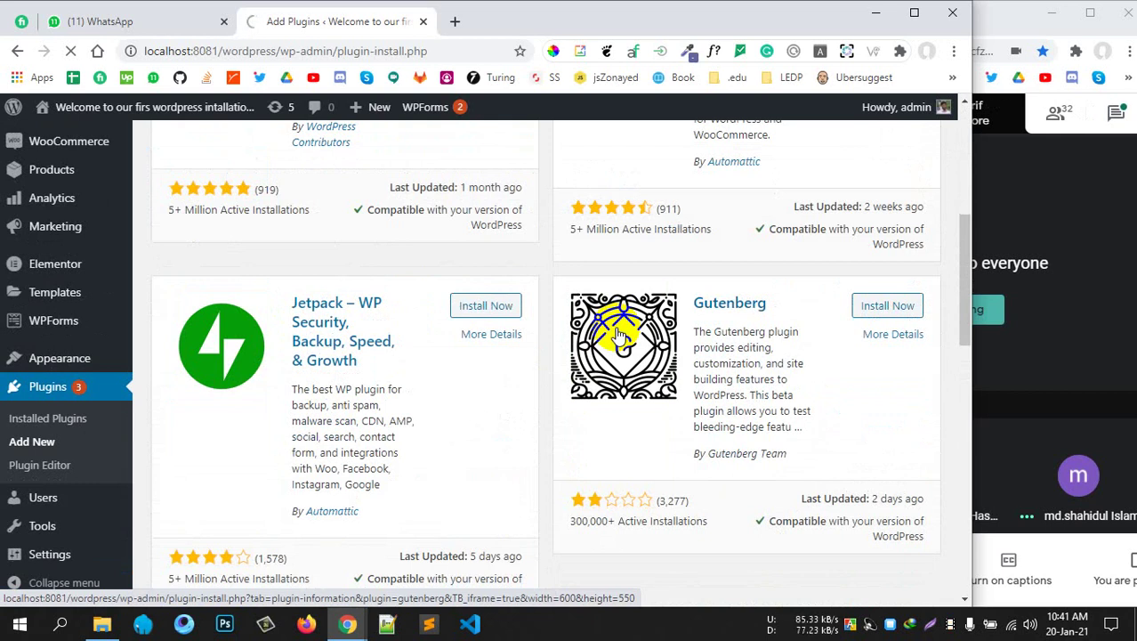
{"action": "scroll", "coordinate": [620, 334], "scroll_direction": "up", "scroll_amount": 3}
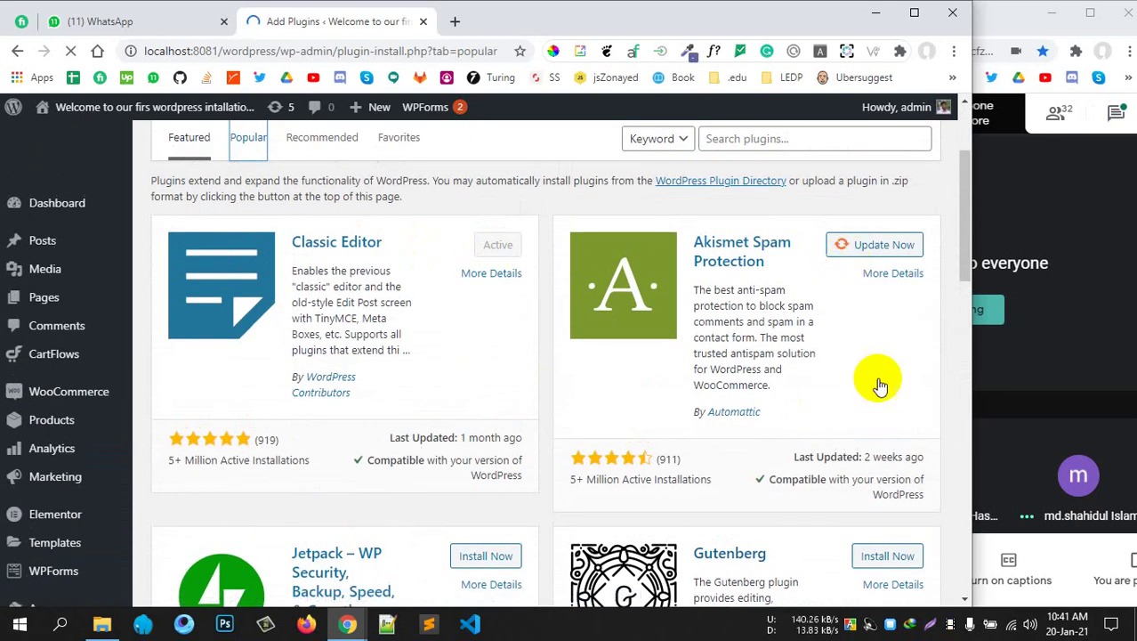
{"action": "scroll", "coordinate": [876, 375], "scroll_direction": "down", "scroll_amount": 3}
{"action": "scroll", "coordinate": [594, 420], "scroll_direction": "down", "scroll_amount": 1}
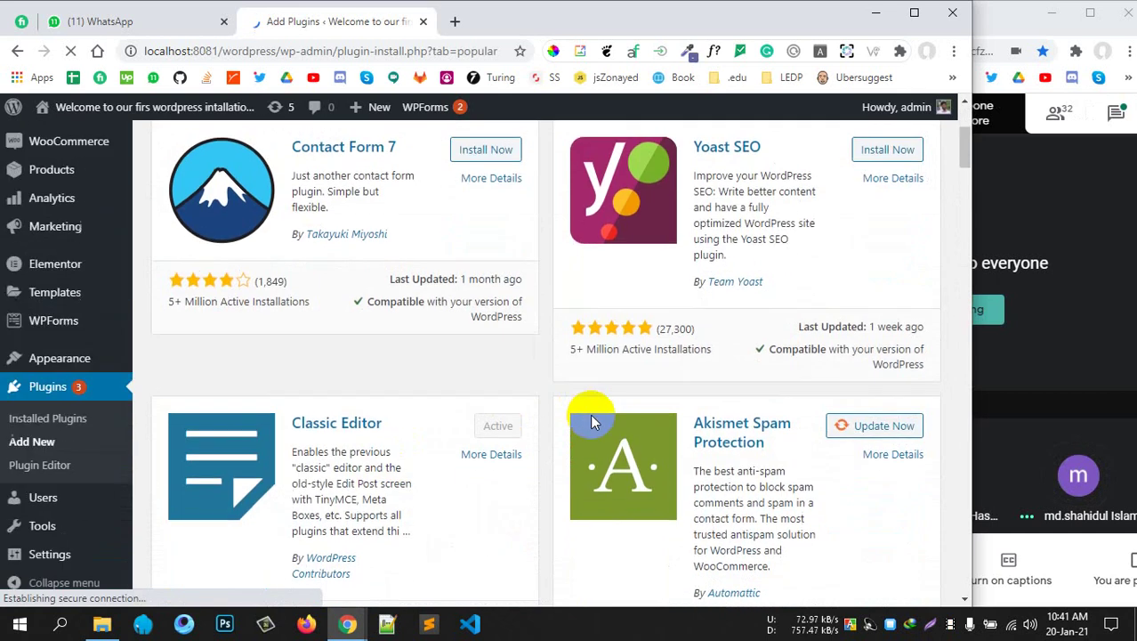
Look through the whole first page of popular plugins and check the total number of items available
{"action": "scroll", "coordinate": [590, 414], "scroll_direction": "down", "scroll_amount": 10}
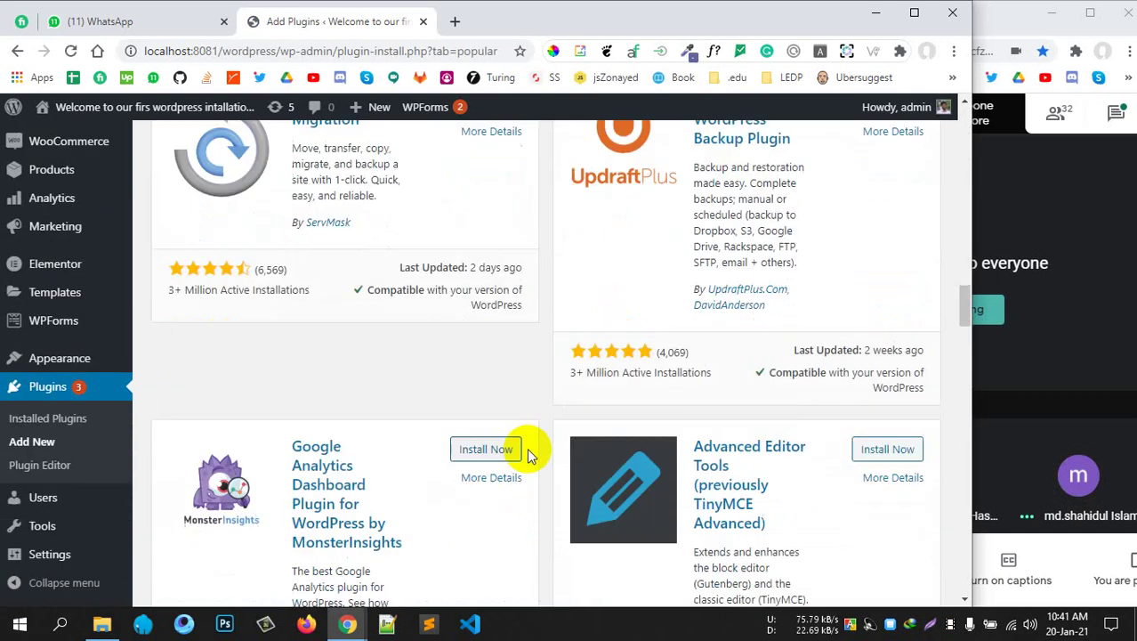
{"action": "scroll", "coordinate": [530, 454], "scroll_direction": "down", "scroll_amount": 12}
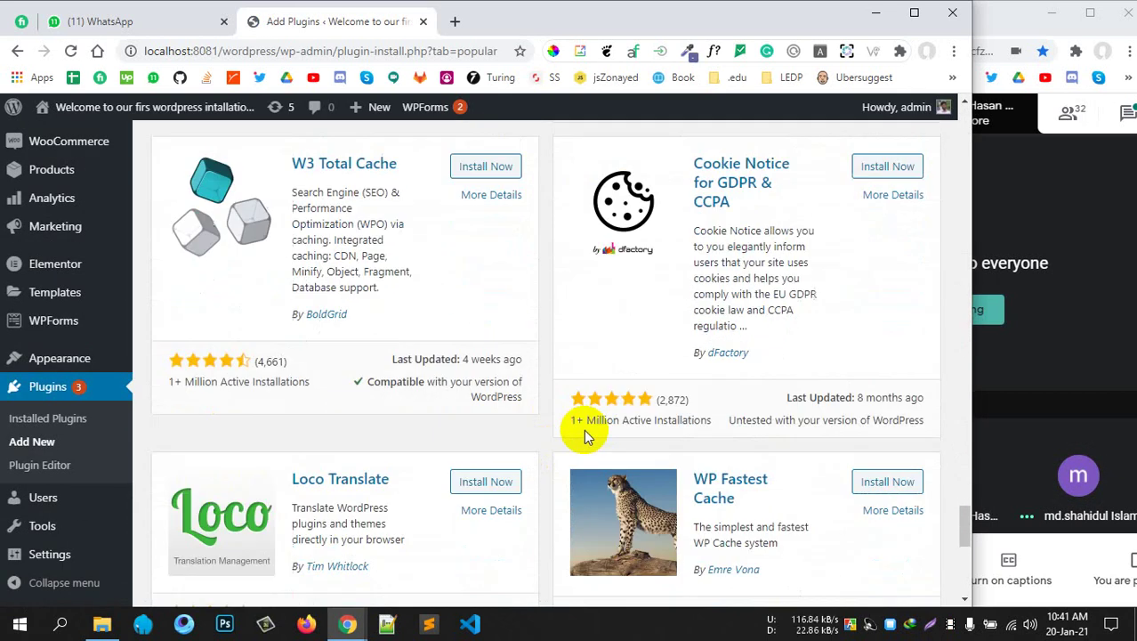
{"action": "scroll", "coordinate": [584, 436], "scroll_direction": "down", "scroll_amount": 6}
{"action": "left_click_drag", "start_coordinate": [692, 525], "coordinate": [757, 517]}
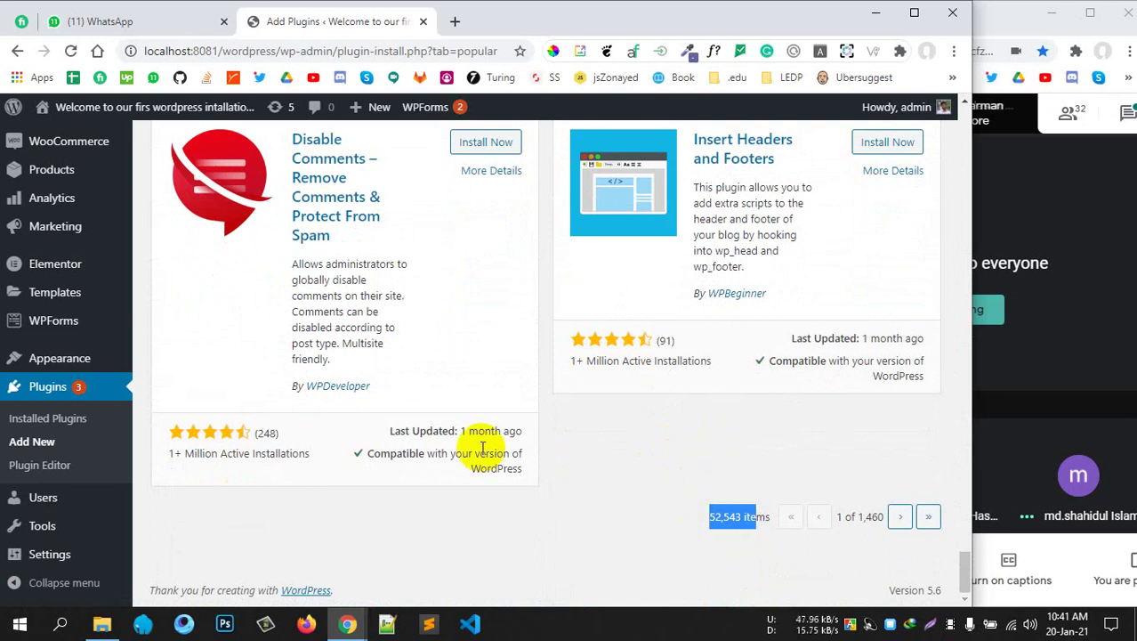
{"action": "scroll", "coordinate": [483, 436], "scroll_direction": "up", "scroll_amount": 5}
{"action": "scroll", "coordinate": [481, 451], "scroll_direction": "up", "scroll_amount": 15}
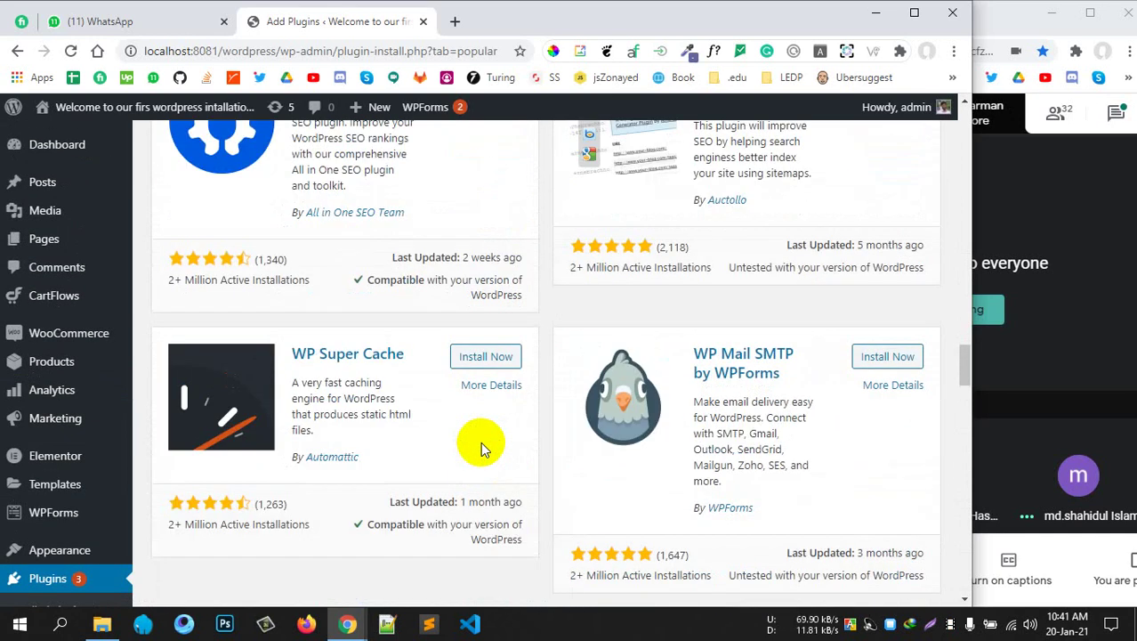
{"action": "scroll", "coordinate": [481, 442], "scroll_direction": "up", "scroll_amount": 12}
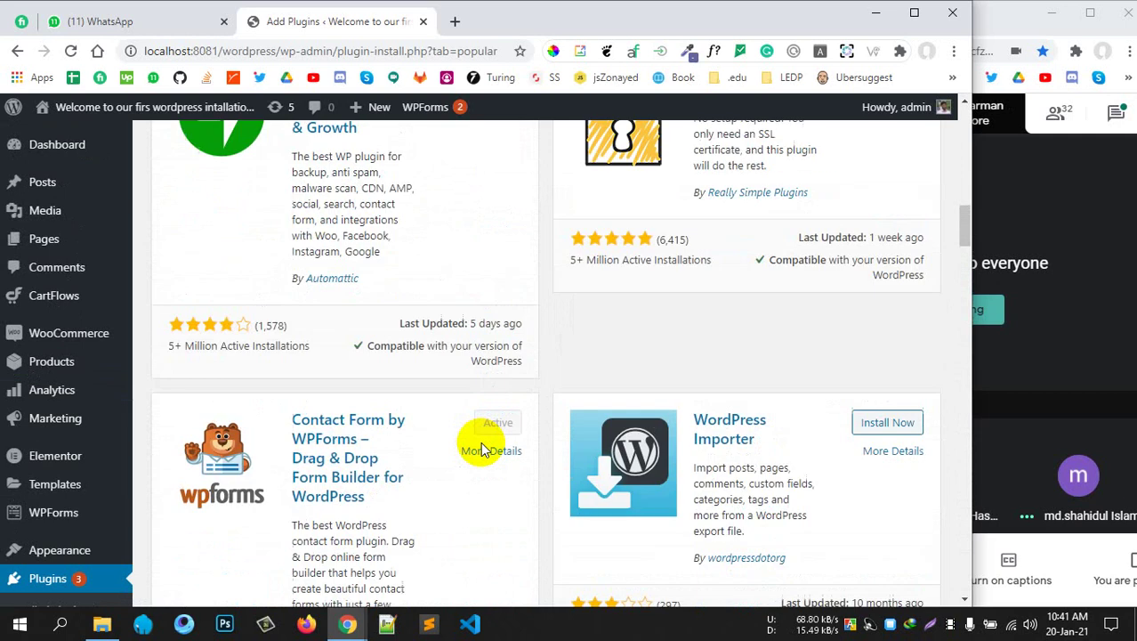
{"action": "scroll", "coordinate": [482, 449], "scroll_direction": "up", "scroll_amount": 12}
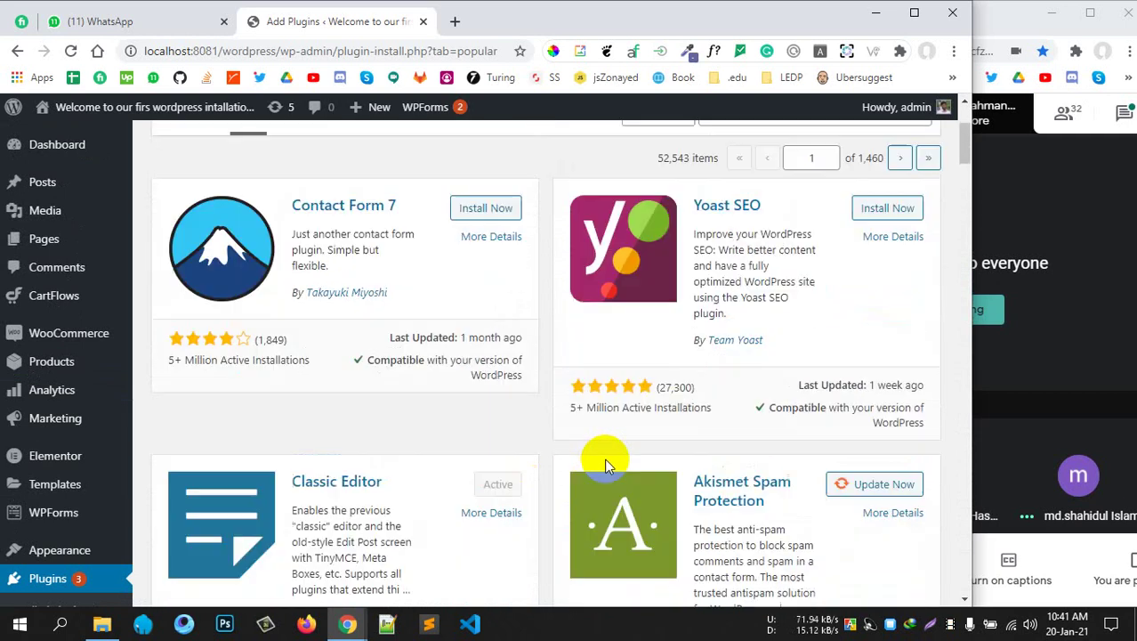
Read the Yoast SEO plugin's description on its card, highlighting parts of the text
{"action": "scroll", "coordinate": [544, 480], "scroll_direction": "down", "scroll_amount": 3}
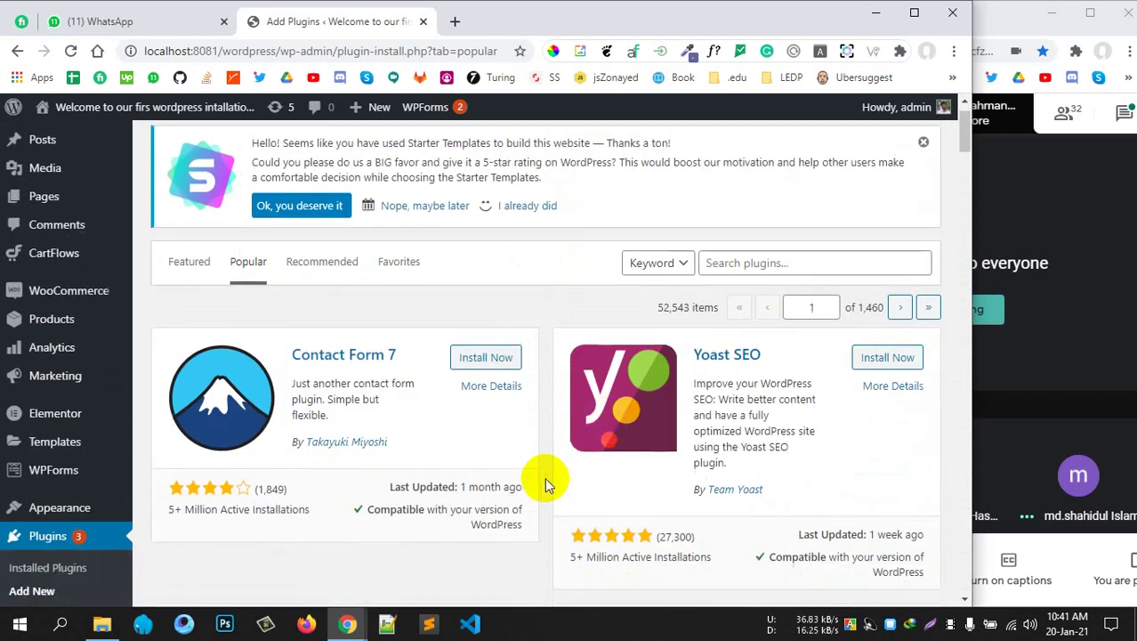
{"action": "scroll", "coordinate": [544, 477], "scroll_direction": "up", "scroll_amount": 2}
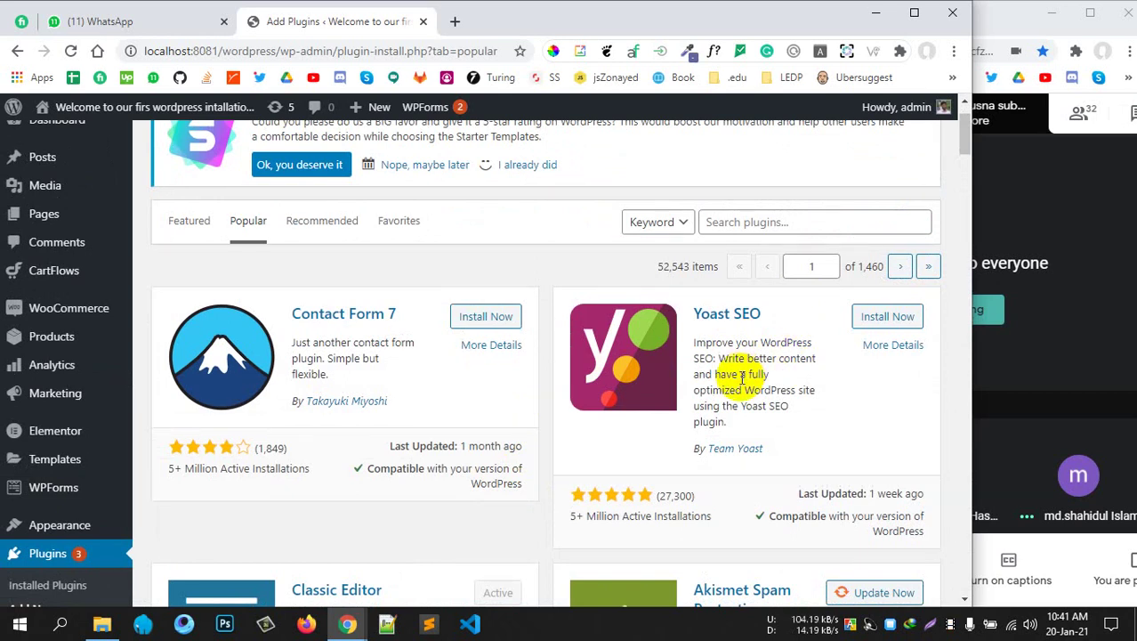
{"action": "mouse_move", "coordinate": [717, 374]}
{"action": "left_mouse_down"}
{"action": "mouse_move", "coordinate": [738, 419]}
{"action": "mouse_move", "coordinate": [731, 373]}
{"action": "mouse_move", "coordinate": [724, 392]}
{"action": "left_mouse_up"}
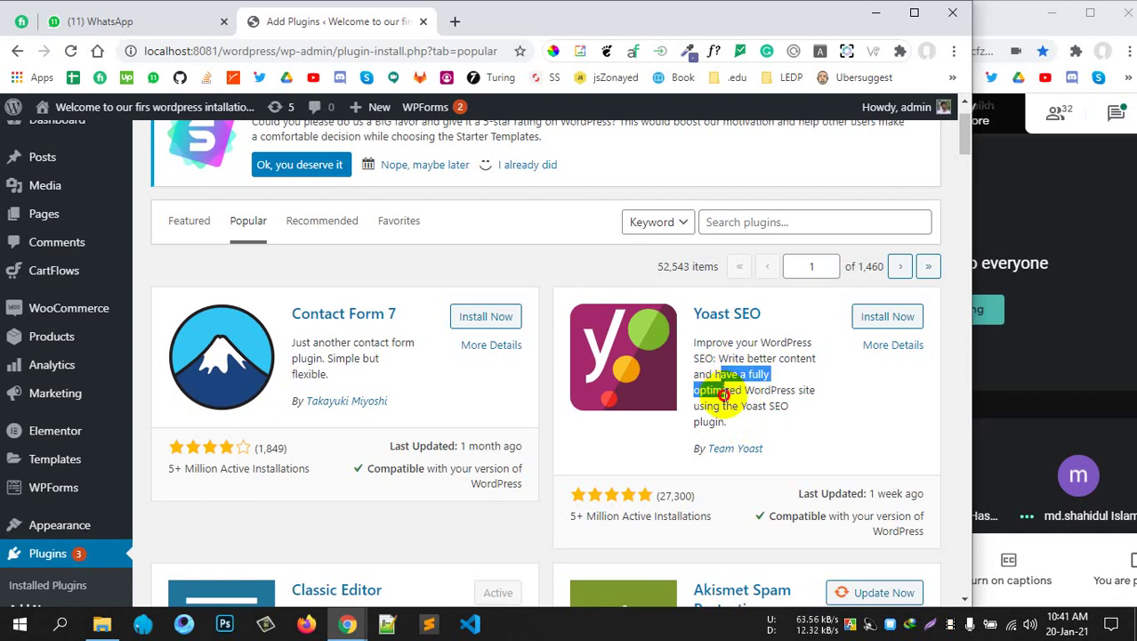
{"action": "left_click", "coordinate": [726, 391]}
{"action": "scroll", "coordinate": [712, 381], "scroll_direction": "down", "scroll_amount": 3}
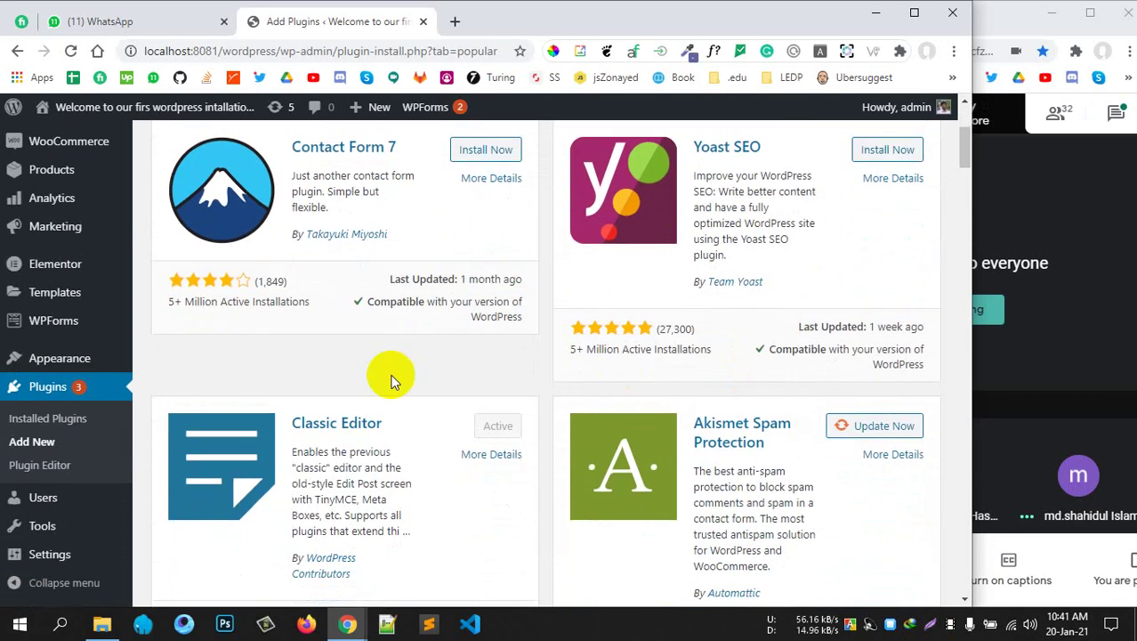
{"action": "scroll", "coordinate": [587, 410], "scroll_direction": "up", "scroll_amount": 3}
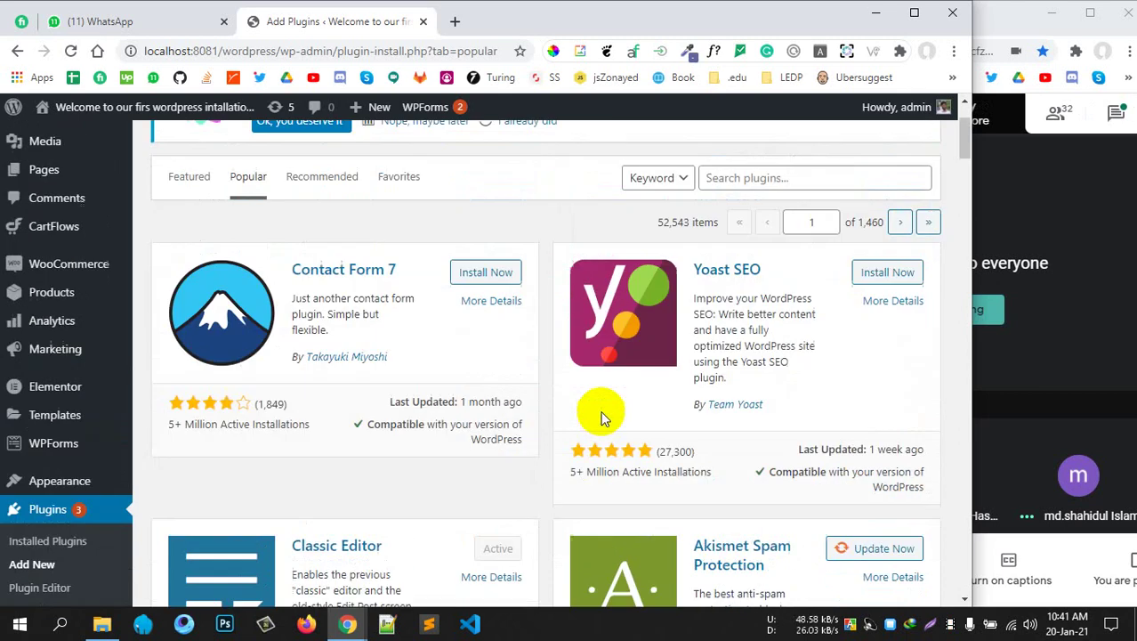
{"action": "mouse_move", "coordinate": [729, 360]}
{"action": "left_mouse_down"}
{"action": "mouse_move", "coordinate": [733, 401]}
{"action": "mouse_move", "coordinate": [726, 360]}
{"action": "left_mouse_up"}
{"action": "left_click", "coordinate": [737, 422]}
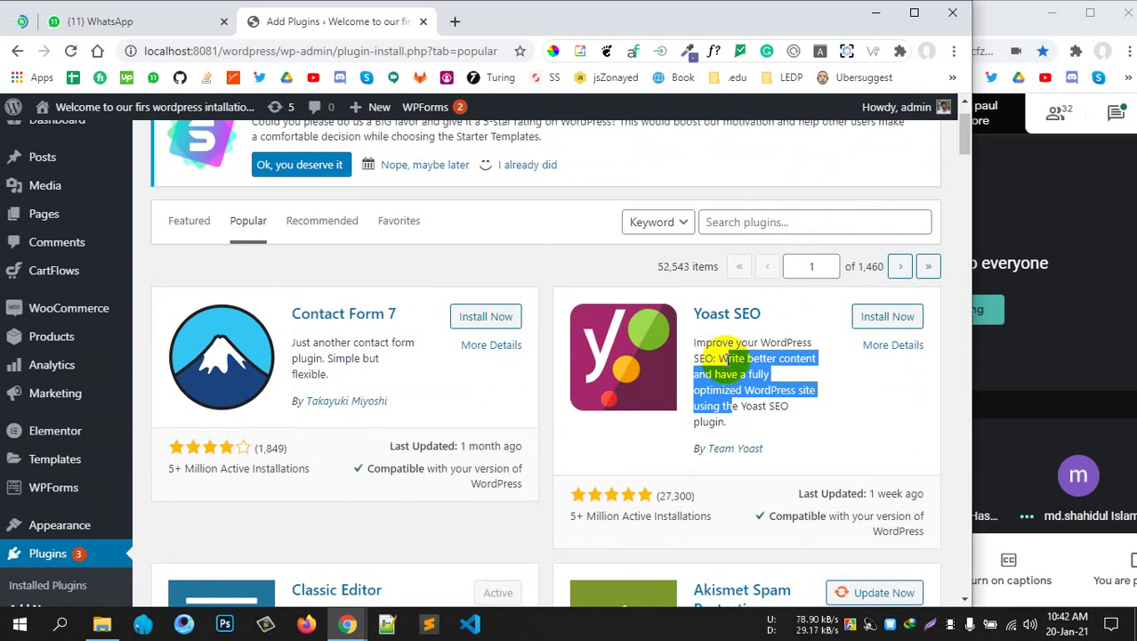
{"action": "left_click", "coordinate": [727, 359]}
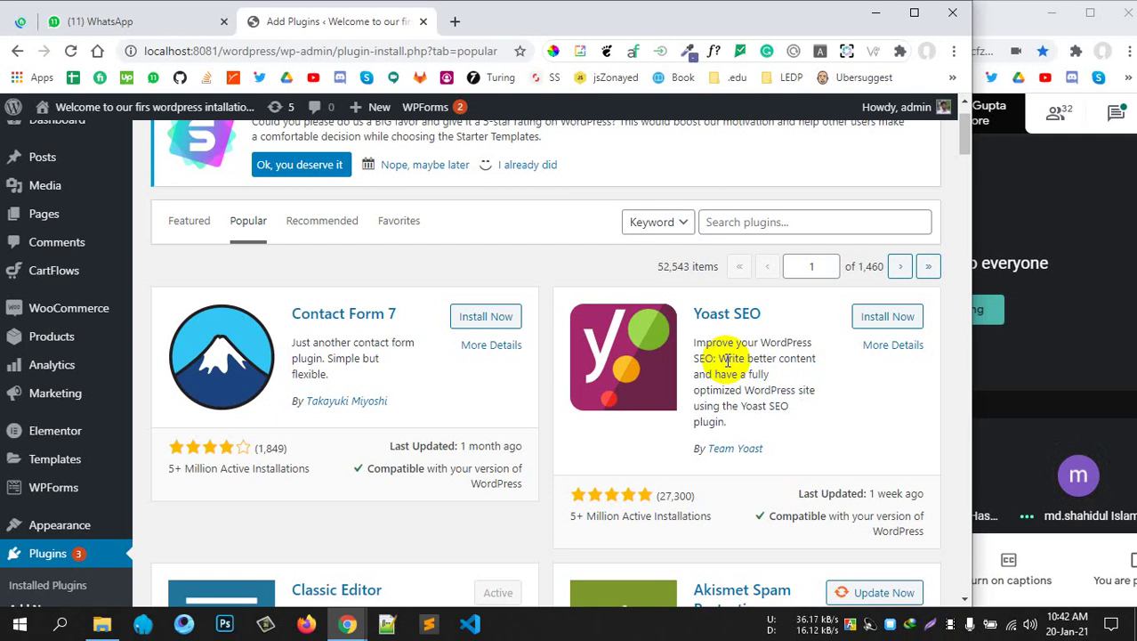
Compare the popular plugins from Contact Form 7 to Yoast Duplicate Post, including their ratings, active installations and compatibility
{"action": "scroll", "coordinate": [657, 339], "scroll_direction": "down", "scroll_amount": 2}
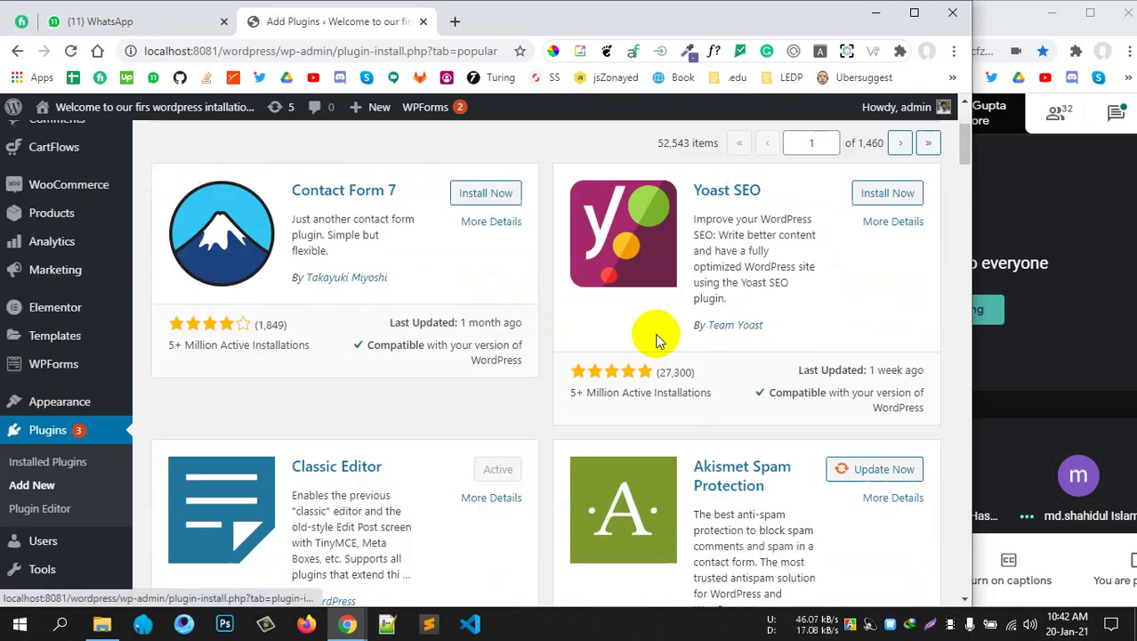
{"action": "scroll", "coordinate": [657, 339], "scroll_direction": "down", "scroll_amount": 8}
{"action": "scroll", "coordinate": [636, 434], "scroll_direction": "up", "scroll_amount": 2}
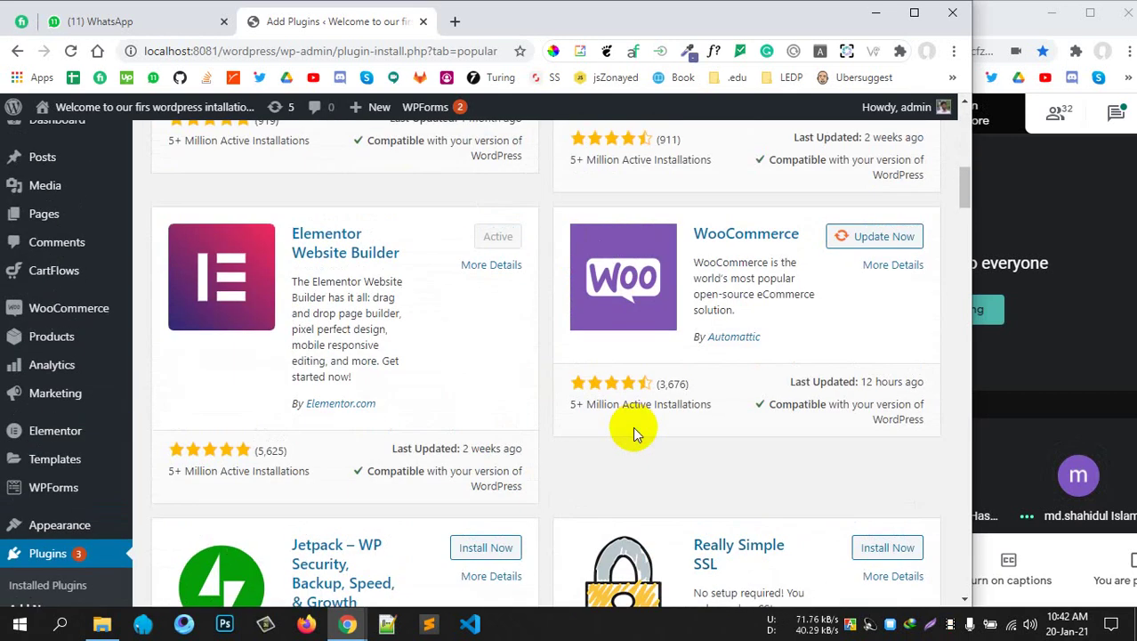
{"action": "scroll", "coordinate": [633, 431], "scroll_direction": "down", "scroll_amount": 8}
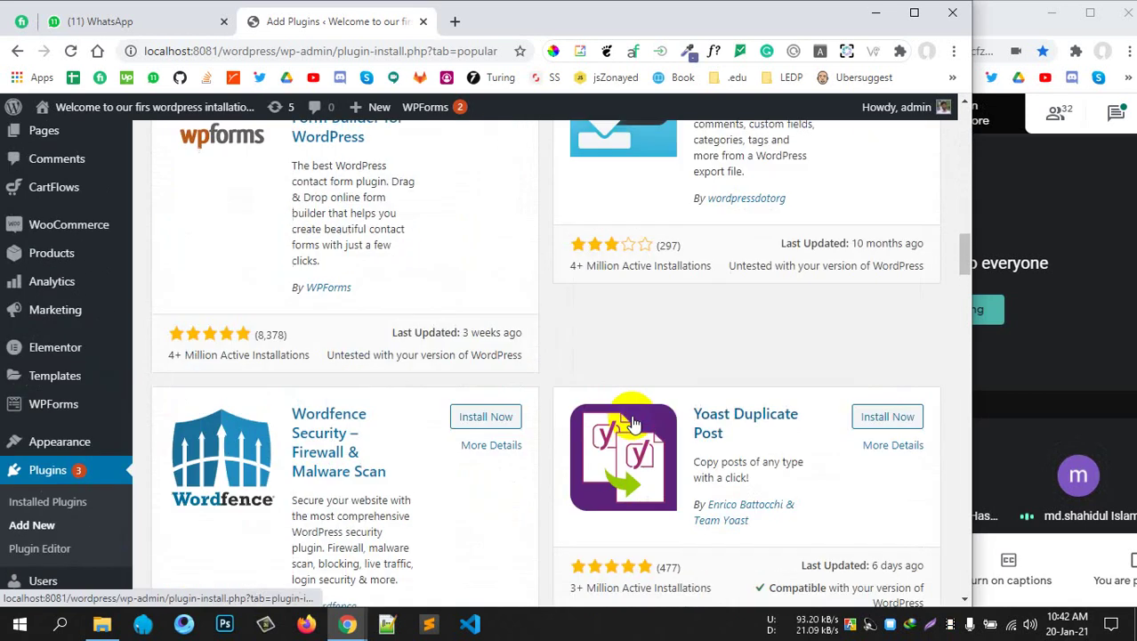
{"action": "scroll", "coordinate": [631, 418], "scroll_direction": "down", "scroll_amount": 3}
{"action": "scroll", "coordinate": [534, 391], "scroll_direction": "up", "scroll_amount": 13}
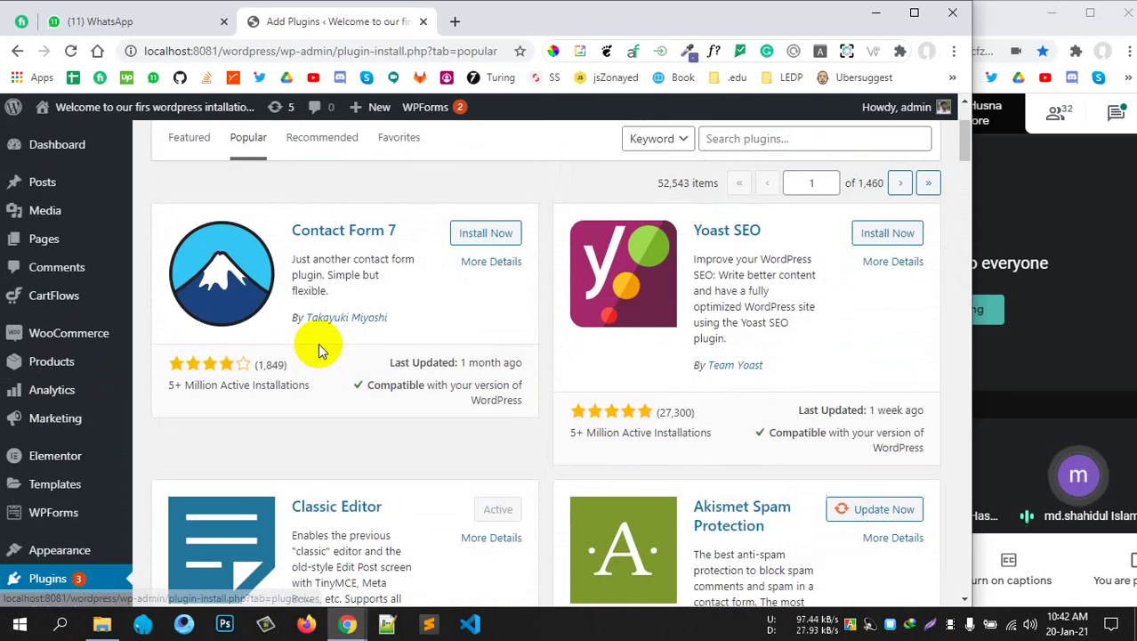
{"action": "scroll", "coordinate": [318, 342], "scroll_direction": "up", "scroll_amount": 2}
{"action": "scroll", "coordinate": [318, 343], "scroll_direction": "down", "scroll_amount": 3}
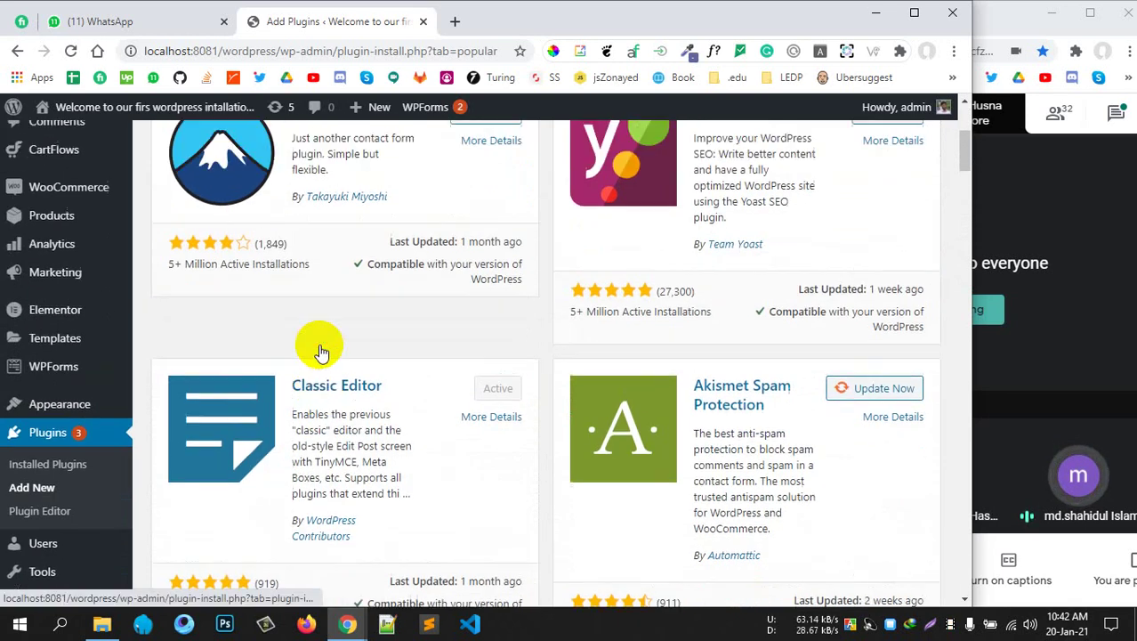
{"action": "scroll", "coordinate": [317, 343], "scroll_direction": "up", "scroll_amount": 3}
{"action": "scroll", "coordinate": [300, 330], "scroll_direction": "down", "scroll_amount": 5}
{"action": "scroll", "coordinate": [465, 262], "scroll_direction": "up", "scroll_amount": 3}
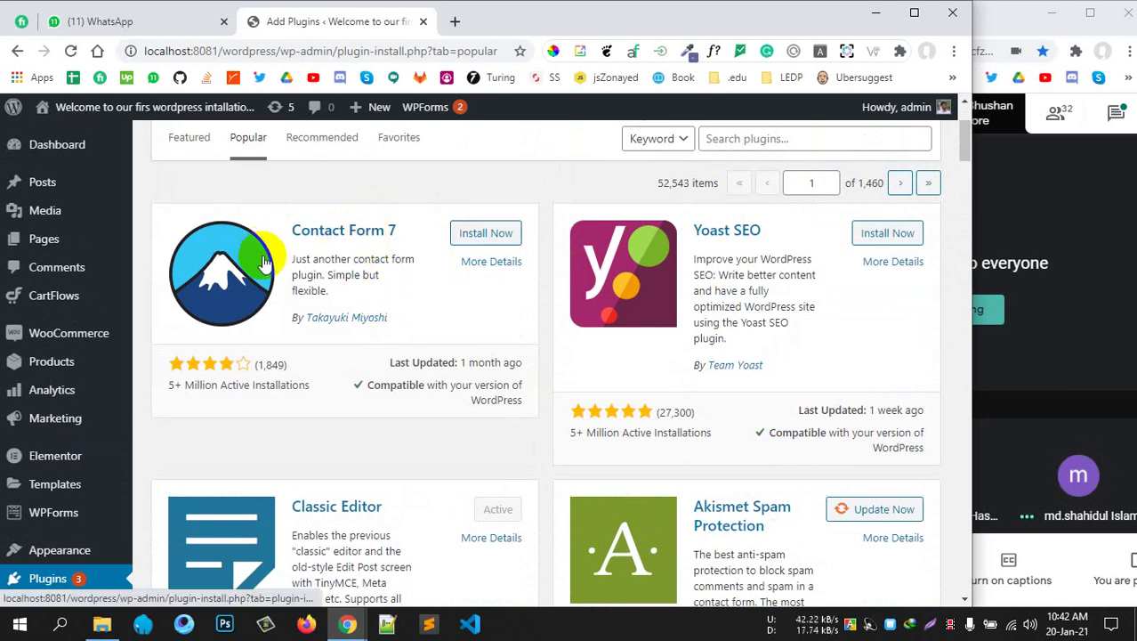
Open Contact Form 7's details and look through its description, installation, FAQ, screenshots and reviews sections, highlighting part of the description
{"action": "left_click", "coordinate": [356, 229]}
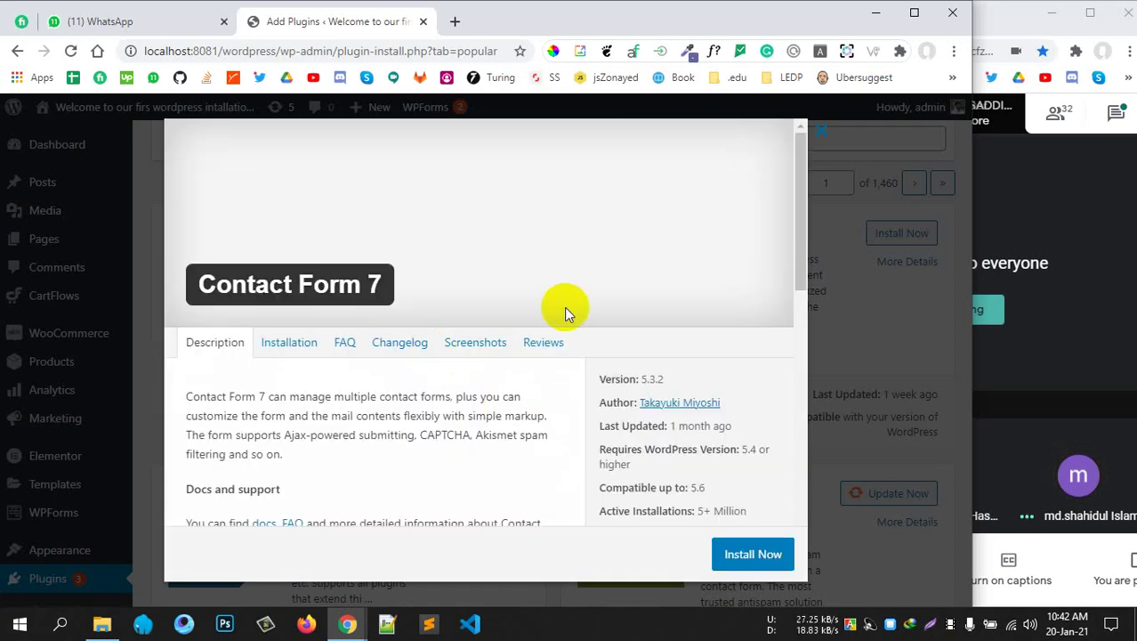
{"action": "left_click_drag", "start_coordinate": [214, 294], "coordinate": [446, 303]}
{"action": "scroll", "coordinate": [394, 396], "scroll_direction": "down", "scroll_amount": 2}
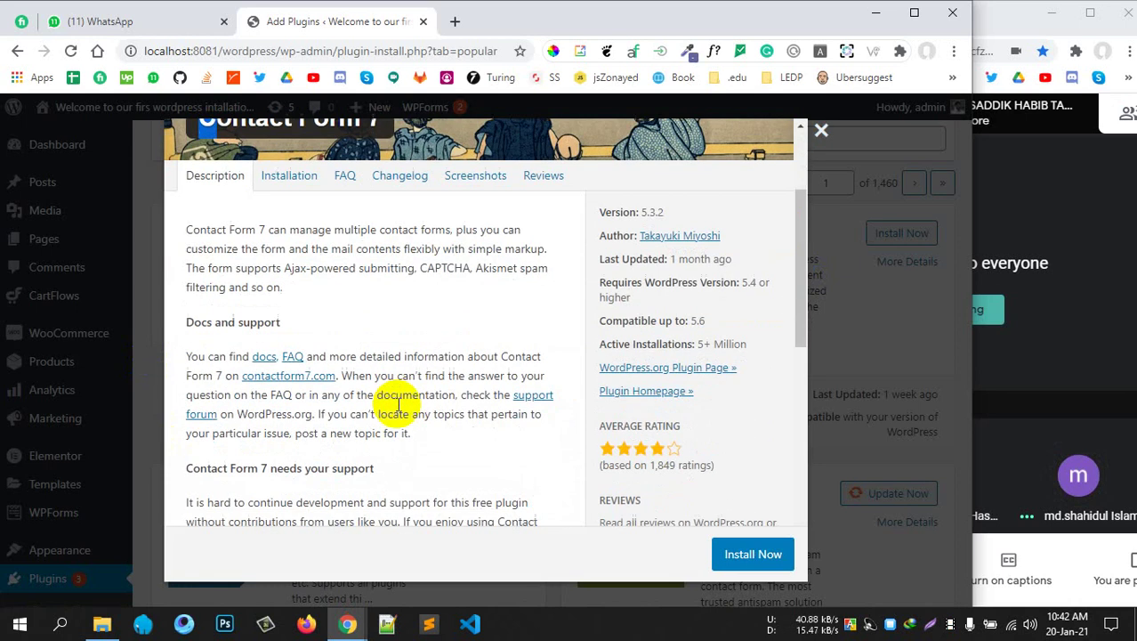
{"action": "left_click", "coordinate": [298, 189]}
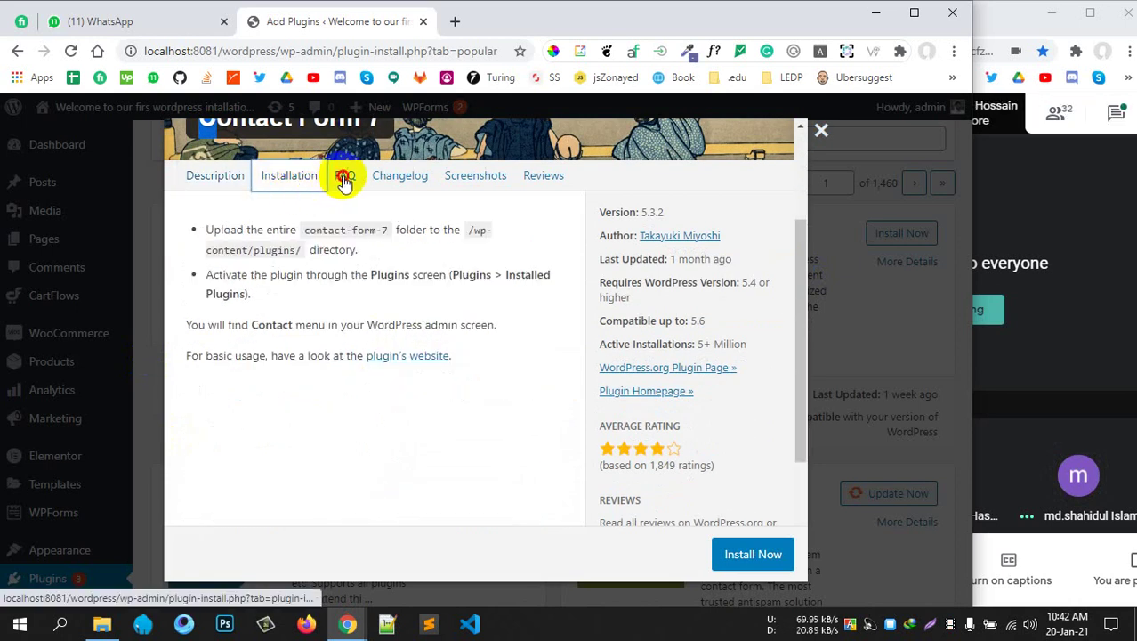
{"action": "left_click", "coordinate": [343, 177]}
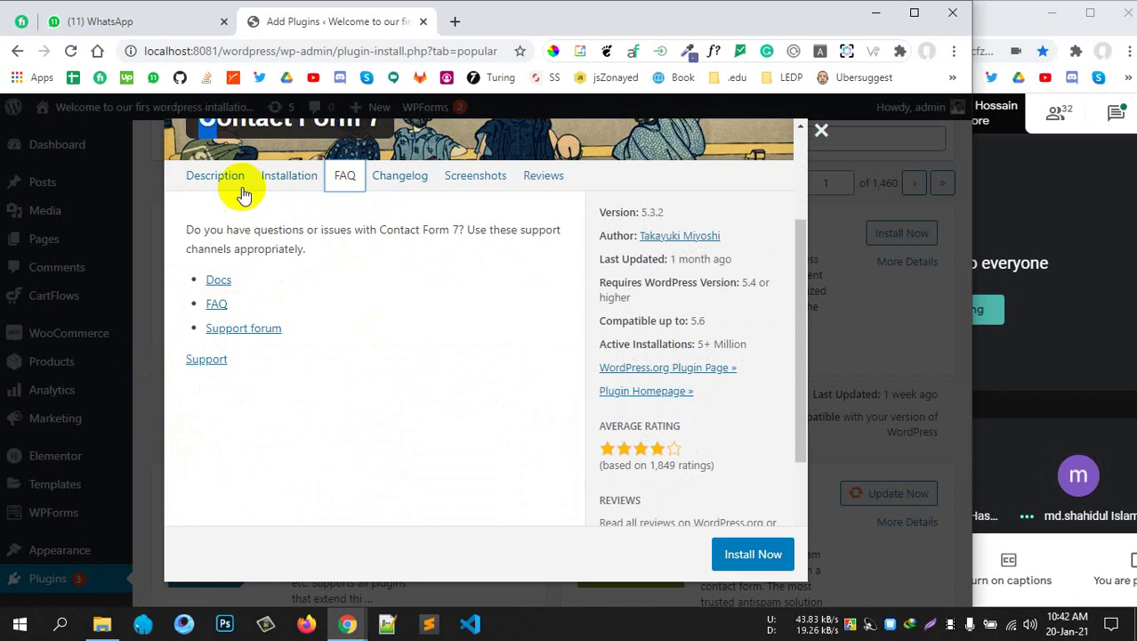
{"action": "left_click", "coordinate": [215, 177]}
{"action": "left_click", "coordinate": [500, 183]}
{"action": "left_click", "coordinate": [553, 177]}
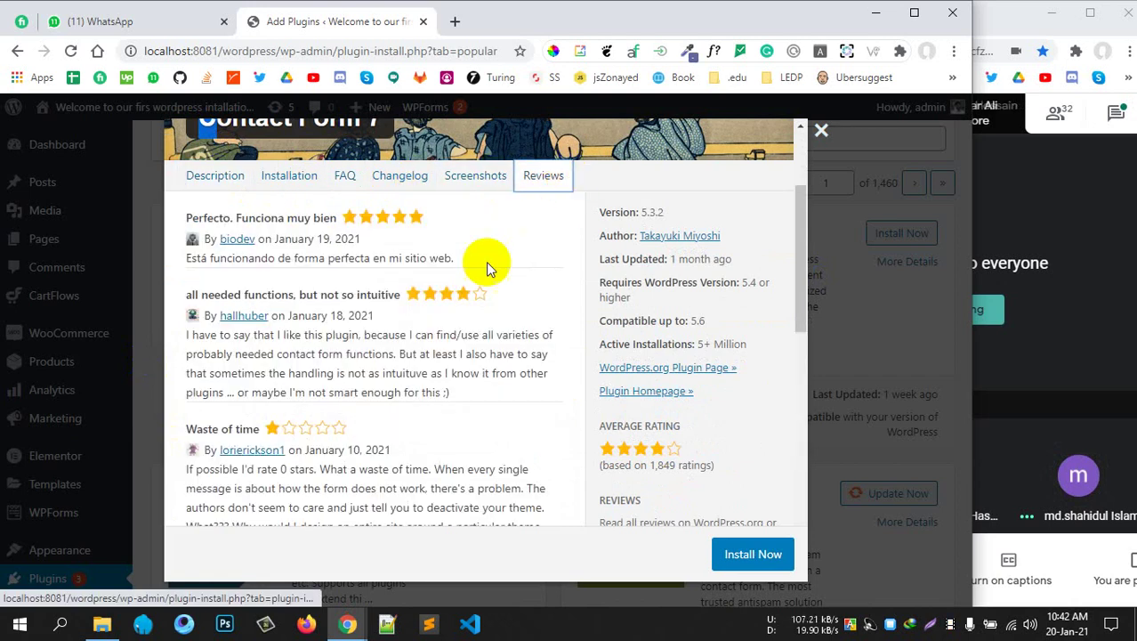
{"action": "left_click", "coordinate": [214, 178]}
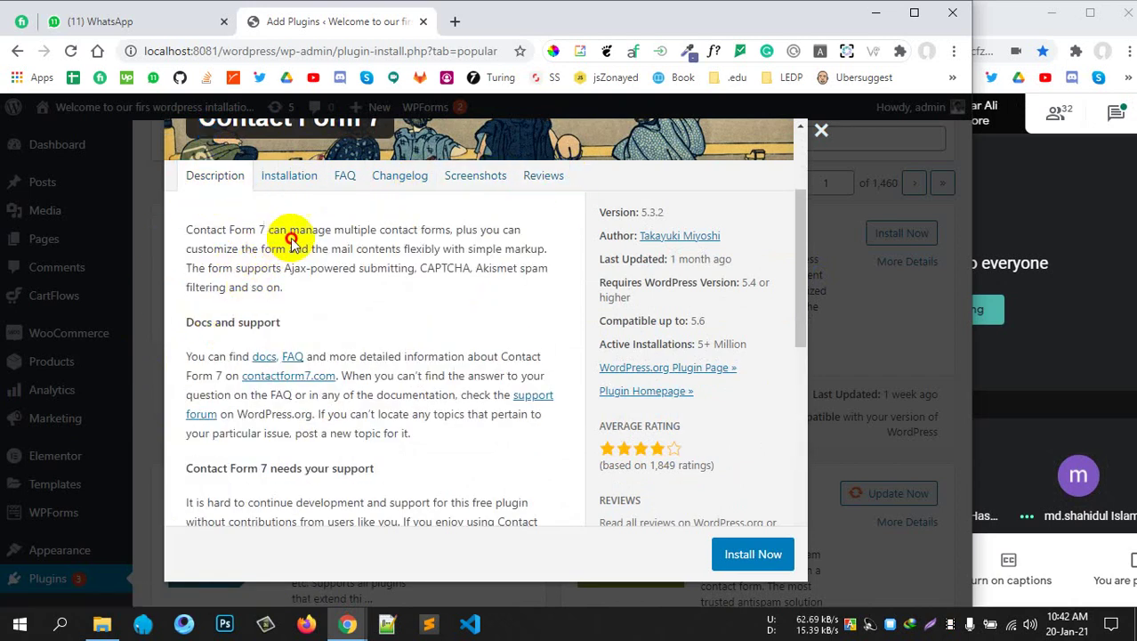
{"action": "left_click_drag", "start_coordinate": [270, 230], "coordinate": [443, 231]}
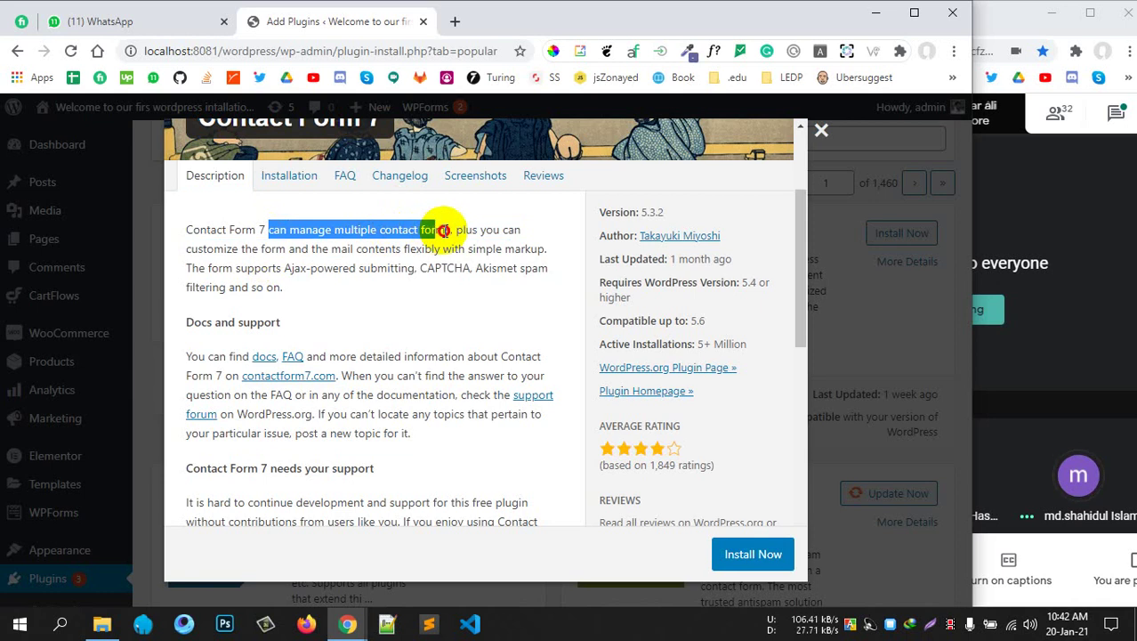
{"action": "left_click", "coordinate": [436, 300]}
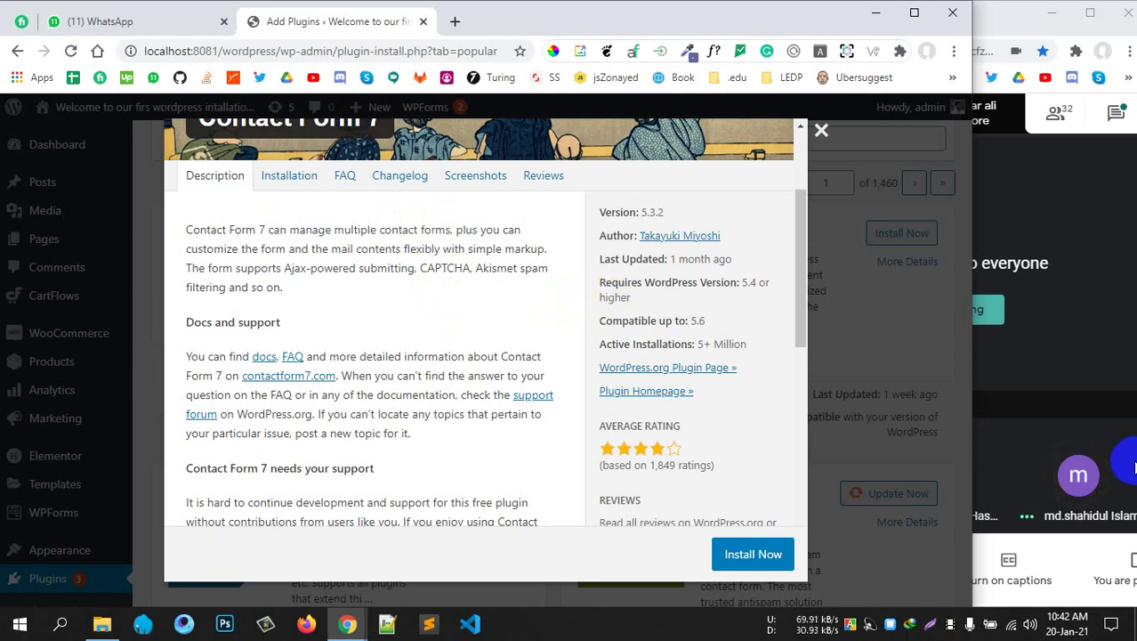
In the Google Meet call, mute two participants for everyone, and return to the plugin details in WordPress
{"action": "left_click", "coordinate": [1076, 474]}
{"action": "left_click", "coordinate": [1038, 392]}
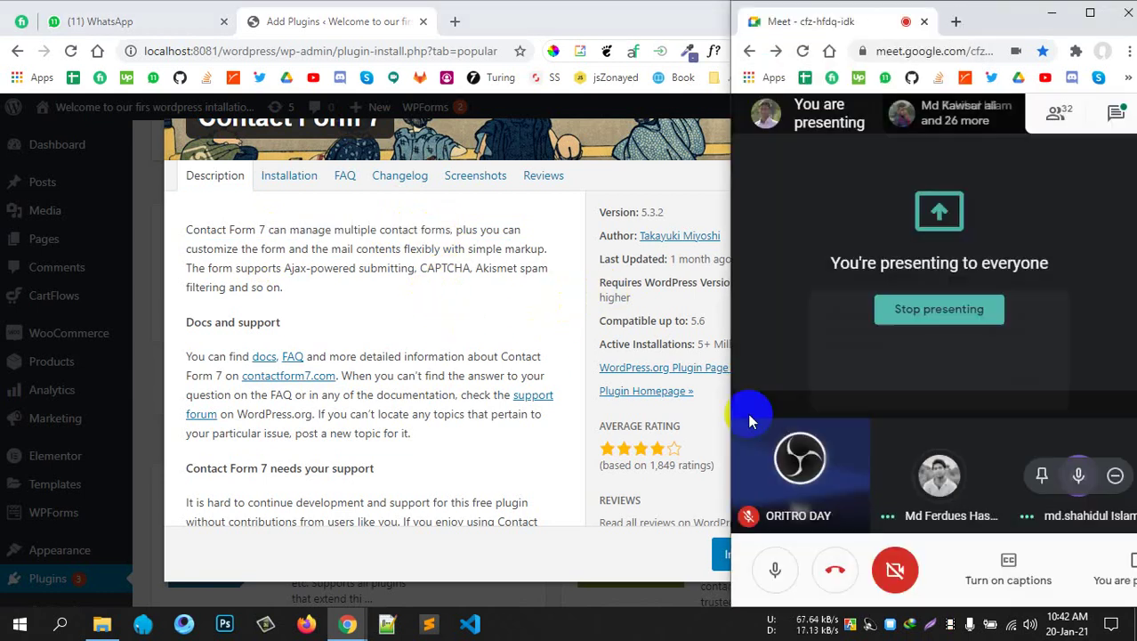
{"action": "left_click", "coordinate": [441, 276]}
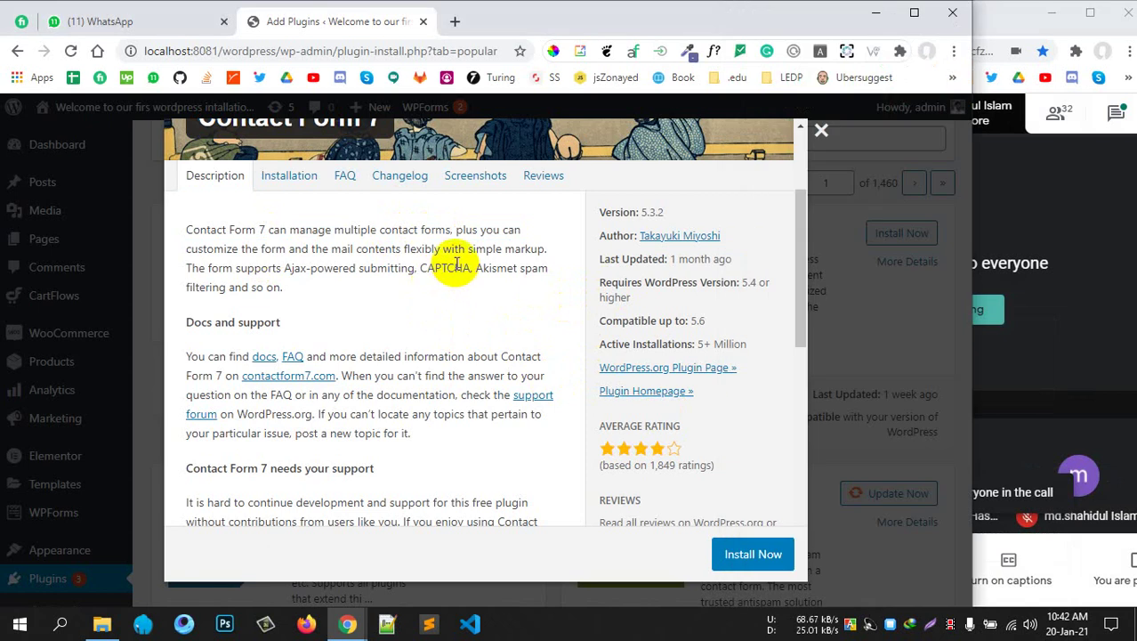
{"action": "left_click", "coordinate": [1073, 350]}
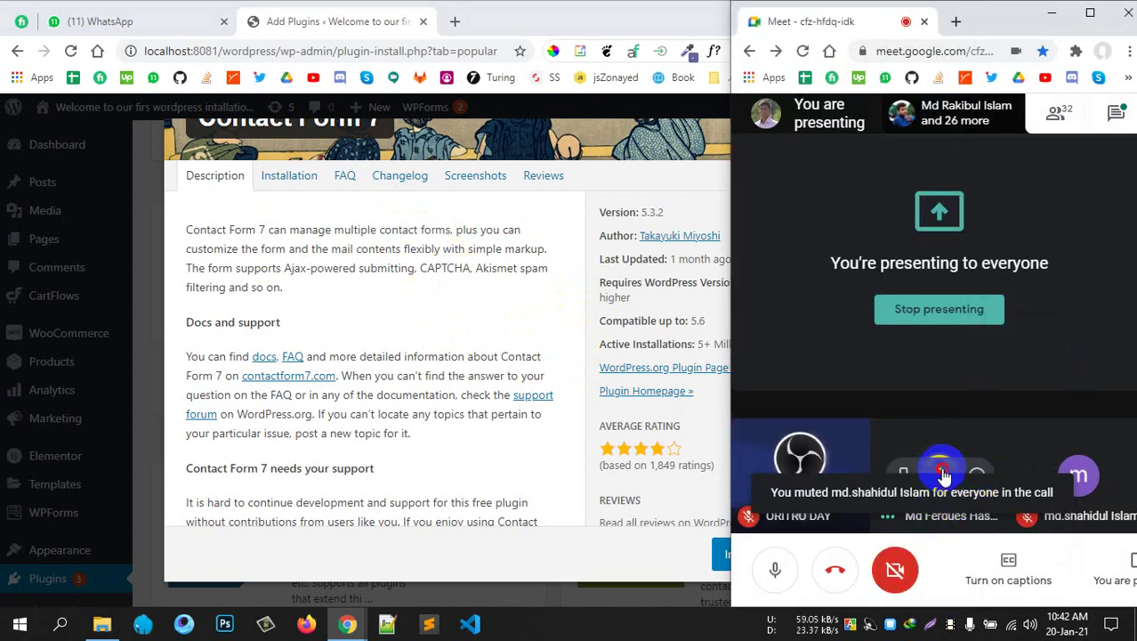
{"action": "left_click", "coordinate": [939, 474]}
{"action": "left_click", "coordinate": [1036, 387]}
{"action": "left_click", "coordinate": [464, 307]}
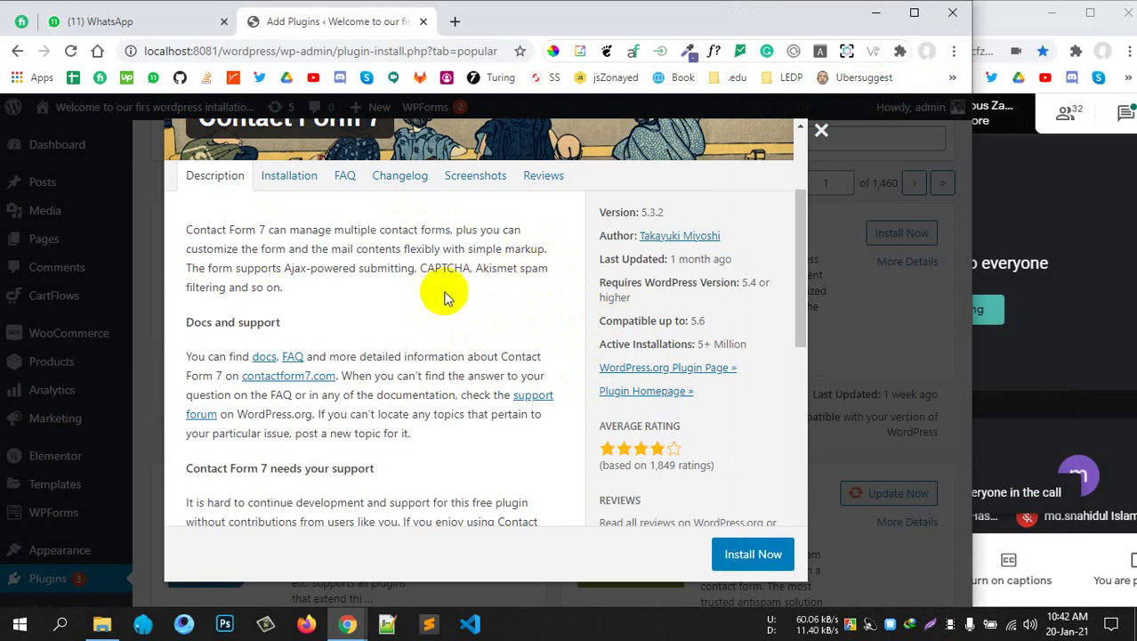
Read Contact Form 7's full description, including its support, privacy and recommended plugins sections, and close the plugin details
{"action": "scroll", "coordinate": [432, 284], "scroll_direction": "up", "scroll_amount": 2}
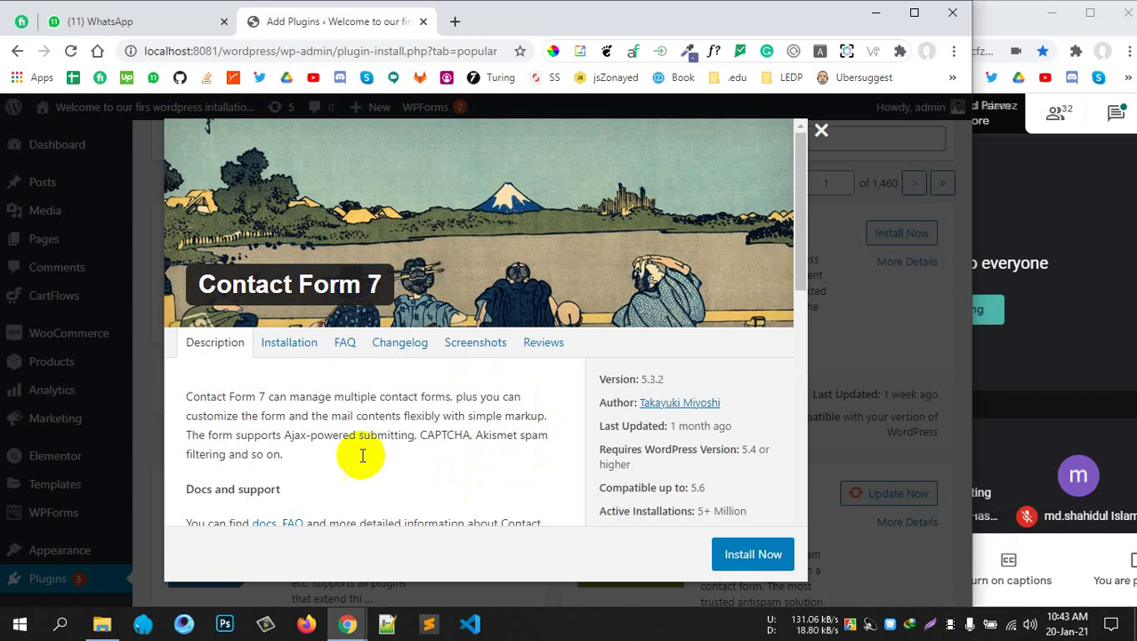
{"action": "scroll", "coordinate": [473, 400], "scroll_direction": "down", "scroll_amount": 4}
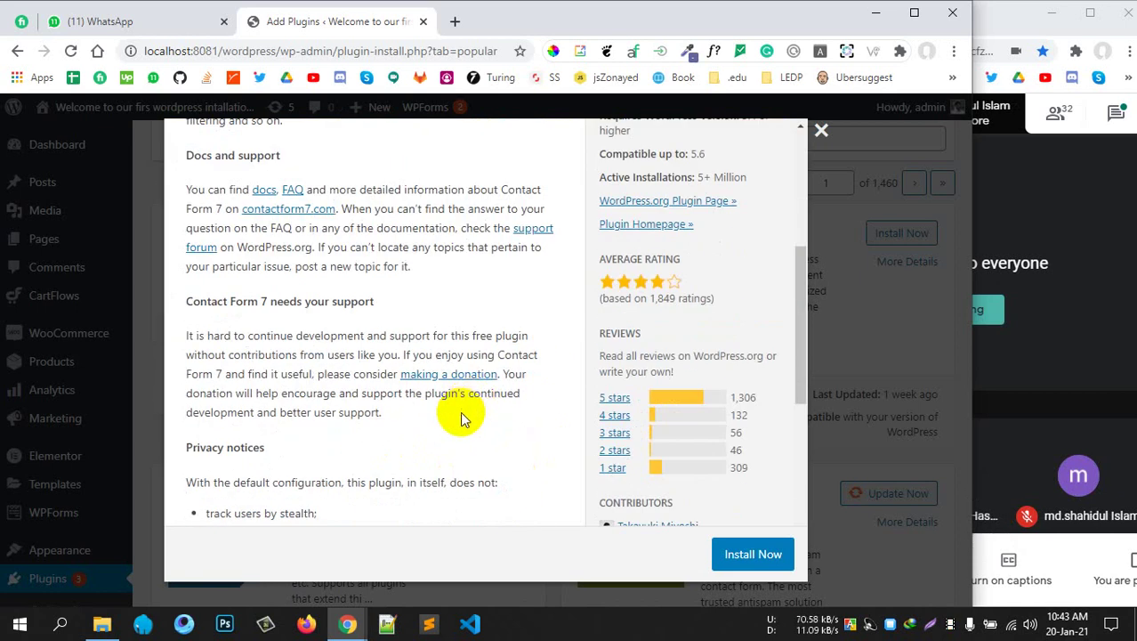
{"action": "scroll", "coordinate": [459, 414], "scroll_direction": "down", "scroll_amount": 3}
{"action": "scroll", "coordinate": [450, 416], "scroll_direction": "up", "scroll_amount": 2}
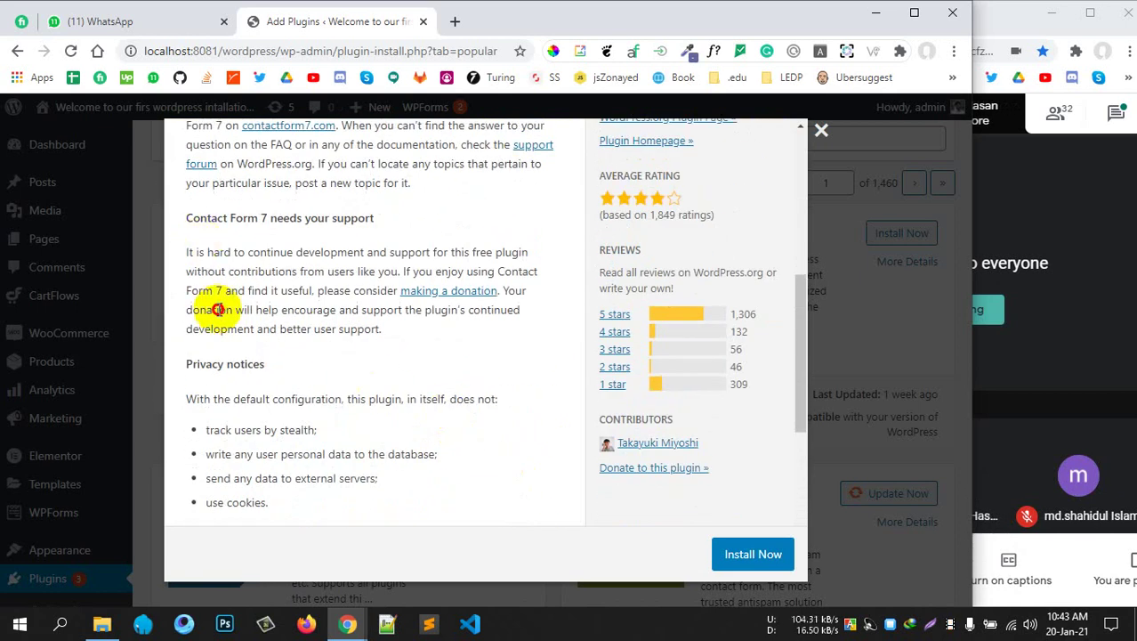
{"action": "left_click_drag", "start_coordinate": [187, 252], "coordinate": [287, 420]}
{"action": "scroll", "coordinate": [373, 375], "scroll_direction": "down", "scroll_amount": 5}
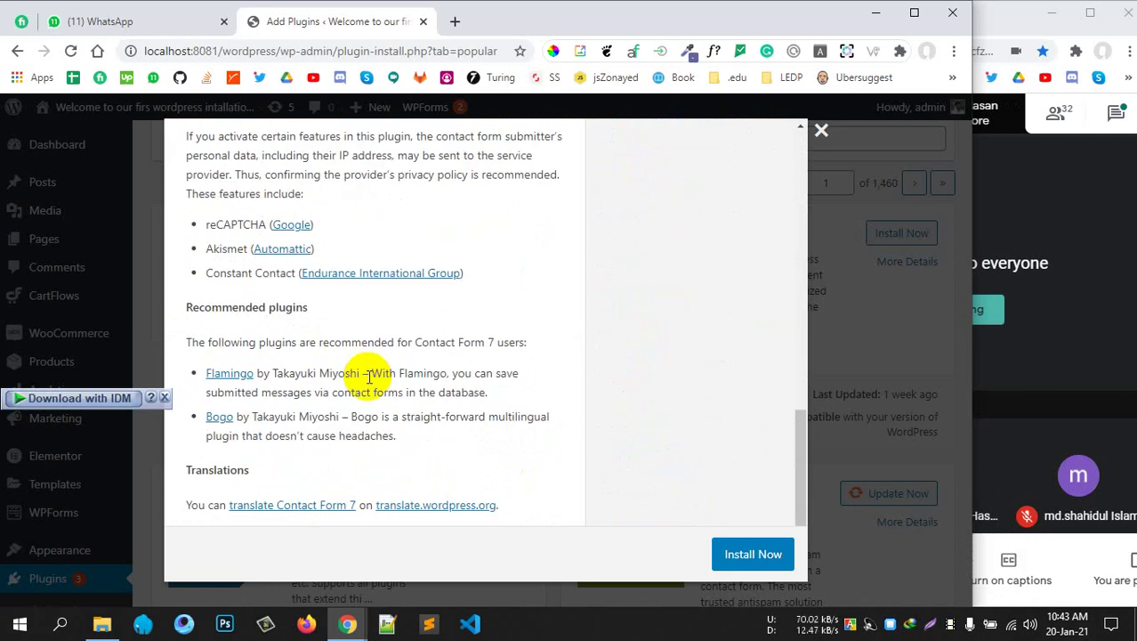
{"action": "scroll", "coordinate": [325, 365], "scroll_direction": "up", "scroll_amount": 8}
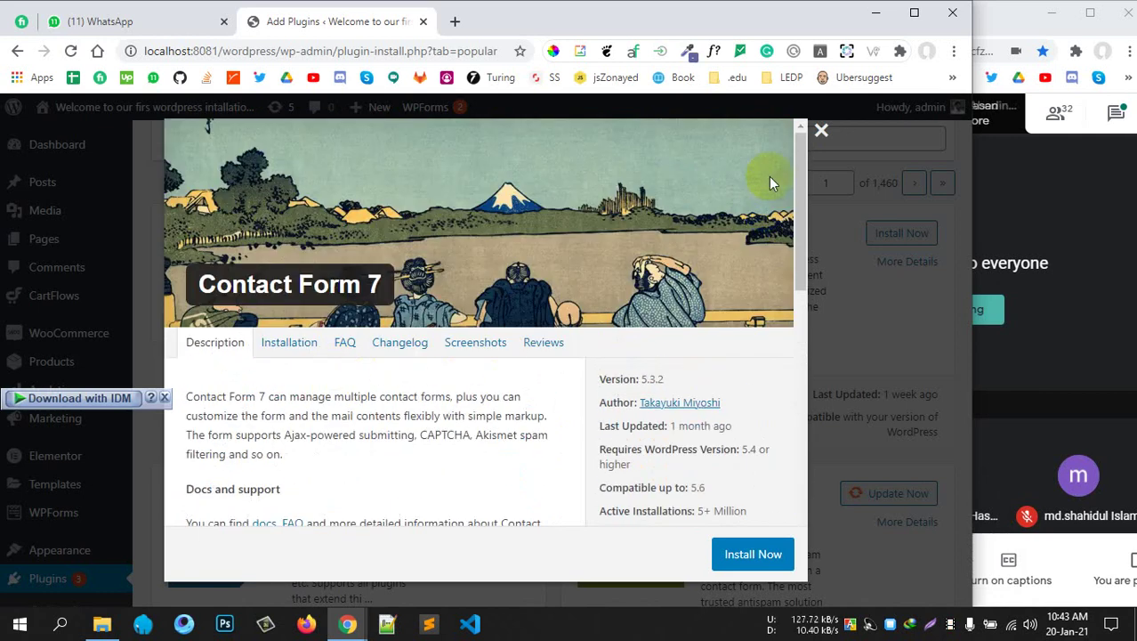
{"action": "left_click", "coordinate": [821, 131]}
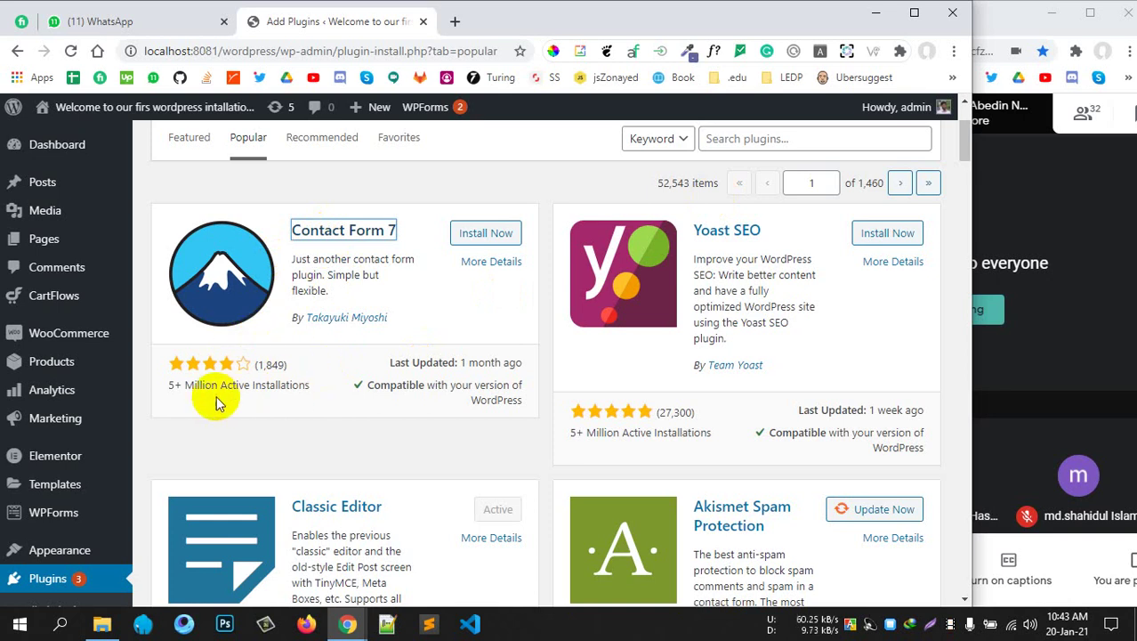
Highlight the number of active installations and the rating count on the Contact Form 7 card
{"action": "left_click_drag", "start_coordinate": [160, 391], "coordinate": [276, 382]}
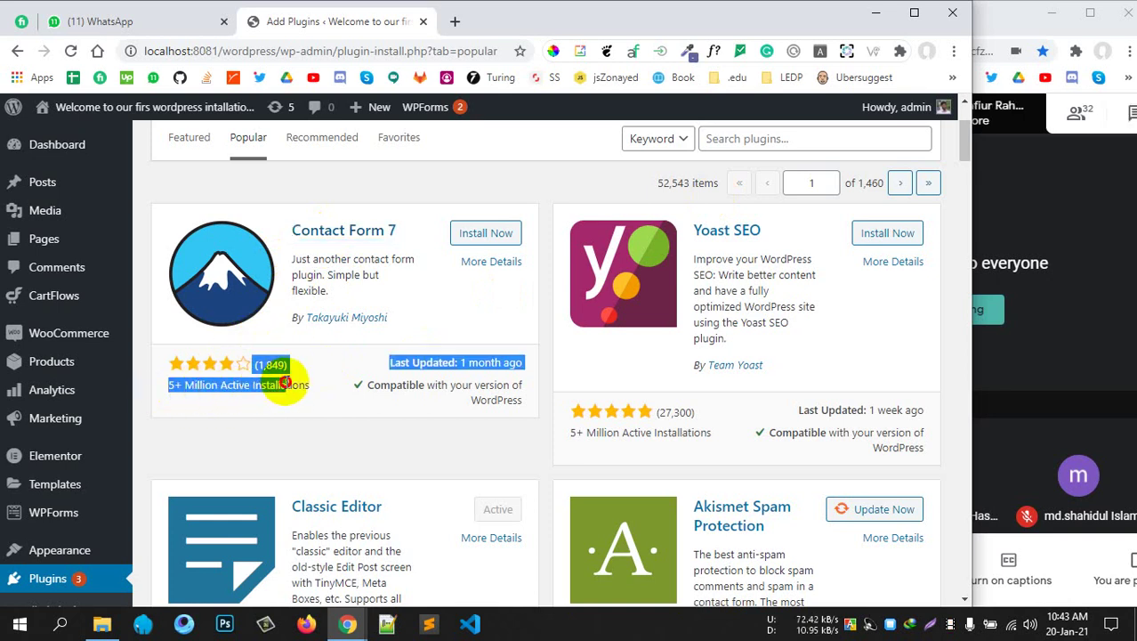
{"action": "left_click", "coordinate": [272, 384]}
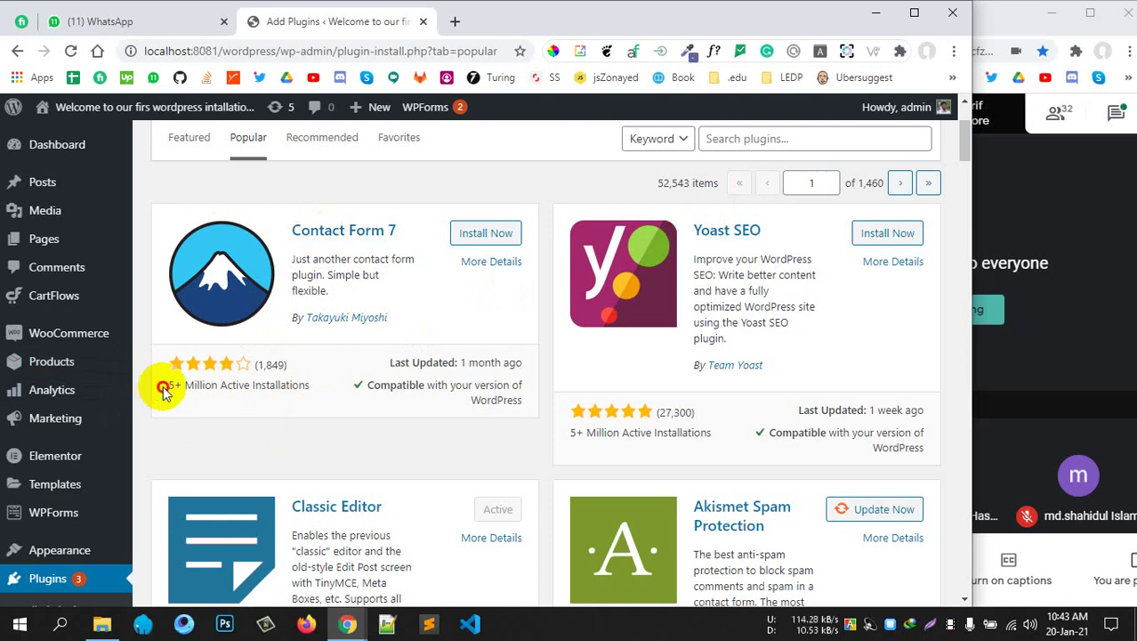
{"action": "left_click_drag", "start_coordinate": [163, 386], "coordinate": [285, 399]}
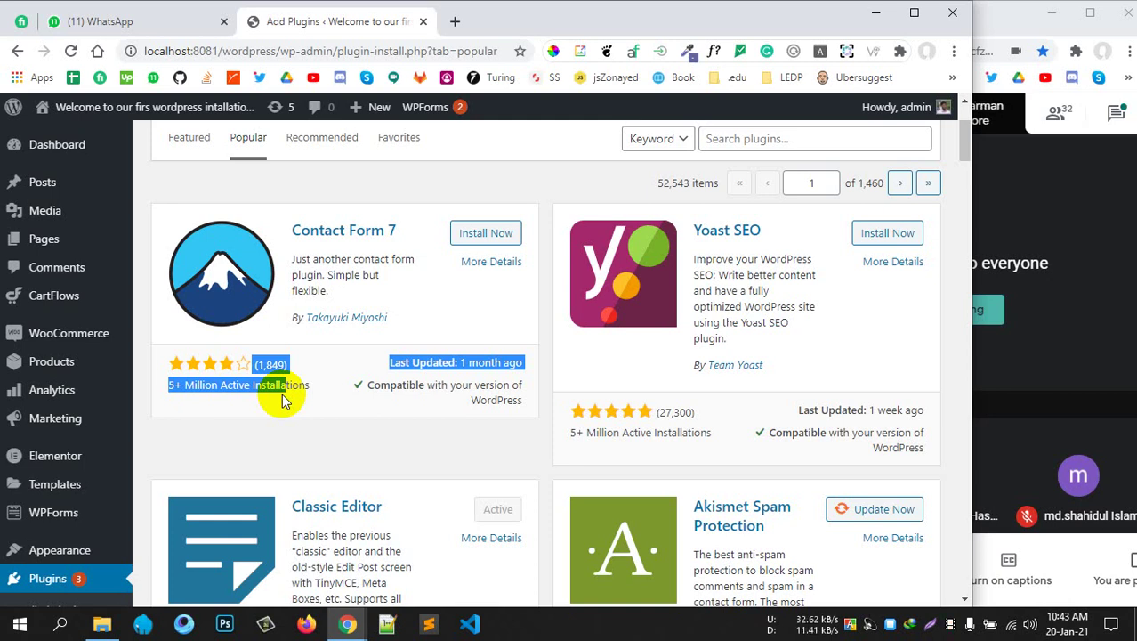
{"action": "left_click", "coordinate": [302, 390]}
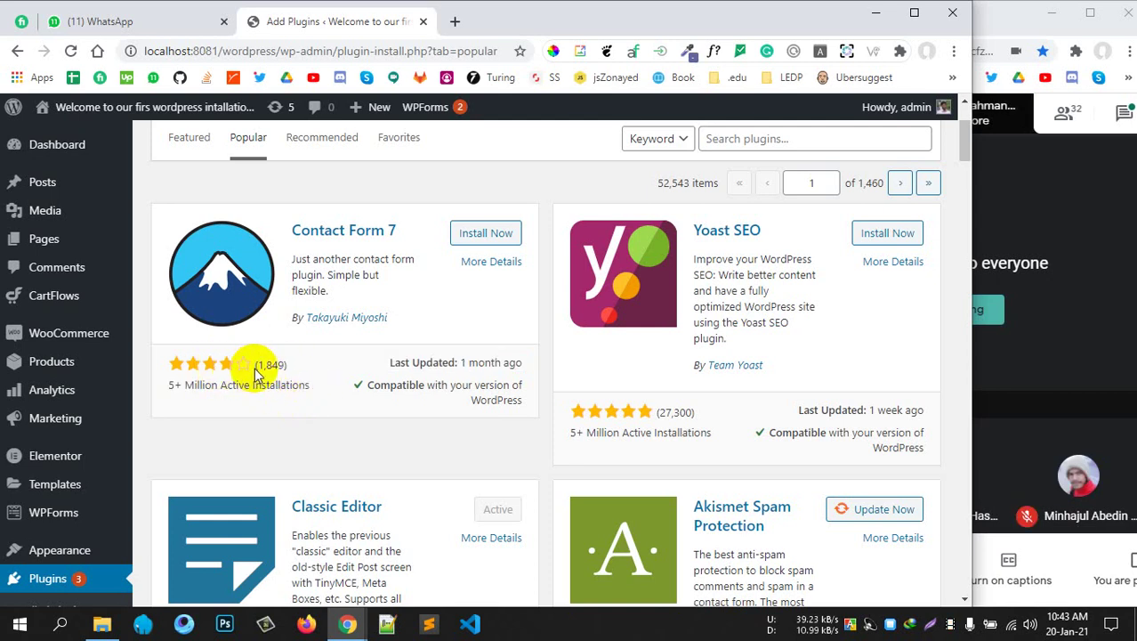
{"action": "left_click_drag", "start_coordinate": [259, 366], "coordinate": [302, 365]}
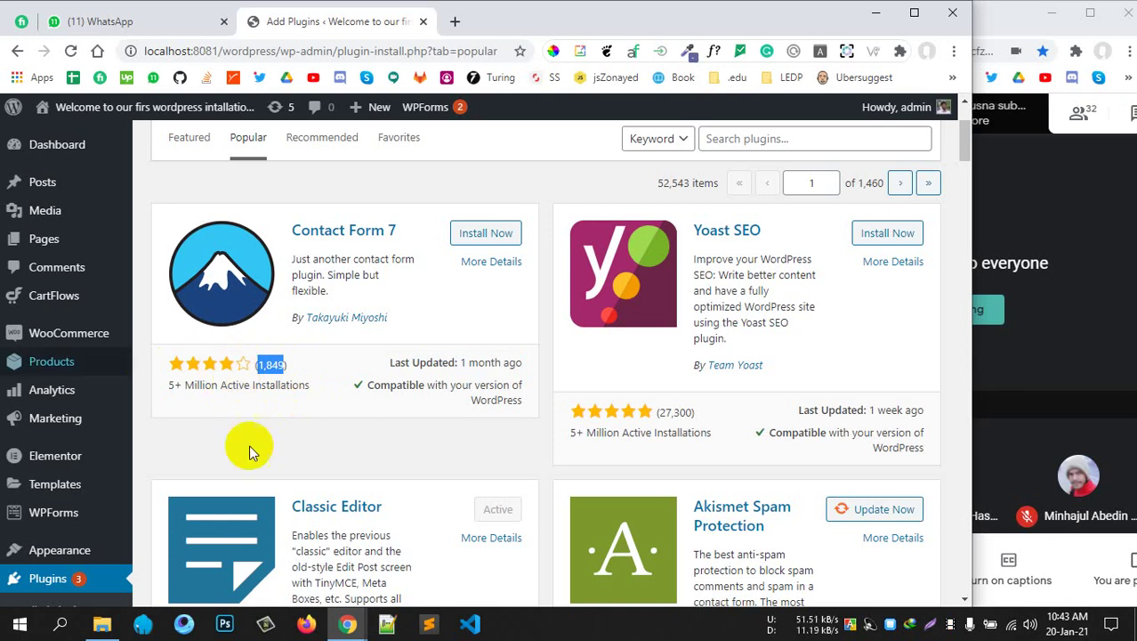
Examine the Yoast SEO card's description, rating and active installations, highlighting parts of the text
{"action": "scroll", "coordinate": [514, 445], "scroll_direction": "down", "scroll_amount": 1}
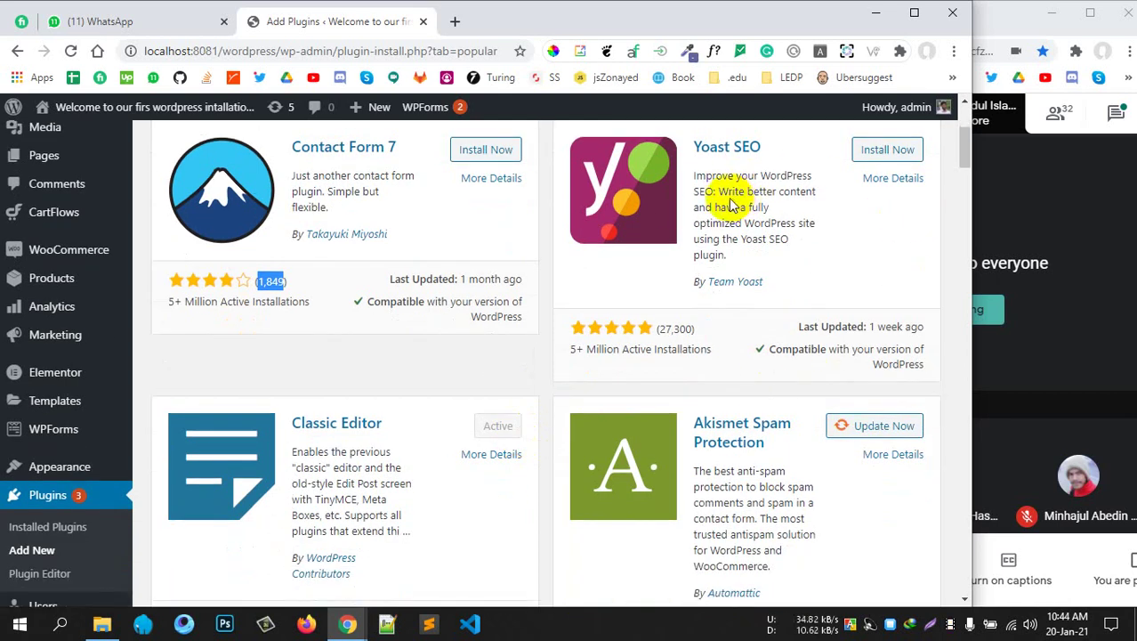
{"action": "left_click_drag", "start_coordinate": [732, 205], "coordinate": [774, 236]}
{"action": "left_click", "coordinate": [776, 238]}
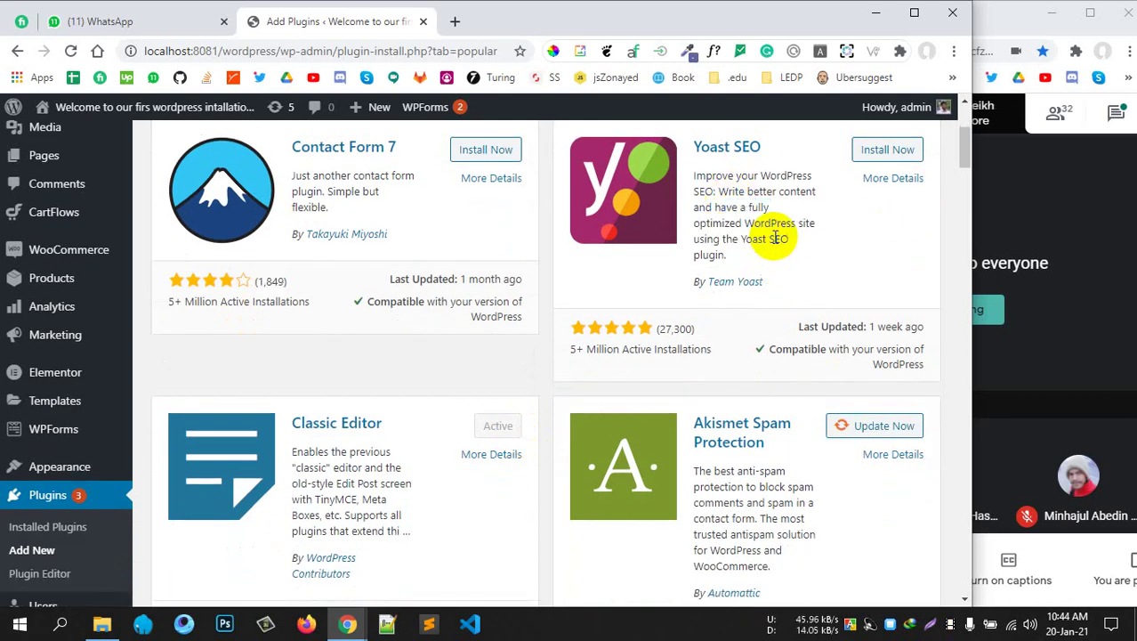
{"action": "left_click_drag", "start_coordinate": [577, 350], "coordinate": [672, 331]}
{"action": "left_click", "coordinate": [705, 330]}
{"action": "left_click", "coordinate": [715, 332]}
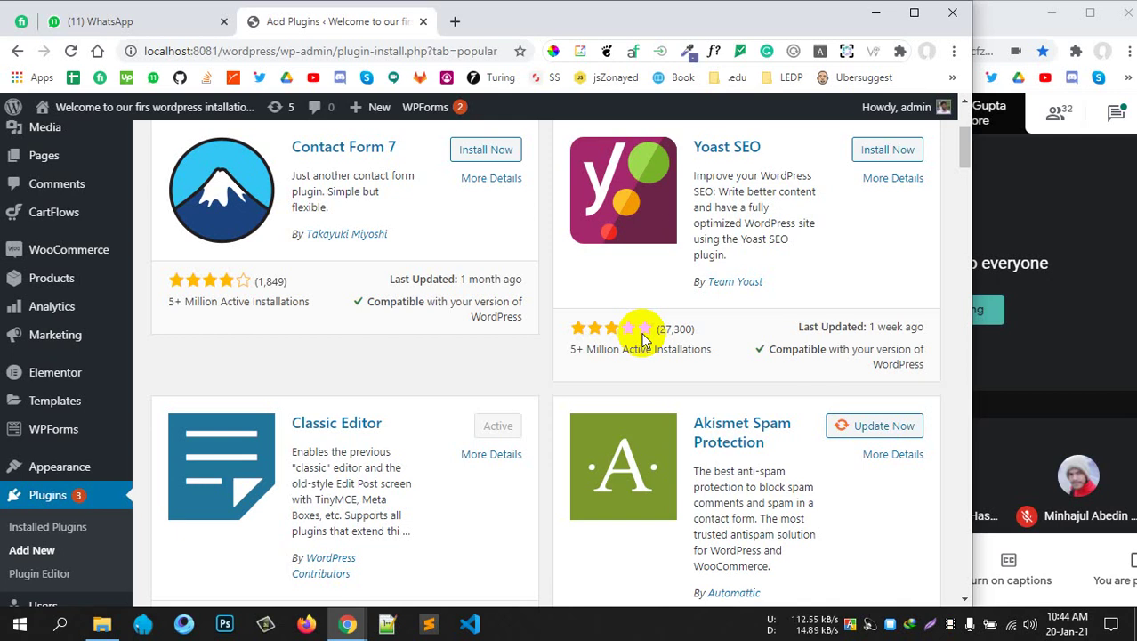
Compare the ratings and active installations of the popular plugins from Classic Editor and Akismet to Jetpack and Really Simple SSL
{"action": "scroll", "coordinate": [623, 352], "scroll_direction": "down", "scroll_amount": 4}
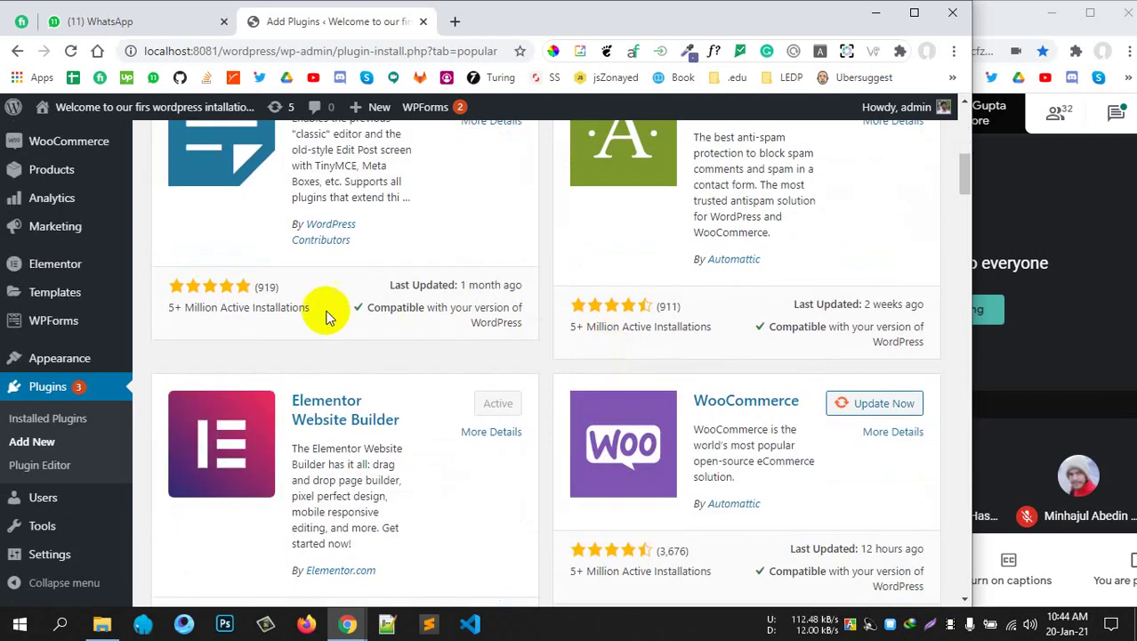
{"action": "scroll", "coordinate": [324, 322], "scroll_direction": "up", "scroll_amount": 1}
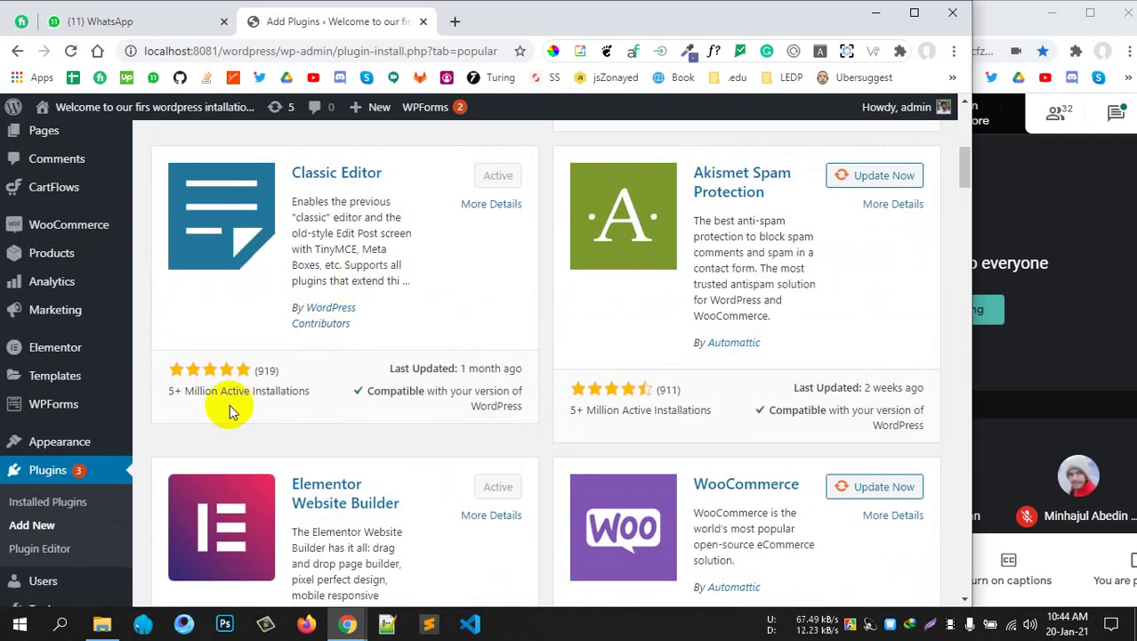
{"action": "left_click_drag", "start_coordinate": [222, 405], "coordinate": [160, 390]}
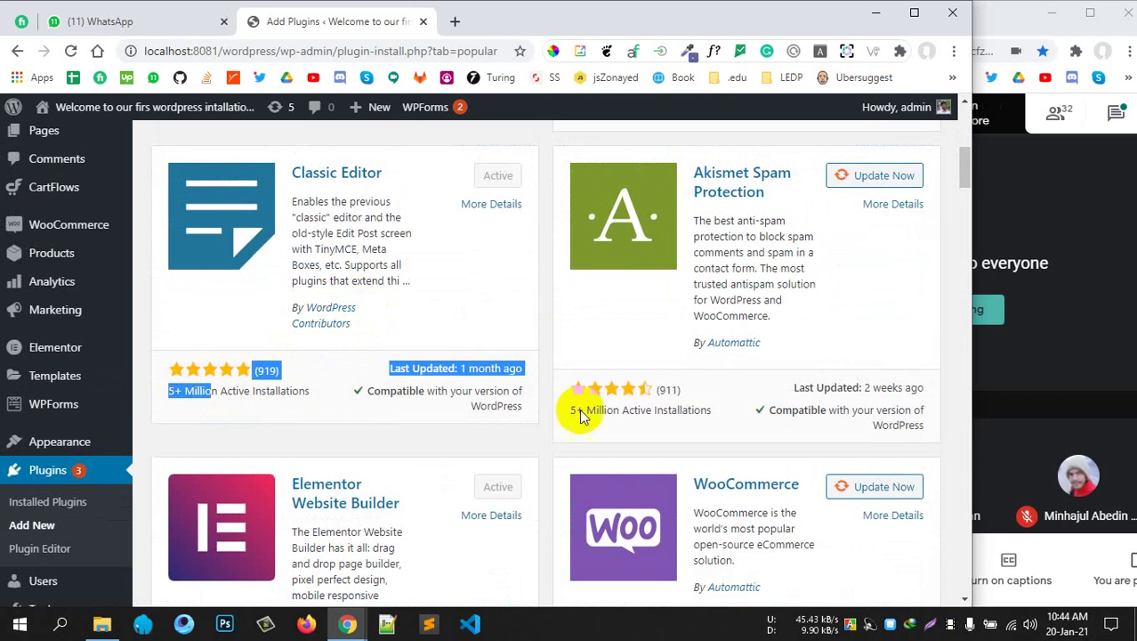
{"action": "left_click_drag", "start_coordinate": [663, 415], "coordinate": [546, 398]}
{"action": "scroll", "coordinate": [554, 391], "scroll_direction": "down", "scroll_amount": 5}
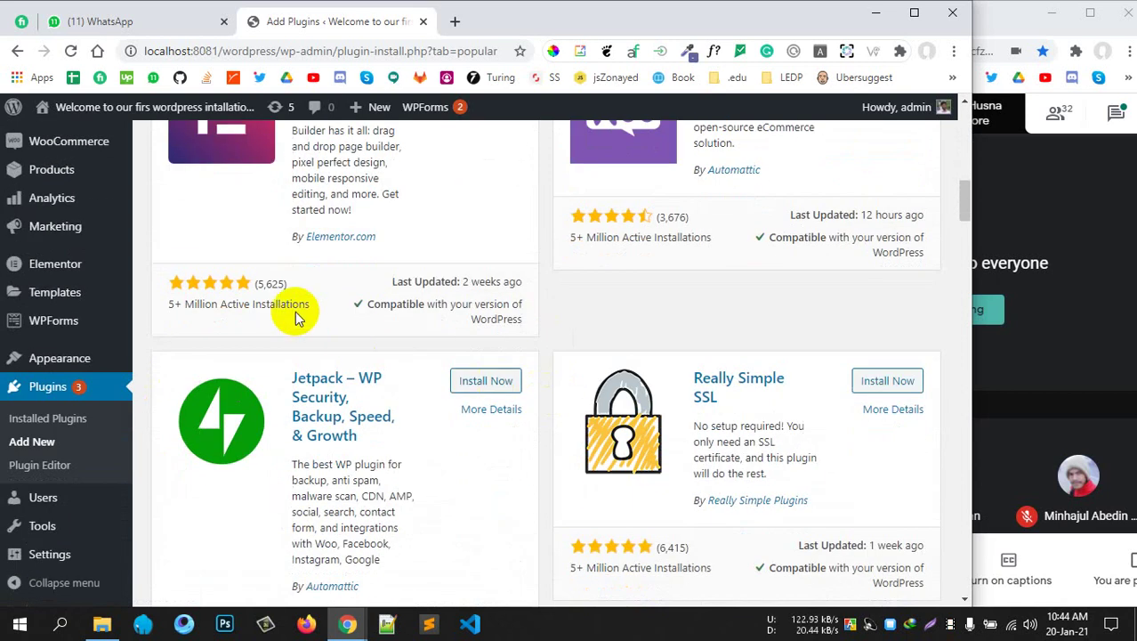
{"action": "left_click_drag", "start_coordinate": [269, 308], "coordinate": [223, 318]}
{"action": "scroll", "coordinate": [602, 375], "scroll_direction": "down", "scroll_amount": 5}
{"action": "left_click_drag", "start_coordinate": [527, 243], "coordinate": [627, 297]}
{"action": "scroll", "coordinate": [627, 297], "scroll_direction": "up", "scroll_amount": 1}
{"action": "left_click", "coordinate": [623, 294]}
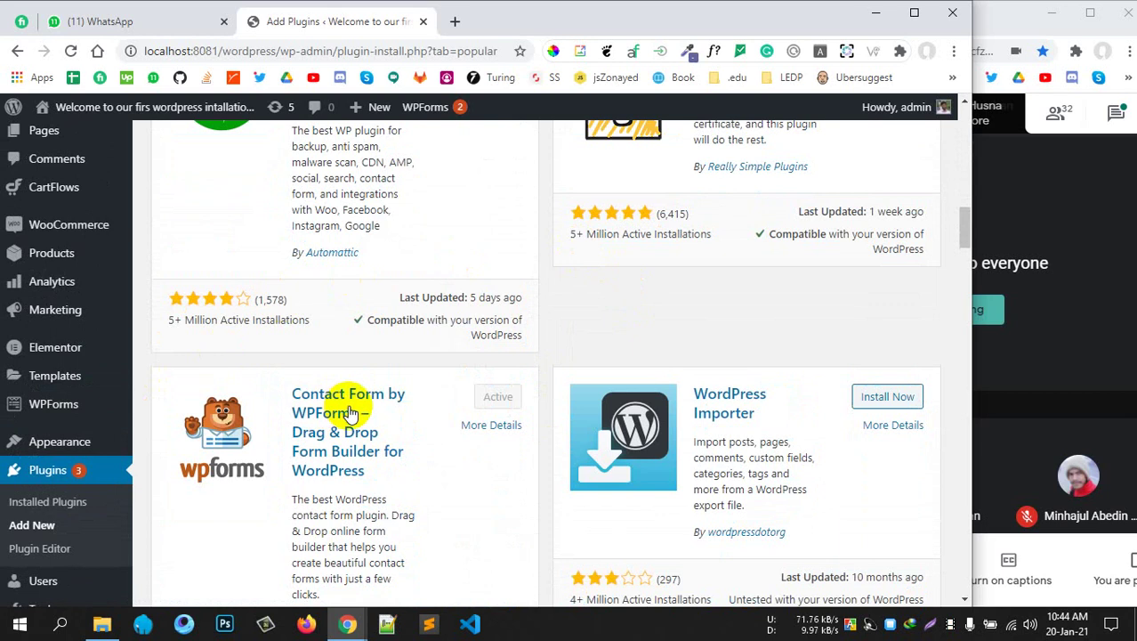
Check the ratings and active installations of WPForms, WordPress Importer, Wordfence Security and Yoast Duplicate Post
{"action": "scroll", "coordinate": [285, 391], "scroll_direction": "down", "scroll_amount": 3}
{"action": "scroll", "coordinate": [258, 302], "scroll_direction": "up", "scroll_amount": 1}
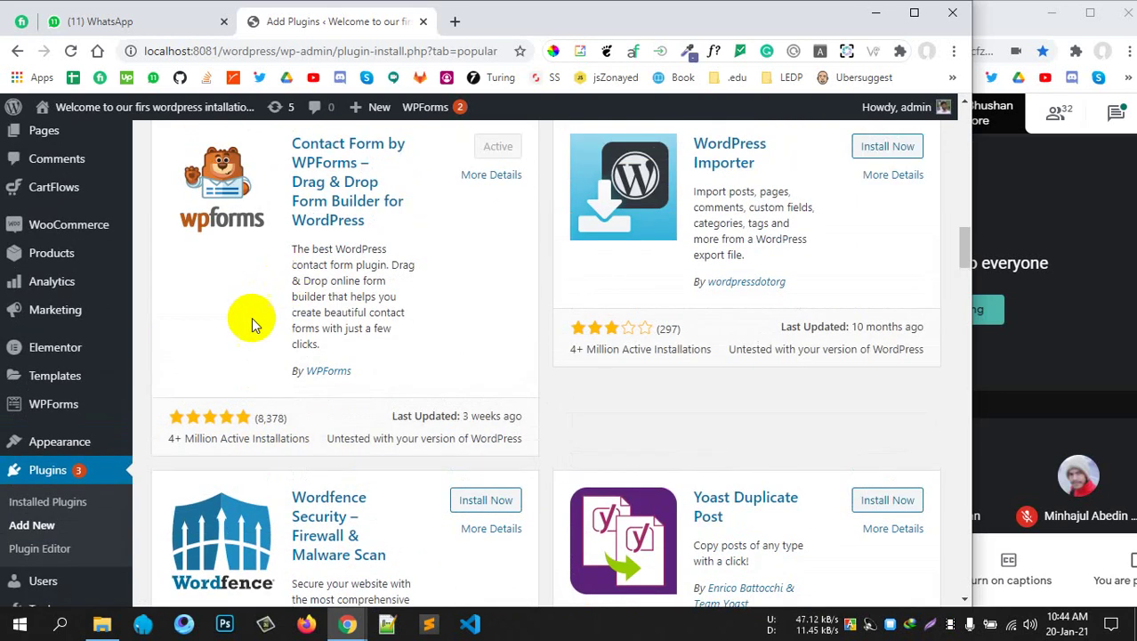
{"action": "left_click_drag", "start_coordinate": [212, 443], "coordinate": [283, 419]}
{"action": "left_click", "coordinate": [305, 448]}
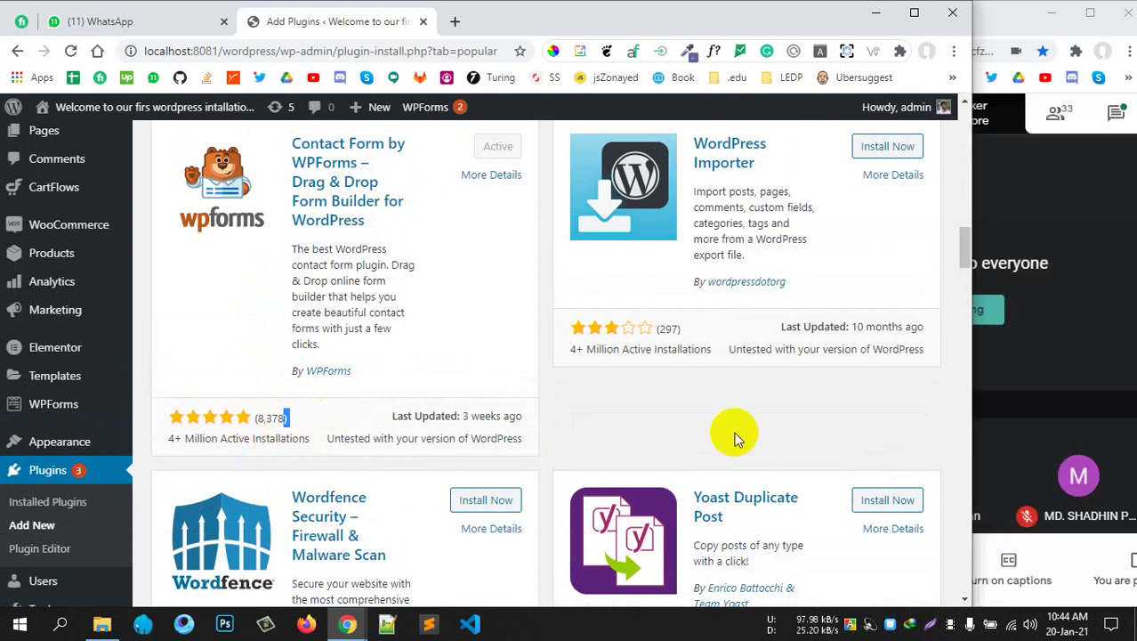
{"action": "left_click_drag", "start_coordinate": [574, 349], "coordinate": [678, 351]}
{"action": "scroll", "coordinate": [684, 396], "scroll_direction": "down", "scroll_amount": 5}
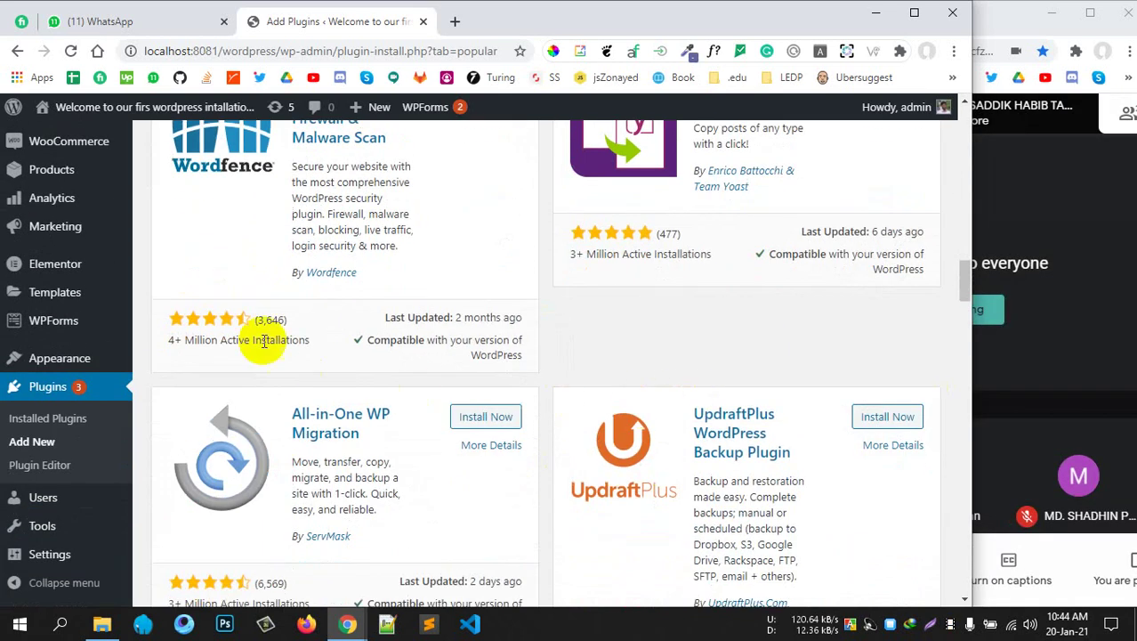
{"action": "scroll", "coordinate": [356, 276], "scroll_direction": "up", "scroll_amount": 2}
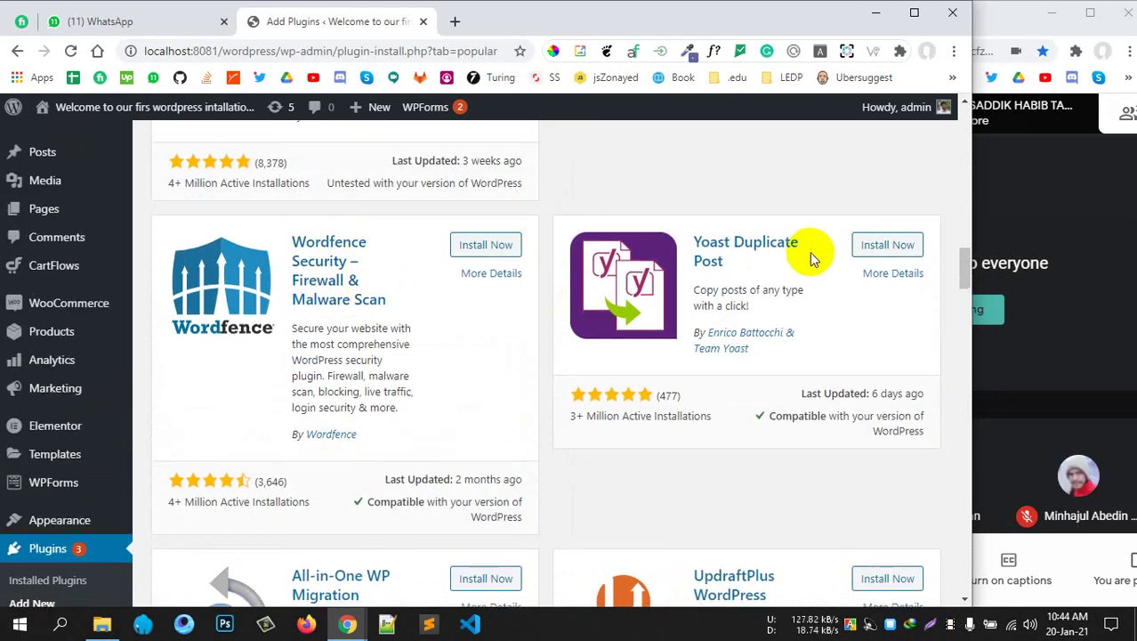
Look through the remaining popular plugin cards past Yoast Duplicate Post and return to Contact Form 7 and Yoast SEO
{"action": "scroll", "coordinate": [818, 254], "scroll_direction": "down", "scroll_amount": 5}
{"action": "scroll", "coordinate": [552, 400], "scroll_direction": "down", "scroll_amount": 5}
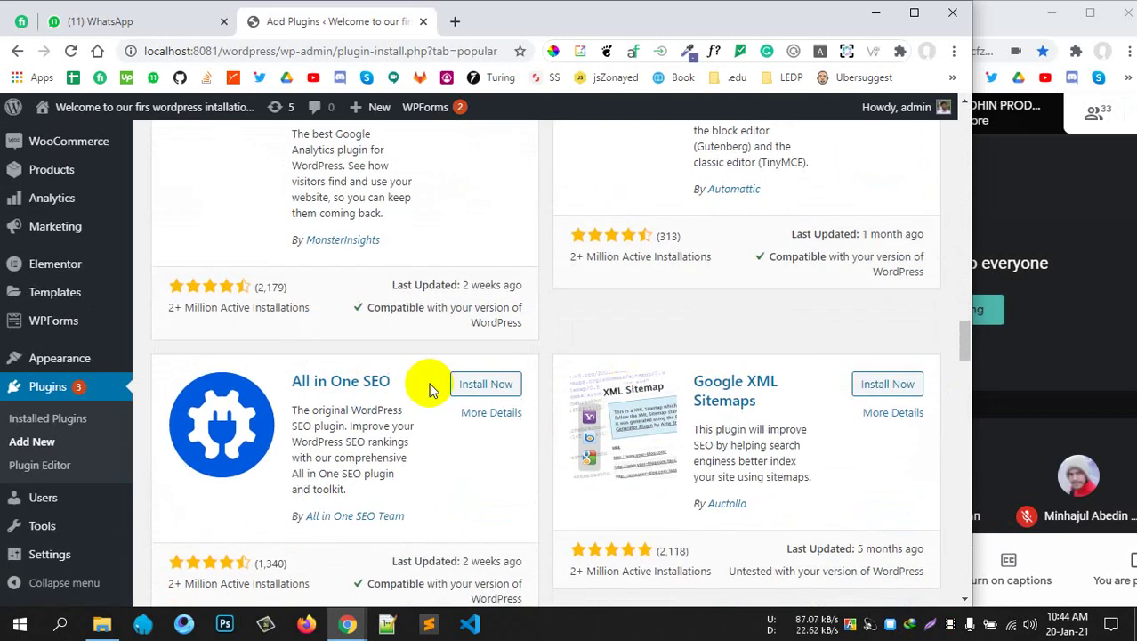
{"action": "scroll", "coordinate": [431, 383], "scroll_direction": "down", "scroll_amount": 5}
{"action": "scroll", "coordinate": [430, 388], "scroll_direction": "up", "scroll_amount": 20}
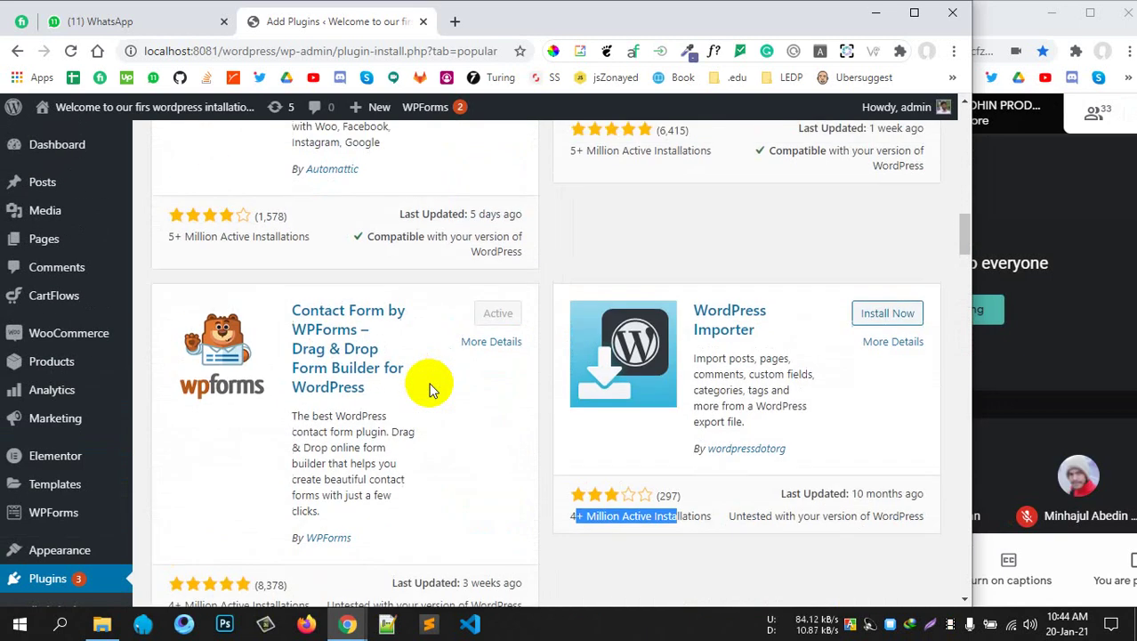
{"action": "scroll", "coordinate": [429, 389], "scroll_direction": "up", "scroll_amount": 10}
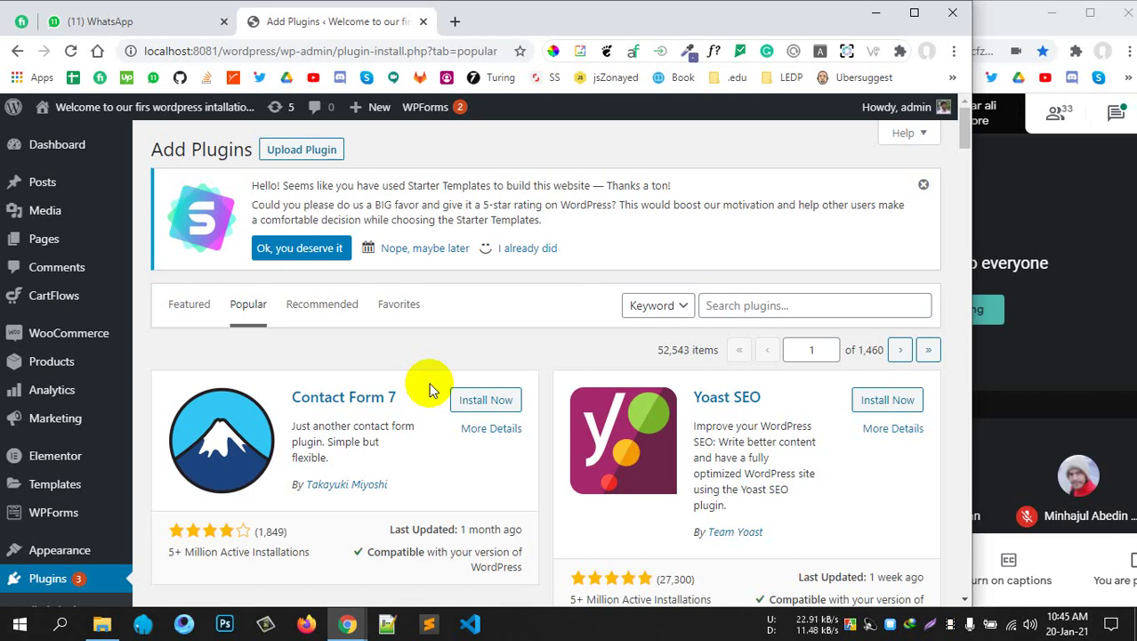
{"action": "scroll", "coordinate": [498, 401], "scroll_direction": "down", "scroll_amount": 2}
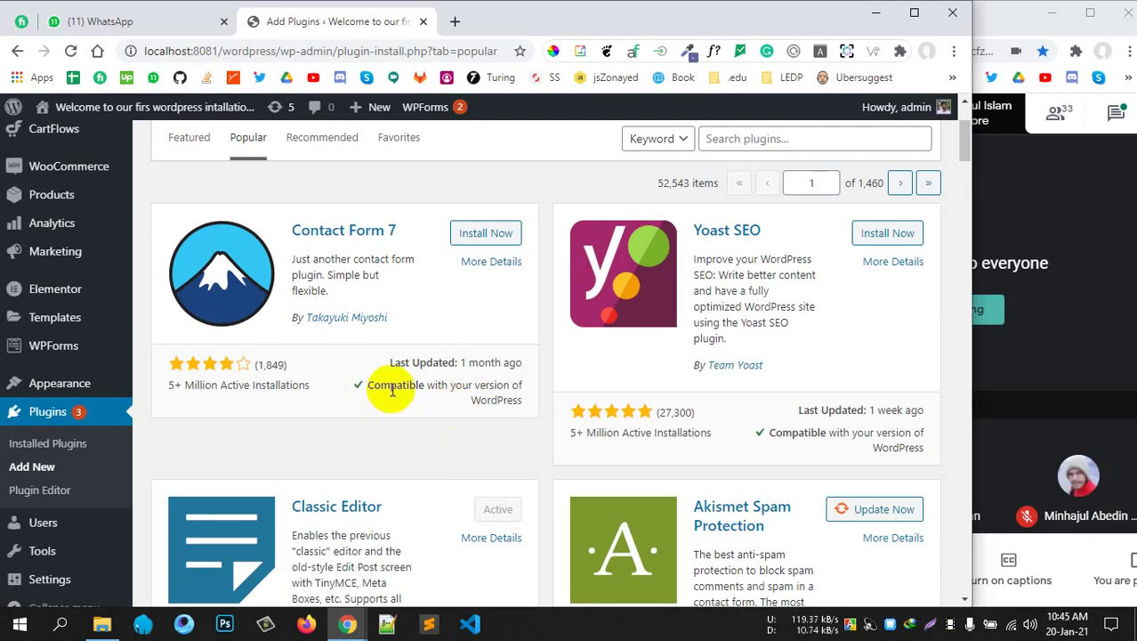
{"action": "scroll", "coordinate": [444, 429], "scroll_direction": "down", "scroll_amount": 4}
{"action": "scroll", "coordinate": [277, 196], "scroll_direction": "up", "scroll_amount": 3}
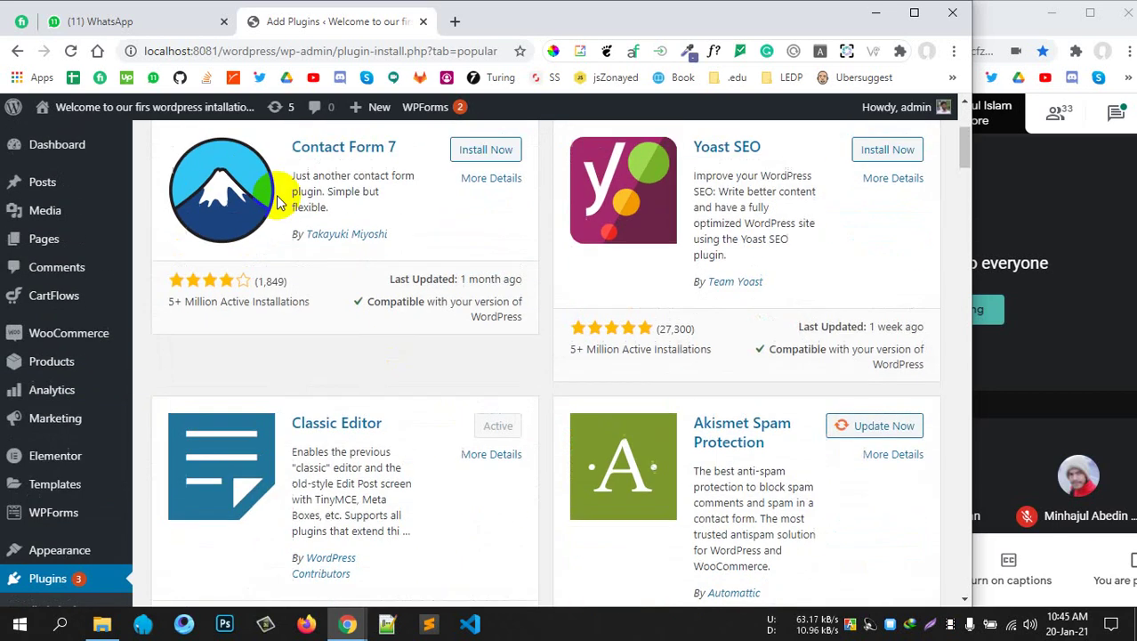
Open the site's front end in a new tab, switch to it and widen the browser window
{"action": "mouse_move", "coordinate": [156, 107]}
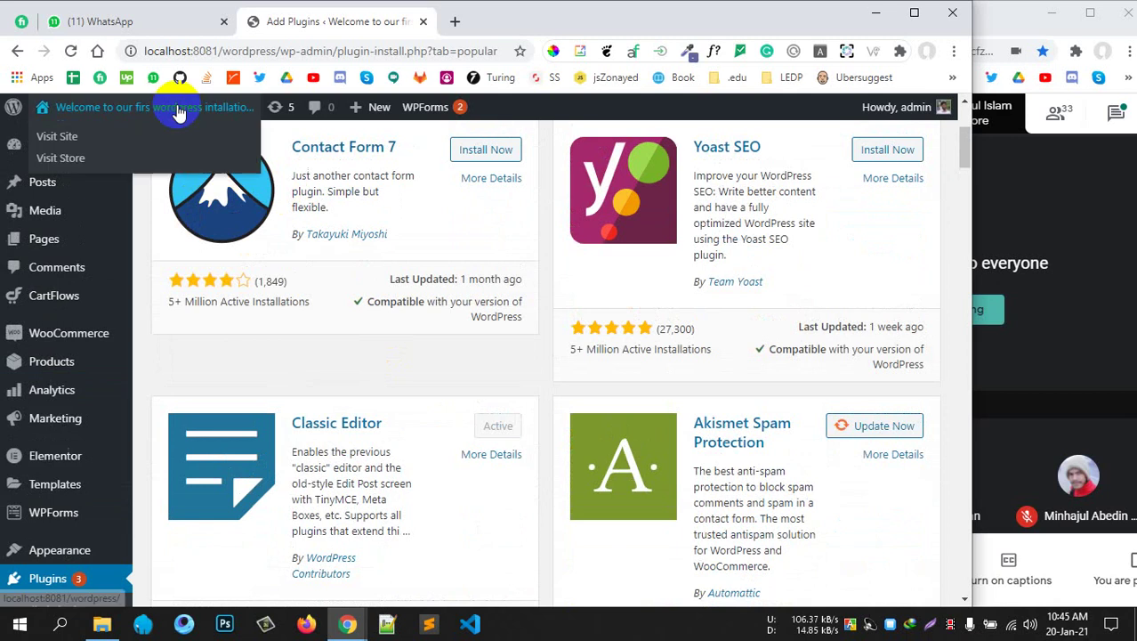
{"action": "middle_click", "coordinate": [129, 142]}
{"action": "left_click", "coordinate": [507, 23]}
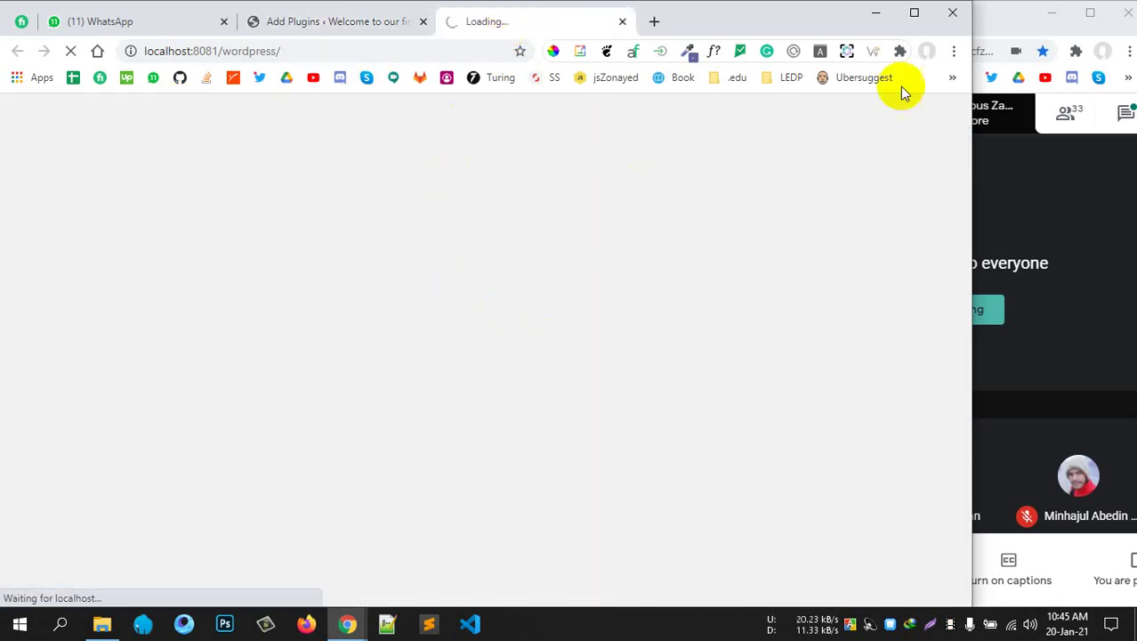
{"action": "left_click_drag", "start_coordinate": [971, 2], "coordinate": [1108, 11]}
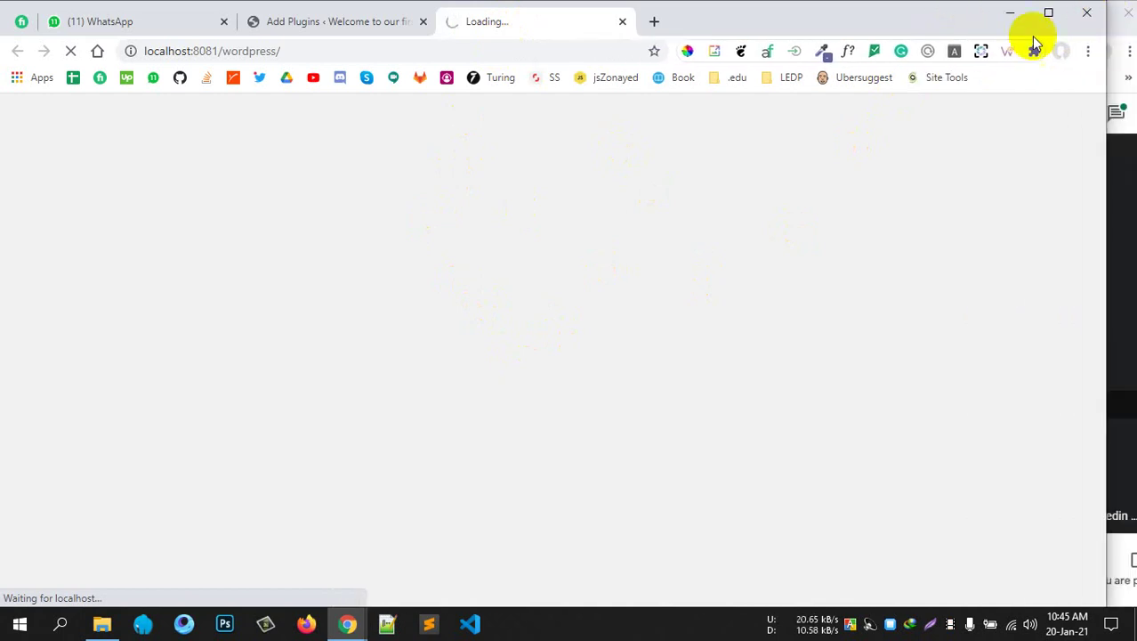
Return to the Add Plugins page and look over the Elementor Website Builder and WooCommerce cards
{"action": "left_click", "coordinate": [294, 23]}
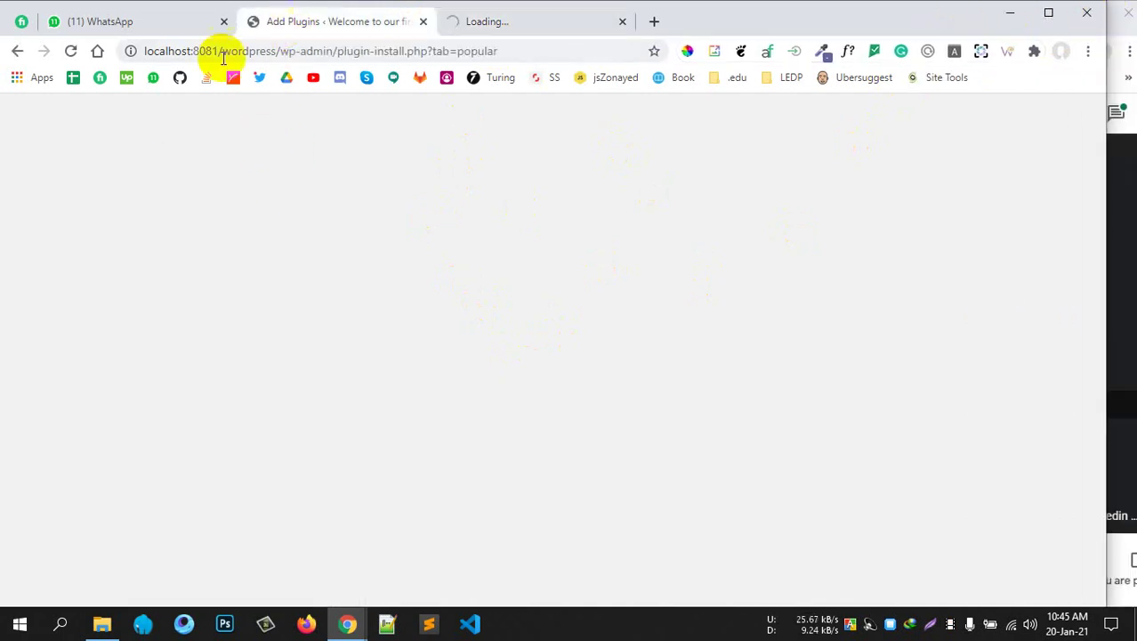
{"action": "scroll", "coordinate": [382, 377], "scroll_direction": "down", "scroll_amount": 4}
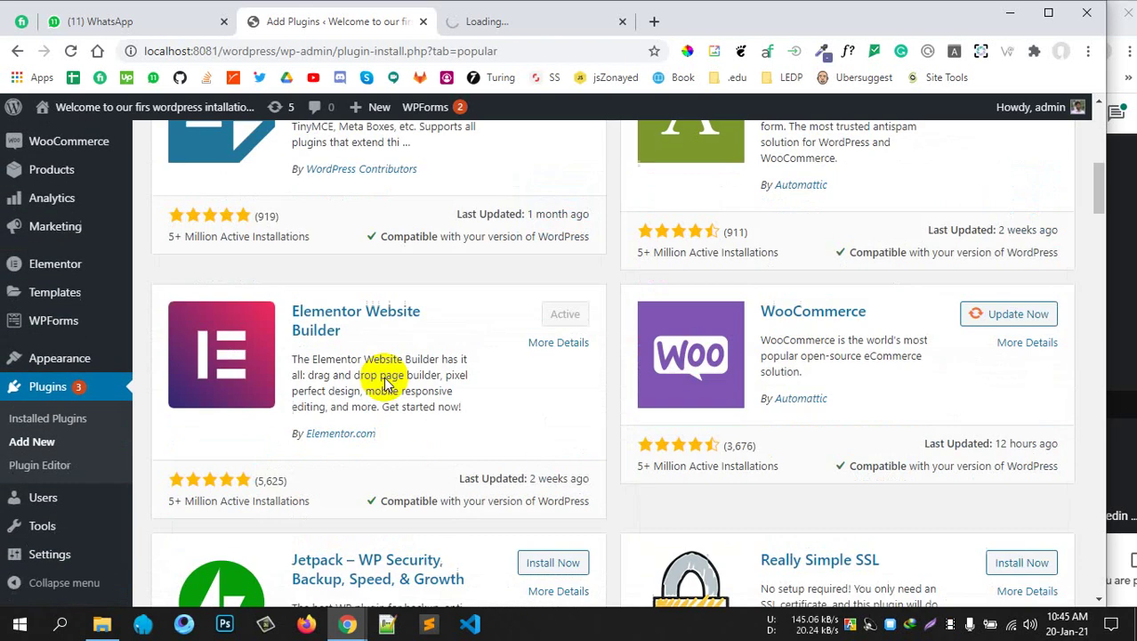
{"action": "scroll", "coordinate": [382, 377], "scroll_direction": "down", "scroll_amount": 1}
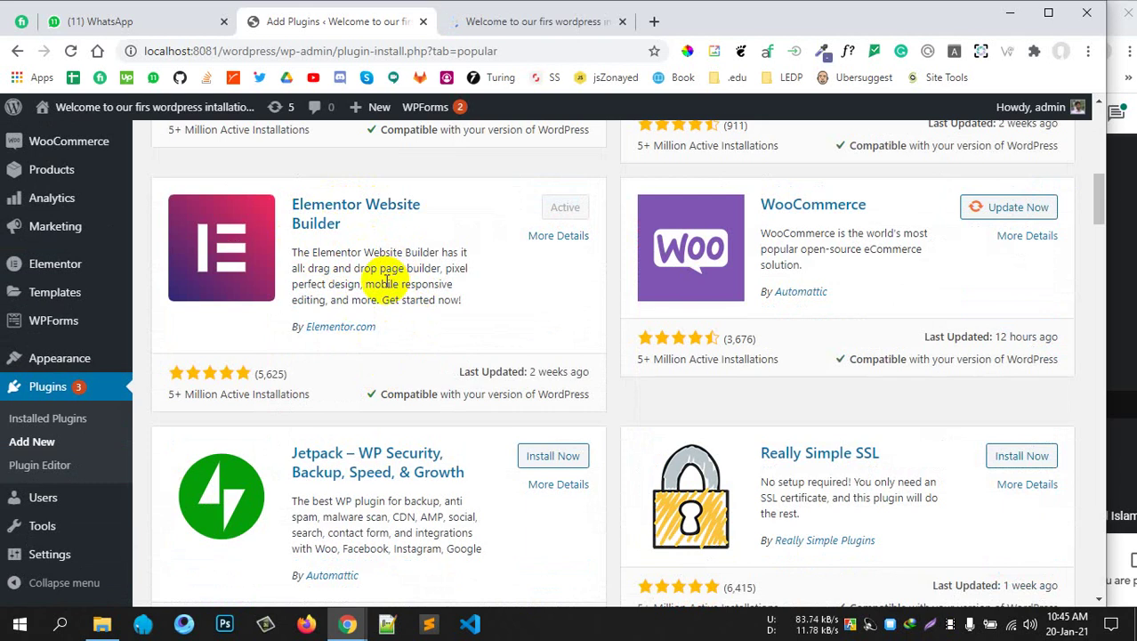
Switch between the site's home page and the Add Plugins page, widening the browser window slightly and ending on the home page
{"action": "left_click", "coordinate": [531, 34]}
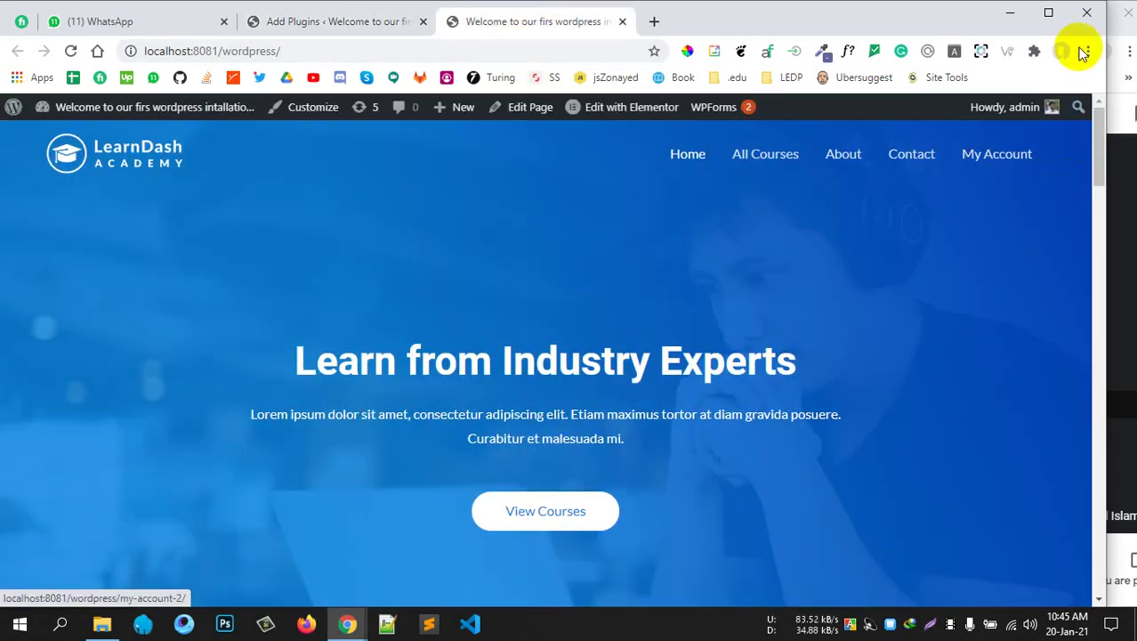
{"action": "left_click_drag", "start_coordinate": [1113, 7], "coordinate": [1128, 8]}
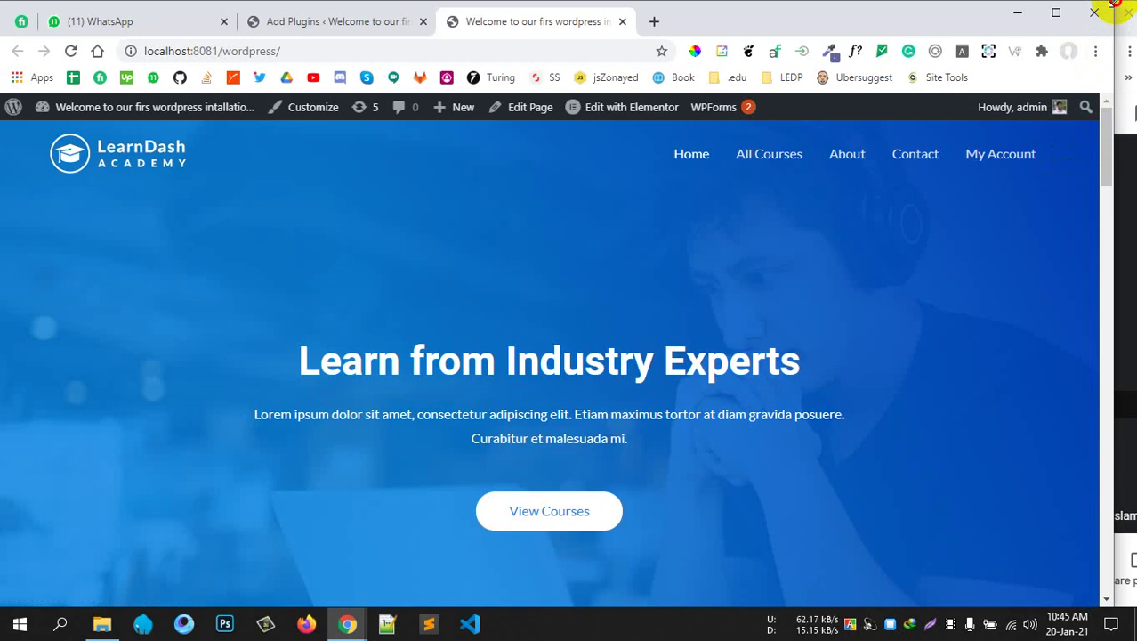
{"action": "left_click", "coordinate": [358, 24]}
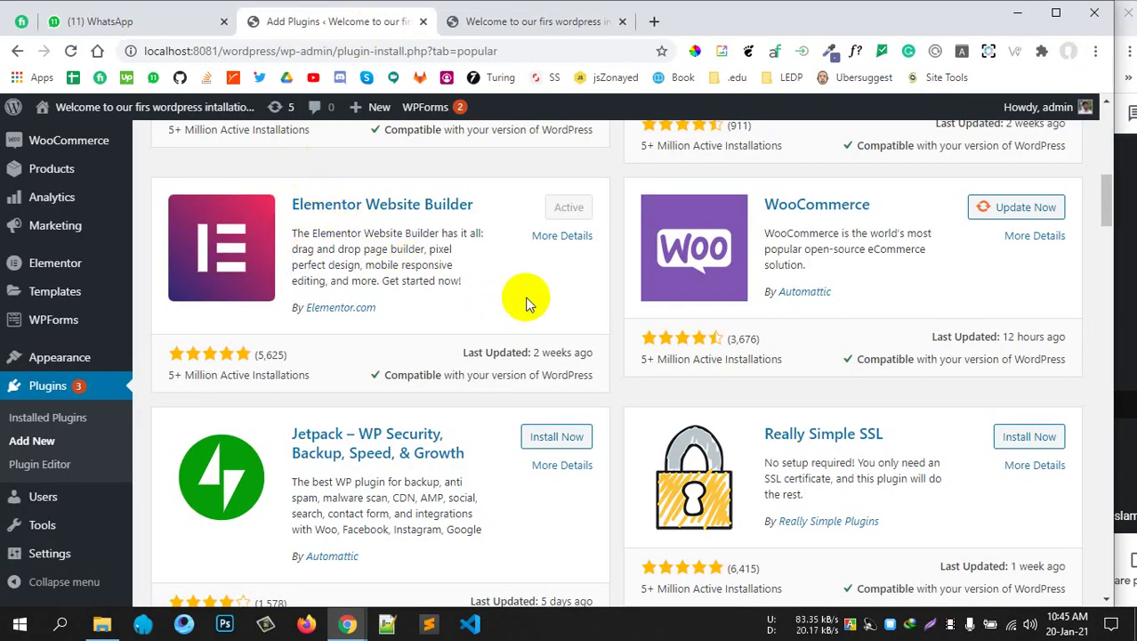
{"action": "left_click", "coordinate": [521, 19]}
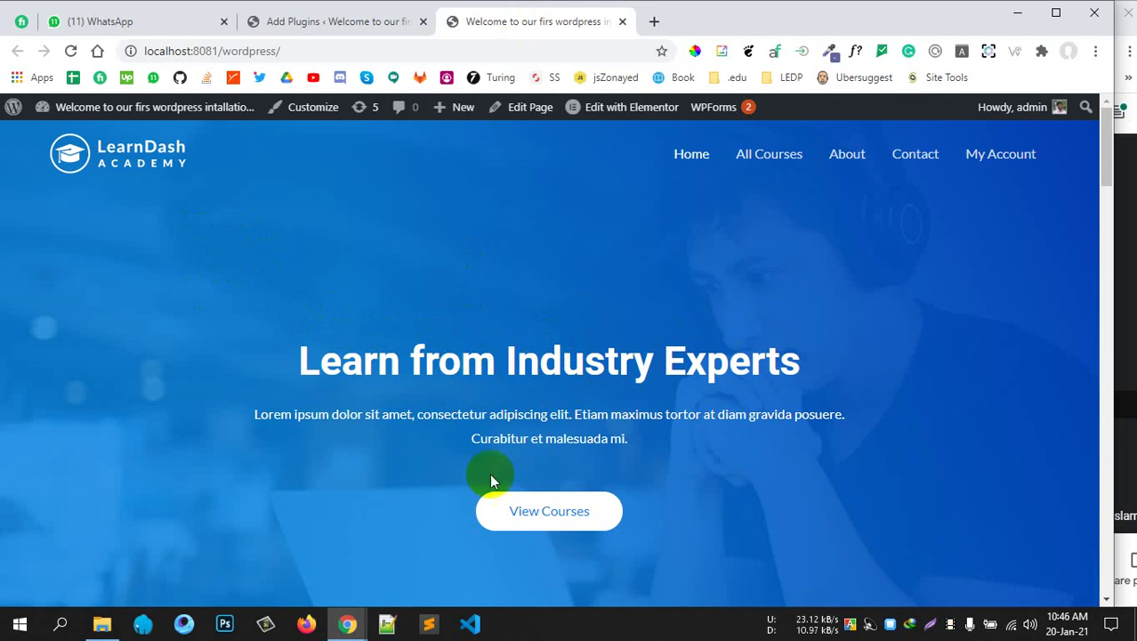
Examine the home page's sections from the hero banner through the courses and training content to the footer
{"action": "scroll", "coordinate": [683, 478], "scroll_direction": "down", "scroll_amount": 5}
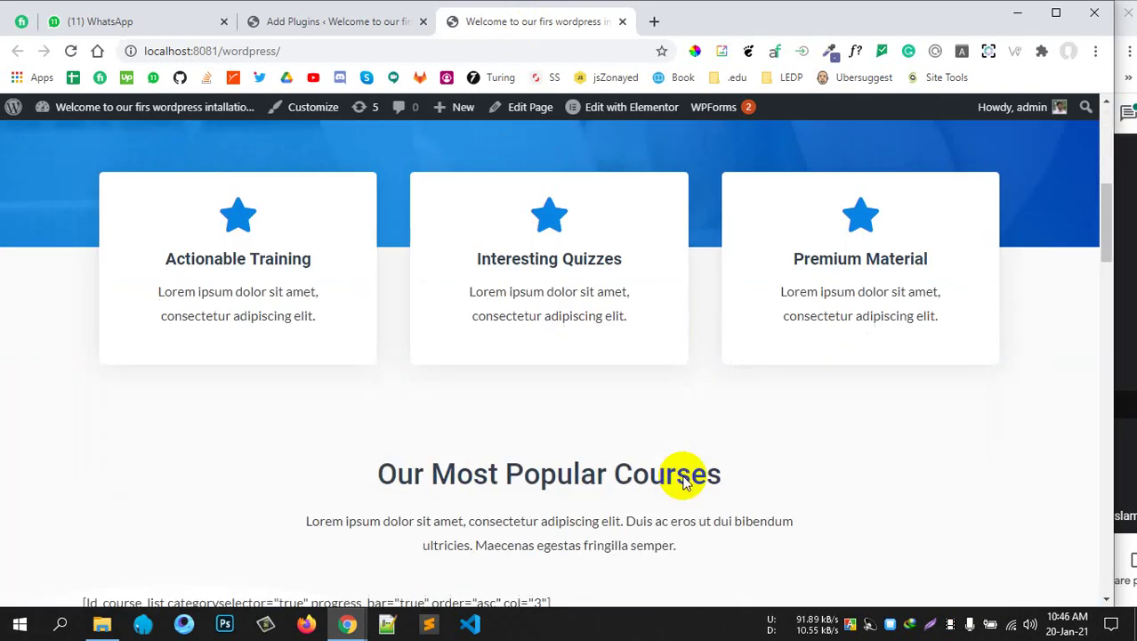
{"action": "scroll", "coordinate": [617, 431], "scroll_direction": "down", "scroll_amount": 5}
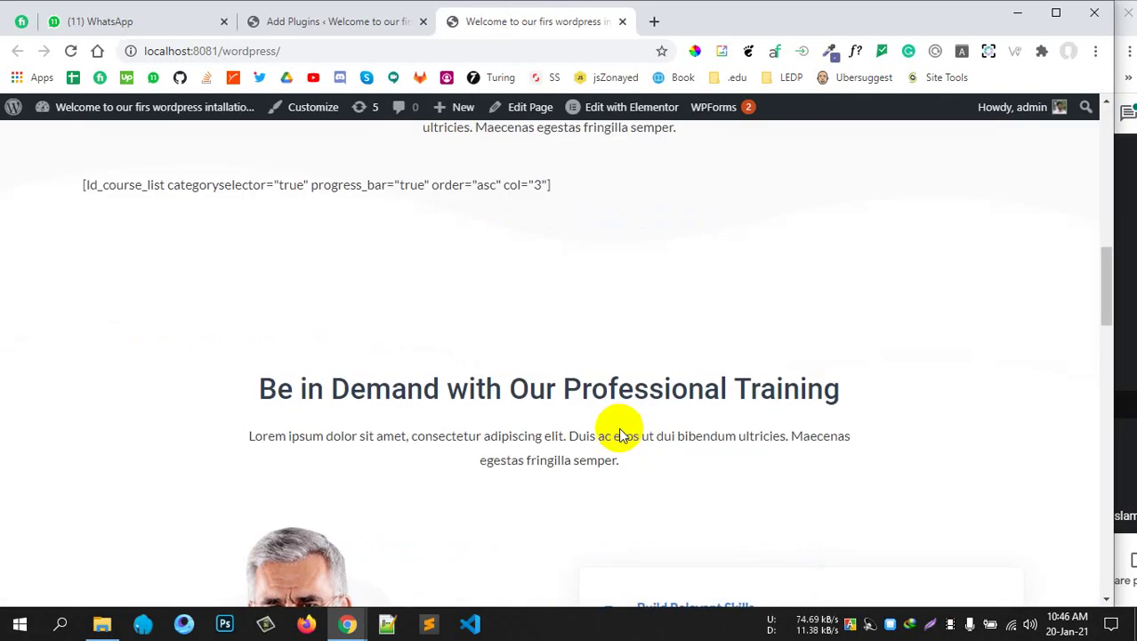
{"action": "scroll", "coordinate": [623, 436], "scroll_direction": "down", "scroll_amount": 5}
{"action": "scroll", "coordinate": [621, 436], "scroll_direction": "down", "scroll_amount": 5}
{"action": "scroll", "coordinate": [621, 436], "scroll_direction": "up", "scroll_amount": 4}
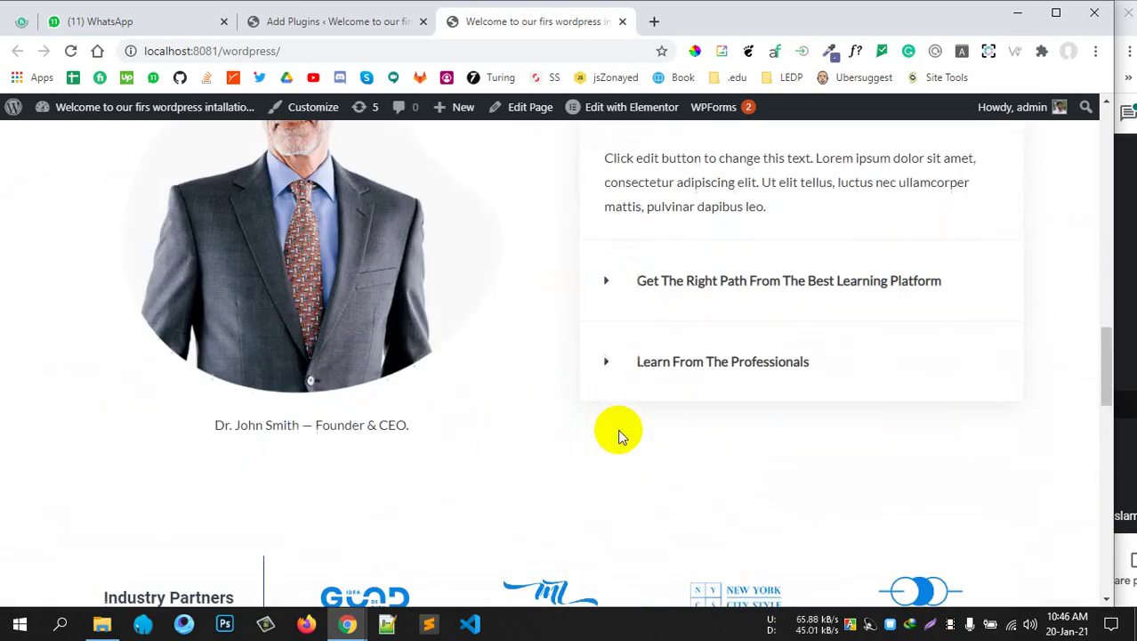
{"action": "scroll", "coordinate": [622, 436], "scroll_direction": "down", "scroll_amount": 5}
{"action": "scroll", "coordinate": [620, 436], "scroll_direction": "down", "scroll_amount": 8}
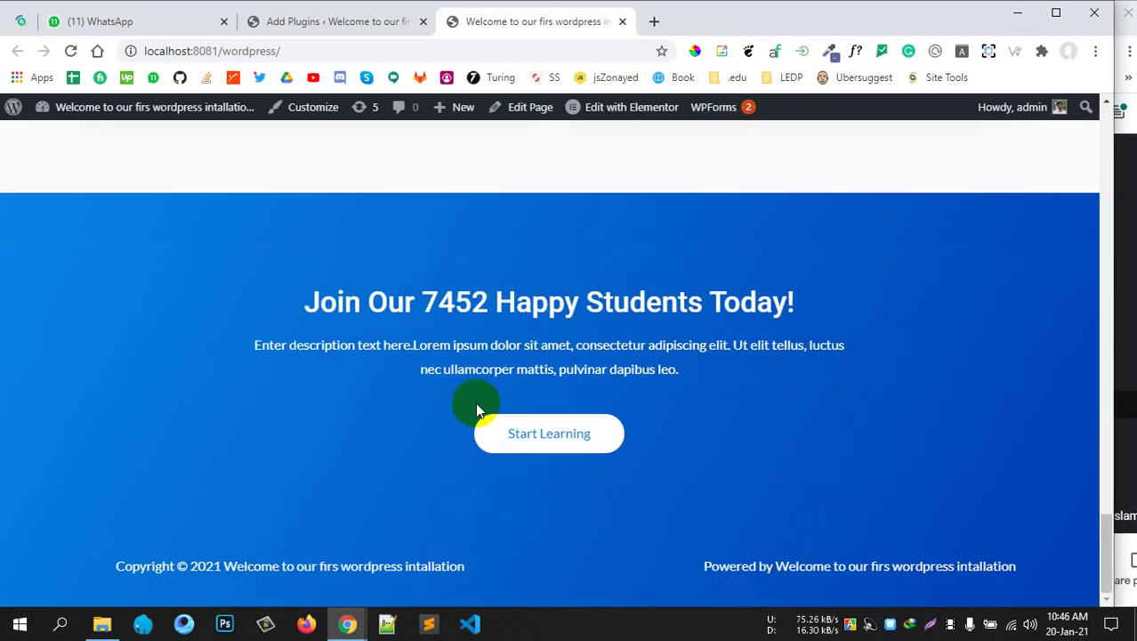
{"action": "scroll", "coordinate": [478, 411], "scroll_direction": "up", "scroll_amount": 10}
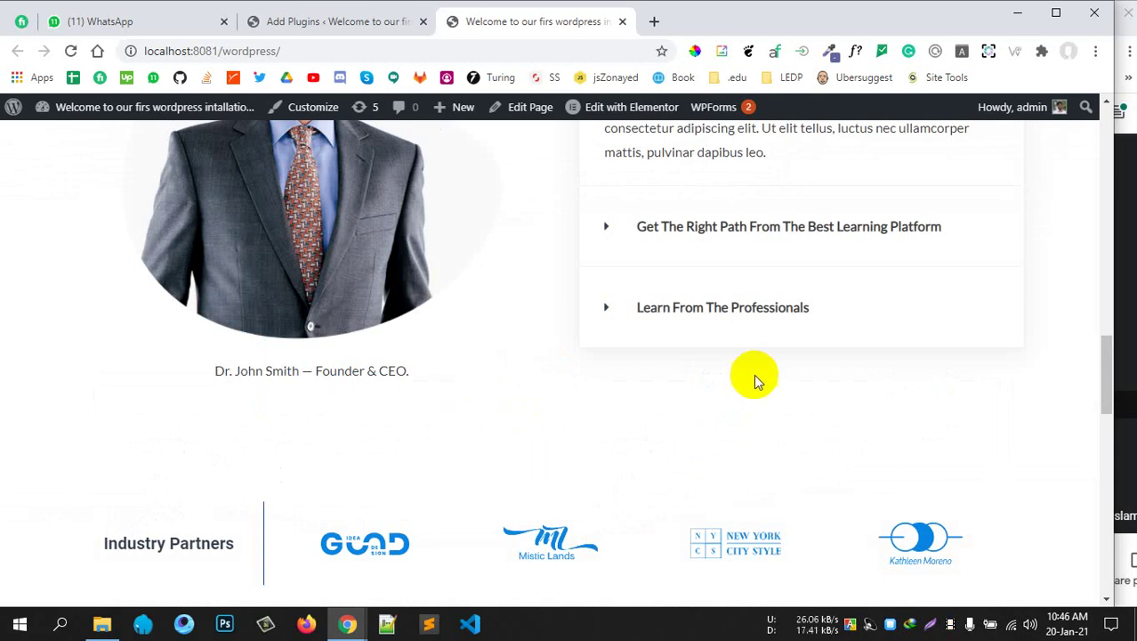
Try the home page accordion with the "Learn From The Professionals" item, and review the student testimonials
{"action": "left_click", "coordinate": [743, 310]}
{"action": "left_click", "coordinate": [711, 190]}
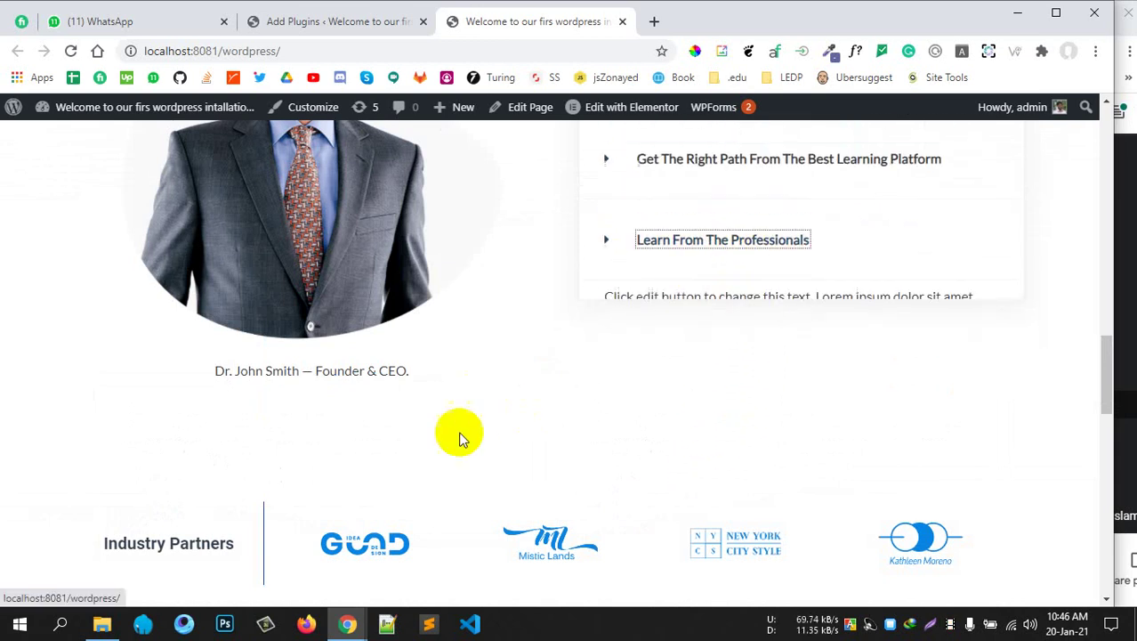
{"action": "scroll", "coordinate": [472, 442], "scroll_direction": "down", "scroll_amount": 10}
{"action": "scroll", "coordinate": [528, 448], "scroll_direction": "down", "scroll_amount": 3}
{"action": "scroll", "coordinate": [523, 436], "scroll_direction": "up", "scroll_amount": 15}
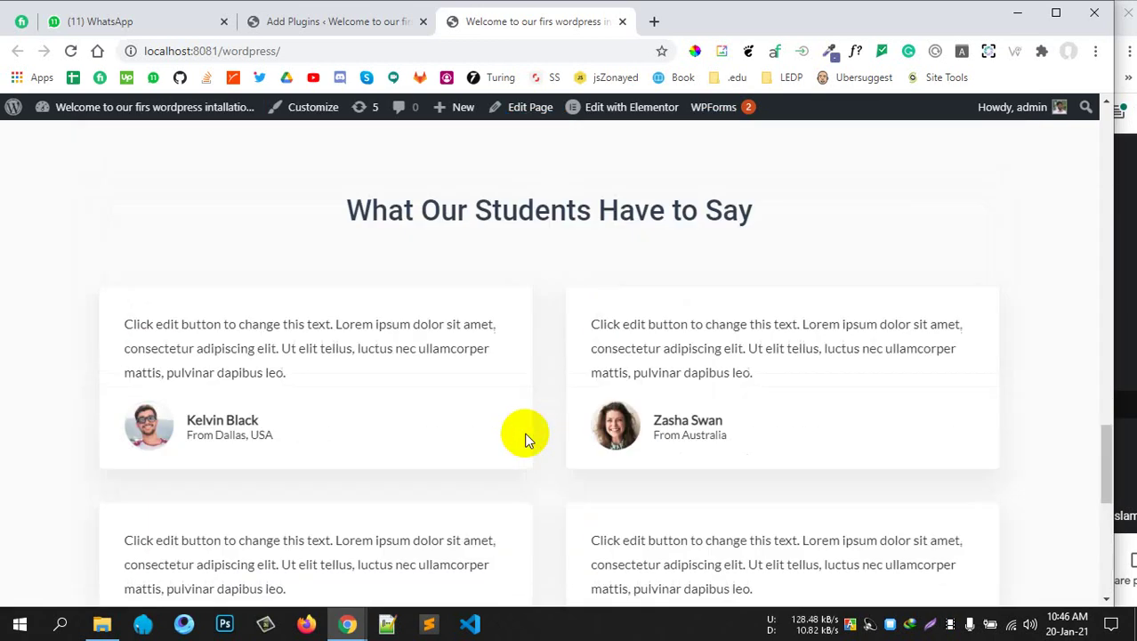
{"action": "scroll", "coordinate": [525, 438], "scroll_direction": "up", "scroll_amount": 10}
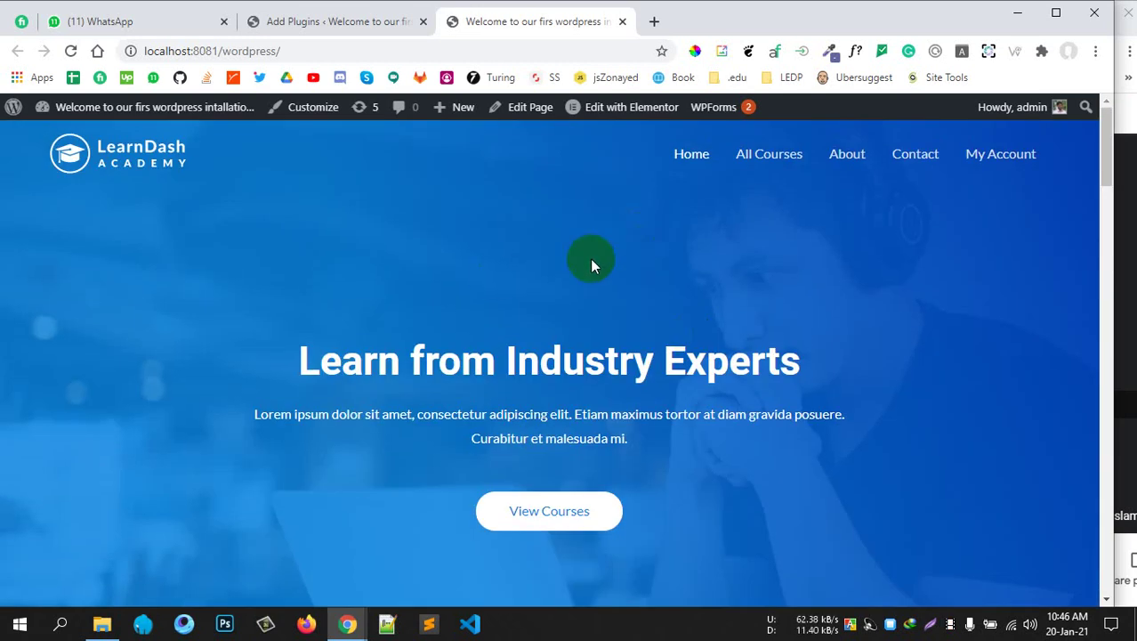
{"action": "scroll", "coordinate": [447, 432], "scroll_direction": "down", "scroll_amount": 4}
{"action": "scroll", "coordinate": [449, 432], "scroll_direction": "up", "scroll_amount": 4}
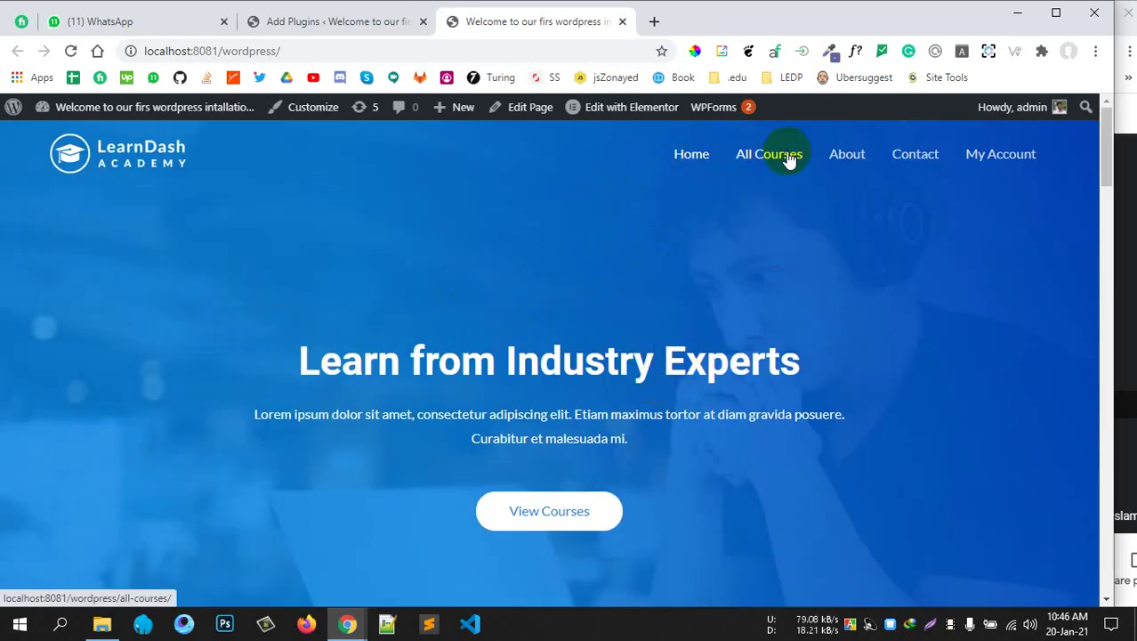
Open the site's About page and examine its header and Our Story section
{"action": "left_click", "coordinate": [865, 164]}
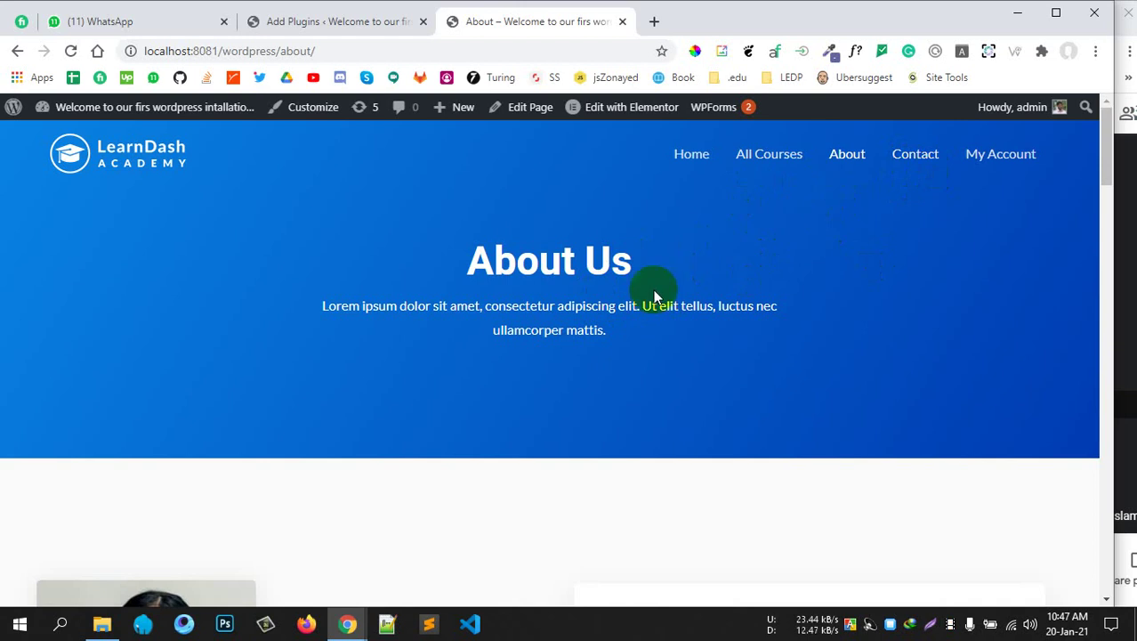
{"action": "scroll", "coordinate": [654, 297], "scroll_direction": "down", "scroll_amount": 5}
{"action": "scroll", "coordinate": [667, 300], "scroll_direction": "up", "scroll_amount": 5}
{"action": "scroll", "coordinate": [534, 329], "scroll_direction": "down", "scroll_amount": 5}
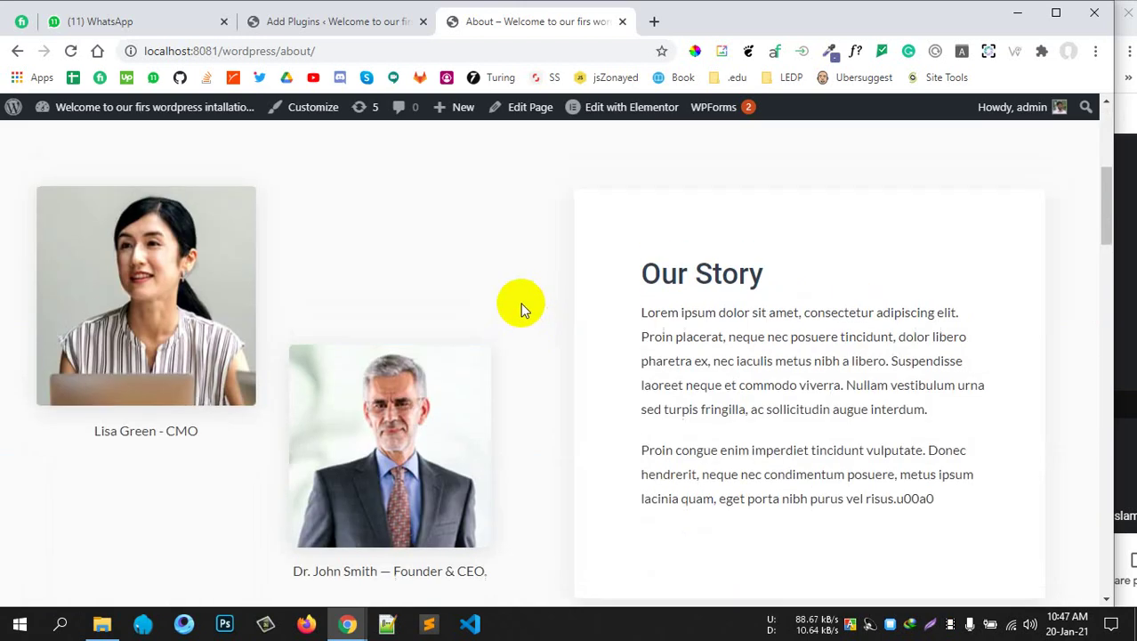
{"action": "scroll", "coordinate": [407, 356], "scroll_direction": "up", "scroll_amount": 5}
{"action": "scroll", "coordinate": [561, 329], "scroll_direction": "down", "scroll_amount": 5}
{"action": "scroll", "coordinate": [613, 401], "scroll_direction": "down", "scroll_amount": 5}
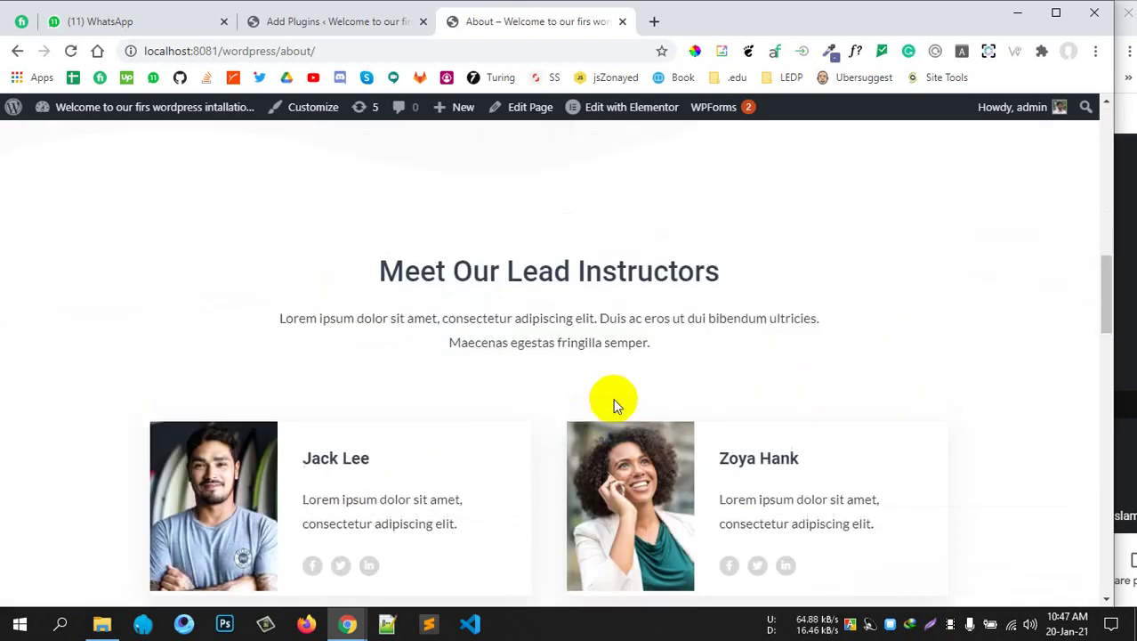
Review the About page's lead instructors, Number Speaks figures and student testimonials
{"action": "scroll", "coordinate": [534, 356], "scroll_direction": "up", "scroll_amount": 7}
{"action": "scroll", "coordinate": [589, 476], "scroll_direction": "down", "scroll_amount": 10}
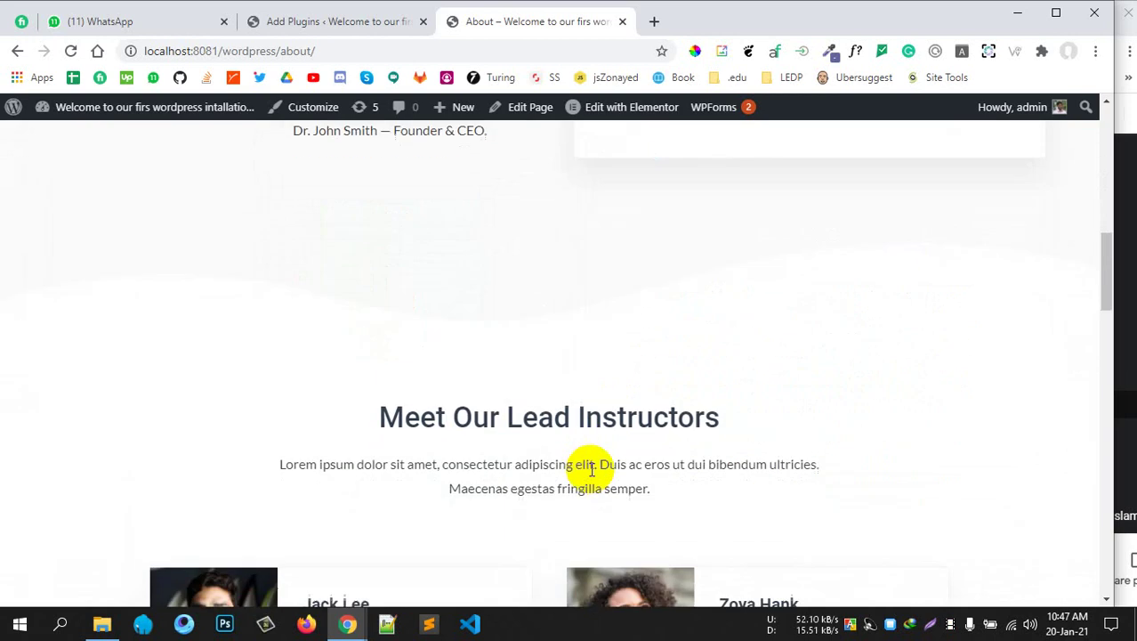
{"action": "scroll", "coordinate": [611, 480], "scroll_direction": "up", "scroll_amount": 4}
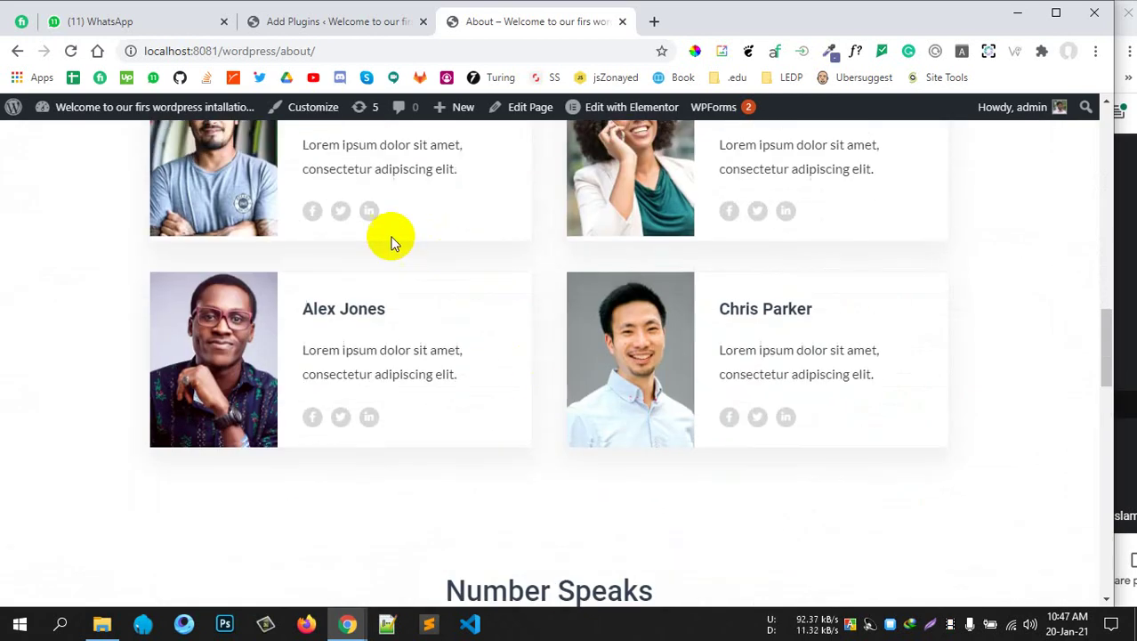
{"action": "scroll", "coordinate": [702, 379], "scroll_direction": "down", "scroll_amount": 10}
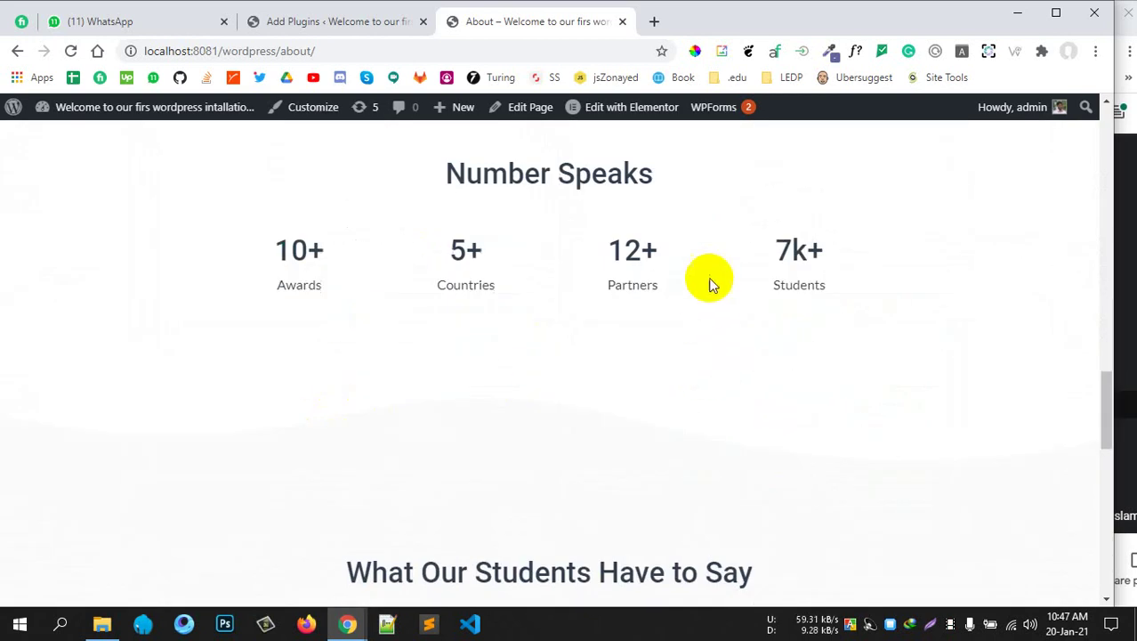
{"action": "scroll", "coordinate": [656, 345], "scroll_direction": "up", "scroll_amount": 15}
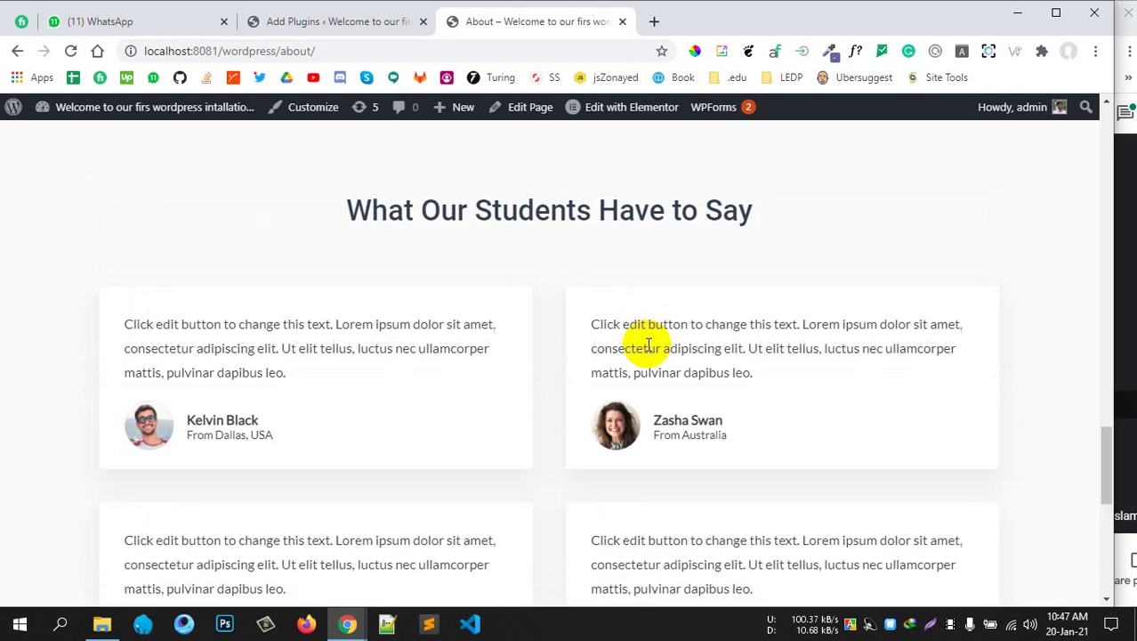
{"action": "scroll", "coordinate": [378, 264], "scroll_direction": "up", "scroll_amount": 5}
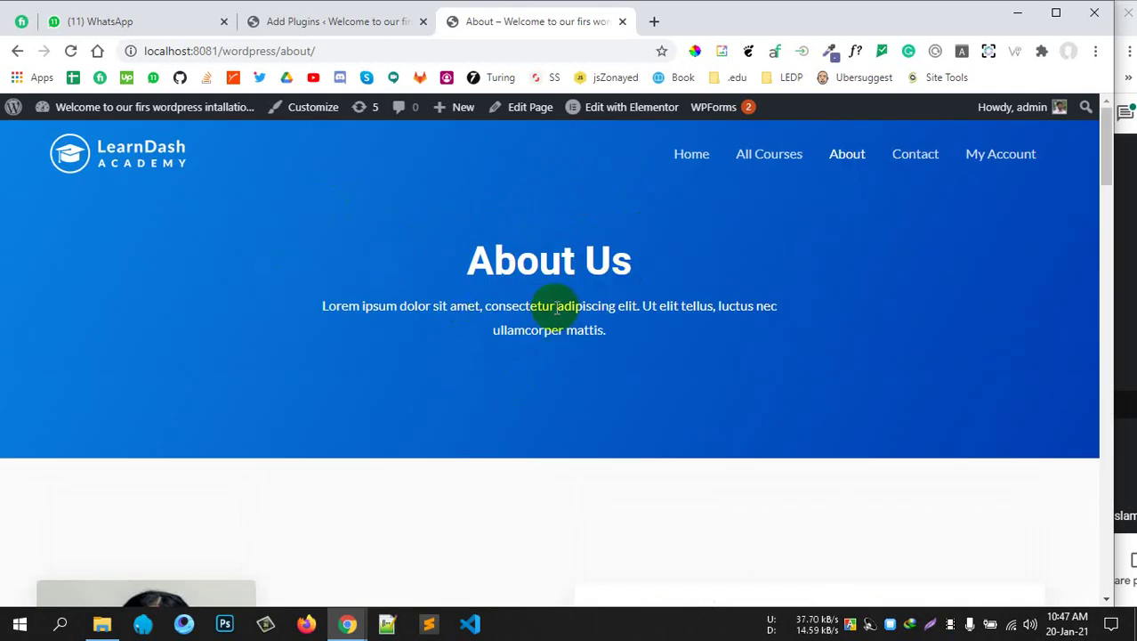
Highlight the About Us heading and its introductory text, and clear the selection
{"action": "scroll", "coordinate": [551, 303], "scroll_direction": "down", "scroll_amount": 5}
{"action": "scroll", "coordinate": [551, 297], "scroll_direction": "up", "scroll_amount": 5}
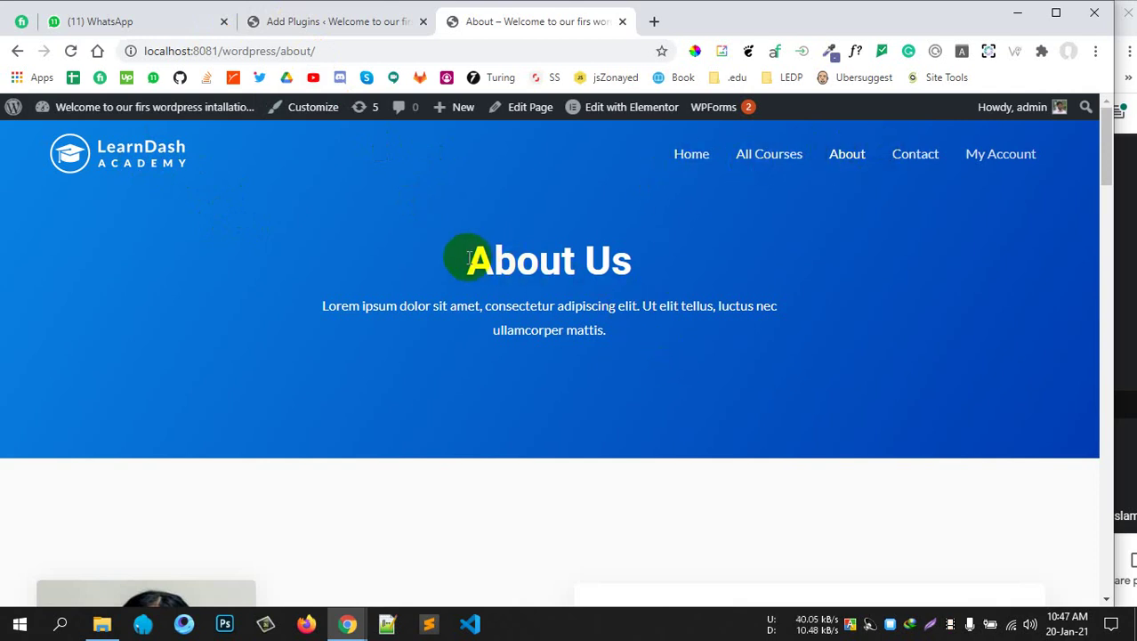
{"action": "mouse_move", "coordinate": [470, 258]}
{"action": "left_mouse_down"}
{"action": "mouse_move", "coordinate": [667, 317]}
{"action": "mouse_move", "coordinate": [455, 241]}
{"action": "left_mouse_up"}
{"action": "left_click", "coordinate": [611, 323]}
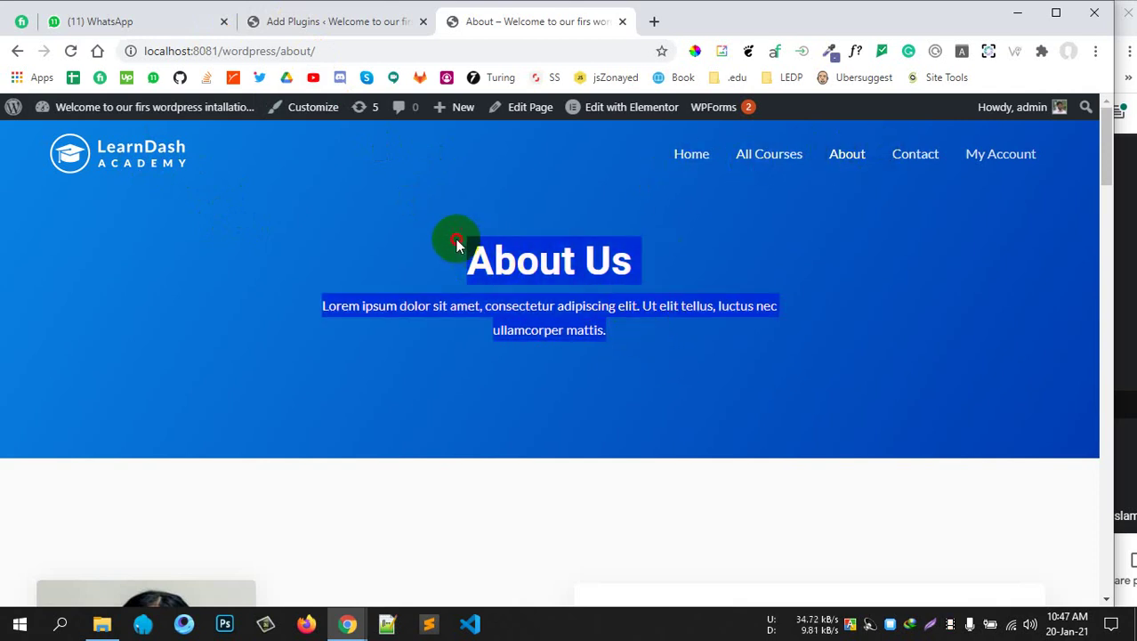
{"action": "left_click", "coordinate": [627, 309]}
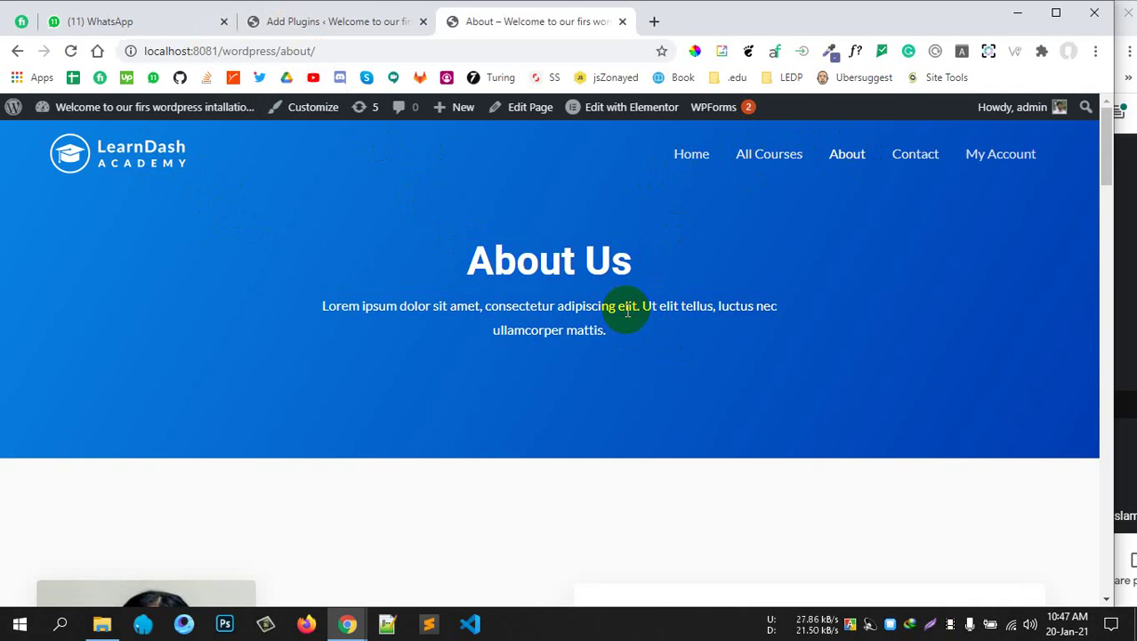
Highlight the About Us heading with its introductory text, and look over the Our Story section below it
{"action": "left_click_drag", "start_coordinate": [307, 244], "coordinate": [772, 344]}
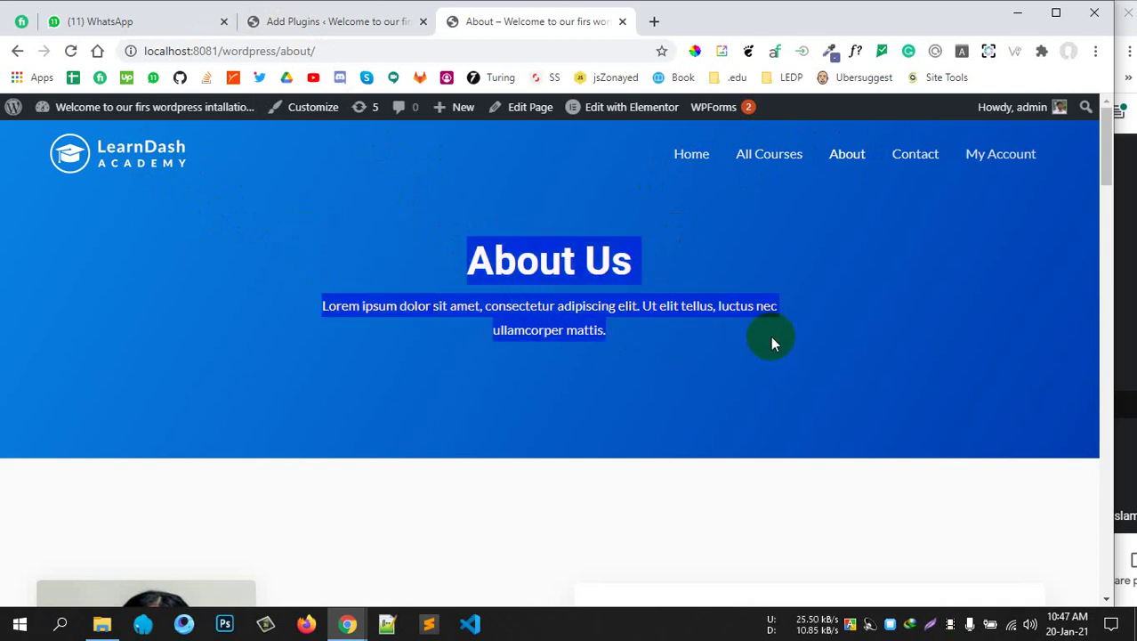
{"action": "scroll", "coordinate": [573, 266], "scroll_direction": "down", "scroll_amount": 3}
{"action": "scroll", "coordinate": [571, 326], "scroll_direction": "down", "scroll_amount": 2}
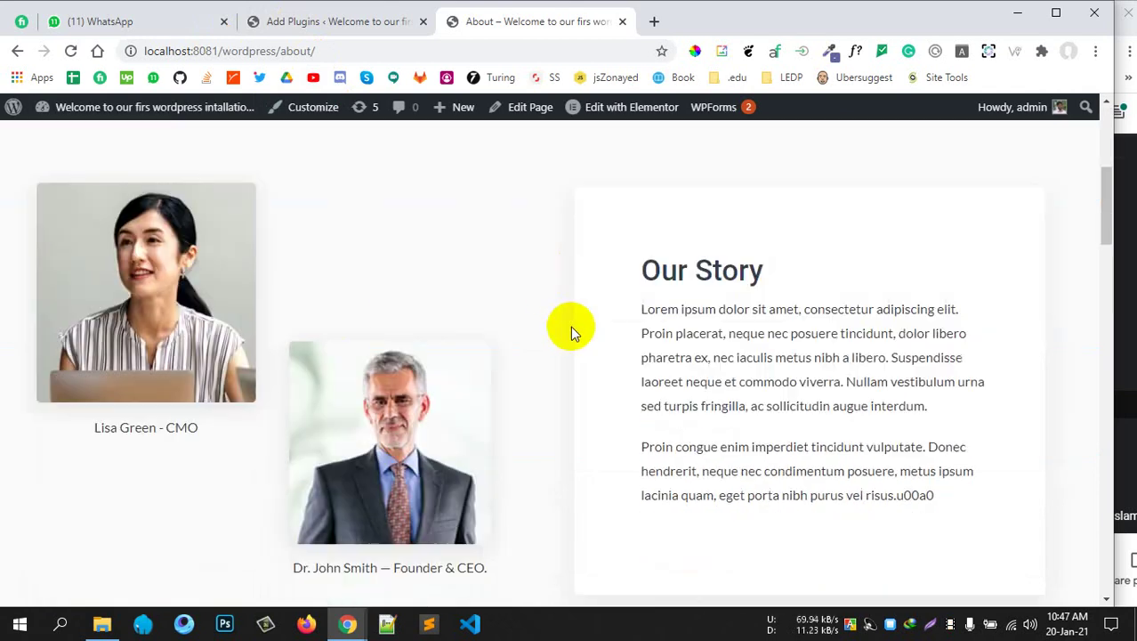
{"action": "scroll", "coordinate": [570, 326], "scroll_direction": "up", "scroll_amount": 2}
{"action": "scroll", "coordinate": [571, 326], "scroll_direction": "up", "scroll_amount": 3}
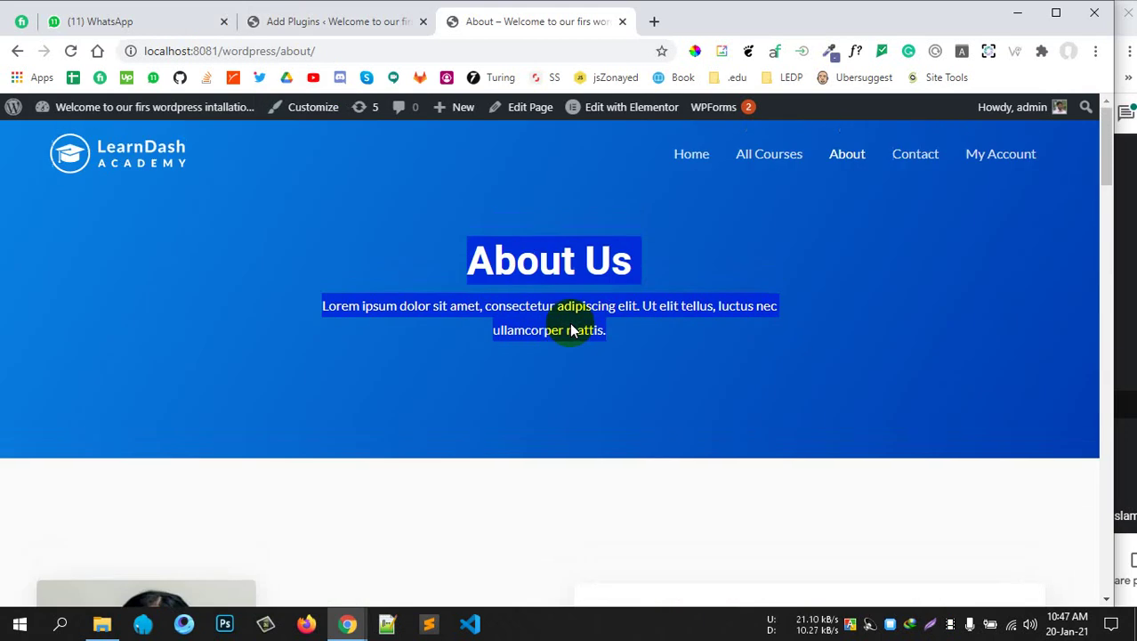
Check the chat in the Google Meet window, close it, and clear the text selection on the About page
{"action": "left_click", "coordinate": [1120, 135]}
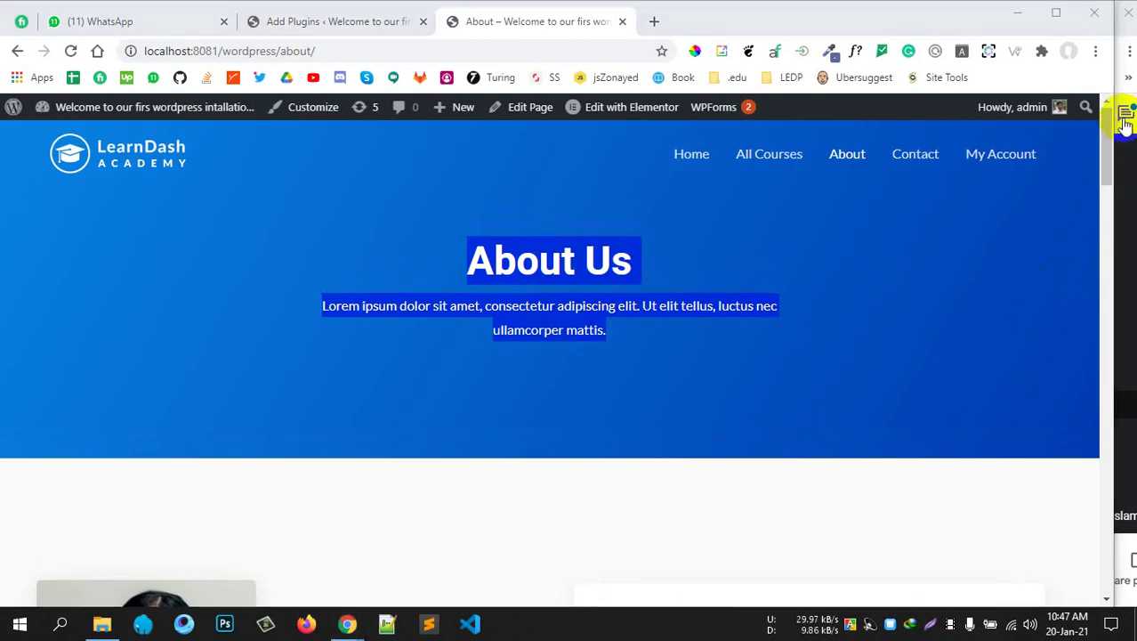
{"action": "left_click", "coordinate": [1125, 115]}
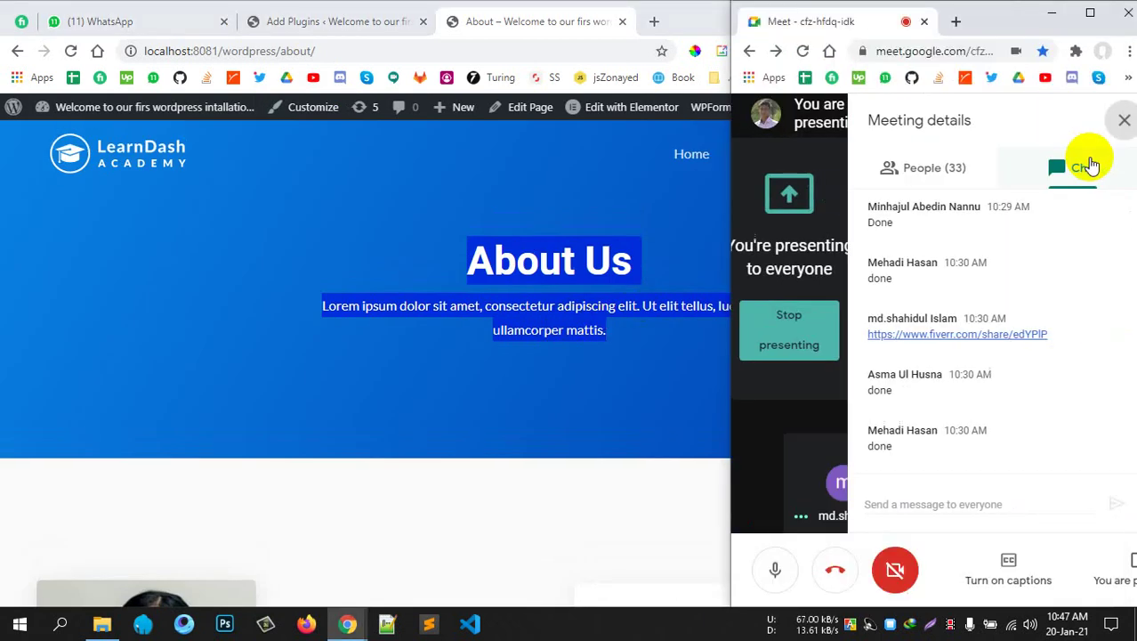
{"action": "left_click", "coordinate": [1119, 119]}
{"action": "left_click", "coordinate": [372, 269]}
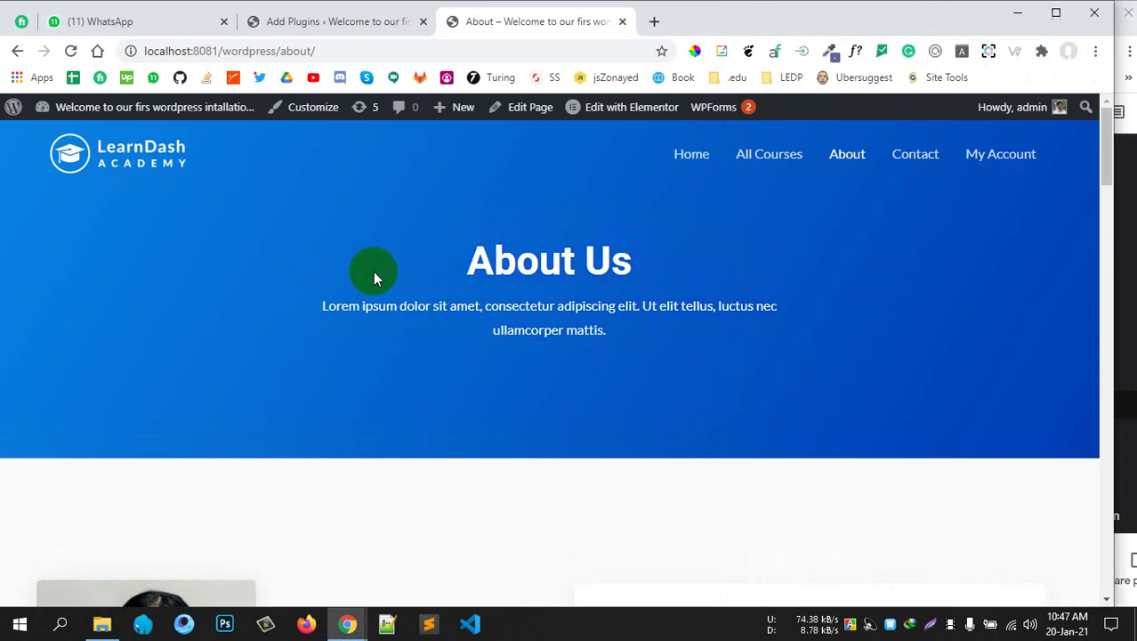
Look over the About page and the popular plugins list in the WordPress admin, and return to the About page
{"action": "scroll", "coordinate": [409, 252], "scroll_direction": "down", "scroll_amount": 5}
{"action": "scroll", "coordinate": [410, 251], "scroll_direction": "up", "scroll_amount": 5}
{"action": "left_click", "coordinate": [340, 26]}
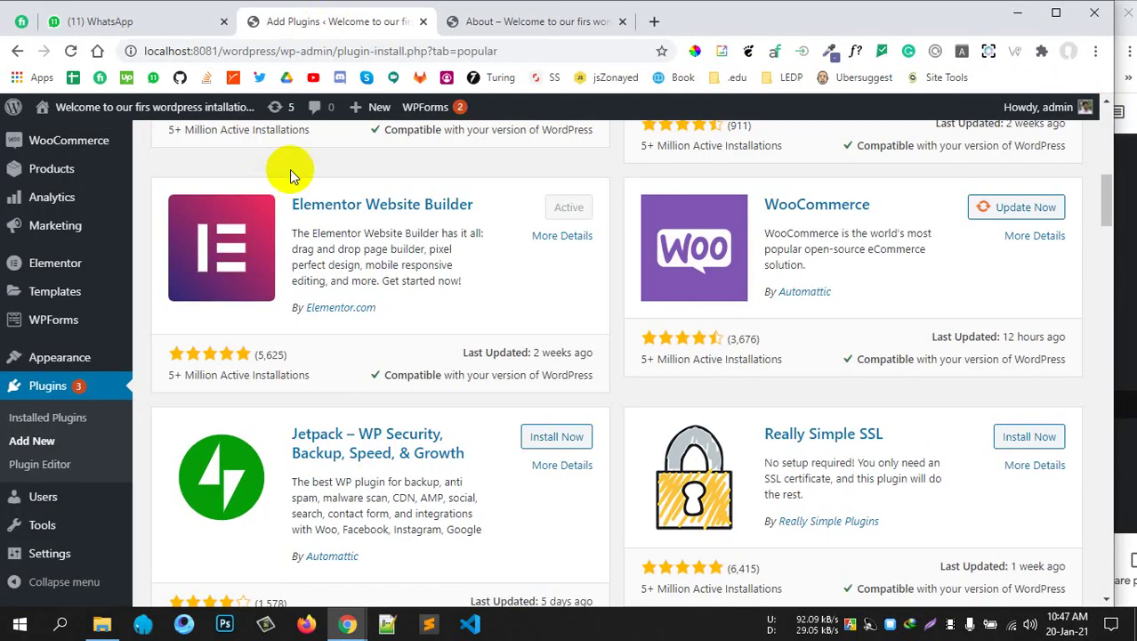
{"action": "scroll", "coordinate": [381, 191], "scroll_direction": "up", "scroll_amount": 5}
{"action": "left_click", "coordinate": [513, 23]}
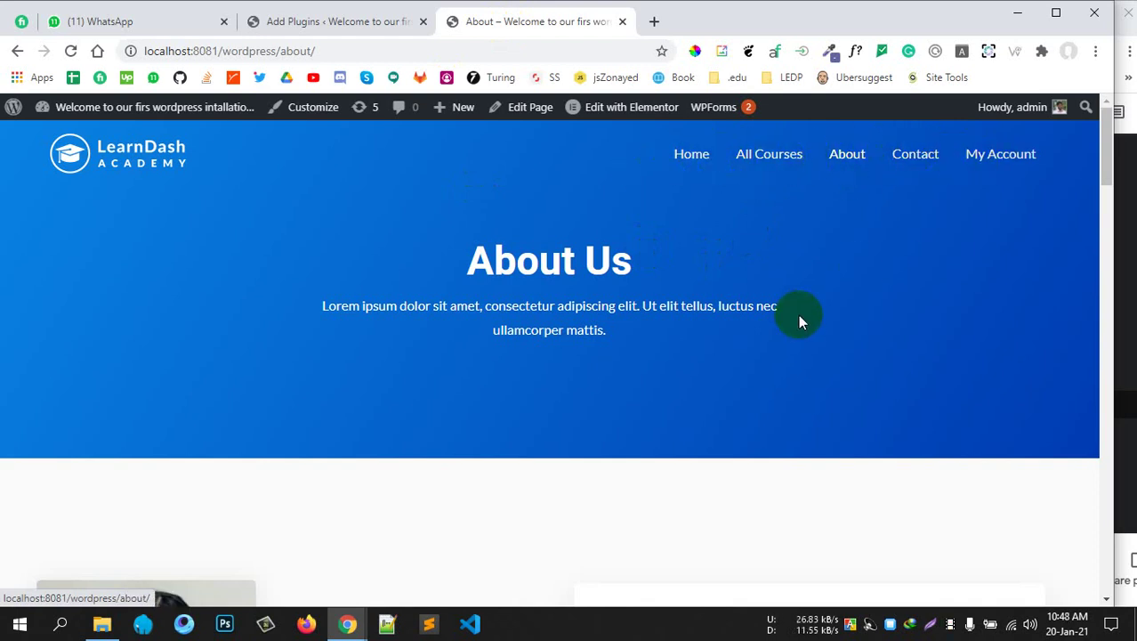
{"action": "scroll", "coordinate": [778, 306], "scroll_direction": "down", "scroll_amount": 1}
{"action": "scroll", "coordinate": [776, 300], "scroll_direction": "down", "scroll_amount": 6}
{"action": "scroll", "coordinate": [774, 287], "scroll_direction": "up", "scroll_amount": 6}
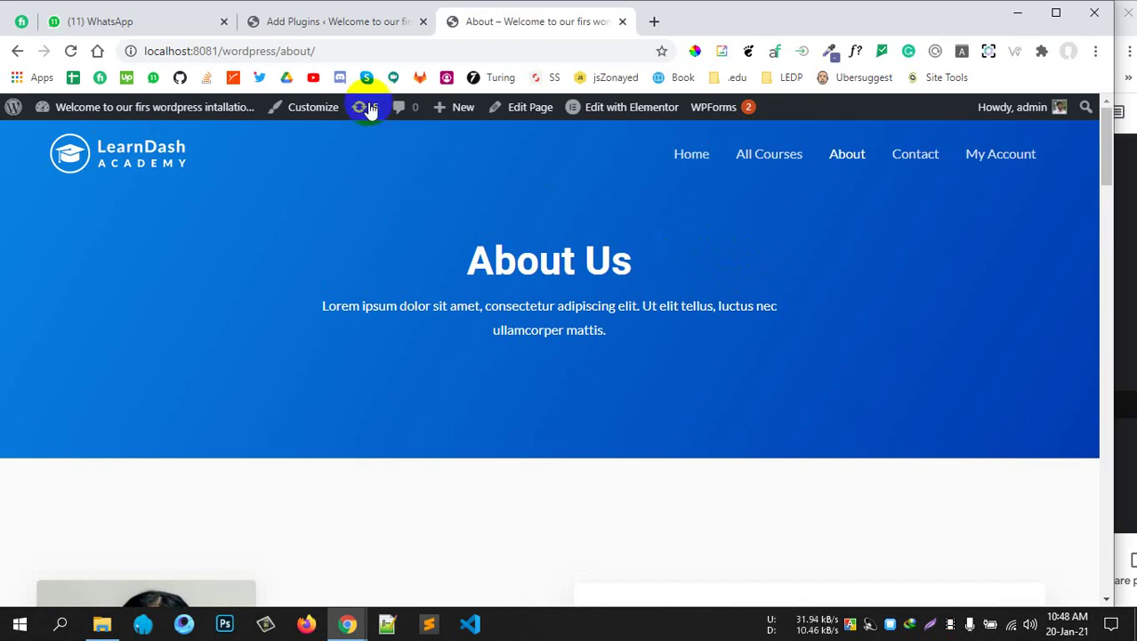
Open the Menus page under Appearance in the WordPress admin
{"action": "left_click", "coordinate": [331, 22]}
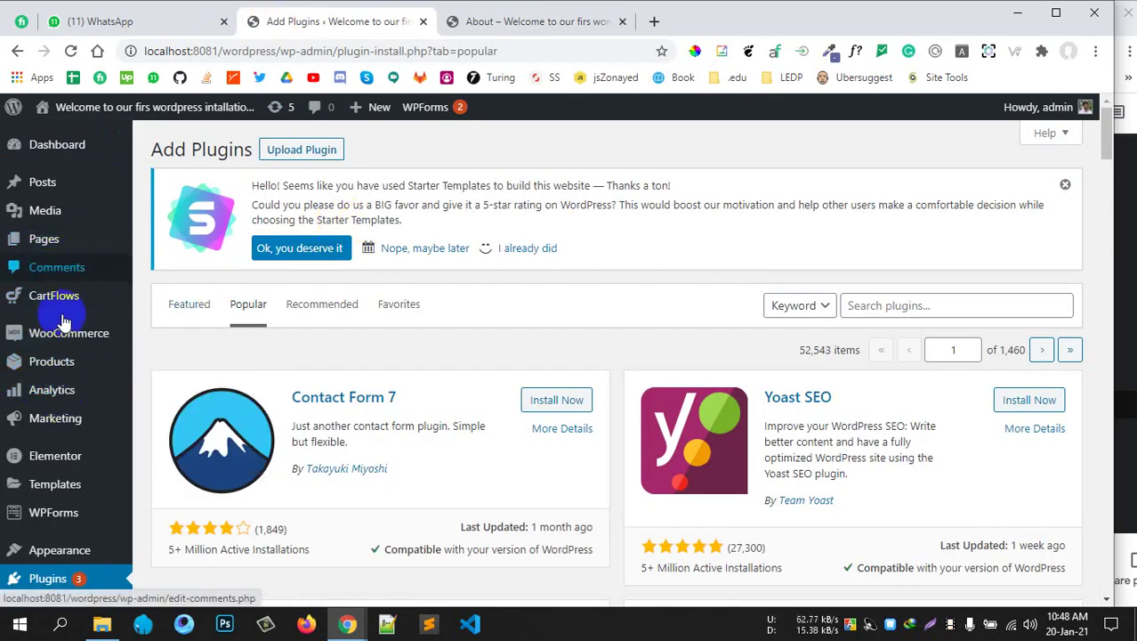
{"action": "scroll", "coordinate": [64, 320], "scroll_direction": "down", "scroll_amount": 5}
{"action": "mouse_move", "coordinate": [63, 362]}
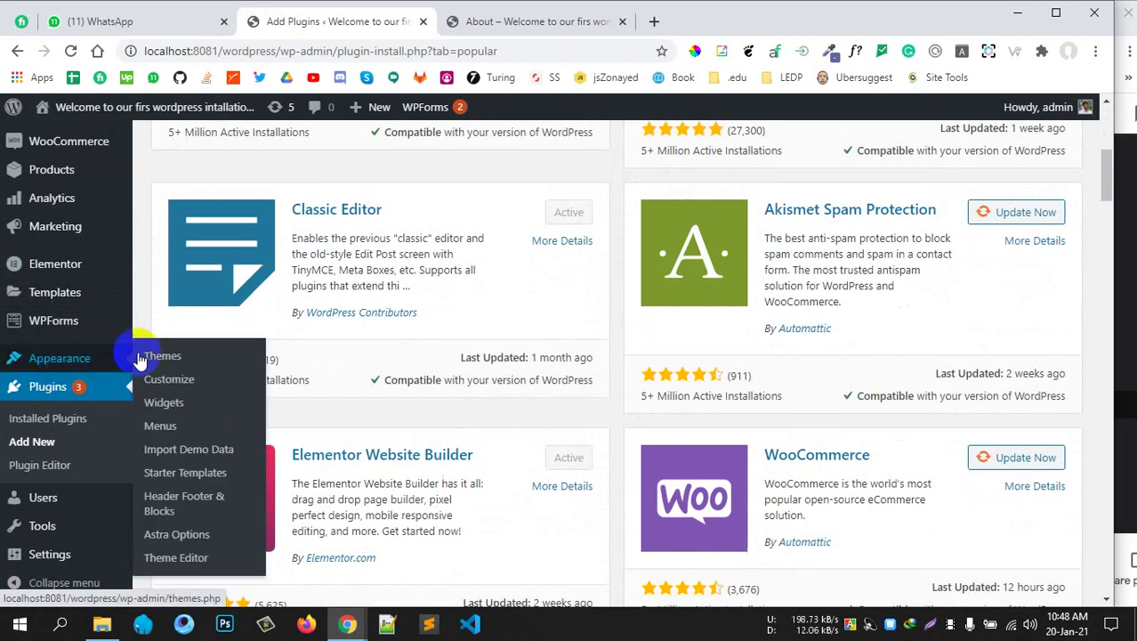
{"action": "left_click", "coordinate": [176, 428]}
{"action": "left_click", "coordinate": [454, 21]}
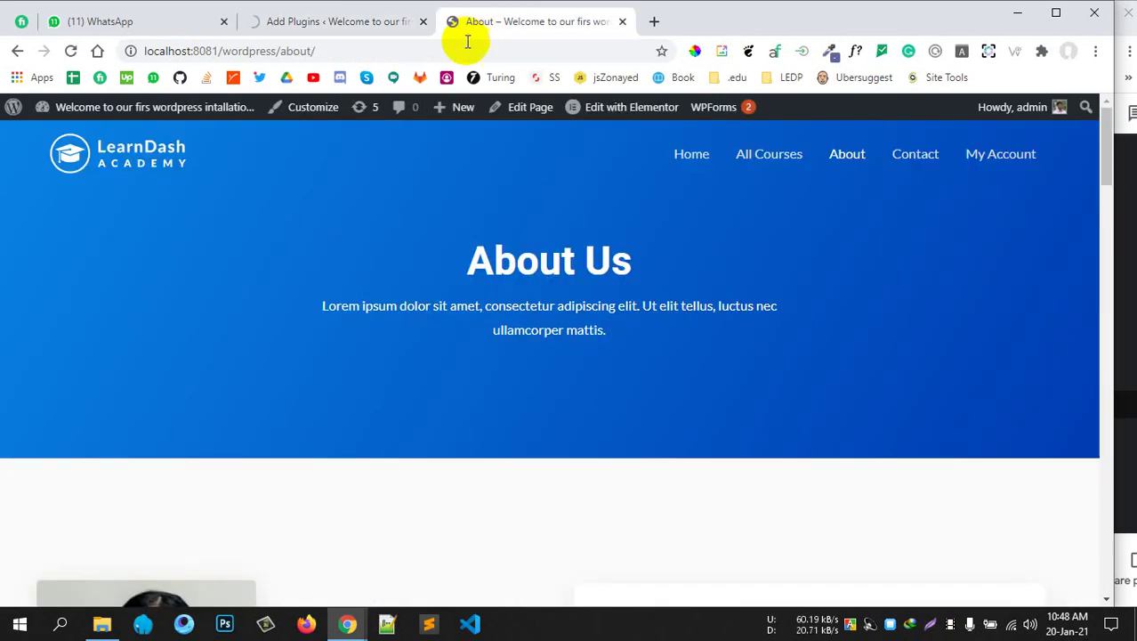
{"action": "left_click", "coordinate": [348, 20]}
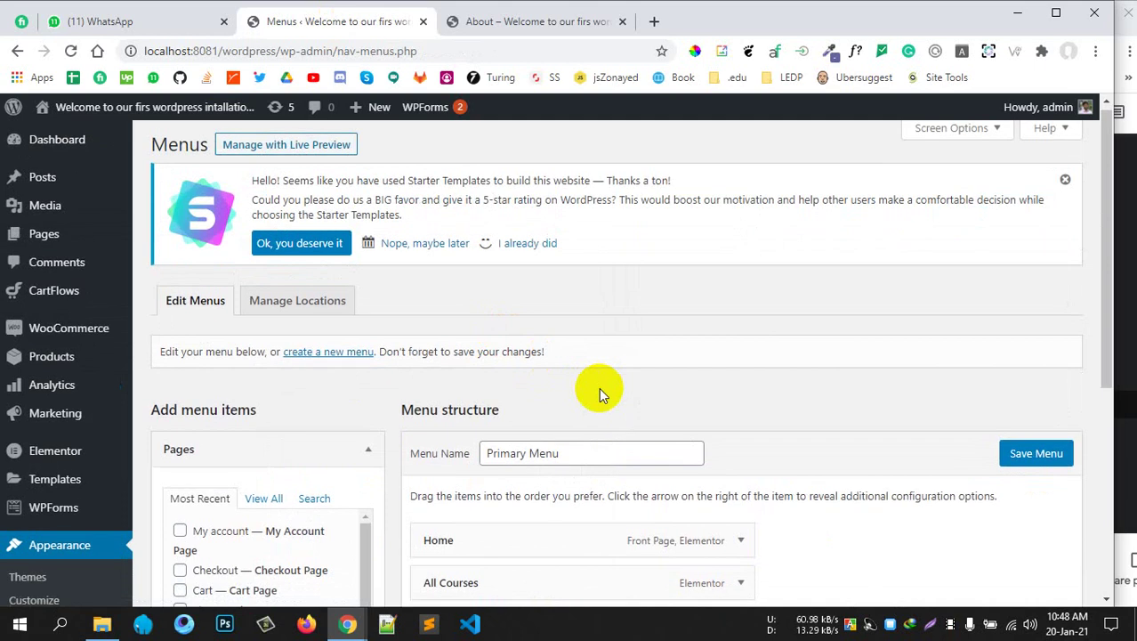
Compare the name and items of the Primary Menu with the navigation links on the About page
{"action": "scroll", "coordinate": [601, 388], "scroll_direction": "down", "scroll_amount": 4}
{"action": "scroll", "coordinate": [552, 343], "scroll_direction": "up", "scroll_amount": 1}
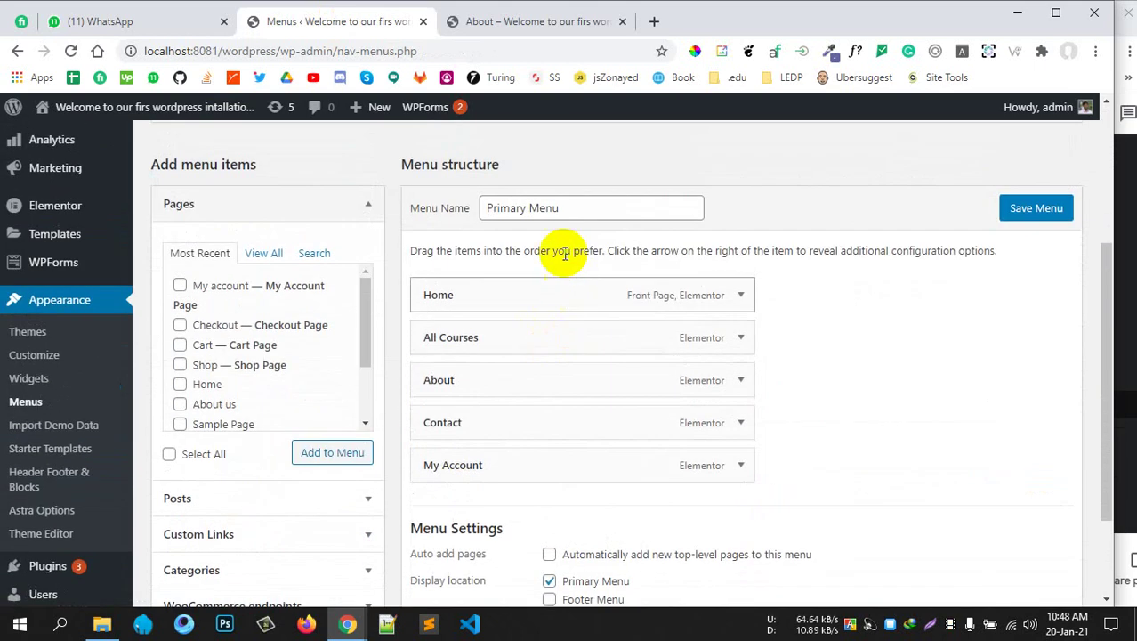
{"action": "left_click", "coordinate": [589, 210]}
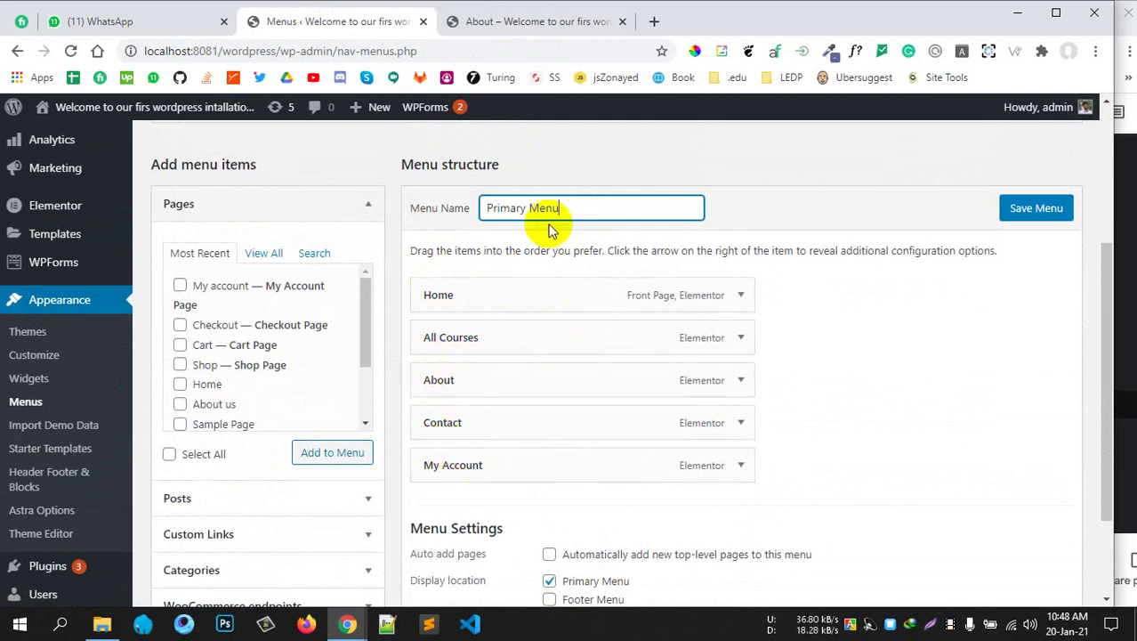
{"action": "left_click", "coordinate": [525, 23]}
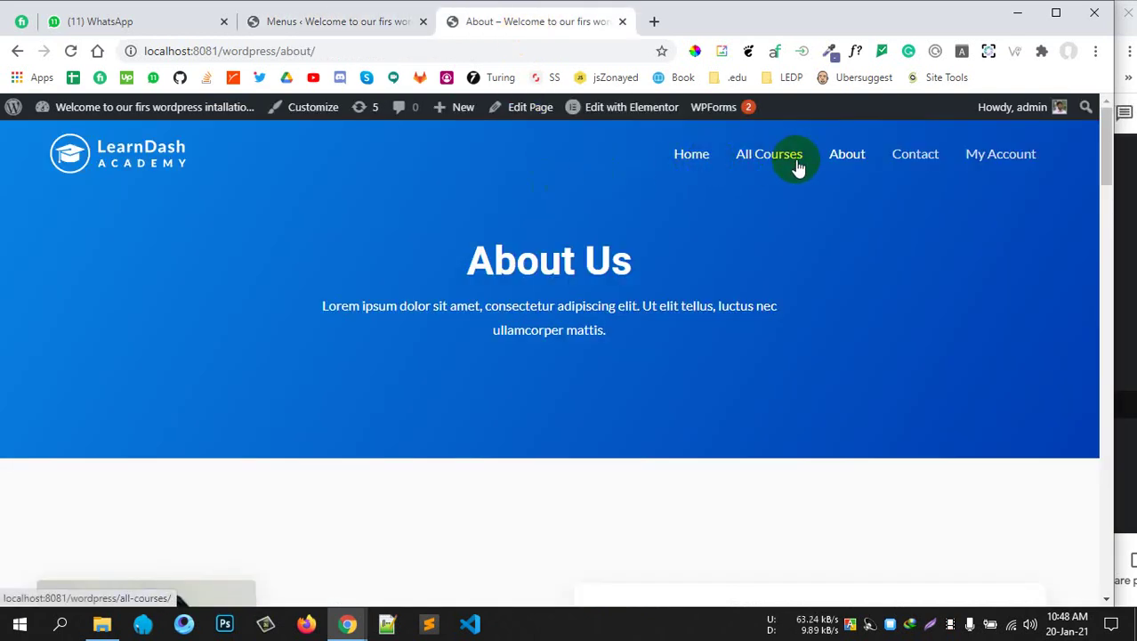
{"action": "left_click", "coordinate": [351, 27]}
{"action": "left_click", "coordinate": [587, 22]}
{"action": "left_click", "coordinate": [372, 31]}
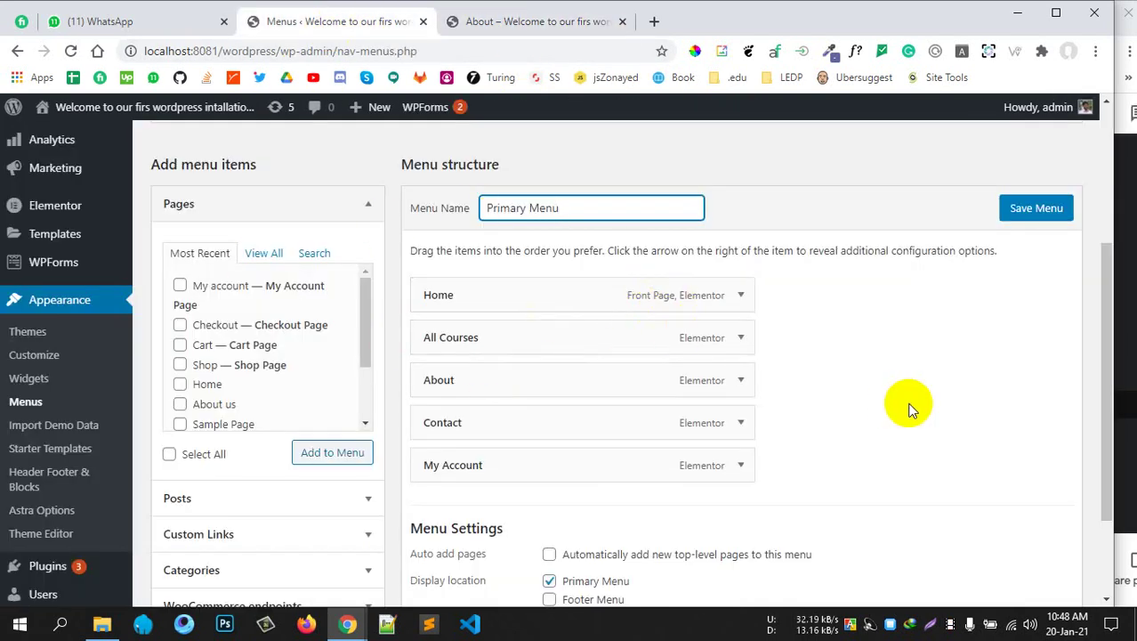
Review the Primary Menu's item order and menu settings, checking them against the site's front end
{"action": "scroll", "coordinate": [890, 392], "scroll_direction": "down", "scroll_amount": 2}
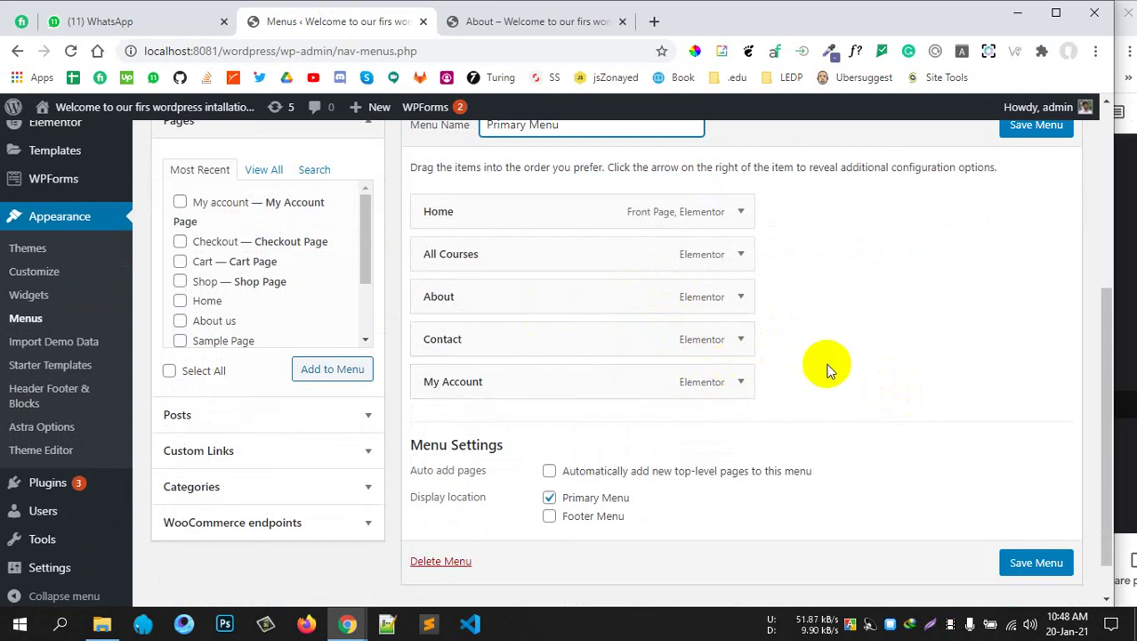
{"action": "scroll", "coordinate": [826, 368], "scroll_direction": "up", "scroll_amount": 2}
{"action": "scroll", "coordinate": [826, 369], "scroll_direction": "down", "scroll_amount": 2}
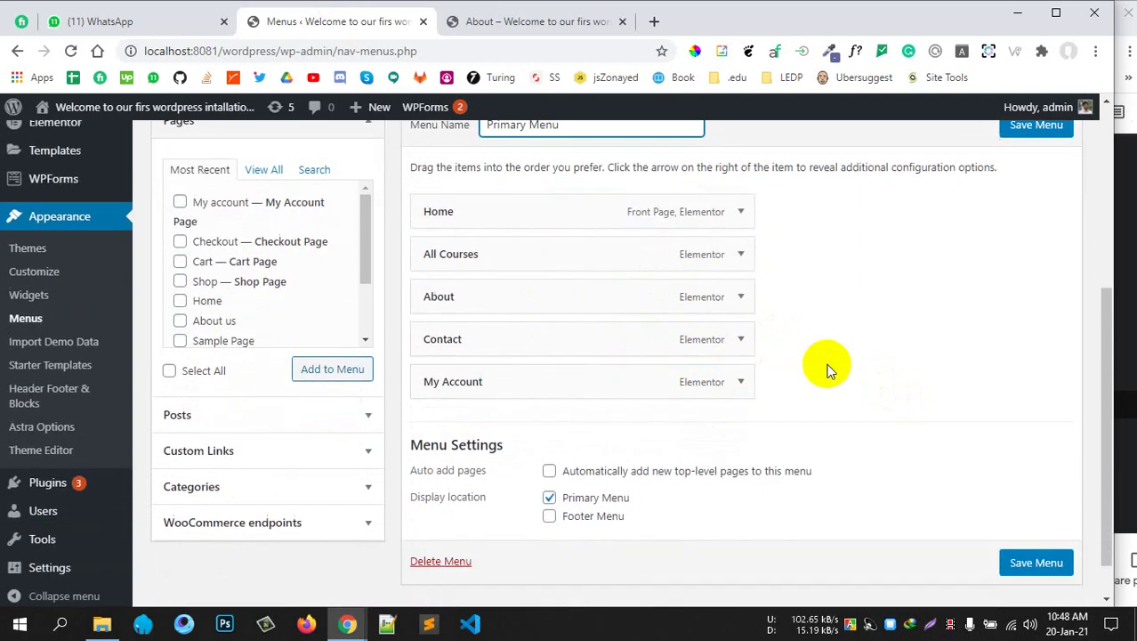
{"action": "left_click", "coordinate": [531, 21]}
{"action": "left_click", "coordinate": [341, 24]}
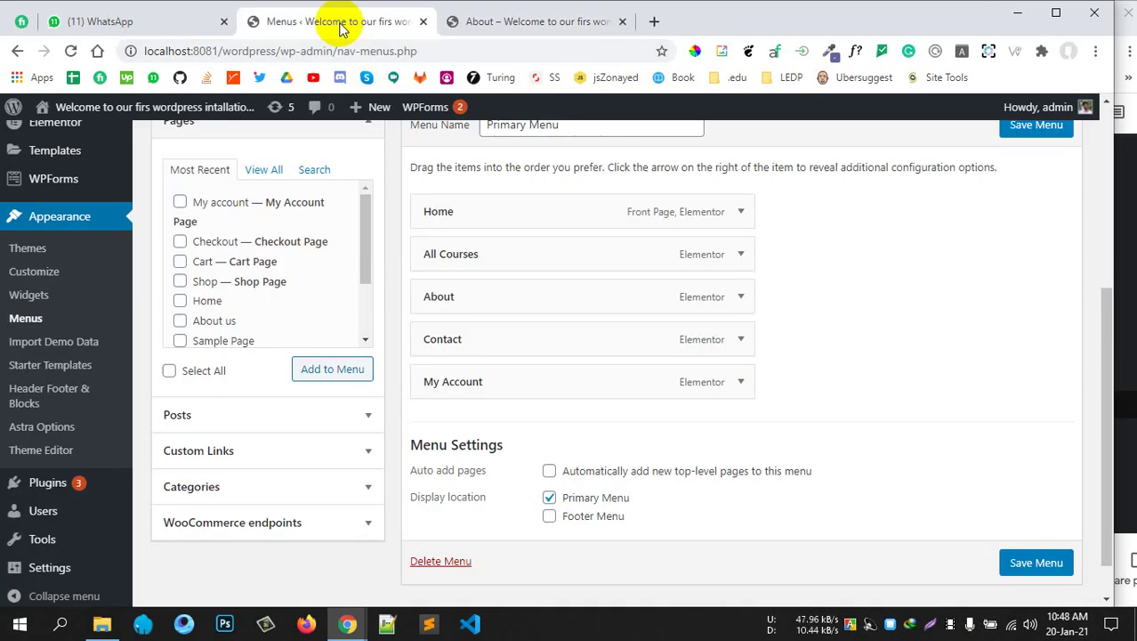
{"action": "scroll", "coordinate": [267, 272], "scroll_direction": "up", "scroll_amount": 4}
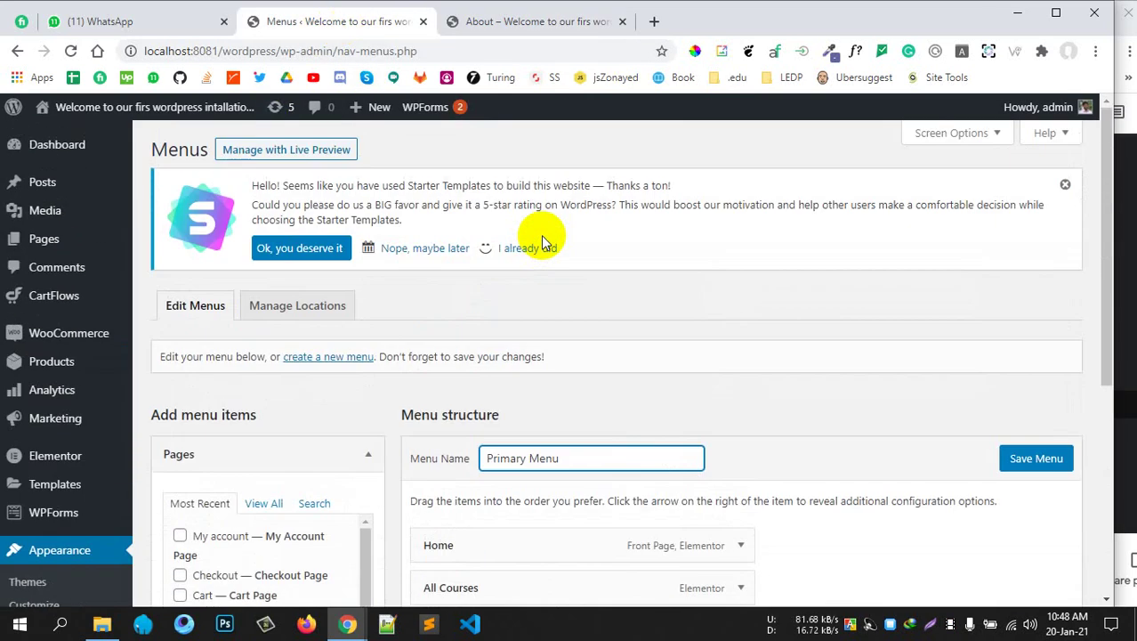
Look through the recent pages available as menu items, and examine the full list of pages
{"action": "scroll", "coordinate": [381, 253], "scroll_direction": "down", "scroll_amount": 3}
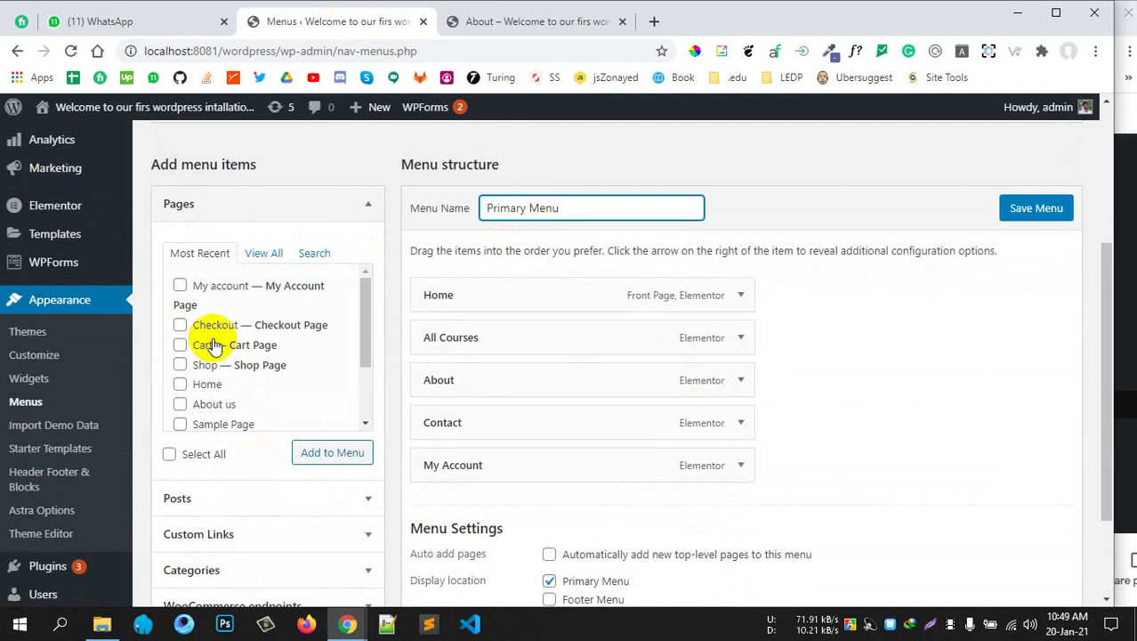
{"action": "scroll", "coordinate": [226, 329], "scroll_direction": "down", "scroll_amount": 2}
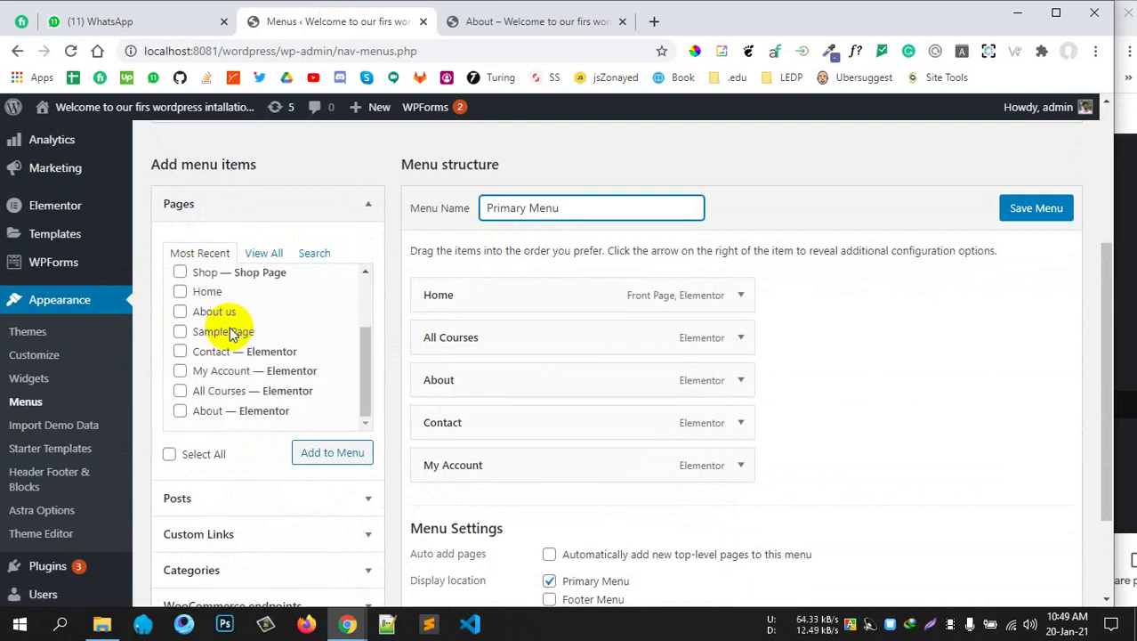
{"action": "scroll", "coordinate": [229, 331], "scroll_direction": "up", "scroll_amount": 2}
{"action": "left_click", "coordinate": [263, 253]}
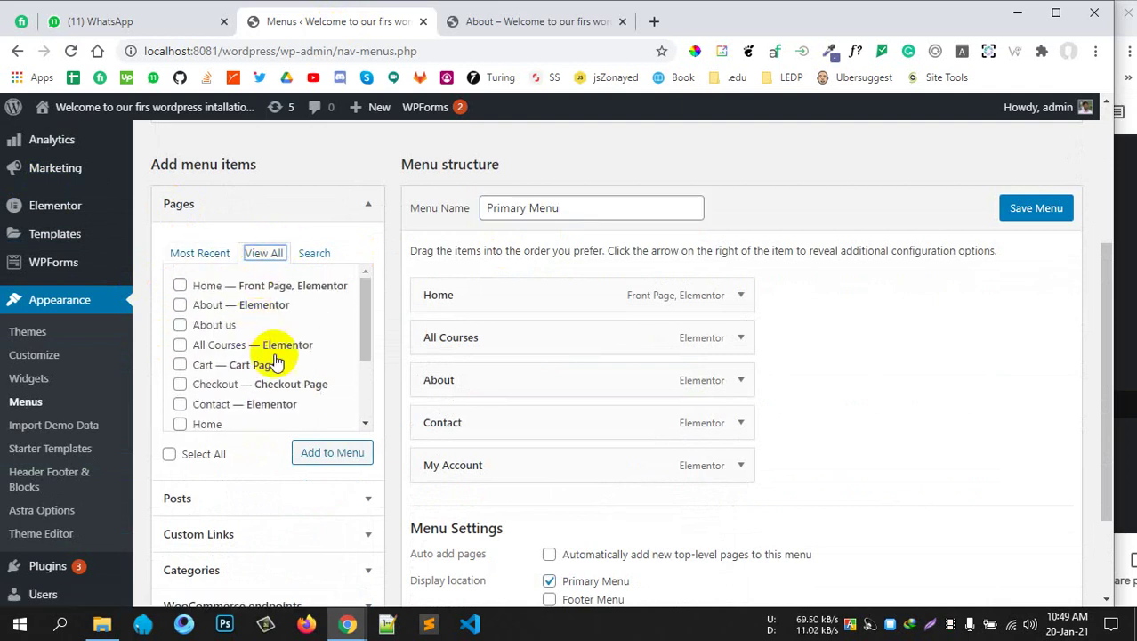
{"action": "scroll", "coordinate": [252, 340], "scroll_direction": "down", "scroll_amount": 2}
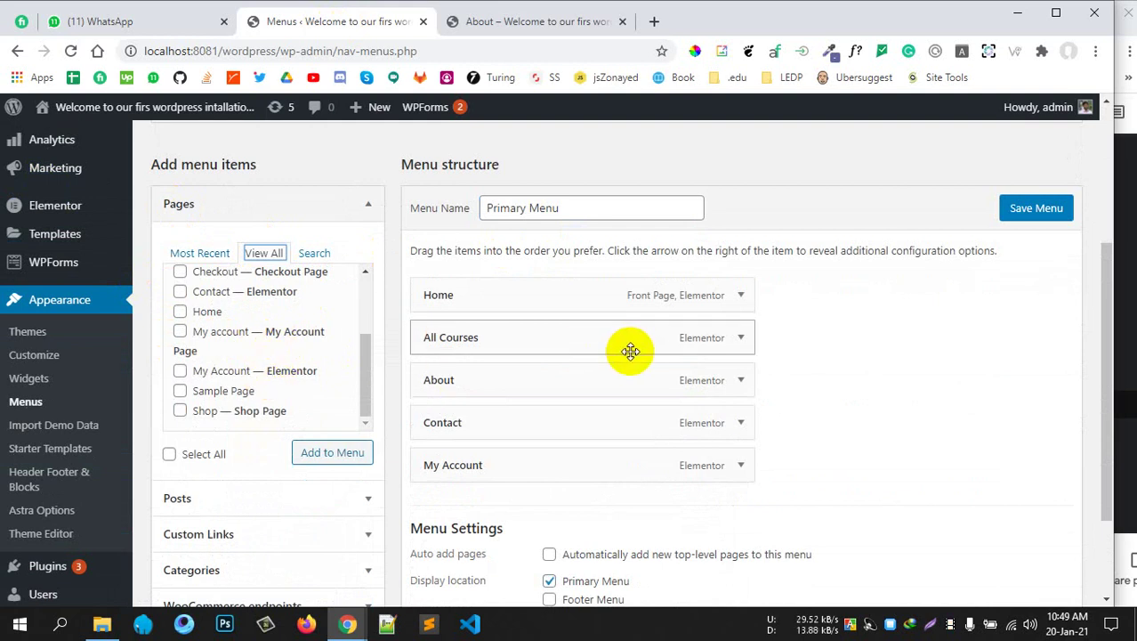
{"action": "scroll", "coordinate": [898, 384], "scroll_direction": "down", "scroll_amount": 1}
{"action": "scroll", "coordinate": [899, 385], "scroll_direction": "up", "scroll_amount": 1}
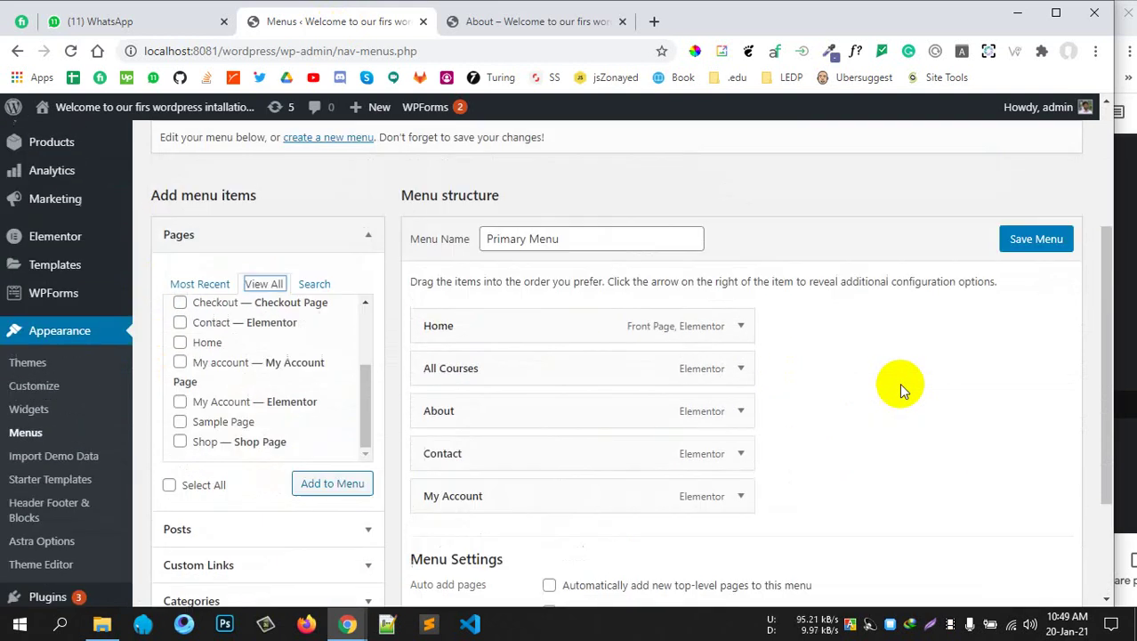
{"action": "scroll", "coordinate": [898, 384], "scroll_direction": "down", "scroll_amount": 1}
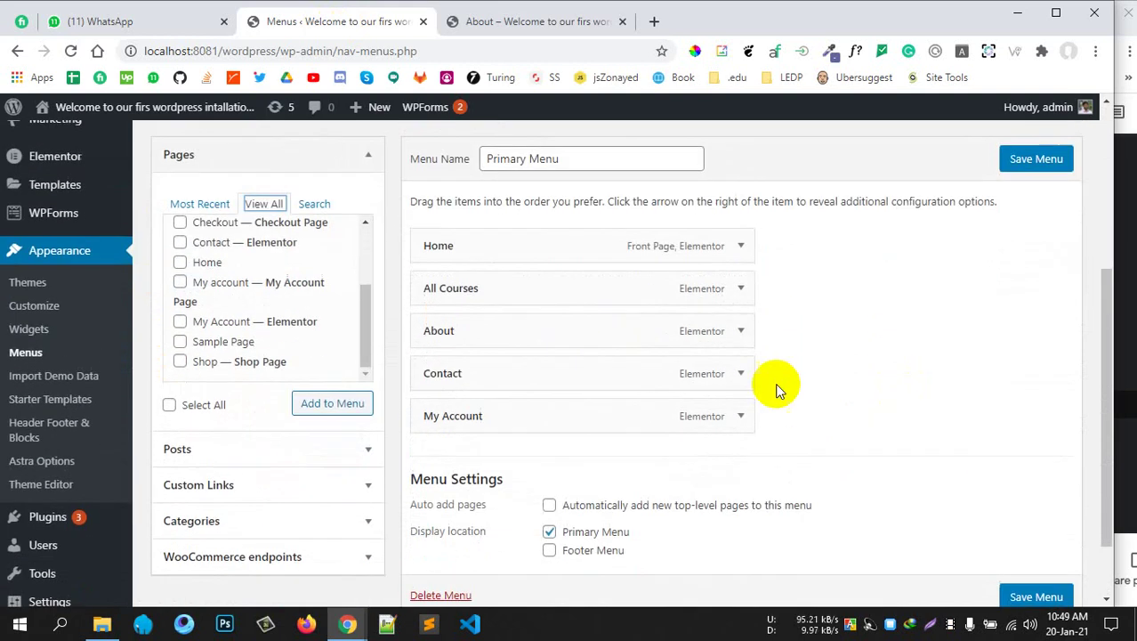
Add the Shop page to the Primary Menu directly after Home, and save the menu
{"action": "left_click", "coordinate": [178, 361]}
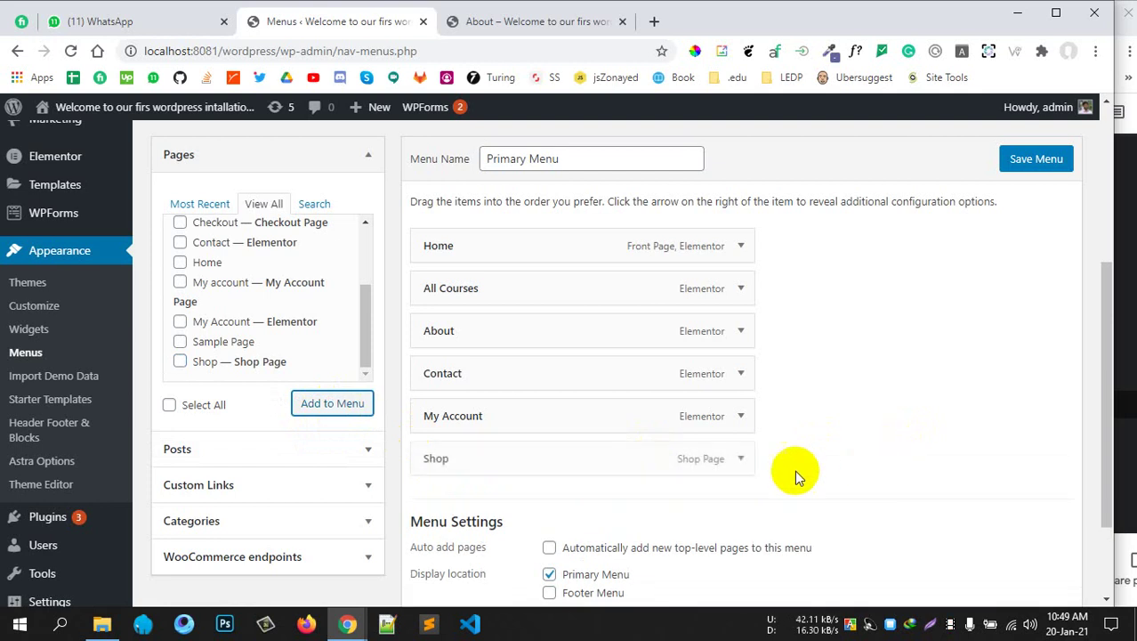
{"action": "left_click_drag", "start_coordinate": [555, 458], "coordinate": [574, 291]}
{"action": "scroll", "coordinate": [965, 330], "scroll_direction": "down", "scroll_amount": 3}
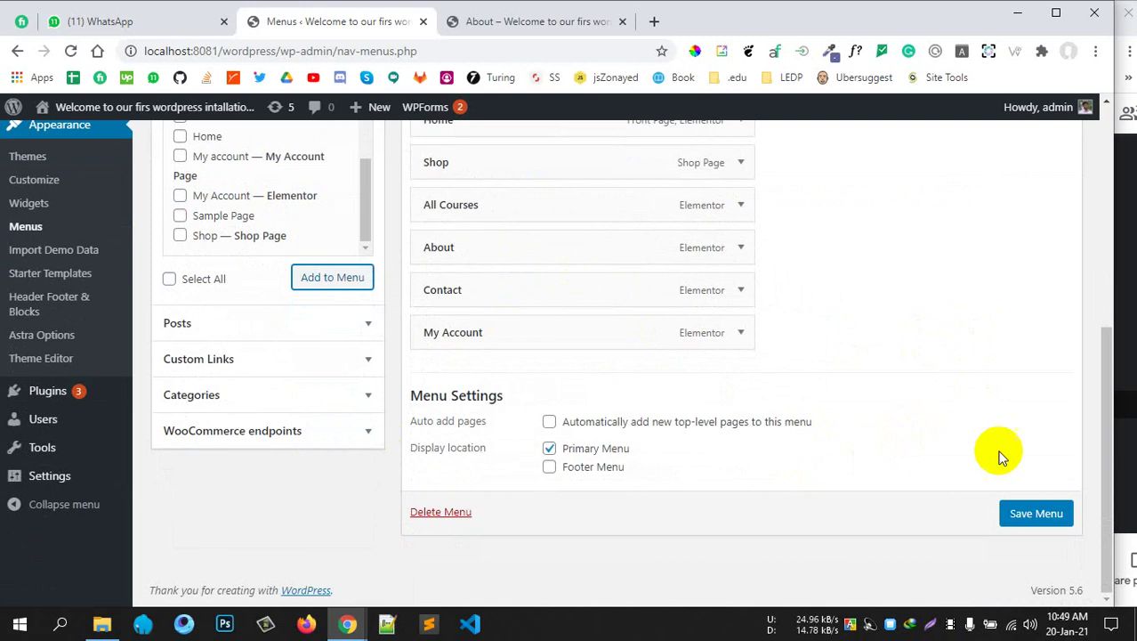
{"action": "left_click", "coordinate": [1035, 514]}
{"action": "scroll", "coordinate": [842, 431], "scroll_direction": "up", "scroll_amount": 2}
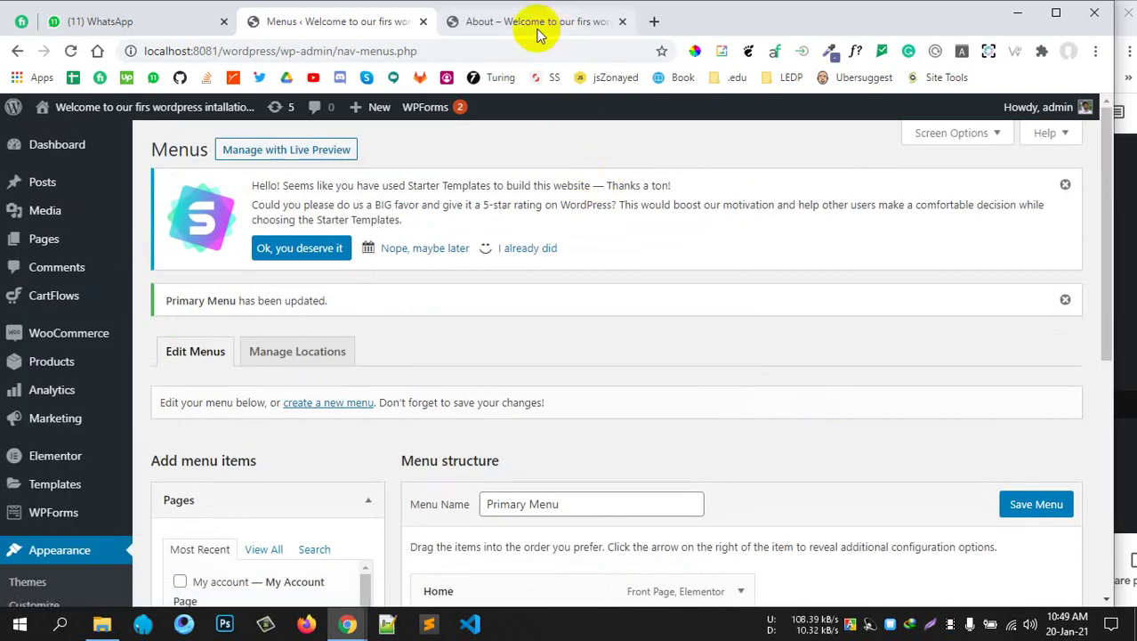
Check the updated navigation on the About page and open the Shop page from it
{"action": "left_click", "coordinate": [534, 23]}
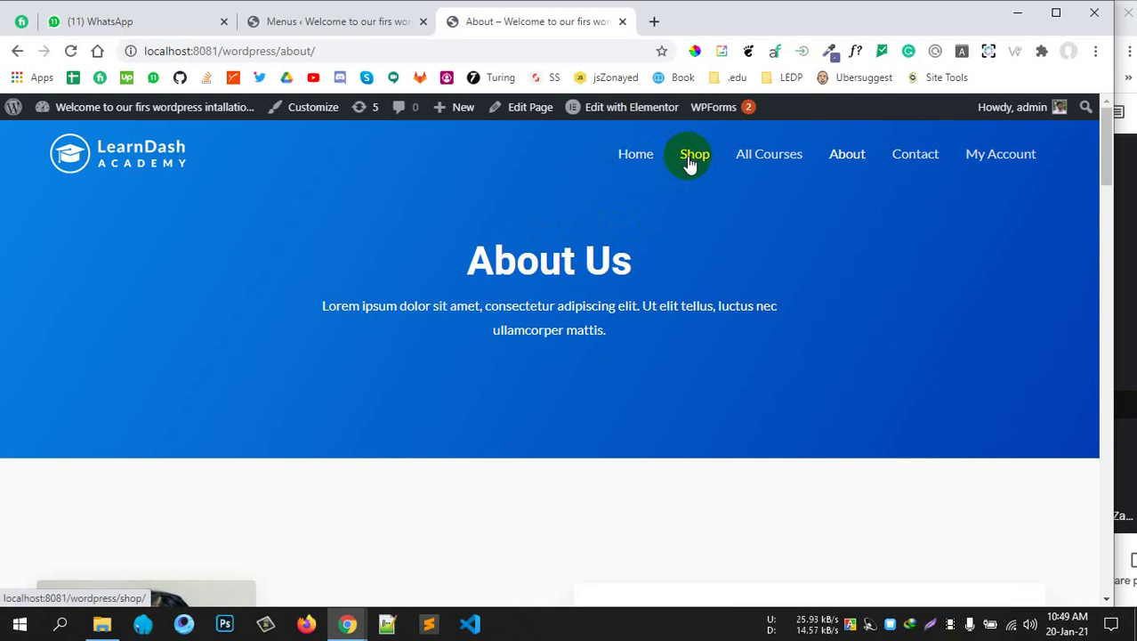
{"action": "left_click", "coordinate": [690, 163]}
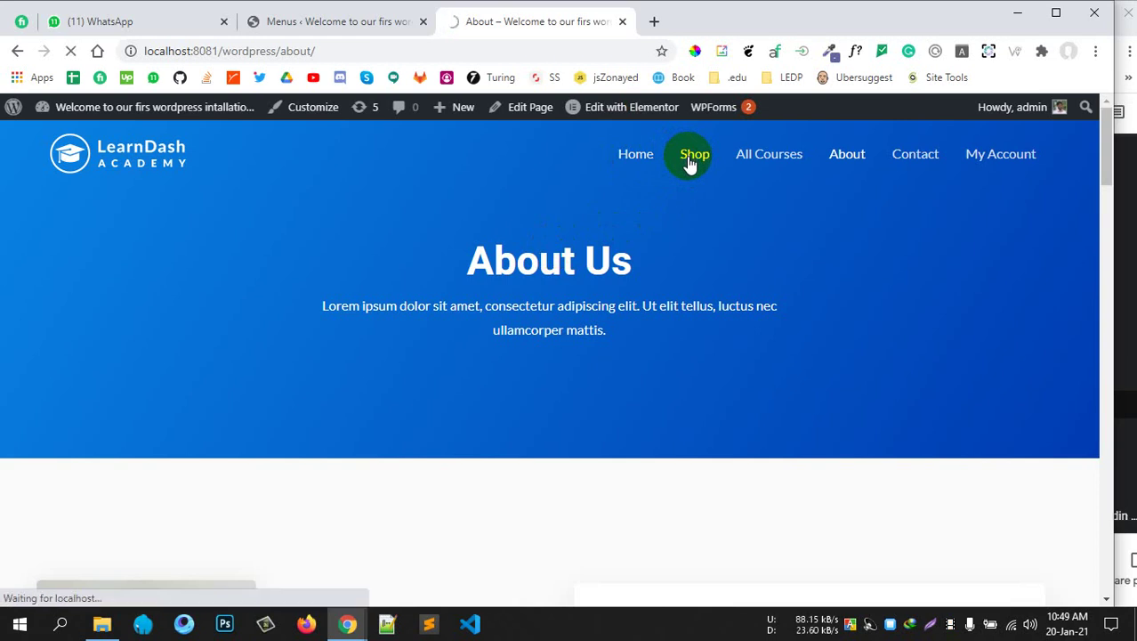
Open the All Pages list from the WordPress admin in a new tab, and return to the Shop page
{"action": "left_click", "coordinate": [332, 20]}
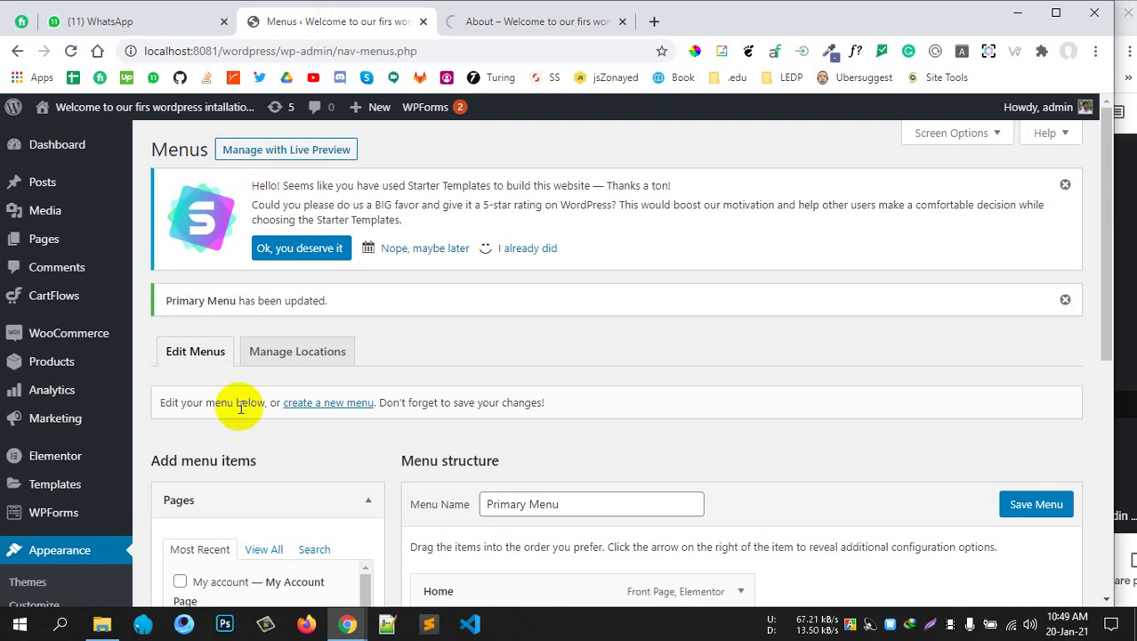
{"action": "mouse_move", "coordinate": [88, 242]}
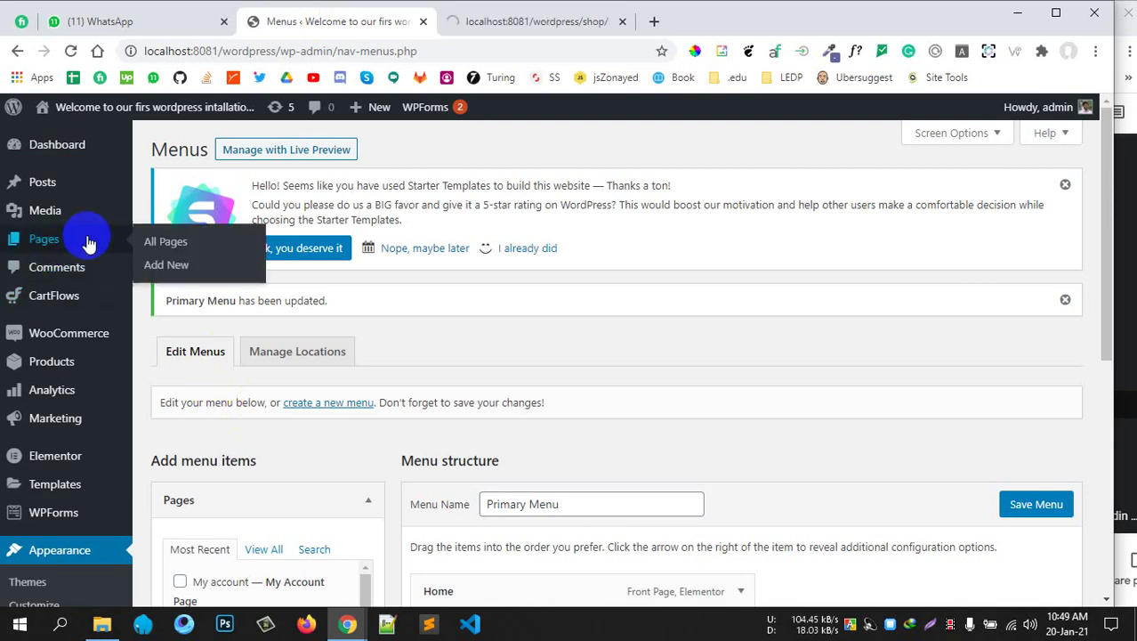
{"action": "middle_click", "coordinate": [175, 245]}
{"action": "left_click_drag", "start_coordinate": [676, 24], "coordinate": [483, 42]}
{"action": "left_click", "coordinate": [685, 25]}
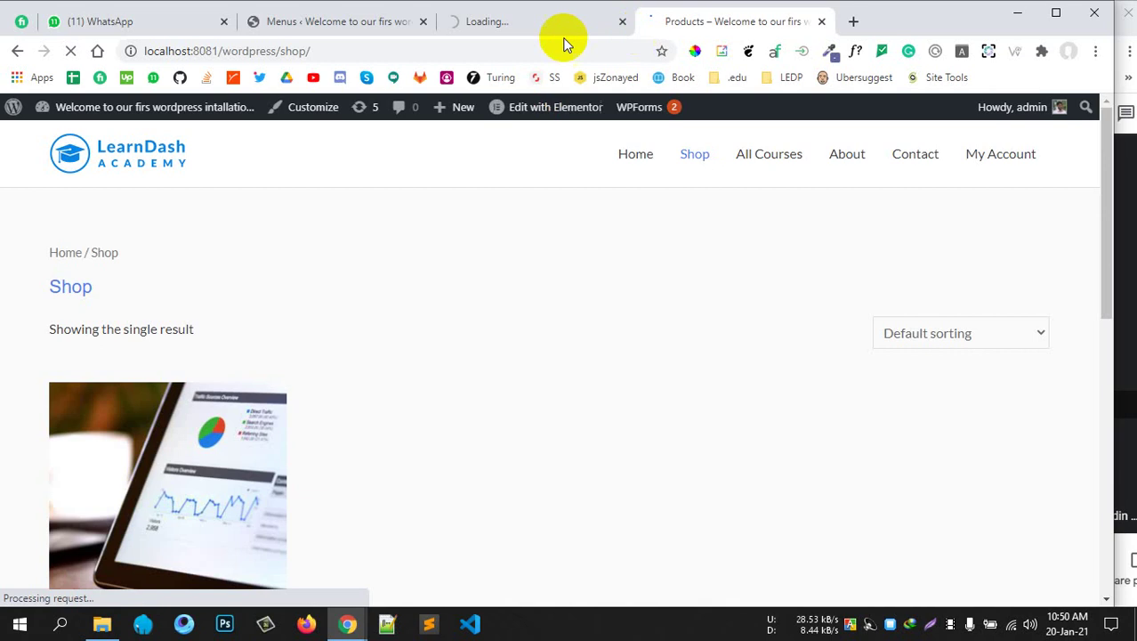
Compare the full page list offered for the Primary Menu with the site's All Pages list
{"action": "left_click", "coordinate": [535, 24]}
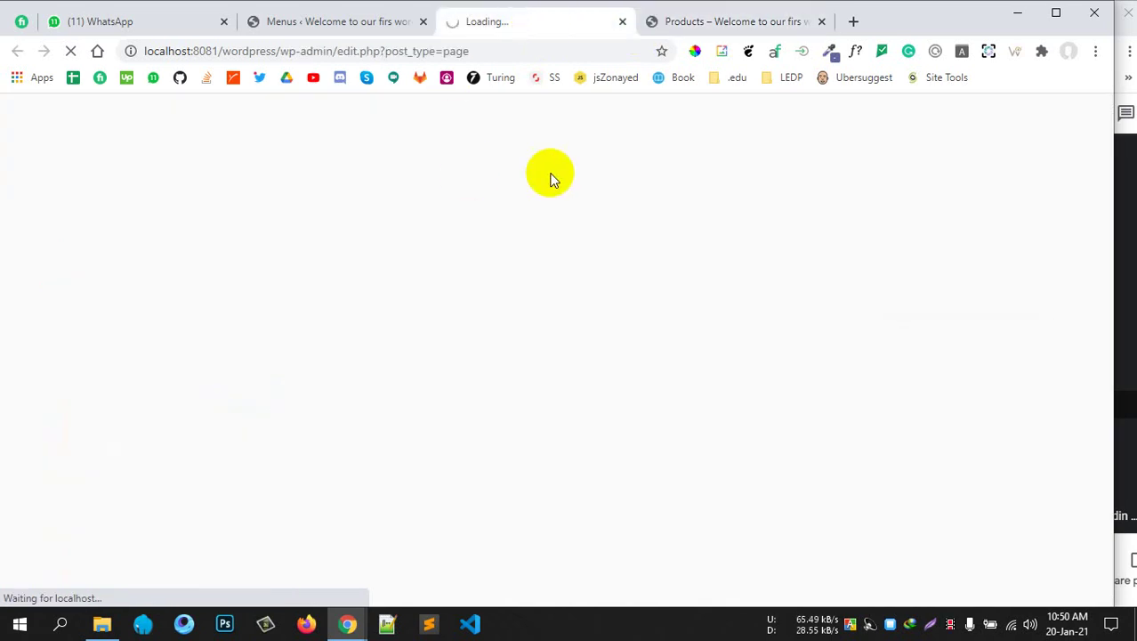
{"action": "left_click", "coordinate": [360, 25]}
{"action": "left_click", "coordinate": [515, 25]}
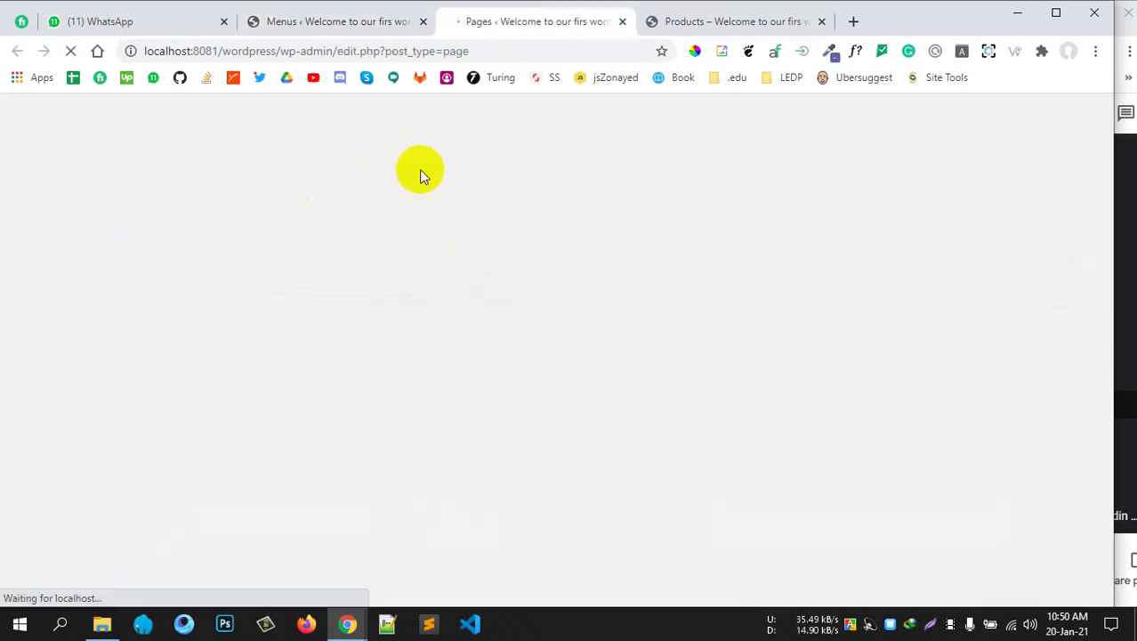
{"action": "left_click", "coordinate": [346, 23]}
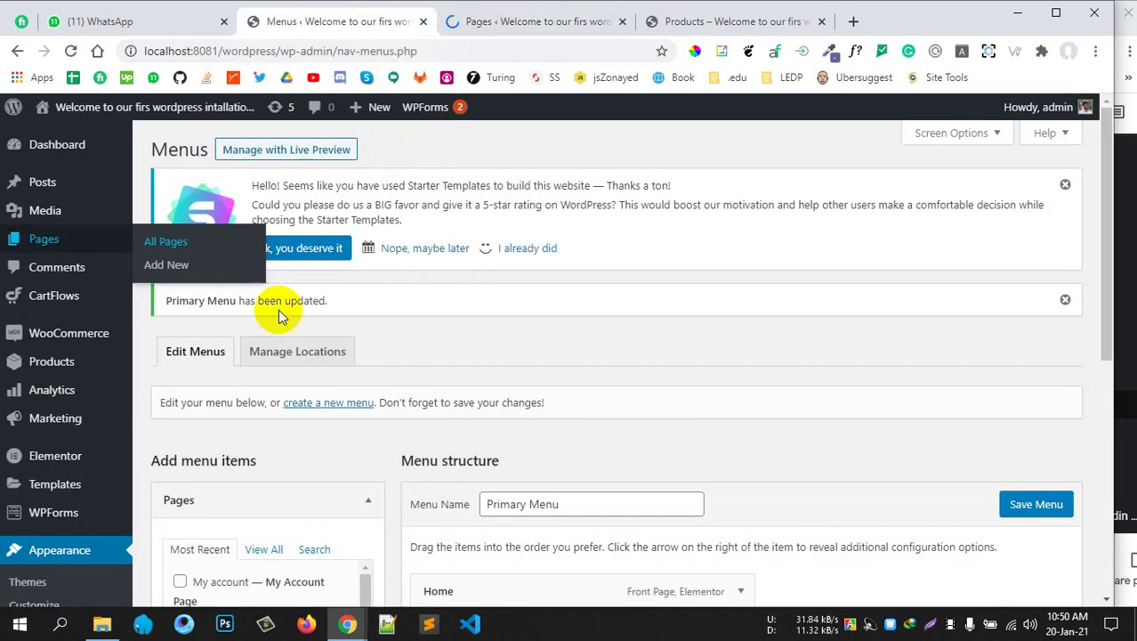
{"action": "scroll", "coordinate": [285, 356], "scroll_direction": "down", "scroll_amount": 3}
{"action": "left_click", "coordinate": [263, 299]}
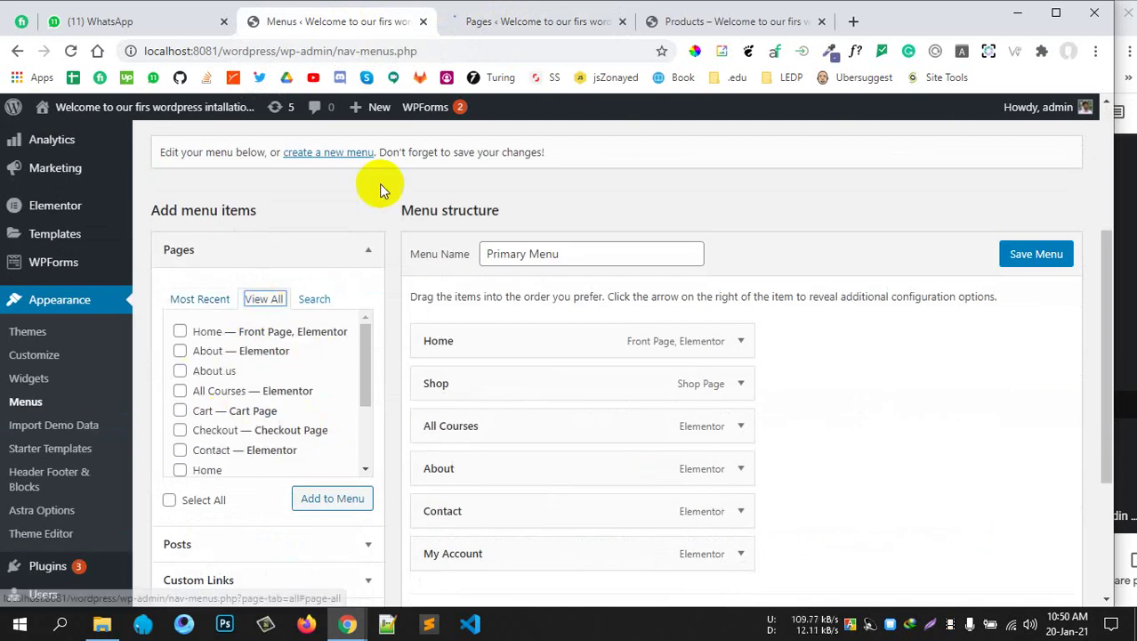
{"action": "left_click", "coordinate": [496, 23]}
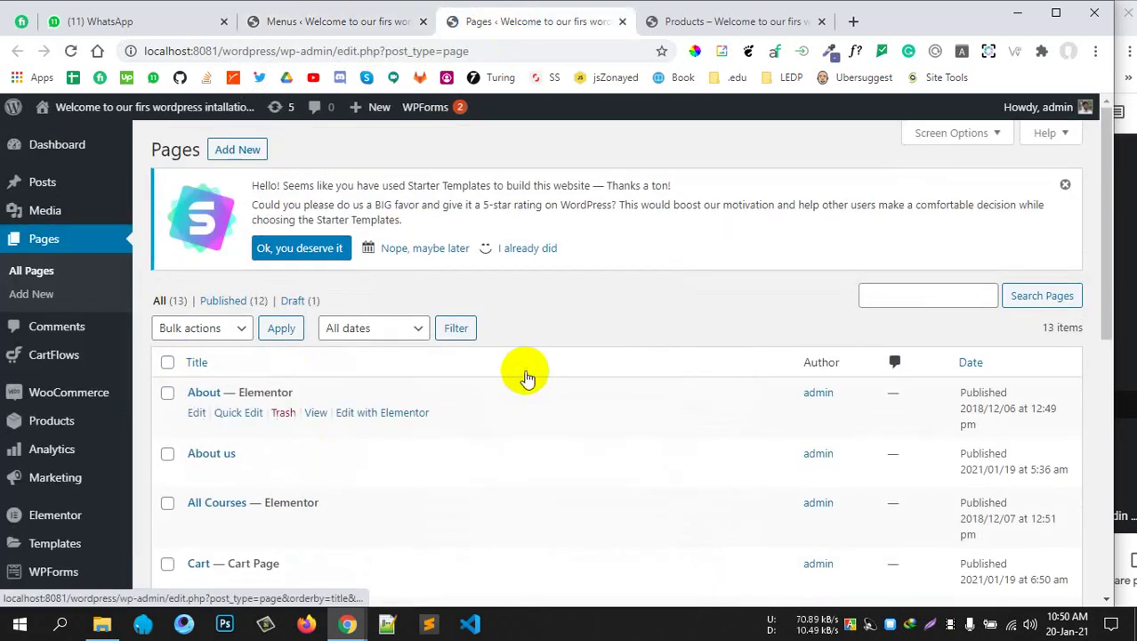
{"action": "scroll", "coordinate": [521, 373], "scroll_direction": "down", "scroll_amount": 5}
{"action": "scroll", "coordinate": [520, 401], "scroll_direction": "down", "scroll_amount": 2}
{"action": "scroll", "coordinate": [381, 388], "scroll_direction": "up", "scroll_amount": 10}
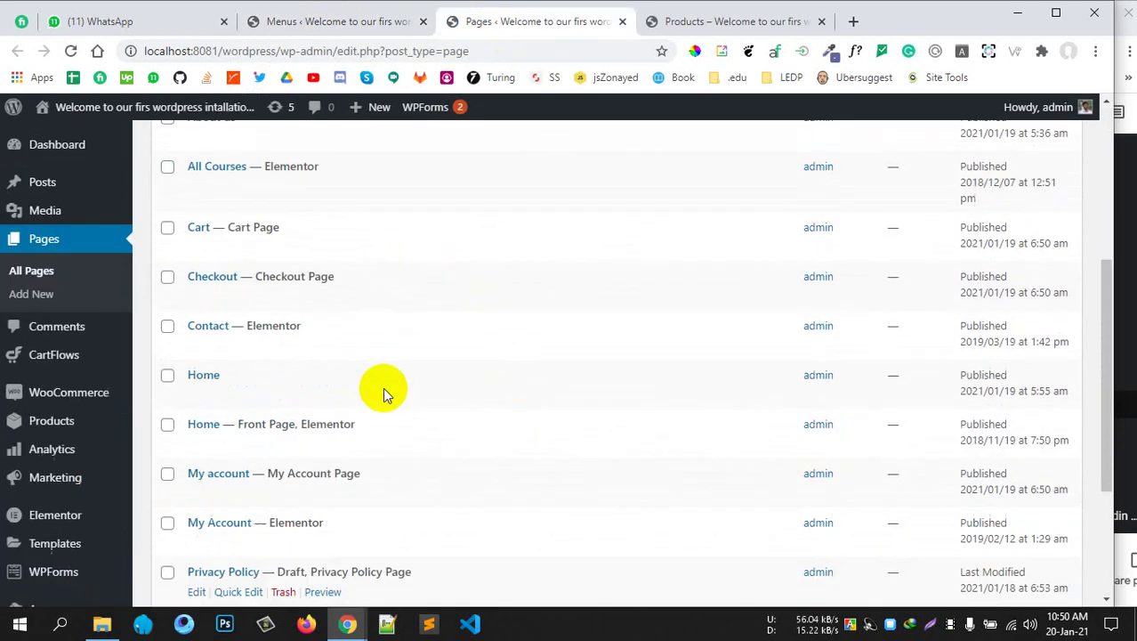
Try nesting the Shop item under Home in the Primary Menu structure
{"action": "left_click", "coordinate": [387, 34]}
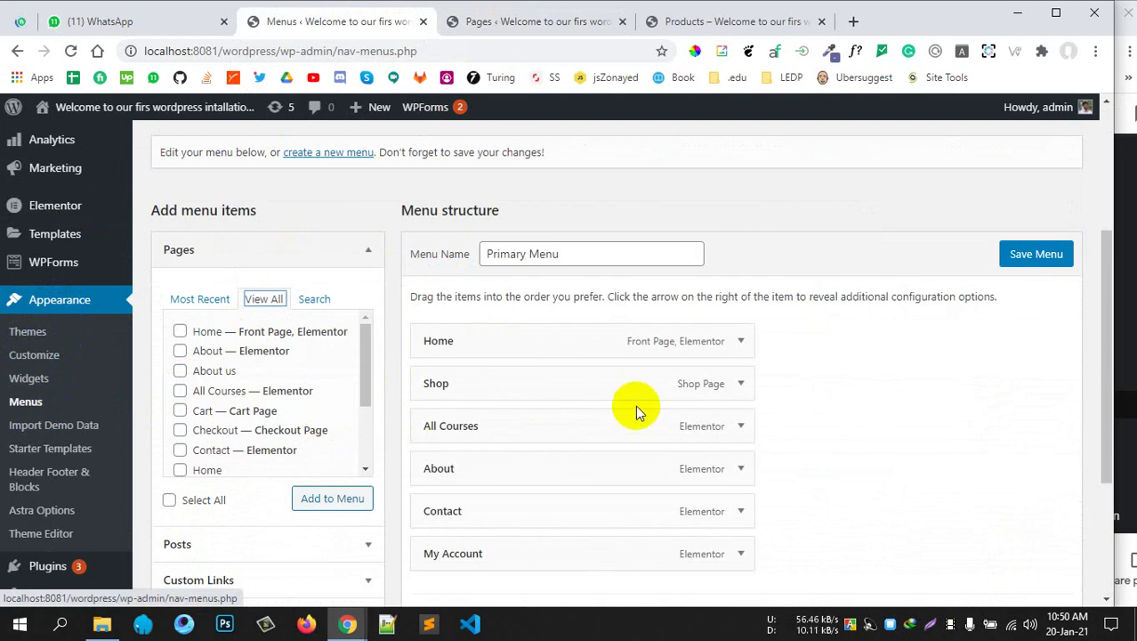
{"action": "scroll", "coordinate": [634, 383], "scroll_direction": "down", "scroll_amount": 1}
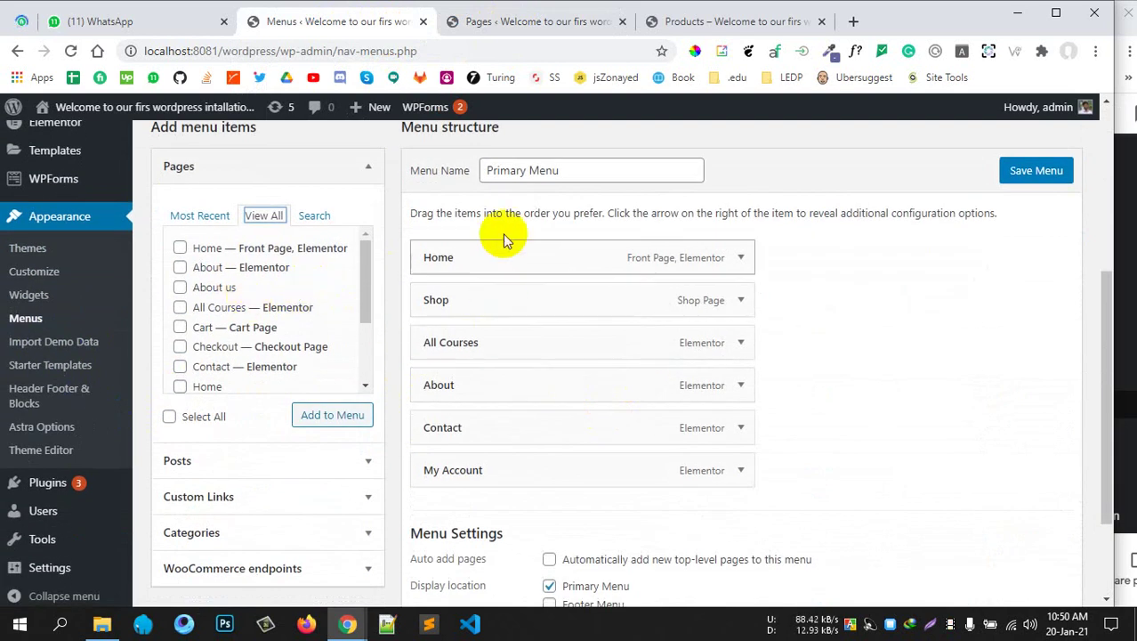
{"action": "left_click_drag", "start_coordinate": [478, 310], "coordinate": [507, 306]}
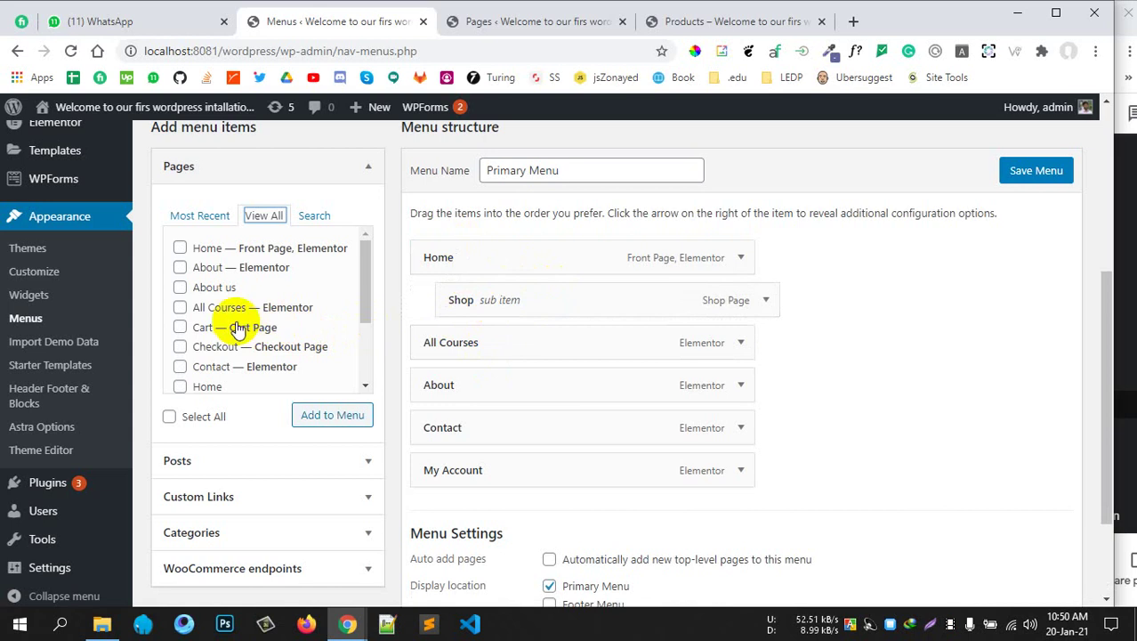
Add the Cart and Checkout pages to the Primary Menu, and move Shop back to the top level
{"action": "left_click", "coordinate": [180, 347]}
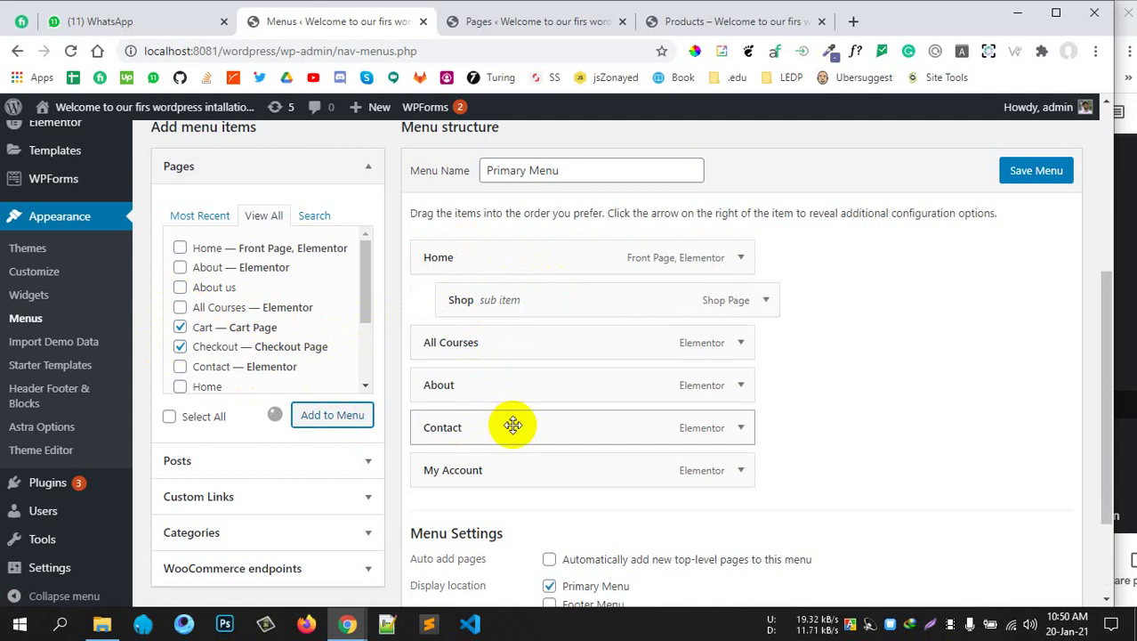
{"action": "left_click_drag", "start_coordinate": [556, 304], "coordinate": [525, 301]}
{"action": "scroll", "coordinate": [541, 534], "scroll_direction": "down", "scroll_amount": 1}
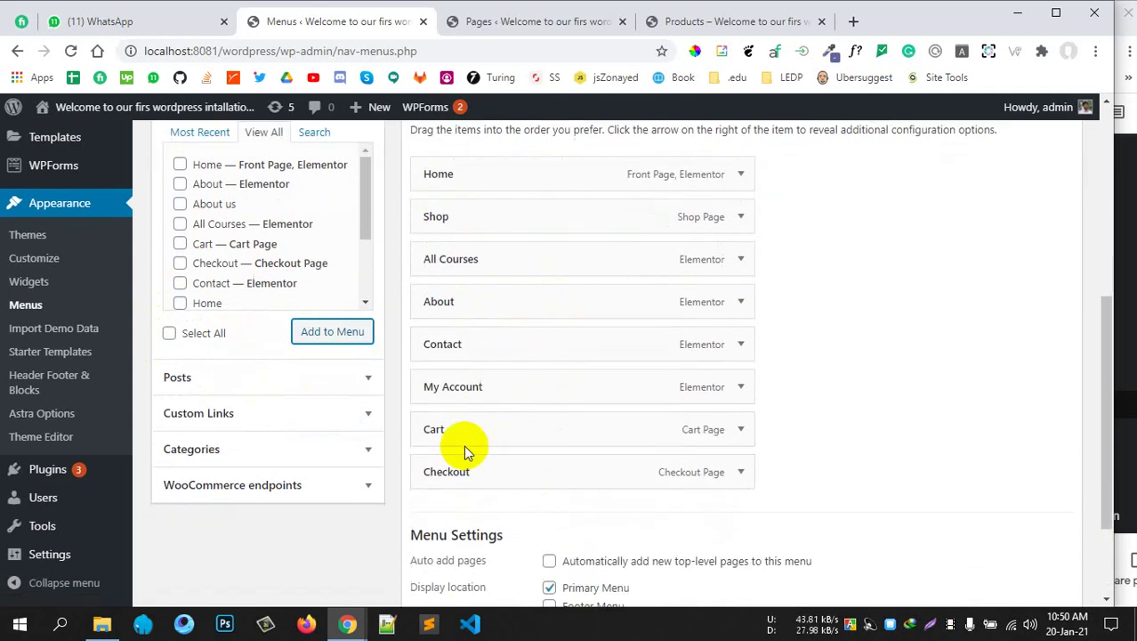
Nest Cart and Checkout as sub items of My Account in the Primary Menu
{"action": "left_click_drag", "start_coordinate": [472, 431], "coordinate": [522, 431]}
{"action": "left_click_drag", "start_coordinate": [518, 470], "coordinate": [547, 472]}
{"action": "left_click_drag", "start_coordinate": [605, 431], "coordinate": [756, 434]}
{"action": "scroll", "coordinate": [1024, 424], "scroll_direction": "down", "scroll_amount": 2}
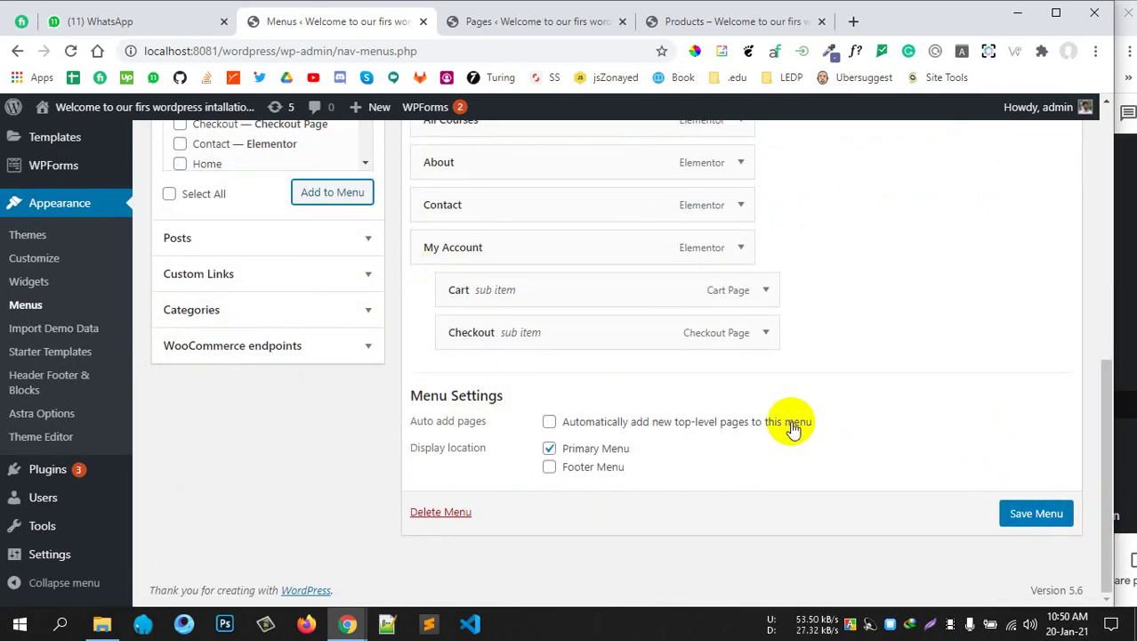
{"action": "scroll", "coordinate": [791, 420], "scroll_direction": "up", "scroll_amount": 2}
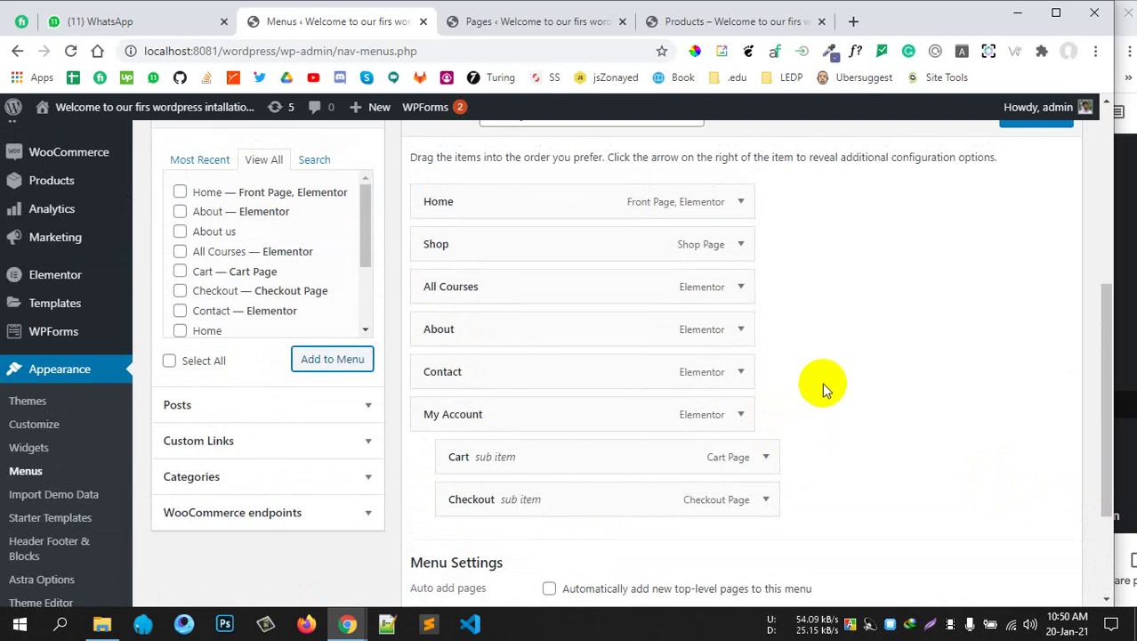
{"action": "scroll", "coordinate": [820, 391], "scroll_direction": "up", "scroll_amount": 1}
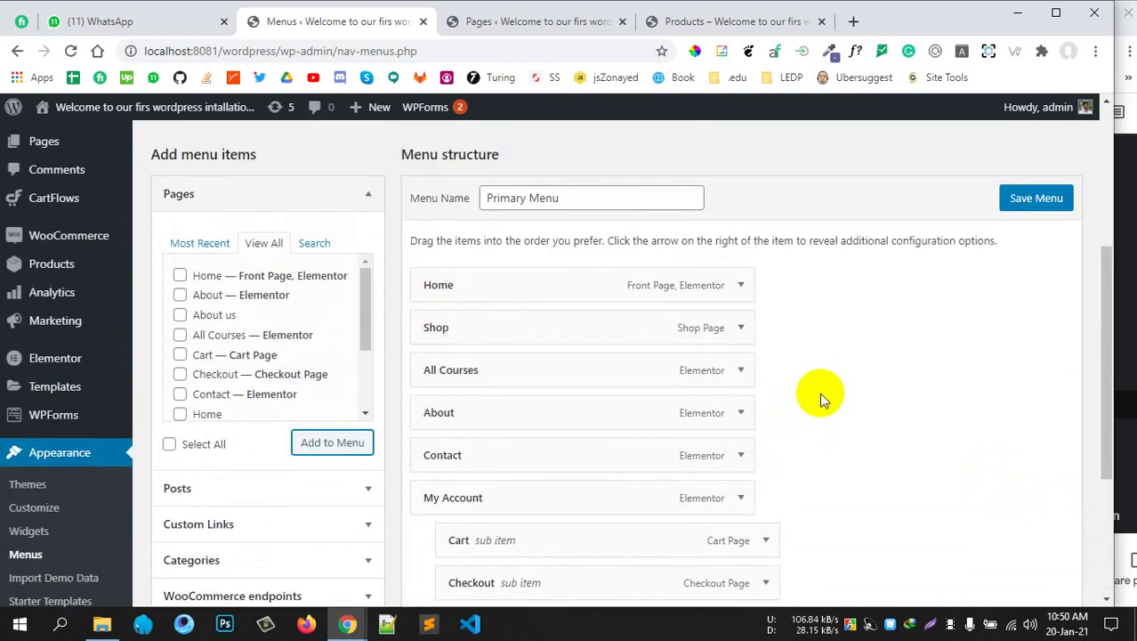
{"action": "scroll", "coordinate": [819, 392], "scroll_direction": "down", "scroll_amount": 1}
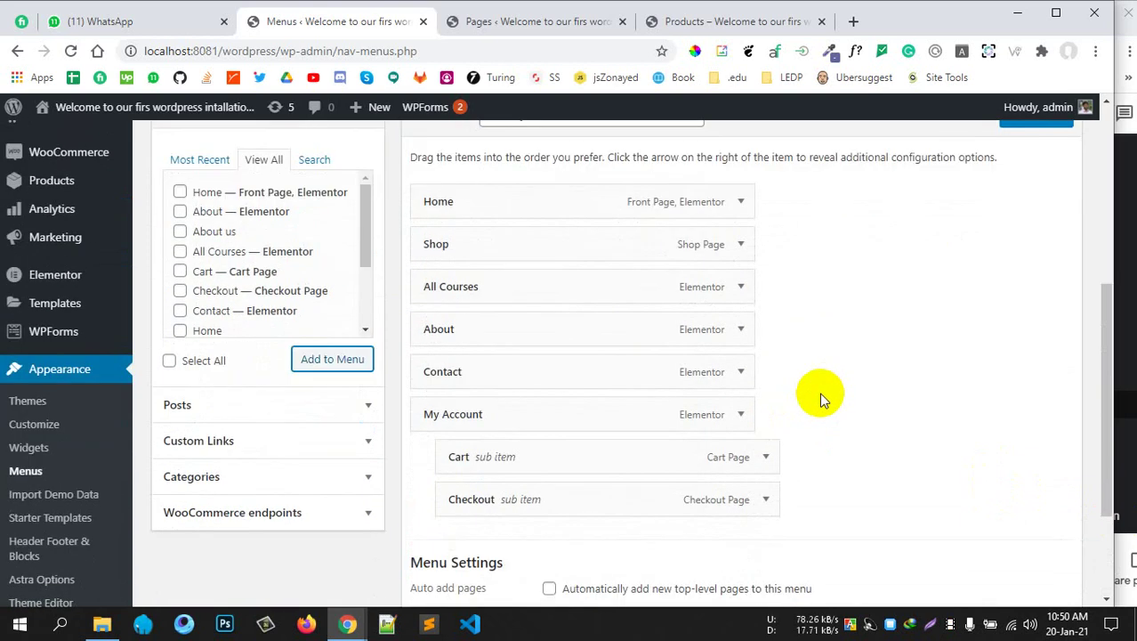
{"action": "scroll", "coordinate": [820, 393], "scroll_direction": "up", "scroll_amount": 2}
{"action": "scroll", "coordinate": [820, 392], "scroll_direction": "down", "scroll_amount": 2}
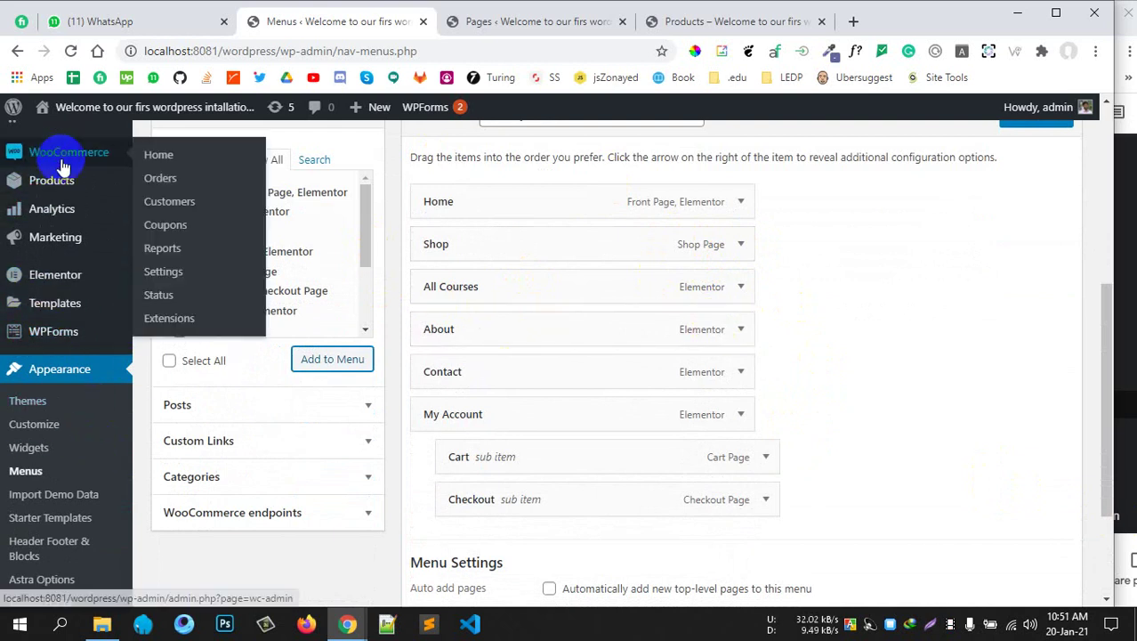
{"action": "mouse_move", "coordinate": [64, 160]}
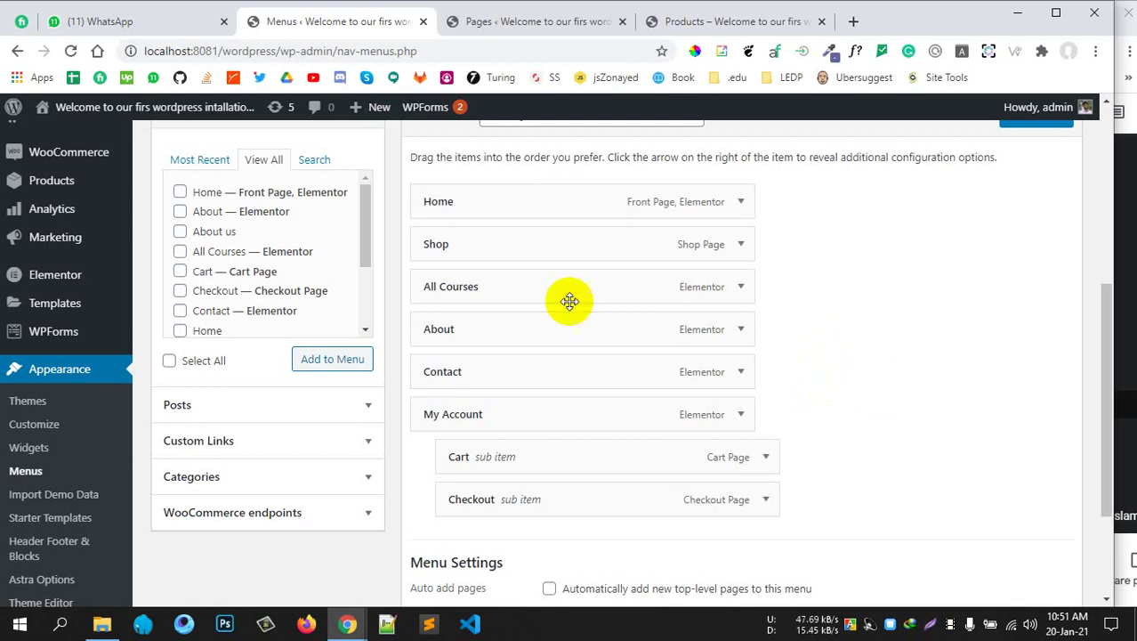
Examine the All Pages list for the Cart, Checkout, My Account and Shop pages and the labels beside their titles
{"action": "left_click", "coordinate": [483, 28]}
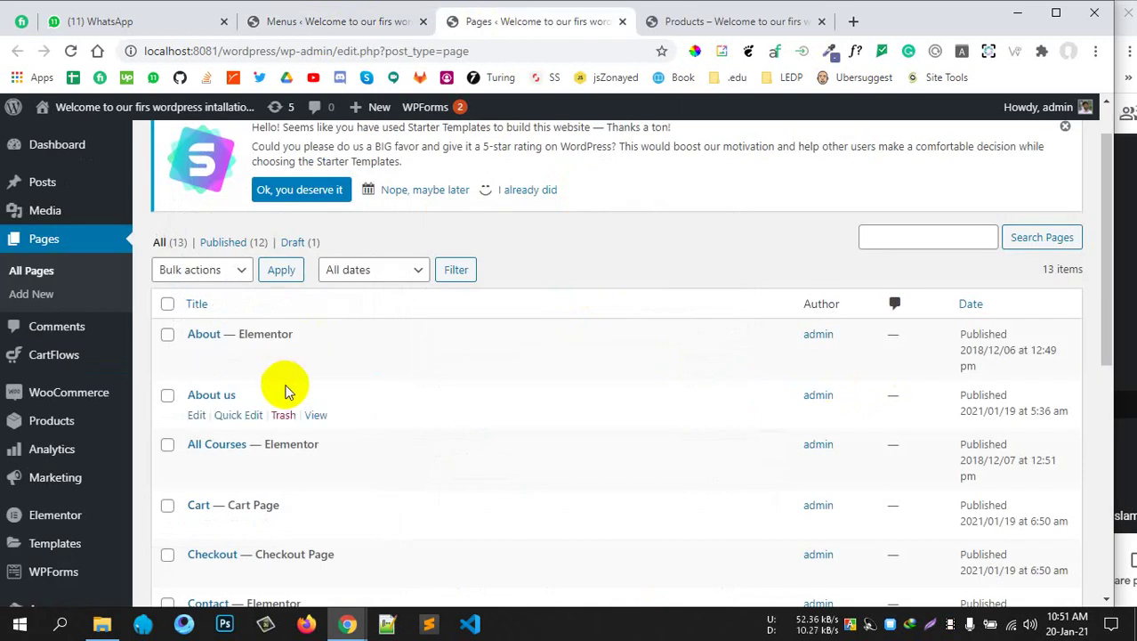
{"action": "scroll", "coordinate": [267, 391], "scroll_direction": "down", "scroll_amount": 3}
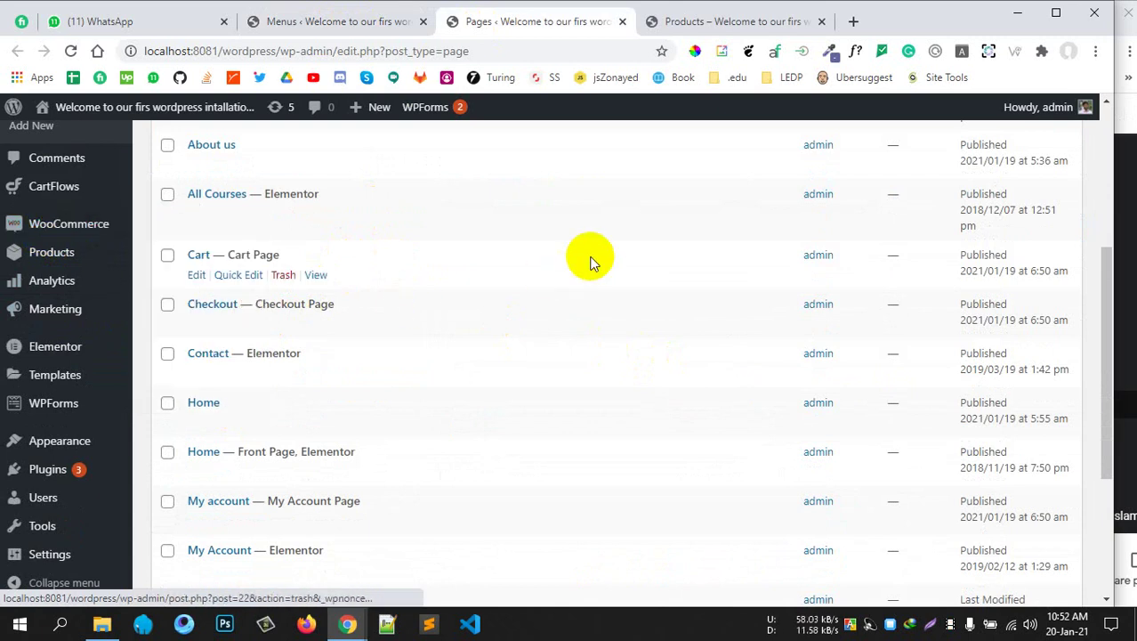
{"action": "scroll", "coordinate": [591, 260], "scroll_direction": "up", "scroll_amount": 1}
{"action": "left_click_drag", "start_coordinate": [225, 338], "coordinate": [283, 339]}
{"action": "scroll", "coordinate": [374, 361], "scroll_direction": "down", "scroll_amount": 2}
{"action": "scroll", "coordinate": [322, 425], "scroll_direction": "down", "scroll_amount": 2}
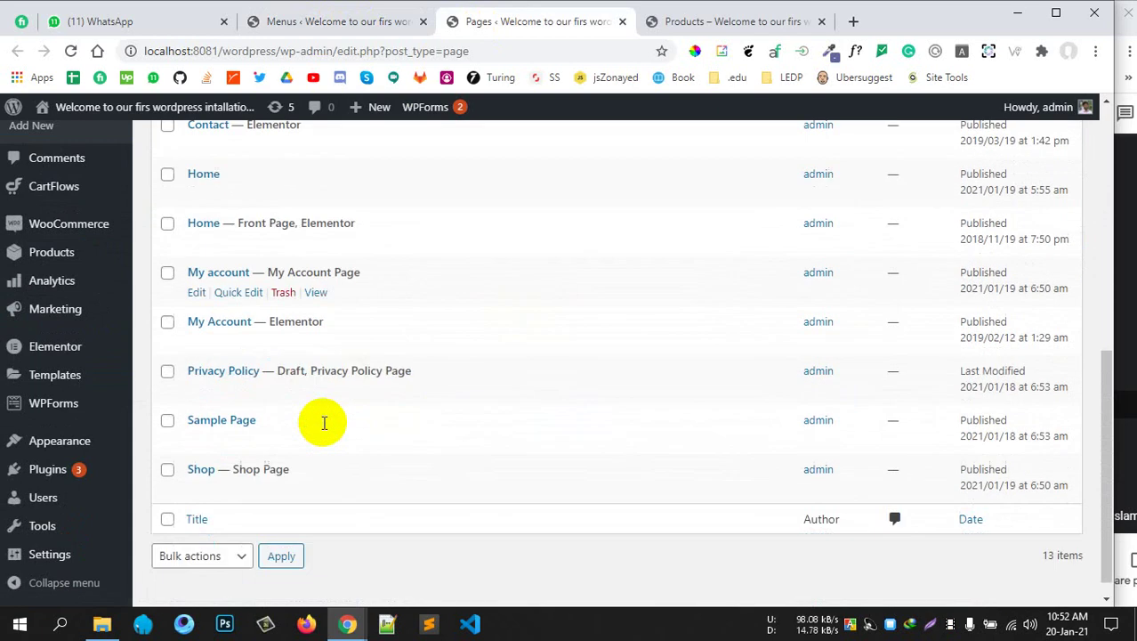
{"action": "left_click_drag", "start_coordinate": [239, 448], "coordinate": [297, 452]}
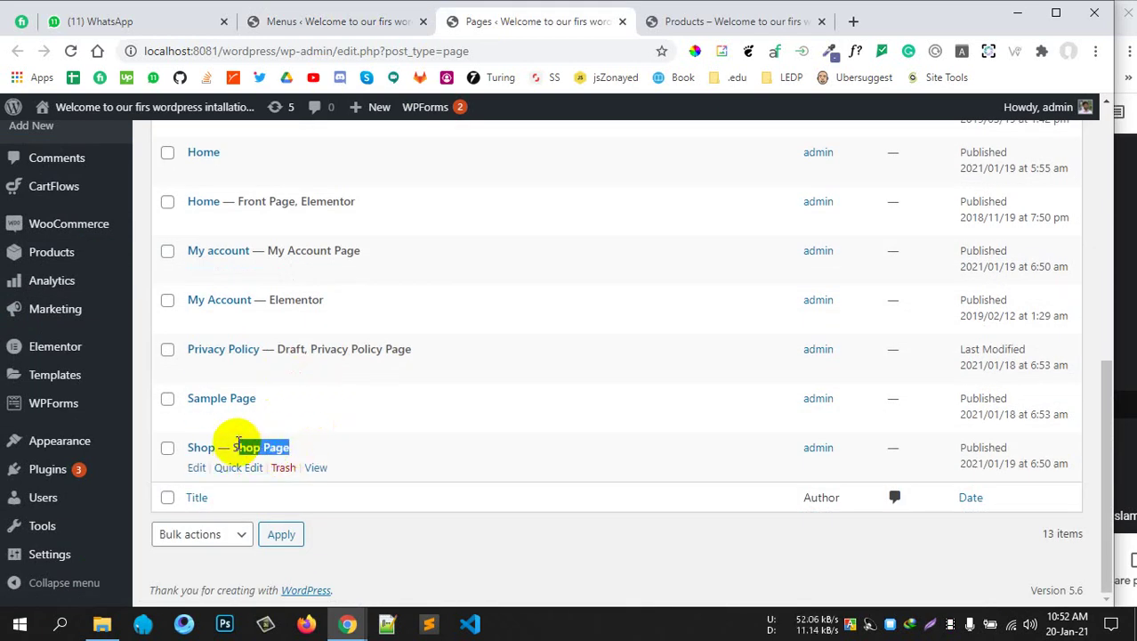
{"action": "left_click_drag", "start_coordinate": [230, 446], "coordinate": [300, 446]}
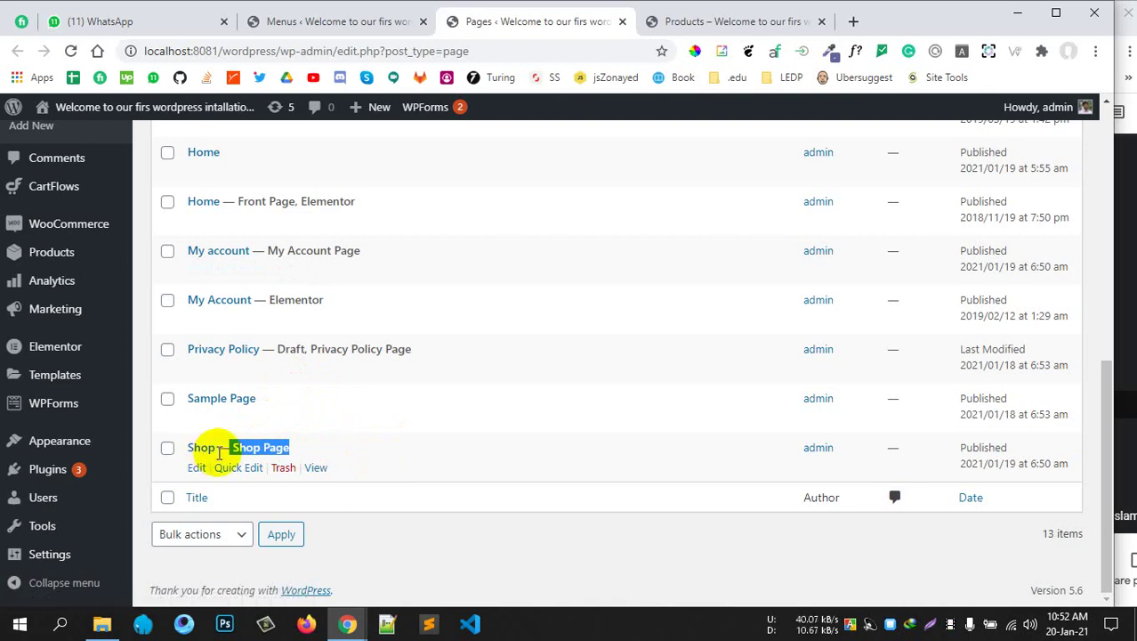
{"action": "scroll", "coordinate": [338, 382], "scroll_direction": "up", "scroll_amount": 10}
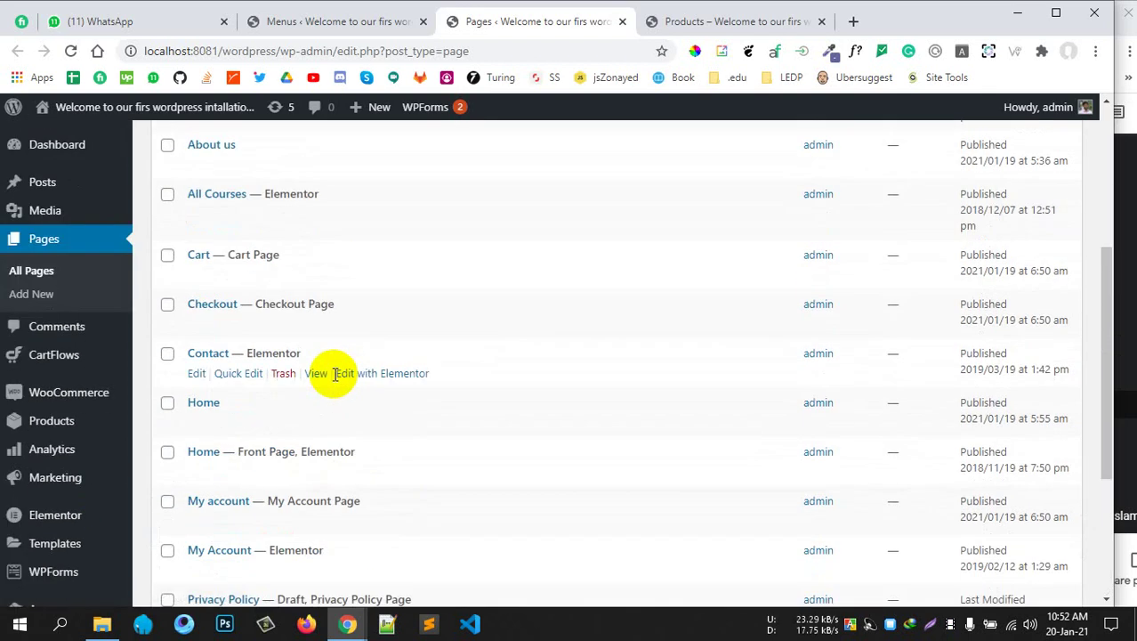
{"action": "scroll", "coordinate": [423, 430], "scroll_direction": "down", "scroll_amount": 2}
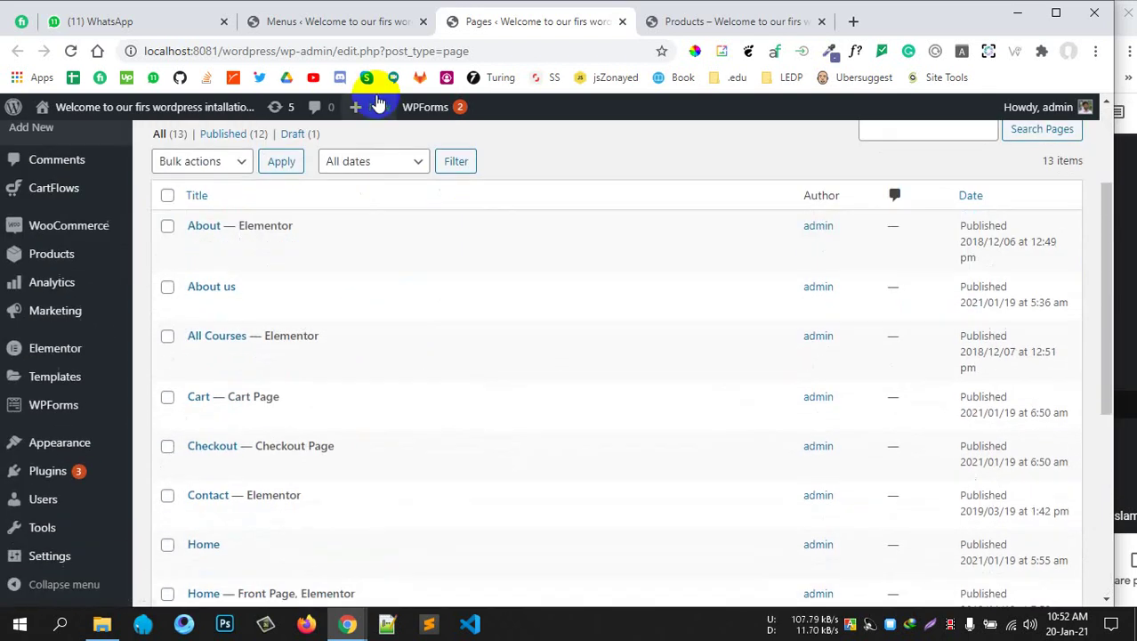
Return to the menu editor and save the Primary Menu with its Cart and Checkout sub items
{"action": "left_click", "coordinate": [369, 23]}
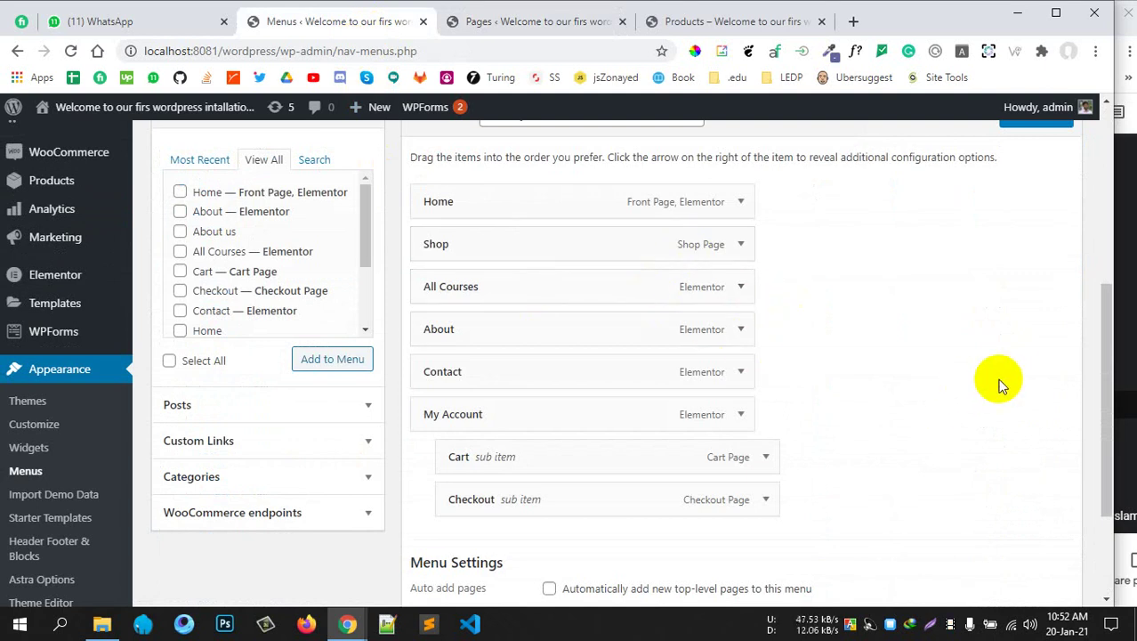
{"action": "scroll", "coordinate": [1003, 381], "scroll_direction": "down", "scroll_amount": 3}
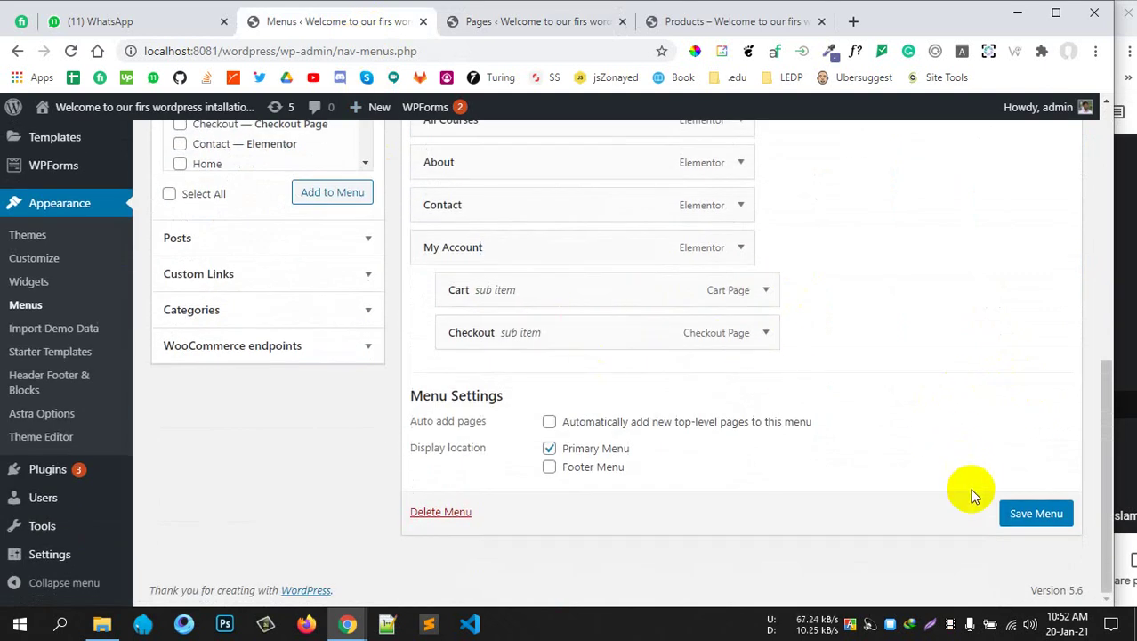
{"action": "left_click", "coordinate": [1037, 515]}
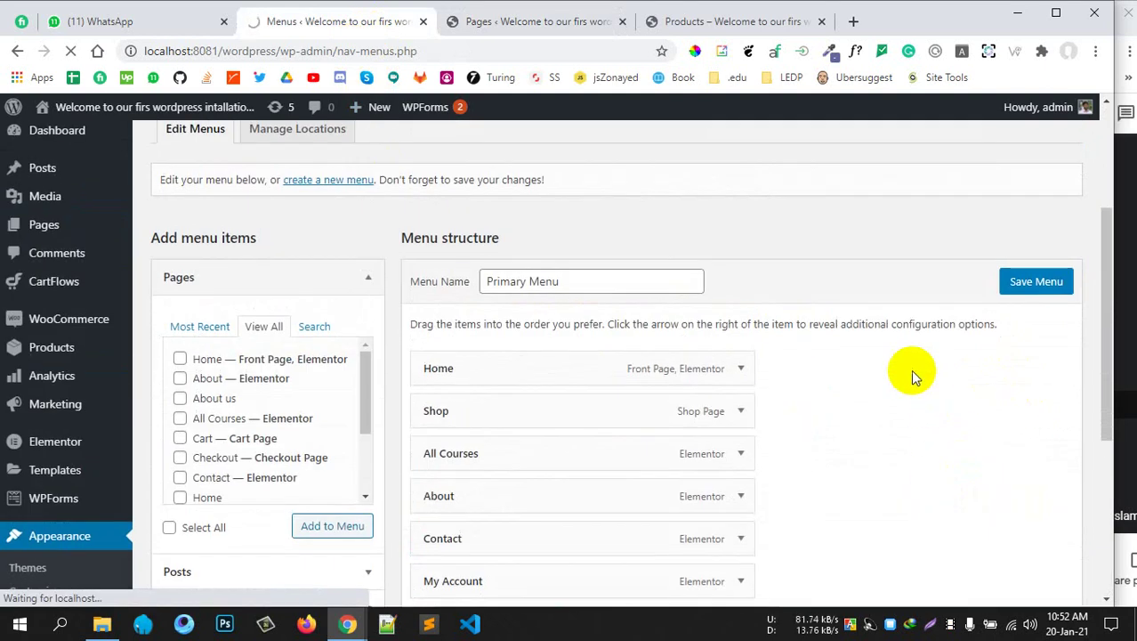
{"action": "scroll", "coordinate": [910, 369], "scroll_direction": "down", "scroll_amount": 2}
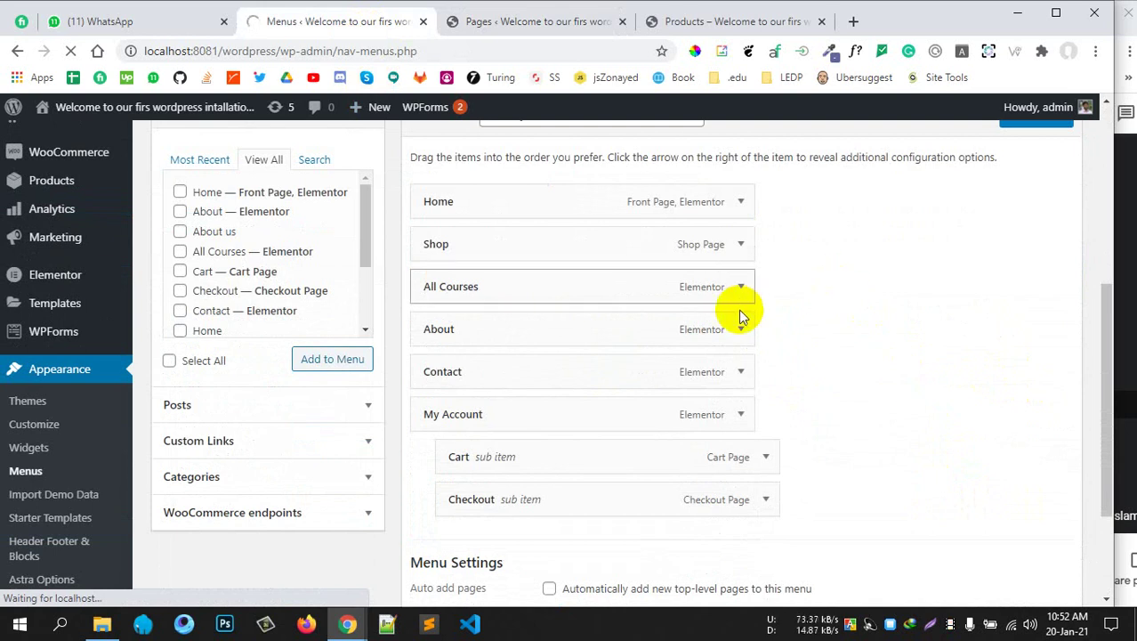
{"action": "scroll", "coordinate": [876, 258], "scroll_direction": "down", "scroll_amount": 2}
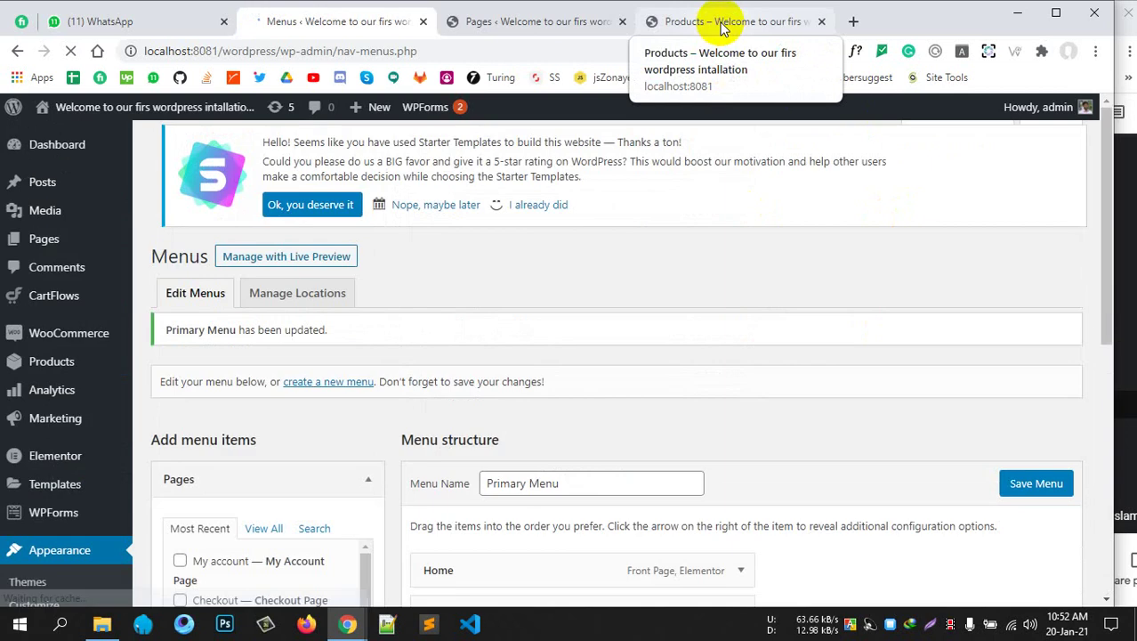
Reload the front-end Shop page and check its updated navigation menu
{"action": "left_click", "coordinate": [723, 26]}
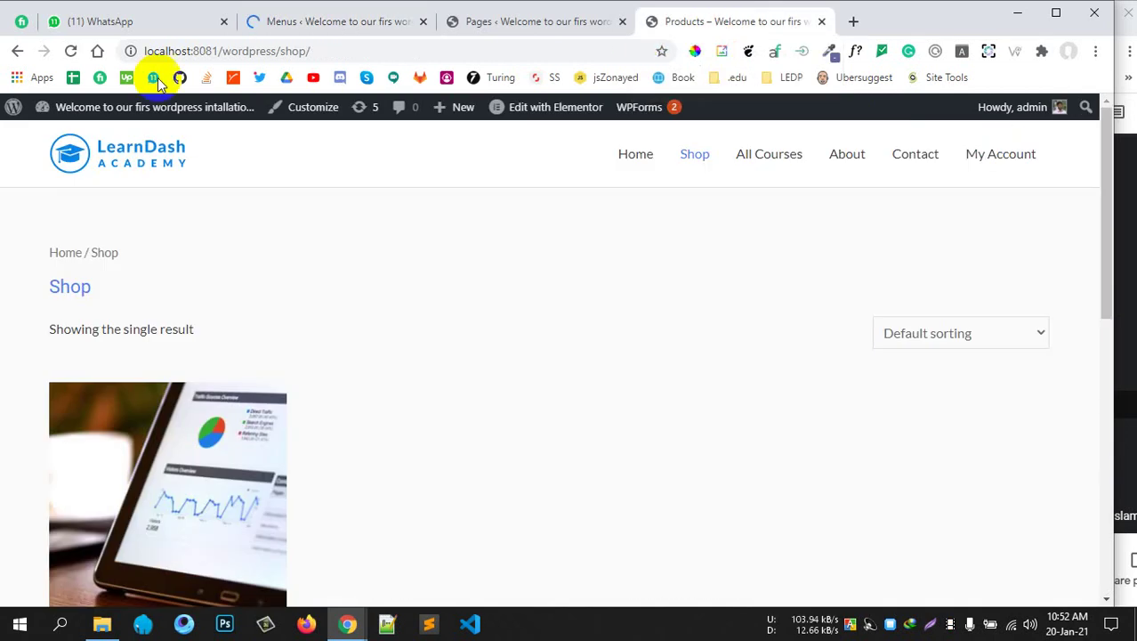
{"action": "left_click", "coordinate": [70, 51]}
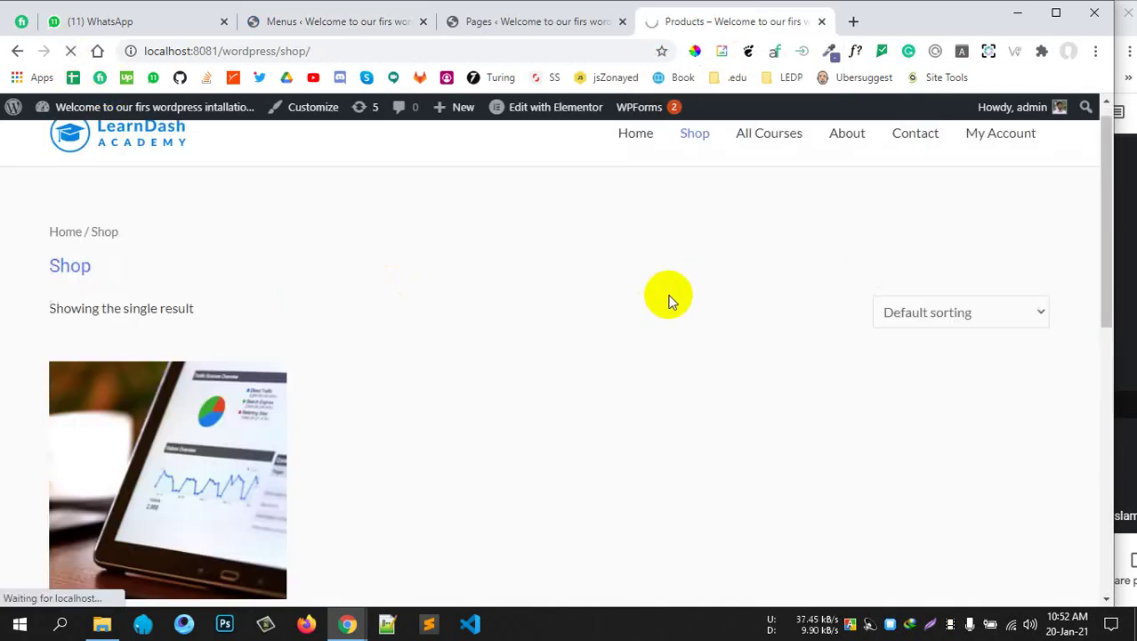
{"action": "scroll", "coordinate": [627, 316], "scroll_direction": "down", "scroll_amount": 4}
{"action": "scroll", "coordinate": [627, 320], "scroll_direction": "up", "scroll_amount": 4}
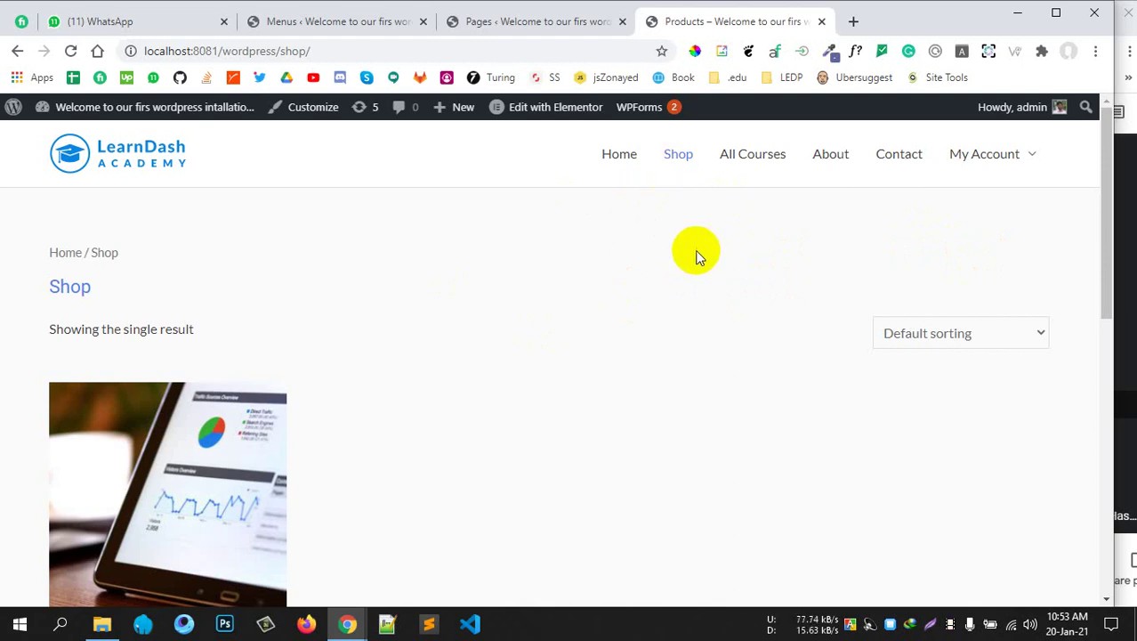
Compare the Primary Menu structure in the menu editor with the My Account dropdown on the front-end Shop page
{"action": "left_click", "coordinate": [485, 22]}
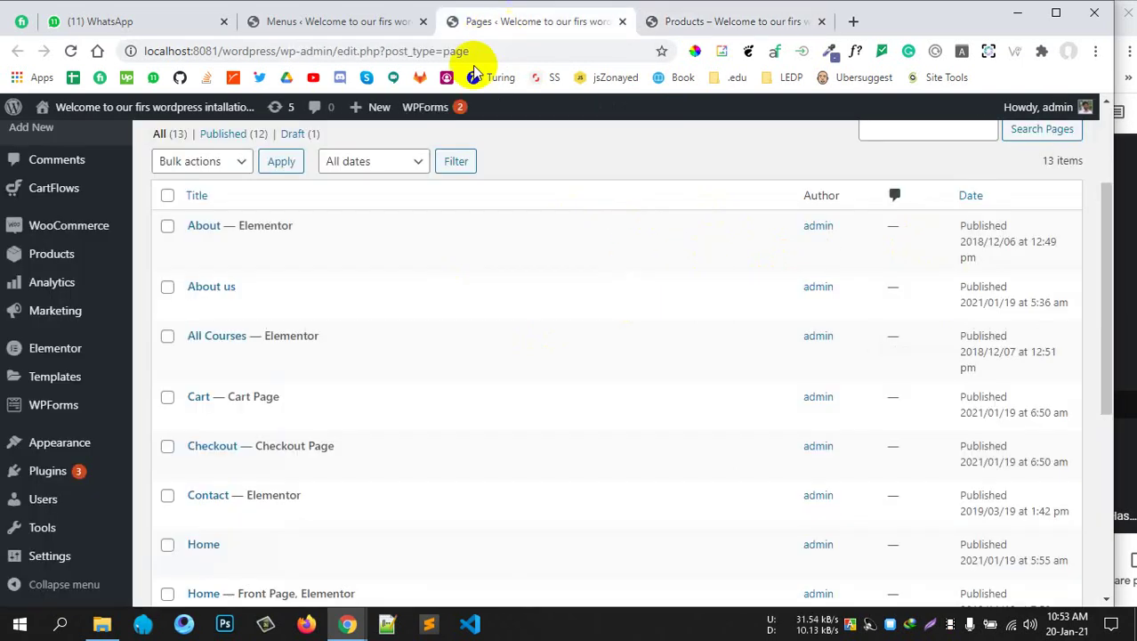
{"action": "left_click", "coordinate": [330, 22]}
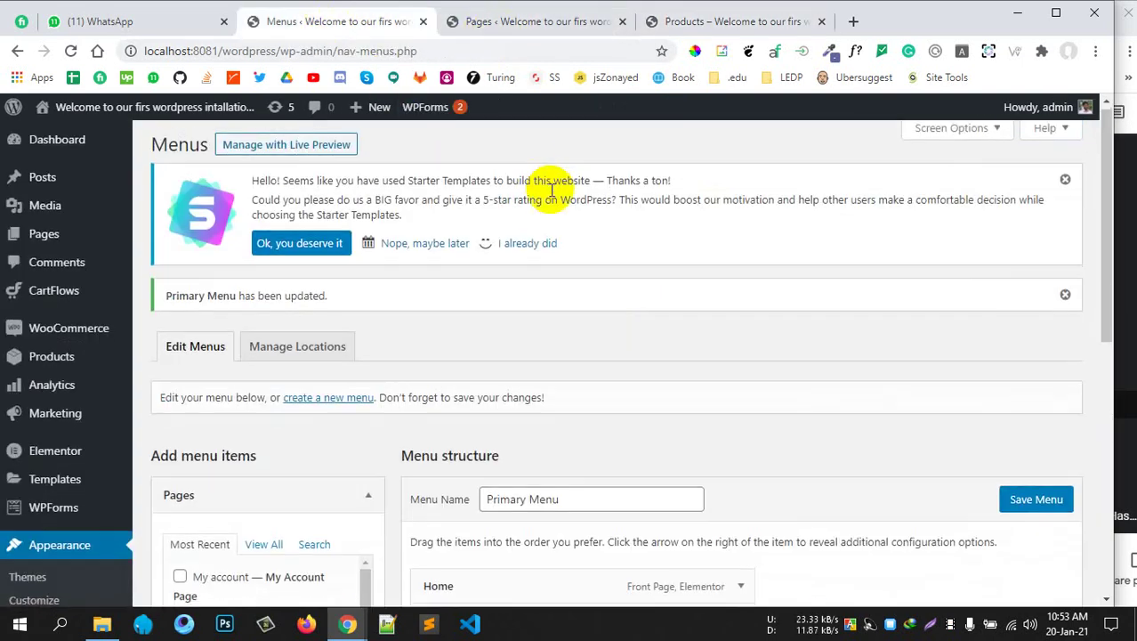
{"action": "scroll", "coordinate": [533, 392], "scroll_direction": "down", "scroll_amount": 8}
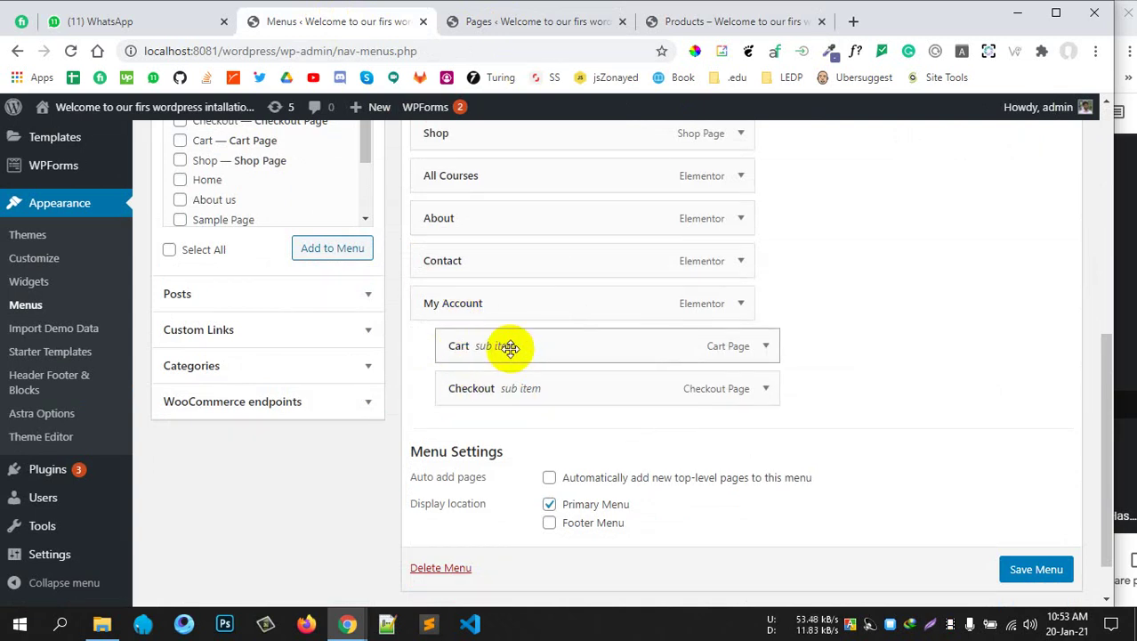
{"action": "left_click", "coordinate": [751, 21]}
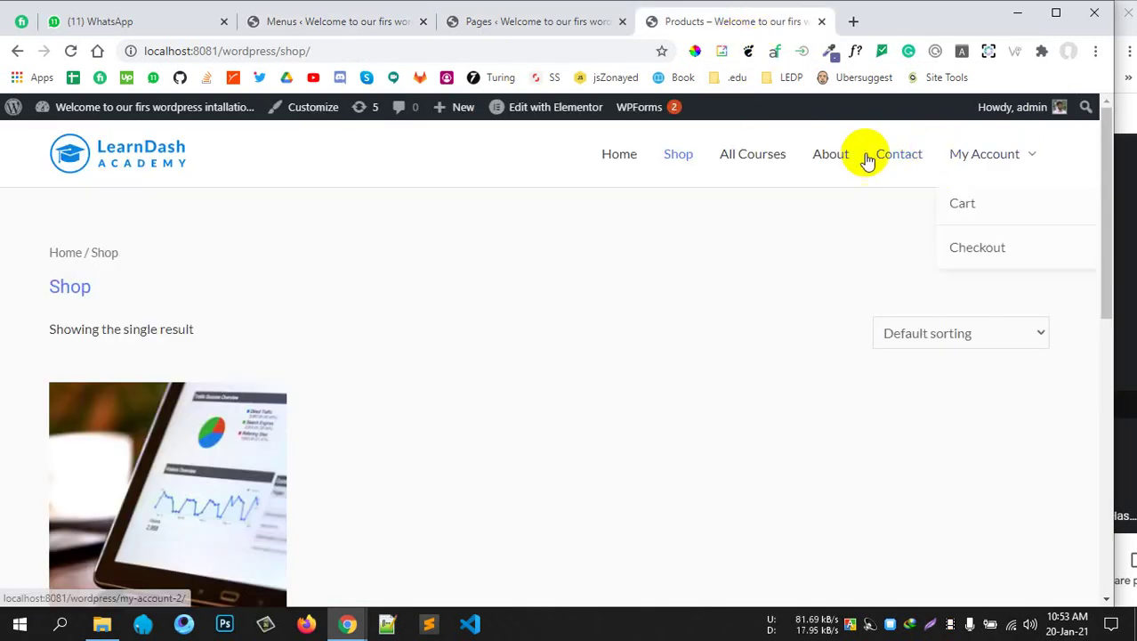
{"action": "left_click", "coordinate": [513, 24]}
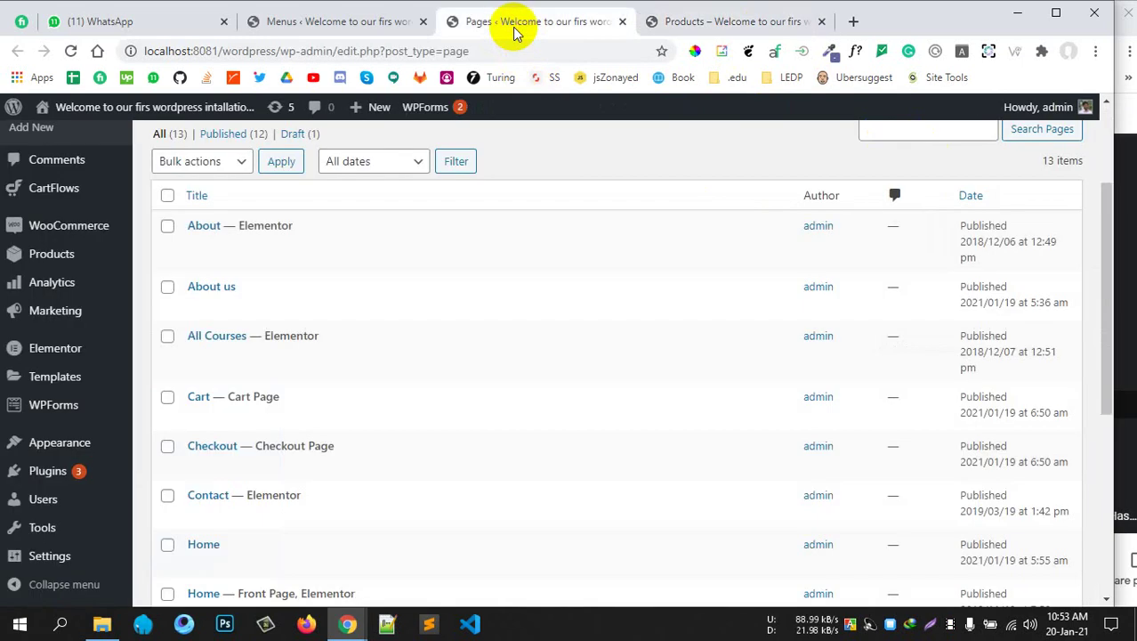
{"action": "left_click", "coordinate": [352, 22]}
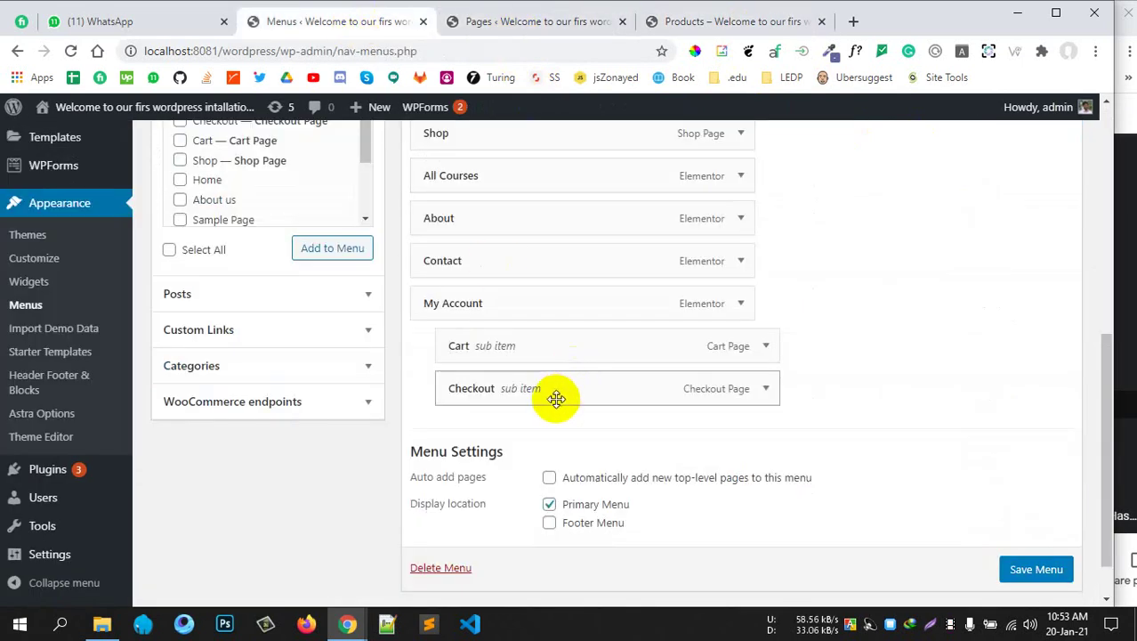
{"action": "scroll", "coordinate": [554, 398], "scroll_direction": "up", "scroll_amount": 1}
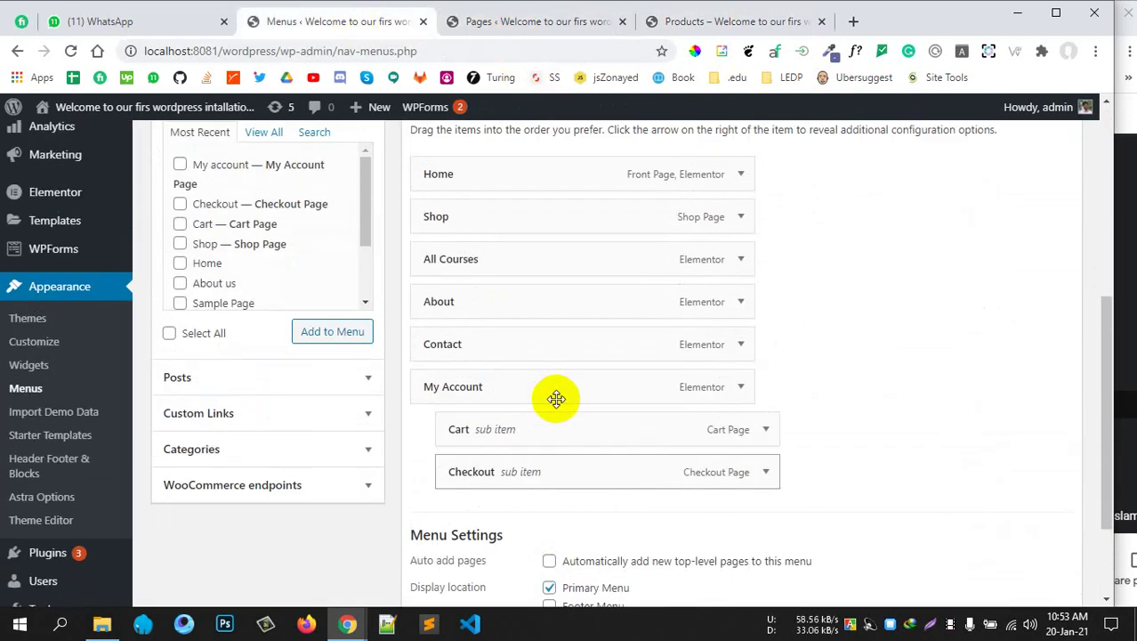
{"action": "left_click", "coordinate": [729, 22]}
{"action": "left_click", "coordinate": [541, 23]}
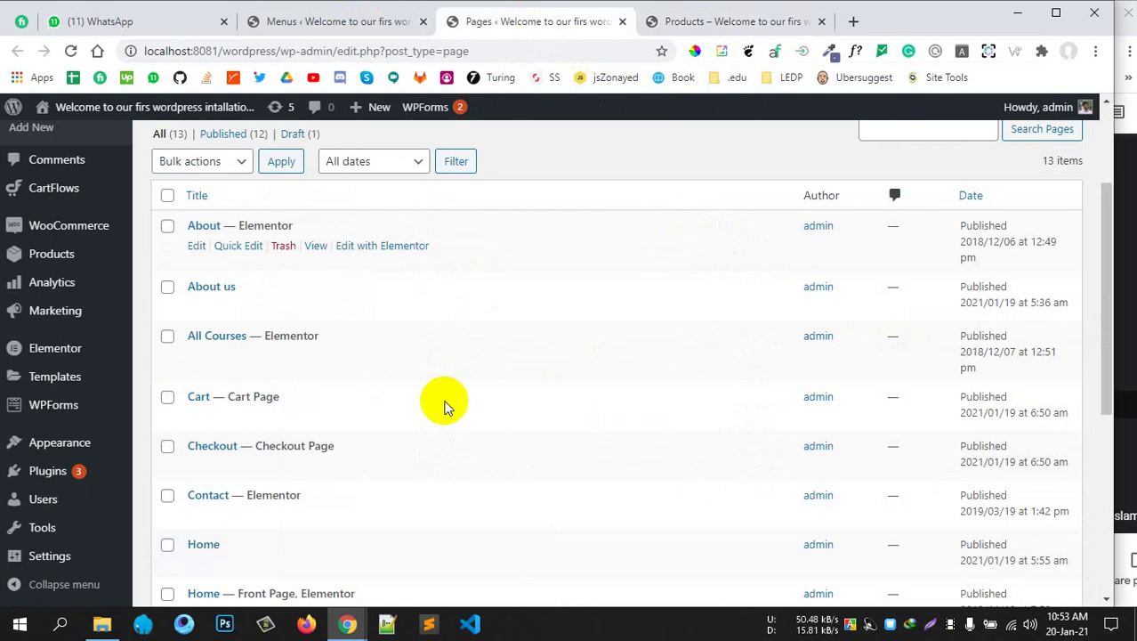
{"action": "left_click", "coordinate": [350, 23]}
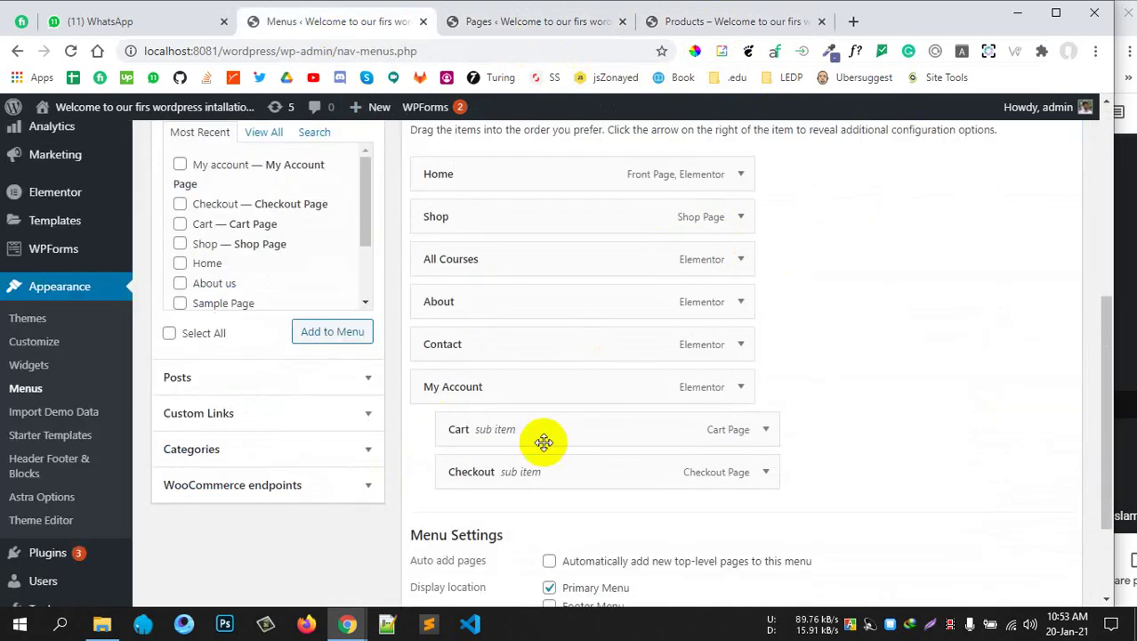
{"action": "left_click", "coordinate": [729, 22]}
{"action": "mouse_move", "coordinate": [1003, 165]}
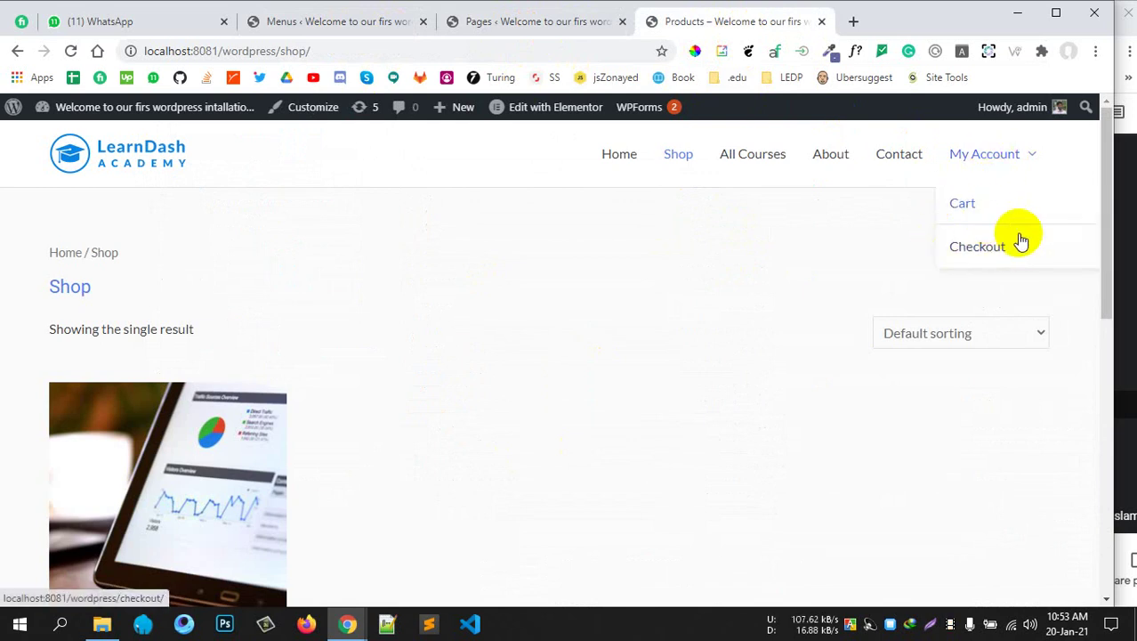
{"action": "left_click", "coordinate": [515, 25]}
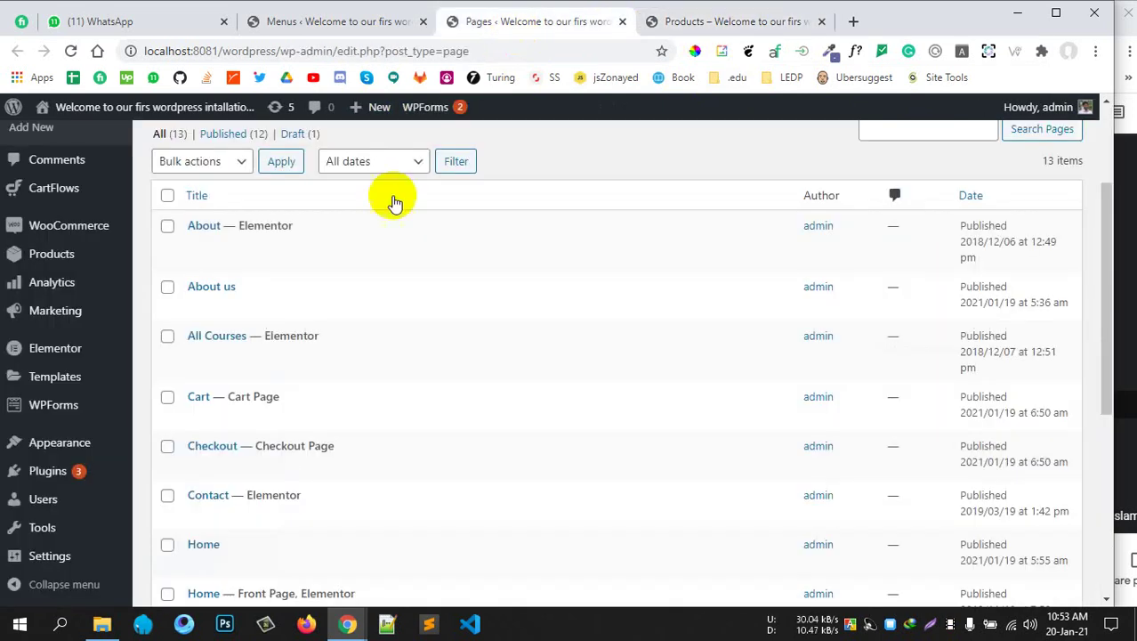
{"action": "left_click", "coordinate": [325, 24]}
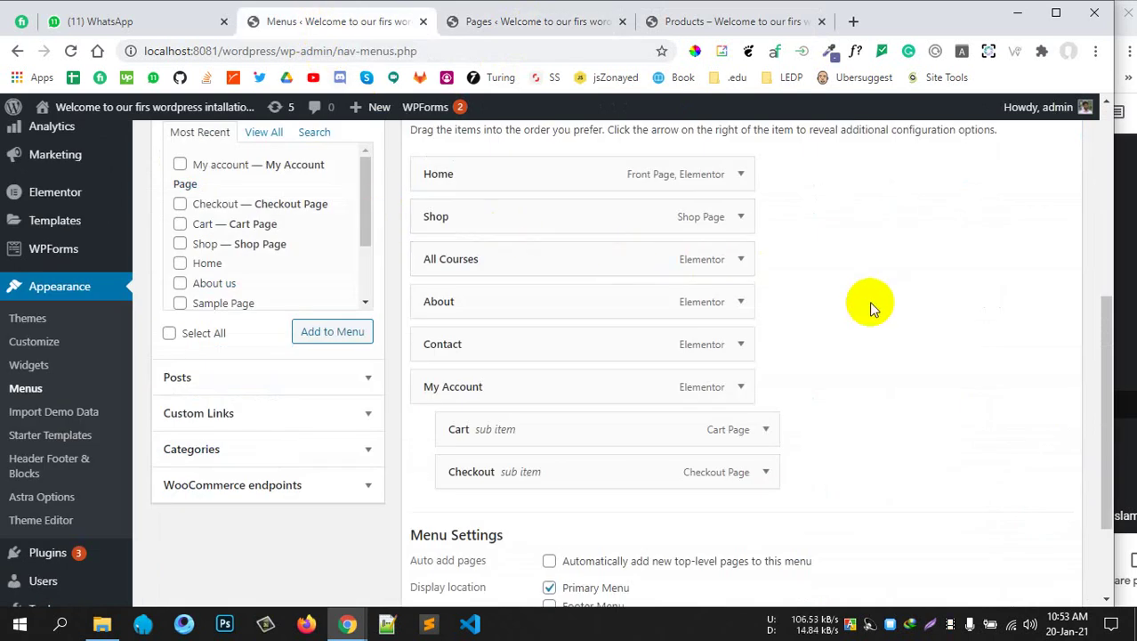
Move Cart under About and nest Checkout beneath Cart in the Primary Menu, and save the menu
{"action": "scroll", "coordinate": [869, 305], "scroll_direction": "up", "scroll_amount": 1}
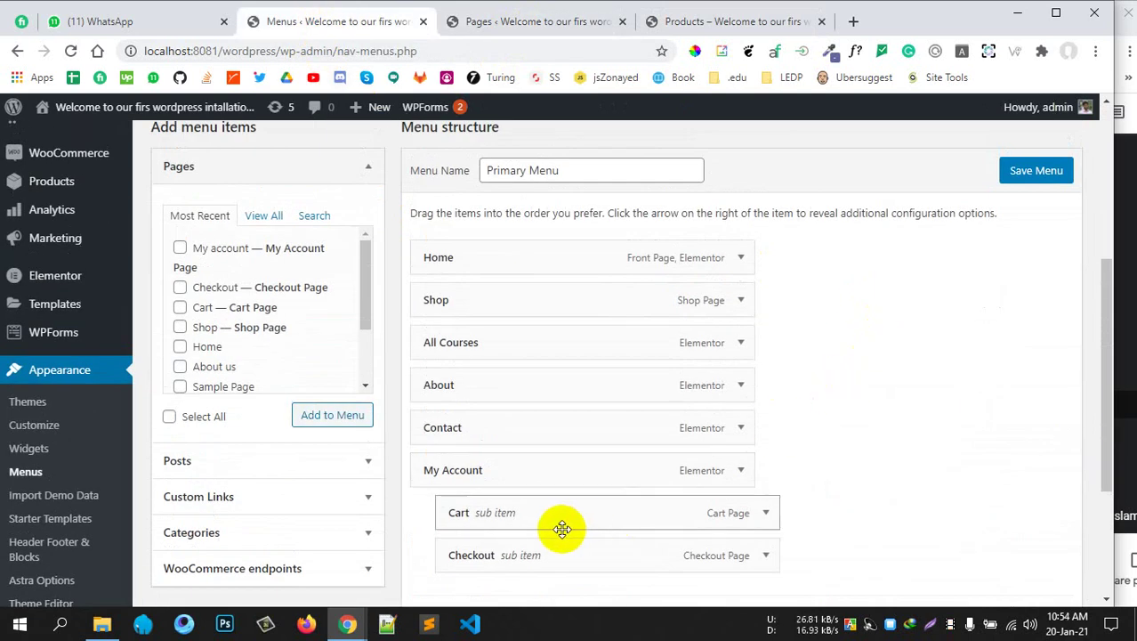
{"action": "left_click_drag", "start_coordinate": [559, 526], "coordinate": [554, 436]}
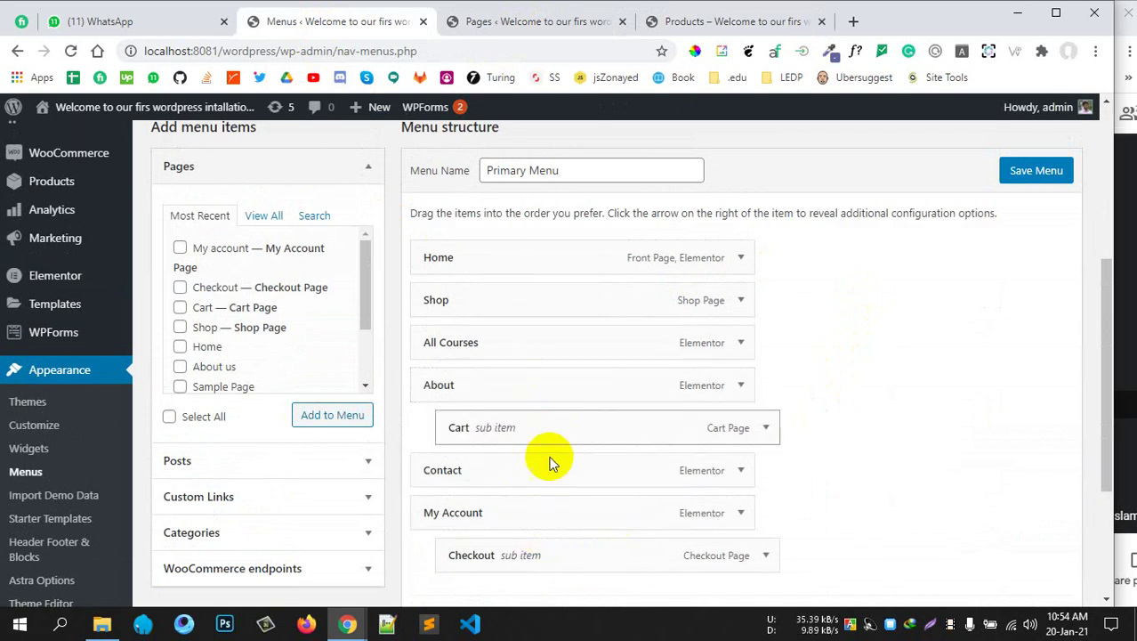
{"action": "left_click_drag", "start_coordinate": [515, 548], "coordinate": [531, 480]}
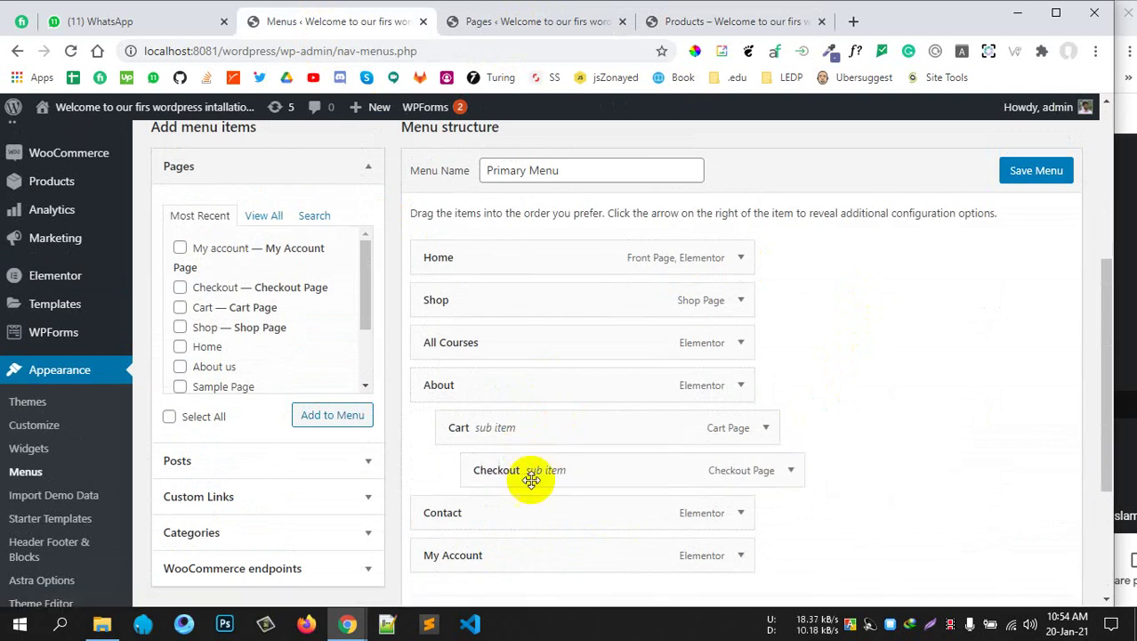
{"action": "left_click", "coordinate": [1015, 174]}
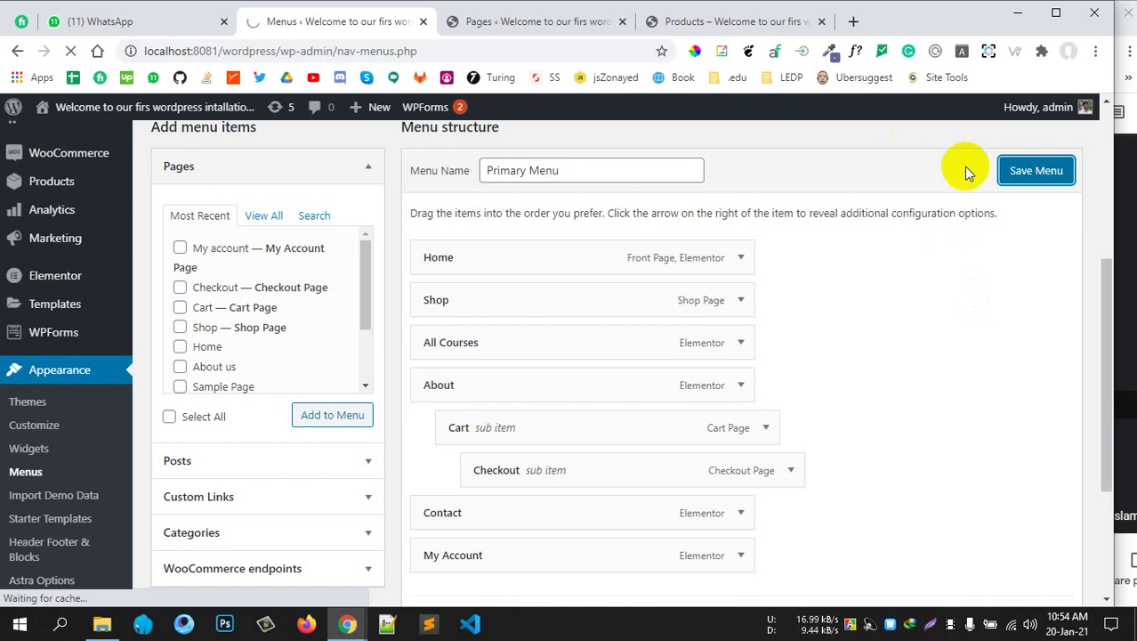
{"action": "scroll", "coordinate": [802, 235], "scroll_direction": "down", "scroll_amount": 3}
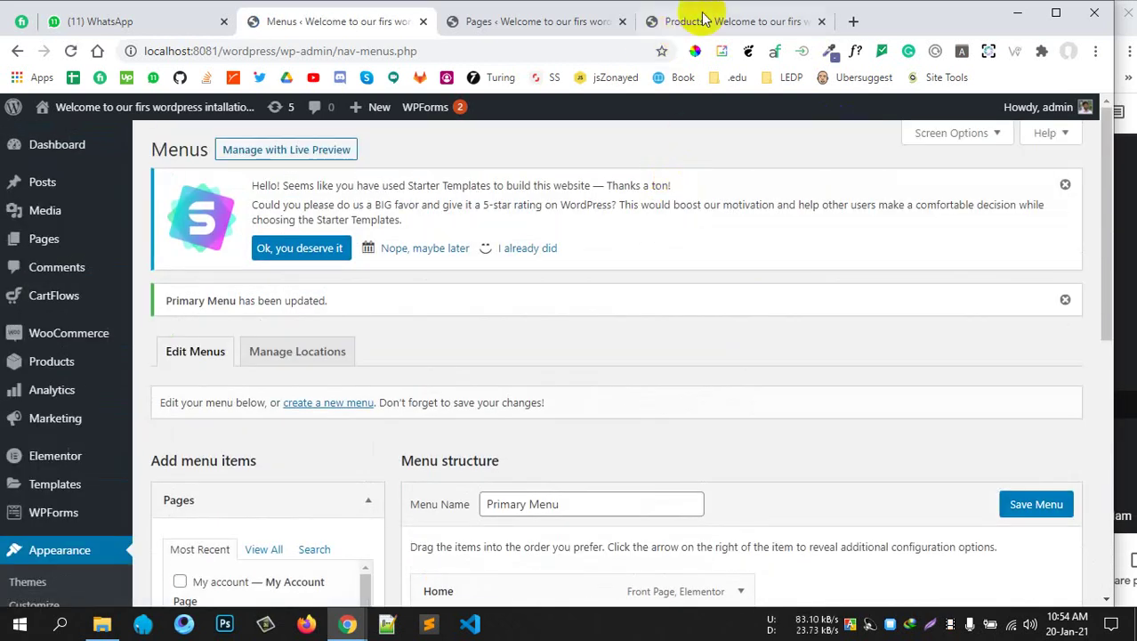
Reload the front-end Shop page and check the About item's dropdown
{"action": "left_click", "coordinate": [685, 22]}
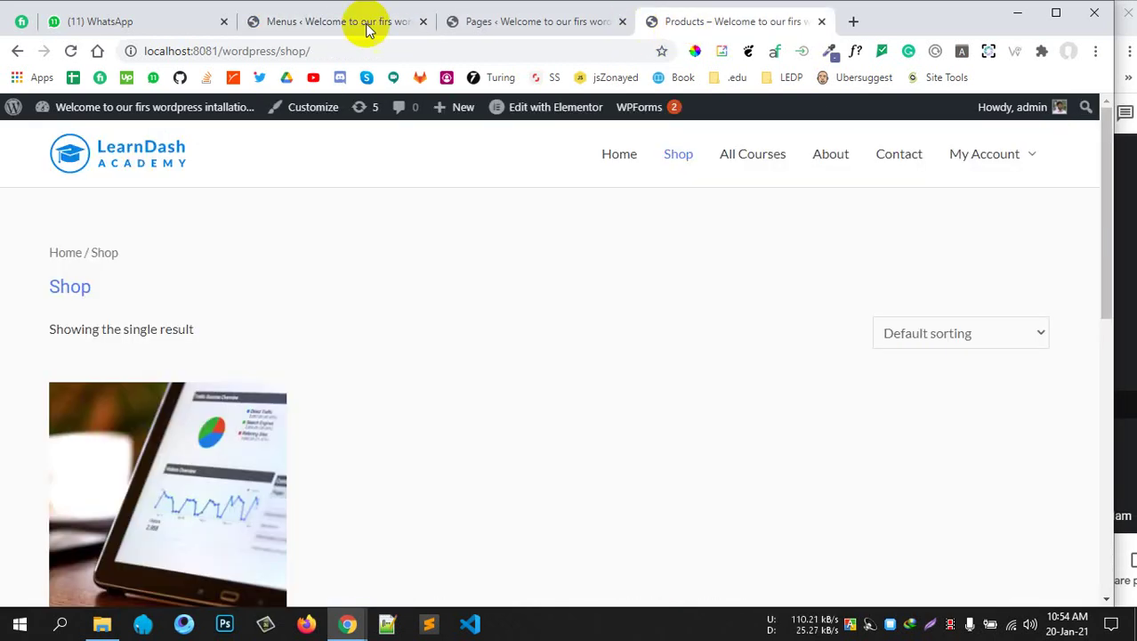
{"action": "left_click", "coordinate": [70, 50]}
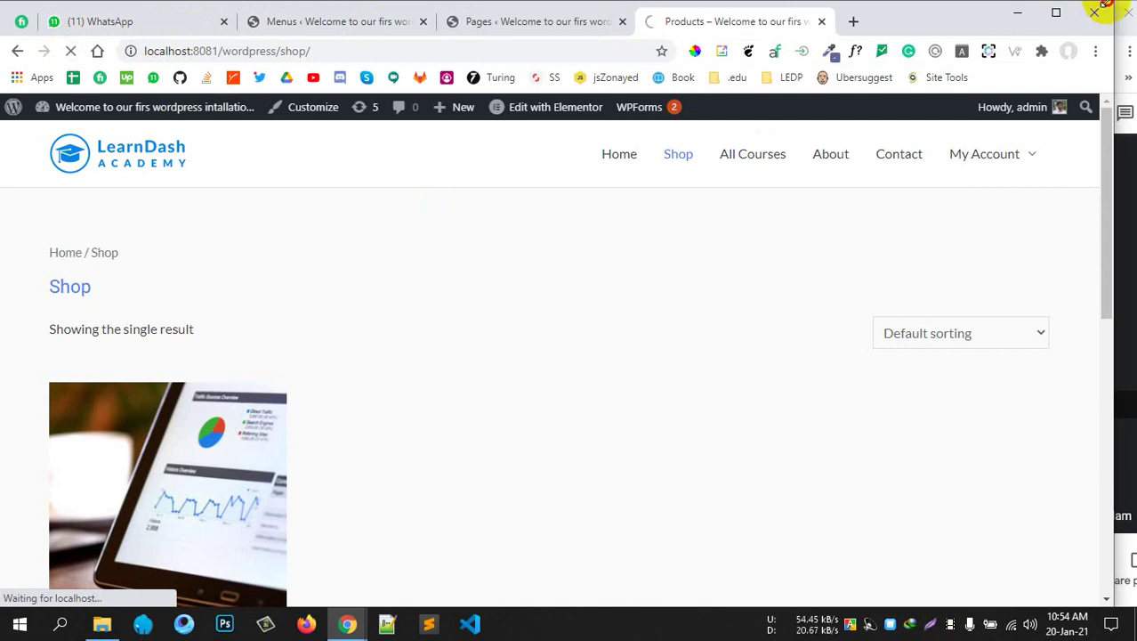
{"action": "left_click_drag", "start_coordinate": [1106, 3], "coordinate": [1121, 3]}
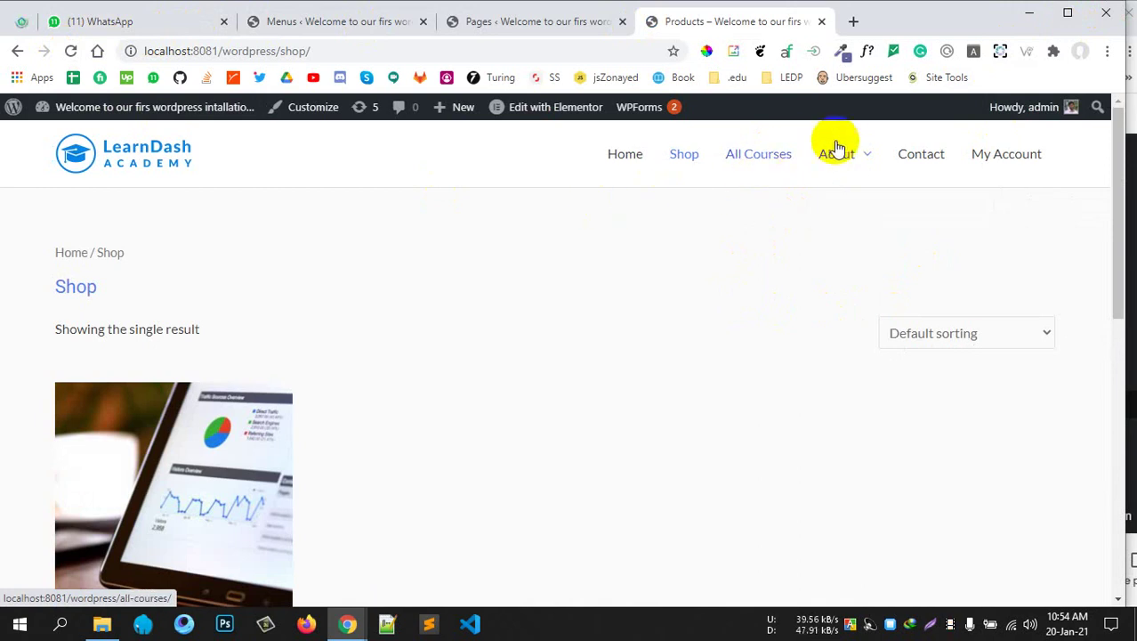
{"action": "mouse_move", "coordinate": [844, 147]}
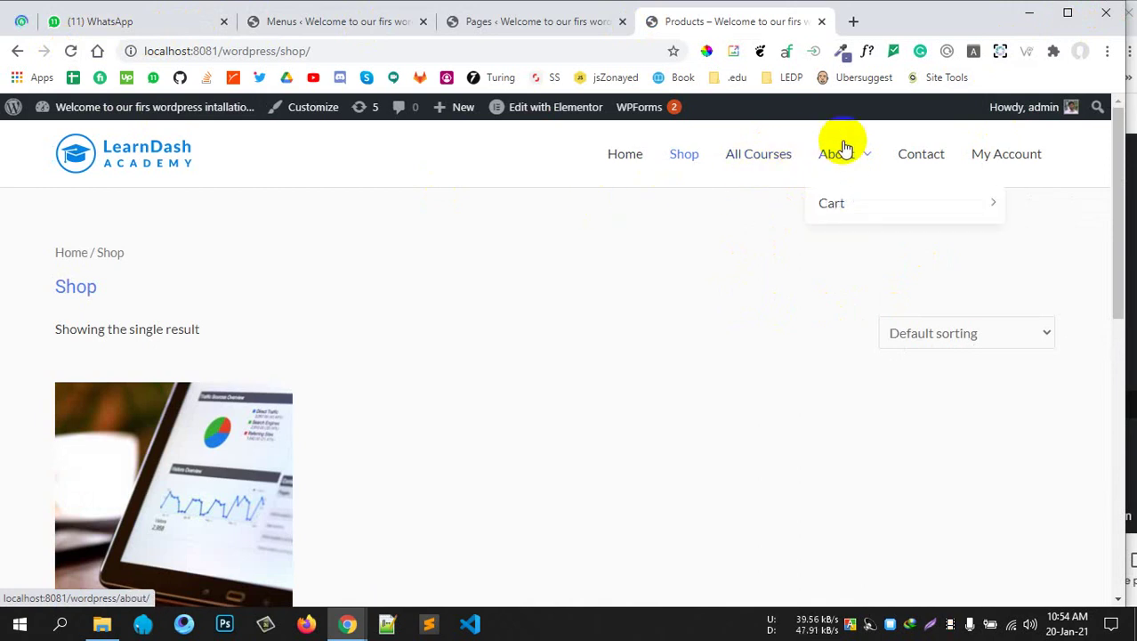
In the menu editor, try Checkout at the same level as Cart under About, and nest it back beneath Cart
{"action": "left_click", "coordinate": [369, 21]}
{"action": "scroll", "coordinate": [516, 386], "scroll_direction": "down", "scroll_amount": 5}
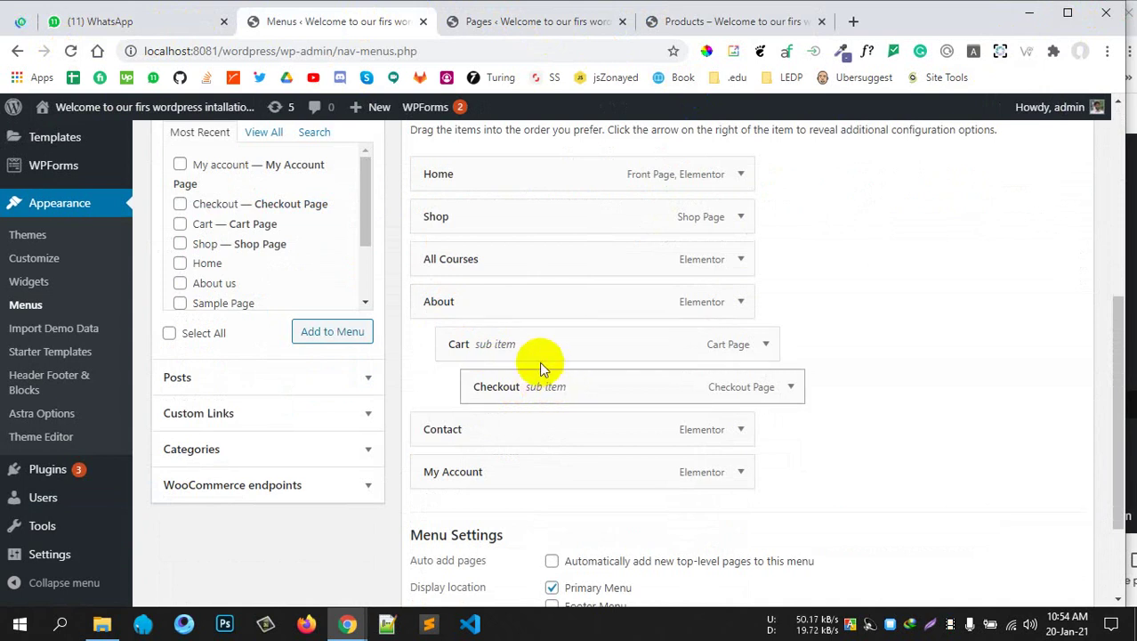
{"action": "scroll", "coordinate": [525, 363], "scroll_direction": "up", "scroll_amount": 2}
{"action": "scroll", "coordinate": [525, 360], "scroll_direction": "down", "scroll_amount": 2}
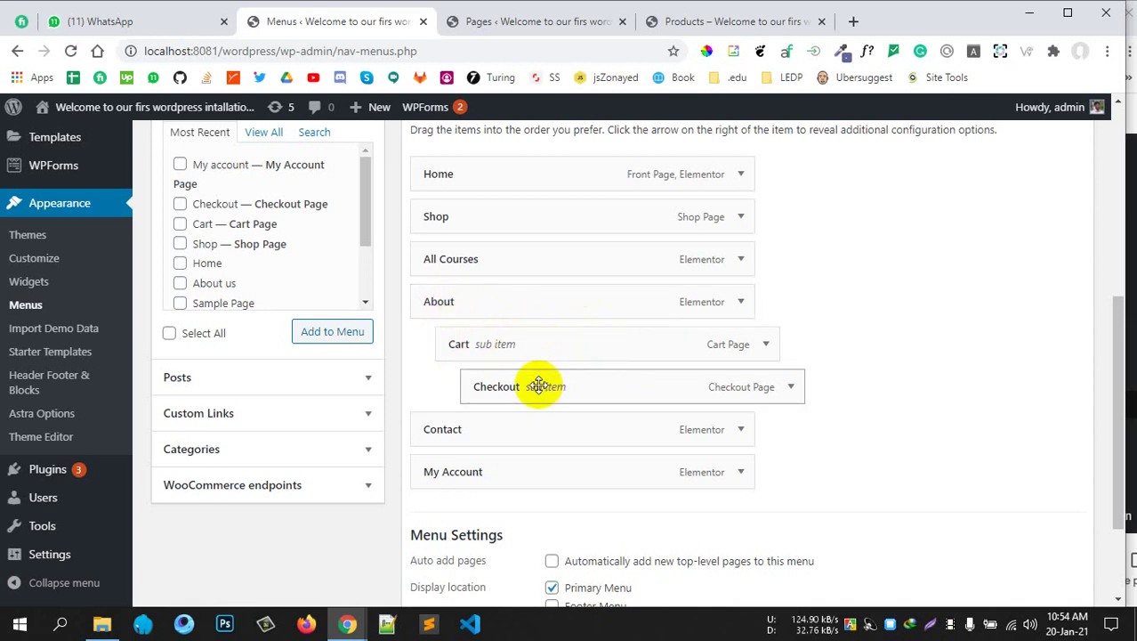
{"action": "left_click_drag", "start_coordinate": [545, 386], "coordinate": [530, 388]}
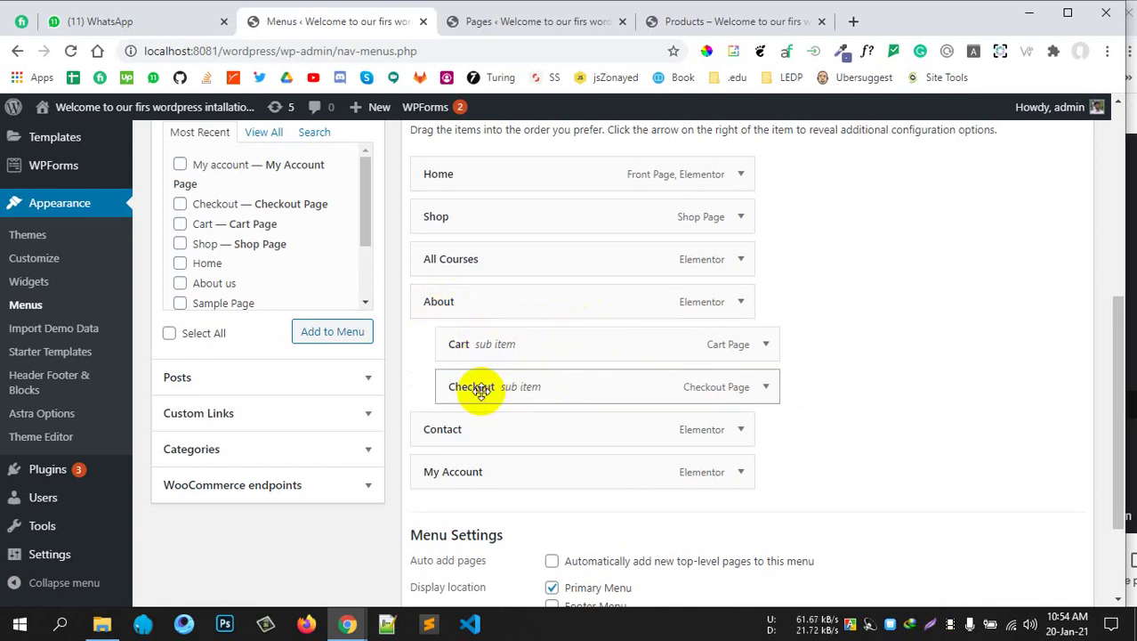
{"action": "left_click_drag", "start_coordinate": [481, 391], "coordinate": [580, 407]}
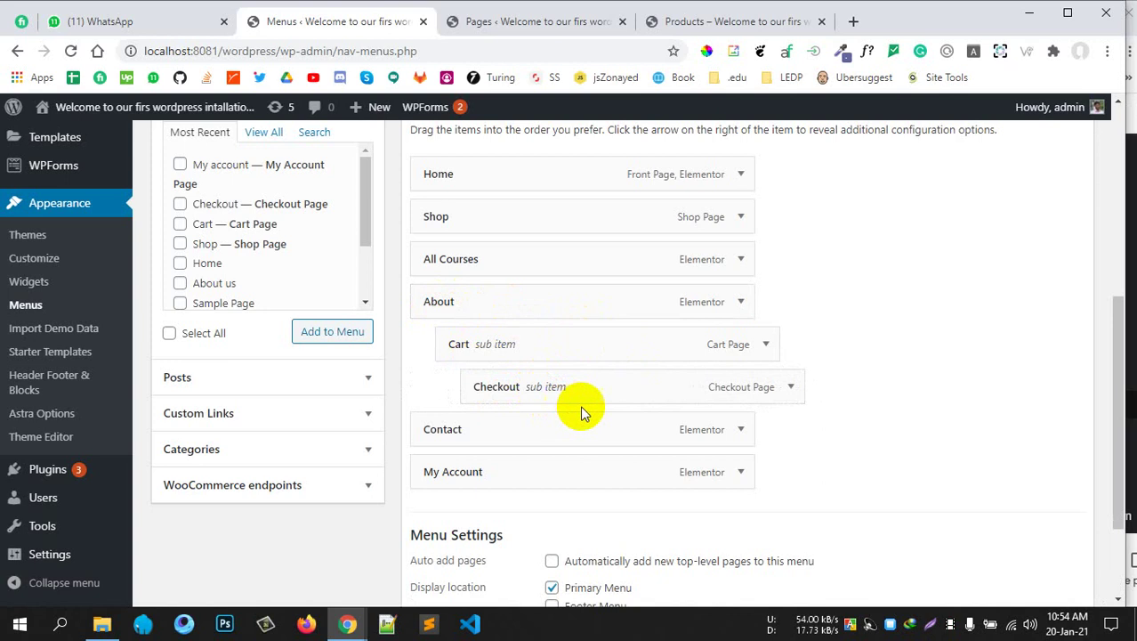
Refresh the Shop page on the front end and examine the nested submenu of Cart under About
{"action": "left_click", "coordinate": [744, 21]}
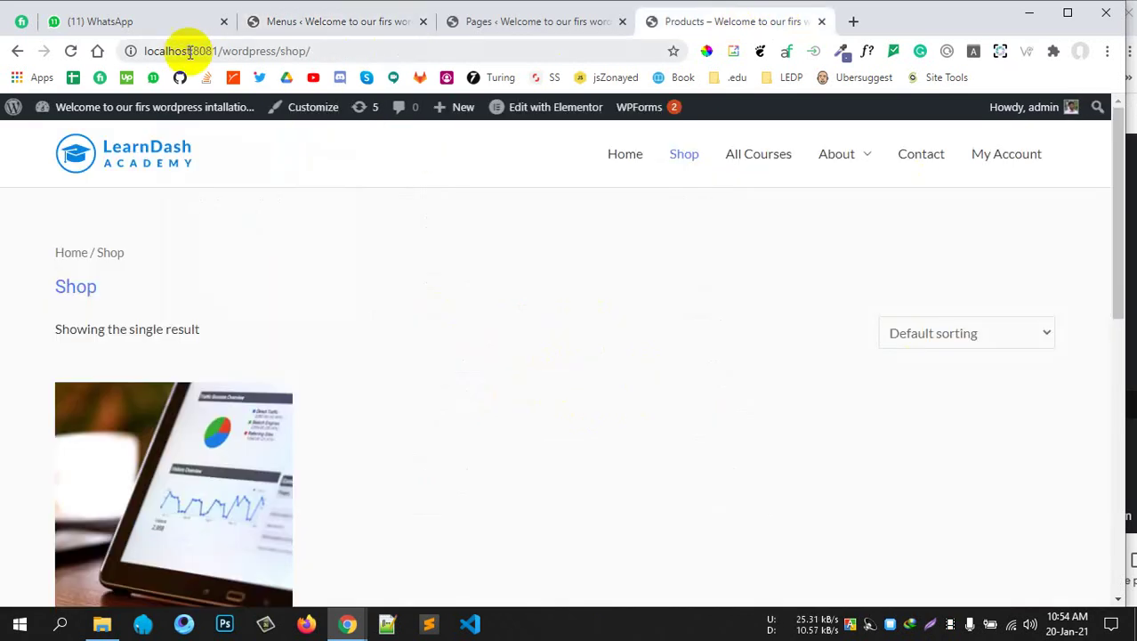
{"action": "left_click", "coordinate": [67, 51]}
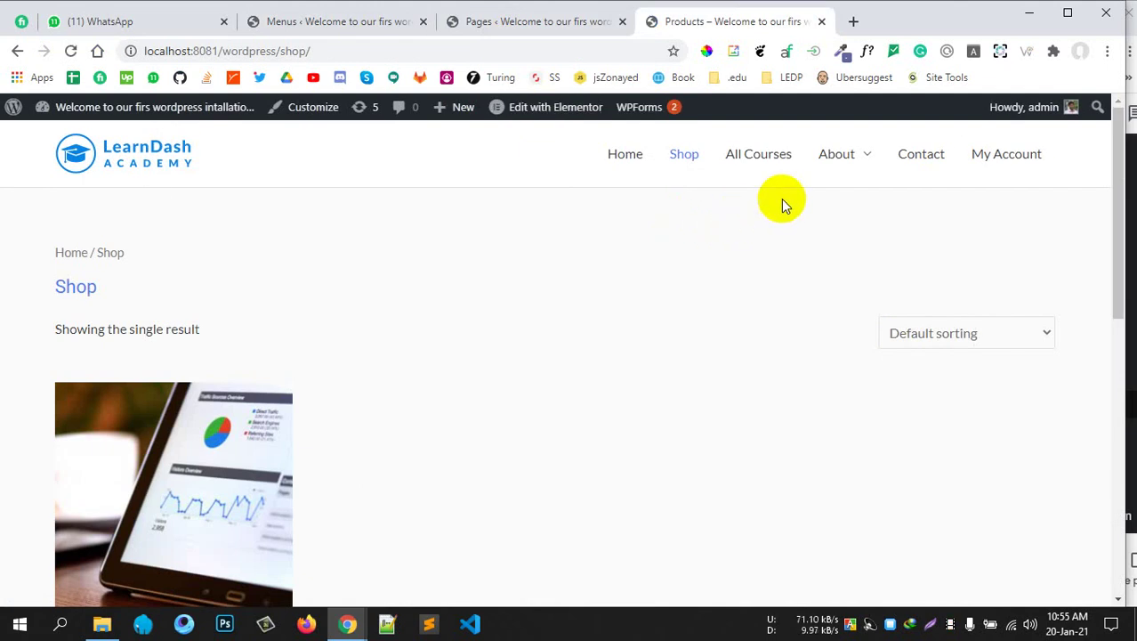
{"action": "mouse_move", "coordinate": [837, 158]}
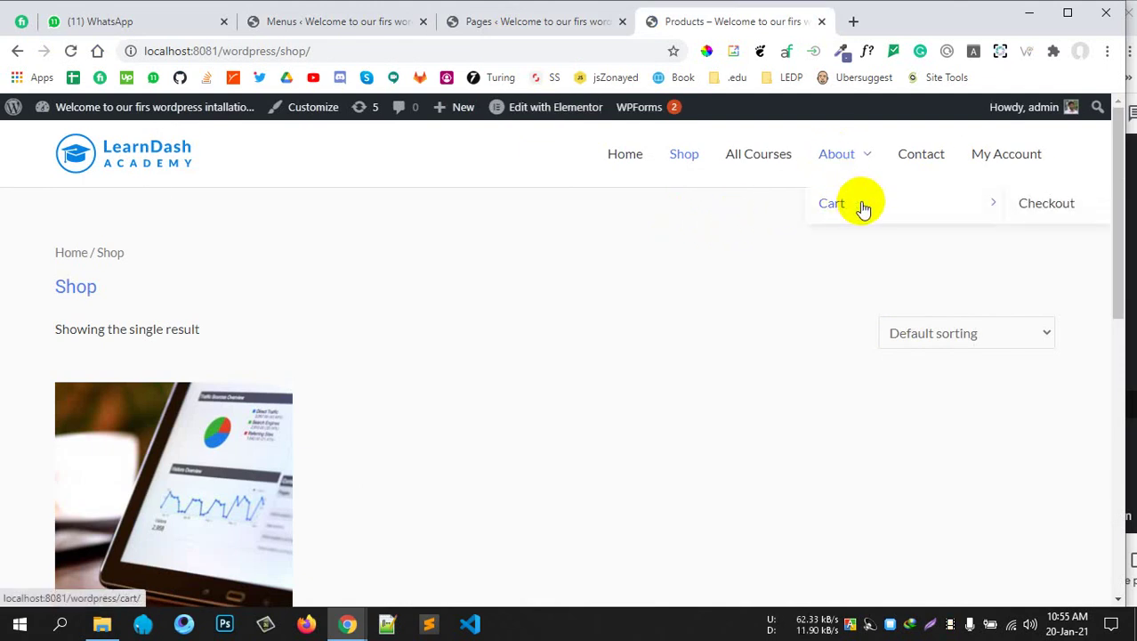
{"action": "mouse_move", "coordinate": [871, 206]}
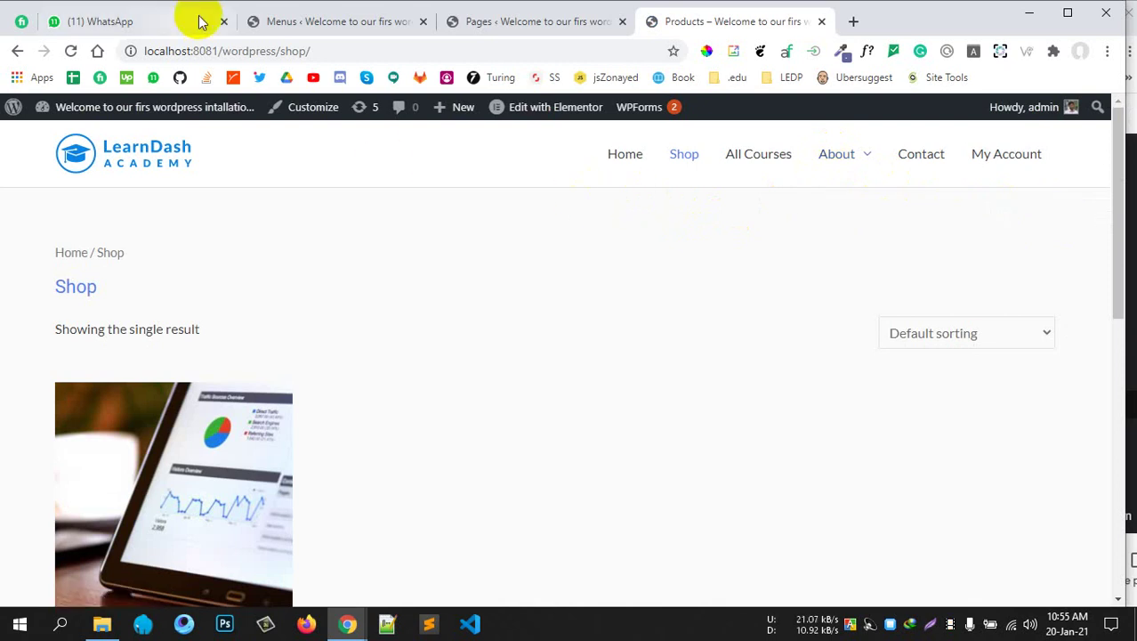
Make Checkout a direct sub item of About, at the same level as Cart, and save the Primary Menu
{"action": "left_click", "coordinate": [312, 22]}
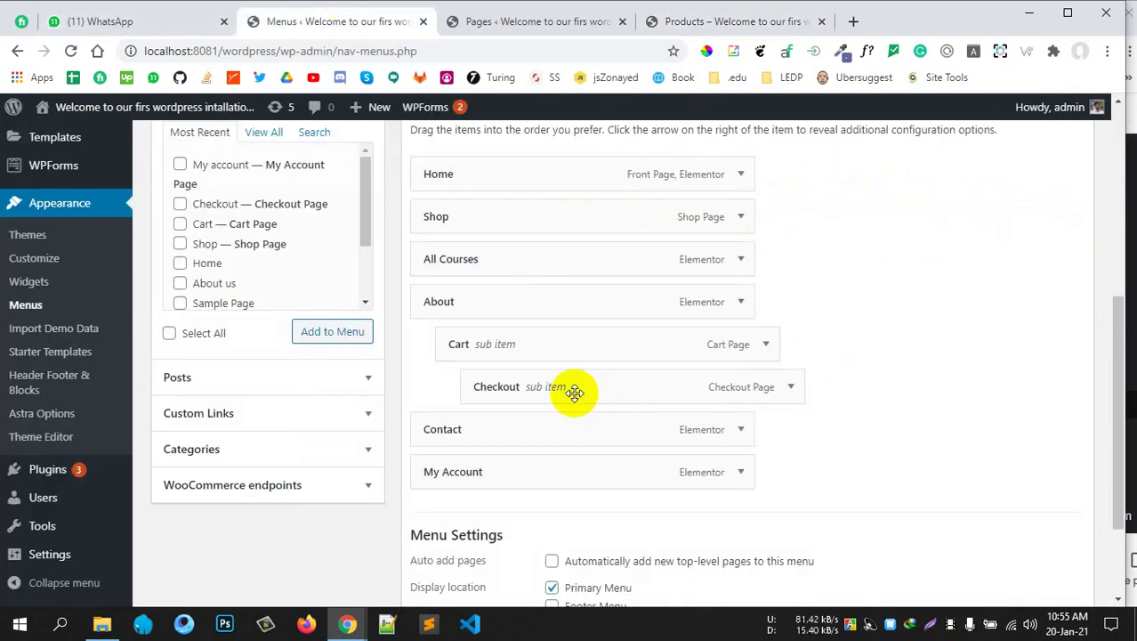
{"action": "left_click_drag", "start_coordinate": [577, 390], "coordinate": [551, 401]}
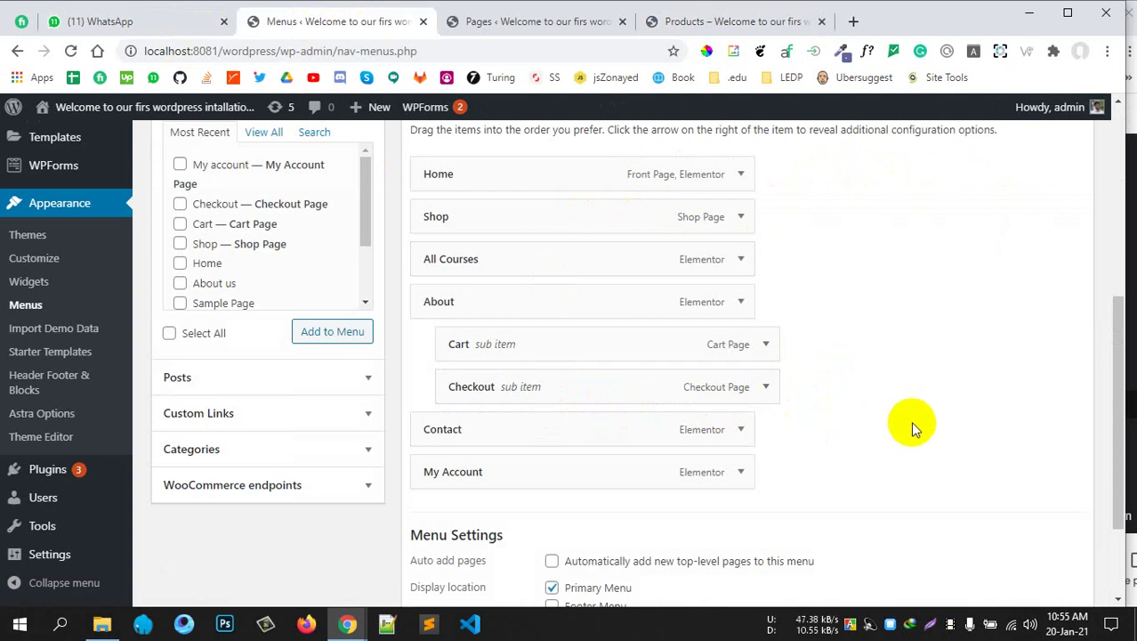
{"action": "scroll", "coordinate": [915, 419], "scroll_direction": "up", "scroll_amount": 4}
{"action": "left_click", "coordinate": [1019, 420]}
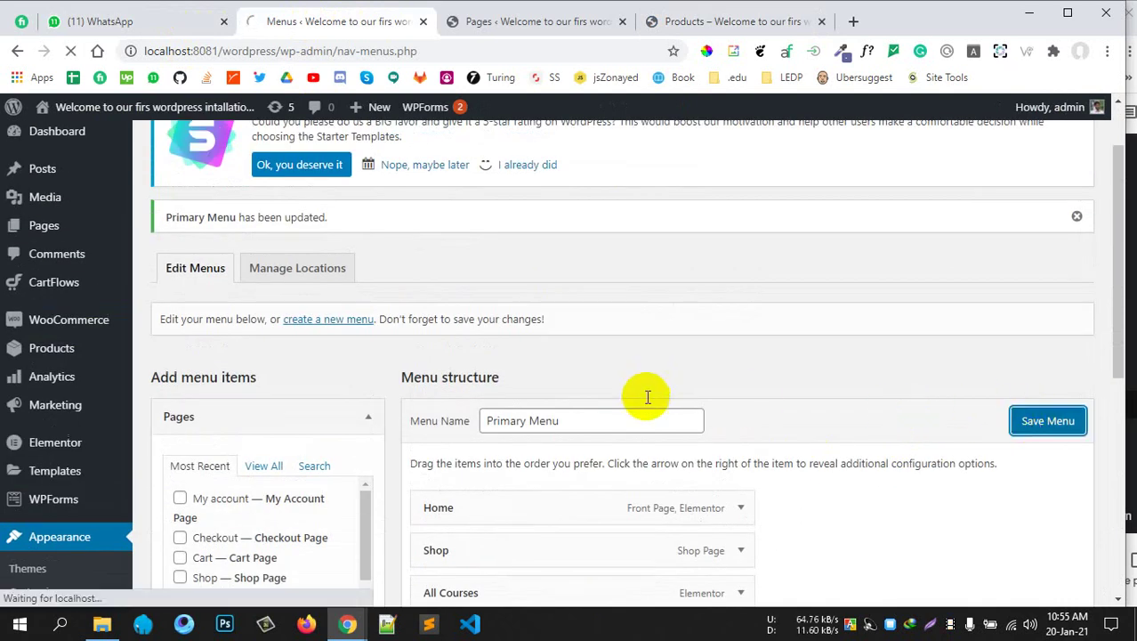
{"action": "scroll", "coordinate": [636, 409], "scroll_direction": "down", "scroll_amount": 5}
{"action": "scroll", "coordinate": [605, 392], "scroll_direction": "up", "scroll_amount": 3}
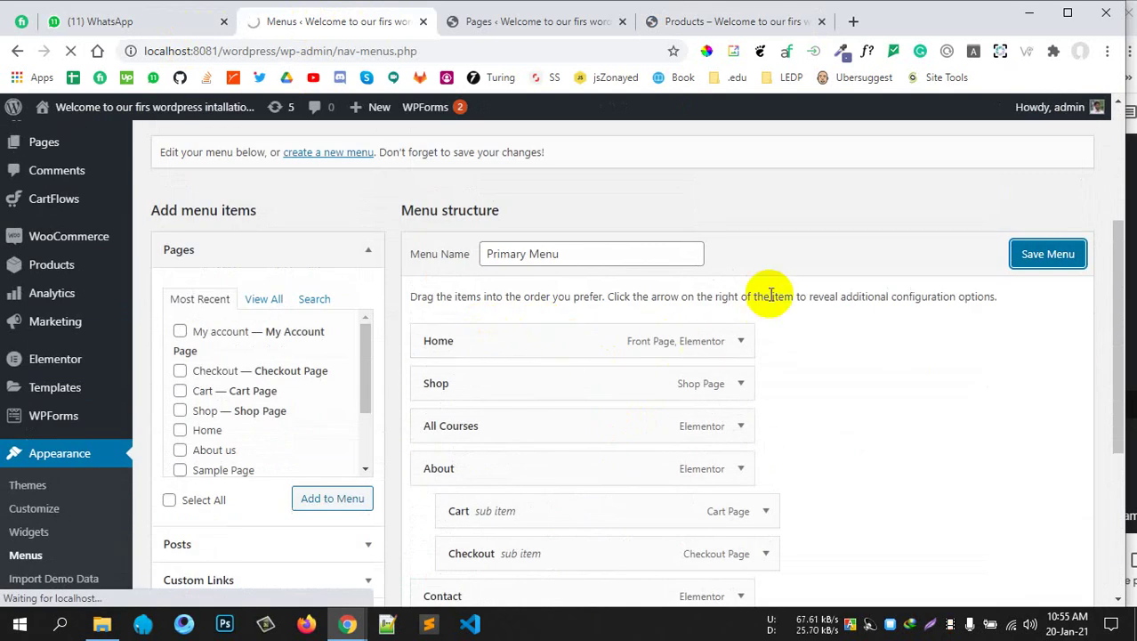
{"action": "scroll", "coordinate": [743, 307], "scroll_direction": "up", "scroll_amount": 2}
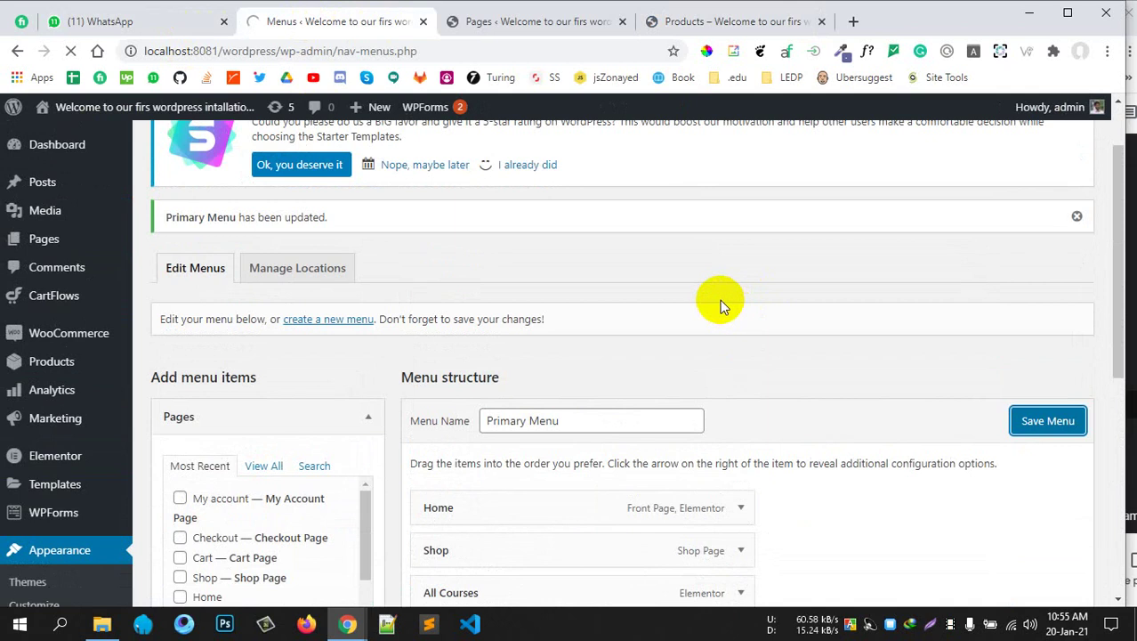
{"action": "scroll", "coordinate": [714, 296], "scroll_direction": "down", "scroll_amount": 6}
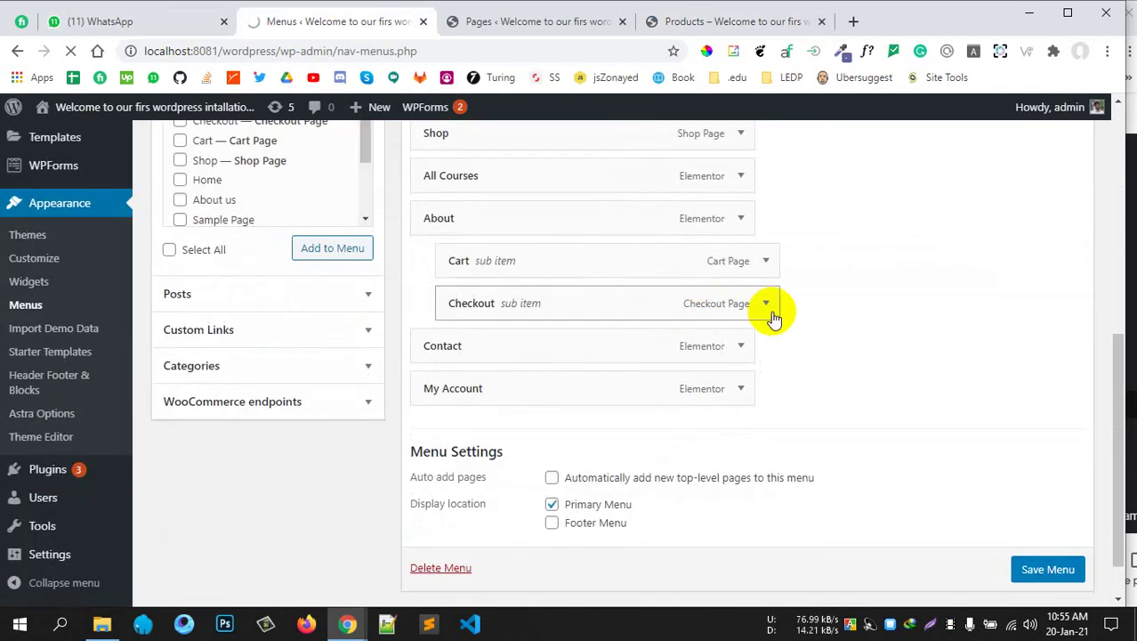
Remove the All Courses item from the Primary Menu and save the menu
{"action": "scroll", "coordinate": [793, 313], "scroll_direction": "up", "scroll_amount": 1}
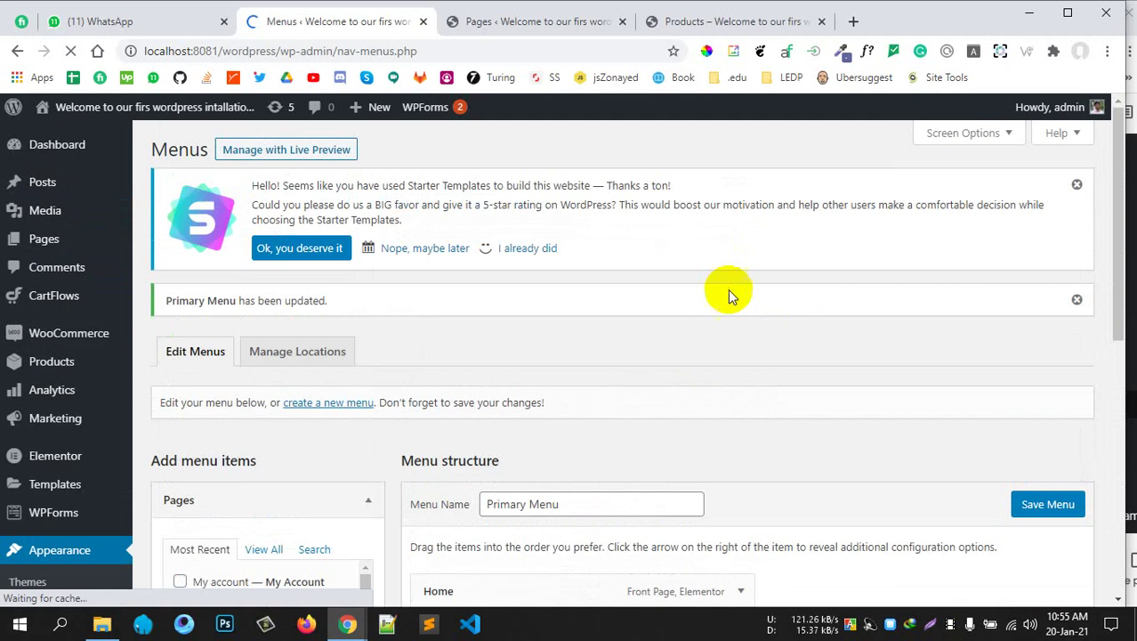
{"action": "scroll", "coordinate": [725, 294], "scroll_direction": "down", "scroll_amount": 4}
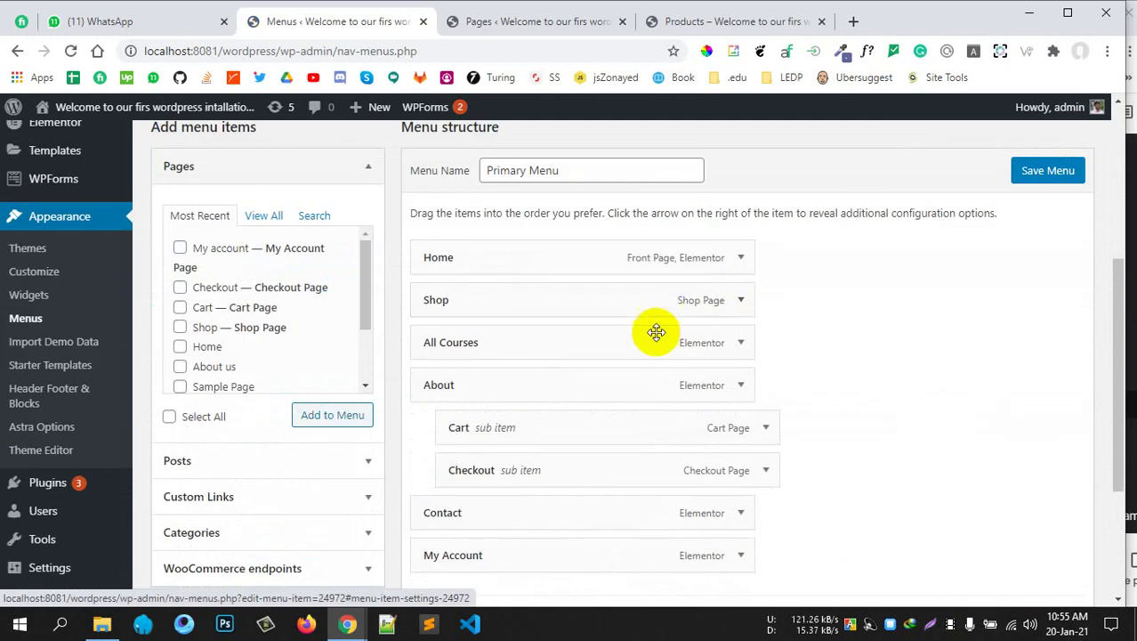
{"action": "left_click", "coordinate": [742, 344]}
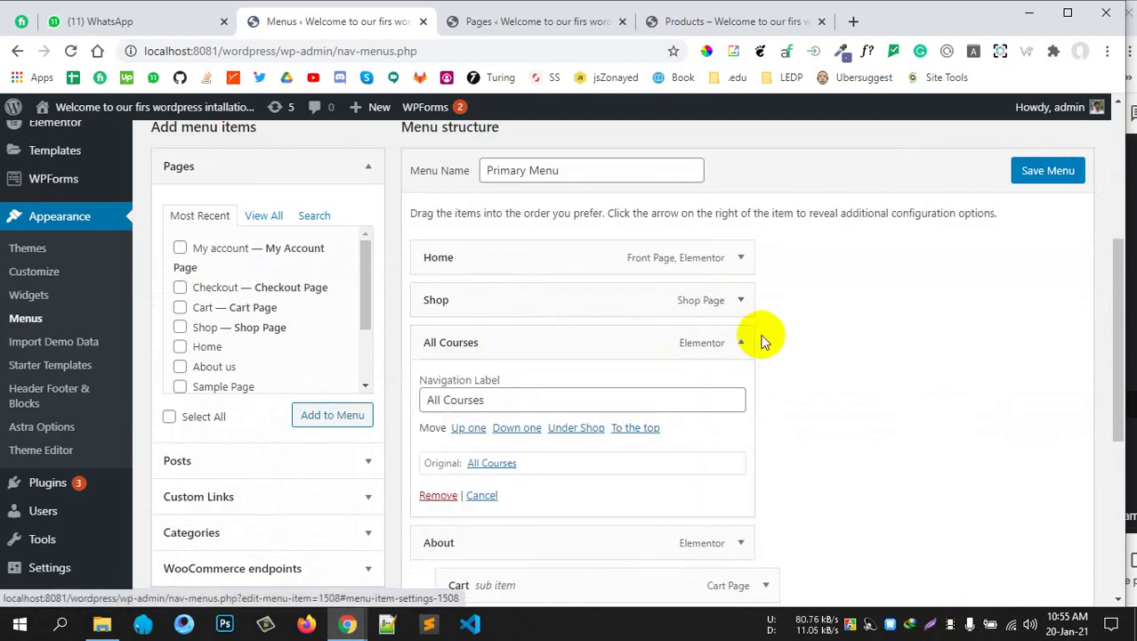
{"action": "scroll", "coordinate": [756, 338], "scroll_direction": "down", "scroll_amount": 1}
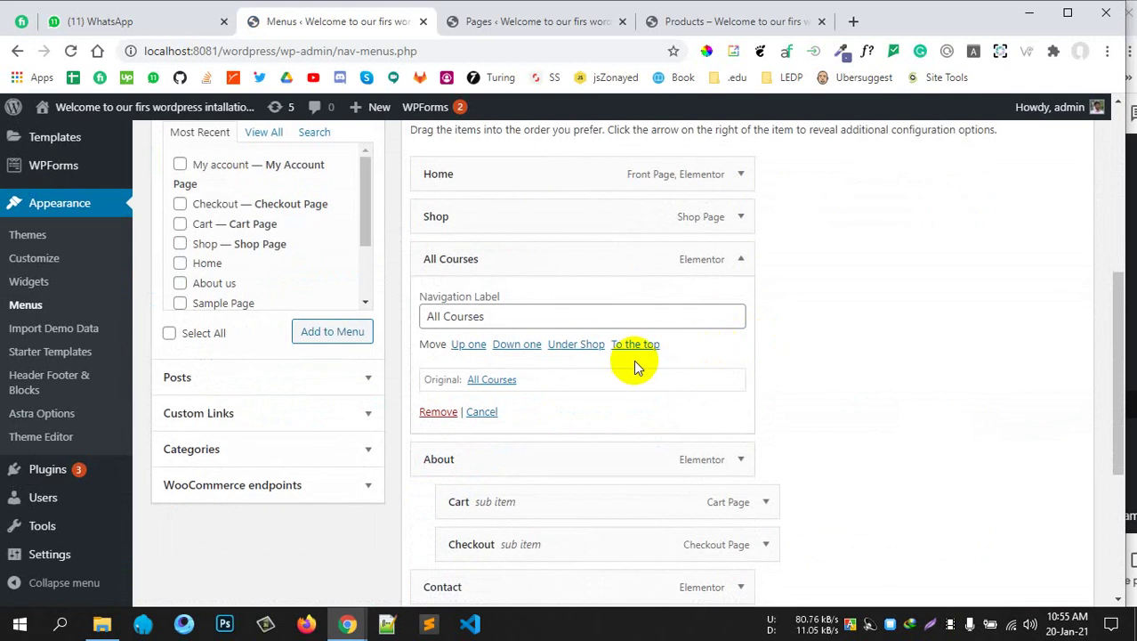
{"action": "left_click", "coordinate": [436, 412]}
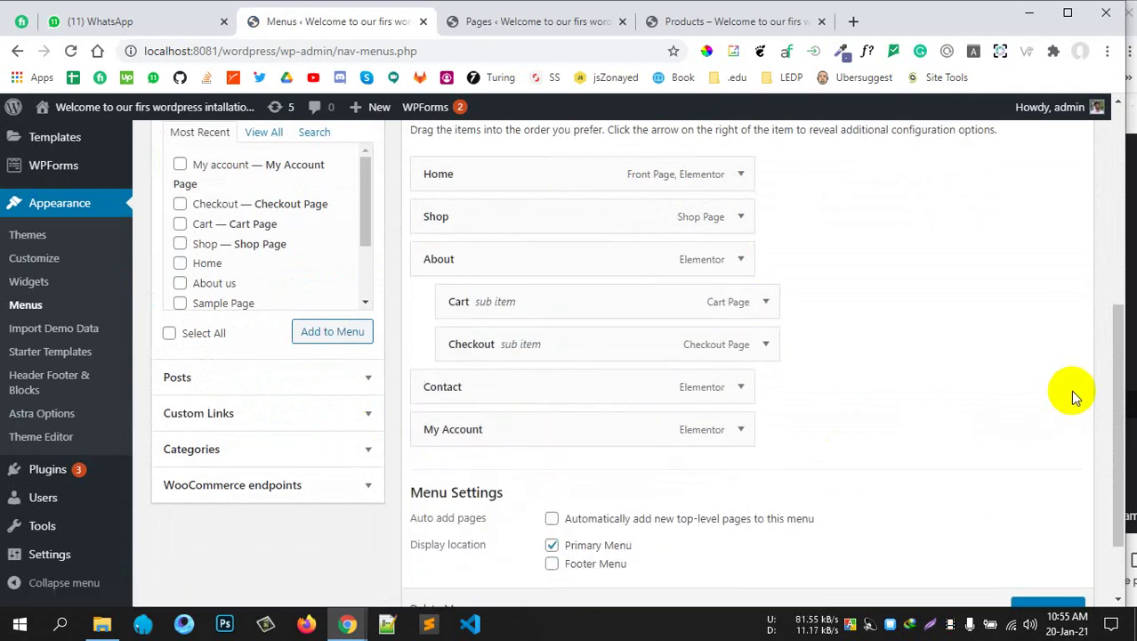
{"action": "scroll", "coordinate": [1070, 390], "scroll_direction": "up", "scroll_amount": 4}
{"action": "left_click", "coordinate": [1052, 423]}
{"action": "scroll", "coordinate": [938, 347], "scroll_direction": "down", "scroll_amount": 4}
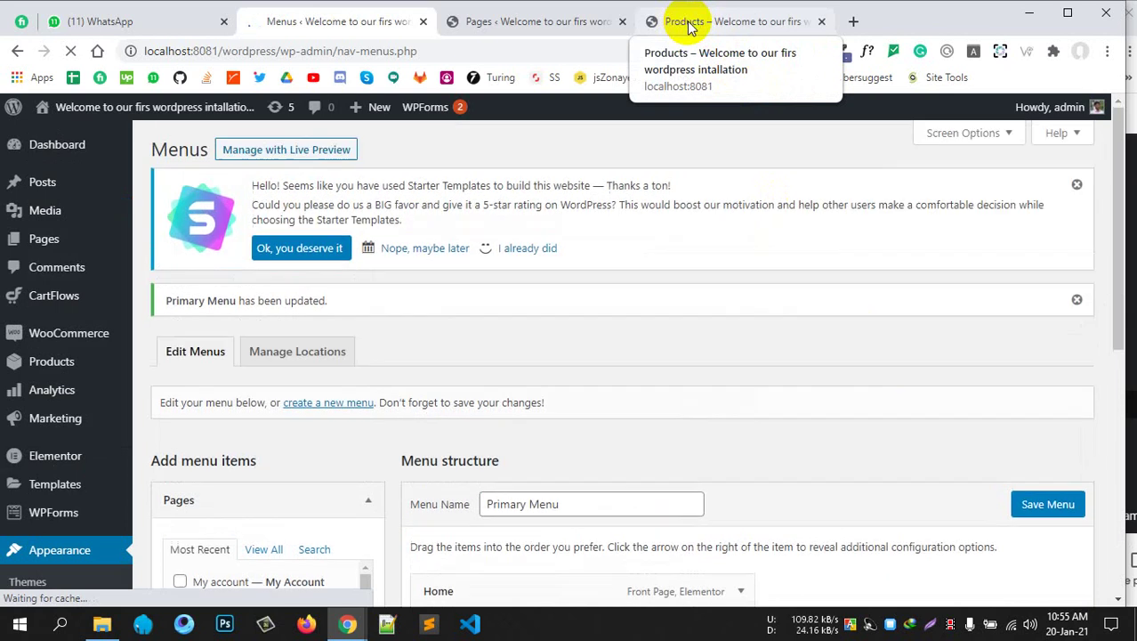
Reload the front-end Shop page and check its navigation and the rest of the page down to the footer
{"action": "left_click", "coordinate": [688, 23]}
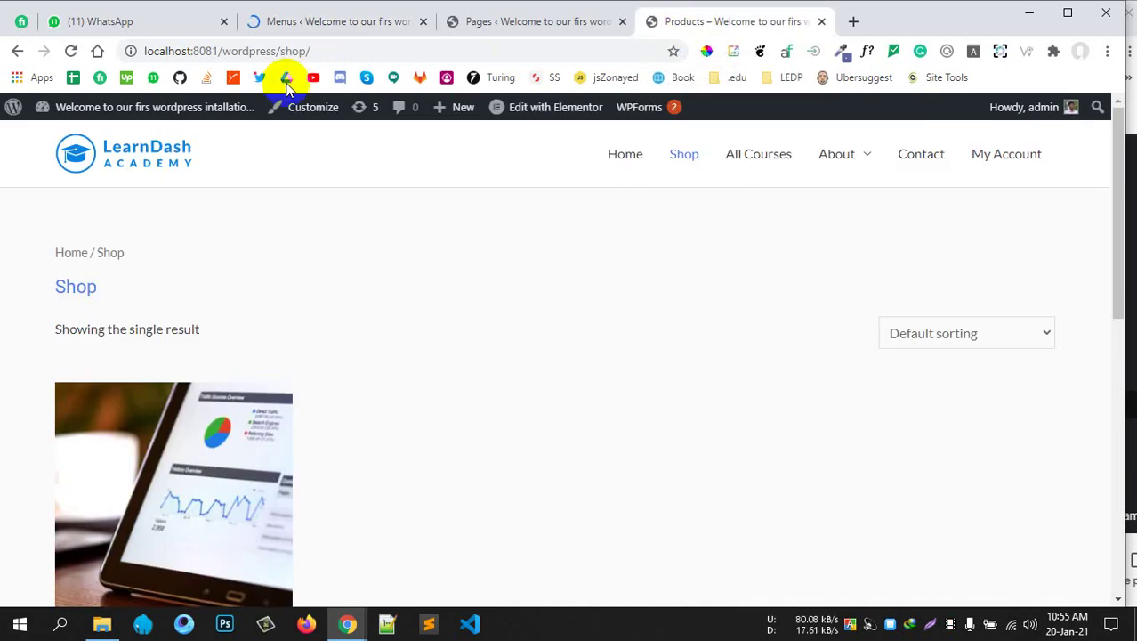
{"action": "left_click", "coordinate": [68, 51]}
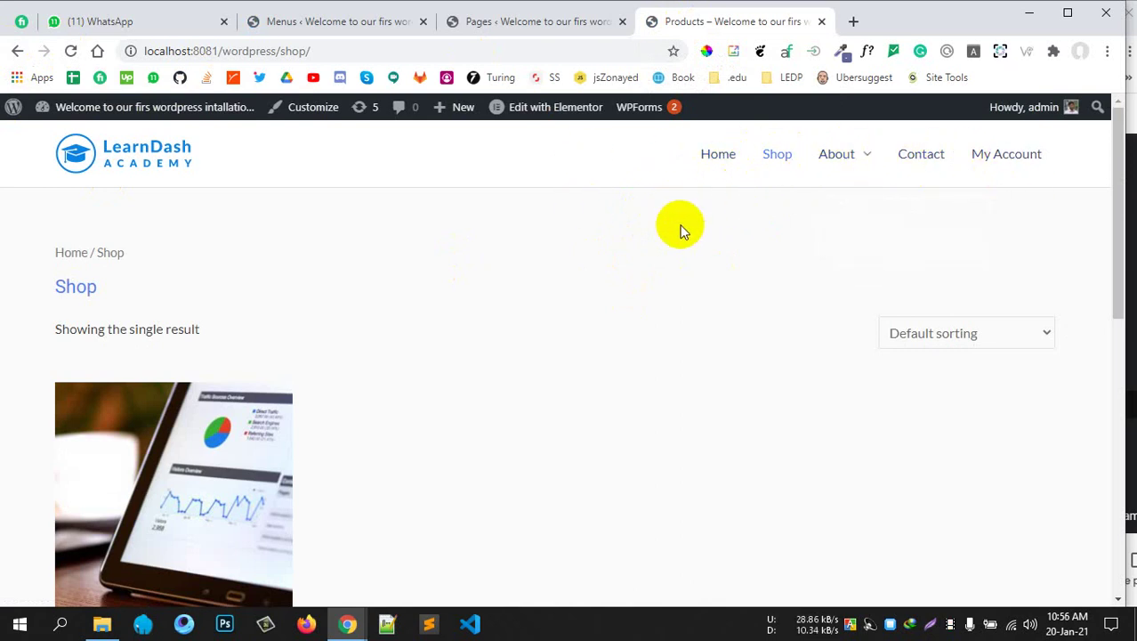
{"action": "scroll", "coordinate": [561, 338], "scroll_direction": "down", "scroll_amount": 5}
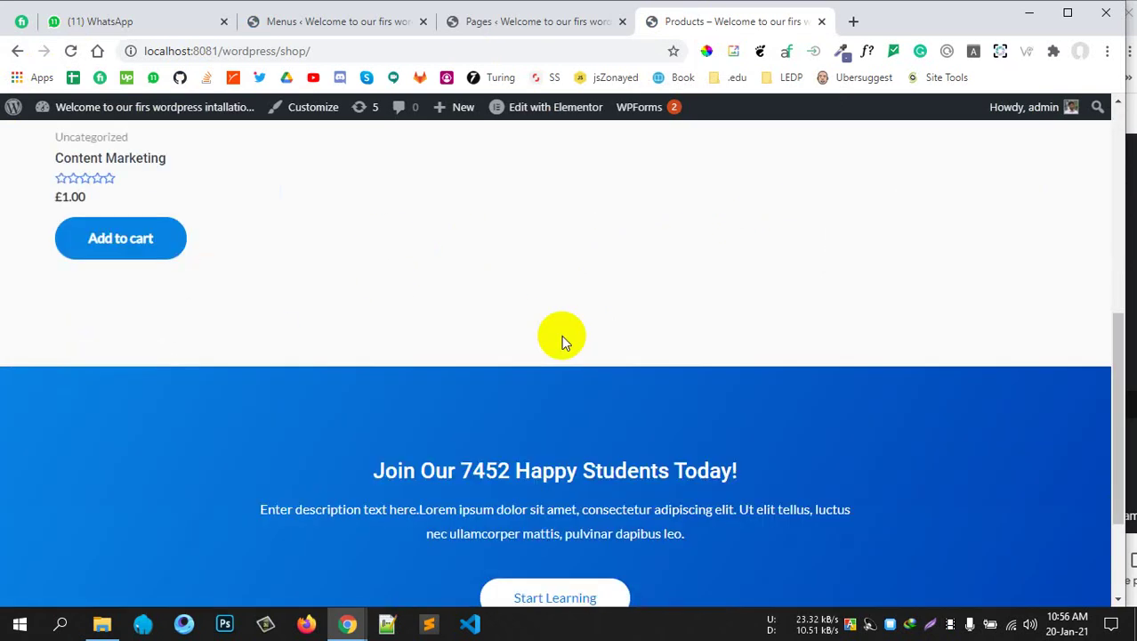
{"action": "scroll", "coordinate": [562, 339], "scroll_direction": "down", "scroll_amount": 3}
{"action": "scroll", "coordinate": [548, 307], "scroll_direction": "up", "scroll_amount": 10}
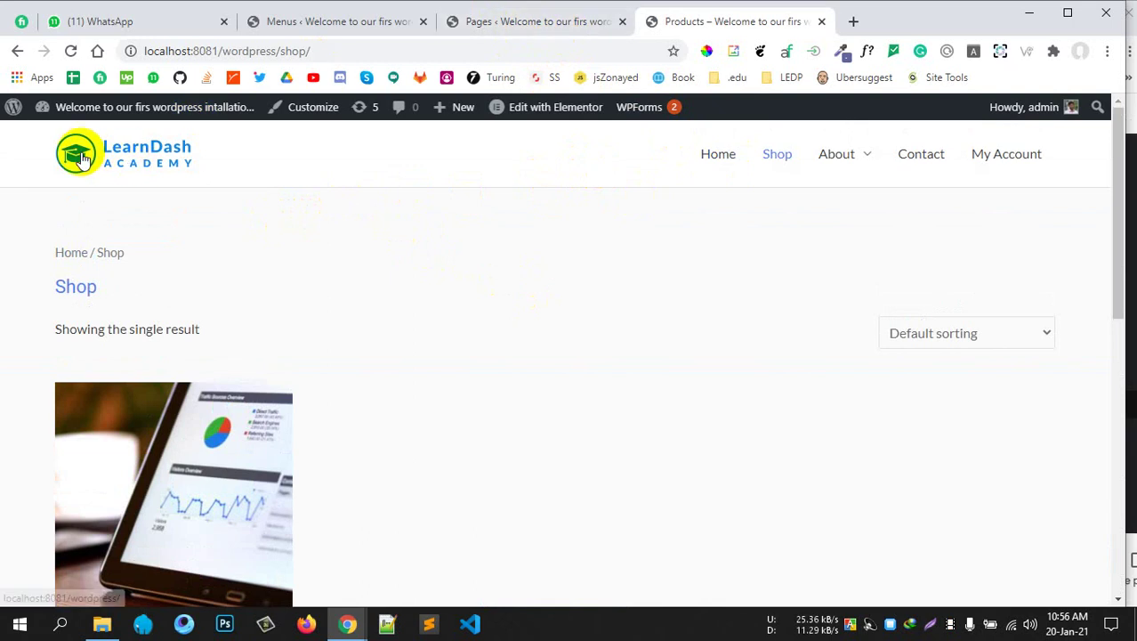
Look through the list of all pages in the WordPress admin
{"action": "left_click", "coordinate": [500, 22]}
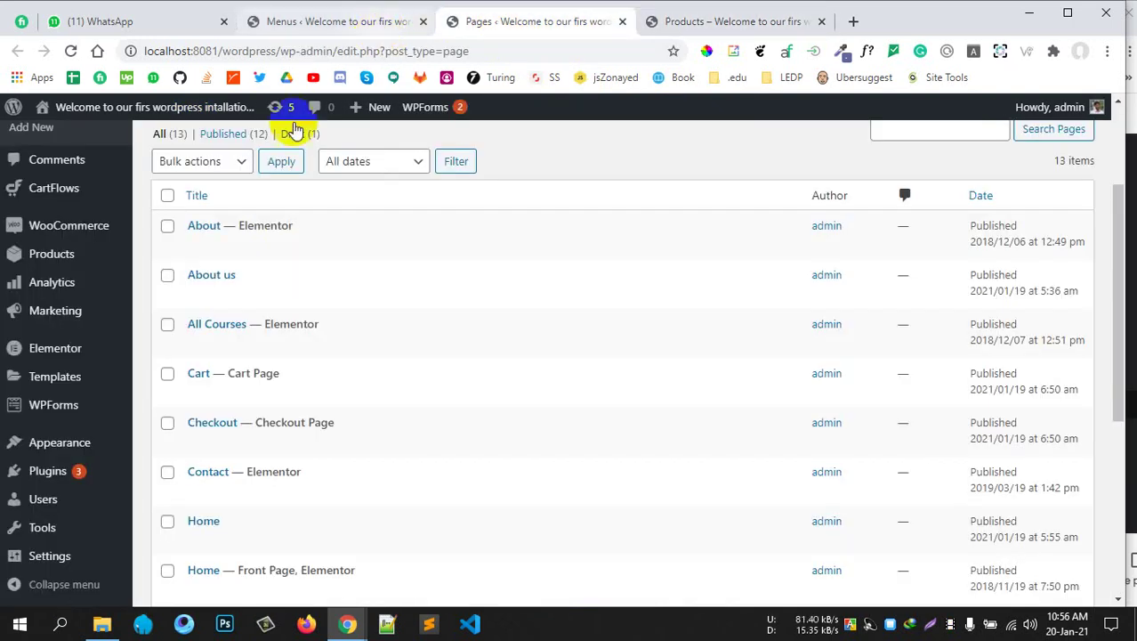
{"action": "scroll", "coordinate": [157, 348], "scroll_direction": "down", "scroll_amount": 3}
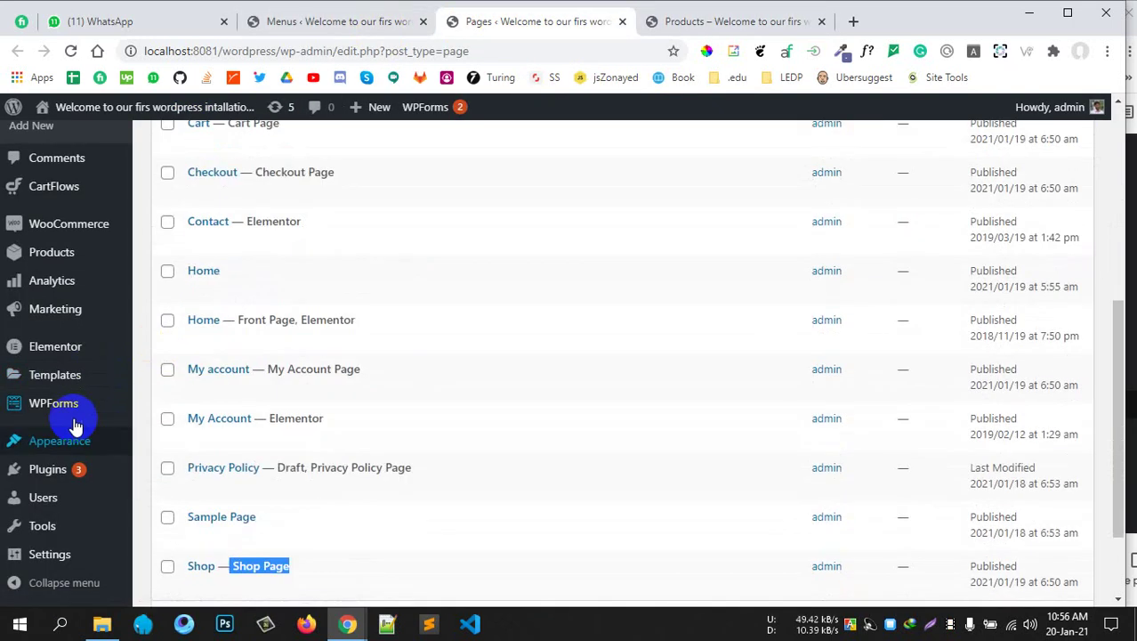
{"action": "scroll", "coordinate": [178, 321], "scroll_direction": "up", "scroll_amount": 5}
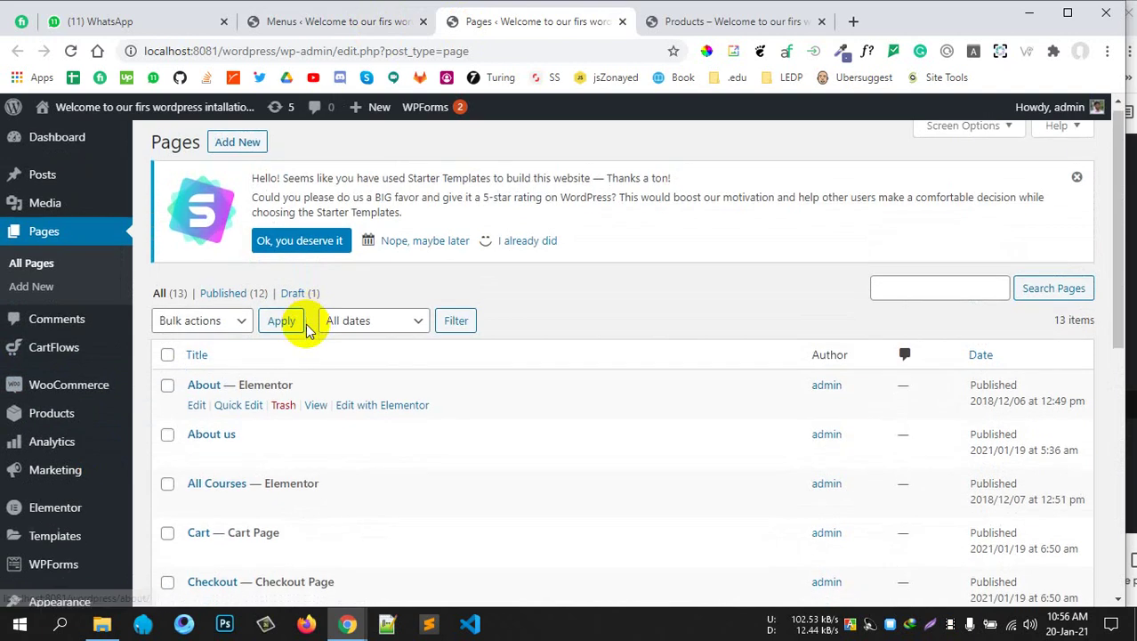
{"action": "scroll", "coordinate": [285, 335], "scroll_direction": "down", "scroll_amount": 4}
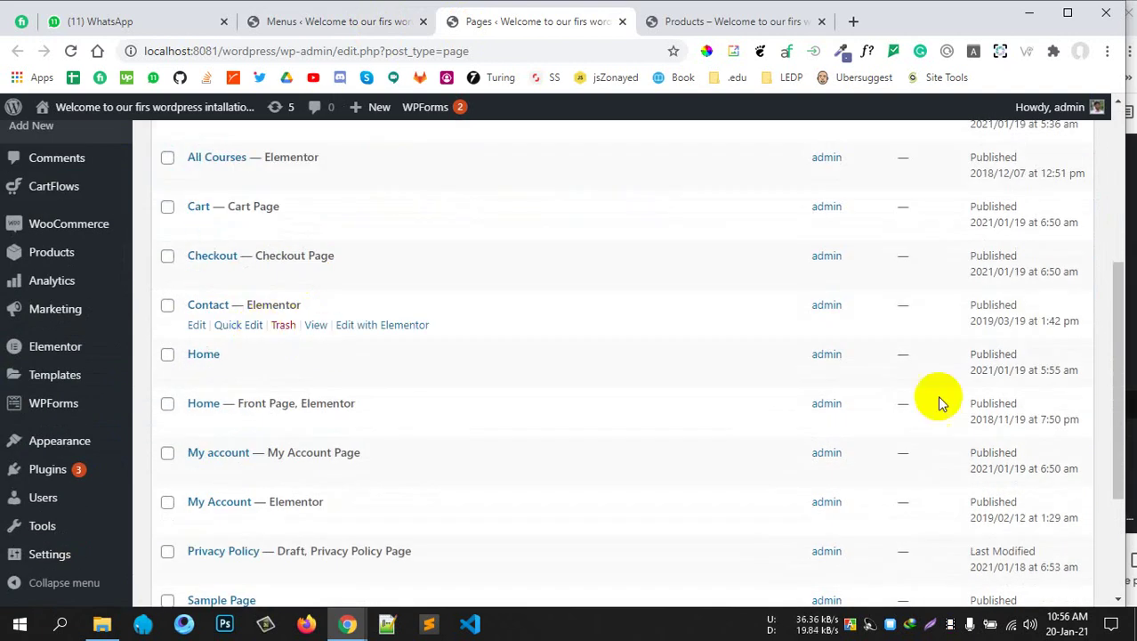
{"action": "left_click", "coordinate": [1135, 215]}
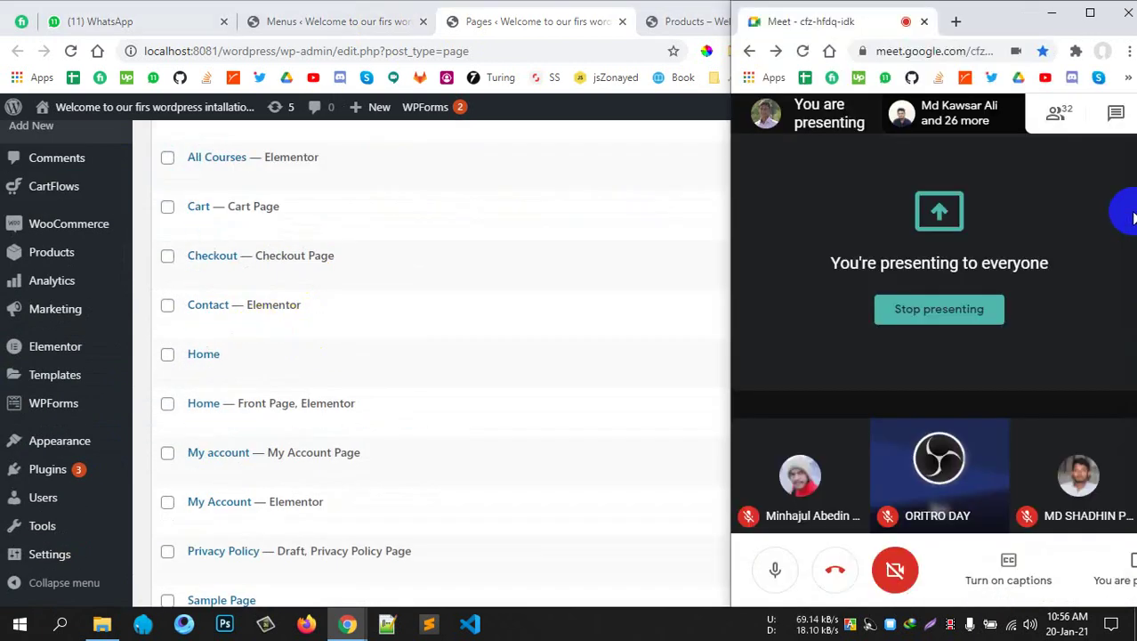
{"action": "left_click", "coordinate": [601, 260]}
Open the theme's Customize screen in a new browser tab and switch to it
{"action": "mouse_move", "coordinate": [54, 442]}
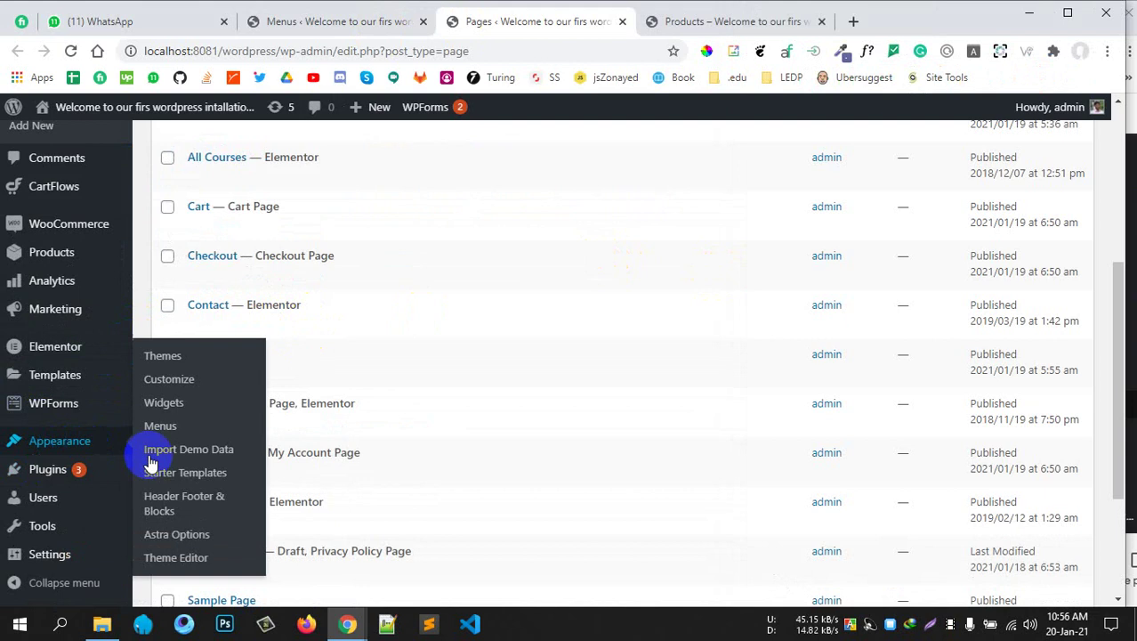
{"action": "right_click", "coordinate": [168, 382]}
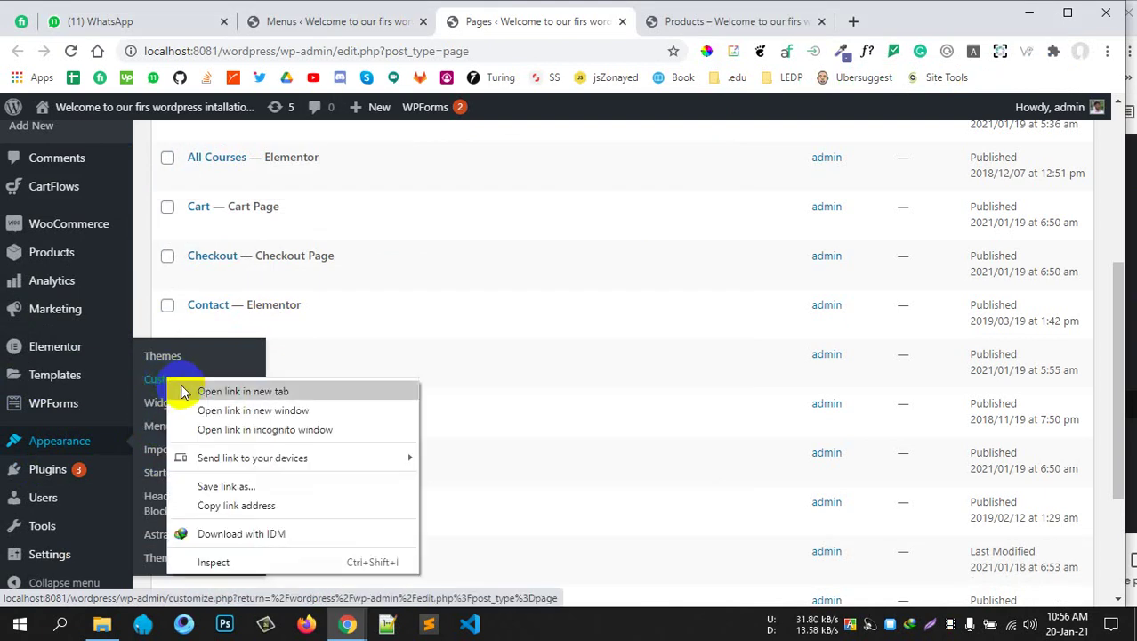
{"action": "left_click", "coordinate": [189, 390]}
{"action": "left_click", "coordinate": [668, 21]}
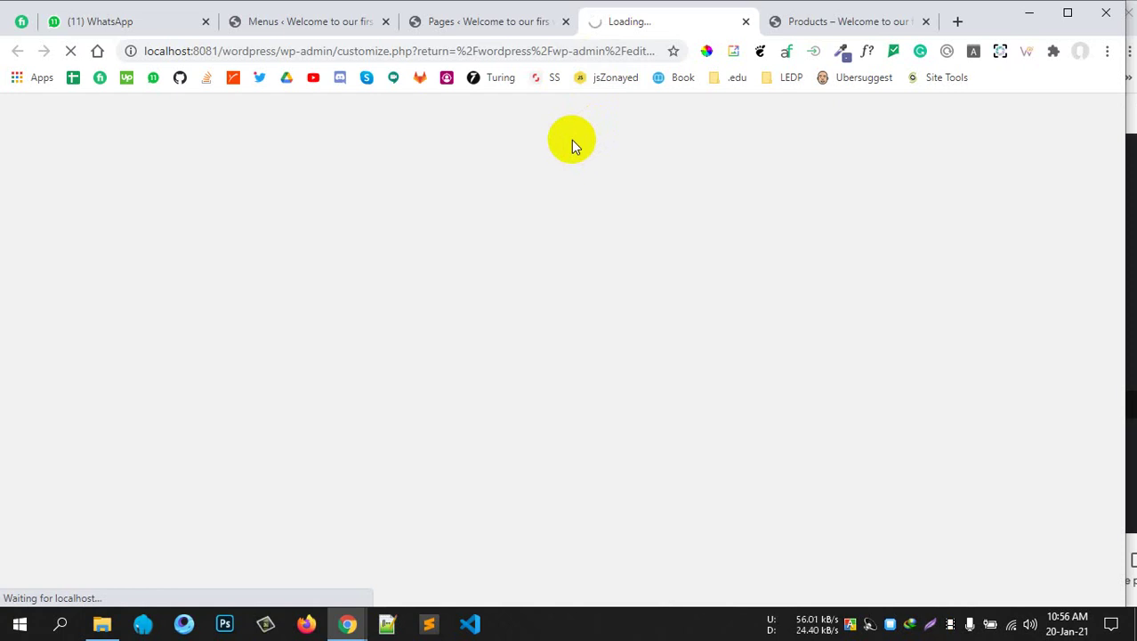
{"action": "left_click", "coordinate": [478, 22]}
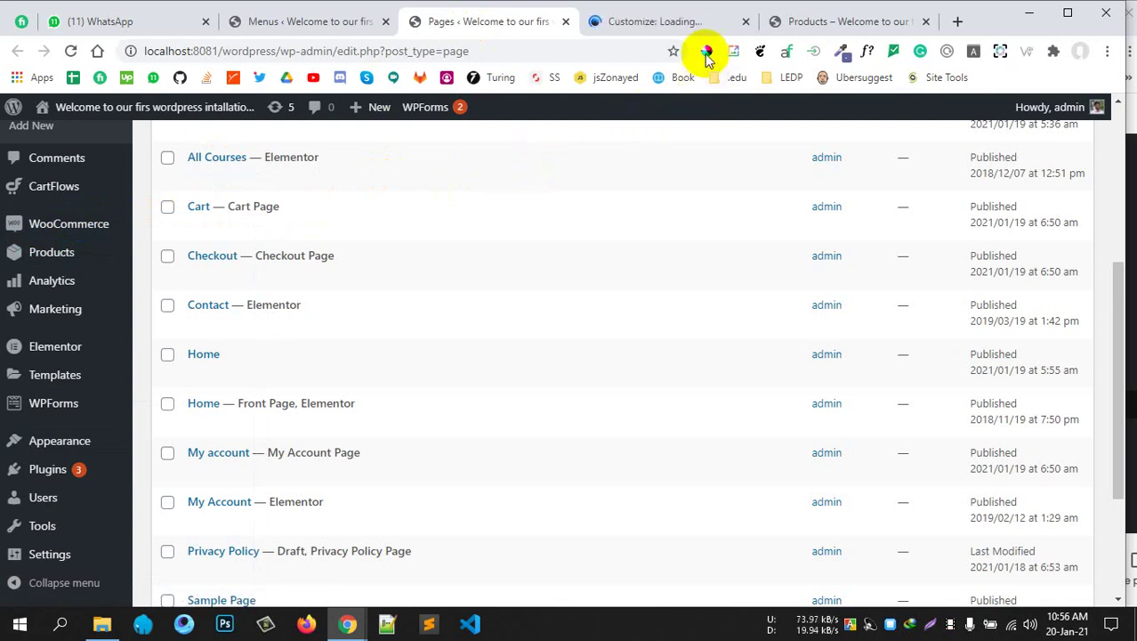
{"action": "left_click", "coordinate": [652, 25]}
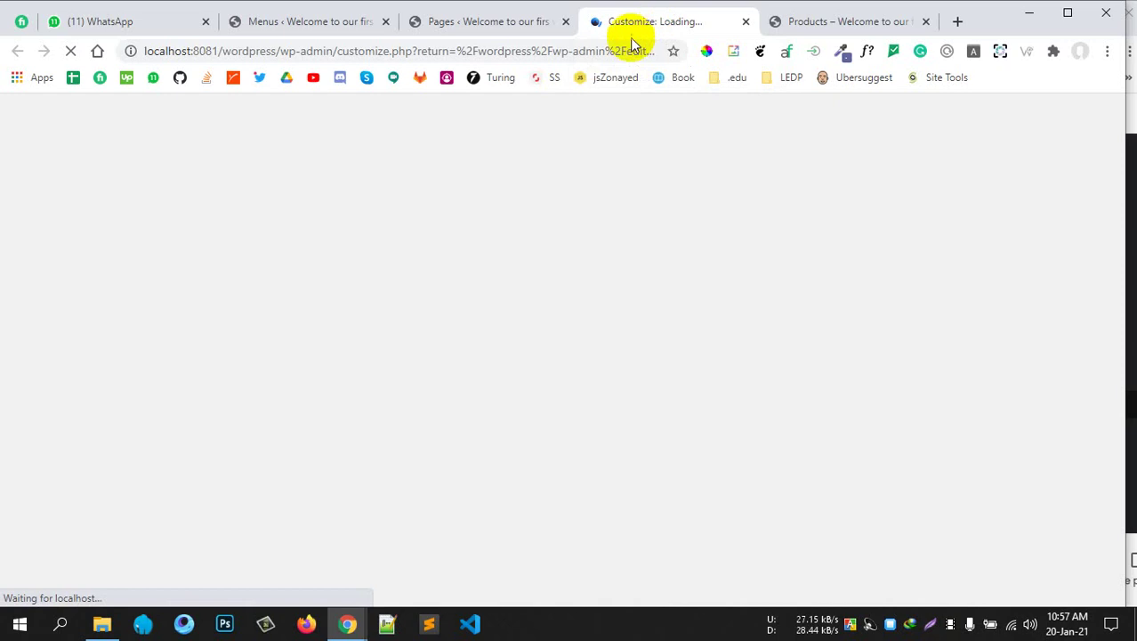
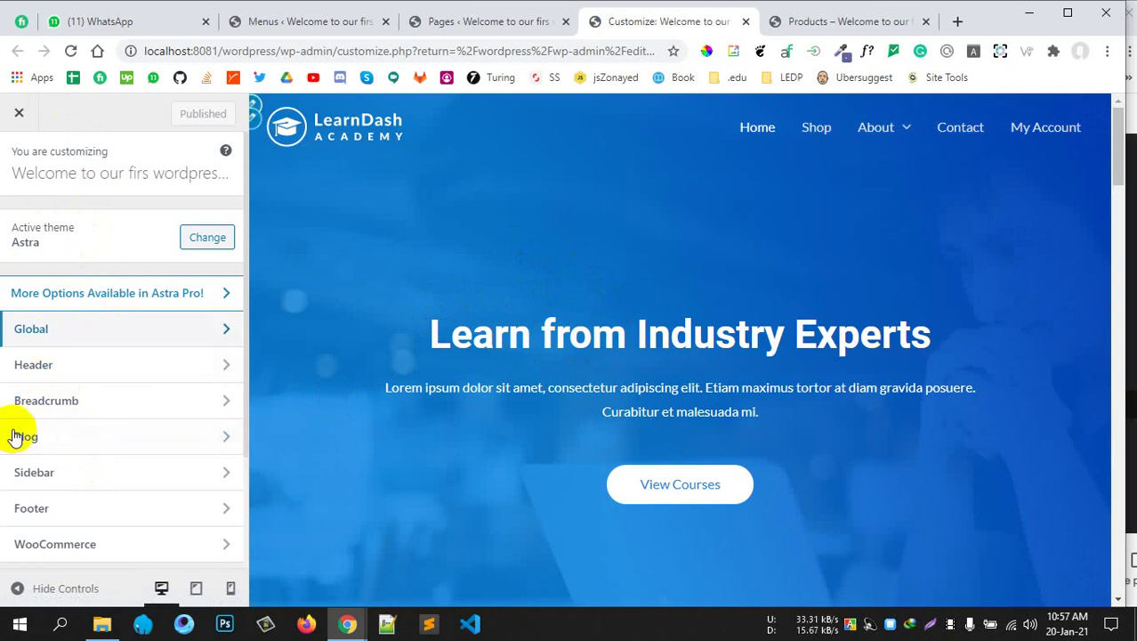
Look over the Customizer's sections and homepage preview, and briefly open the Astra Pro options link
{"action": "scroll", "coordinate": [109, 429], "scroll_direction": "down", "scroll_amount": 2}
{"action": "scroll", "coordinate": [98, 374], "scroll_direction": "up", "scroll_amount": 3}
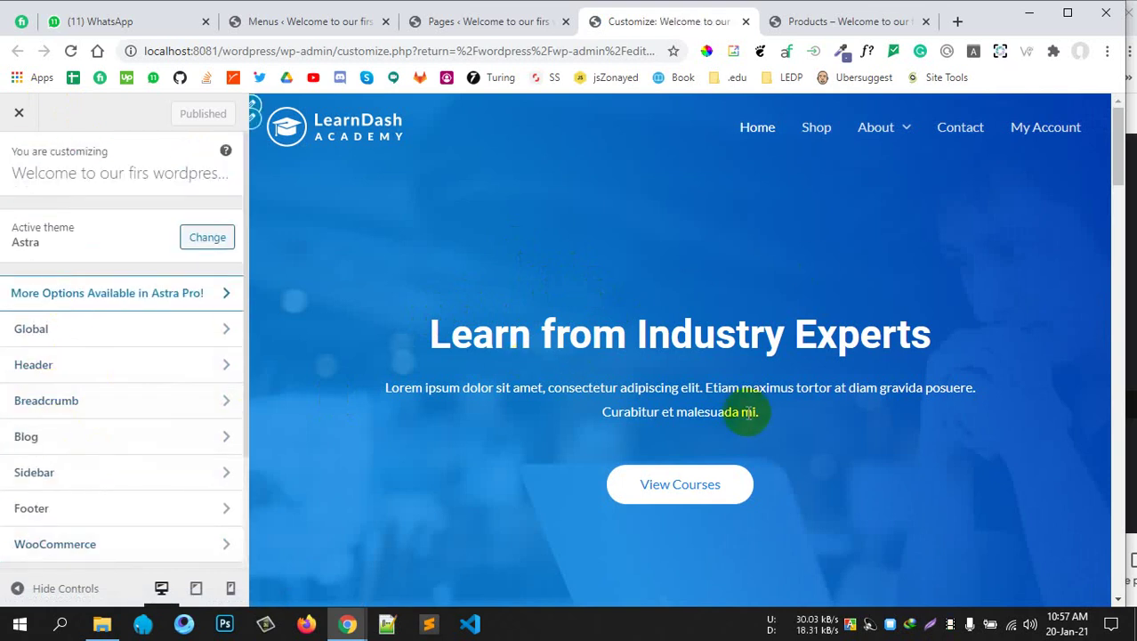
{"action": "scroll", "coordinate": [745, 408], "scroll_direction": "down", "scroll_amount": 10}
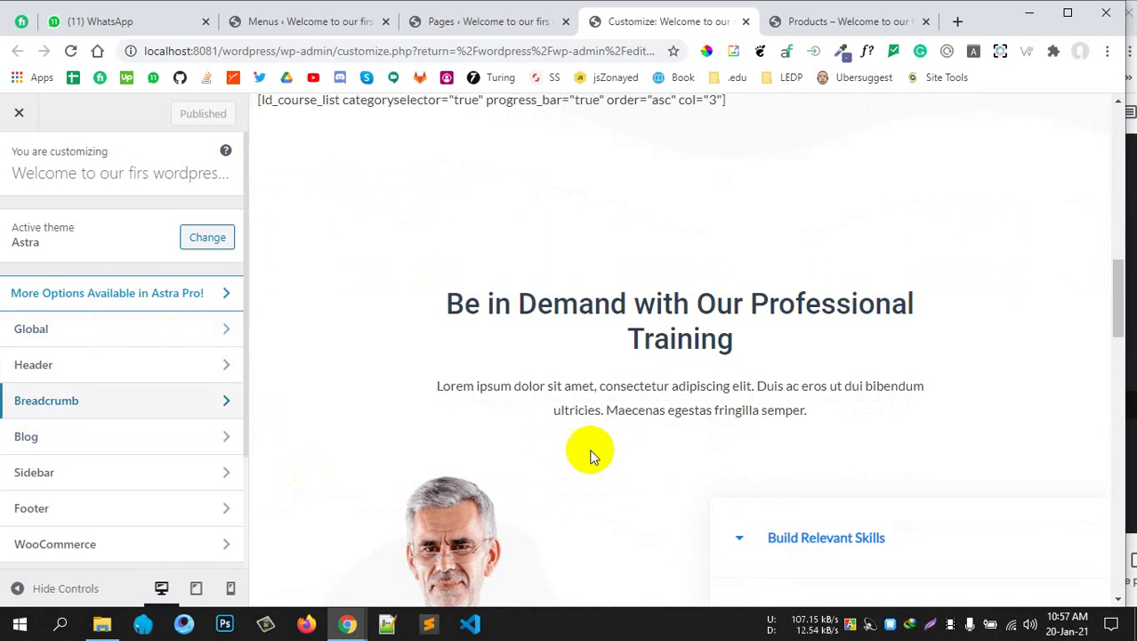
{"action": "scroll", "coordinate": [589, 452], "scroll_direction": "down", "scroll_amount": 12}
{"action": "scroll", "coordinate": [585, 449], "scroll_direction": "up", "scroll_amount": 12}
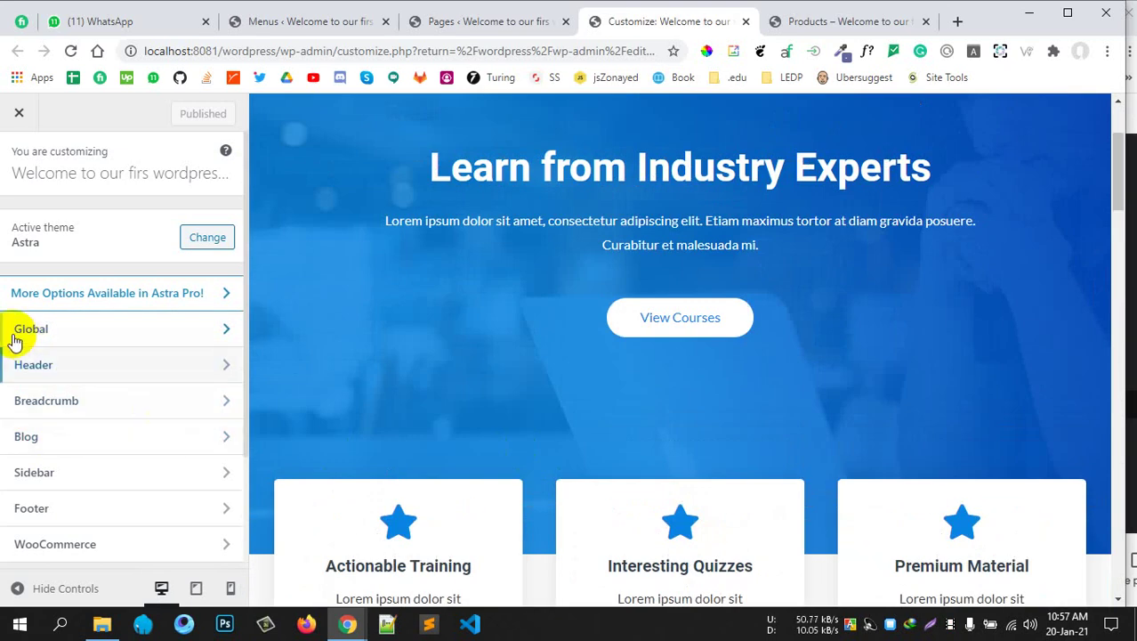
{"action": "left_click", "coordinate": [124, 296]}
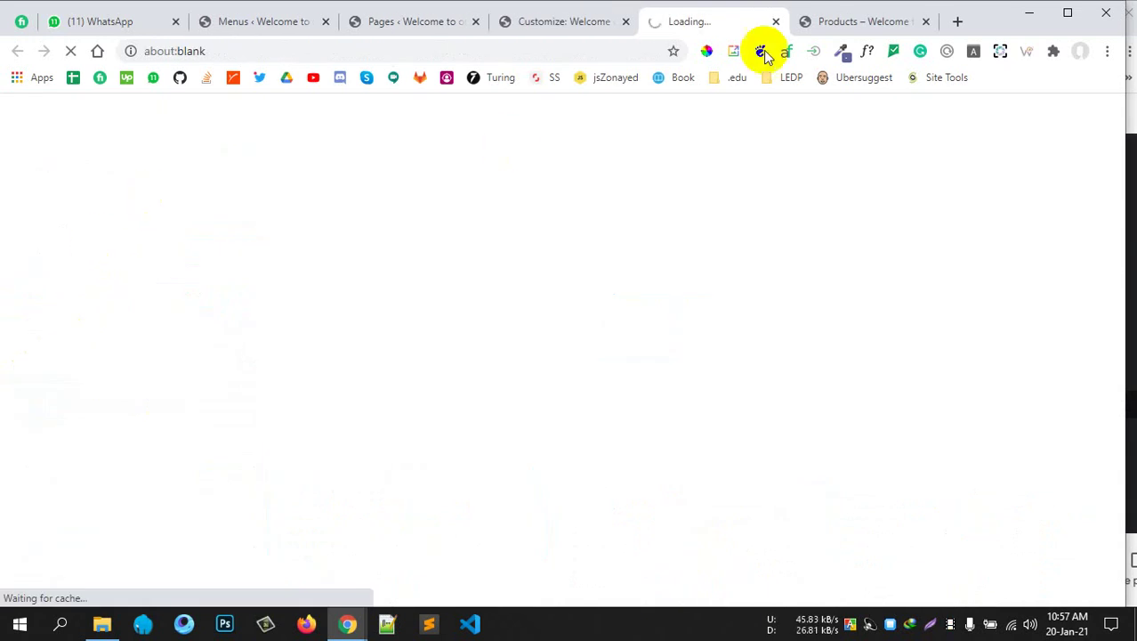
{"action": "left_click", "coordinate": [775, 22]}
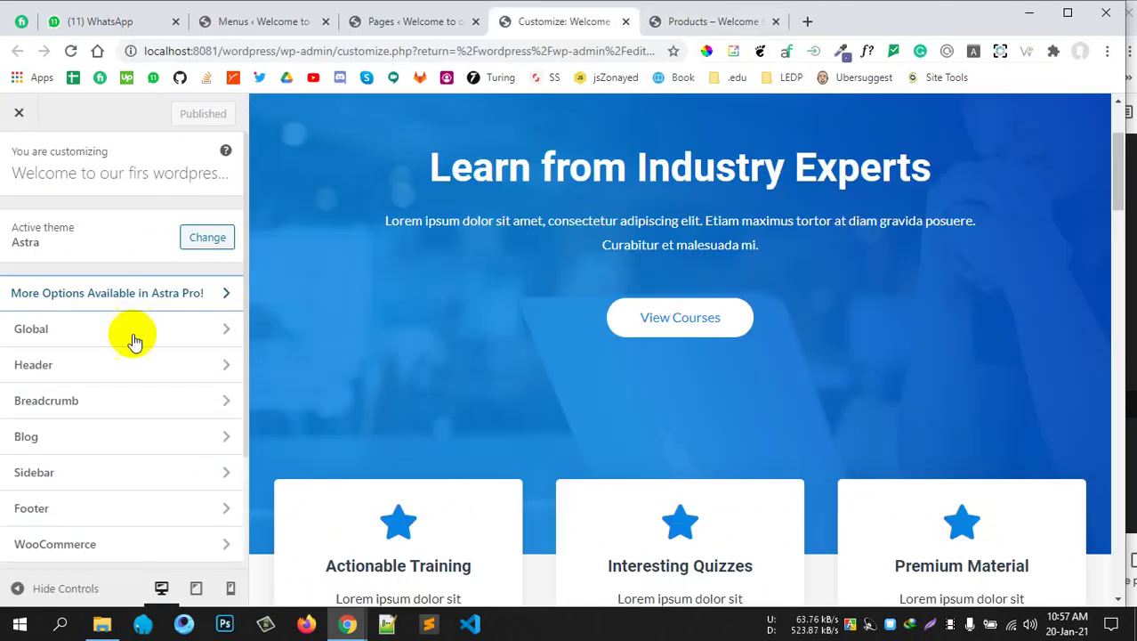
Open the Customizer's Global settings and highlight the hero heading and description text in the preview
{"action": "left_click", "coordinate": [64, 338]}
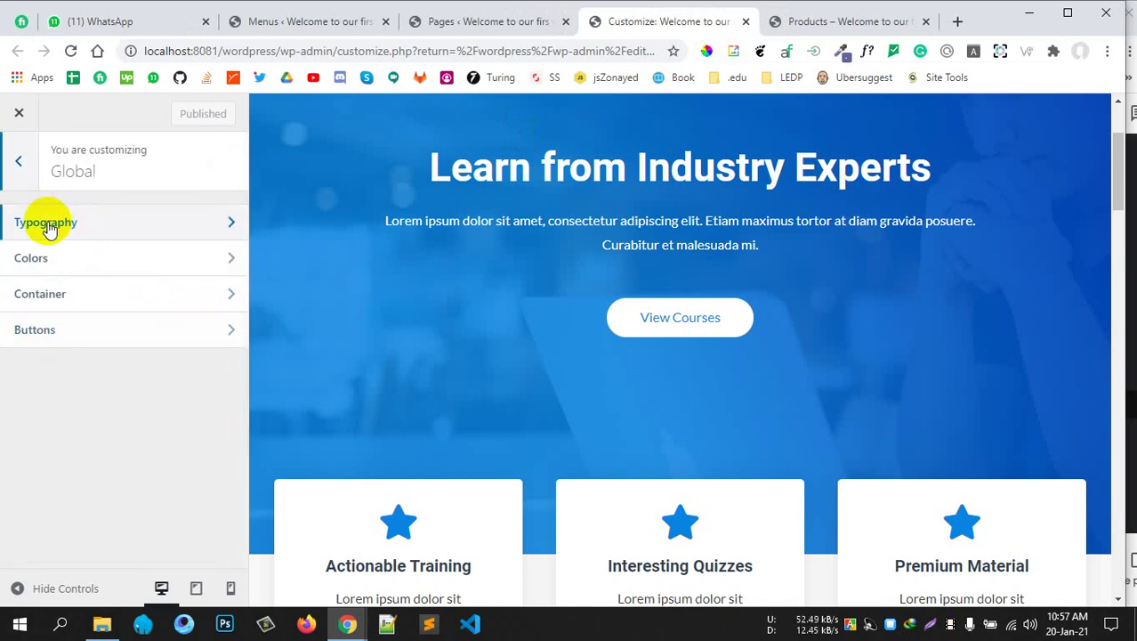
{"action": "scroll", "coordinate": [821, 456], "scroll_direction": "up", "scroll_amount": 1}
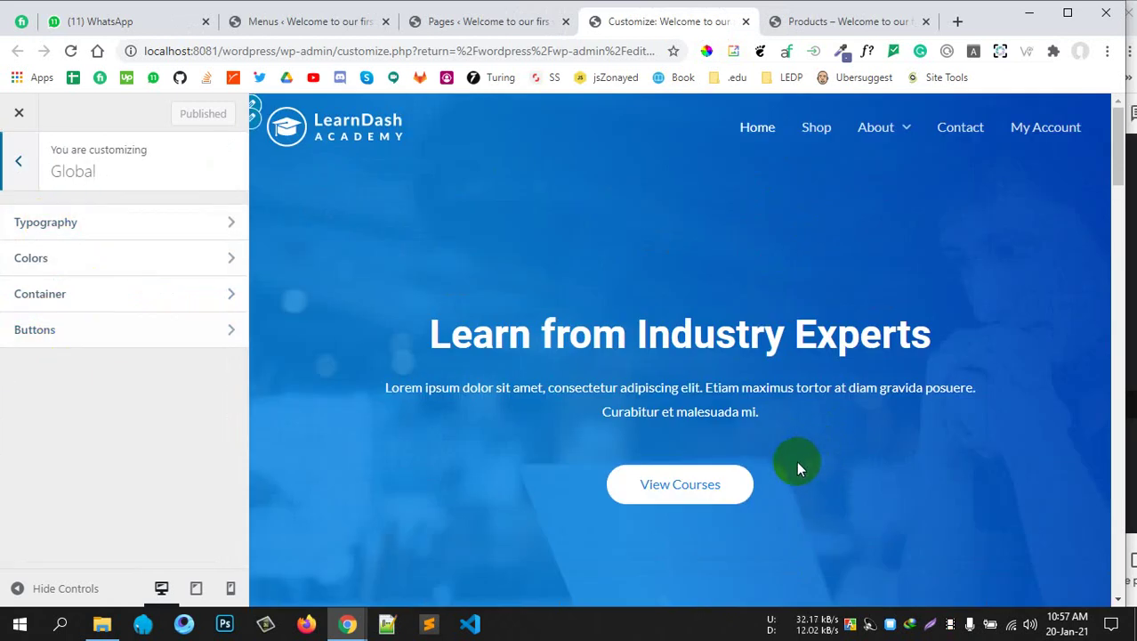
{"action": "left_click_drag", "start_coordinate": [510, 331], "coordinate": [785, 420]}
{"action": "left_click", "coordinate": [776, 418]}
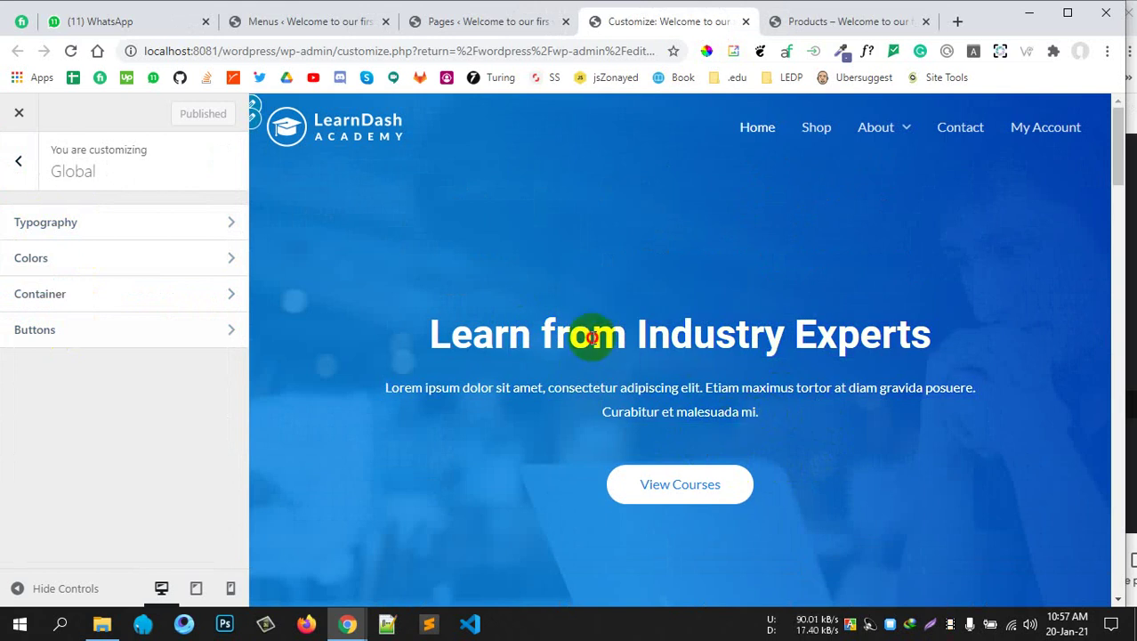
{"action": "left_click_drag", "start_coordinate": [591, 335], "coordinate": [793, 420]}
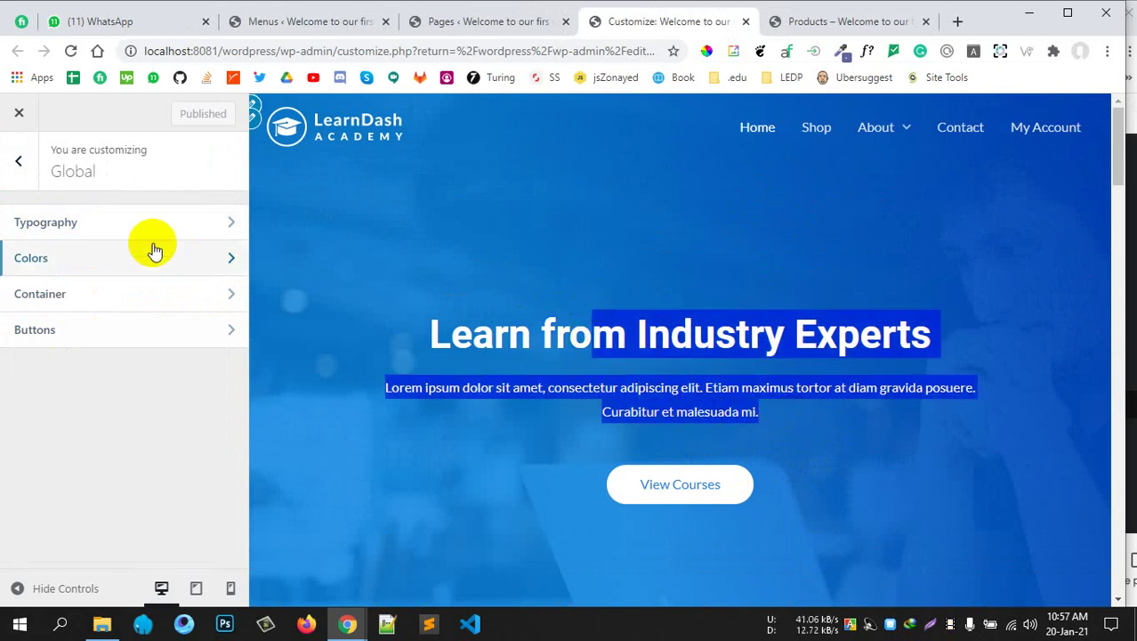
Open the Headings settings under global Typography and examine the options for the heading levels
{"action": "left_click", "coordinate": [93, 224]}
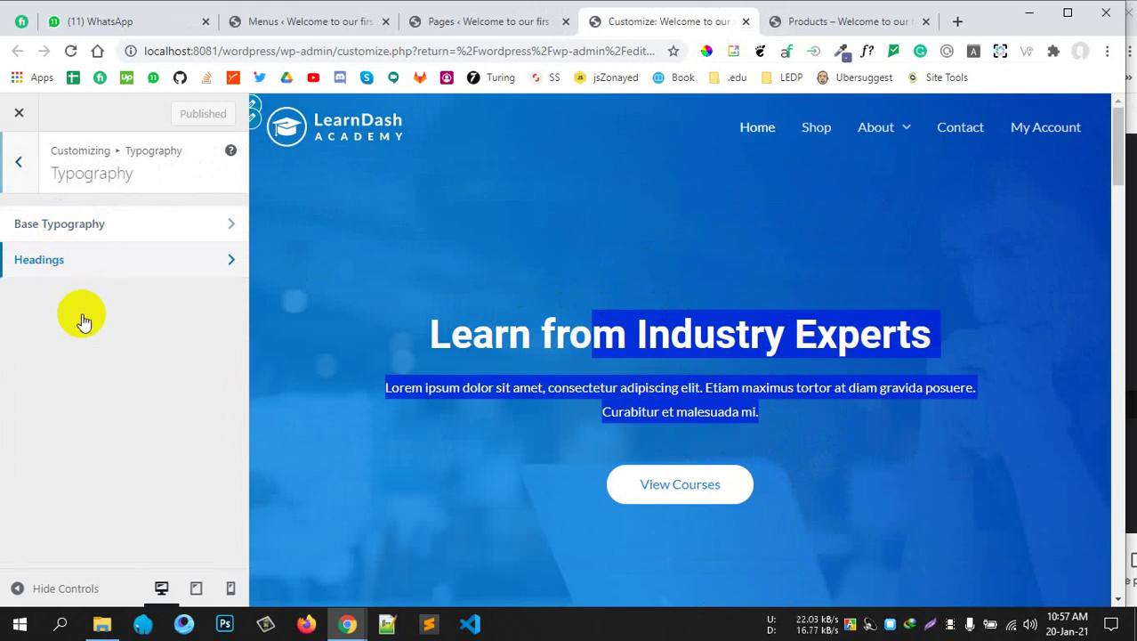
{"action": "left_click", "coordinate": [65, 263]}
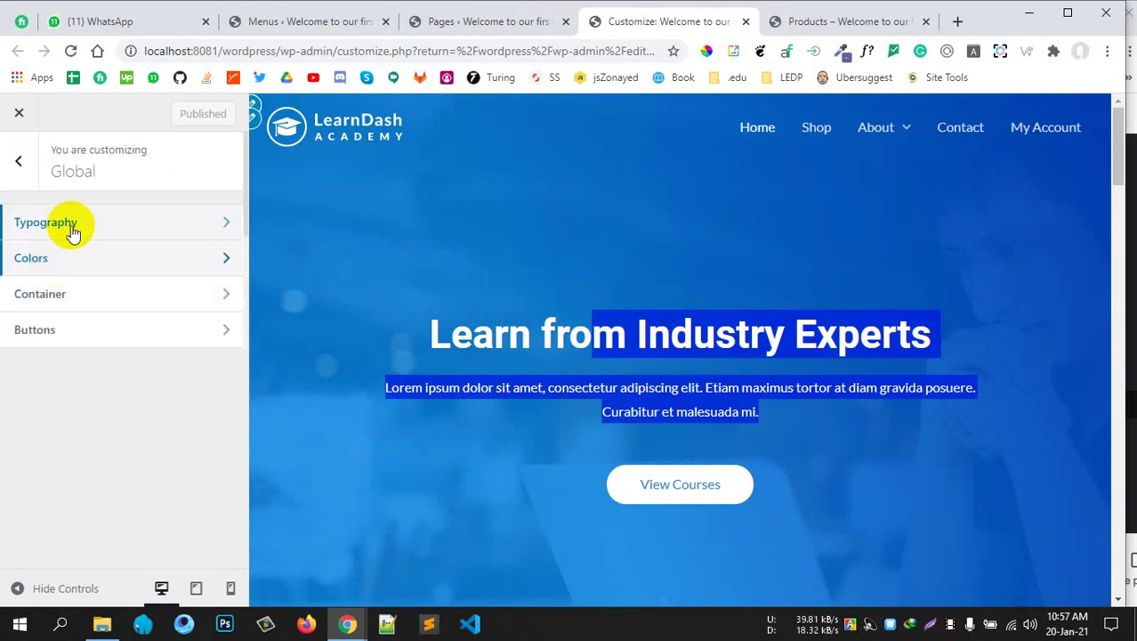
{"action": "left_click", "coordinate": [69, 234]}
{"action": "left_click", "coordinate": [77, 258]}
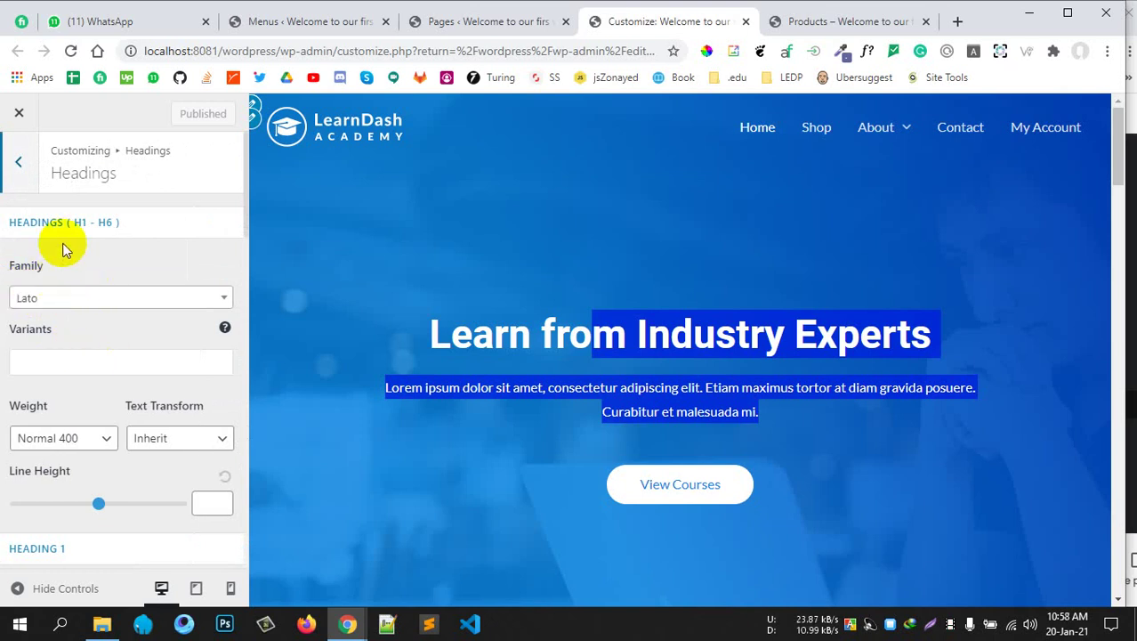
{"action": "scroll", "coordinate": [71, 239], "scroll_direction": "down", "scroll_amount": 1}
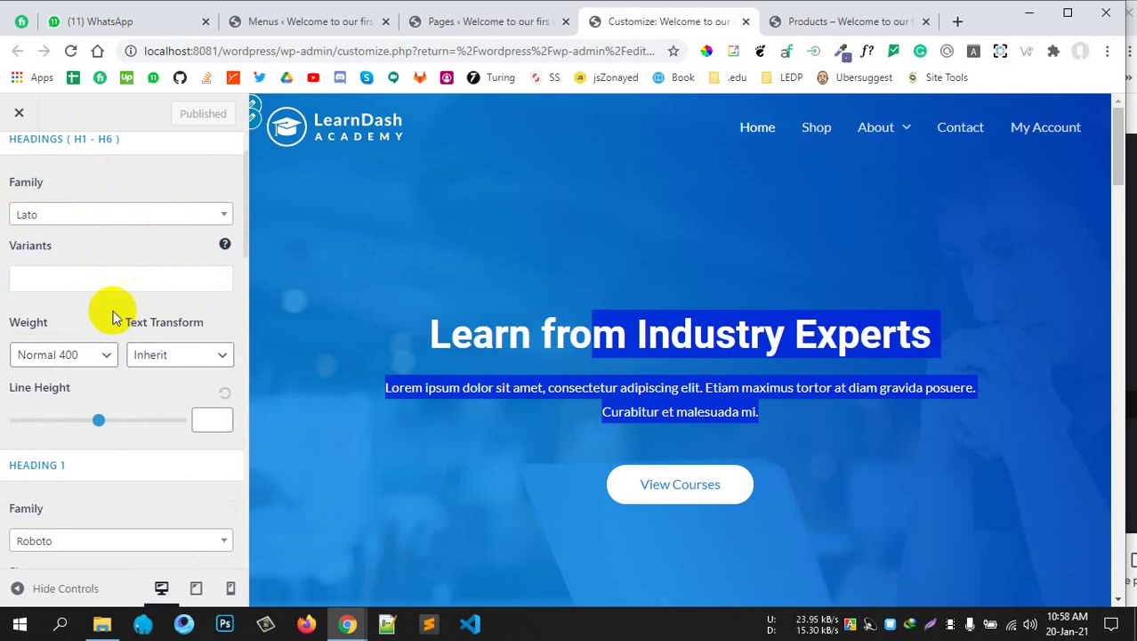
{"action": "scroll", "coordinate": [451, 332], "scroll_direction": "down", "scroll_amount": 10}
{"action": "scroll", "coordinate": [451, 333], "scroll_direction": "up", "scroll_amount": 5}
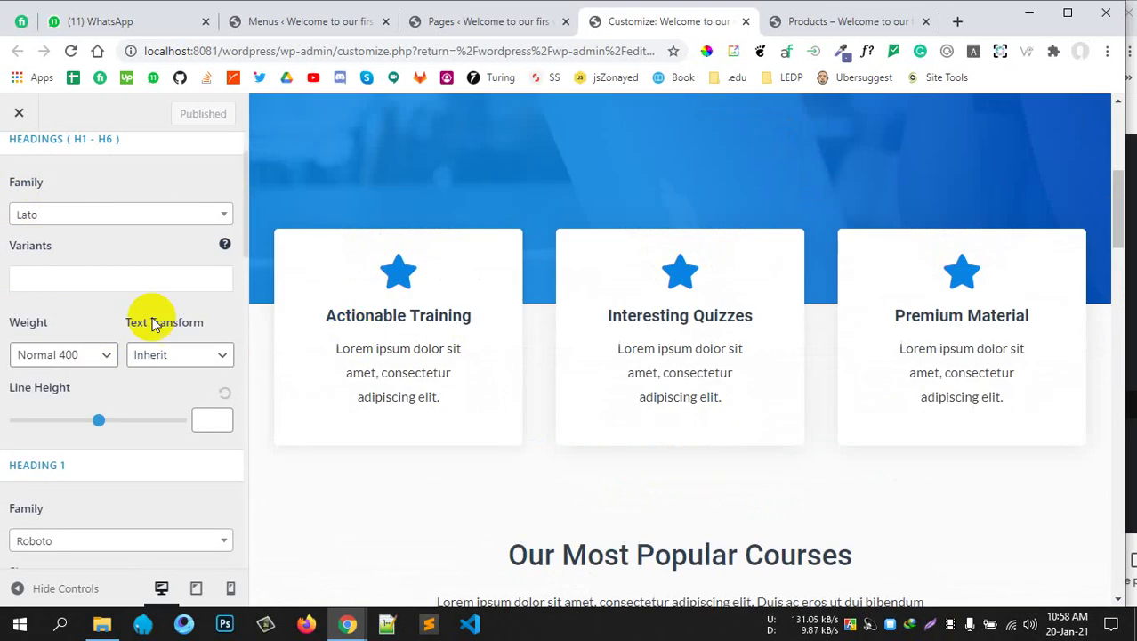
Set the font family for all headings (H1 - H6) to Monofett
{"action": "scroll", "coordinate": [142, 320], "scroll_direction": "up", "scroll_amount": 1}
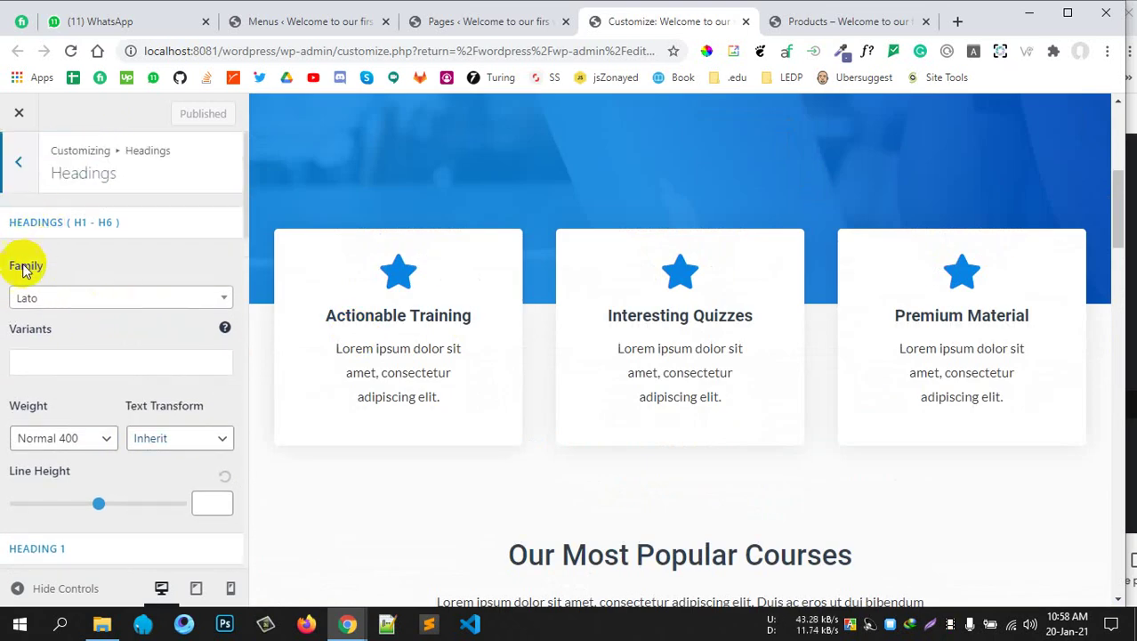
{"action": "scroll", "coordinate": [55, 259], "scroll_direction": "down", "scroll_amount": 2}
{"action": "scroll", "coordinate": [94, 304], "scroll_direction": "up", "scroll_amount": 1}
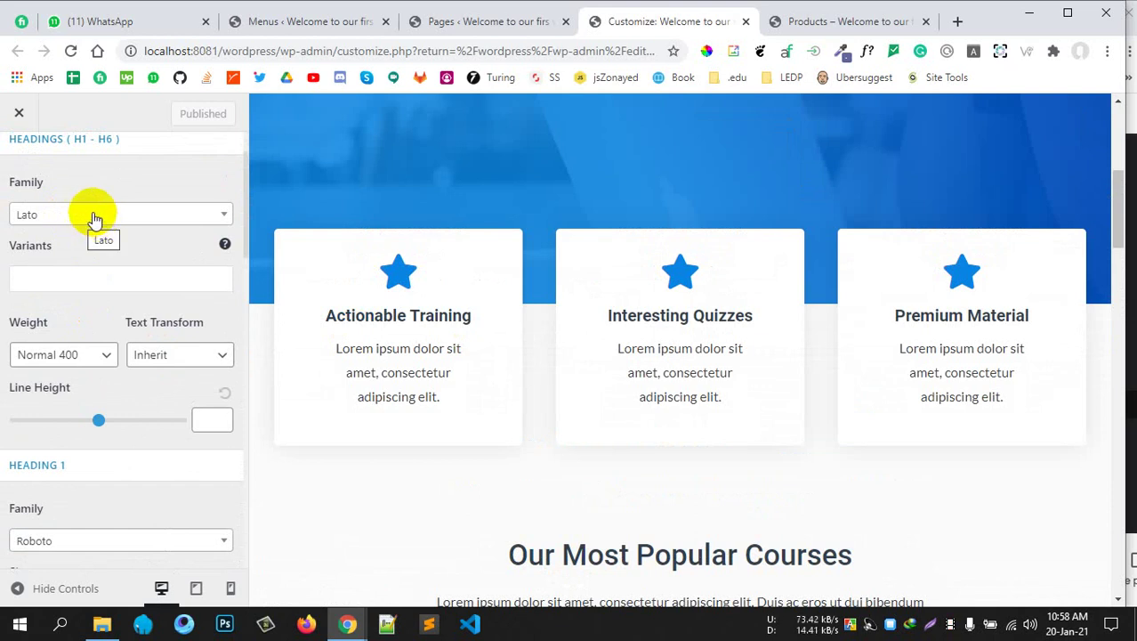
{"action": "left_click", "coordinate": [94, 214]}
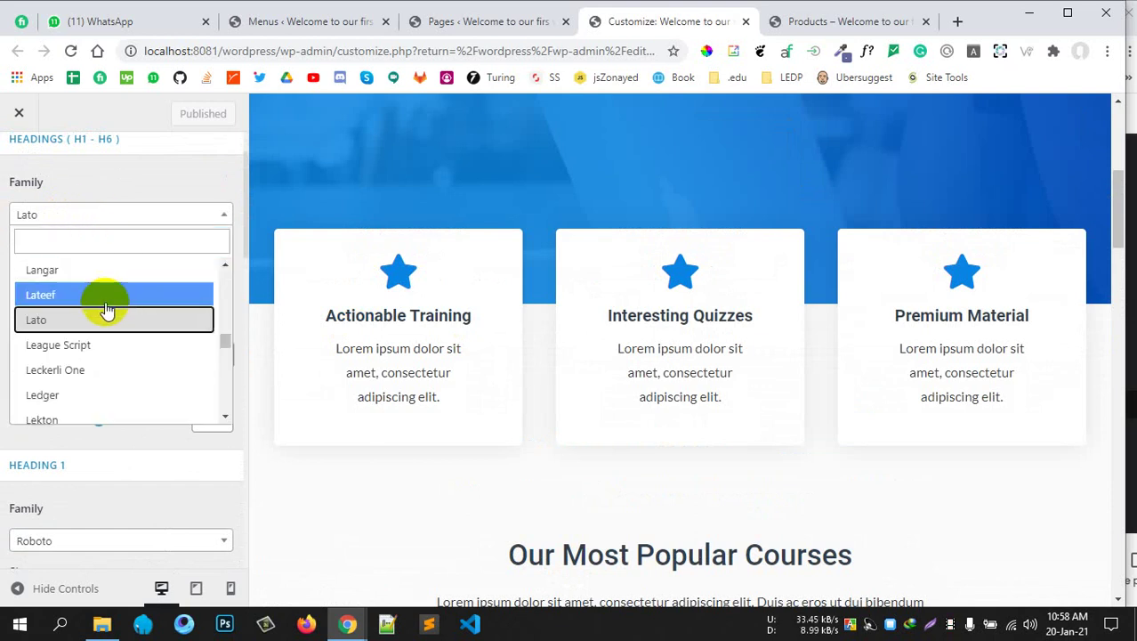
{"action": "scroll", "coordinate": [102, 307], "scroll_direction": "down", "scroll_amount": 3}
{"action": "scroll", "coordinate": [107, 347], "scroll_direction": "down", "scroll_amount": 5}
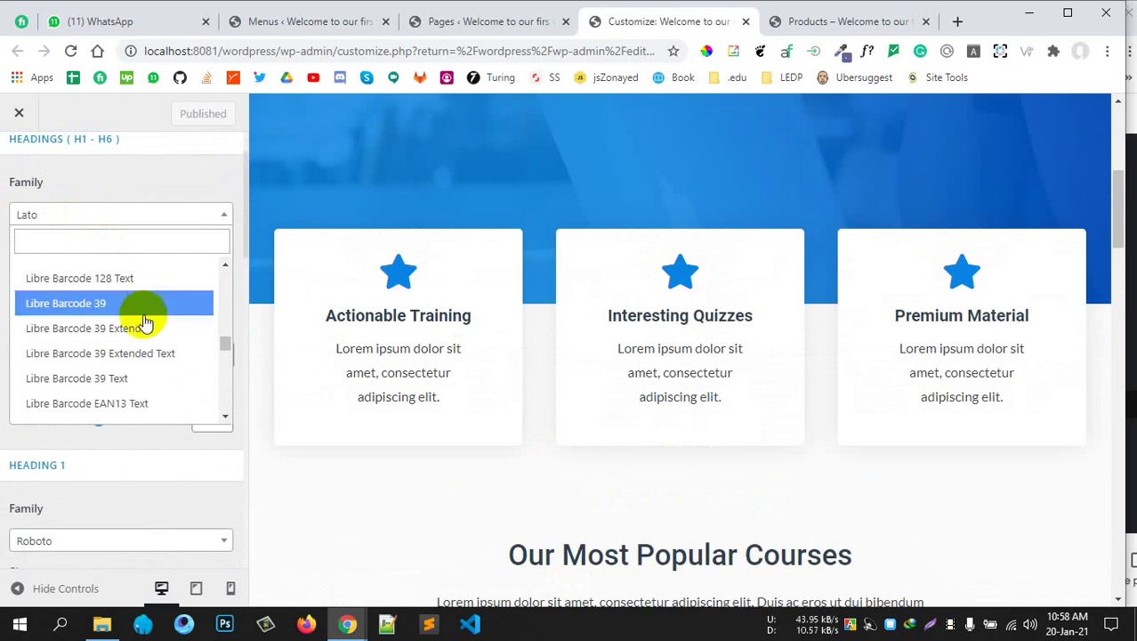
{"action": "scroll", "coordinate": [115, 346], "scroll_direction": "down", "scroll_amount": 6}
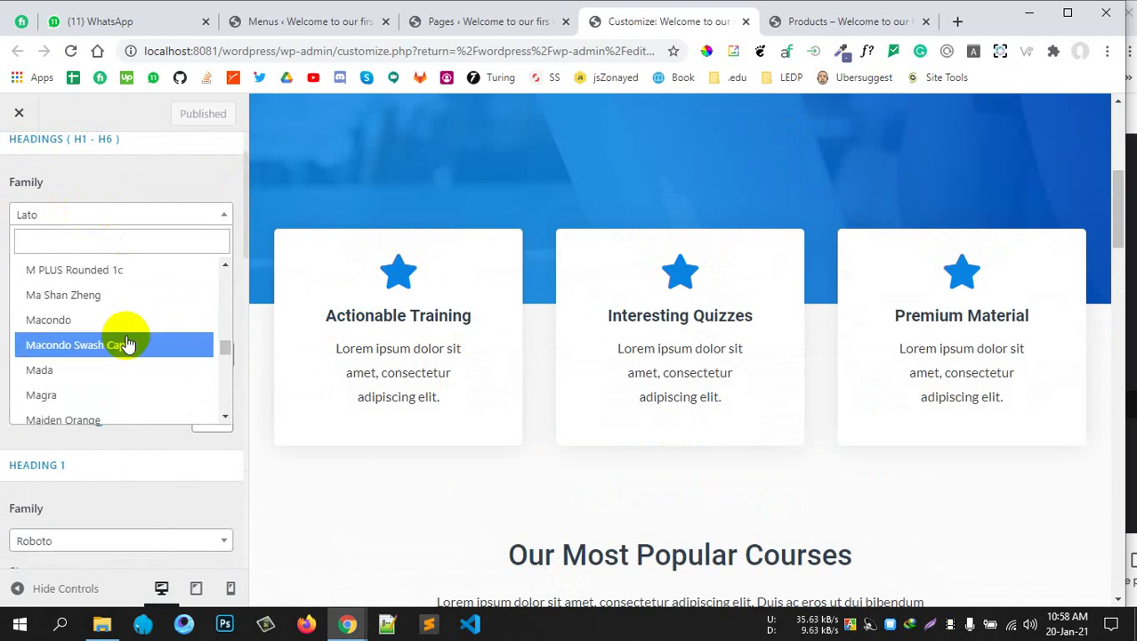
{"action": "scroll", "coordinate": [111, 378], "scroll_direction": "down", "scroll_amount": 2}
{"action": "scroll", "coordinate": [114, 375], "scroll_direction": "down", "scroll_amount": 5}
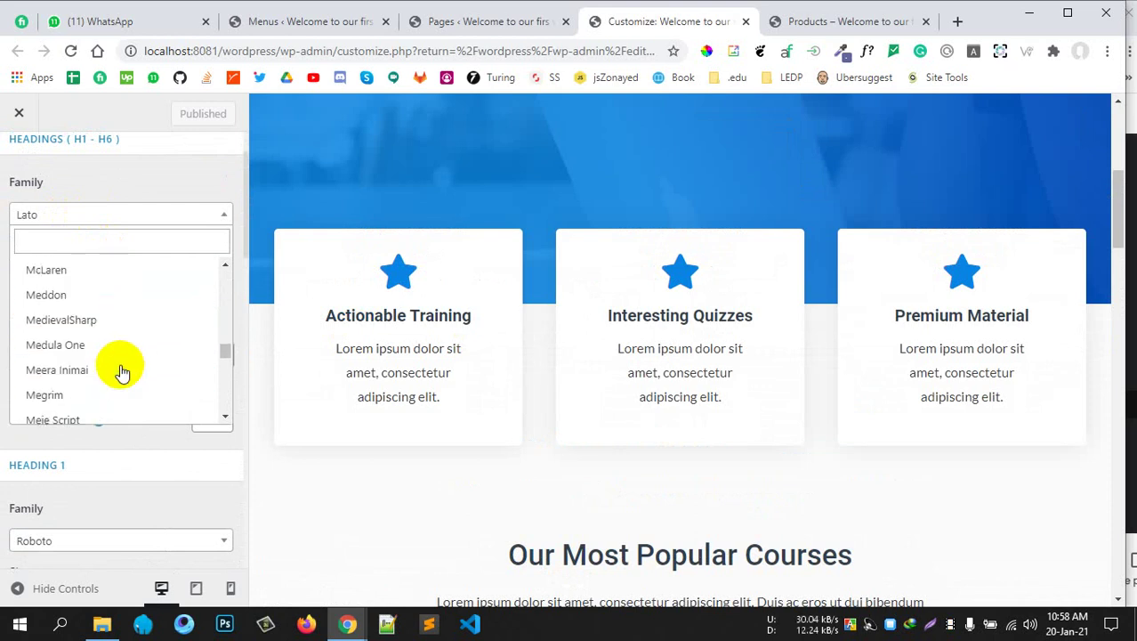
{"action": "scroll", "coordinate": [122, 360], "scroll_direction": "down", "scroll_amount": 5}
{"action": "scroll", "coordinate": [122, 356], "scroll_direction": "down", "scroll_amount": 5}
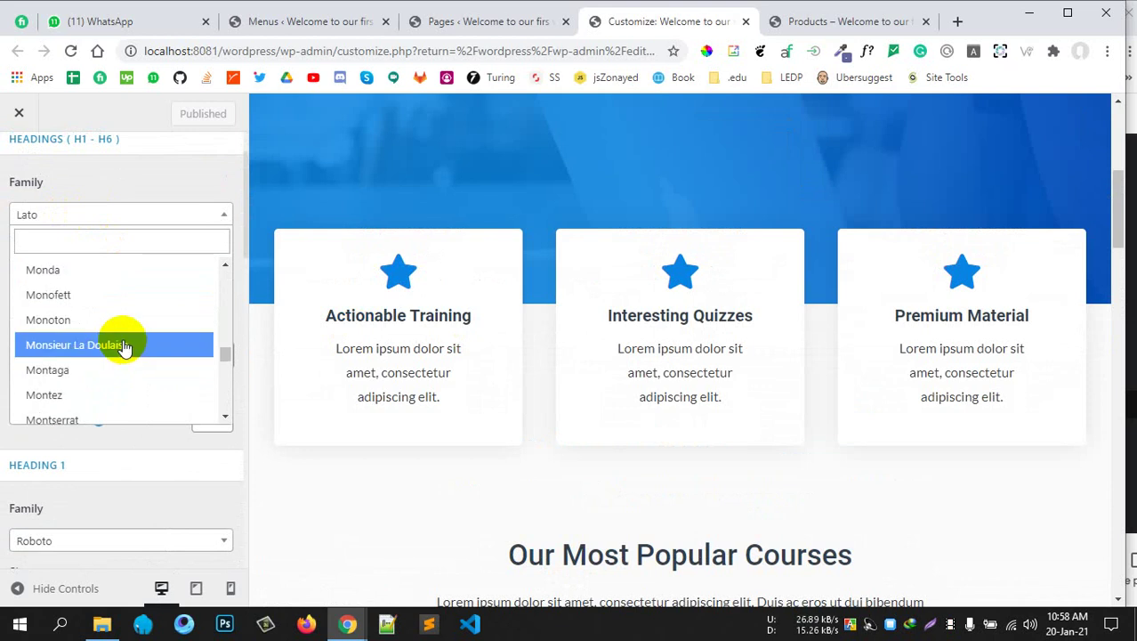
{"action": "left_click", "coordinate": [89, 296]}
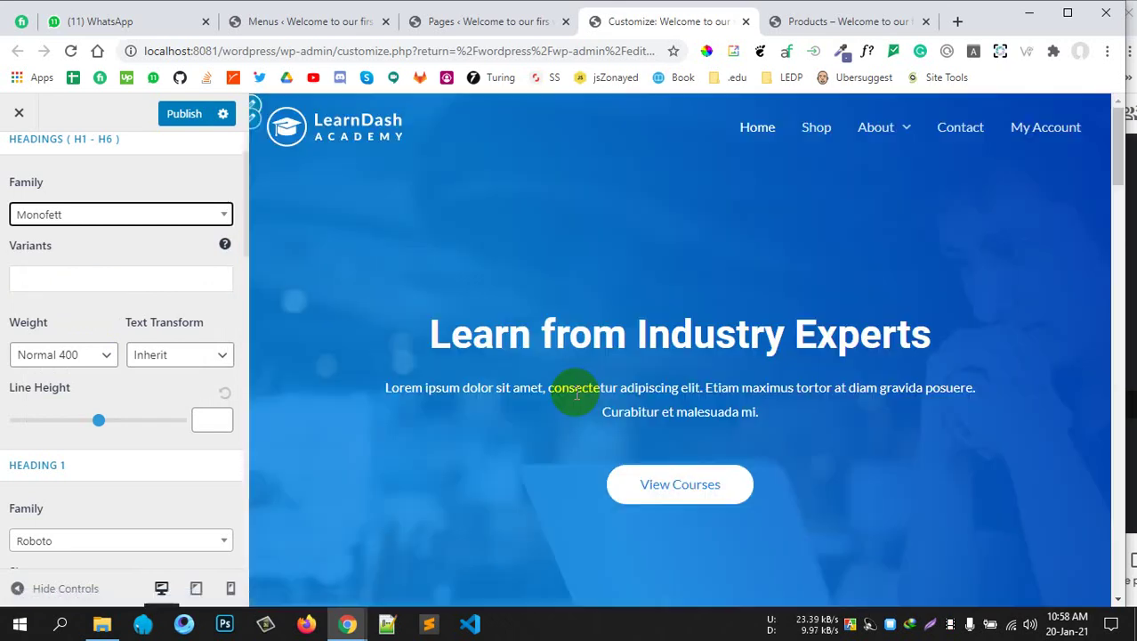
Look through the homepage preview to check how its headings respond to the new all-headings font family
{"action": "scroll", "coordinate": [580, 389], "scroll_direction": "down", "scroll_amount": 15}
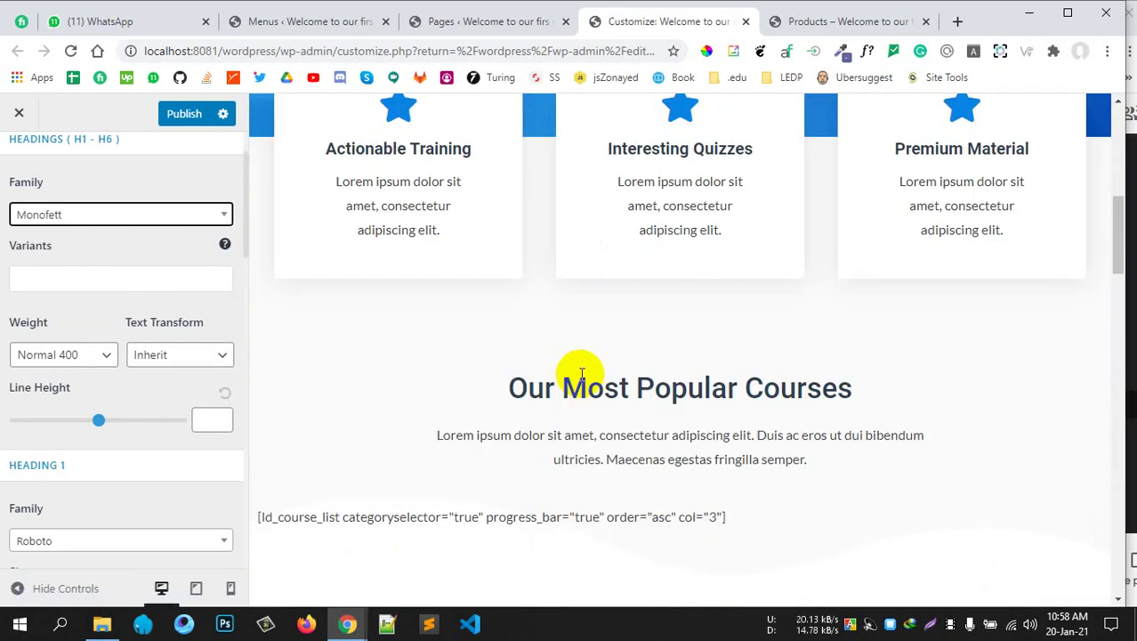
{"action": "scroll", "coordinate": [574, 373], "scroll_direction": "down", "scroll_amount": 8}
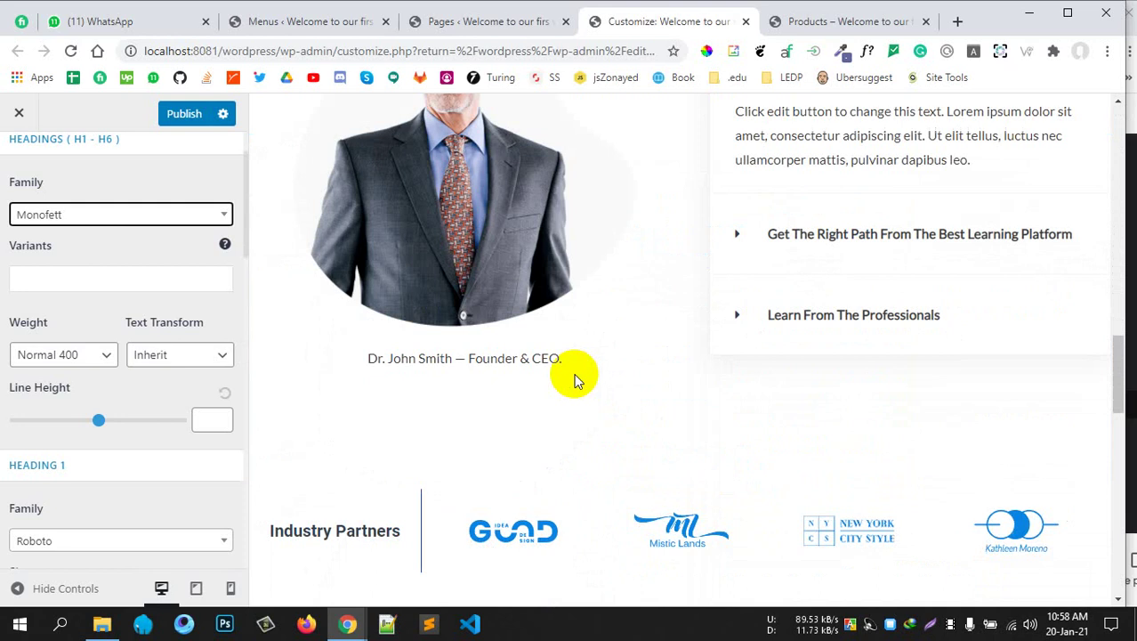
{"action": "scroll", "coordinate": [574, 372], "scroll_direction": "up", "scroll_amount": 7}
{"action": "scroll", "coordinate": [574, 373], "scroll_direction": "up", "scroll_amount": 9}
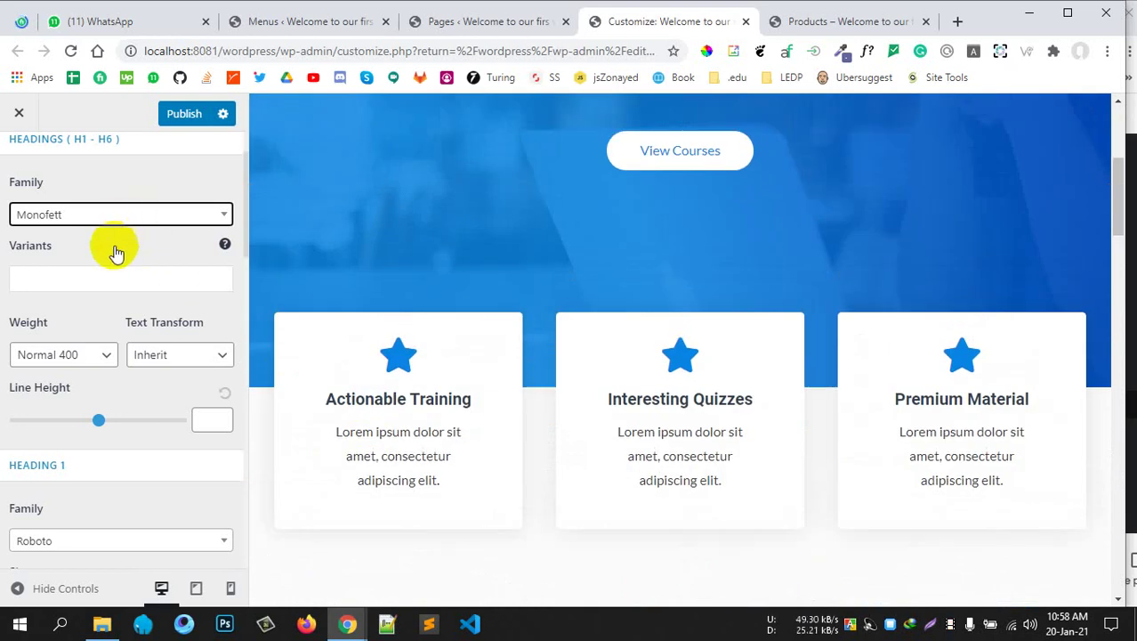
Set the font family for all headings (H1 - H6) to Rosario and check the homepage preview
{"action": "left_click", "coordinate": [116, 214]}
{"action": "scroll", "coordinate": [112, 334], "scroll_direction": "down", "scroll_amount": 10}
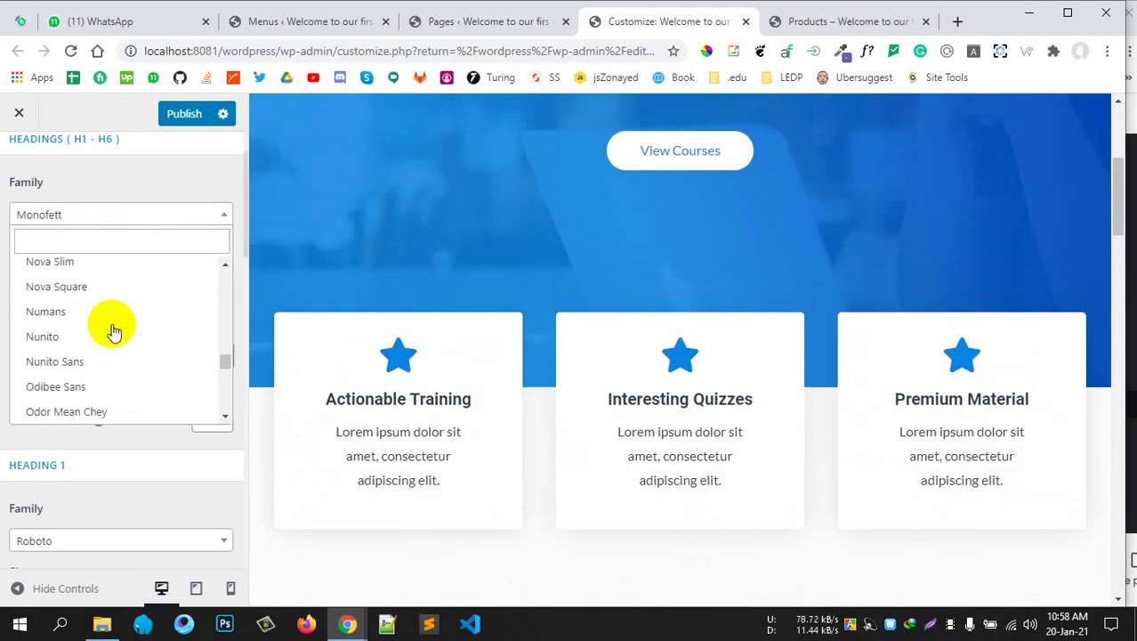
{"action": "scroll", "coordinate": [113, 331], "scroll_direction": "down", "scroll_amount": 15}
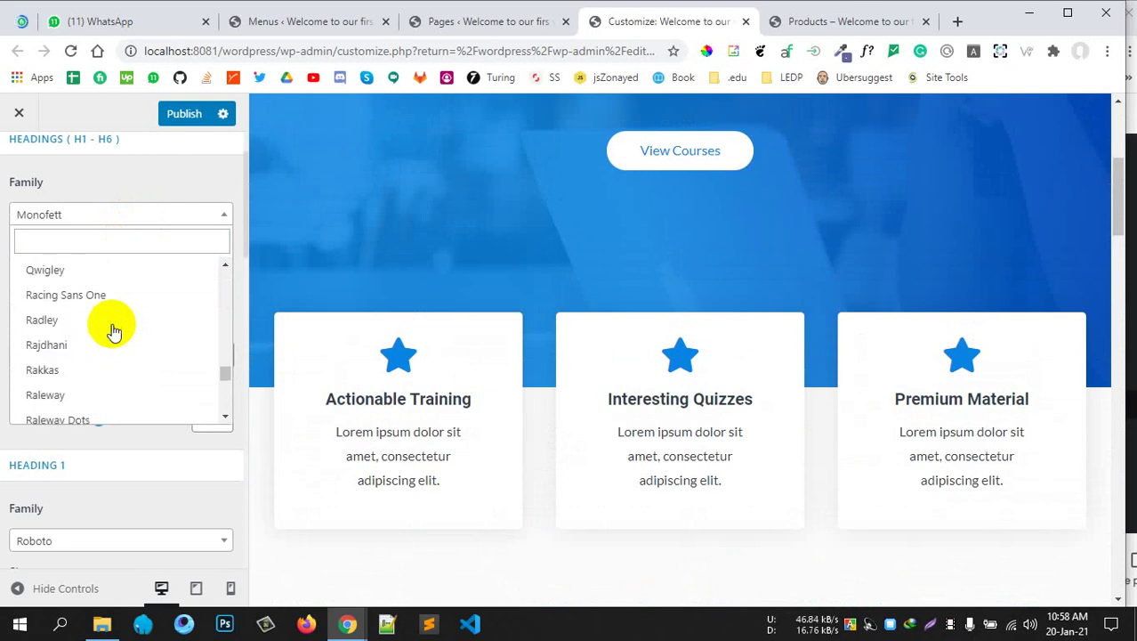
{"action": "scroll", "coordinate": [113, 331], "scroll_direction": "down", "scroll_amount": 4}
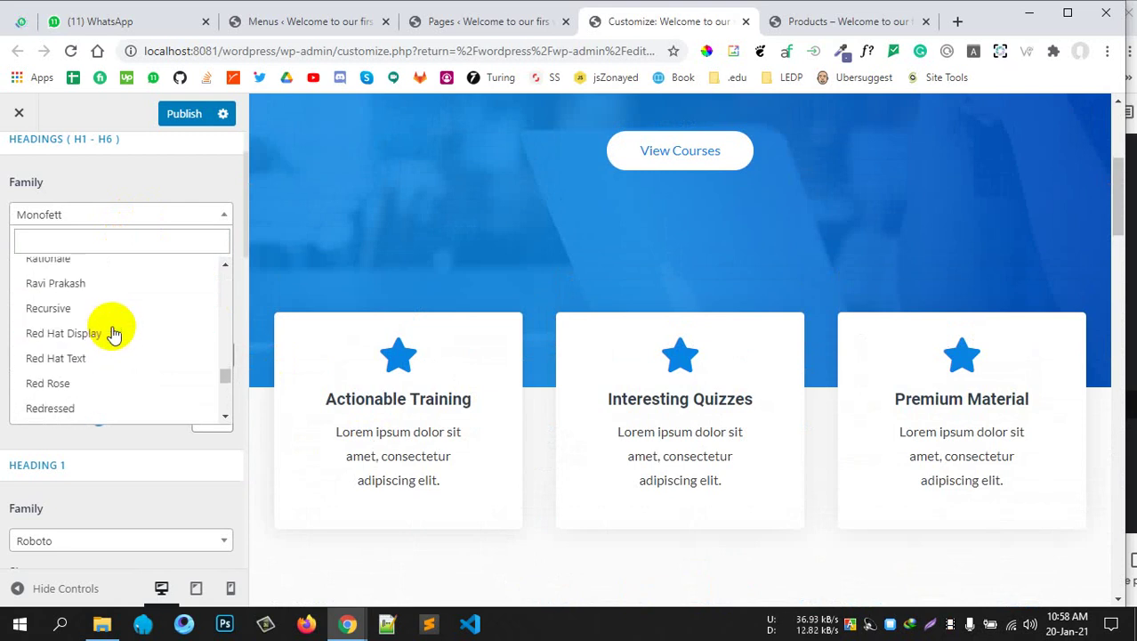
{"action": "scroll", "coordinate": [110, 349], "scroll_direction": "down", "scroll_amount": 5}
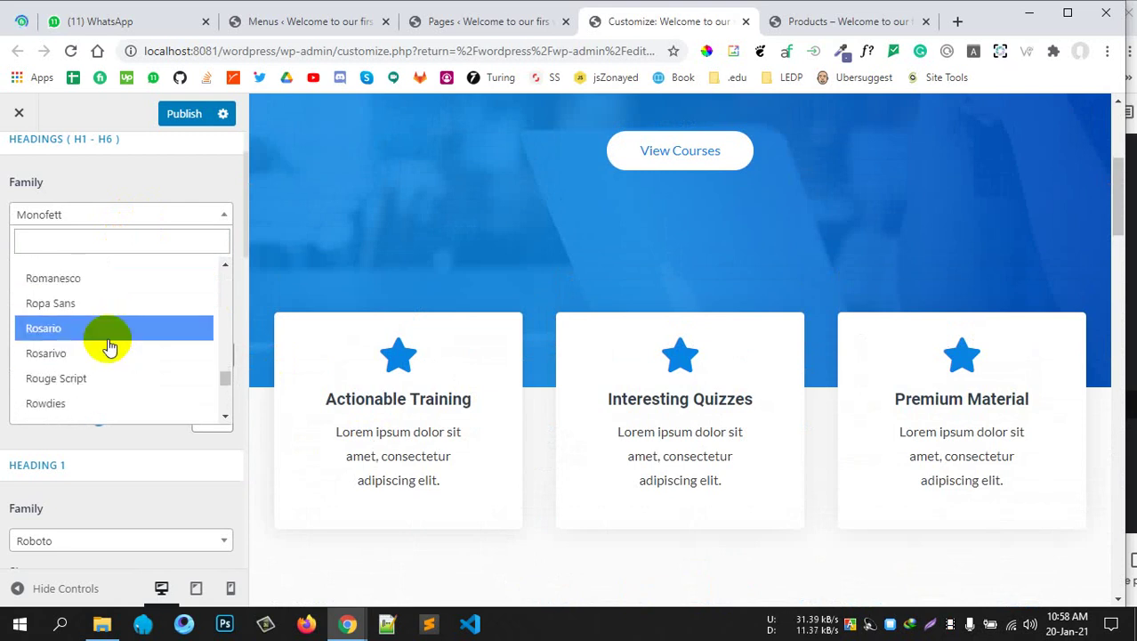
{"action": "left_click", "coordinate": [108, 347]}
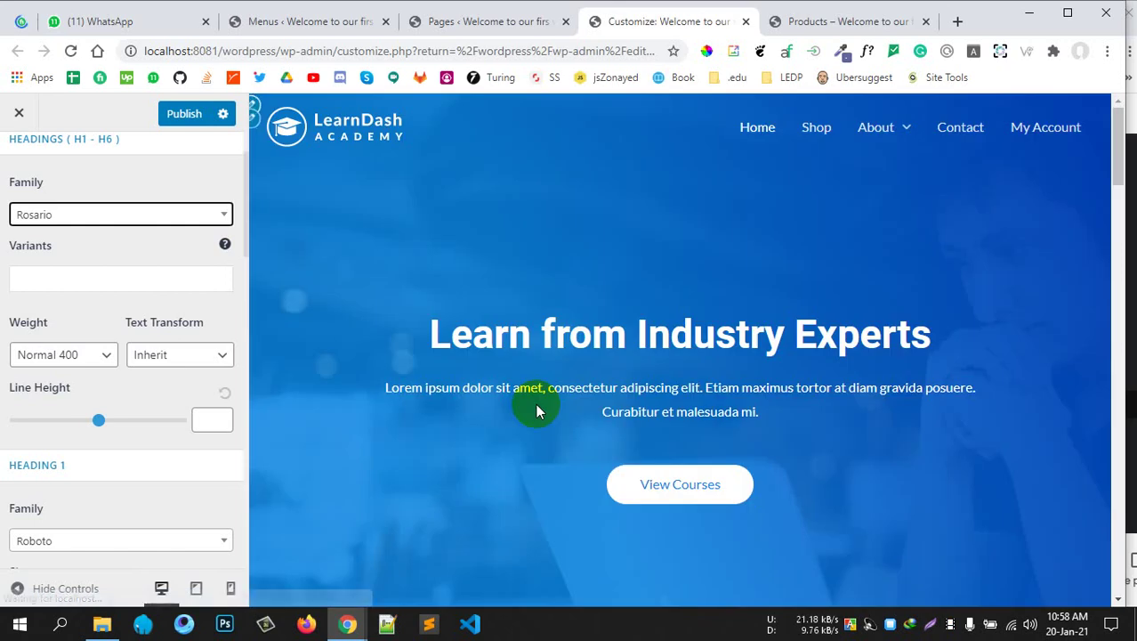
{"action": "scroll", "coordinate": [531, 362], "scroll_direction": "down", "scroll_amount": 6}
{"action": "scroll", "coordinate": [503, 372], "scroll_direction": "up", "scroll_amount": 4}
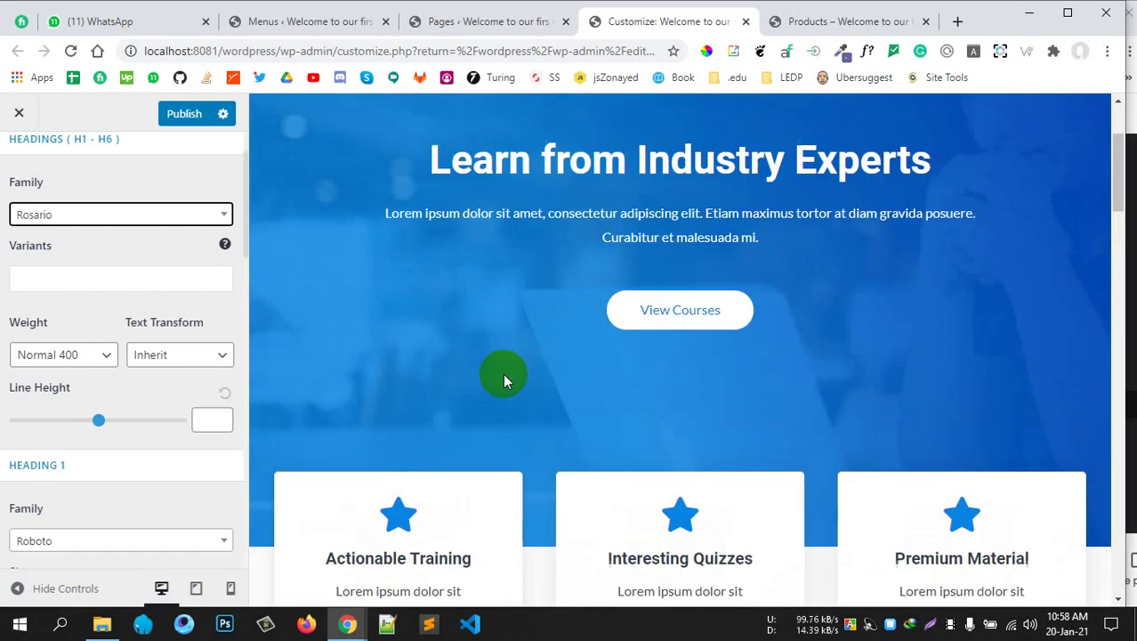
Examine the font variants offered for the all-headings (H1 - H6) typography
{"action": "left_click", "coordinate": [132, 280]}
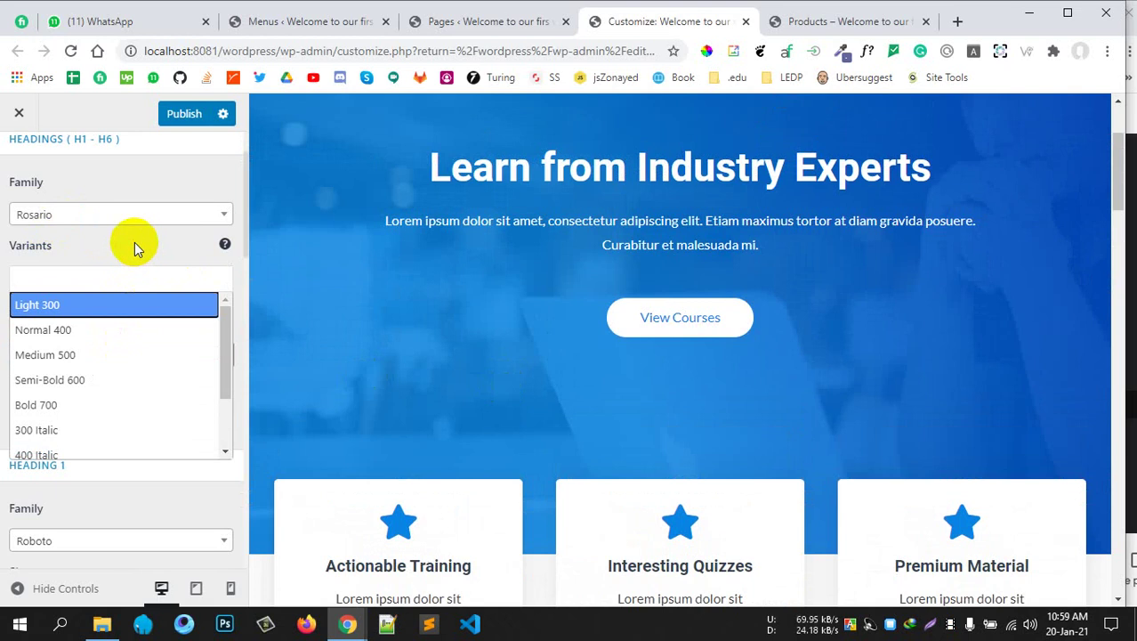
{"action": "left_click", "coordinate": [134, 248]}
{"action": "left_click", "coordinate": [96, 281]}
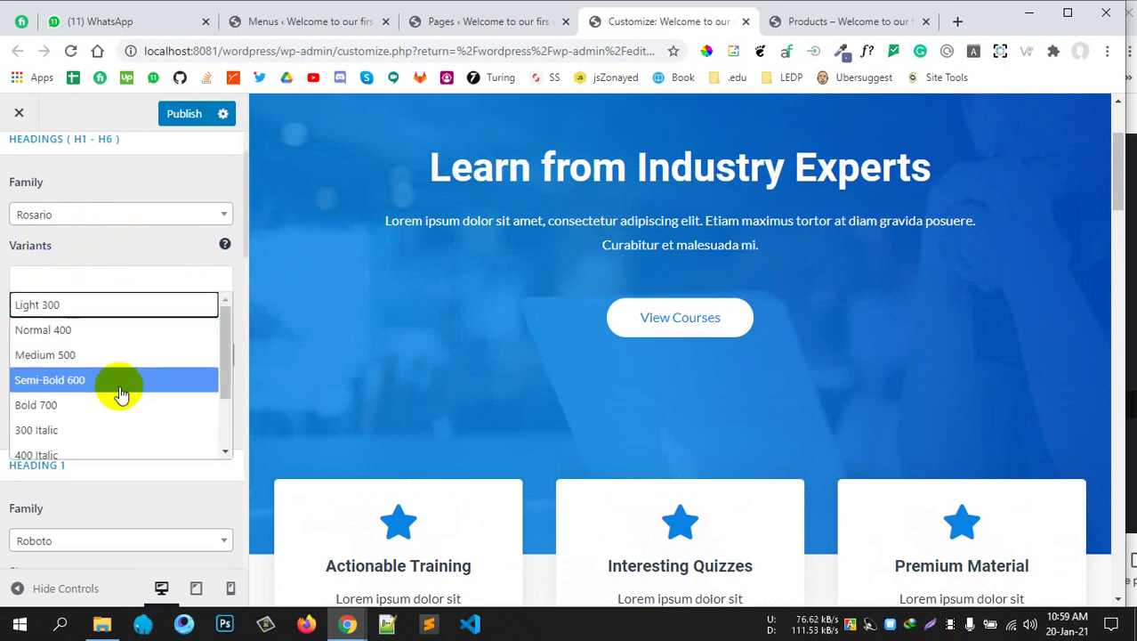
{"action": "scroll", "coordinate": [121, 394], "scroll_direction": "down", "scroll_amount": 1}
{"action": "scroll", "coordinate": [119, 388], "scroll_direction": "up", "scroll_amount": 1}
{"action": "left_click", "coordinate": [114, 307]}
{"action": "scroll", "coordinate": [122, 326], "scroll_direction": "down", "scroll_amount": 1}
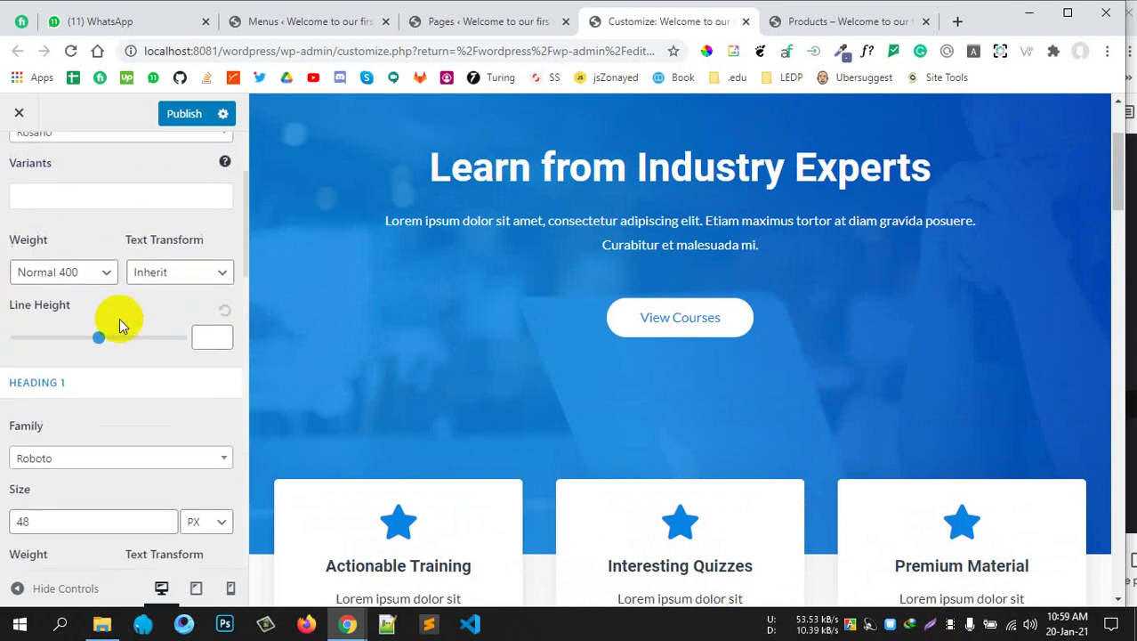
Review the Text Transform choices and try the Line Height slider for all headings (H1 - H6)
{"action": "scroll", "coordinate": [121, 326], "scroll_direction": "down", "scroll_amount": 1}
{"action": "left_click", "coordinate": [208, 193]}
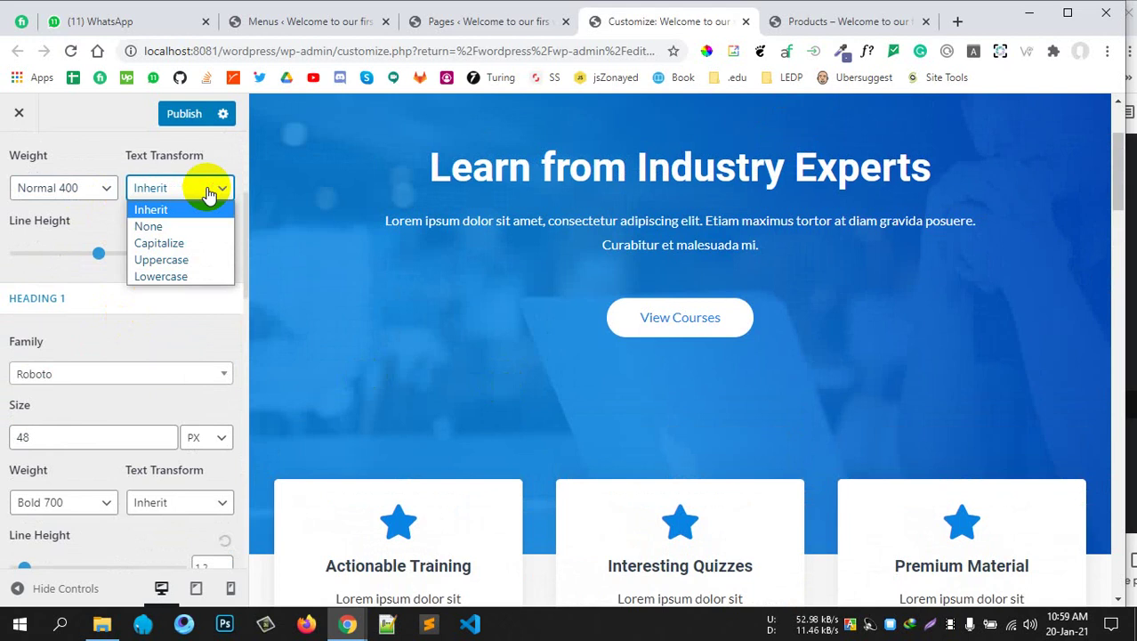
{"action": "left_click", "coordinate": [208, 193]}
{"action": "left_click_drag", "start_coordinate": [101, 260], "coordinate": [56, 274]}
{"action": "scroll", "coordinate": [112, 338], "scroll_direction": "down", "scroll_amount": 2}
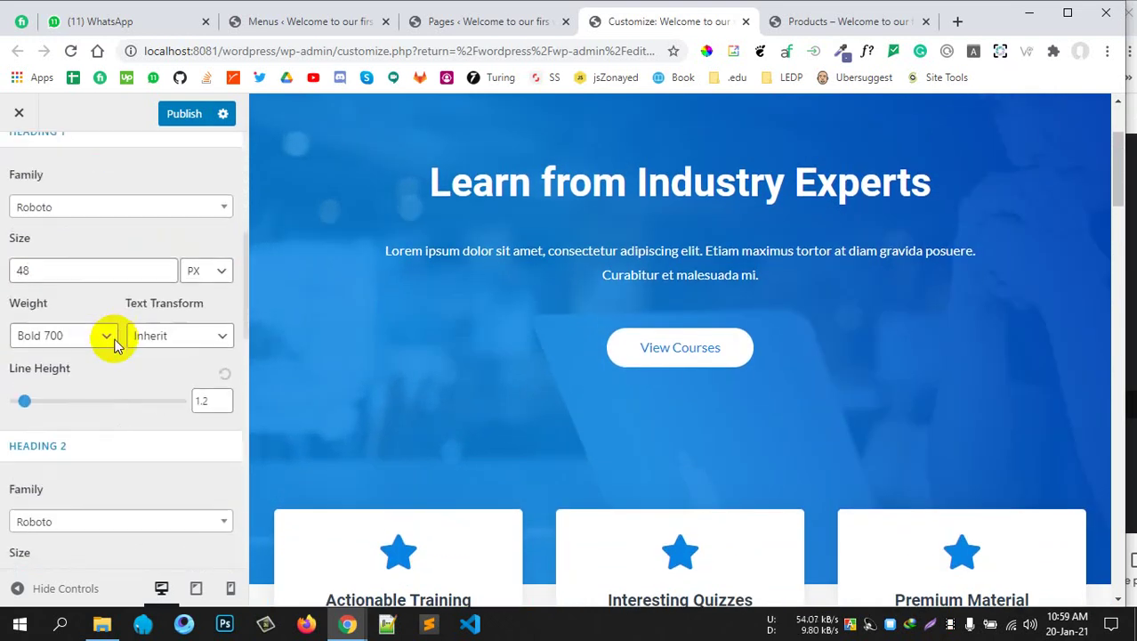
Set the Heading 1 font family to Rufina and check the hero heading in the preview
{"action": "scroll", "coordinate": [62, 194], "scroll_direction": "up", "scroll_amount": 1}
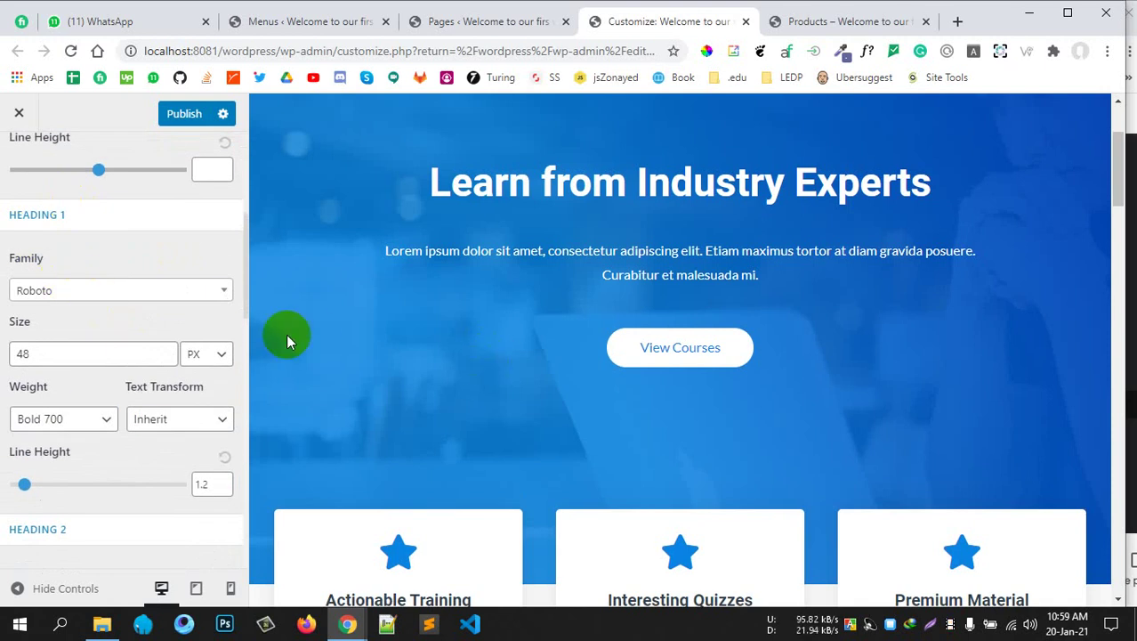
{"action": "left_click", "coordinate": [72, 302]}
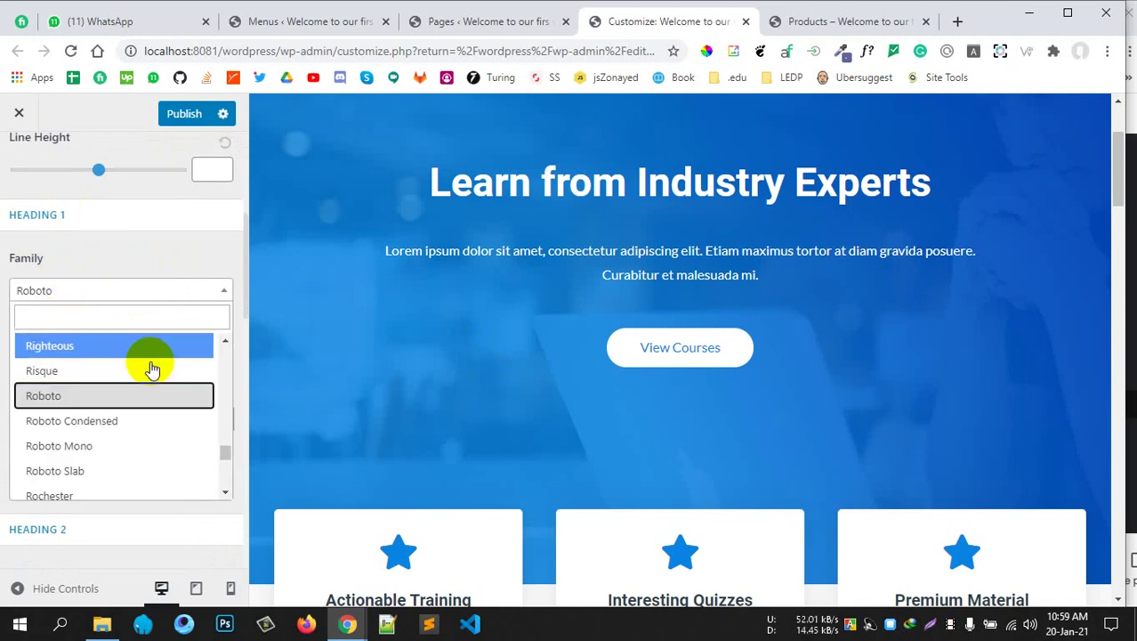
{"action": "scroll", "coordinate": [127, 392], "scroll_direction": "down", "scroll_amount": 5}
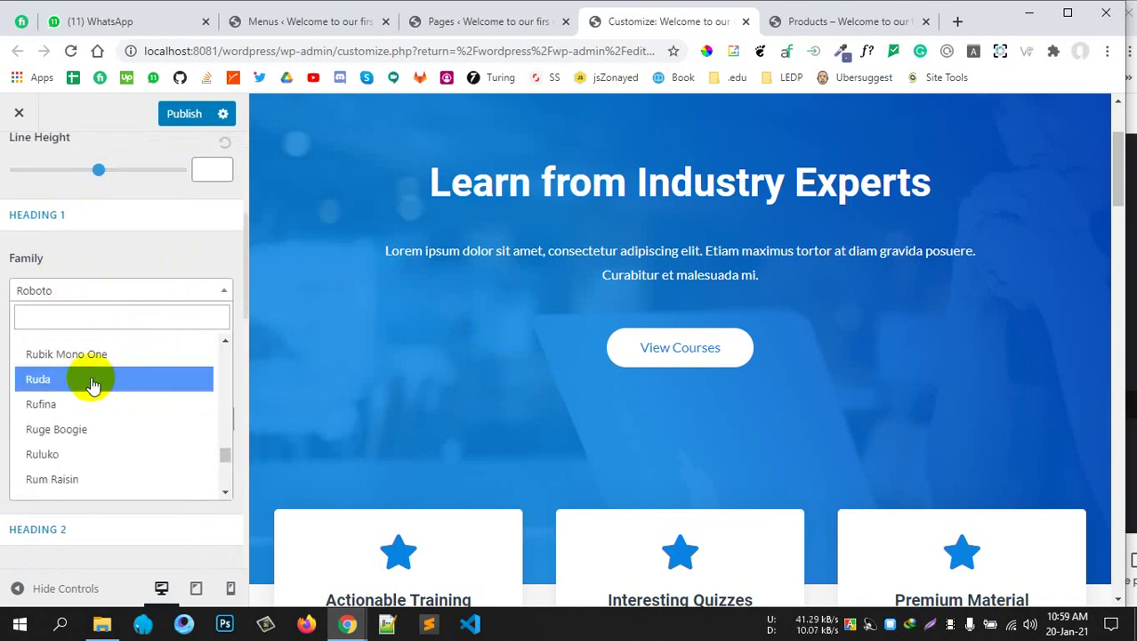
{"action": "left_click", "coordinate": [98, 404]}
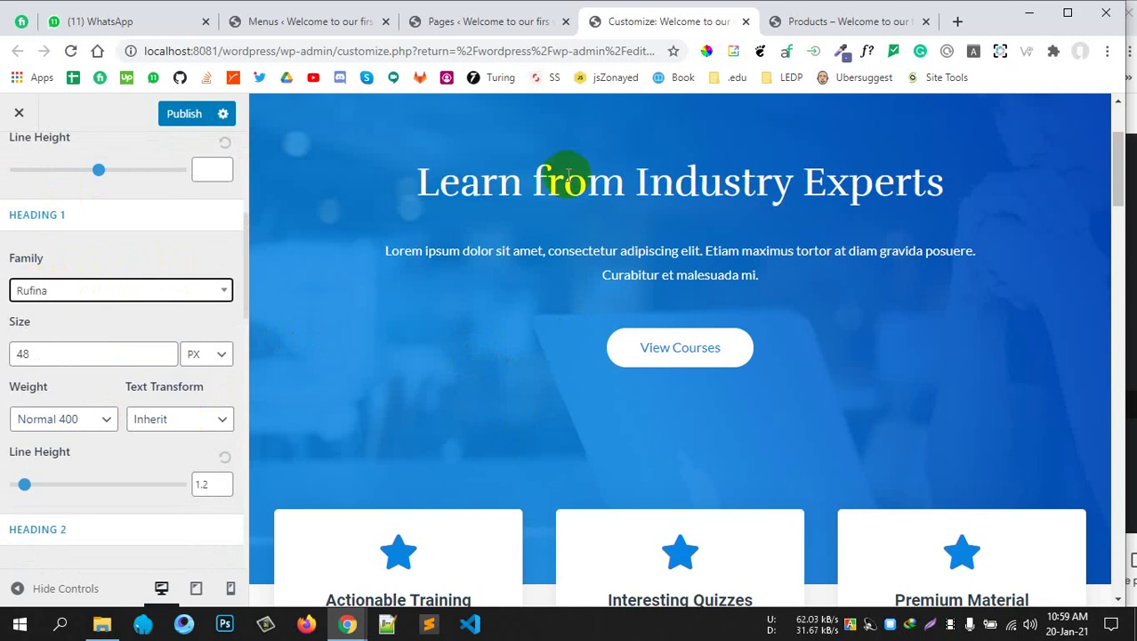
{"action": "scroll", "coordinate": [623, 223], "scroll_direction": "up", "scroll_amount": 2}
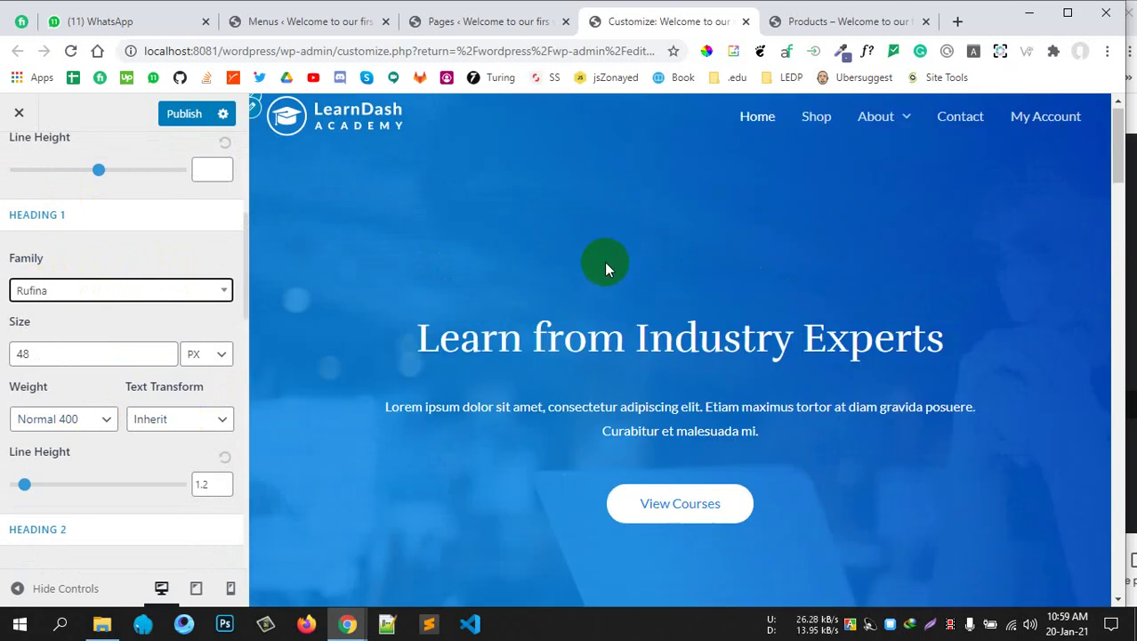
Switch the Heading 1 font family to Siemreap
{"action": "left_click", "coordinate": [129, 291]}
{"action": "scroll", "coordinate": [107, 394], "scroll_direction": "down", "scroll_amount": 5}
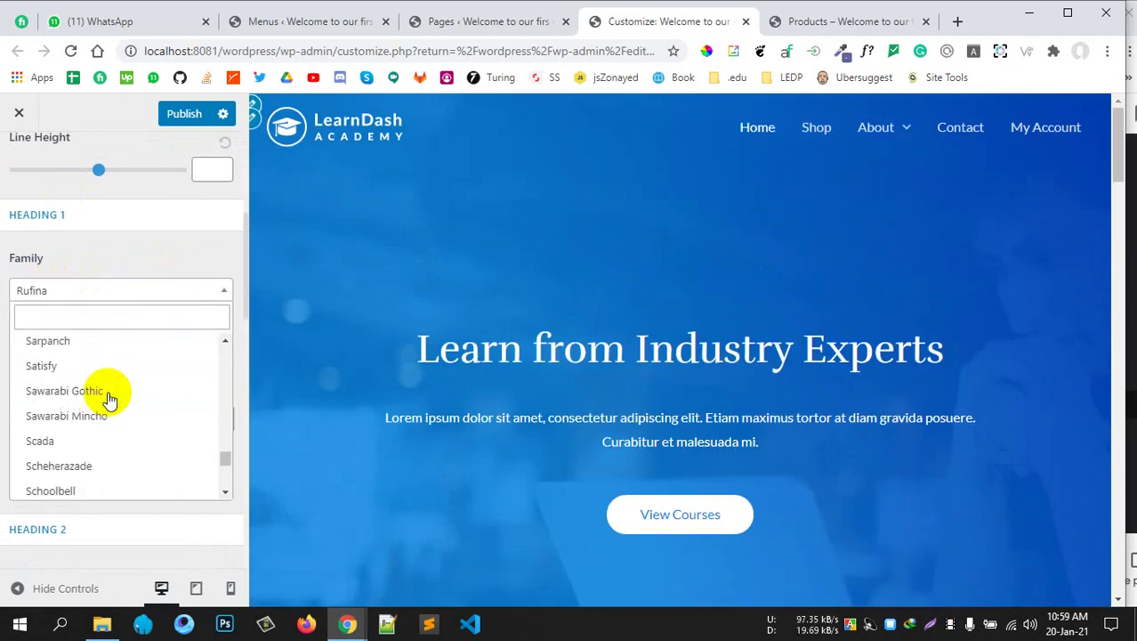
{"action": "scroll", "coordinate": [106, 398], "scroll_direction": "down", "scroll_amount": 5}
{"action": "left_click", "coordinate": [47, 401]}
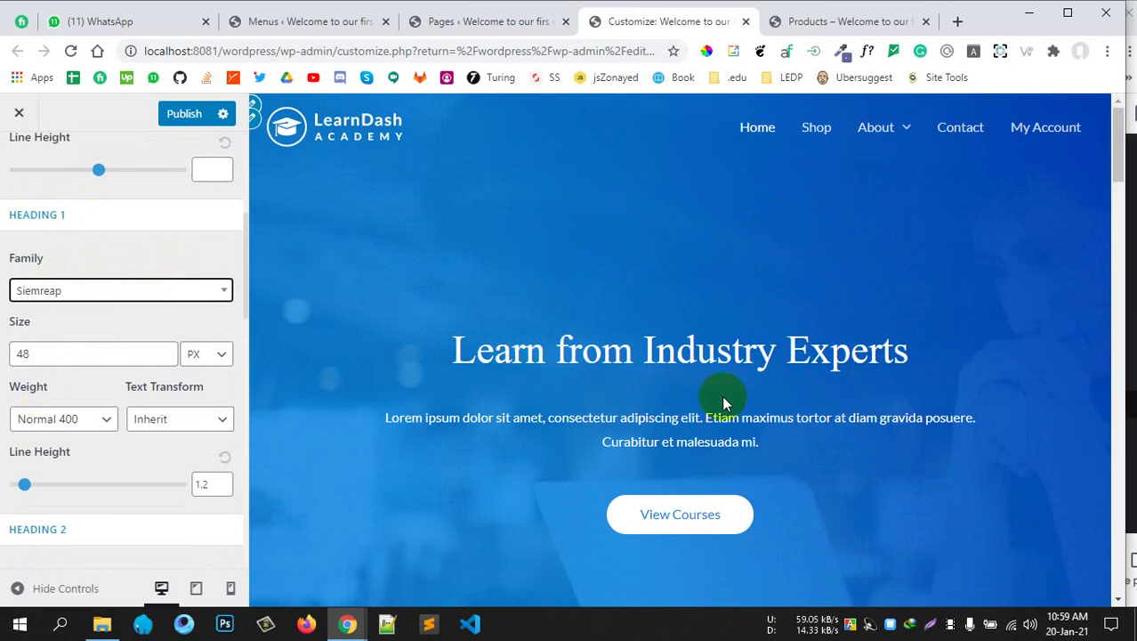
Change the Heading 1 font family to Stoke
{"action": "left_click", "coordinate": [129, 294]}
{"action": "scroll", "coordinate": [119, 428], "scroll_direction": "down", "scroll_amount": 6}
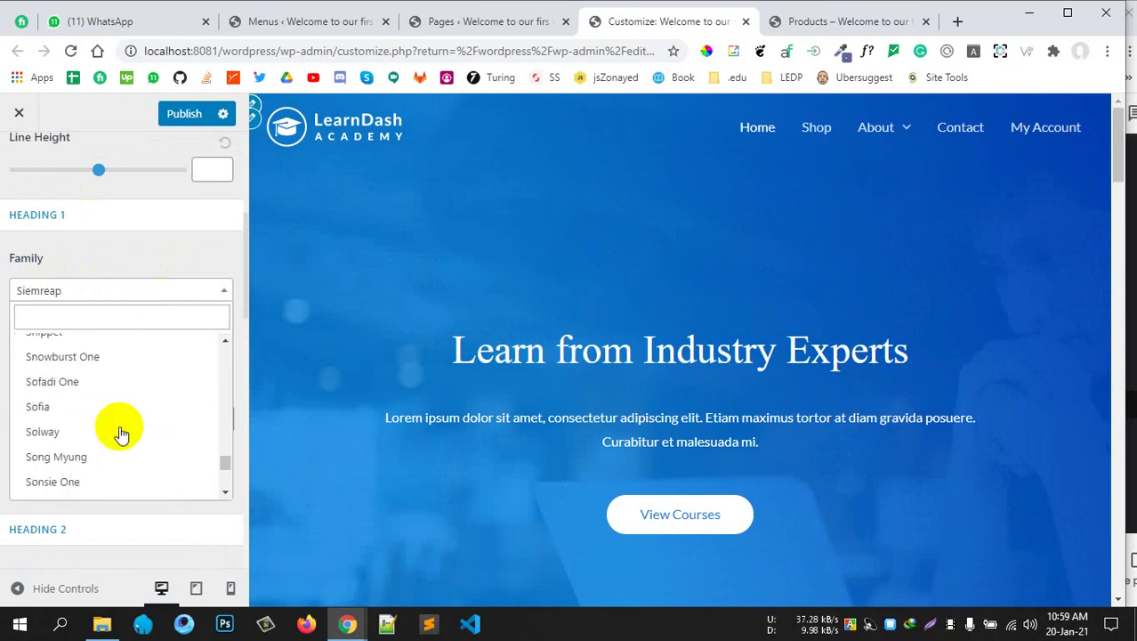
{"action": "left_click", "coordinate": [100, 460]}
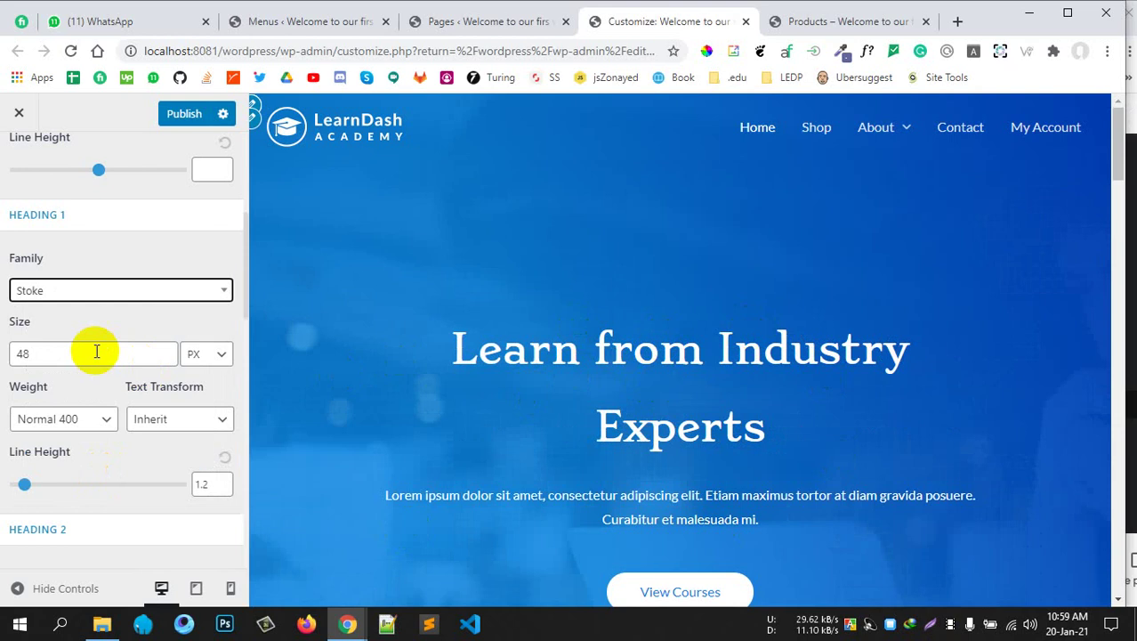
Set the Heading 1 text transform to Uppercase and check the hero heading in the preview
{"action": "scroll", "coordinate": [113, 416], "scroll_direction": "down", "scroll_amount": 2}
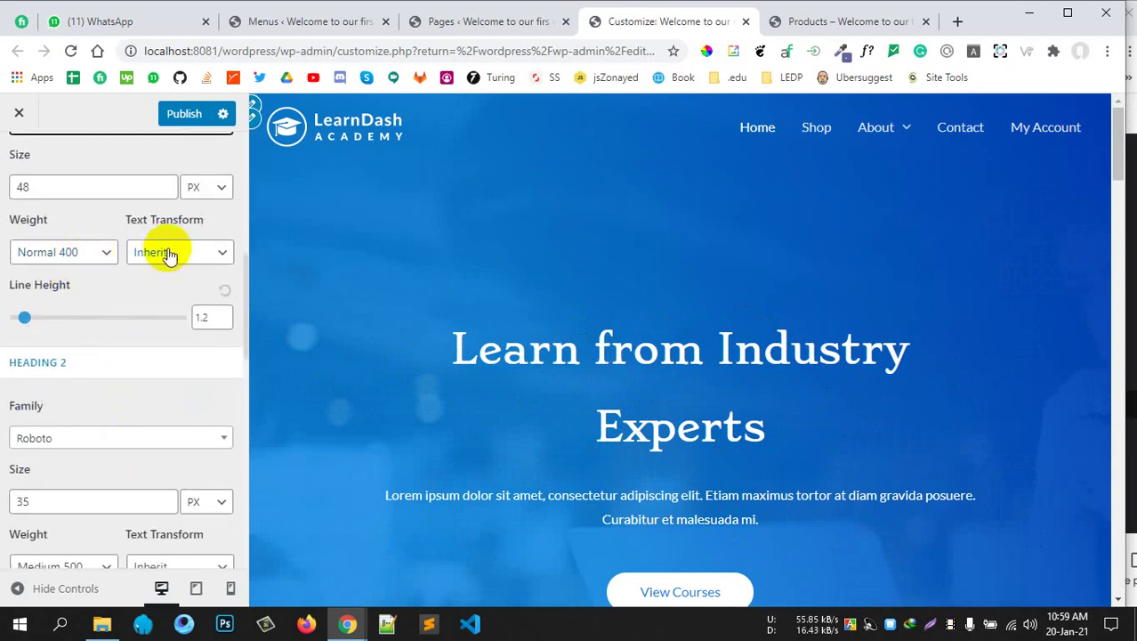
{"action": "left_click", "coordinate": [164, 254]}
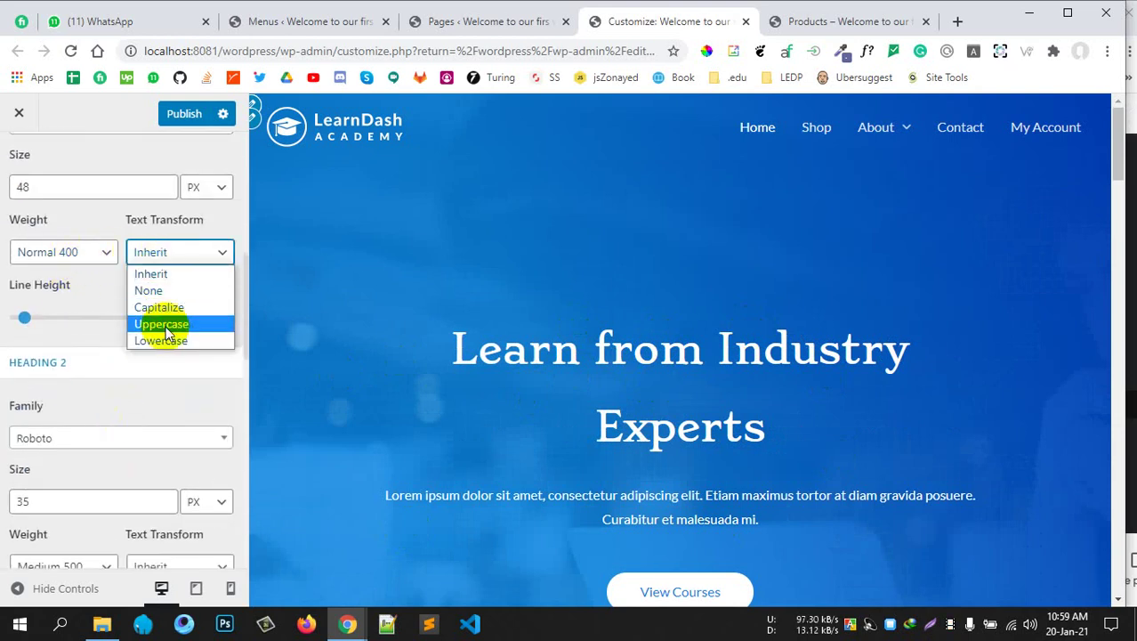
{"action": "left_click", "coordinate": [160, 324]}
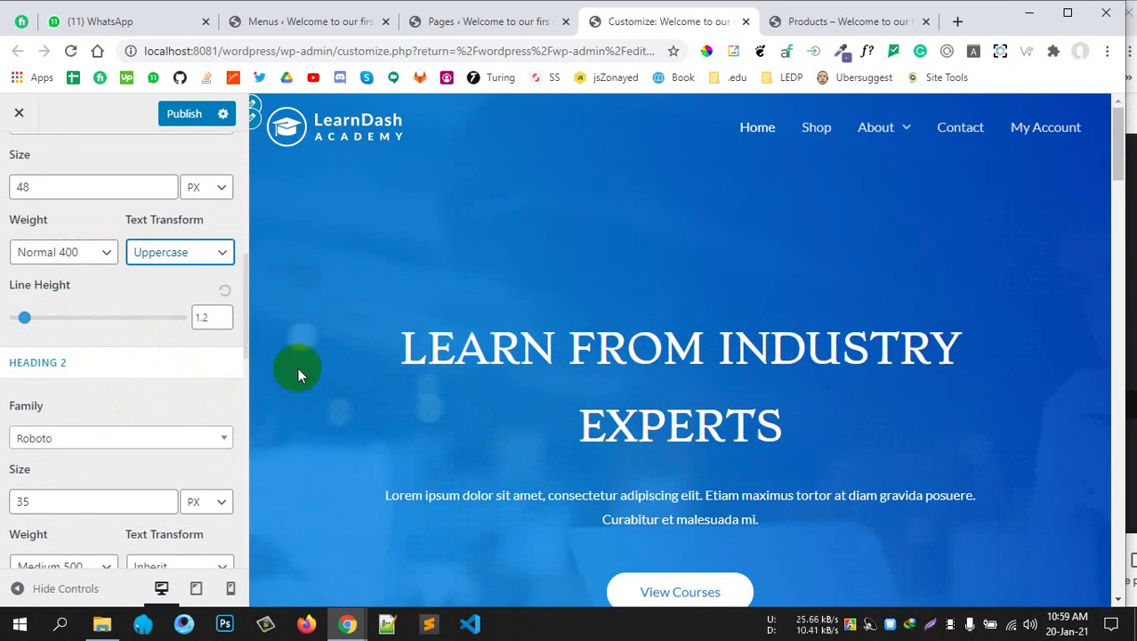
{"action": "scroll", "coordinate": [571, 391], "scroll_direction": "down", "scroll_amount": 2}
{"action": "scroll", "coordinate": [462, 351], "scroll_direction": "up", "scroll_amount": 1}
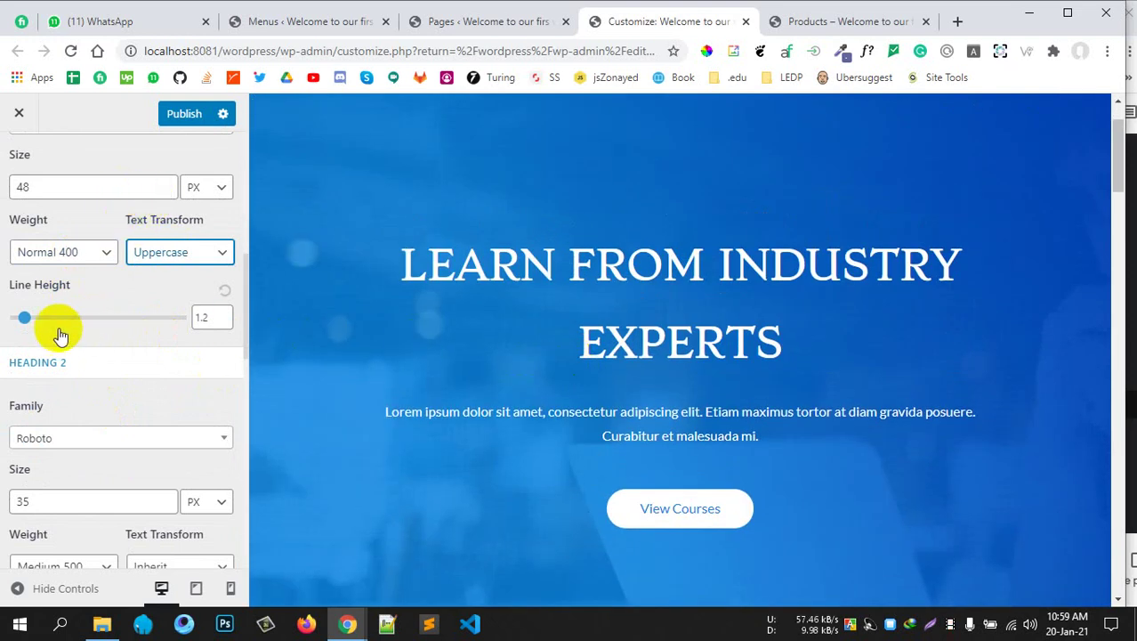
Reduce the Heading 1 line height to 1.07
{"action": "left_click_drag", "start_coordinate": [24, 320], "coordinate": [20, 324]}
Set the Heading 2 font family to Roboto Slab and check the popular courses heading in the preview
{"action": "scroll", "coordinate": [204, 362], "scroll_direction": "down", "scroll_amount": 2}
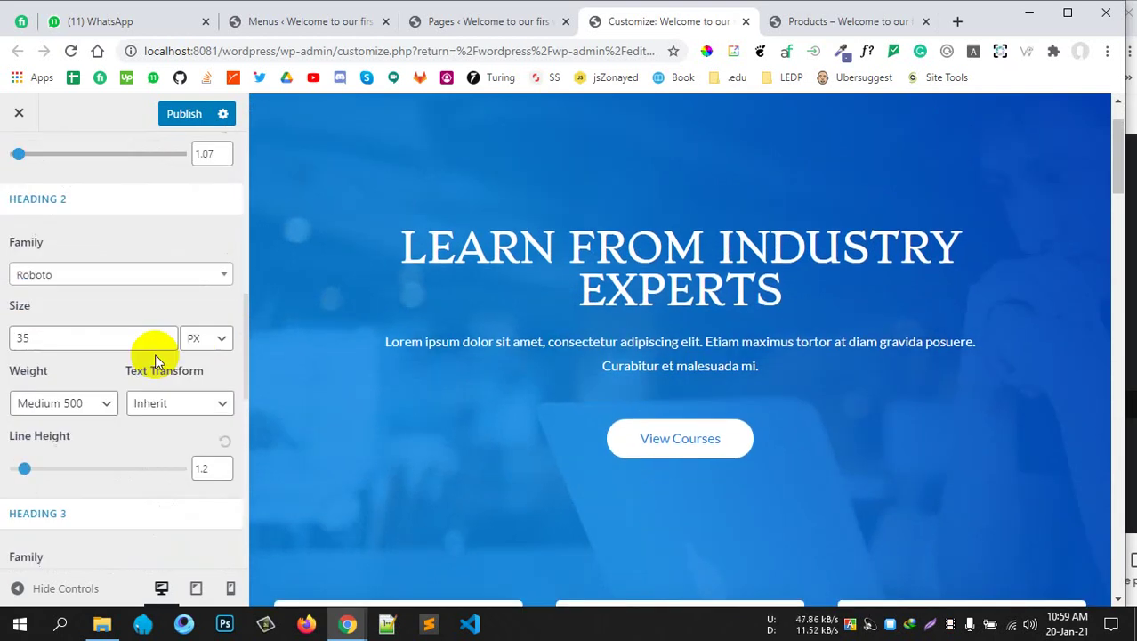
{"action": "scroll", "coordinate": [501, 394], "scroll_direction": "down", "scroll_amount": 5}
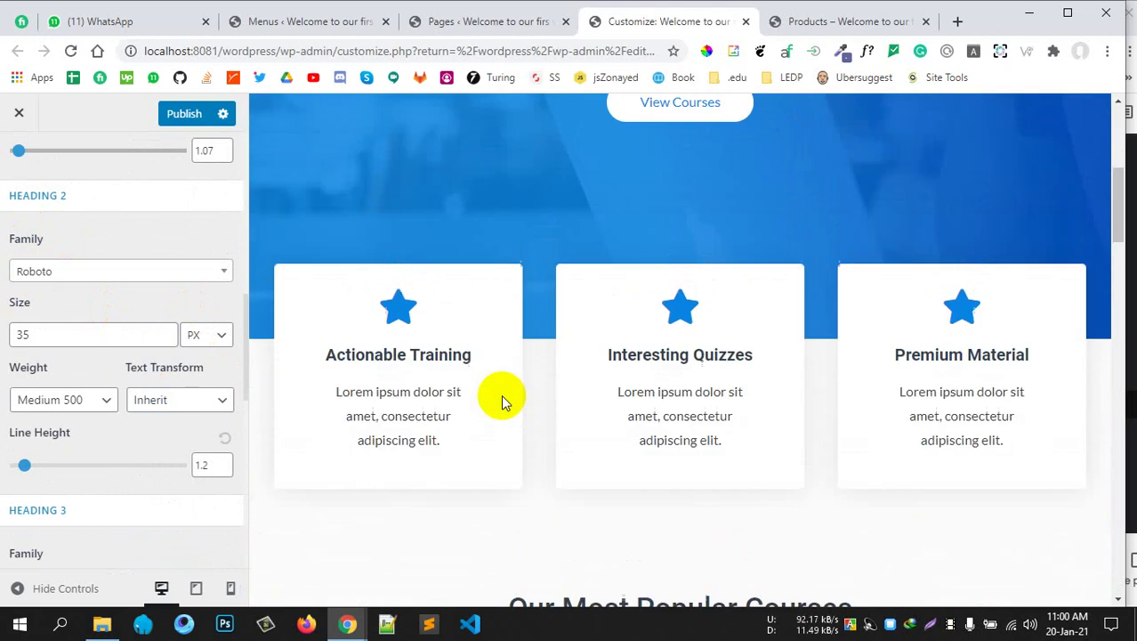
{"action": "left_click", "coordinate": [67, 284]}
{"action": "left_click", "coordinate": [105, 457]}
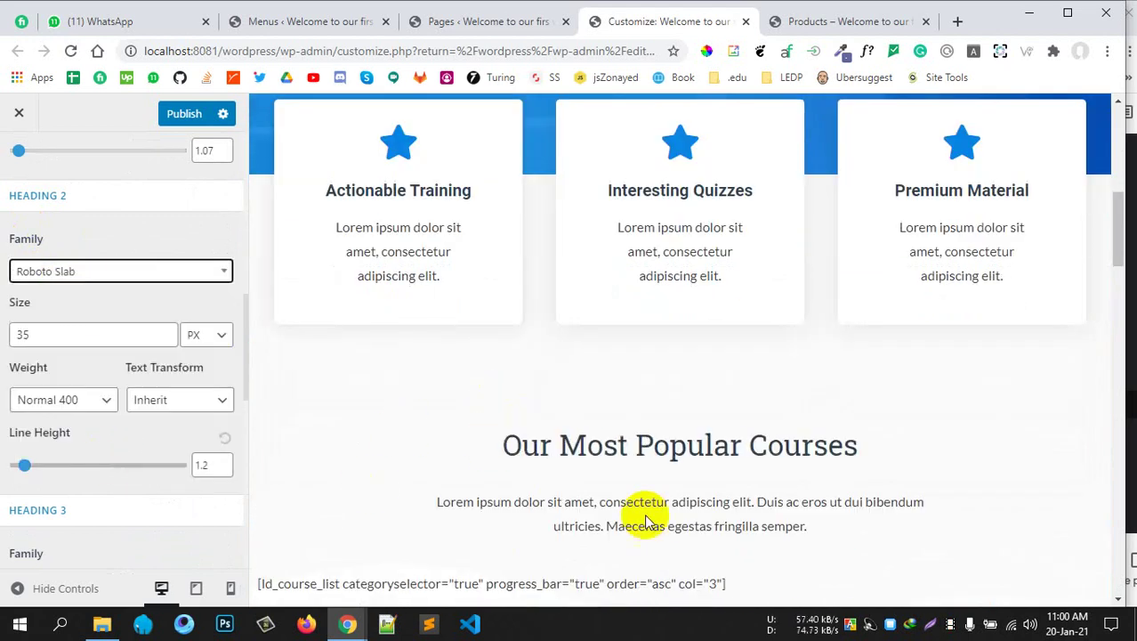
{"action": "scroll", "coordinate": [539, 444], "scroll_direction": "down", "scroll_amount": 2}
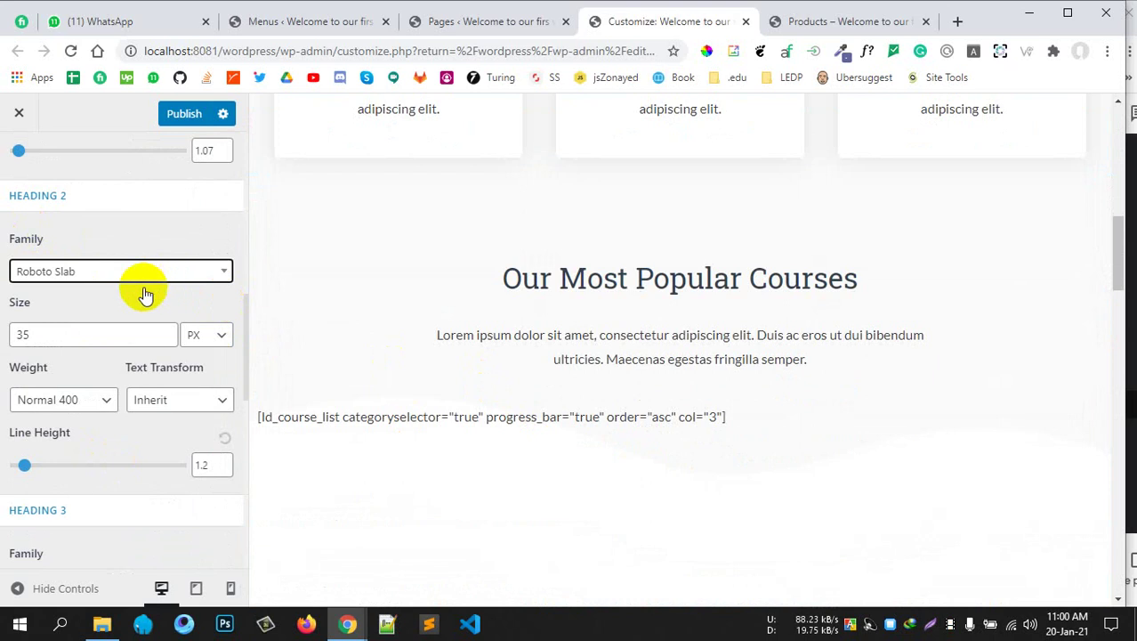
Change the Heading 2 font family to Ruthie
{"action": "left_click", "coordinate": [145, 293]}
{"action": "scroll", "coordinate": [89, 418], "scroll_direction": "down", "scroll_amount": 3}
{"action": "left_click", "coordinate": [67, 451]}
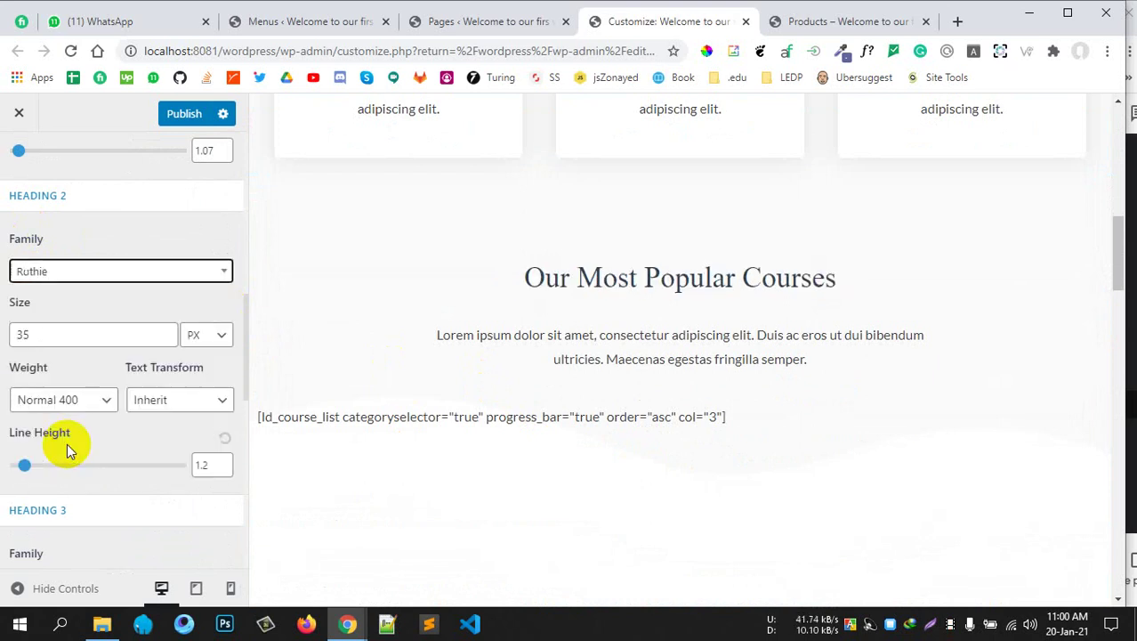
Examine how the Heading 2 font looks on the section headings throughout the preview page
{"action": "left_click_drag", "start_coordinate": [650, 287], "coordinate": [843, 289]}
{"action": "left_click", "coordinate": [616, 413]}
{"action": "scroll", "coordinate": [609, 427], "scroll_direction": "down", "scroll_amount": 1}
{"action": "scroll", "coordinate": [610, 427], "scroll_direction": "down", "scroll_amount": 1}
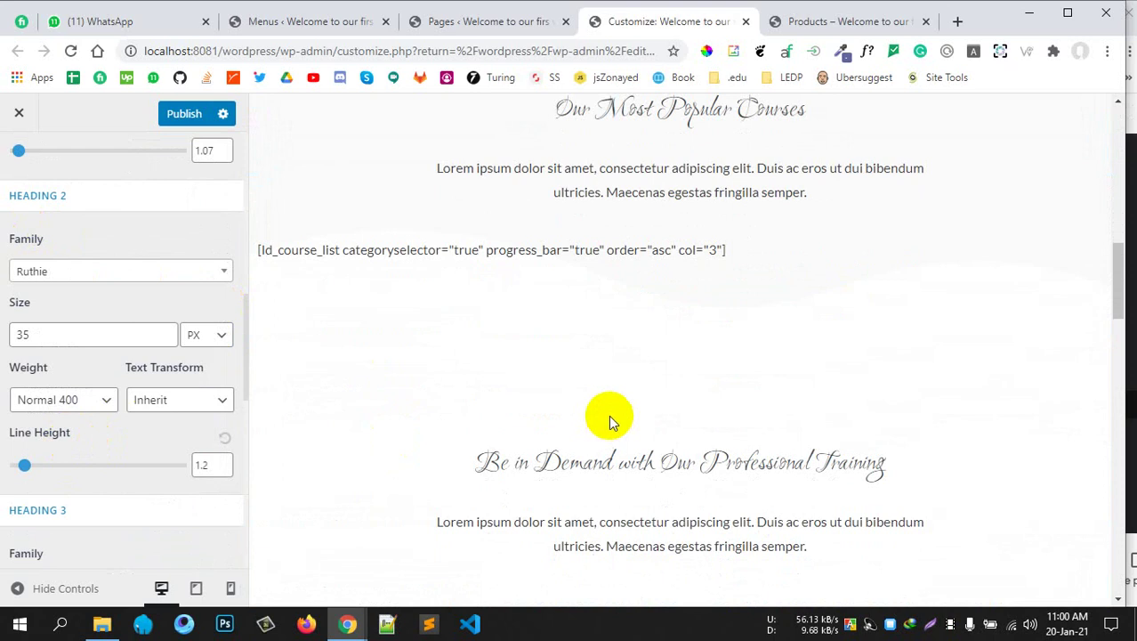
{"action": "scroll", "coordinate": [558, 426], "scroll_direction": "down", "scroll_amount": 3}
{"action": "left_click_drag", "start_coordinate": [625, 213], "coordinate": [825, 254]}
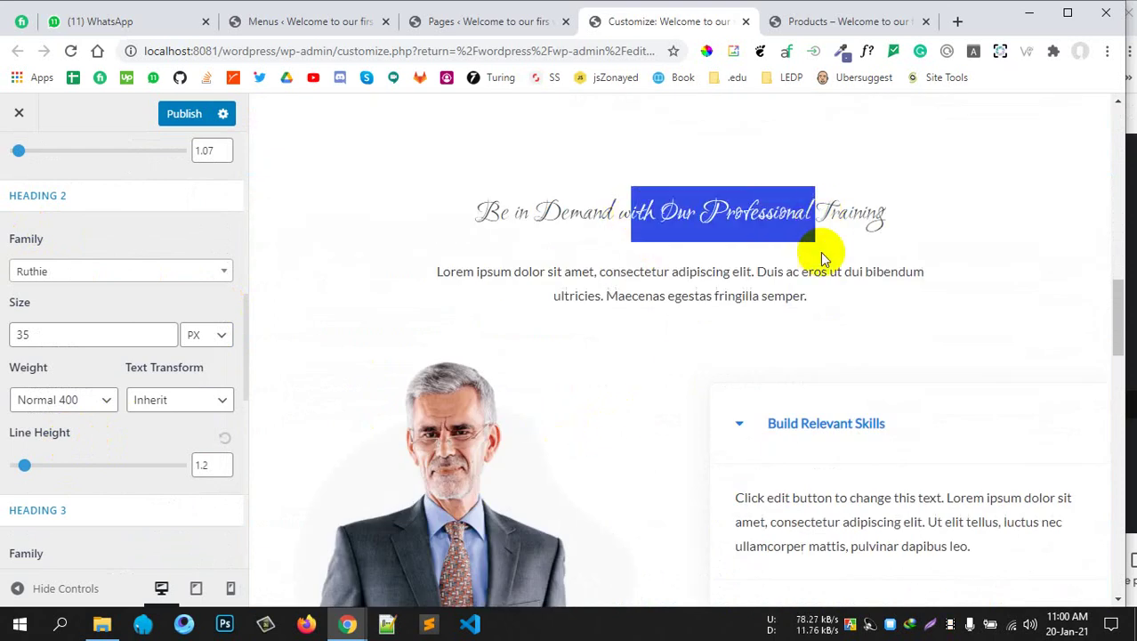
{"action": "scroll", "coordinate": [477, 298], "scroll_direction": "down", "scroll_amount": 12}
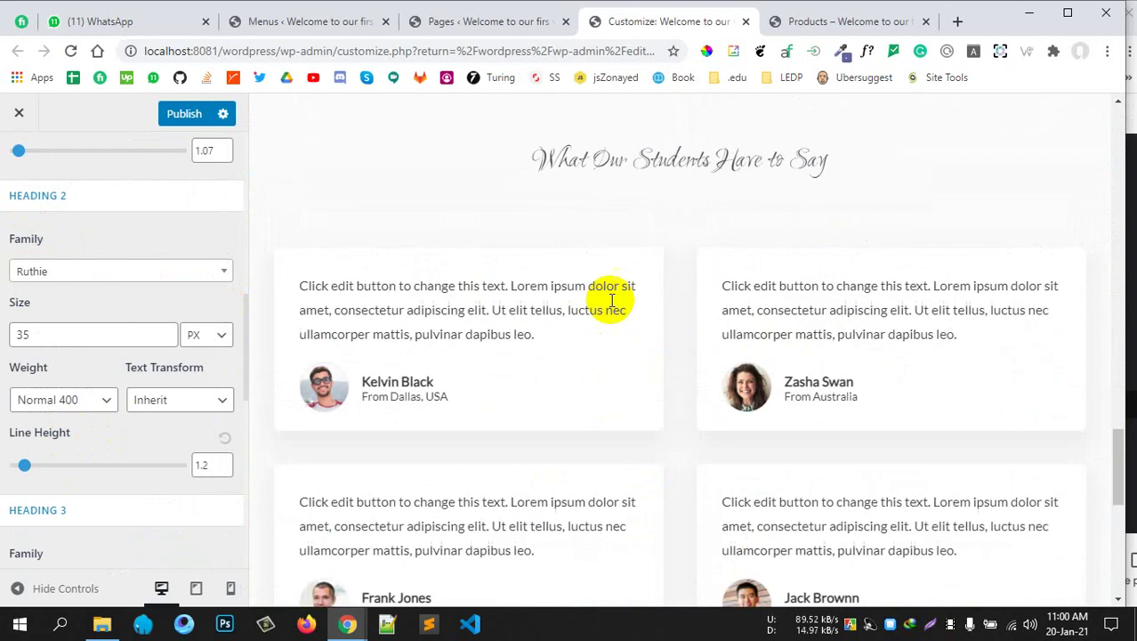
{"action": "left_click_drag", "start_coordinate": [570, 174], "coordinate": [874, 167]}
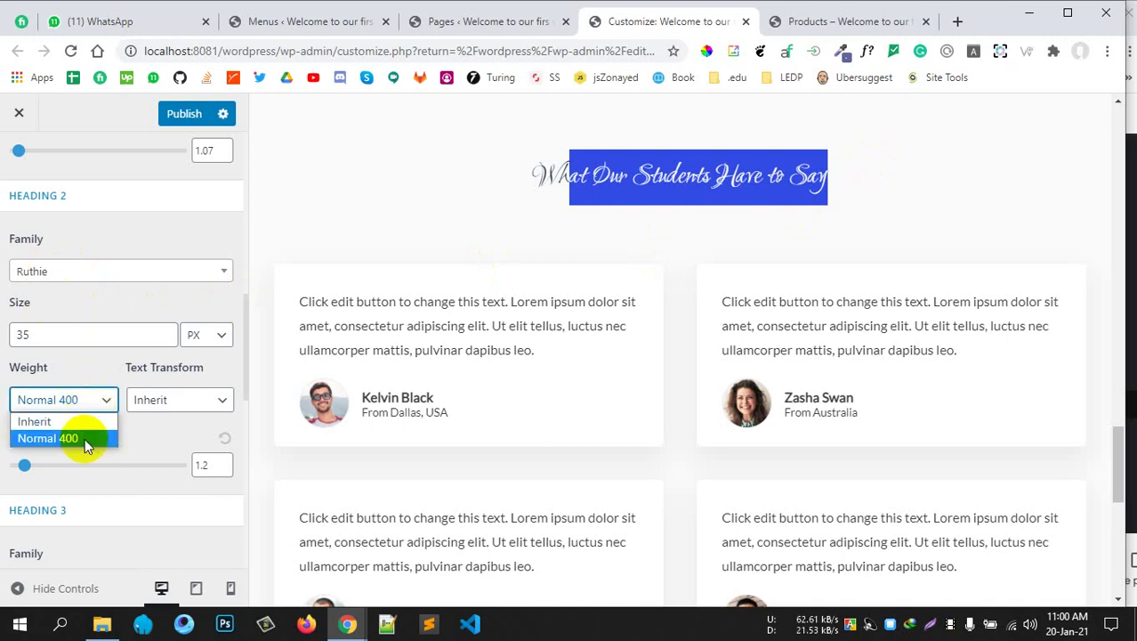
Try the Uppercase text transform on Heading 2 and return the setting to Inherit
{"action": "left_click", "coordinate": [80, 399]}
{"action": "left_click", "coordinate": [196, 400]}
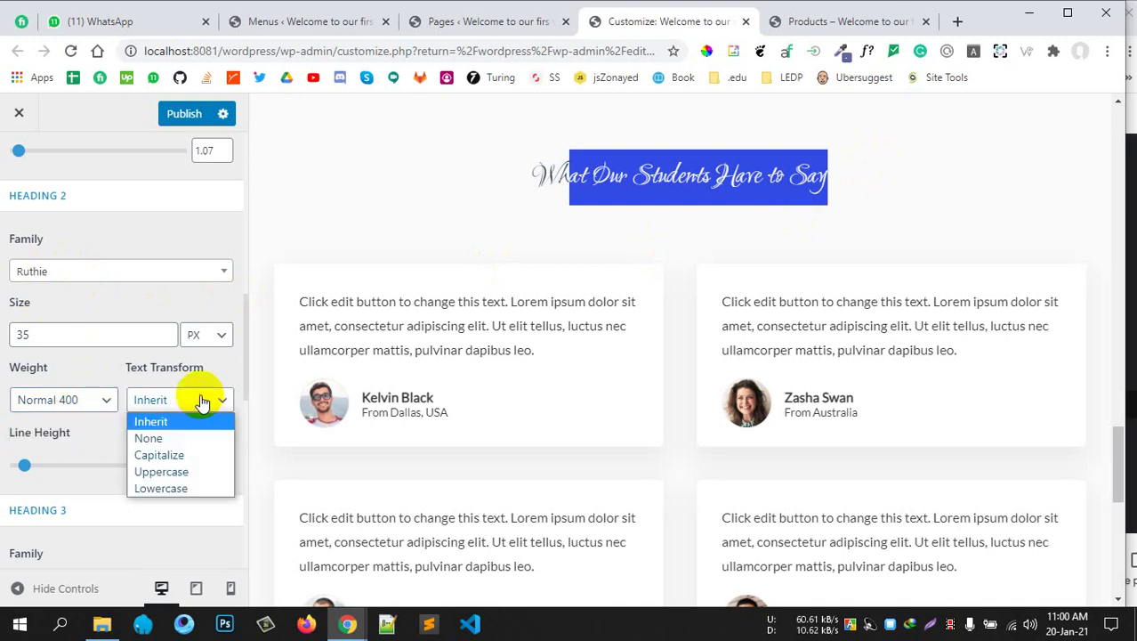
{"action": "left_click", "coordinate": [169, 471]}
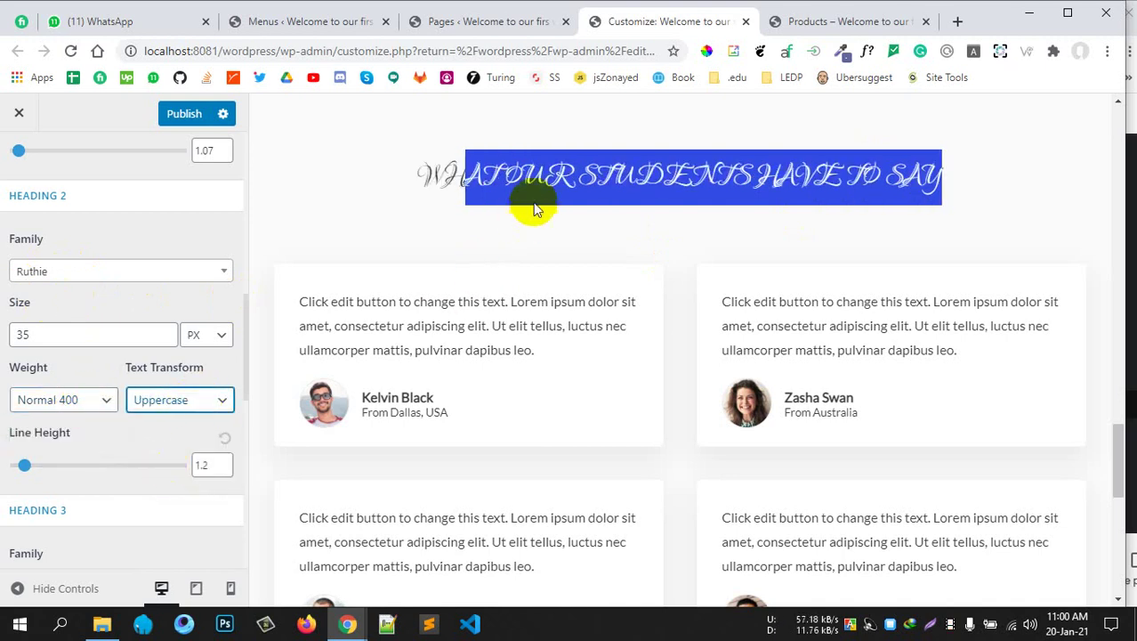
{"action": "left_click", "coordinate": [190, 402]}
{"action": "left_click", "coordinate": [182, 420]}
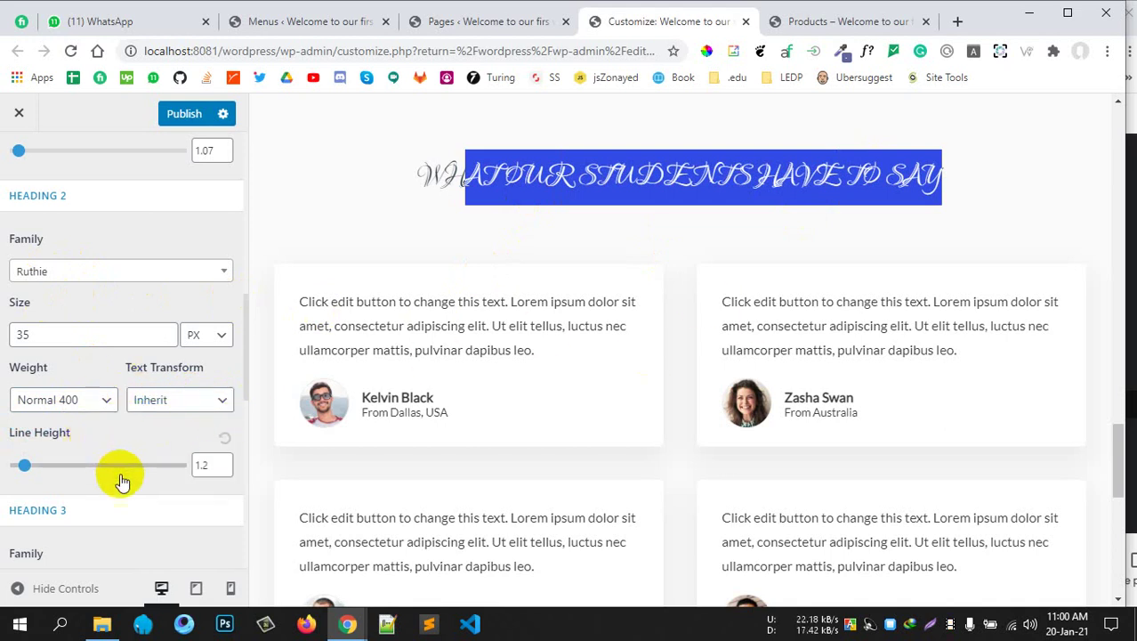
Look over the remaining heading settings and open the global Base Colors settings
{"action": "scroll", "coordinate": [72, 406], "scroll_direction": "down", "scroll_amount": 2}
{"action": "scroll", "coordinate": [93, 414], "scroll_direction": "down", "scroll_amount": 5}
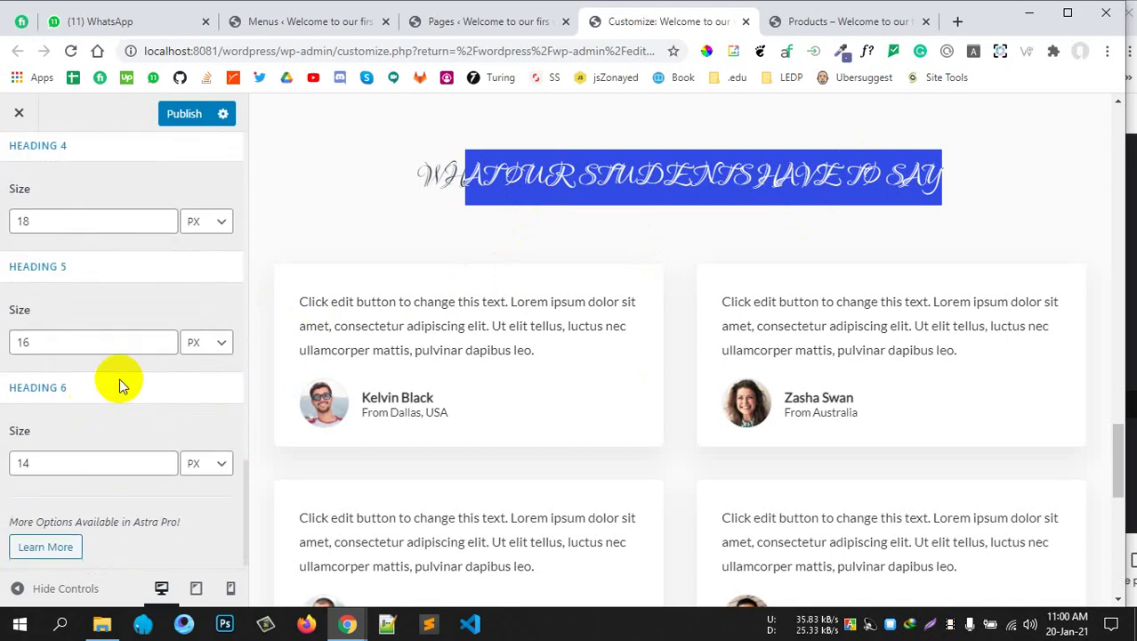
{"action": "scroll", "coordinate": [84, 338], "scroll_direction": "up", "scroll_amount": 8}
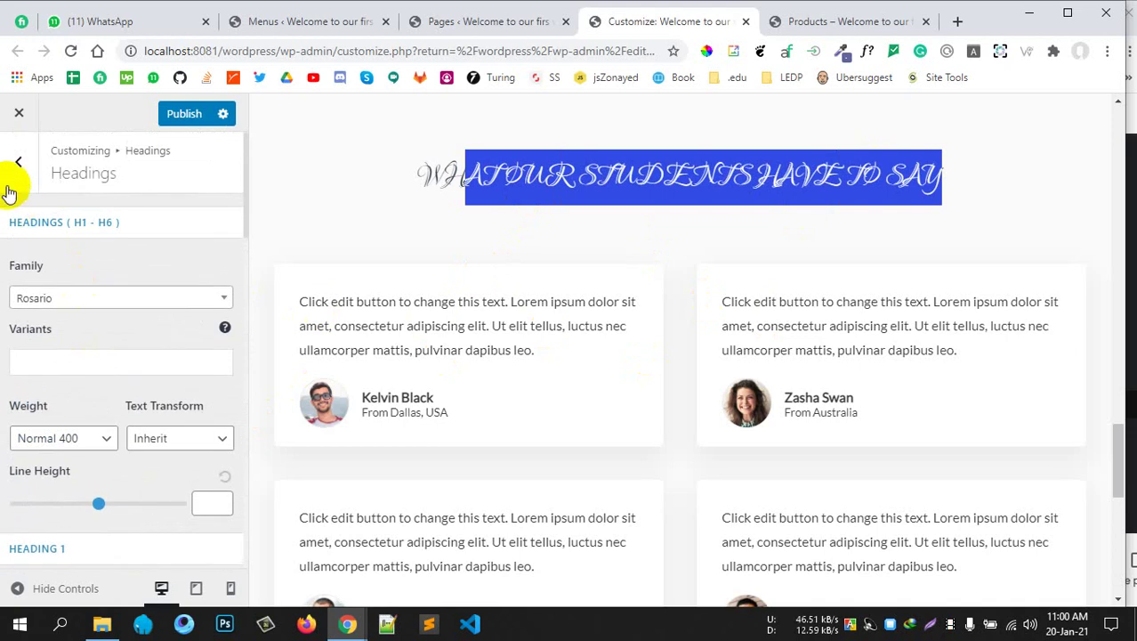
{"action": "left_click", "coordinate": [20, 163]}
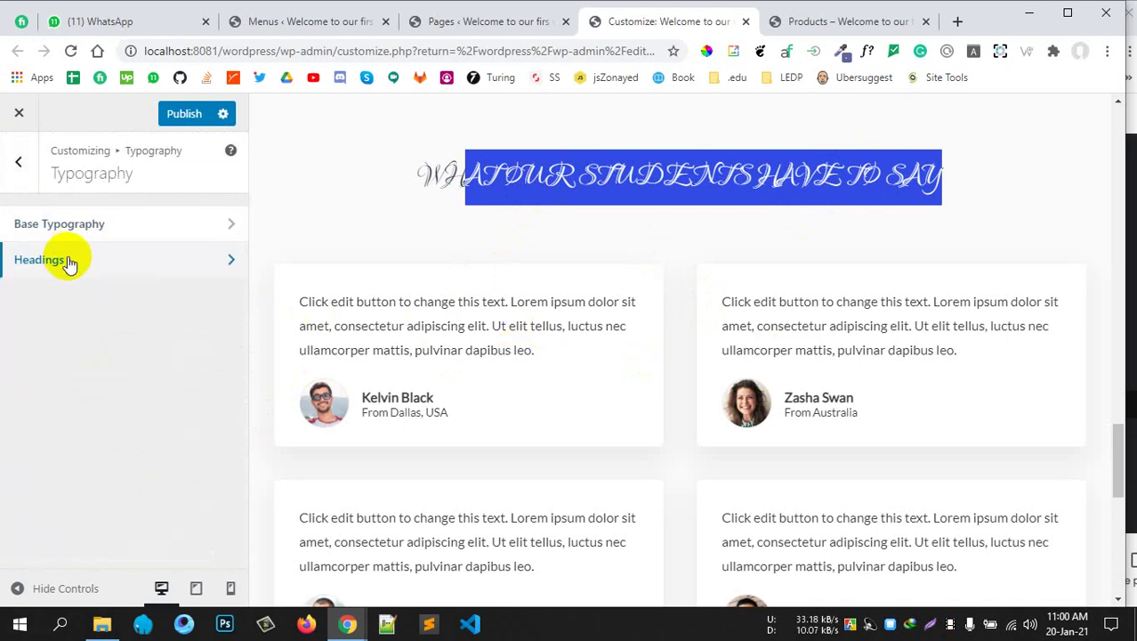
{"action": "left_click", "coordinate": [19, 163]}
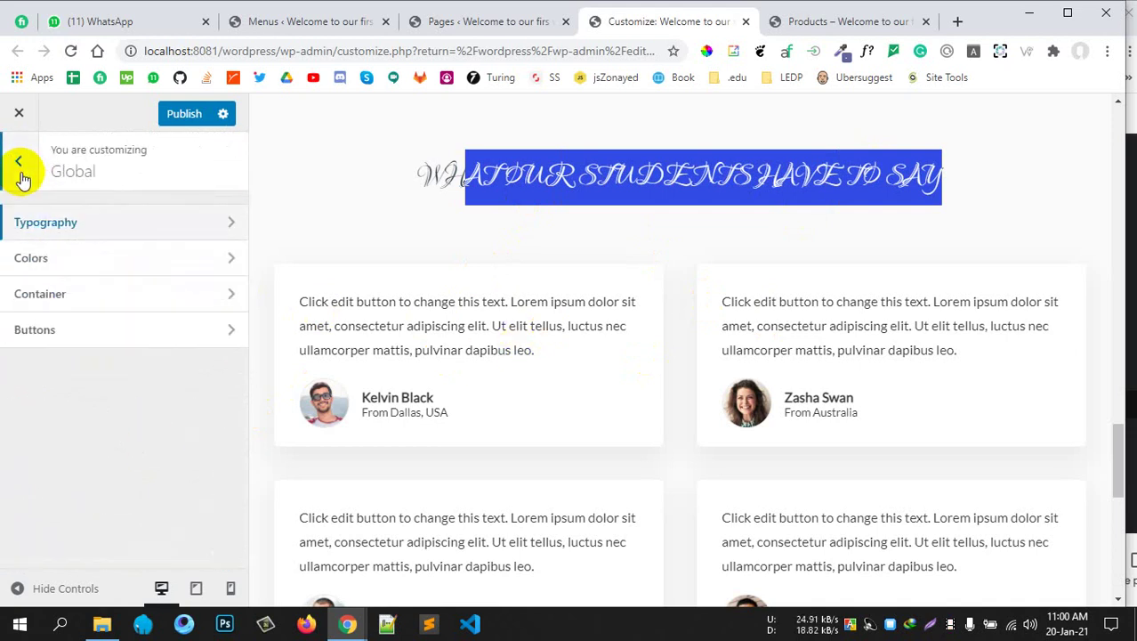
{"action": "left_click", "coordinate": [44, 258]}
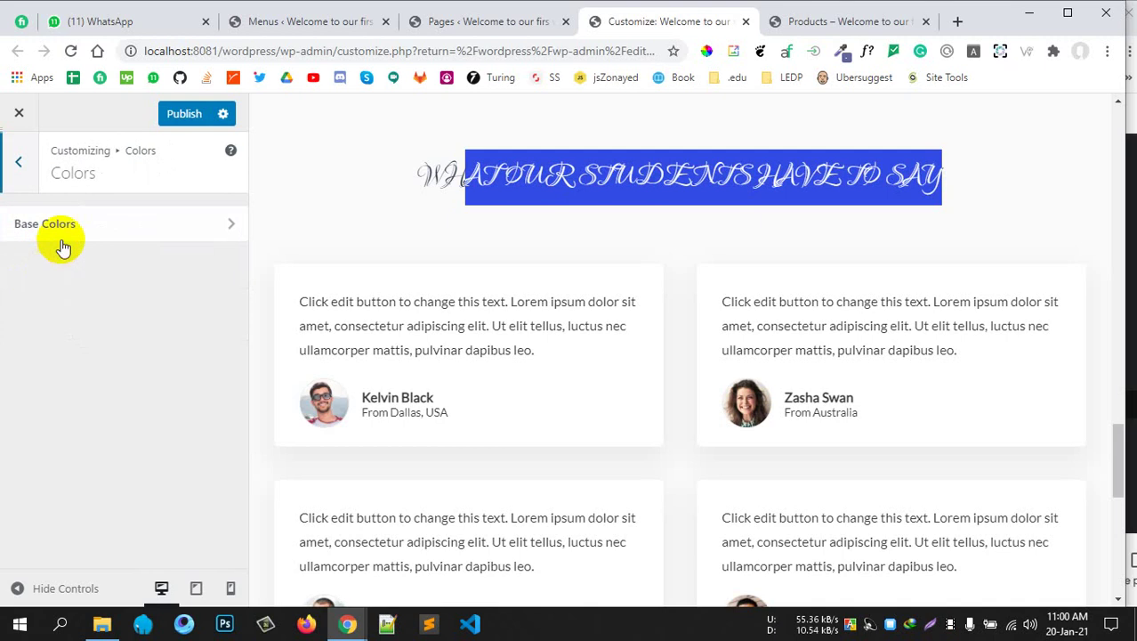
{"action": "left_click", "coordinate": [67, 233]}
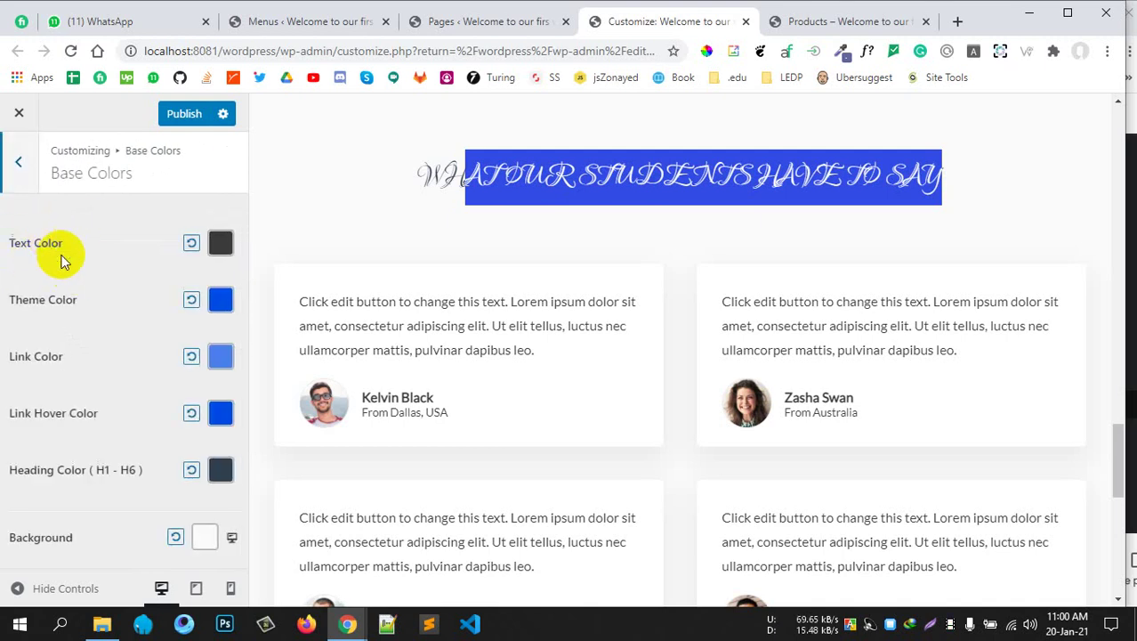
Review the text across the preview page and open the Text Color picker
{"action": "scroll", "coordinate": [518, 380], "scroll_direction": "up", "scroll_amount": 2}
{"action": "left_click", "coordinate": [427, 360]}
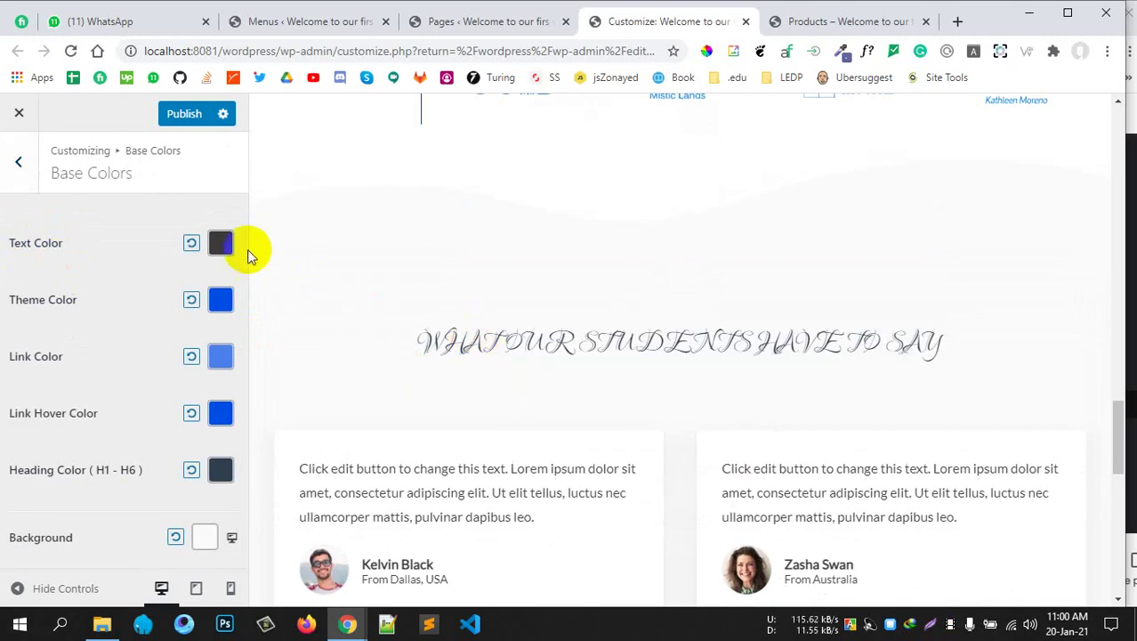
{"action": "scroll", "coordinate": [507, 359], "scroll_direction": "up", "scroll_amount": 15}
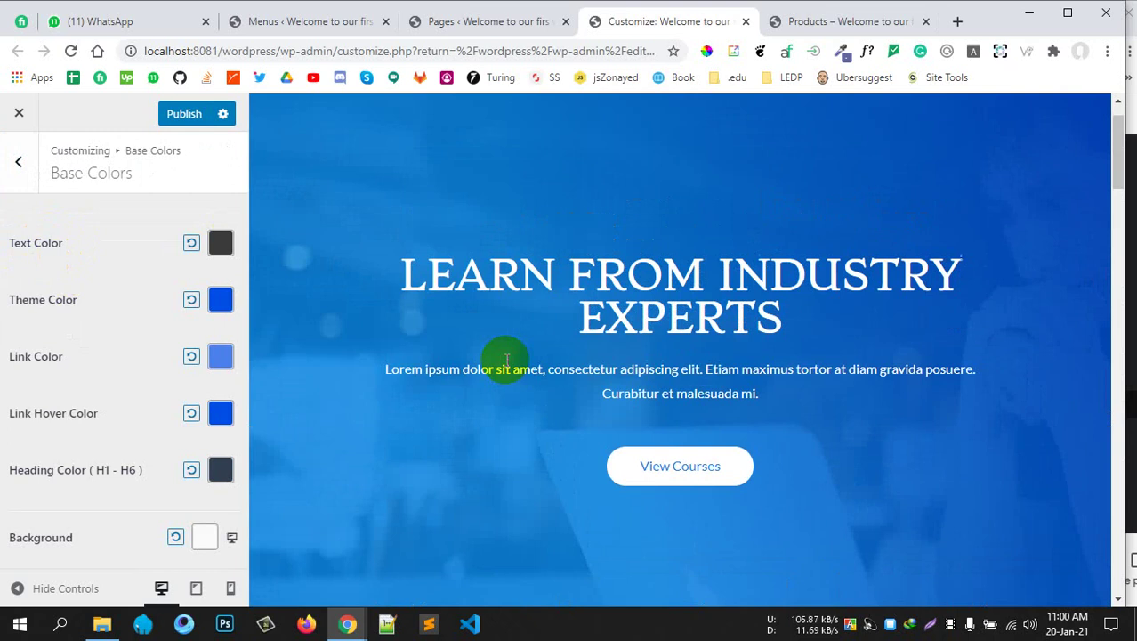
{"action": "scroll", "coordinate": [497, 382], "scroll_direction": "down", "scroll_amount": 10}
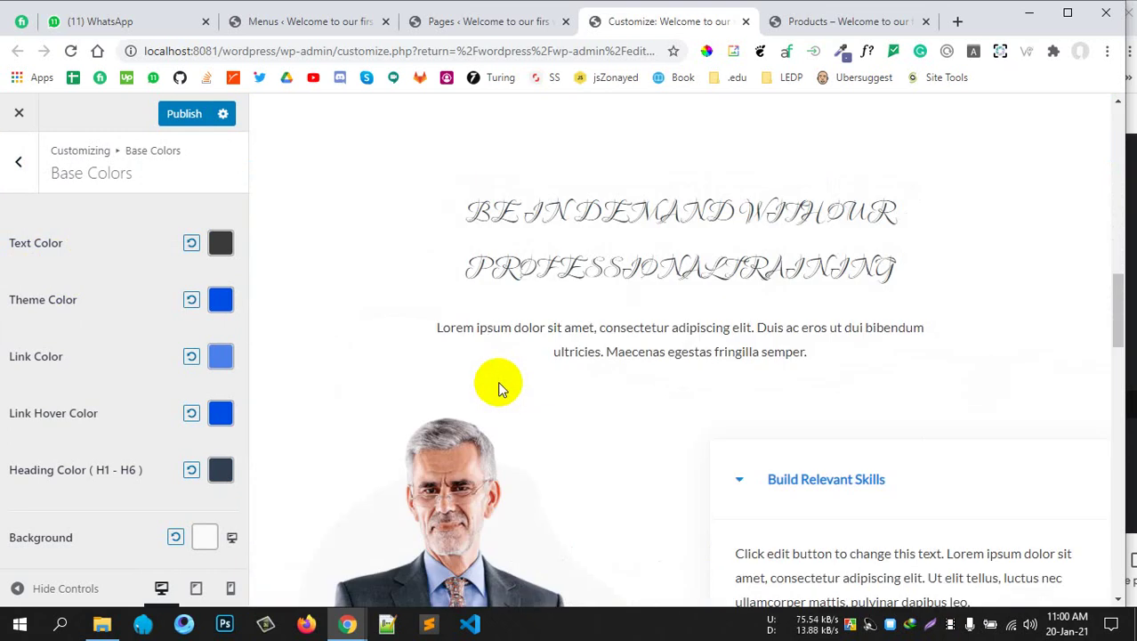
{"action": "scroll", "coordinate": [497, 381], "scroll_direction": "down", "scroll_amount": 2}
{"action": "scroll", "coordinate": [498, 381], "scroll_direction": "up", "scroll_amount": 4}
{"action": "scroll", "coordinate": [497, 380], "scroll_direction": "down", "scroll_amount": 5}
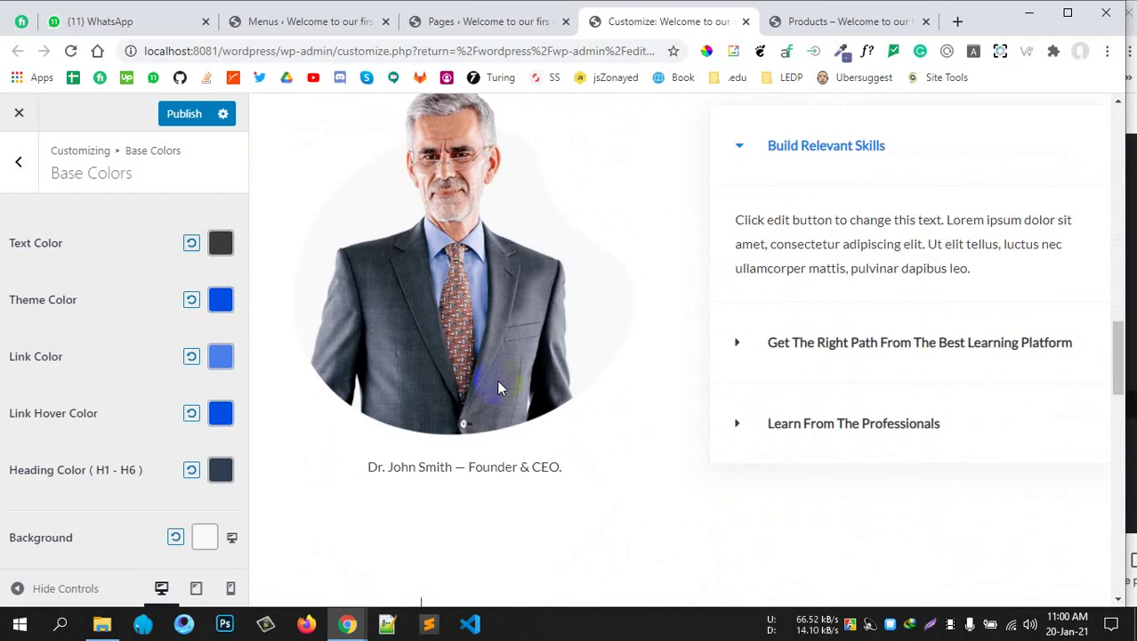
{"action": "left_click", "coordinate": [216, 250]}
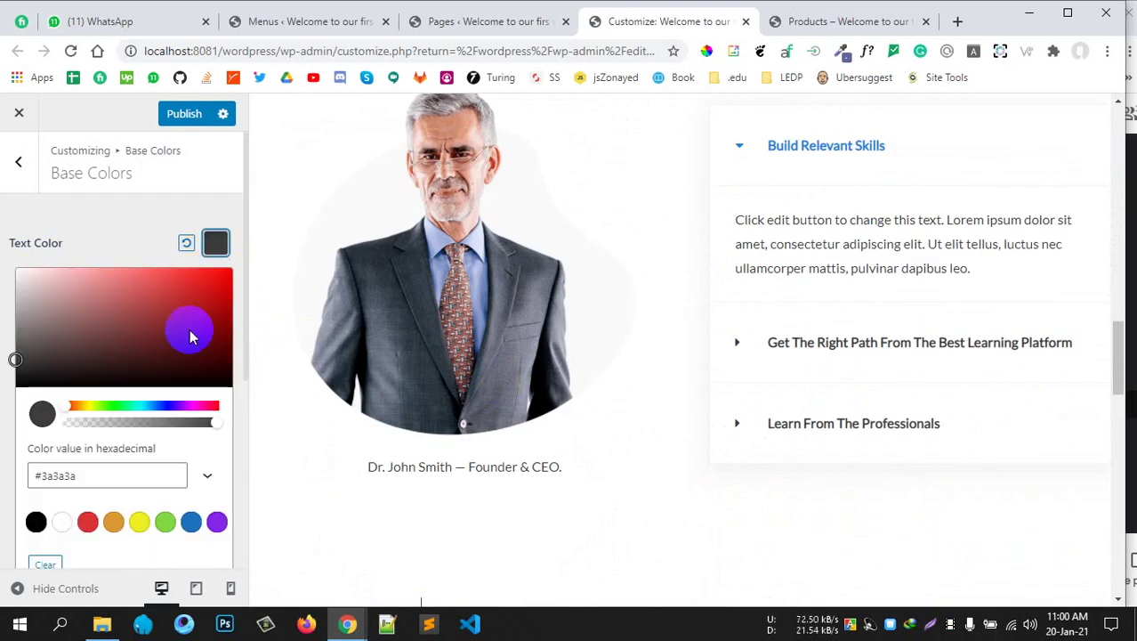
Try #d81616 as the base text color and check its effect on the body text in the page preview
{"action": "left_click", "coordinate": [210, 285]}
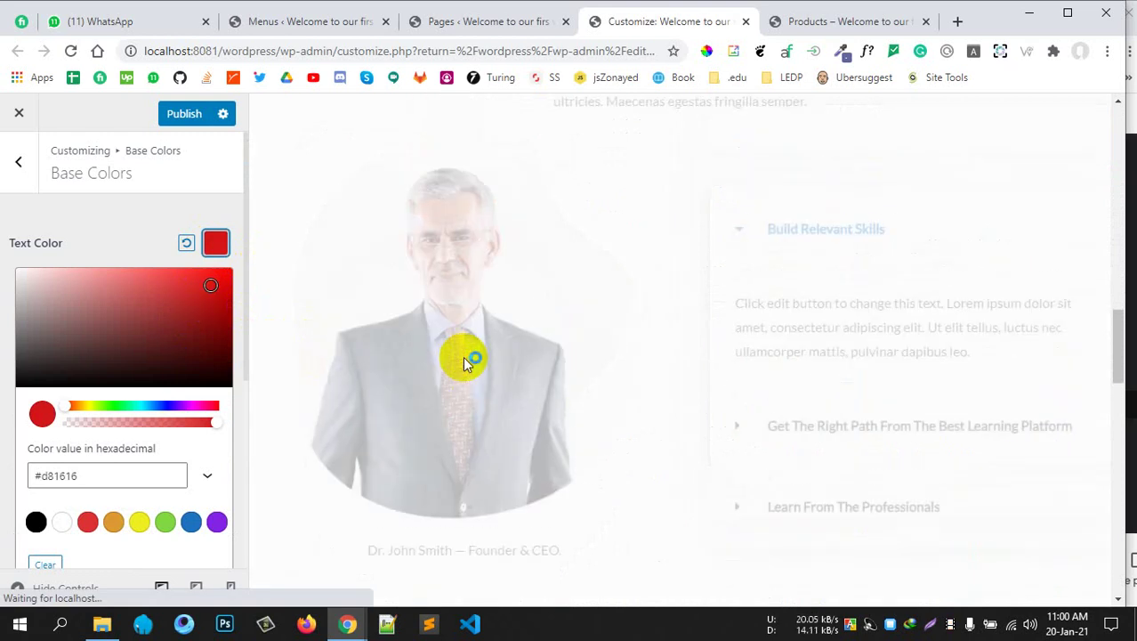
{"action": "scroll", "coordinate": [787, 333], "scroll_direction": "up", "scroll_amount": 3}
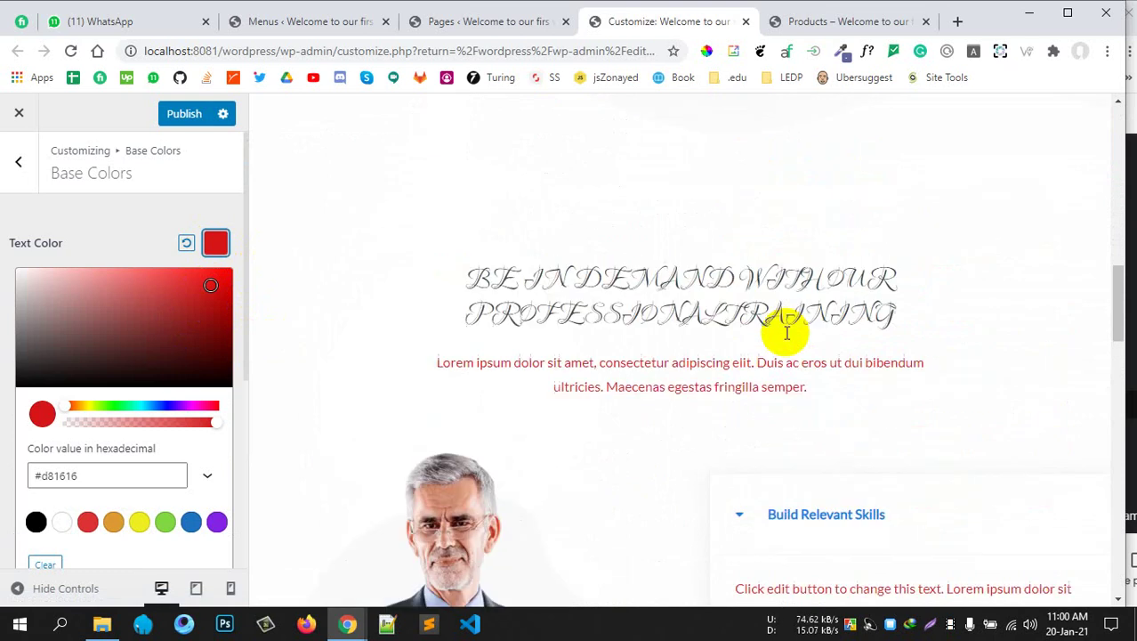
{"action": "left_click_drag", "start_coordinate": [627, 421], "coordinate": [754, 444]}
{"action": "scroll", "coordinate": [705, 443], "scroll_direction": "up", "scroll_amount": 1}
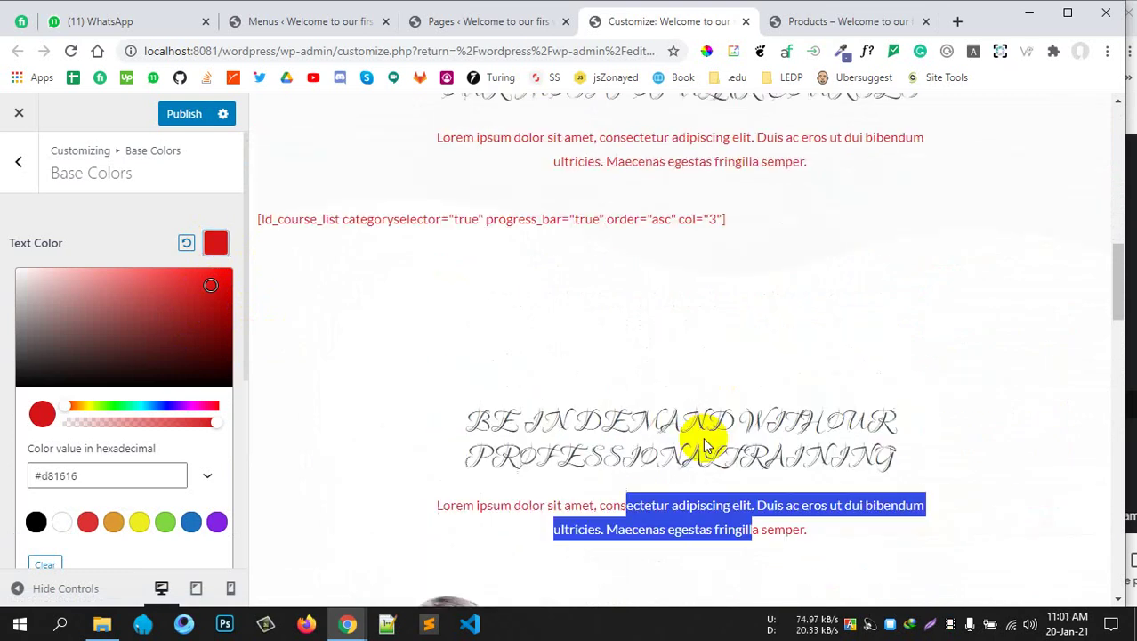
{"action": "scroll", "coordinate": [703, 436], "scroll_direction": "down", "scroll_amount": 5}
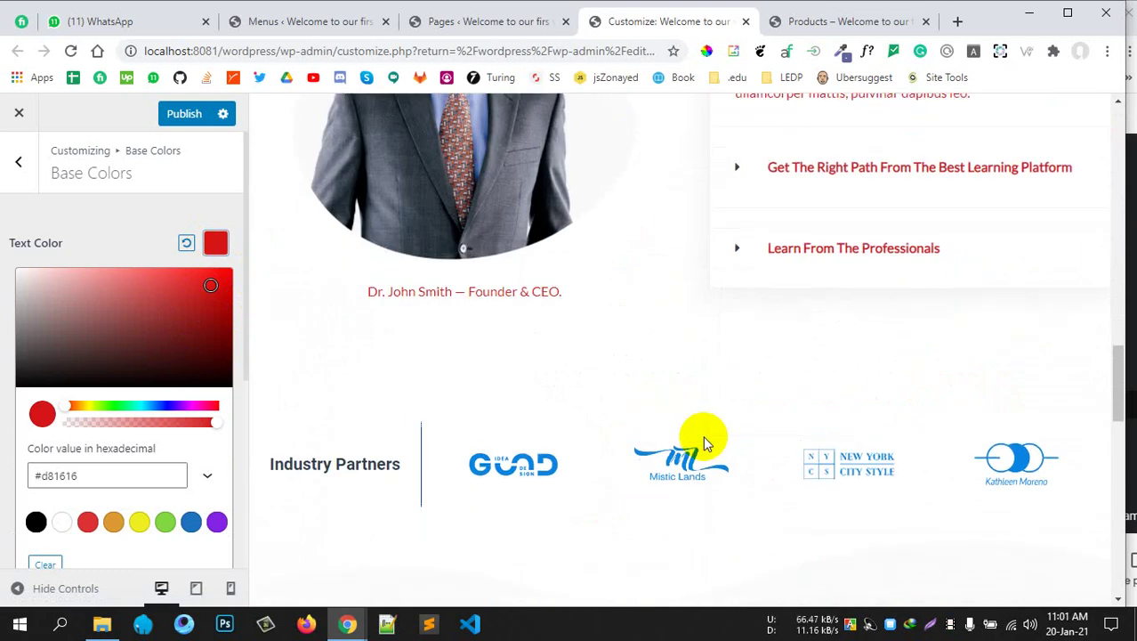
{"action": "scroll", "coordinate": [703, 435], "scroll_direction": "up", "scroll_amount": 7}
{"action": "scroll", "coordinate": [703, 435], "scroll_direction": "up", "scroll_amount": 2}
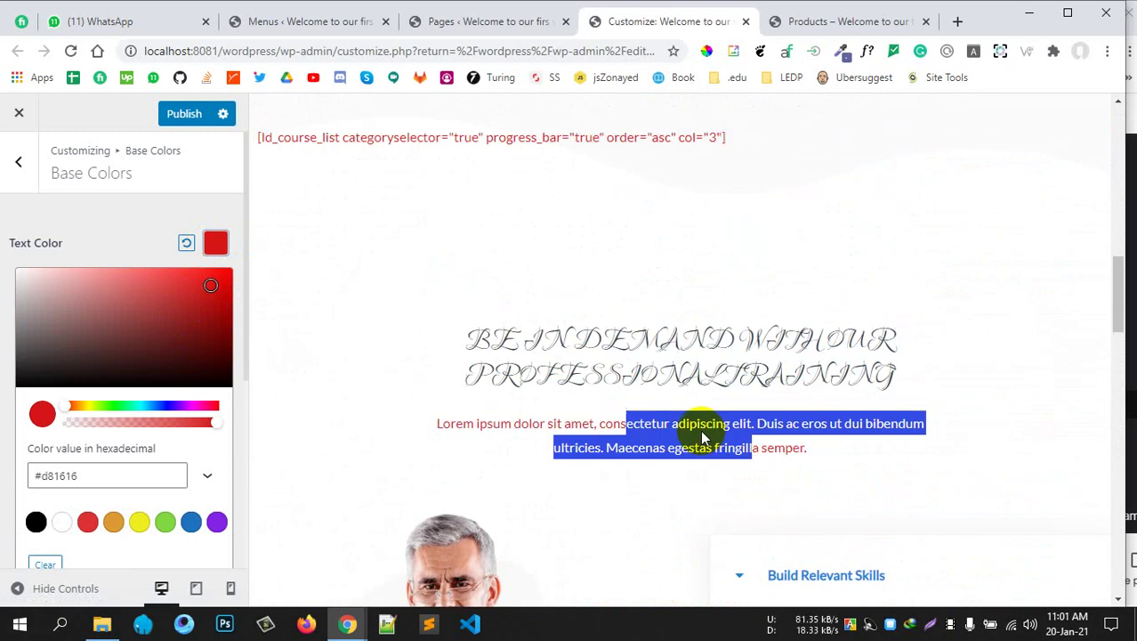
{"action": "scroll", "coordinate": [643, 426], "scroll_direction": "down", "scroll_amount": 3}
Reset the base text color to its default
{"action": "left_click", "coordinate": [163, 252]}
{"action": "left_click", "coordinate": [191, 242]}
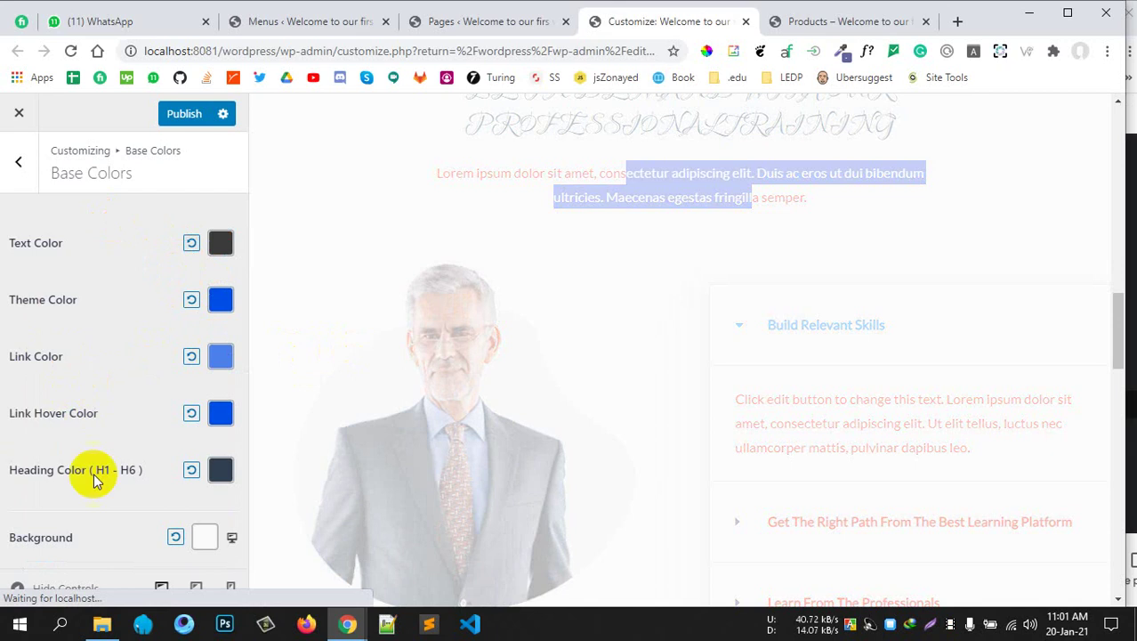
Go to the global Container settings and look over the home page sections in the preview
{"action": "left_click", "coordinate": [11, 162]}
{"action": "left_click", "coordinate": [18, 162]}
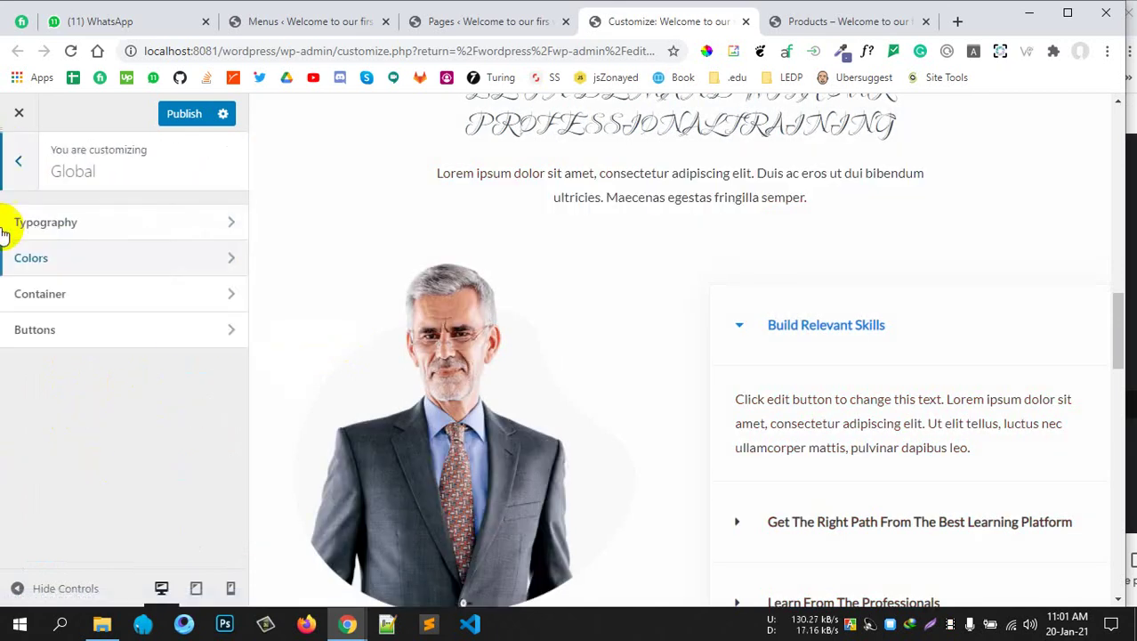
{"action": "left_click", "coordinate": [62, 292]}
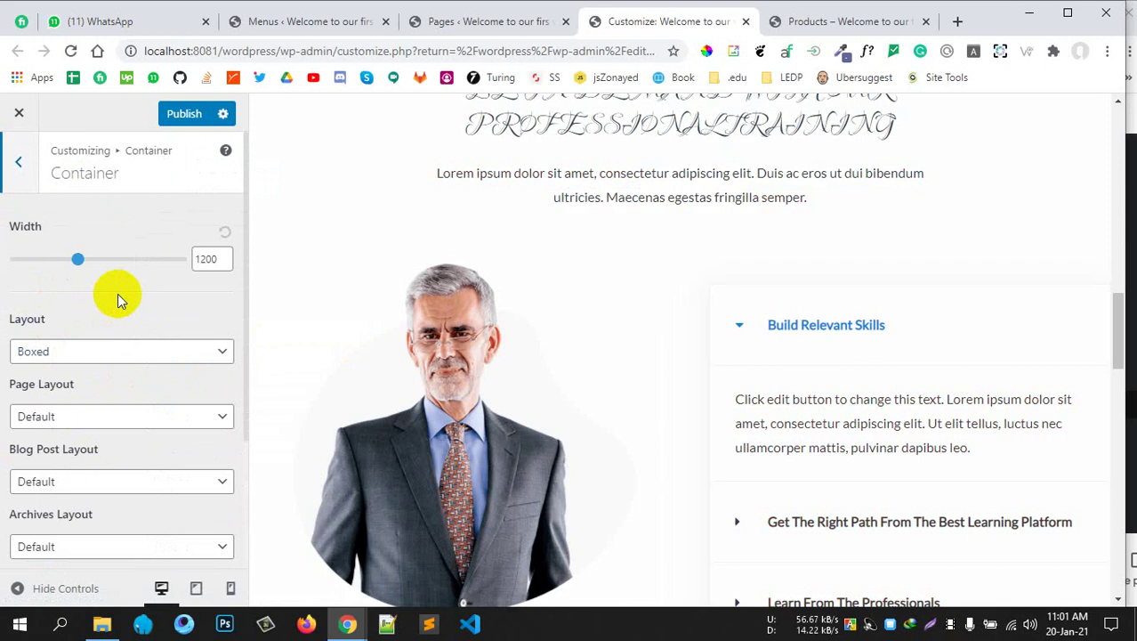
{"action": "scroll", "coordinate": [410, 375], "scroll_direction": "down", "scroll_amount": 5}
{"action": "scroll", "coordinate": [408, 375], "scroll_direction": "up", "scroll_amount": 2}
{"action": "scroll", "coordinate": [406, 375], "scroll_direction": "down", "scroll_amount": 8}
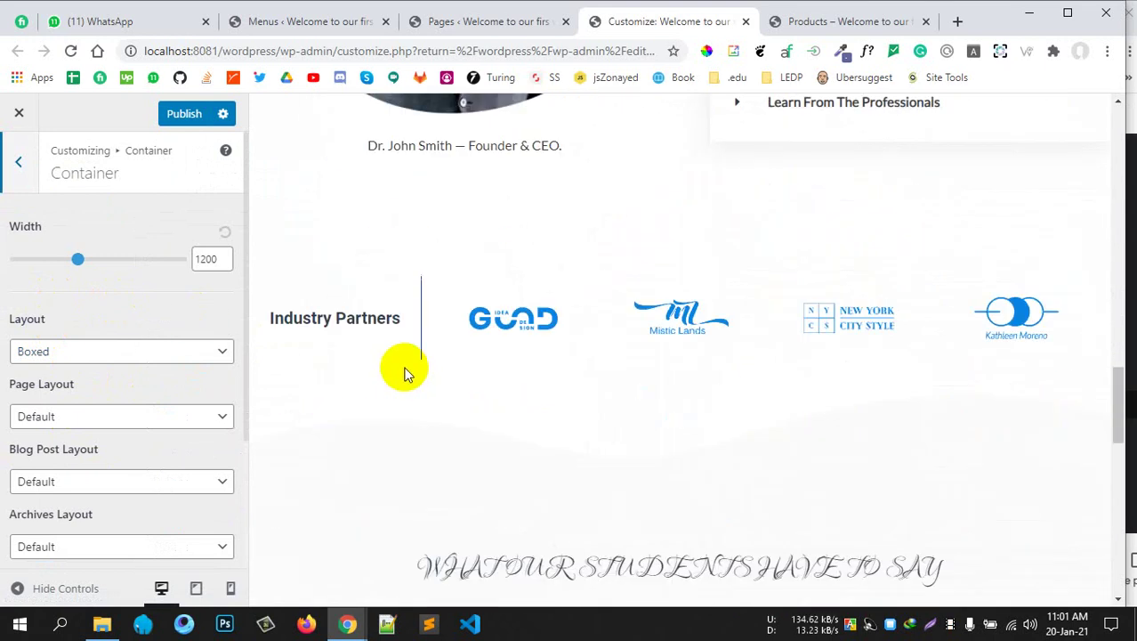
{"action": "scroll", "coordinate": [404, 367], "scroll_direction": "down", "scroll_amount": 5}
{"action": "scroll", "coordinate": [293, 320], "scroll_direction": "up", "scroll_amount": 3}
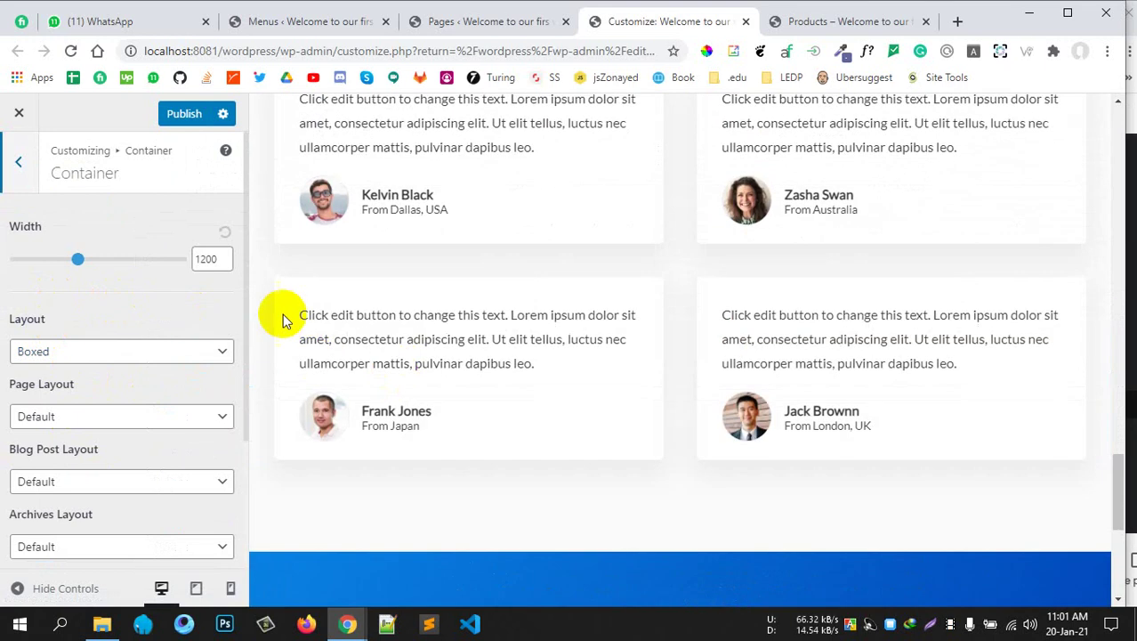
{"action": "scroll", "coordinate": [275, 284], "scroll_direction": "up", "scroll_amount": 3}
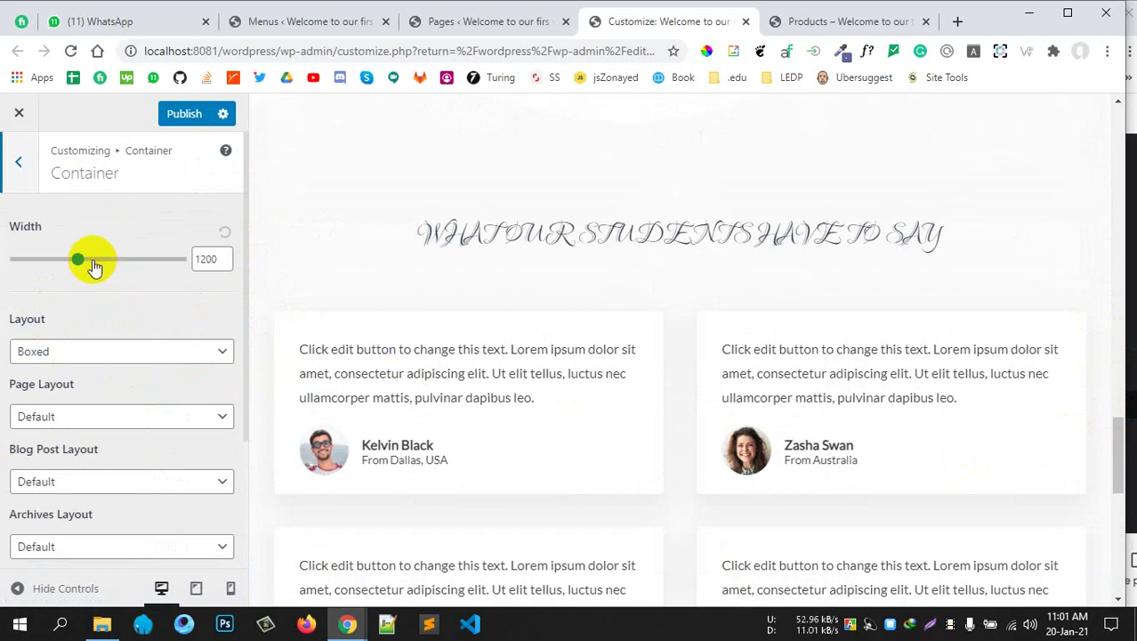
Try a container width of 853 and check the page with the customizer controls temporarily hidden
{"action": "left_click_drag", "start_coordinate": [78, 263], "coordinate": [81, 264]}
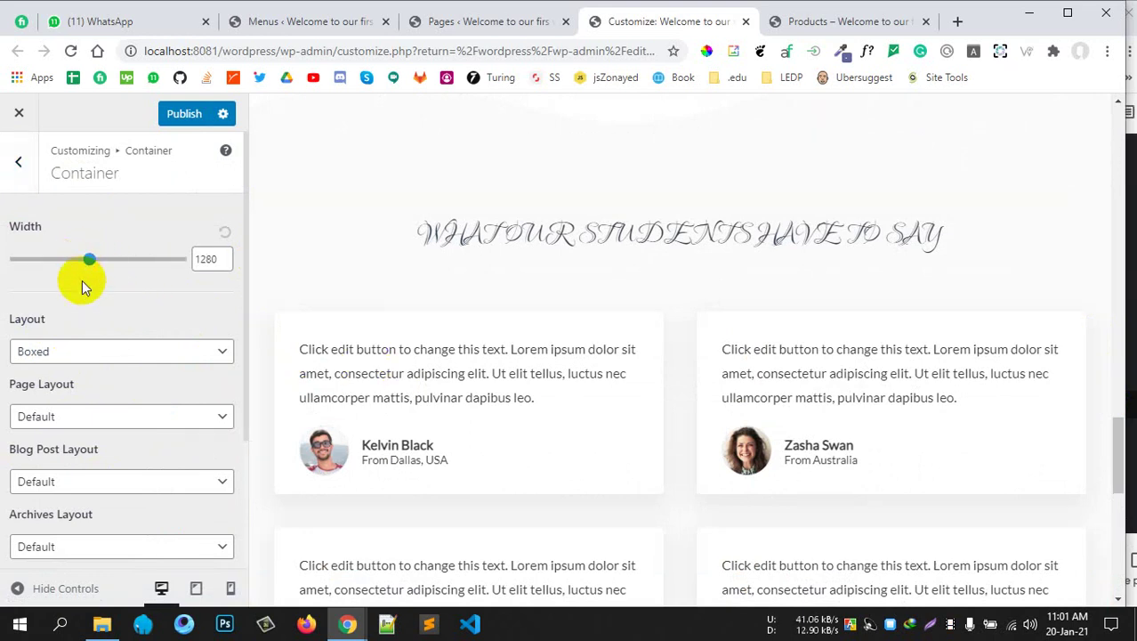
{"action": "left_click_drag", "start_coordinate": [89, 259], "coordinate": [46, 259]}
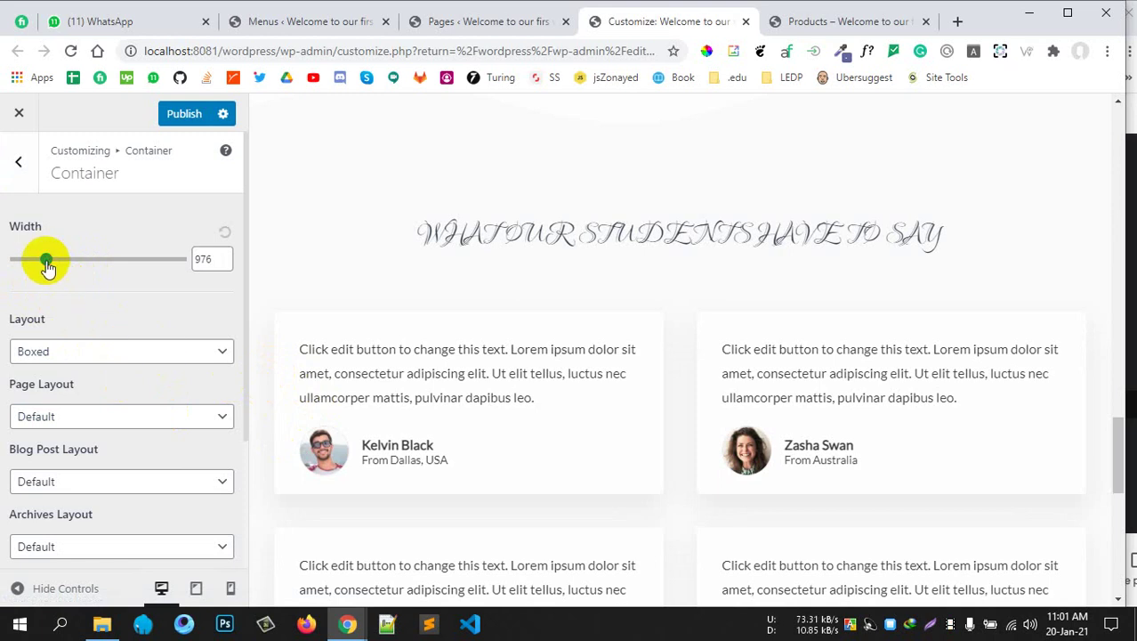
{"action": "left_click_drag", "start_coordinate": [35, 263], "coordinate": [29, 259]}
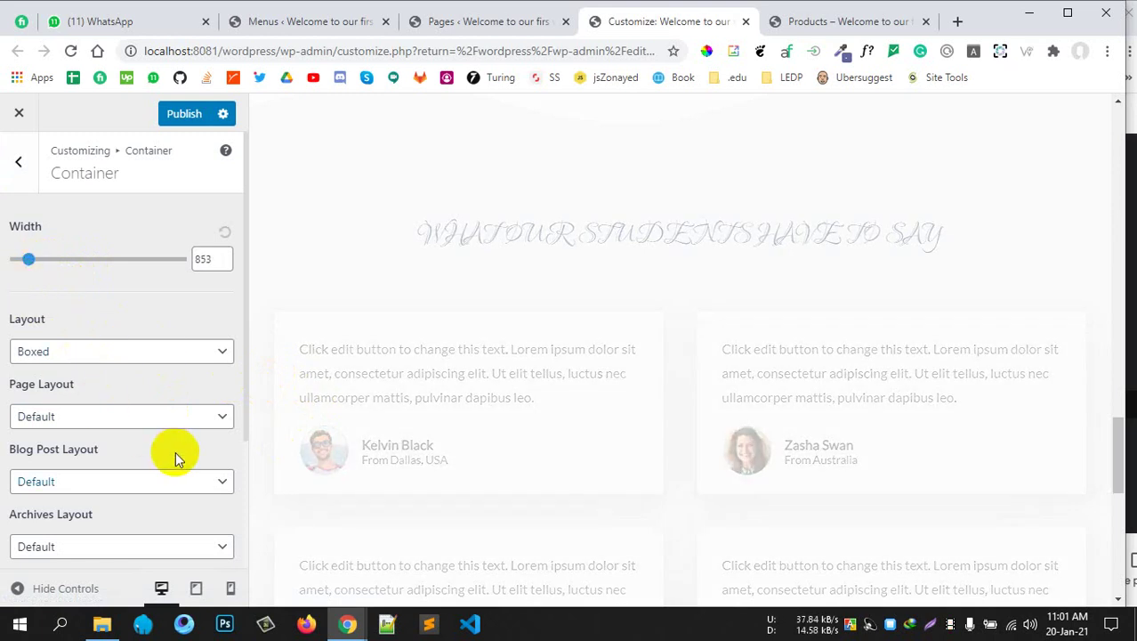
{"action": "left_click", "coordinate": [80, 593]}
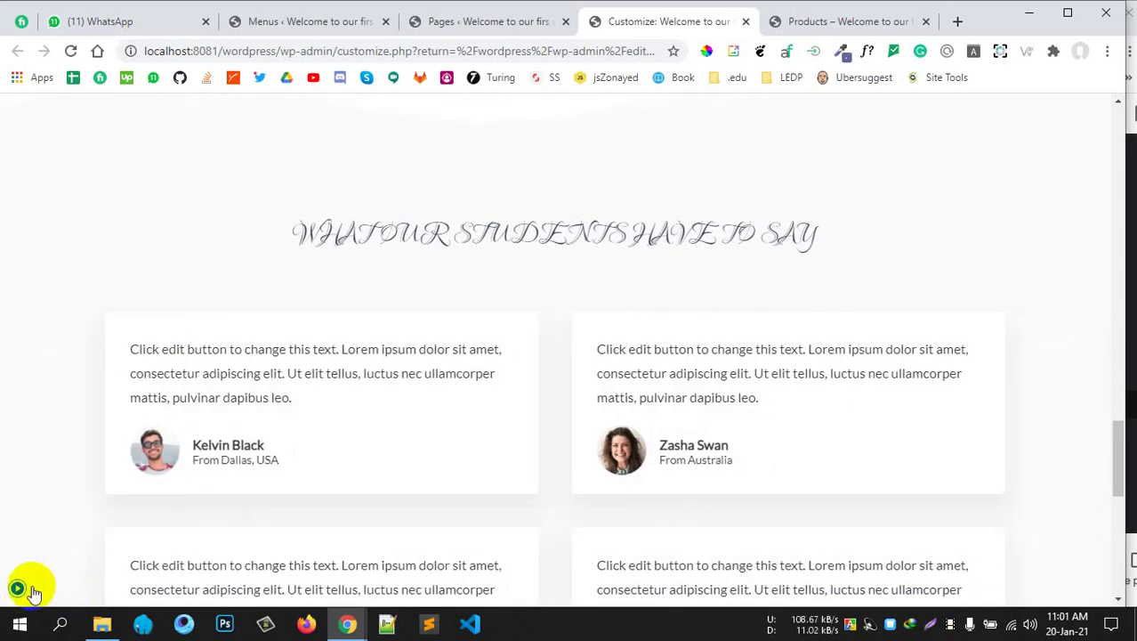
{"action": "scroll", "coordinate": [562, 411], "scroll_direction": "down", "scroll_amount": 7}
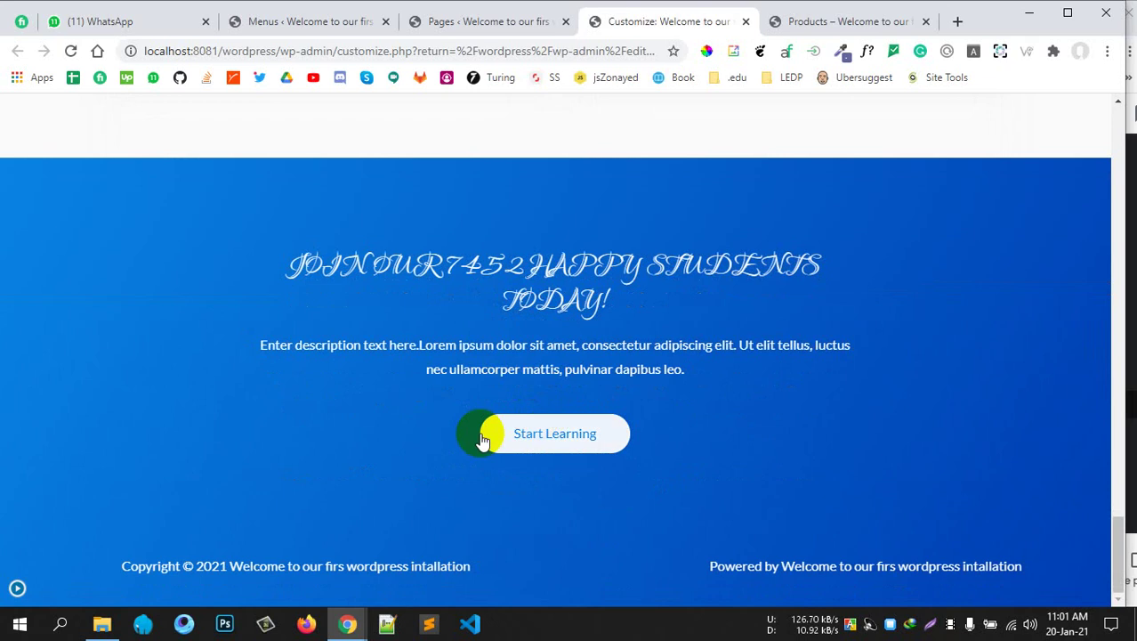
{"action": "left_click", "coordinate": [16, 590]}
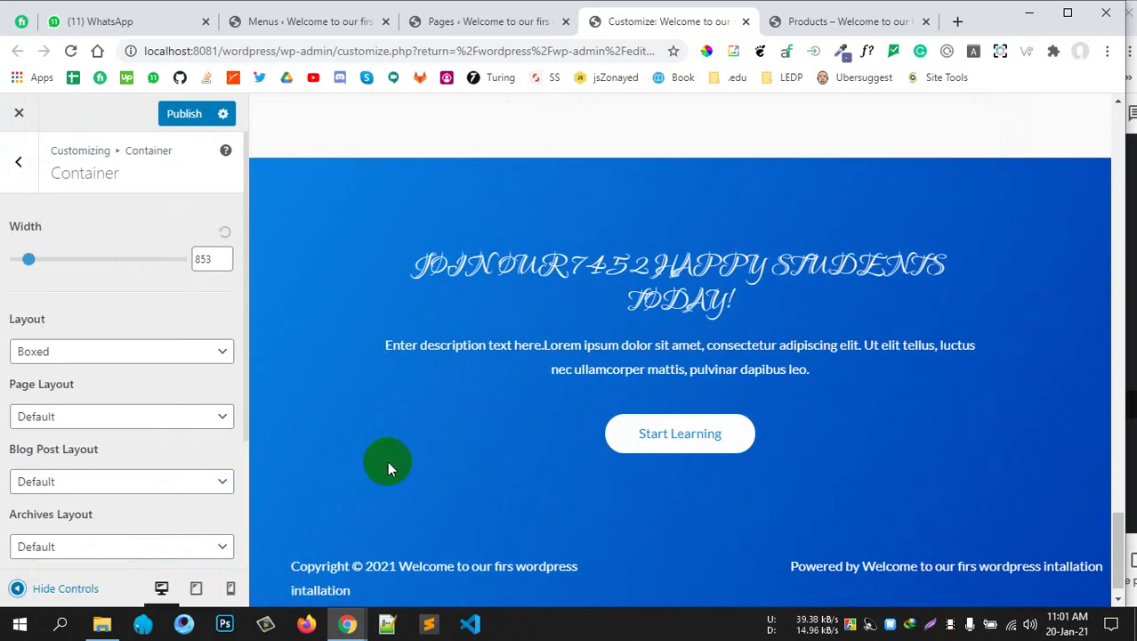
Try a container width of 1560, restore the default width, and look over the remaining layout options
{"action": "left_click_drag", "start_coordinate": [21, 263], "coordinate": [126, 260]}
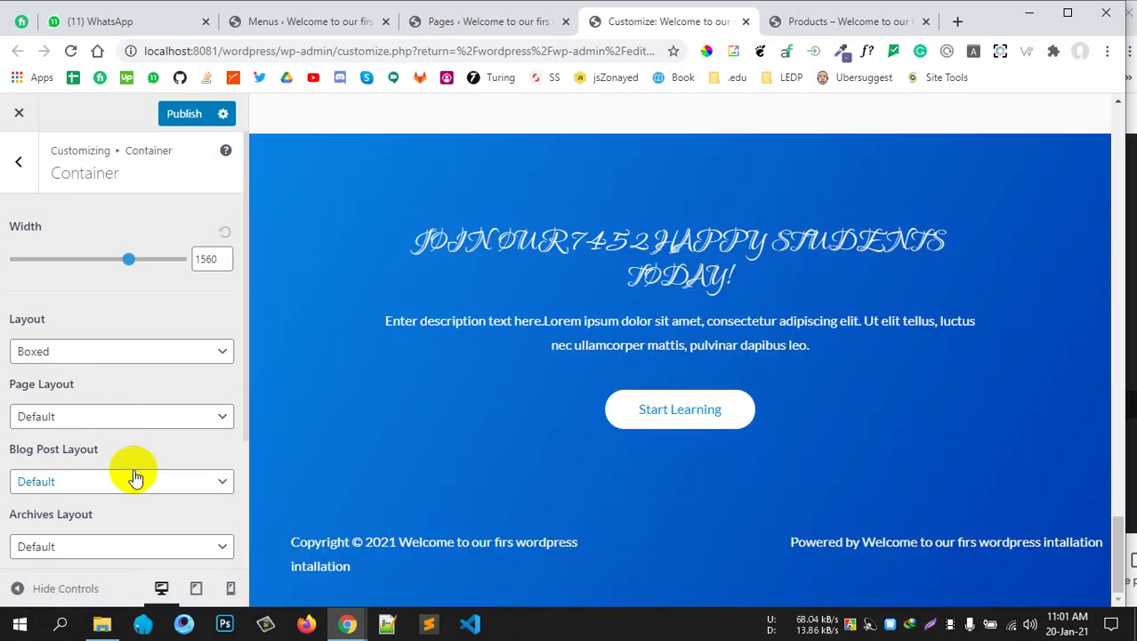
{"action": "left_click_drag", "start_coordinate": [128, 258], "coordinate": [144, 259]}
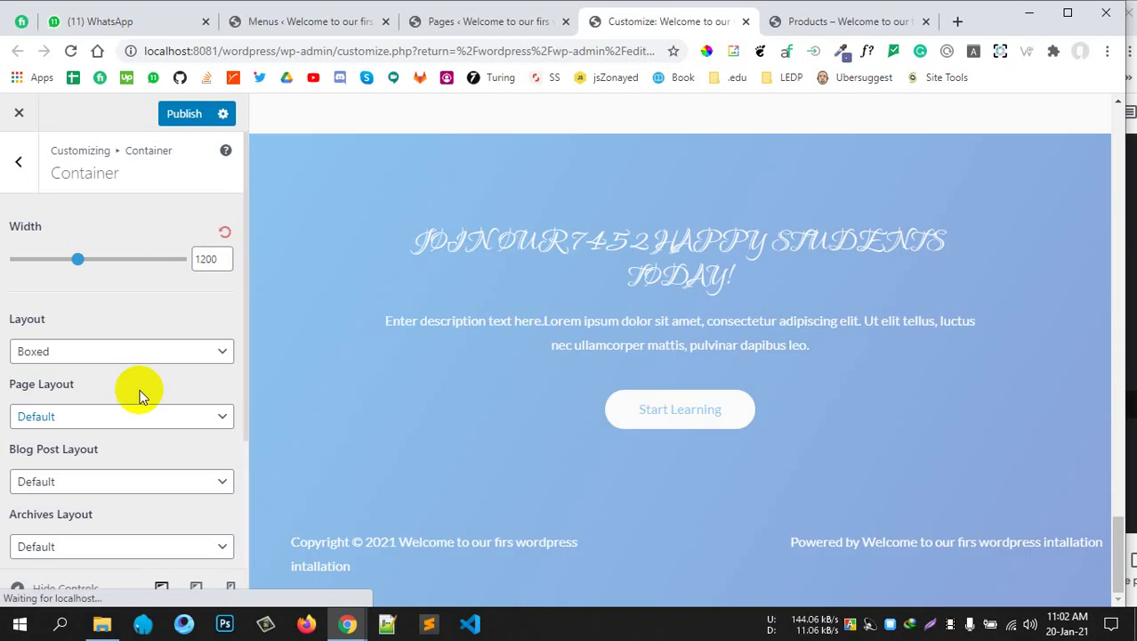
{"action": "scroll", "coordinate": [134, 405], "scroll_direction": "down", "scroll_amount": 2}
{"action": "scroll", "coordinate": [144, 341], "scroll_direction": "up", "scroll_amount": 2}
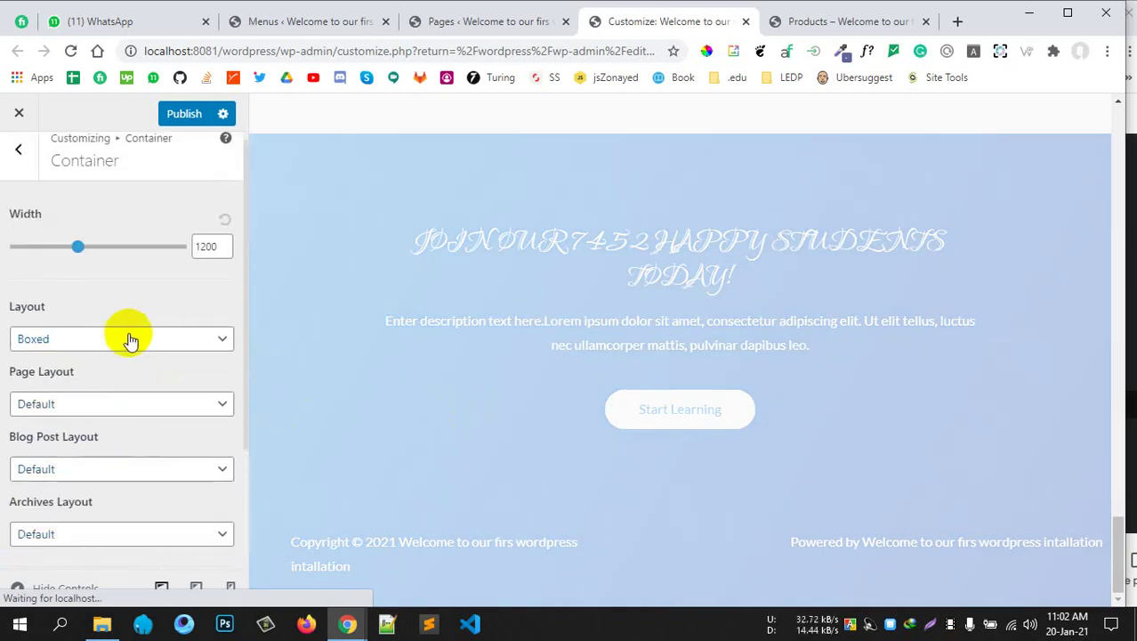
{"action": "scroll", "coordinate": [98, 356], "scroll_direction": "down", "scroll_amount": 2}
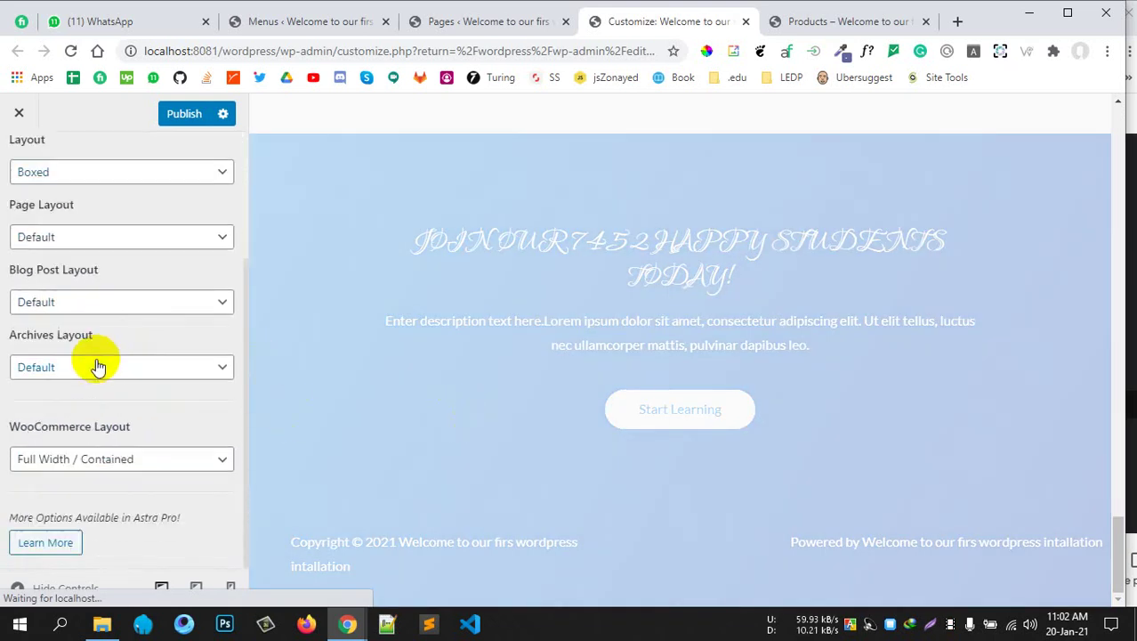
{"action": "scroll", "coordinate": [97, 367], "scroll_direction": "up", "scroll_amount": 3}
Leave the Container settings and open the global Buttons settings
{"action": "left_click", "coordinate": [23, 174]}
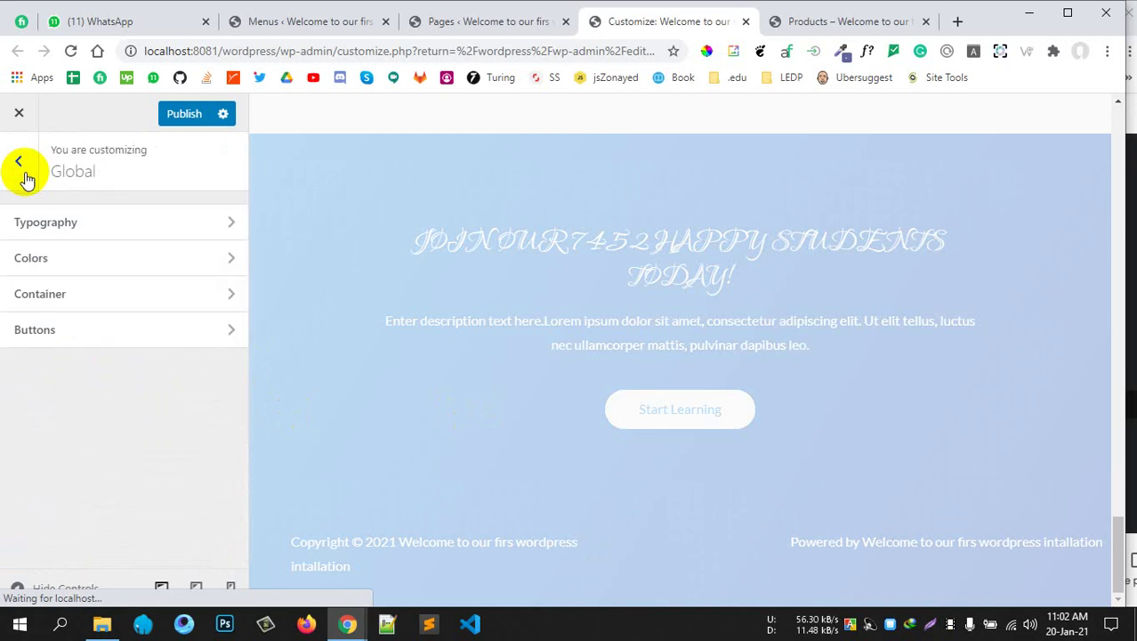
{"action": "left_click", "coordinate": [47, 333]}
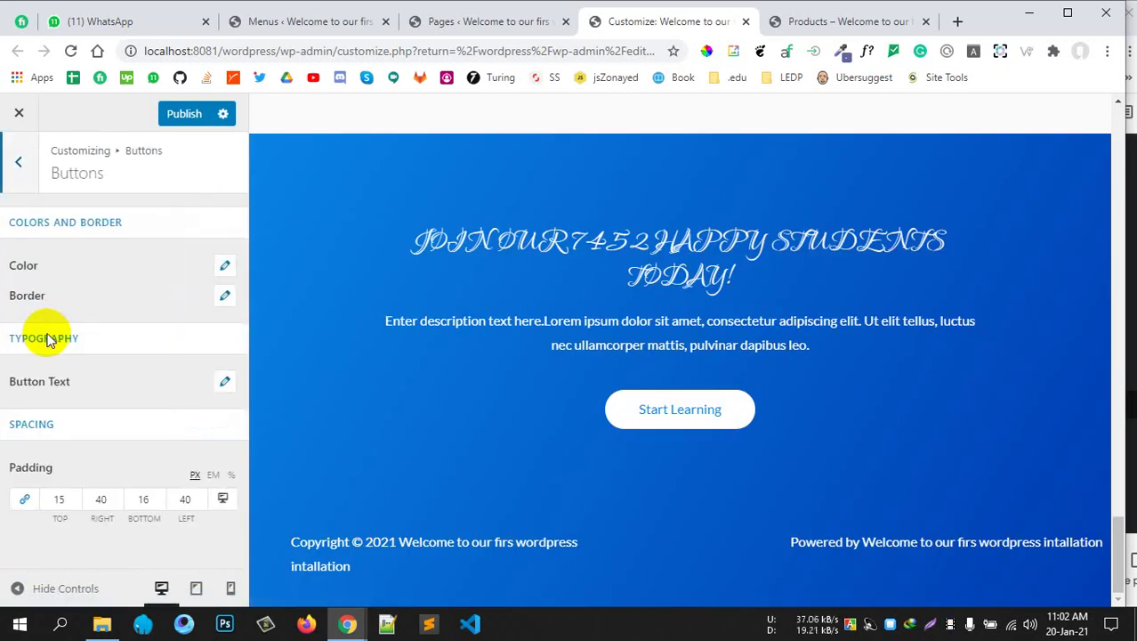
{"action": "scroll", "coordinate": [505, 339], "scroll_direction": "up", "scroll_amount": 5}
{"action": "scroll", "coordinate": [502, 340], "scroll_direction": "down", "scroll_amount": 5}
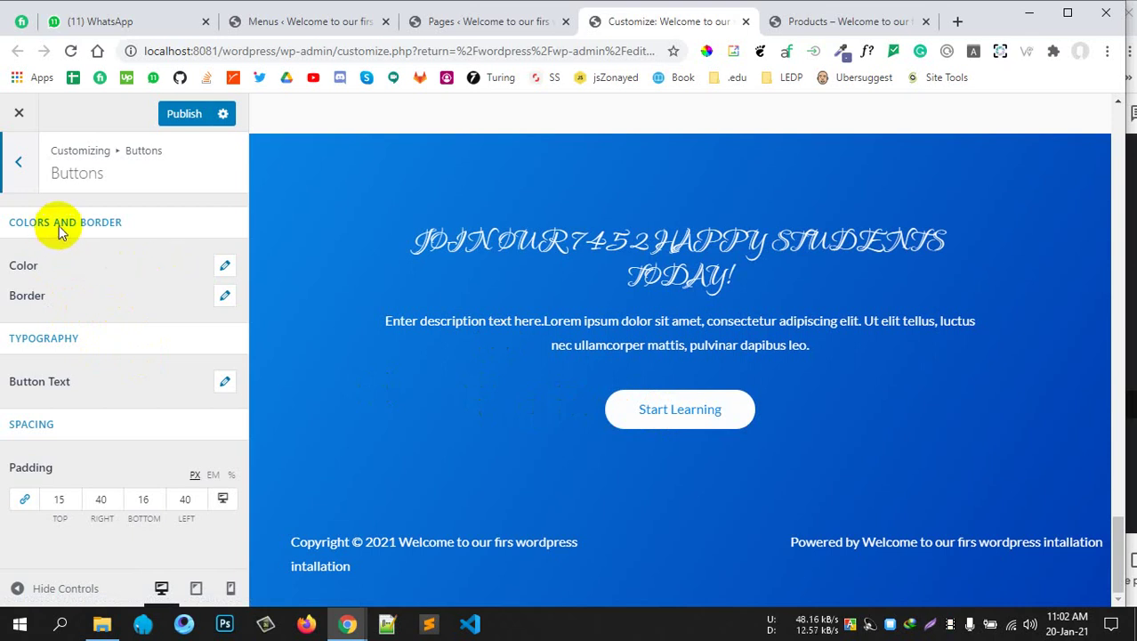
Set the buttons' normal-state text color to red and check the buttons throughout the home page preview
{"action": "left_click", "coordinate": [228, 265]}
{"action": "left_click", "coordinate": [208, 361]}
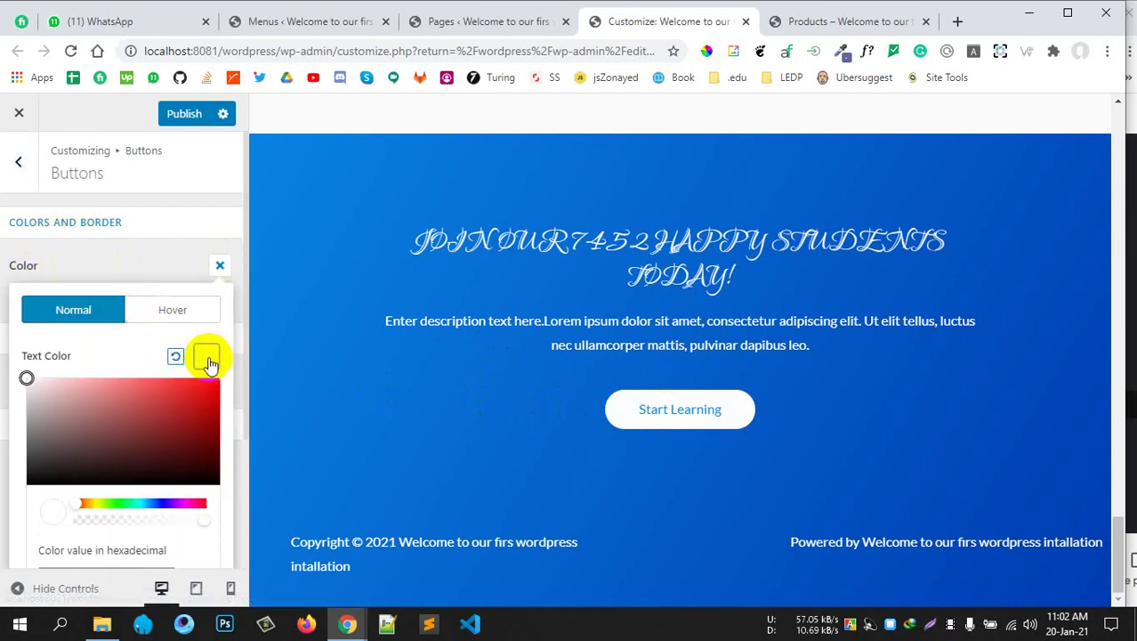
{"action": "left_click", "coordinate": [184, 397]}
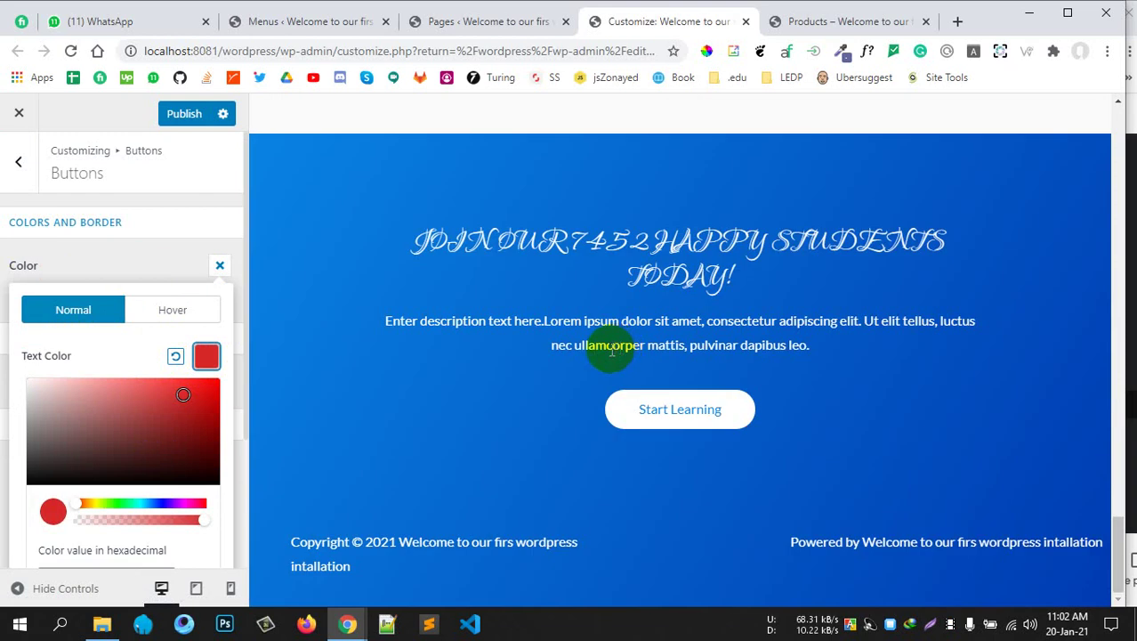
{"action": "left_click", "coordinate": [121, 329]}
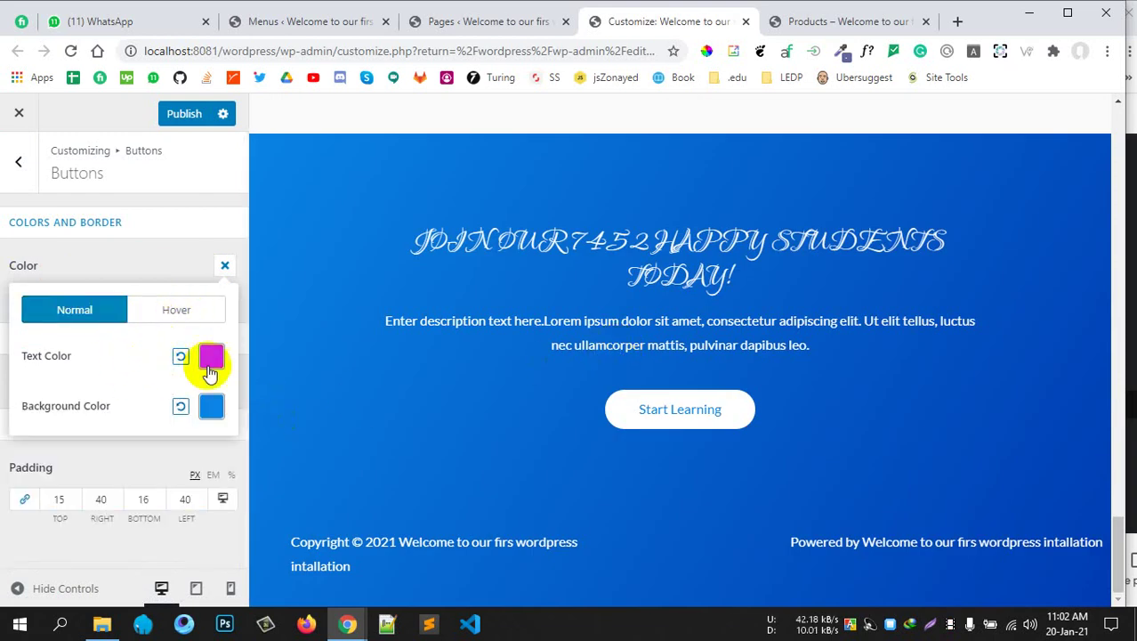
{"action": "scroll", "coordinate": [643, 397], "scroll_direction": "up", "scroll_amount": 15}
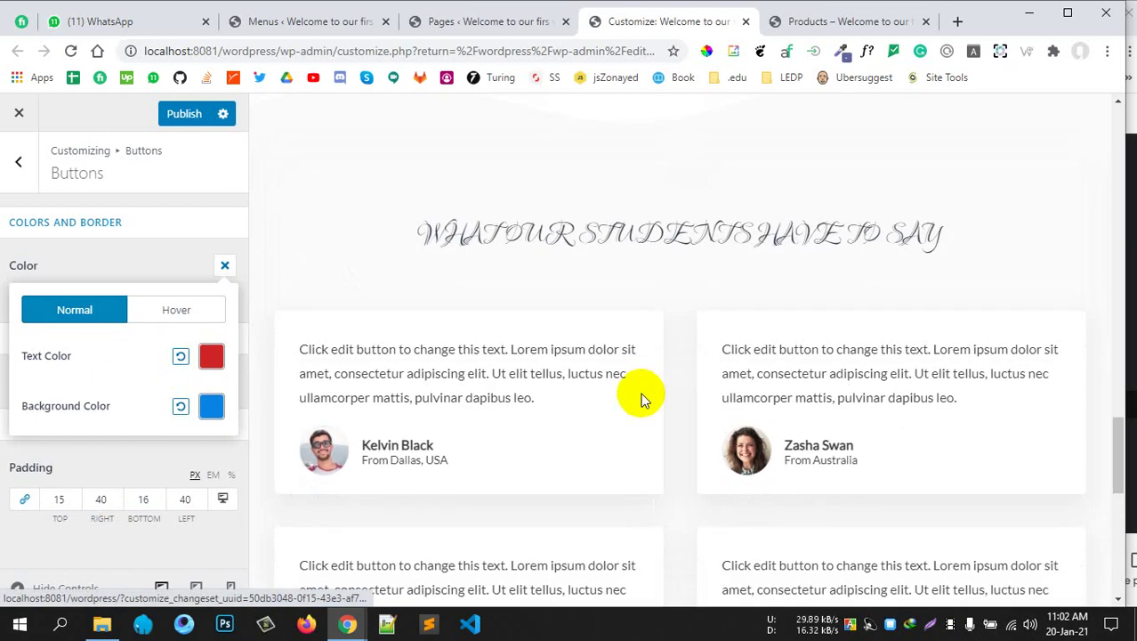
{"action": "scroll", "coordinate": [637, 391], "scroll_direction": "up", "scroll_amount": 10}
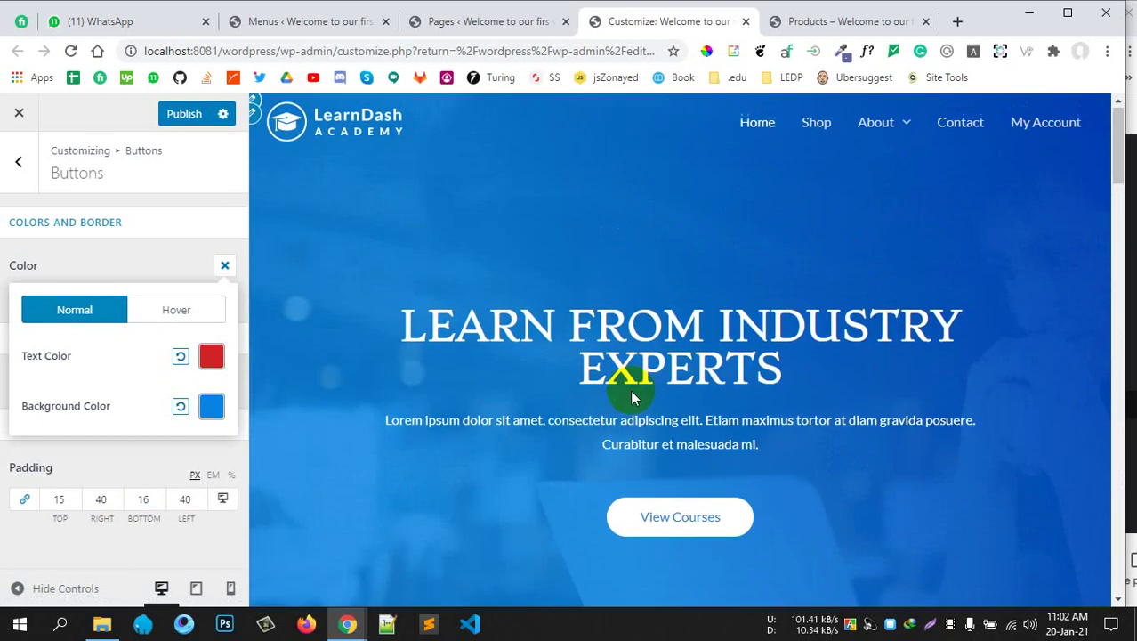
{"action": "scroll", "coordinate": [632, 387], "scroll_direction": "down", "scroll_amount": 5}
{"action": "scroll", "coordinate": [445, 365], "scroll_direction": "up", "scroll_amount": 1}
{"action": "scroll", "coordinate": [485, 356], "scroll_direction": "down", "scroll_amount": 10}
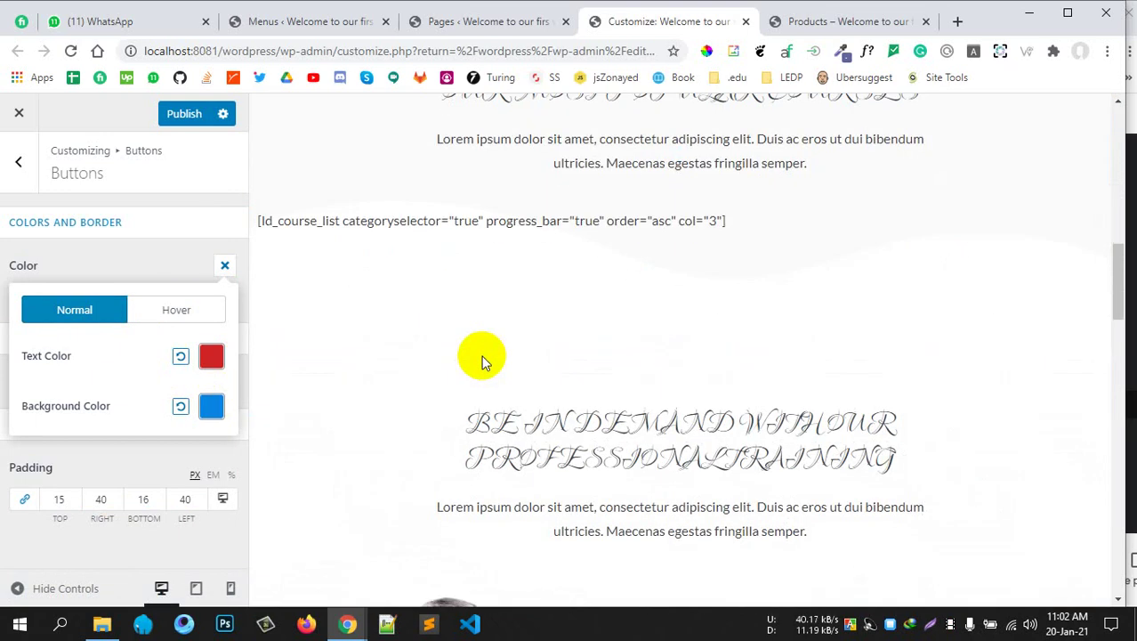
{"action": "scroll", "coordinate": [463, 365], "scroll_direction": "down", "scroll_amount": 5}
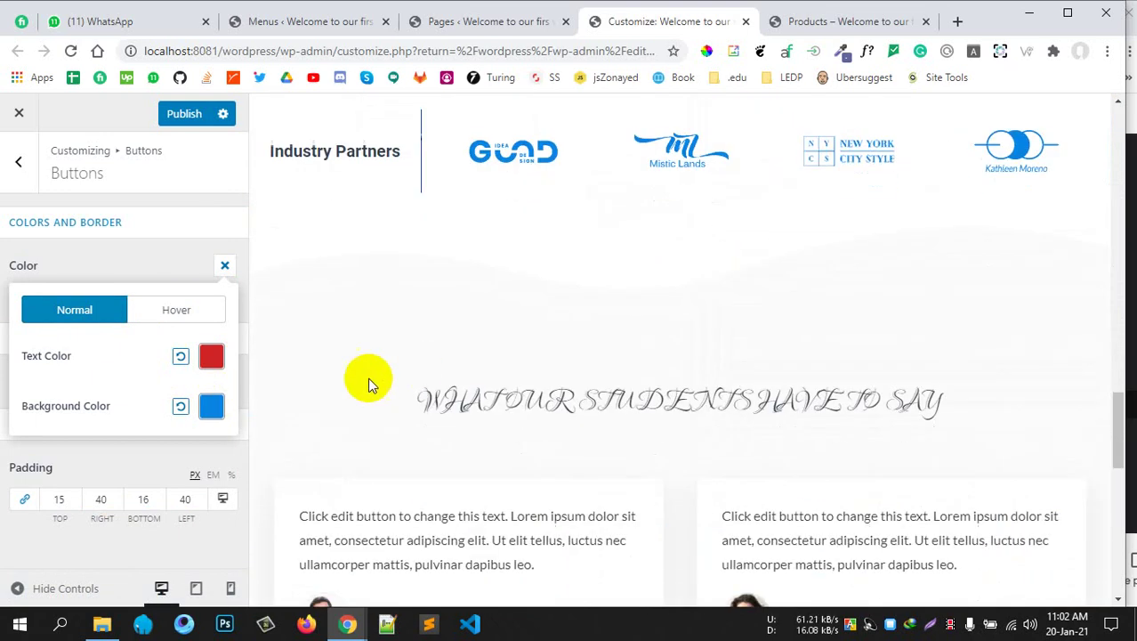
Close the button color options, publish the customizer changes, and look over the home page preview
{"action": "left_click", "coordinate": [218, 407]}
{"action": "left_click", "coordinate": [163, 244]}
{"action": "left_click", "coordinate": [194, 116]}
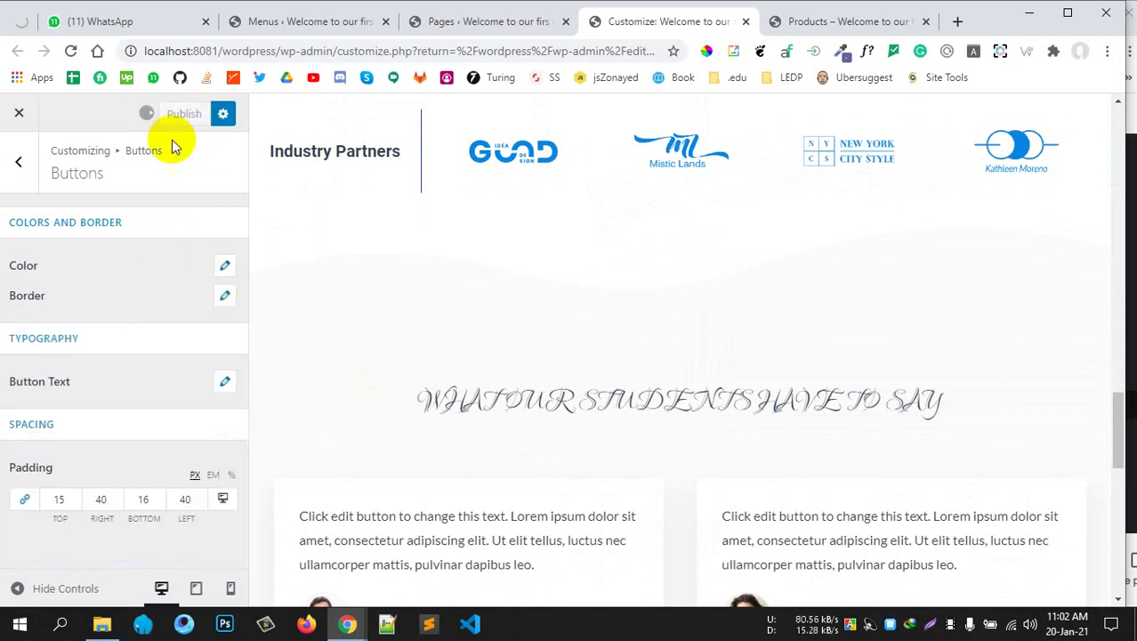
{"action": "scroll", "coordinate": [691, 387], "scroll_direction": "up", "scroll_amount": 3}
{"action": "scroll", "coordinate": [694, 392], "scroll_direction": "up", "scroll_amount": 2}
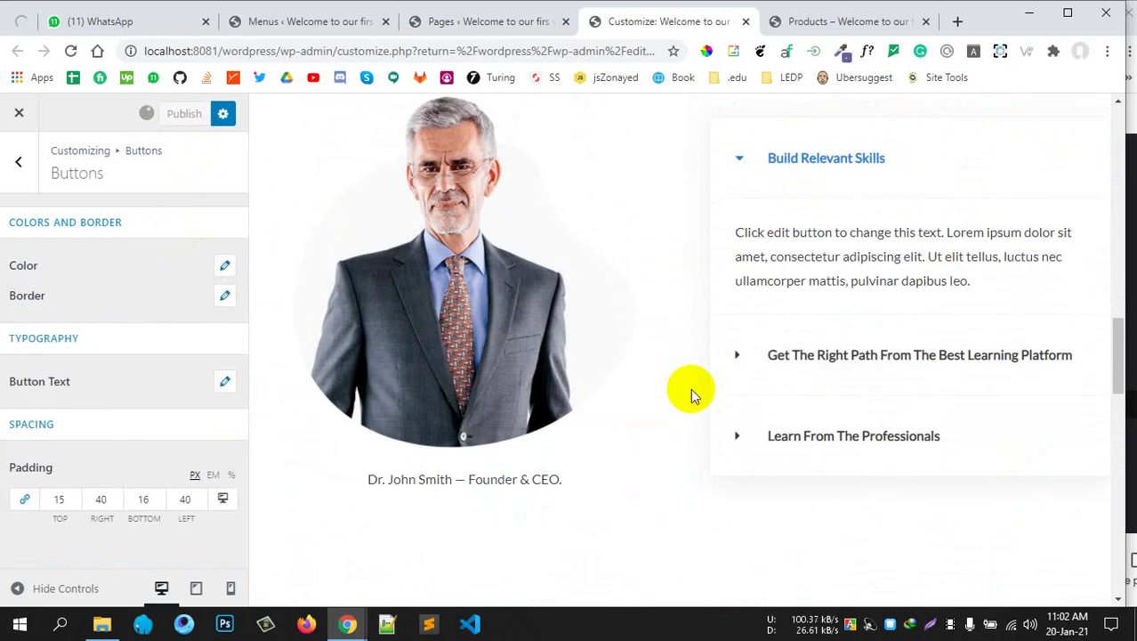
{"action": "scroll", "coordinate": [691, 388], "scroll_direction": "up", "scroll_amount": 15}
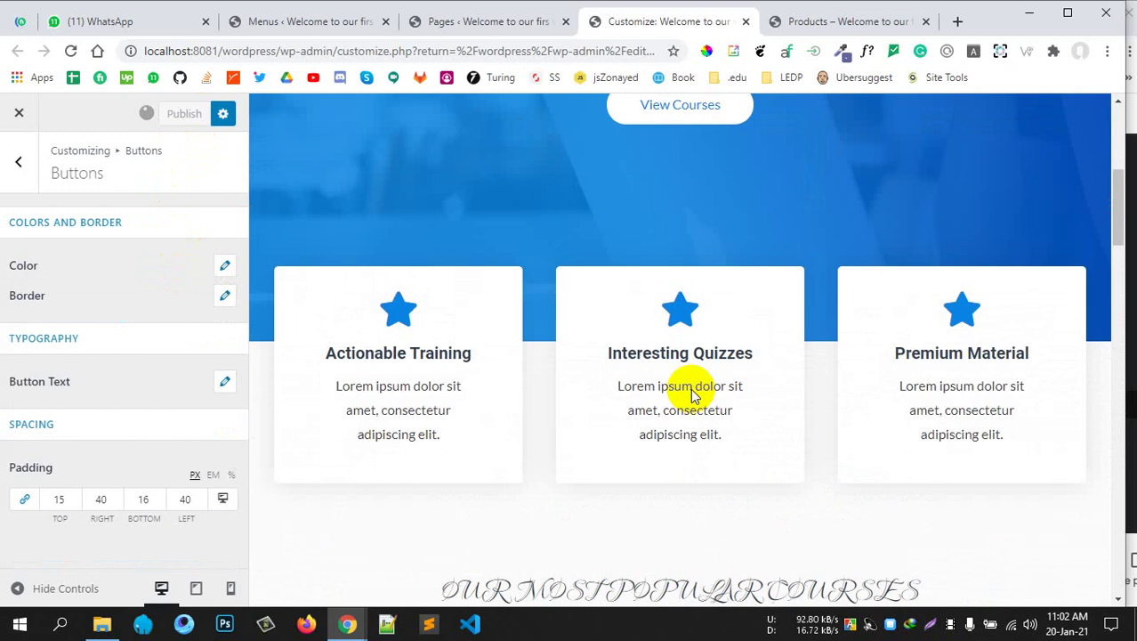
{"action": "scroll", "coordinate": [691, 388], "scroll_direction": "down", "scroll_amount": 17}
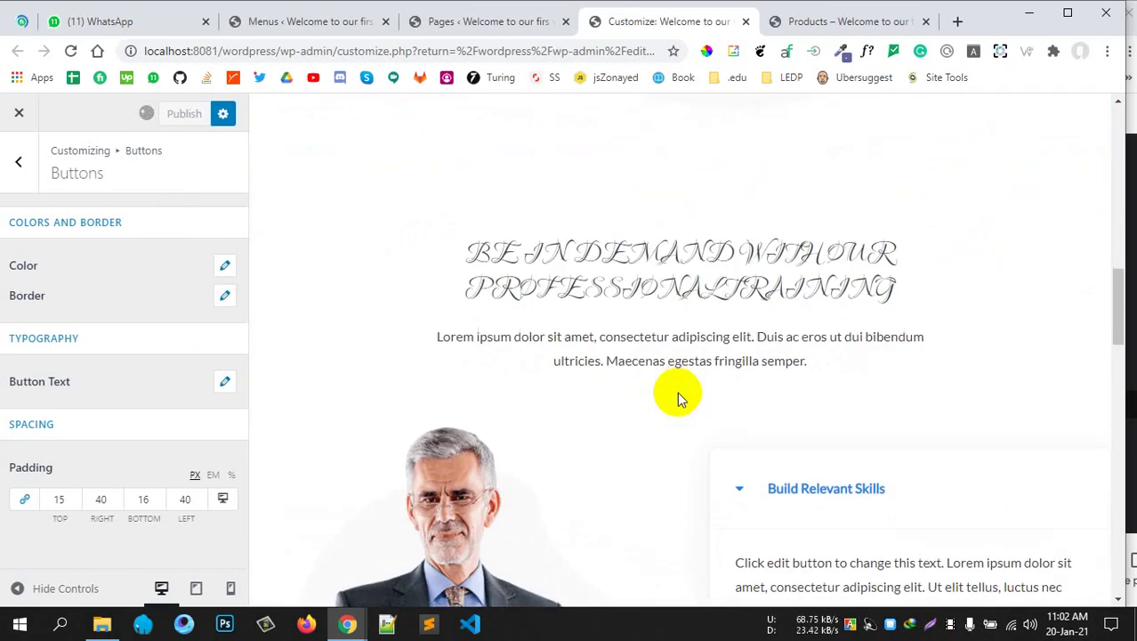
Check the call-to-action button and the remaining sections in the lower part of the home page preview
{"action": "scroll", "coordinate": [677, 391], "scroll_direction": "down", "scroll_amount": 4}
{"action": "scroll", "coordinate": [677, 391], "scroll_direction": "down", "scroll_amount": 5}
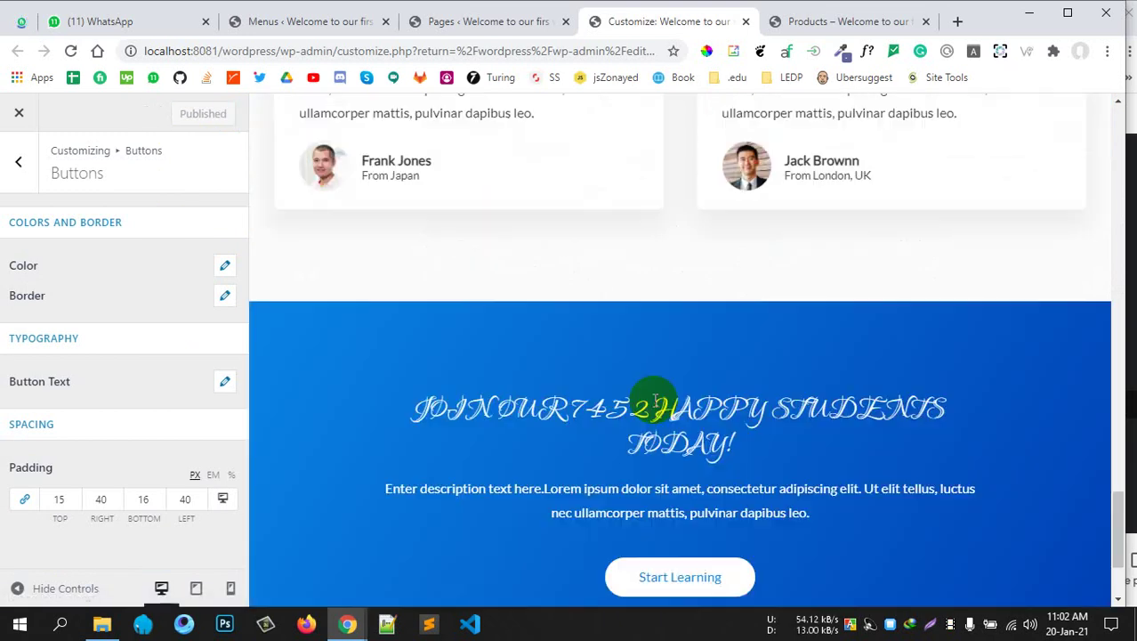
{"action": "scroll", "coordinate": [701, 439], "scroll_direction": "down", "scroll_amount": 2}
{"action": "scroll", "coordinate": [272, 259], "scroll_direction": "up", "scroll_amount": 4}
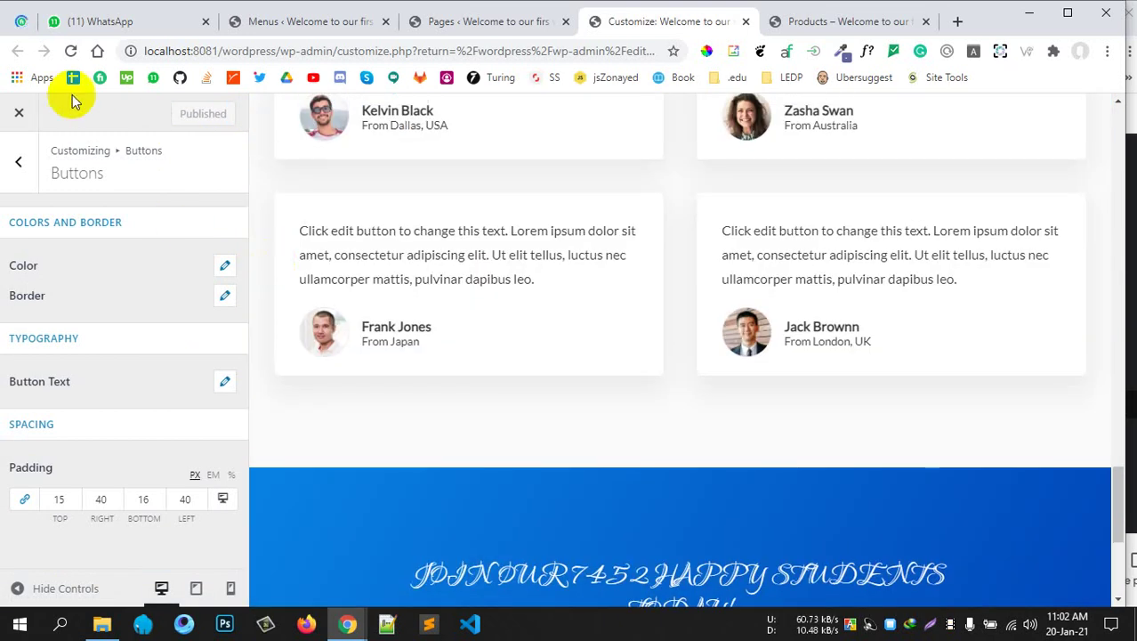
{"action": "scroll", "coordinate": [752, 382], "scroll_direction": "down", "scroll_amount": 4}
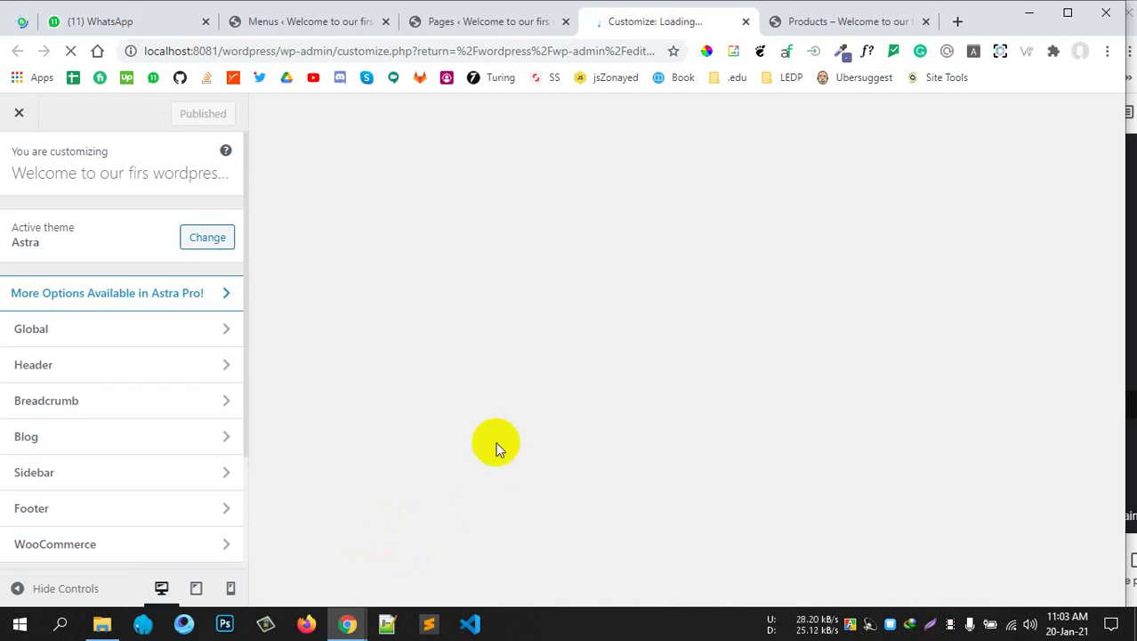
Open the global Buttons settings in the reloaded customizer and check the buttons in the home page preview
{"action": "left_click", "coordinate": [116, 336]}
{"action": "left_click", "coordinate": [69, 331]}
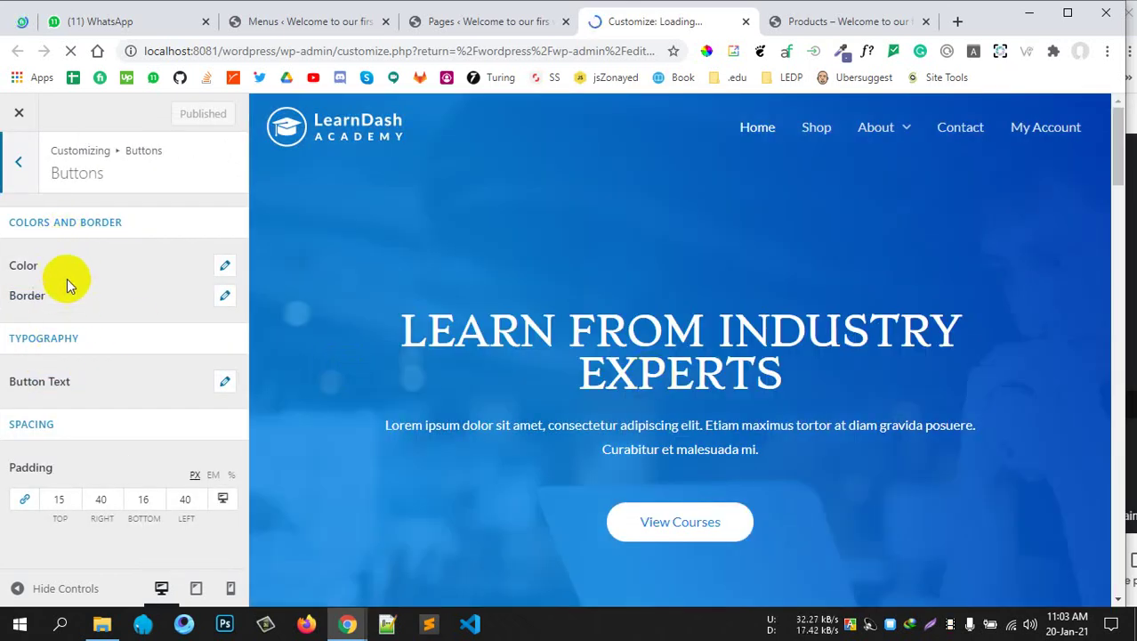
{"action": "scroll", "coordinate": [553, 323], "scroll_direction": "down", "scroll_amount": 6}
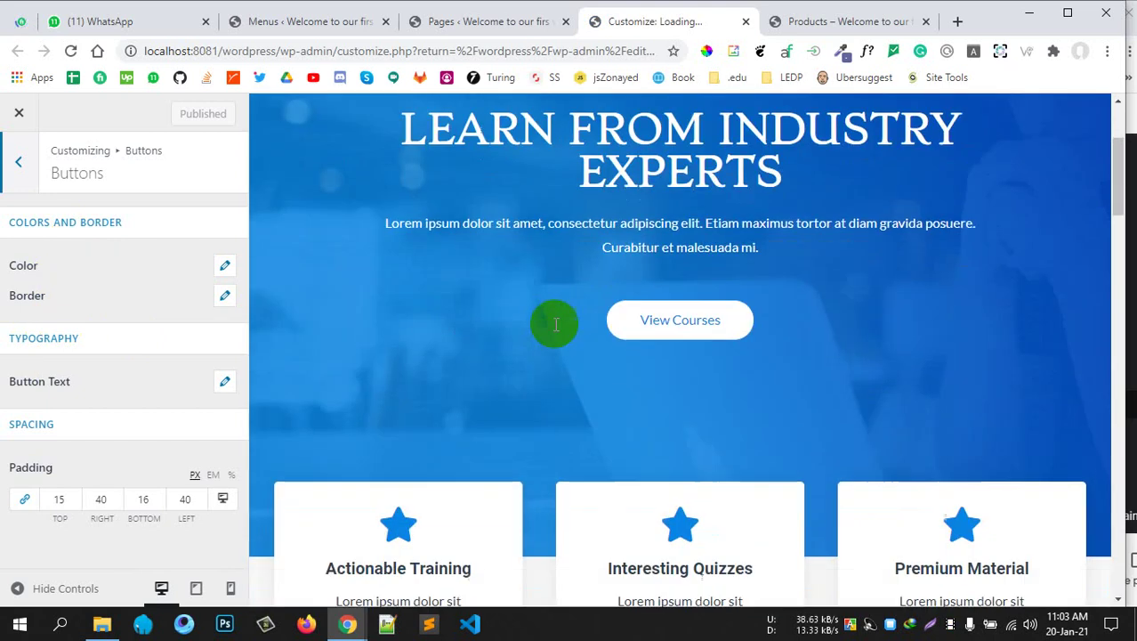
{"action": "scroll", "coordinate": [553, 323], "scroll_direction": "down", "scroll_amount": 5}
{"action": "scroll", "coordinate": [540, 319], "scroll_direction": "up", "scroll_amount": 12}
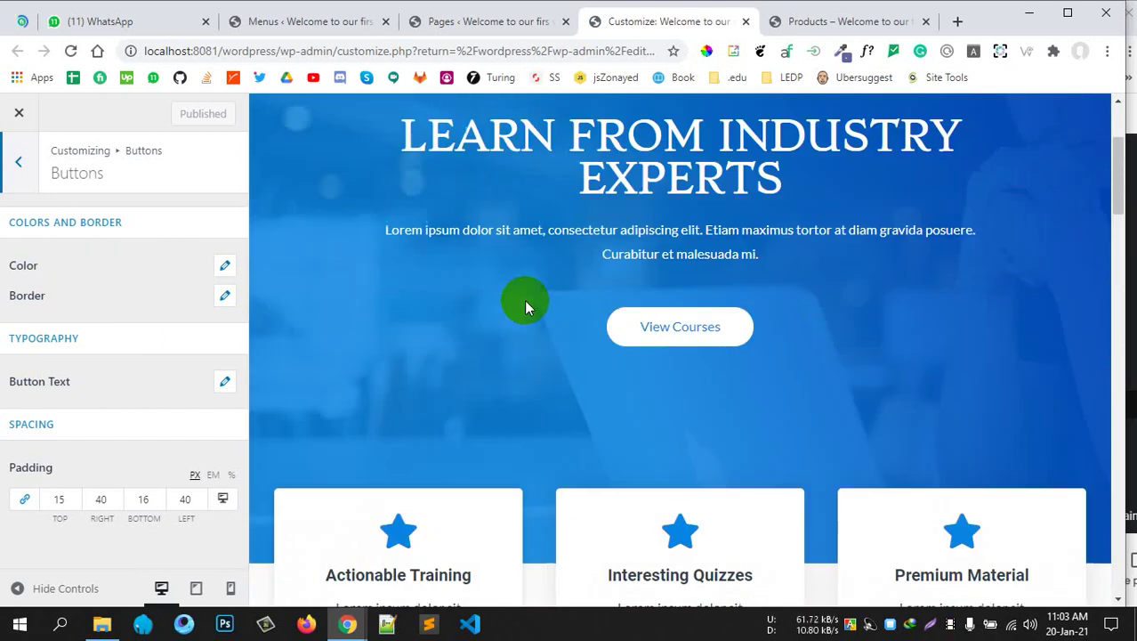
{"action": "scroll", "coordinate": [339, 360], "scroll_direction": "down", "scroll_amount": 1}
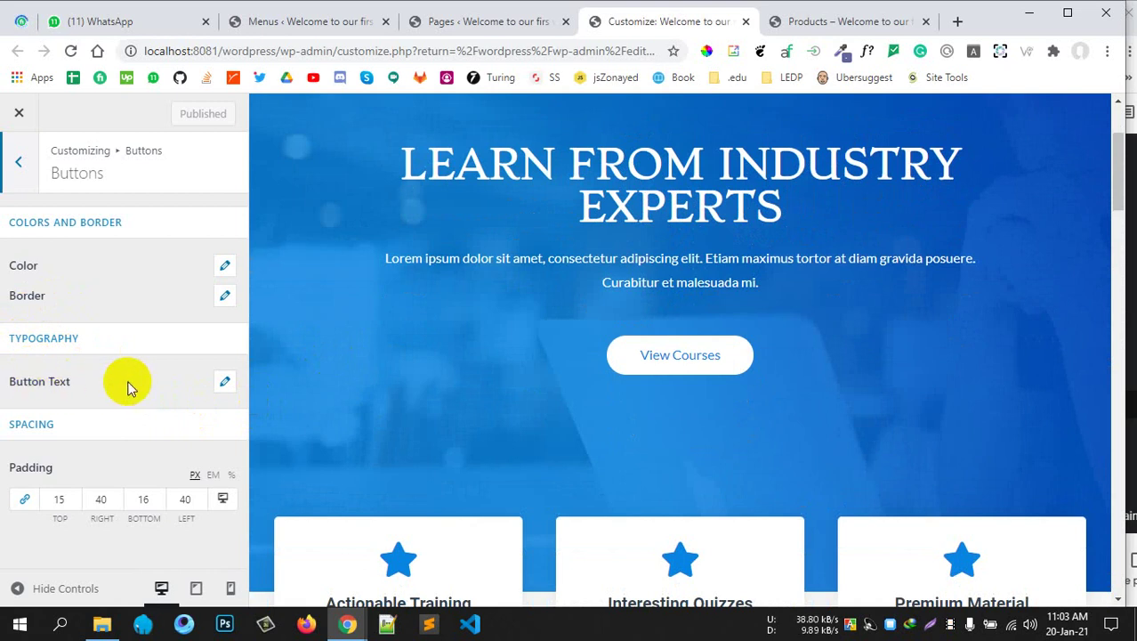
Set the button text's font size to 20 px in the Buttons typography settings
{"action": "left_click", "coordinate": [227, 383]}
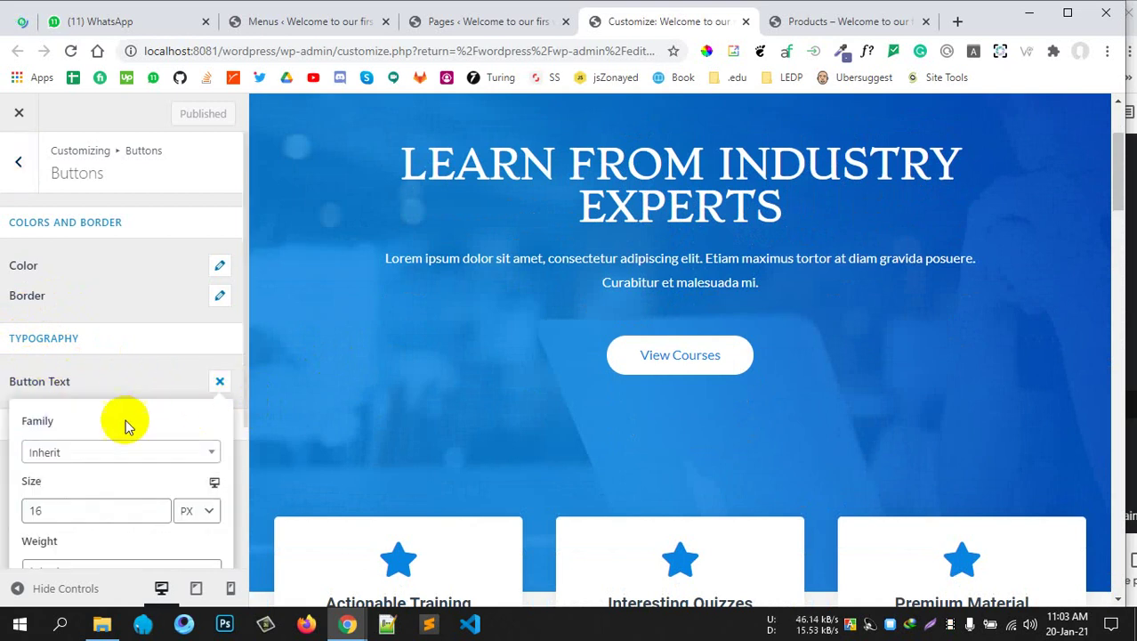
{"action": "scroll", "coordinate": [128, 423], "scroll_direction": "down", "scroll_amount": 3}
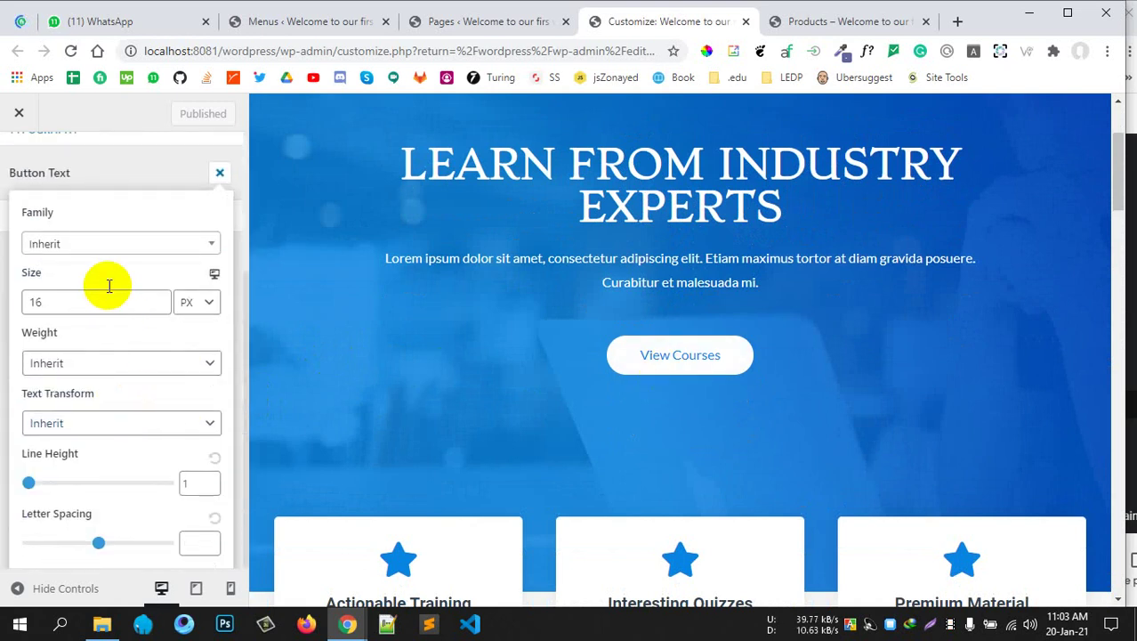
{"action": "left_click", "coordinate": [159, 298]}
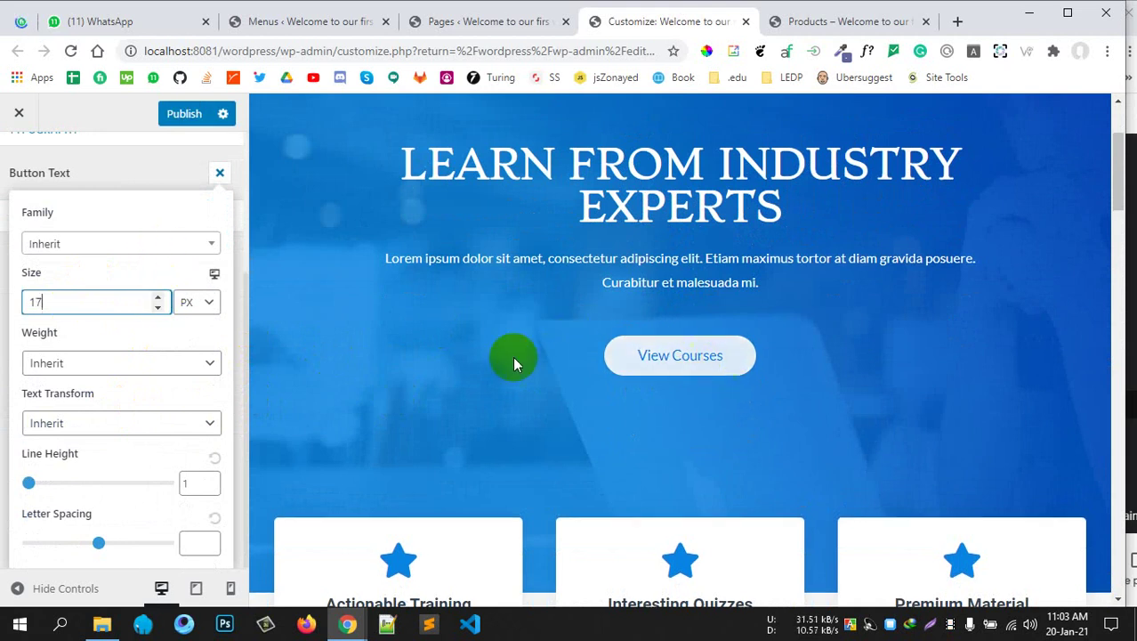
{"action": "left_click", "coordinate": [159, 297]}
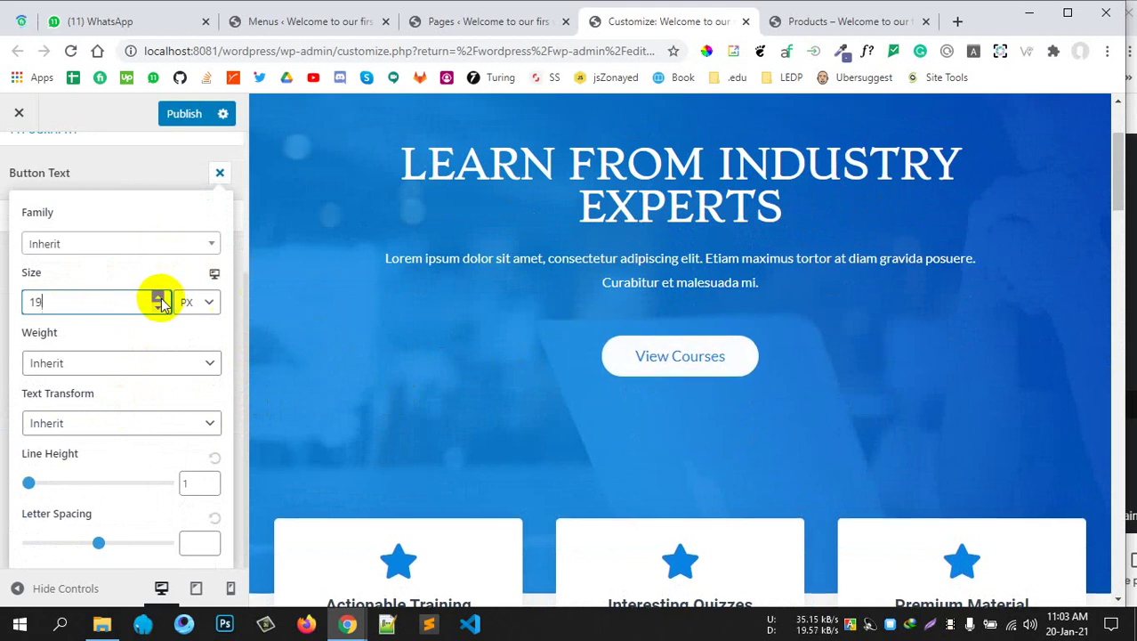
{"action": "left_click", "coordinate": [159, 297]}
{"action": "left_click", "coordinate": [159, 297]}
{"action": "left_click", "coordinate": [159, 297]}
{"action": "left_click", "coordinate": [159, 297]}
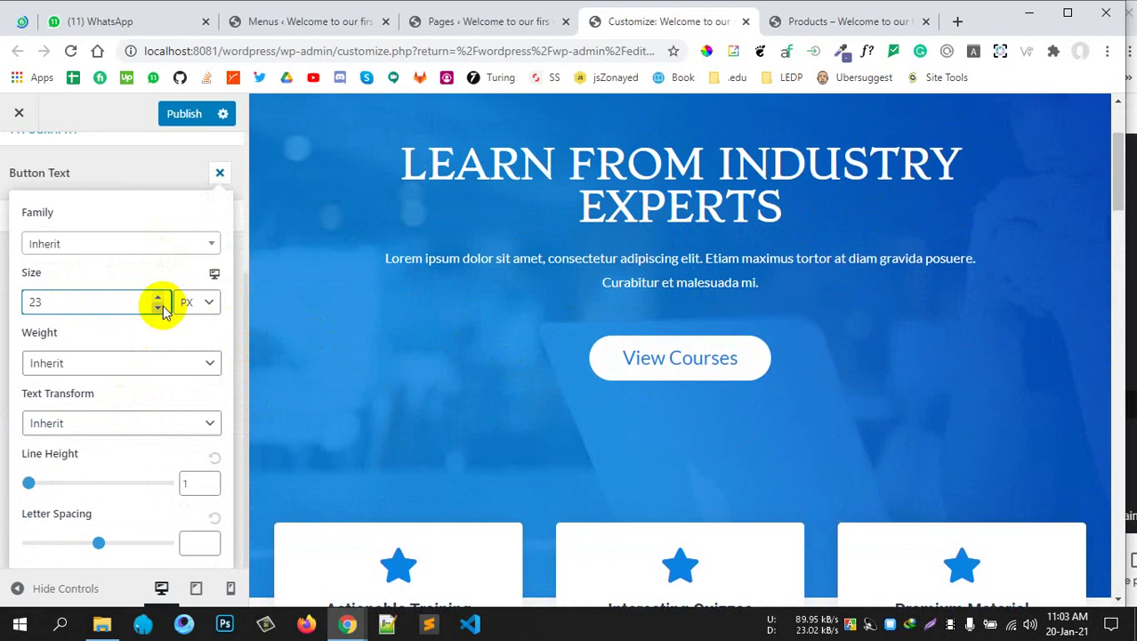
{"action": "left_click", "coordinate": [159, 307]}
{"action": "left_click", "coordinate": [159, 307]}
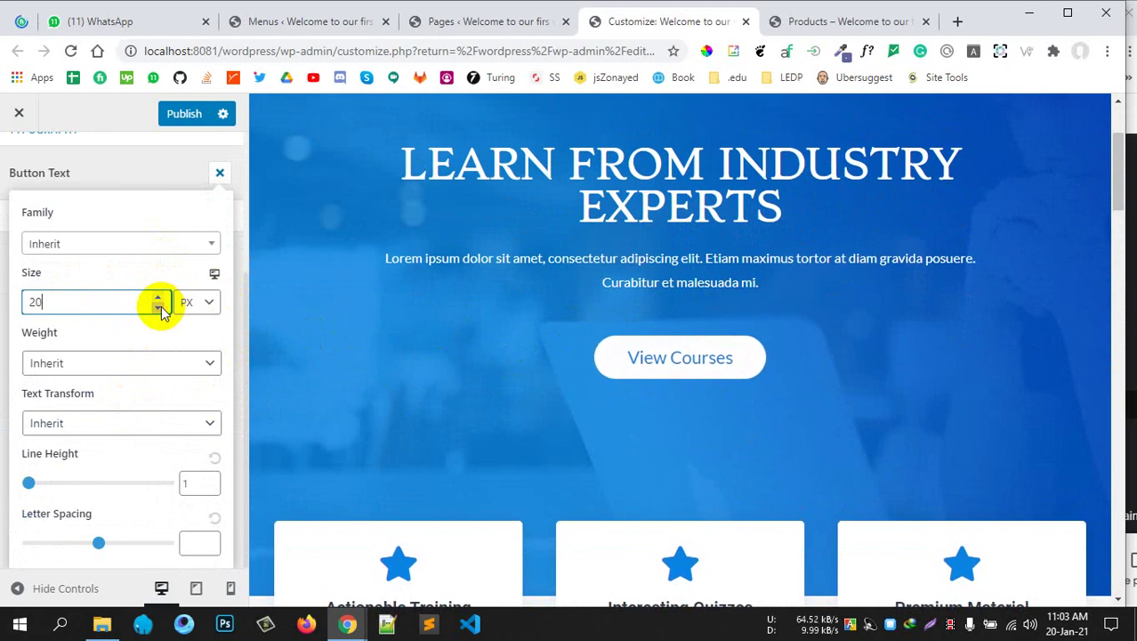
Set the button text transform to Uppercase and close the button text options
{"action": "left_click", "coordinate": [121, 426]}
{"action": "left_click", "coordinate": [67, 495]}
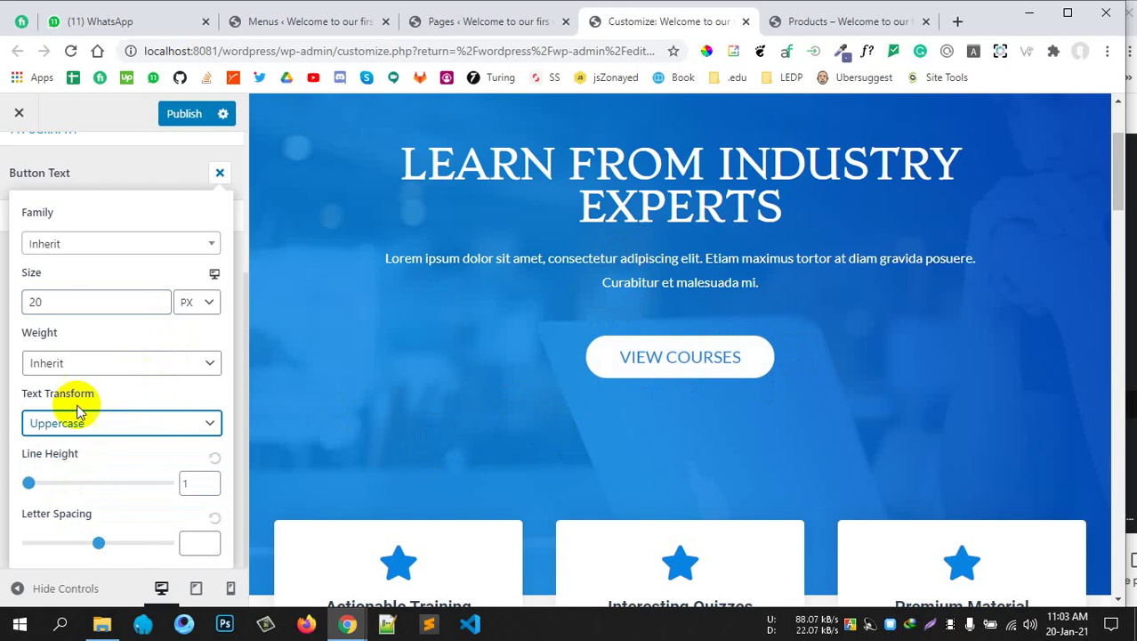
{"action": "scroll", "coordinate": [143, 338], "scroll_direction": "up", "scroll_amount": 3}
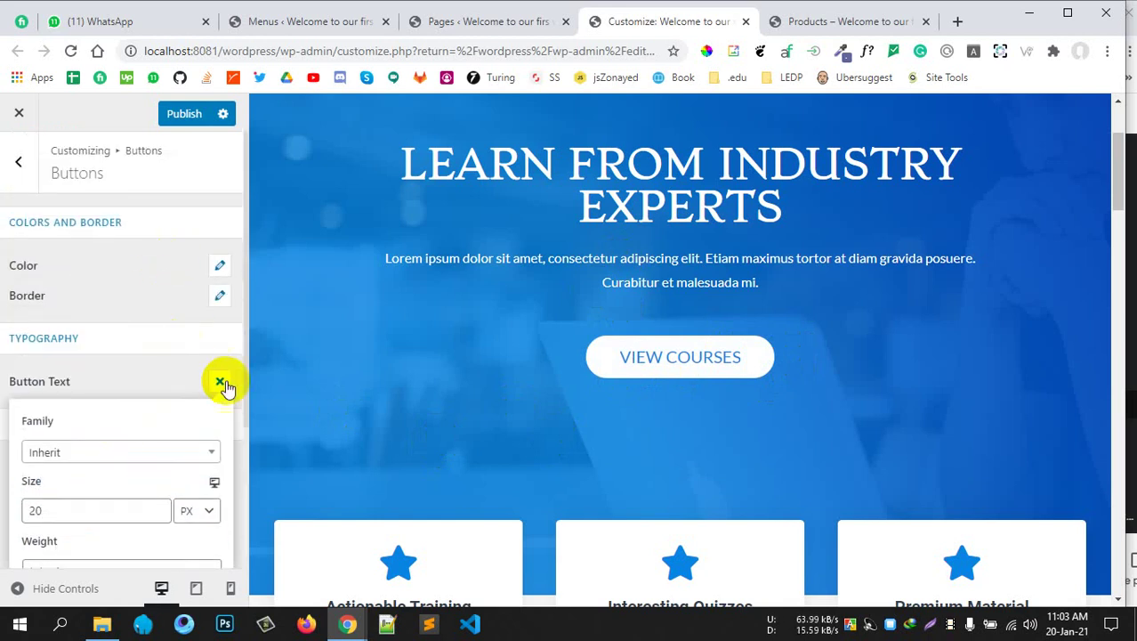
{"action": "left_click", "coordinate": [216, 380]}
Leave the global settings and open the header's Site Identity settings
{"action": "left_click", "coordinate": [19, 163]}
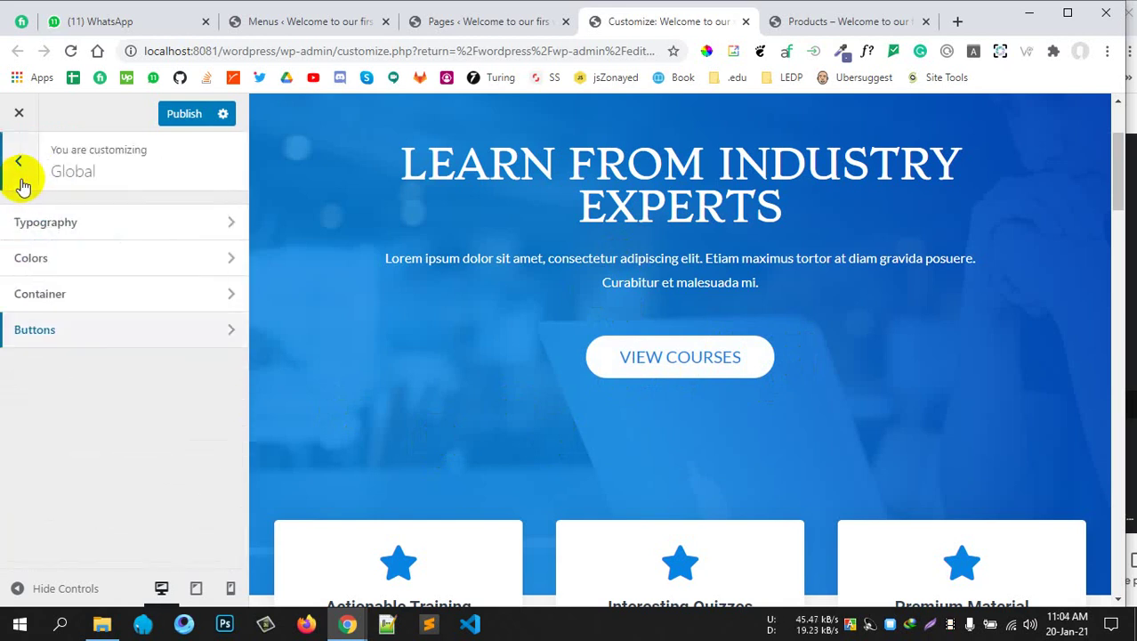
{"action": "left_click", "coordinate": [19, 163]}
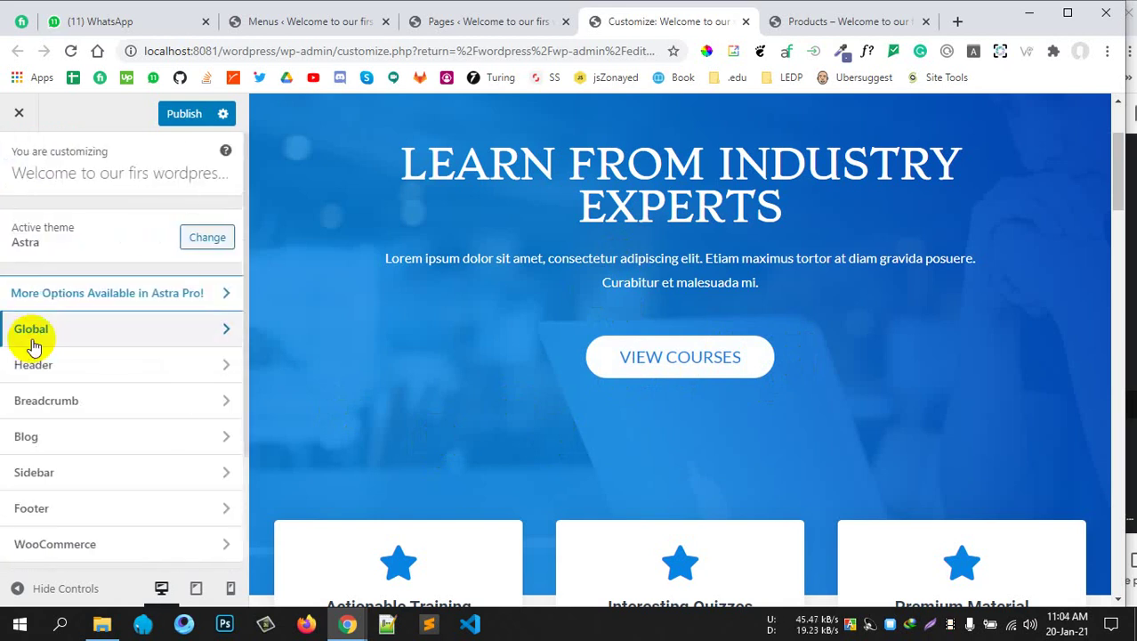
{"action": "left_click", "coordinate": [105, 377]}
{"action": "scroll", "coordinate": [546, 355], "scroll_direction": "up", "scroll_amount": 3}
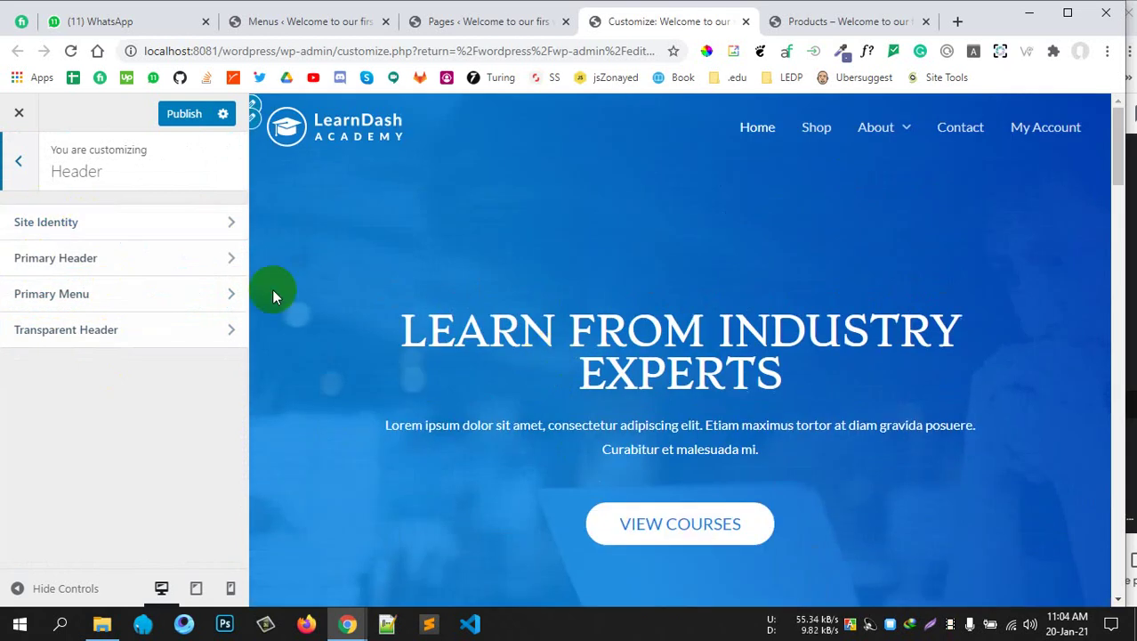
{"action": "left_click", "coordinate": [123, 227]}
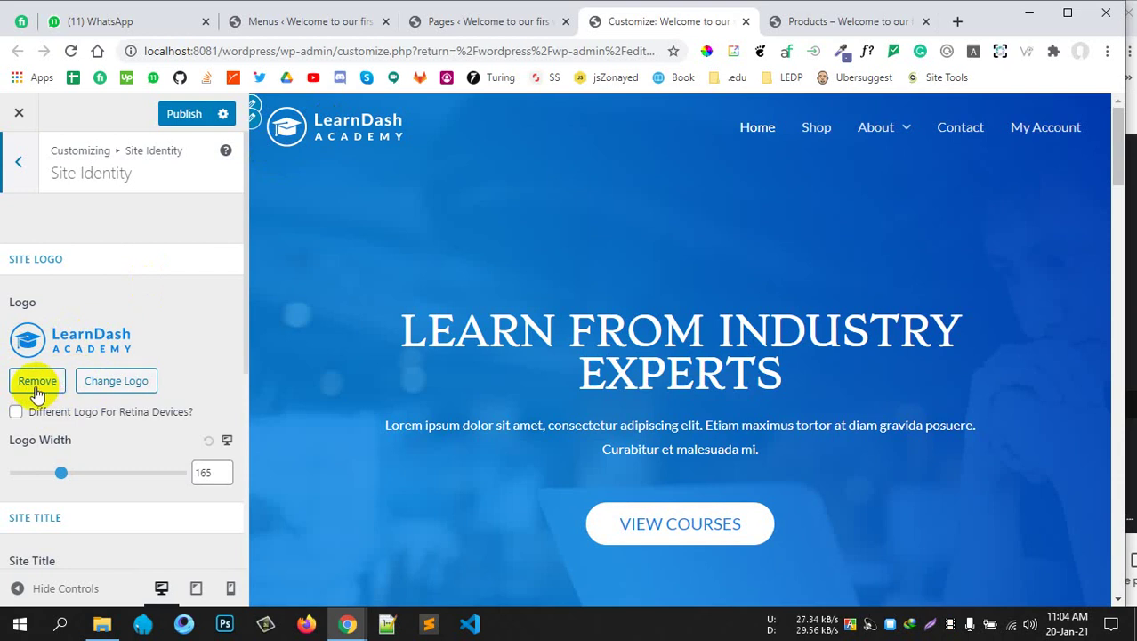
Replace the site logo with the Mistic Lands image from the media library, extending the crop area over the full image
{"action": "left_click", "coordinate": [107, 385]}
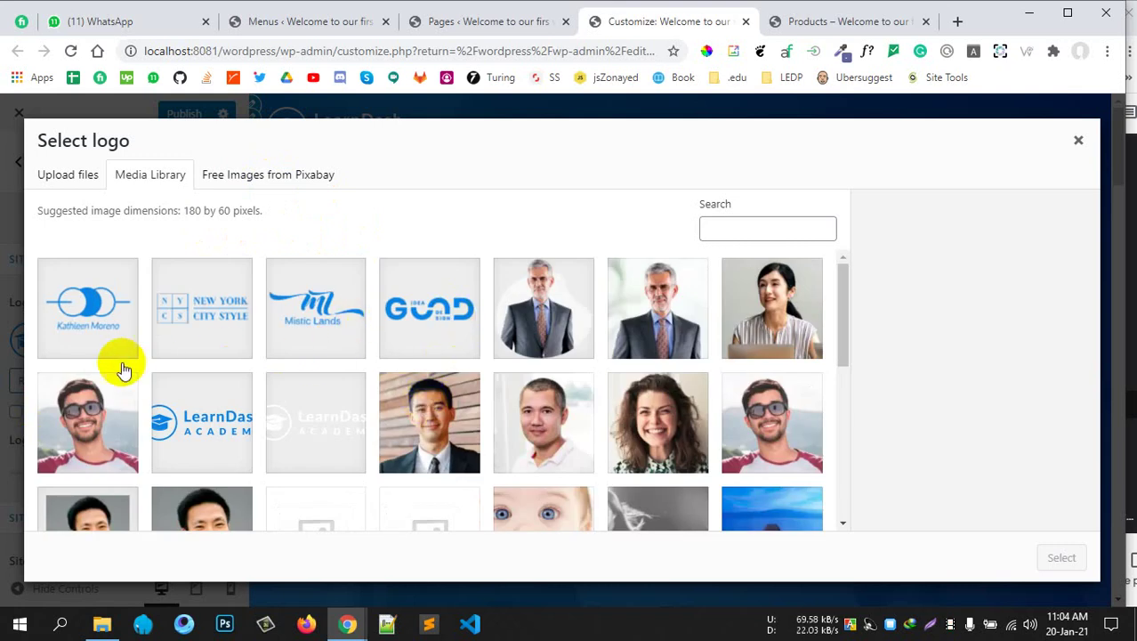
{"action": "left_click", "coordinate": [341, 342]}
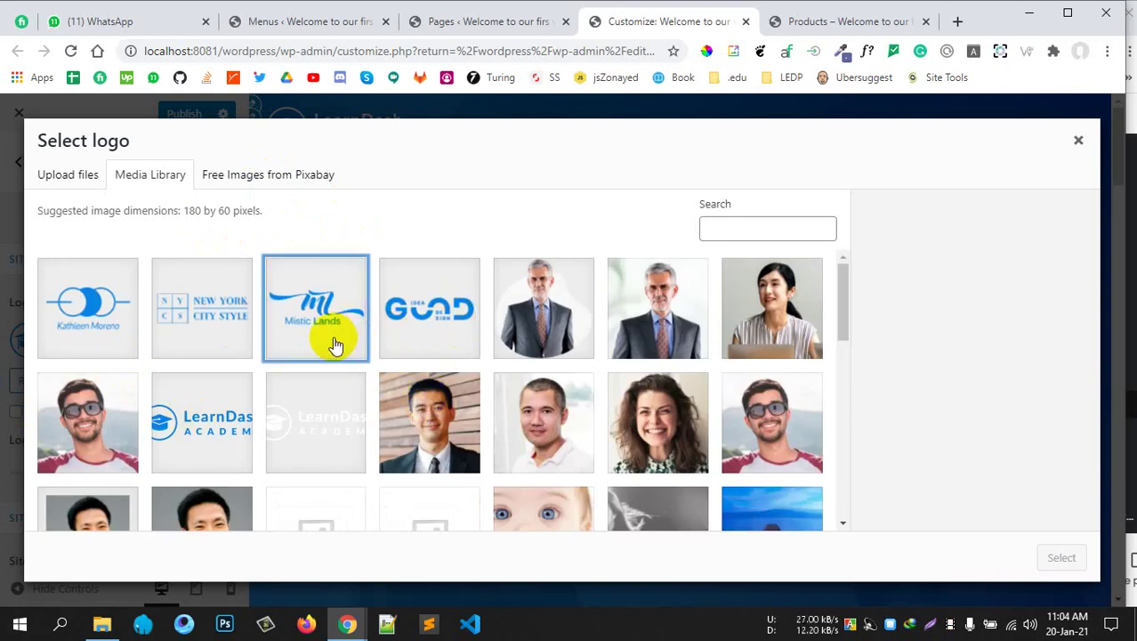
{"action": "left_click", "coordinate": [1068, 558]}
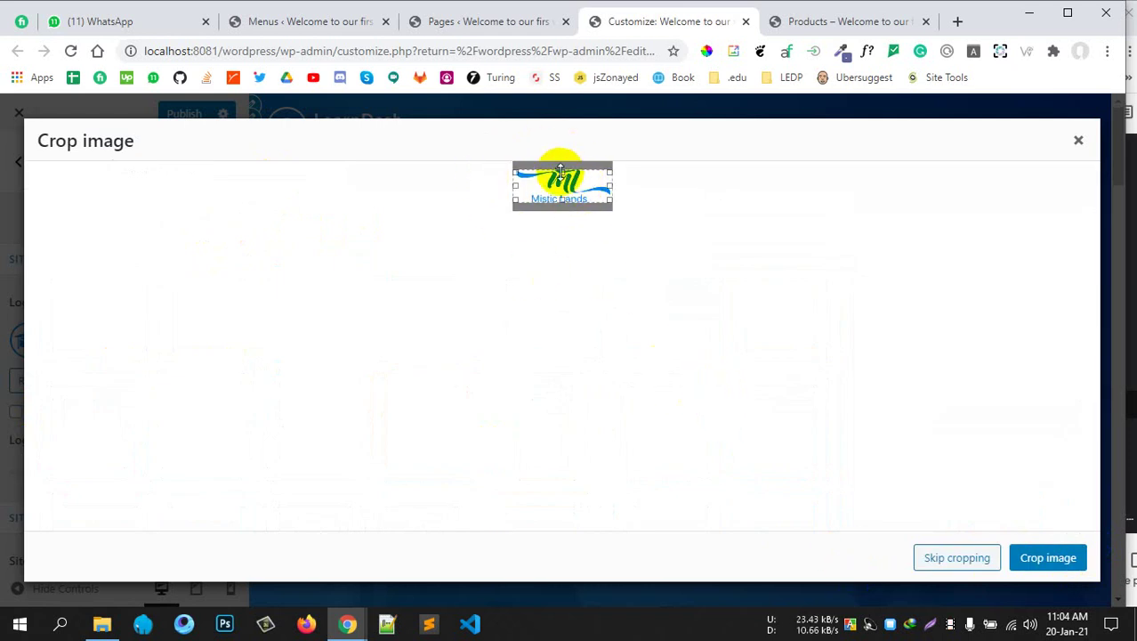
{"action": "left_click_drag", "start_coordinate": [562, 171], "coordinate": [568, 152]}
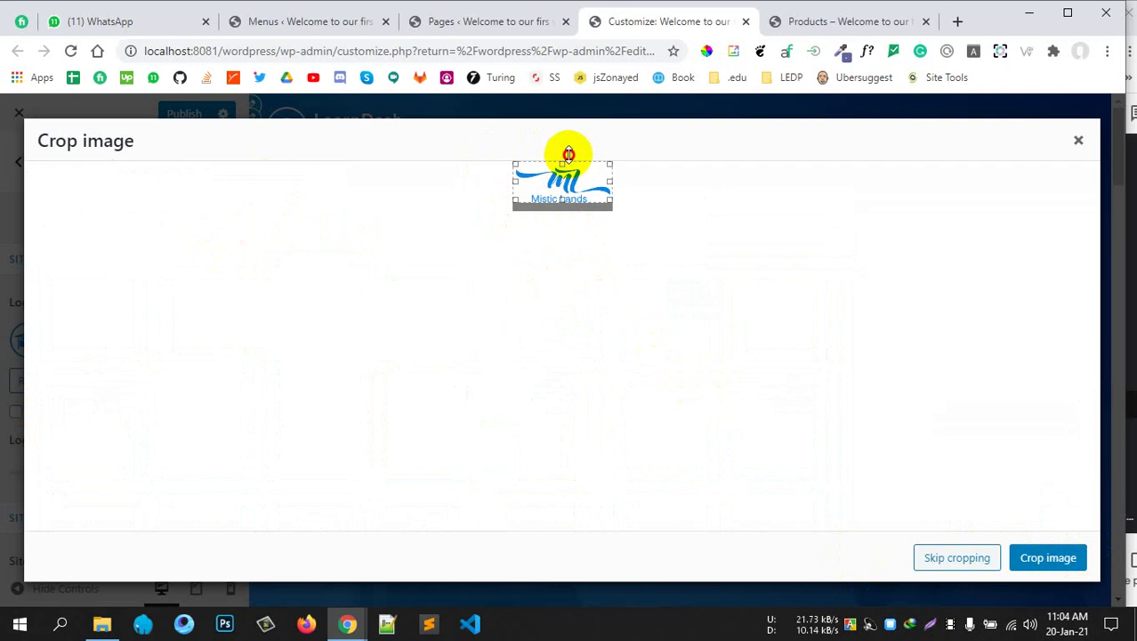
{"action": "left_click_drag", "start_coordinate": [563, 203], "coordinate": [574, 228]}
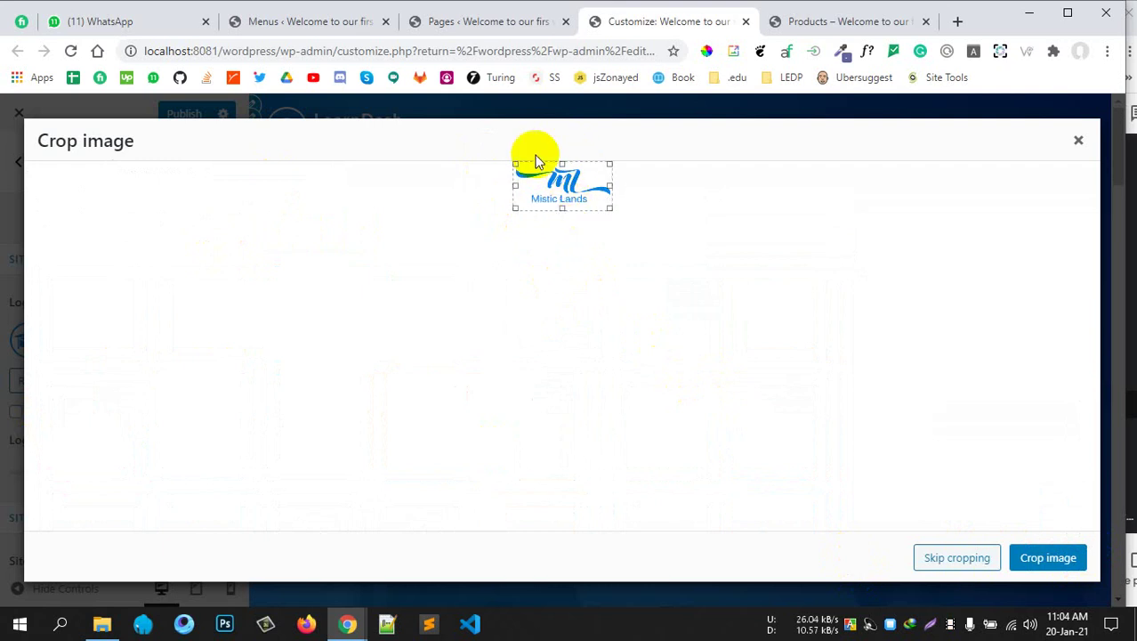
{"action": "left_click", "coordinate": [1076, 558]}
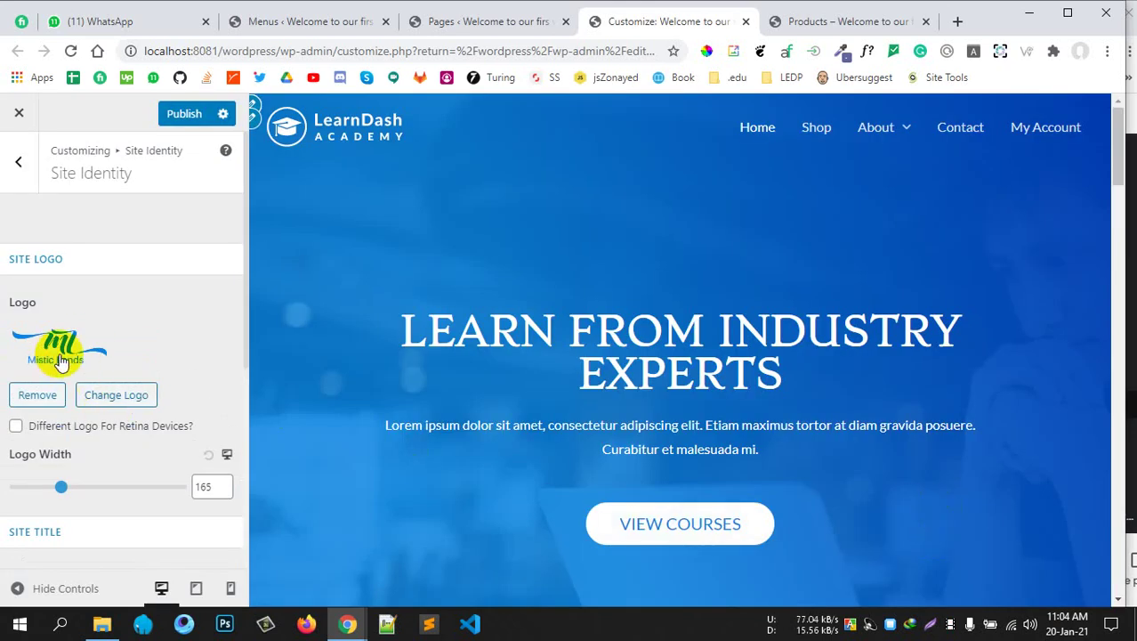
Examine the header logo in the home page preview and the site title, tagline and icon options in Site Identity
{"action": "left_click", "coordinate": [326, 147]}
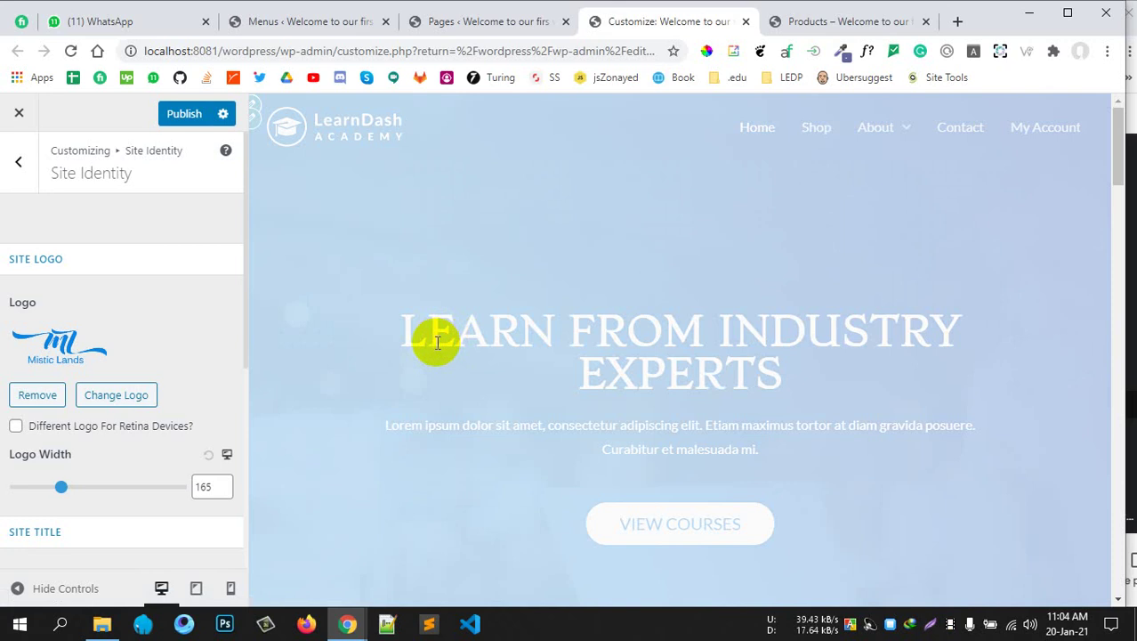
{"action": "scroll", "coordinate": [452, 313], "scroll_direction": "down", "scroll_amount": 1}
{"action": "scroll", "coordinate": [452, 307], "scroll_direction": "down", "scroll_amount": 5}
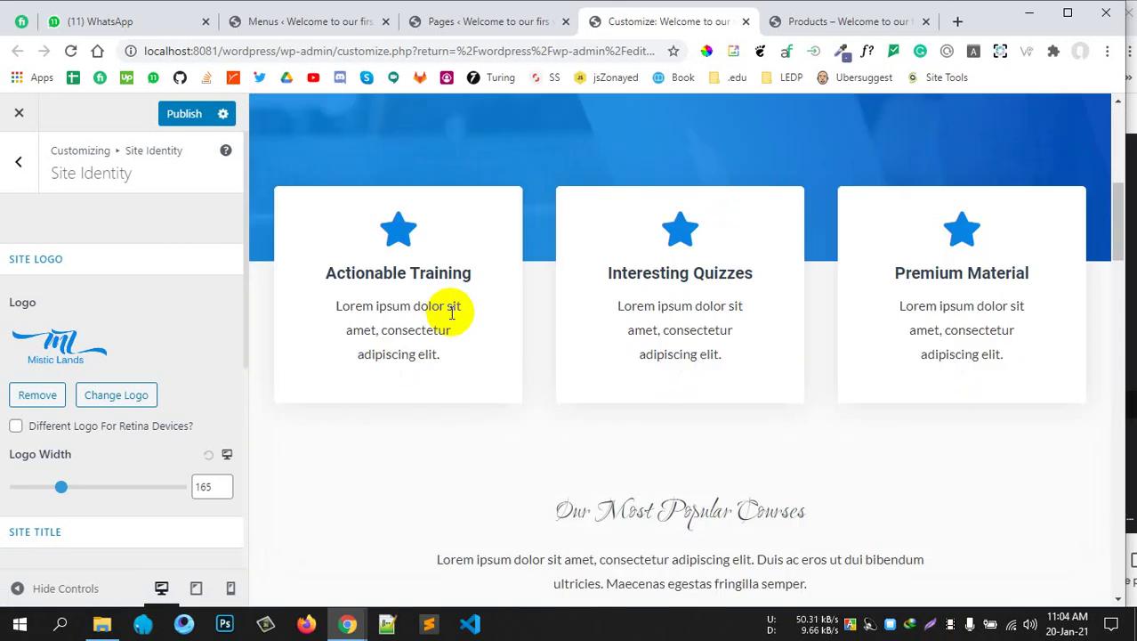
{"action": "scroll", "coordinate": [454, 307], "scroll_direction": "up", "scroll_amount": 6}
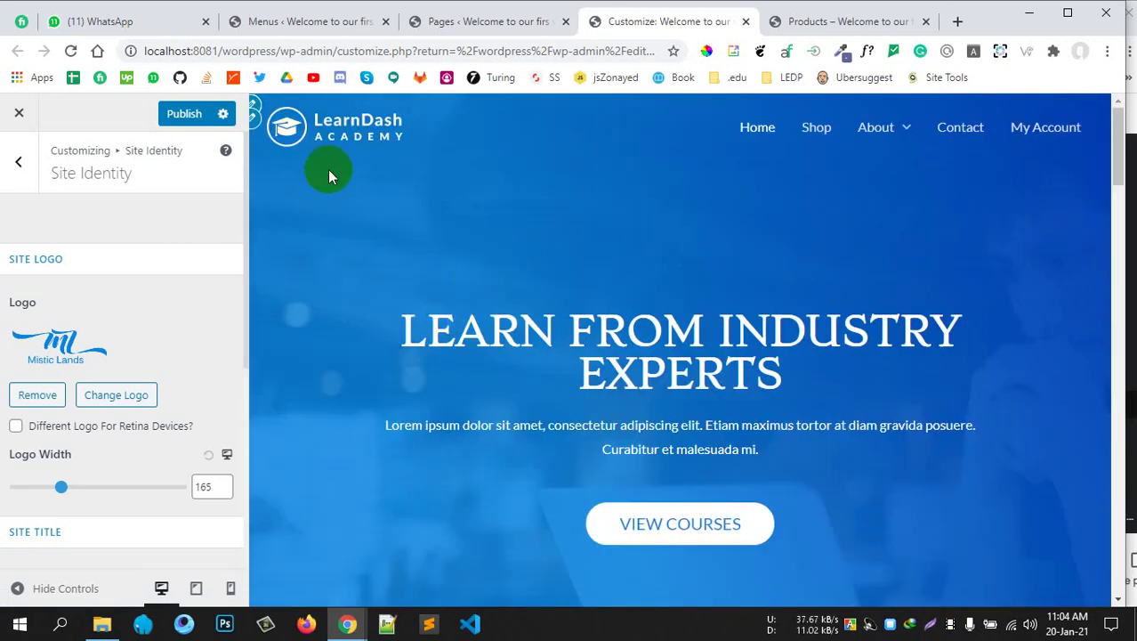
{"action": "scroll", "coordinate": [328, 174], "scroll_direction": "down", "scroll_amount": 4}
{"action": "scroll", "coordinate": [342, 204], "scroll_direction": "up", "scroll_amount": 4}
{"action": "scroll", "coordinate": [127, 401], "scroll_direction": "down", "scroll_amount": 5}
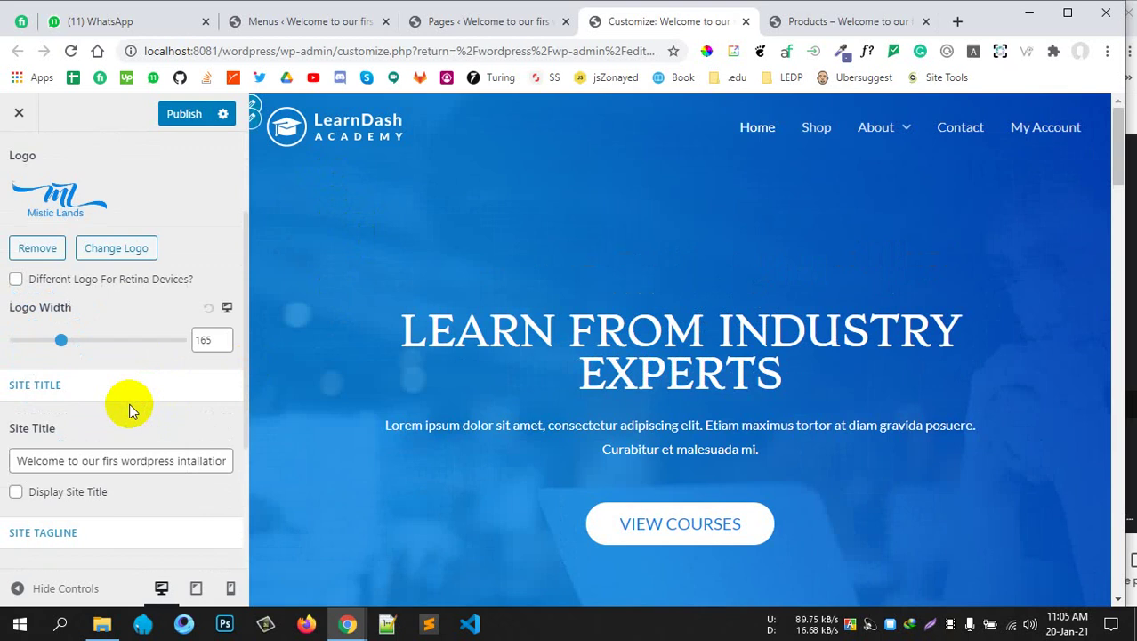
{"action": "scroll", "coordinate": [128, 402], "scroll_direction": "up", "scroll_amount": 2}
{"action": "scroll", "coordinate": [129, 407], "scroll_direction": "down", "scroll_amount": 2}
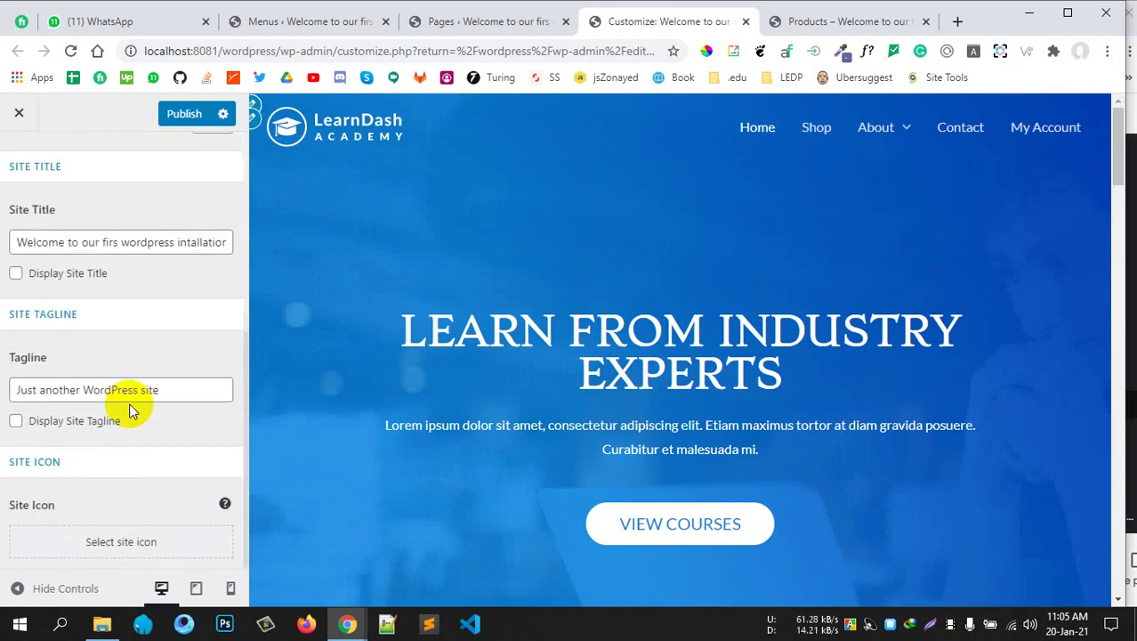
{"action": "scroll", "coordinate": [129, 408], "scroll_direction": "up", "scroll_amount": 5}
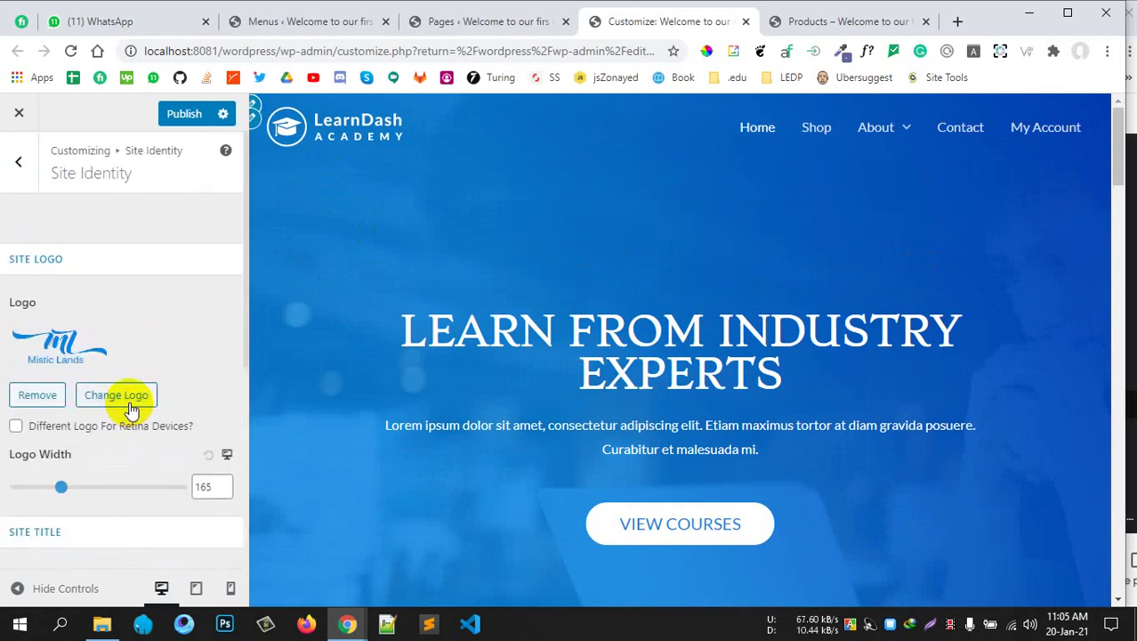
Publish the customizer changes, then reload the Shop page to check its header logo before returning to the customizer
{"action": "left_click", "coordinate": [184, 114]}
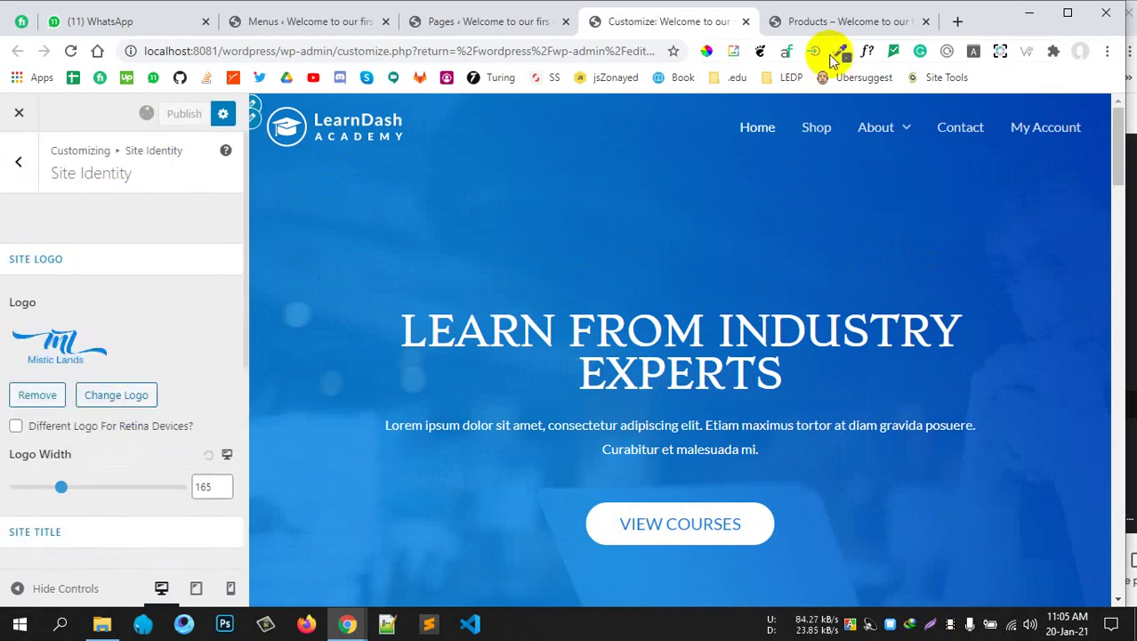
{"action": "left_click", "coordinate": [826, 21]}
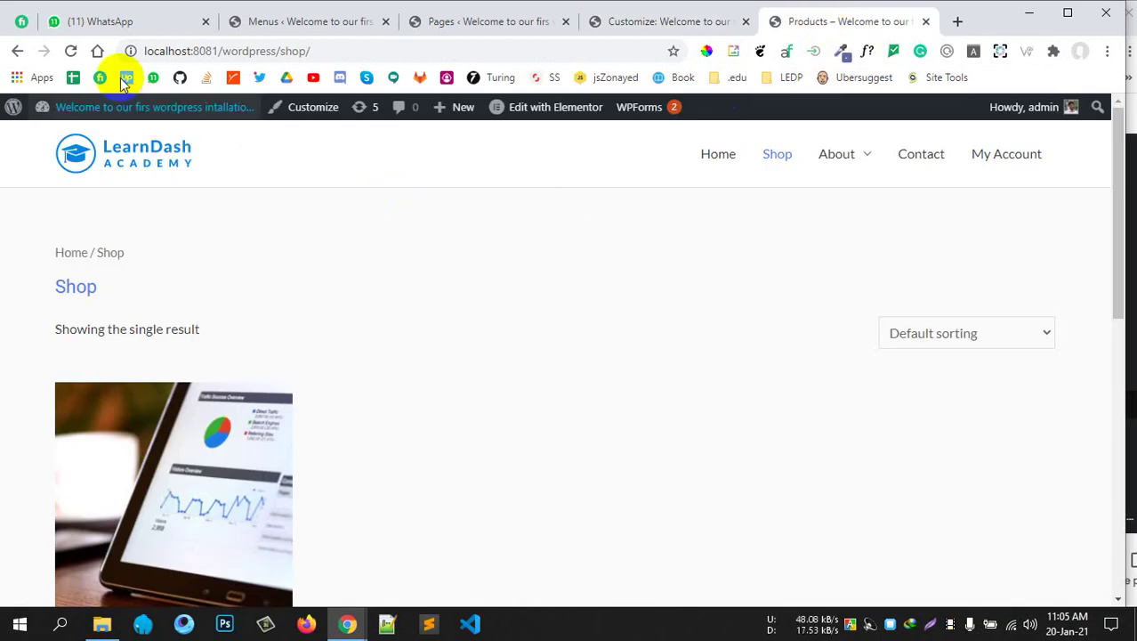
{"action": "left_click", "coordinate": [68, 50]}
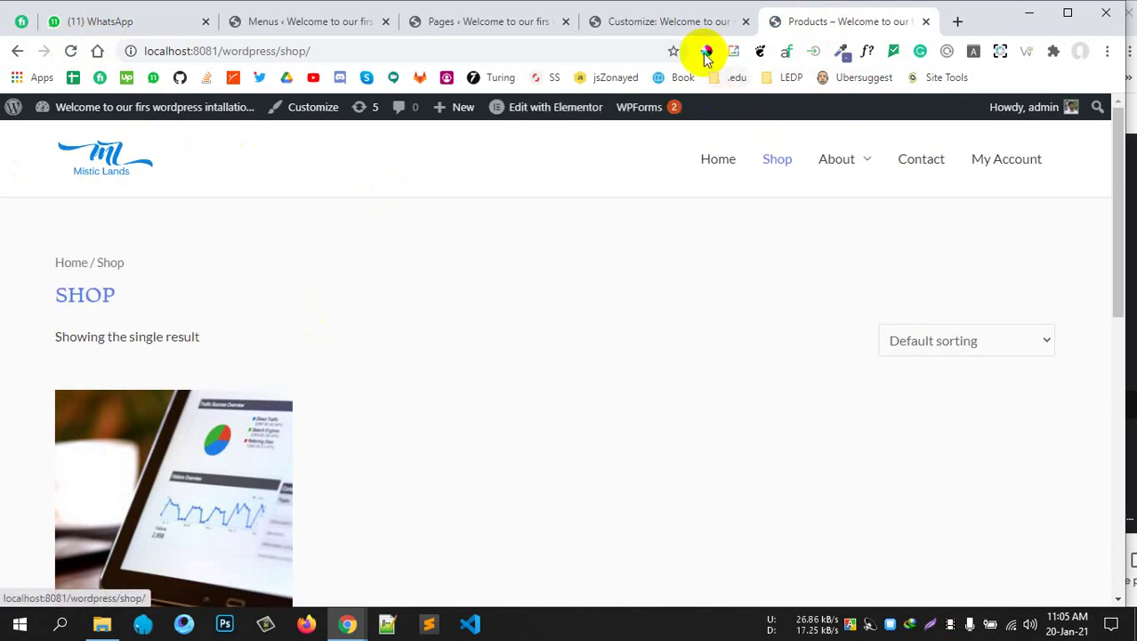
{"action": "left_click", "coordinate": [657, 23]}
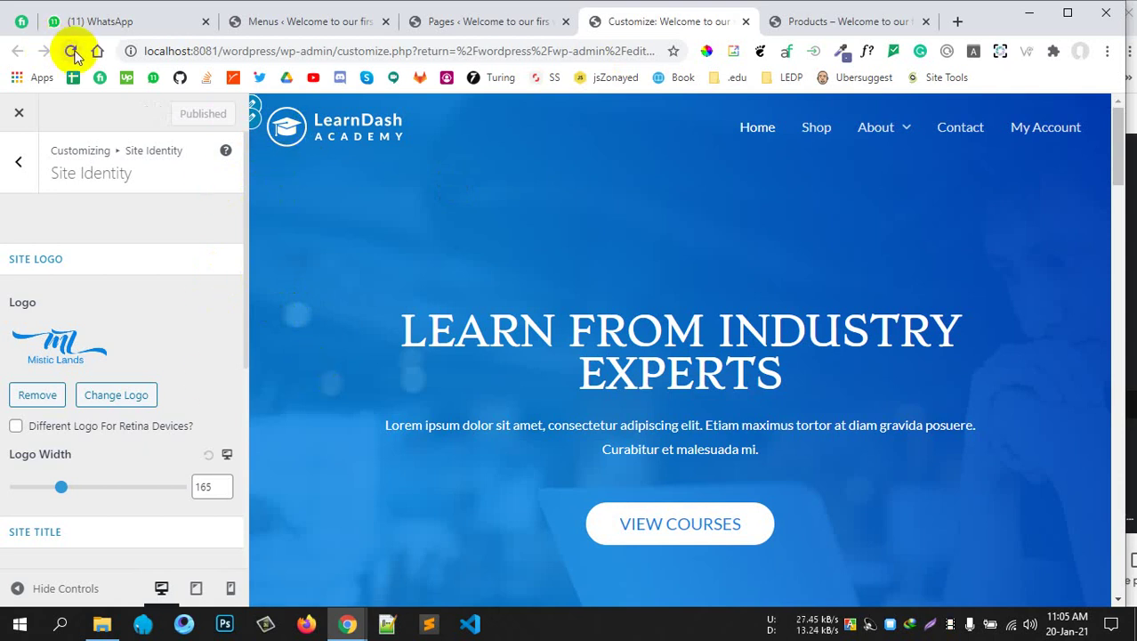
Reload the customizer and check the header logo on the Shop page while it loads
{"action": "scroll", "coordinate": [127, 396], "scroll_direction": "down", "scroll_amount": 4}
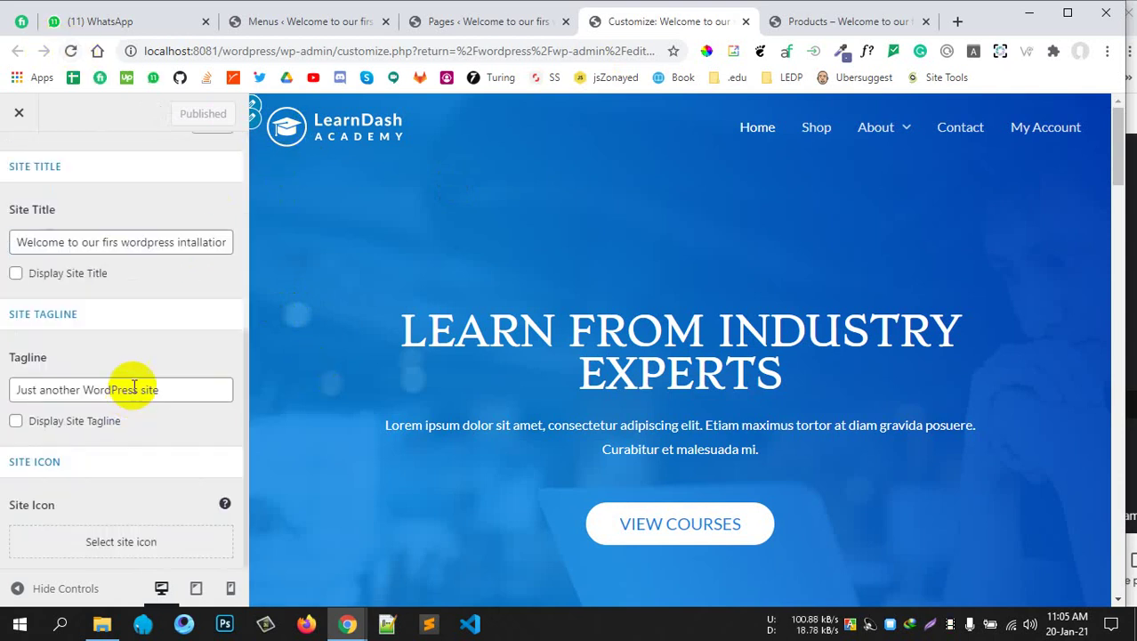
{"action": "left_click", "coordinate": [71, 51]}
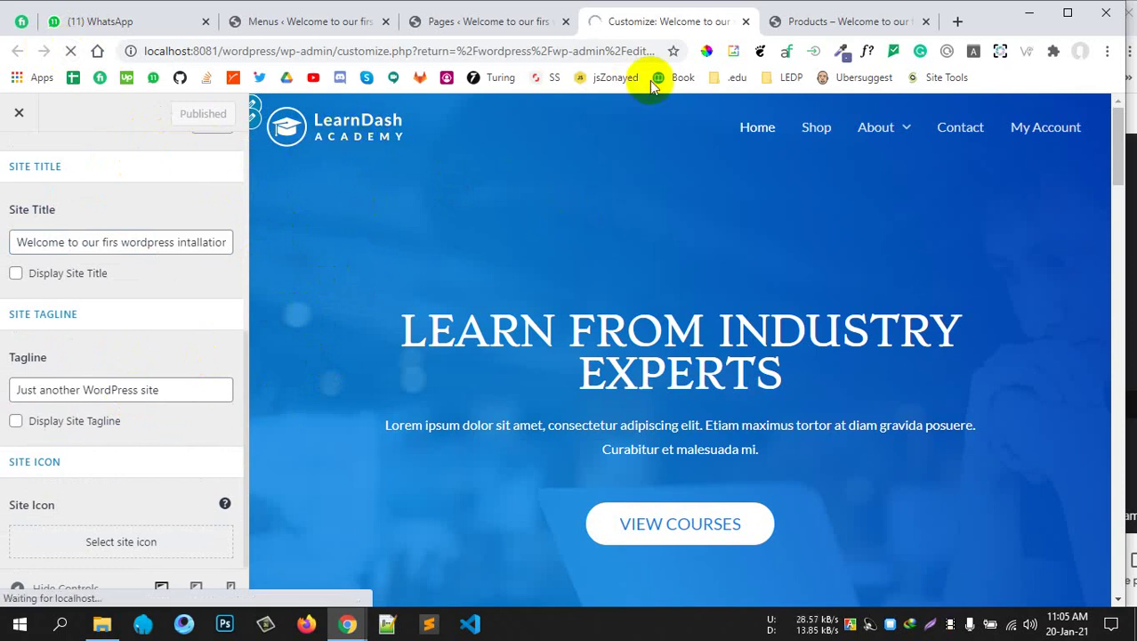
{"action": "left_click", "coordinate": [799, 21]}
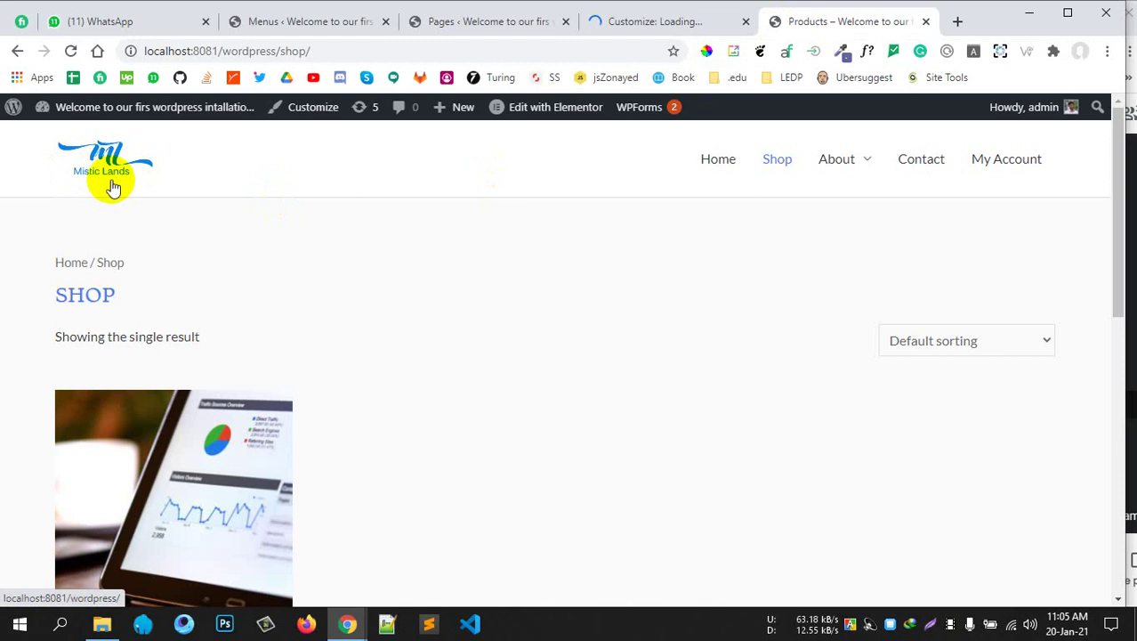
{"action": "left_click", "coordinate": [663, 24]}
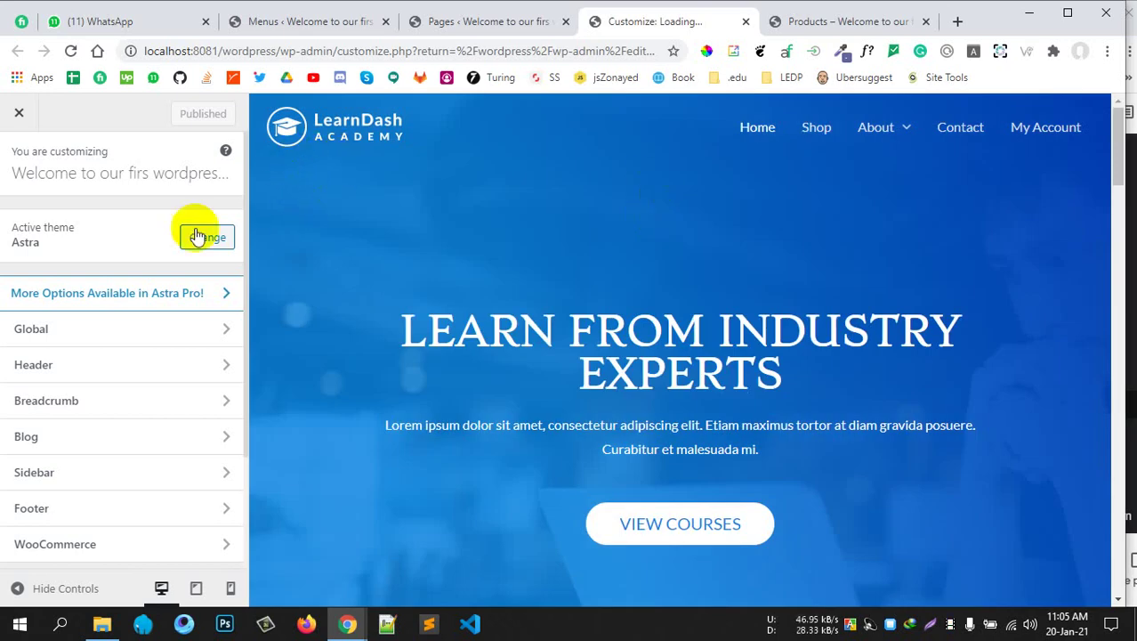
Open the header's Site Identity settings in the reloaded customizer
{"action": "left_click", "coordinate": [153, 332]}
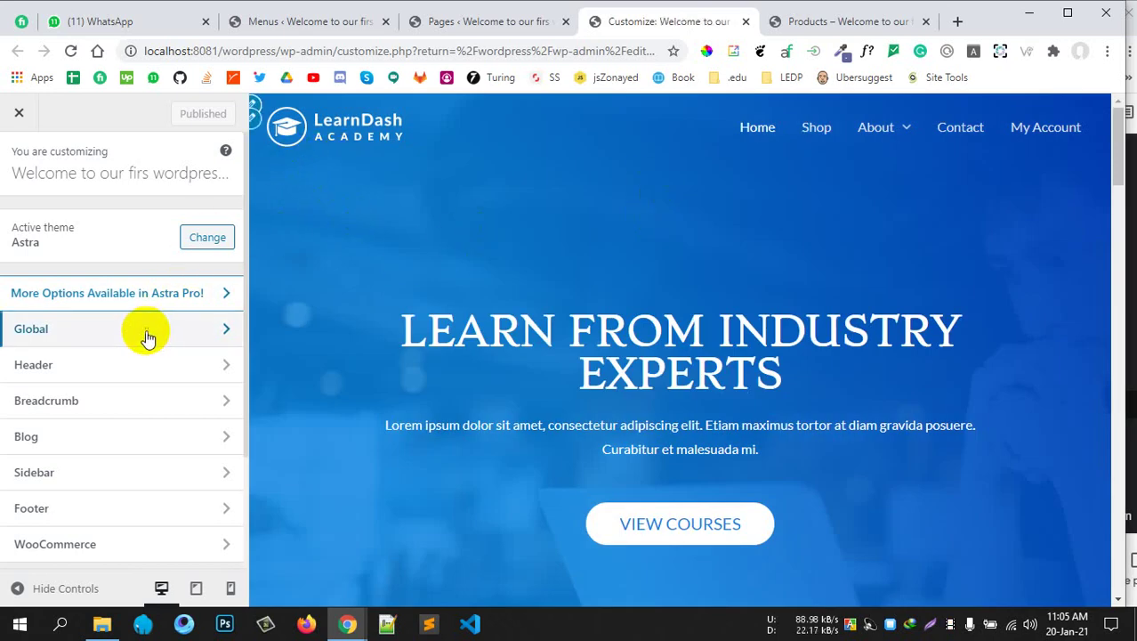
{"action": "key", "text": "Escape"}
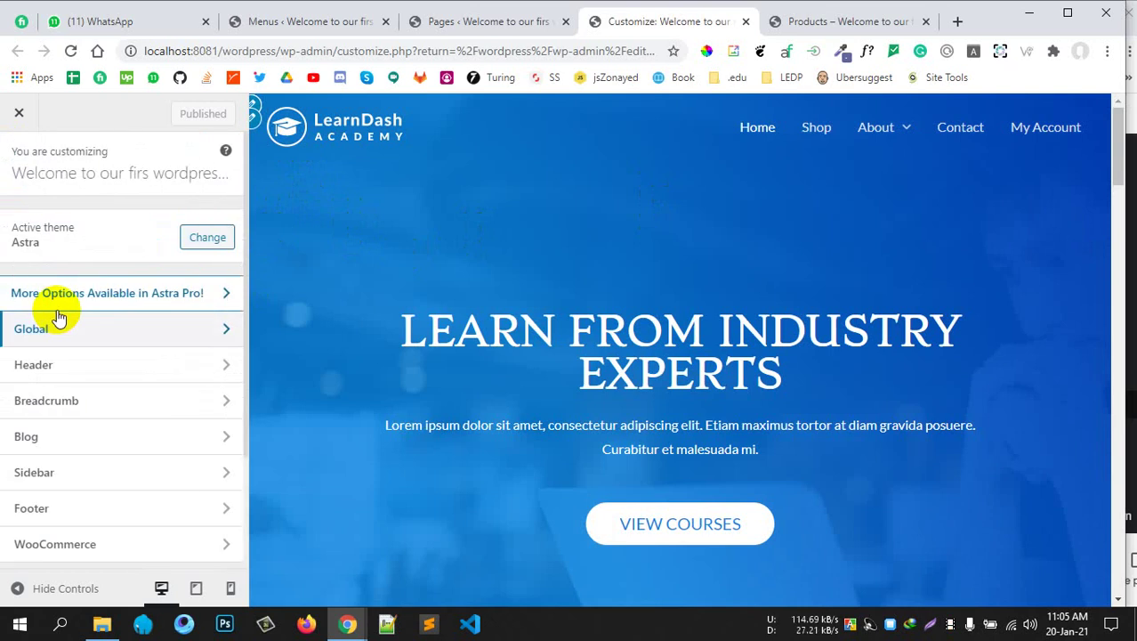
{"action": "left_click", "coordinate": [55, 365]}
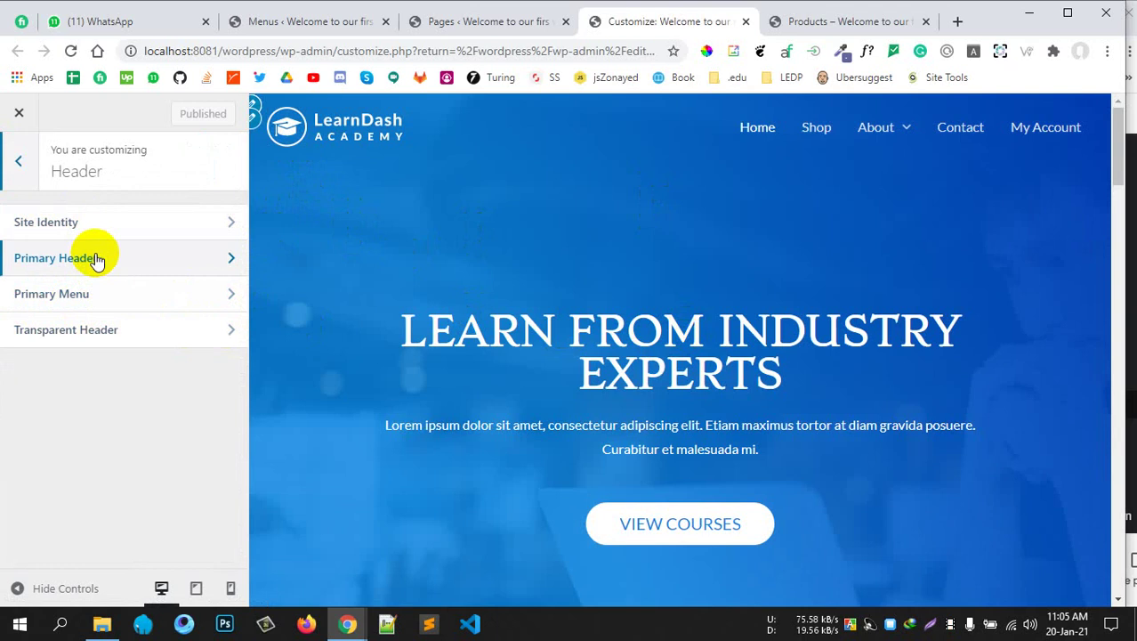
{"action": "left_click", "coordinate": [89, 223]}
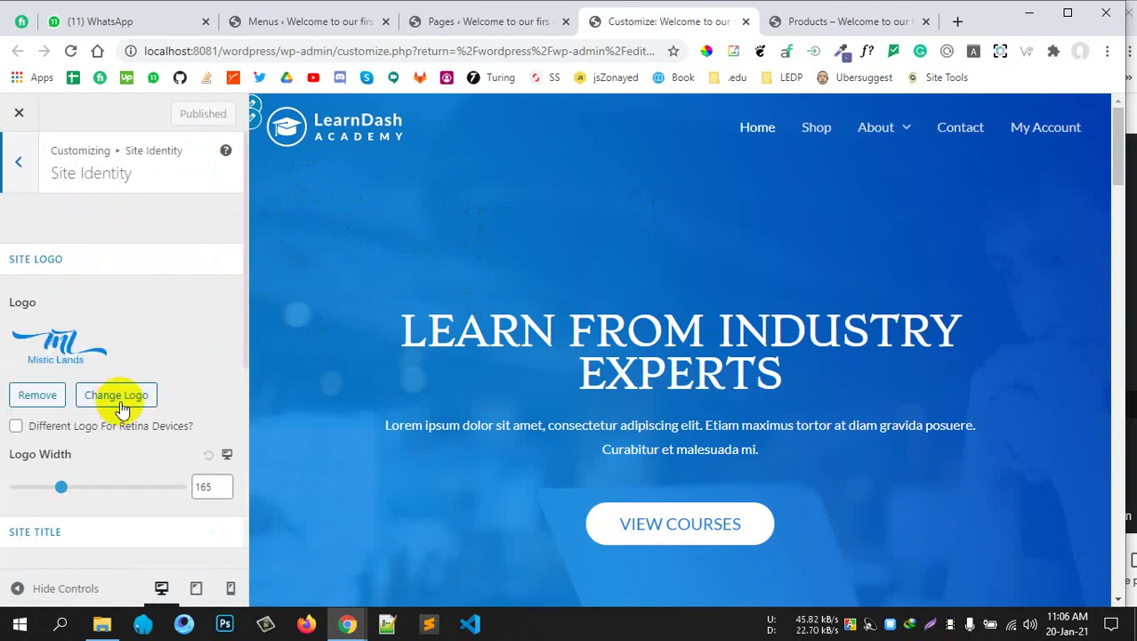
Try the options for a different retina-device logo and for displaying the site title, turning each one back off
{"action": "left_click", "coordinate": [16, 426]}
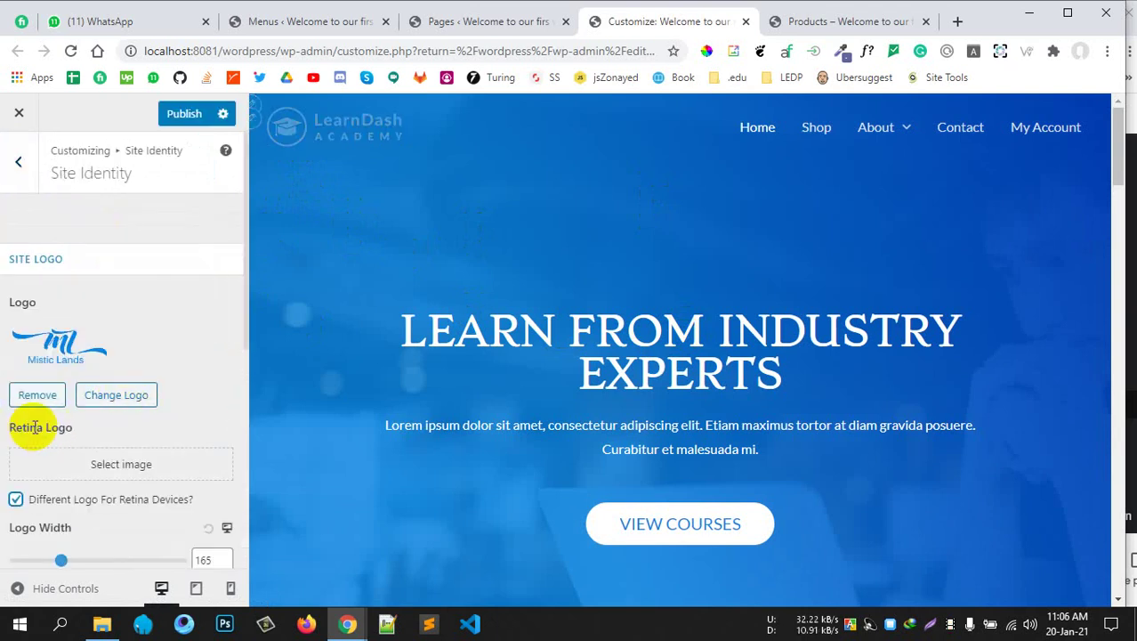
{"action": "left_click", "coordinate": [15, 499]}
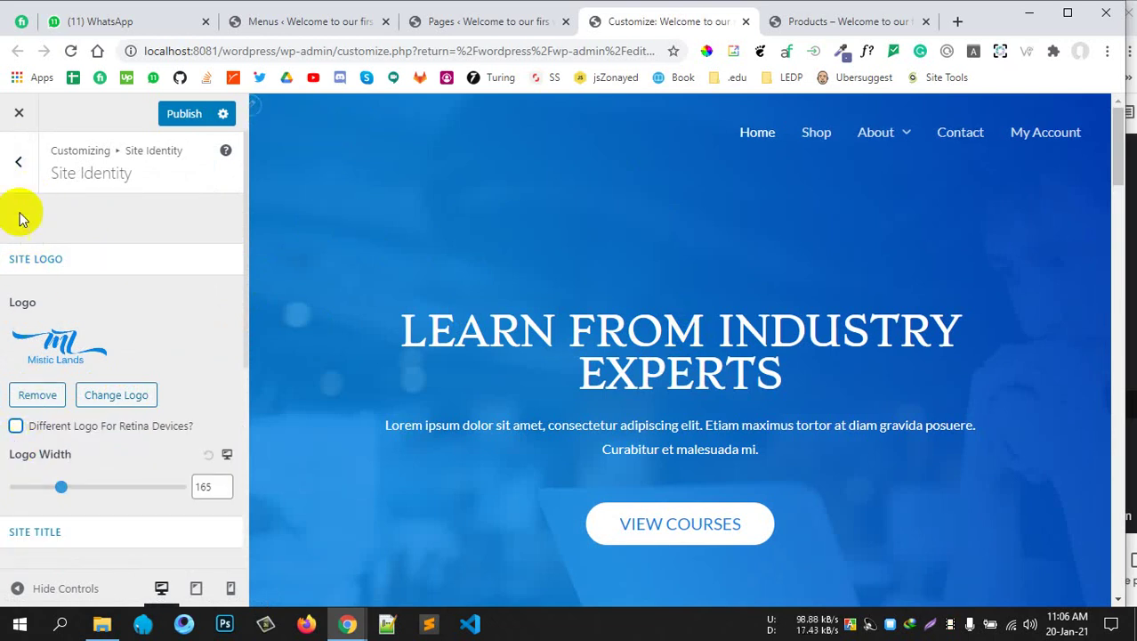
{"action": "scroll", "coordinate": [57, 471], "scroll_direction": "down", "scroll_amount": 4}
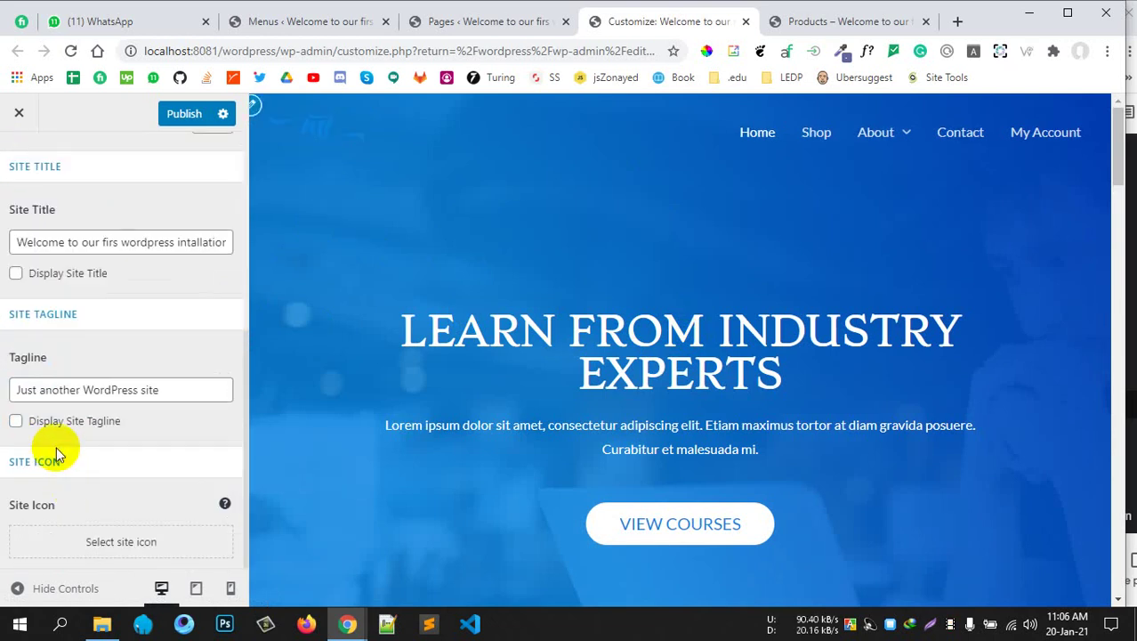
{"action": "scroll", "coordinate": [55, 447], "scroll_direction": "up", "scroll_amount": 4}
{"action": "scroll", "coordinate": [53, 437], "scroll_direction": "down", "scroll_amount": 4}
{"action": "scroll", "coordinate": [51, 433], "scroll_direction": "up", "scroll_amount": 4}
{"action": "scroll", "coordinate": [54, 427], "scroll_direction": "down", "scroll_amount": 3}
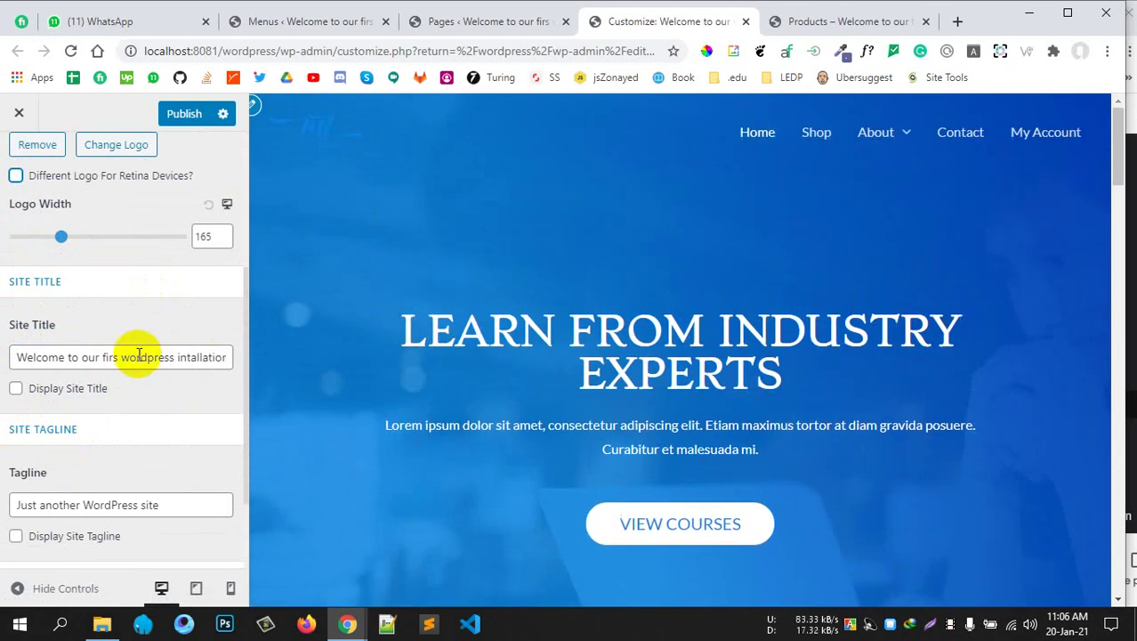
{"action": "left_click", "coordinate": [16, 389]}
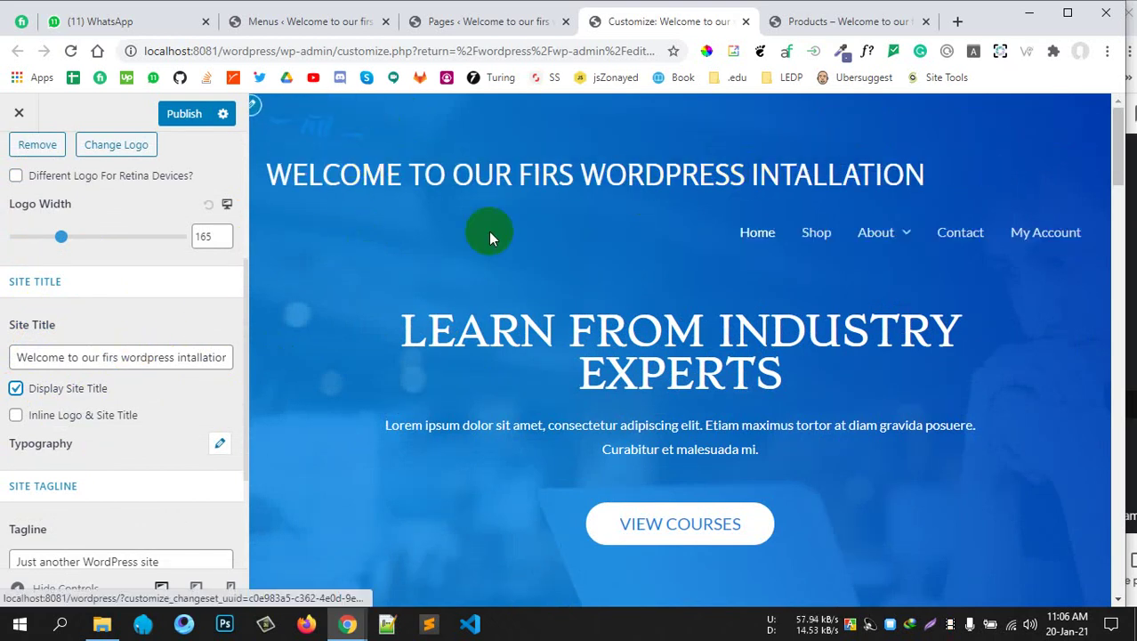
{"action": "left_click", "coordinate": [16, 390]}
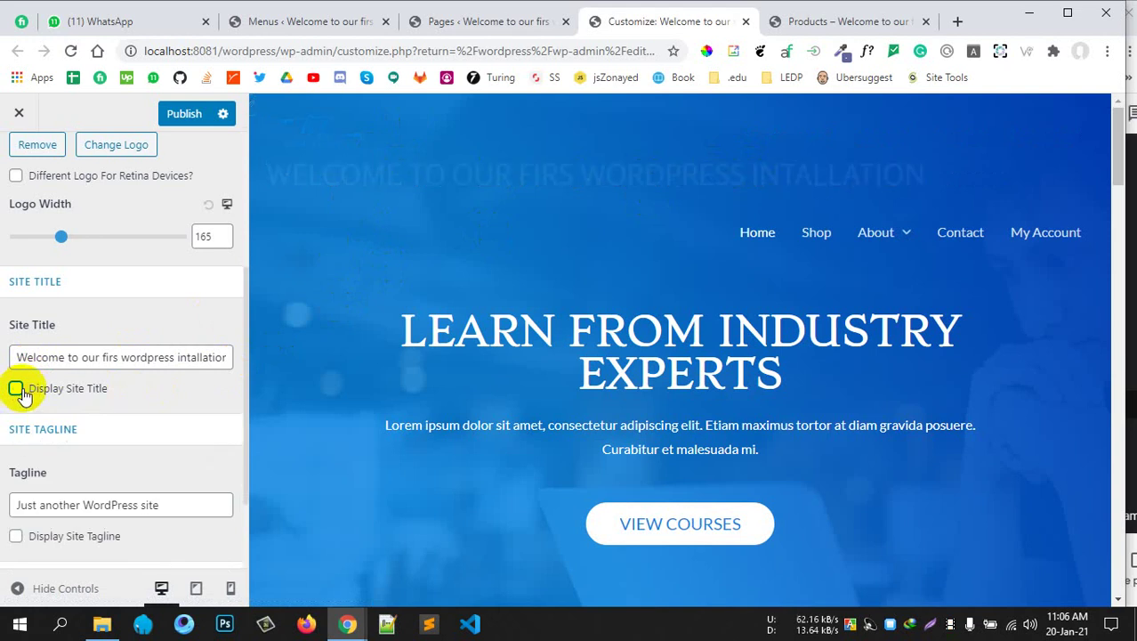
Set the site icon to the Good Idea Design image from the media library, cropped with the suggested square area
{"action": "scroll", "coordinate": [133, 422], "scroll_direction": "down", "scroll_amount": 1}
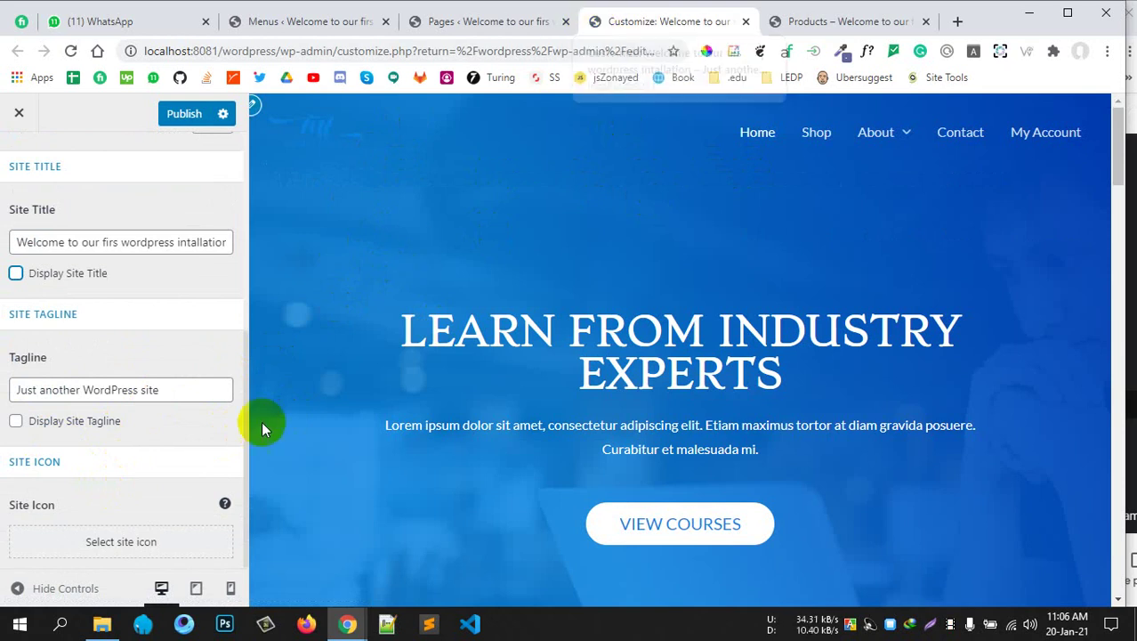
{"action": "left_click", "coordinate": [121, 551]}
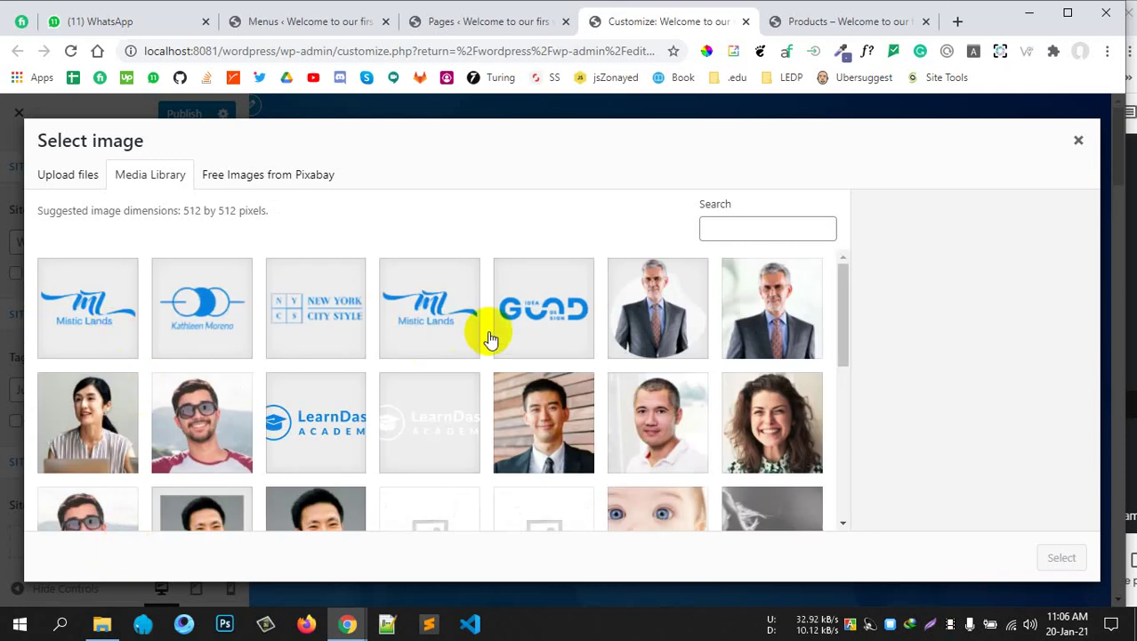
{"action": "left_click", "coordinate": [521, 338]}
{"action": "left_click", "coordinate": [1070, 556]}
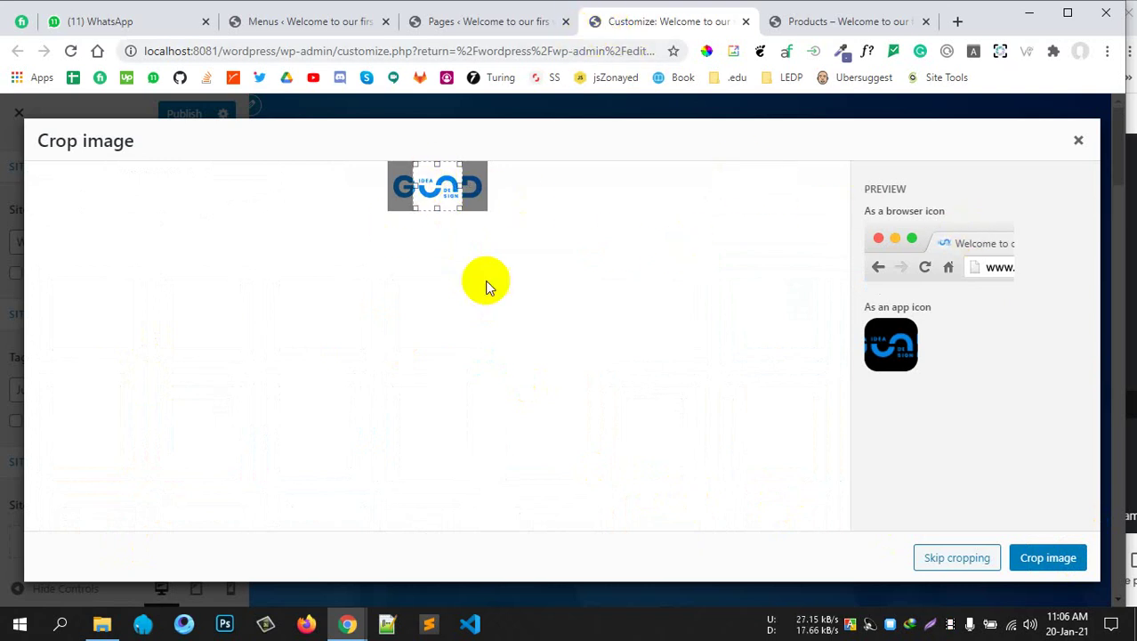
{"action": "left_click", "coordinate": [1043, 574]}
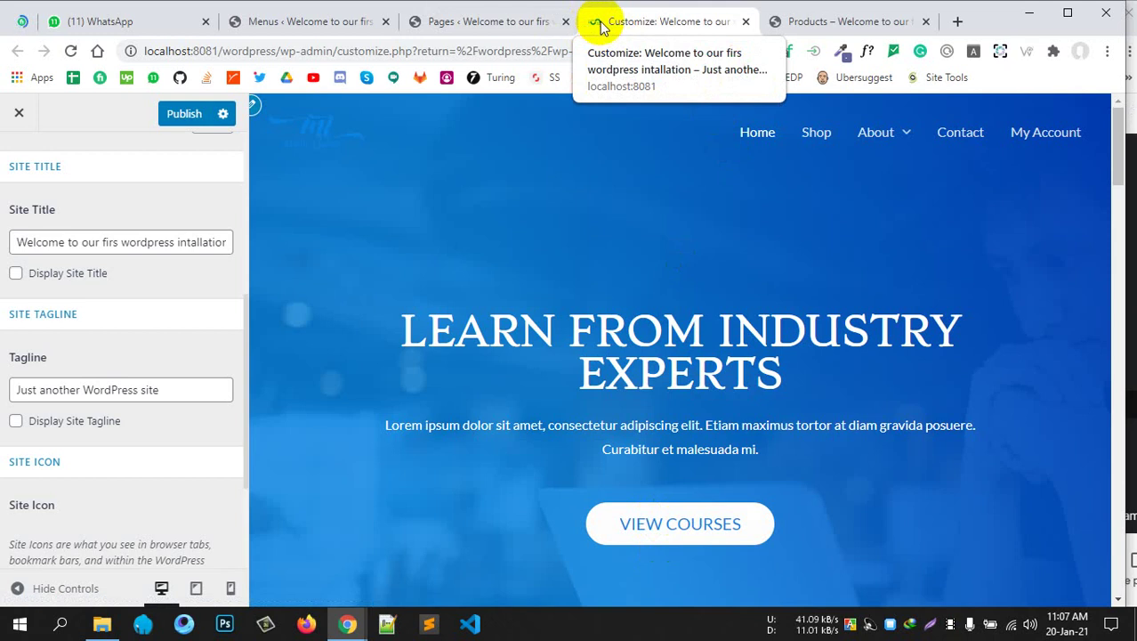
{"action": "scroll", "coordinate": [124, 414], "scroll_direction": "down", "scroll_amount": 2}
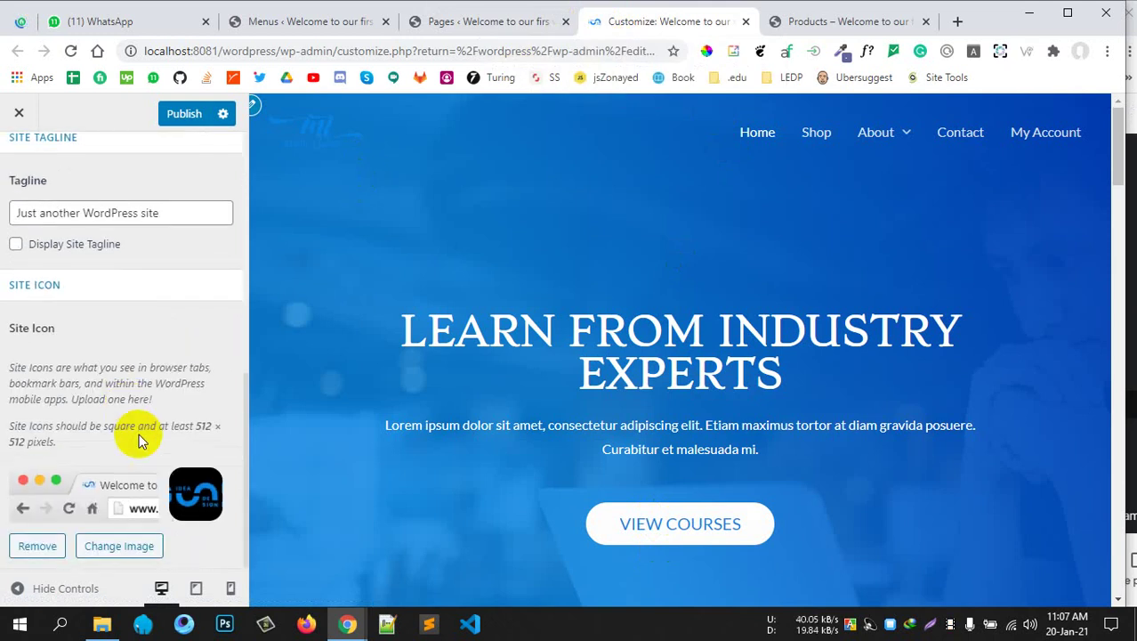
{"action": "scroll", "coordinate": [161, 415], "scroll_direction": "up", "scroll_amount": 5}
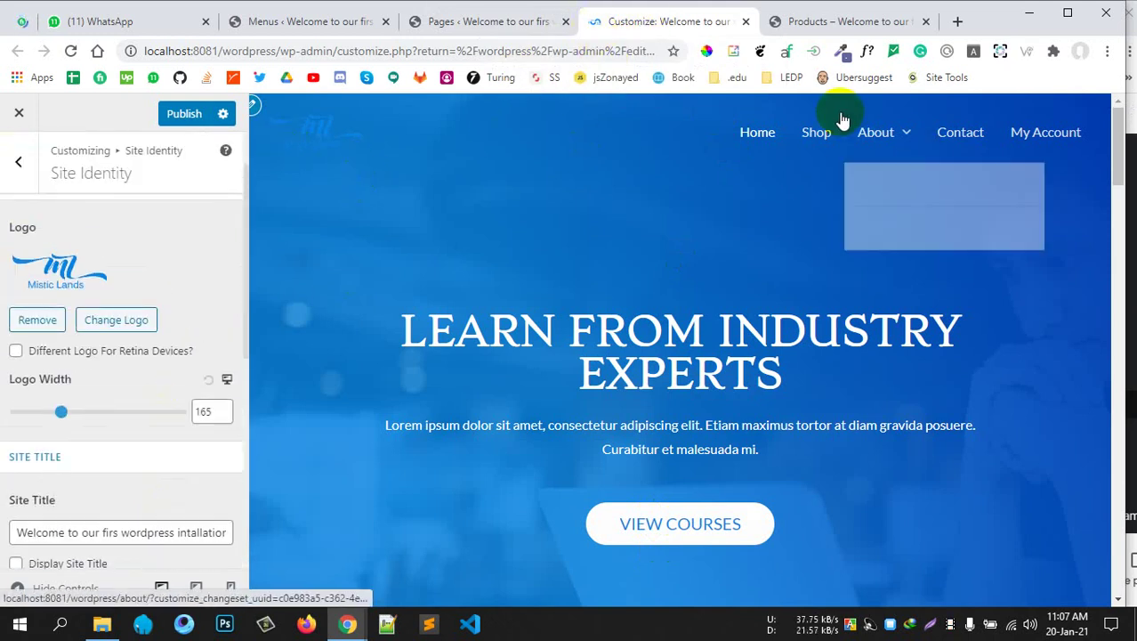
Leave Site Identity and open the Primary Header settings
{"action": "left_click", "coordinate": [11, 169]}
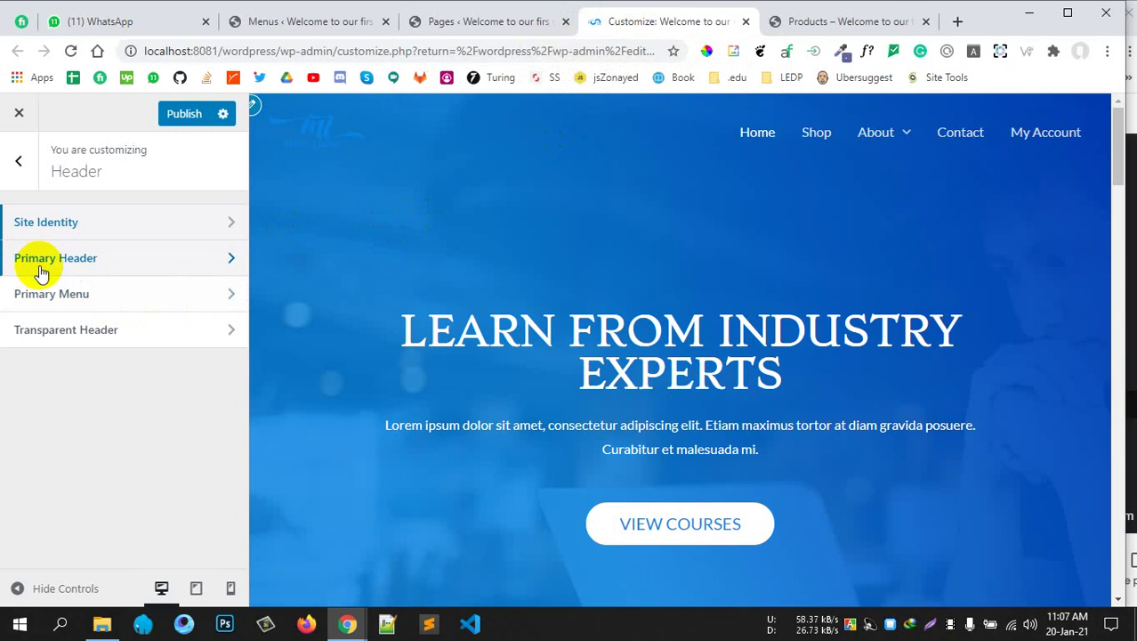
{"action": "left_click", "coordinate": [20, 168]}
{"action": "left_click", "coordinate": [46, 364]}
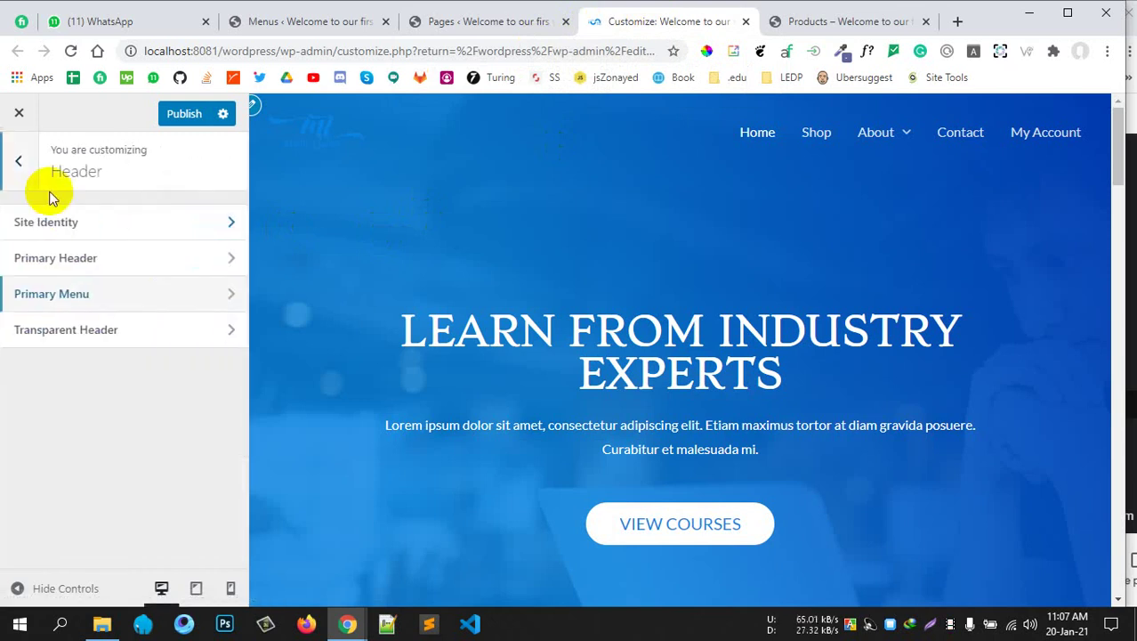
{"action": "left_click", "coordinate": [55, 223]}
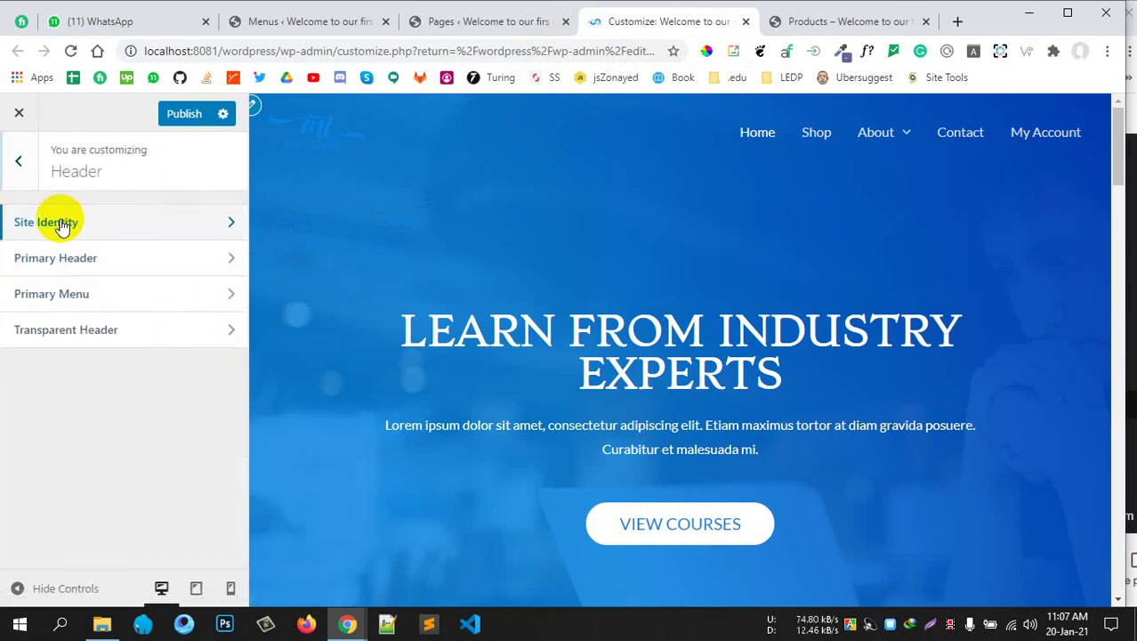
{"action": "left_click", "coordinate": [19, 182]}
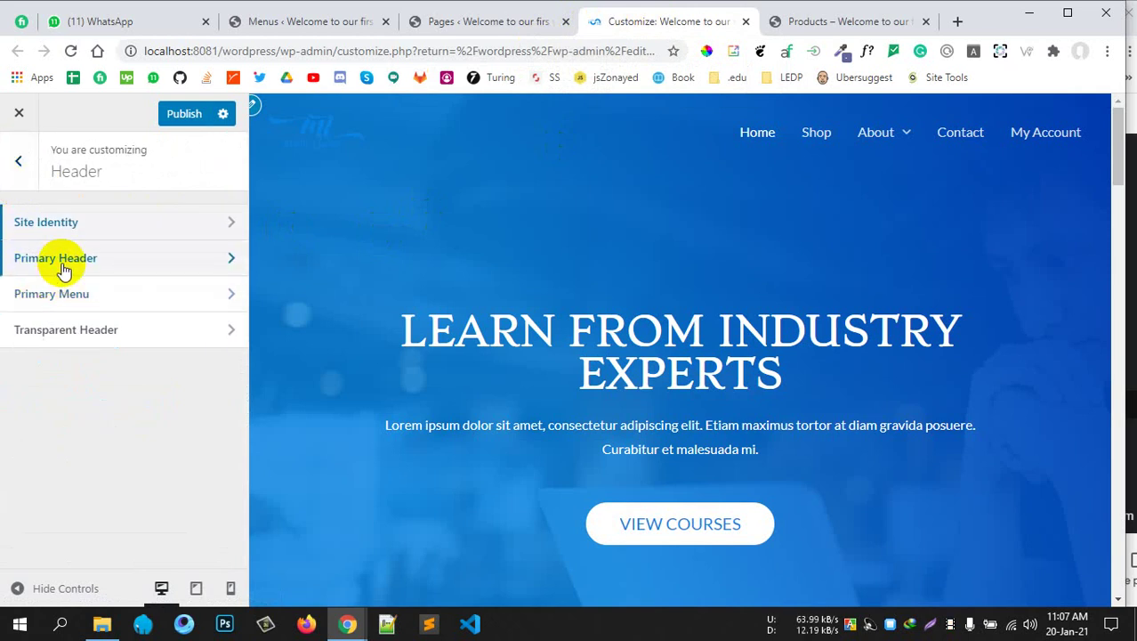
{"action": "left_click", "coordinate": [32, 259]}
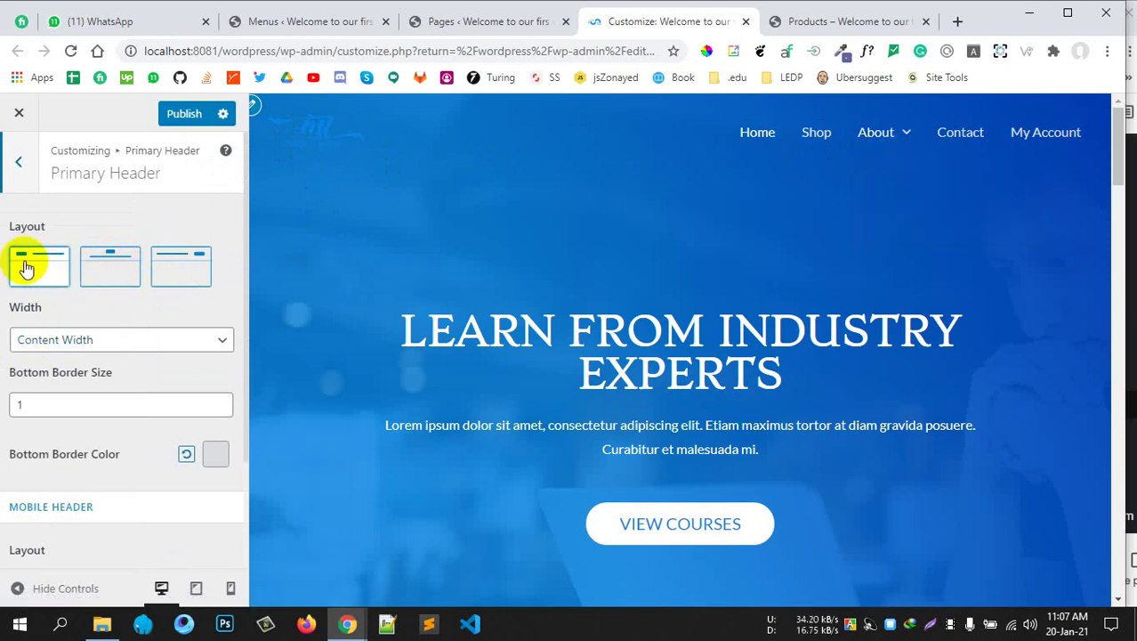
Try the primary header layouts with the logo centred and on the right, then restore the layout with the logo on the left
{"action": "left_click", "coordinate": [108, 265]}
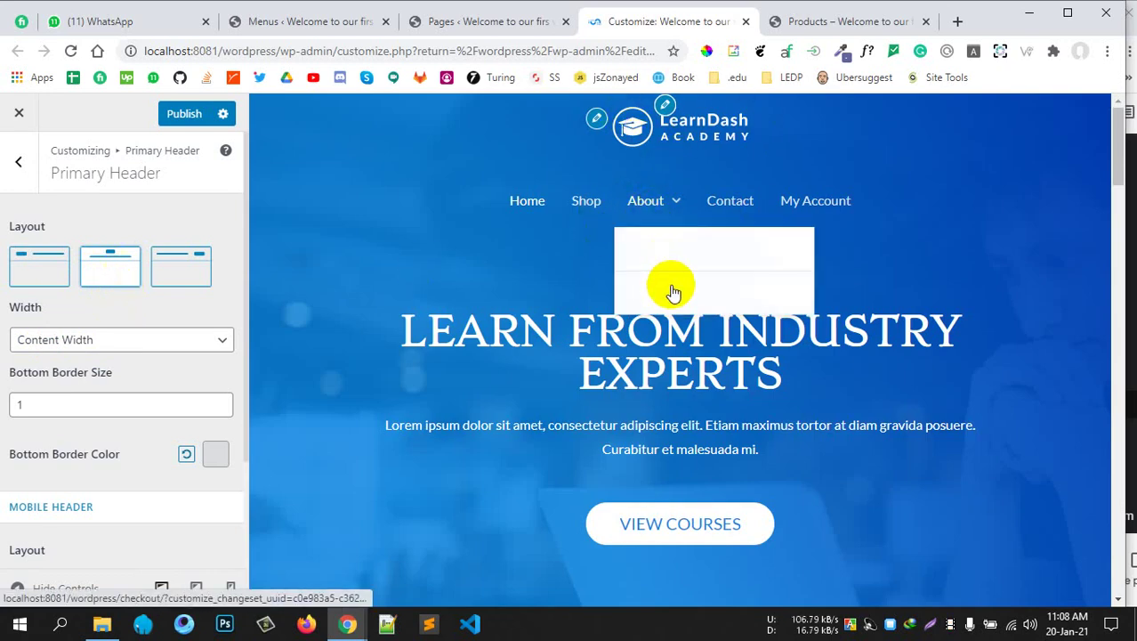
{"action": "left_click", "coordinate": [189, 278]}
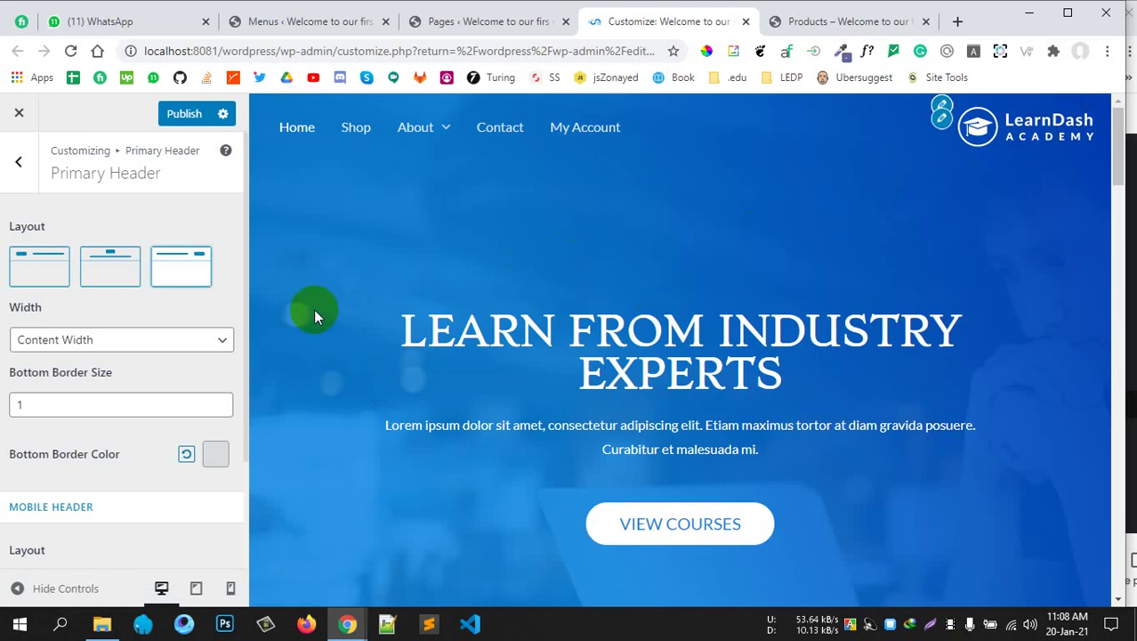
{"action": "left_click", "coordinate": [42, 279]}
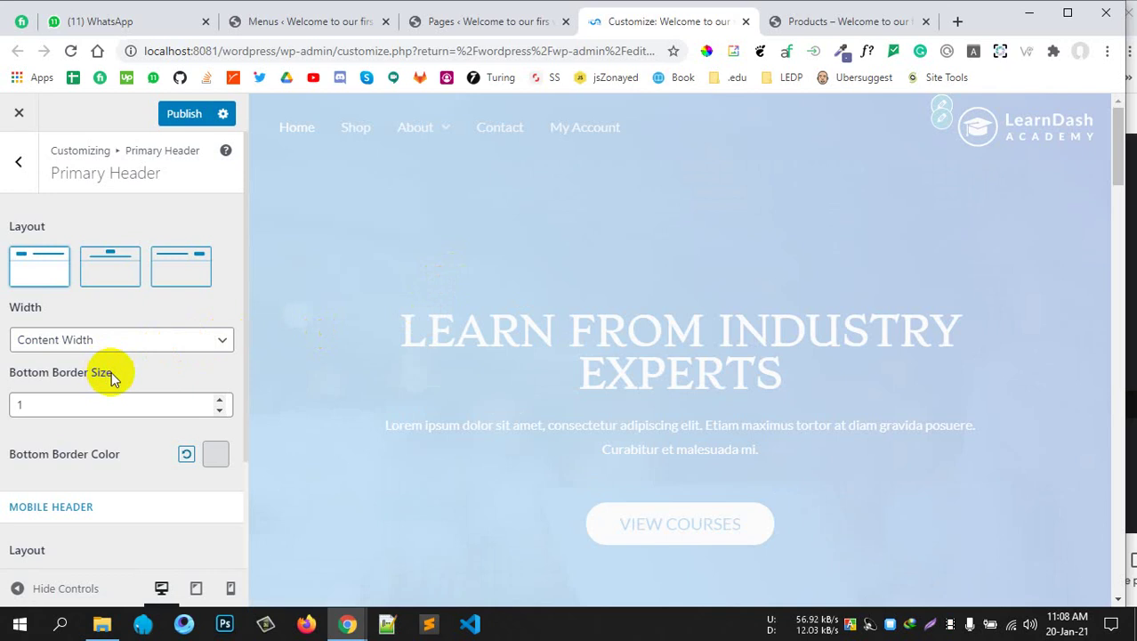
Preview the home page at tablet and mobile sizes, looking through the mobile content below the header
{"action": "scroll", "coordinate": [109, 379], "scroll_direction": "down", "scroll_amount": 2}
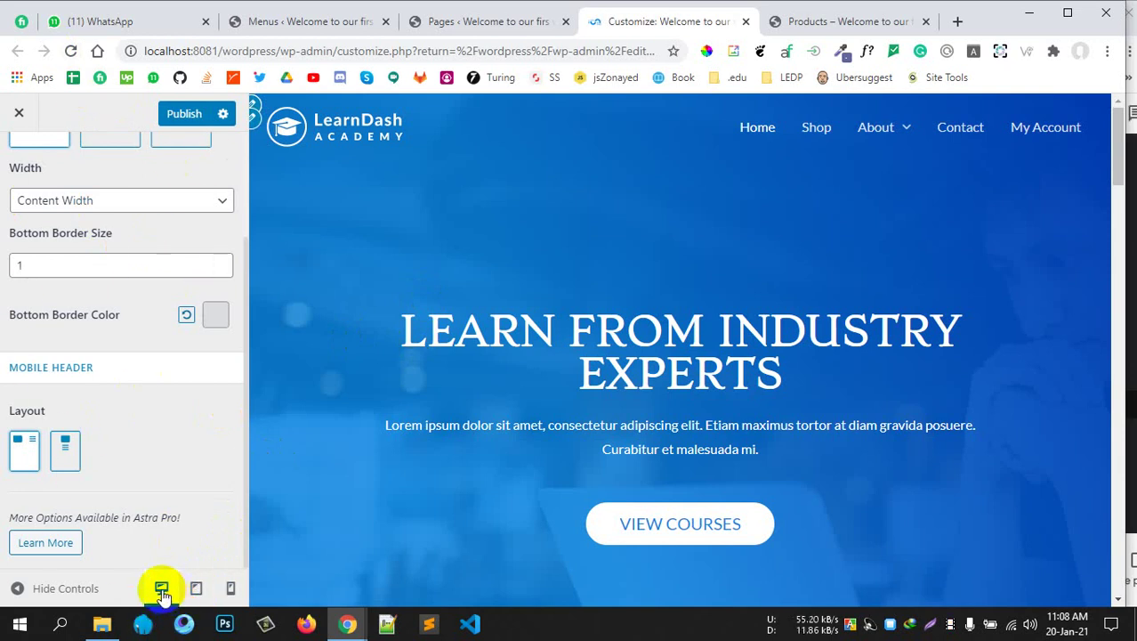
{"action": "left_click", "coordinate": [196, 589]}
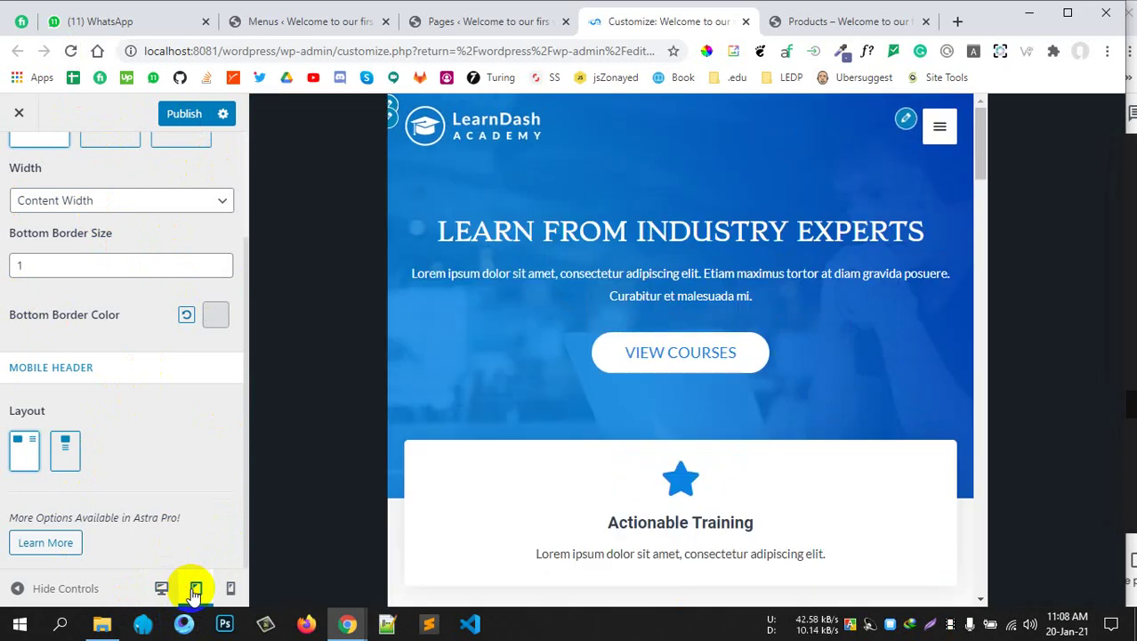
{"action": "left_click", "coordinate": [231, 589]}
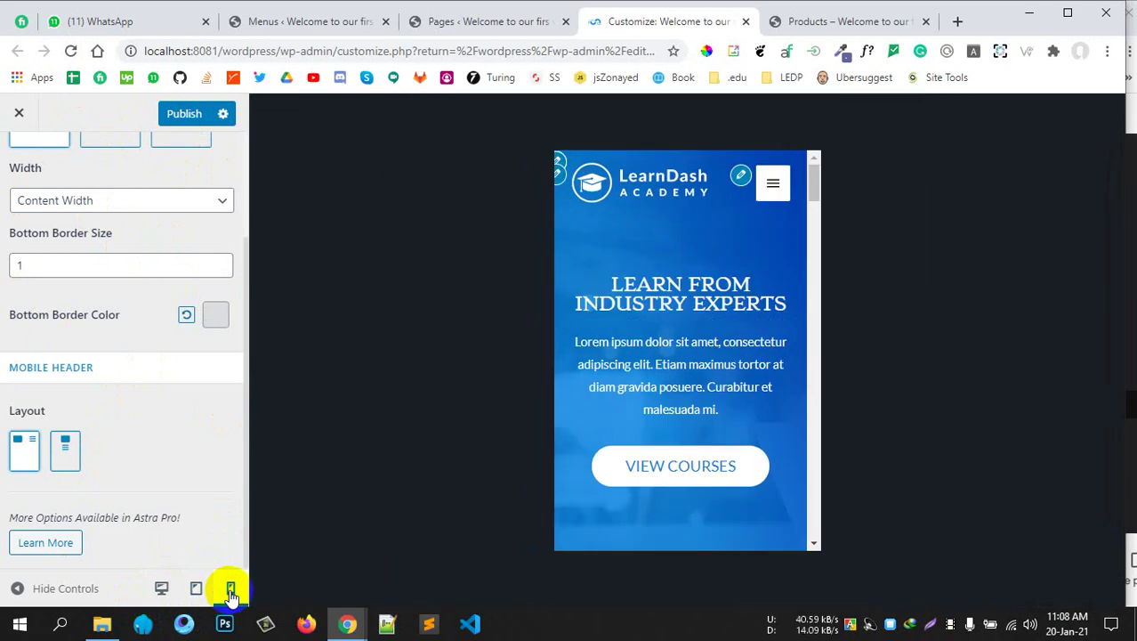
{"action": "scroll", "coordinate": [736, 333], "scroll_direction": "down", "scroll_amount": 5}
{"action": "scroll", "coordinate": [731, 345], "scroll_direction": "up", "scroll_amount": 3}
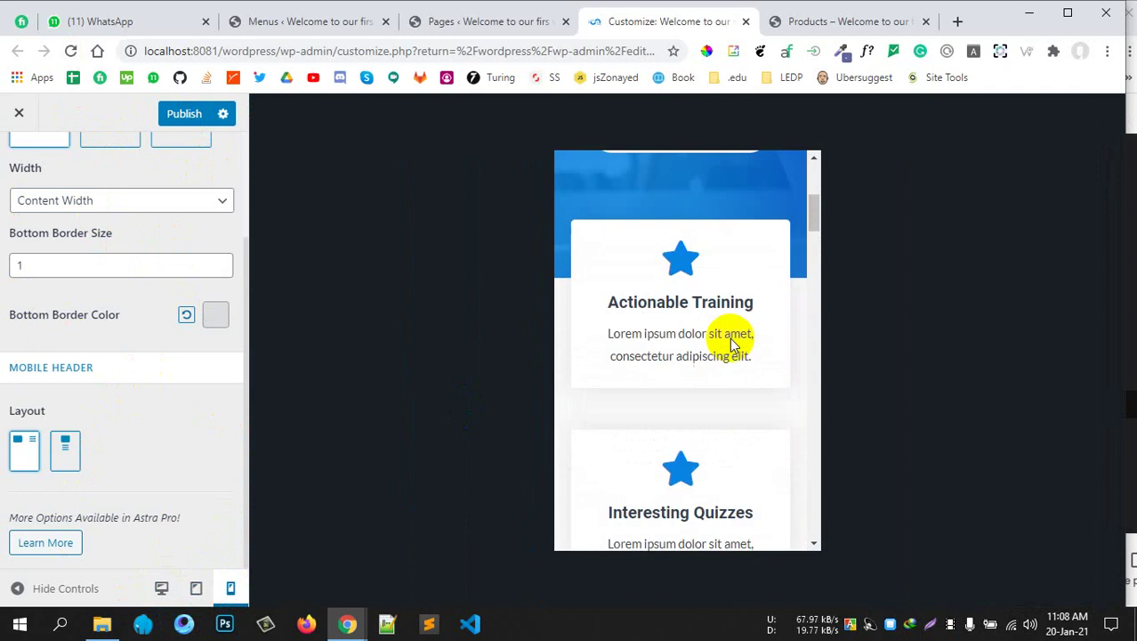
{"action": "scroll", "coordinate": [731, 345], "scroll_direction": "up", "scroll_amount": 4}
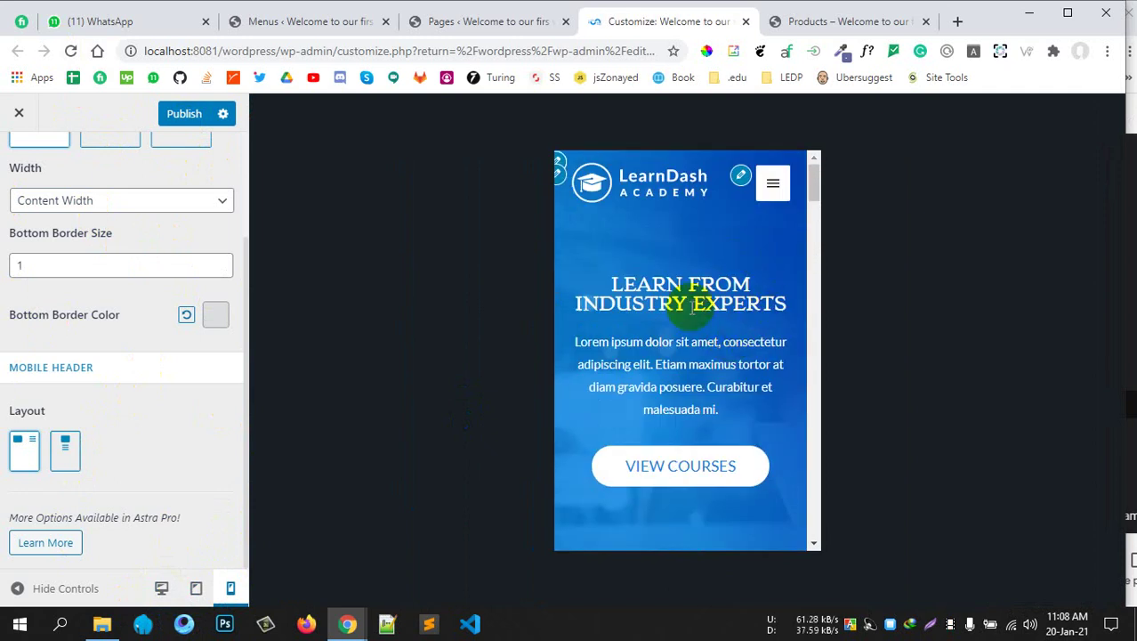
Check how the header's navigation menu expands and collapses in the mobile preview
{"action": "left_click", "coordinate": [774, 186]}
{"action": "left_click", "coordinate": [773, 187]}
{"action": "left_click", "coordinate": [774, 187]}
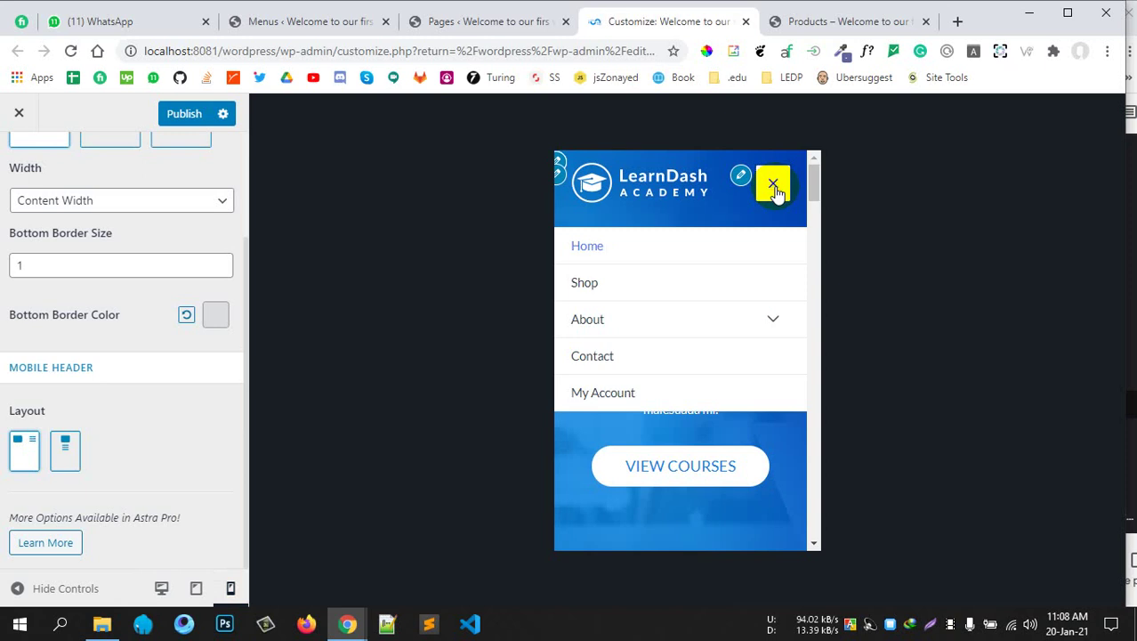
{"action": "left_click", "coordinate": [773, 187]}
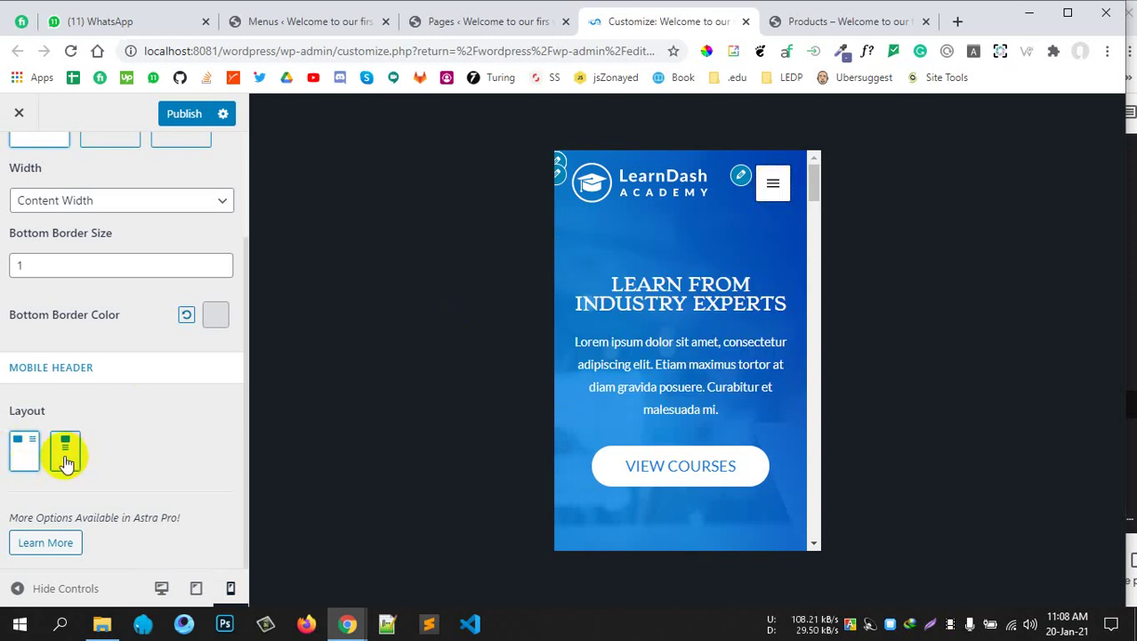
Try the mobile header layout with the logo stacked above the menu button, then restore the layout with logo and menu side by side
{"action": "left_click", "coordinate": [64, 455]}
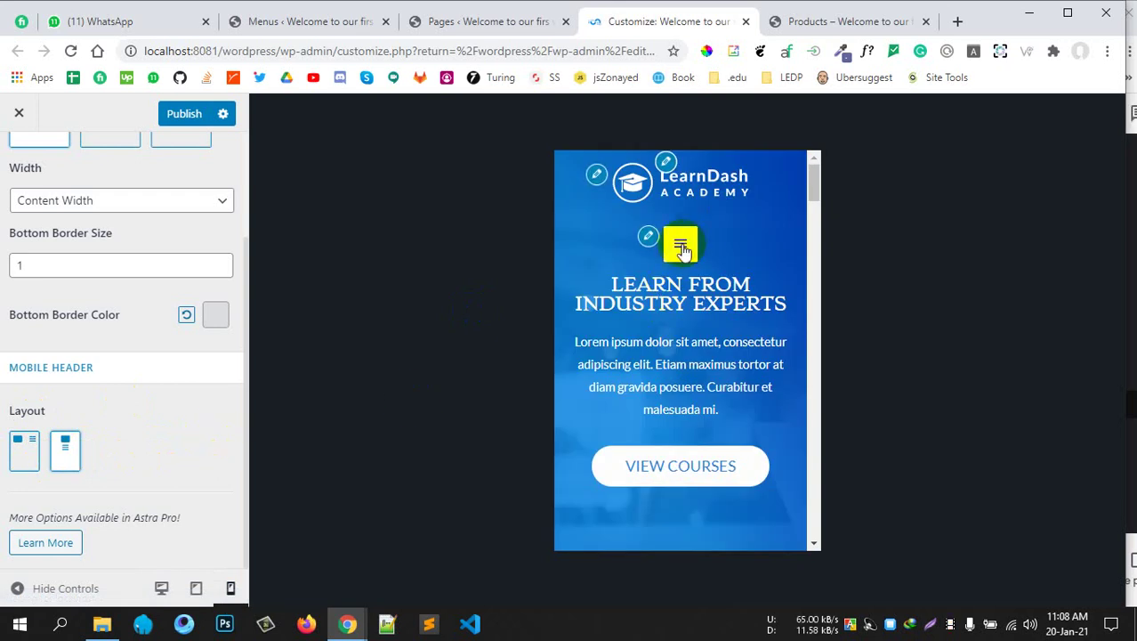
{"action": "left_click", "coordinate": [682, 248]}
{"action": "left_click", "coordinate": [681, 248]}
{"action": "left_click", "coordinate": [681, 247]}
{"action": "left_click", "coordinate": [681, 248]}
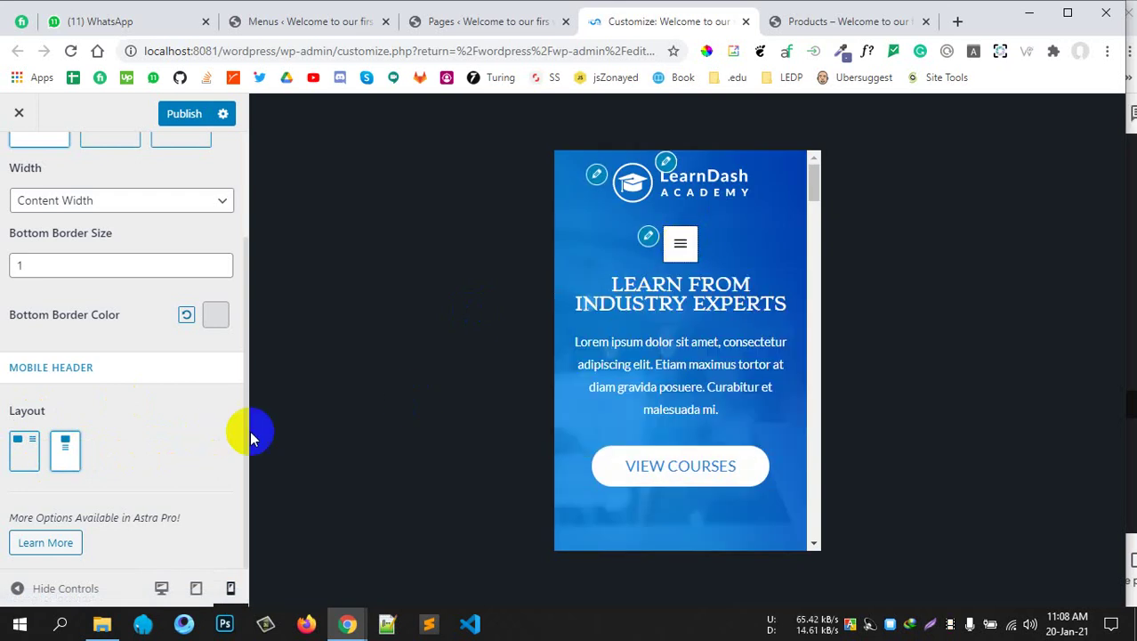
{"action": "left_click", "coordinate": [48, 452]}
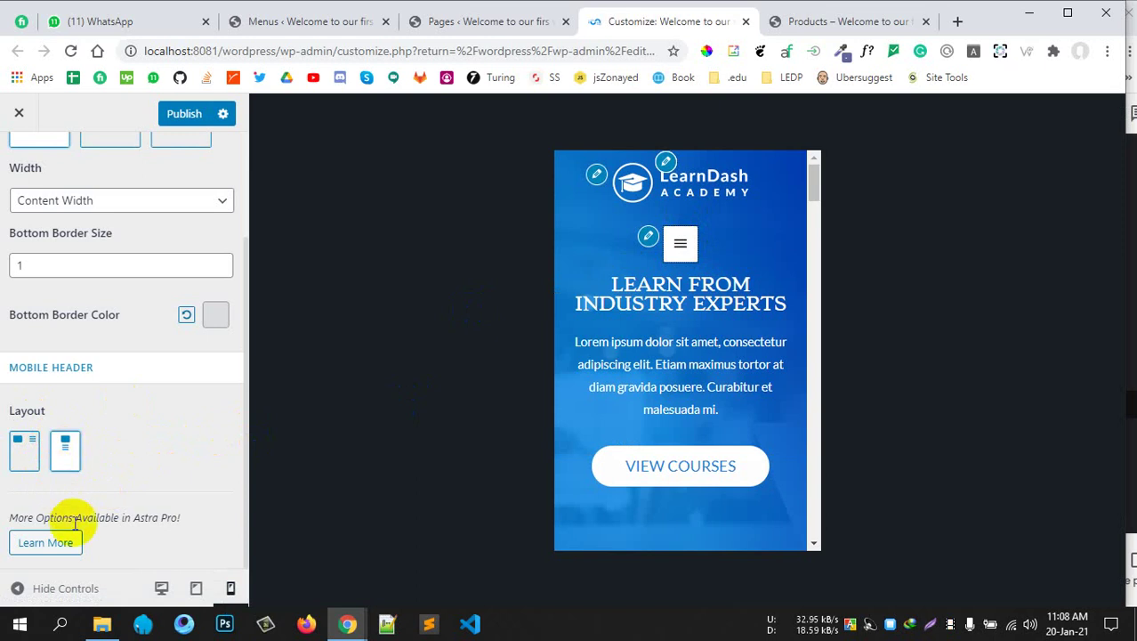
{"action": "left_click", "coordinate": [24, 467]}
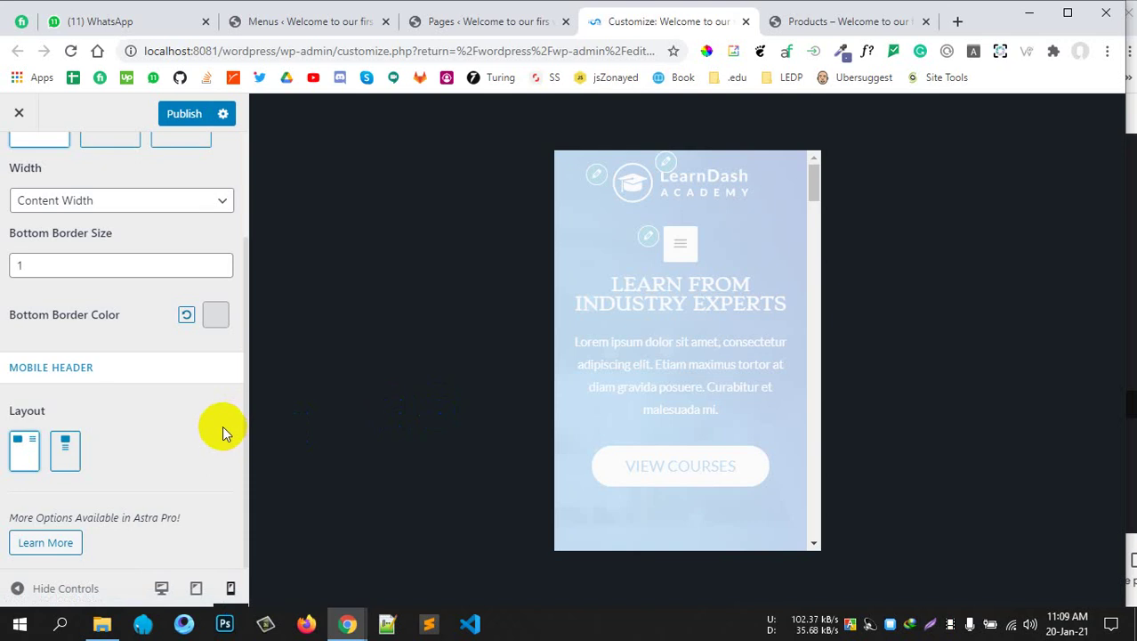
Switch the preview back to desktop size and open the Primary Menu settings in place of Primary Header
{"action": "left_click", "coordinate": [169, 589]}
{"action": "scroll", "coordinate": [169, 347], "scroll_direction": "up", "scroll_amount": 3}
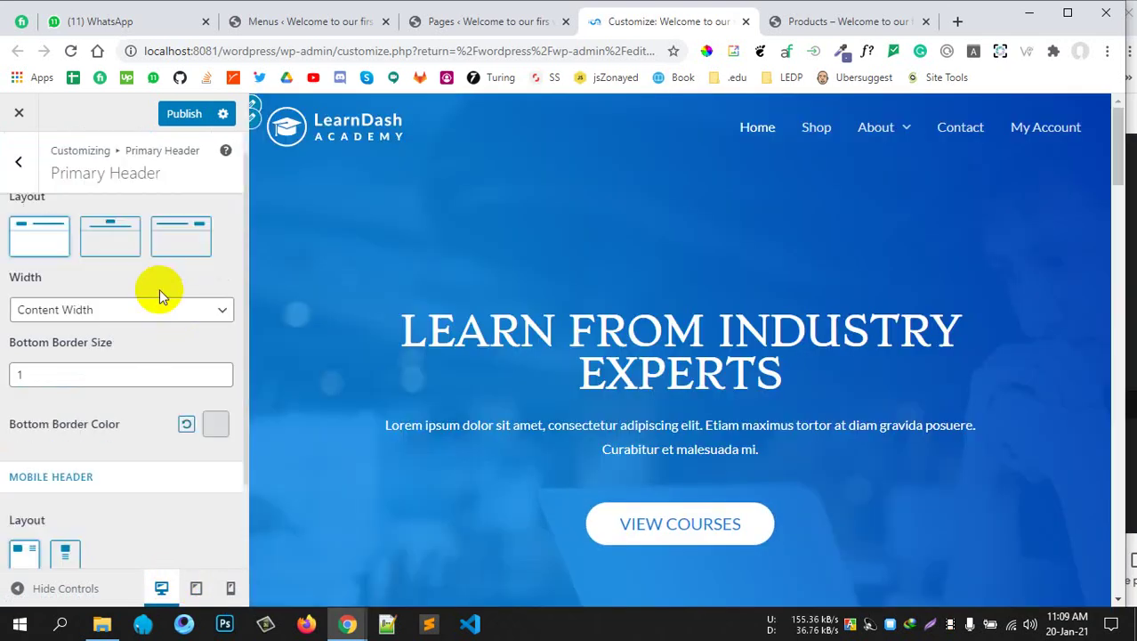
{"action": "left_click", "coordinate": [20, 165]}
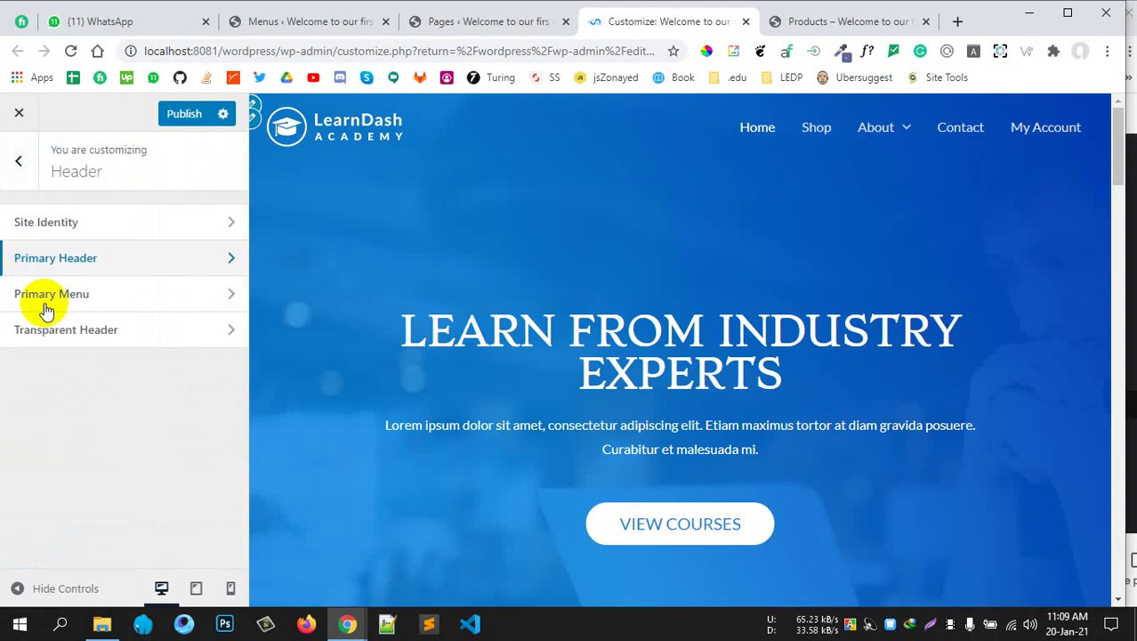
{"action": "left_click", "coordinate": [86, 305]}
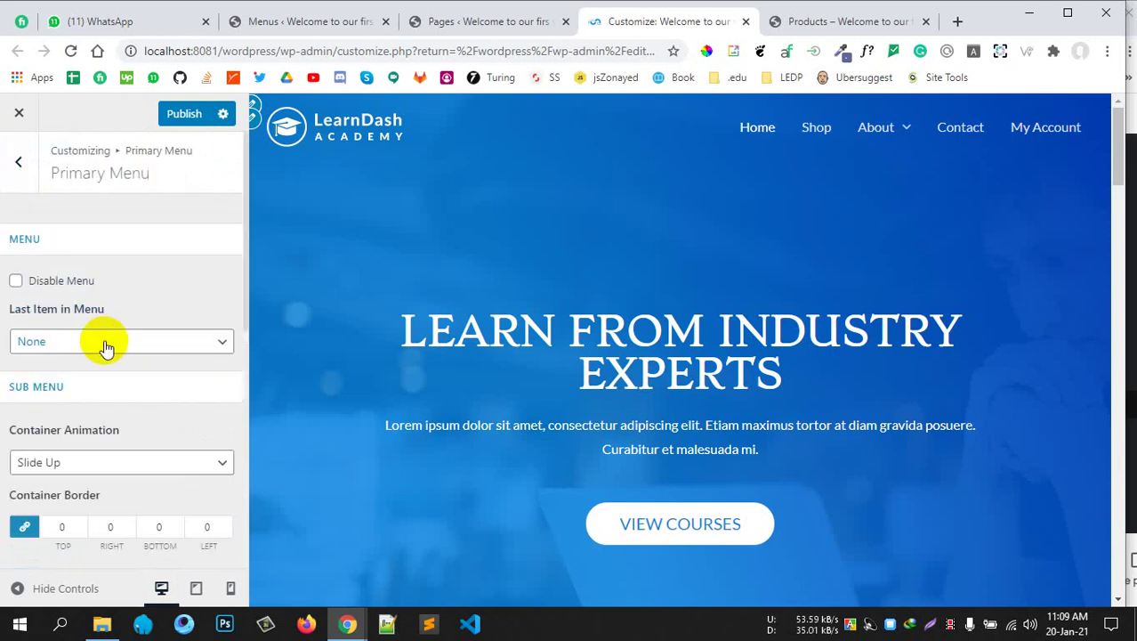
Review the Primary Menu options for the last menu item, submenu and mobile menu, including Dropdown Target, and return to the Header settings
{"action": "left_click", "coordinate": [156, 343]}
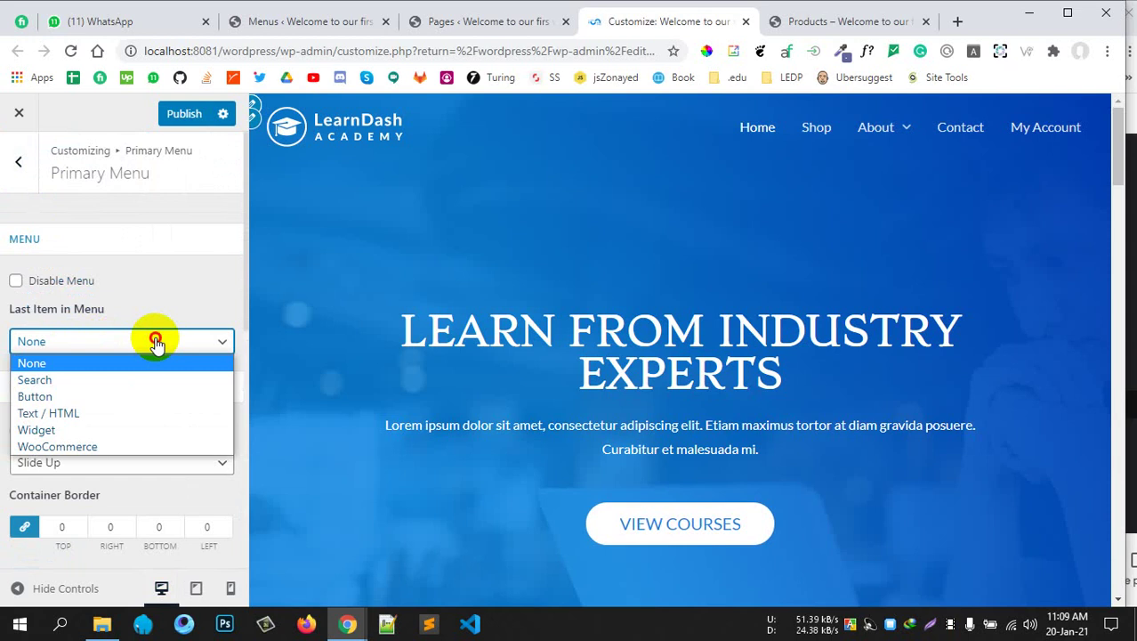
{"action": "left_click", "coordinate": [157, 344]}
{"action": "scroll", "coordinate": [158, 338], "scroll_direction": "down", "scroll_amount": 4}
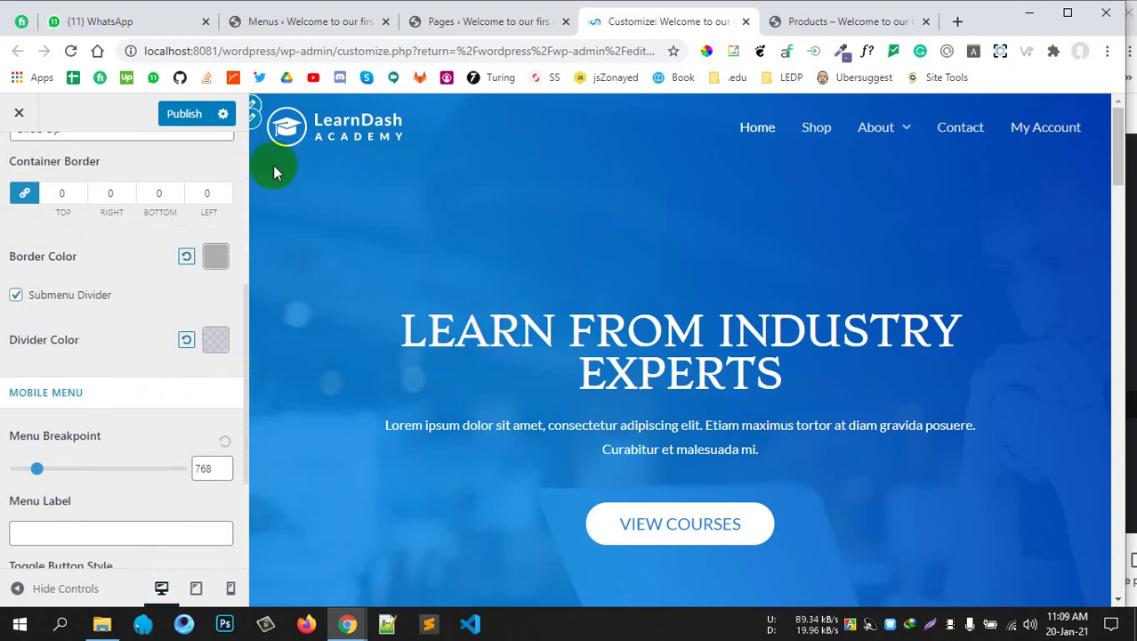
{"action": "scroll", "coordinate": [134, 436], "scroll_direction": "down", "scroll_amount": 2}
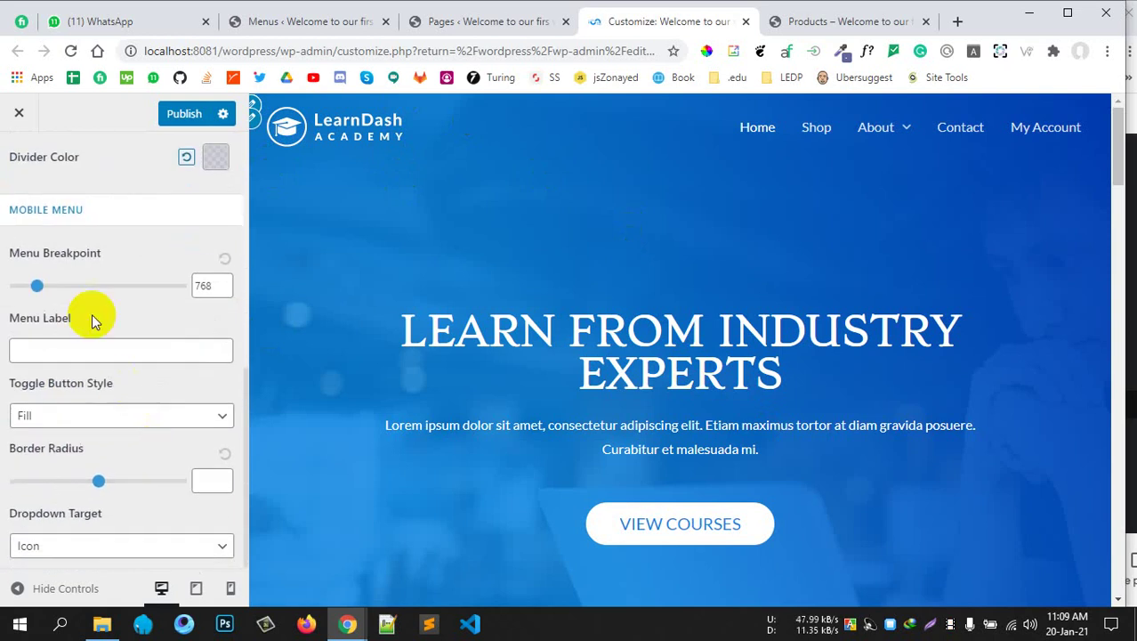
{"action": "left_click", "coordinate": [117, 548]}
{"action": "left_click", "coordinate": [114, 546]}
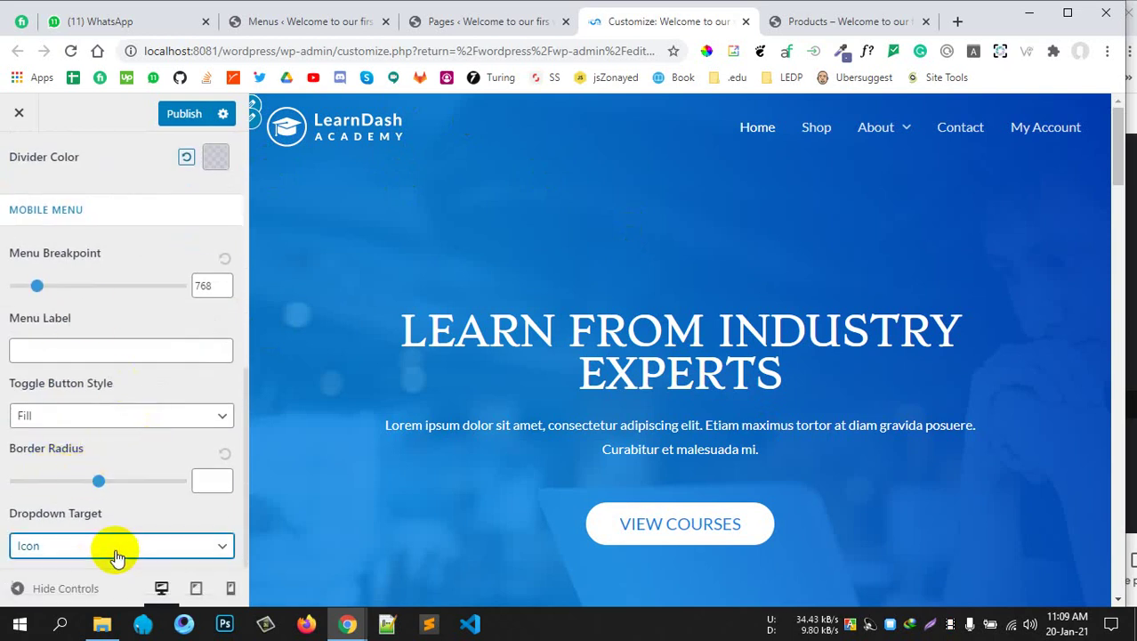
{"action": "scroll", "coordinate": [115, 347], "scroll_direction": "up", "scroll_amount": 5}
{"action": "left_click", "coordinate": [19, 162]}
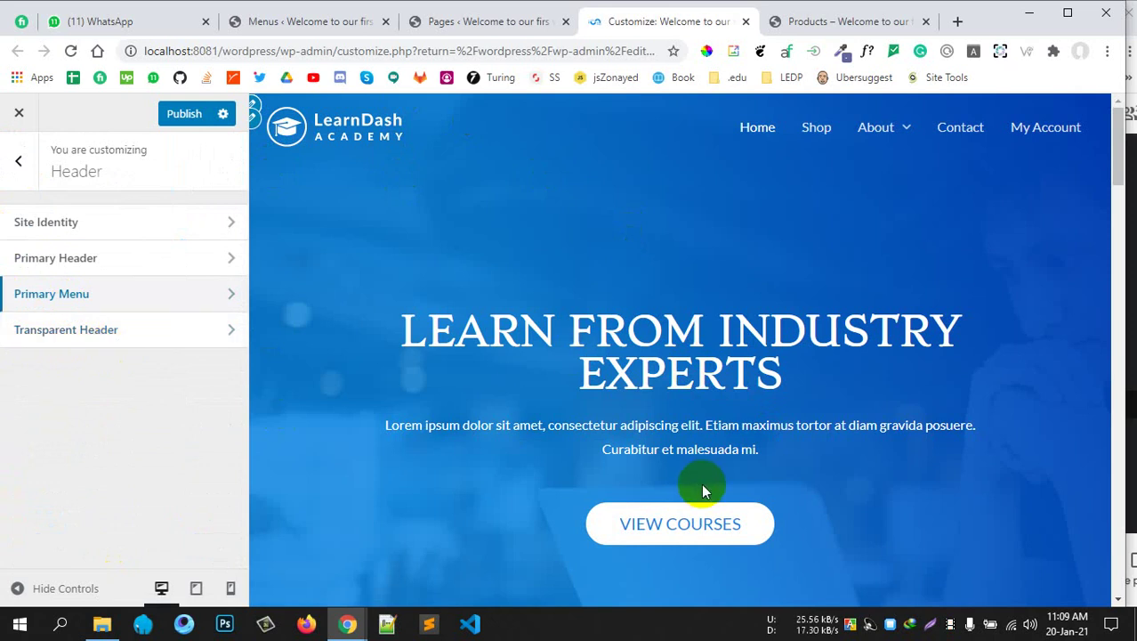
Look through the home page preview from the header and hero text down to the professional training section and back
{"action": "scroll", "coordinate": [703, 488], "scroll_direction": "down", "scroll_amount": 4}
{"action": "scroll", "coordinate": [705, 490], "scroll_direction": "up", "scroll_amount": 4}
{"action": "scroll", "coordinate": [702, 491], "scroll_direction": "down", "scroll_amount": 4}
{"action": "scroll", "coordinate": [691, 494], "scroll_direction": "up", "scroll_amount": 4}
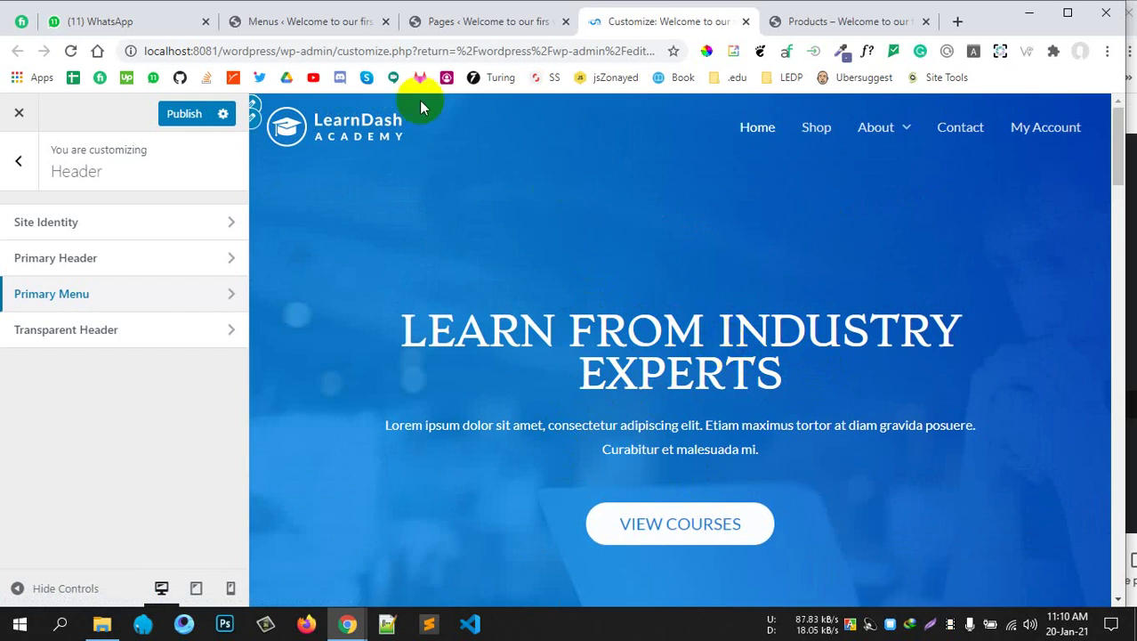
{"action": "left_click", "coordinate": [469, 231]}
{"action": "scroll", "coordinate": [780, 388], "scroll_direction": "down", "scroll_amount": 4}
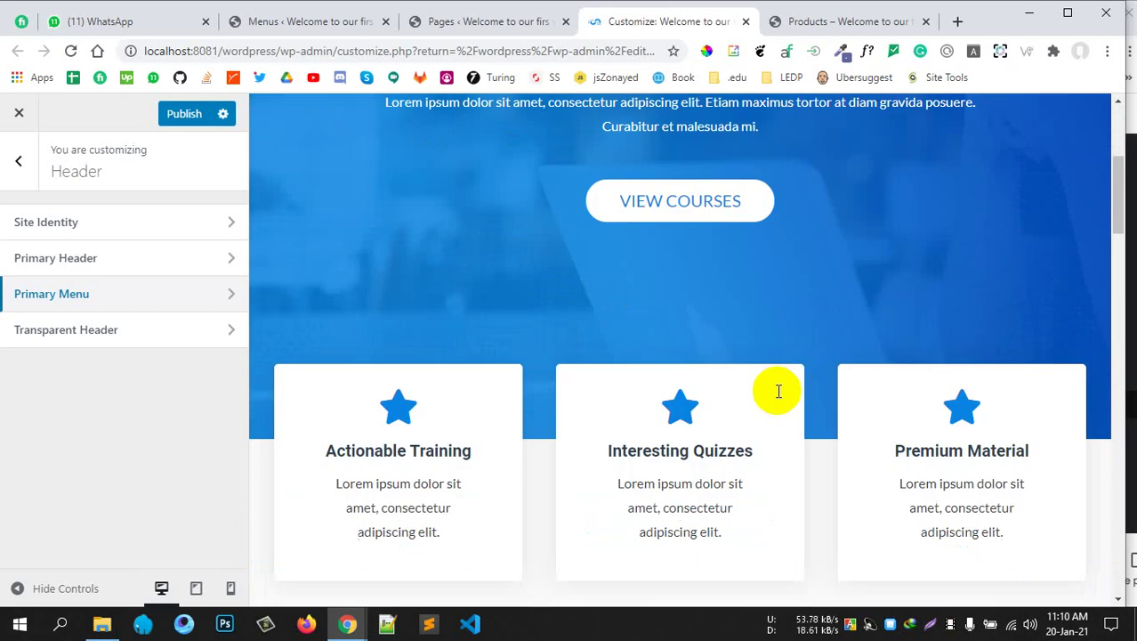
{"action": "scroll", "coordinate": [520, 349], "scroll_direction": "up", "scroll_amount": 4}
{"action": "scroll", "coordinate": [663, 418], "scroll_direction": "down", "scroll_amount": 4}
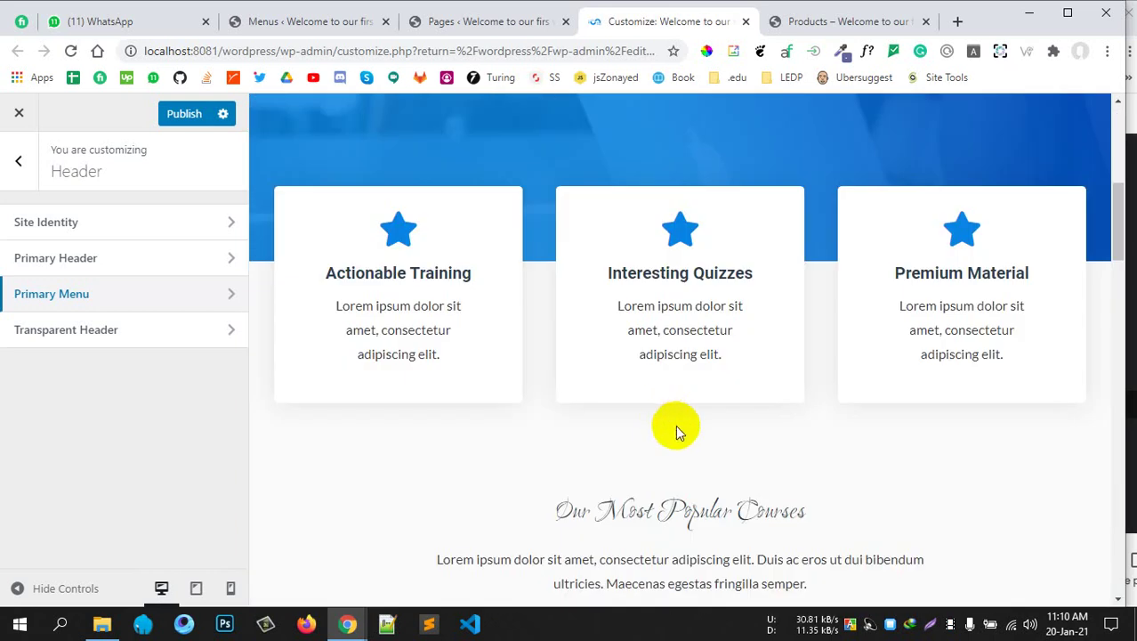
{"action": "scroll", "coordinate": [556, 423], "scroll_direction": "up", "scroll_amount": 4}
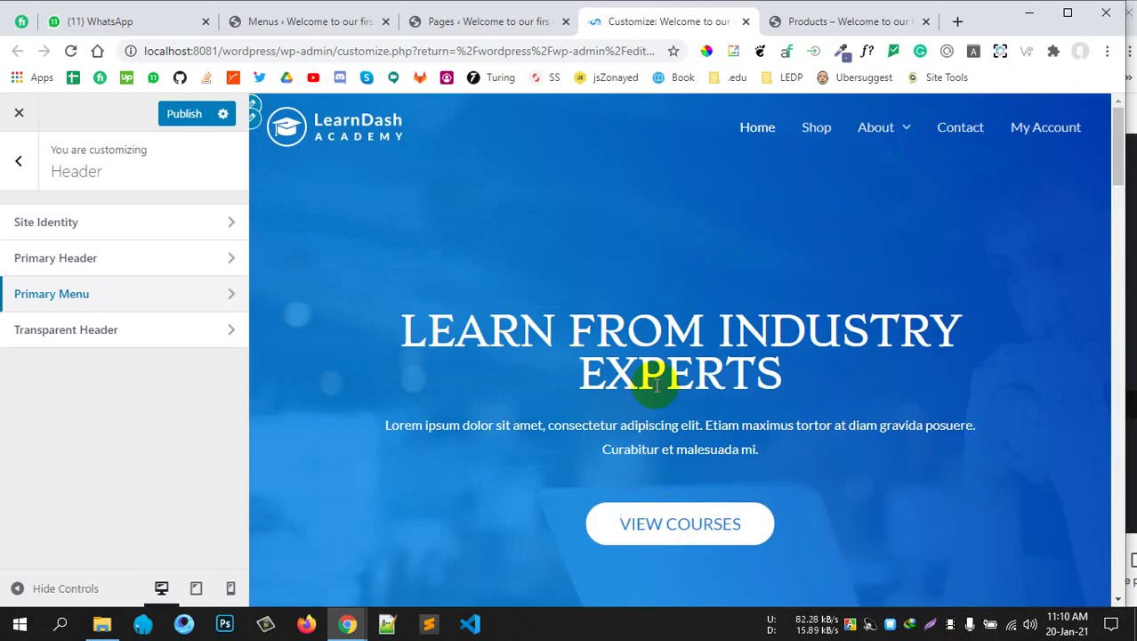
{"action": "left_click_drag", "start_coordinate": [538, 327], "coordinate": [736, 444]}
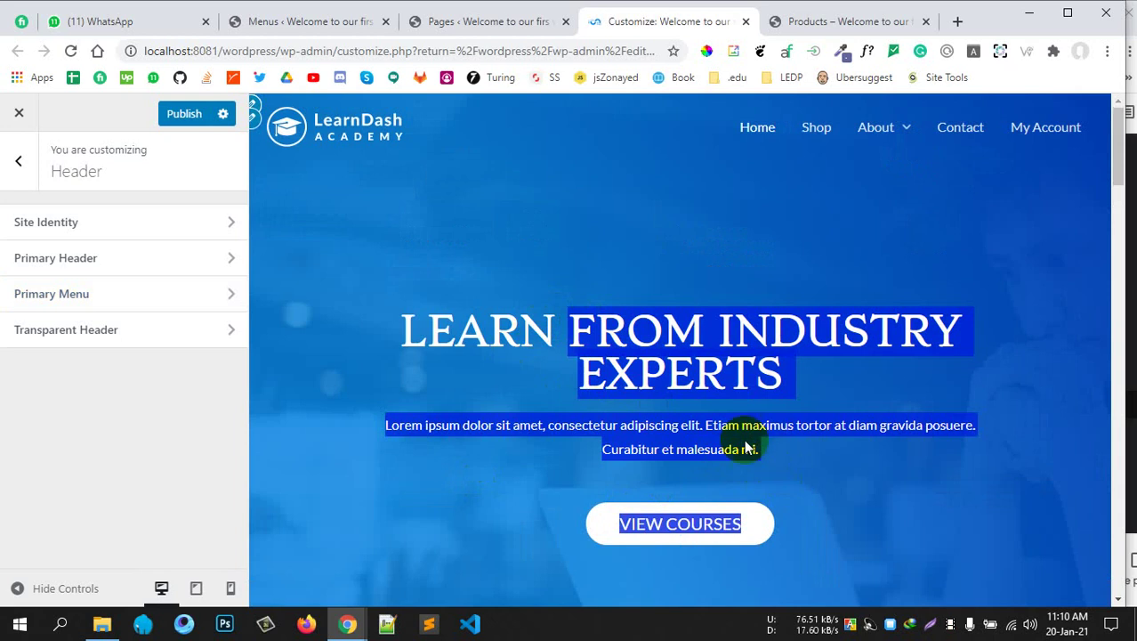
{"action": "left_click", "coordinate": [581, 360]}
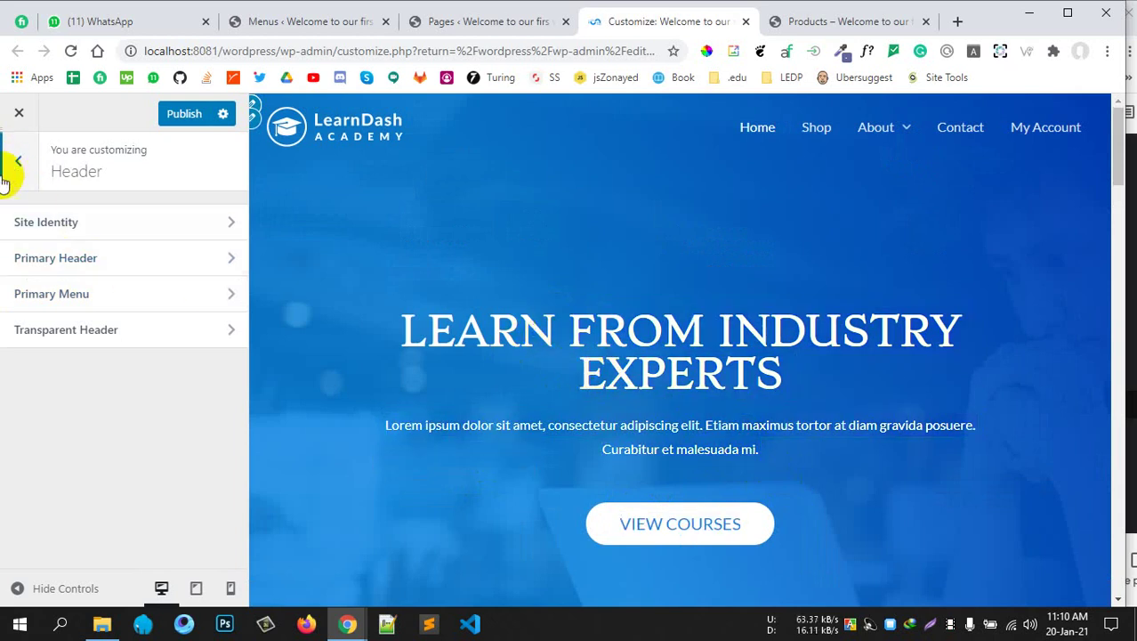
{"action": "scroll", "coordinate": [634, 406], "scroll_direction": "down", "scroll_amount": 8}
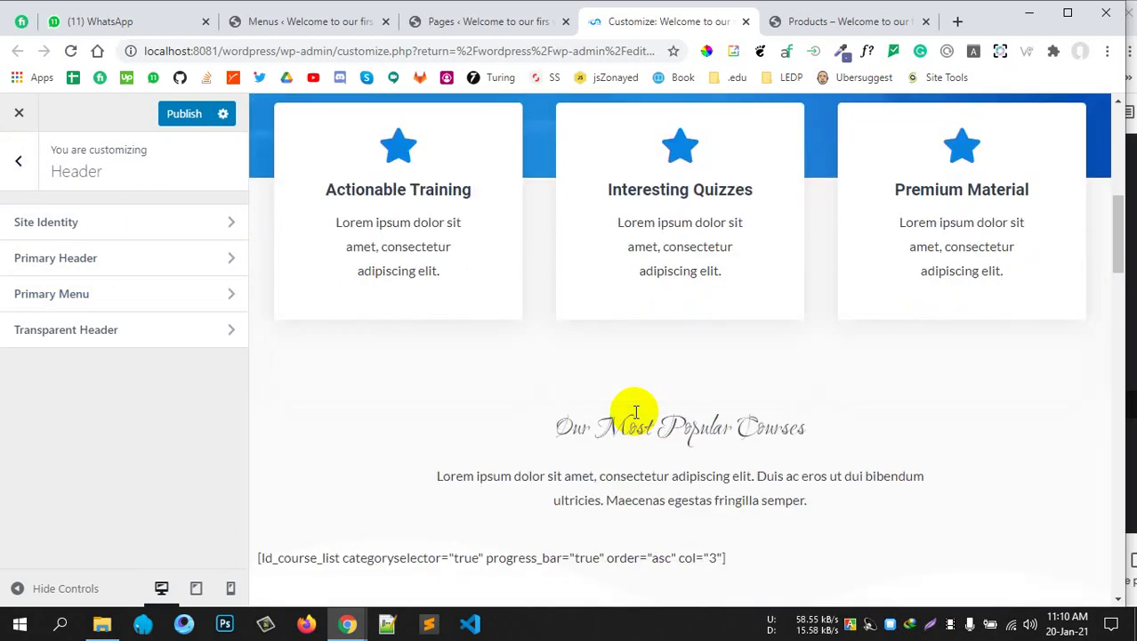
{"action": "scroll", "coordinate": [633, 410], "scroll_direction": "down", "scroll_amount": 5}
{"action": "scroll", "coordinate": [632, 382], "scroll_direction": "up", "scroll_amount": 5}
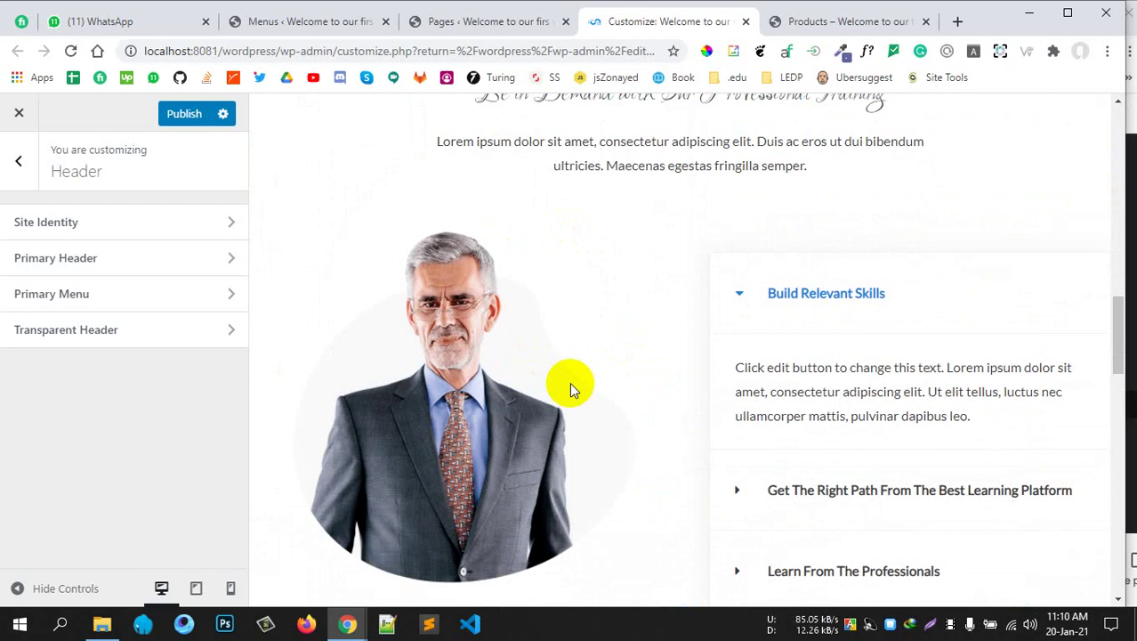
{"action": "scroll", "coordinate": [578, 410], "scroll_direction": "up", "scroll_amount": 4}
{"action": "scroll", "coordinate": [598, 436], "scroll_direction": "up", "scroll_amount": 6}
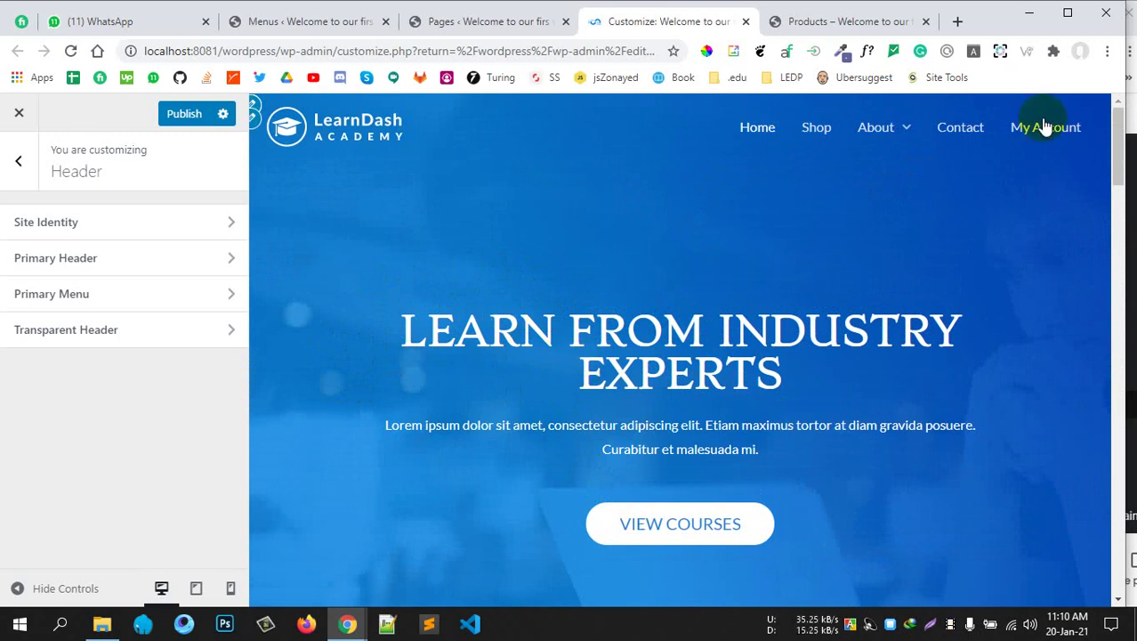
Return to the main customizer sections and examine the home page preview from the header down to the footer
{"action": "left_click_drag", "start_coordinate": [1112, 7], "coordinate": [1118, 7]}
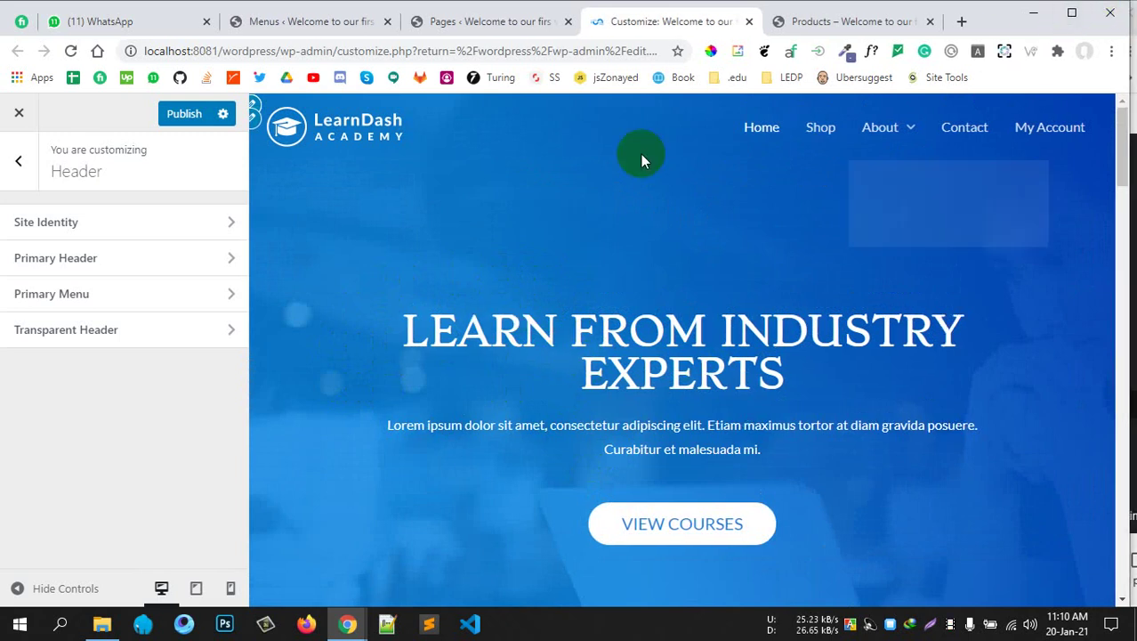
{"action": "left_click", "coordinate": [16, 165]}
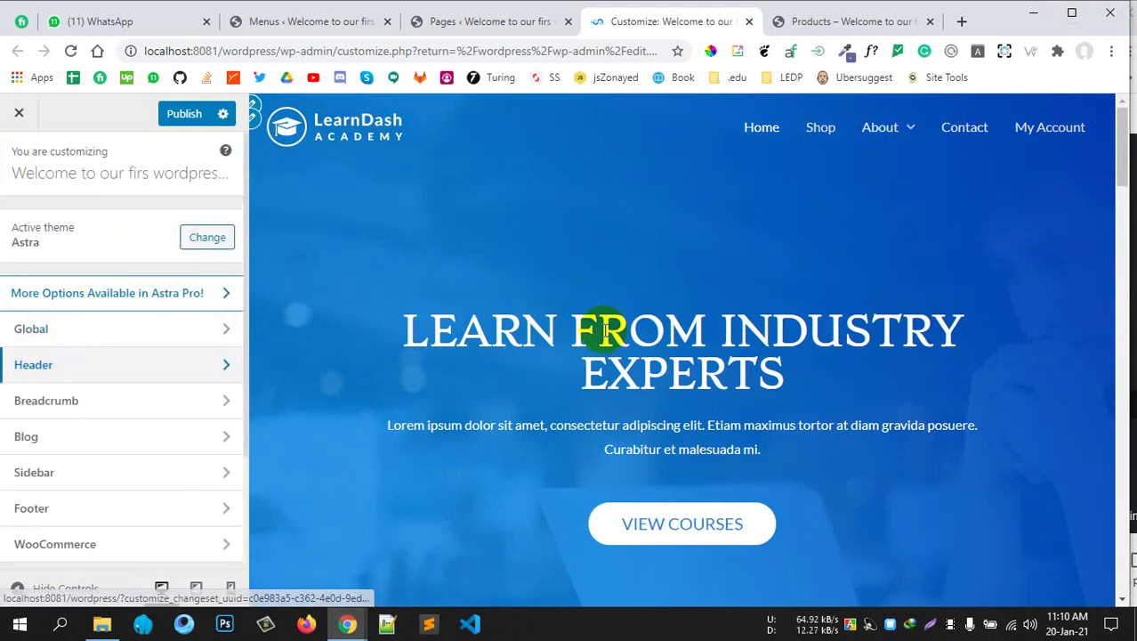
{"action": "scroll", "coordinate": [604, 330], "scroll_direction": "down", "scroll_amount": 4}
{"action": "scroll", "coordinate": [744, 287], "scroll_direction": "up", "scroll_amount": 3}
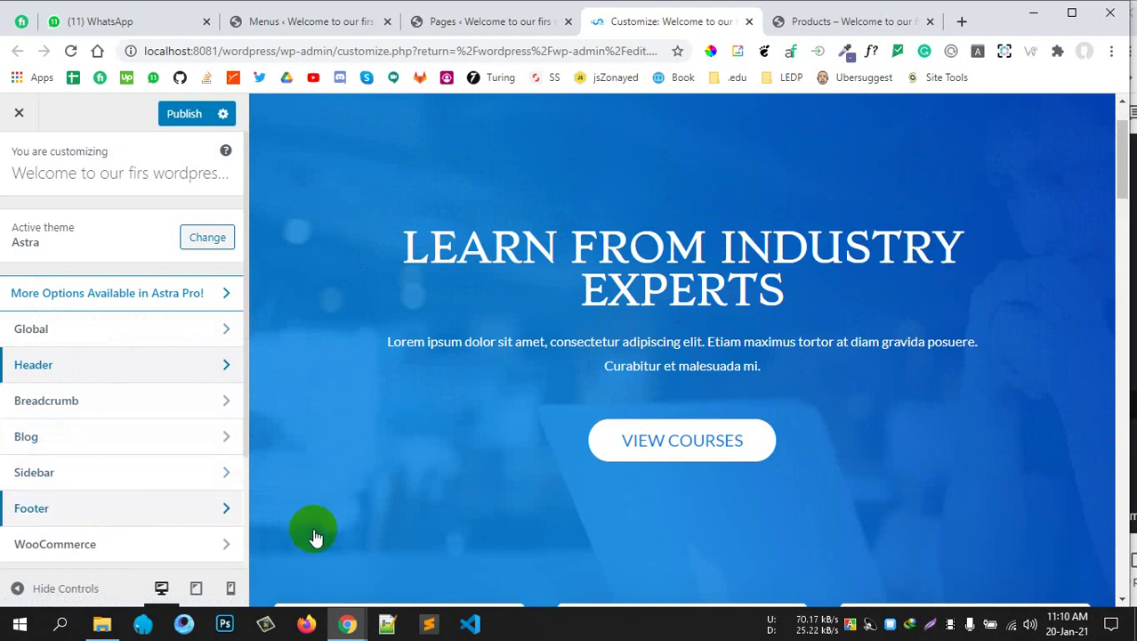
{"action": "scroll", "coordinate": [623, 479], "scroll_direction": "up", "scroll_amount": 1}
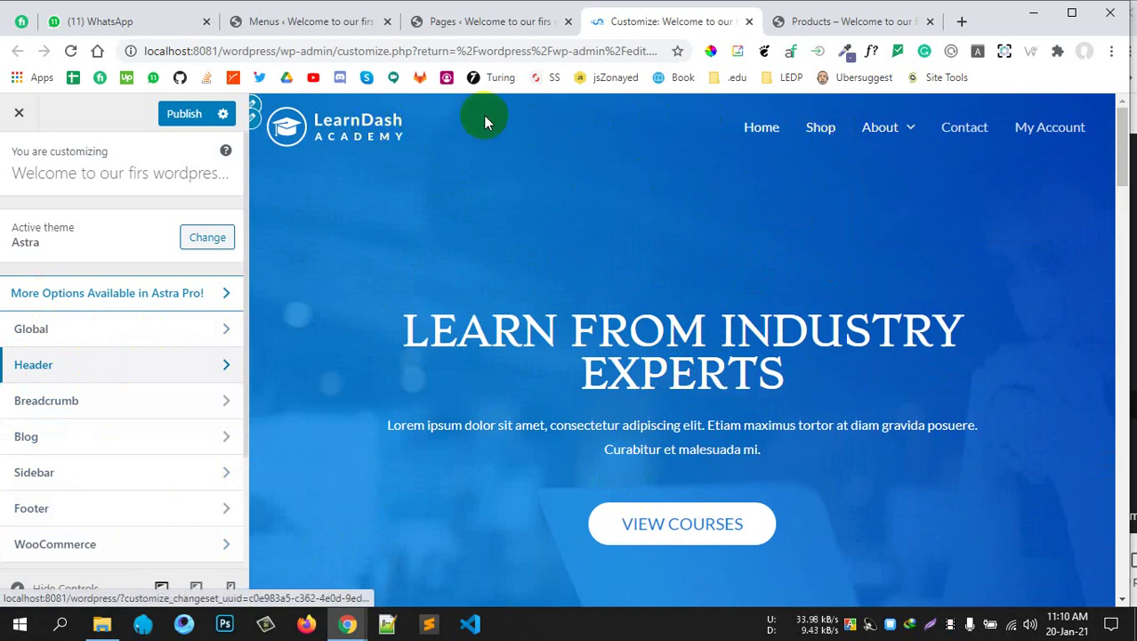
{"action": "scroll", "coordinate": [916, 293], "scroll_direction": "down", "scroll_amount": 12}
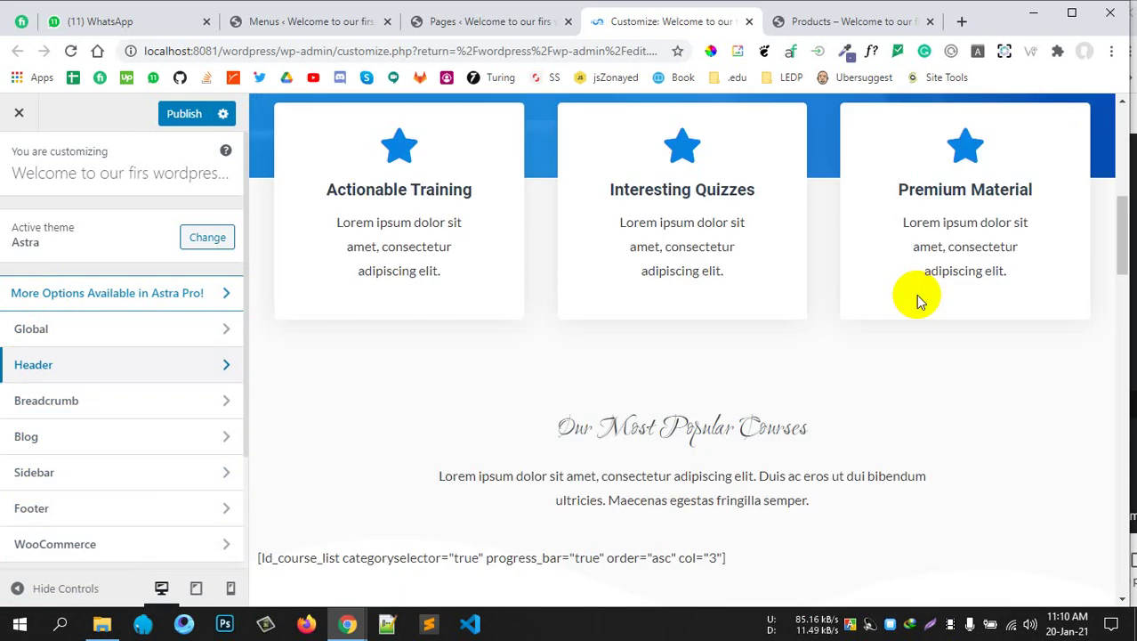
{"action": "scroll", "coordinate": [876, 294], "scroll_direction": "down", "scroll_amount": 5}
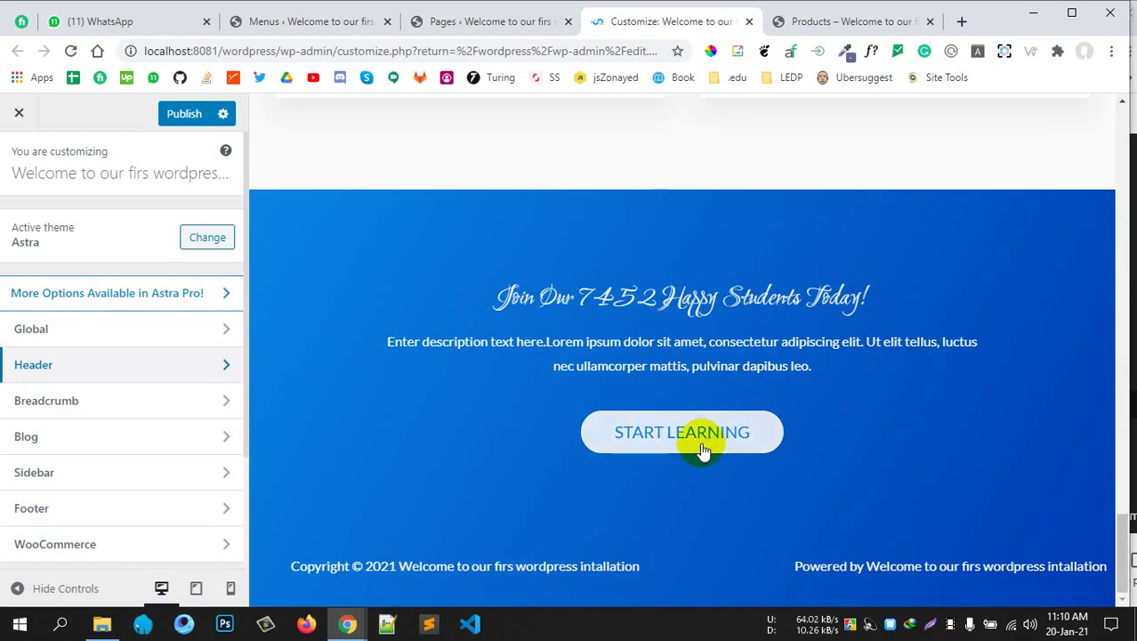
{"action": "scroll", "coordinate": [546, 271], "scroll_direction": "up", "scroll_amount": 4}
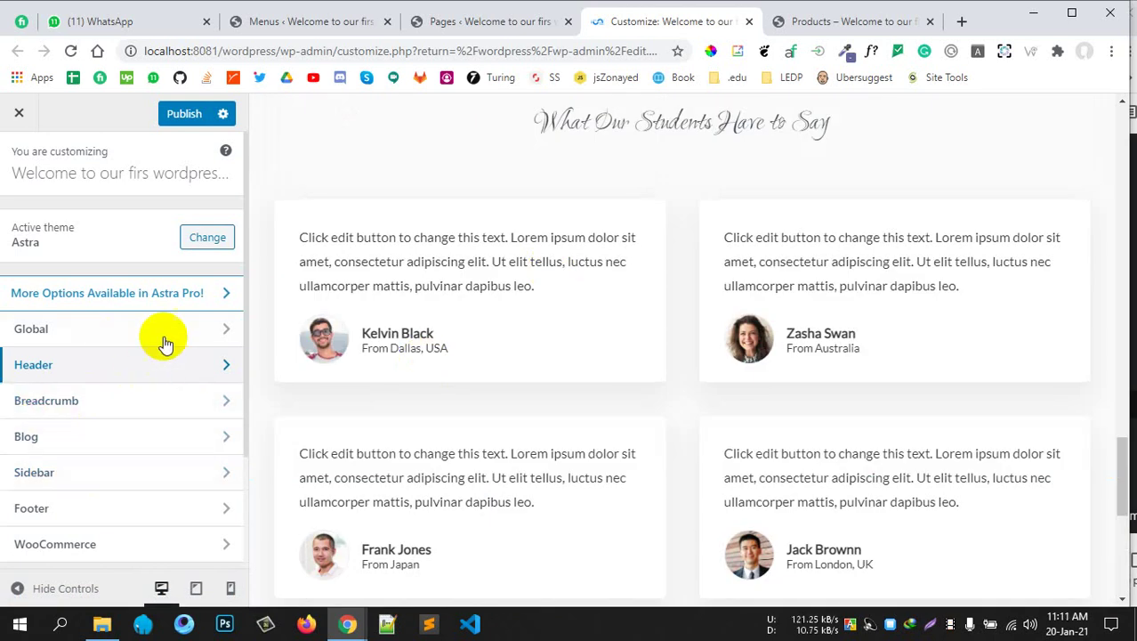
{"action": "scroll", "coordinate": [51, 349], "scroll_direction": "down", "scroll_amount": 2}
{"action": "scroll", "coordinate": [130, 380], "scroll_direction": "up", "scroll_amount": 2}
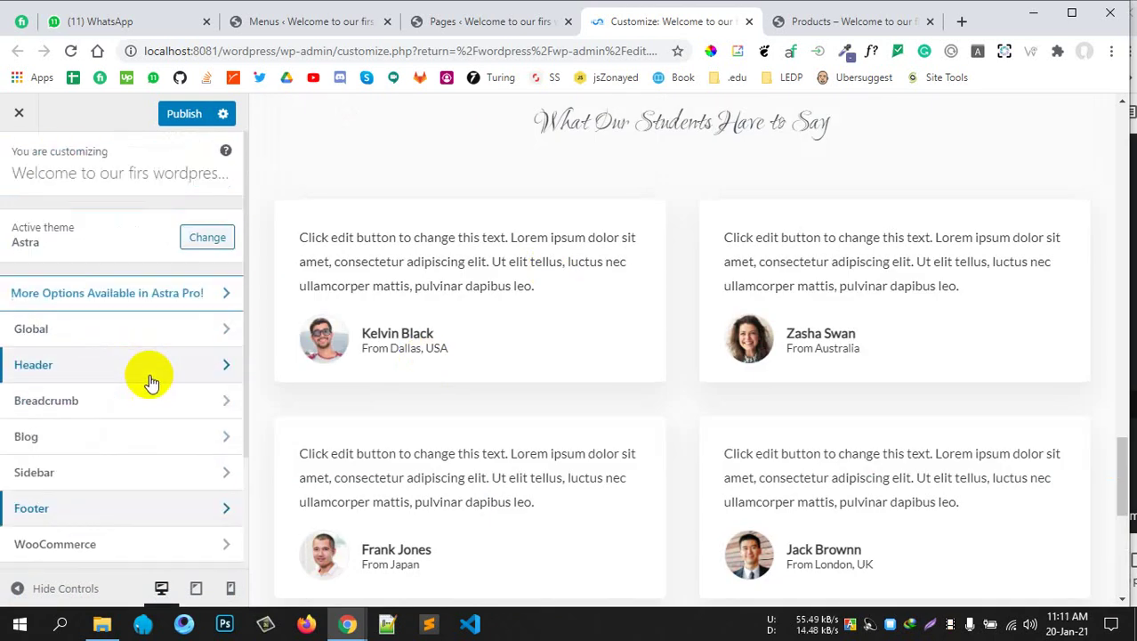
{"action": "scroll", "coordinate": [574, 280], "scroll_direction": "up", "scroll_amount": 5}
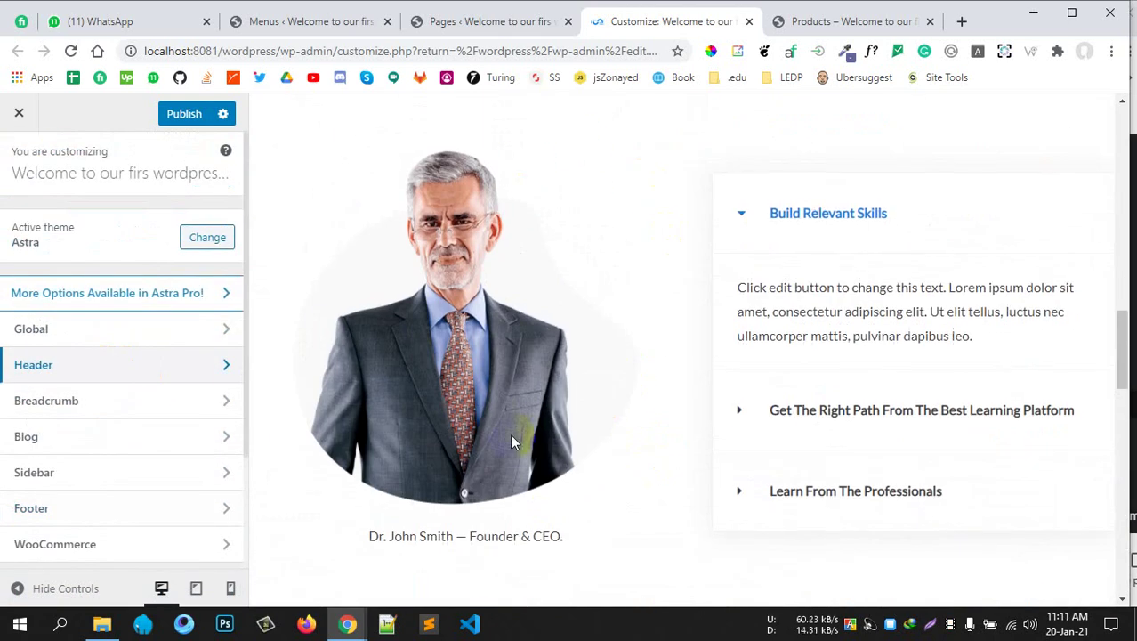
{"action": "scroll", "coordinate": [534, 431], "scroll_direction": "up", "scroll_amount": 8}
{"action": "scroll", "coordinate": [599, 330], "scroll_direction": "up", "scroll_amount": 6}
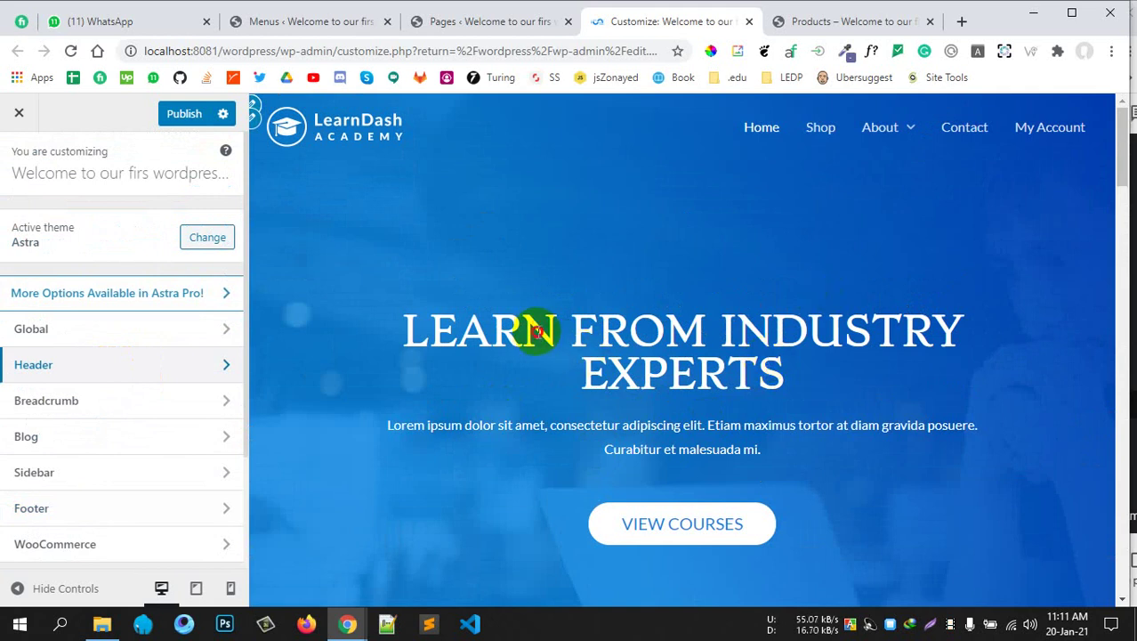
Look over the home page's hero text and testimonials, and check the remaining customizer sections down to Additional CSS
{"action": "left_click_drag", "start_coordinate": [527, 331], "coordinate": [795, 431]}
{"action": "left_click", "coordinate": [797, 432]}
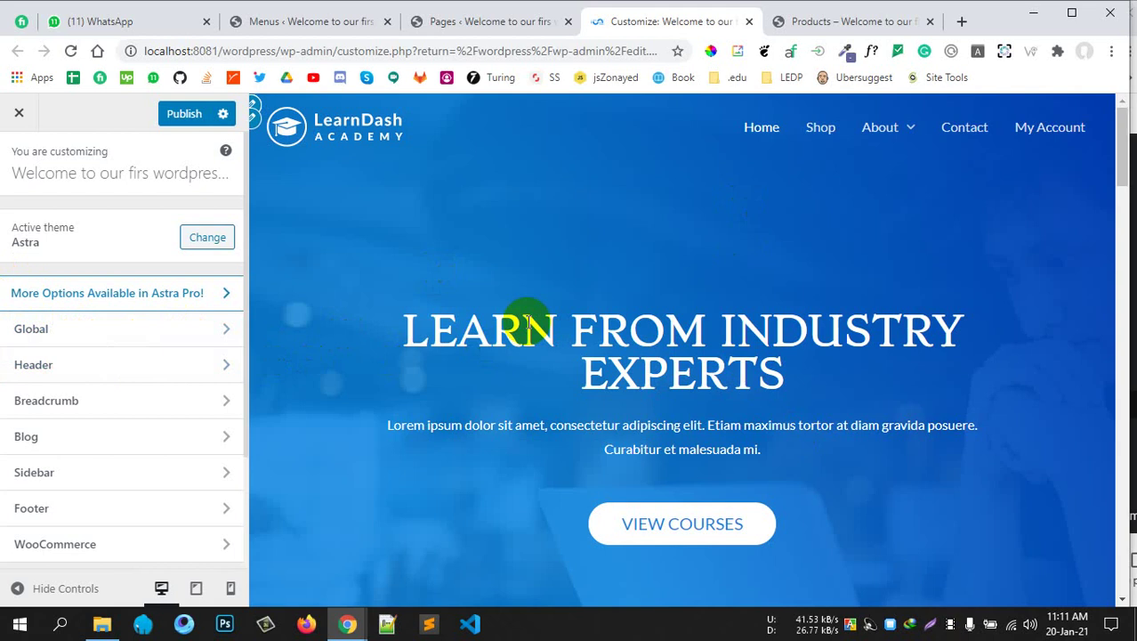
{"action": "scroll", "coordinate": [525, 323], "scroll_direction": "down", "scroll_amount": 15}
{"action": "scroll", "coordinate": [527, 325], "scroll_direction": "down", "scroll_amount": 10}
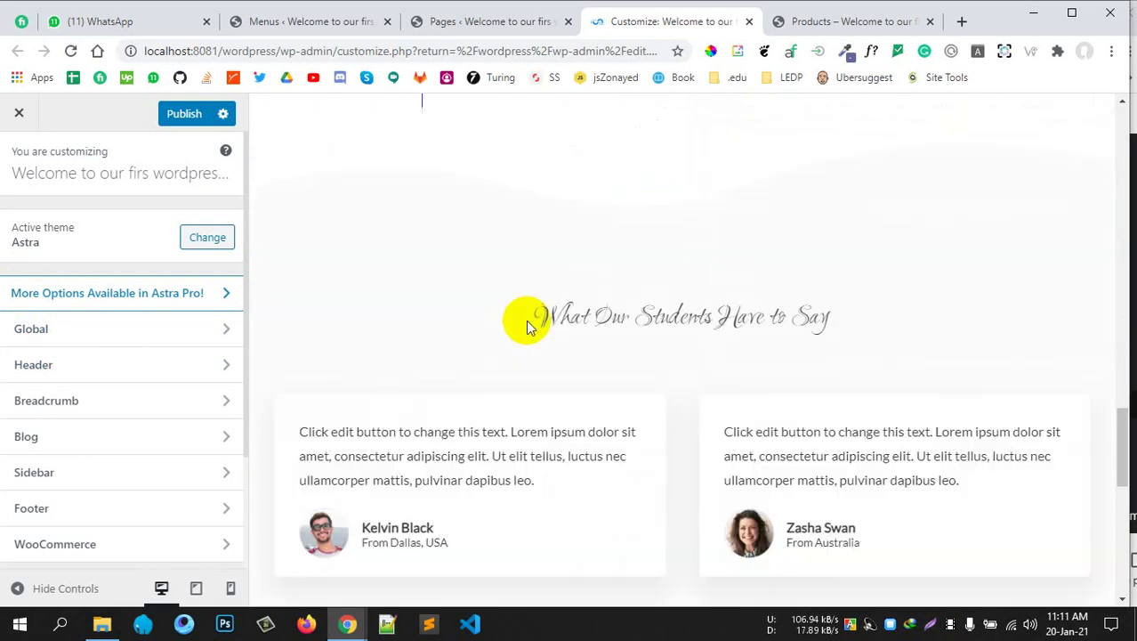
{"action": "scroll", "coordinate": [522, 326], "scroll_direction": "up", "scroll_amount": 20}
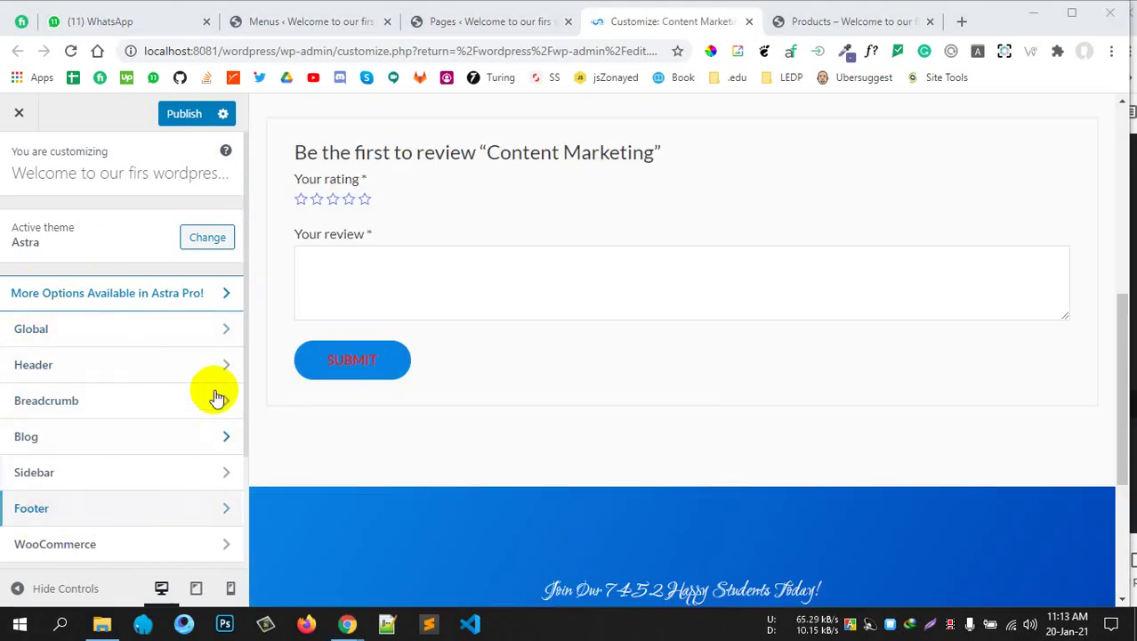
{"action": "scroll", "coordinate": [112, 407], "scroll_direction": "down", "scroll_amount": 2}
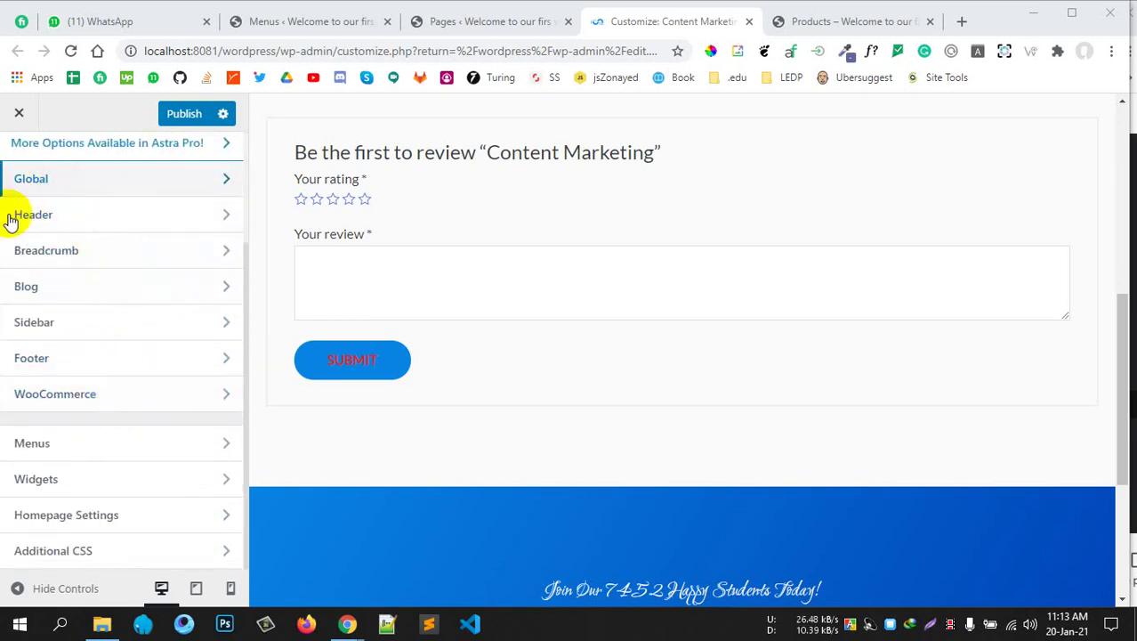
Look through the Content Marketing product page preview, including the Header section and the About submenu
{"action": "scroll", "coordinate": [566, 456], "scroll_direction": "up", "scroll_amount": 10}
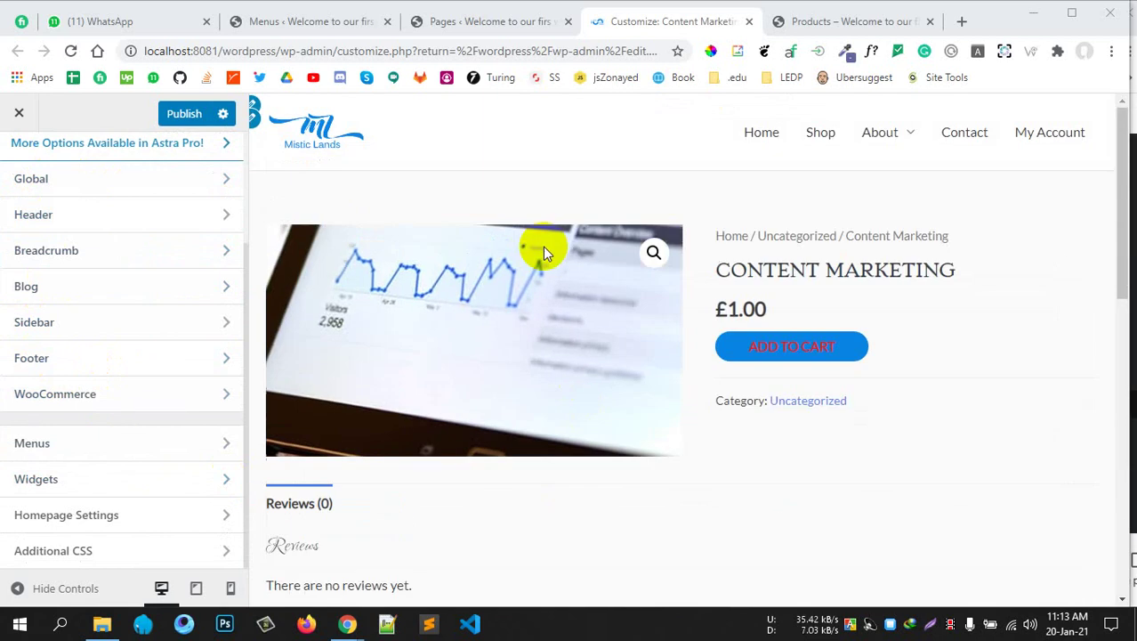
{"action": "left_click", "coordinate": [36, 216]}
{"action": "left_click", "coordinate": [18, 162]}
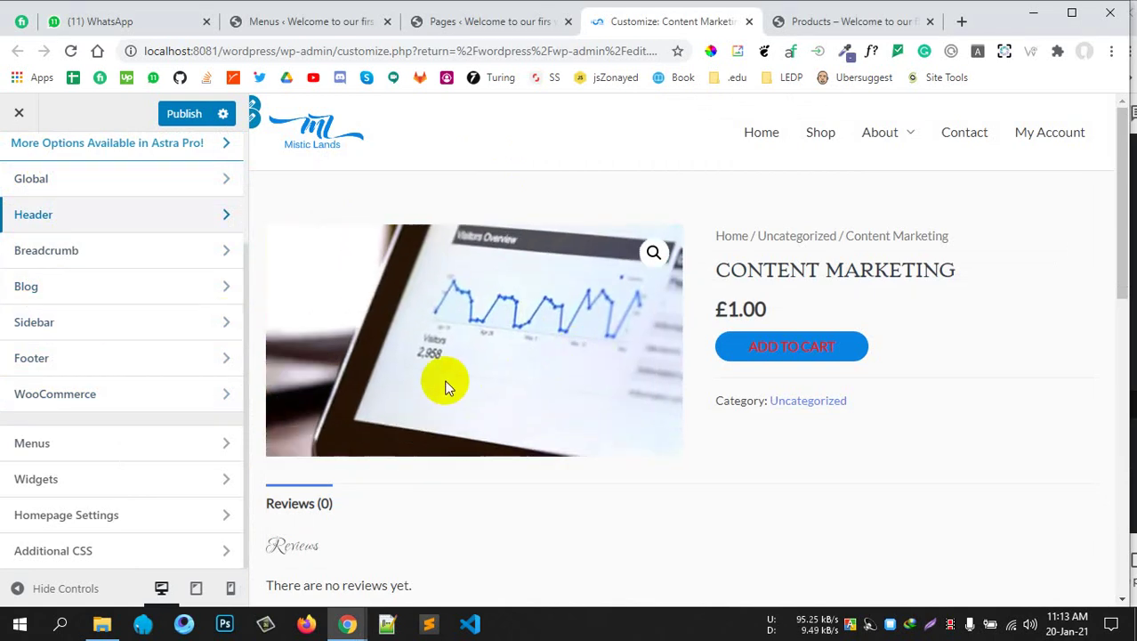
{"action": "mouse_move", "coordinate": [886, 145]}
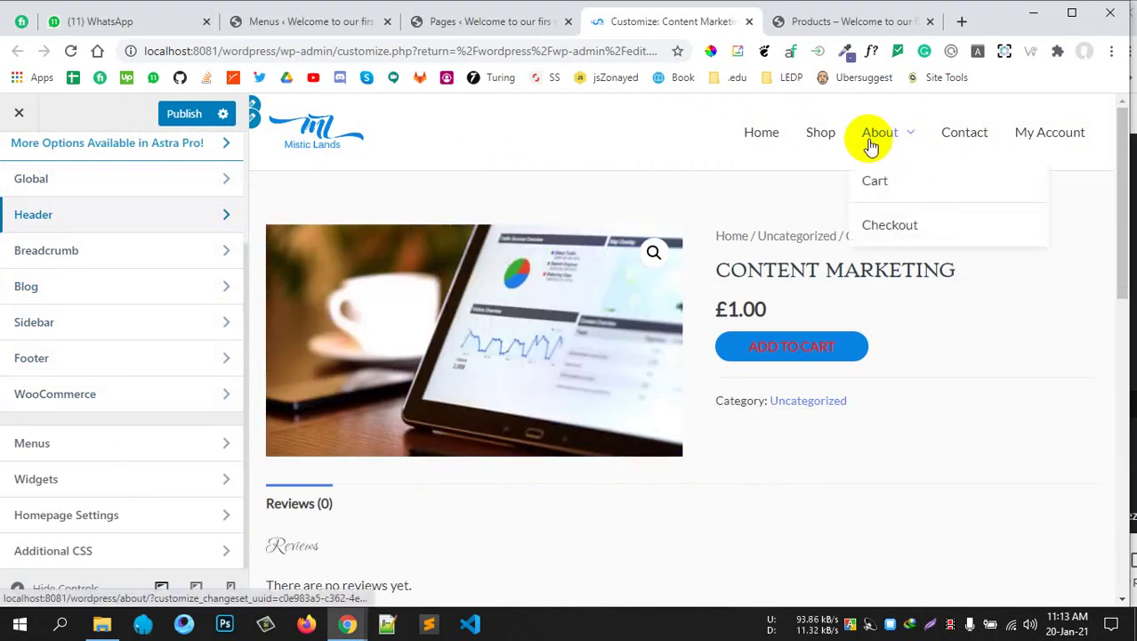
{"action": "scroll", "coordinate": [860, 381], "scroll_direction": "down", "scroll_amount": 6}
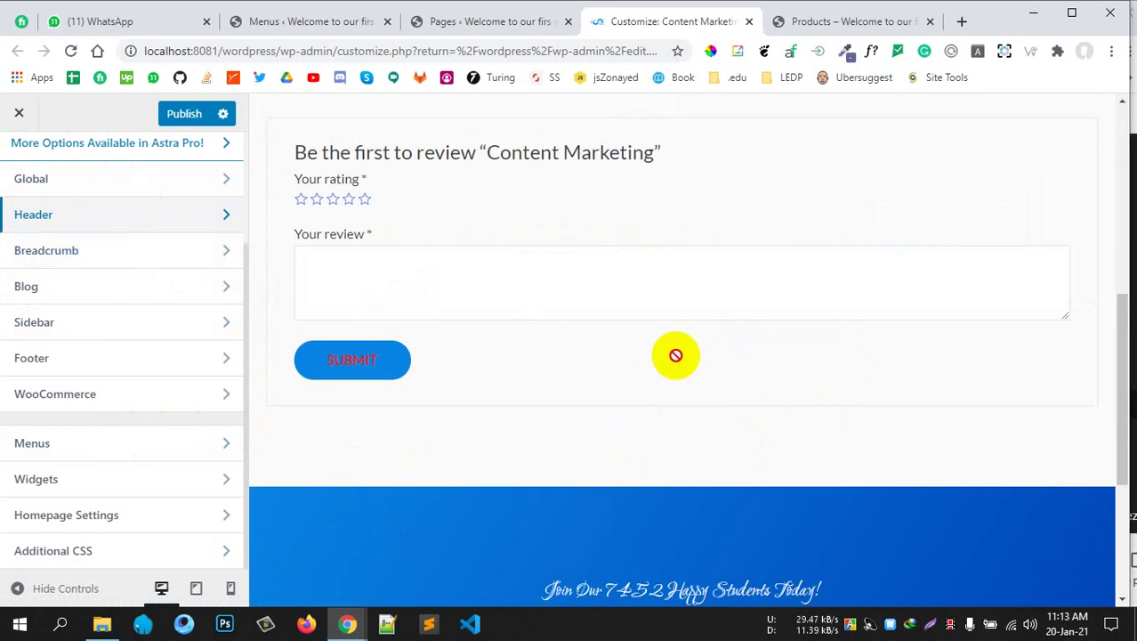
{"action": "scroll", "coordinate": [675, 354], "scroll_direction": "up", "scroll_amount": 10}
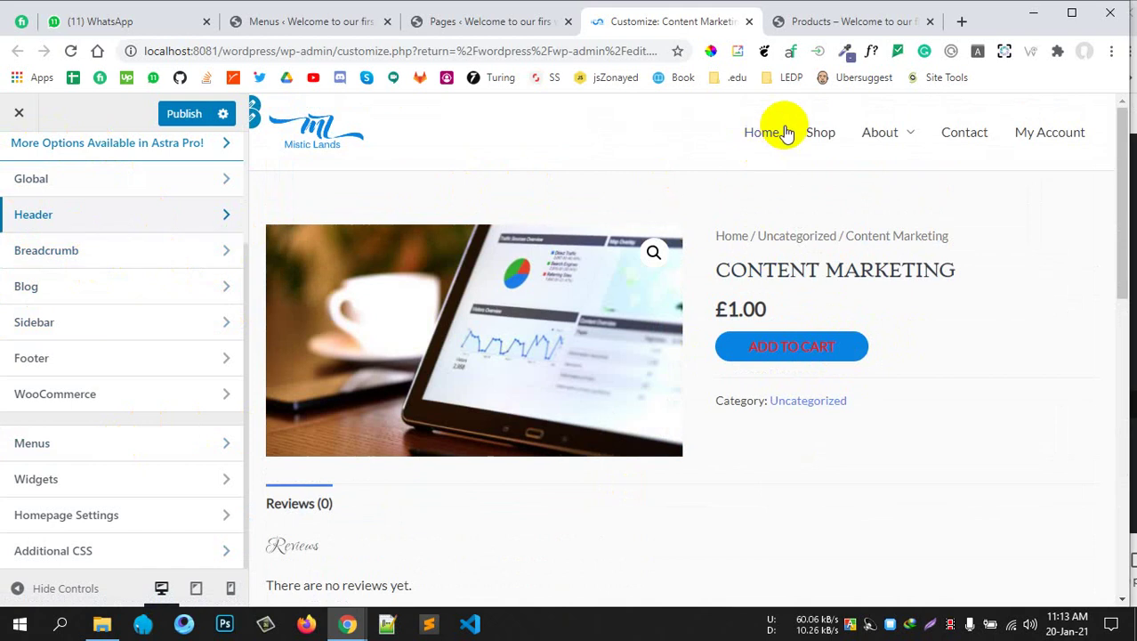
Open the Shop page in the preview and examine its breadcrumb trail above the title
{"action": "left_click", "coordinate": [818, 135]}
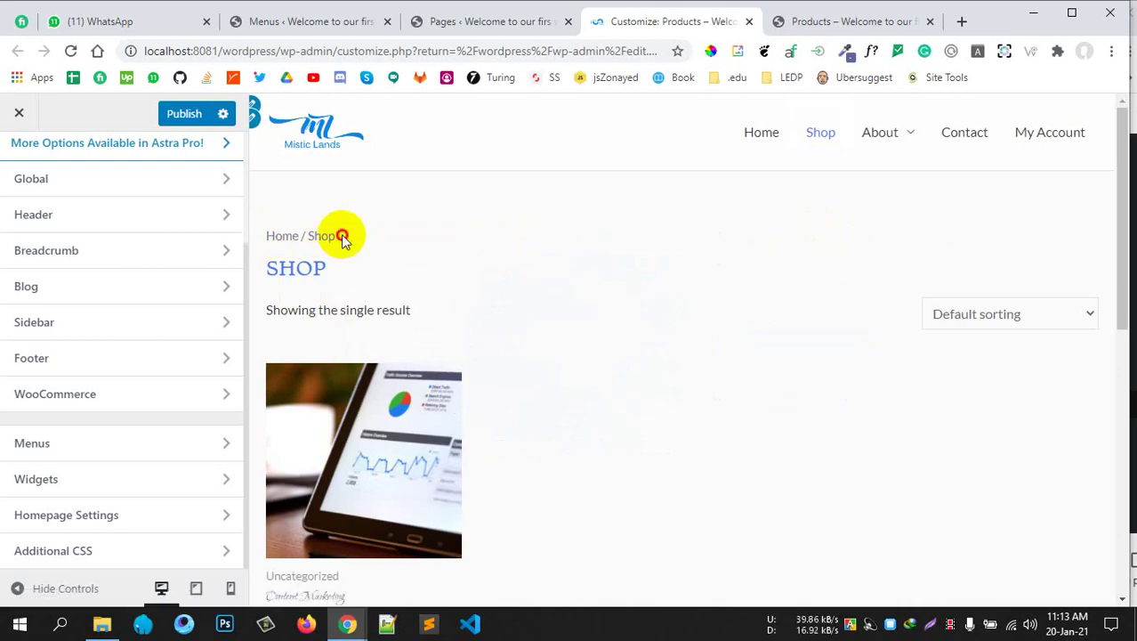
{"action": "left_click_drag", "start_coordinate": [341, 234], "coordinate": [267, 235]}
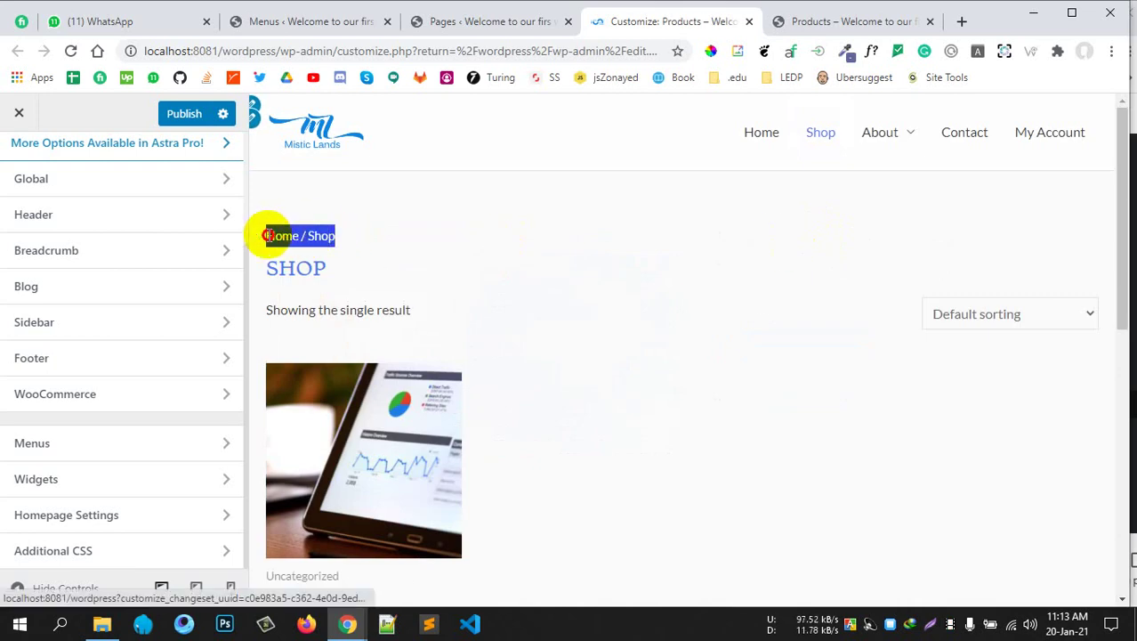
{"action": "left_click", "coordinate": [452, 262]}
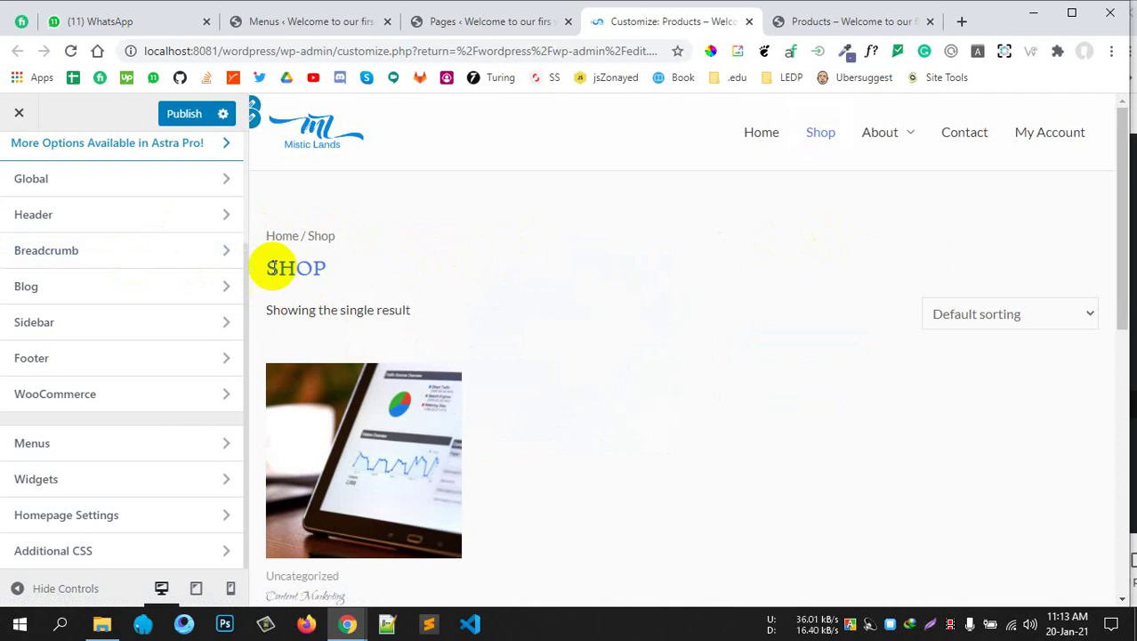
Set the theme's Breadcrumb position to Inside Header
{"action": "left_click", "coordinate": [102, 264]}
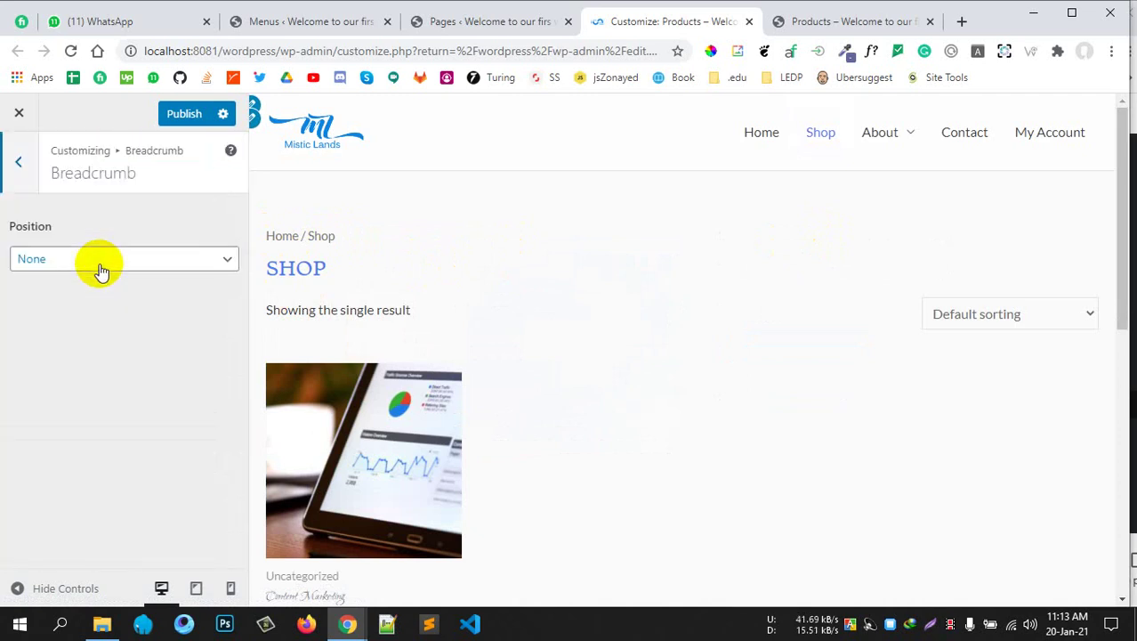
{"action": "left_click", "coordinate": [102, 269]}
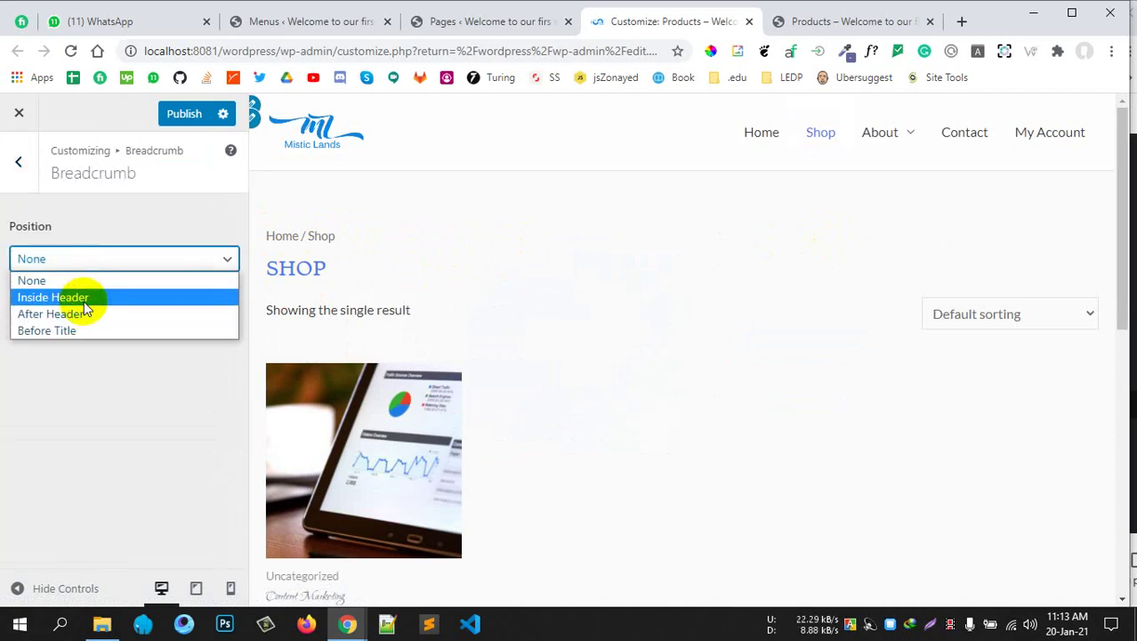
{"action": "left_click", "coordinate": [92, 302]}
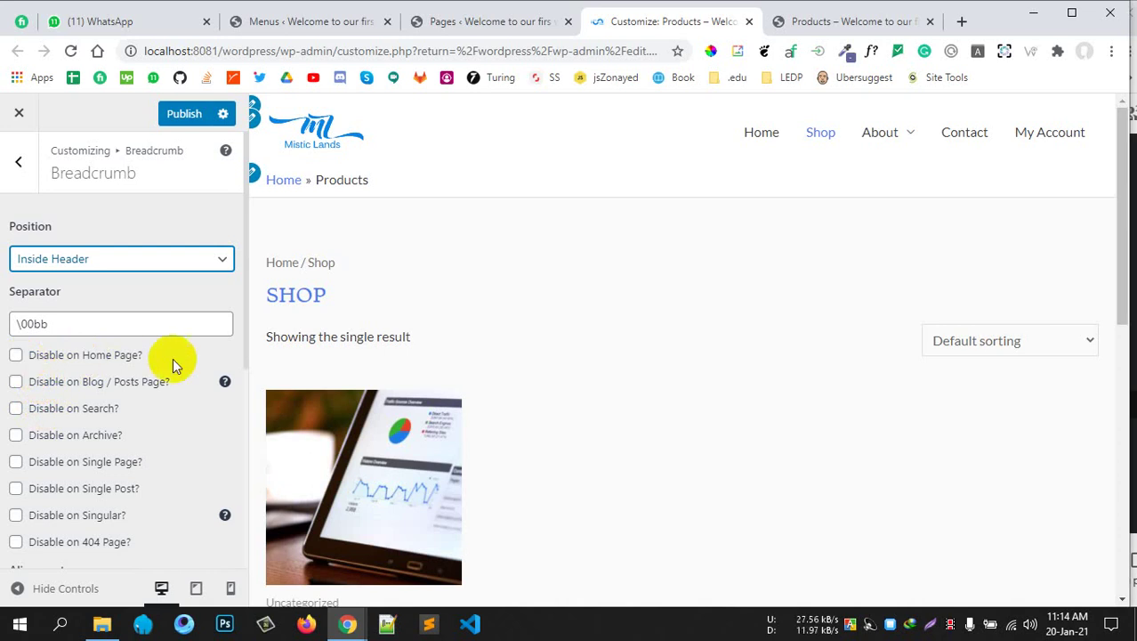
Try Right alignment for the header breadcrumb and switch the alignment to Center
{"action": "scroll", "coordinate": [173, 360], "scroll_direction": "down", "scroll_amount": 1}
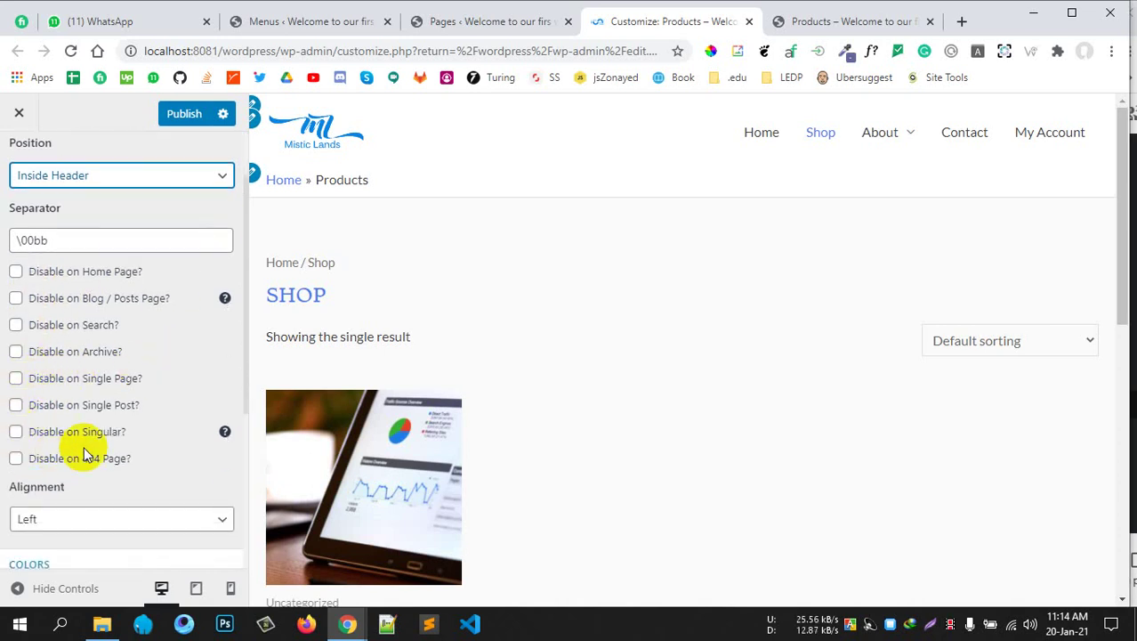
{"action": "scroll", "coordinate": [94, 444], "scroll_direction": "down", "scroll_amount": 3}
{"action": "left_click", "coordinate": [113, 242]}
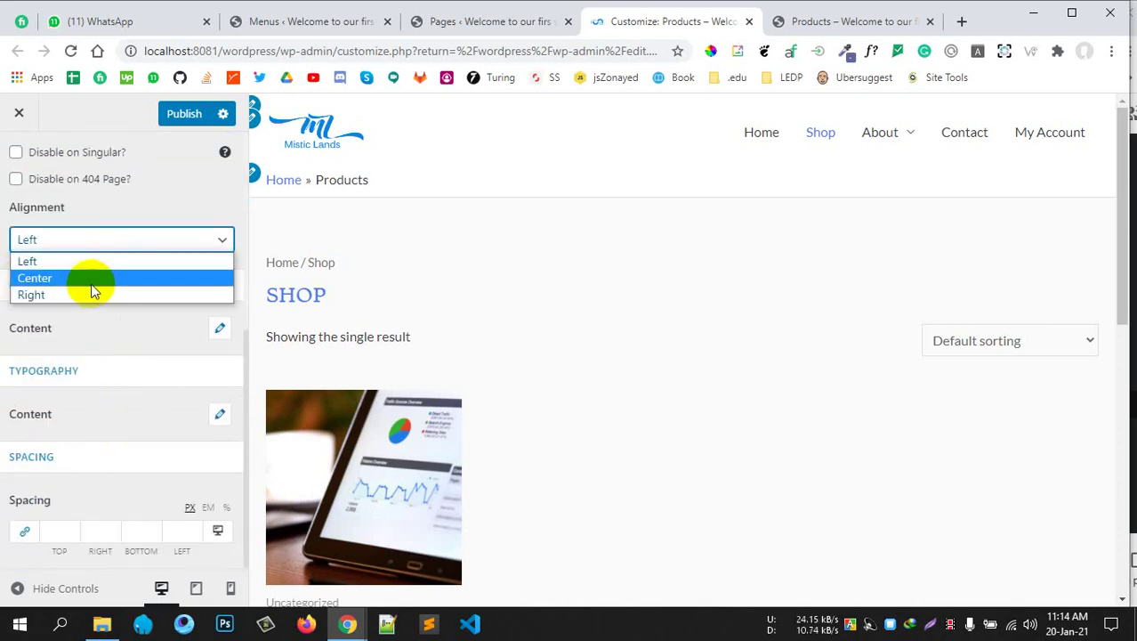
{"action": "left_click", "coordinate": [90, 294]}
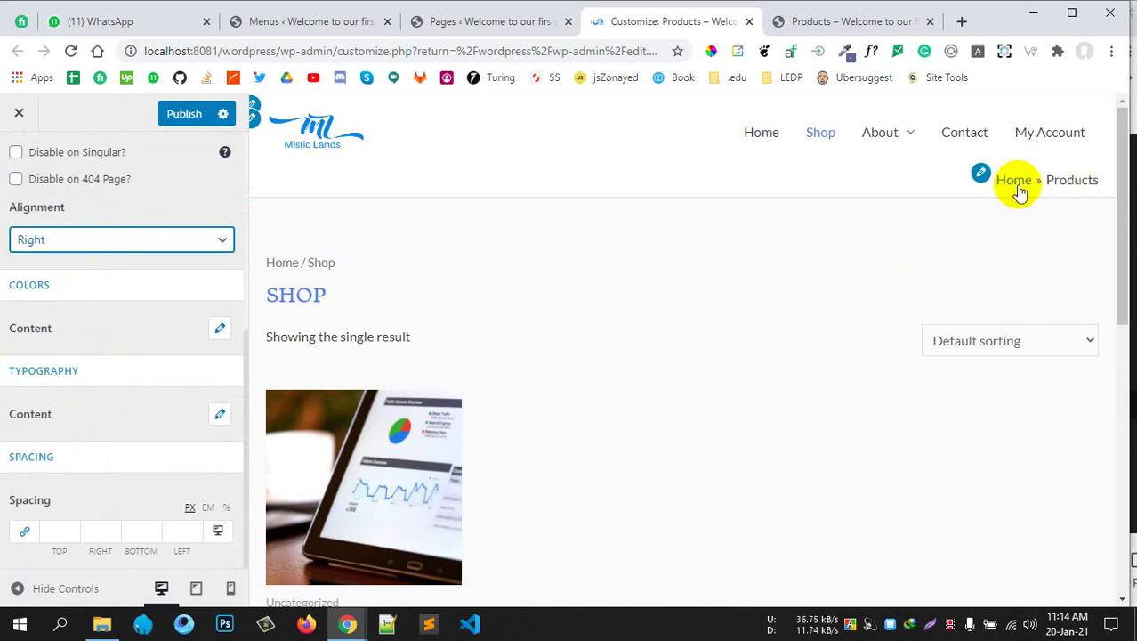
{"action": "left_click", "coordinate": [205, 243]}
{"action": "left_click", "coordinate": [104, 276]}
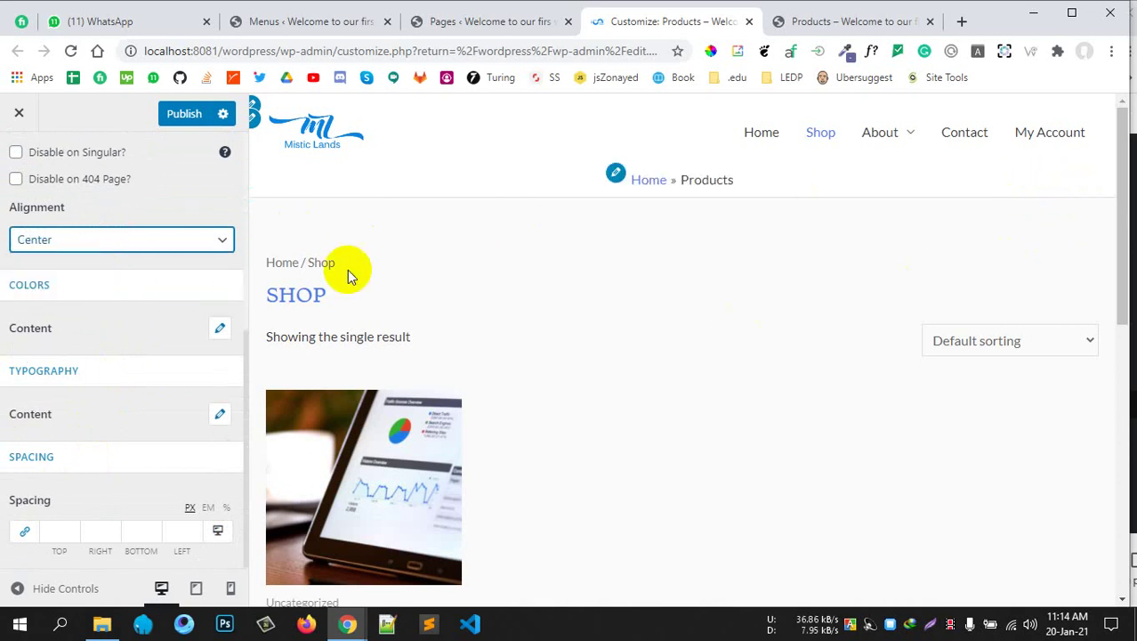
Set the Breadcrumb position back to None
{"action": "scroll", "coordinate": [68, 261], "scroll_direction": "up", "scroll_amount": 4}
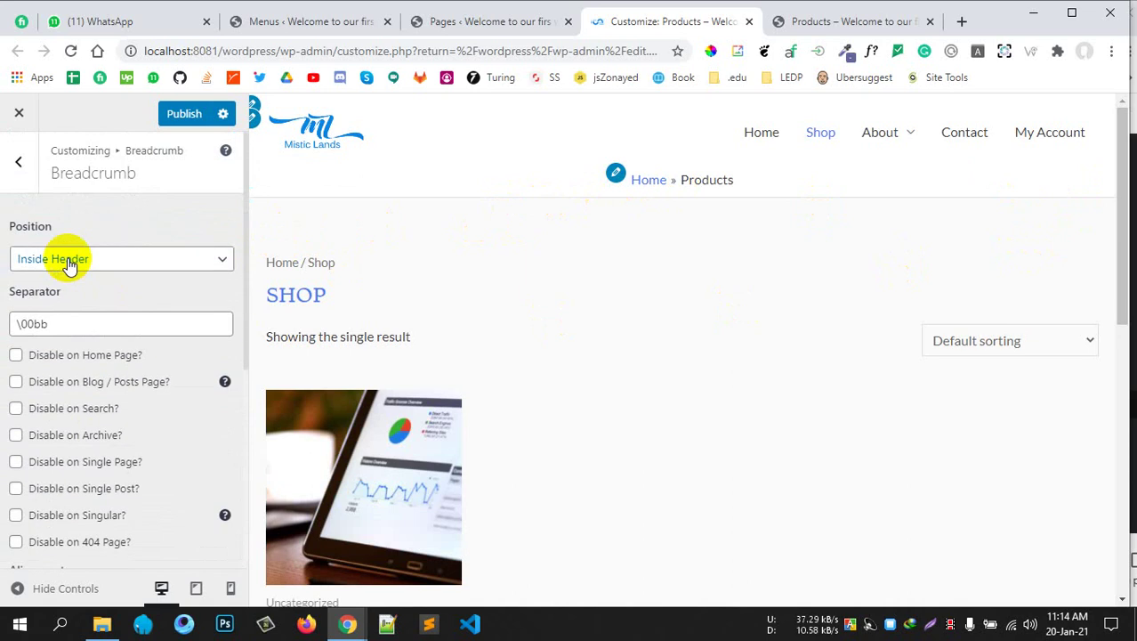
{"action": "left_click", "coordinate": [123, 262]}
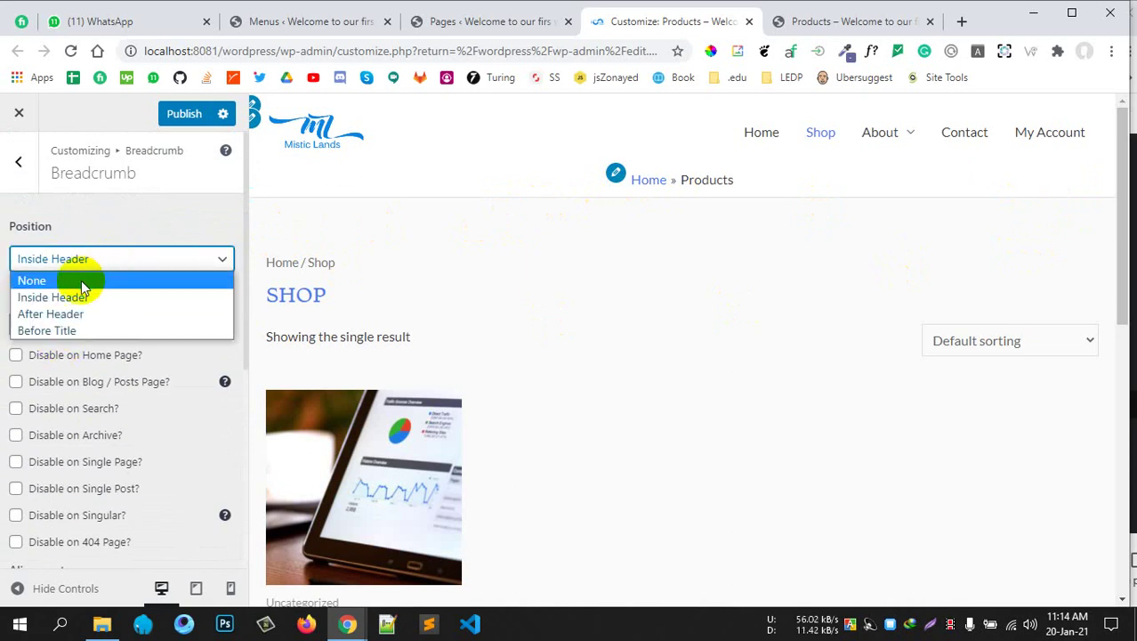
{"action": "left_click", "coordinate": [81, 280]}
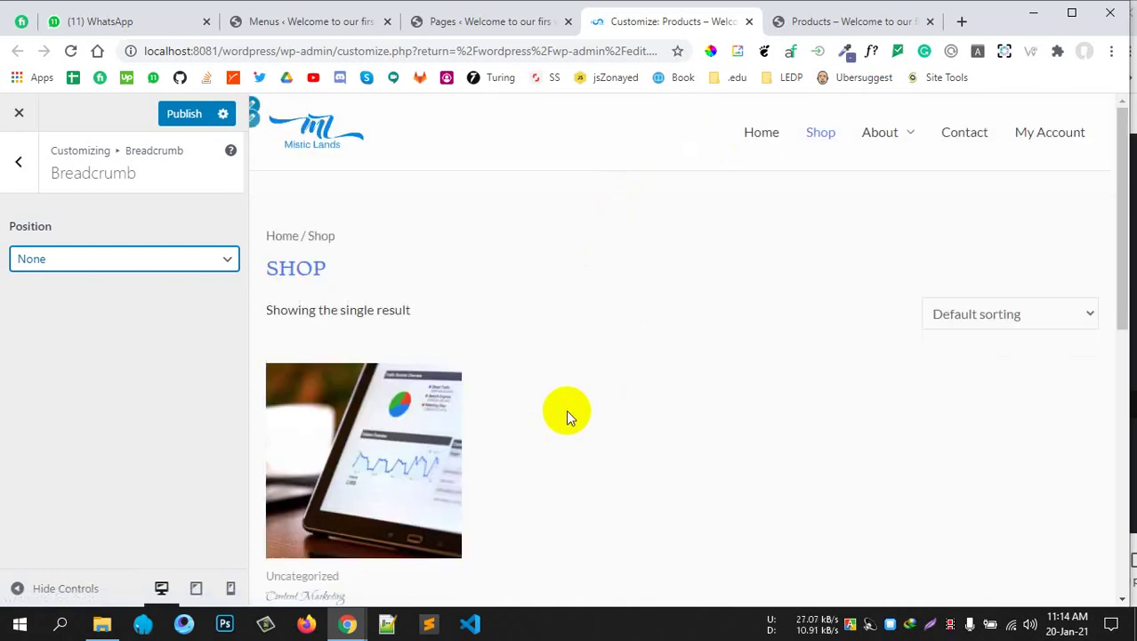
Open the Content Marketing product from the Shop page preview and examine its breadcrumb trail
{"action": "scroll", "coordinate": [533, 414], "scroll_direction": "down", "scroll_amount": 3}
{"action": "left_click", "coordinate": [460, 315]}
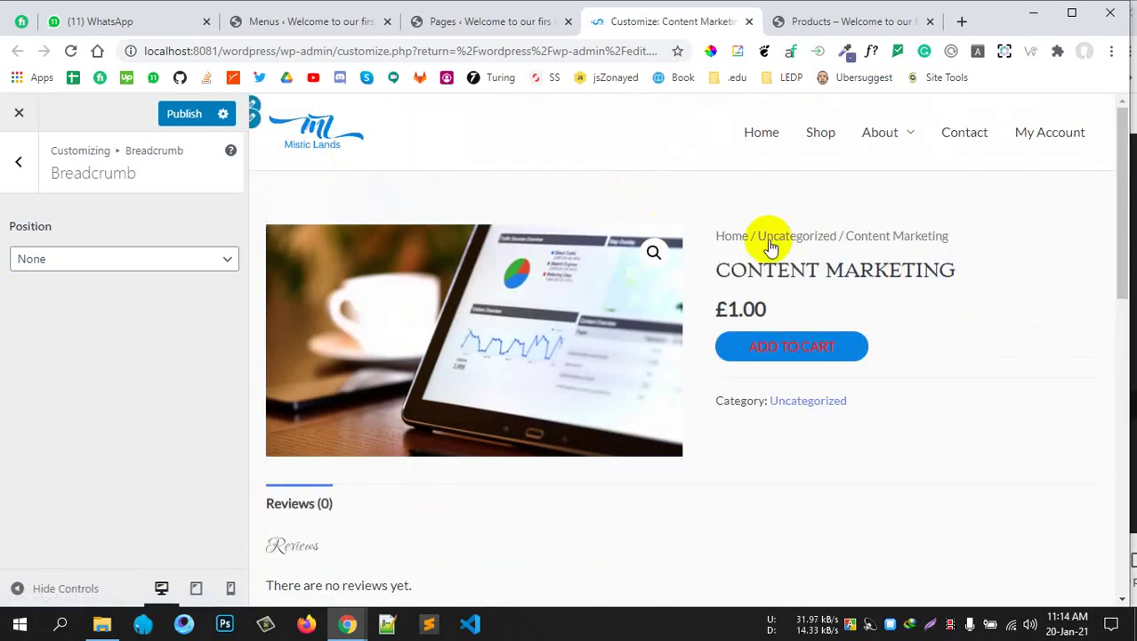
{"action": "left_click_drag", "start_coordinate": [727, 243], "coordinate": [1010, 267]}
{"action": "left_click_drag", "start_coordinate": [936, 242], "coordinate": [721, 234]}
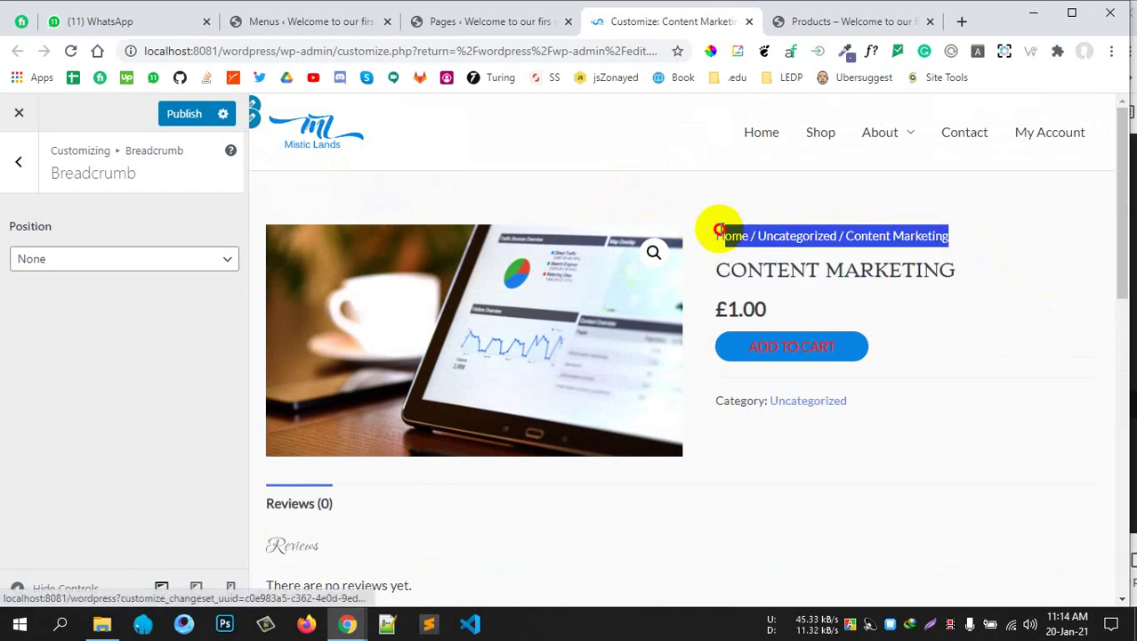
{"action": "left_click", "coordinate": [940, 337]}
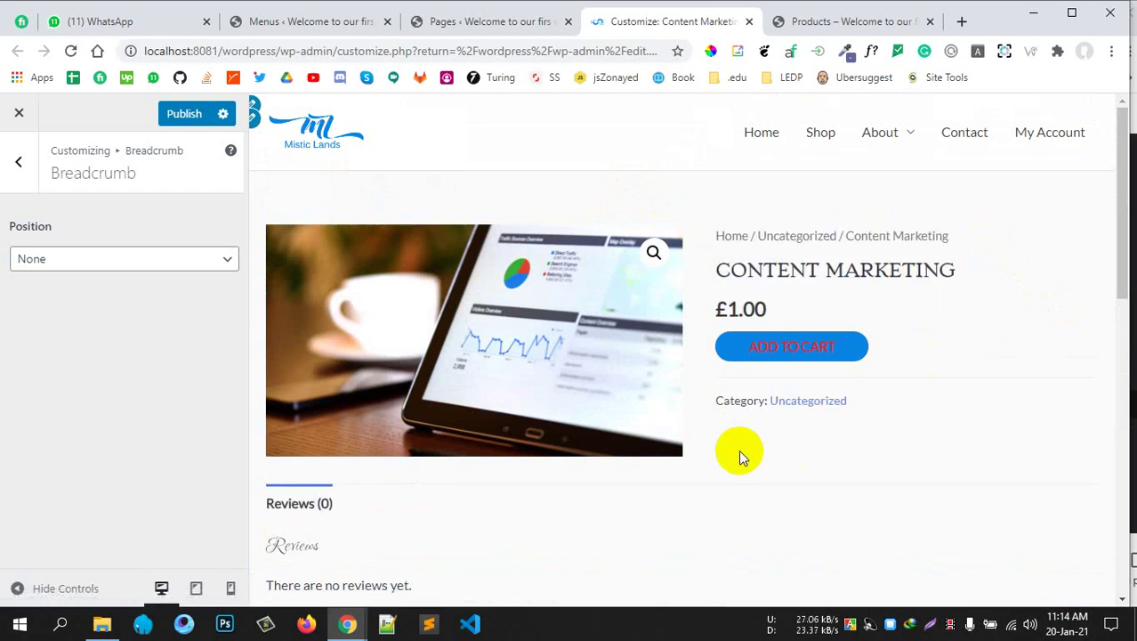
Look over the Content Marketing product page down to its reviews, and check the breadcrumb trail above the product title again
{"action": "scroll", "coordinate": [676, 399], "scroll_direction": "down", "scroll_amount": 3}
{"action": "scroll", "coordinate": [676, 399], "scroll_direction": "up", "scroll_amount": 3}
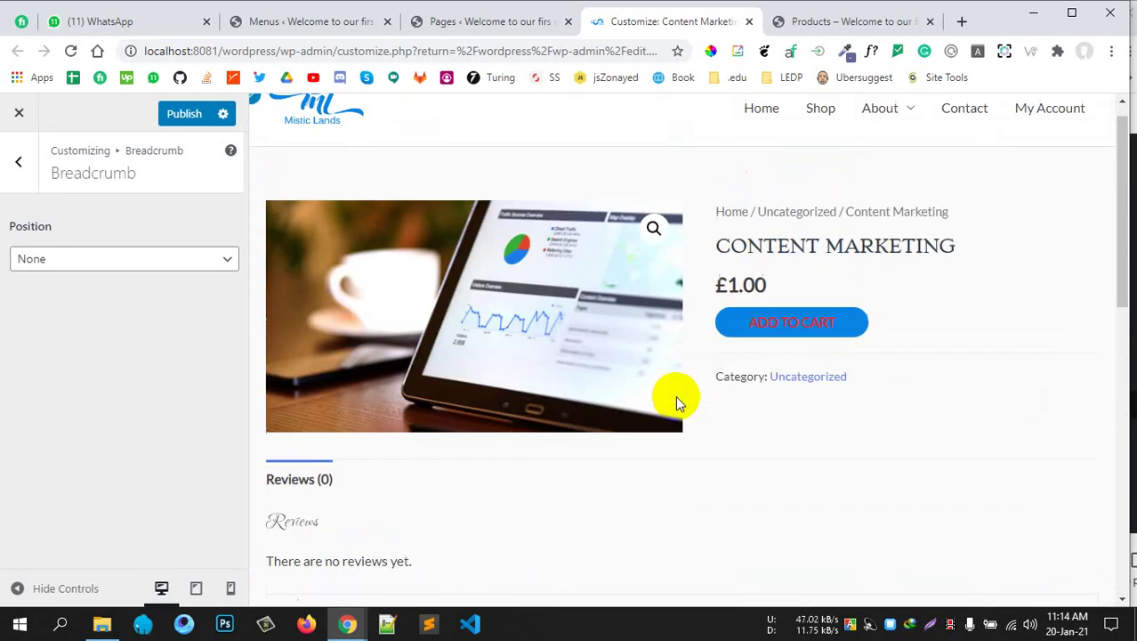
{"action": "scroll", "coordinate": [675, 398], "scroll_direction": "down", "scroll_amount": 4}
{"action": "scroll", "coordinate": [675, 399], "scroll_direction": "up", "scroll_amount": 5}
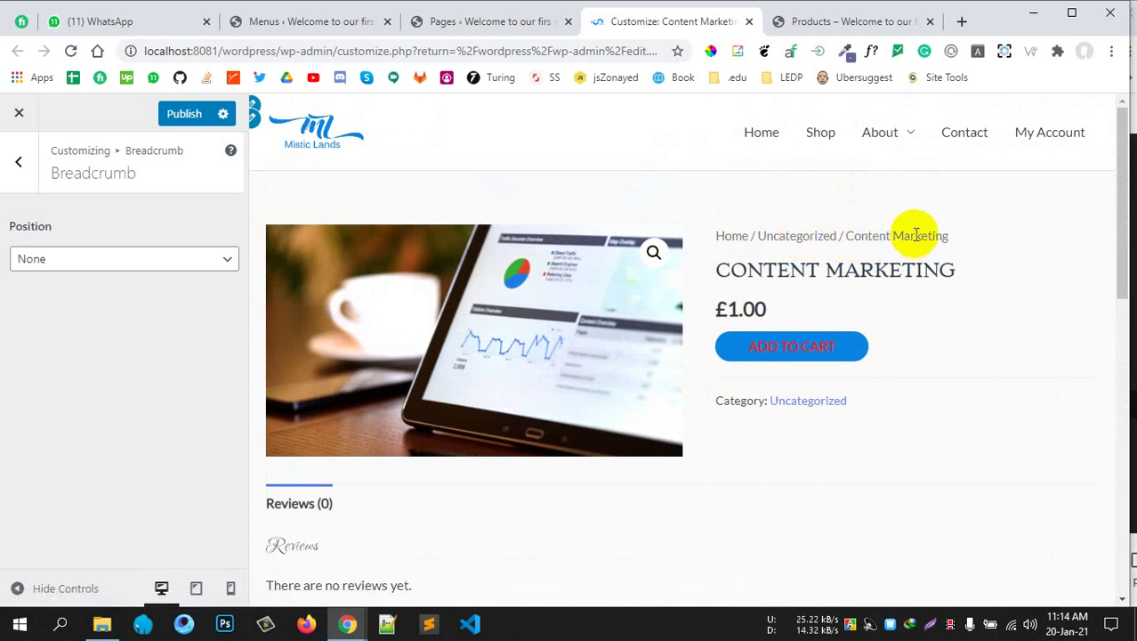
{"action": "left_click_drag", "start_coordinate": [960, 236], "coordinate": [906, 267]}
{"action": "left_click", "coordinate": [812, 274]}
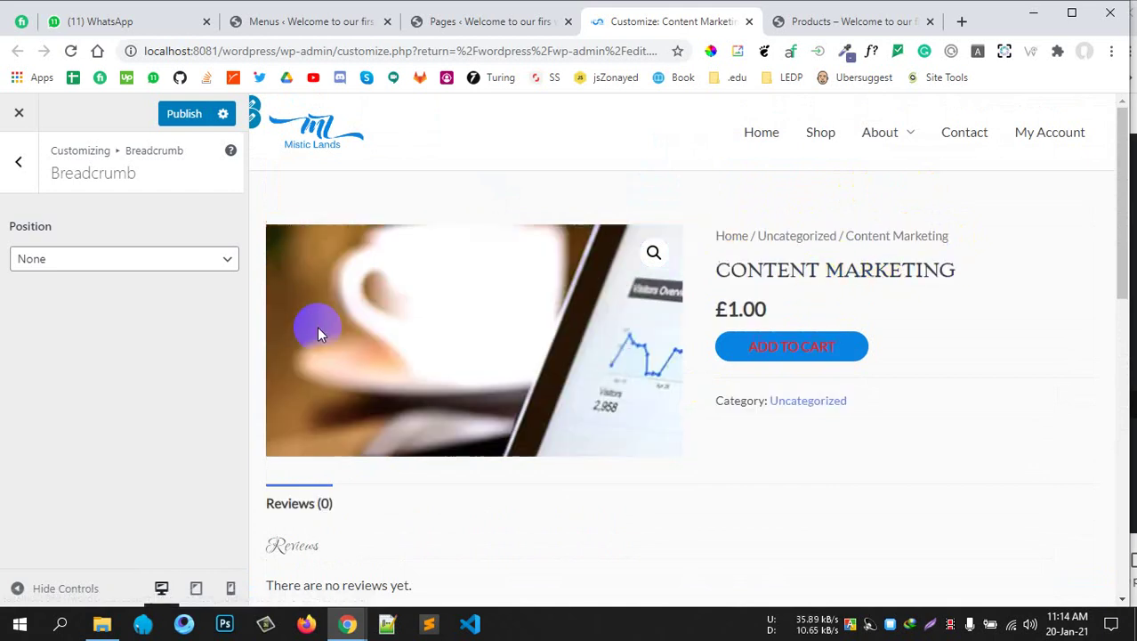
{"action": "scroll", "coordinate": [890, 278], "scroll_direction": "down", "scroll_amount": 5}
{"action": "scroll", "coordinate": [881, 276], "scroll_direction": "up", "scroll_amount": 5}
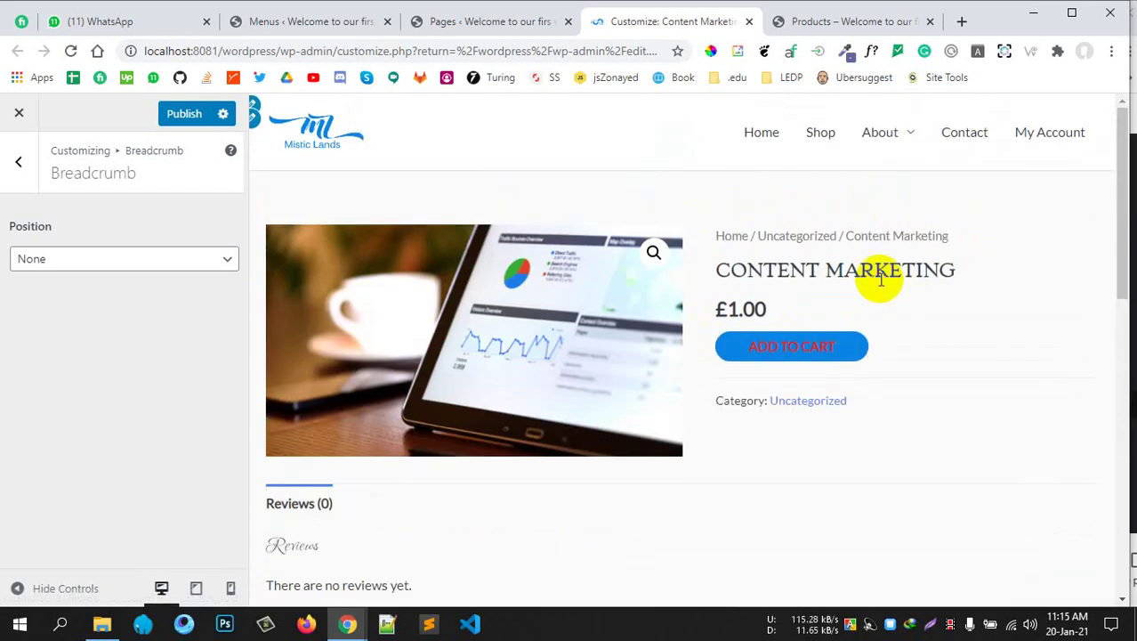
{"action": "left_click_drag", "start_coordinate": [982, 236], "coordinate": [718, 235]}
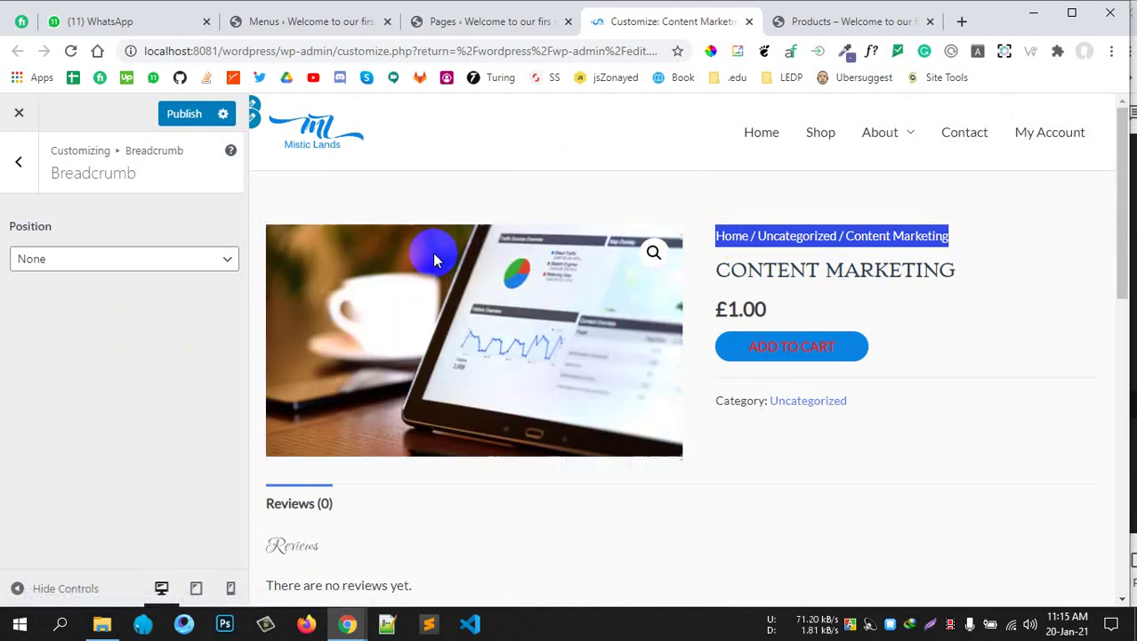
Return to the main customizer sections and look over the section list
{"action": "left_click", "coordinate": [19, 162]}
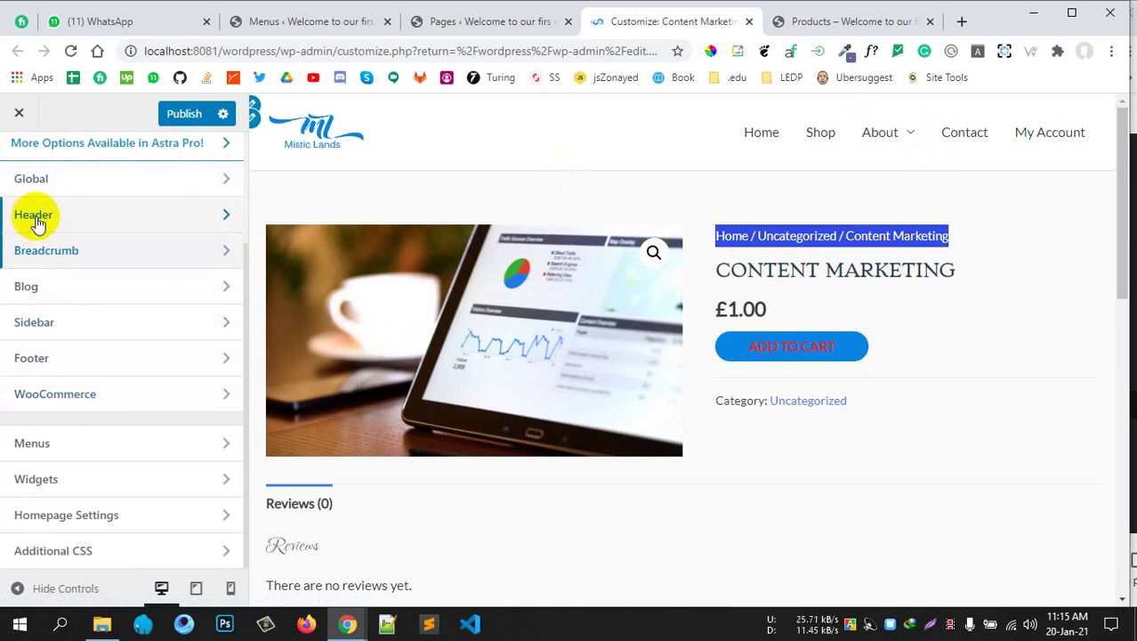
{"action": "scroll", "coordinate": [55, 218], "scroll_direction": "up", "scroll_amount": 2}
{"action": "scroll", "coordinate": [81, 338], "scroll_direction": "down", "scroll_amount": 2}
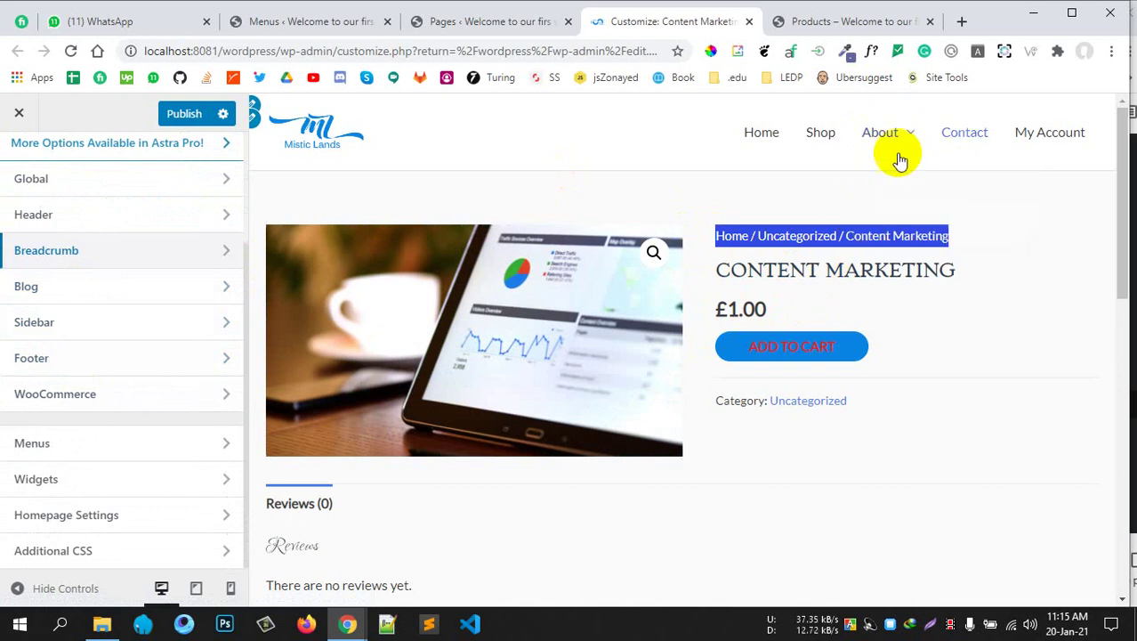
Switch to the Menus admin page and review the recent and full lists of pages available for the Primary Menu
{"action": "left_click", "coordinate": [302, 23]}
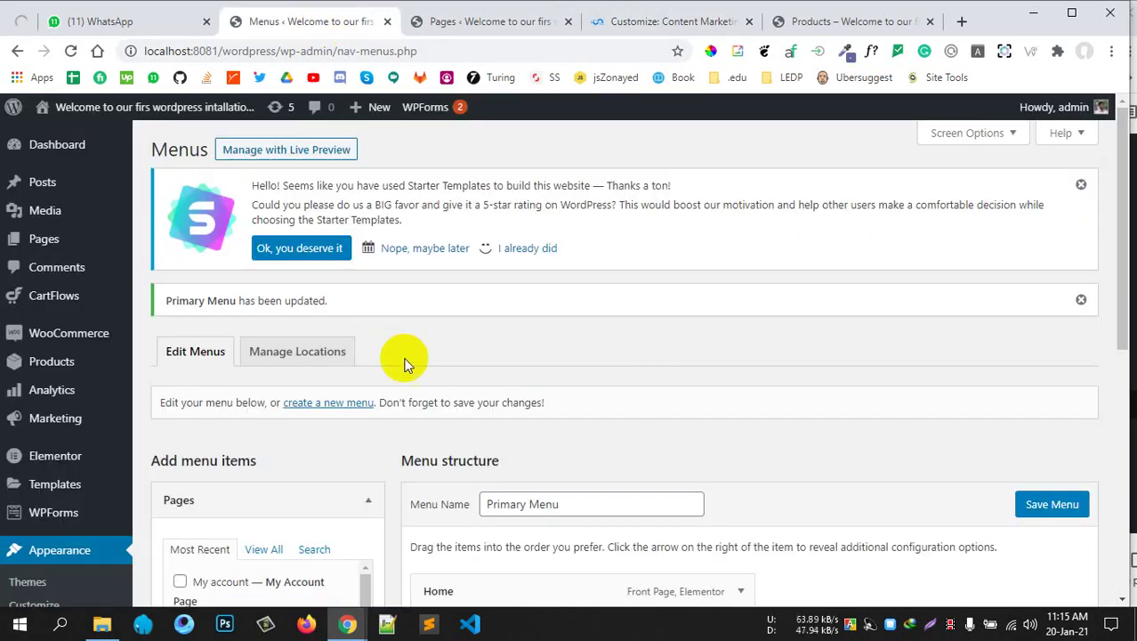
{"action": "scroll", "coordinate": [406, 360], "scroll_direction": "down", "scroll_amount": 5}
{"action": "scroll", "coordinate": [380, 338], "scroll_direction": "up", "scroll_amount": 2}
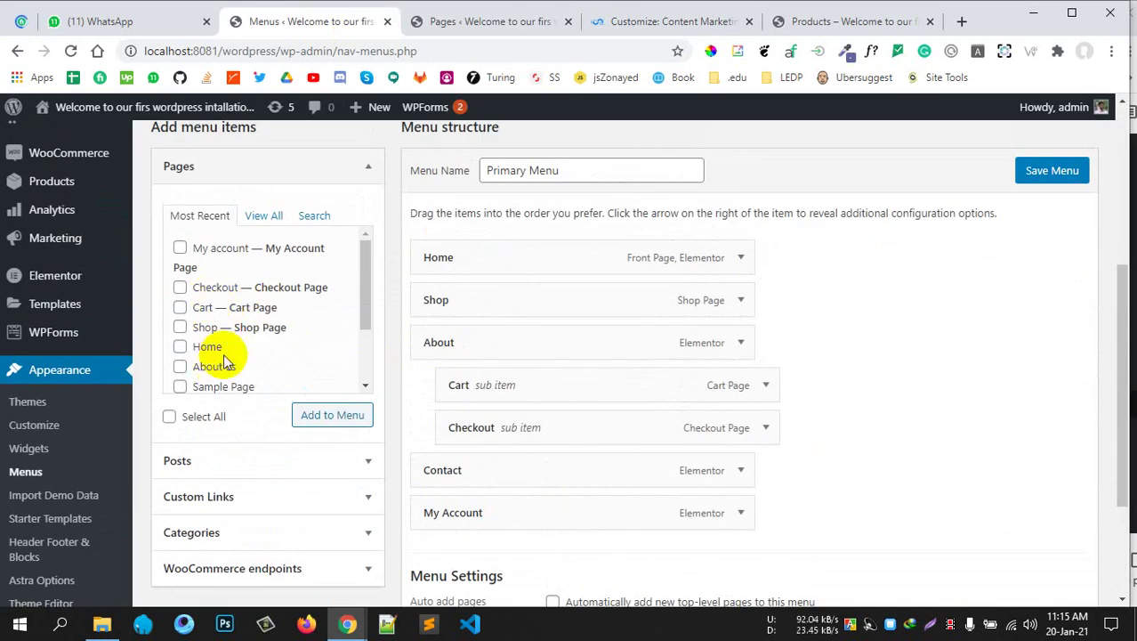
{"action": "scroll", "coordinate": [228, 348], "scroll_direction": "down", "scroll_amount": 2}
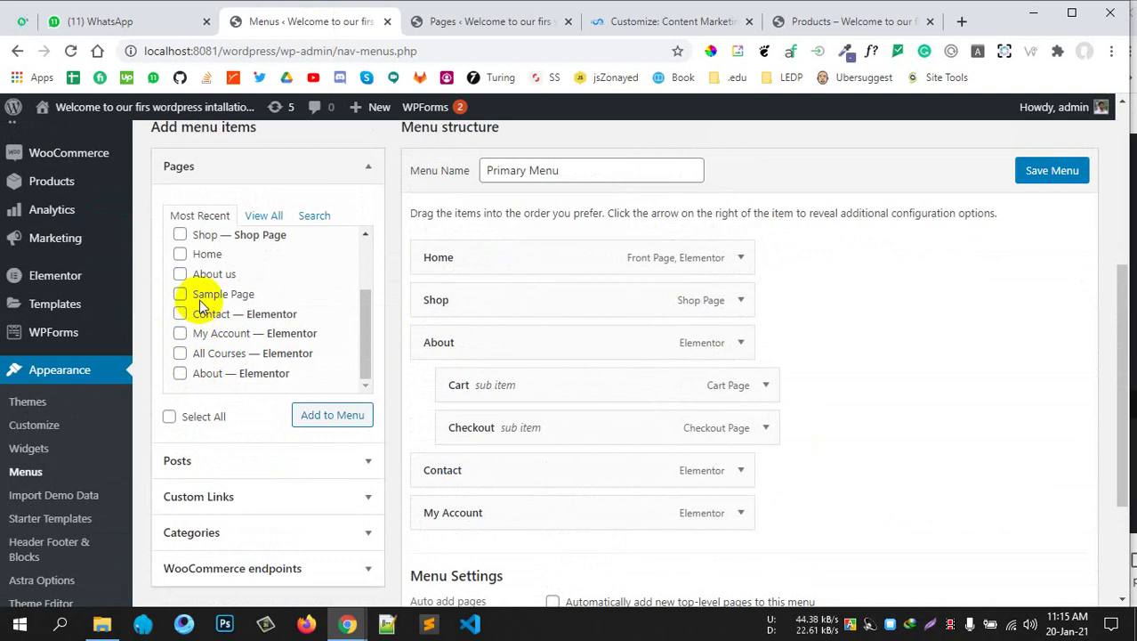
{"action": "scroll", "coordinate": [194, 292], "scroll_direction": "up", "scroll_amount": 3}
{"action": "scroll", "coordinate": [203, 296], "scroll_direction": "down", "scroll_amount": 3}
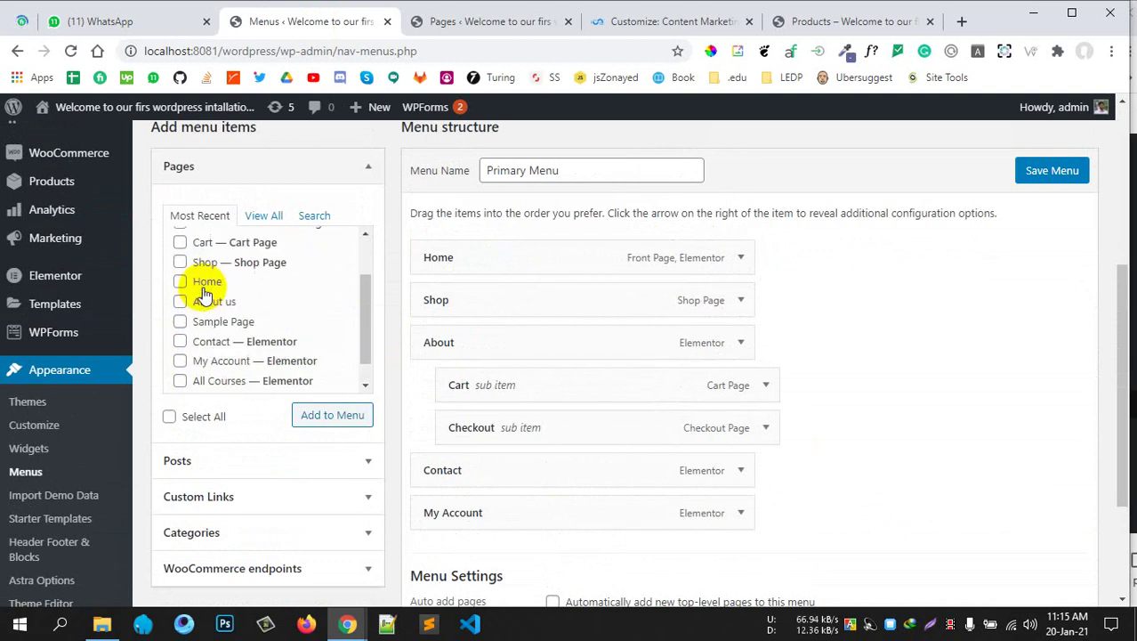
{"action": "left_click", "coordinate": [267, 216]}
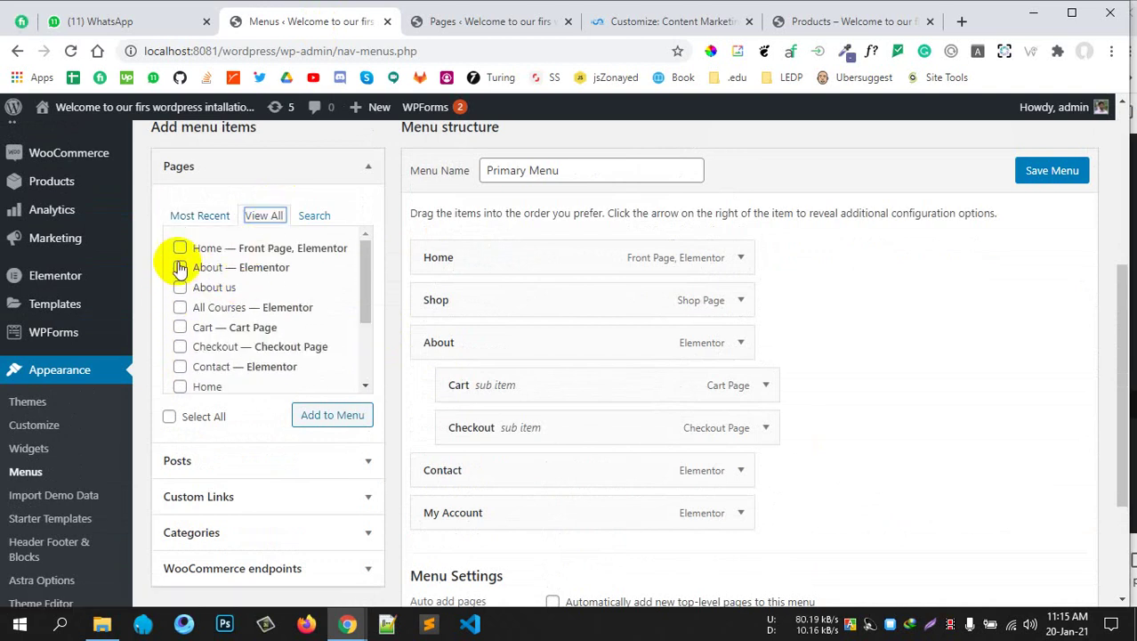
{"action": "scroll", "coordinate": [208, 370], "scroll_direction": "down", "scroll_amount": 3}
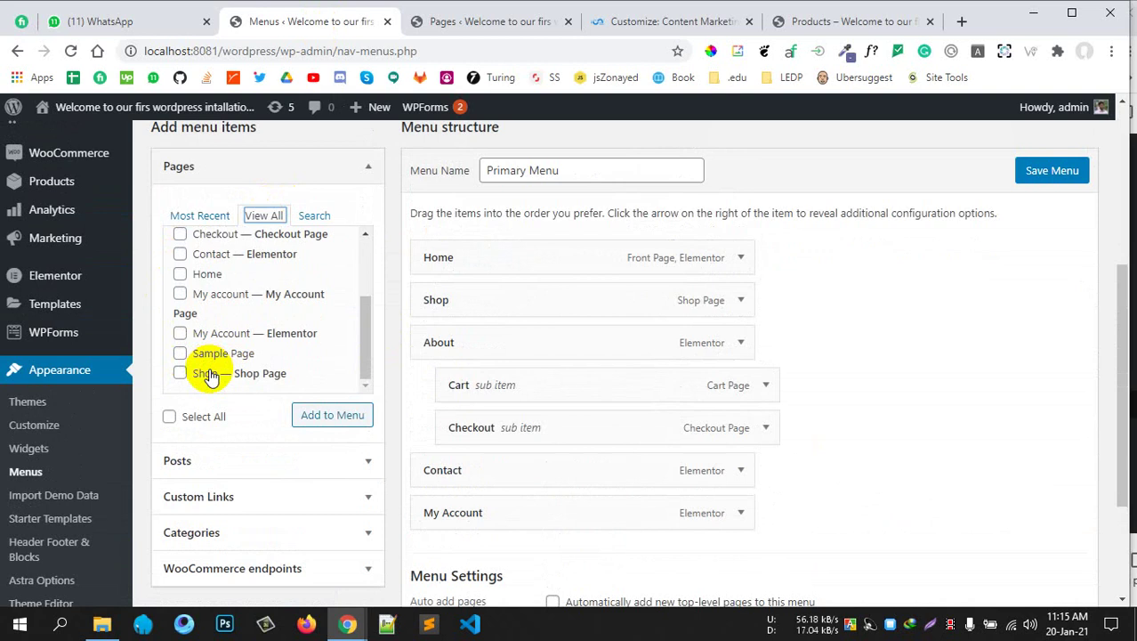
{"action": "scroll", "coordinate": [242, 342], "scroll_direction": "up", "scroll_amount": 3}
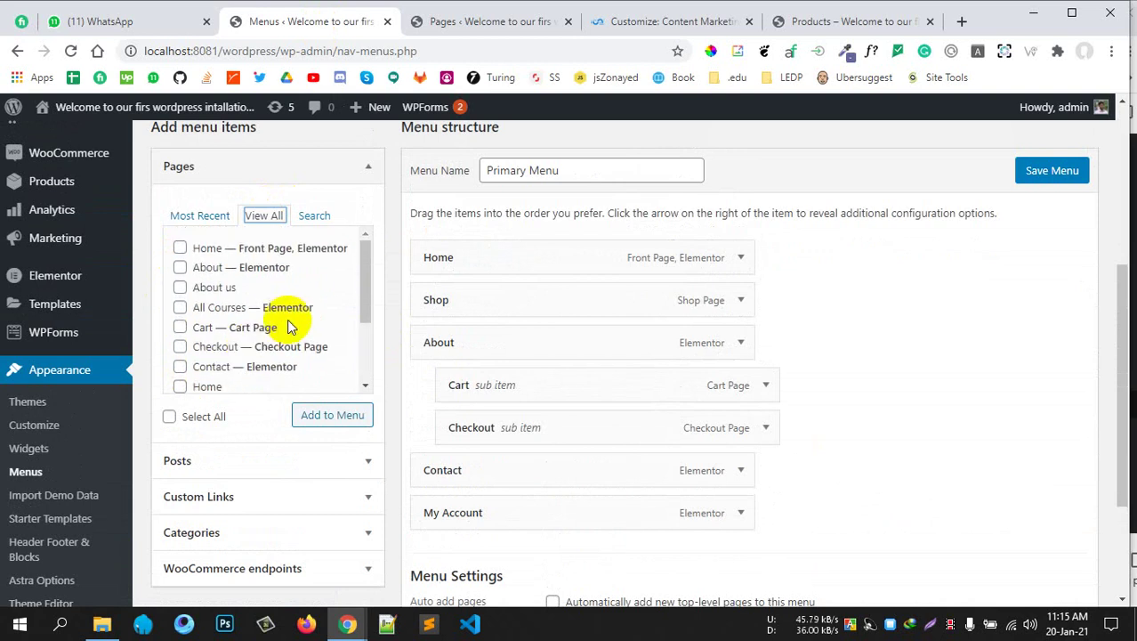
Switch back to the customizer and look over its Menus and Widgets sections
{"action": "left_click", "coordinate": [714, 21]}
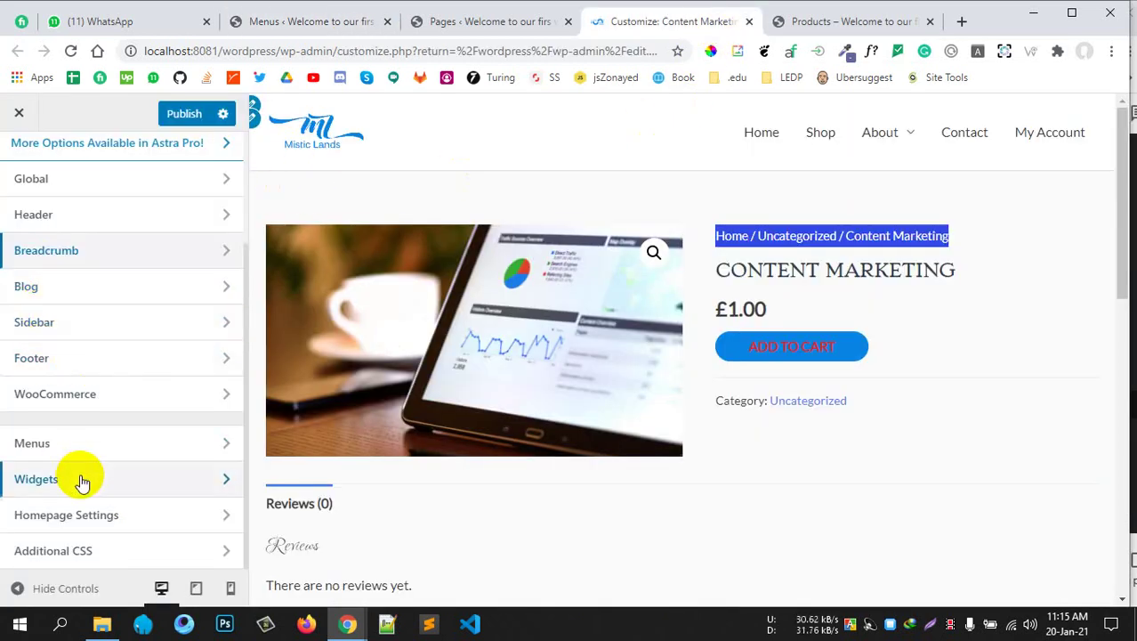
{"action": "left_click", "coordinate": [109, 459]}
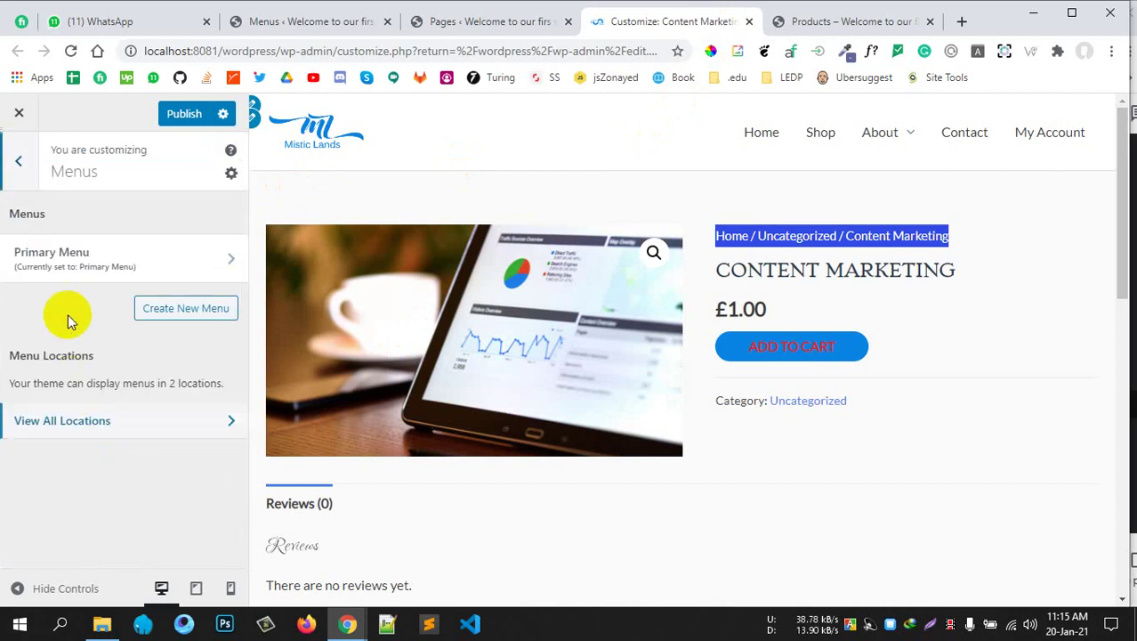
{"action": "left_click", "coordinate": [25, 176]}
{"action": "left_click", "coordinate": [97, 489]}
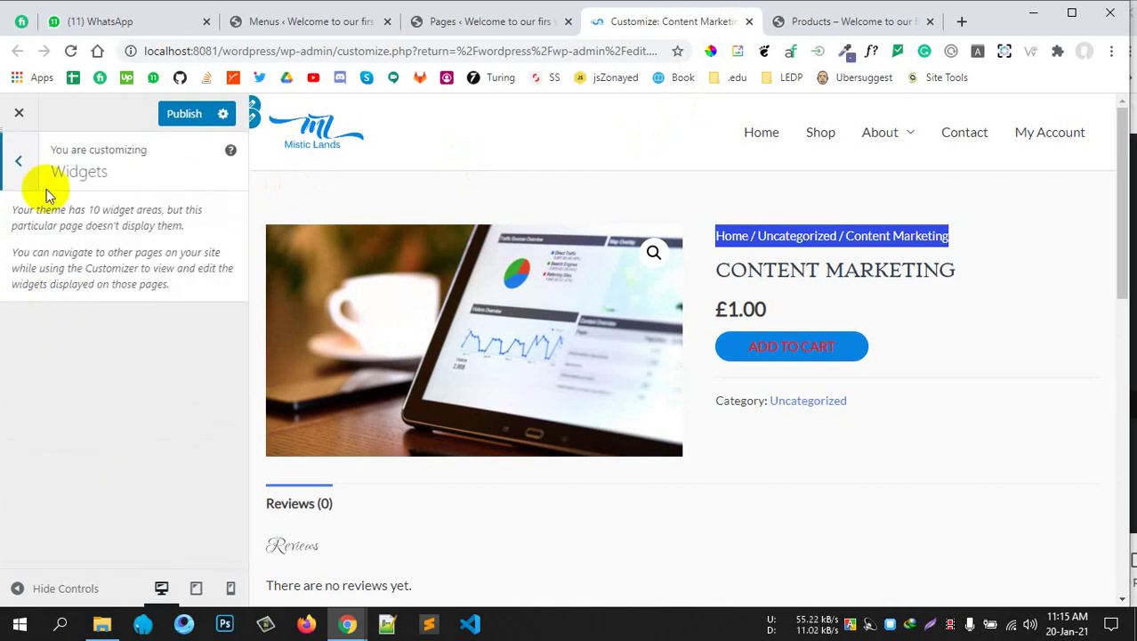
{"action": "left_click", "coordinate": [3, 189]}
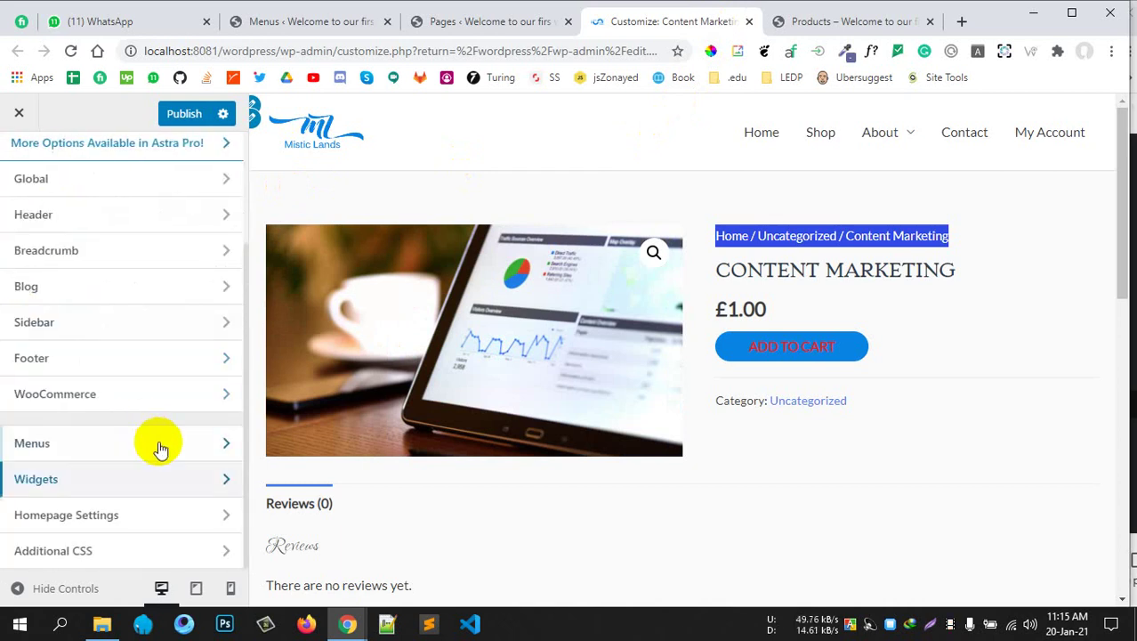
In the customizer's Homepage Settings, set the static homepage to the Contact page
{"action": "left_click", "coordinate": [111, 527]}
{"action": "scroll", "coordinate": [83, 381], "scroll_direction": "down", "scroll_amount": 1}
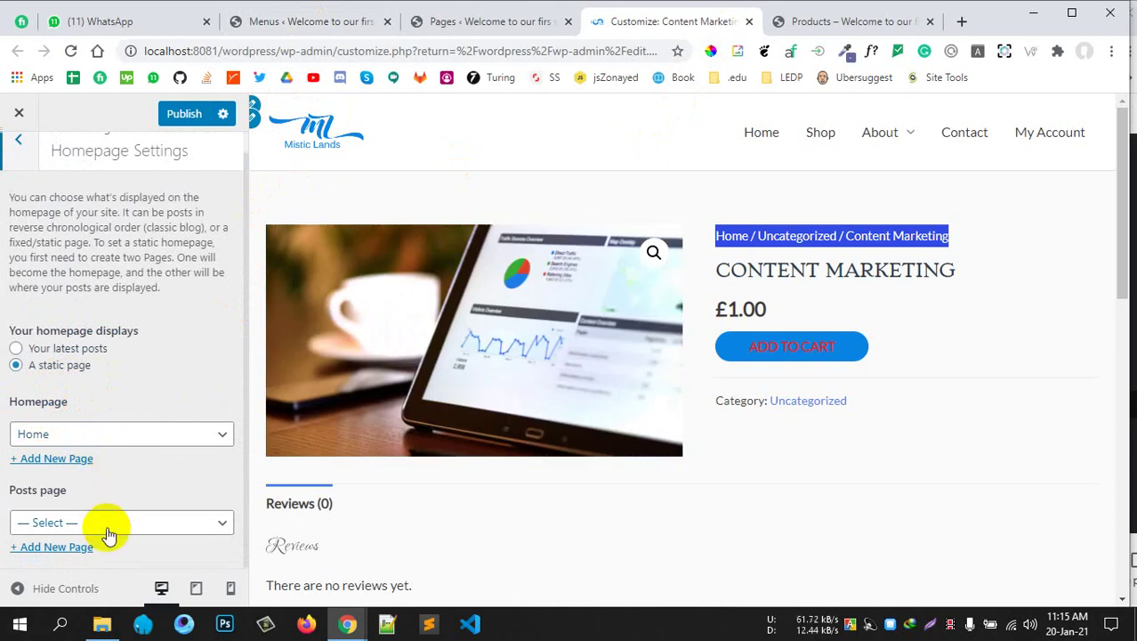
{"action": "left_click", "coordinate": [136, 435]}
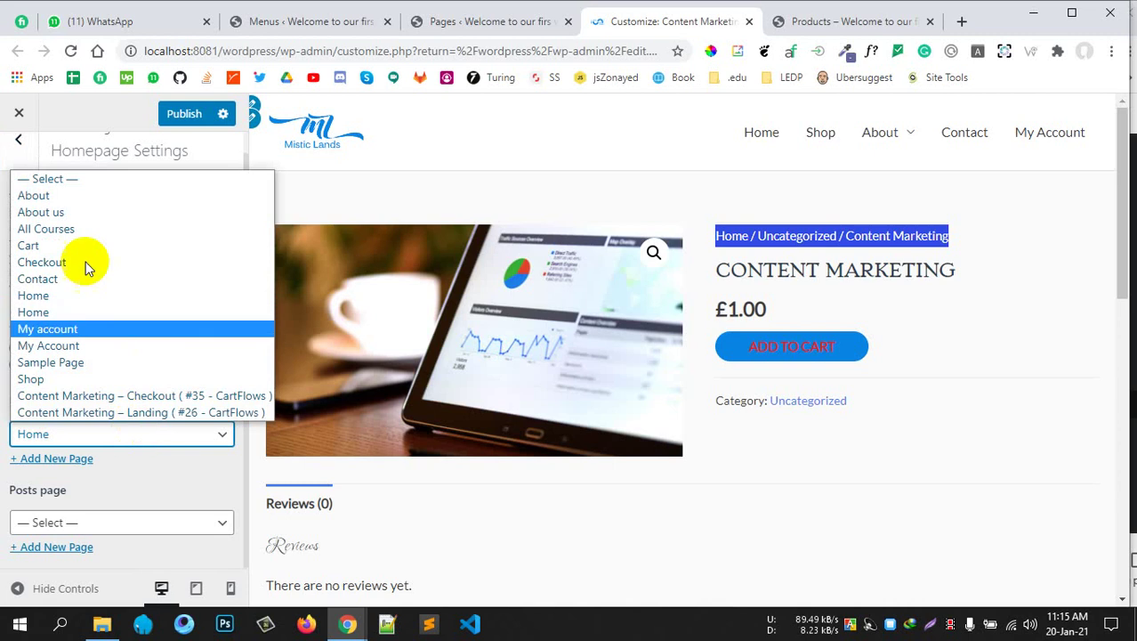
{"action": "left_click", "coordinate": [42, 279]}
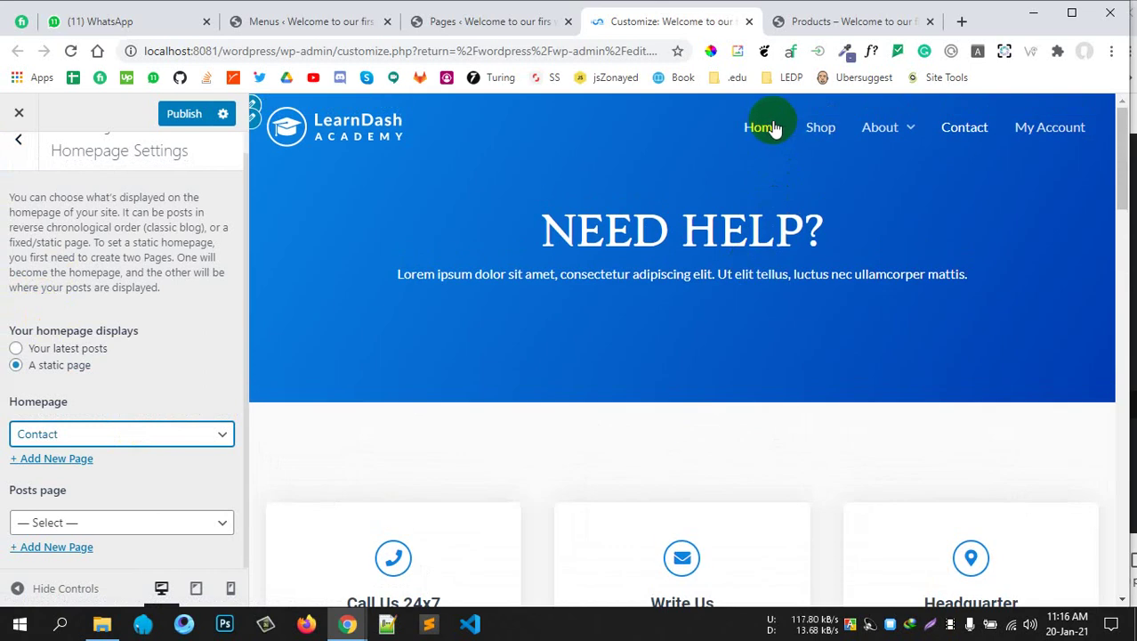
Follow the Home menu link in the preview and look through the Home page down to its Industry Partners section
{"action": "left_click", "coordinate": [763, 129]}
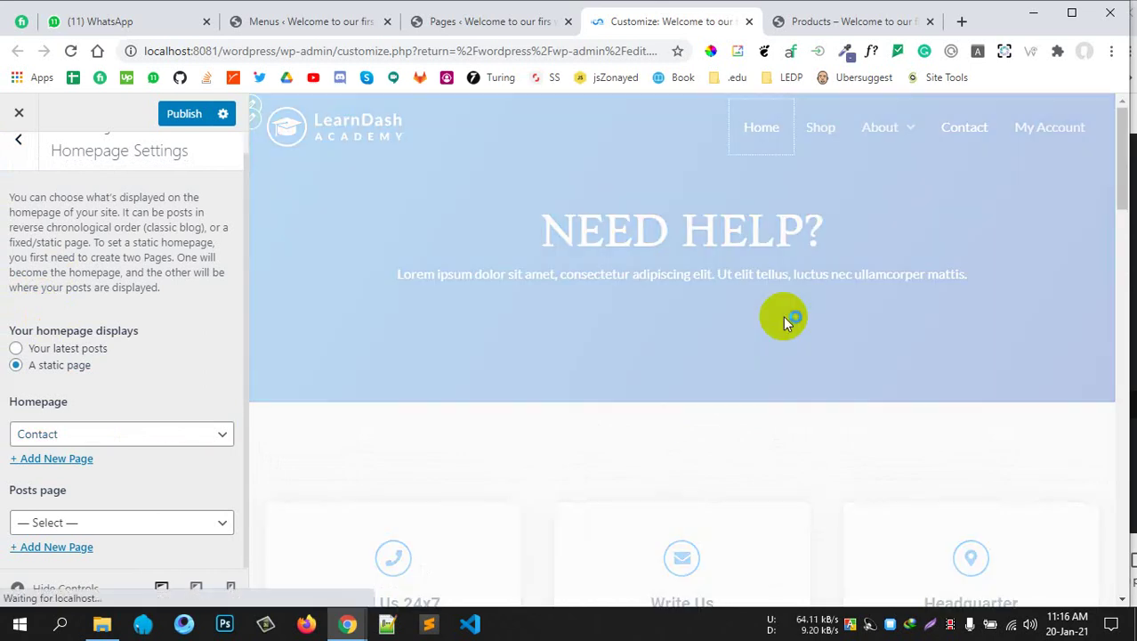
{"action": "scroll", "coordinate": [564, 274], "scroll_direction": "down", "scroll_amount": 2}
{"action": "scroll", "coordinate": [717, 361], "scroll_direction": "down", "scroll_amount": 4}
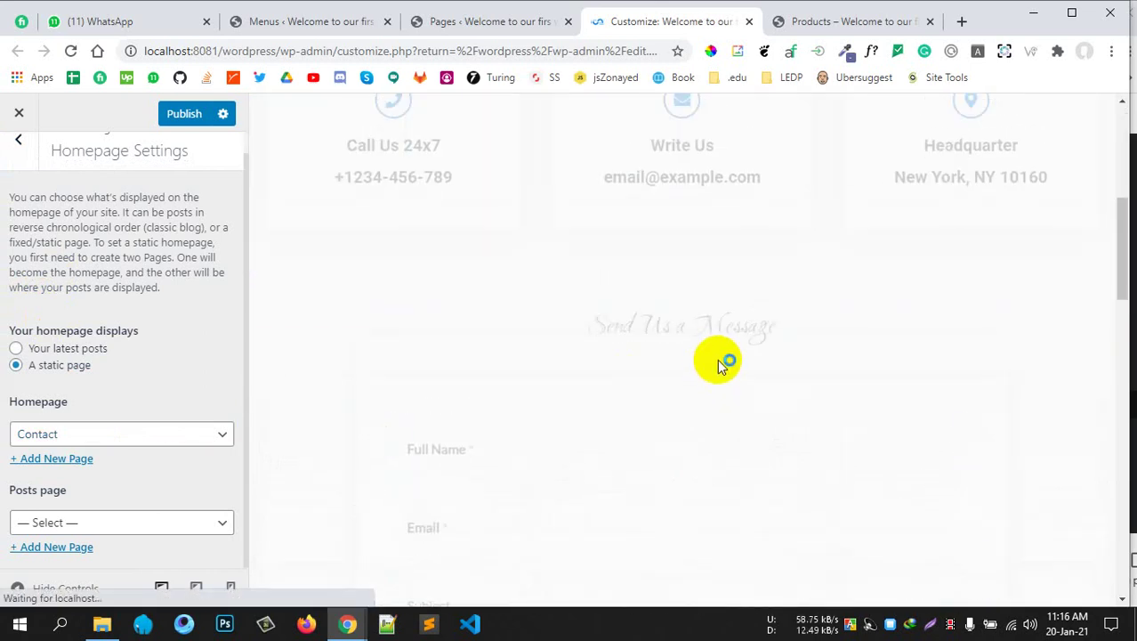
{"action": "scroll", "coordinate": [660, 386], "scroll_direction": "up", "scroll_amount": 2}
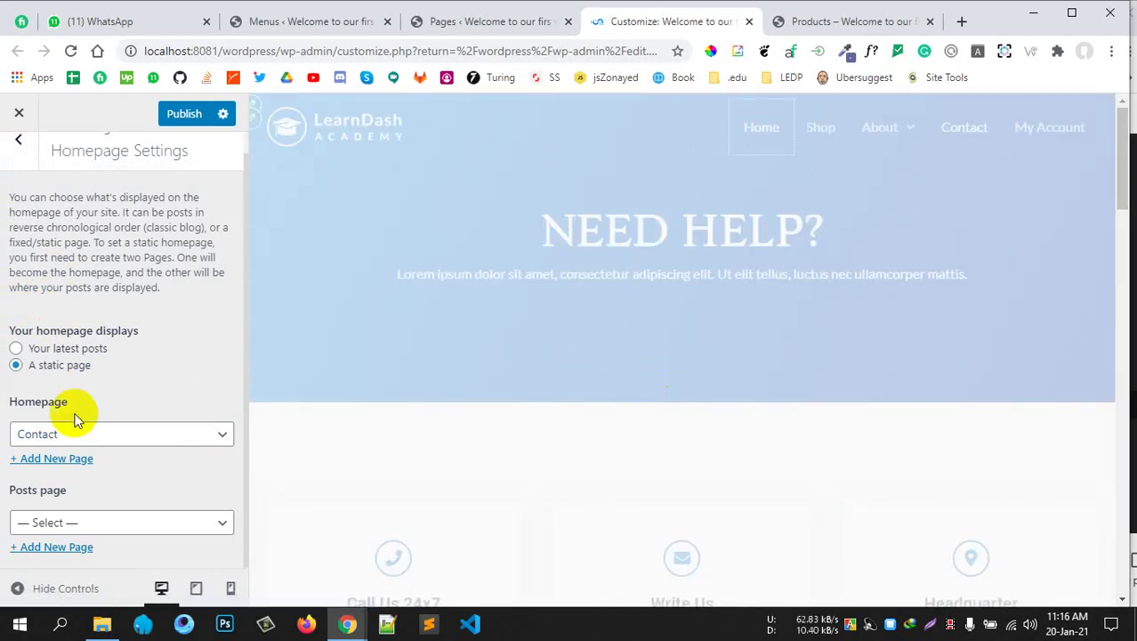
{"action": "left_click_drag", "start_coordinate": [85, 403], "coordinate": [13, 437]}
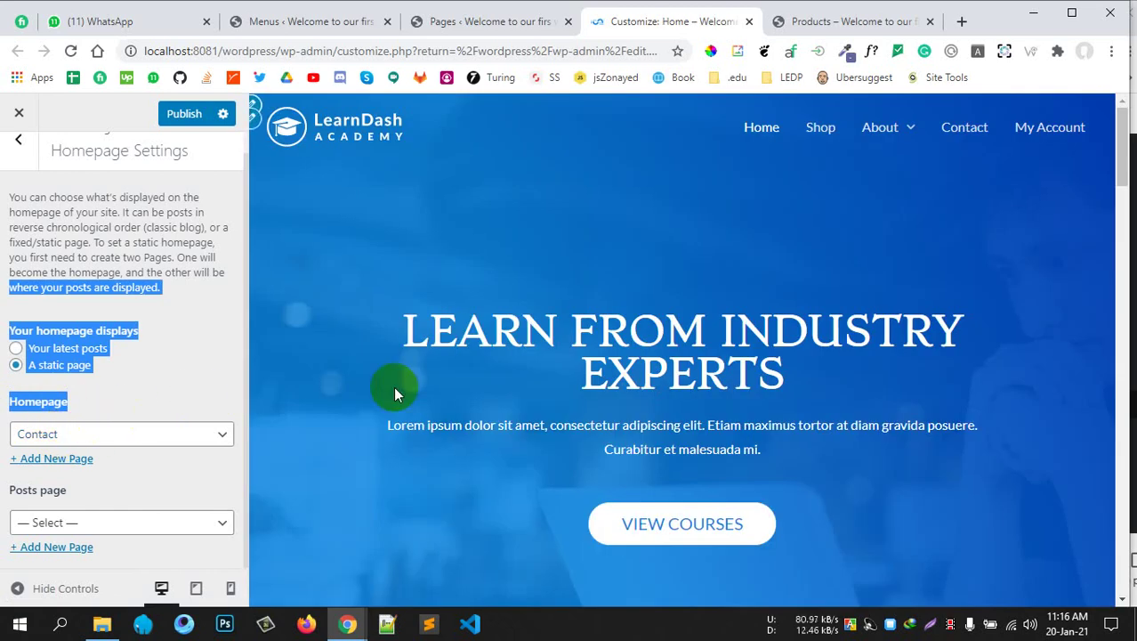
{"action": "left_click", "coordinate": [691, 281]}
{"action": "scroll", "coordinate": [685, 338], "scroll_direction": "down", "scroll_amount": 15}
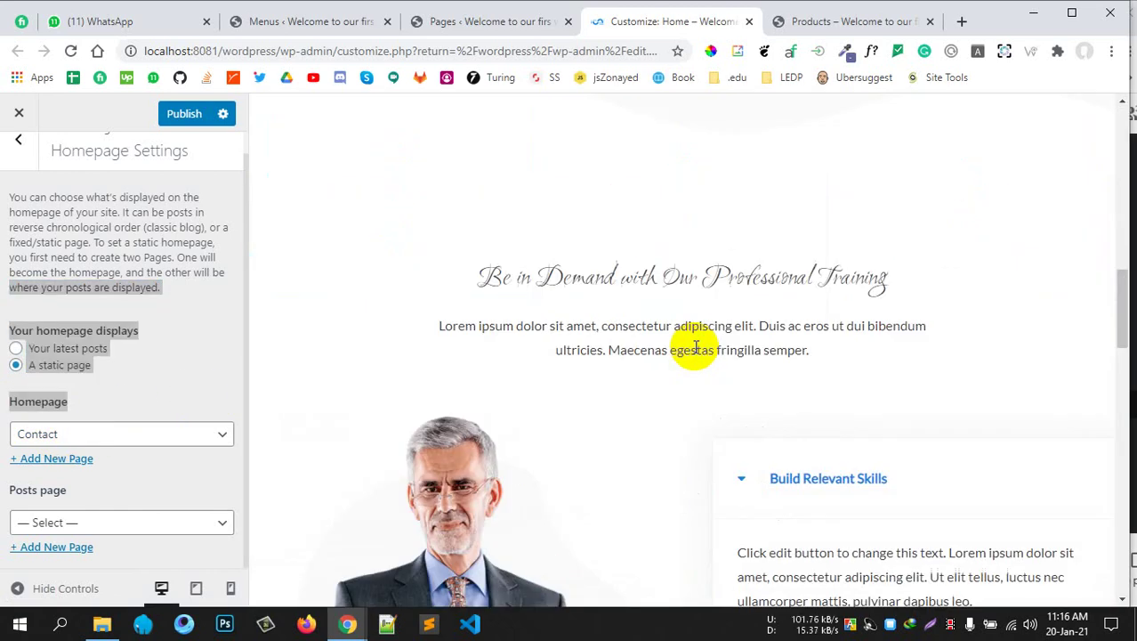
{"action": "scroll", "coordinate": [694, 345], "scroll_direction": "down", "scroll_amount": 10}
{"action": "scroll", "coordinate": [584, 343], "scroll_direction": "up", "scroll_amount": 12}
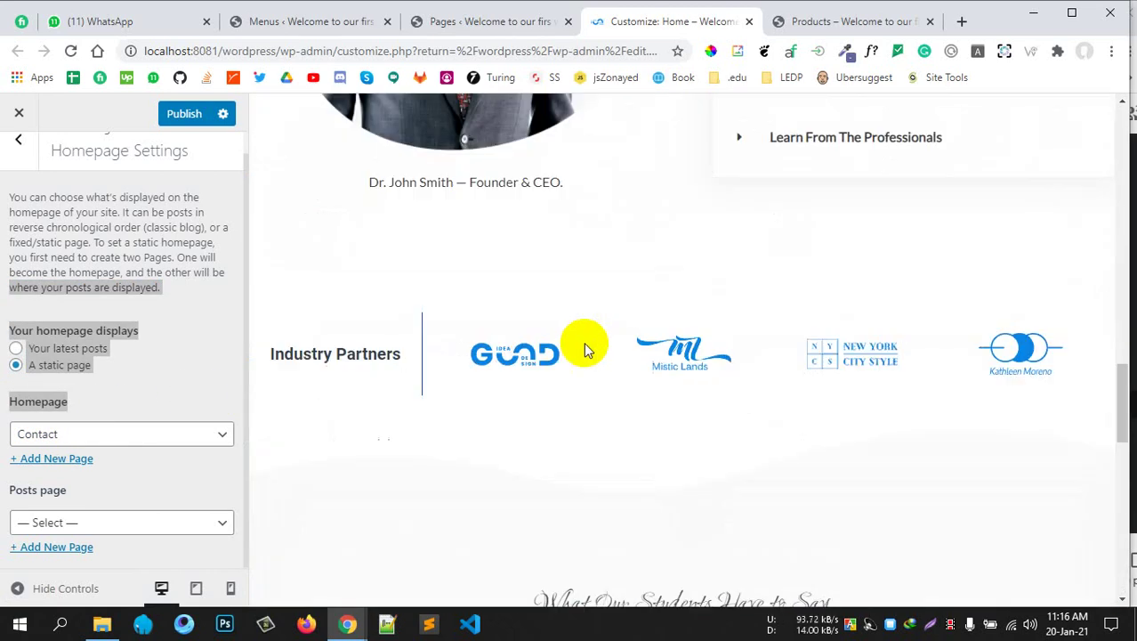
Return to the main customizer sections and review the section list and the start of the Home page preview
{"action": "left_click", "coordinate": [17, 140]}
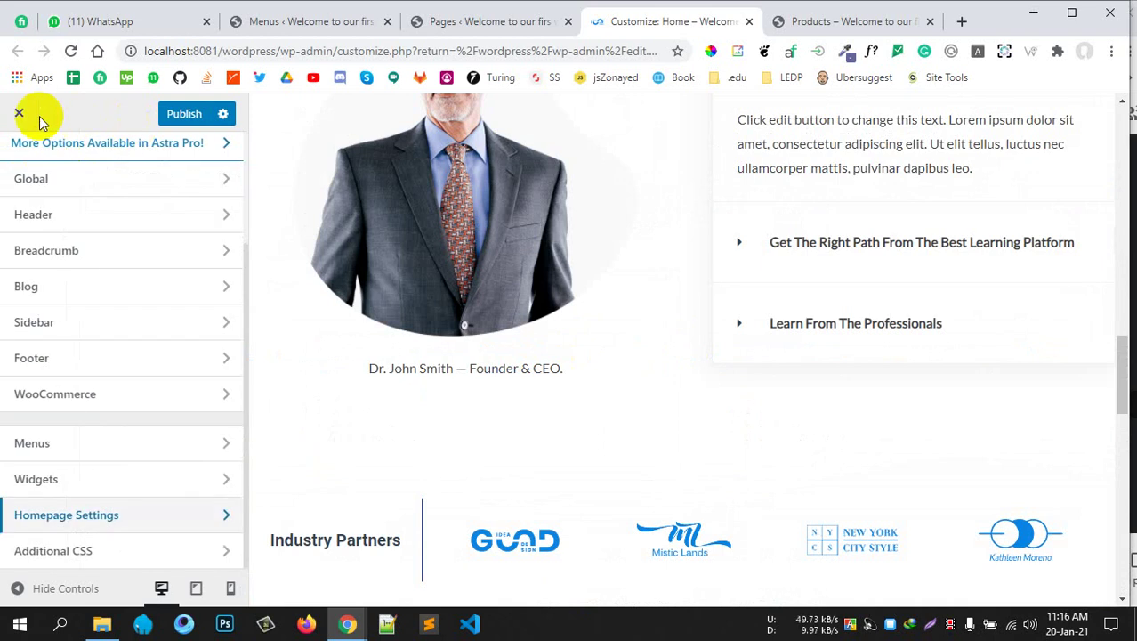
{"action": "scroll", "coordinate": [89, 311], "scroll_direction": "up", "scroll_amount": 2}
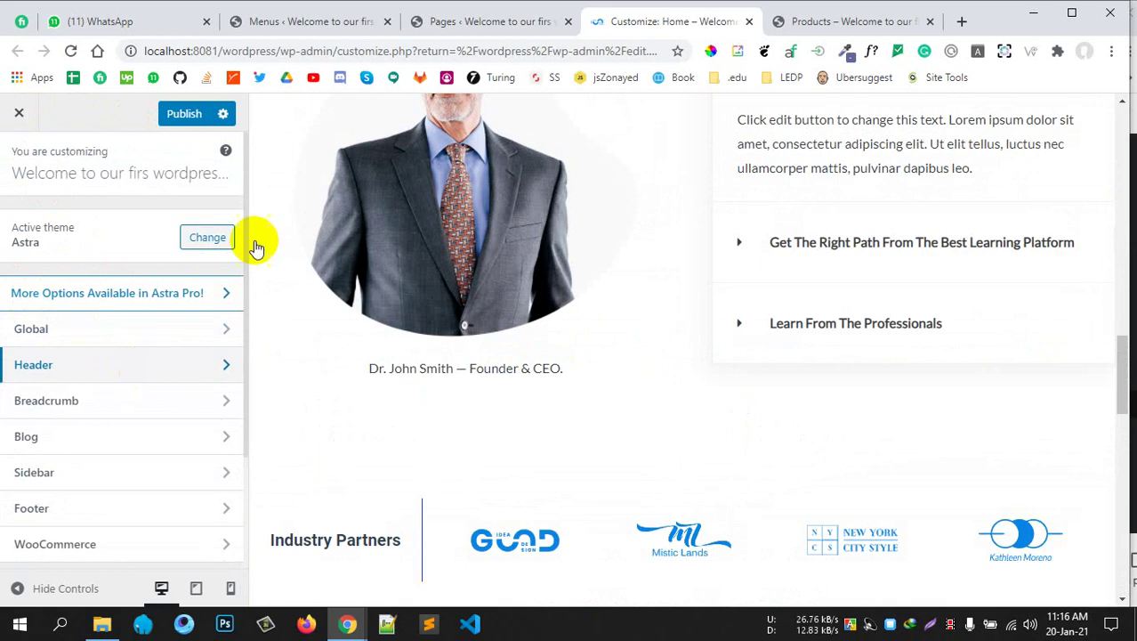
{"action": "scroll", "coordinate": [622, 262], "scroll_direction": "up", "scroll_amount": 8}
{"action": "scroll", "coordinate": [472, 209], "scroll_direction": "up", "scroll_amount": 5}
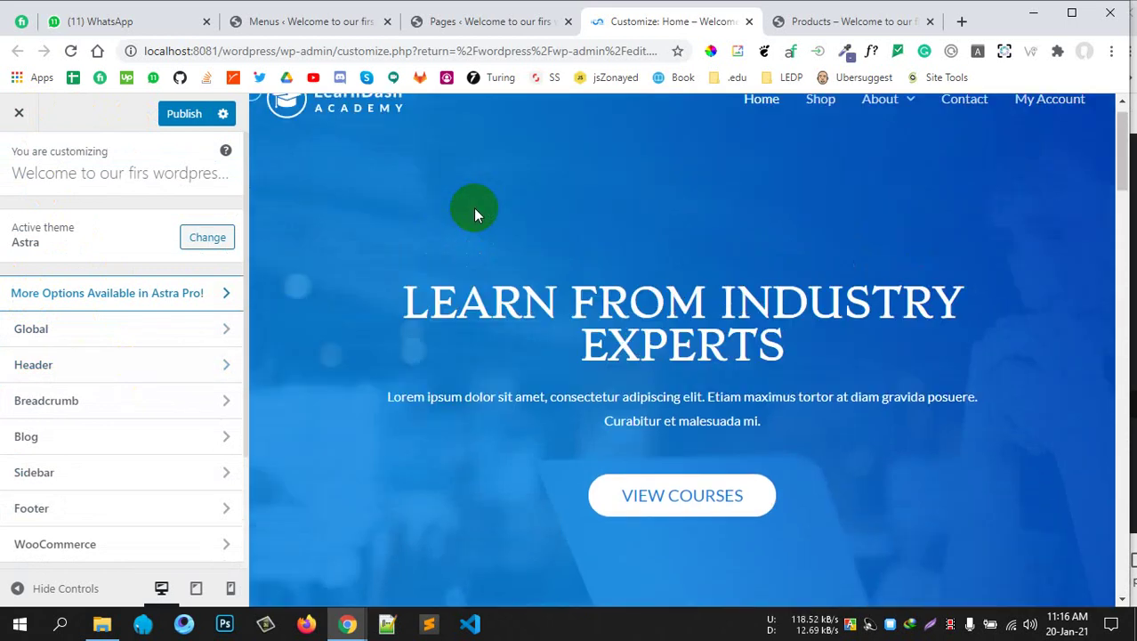
Open the Menus admin page in place of the Pages list, checking the customizer's Home preview while it loads
{"action": "left_click", "coordinate": [463, 21]}
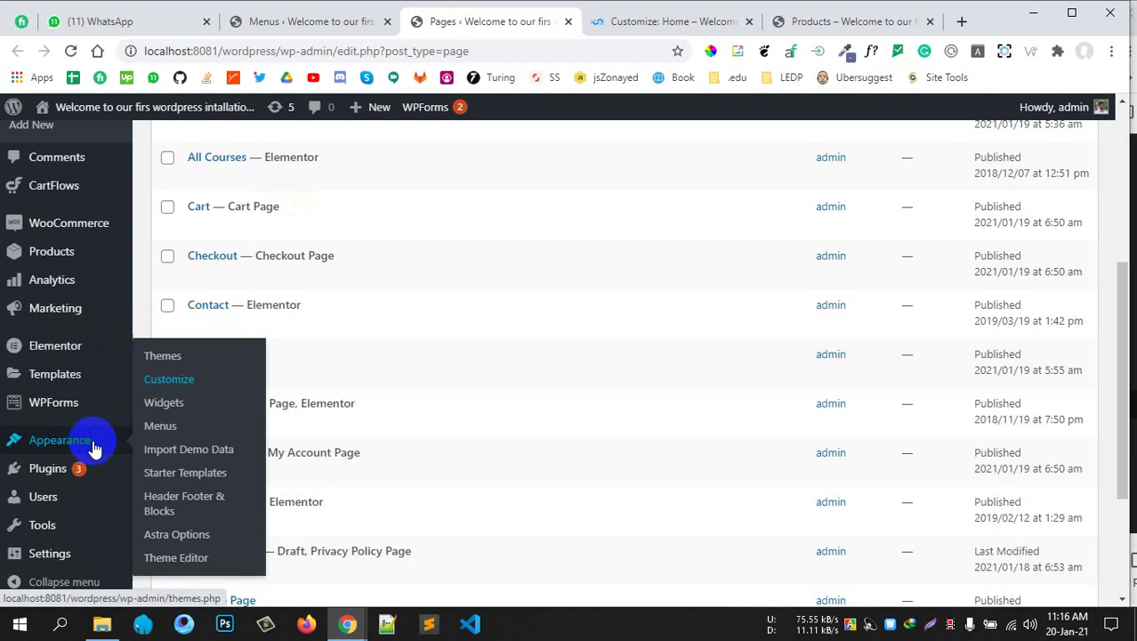
{"action": "left_click", "coordinate": [161, 426]}
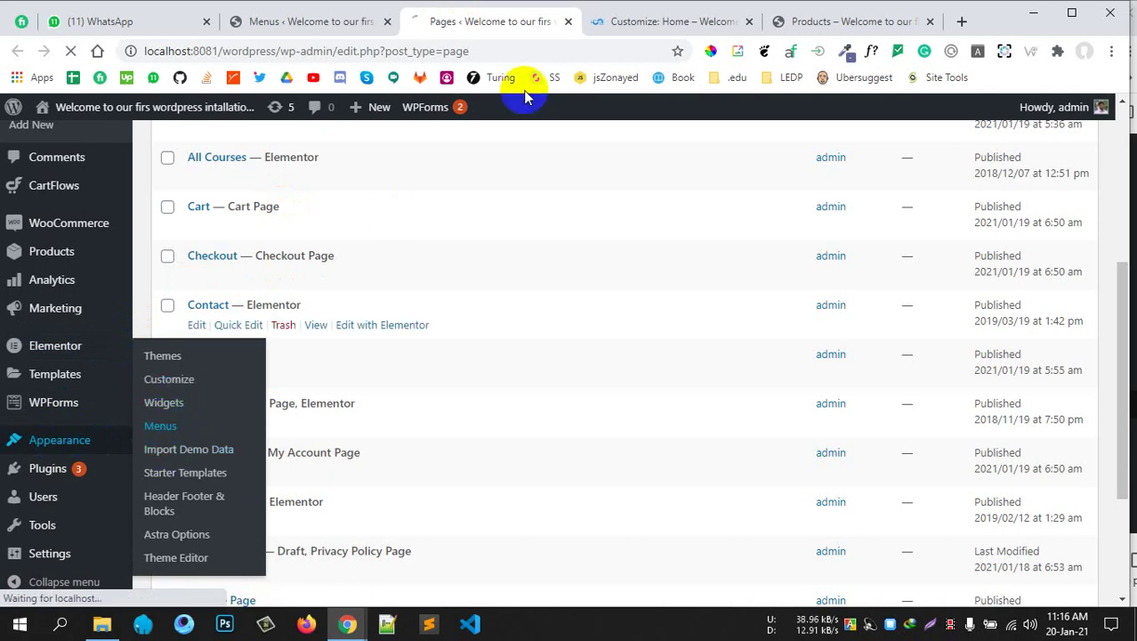
{"action": "left_click", "coordinate": [605, 21]}
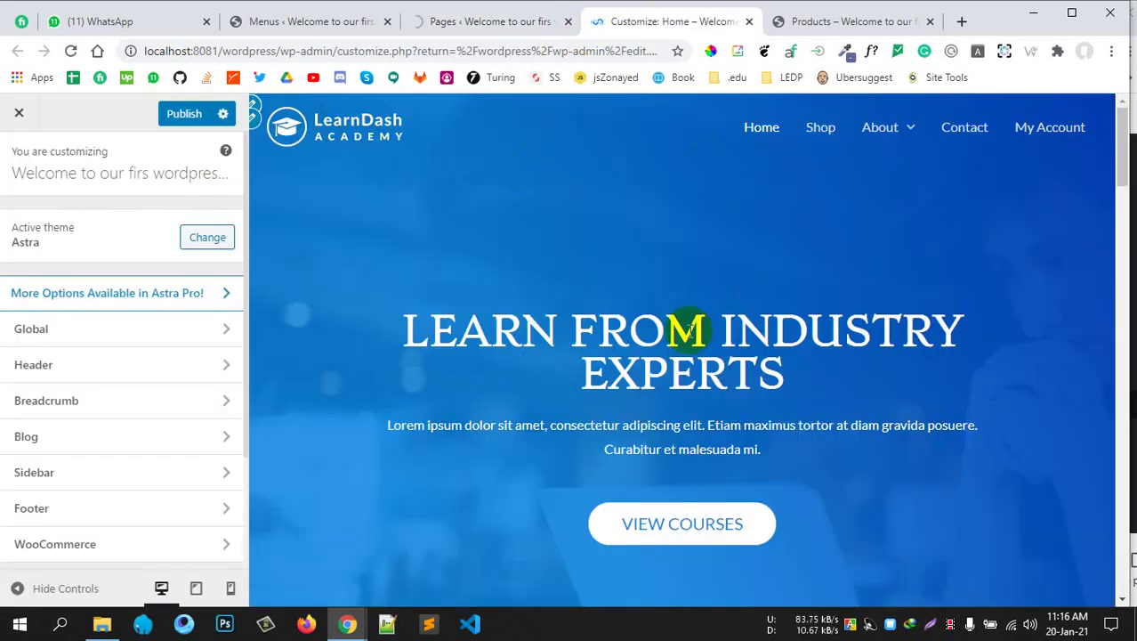
{"action": "scroll", "coordinate": [686, 330], "scroll_direction": "down", "scroll_amount": 4}
{"action": "left_click", "coordinate": [454, 20]}
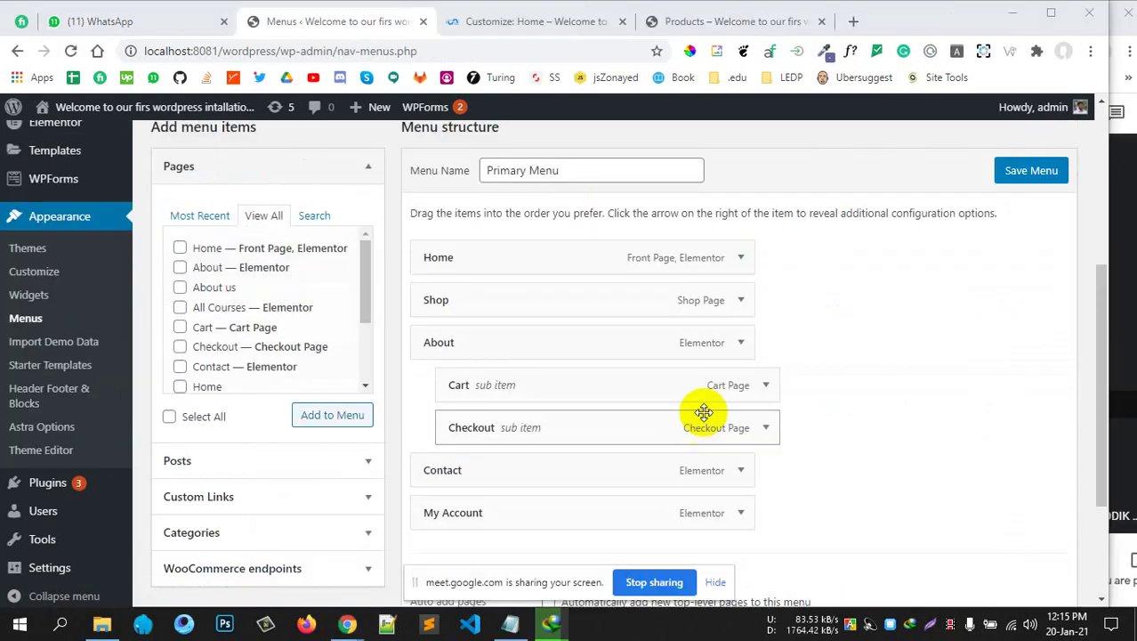
Open the admin list of all pages, viewing the customizer preview and the live Shop page while it loads
{"action": "mouse_move", "coordinate": [554, 625]}
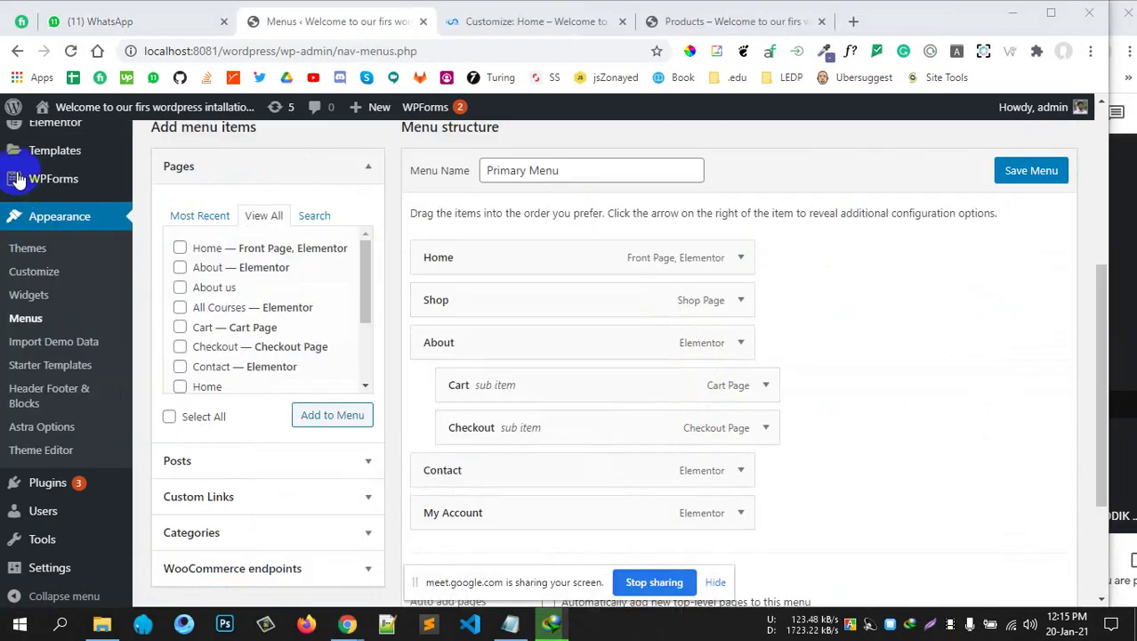
{"action": "scroll", "coordinate": [18, 179], "scroll_direction": "up", "scroll_amount": 4}
{"action": "mouse_move", "coordinate": [157, 241]}
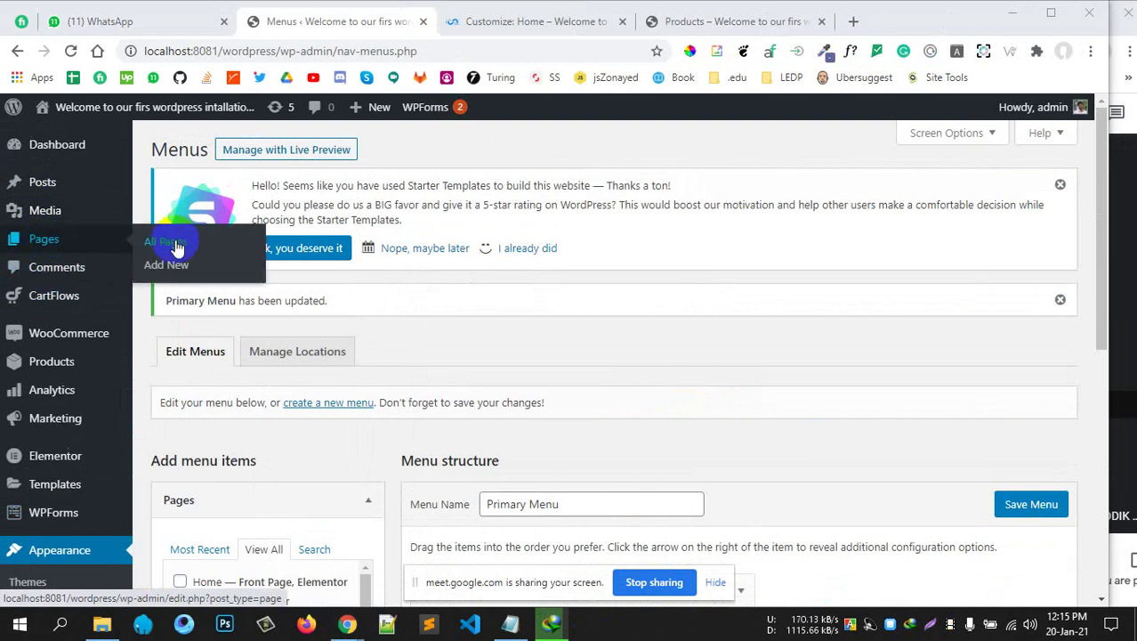
{"action": "left_click", "coordinate": [178, 246]}
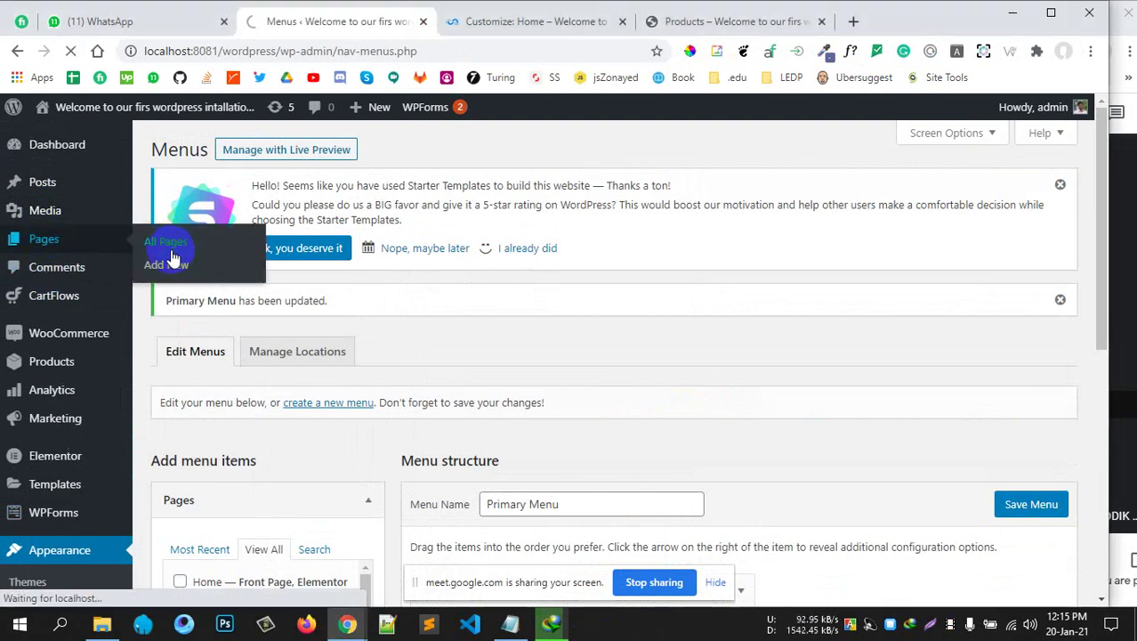
{"action": "left_click", "coordinate": [574, 23]}
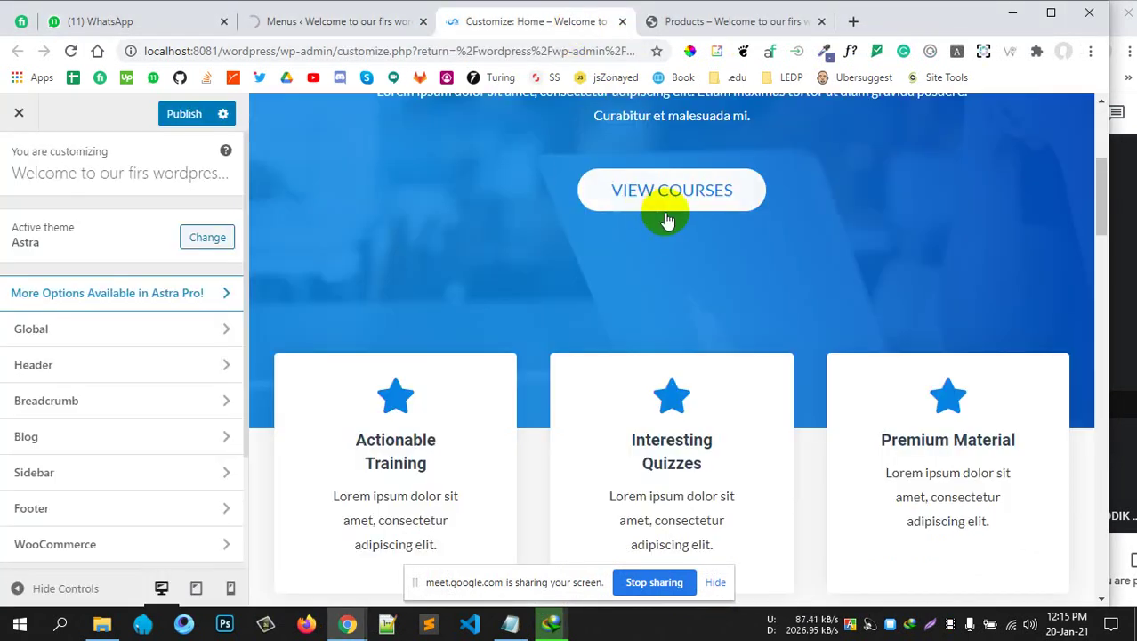
{"action": "left_click", "coordinate": [669, 216]}
{"action": "left_click", "coordinate": [703, 25]}
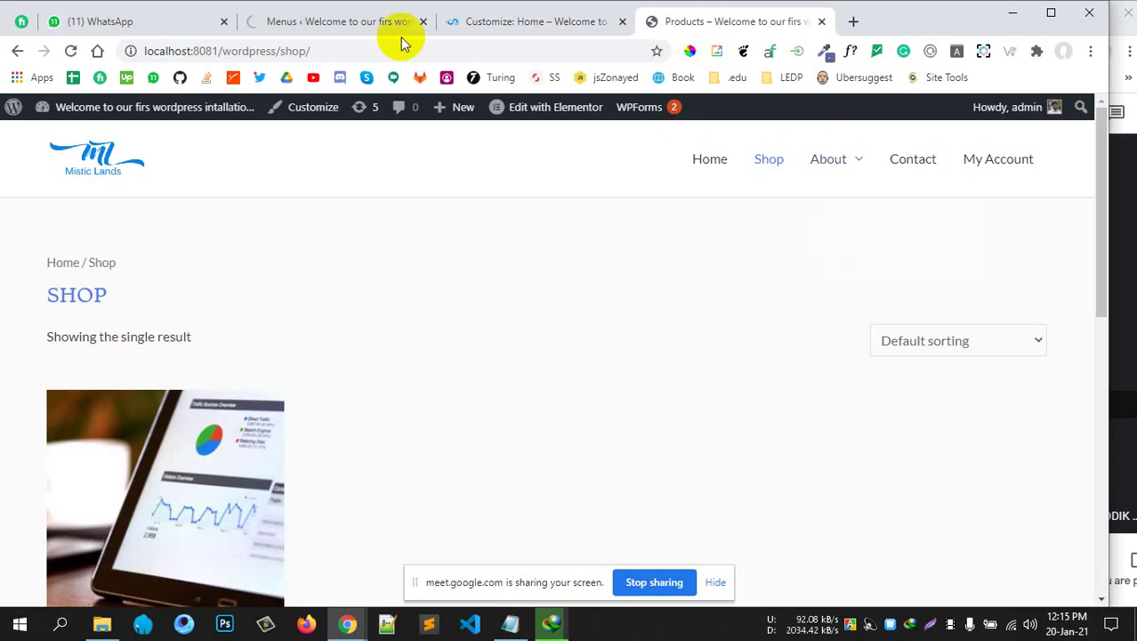
{"action": "left_click", "coordinate": [375, 25]}
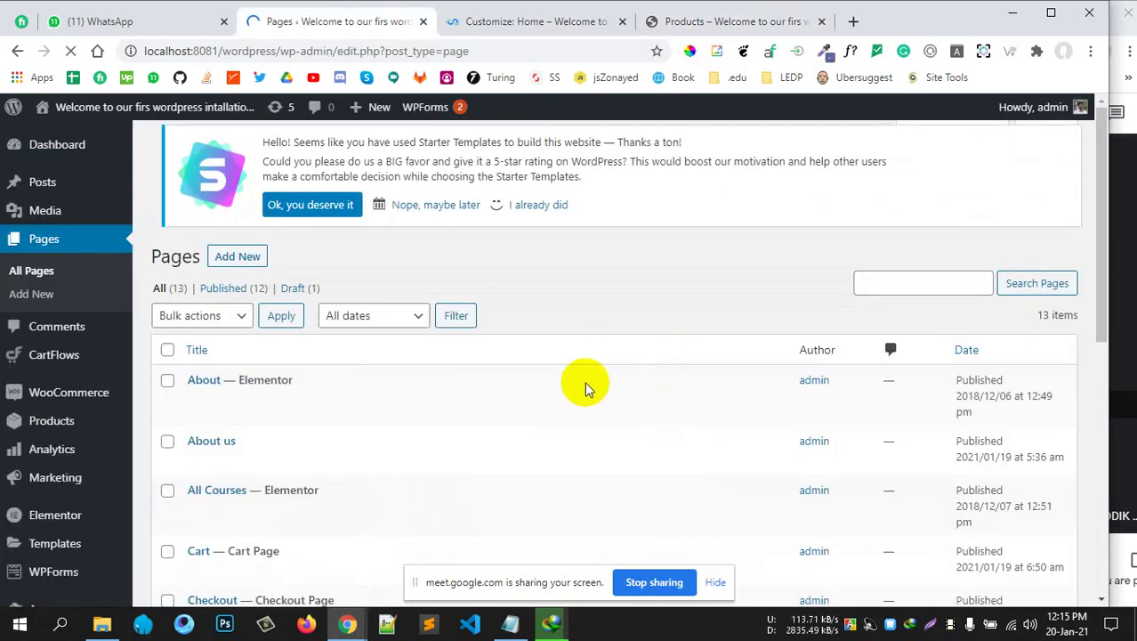
Look through the complete list of site pages, from About to Shop
{"action": "scroll", "coordinate": [449, 365], "scroll_direction": "down", "scroll_amount": 4}
{"action": "scroll", "coordinate": [350, 427], "scroll_direction": "down", "scroll_amount": 3}
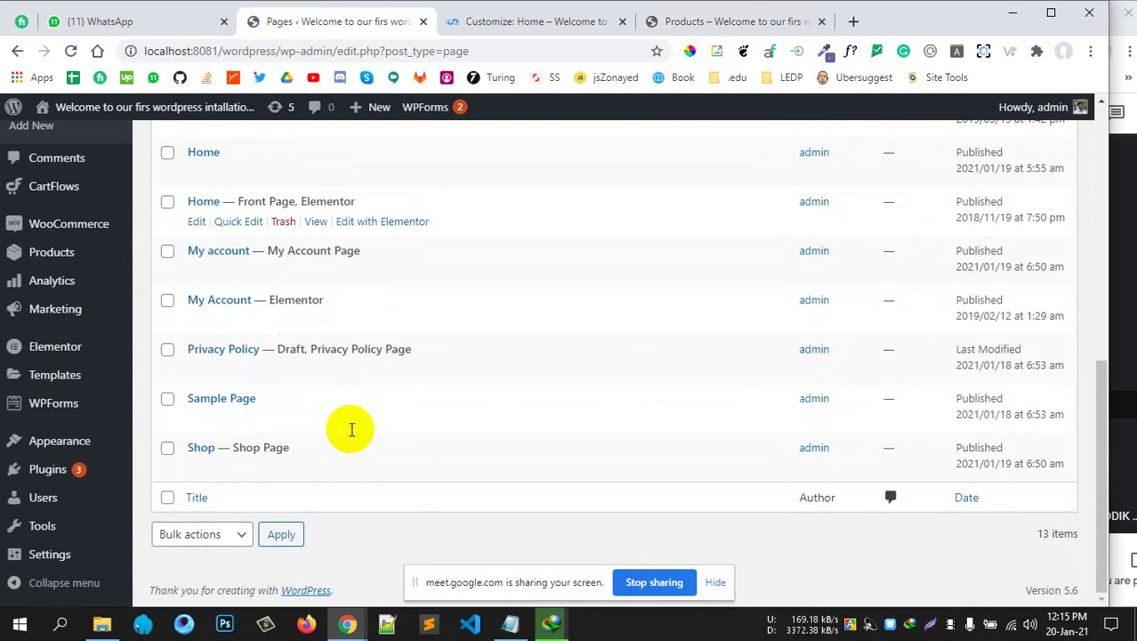
{"action": "scroll", "coordinate": [351, 427], "scroll_direction": "up", "scroll_amount": 5}
{"action": "scroll", "coordinate": [352, 427], "scroll_direction": "up", "scroll_amount": 3}
{"action": "scroll", "coordinate": [353, 427], "scroll_direction": "down", "scroll_amount": 5}
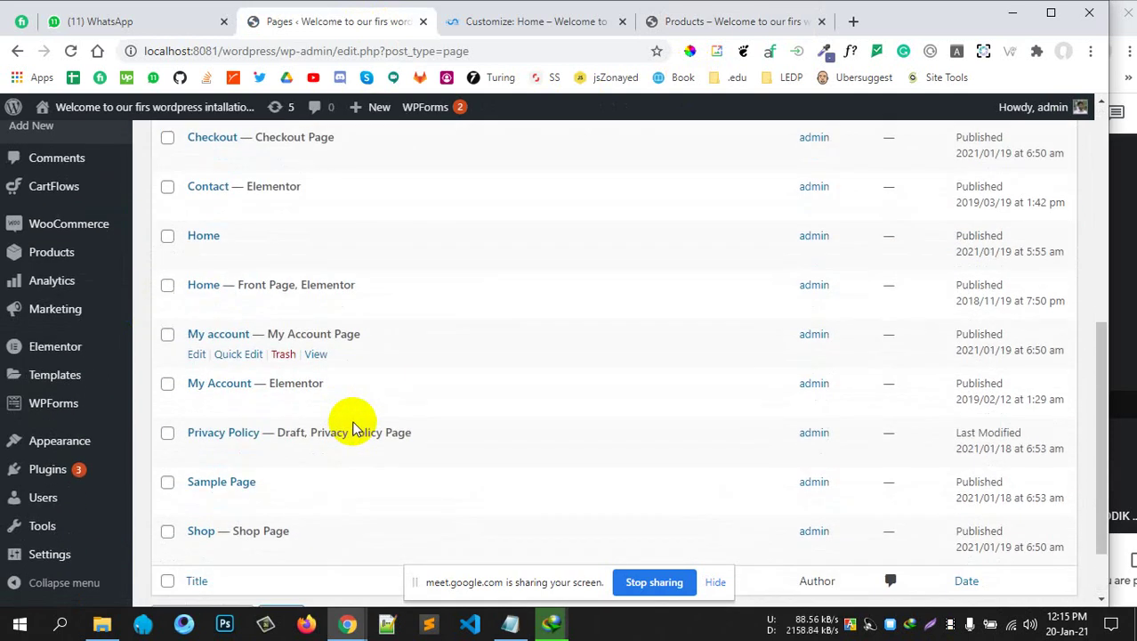
{"action": "scroll", "coordinate": [352, 427], "scroll_direction": "up", "scroll_amount": 5}
{"action": "scroll", "coordinate": [352, 427], "scroll_direction": "down", "scroll_amount": 5}
{"action": "scroll", "coordinate": [354, 427], "scroll_direction": "up", "scroll_amount": 5}
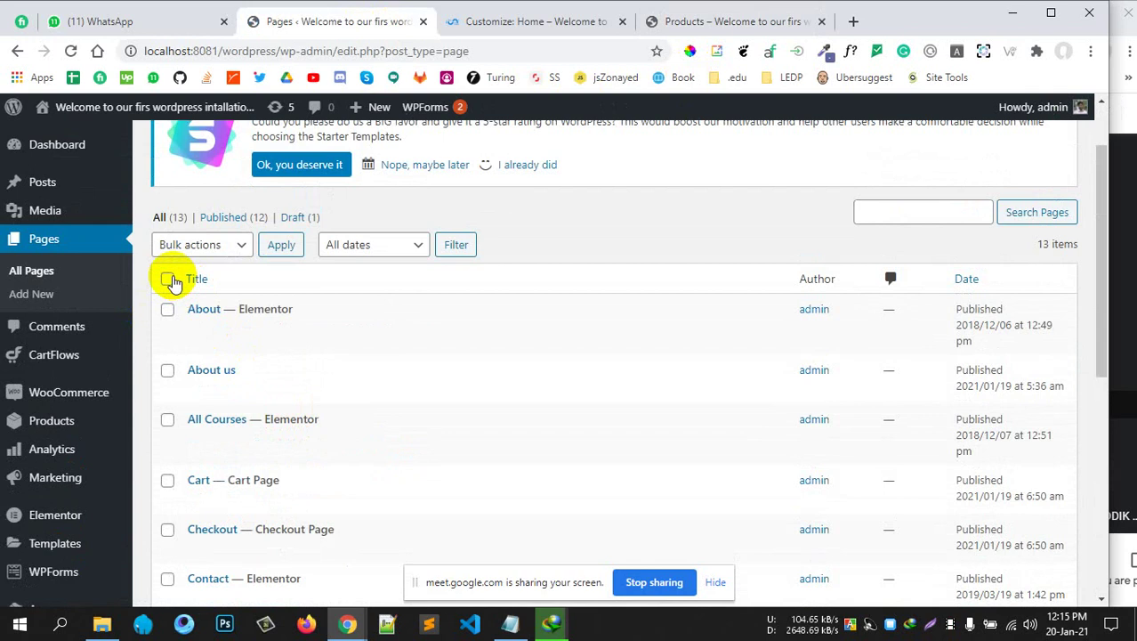
Select every page in the Pages list and apply the Move to Trash bulk action, dismissing the download dialog
{"action": "left_click", "coordinate": [168, 278]}
{"action": "scroll", "coordinate": [189, 279], "scroll_direction": "down", "scroll_amount": 4}
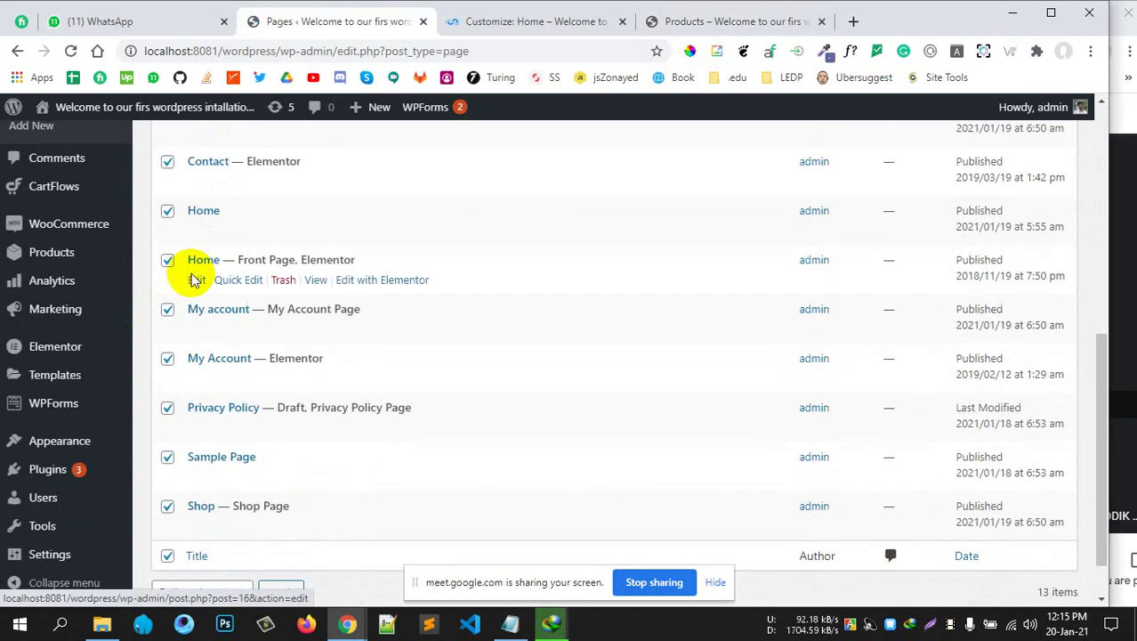
{"action": "scroll", "coordinate": [191, 273], "scroll_direction": "up", "scroll_amount": 5}
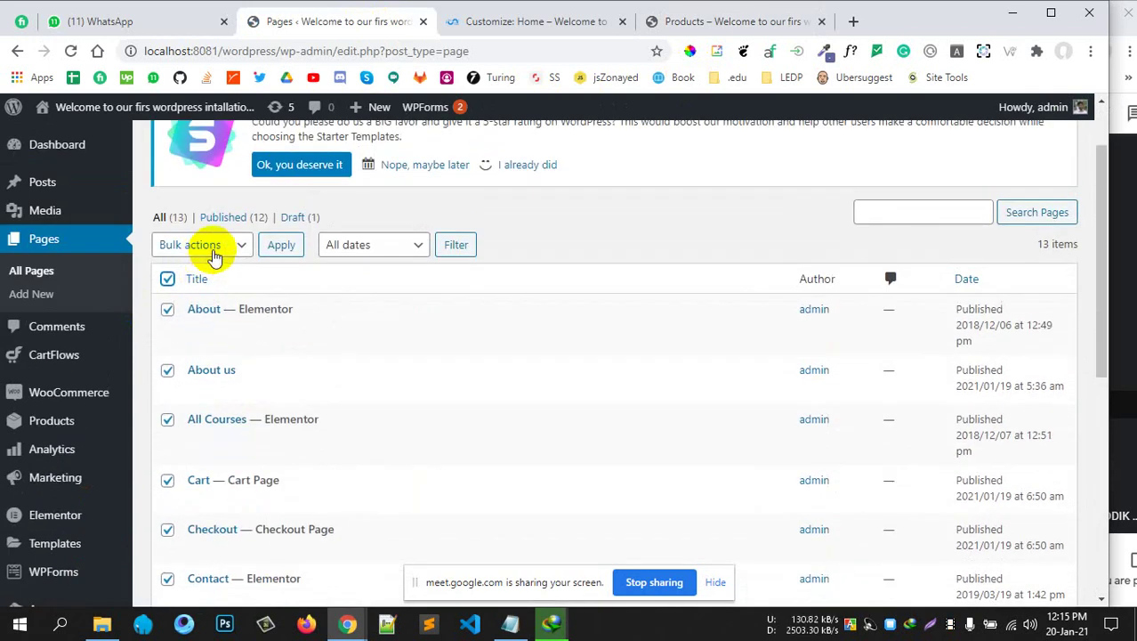
{"action": "left_click", "coordinate": [212, 246]}
{"action": "left_click", "coordinate": [201, 299]}
{"action": "left_click", "coordinate": [222, 246]}
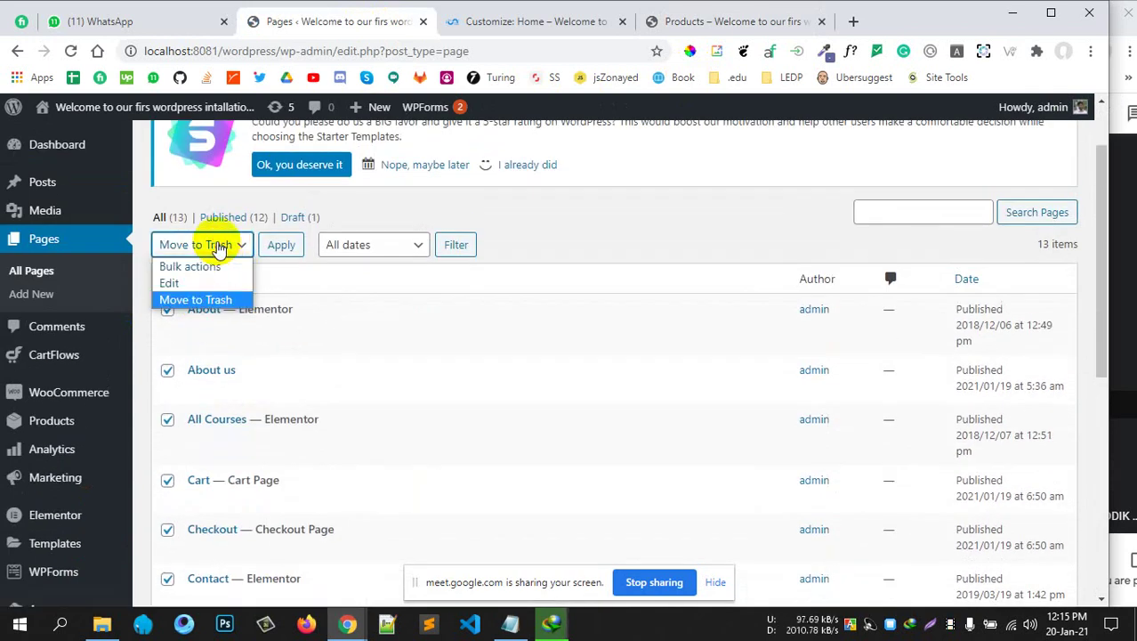
{"action": "left_click", "coordinate": [494, 201]}
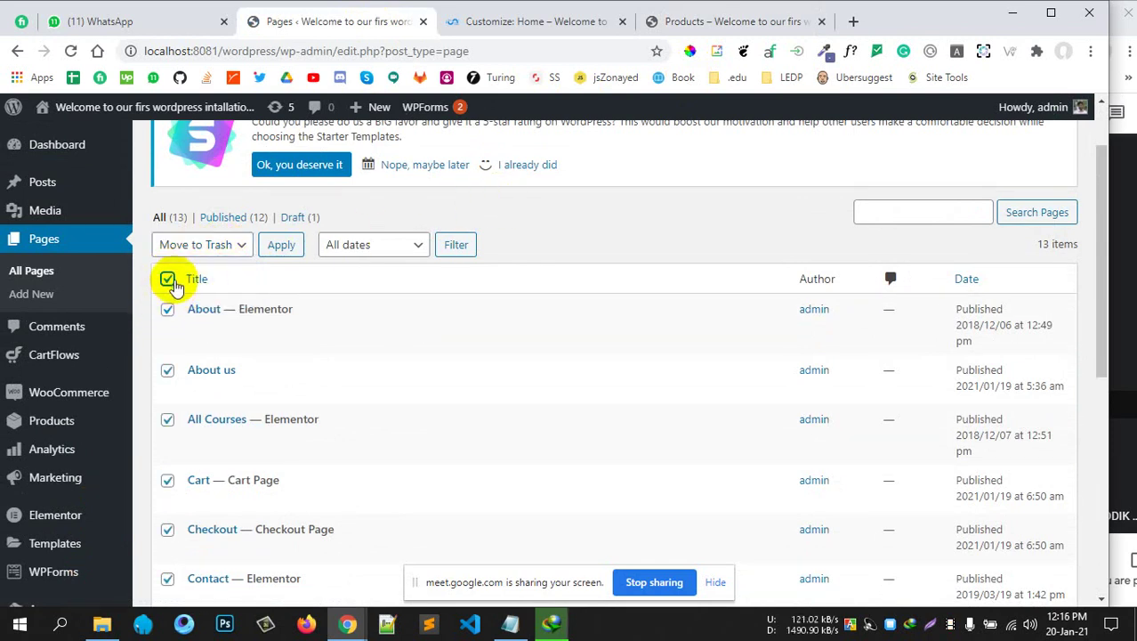
{"action": "left_click", "coordinate": [195, 245]}
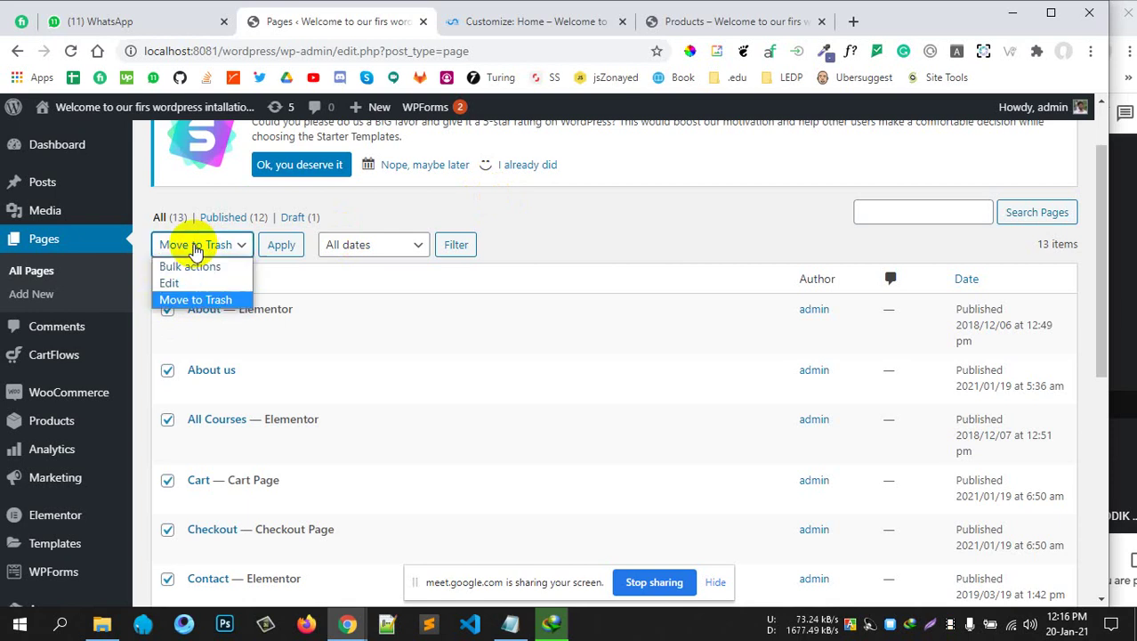
{"action": "left_click", "coordinate": [183, 297]}
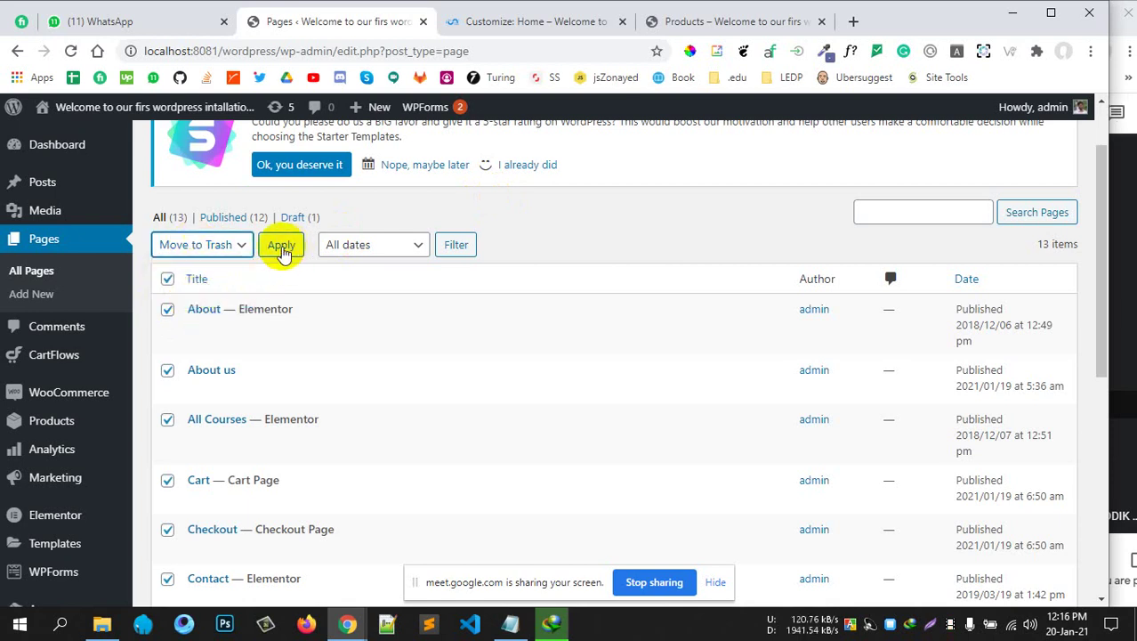
{"action": "left_click", "coordinate": [279, 249]}
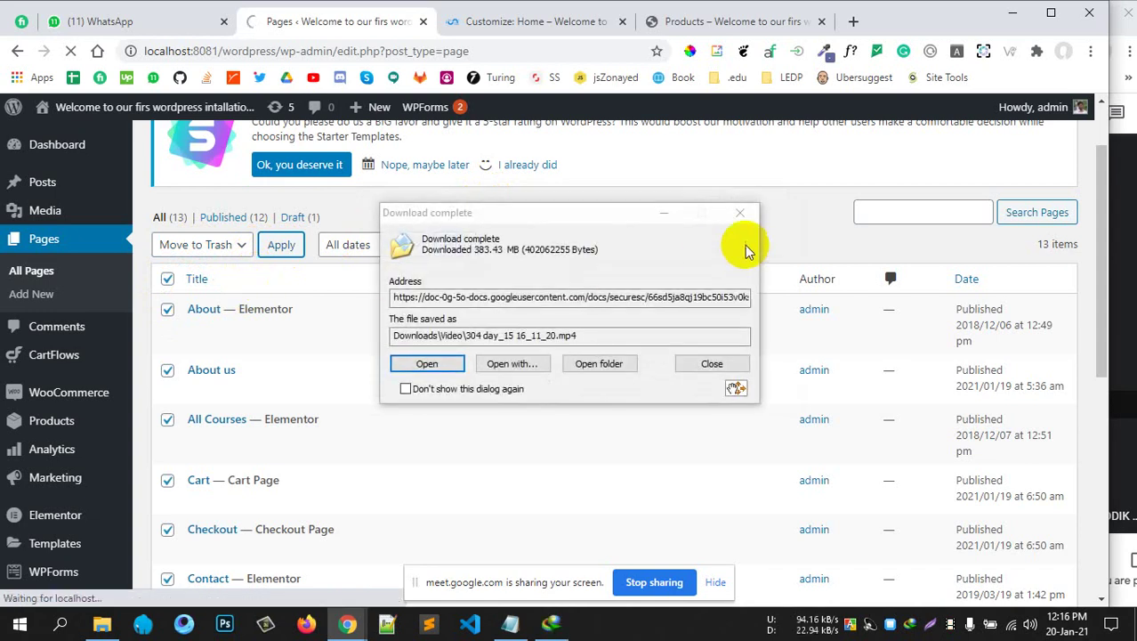
{"action": "left_click", "coordinate": [744, 211]}
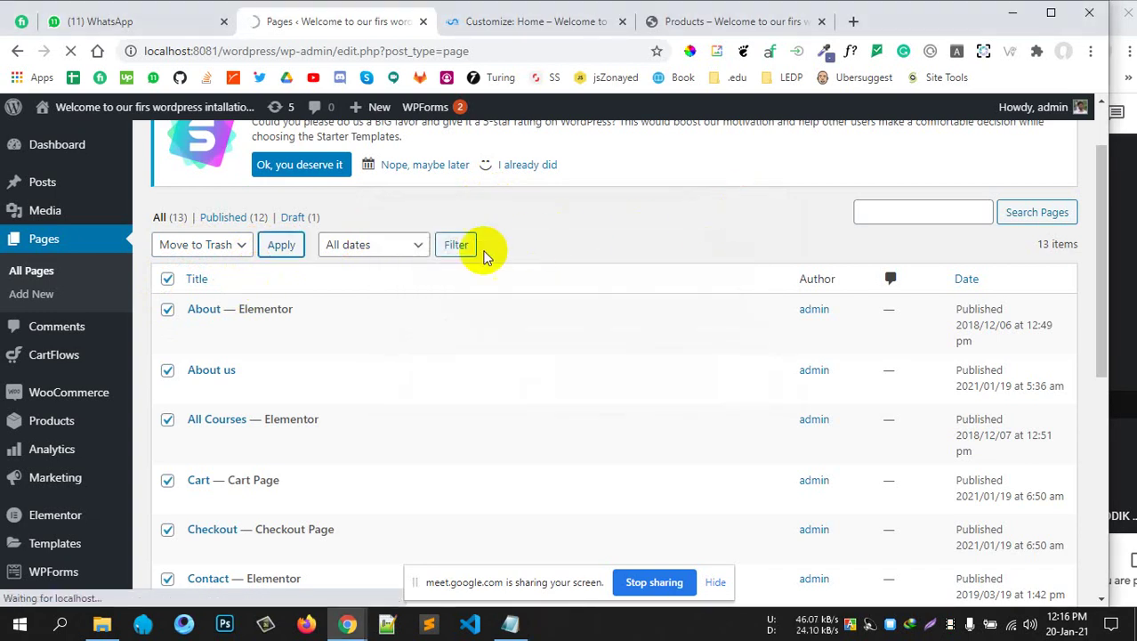
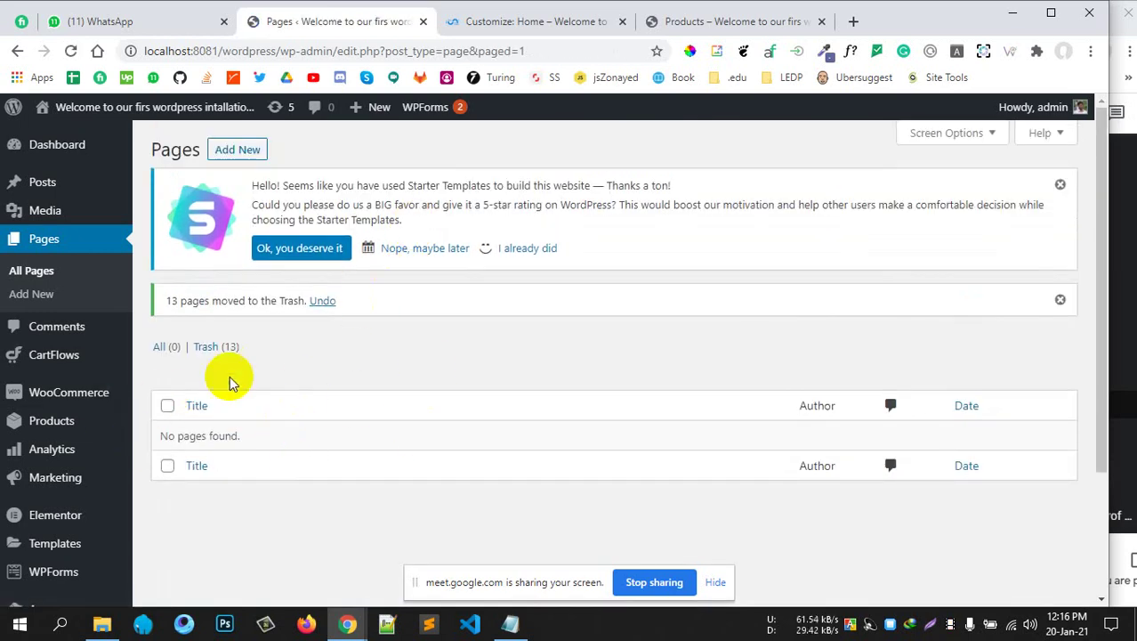
Reload the live Shop page and close the customizer tab
{"action": "left_click", "coordinate": [736, 22]}
{"action": "left_click", "coordinate": [75, 50]}
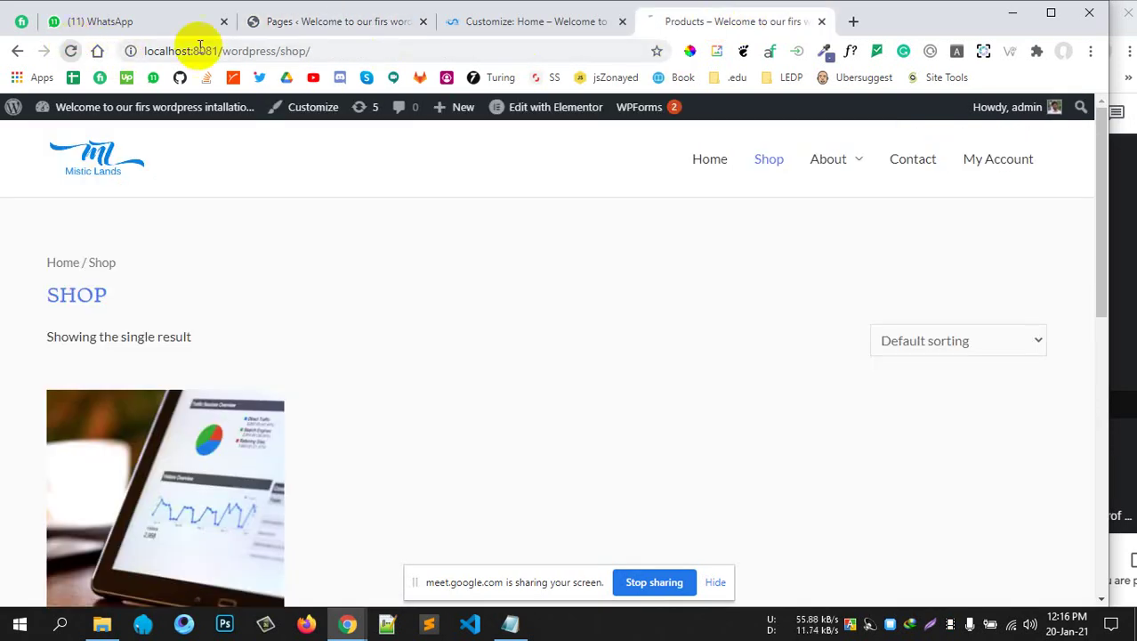
{"action": "left_click", "coordinate": [583, 22]}
{"action": "left_click", "coordinate": [624, 25]}
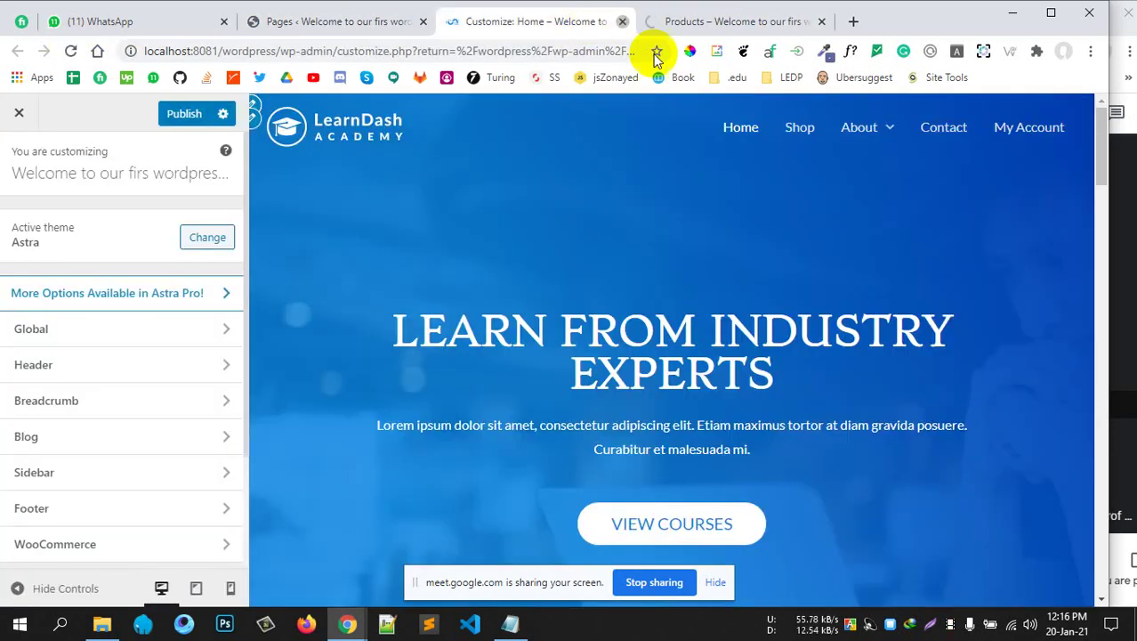
{"action": "left_click", "coordinate": [626, 147]}
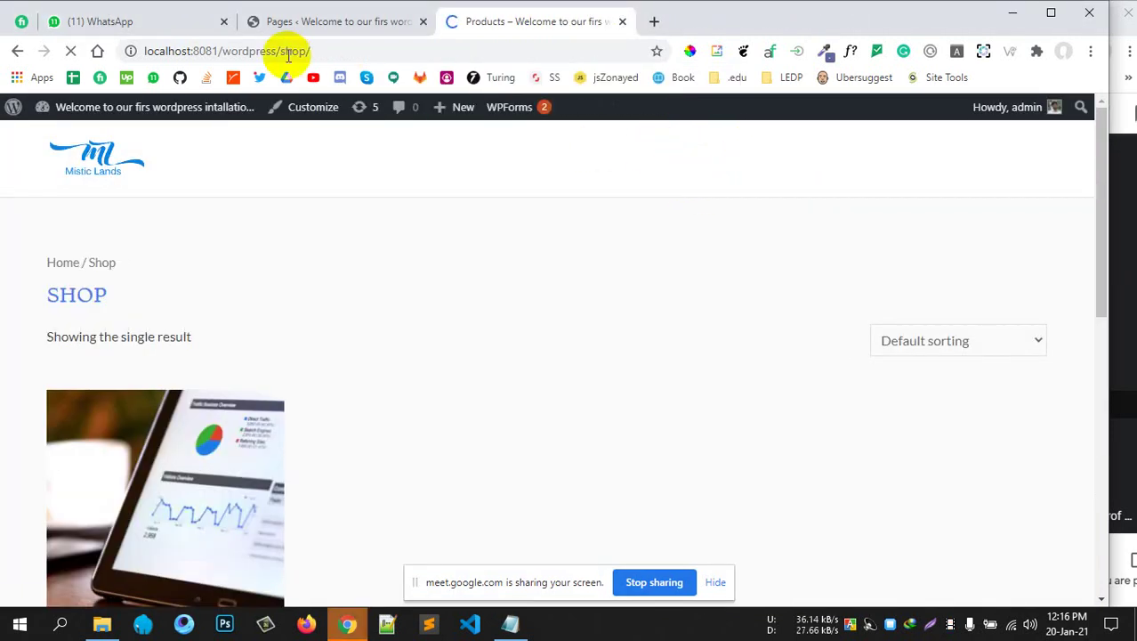
{"action": "left_click_drag", "start_coordinate": [222, 51], "coordinate": [673, 55]}
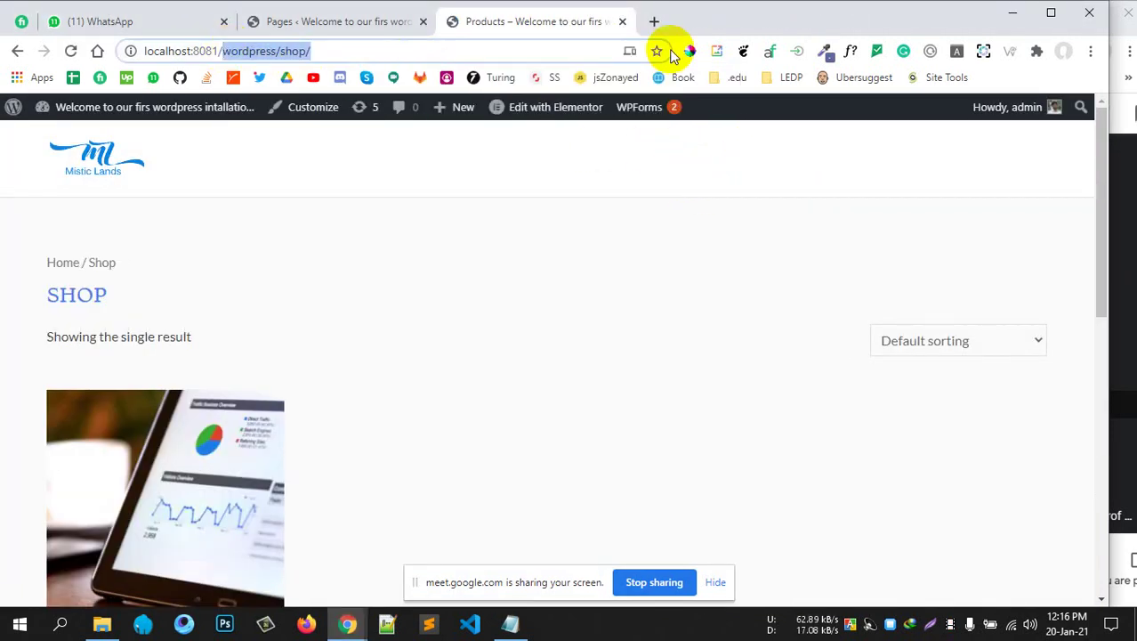
{"action": "key", "text": "BackSpace"}
{"action": "key", "text": "Return"}
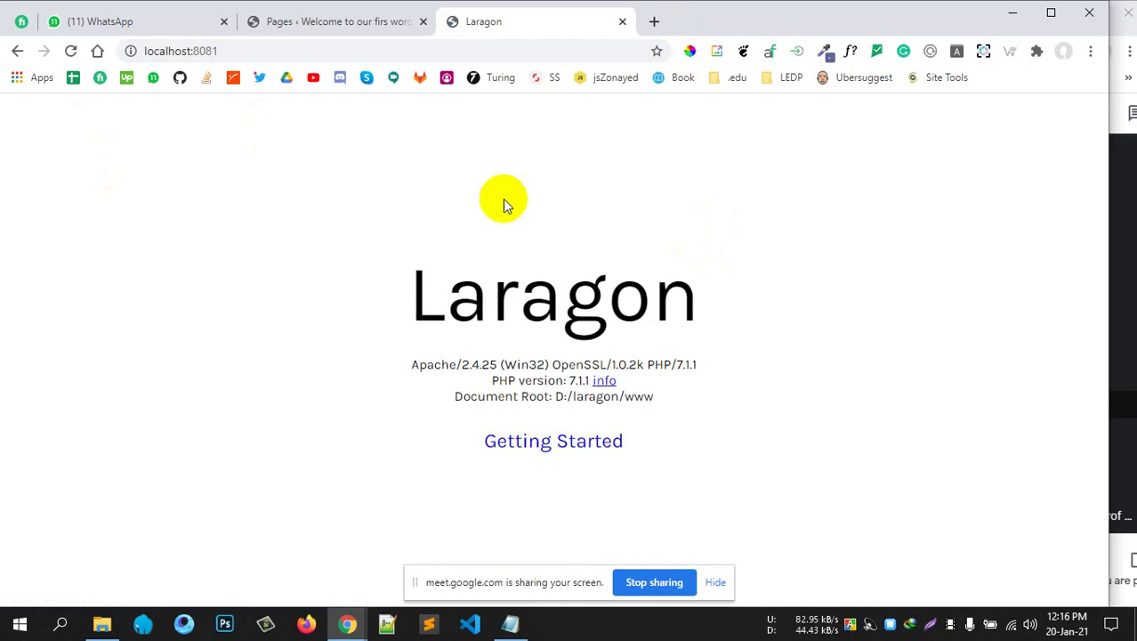
Open the site's front page at localhost:8081/wordpress and look through it from header to footer
{"action": "left_click", "coordinate": [292, 53]}
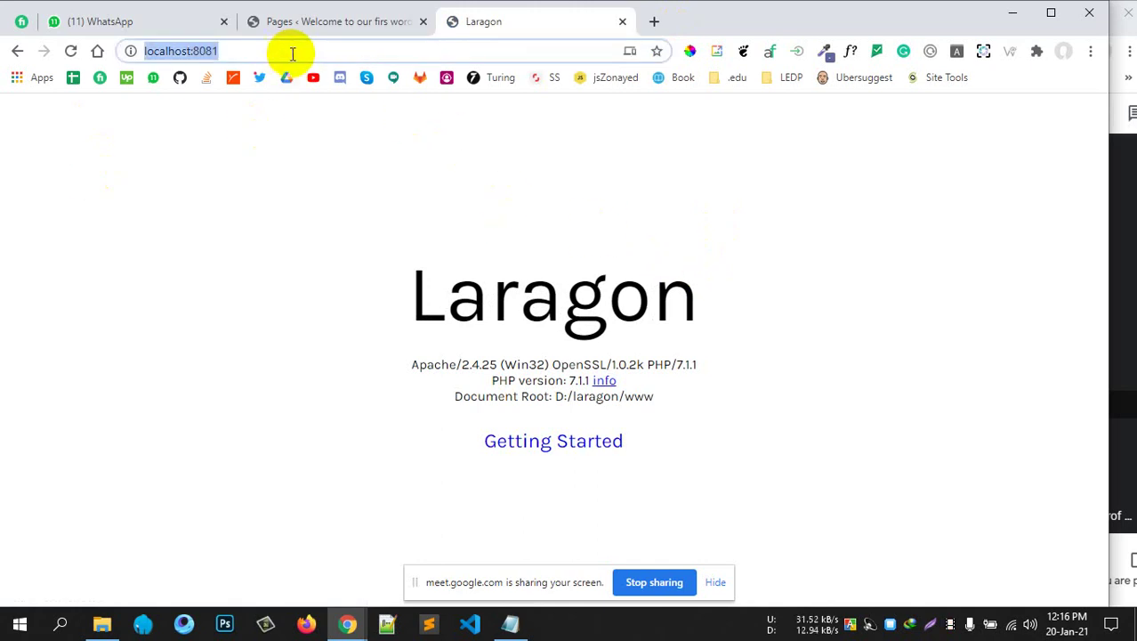
{"action": "left_click", "coordinate": [295, 53]}
{"action": "type", "text": "/wordpress"}
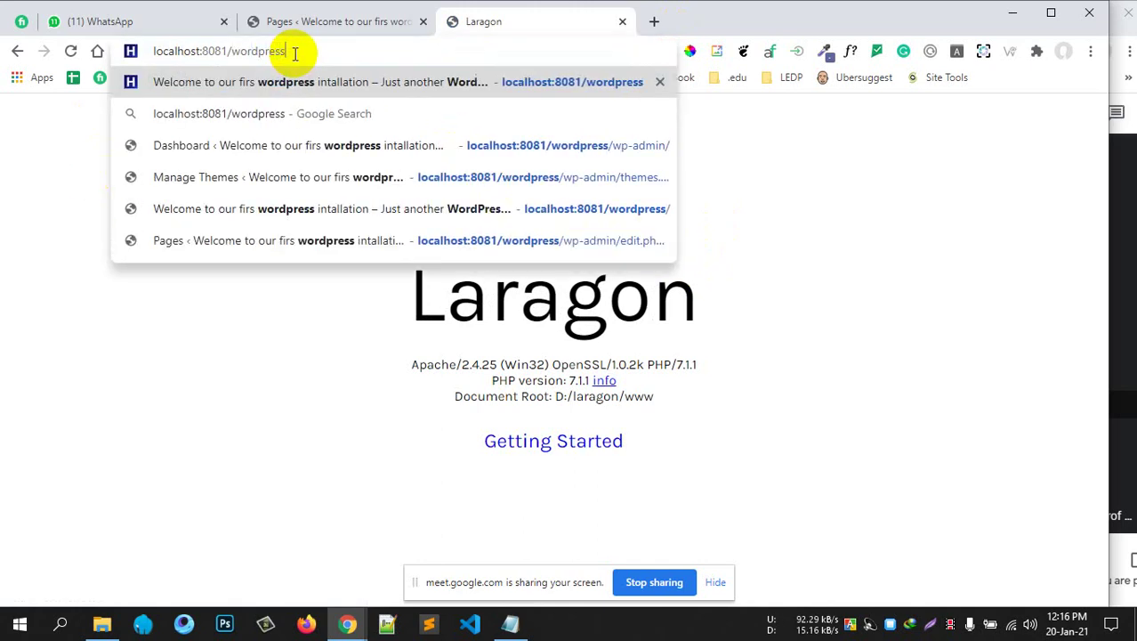
{"action": "key", "text": "Return"}
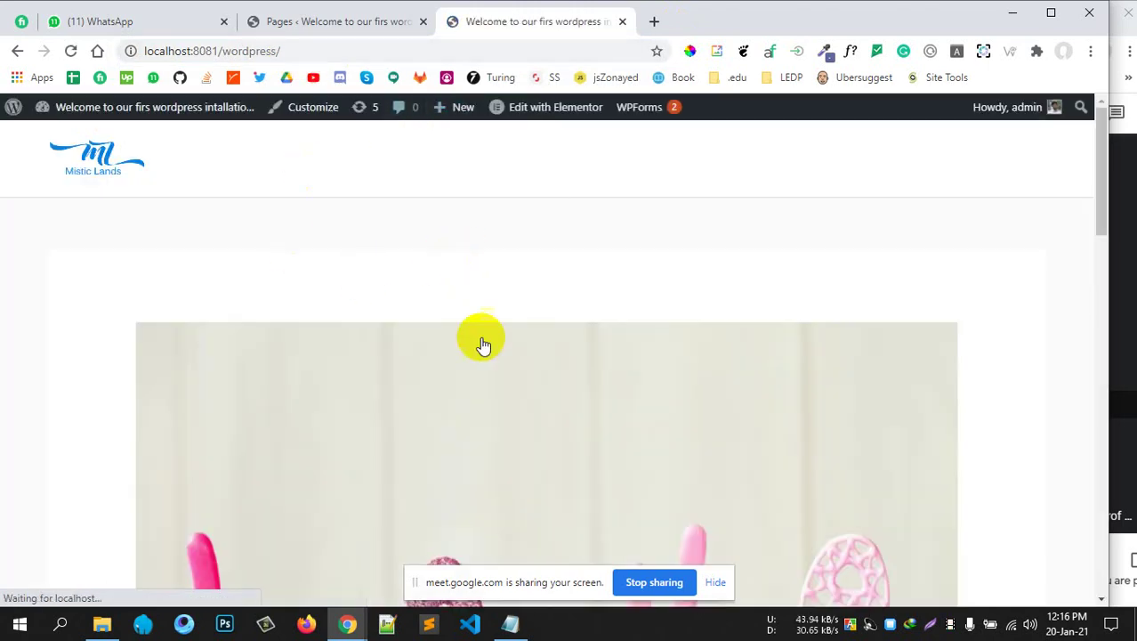
{"action": "scroll", "coordinate": [708, 339], "scroll_direction": "down", "scroll_amount": 4}
{"action": "scroll", "coordinate": [681, 303], "scroll_direction": "down", "scroll_amount": 10}
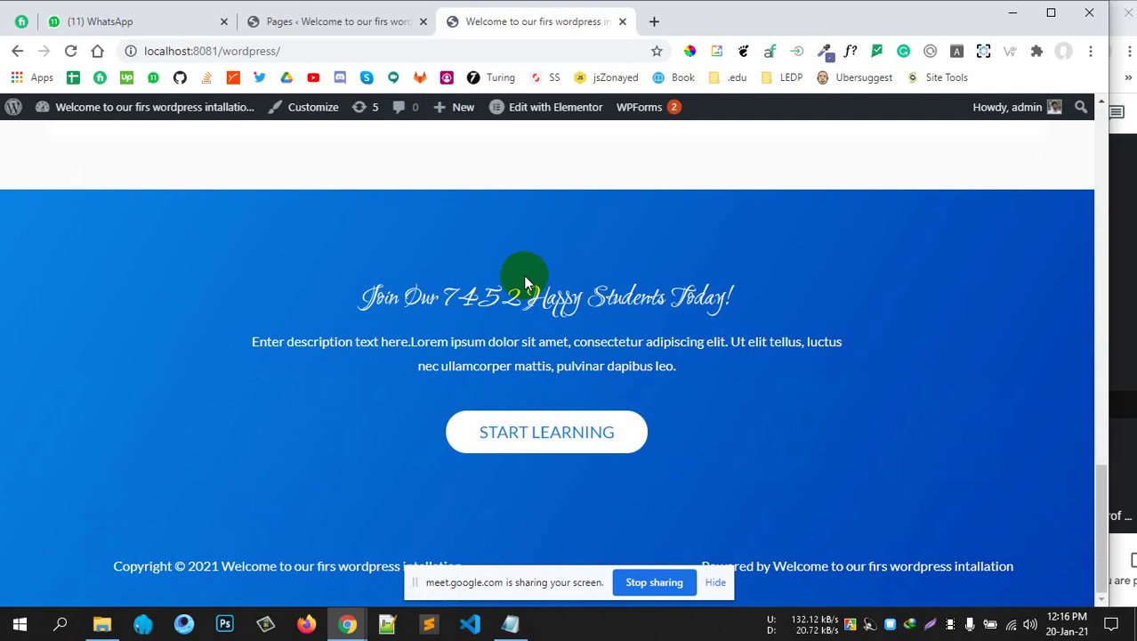
{"action": "scroll", "coordinate": [686, 324], "scroll_direction": "up", "scroll_amount": 2}
{"action": "scroll", "coordinate": [686, 325], "scroll_direction": "up", "scroll_amount": 12}
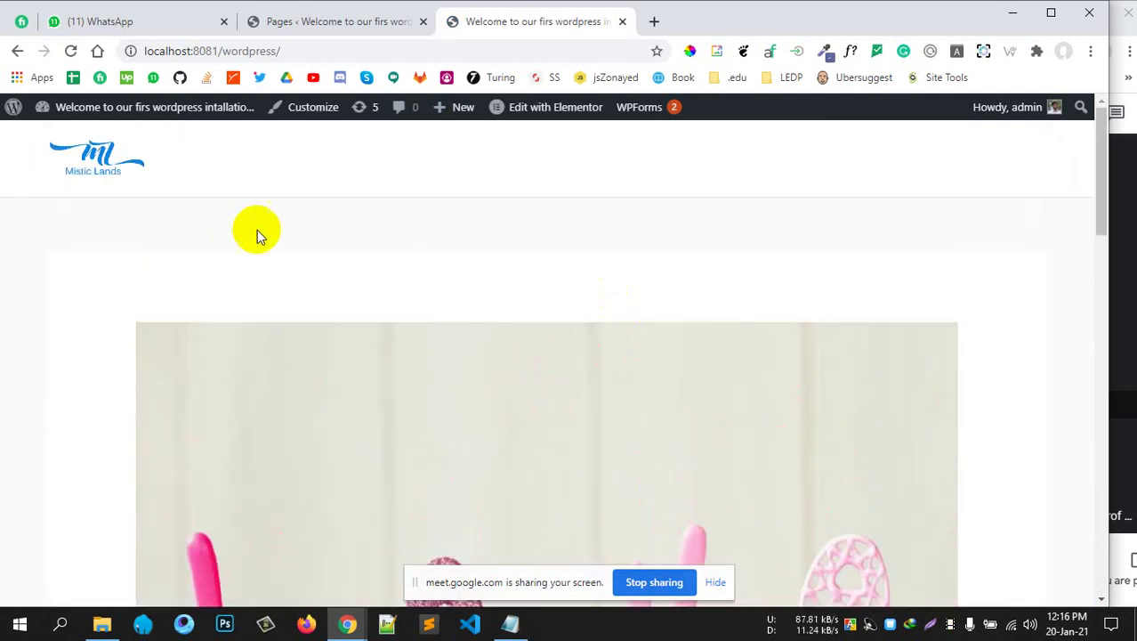
Start a new page from the Pages admin list and title it Home
{"action": "left_click", "coordinate": [356, 23]}
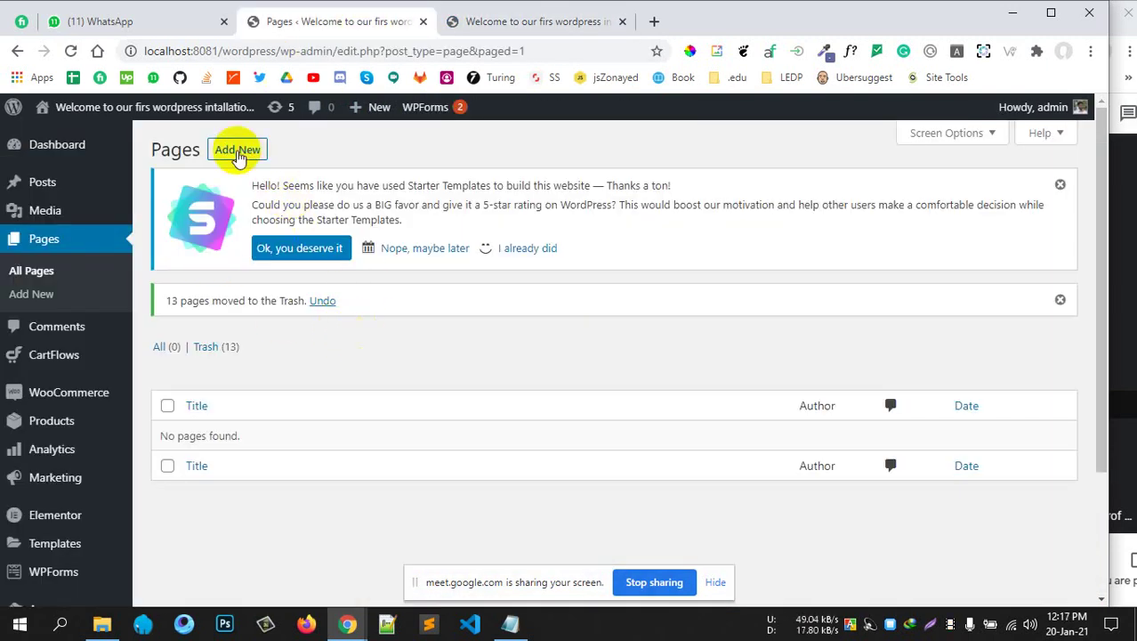
{"action": "left_click", "coordinate": [237, 151]}
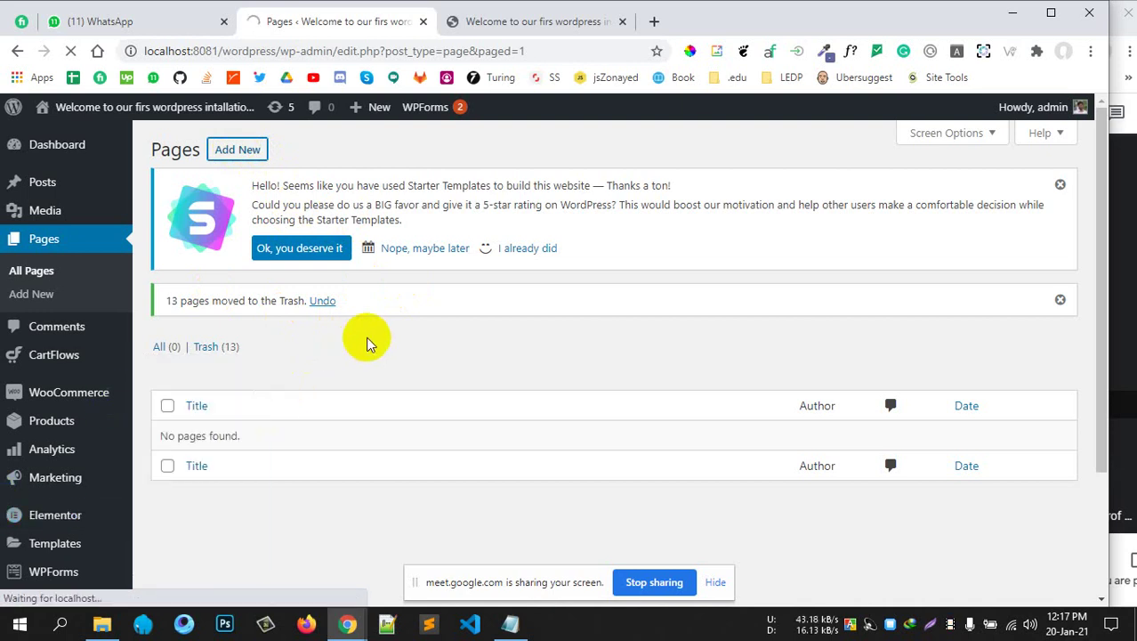
{"action": "scroll", "coordinate": [369, 346], "scroll_direction": "down", "scroll_amount": 2}
{"action": "scroll", "coordinate": [369, 345], "scroll_direction": "up", "scroll_amount": 2}
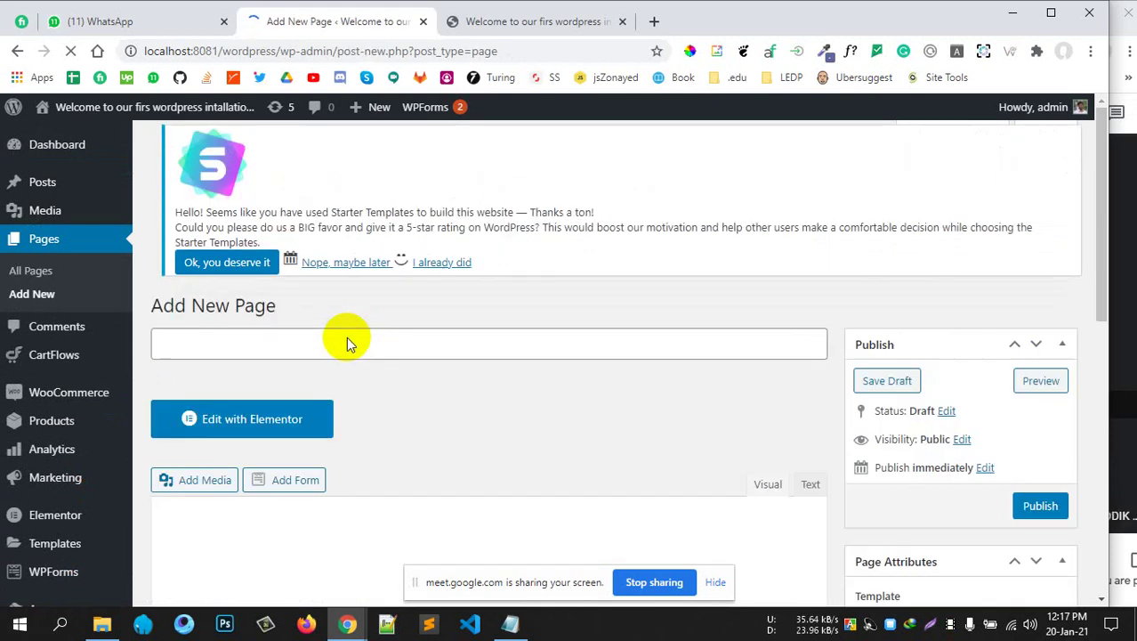
{"action": "left_click", "coordinate": [255, 289]}
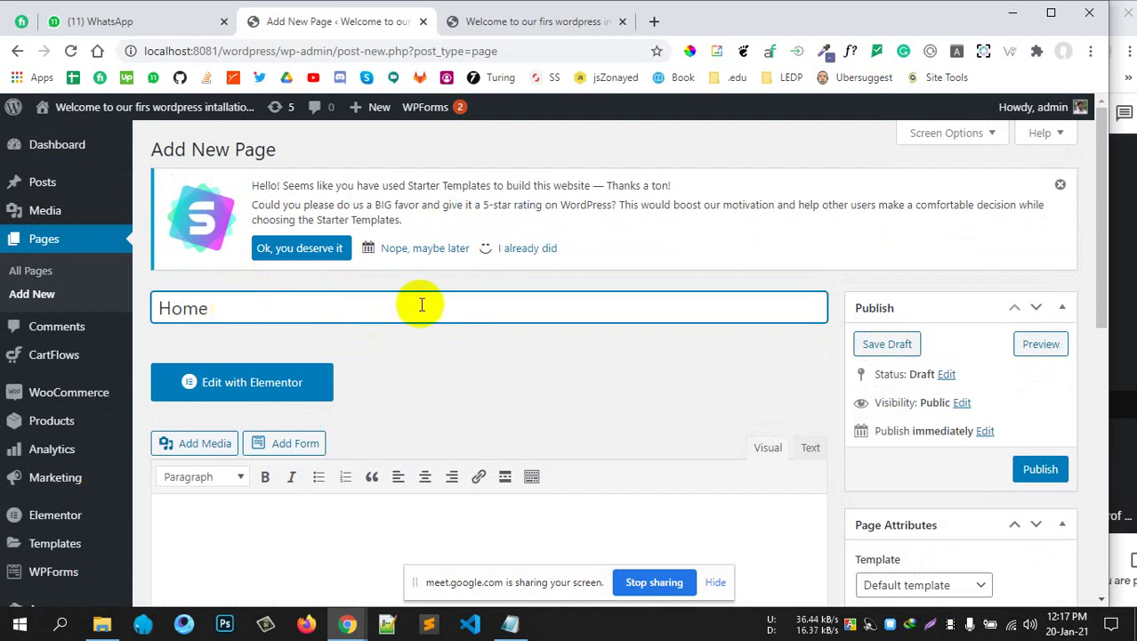
Review the page template options, keep Default template and publish the Home page
{"action": "scroll", "coordinate": [570, 320], "scroll_direction": "down", "scroll_amount": 3}
{"action": "scroll", "coordinate": [776, 338], "scroll_direction": "up", "scroll_amount": 2}
{"action": "scroll", "coordinate": [541, 349], "scroll_direction": "up", "scroll_amount": 1}
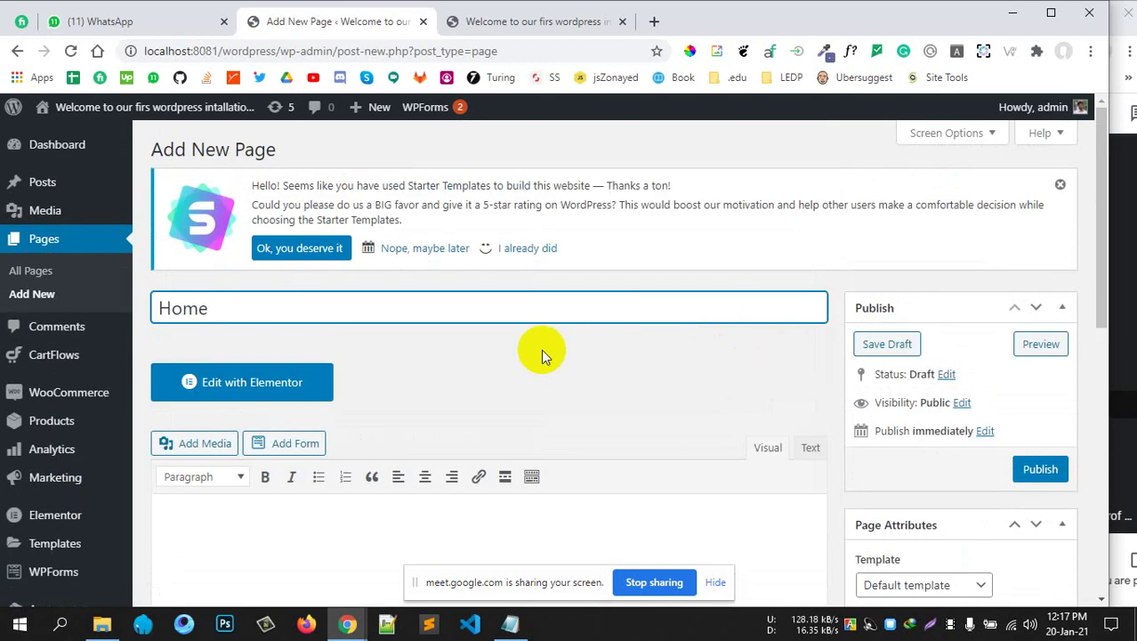
{"action": "scroll", "coordinate": [411, 401], "scroll_direction": "down", "scroll_amount": 3}
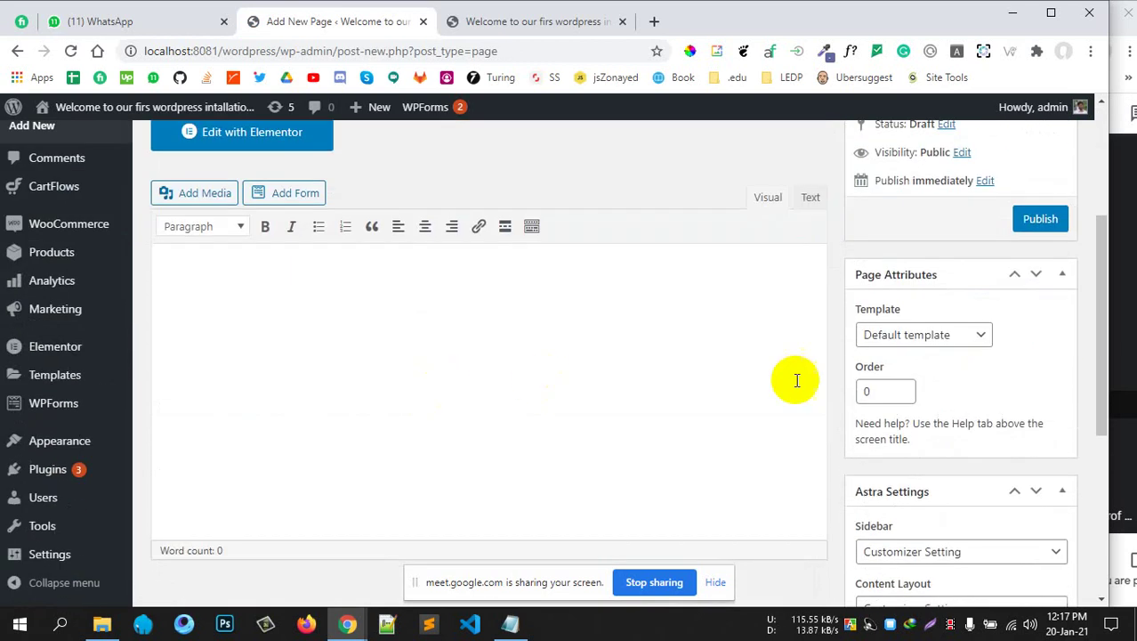
{"action": "left_click", "coordinate": [897, 336]}
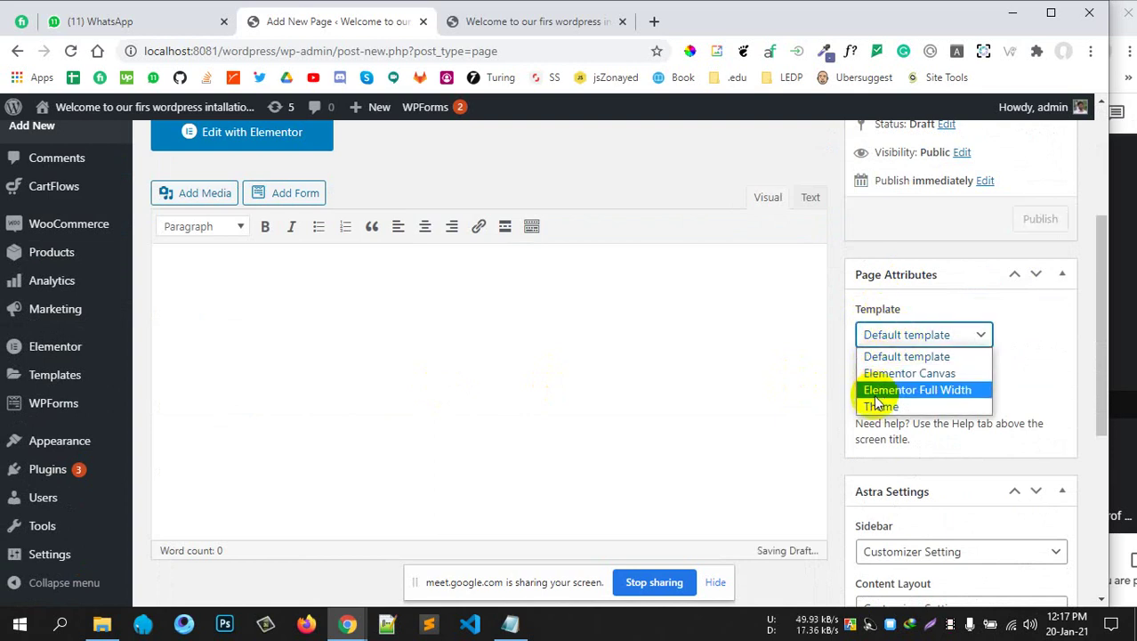
{"action": "left_click", "coordinate": [903, 342]}
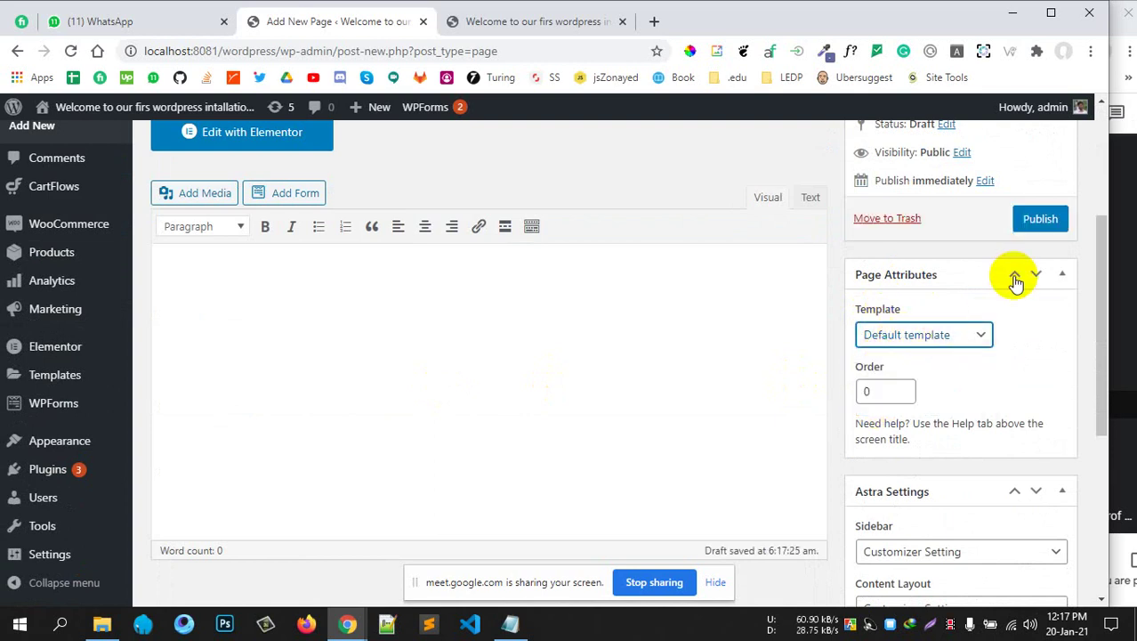
{"action": "left_click", "coordinate": [1041, 220]}
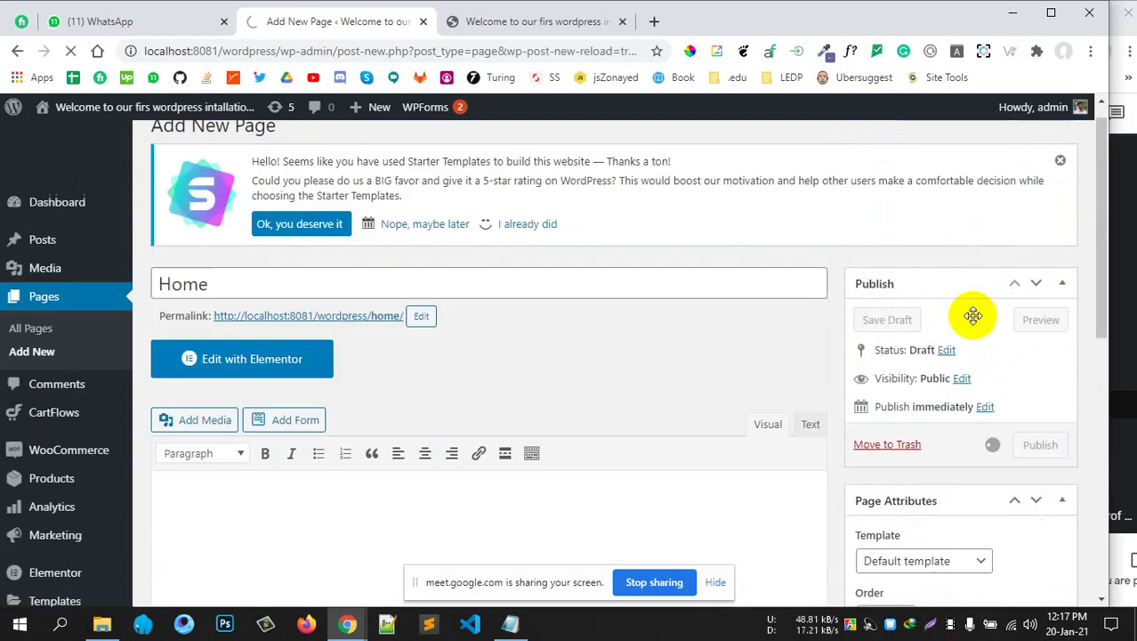
{"action": "scroll", "coordinate": [963, 299], "scroll_direction": "down", "scroll_amount": 4}
{"action": "scroll", "coordinate": [963, 299], "scroll_direction": "up", "scroll_amount": 2}
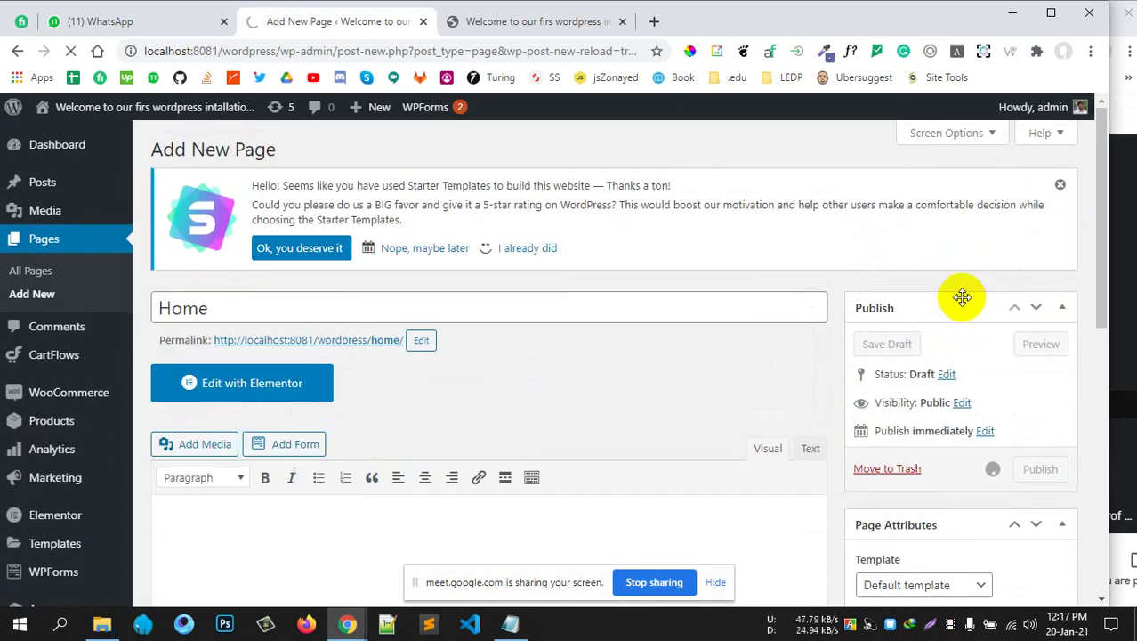
{"action": "scroll", "coordinate": [967, 304], "scroll_direction": "down", "scroll_amount": 1}
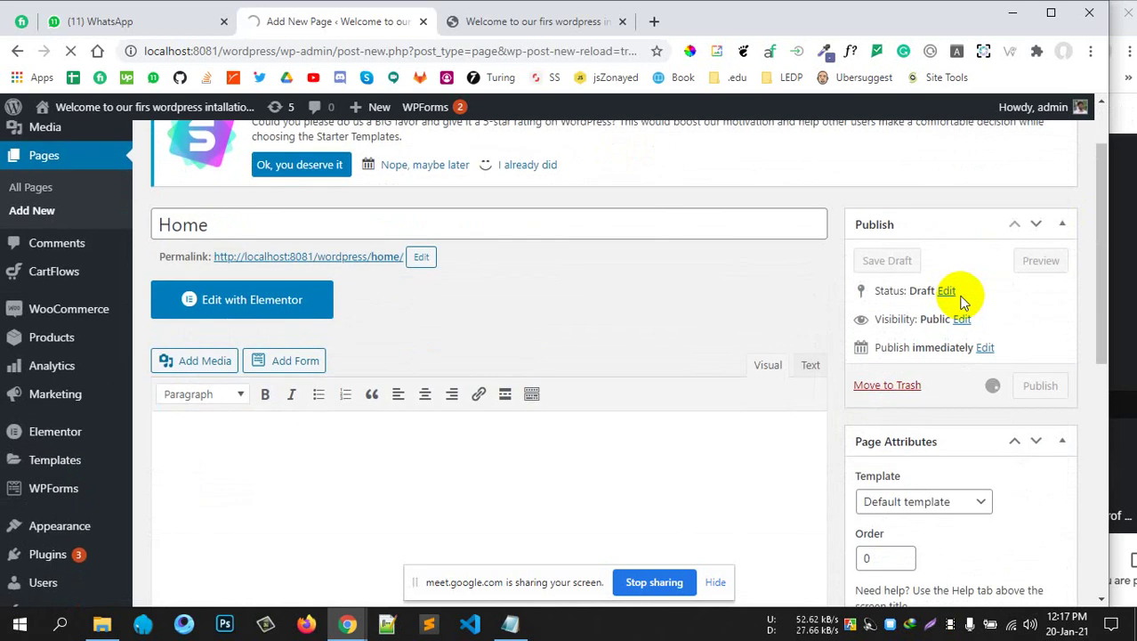
Switch to the Google Meet window and mute the unmuted participant for everyone in the call
{"action": "left_click", "coordinate": [1119, 305]}
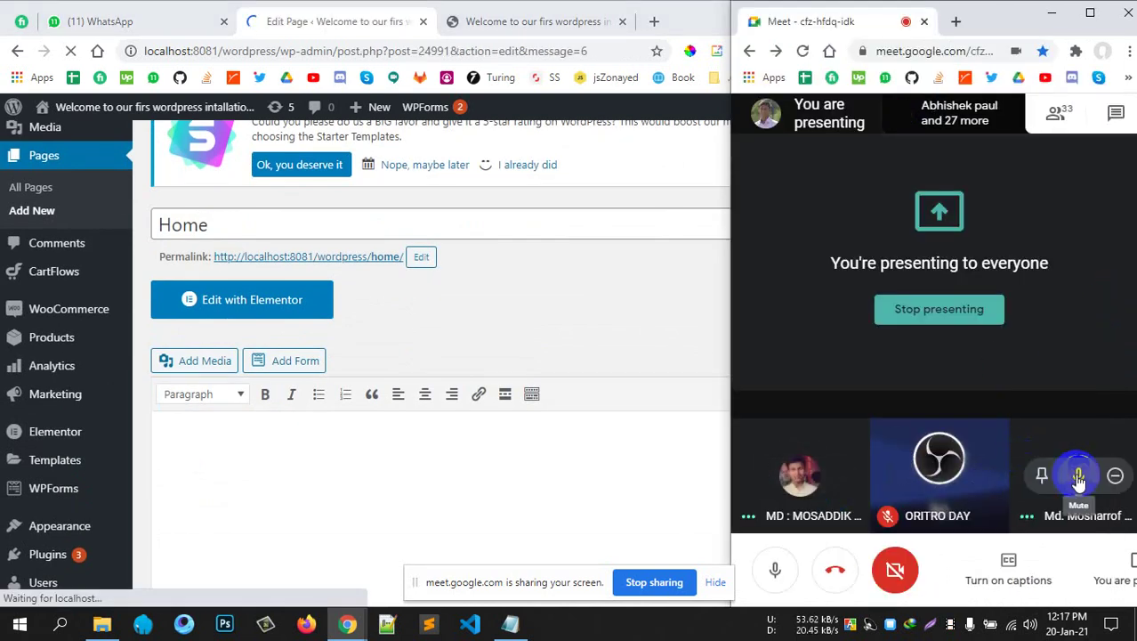
{"action": "left_click", "coordinate": [1080, 475]}
{"action": "left_click", "coordinate": [1036, 389]}
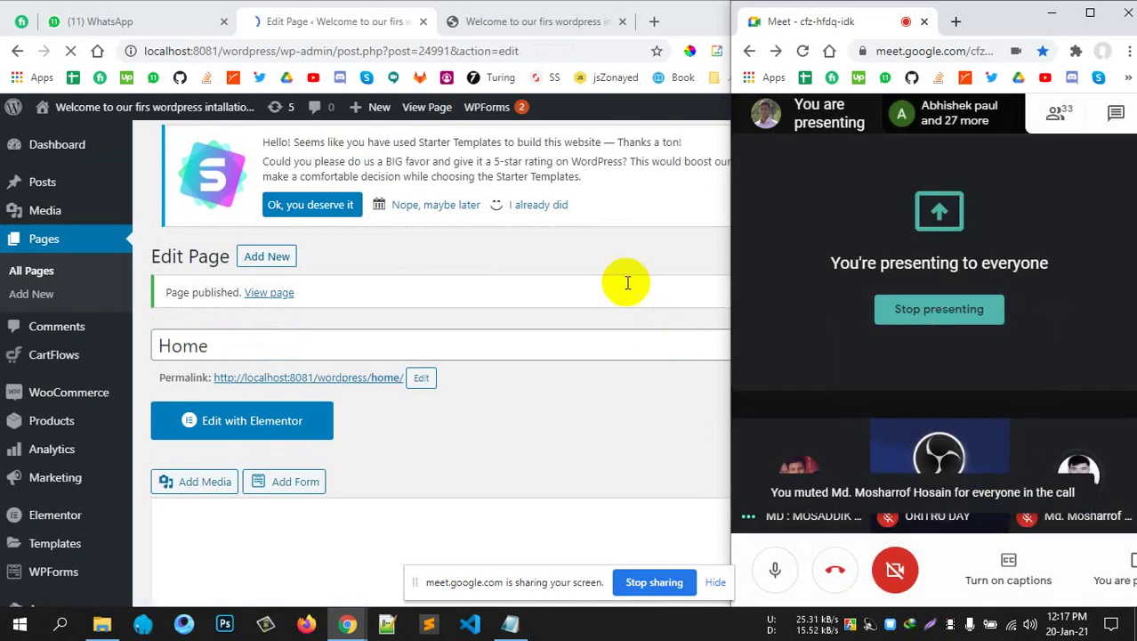
Return to the WordPress page editor and open the published Home page in a new tab
{"action": "left_click", "coordinate": [625, 267]}
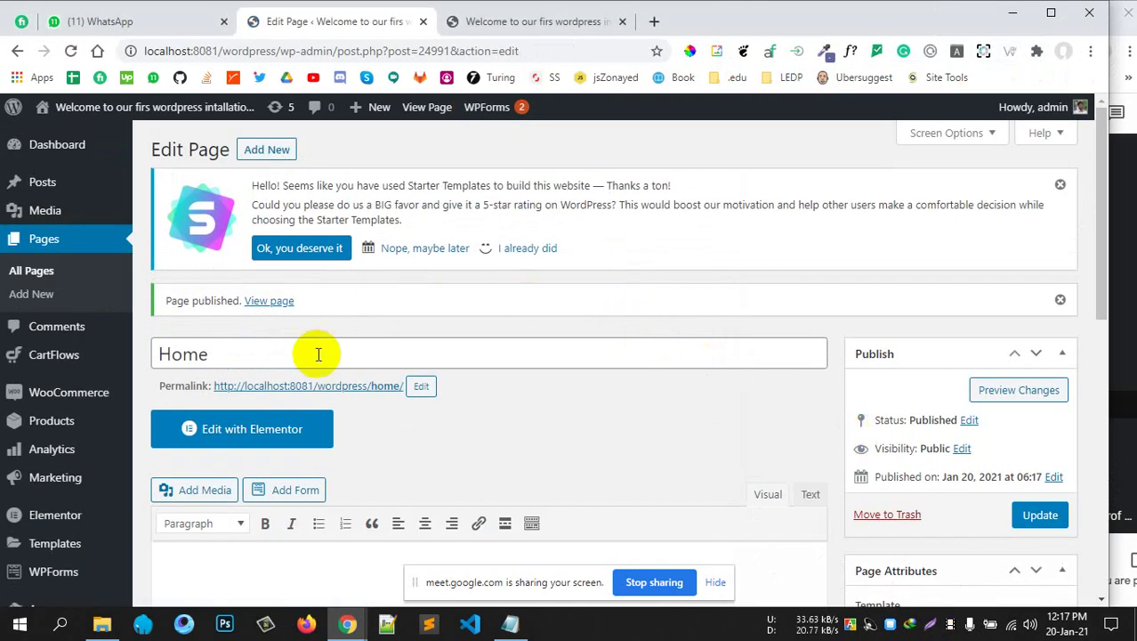
{"action": "left_click", "coordinate": [267, 303]}
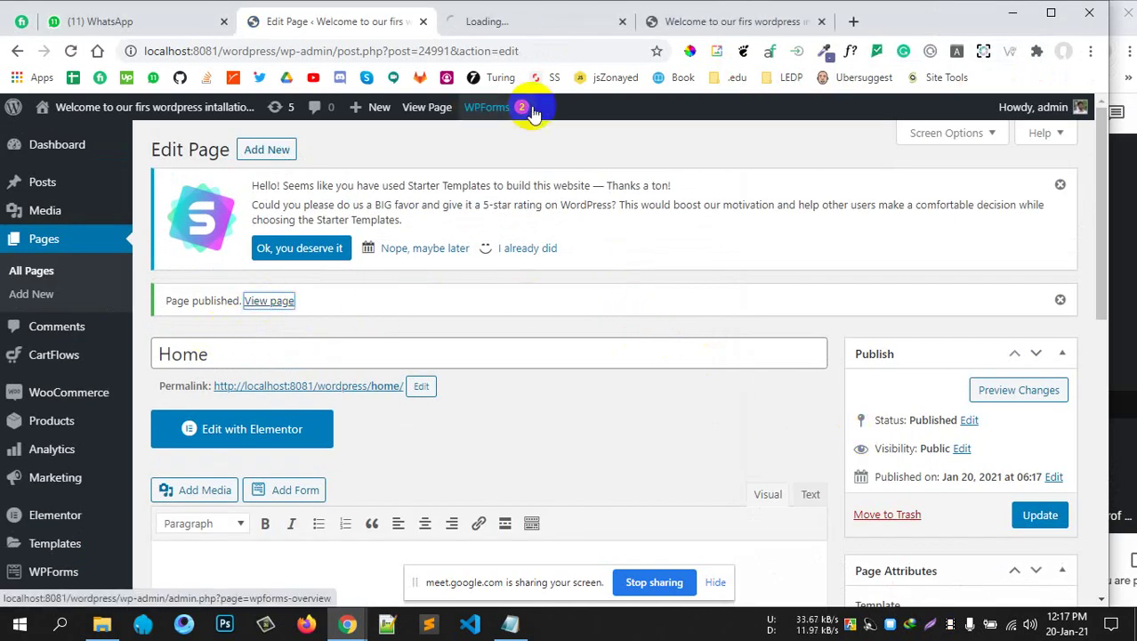
{"action": "left_click", "coordinate": [528, 31]}
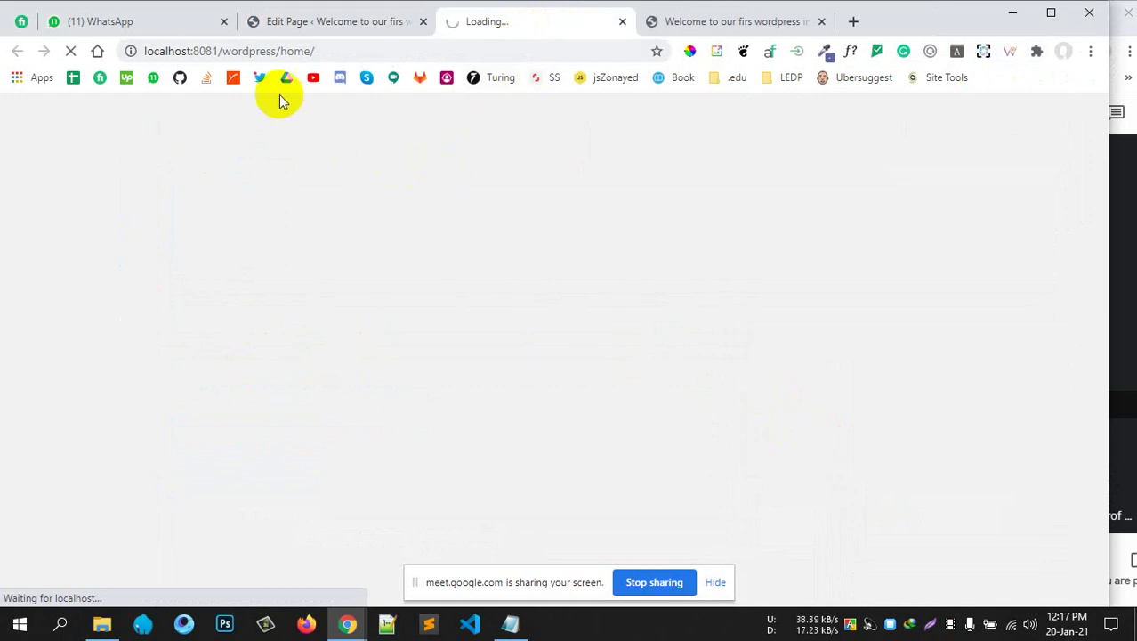
Examine the published Home page's URL slug, page title heading and footer section under the default template
{"action": "left_click_drag", "start_coordinate": [280, 52], "coordinate": [325, 51]}
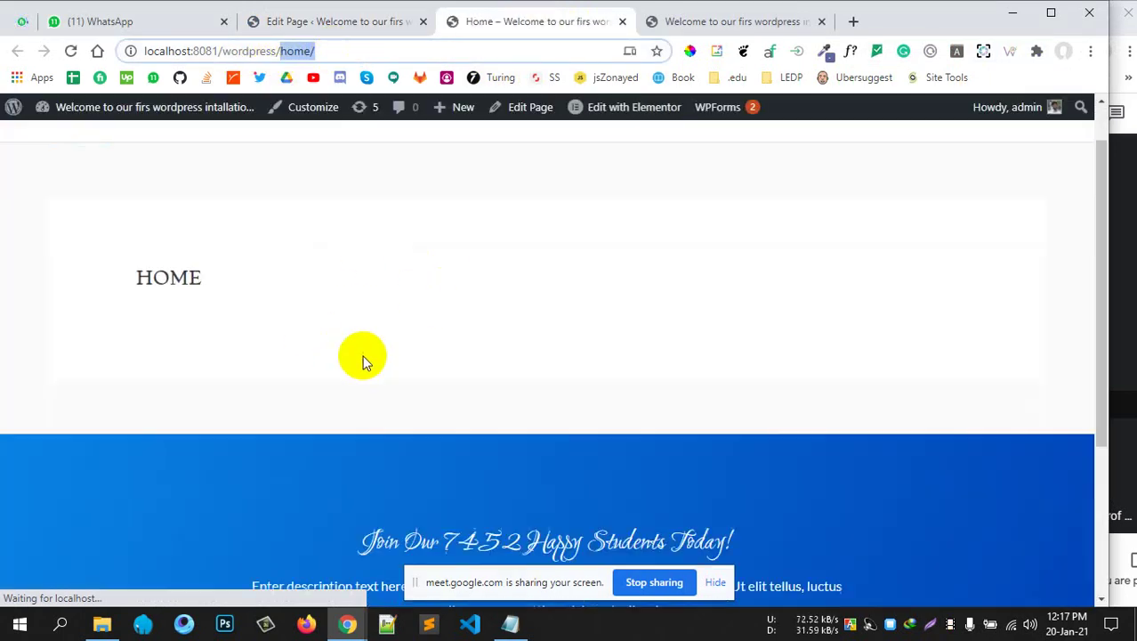
{"action": "scroll", "coordinate": [366, 352], "scroll_direction": "up", "scroll_amount": 2}
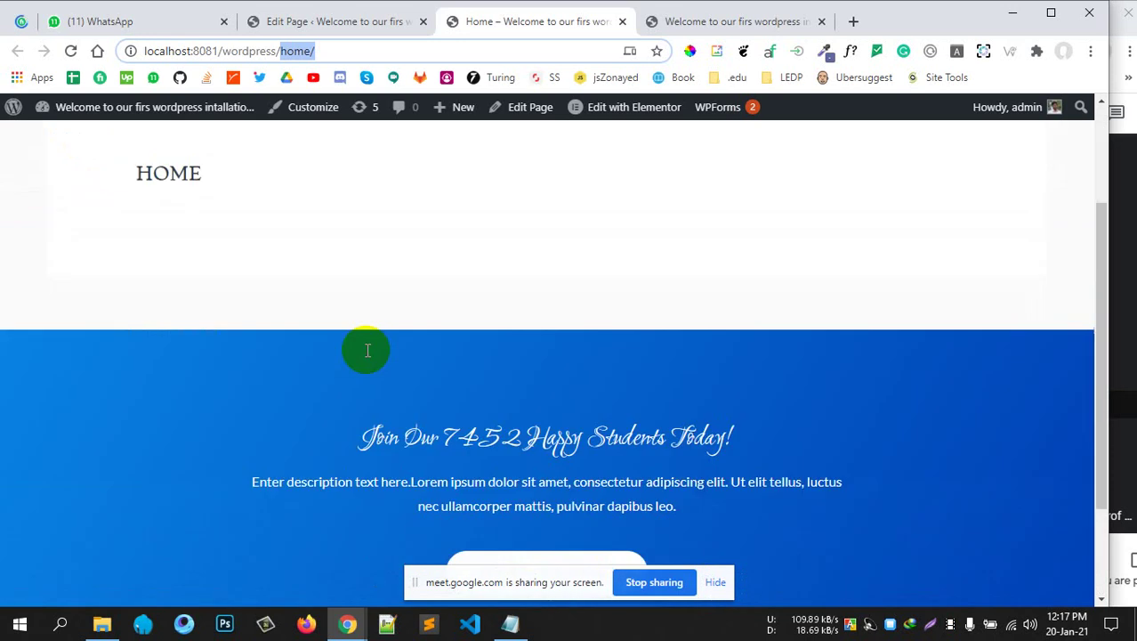
{"action": "scroll", "coordinate": [368, 351], "scroll_direction": "down", "scroll_amount": 2}
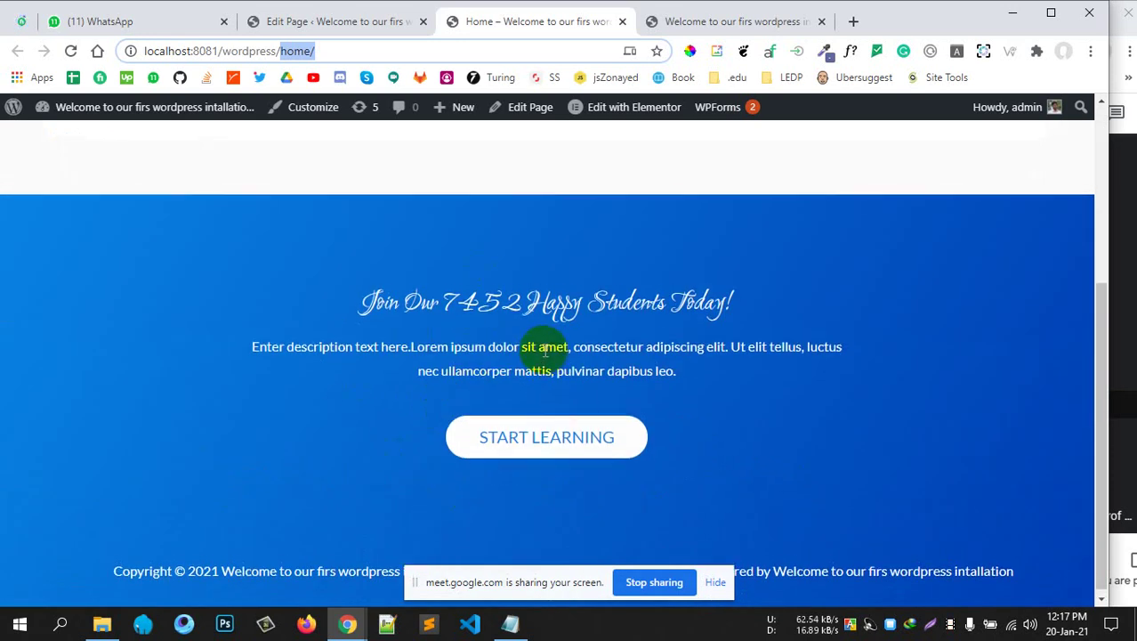
{"action": "scroll", "coordinate": [525, 365], "scroll_direction": "up", "scroll_amount": 3}
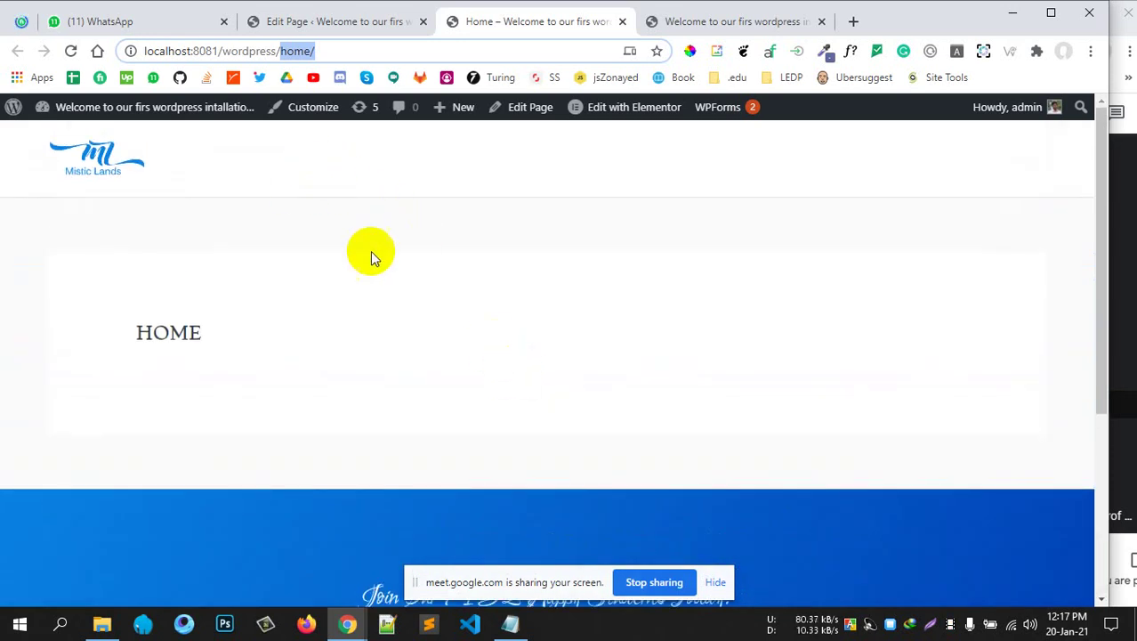
{"action": "double_click", "coordinate": [173, 331]}
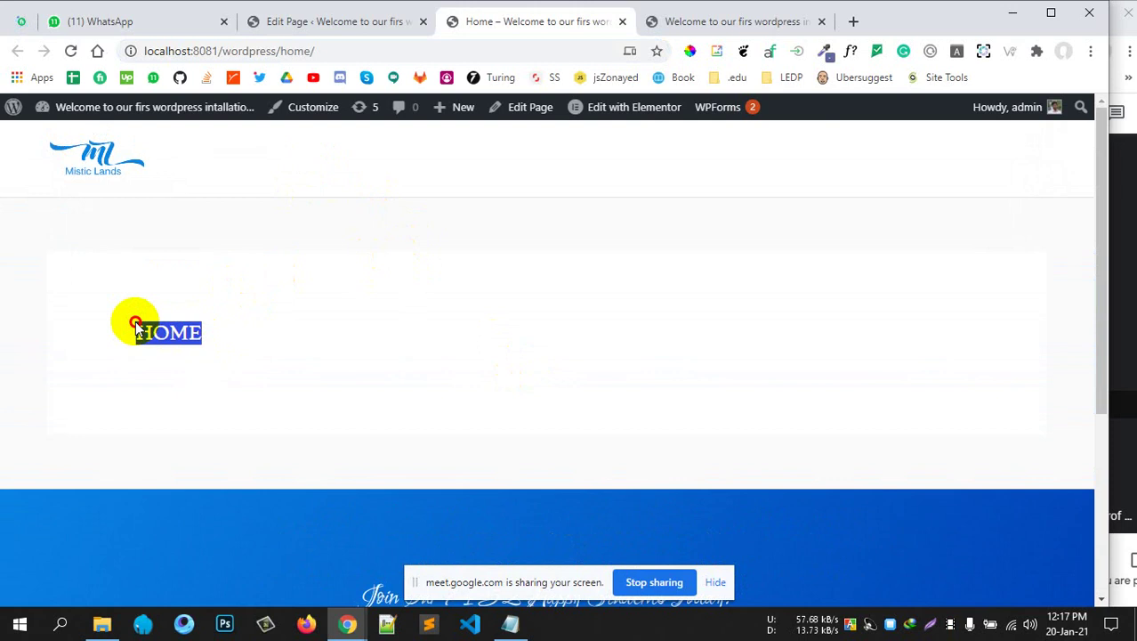
{"action": "left_click", "coordinate": [233, 336]}
{"action": "double_click", "coordinate": [153, 327]}
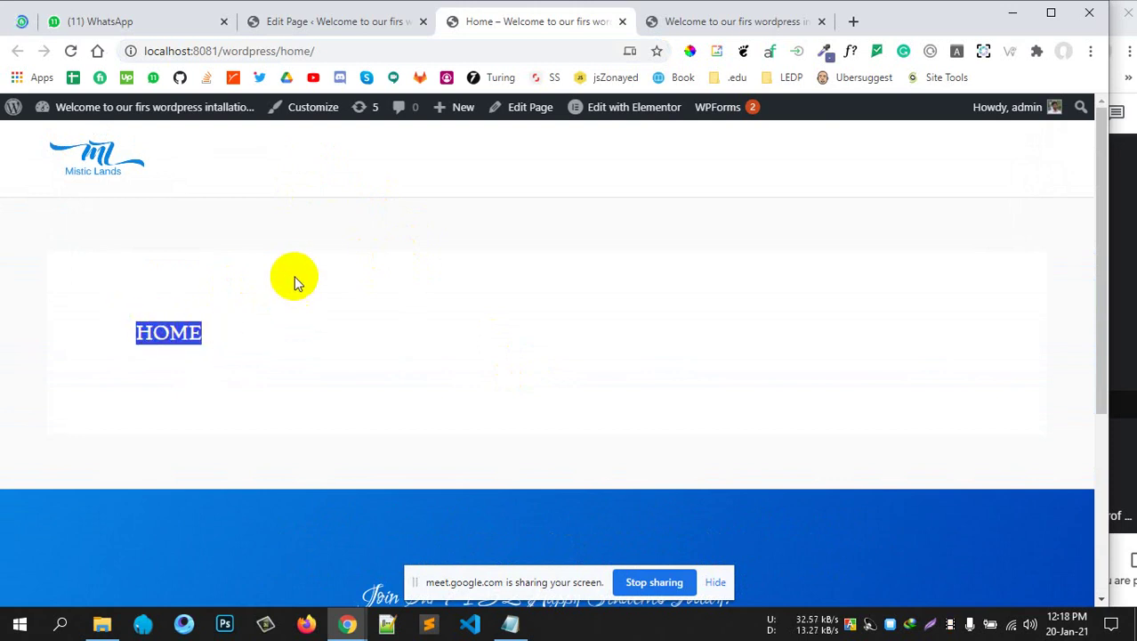
Return to the Home page's editor, set its template to Elementor Full Width and update the page
{"action": "left_click", "coordinate": [330, 22]}
{"action": "scroll", "coordinate": [968, 394], "scroll_direction": "down", "scroll_amount": 5}
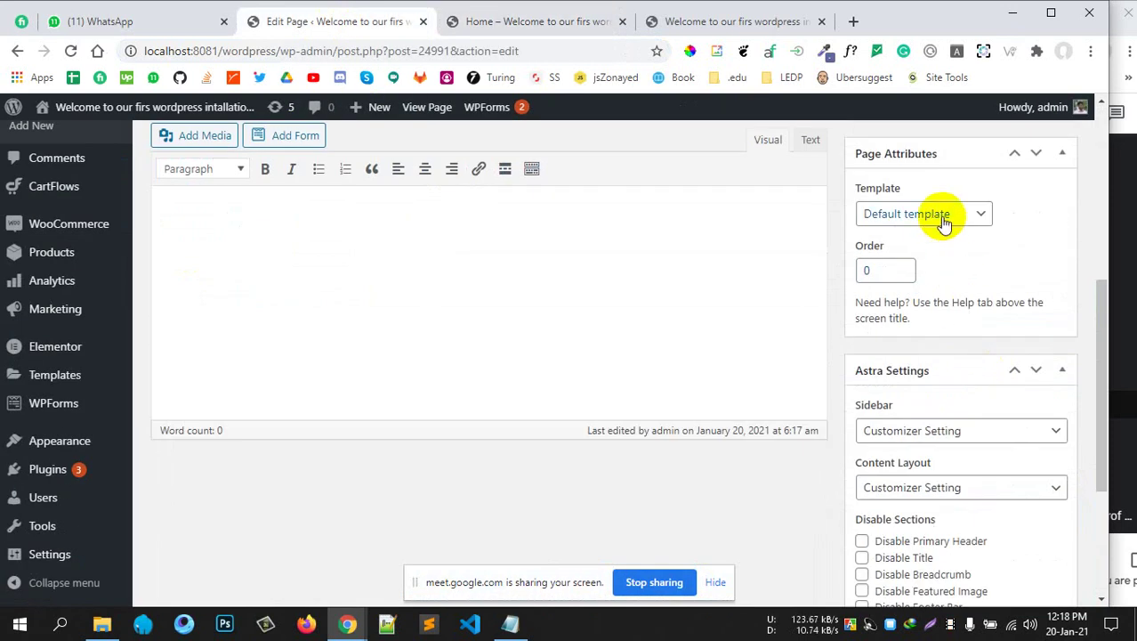
{"action": "left_click", "coordinate": [932, 216]}
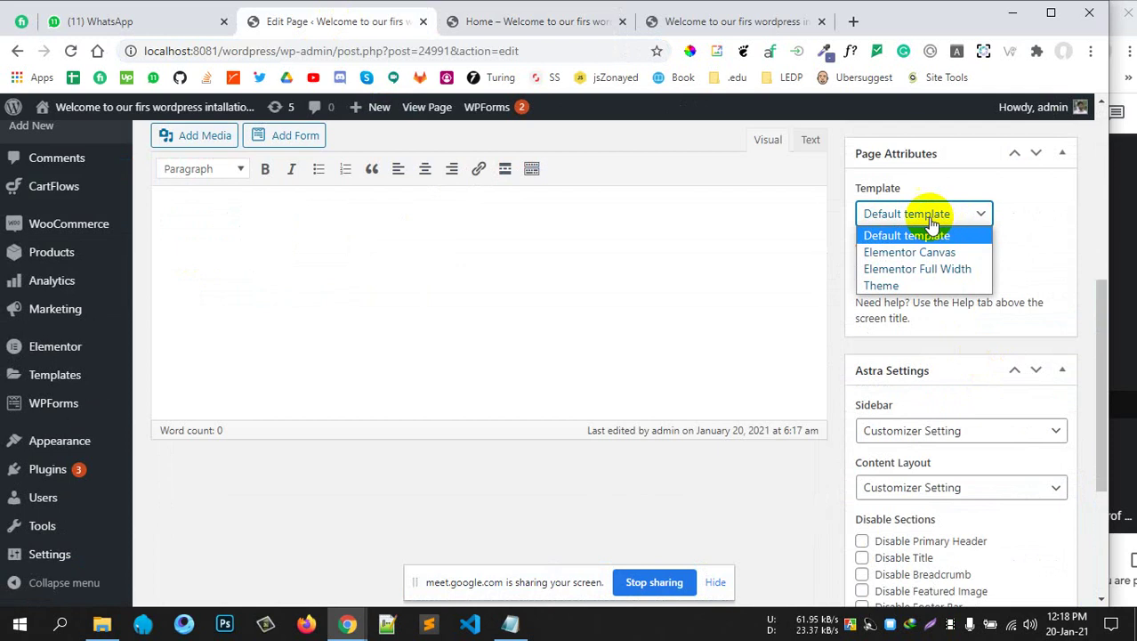
{"action": "left_click", "coordinate": [898, 256]}
{"action": "scroll", "coordinate": [981, 299], "scroll_direction": "up", "scroll_amount": 2}
{"action": "scroll", "coordinate": [995, 275], "scroll_direction": "down", "scroll_amount": 2}
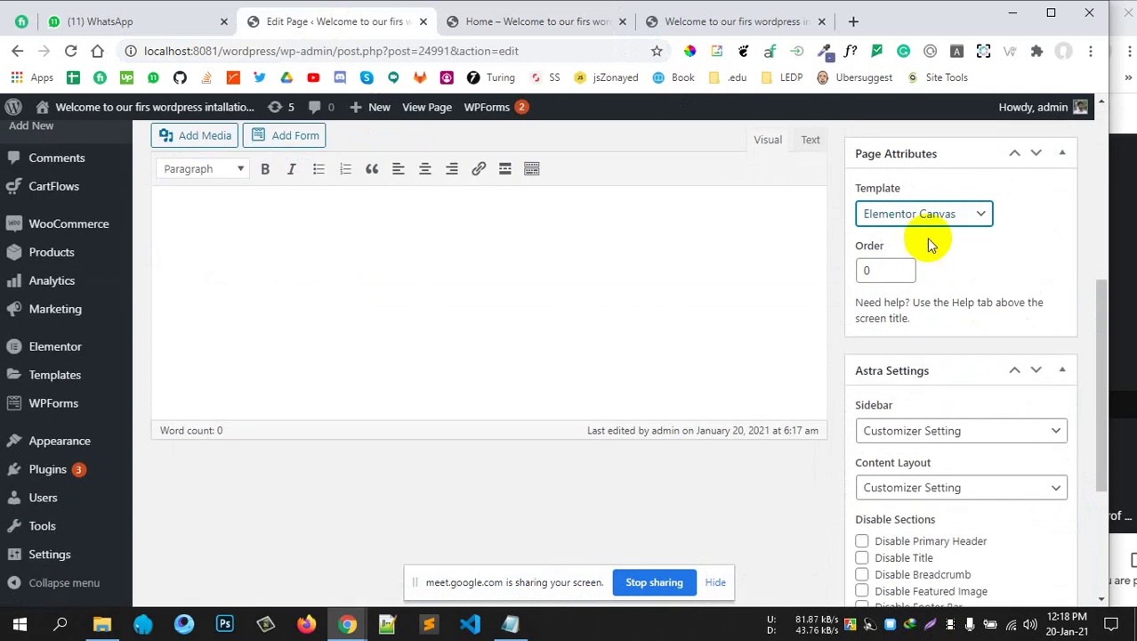
{"action": "left_click", "coordinate": [928, 222]}
{"action": "left_click", "coordinate": [904, 267]}
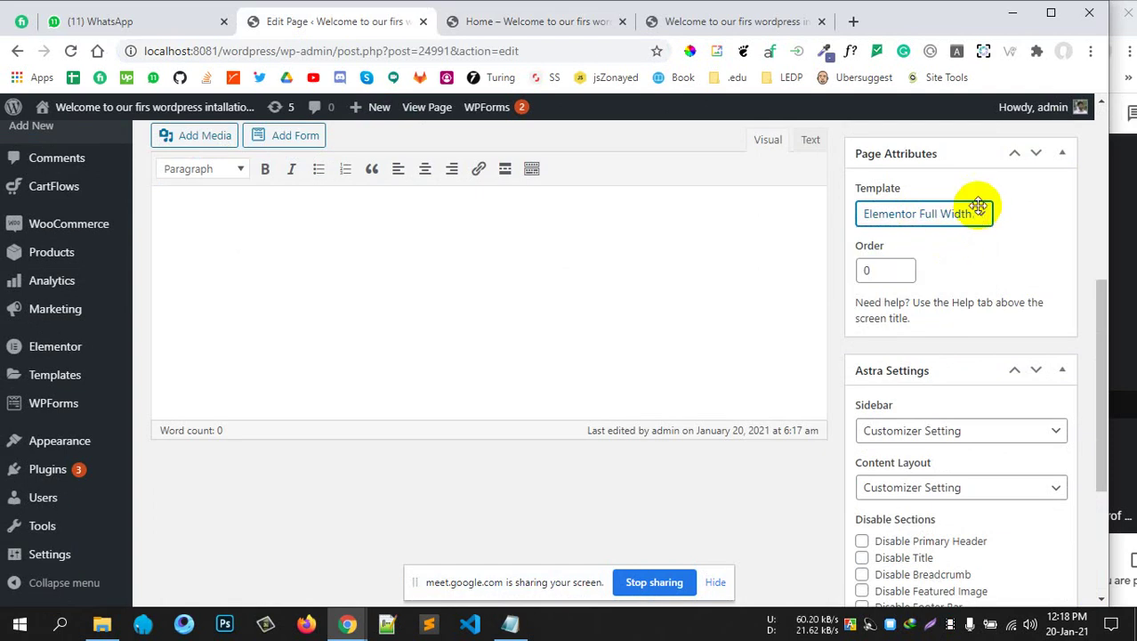
{"action": "scroll", "coordinate": [996, 204], "scroll_direction": "up", "scroll_amount": 1}
{"action": "left_click", "coordinate": [1040, 183]}
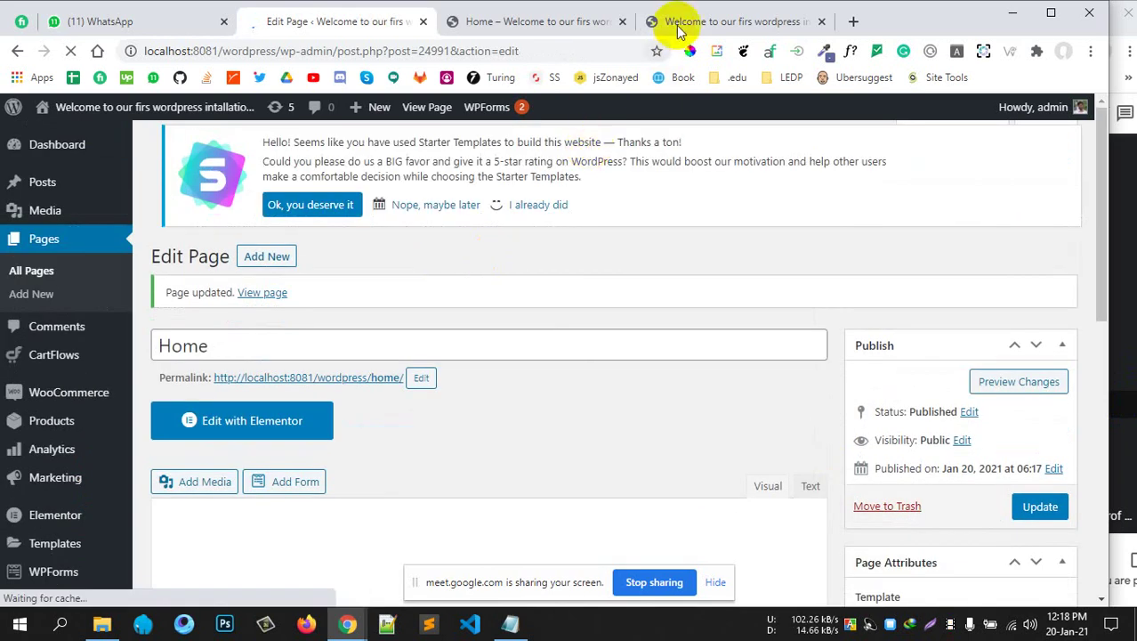
Reload the published Home page and examine how the header, title area and footer section are laid out
{"action": "left_click", "coordinate": [677, 25]}
{"action": "left_click", "coordinate": [574, 25]}
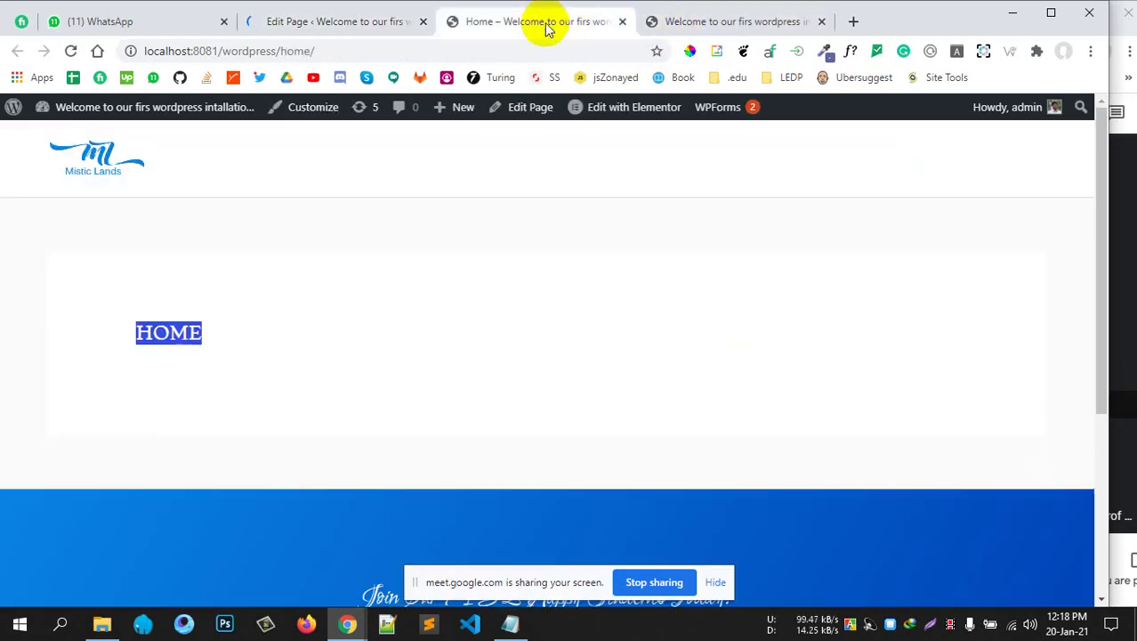
{"action": "left_click", "coordinate": [72, 51]}
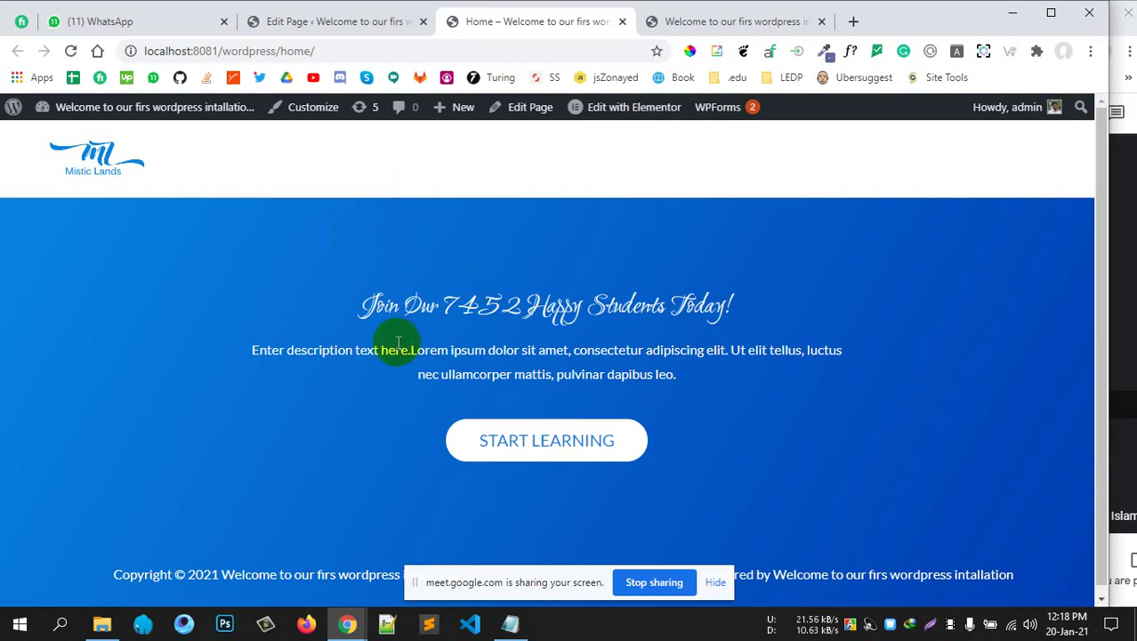
{"action": "left_click", "coordinate": [70, 51]}
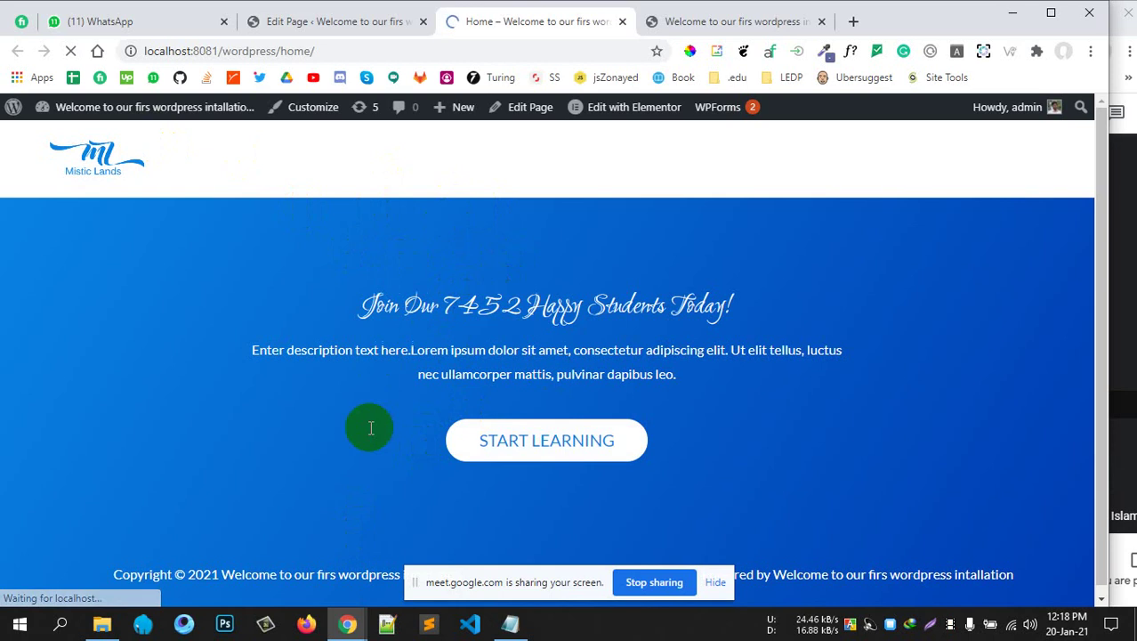
{"action": "left_click_drag", "start_coordinate": [386, 304], "coordinate": [681, 356]}
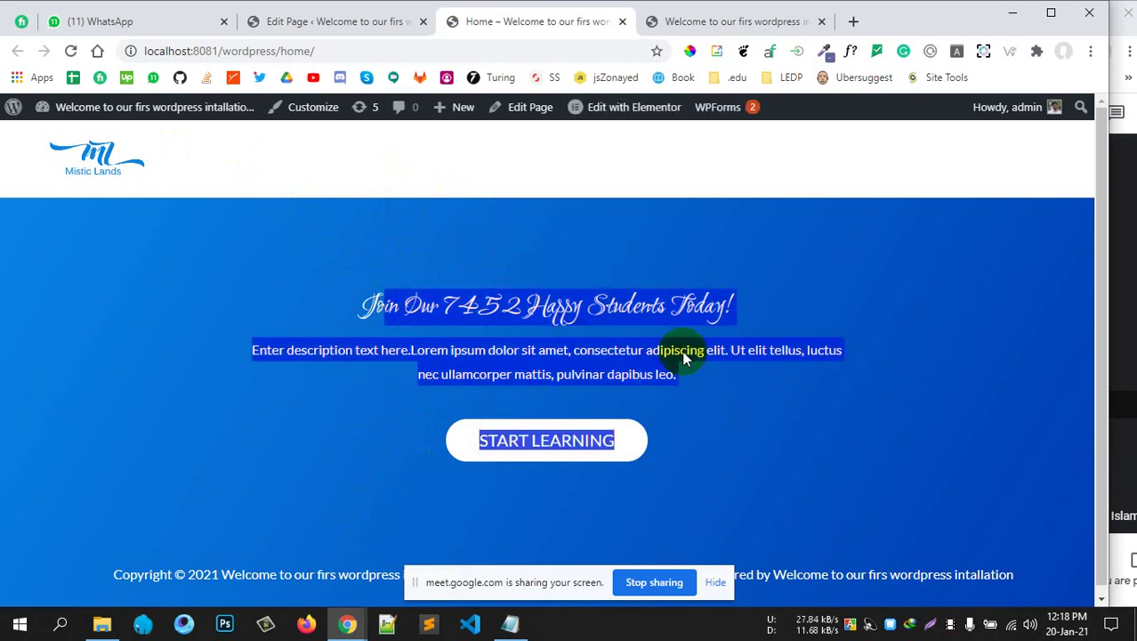
{"action": "left_click", "coordinate": [463, 282]}
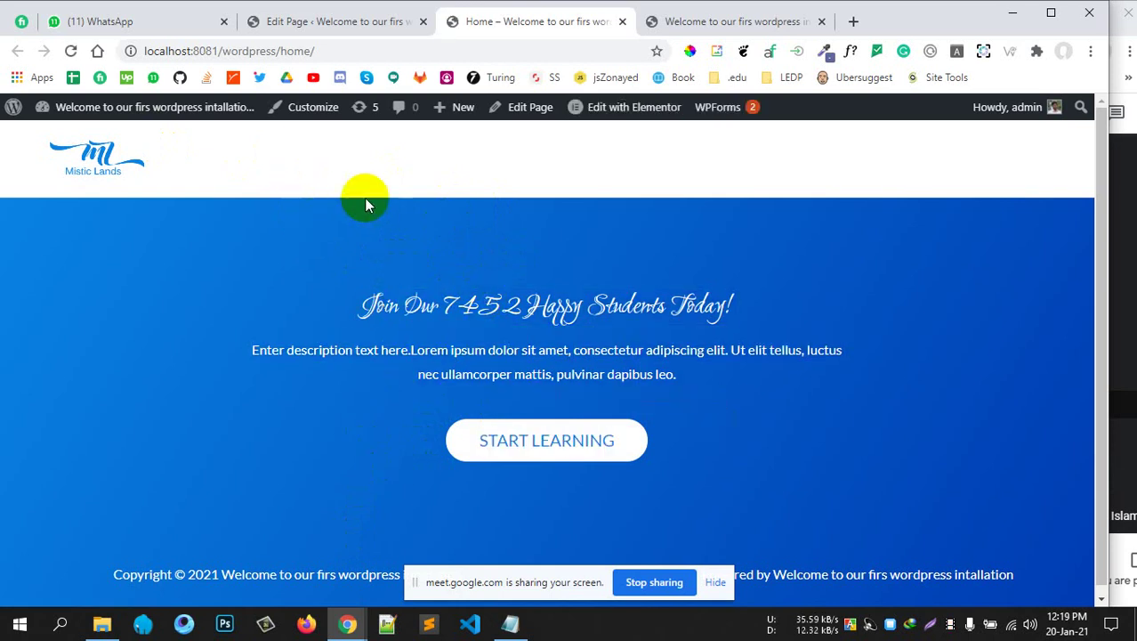
Return to the Home page's editor and open the installed plugins list at the Elementor entry
{"action": "left_click", "coordinate": [346, 22]}
{"action": "scroll", "coordinate": [490, 322], "scroll_direction": "down", "scroll_amount": 1}
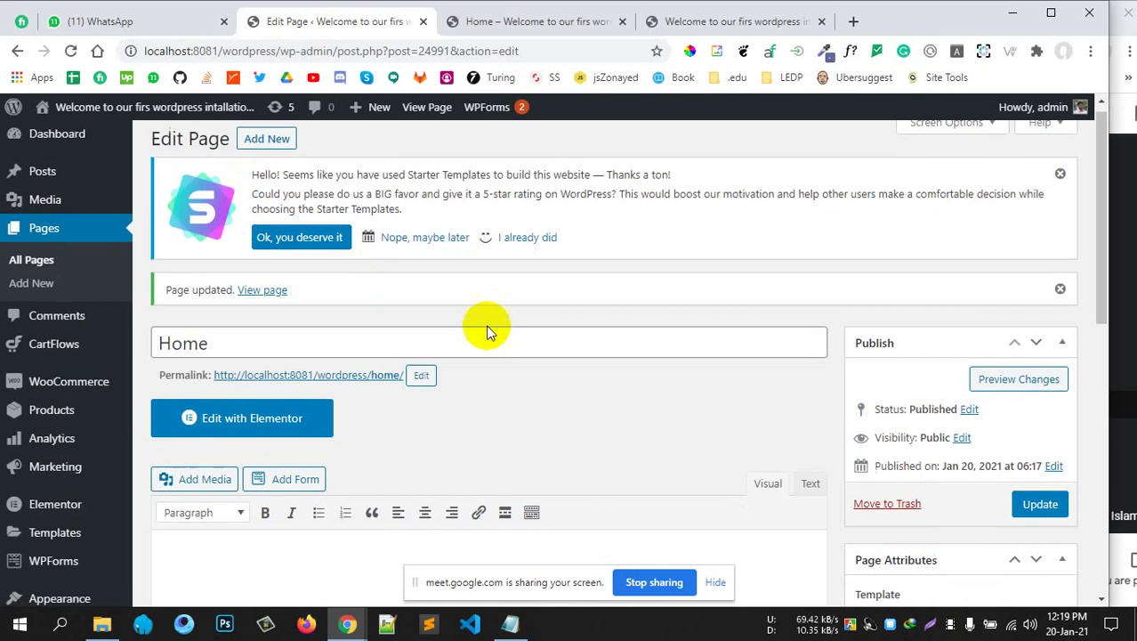
{"action": "scroll", "coordinate": [215, 297], "scroll_direction": "down", "scroll_amount": 1}
{"action": "scroll", "coordinate": [215, 297], "scroll_direction": "up", "scroll_amount": 1}
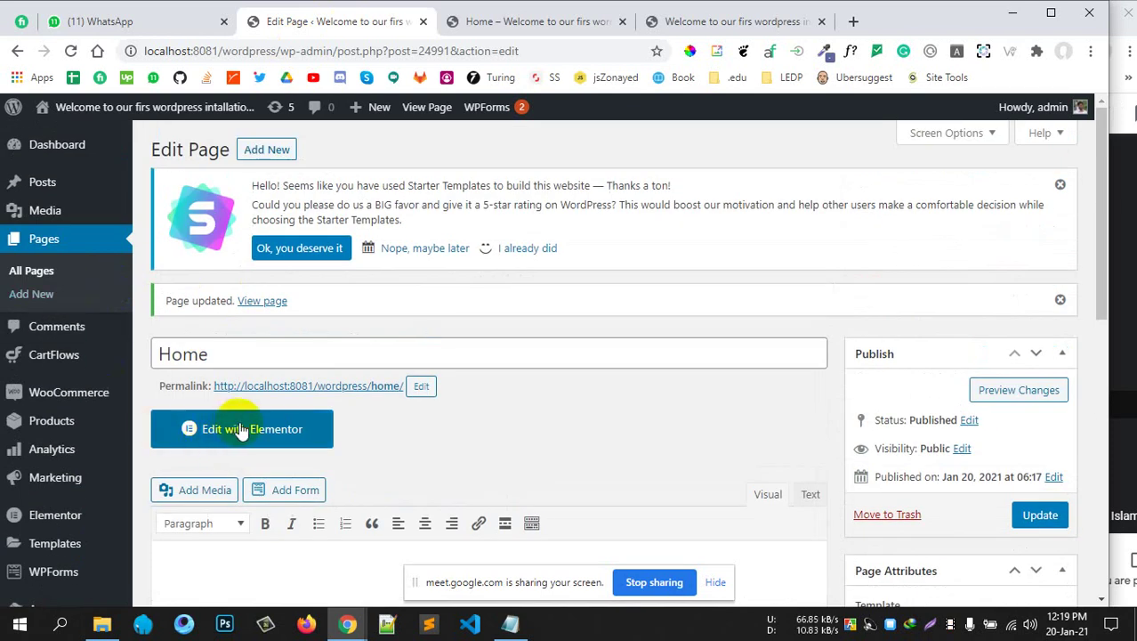
{"action": "scroll", "coordinate": [179, 450], "scroll_direction": "down", "scroll_amount": 4}
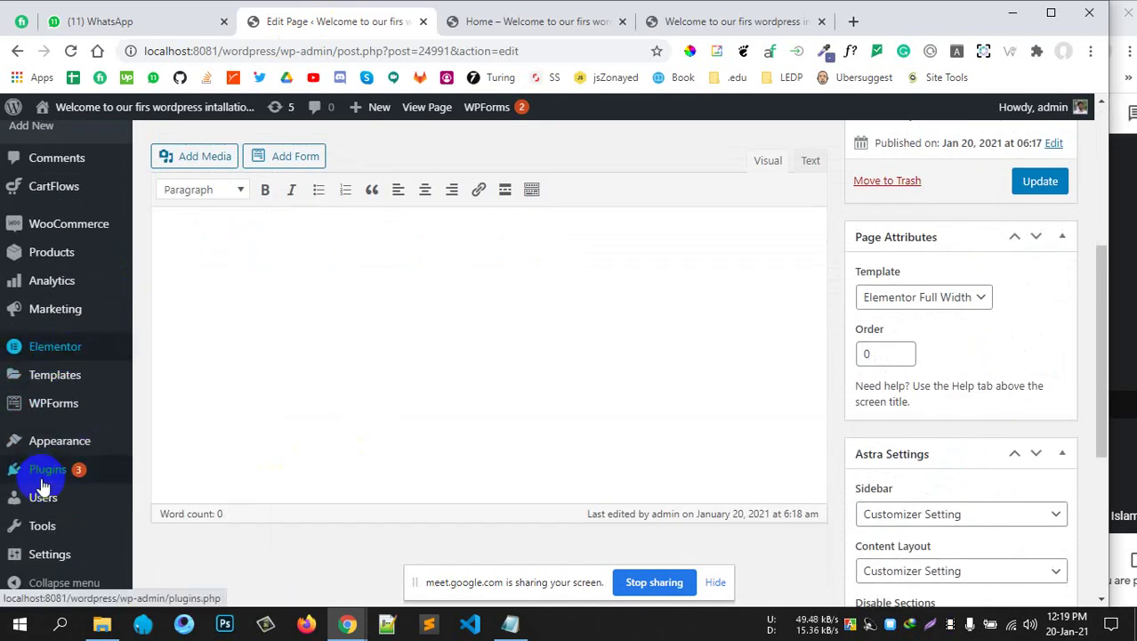
{"action": "left_click", "coordinate": [203, 474]}
{"action": "scroll", "coordinate": [486, 397], "scroll_direction": "down", "scroll_amount": 3}
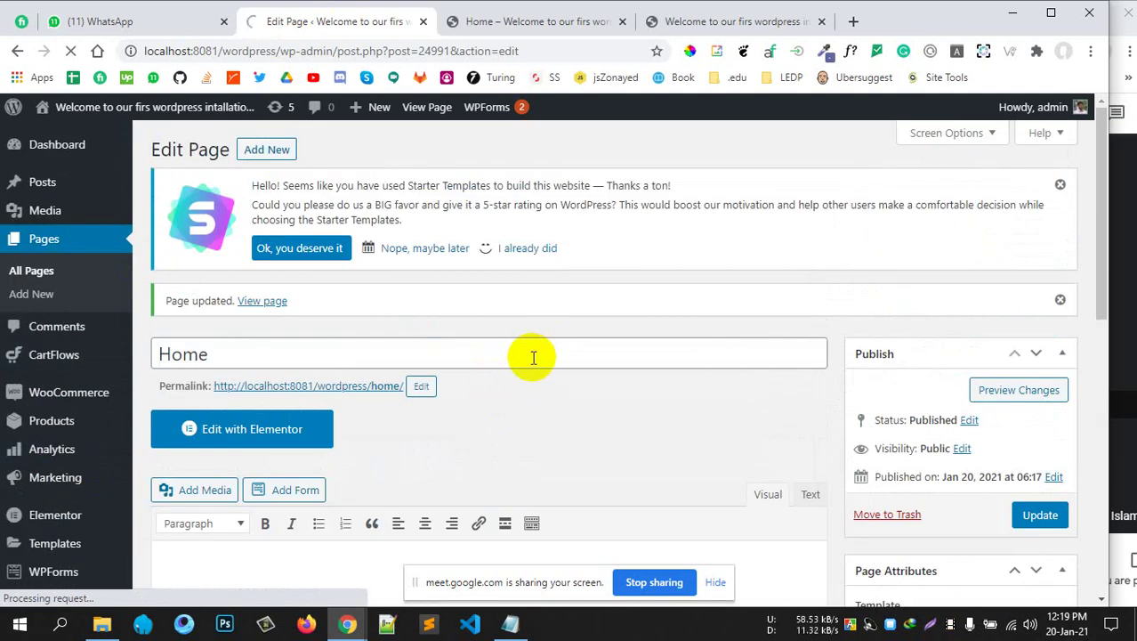
{"action": "scroll", "coordinate": [542, 355], "scroll_direction": "down", "scroll_amount": 4}
{"action": "scroll", "coordinate": [541, 353], "scroll_direction": "up", "scroll_amount": 3}
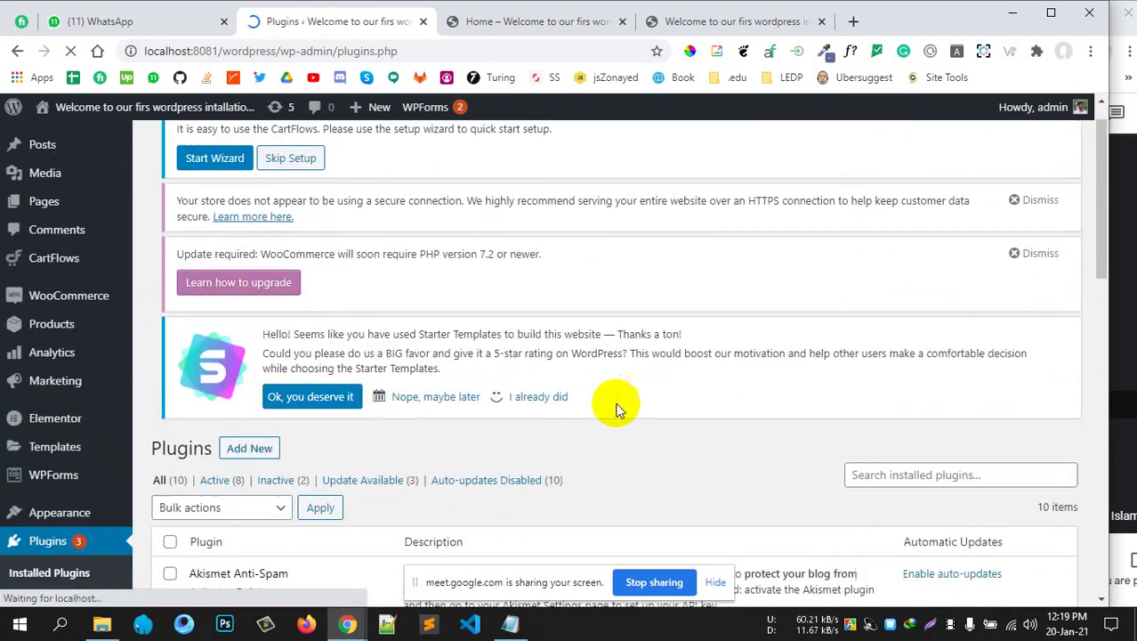
{"action": "scroll", "coordinate": [325, 350], "scroll_direction": "down", "scroll_amount": 7}
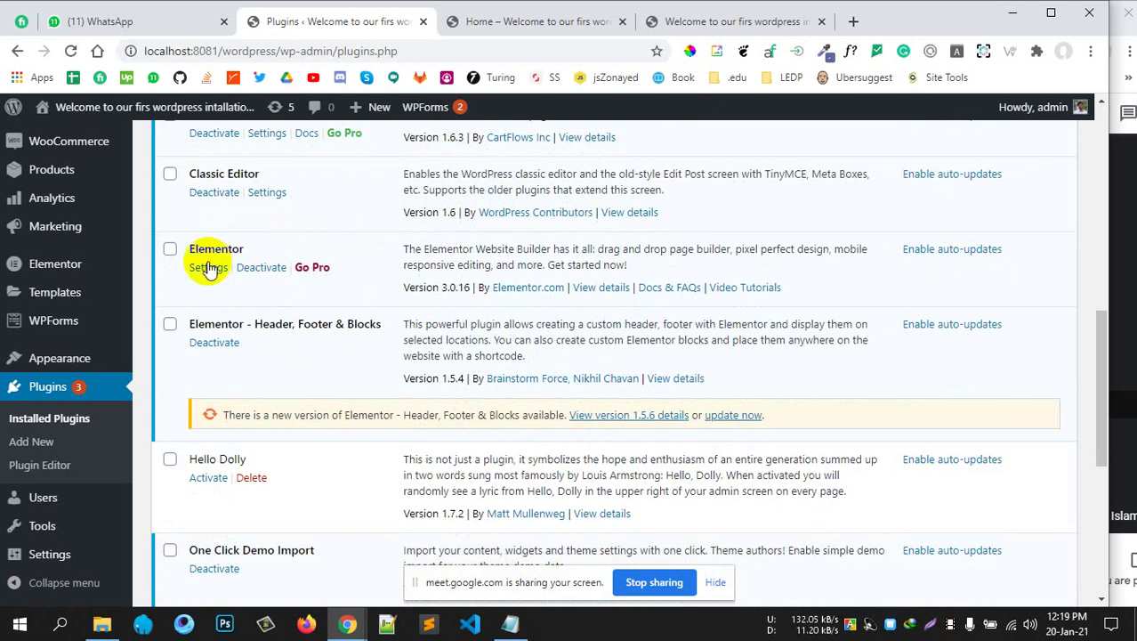
Read through the Elementor plugin's name, action links and description in the installed plugins list
{"action": "left_click_drag", "start_coordinate": [196, 249], "coordinate": [375, 269]}
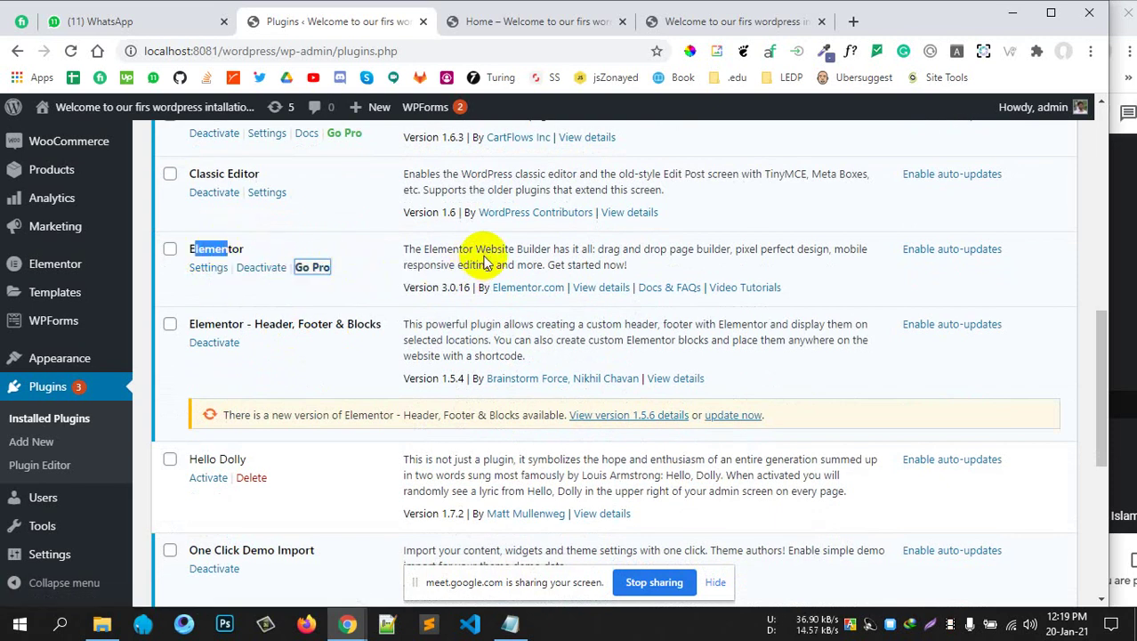
{"action": "left_click_drag", "start_coordinate": [484, 256], "coordinate": [589, 254]}
{"action": "left_click", "coordinate": [589, 256]}
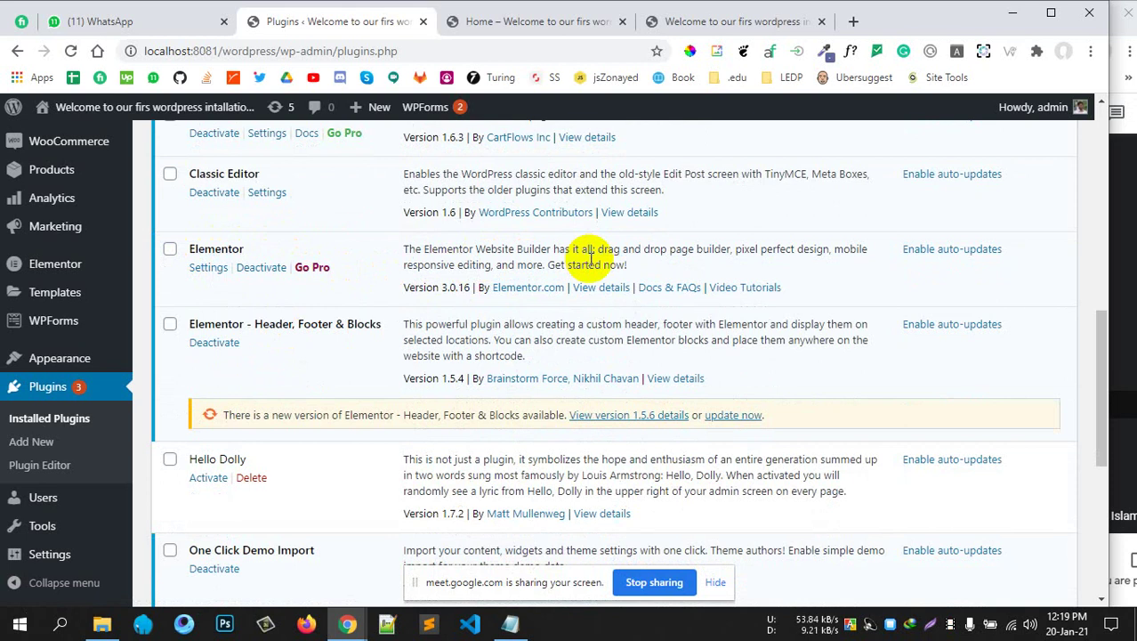
{"action": "left_click_drag", "start_coordinate": [570, 264], "coordinate": [623, 286]}
{"action": "left_click", "coordinate": [627, 267]}
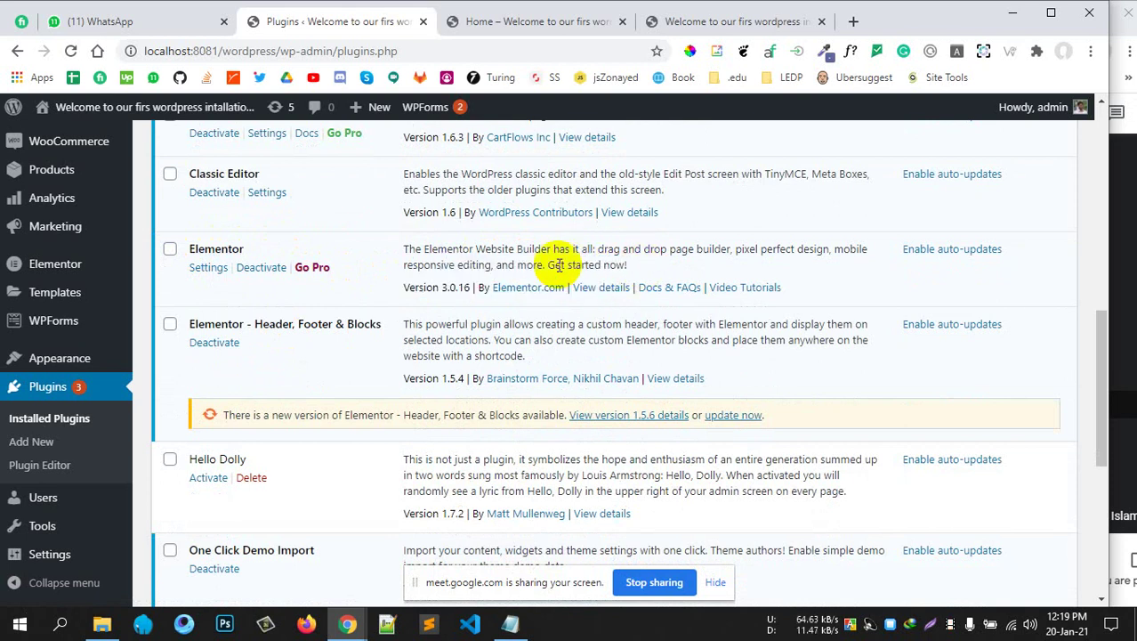
Deactivate the Elementor plugin, submitting the feedback form without a reason, and delete the plugin with its data
{"action": "left_click", "coordinate": [261, 267]}
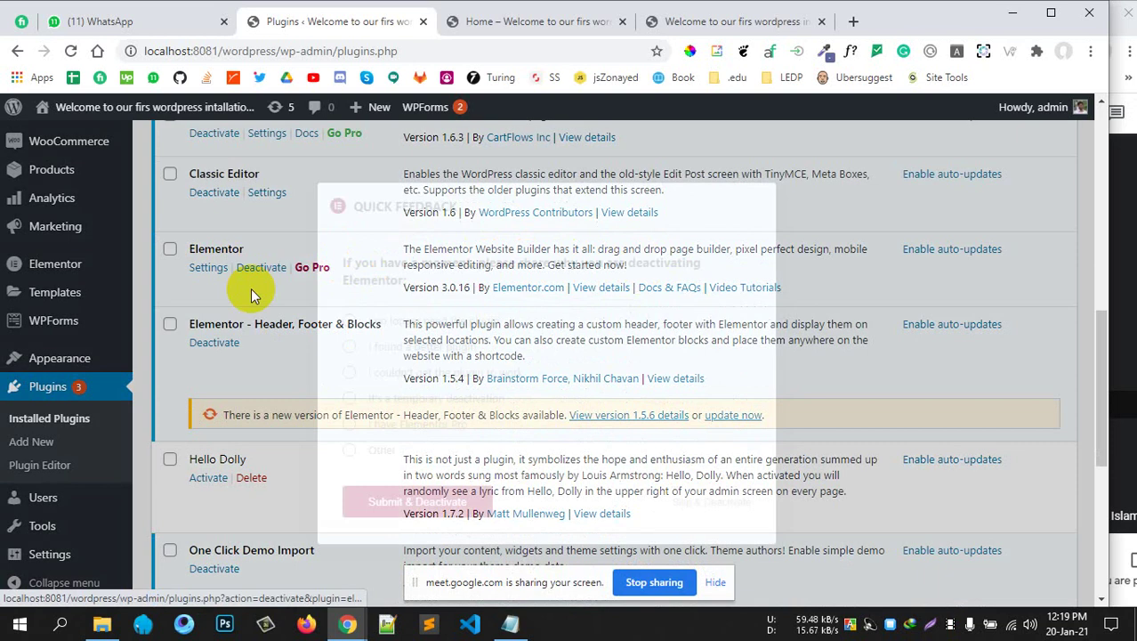
{"action": "left_click", "coordinate": [401, 488]}
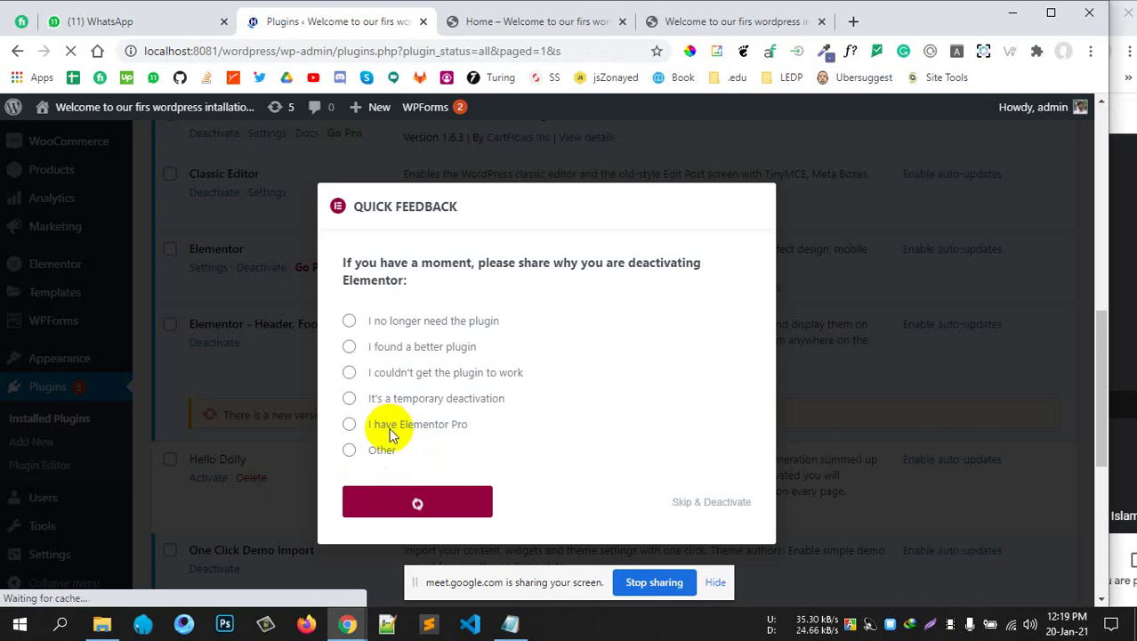
{"action": "scroll", "coordinate": [385, 398], "scroll_direction": "down", "scroll_amount": 8}
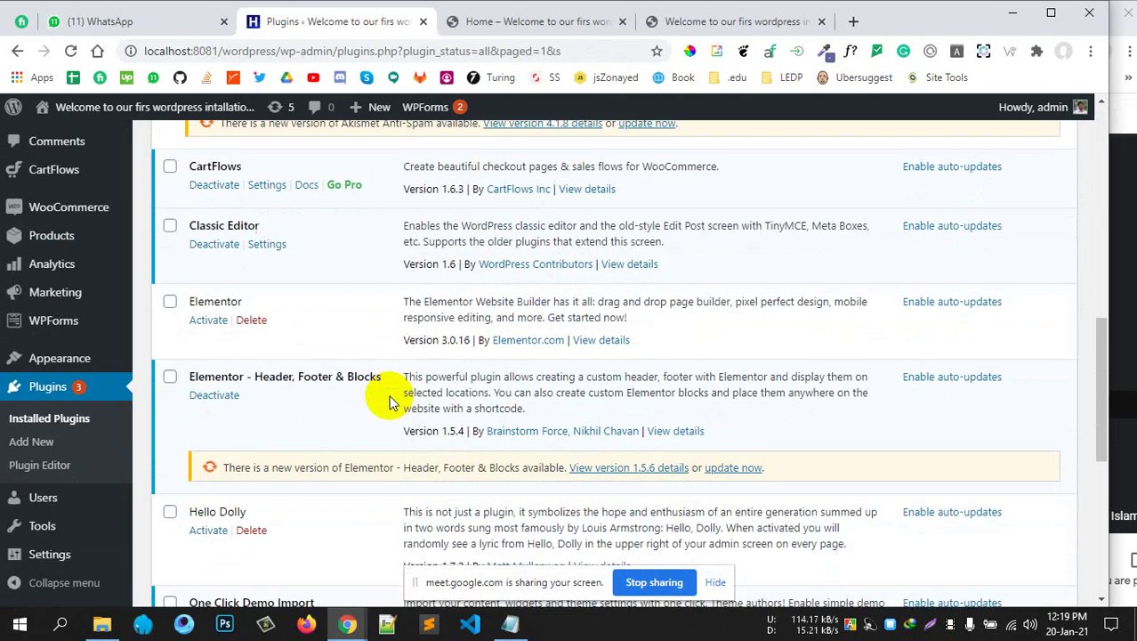
{"action": "left_click", "coordinate": [251, 320]}
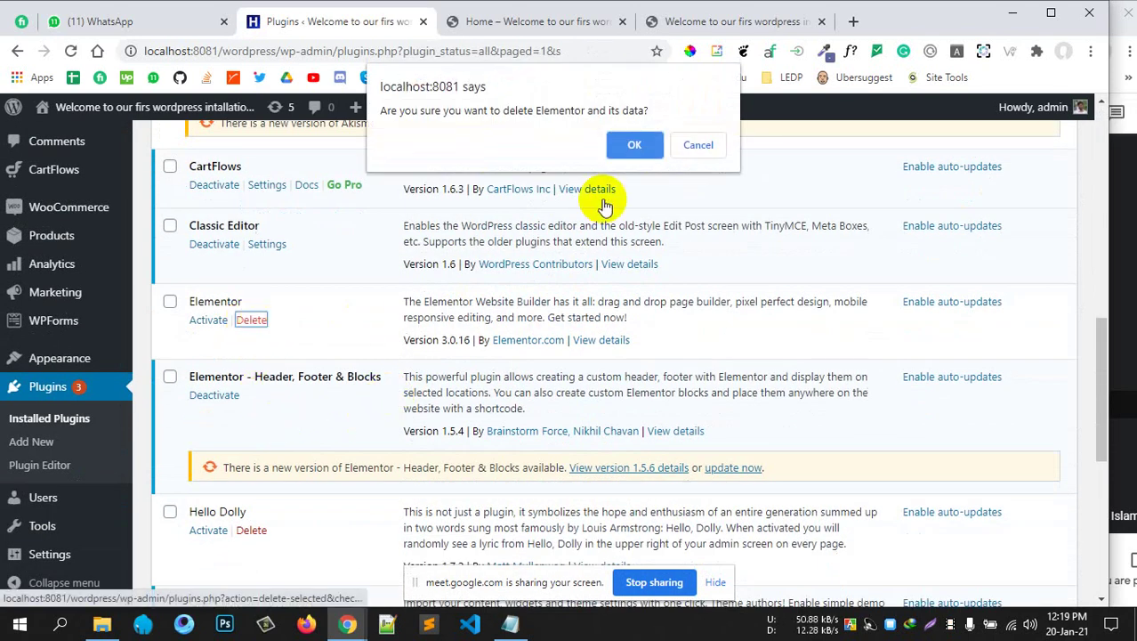
{"action": "left_click", "coordinate": [634, 147]}
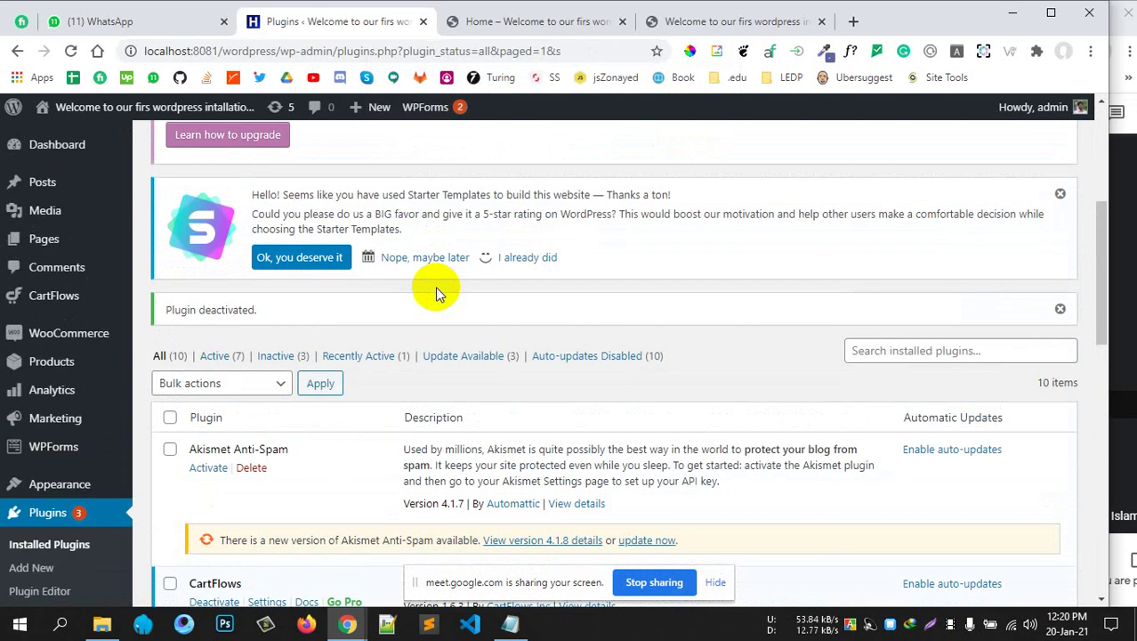
Look over the remaining installed plugins and open the page for adding new plugins
{"action": "scroll", "coordinate": [523, 331], "scroll_direction": "up", "scroll_amount": 3}
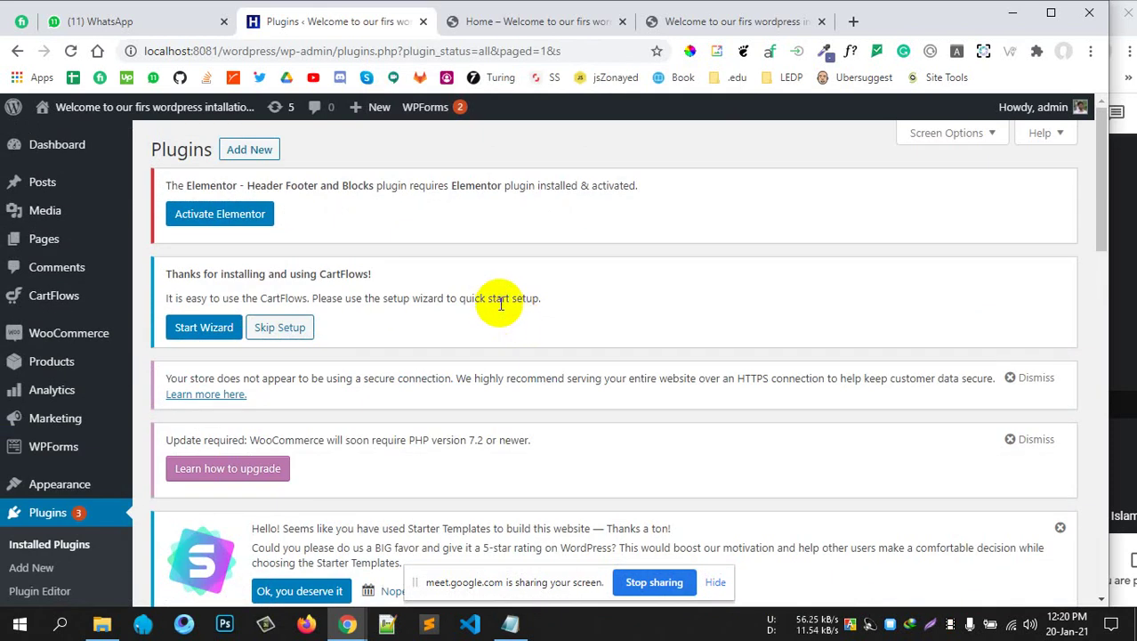
{"action": "scroll", "coordinate": [516, 303], "scroll_direction": "down", "scroll_amount": 5}
{"action": "scroll", "coordinate": [515, 303], "scroll_direction": "up", "scroll_amount": 2}
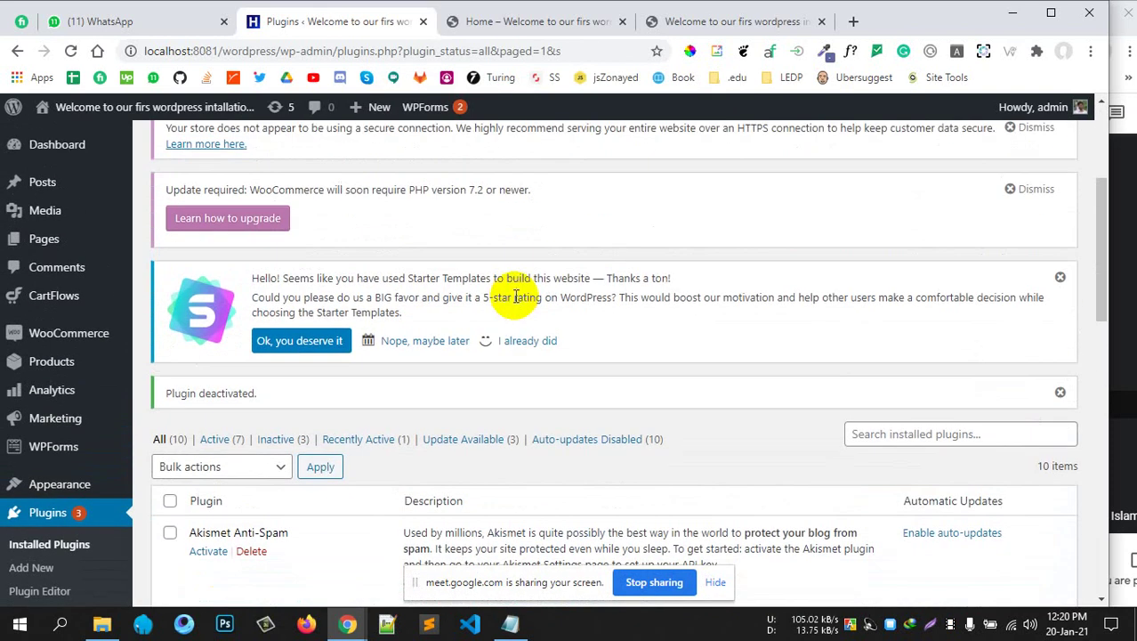
{"action": "scroll", "coordinate": [513, 299], "scroll_direction": "down", "scroll_amount": 5}
{"action": "scroll", "coordinate": [503, 296], "scroll_direction": "down", "scroll_amount": 4}
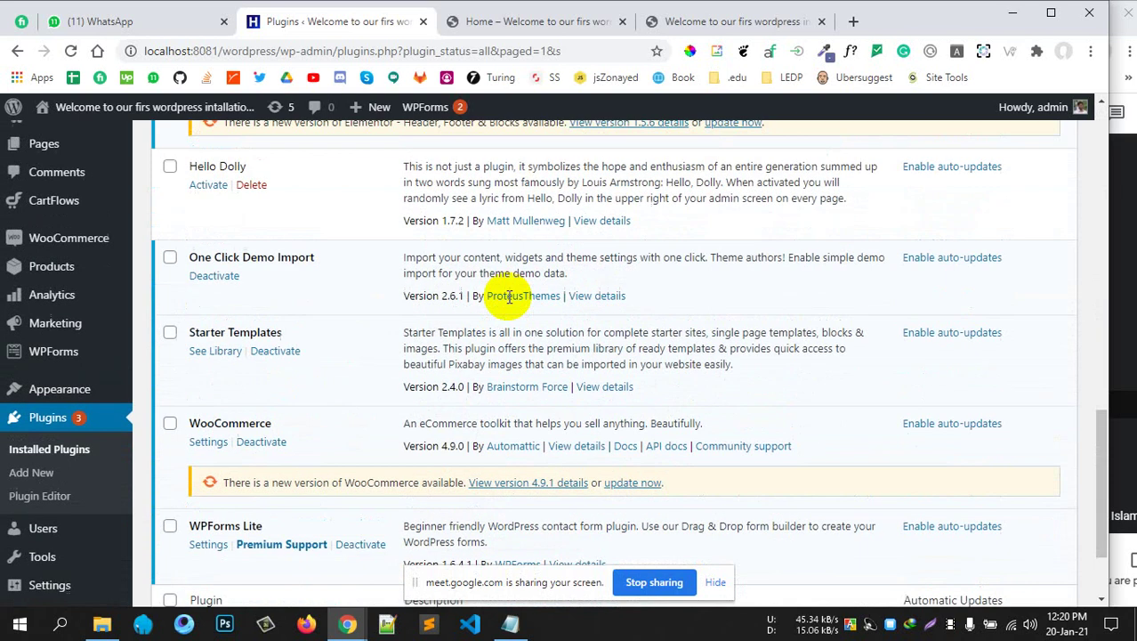
{"action": "scroll", "coordinate": [501, 298], "scroll_direction": "up", "scroll_amount": 15}
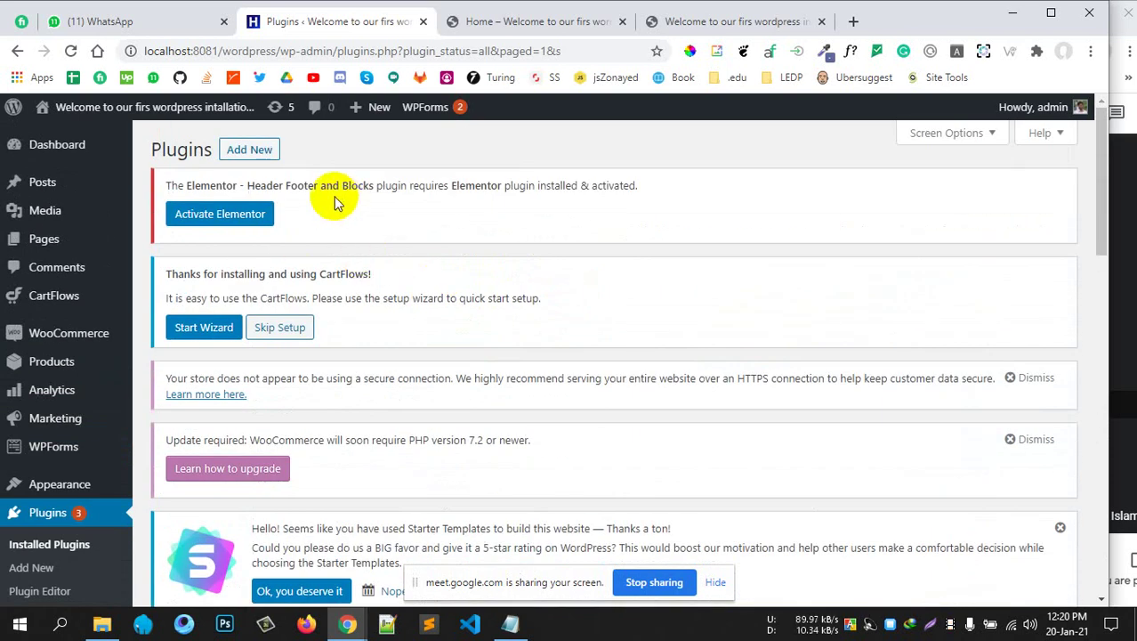
{"action": "left_click", "coordinate": [252, 152]}
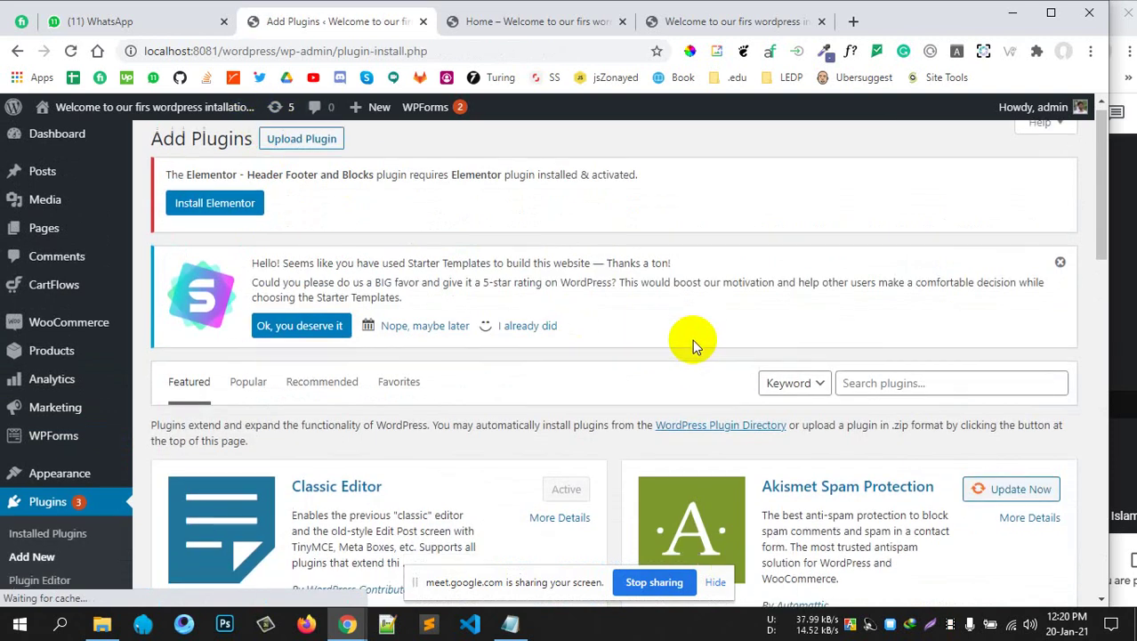
Search the plugin directory for "elementor" and bring the Elementor Website Builder entry into view
{"action": "scroll", "coordinate": [692, 339], "scroll_direction": "down", "scroll_amount": 3}
{"action": "left_click", "coordinate": [879, 229]}
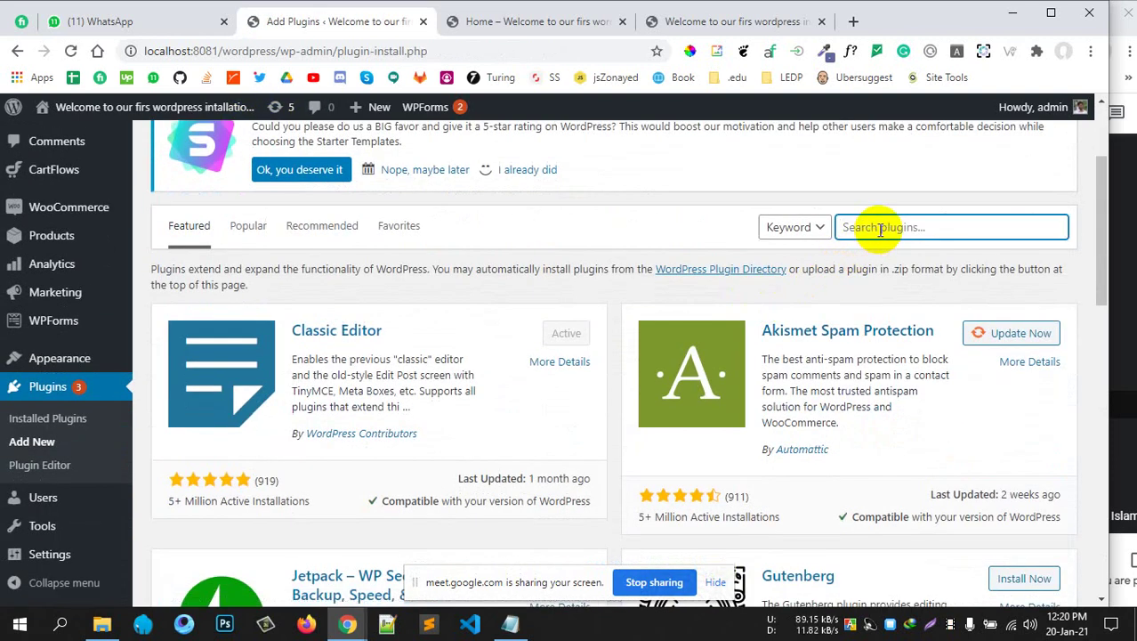
{"action": "type", "text": "elementor"}
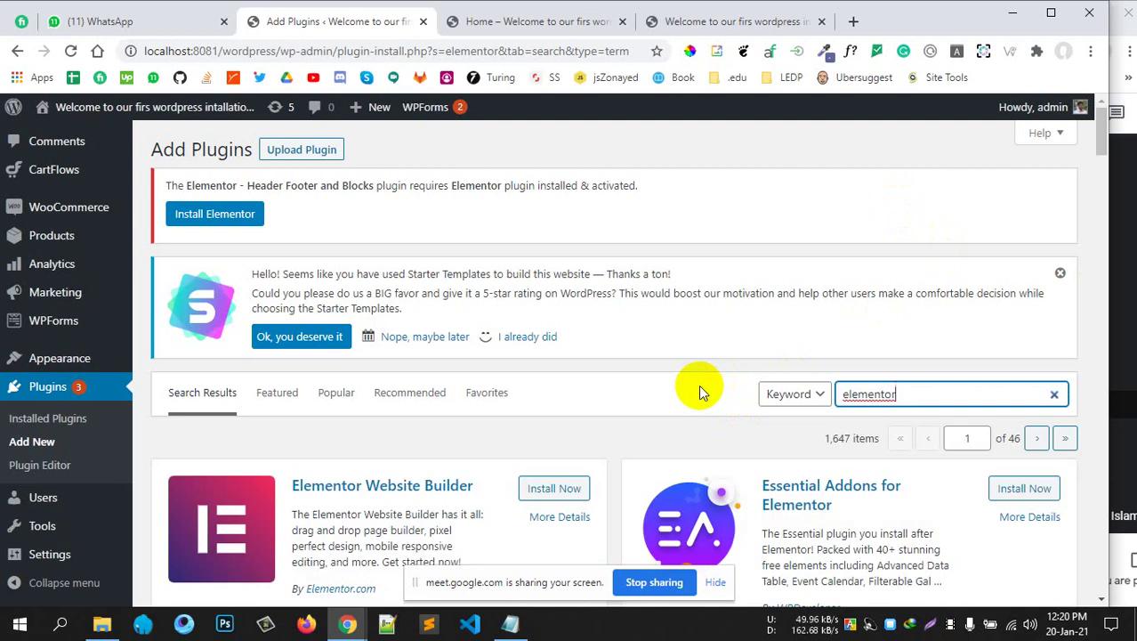
{"action": "scroll", "coordinate": [621, 393], "scroll_direction": "down", "scroll_amount": 2}
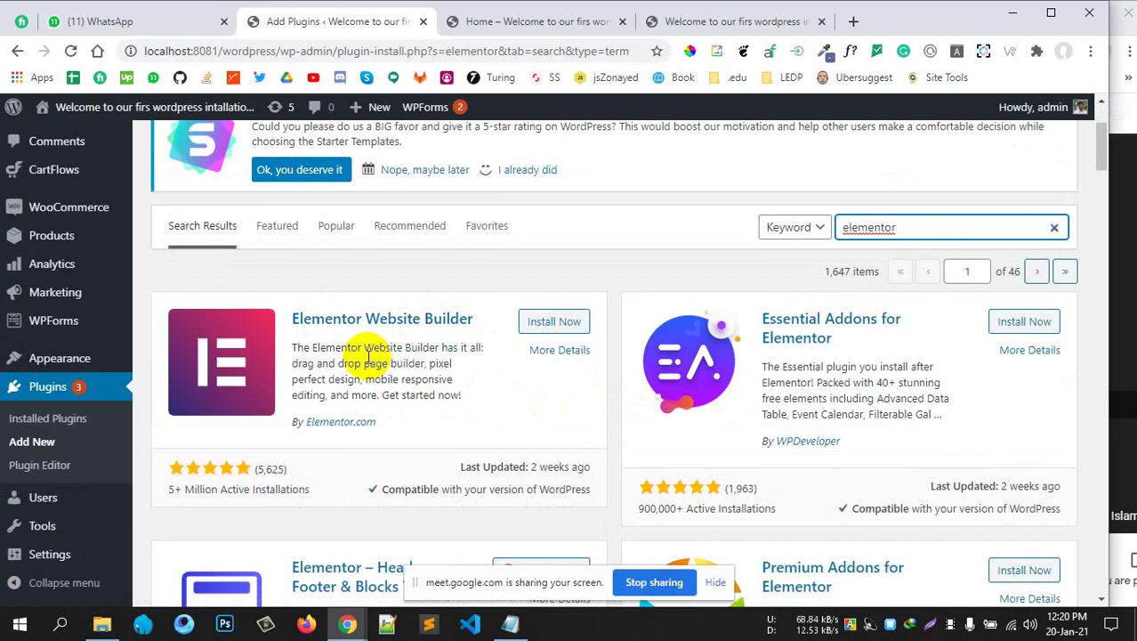
Read the rating, active installations and description on the Elementor Website Builder plugin card
{"action": "left_click", "coordinate": [182, 489]}
{"action": "left_click_drag", "start_coordinate": [182, 490], "coordinate": [331, 501]}
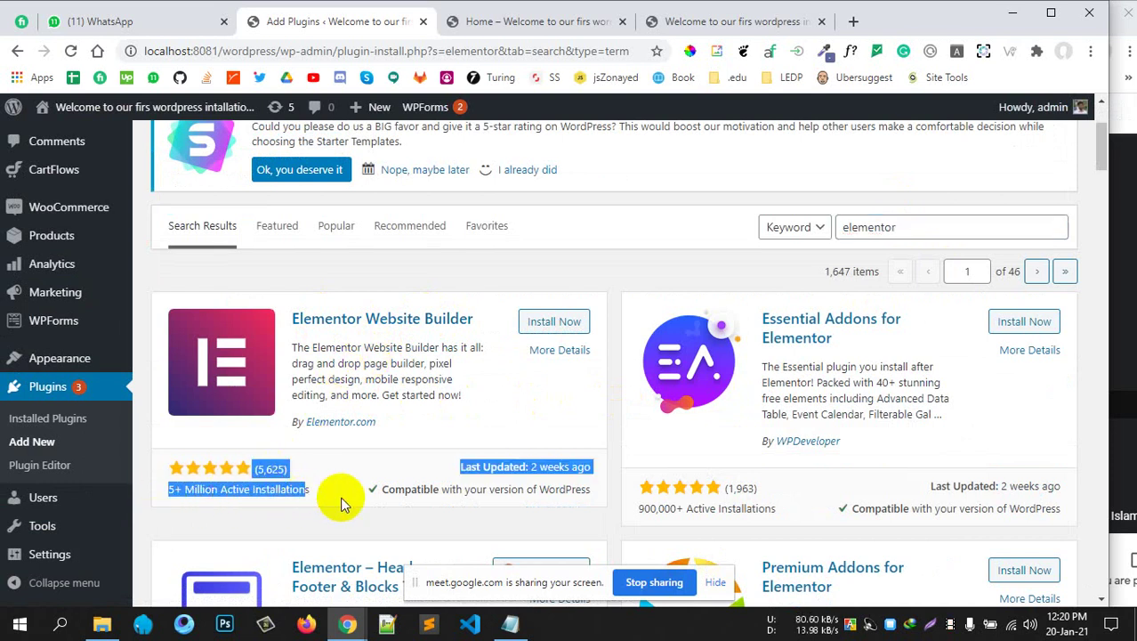
{"action": "left_click", "coordinate": [341, 505]}
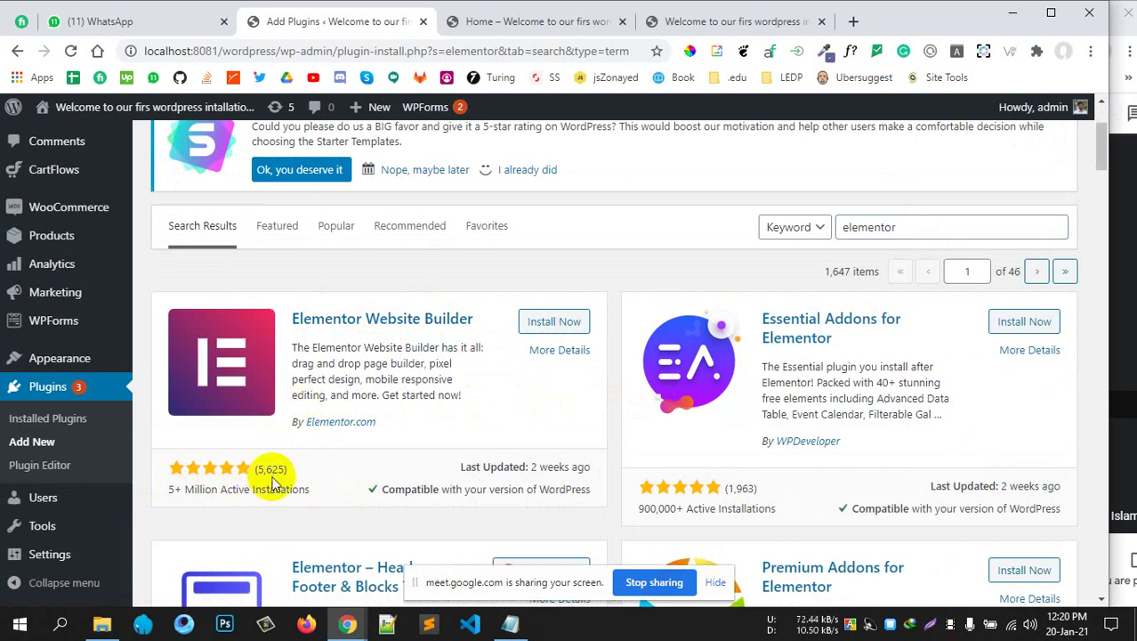
{"action": "left_click", "coordinate": [315, 480]}
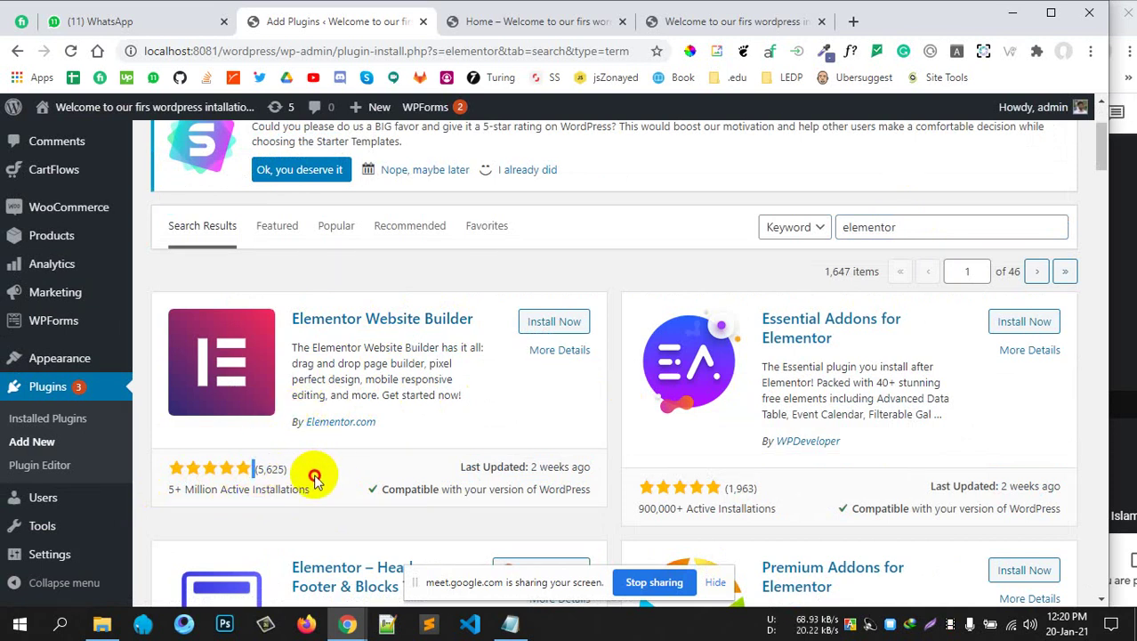
{"action": "left_click_drag", "start_coordinate": [405, 349], "coordinate": [409, 382]}
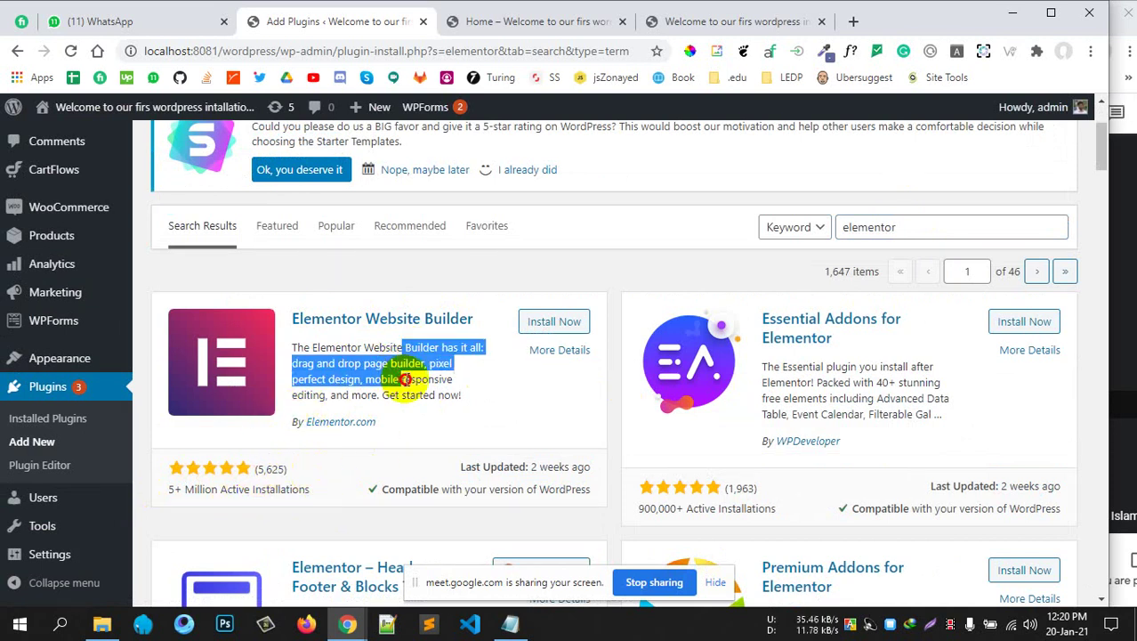
Install the Elementor Website Builder plugin from the search results and look over the neighbouring add-ons meanwhile
{"action": "left_click", "coordinate": [541, 329]}
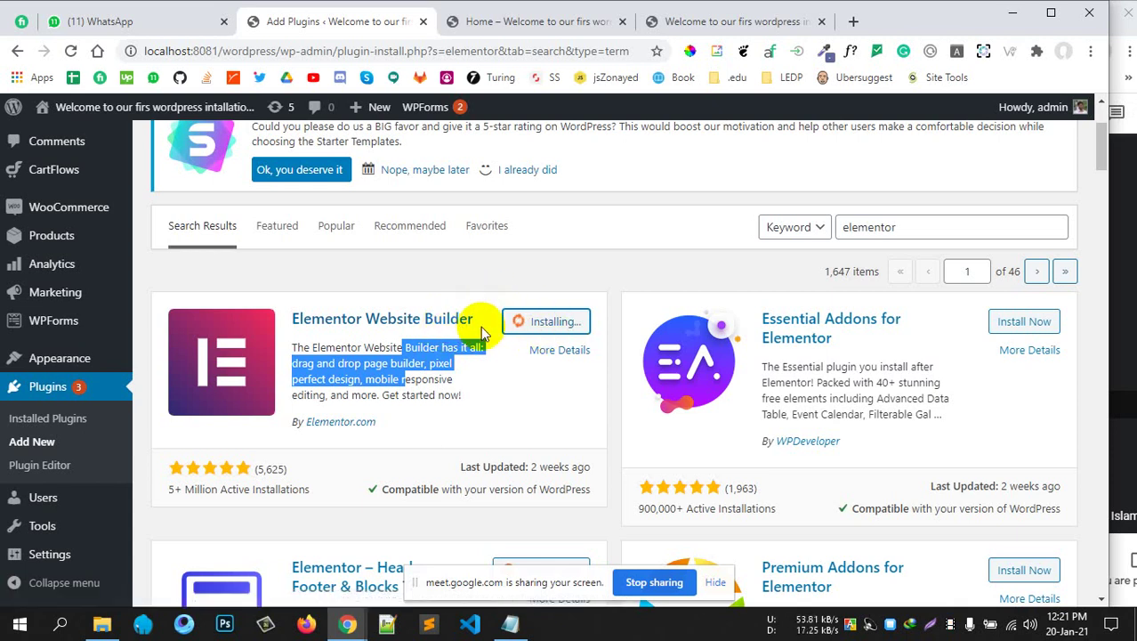
{"action": "left_click", "coordinate": [418, 348]}
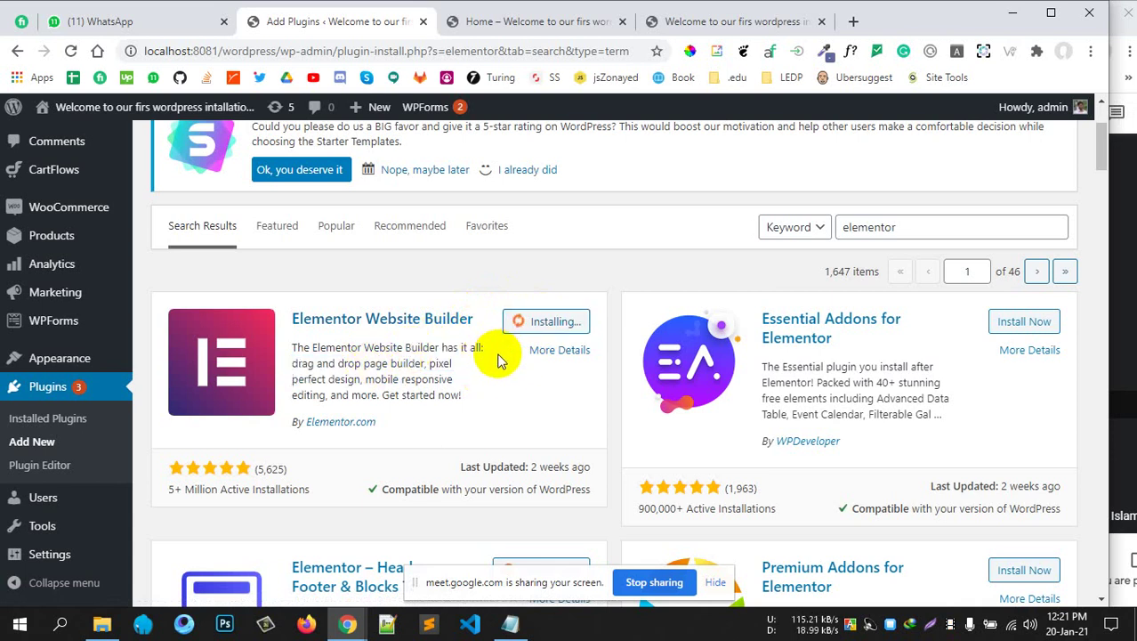
{"action": "scroll", "coordinate": [482, 356], "scroll_direction": "down", "scroll_amount": 2}
{"action": "scroll", "coordinate": [488, 356], "scroll_direction": "up", "scroll_amount": 1}
{"action": "scroll", "coordinate": [494, 363], "scroll_direction": "down", "scroll_amount": 1}
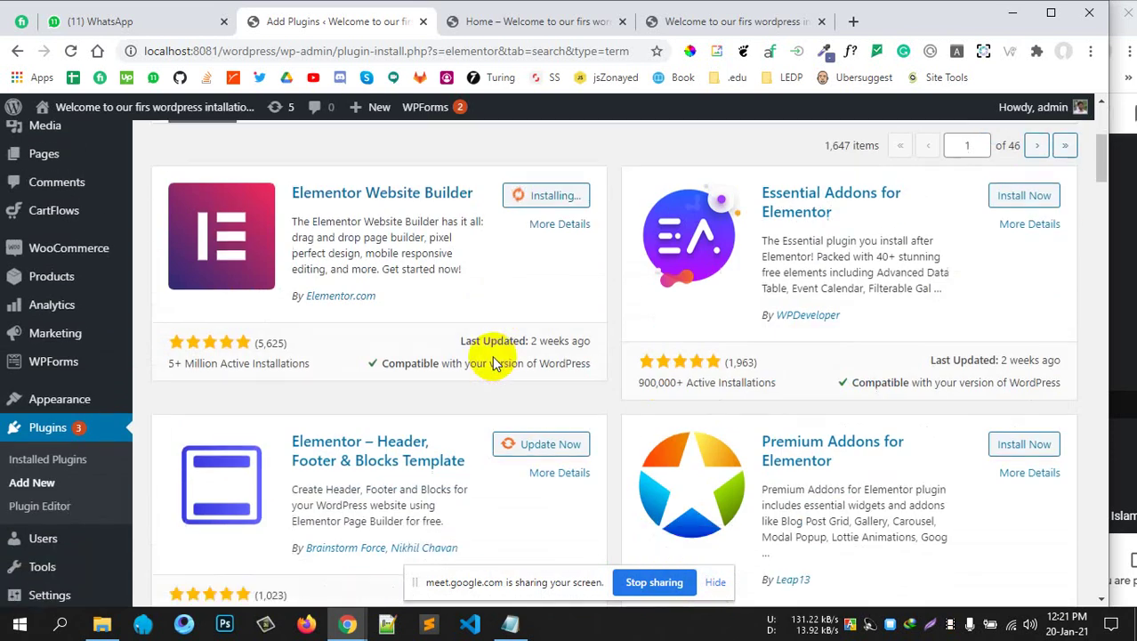
{"action": "scroll", "coordinate": [494, 363], "scroll_direction": "down", "scroll_amount": 1}
{"action": "scroll", "coordinate": [494, 363], "scroll_direction": "up", "scroll_amount": 2}
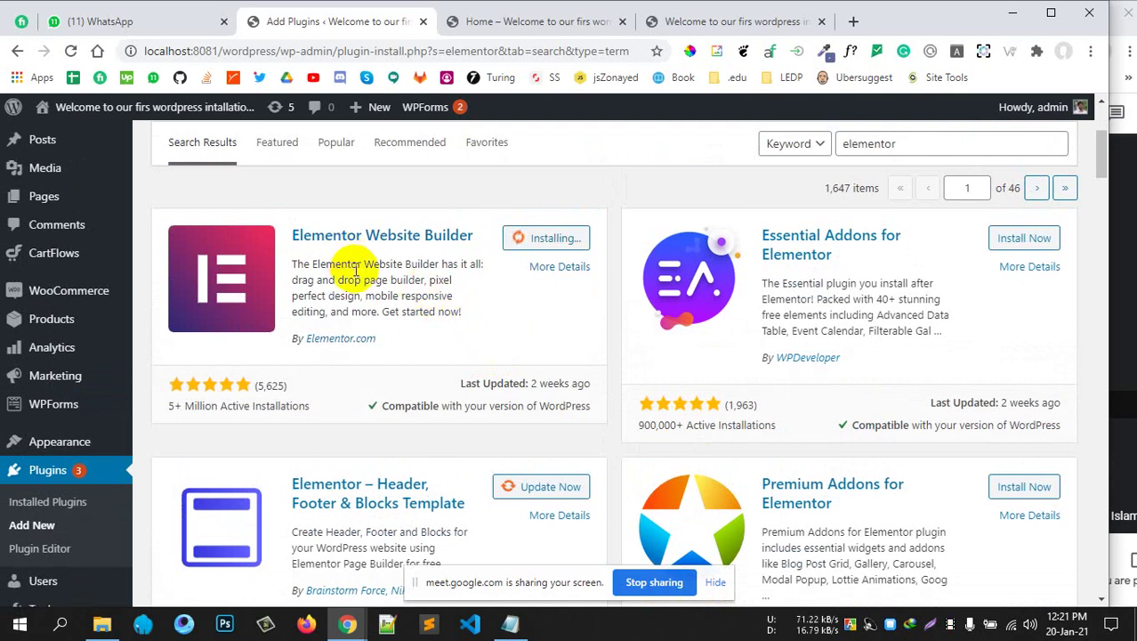
{"action": "scroll", "coordinate": [267, 267], "scroll_direction": "up", "scroll_amount": 1}
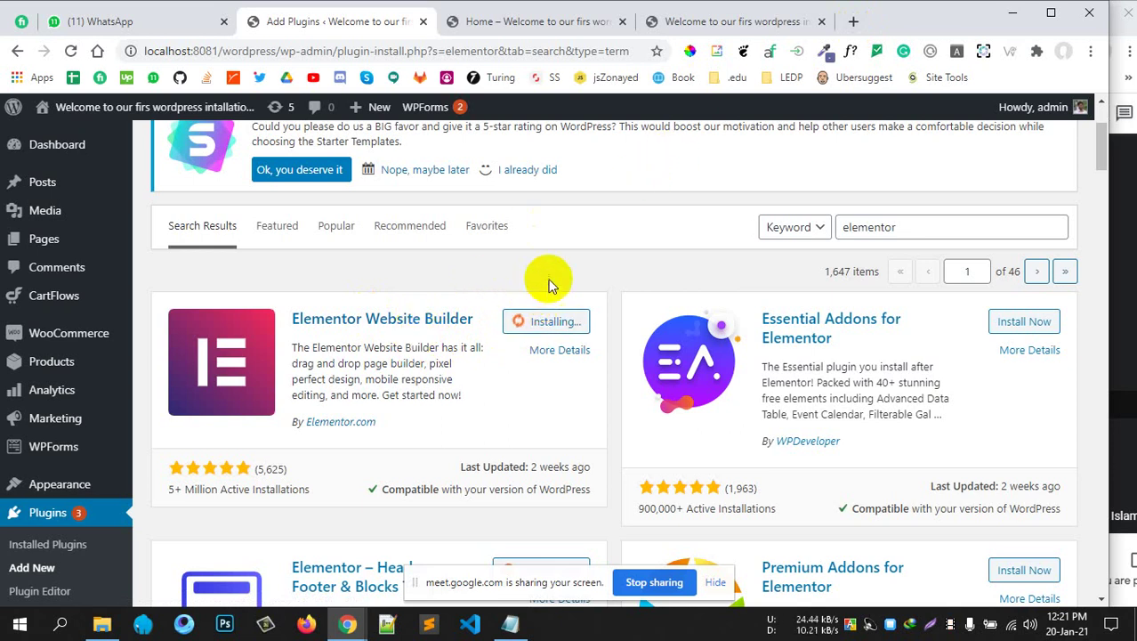
Search Google for "elementor download" in a new browser tab and open the WordPress.org page of Elementor Website Builder
{"action": "left_click", "coordinate": [853, 22]}
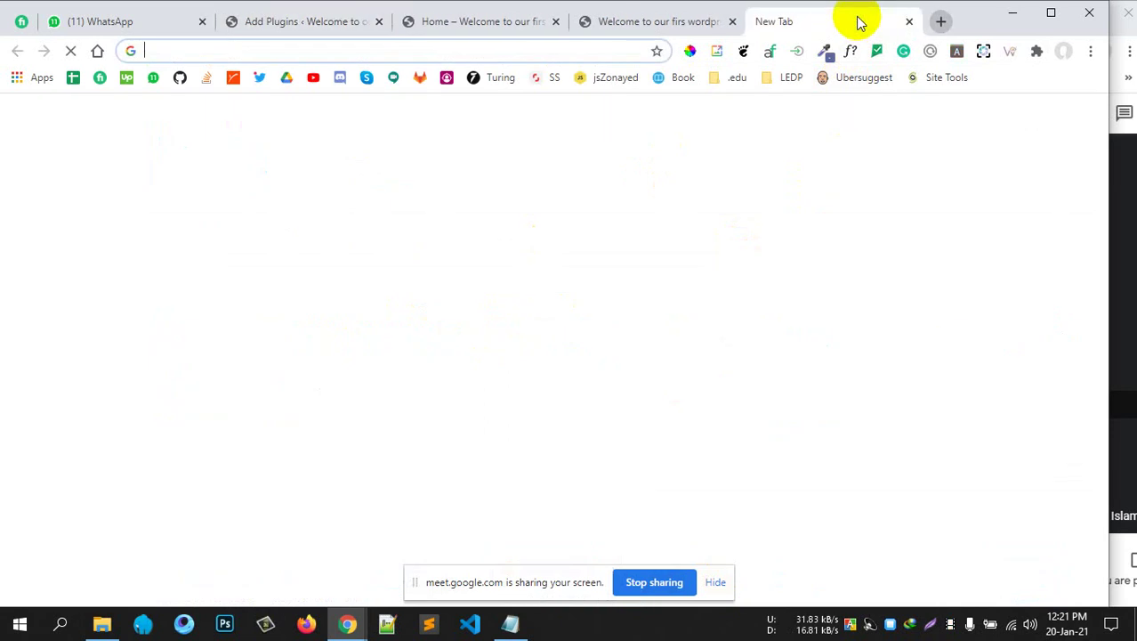
{"action": "type", "text": "elemen"}
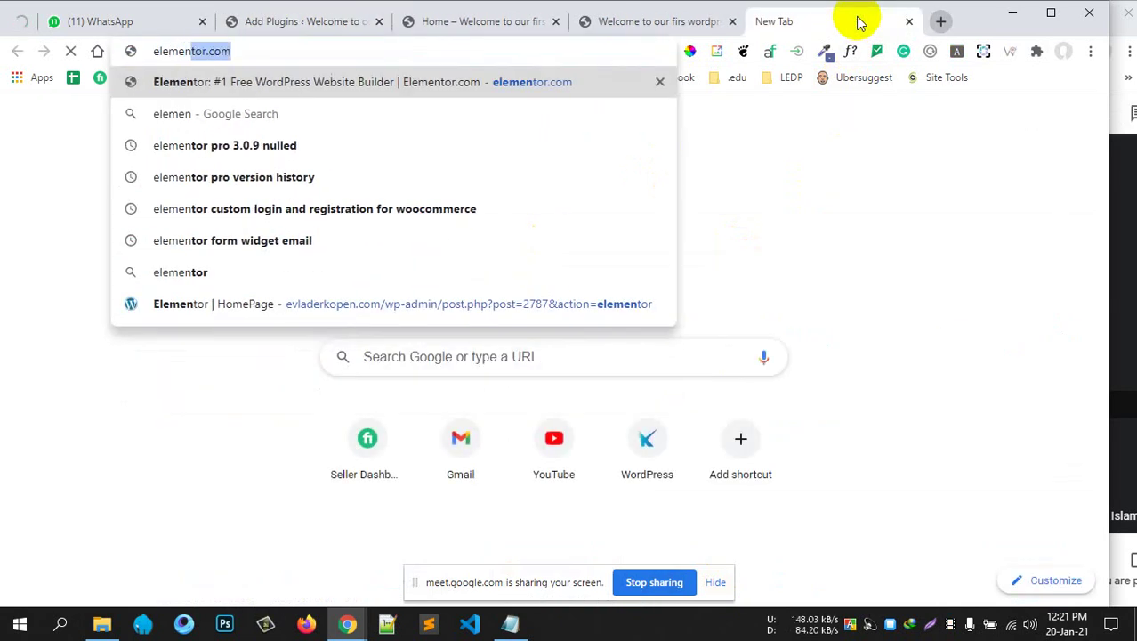
{"action": "type", "text": "tor downl"}
{"action": "key", "text": "Return"}
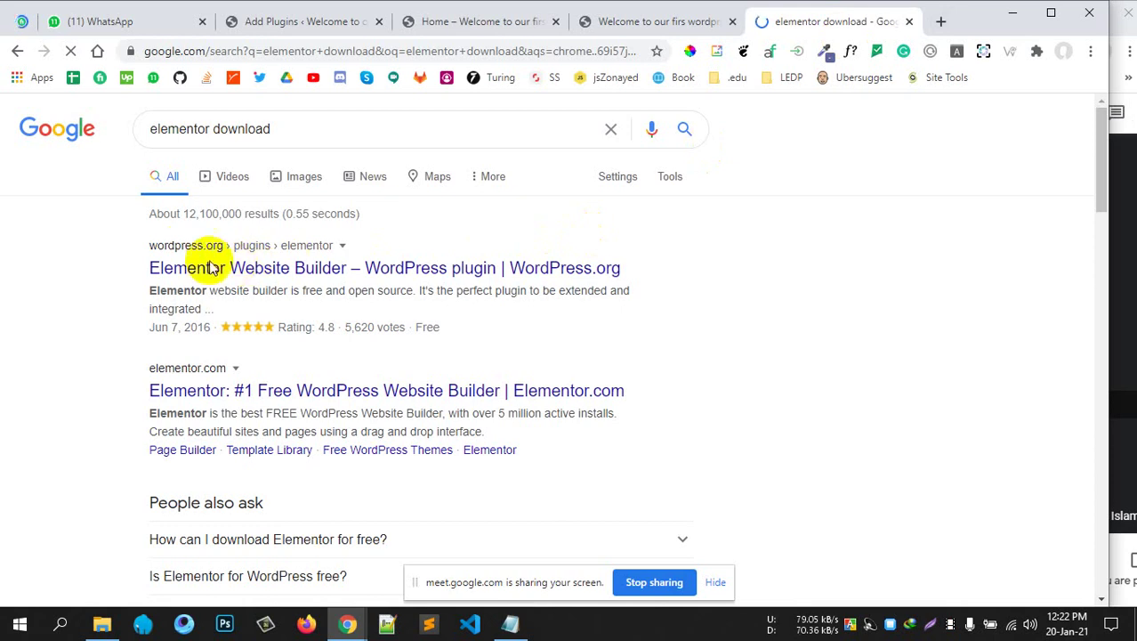
{"action": "left_click_drag", "start_coordinate": [197, 246], "coordinate": [71, 254]}
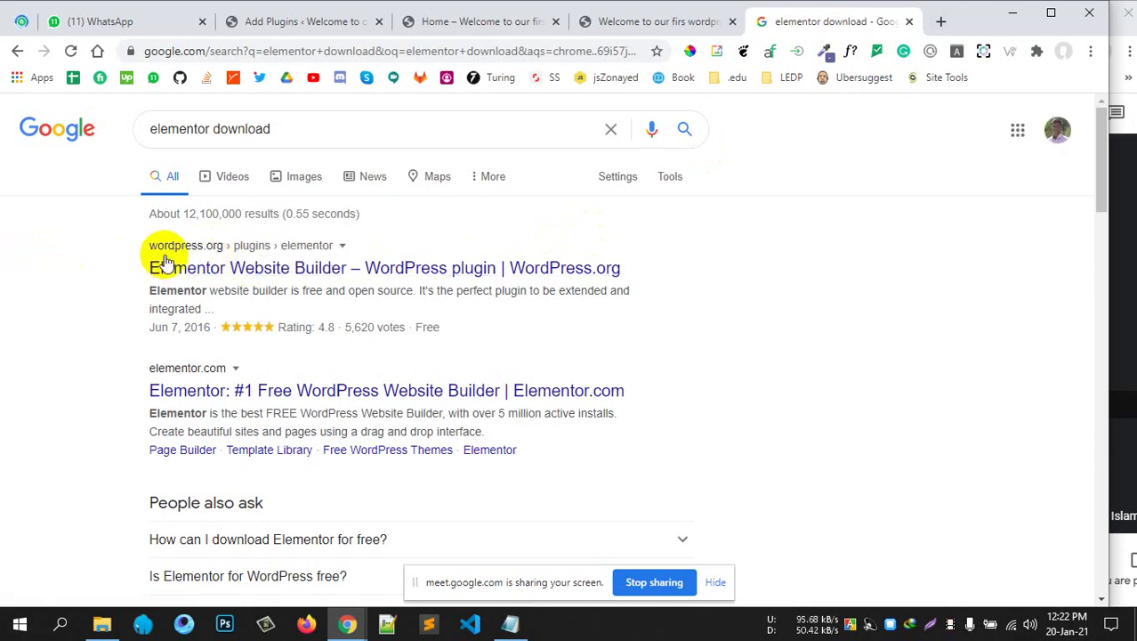
{"action": "left_click", "coordinate": [227, 269]}
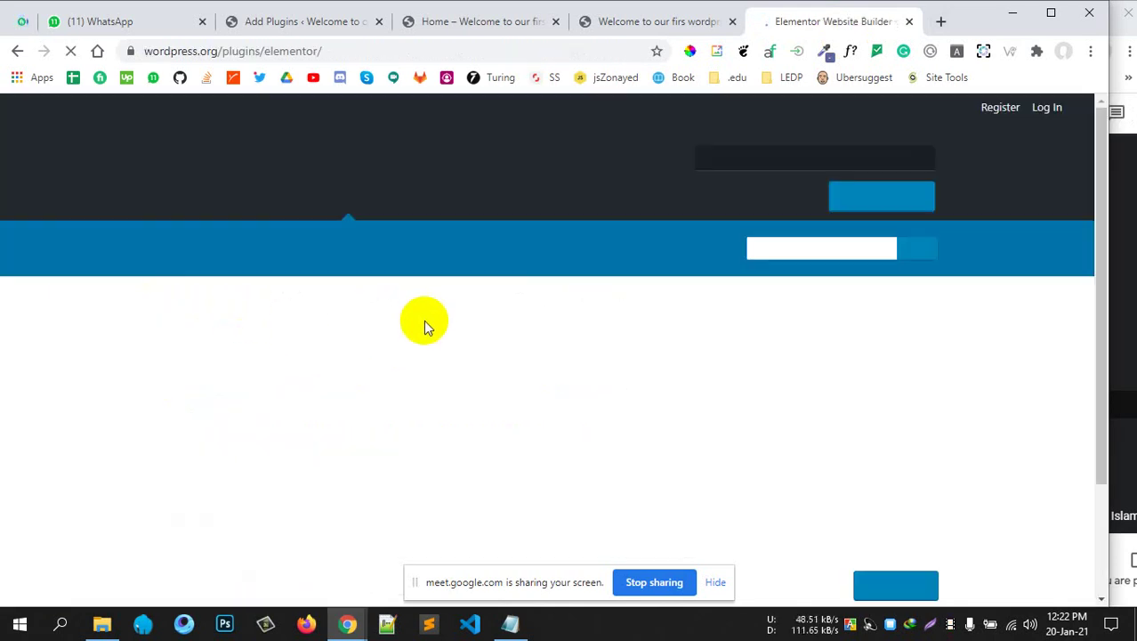
Look over the Elementor page on WordPress.org, and check the plugin's installation status on the site's Add Plugins page
{"action": "scroll", "coordinate": [979, 376], "scroll_direction": "down", "scroll_amount": 3}
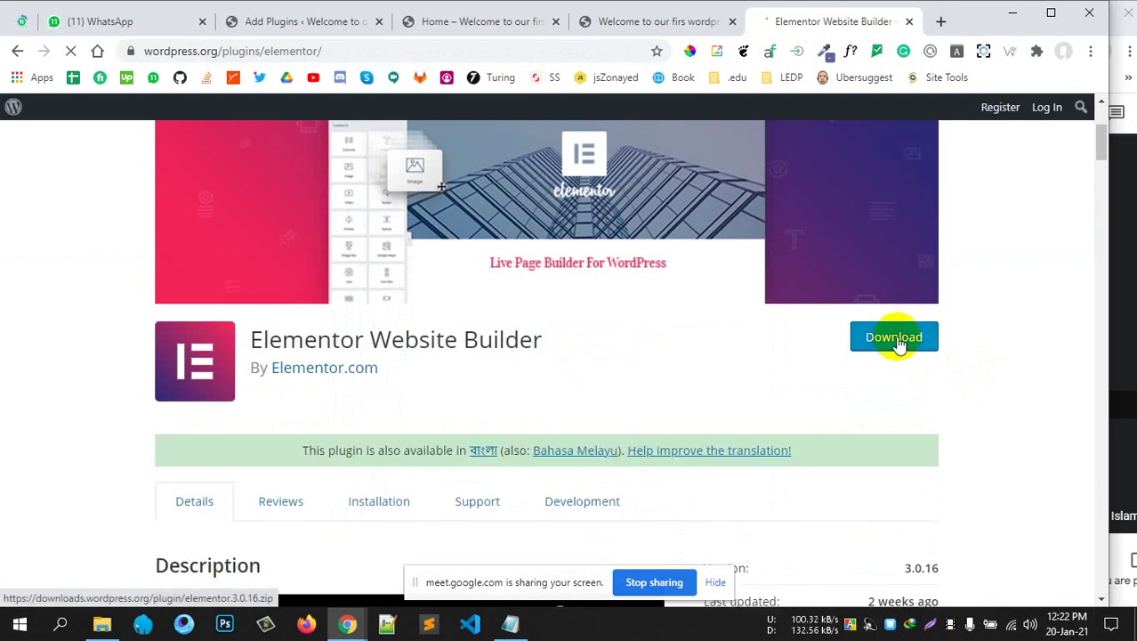
{"action": "scroll", "coordinate": [832, 372], "scroll_direction": "down", "scroll_amount": 4}
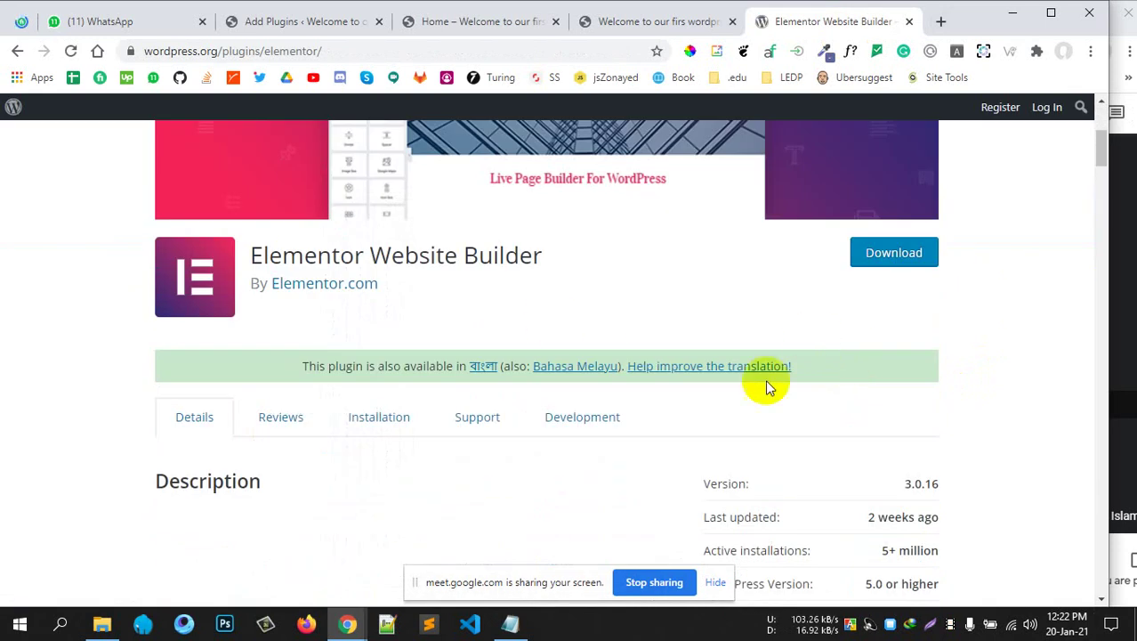
{"action": "scroll", "coordinate": [756, 378], "scroll_direction": "up", "scroll_amount": 2}
{"action": "scroll", "coordinate": [756, 449], "scroll_direction": "up", "scroll_amount": 1}
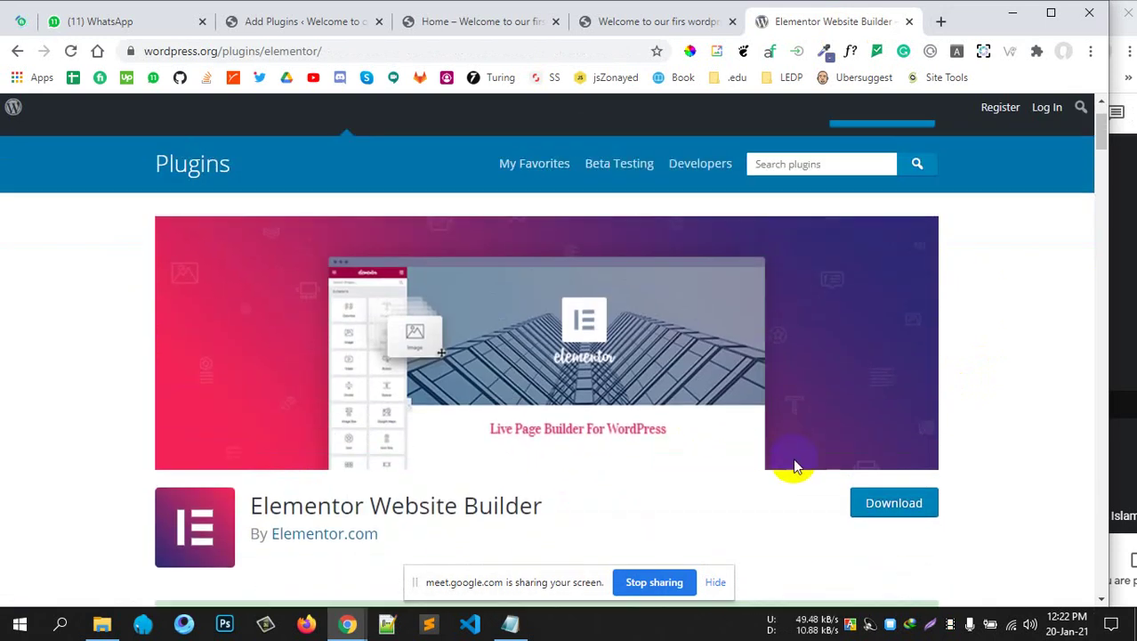
{"action": "left_click", "coordinate": [520, 22]}
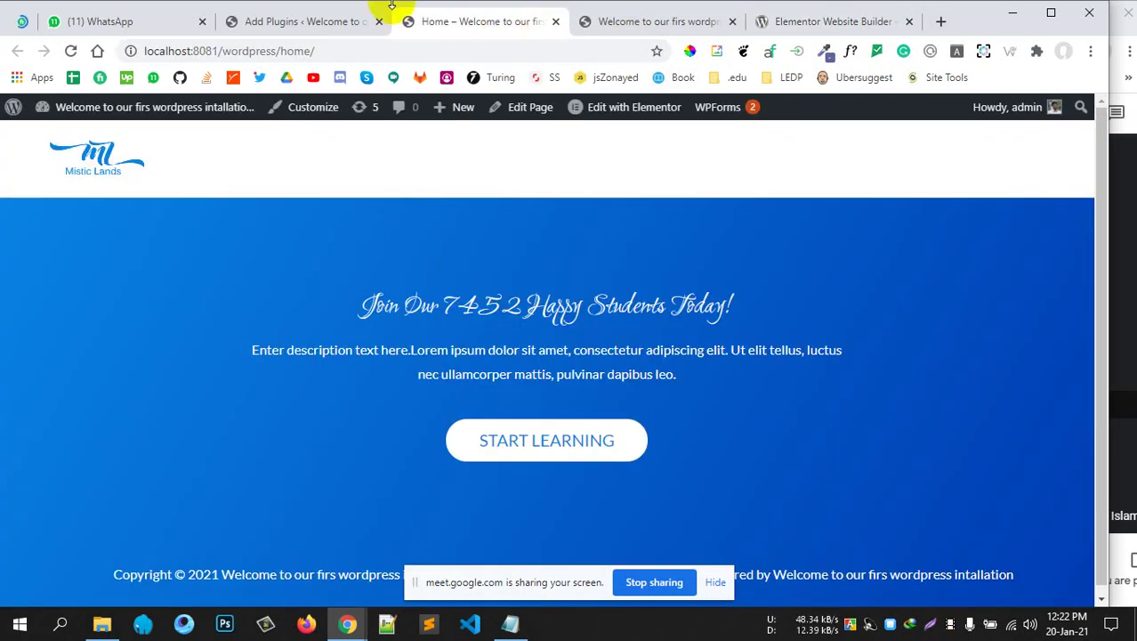
{"action": "left_click", "coordinate": [330, 21]}
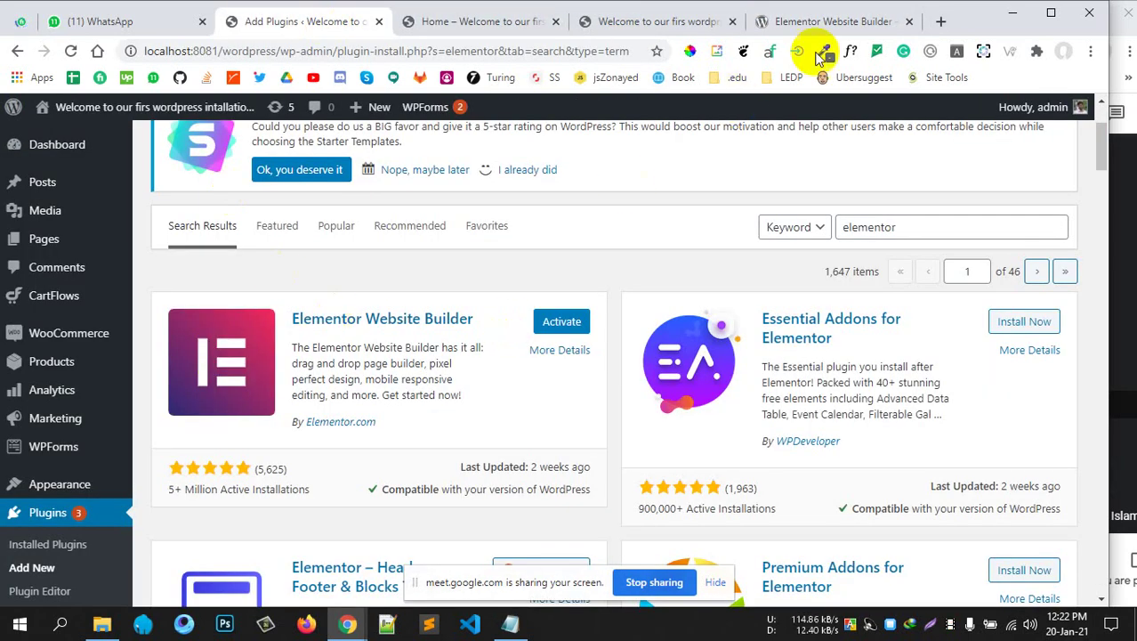
Download elementor.3.0.16.zip from the WordPress.org plugin page into the Downloads\Compressed folder and dismiss the completed download window
{"action": "left_click", "coordinate": [817, 20]}
{"action": "scroll", "coordinate": [802, 366], "scroll_direction": "down", "scroll_amount": 2}
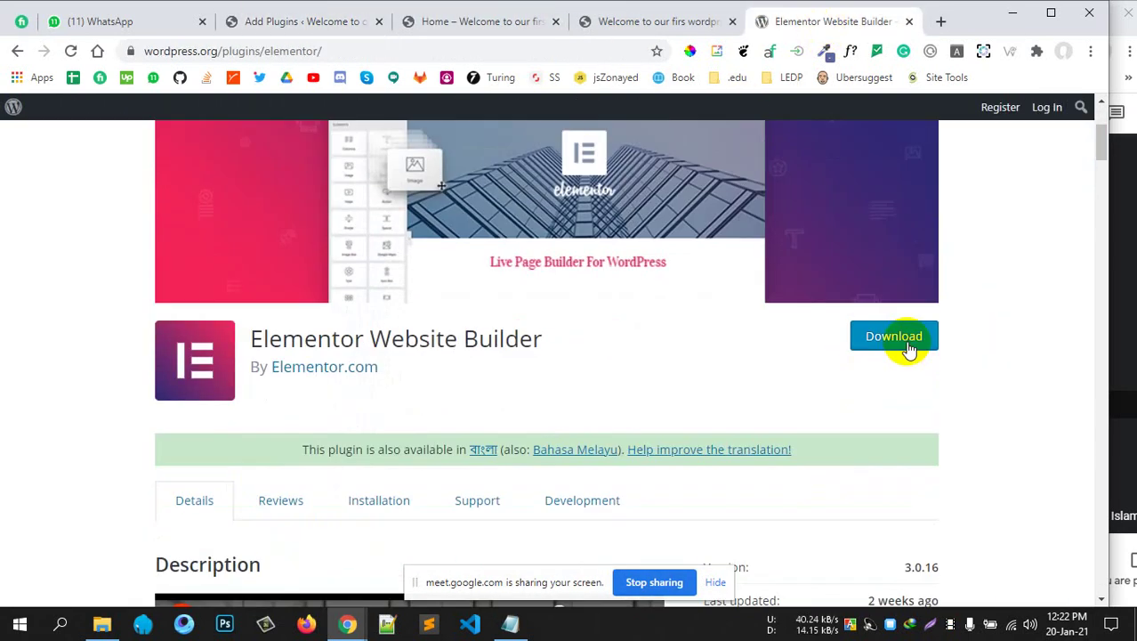
{"action": "left_click", "coordinate": [906, 347]}
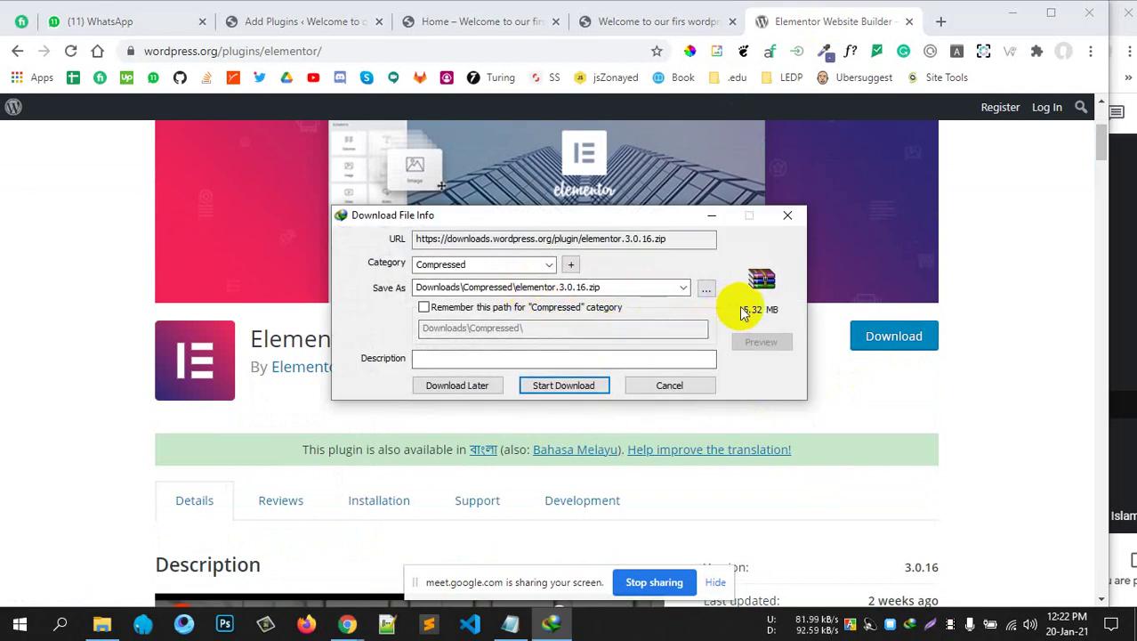
{"action": "left_click", "coordinate": [782, 309]}
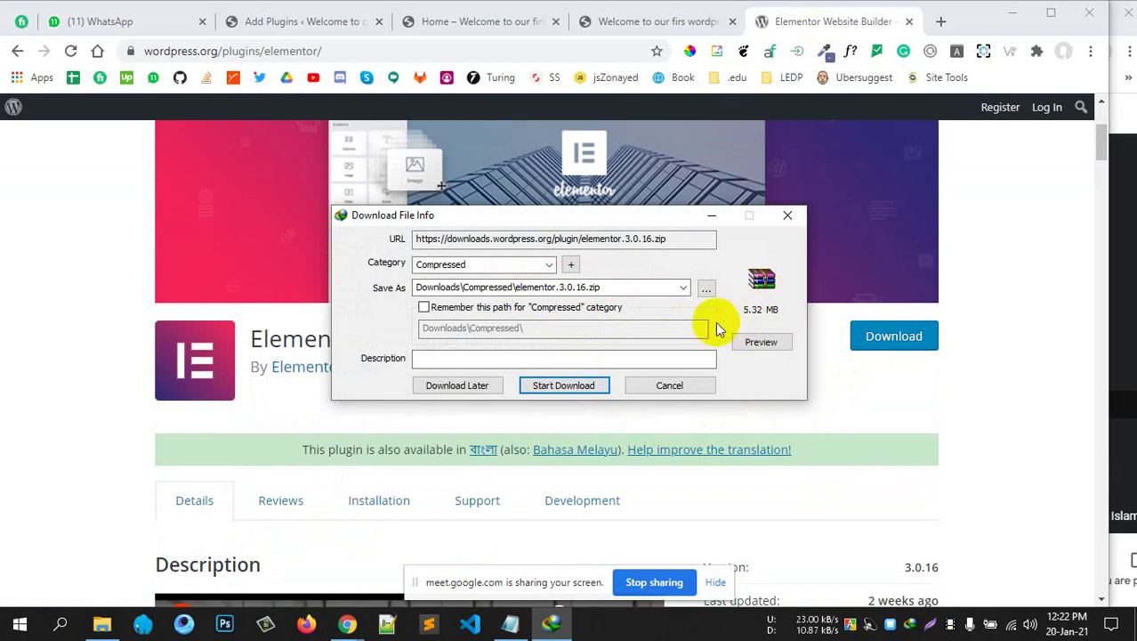
{"action": "left_click_drag", "start_coordinate": [665, 218], "coordinate": [621, 212]}
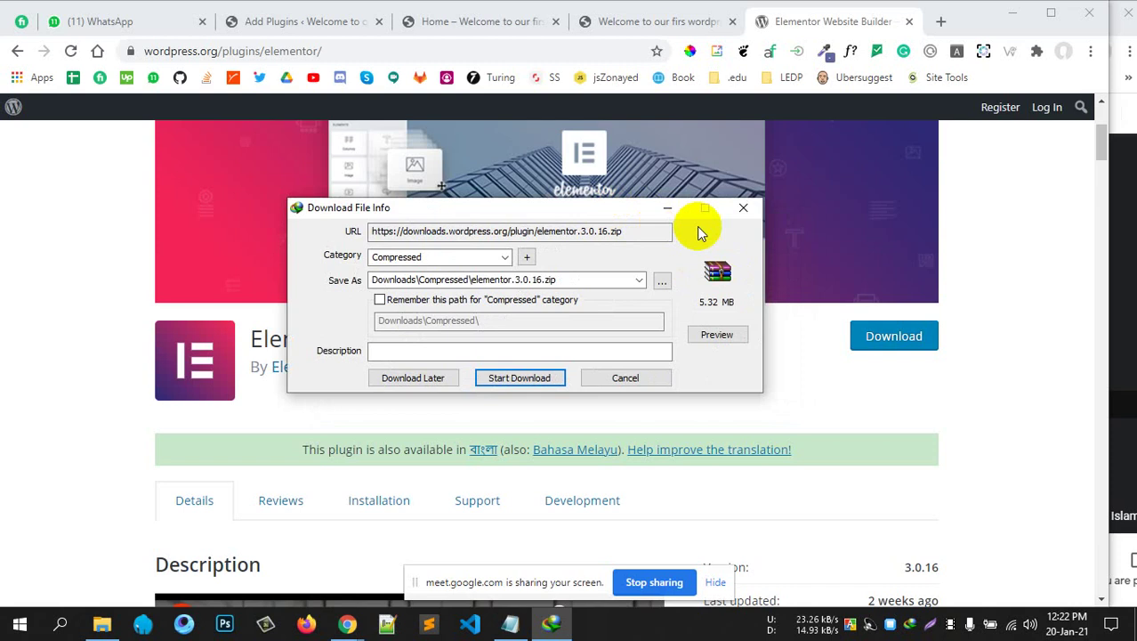
{"action": "left_click", "coordinate": [520, 378]}
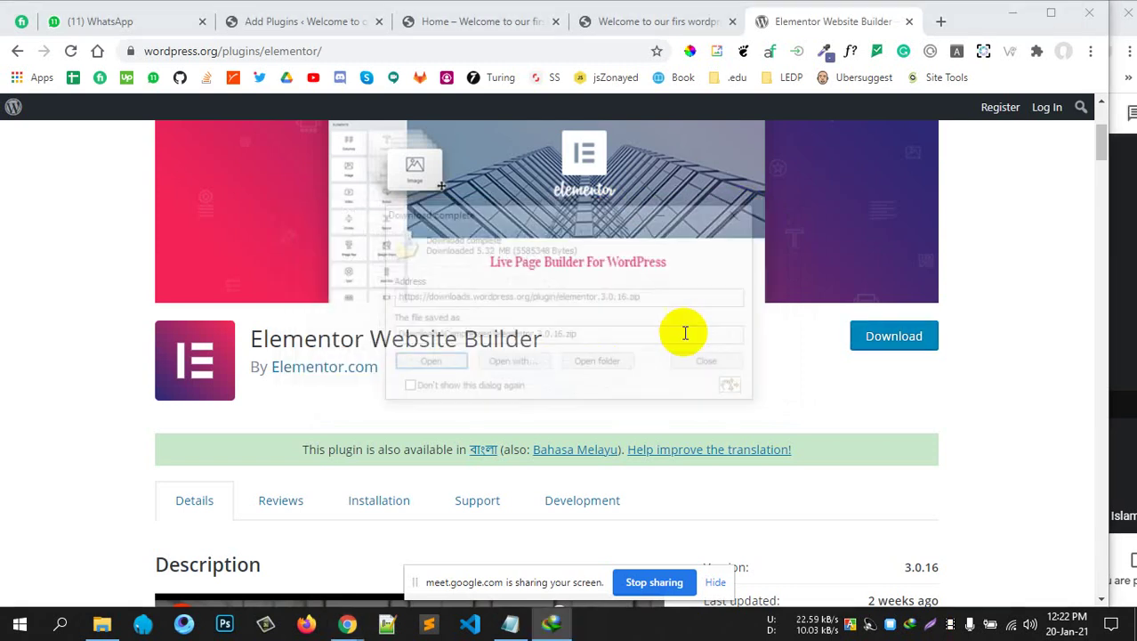
{"action": "left_click_drag", "start_coordinate": [602, 215], "coordinate": [683, 217]}
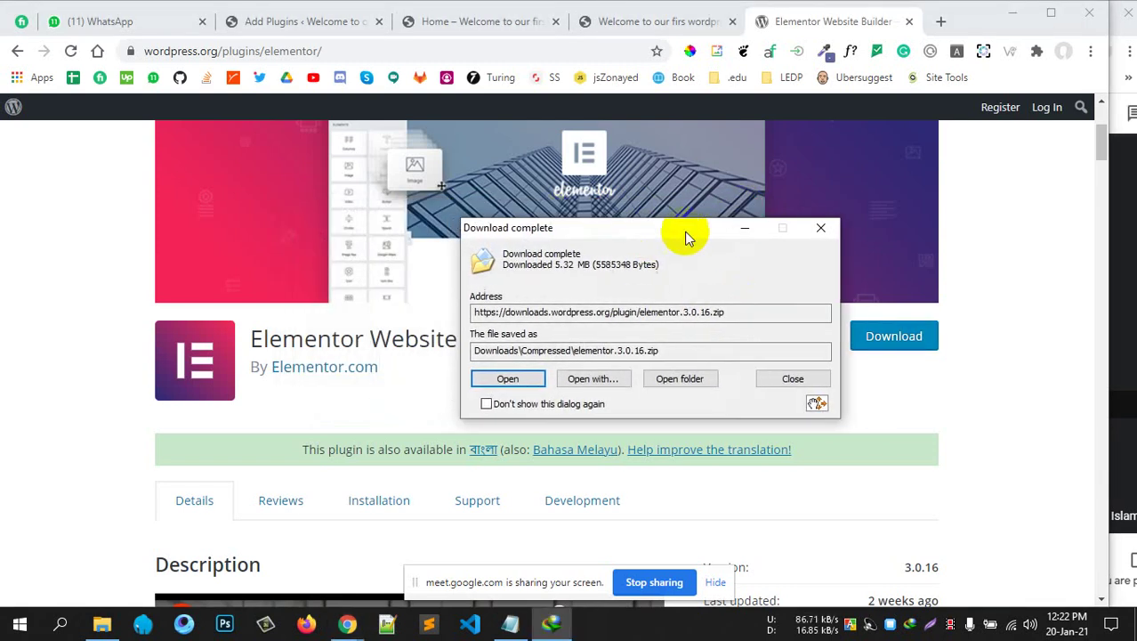
{"action": "left_click", "coordinate": [746, 215]}
Delete the inactive Elementor plugin and its data from the site's installed plugins list
{"action": "left_click", "coordinate": [458, 23]}
{"action": "left_click", "coordinate": [331, 20]}
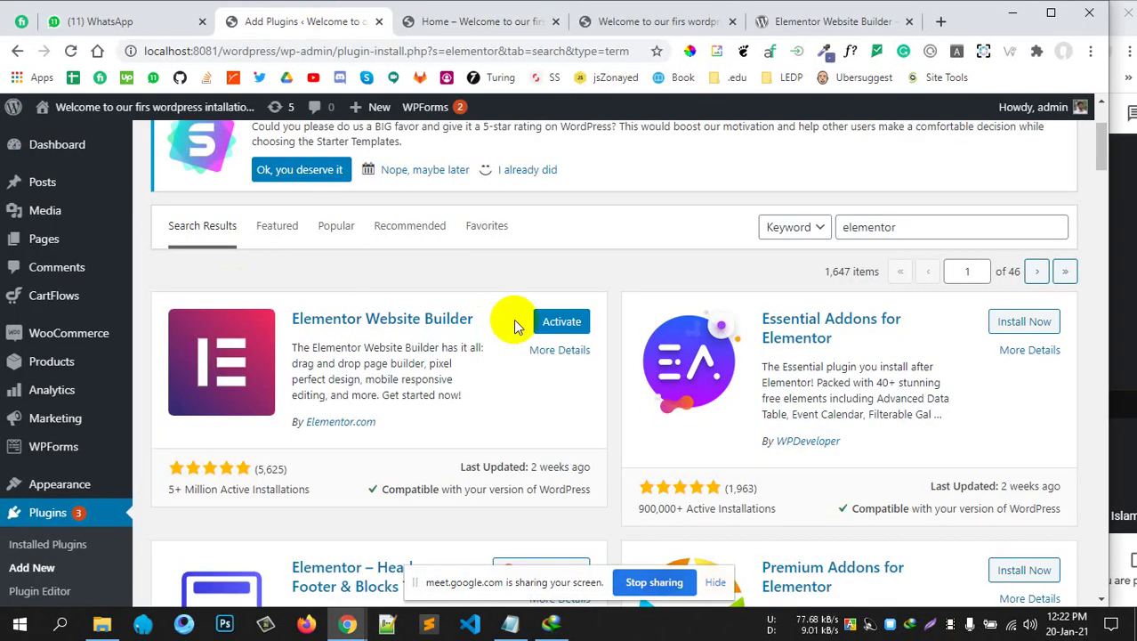
{"action": "scroll", "coordinate": [483, 353], "scroll_direction": "up", "scroll_amount": 1}
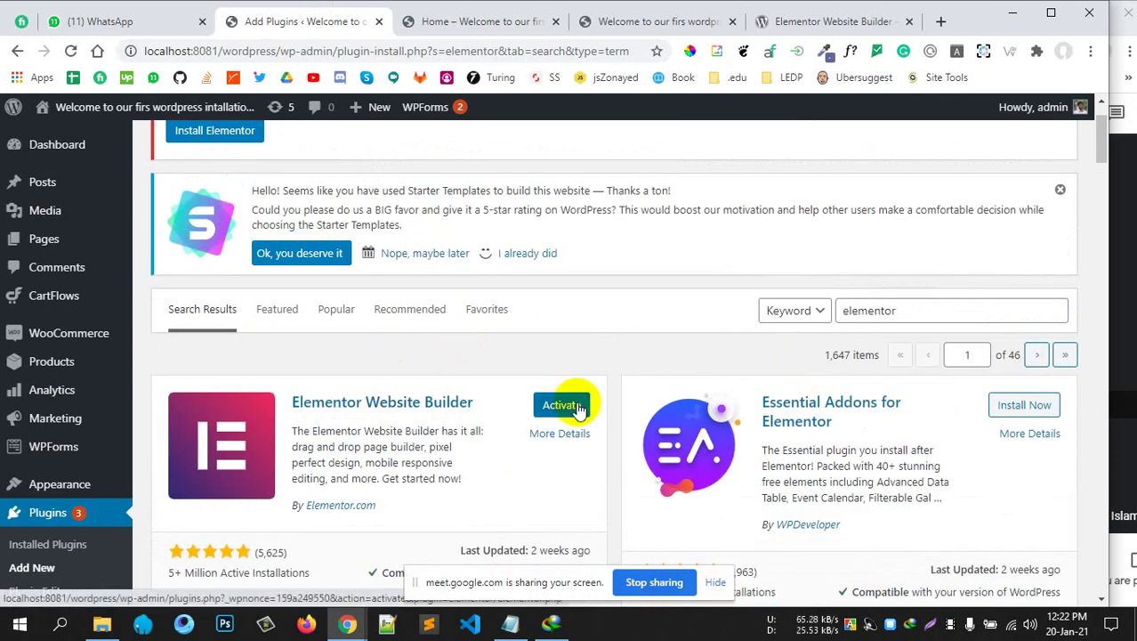
{"action": "left_click", "coordinate": [44, 544]}
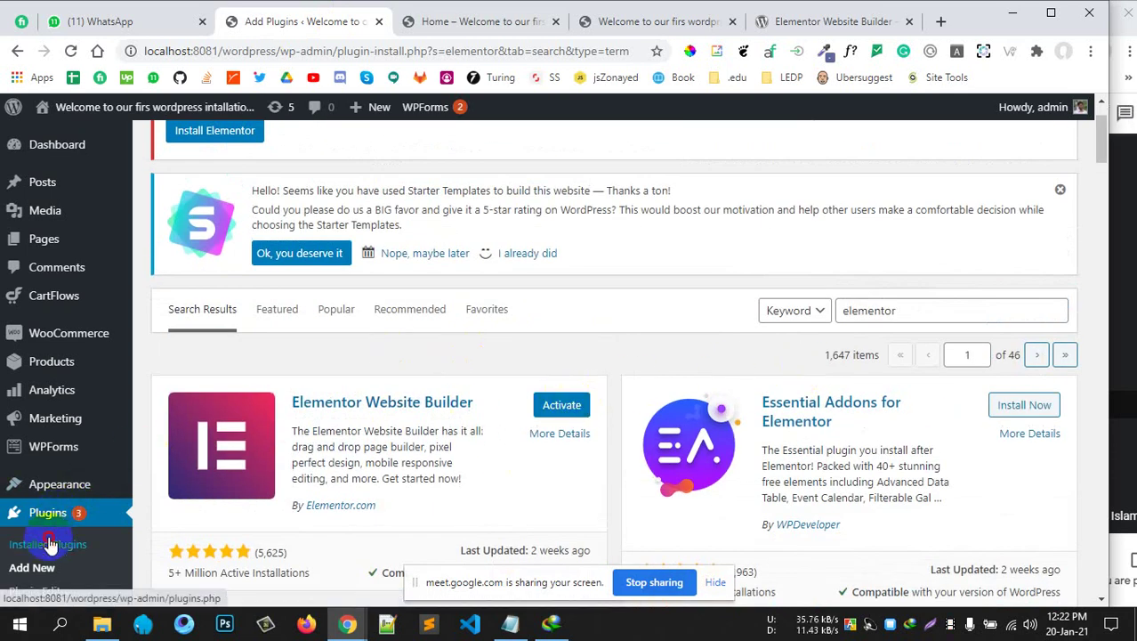
{"action": "scroll", "coordinate": [403, 363], "scroll_direction": "up", "scroll_amount": 1}
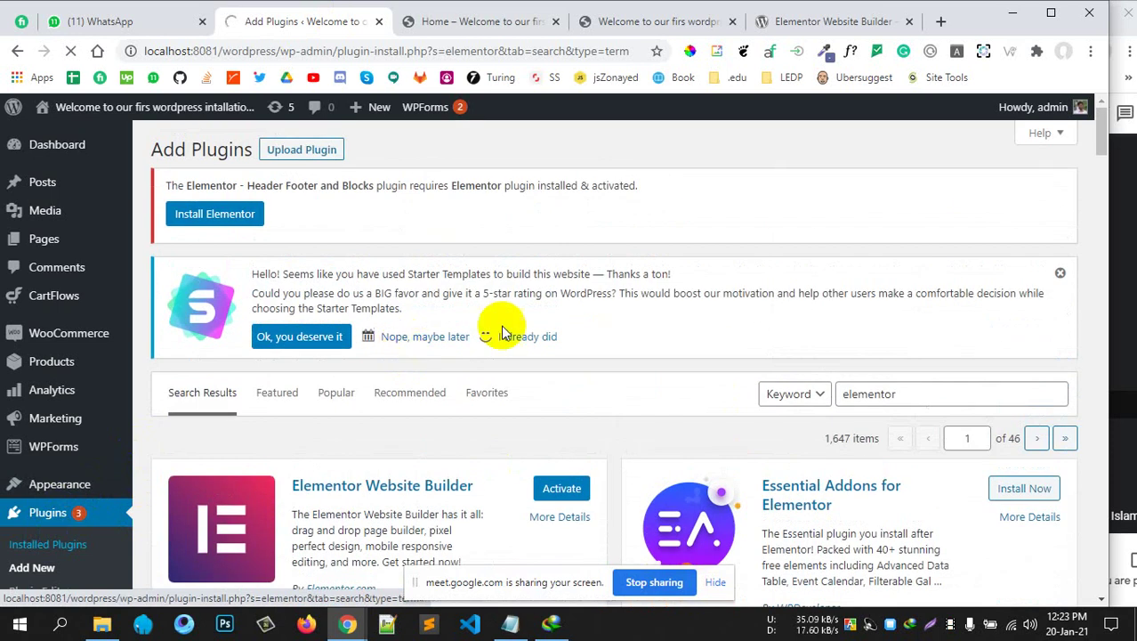
{"action": "scroll", "coordinate": [569, 325], "scroll_direction": "down", "scroll_amount": 1}
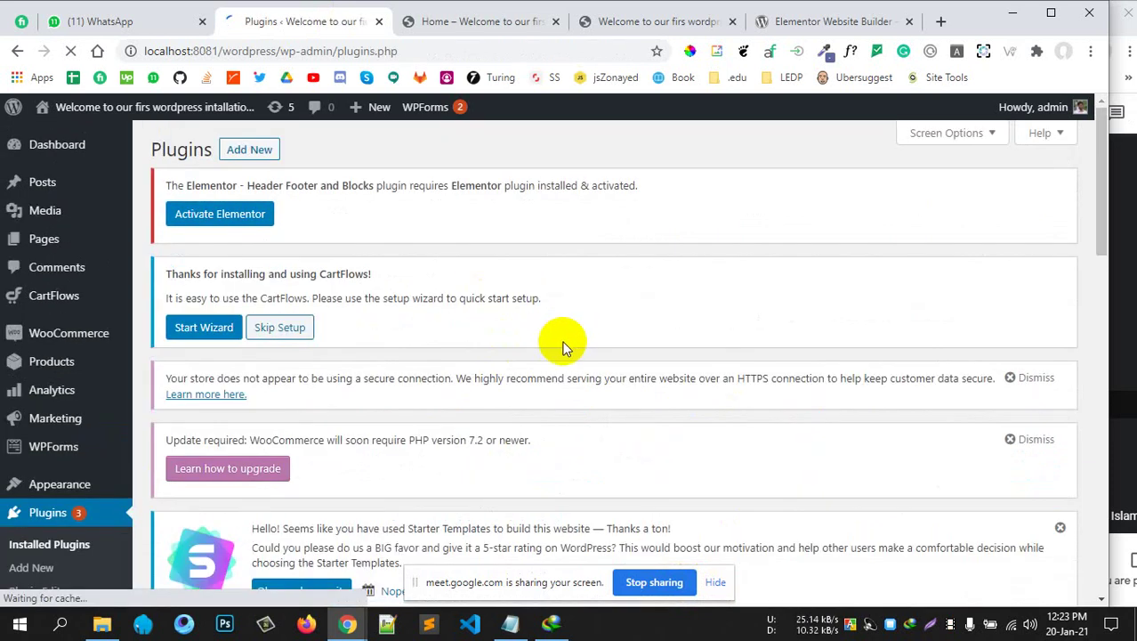
{"action": "scroll", "coordinate": [556, 343], "scroll_direction": "down", "scroll_amount": 7}
{"action": "scroll", "coordinate": [534, 349], "scroll_direction": "down", "scroll_amount": 2}
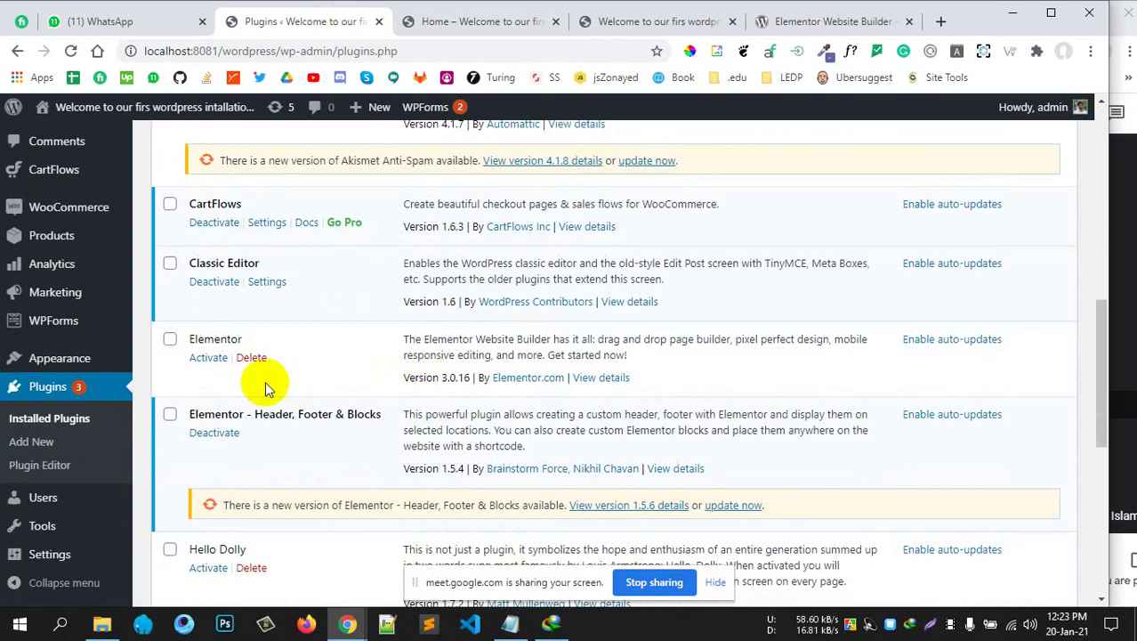
{"action": "left_click", "coordinate": [249, 358]}
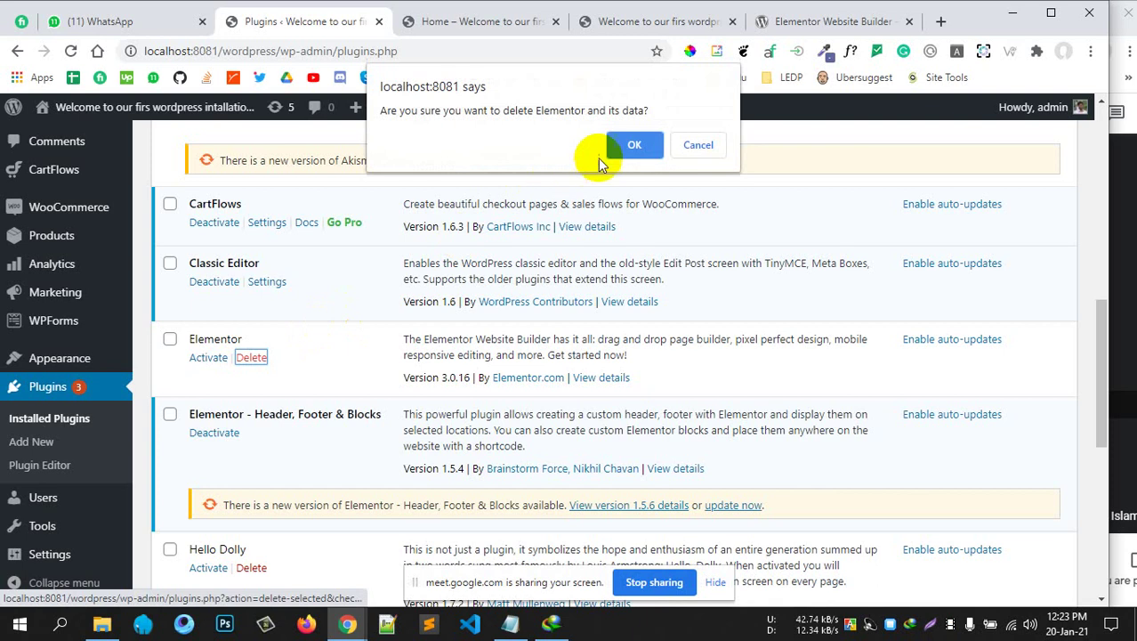
{"action": "left_click", "coordinate": [635, 144]}
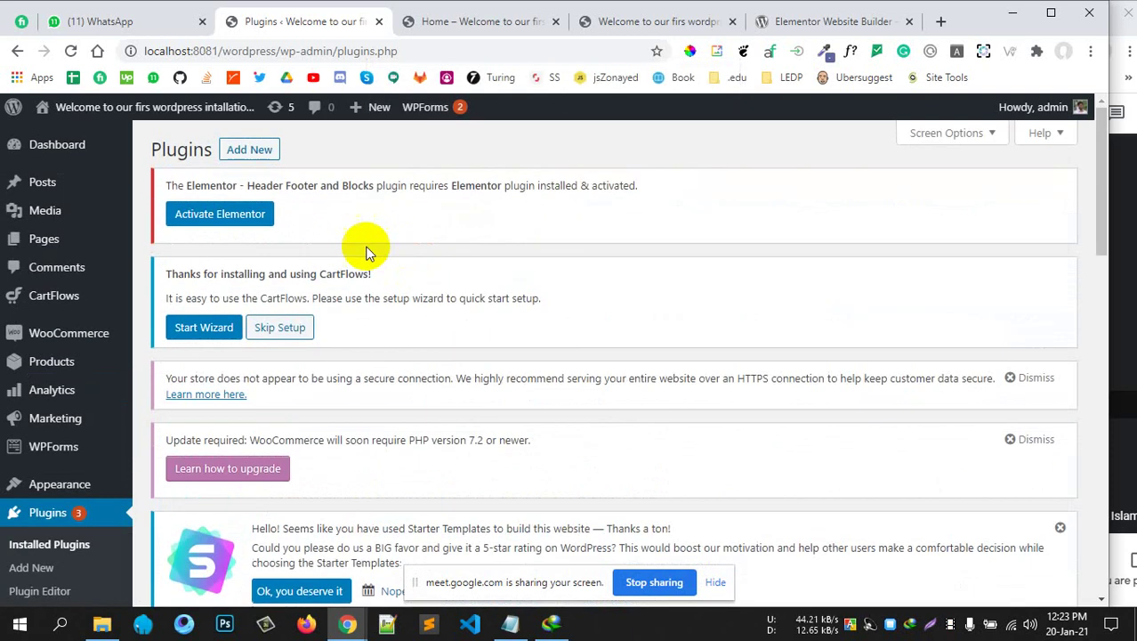
Open the Compressed folder holding elementor.3.0.16.zip from the completed download window, and minimise the folder window
{"action": "left_click", "coordinate": [552, 623]}
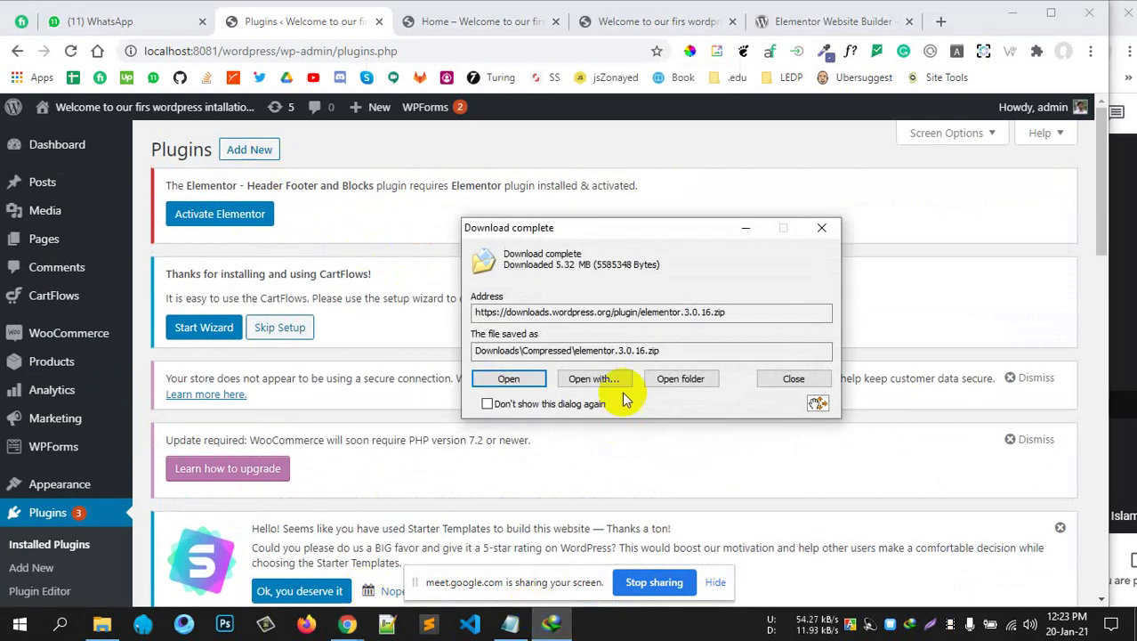
{"action": "left_click", "coordinate": [679, 379]}
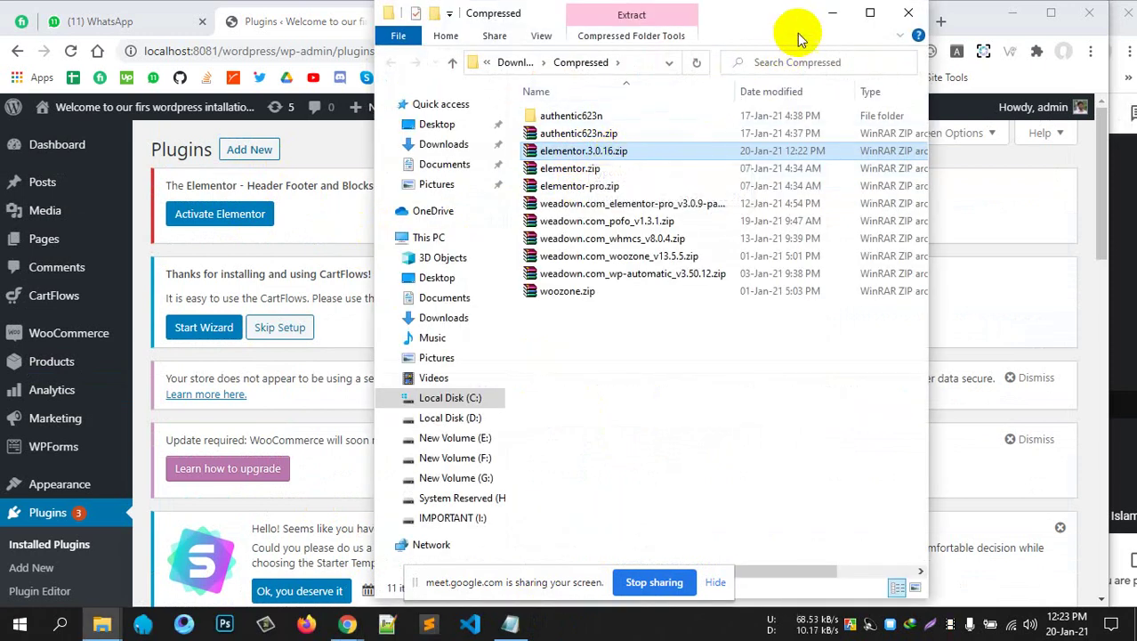
{"action": "left_click", "coordinate": [832, 13]}
Open the upload form on the Add Plugins page, bring up the file chooser and dismiss it without choosing a file
{"action": "scroll", "coordinate": [318, 368], "scroll_direction": "down", "scroll_amount": 6}
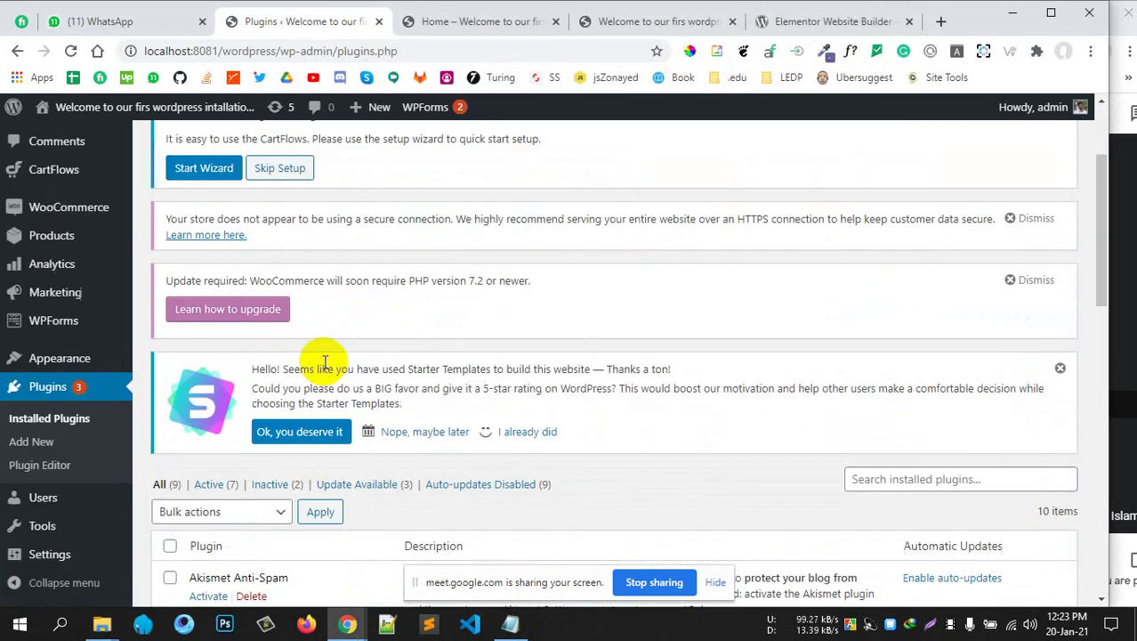
{"action": "scroll", "coordinate": [325, 364], "scroll_direction": "up", "scroll_amount": 6}
{"action": "left_click", "coordinate": [250, 149]}
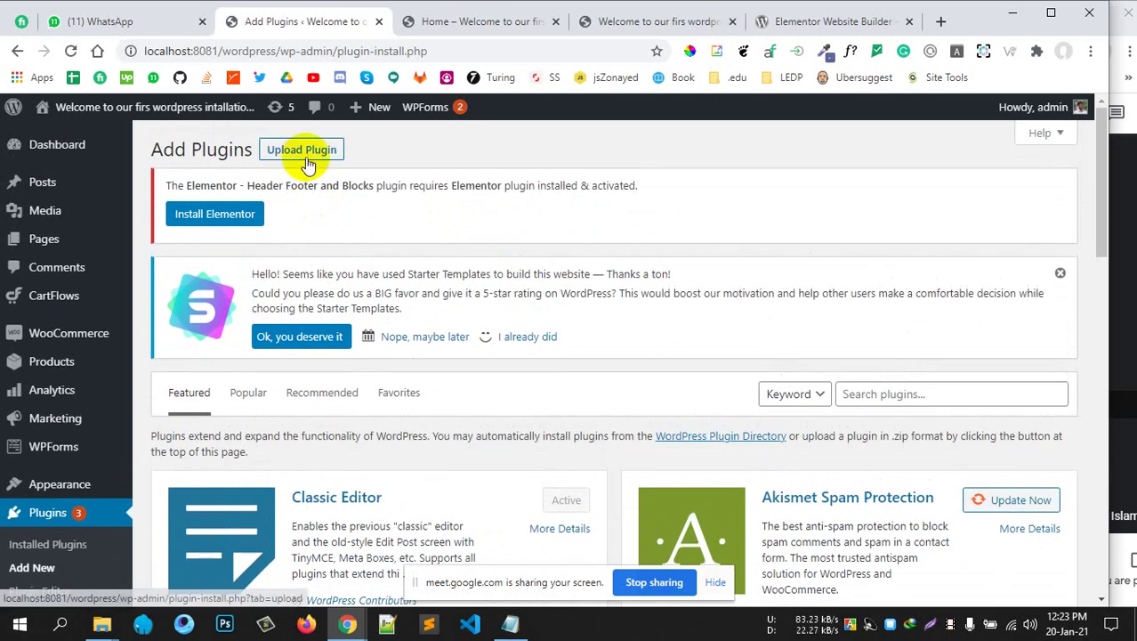
{"action": "left_click", "coordinate": [301, 149]}
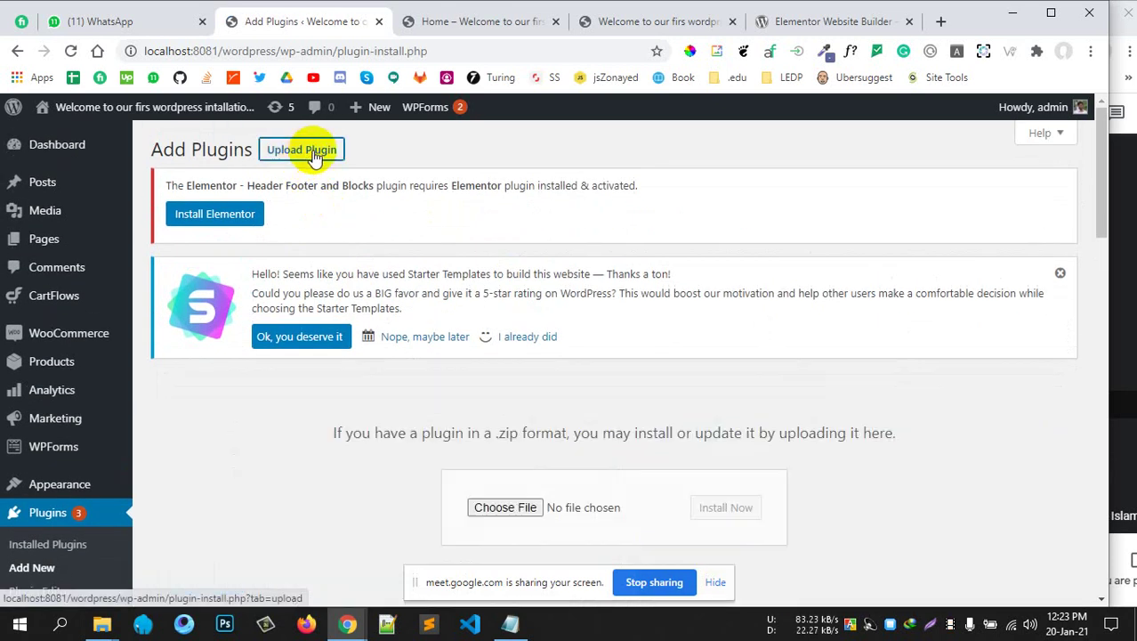
{"action": "scroll", "coordinate": [707, 457], "scroll_direction": "down", "scroll_amount": 1}
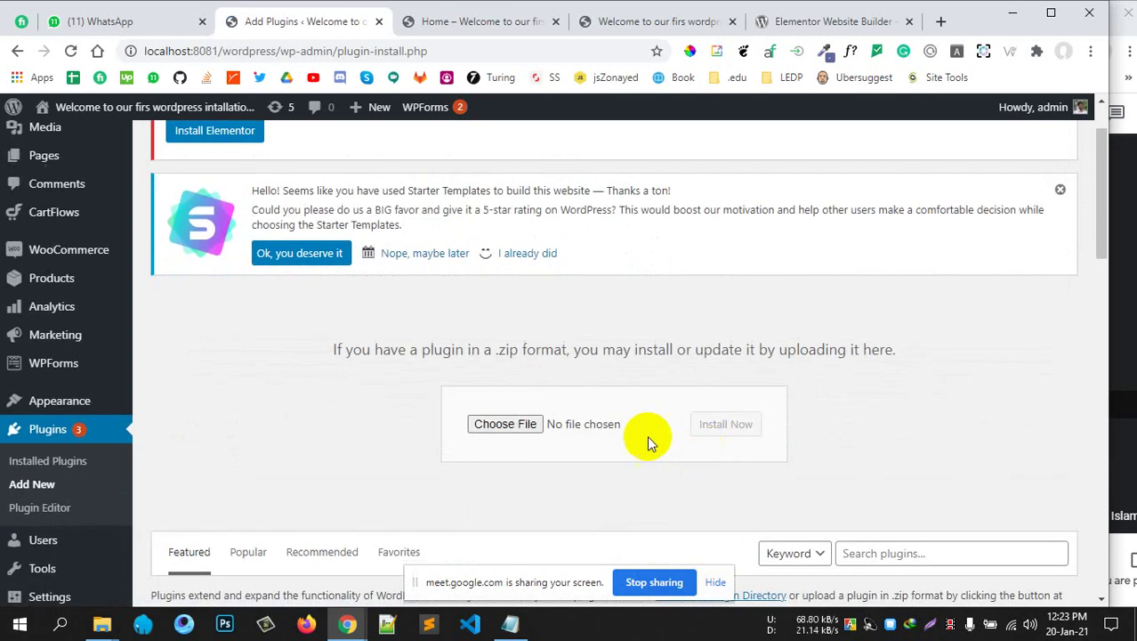
{"action": "left_click", "coordinate": [504, 424]}
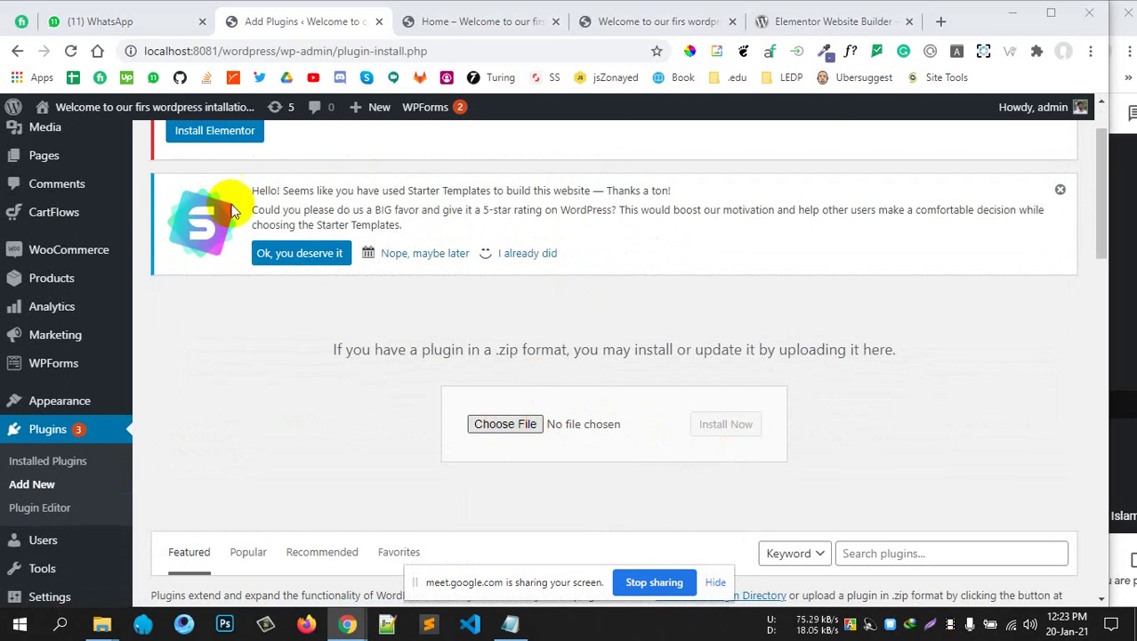
{"action": "left_click", "coordinate": [549, 13]}
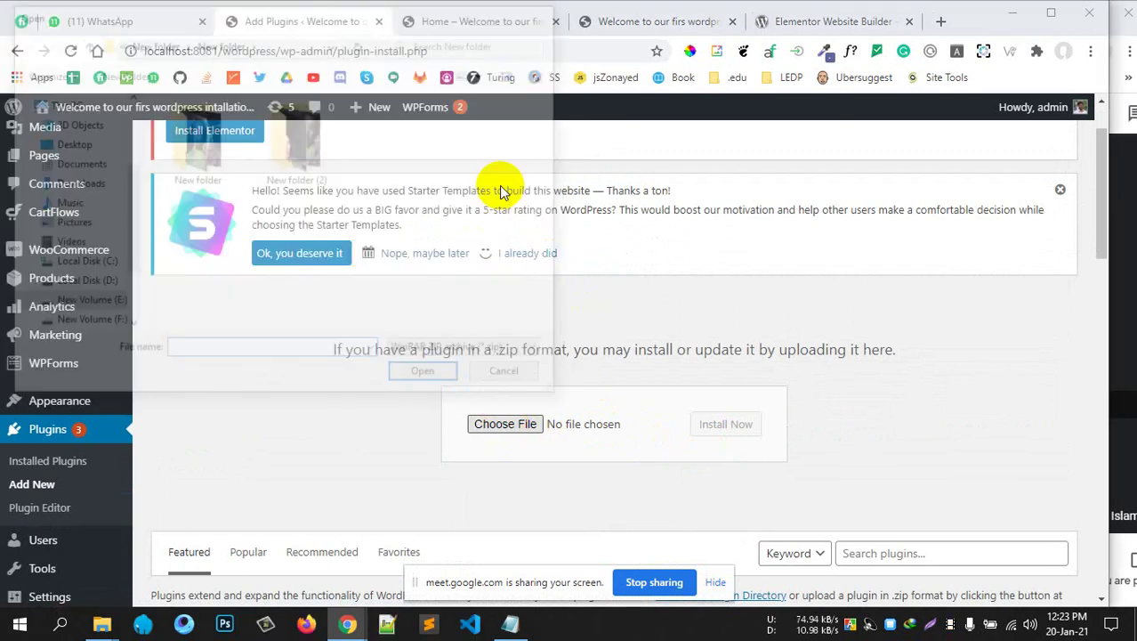
Bring back the Compressed folder window beside the browser and attach elementor.3.0.16.zip to the plugin upload form
{"action": "mouse_move", "coordinate": [101, 625]}
{"action": "mouse_move", "coordinate": [147, 576]}
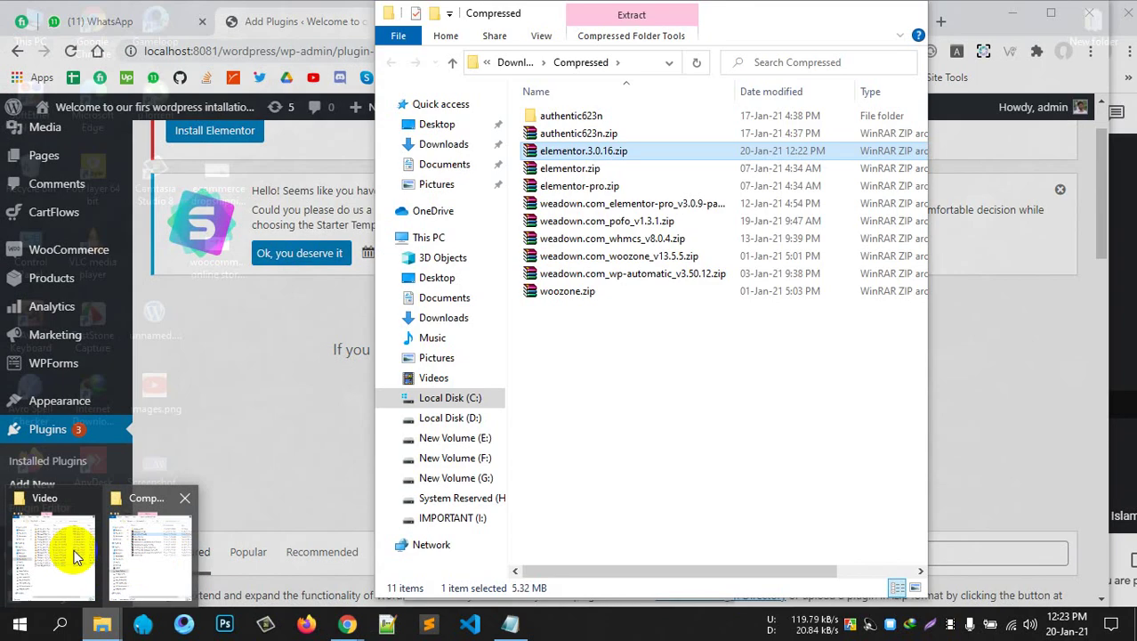
{"action": "left_click", "coordinate": [132, 556]}
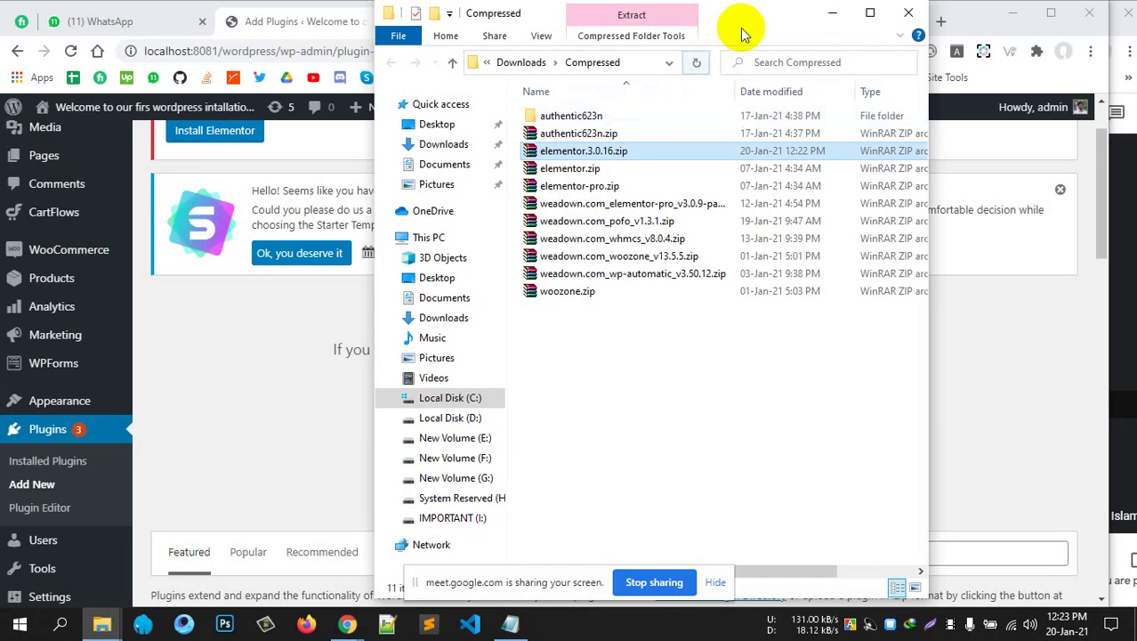
{"action": "left_click_drag", "start_coordinate": [816, 28], "coordinate": [1132, 105]}
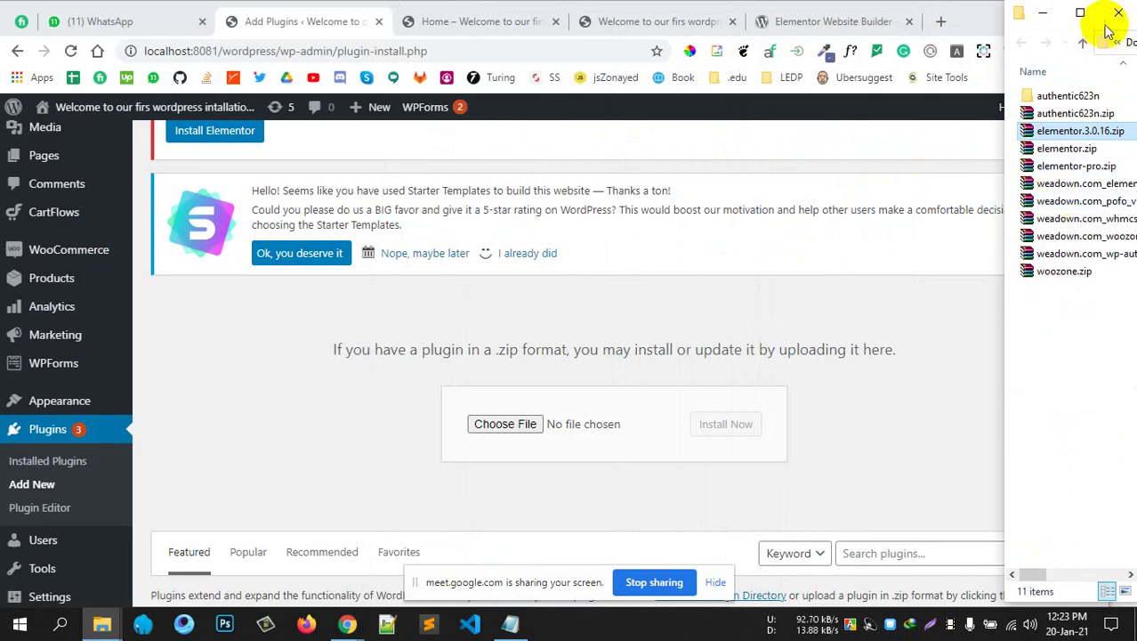
{"action": "left_click", "coordinate": [1079, 16]}
{"action": "left_click_drag", "start_coordinate": [908, 33], "coordinate": [990, 119]}
{"action": "left_click_drag", "start_coordinate": [846, 259], "coordinate": [509, 424]}
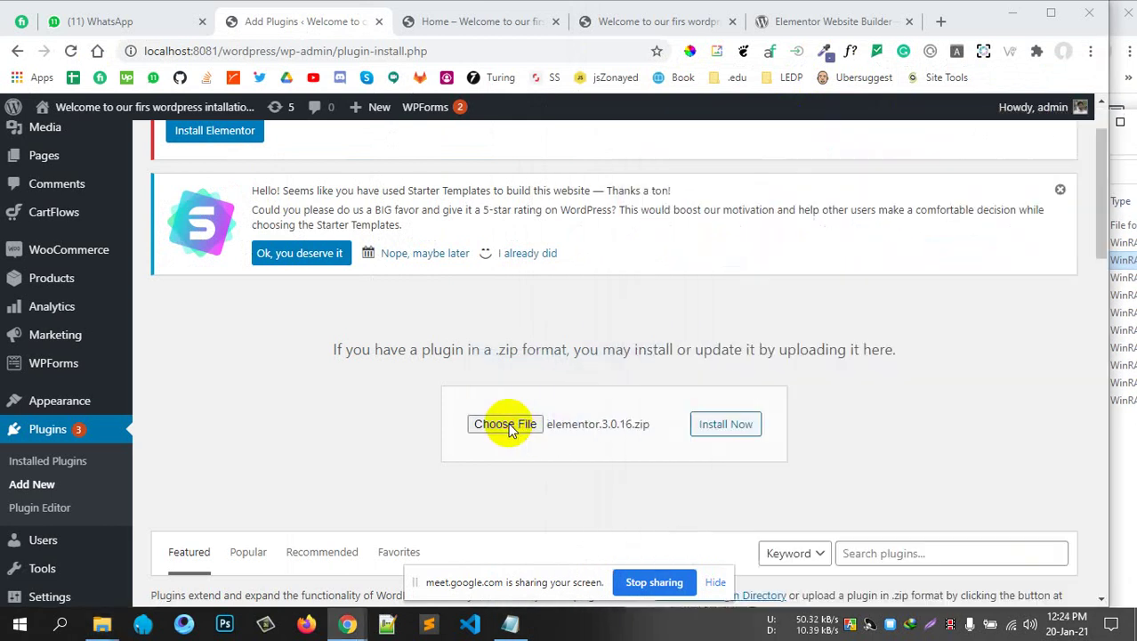
Install the Elementor plugin from the attached elementor.3.0.16.zip and activate it
{"action": "left_click", "coordinate": [728, 427]}
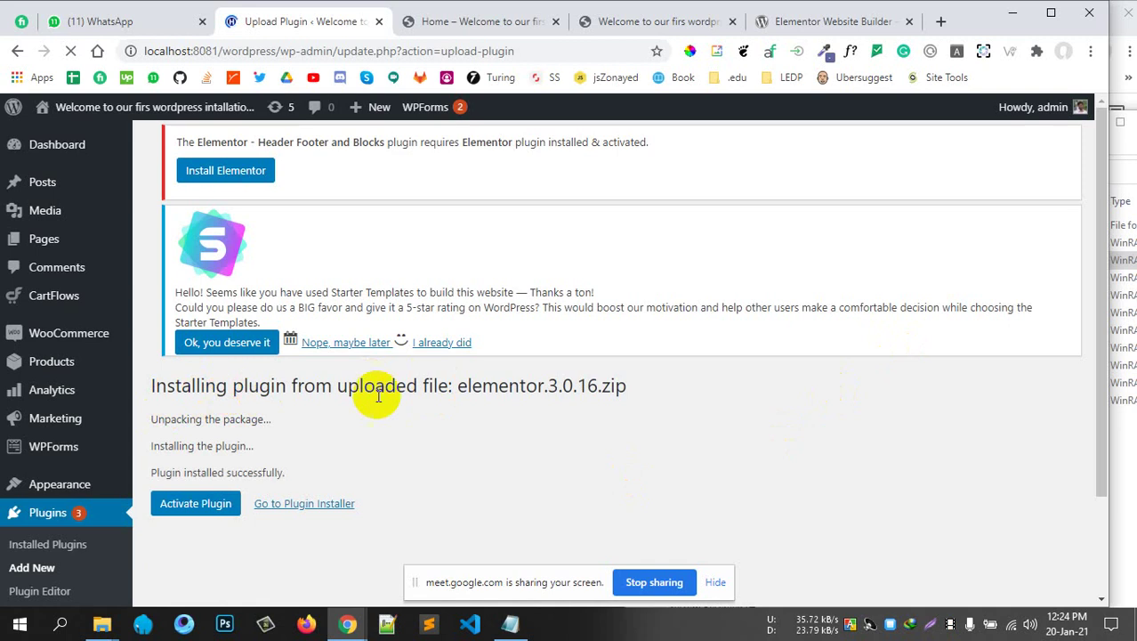
{"action": "scroll", "coordinate": [444, 258], "scroll_direction": "down", "scroll_amount": 2}
{"action": "left_click", "coordinate": [196, 327]}
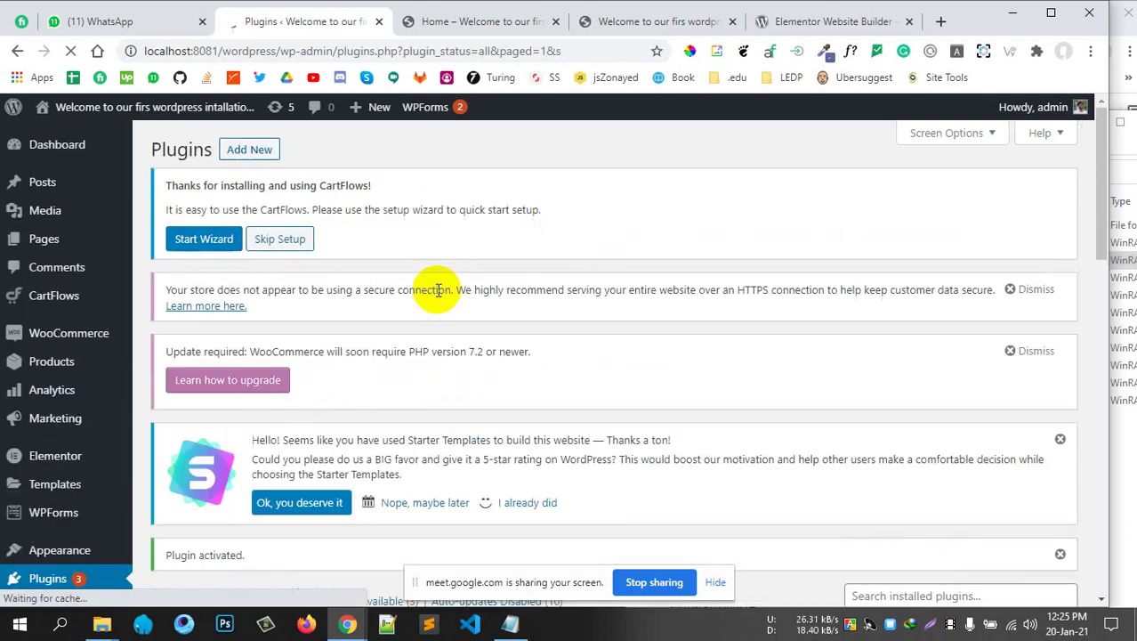
Examine Elementor's entry in the installed plugins list and the options in its admin sidebar menu
{"action": "scroll", "coordinate": [375, 295], "scroll_direction": "down", "scroll_amount": 5}
{"action": "scroll", "coordinate": [283, 354], "scroll_direction": "down", "scroll_amount": 5}
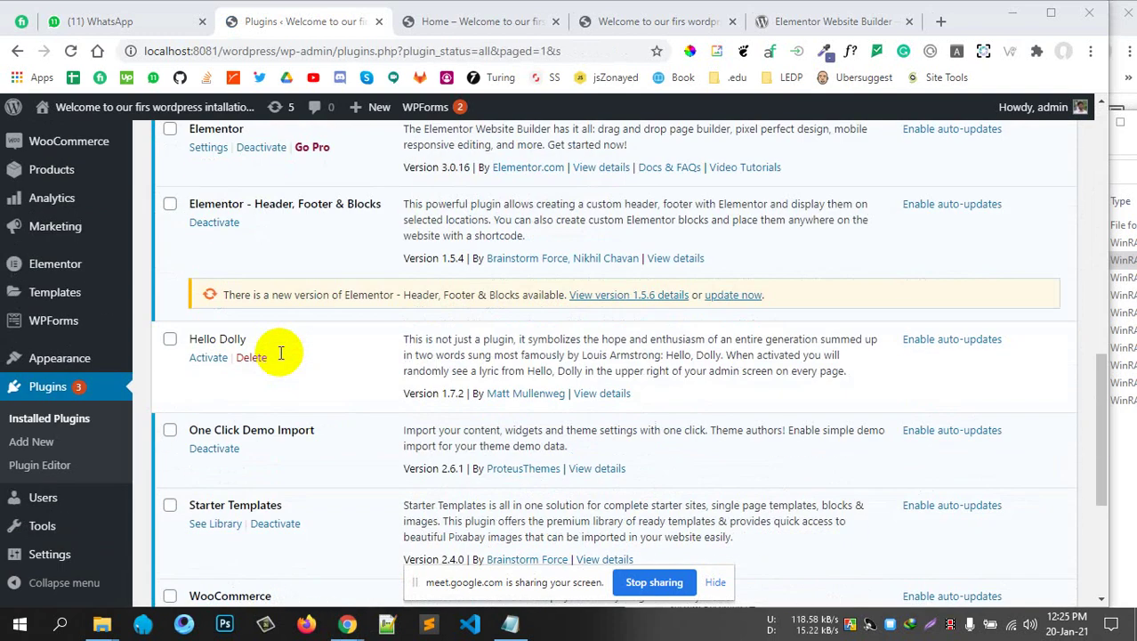
{"action": "scroll", "coordinate": [279, 356], "scroll_direction": "down", "scroll_amount": 4}
{"action": "scroll", "coordinate": [274, 349], "scroll_direction": "up", "scroll_amount": 6}
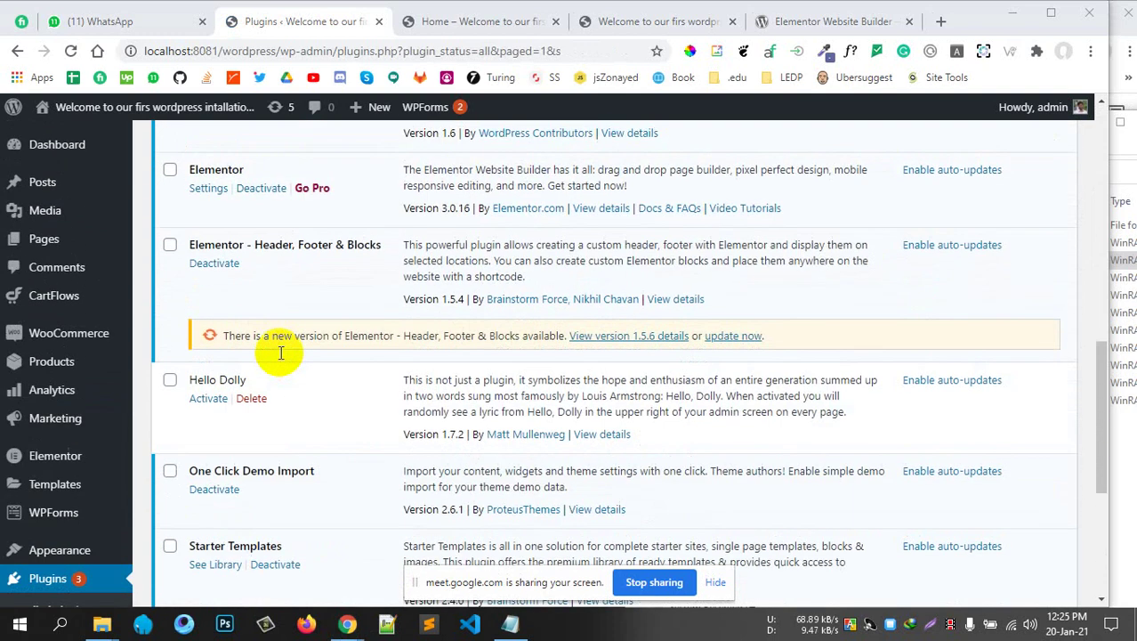
{"action": "scroll", "coordinate": [250, 320], "scroll_direction": "down", "scroll_amount": 1}
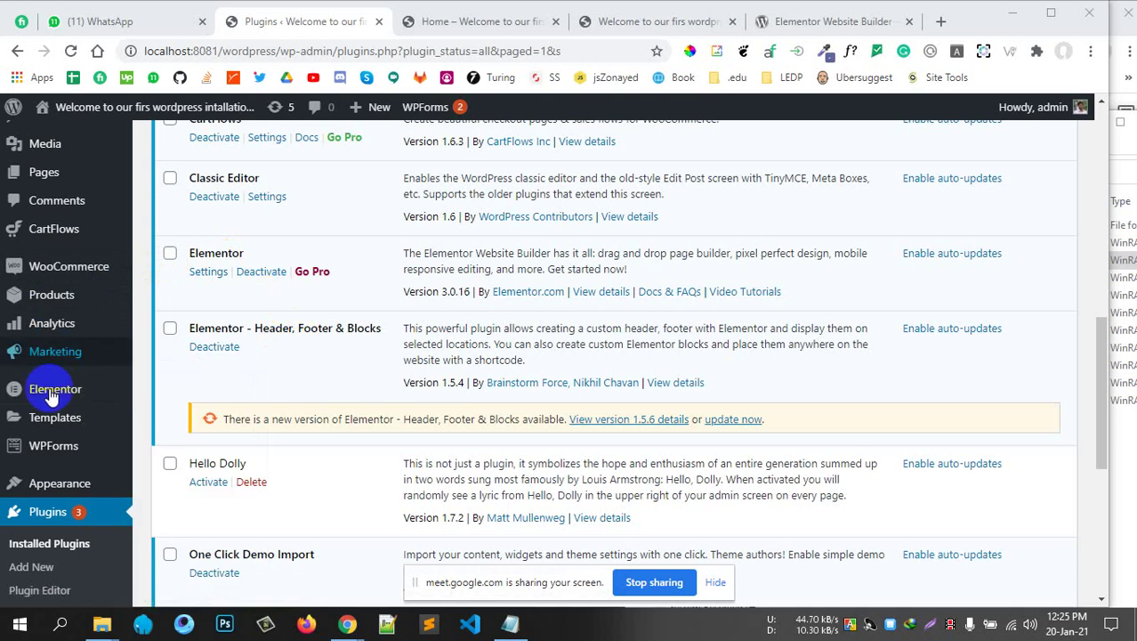
{"action": "mouse_move", "coordinate": [55, 396]}
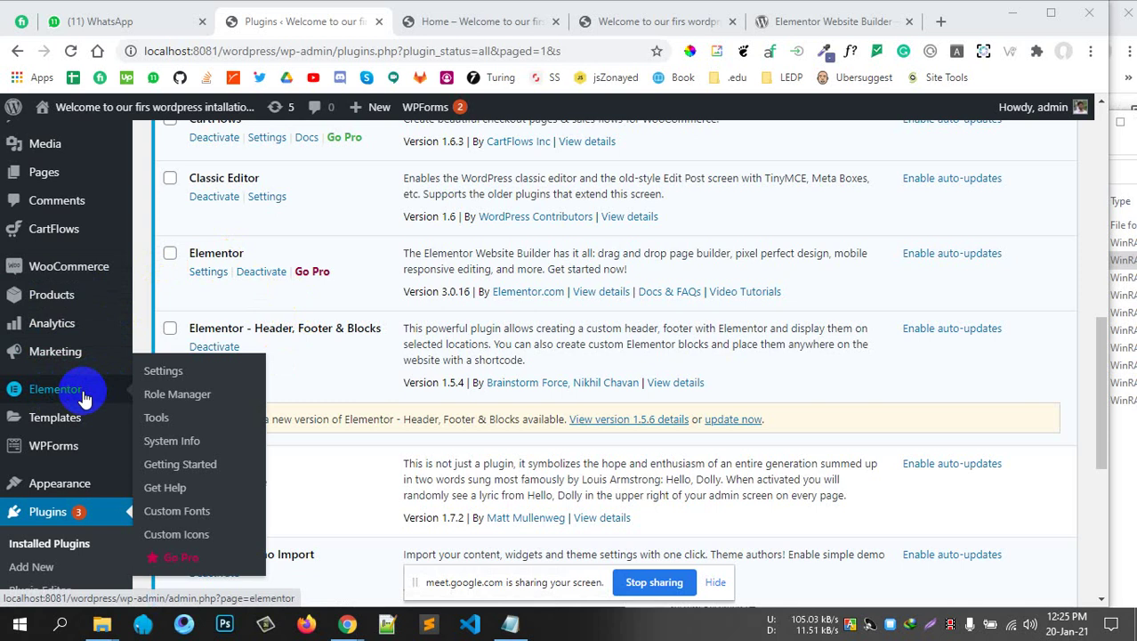
Deactivate the Elementor plugin and check the admin sidebar for its menu entries
{"action": "left_click", "coordinate": [258, 277]}
{"action": "left_click", "coordinate": [407, 503]}
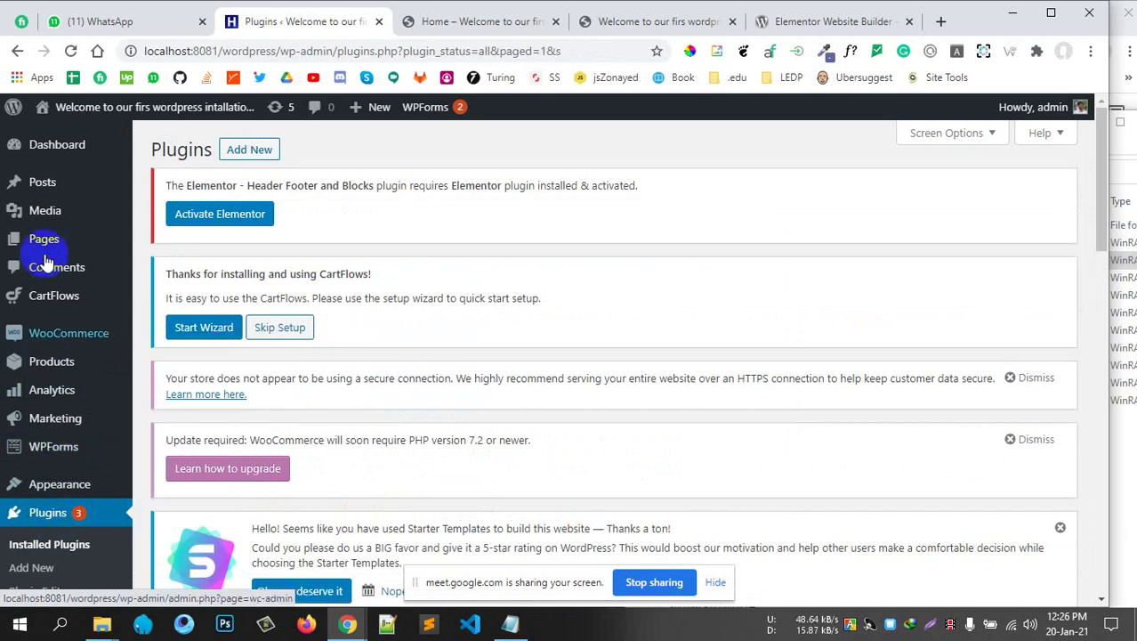
{"action": "scroll", "coordinate": [38, 453], "scroll_direction": "down", "scroll_amount": 4}
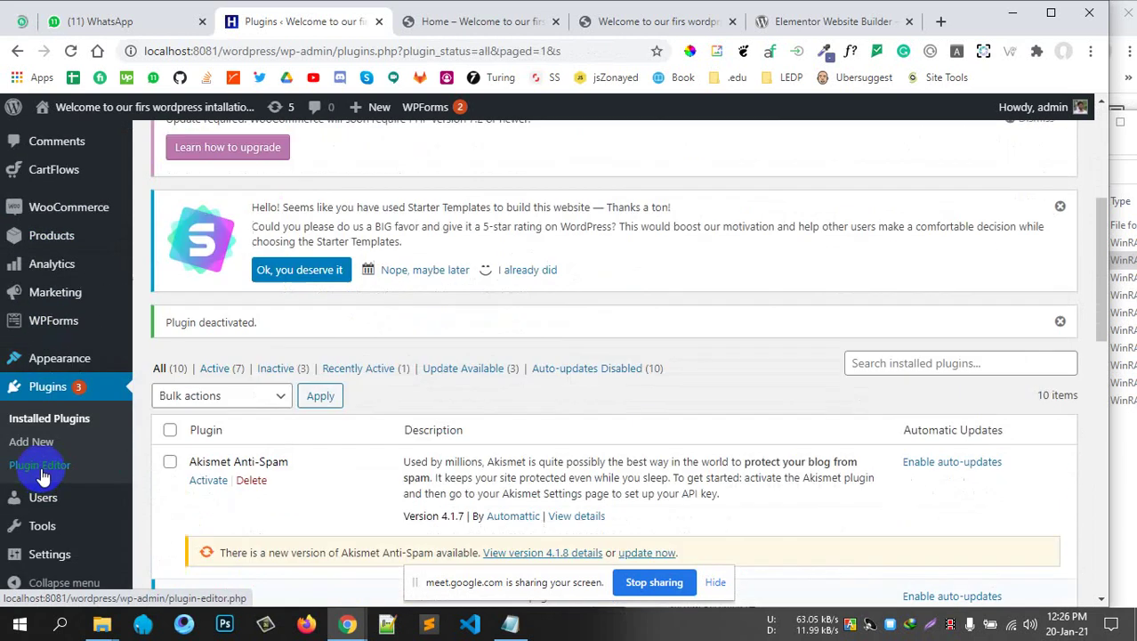
{"action": "scroll", "coordinate": [40, 287], "scroll_direction": "up", "scroll_amount": 3}
{"action": "scroll", "coordinate": [38, 287], "scroll_direction": "down", "scroll_amount": 1}
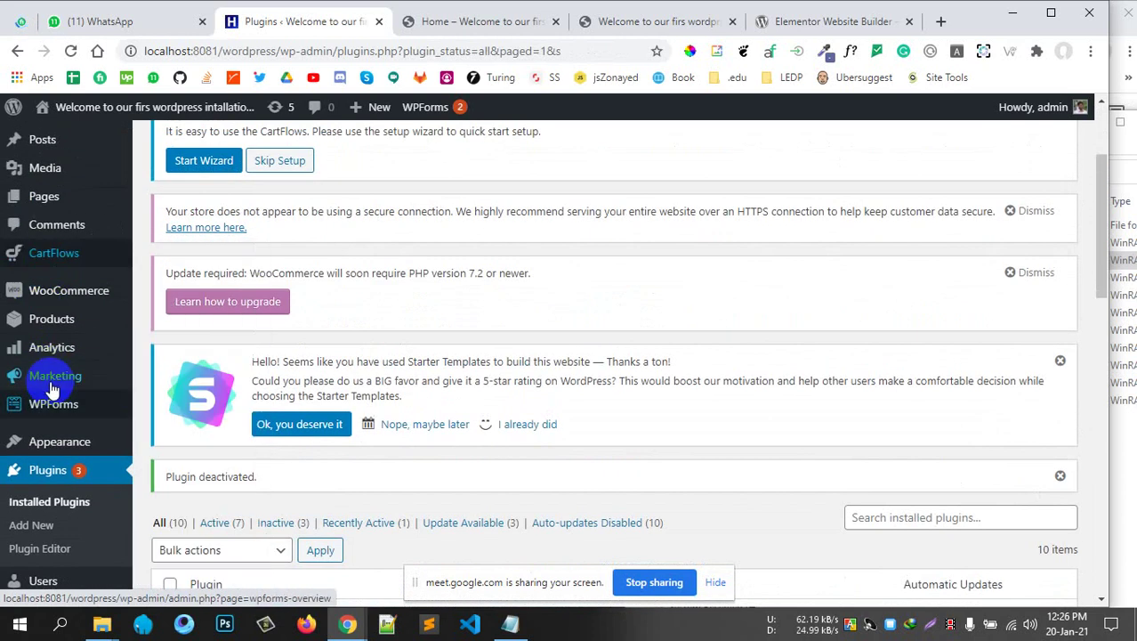
Activate the Elementor plugin again from the installed plugins list and check the admin sidebar entries
{"action": "scroll", "coordinate": [356, 400], "scroll_direction": "down", "scroll_amount": 8}
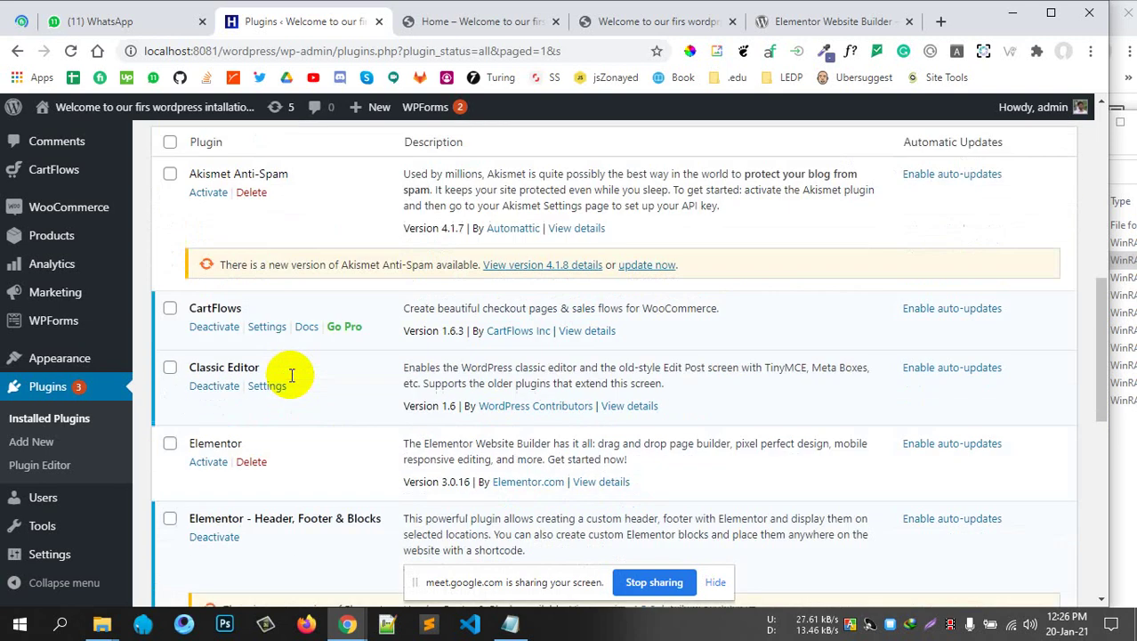
{"action": "left_click", "coordinate": [210, 326]}
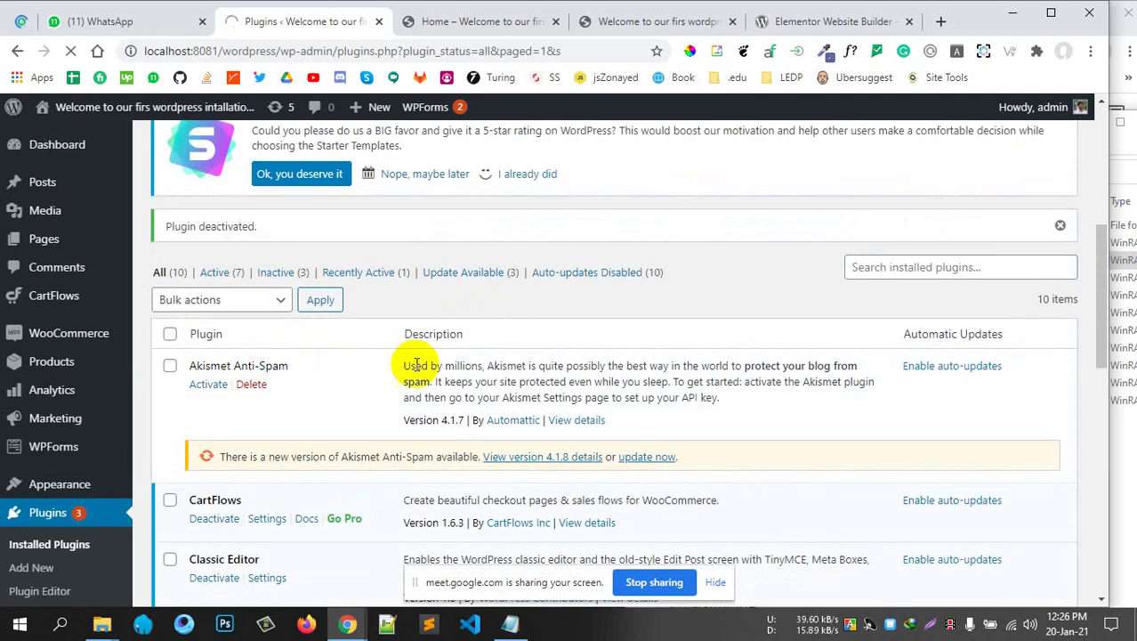
{"action": "scroll", "coordinate": [414, 361], "scroll_direction": "down", "scroll_amount": 4}
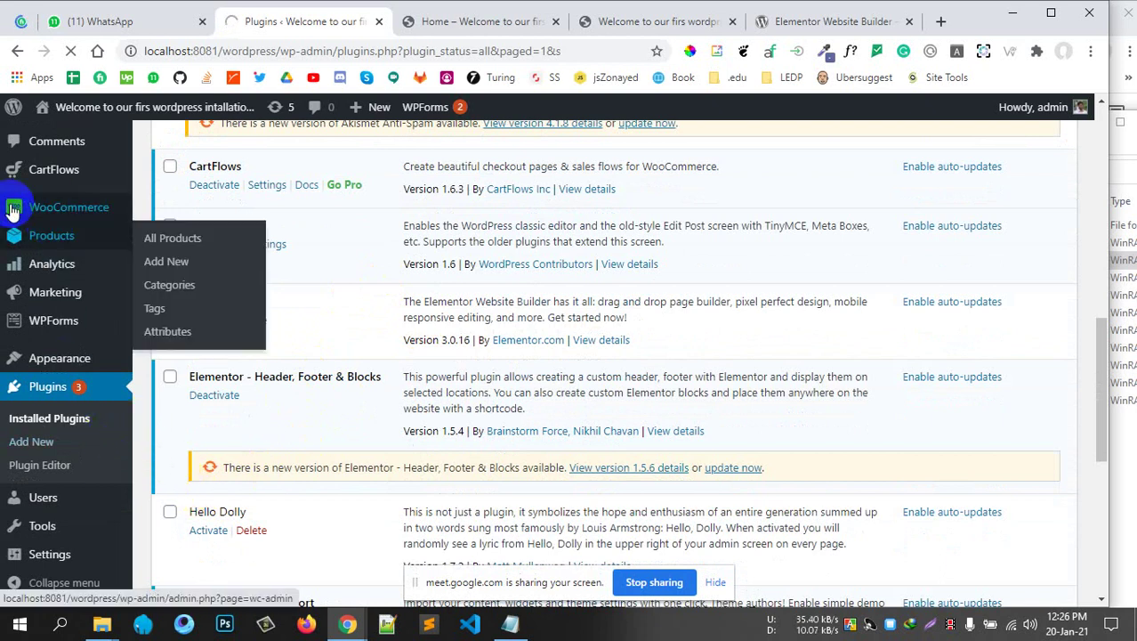
{"action": "mouse_move", "coordinate": [69, 213]}
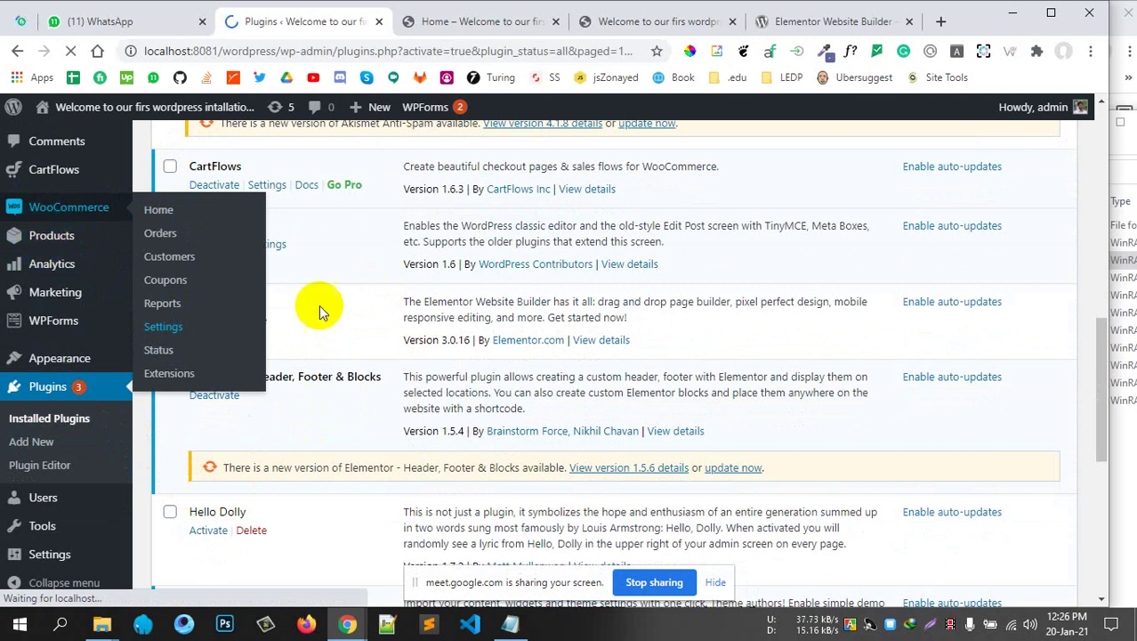
{"action": "scroll", "coordinate": [374, 291], "scroll_direction": "down", "scroll_amount": 4}
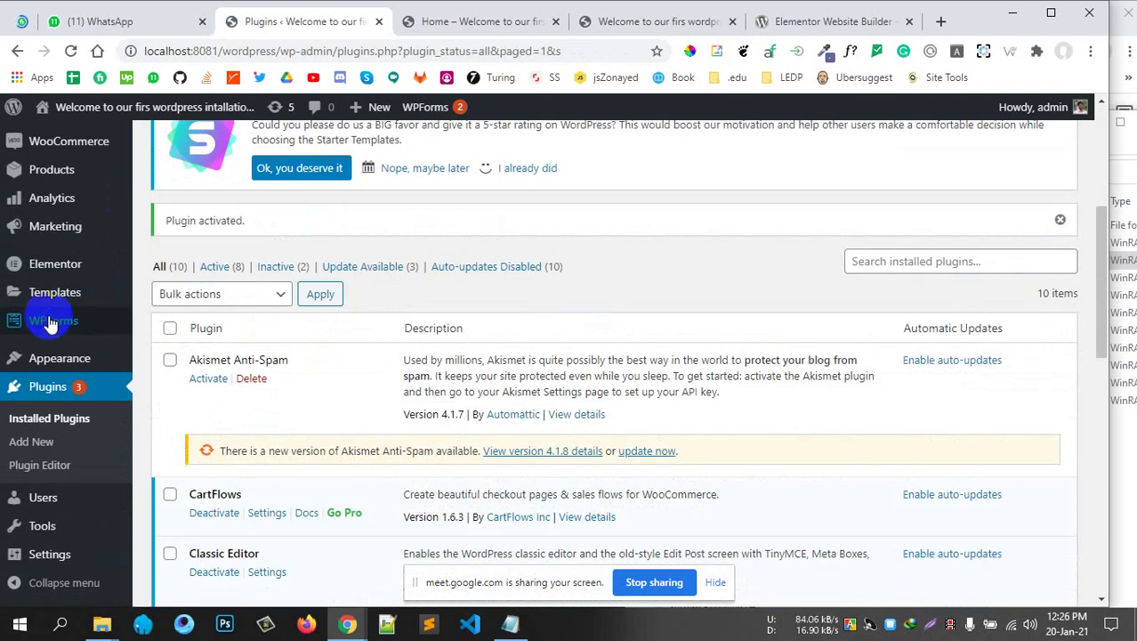
Open the list of all site pages and close the extra site and Elementor browser tabs
{"action": "mouse_move", "coordinate": [49, 270]}
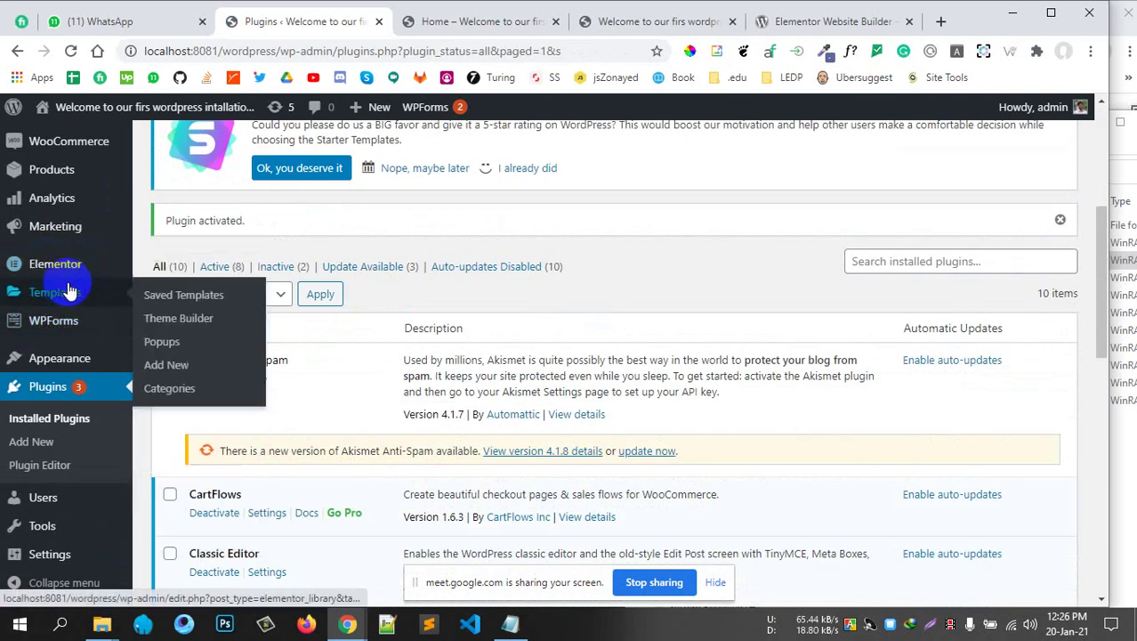
{"action": "scroll", "coordinate": [378, 320], "scroll_direction": "up", "scroll_amount": 4}
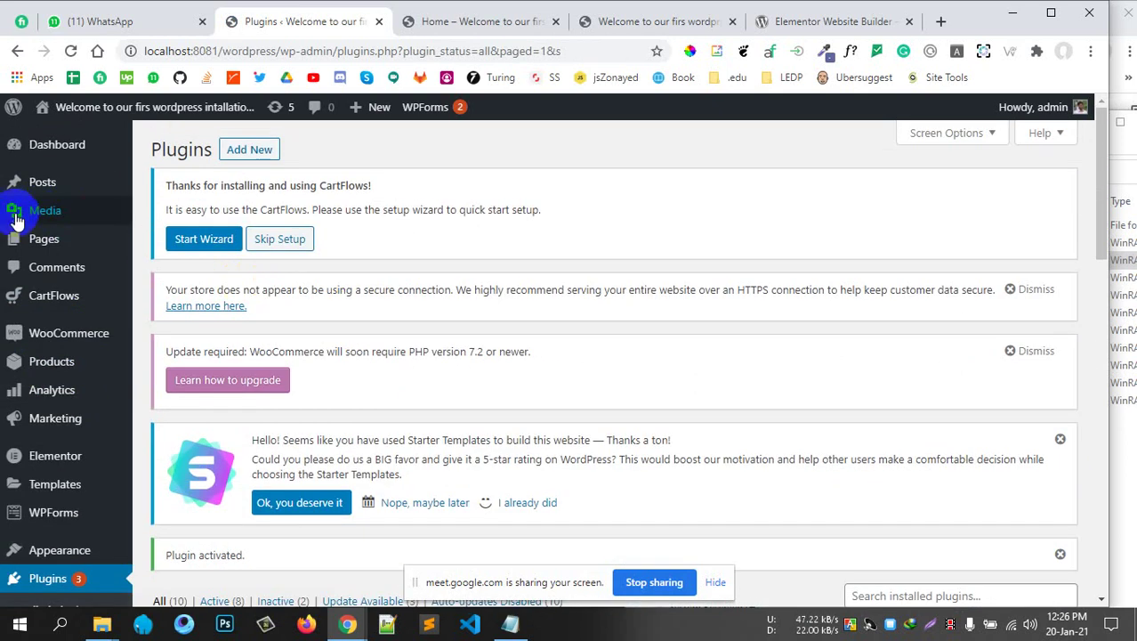
{"action": "left_click", "coordinate": [71, 242]}
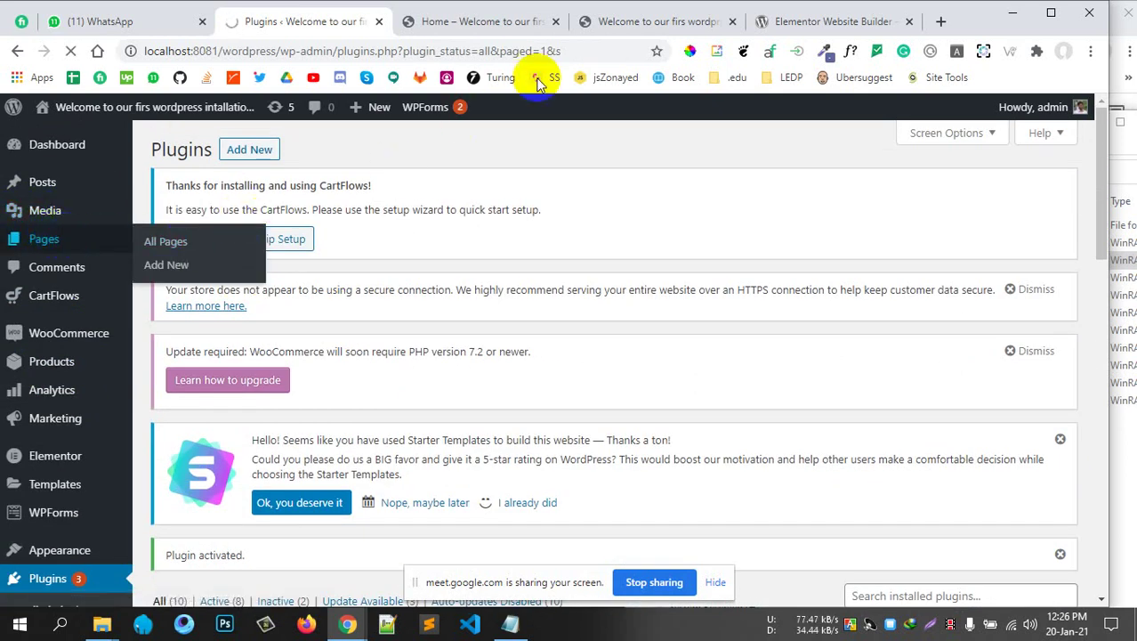
{"action": "left_click", "coordinate": [556, 22]}
{"action": "left_click", "coordinate": [556, 22]}
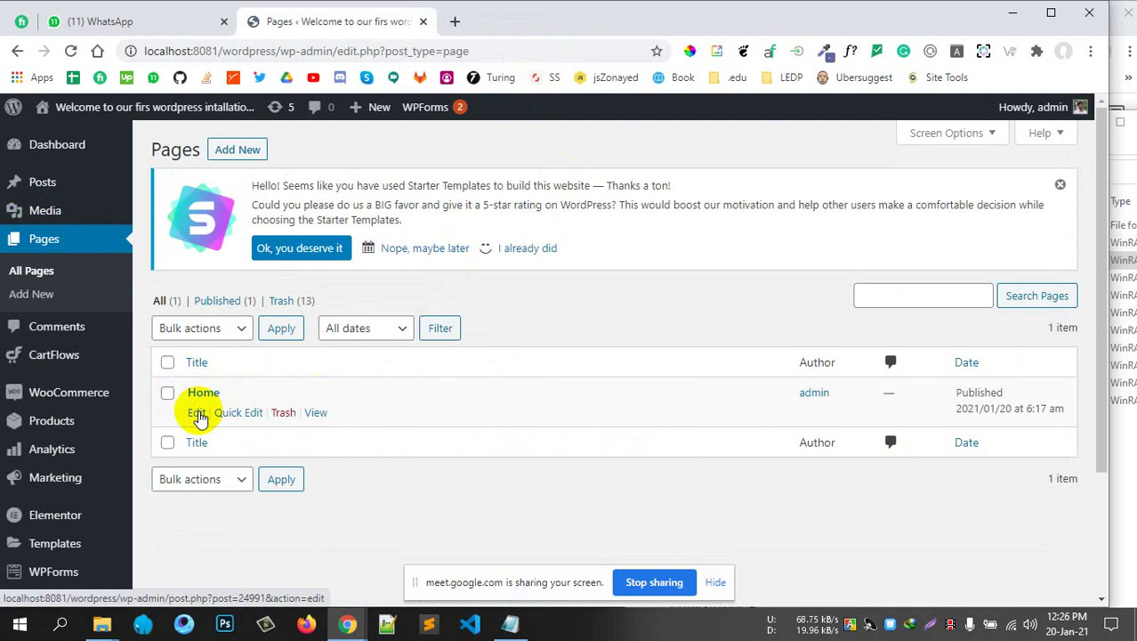
Open the Home page for editing and launch it in the Elementor editor
{"action": "left_click", "coordinate": [197, 415]}
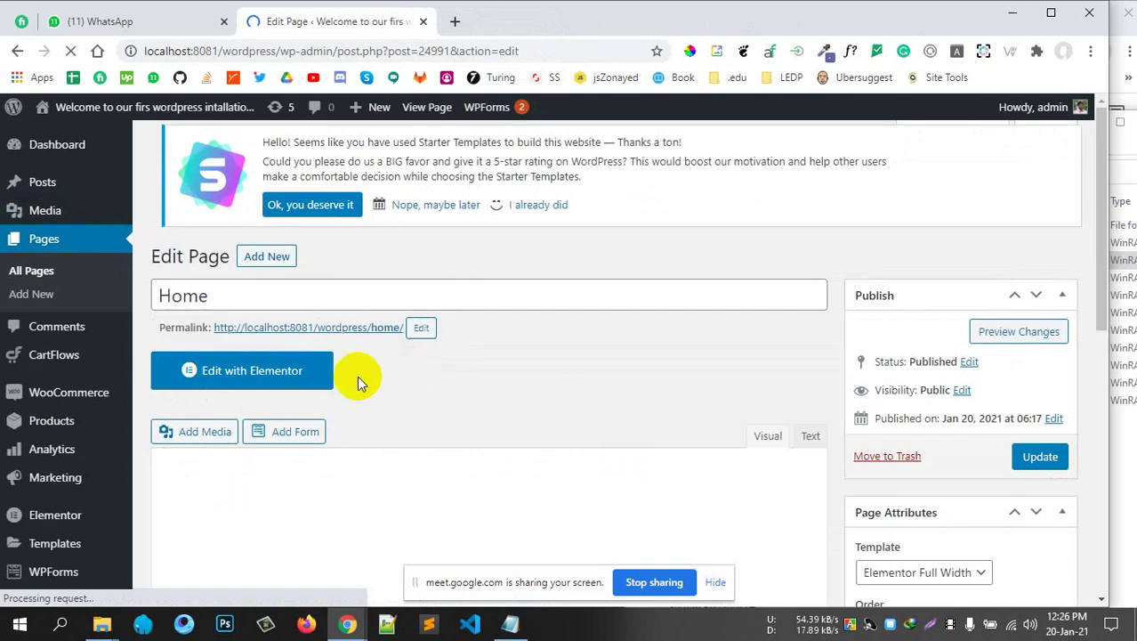
{"action": "left_click", "coordinate": [256, 381]}
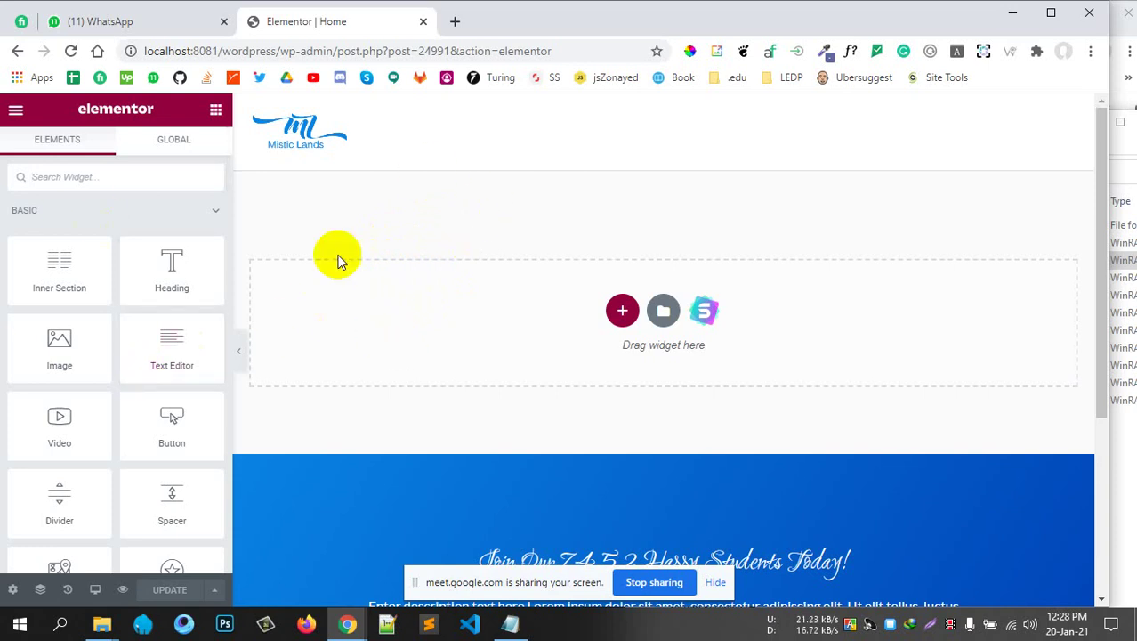
{"action": "scroll", "coordinate": [584, 385], "scroll_direction": "up", "scroll_amount": 3}
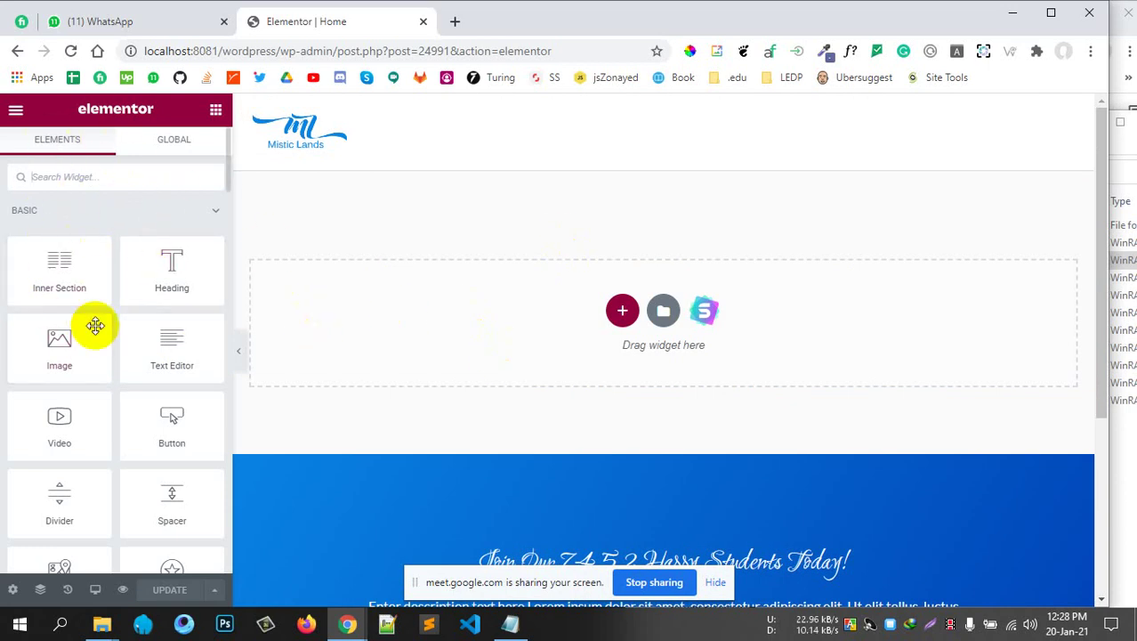
Look through the available Basic and Pro widgets and view the description of the Portfolio widget
{"action": "scroll", "coordinate": [95, 325], "scroll_direction": "down", "scroll_amount": 2}
{"action": "scroll", "coordinate": [95, 324], "scroll_direction": "up", "scroll_amount": 2}
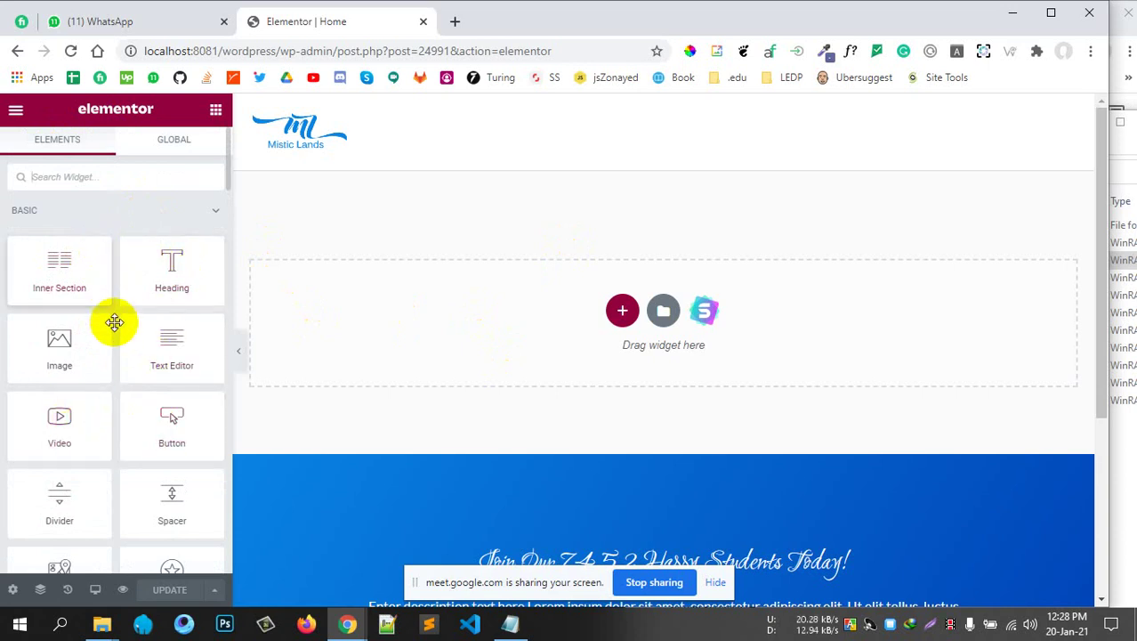
{"action": "scroll", "coordinate": [90, 322], "scroll_direction": "down", "scroll_amount": 4}
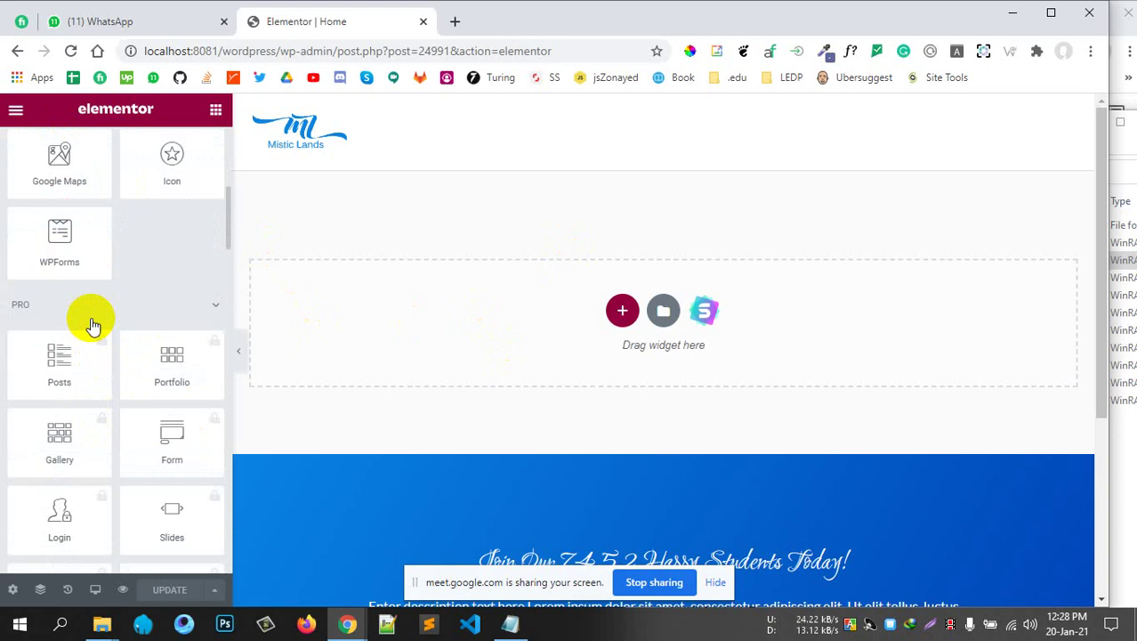
{"action": "scroll", "coordinate": [80, 328], "scroll_direction": "down", "scroll_amount": 10}
{"action": "scroll", "coordinate": [84, 332], "scroll_direction": "down", "scroll_amount": 3}
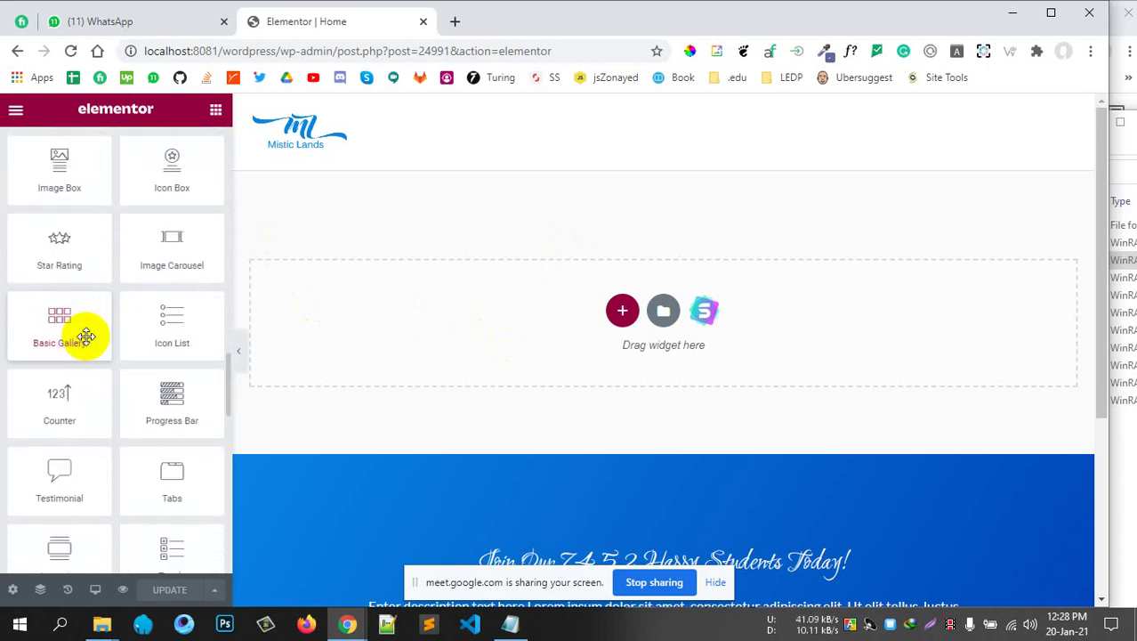
{"action": "scroll", "coordinate": [86, 336], "scroll_direction": "up", "scroll_amount": 10}
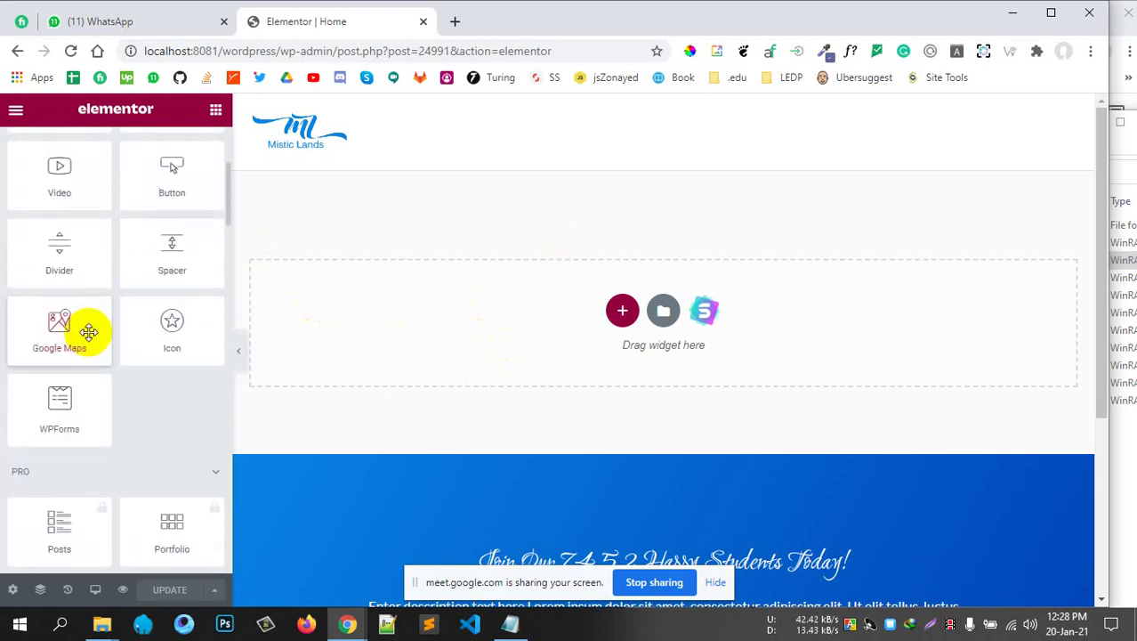
{"action": "scroll", "coordinate": [89, 332], "scroll_direction": "up", "scroll_amount": 4}
{"action": "scroll", "coordinate": [89, 312], "scroll_direction": "down", "scroll_amount": 5}
{"action": "scroll", "coordinate": [90, 307], "scroll_direction": "up", "scroll_amount": 1}
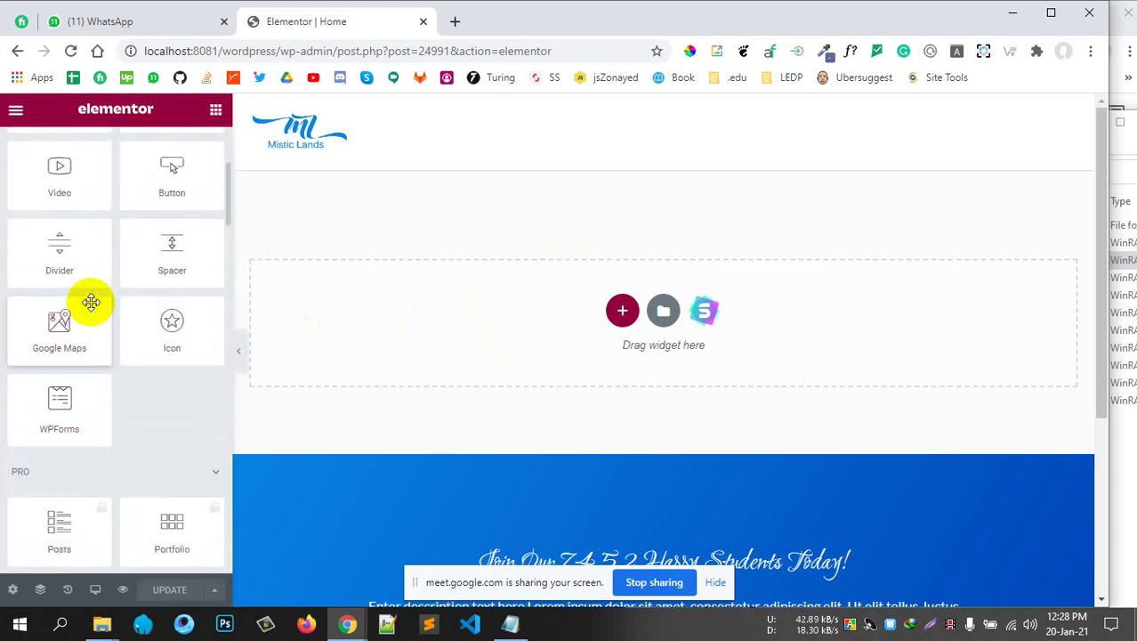
{"action": "scroll", "coordinate": [90, 302], "scroll_direction": "down", "scroll_amount": 2}
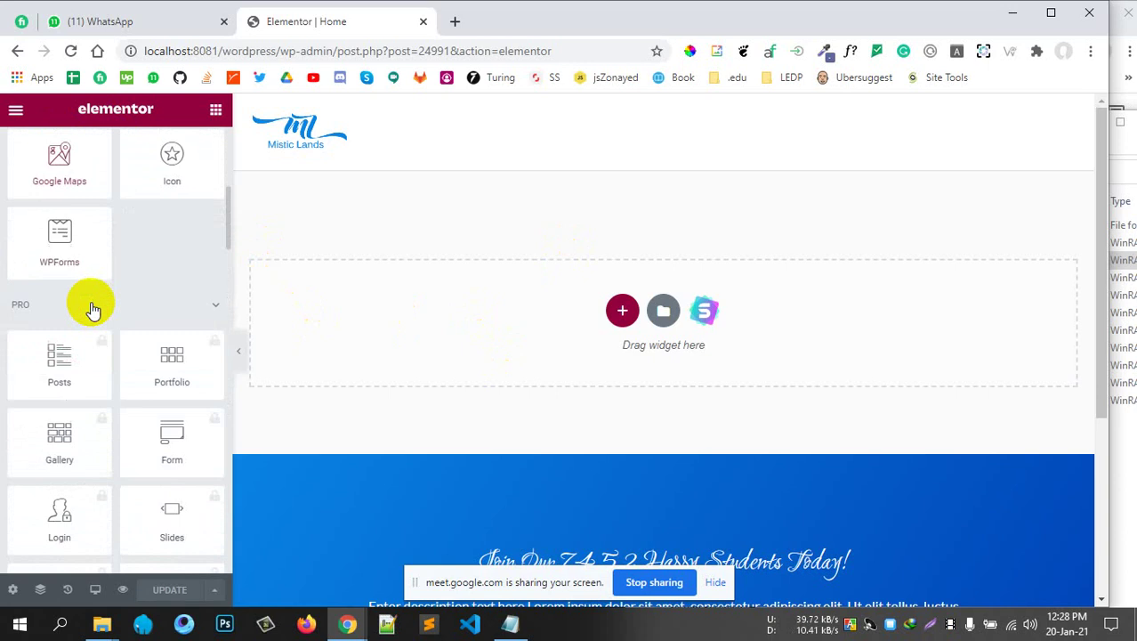
{"action": "left_click", "coordinate": [174, 349]}
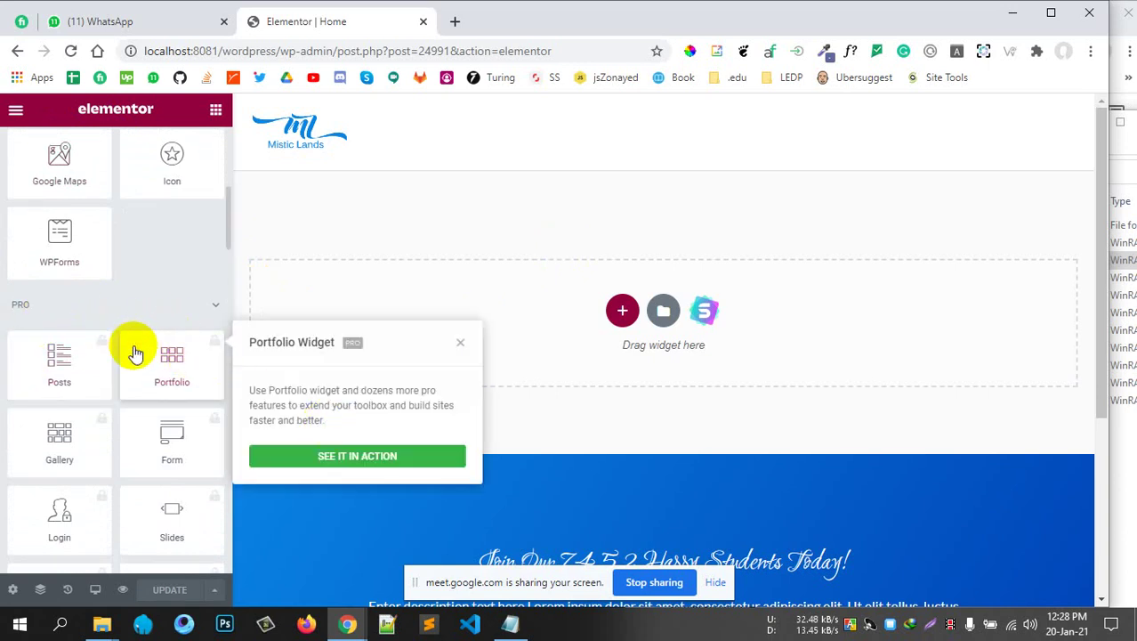
{"action": "left_click", "coordinate": [160, 304]}
Add a Heading widget to the empty section of the Home page
{"action": "scroll", "coordinate": [122, 318], "scroll_direction": "up", "scroll_amount": 4}
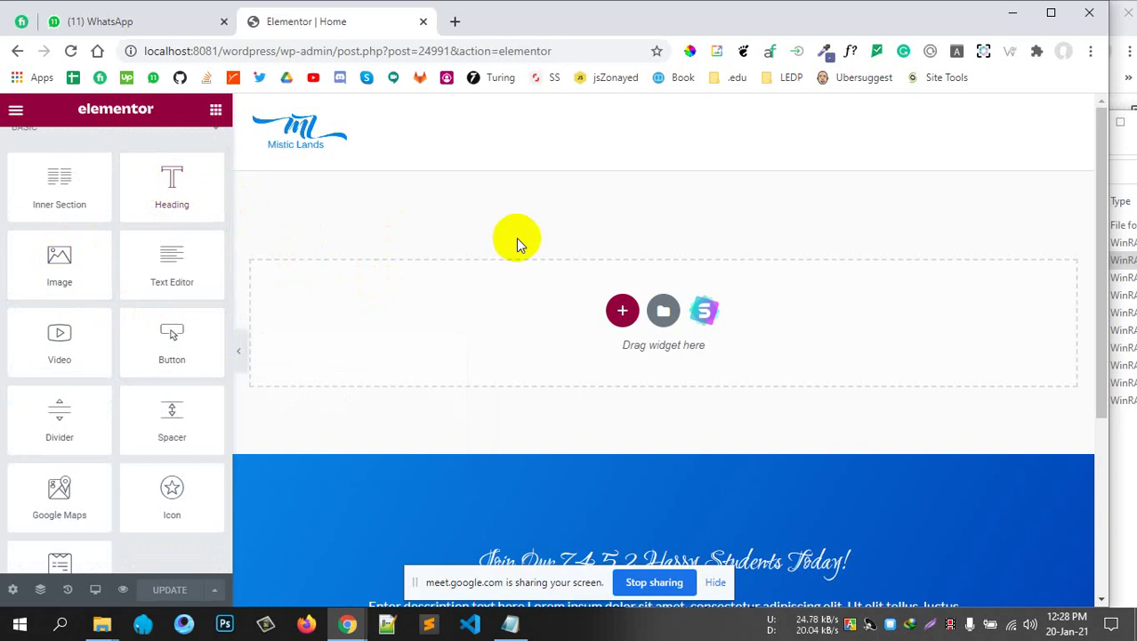
{"action": "scroll", "coordinate": [516, 240], "scroll_direction": "down", "scroll_amount": 2}
{"action": "scroll", "coordinate": [399, 239], "scroll_direction": "up", "scroll_amount": 2}
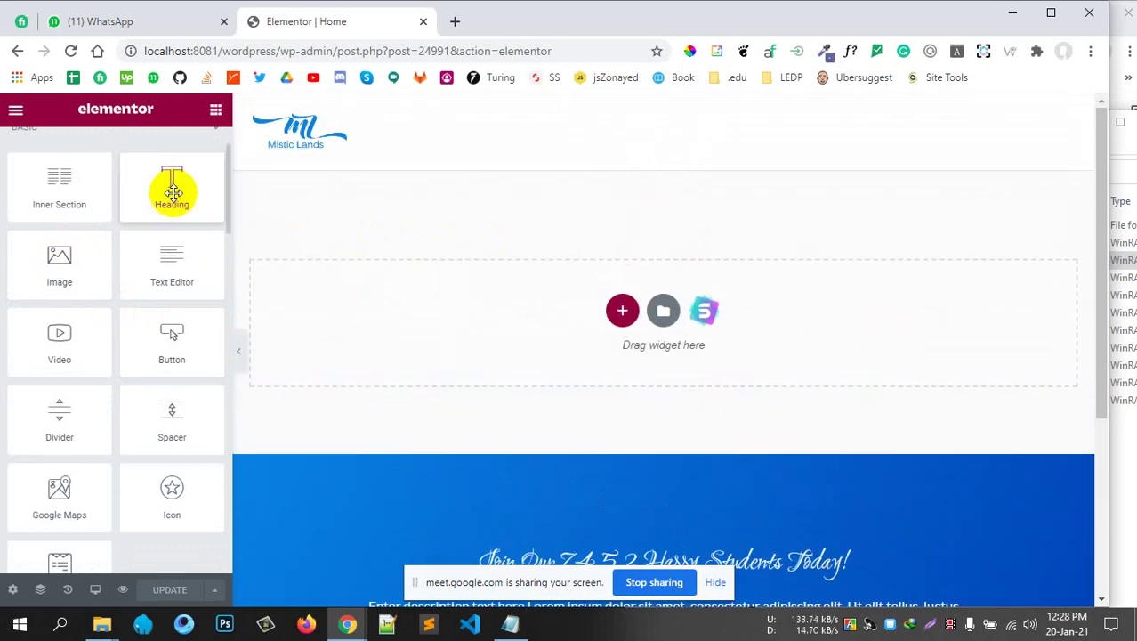
{"action": "left_click_drag", "start_coordinate": [170, 190], "coordinate": [626, 317]}
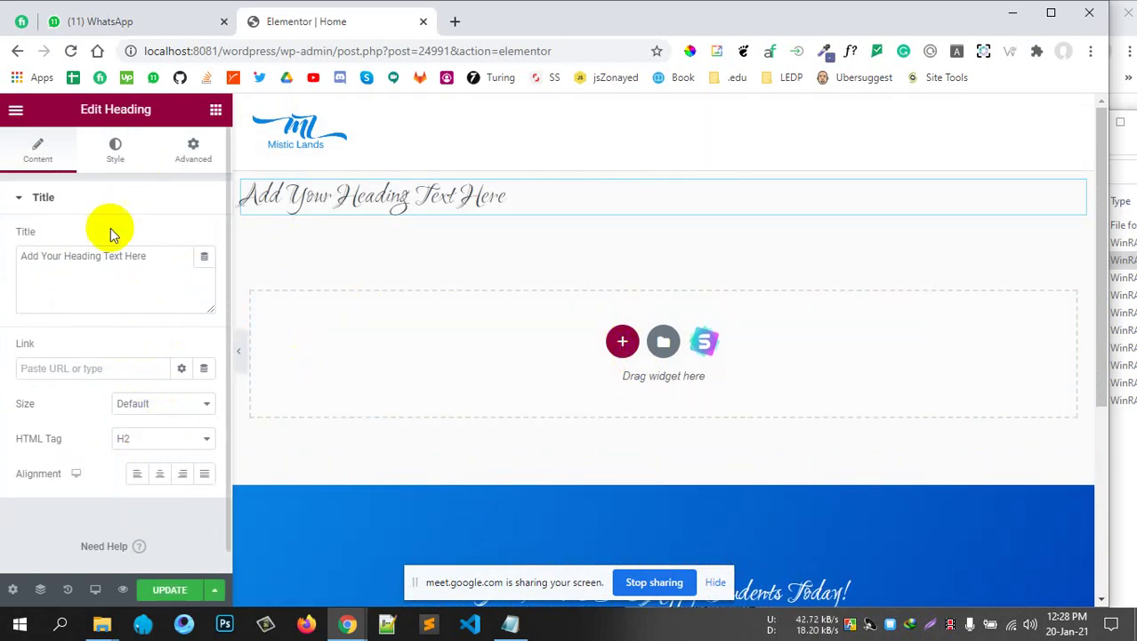
Replace the heading widget's placeholder title with "This is heading"
{"action": "left_click", "coordinate": [90, 162]}
{"action": "left_click", "coordinate": [342, 198]}
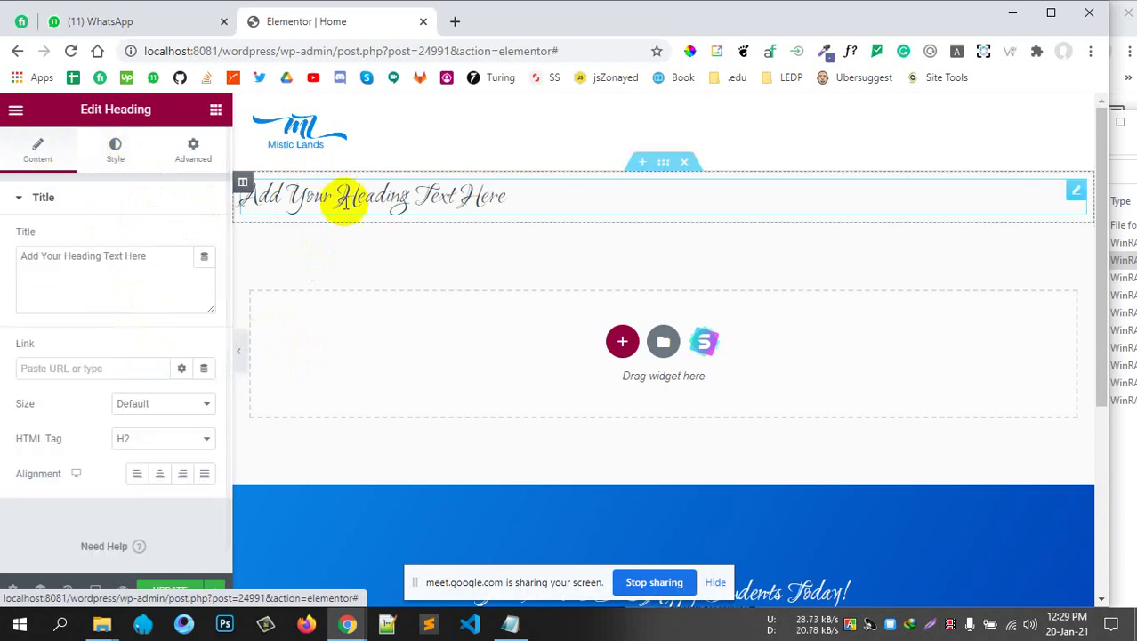
{"action": "left_click", "coordinate": [145, 255]}
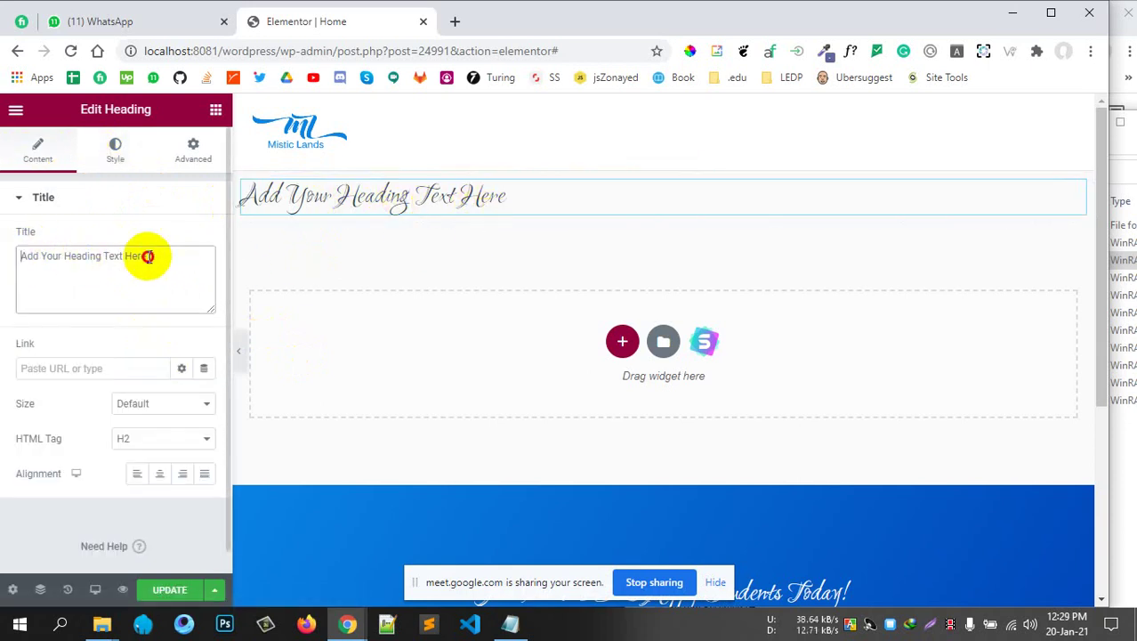
{"action": "triple_click", "coordinate": [147, 257]}
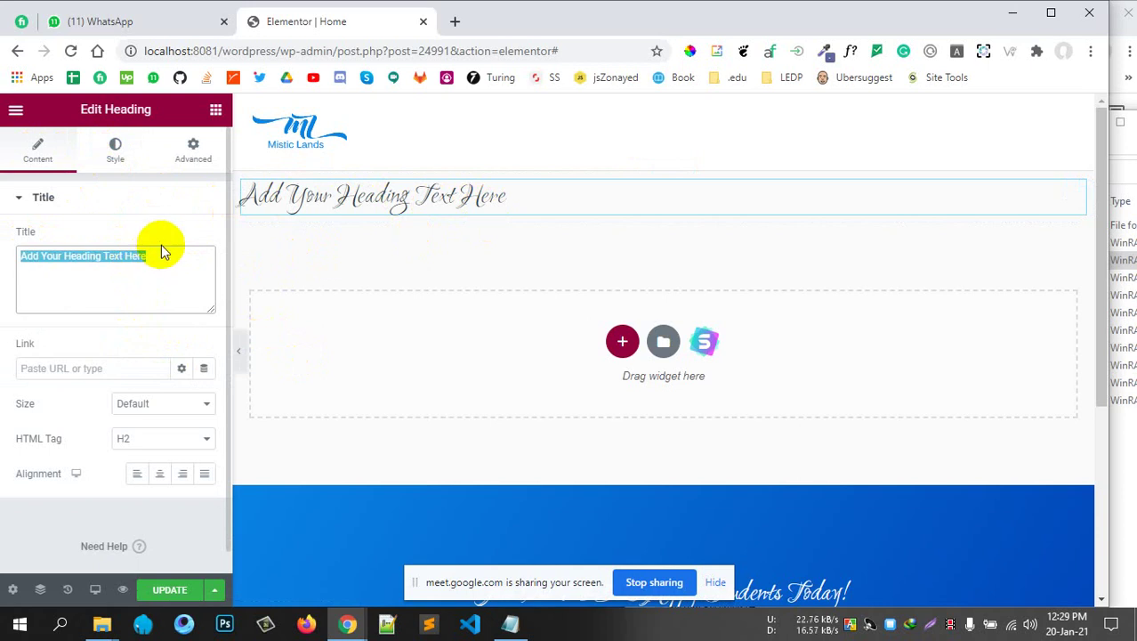
{"action": "type", "text": "This is heading"}
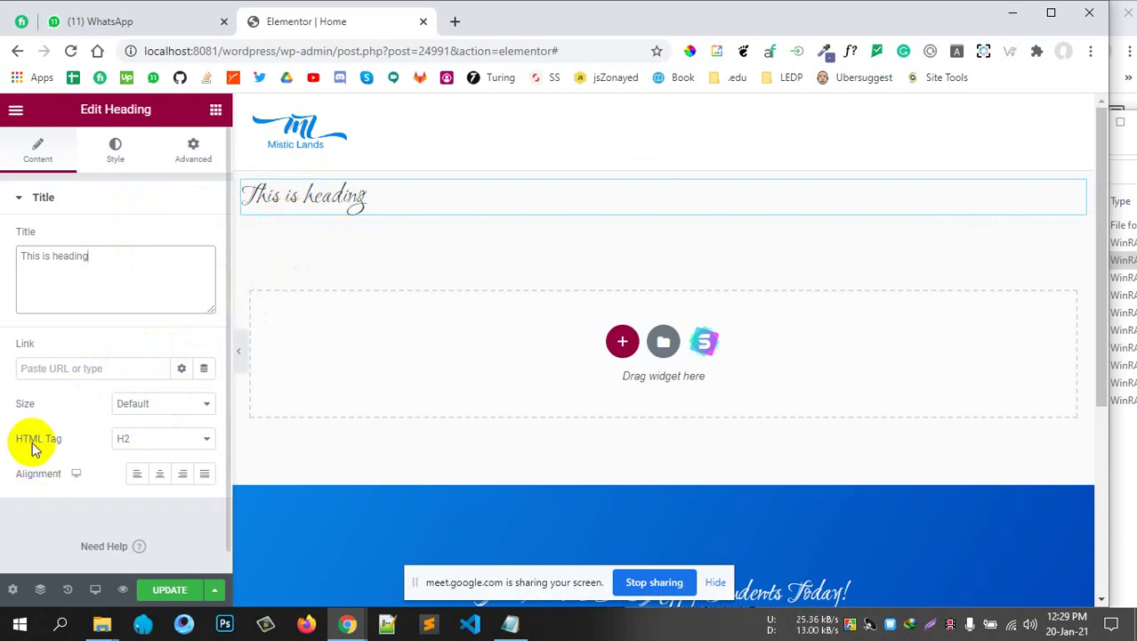
Compare H1 and H3 as the heading's HTML tag and leave it set to H1
{"action": "left_click", "coordinate": [160, 437]}
{"action": "left_click", "coordinate": [134, 456]}
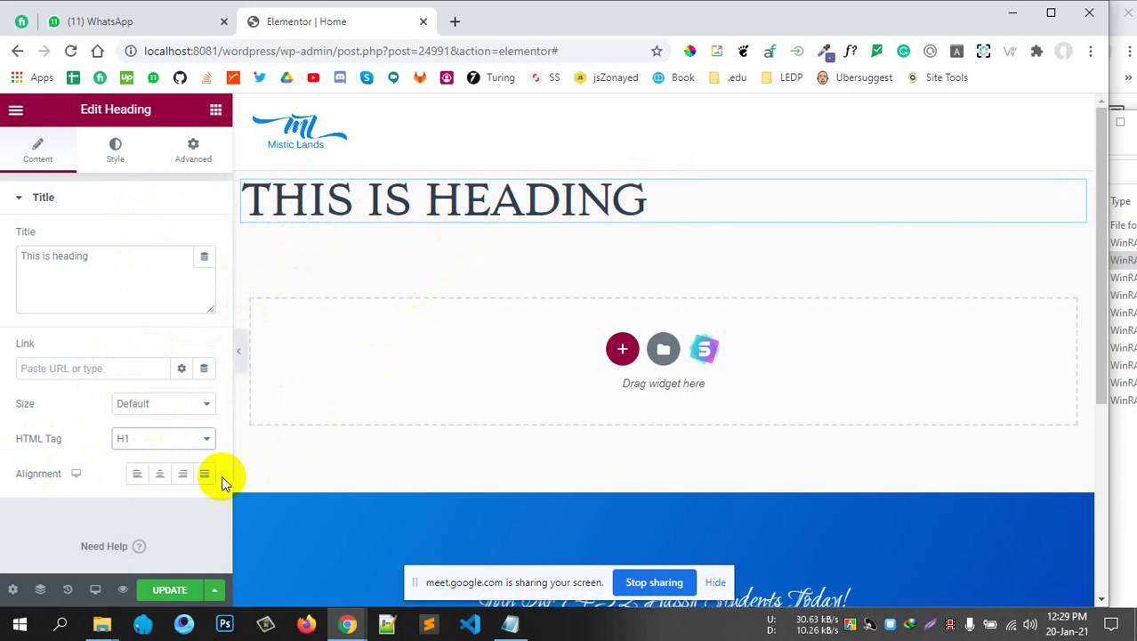
{"action": "left_click", "coordinate": [174, 439]}
{"action": "left_click", "coordinate": [145, 482]}
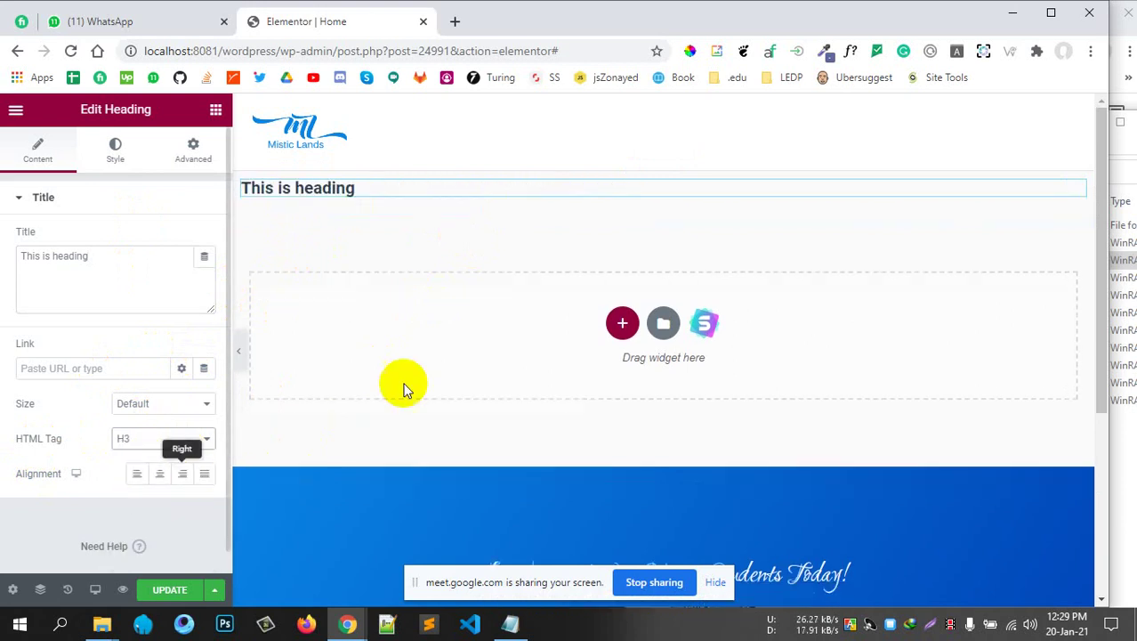
{"action": "left_click", "coordinate": [151, 440]}
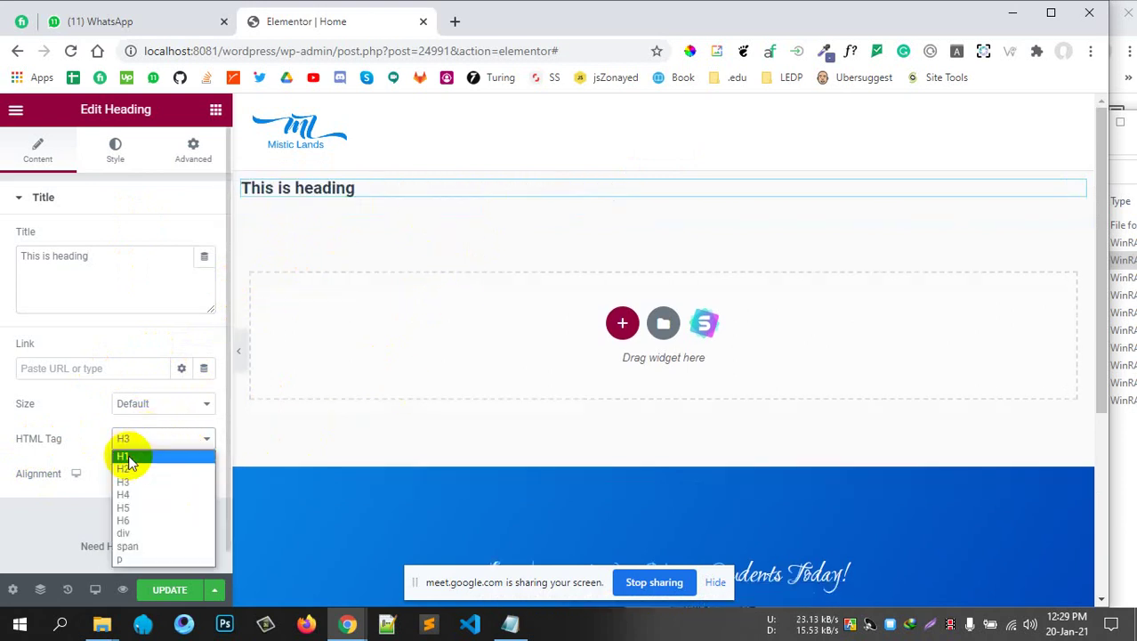
{"action": "left_click", "coordinate": [131, 456]}
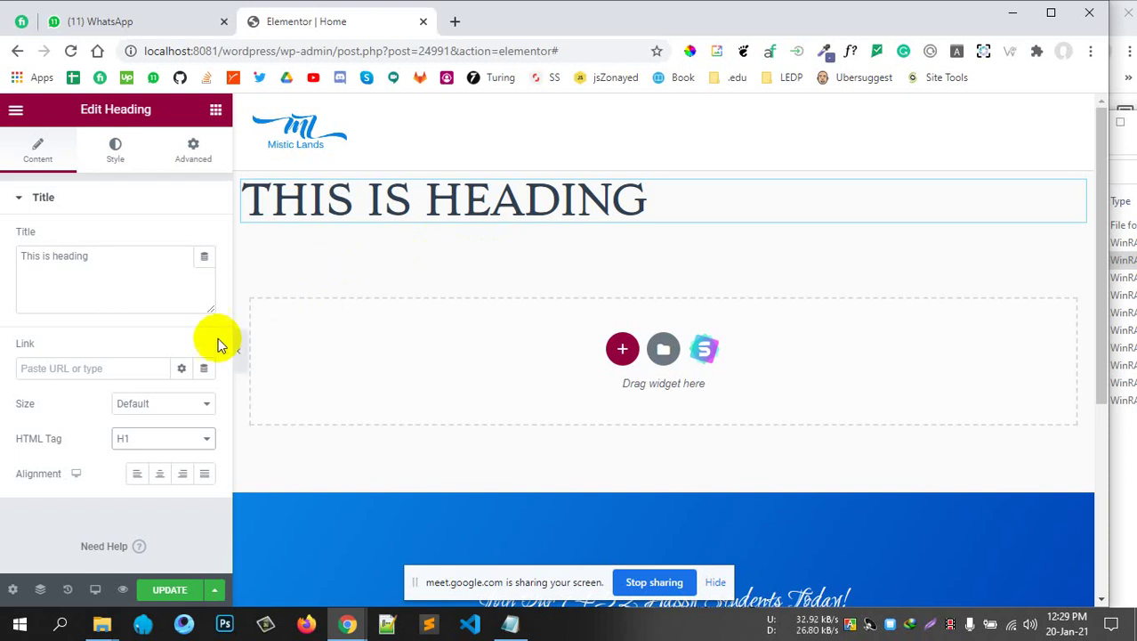
Add an Image widget in a new section below the heading
{"action": "left_click", "coordinate": [109, 255]}
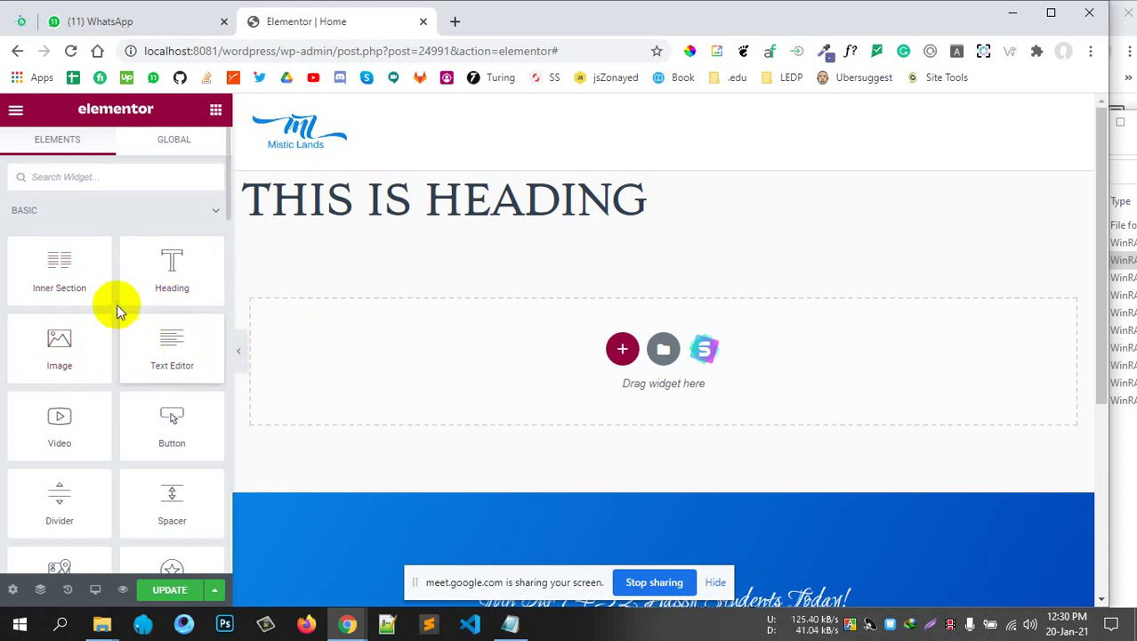
{"action": "scroll", "coordinate": [307, 278], "scroll_direction": "down", "scroll_amount": 2}
{"action": "scroll", "coordinate": [307, 280], "scroll_direction": "up", "scroll_amount": 2}
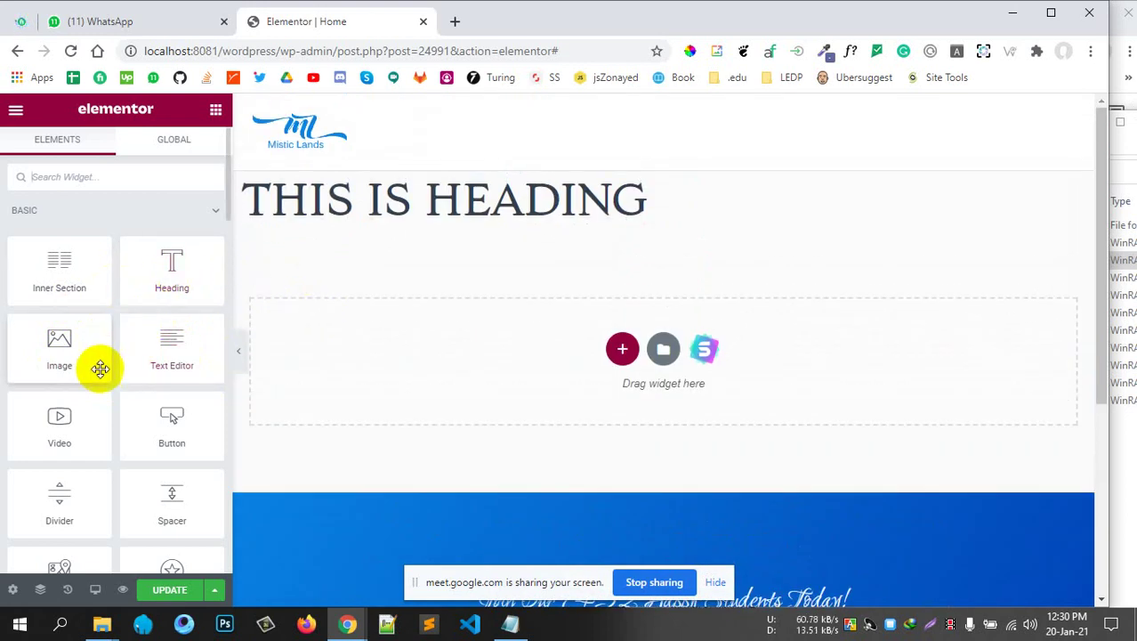
{"action": "left_click_drag", "start_coordinate": [62, 354], "coordinate": [598, 396]}
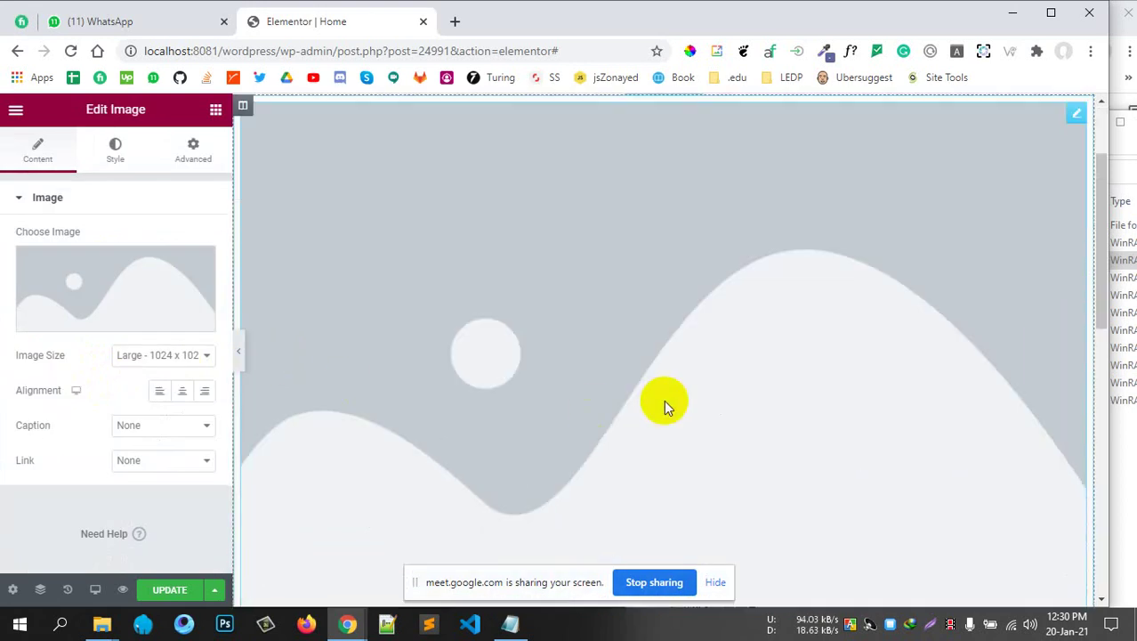
{"action": "scroll", "coordinate": [664, 406], "scroll_direction": "down", "scroll_amount": 2}
{"action": "scroll", "coordinate": [690, 249], "scroll_direction": "up", "scroll_amount": 3}
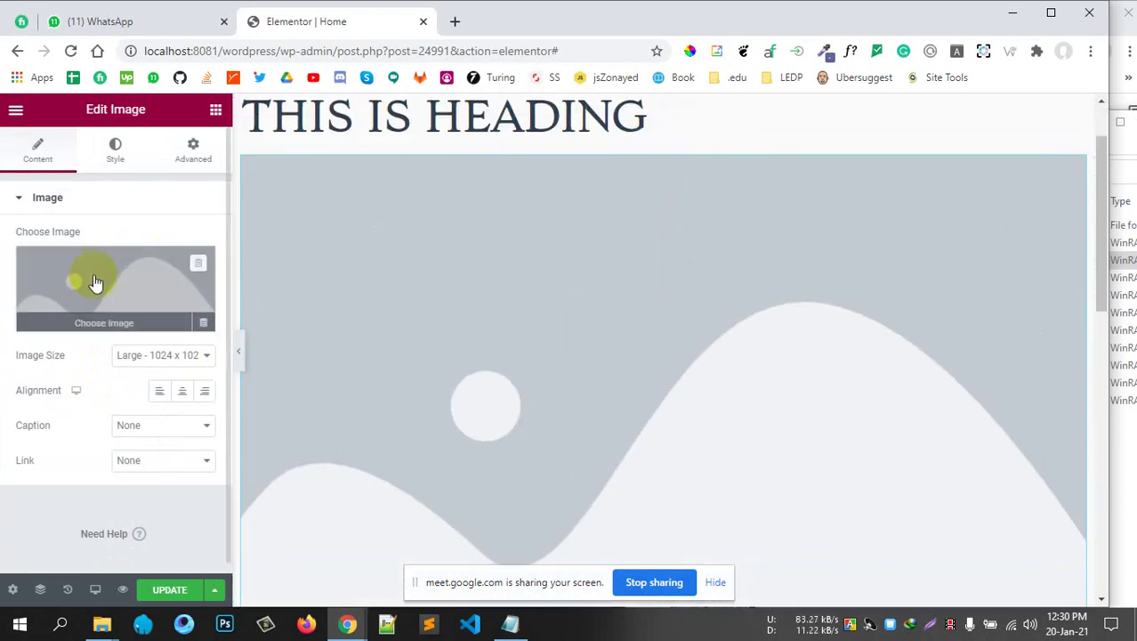
Replace the placeholder image with the pink LOVE cupcakes picture from the media library
{"action": "left_click", "coordinate": [124, 286]}
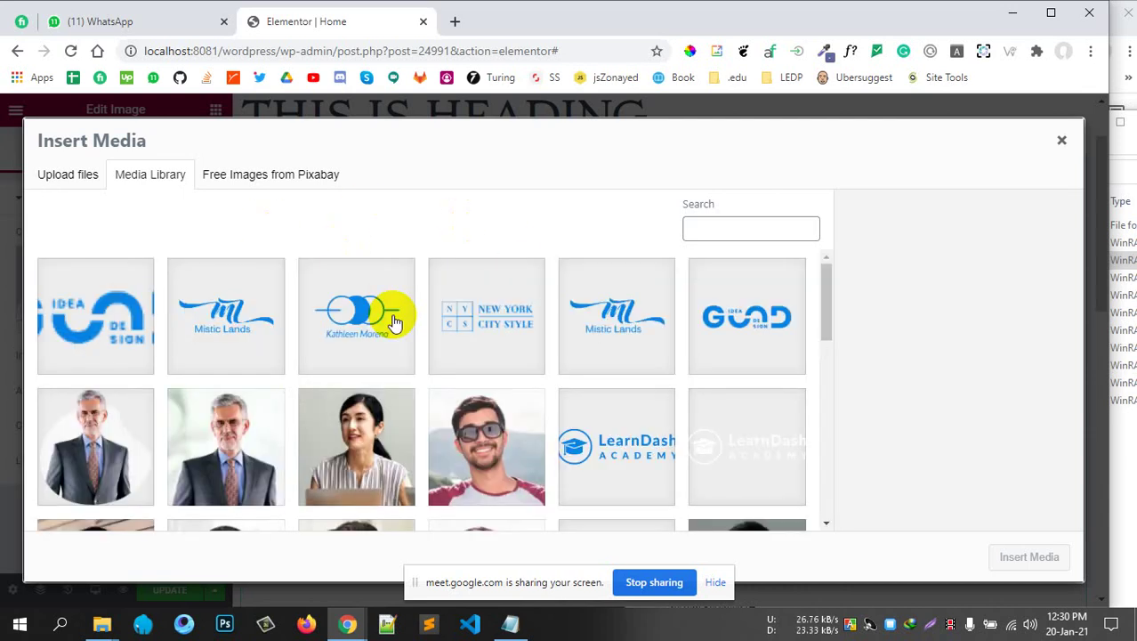
{"action": "scroll", "coordinate": [454, 356], "scroll_direction": "down", "scroll_amount": 3}
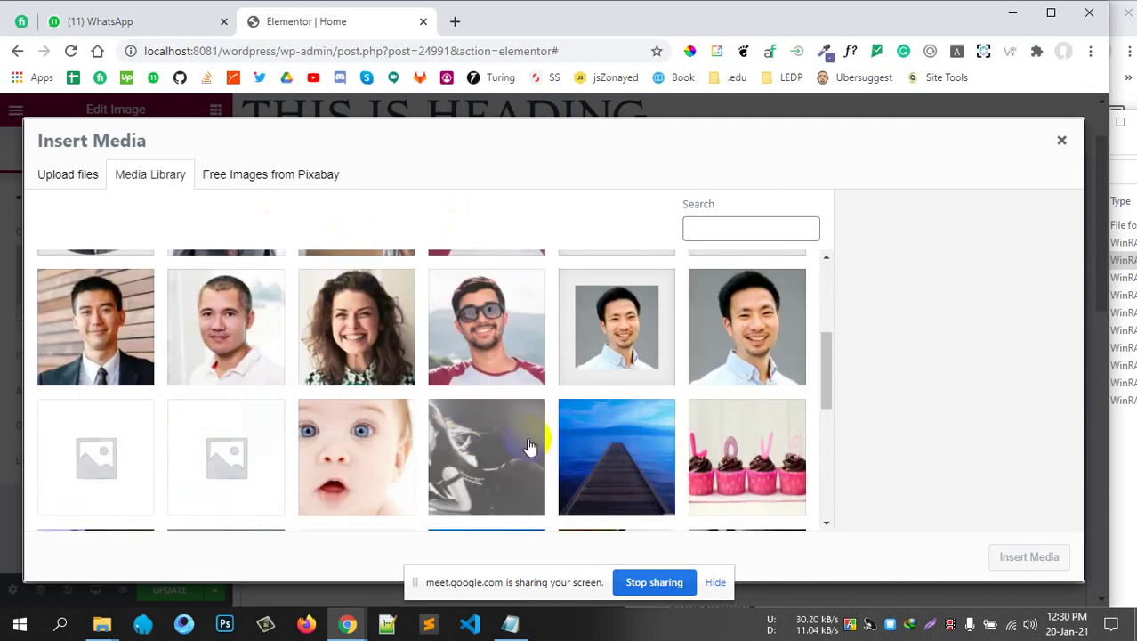
{"action": "left_click", "coordinate": [748, 391]}
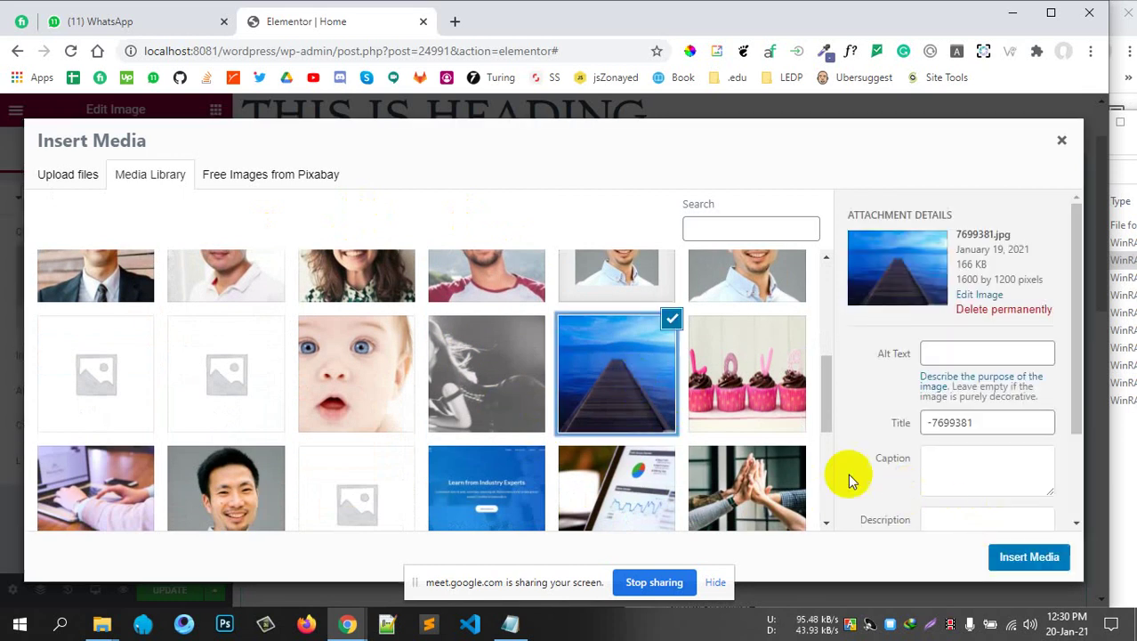
{"action": "left_click", "coordinate": [1019, 555]}
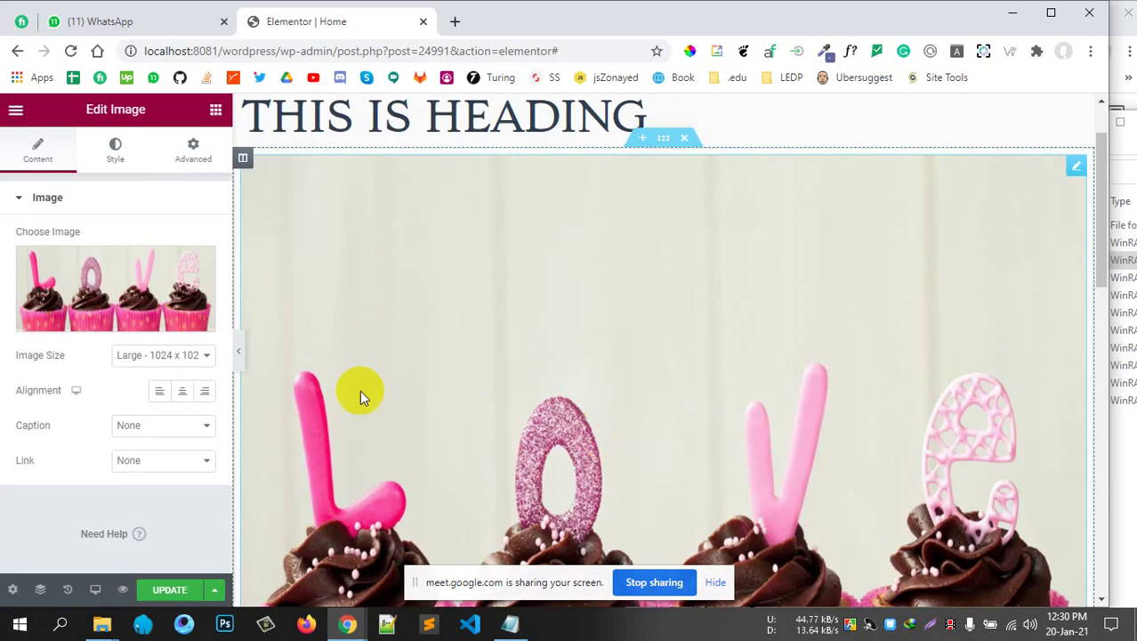
Set the image size of the cupcakes picture to Full
{"action": "scroll", "coordinate": [801, 392], "scroll_direction": "down", "scroll_amount": 5}
{"action": "scroll", "coordinate": [890, 392], "scroll_direction": "up", "scroll_amount": 3}
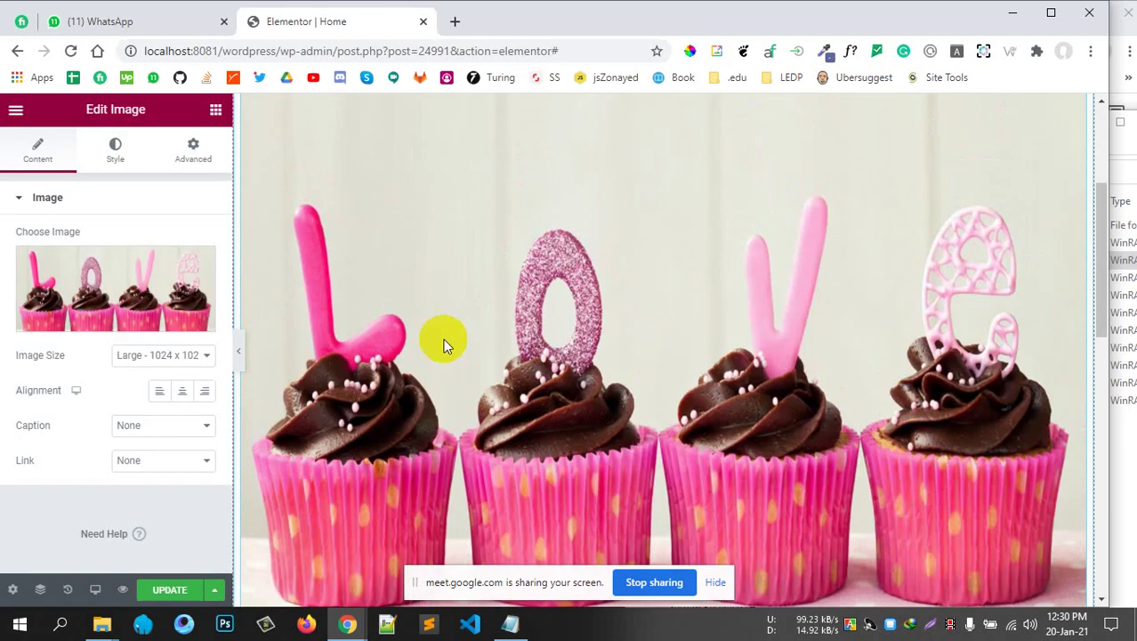
{"action": "left_click", "coordinate": [178, 355]}
{"action": "left_click", "coordinate": [153, 527]}
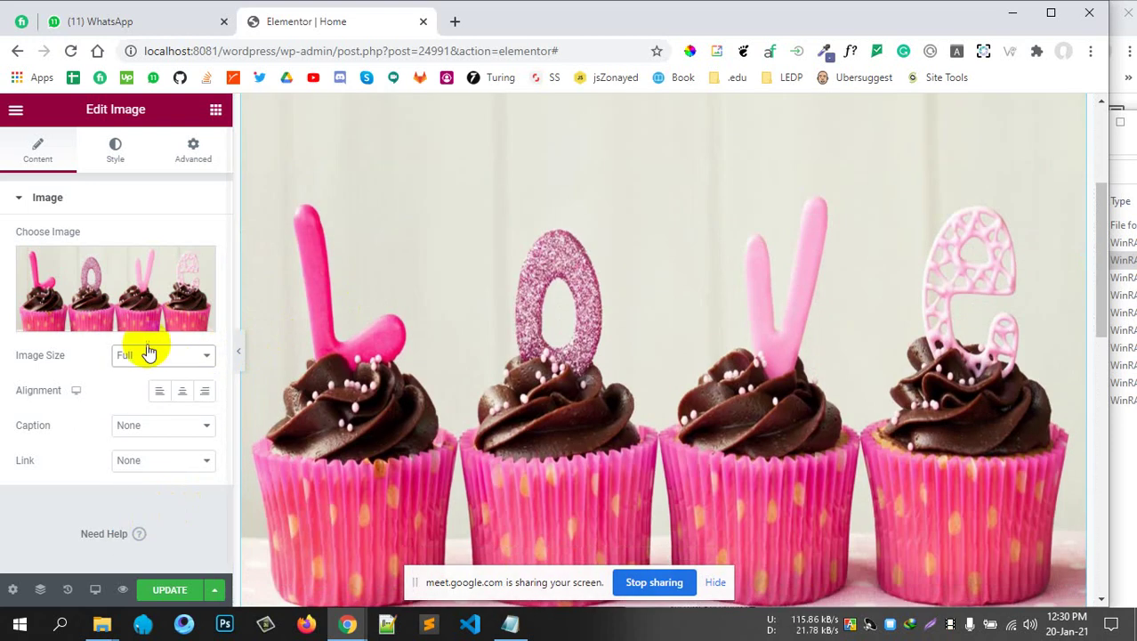
Try the Custom, Thumbnail - 150 x 150 and Large - 1024 x 1024 image sizes on the cupcakes picture
{"action": "left_click", "coordinate": [149, 353]}
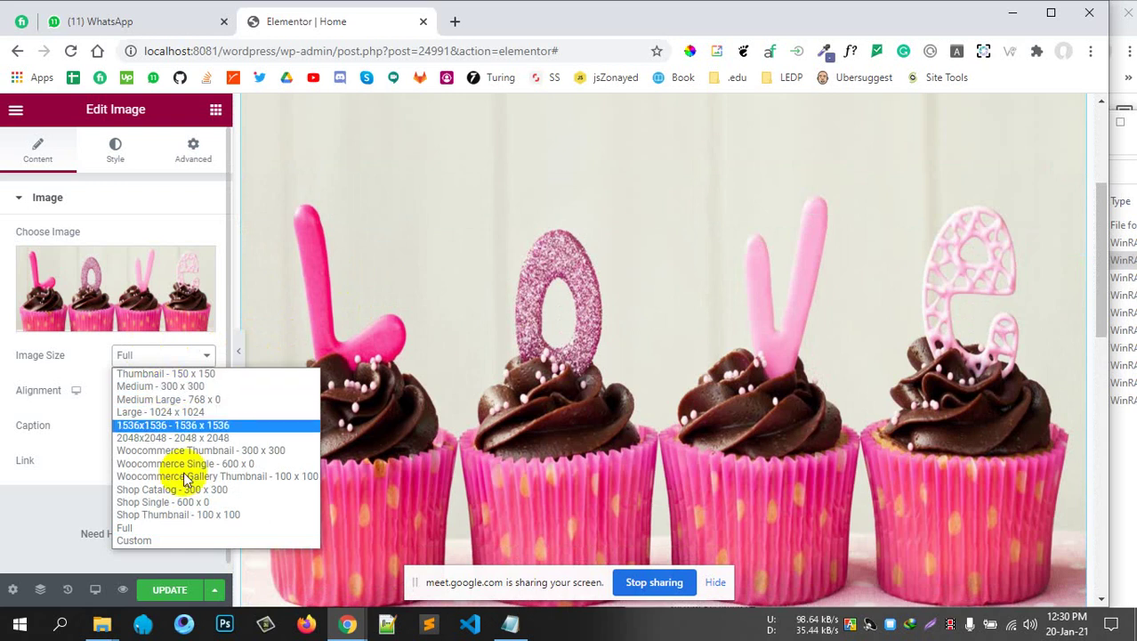
{"action": "left_click", "coordinate": [156, 540]}
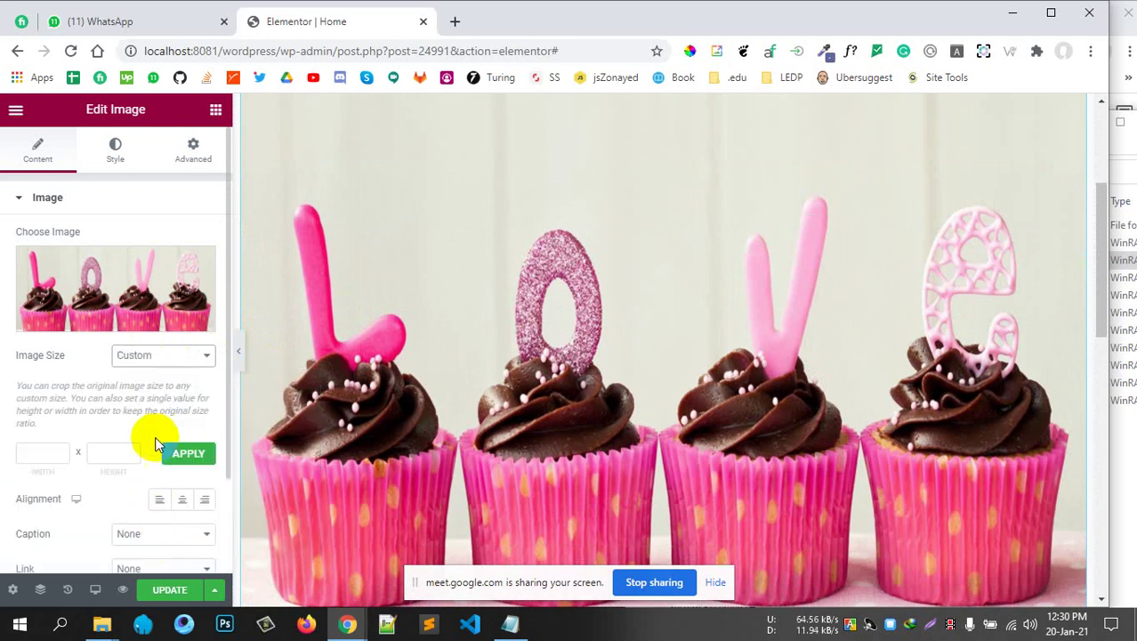
{"action": "left_click", "coordinate": [40, 456]}
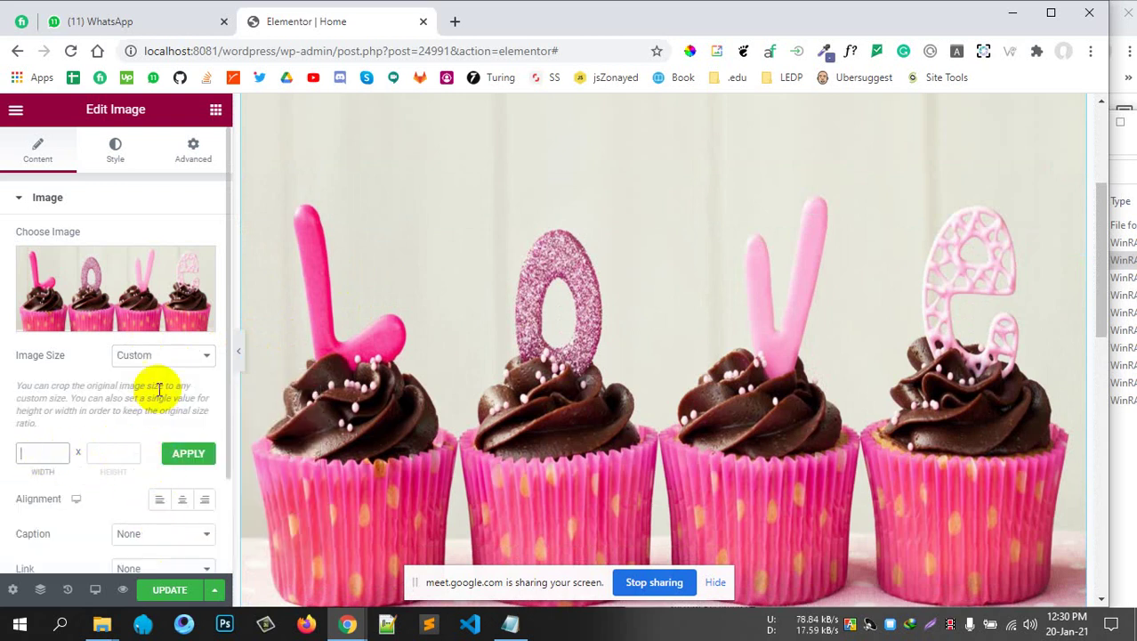
{"action": "left_click", "coordinate": [173, 356]}
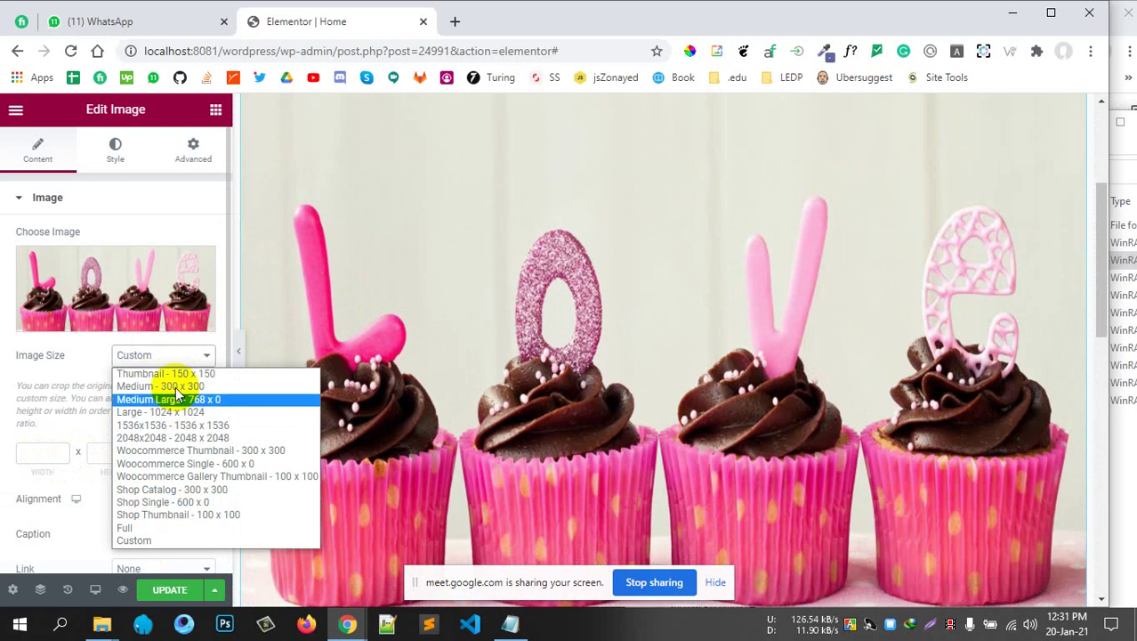
{"action": "left_click", "coordinate": [169, 373]}
{"action": "scroll", "coordinate": [579, 311], "scroll_direction": "up", "scroll_amount": 3}
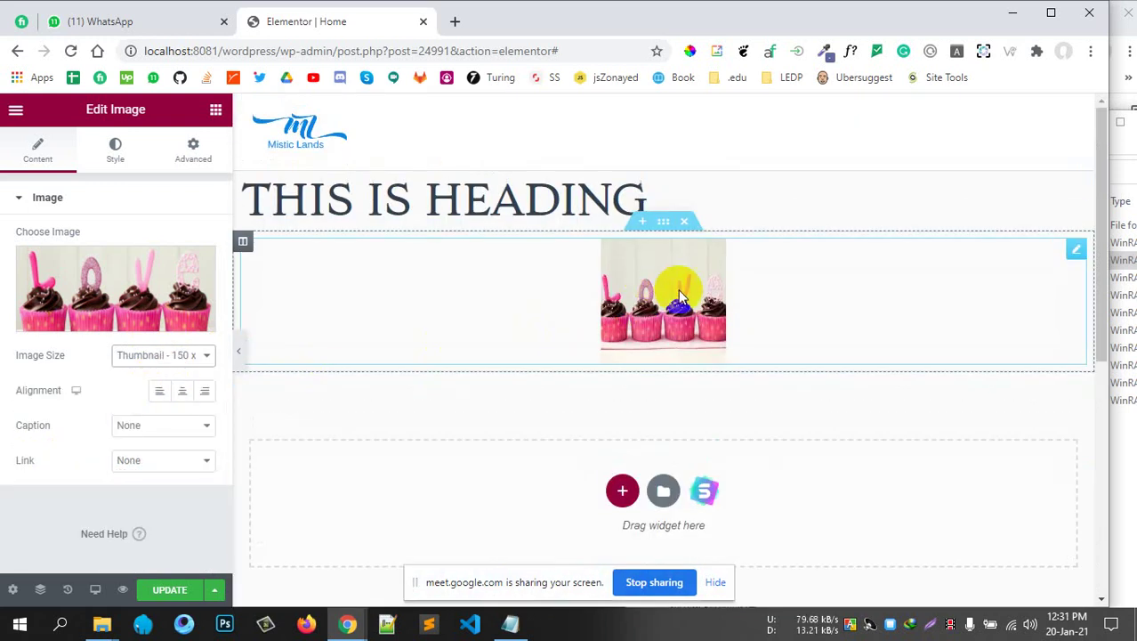
{"action": "left_click", "coordinate": [145, 358]}
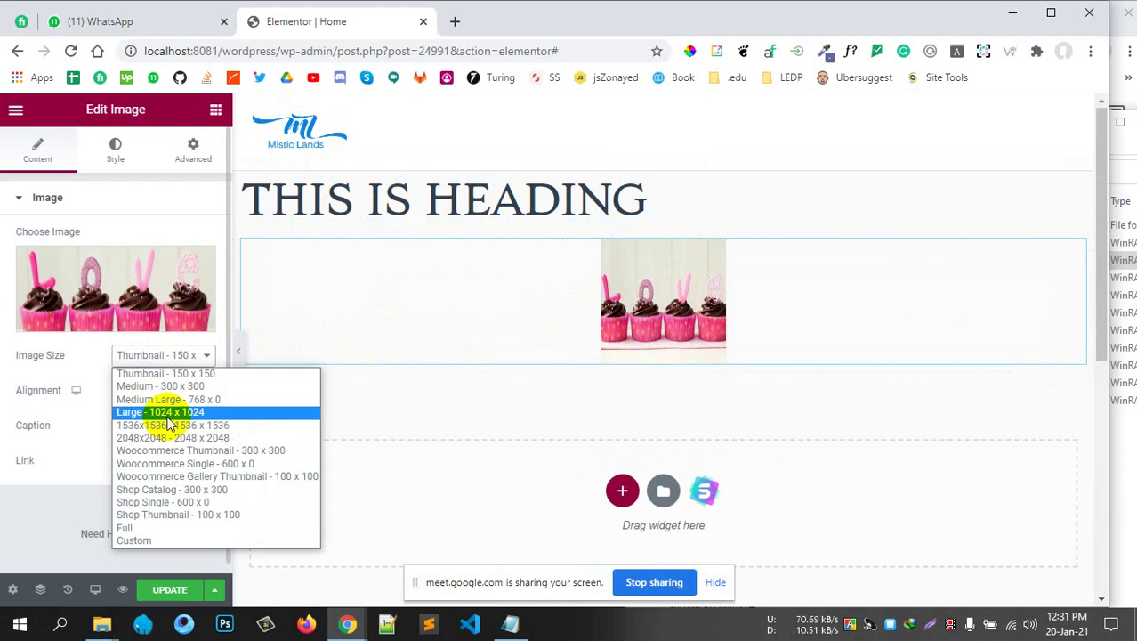
{"action": "left_click", "coordinate": [158, 412]}
{"action": "scroll", "coordinate": [672, 449], "scroll_direction": "down", "scroll_amount": 2}
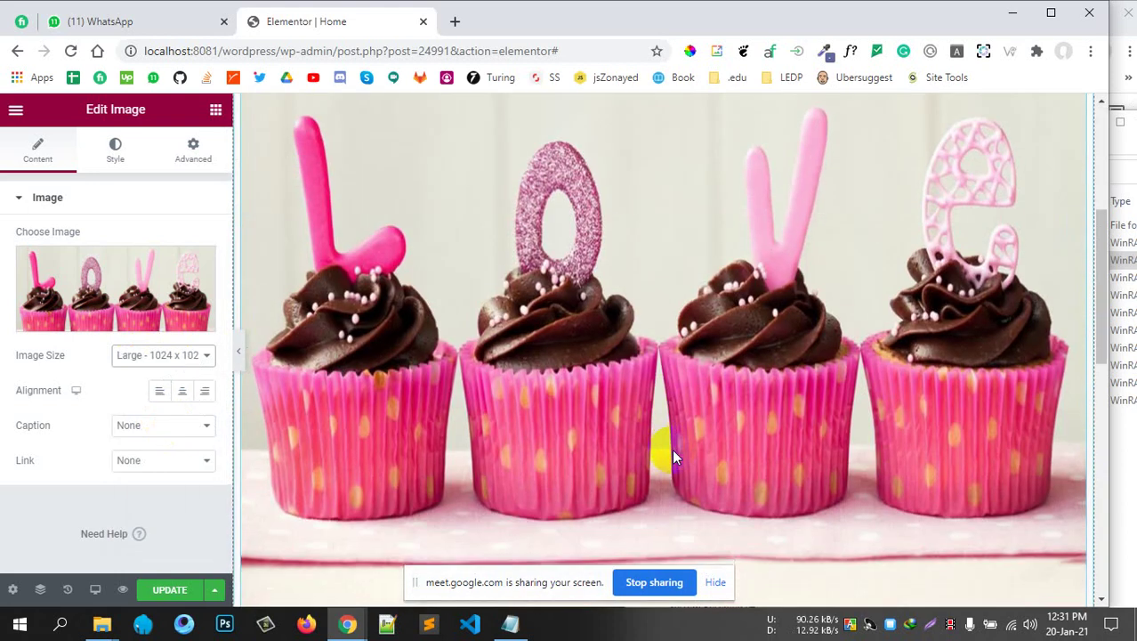
{"action": "scroll", "coordinate": [673, 449], "scroll_direction": "down", "scroll_amount": 3}
{"action": "scroll", "coordinate": [431, 460], "scroll_direction": "up", "scroll_amount": 3}
Set the cupcakes picture's image size to Thumbnail - 150 x 150
{"action": "left_click", "coordinate": [154, 360]}
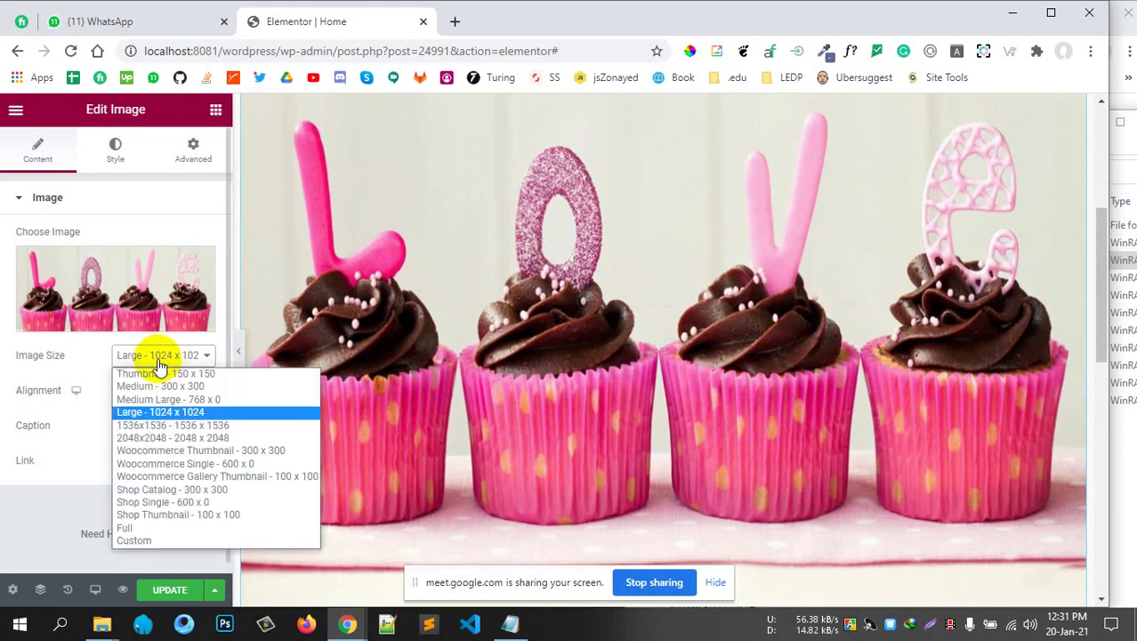
{"action": "left_click", "coordinate": [164, 372]}
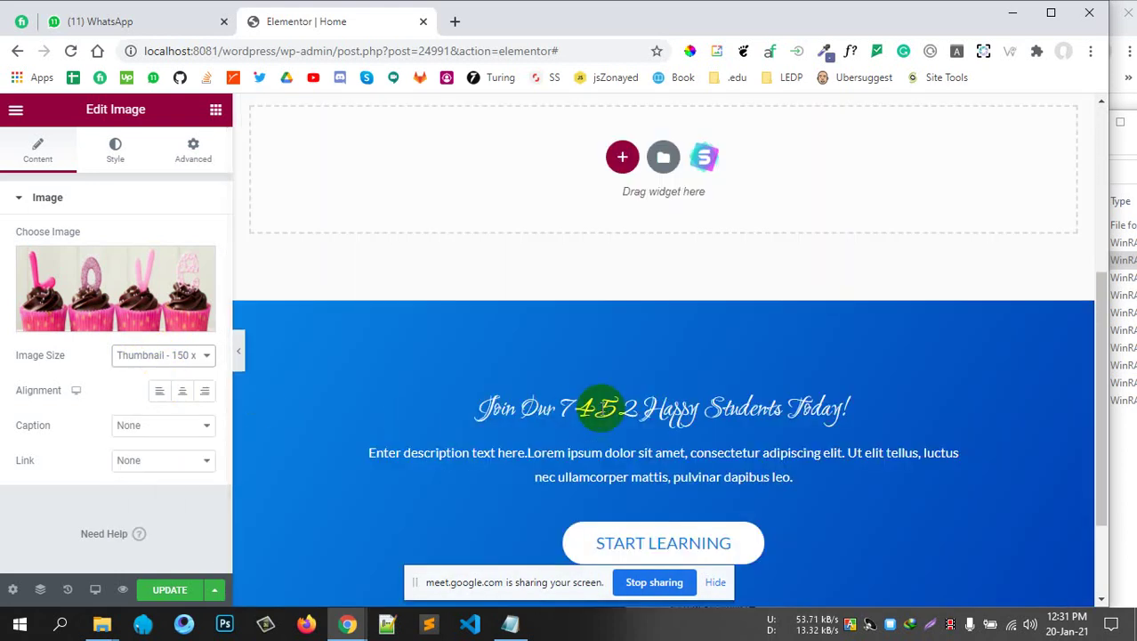
{"action": "scroll", "coordinate": [711, 342], "scroll_direction": "up", "scroll_amount": 4}
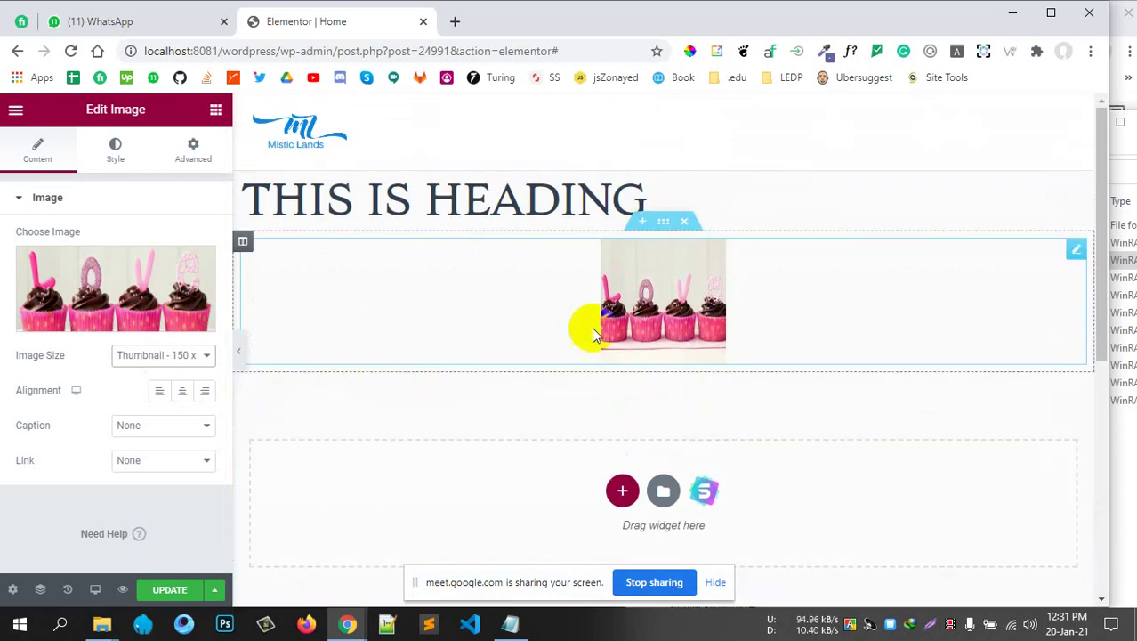
Try left and right alignment for the cupcakes picture and leave it centred
{"action": "left_click", "coordinate": [164, 391]}
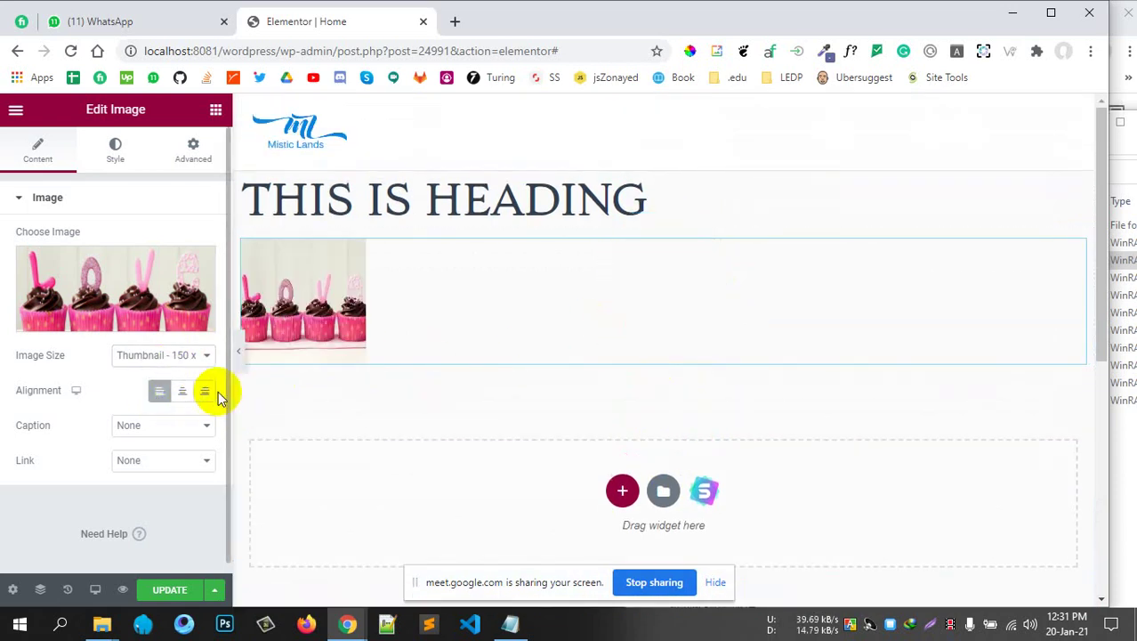
{"action": "left_click", "coordinate": [205, 393]}
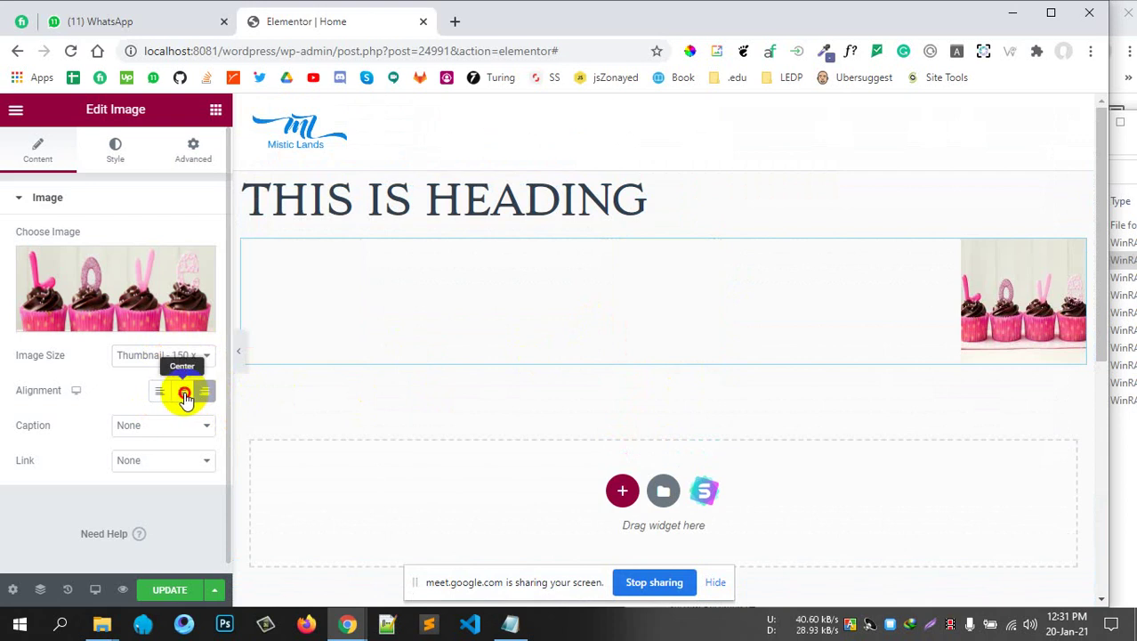
{"action": "left_click", "coordinate": [182, 391]}
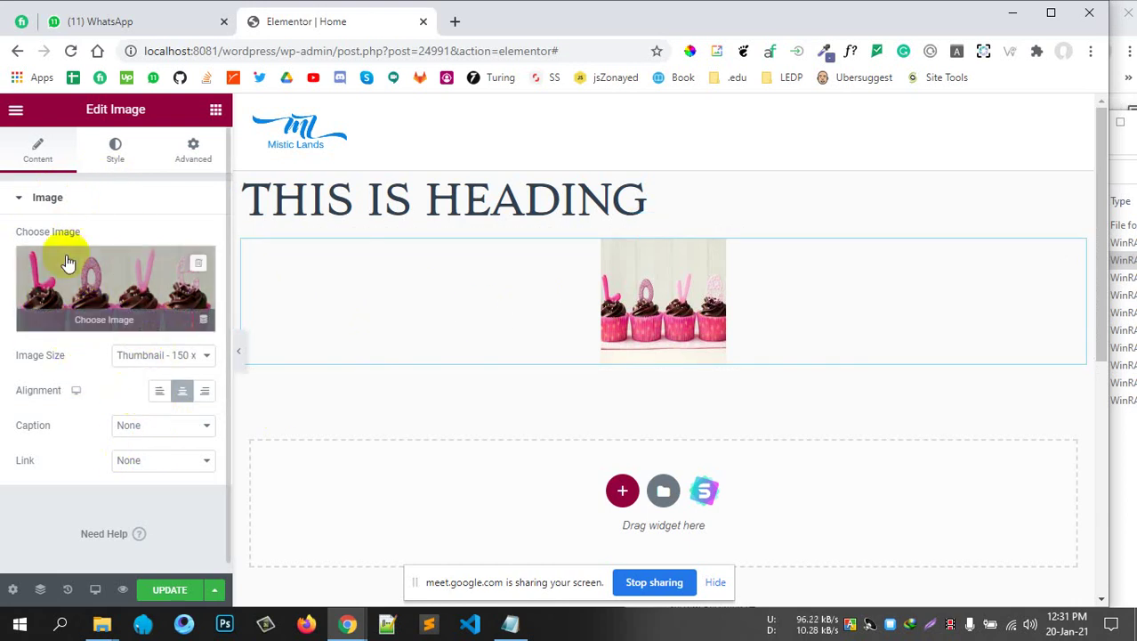
Open the cupcakes picture's style settings and set its width to 20%
{"action": "left_click", "coordinate": [123, 158]}
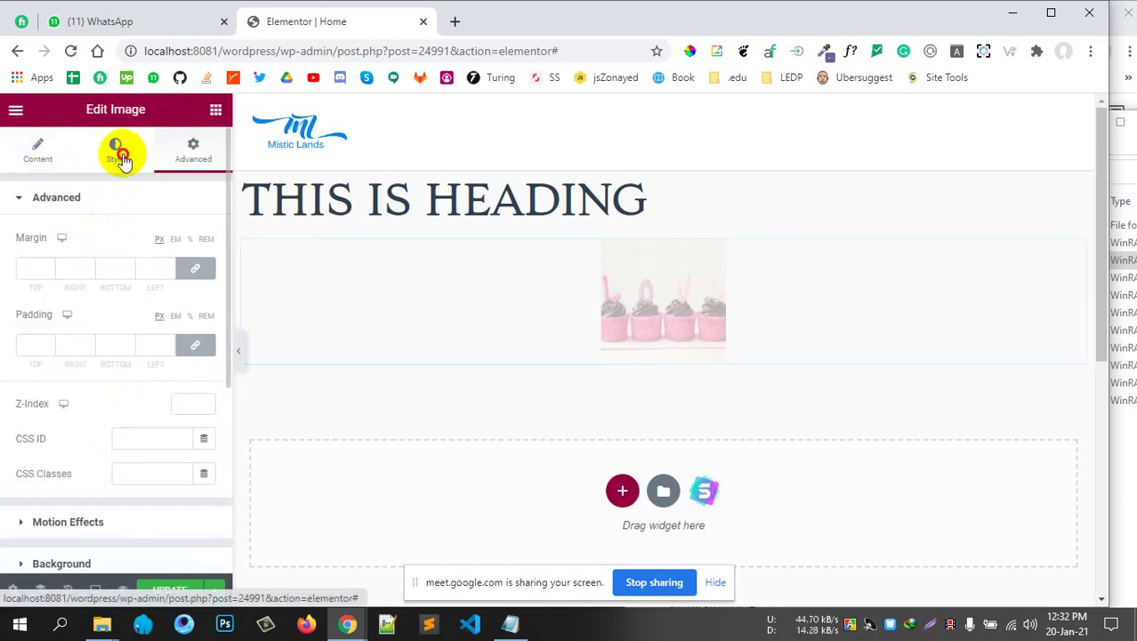
{"action": "left_click", "coordinate": [124, 157]}
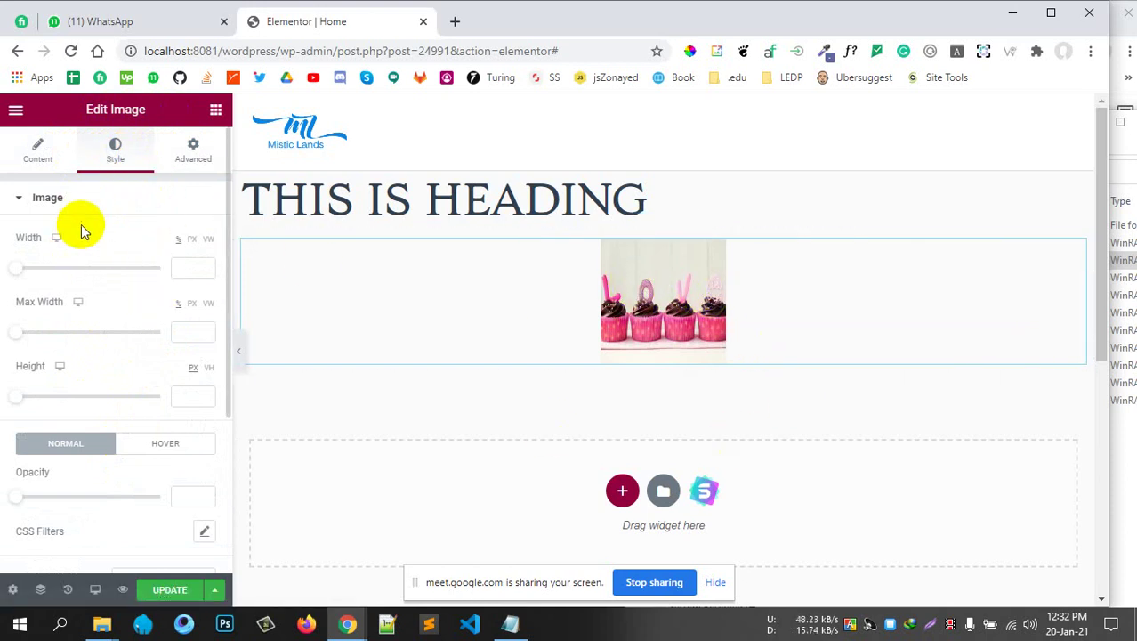
{"action": "left_click", "coordinate": [20, 198]}
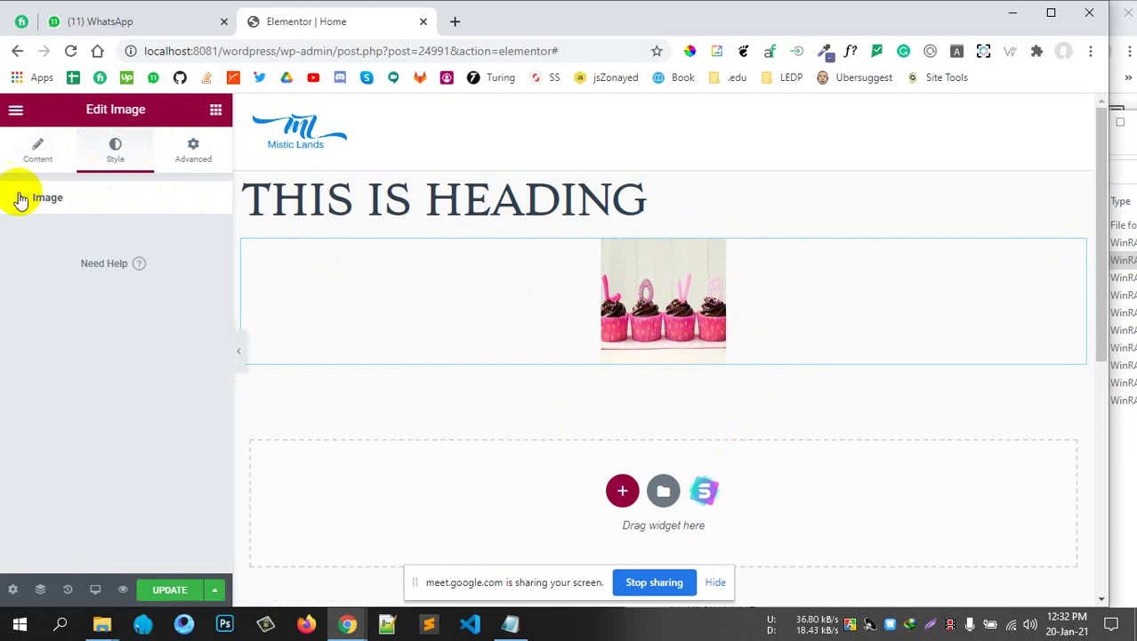
{"action": "left_click", "coordinate": [49, 209]}
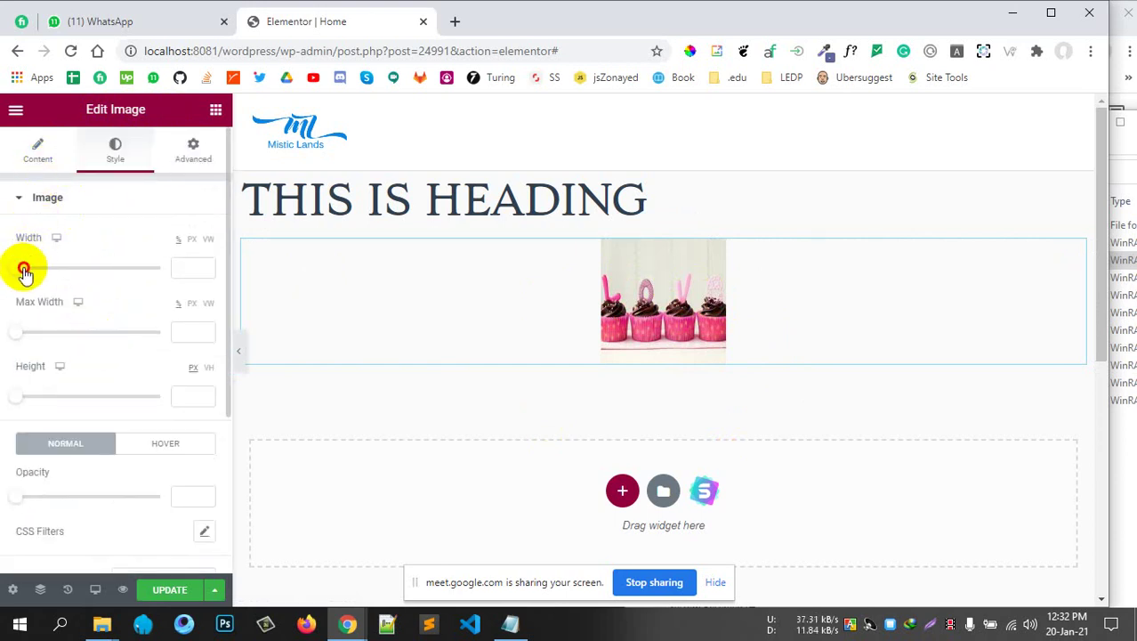
{"action": "mouse_move", "coordinate": [24, 270]}
{"action": "left_mouse_down"}
{"action": "mouse_move", "coordinate": [145, 269]}
{"action": "mouse_move", "coordinate": [42, 270]}
{"action": "left_mouse_up"}
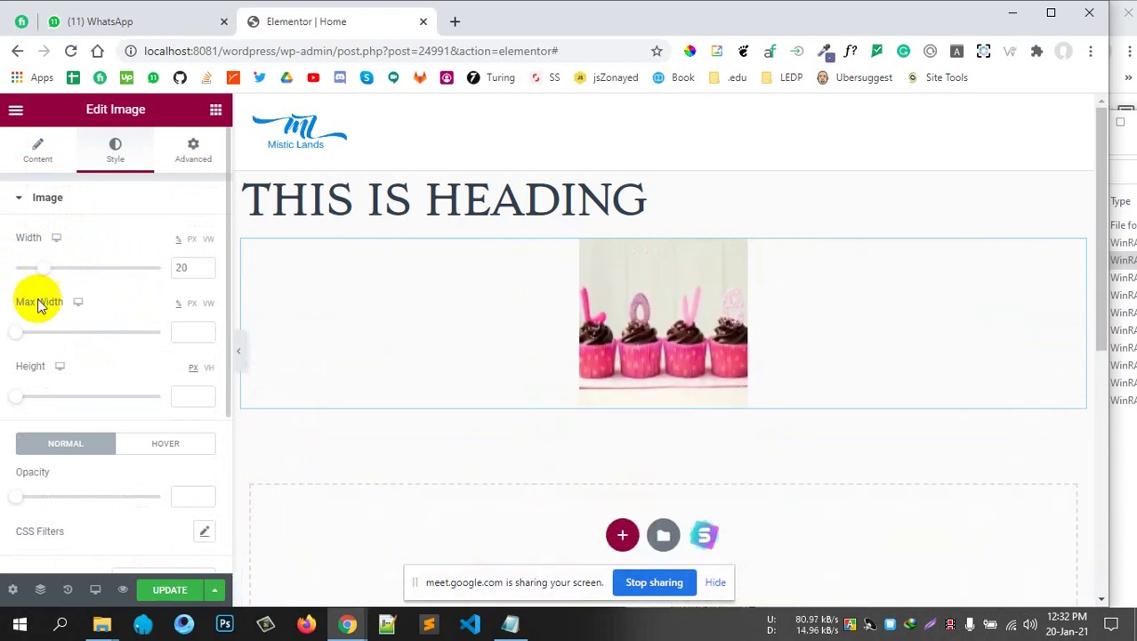
Try a maximum width of 21% for the cupcakes picture and clear the value again
{"action": "left_click_drag", "start_coordinate": [18, 334], "coordinate": [41, 334]}
{"action": "scroll", "coordinate": [179, 341], "scroll_direction": "up", "scroll_amount": 3}
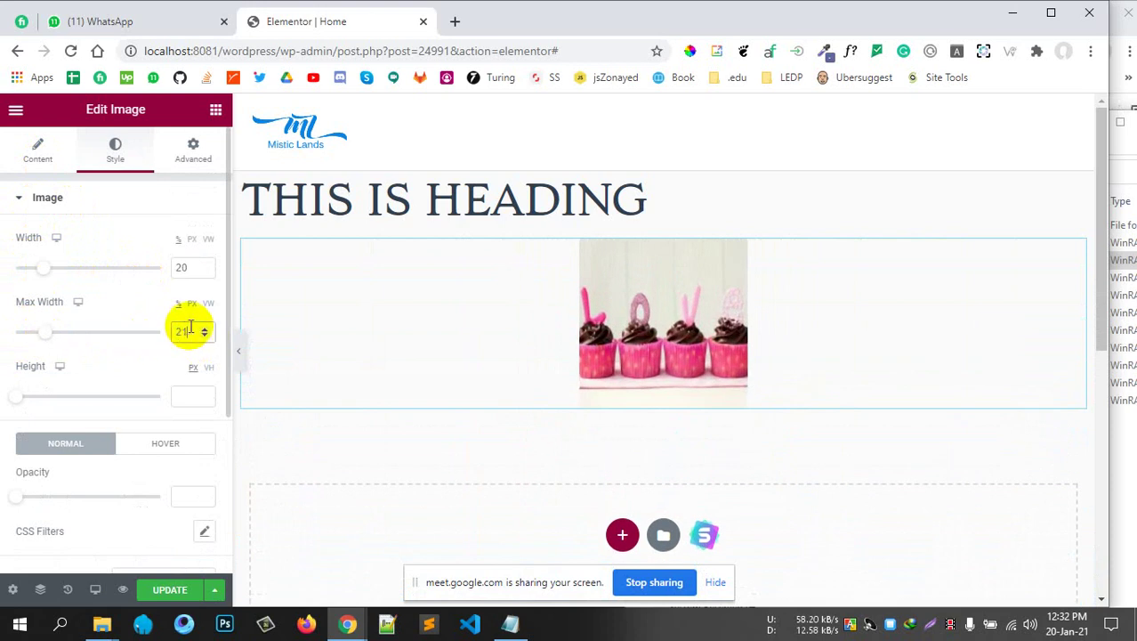
{"action": "left_click_drag", "start_coordinate": [183, 328], "coordinate": [143, 334]}
{"action": "key", "text": "BackSpace"}
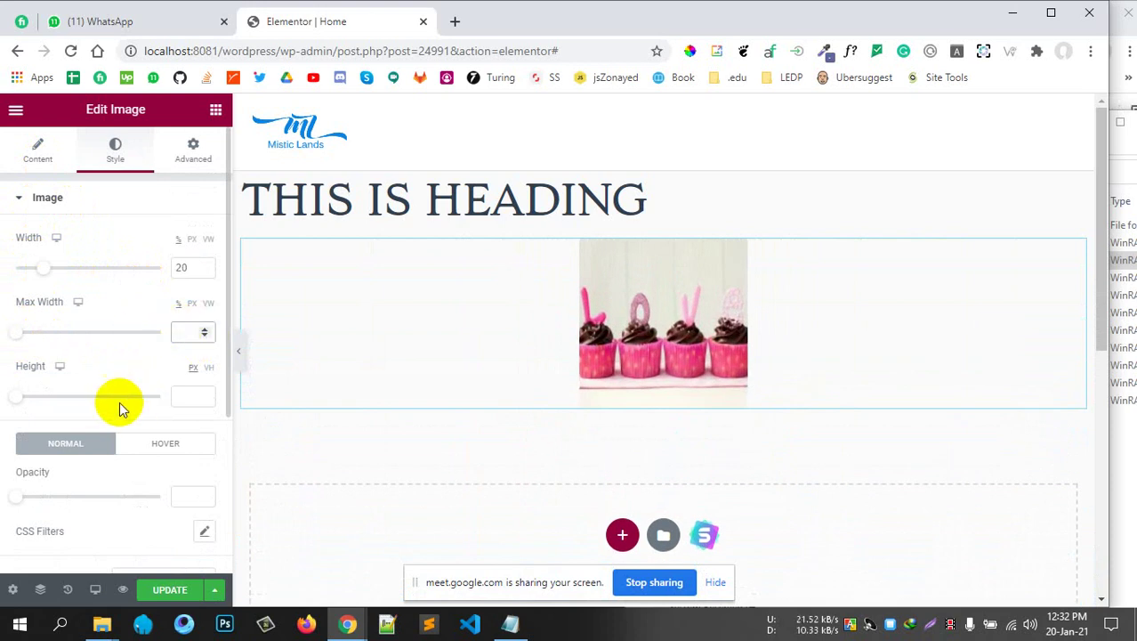
Try a height of 233 px for the cupcakes picture, and resize it to 51% width and 305 px height
{"action": "left_click_drag", "start_coordinate": [22, 403], "coordinate": [89, 394]}
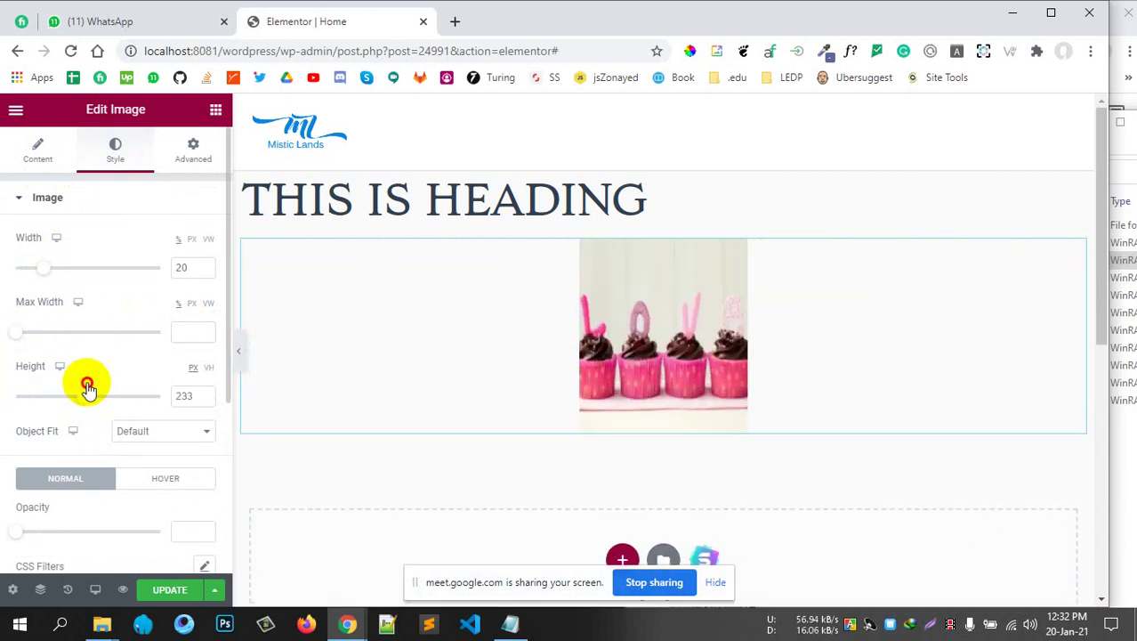
{"action": "scroll", "coordinate": [143, 391], "scroll_direction": "down", "scroll_amount": 2}
{"action": "scroll", "coordinate": [179, 386], "scroll_direction": "down", "scroll_amount": 1}
{"action": "scroll", "coordinate": [178, 381], "scroll_direction": "up", "scroll_amount": 1}
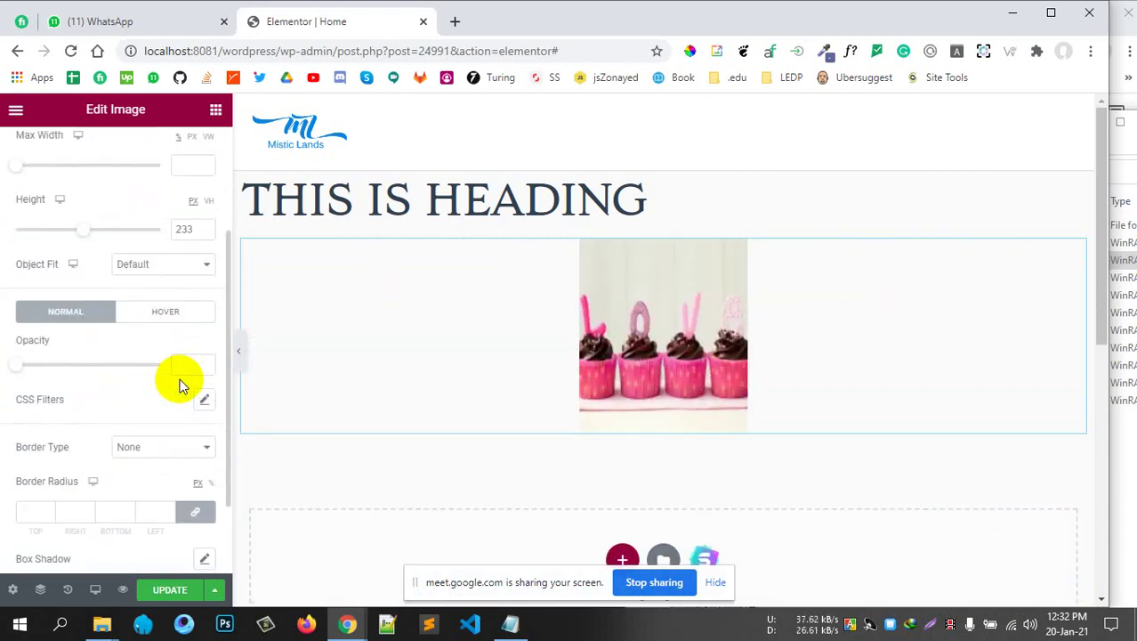
{"action": "scroll", "coordinate": [153, 313], "scroll_direction": "up", "scroll_amount": 1}
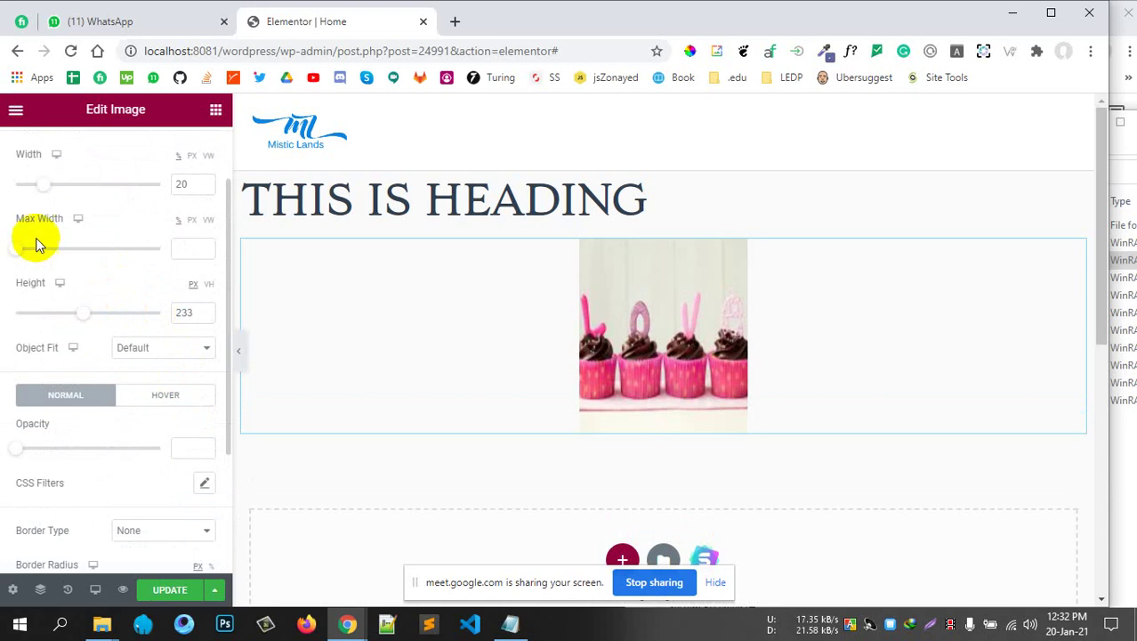
{"action": "left_click_drag", "start_coordinate": [40, 183], "coordinate": [89, 188]}
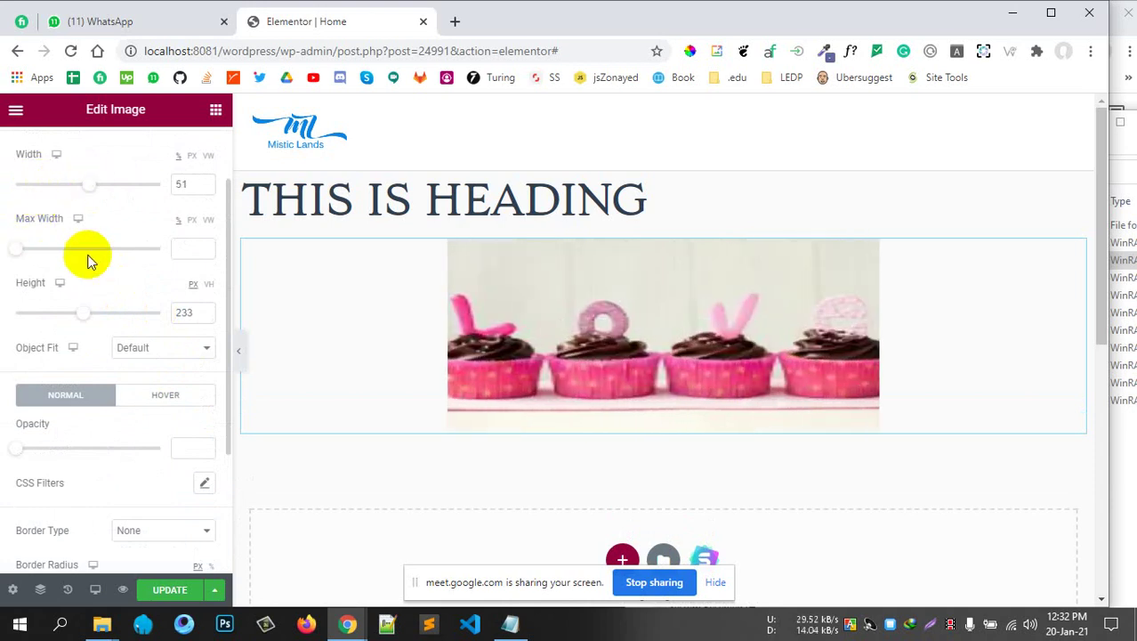
{"action": "left_click_drag", "start_coordinate": [80, 312], "coordinate": [105, 312]}
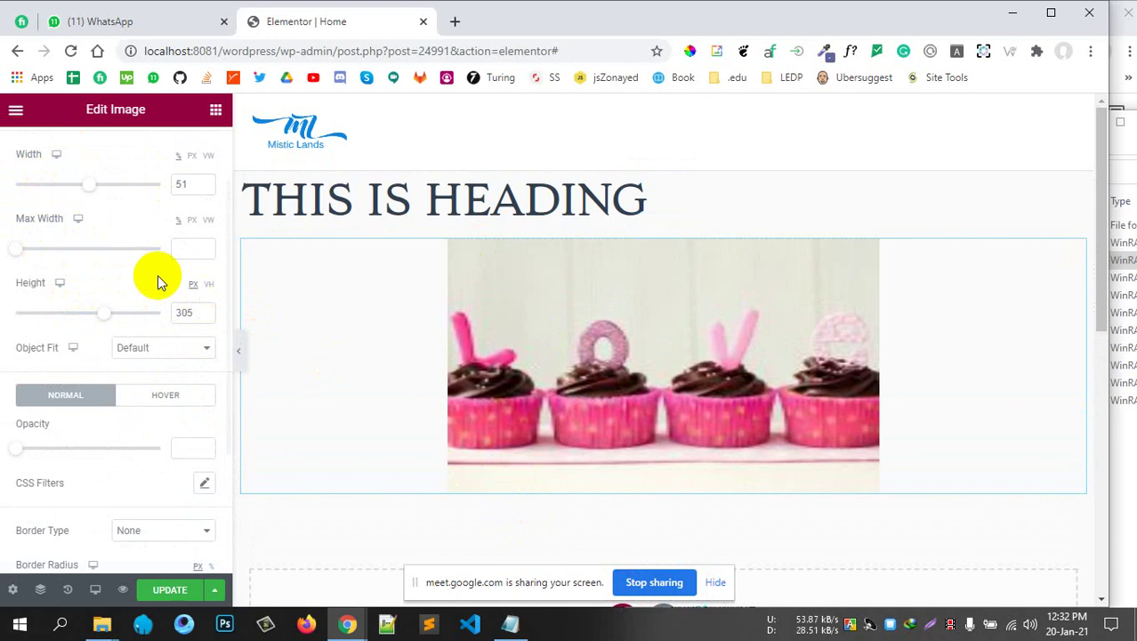
Change the cupcakes picture's image size to Custom, enter 200 x 200 and apply it
{"action": "scroll", "coordinate": [107, 231], "scroll_direction": "up", "scroll_amount": 2}
{"action": "left_click", "coordinate": [39, 160]}
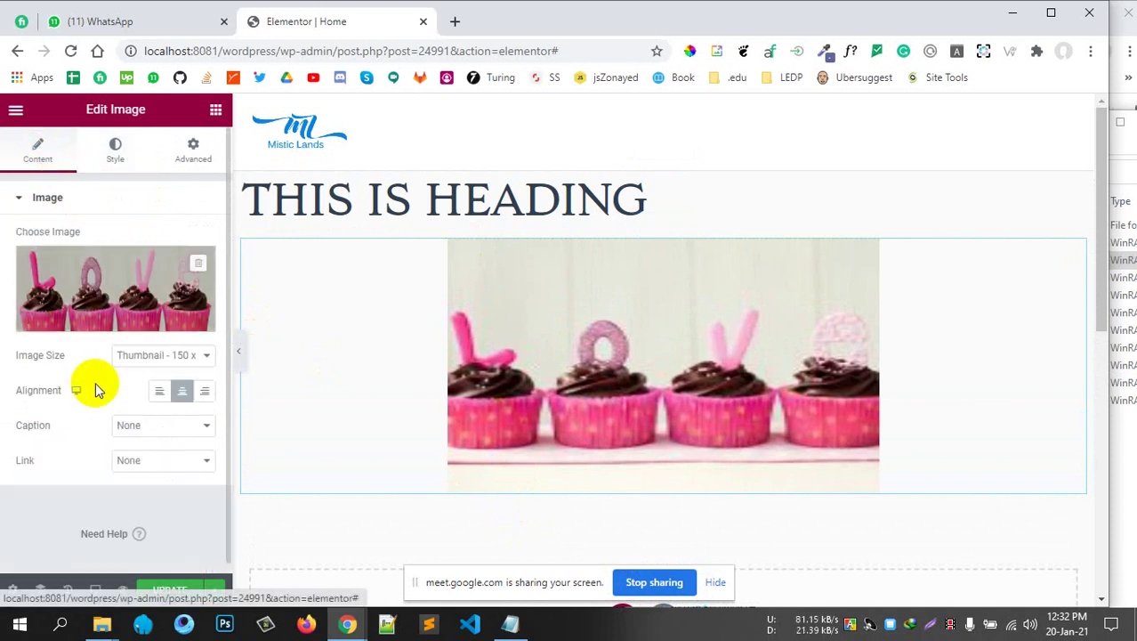
{"action": "left_click", "coordinate": [155, 356]}
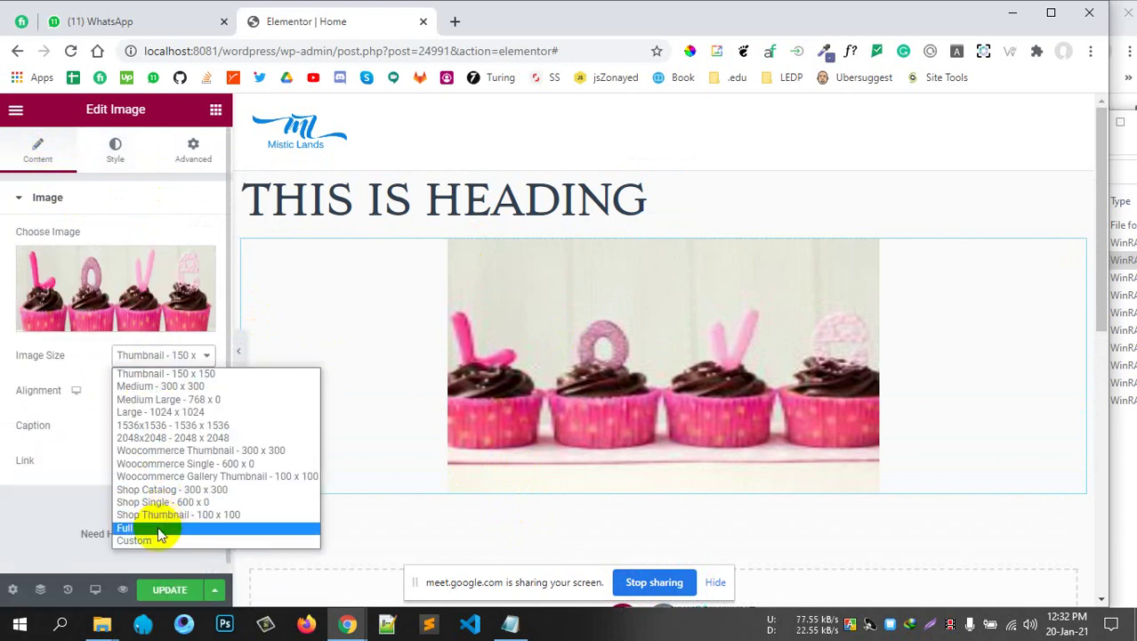
{"action": "left_click", "coordinate": [150, 539]}
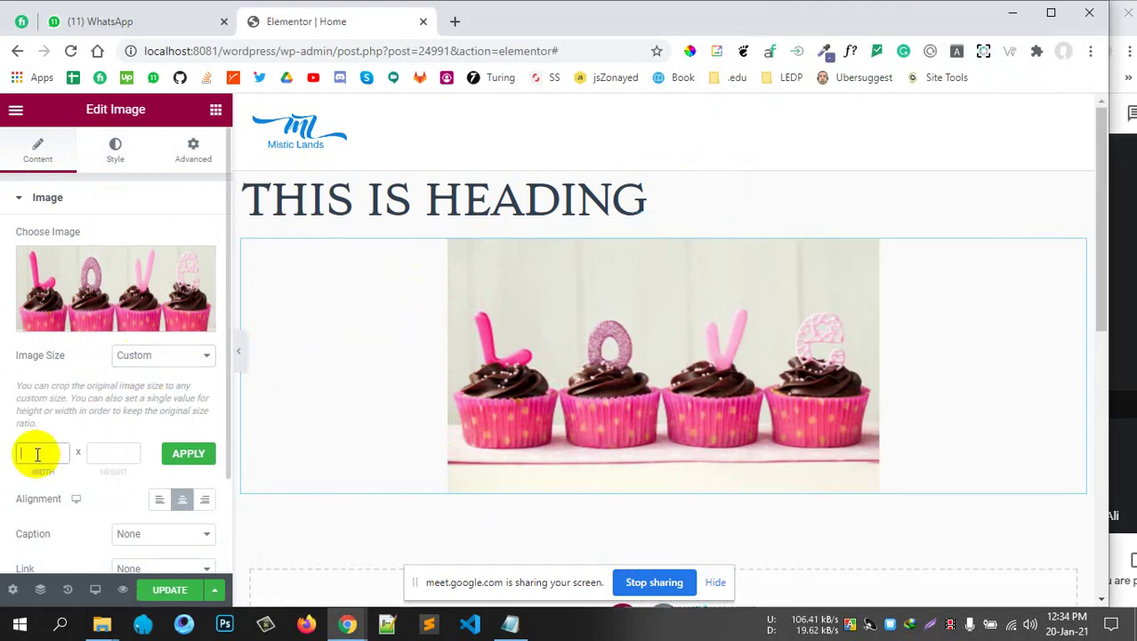
{"action": "left_click", "coordinate": [113, 454]}
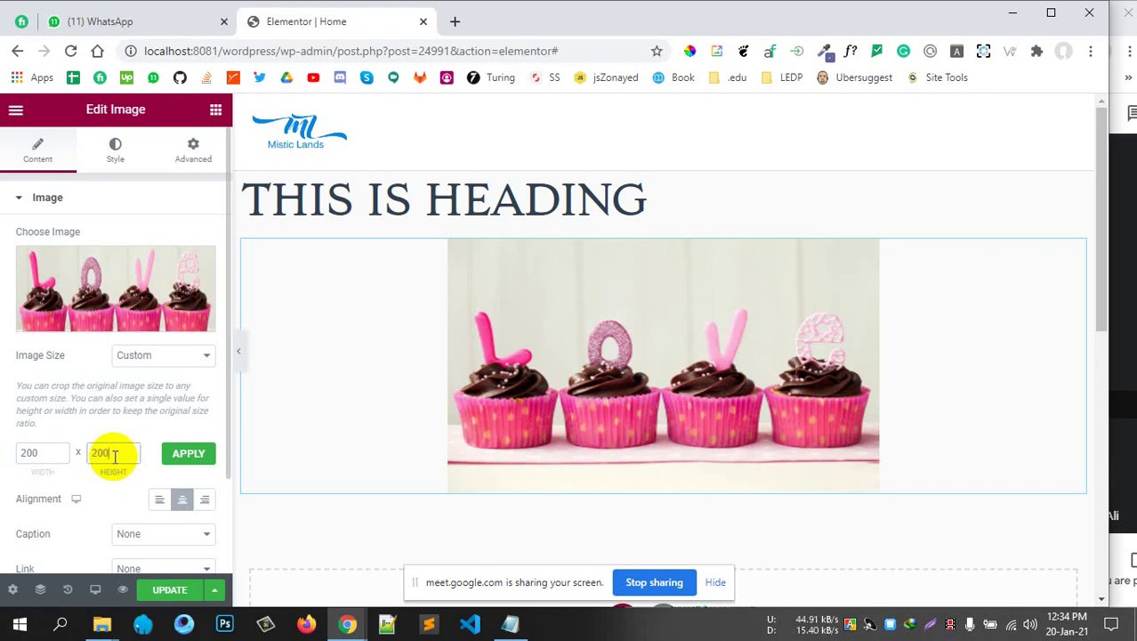
{"action": "type", "text": "200"}
{"action": "left_click", "coordinate": [184, 458]}
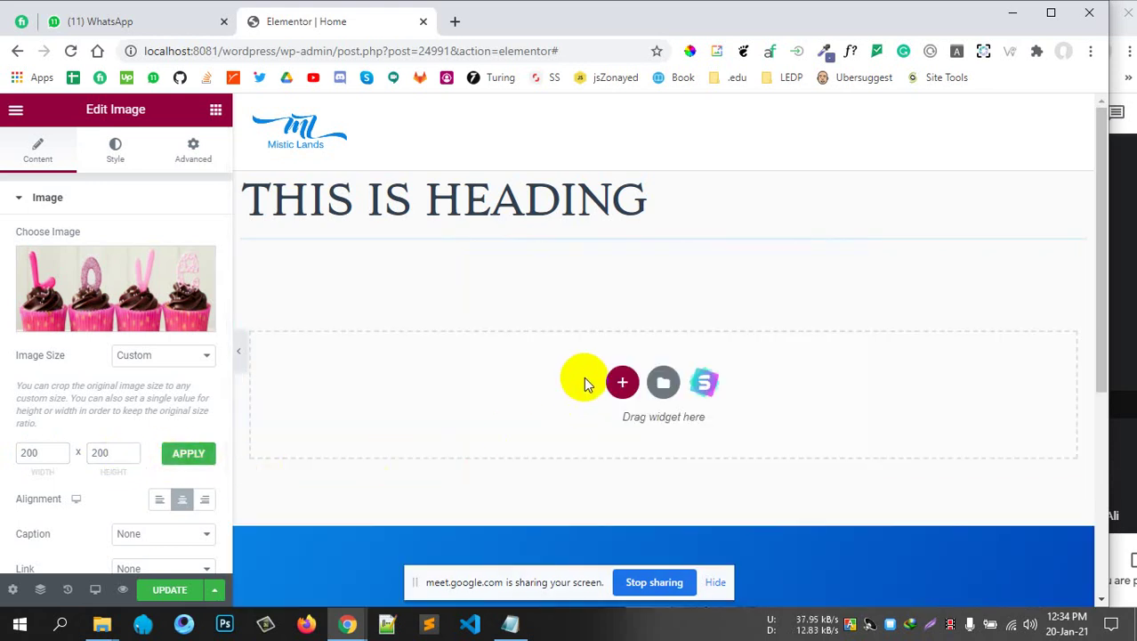
{"action": "scroll", "coordinate": [820, 345], "scroll_direction": "down", "scroll_amount": 3}
{"action": "scroll", "coordinate": [820, 344], "scroll_direction": "up", "scroll_amount": 3}
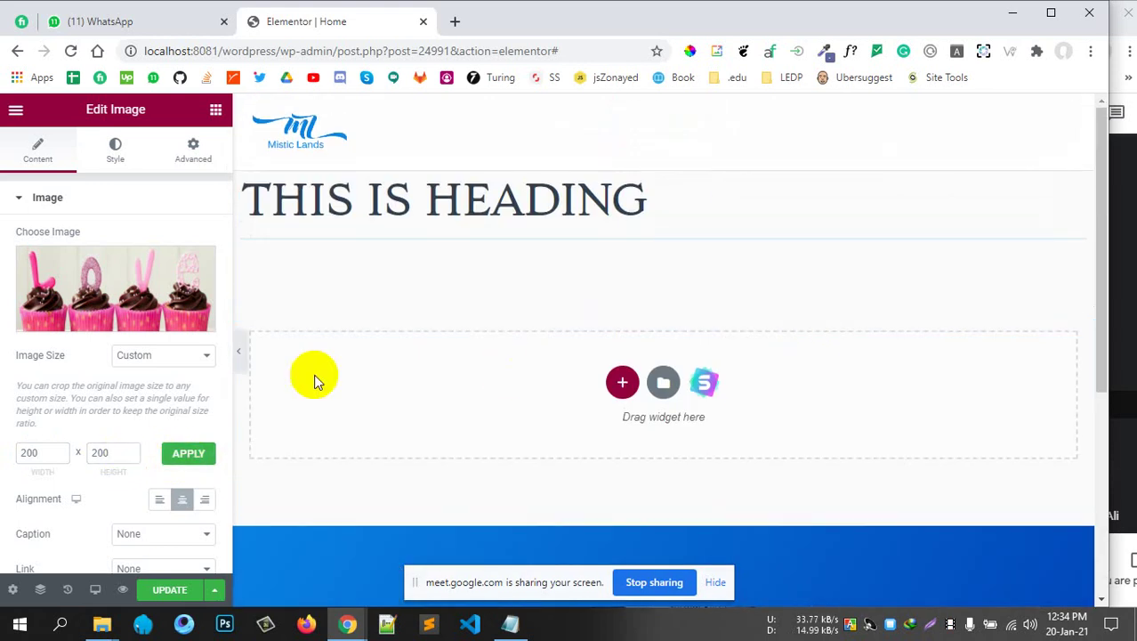
{"action": "left_click", "coordinate": [114, 453]}
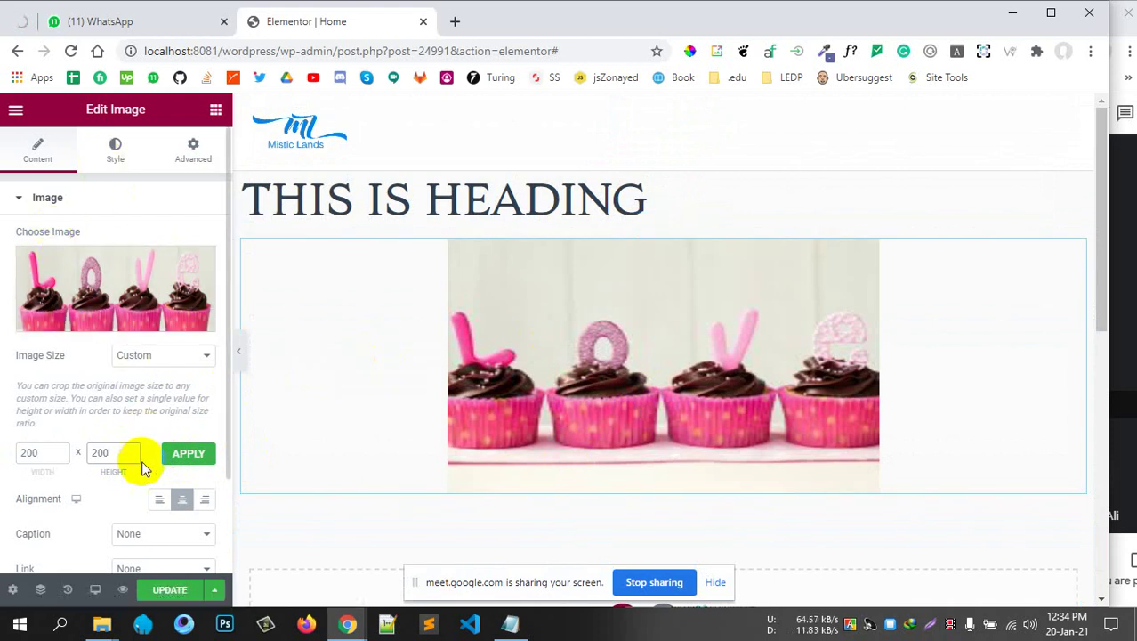
{"action": "scroll", "coordinate": [122, 375], "scroll_direction": "down", "scroll_amount": 3}
{"action": "scroll", "coordinate": [122, 374], "scroll_direction": "up", "scroll_amount": 3}
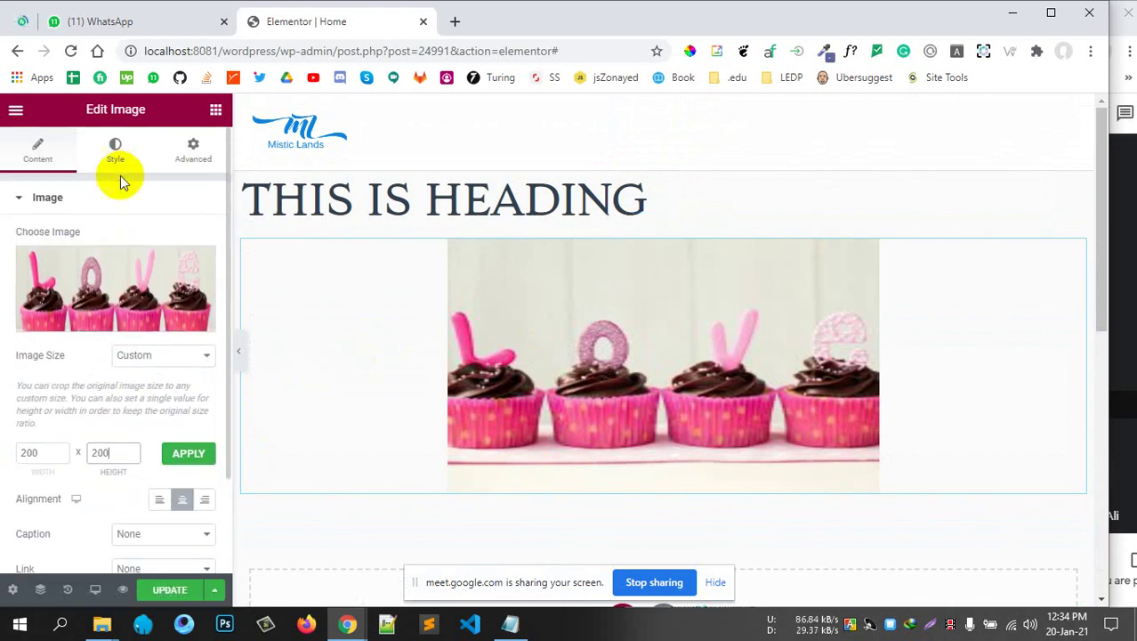
Open the cupcakes picture's style settings and look through the available options
{"action": "left_click", "coordinate": [119, 153]}
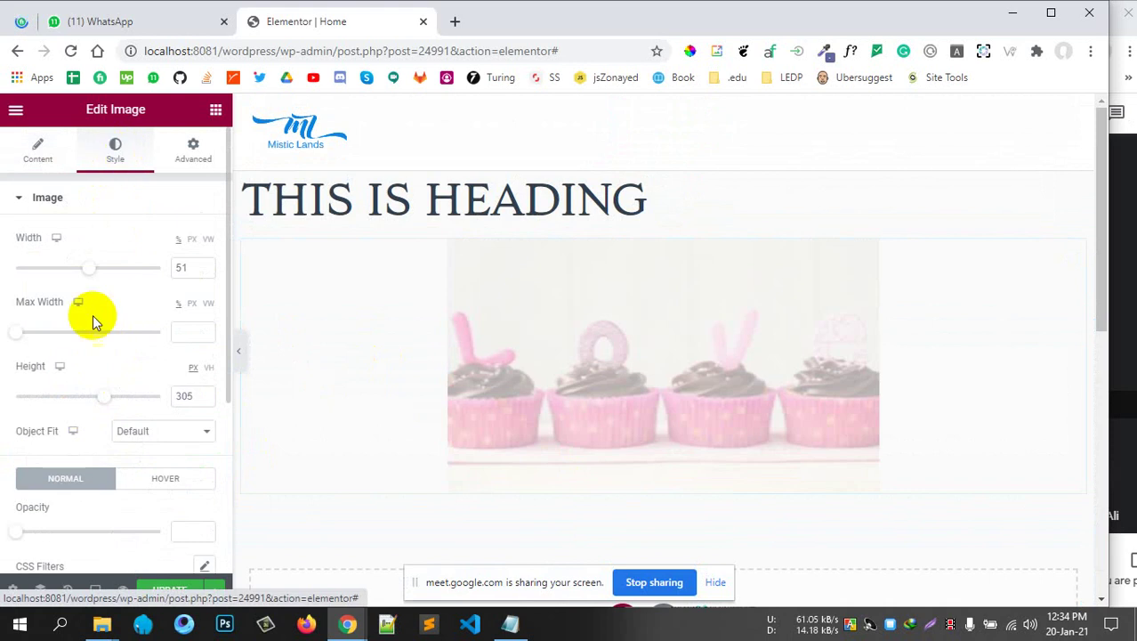
{"action": "scroll", "coordinate": [98, 338], "scroll_direction": "down", "scroll_amount": 2}
{"action": "scroll", "coordinate": [97, 374], "scroll_direction": "down", "scroll_amount": 1}
{"action": "scroll", "coordinate": [96, 308], "scroll_direction": "up", "scroll_amount": 3}
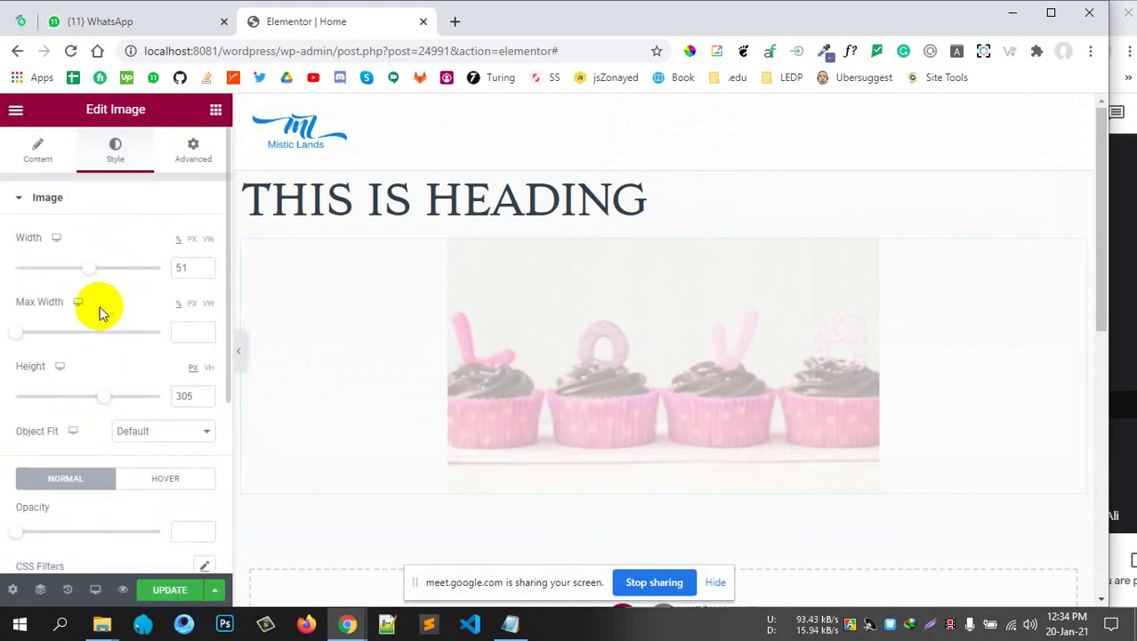
Set the cupcakes picture's object fit to Cover and its normal-state opacity to 1
{"action": "scroll", "coordinate": [142, 445], "scroll_direction": "down", "scroll_amount": 1}
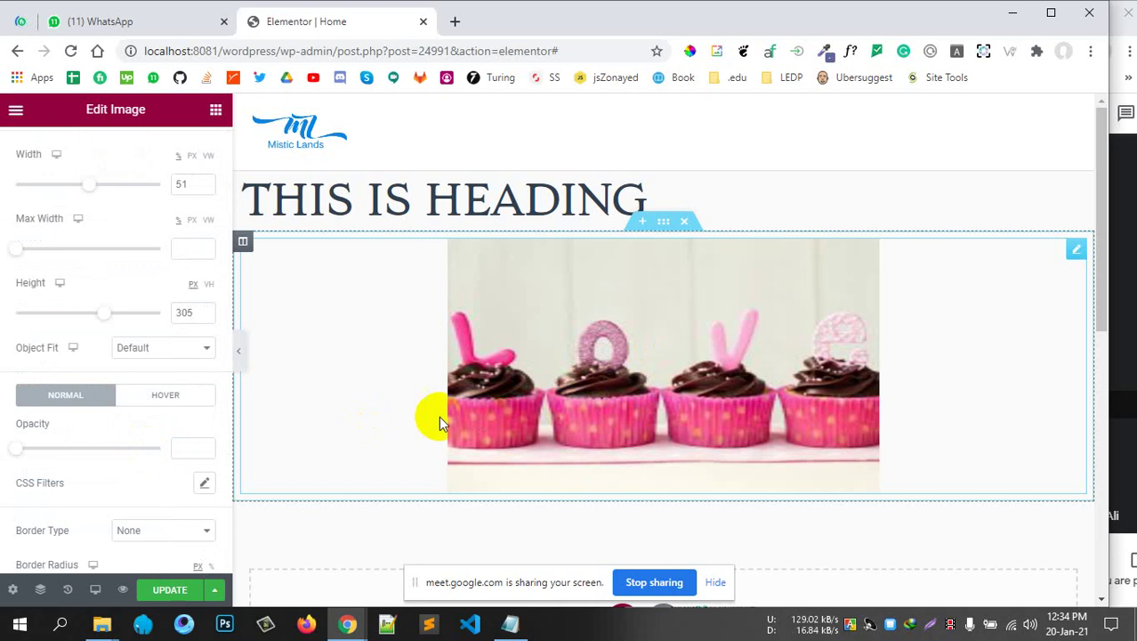
{"action": "left_click", "coordinate": [131, 348]}
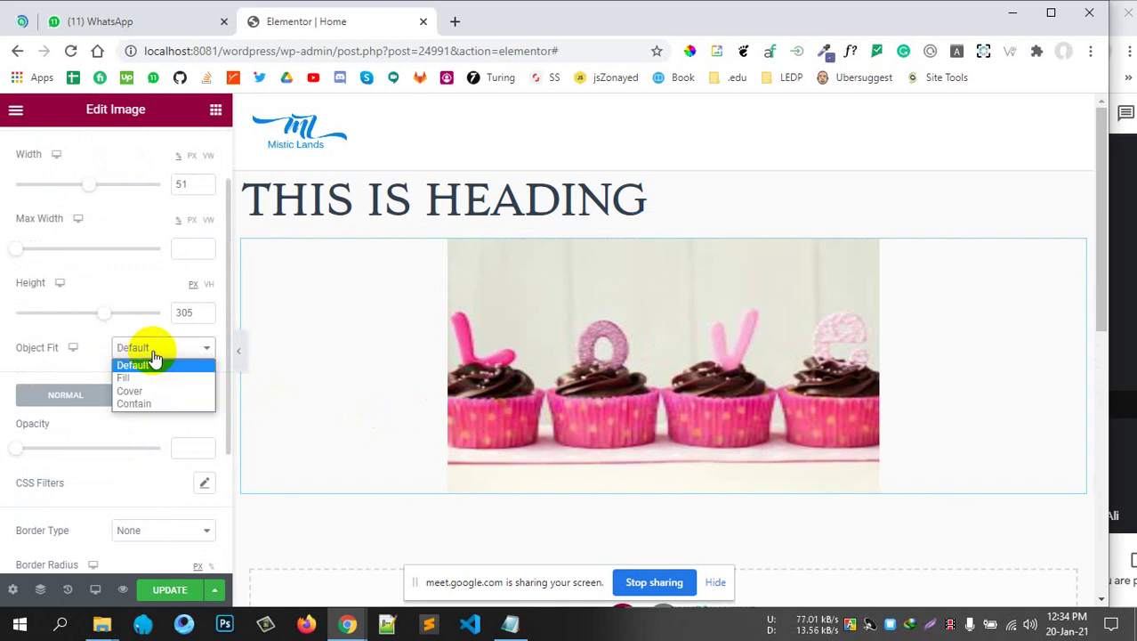
{"action": "left_click", "coordinate": [142, 392]}
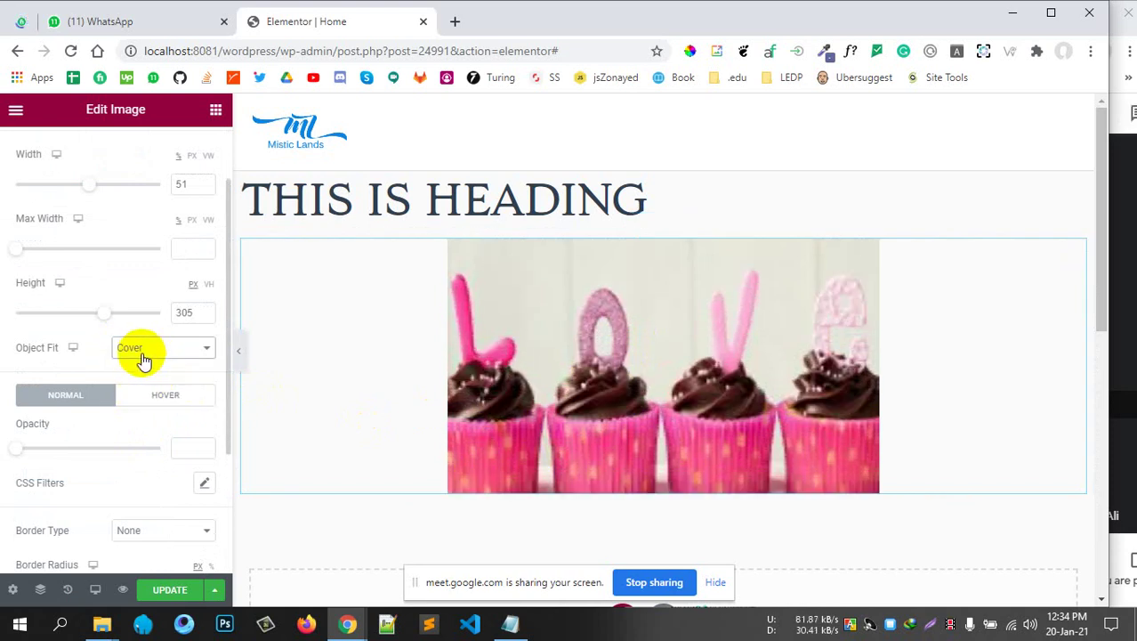
{"action": "scroll", "coordinate": [60, 405], "scroll_direction": "down", "scroll_amount": 1}
{"action": "scroll", "coordinate": [60, 405], "scroll_direction": "down", "scroll_amount": 1}
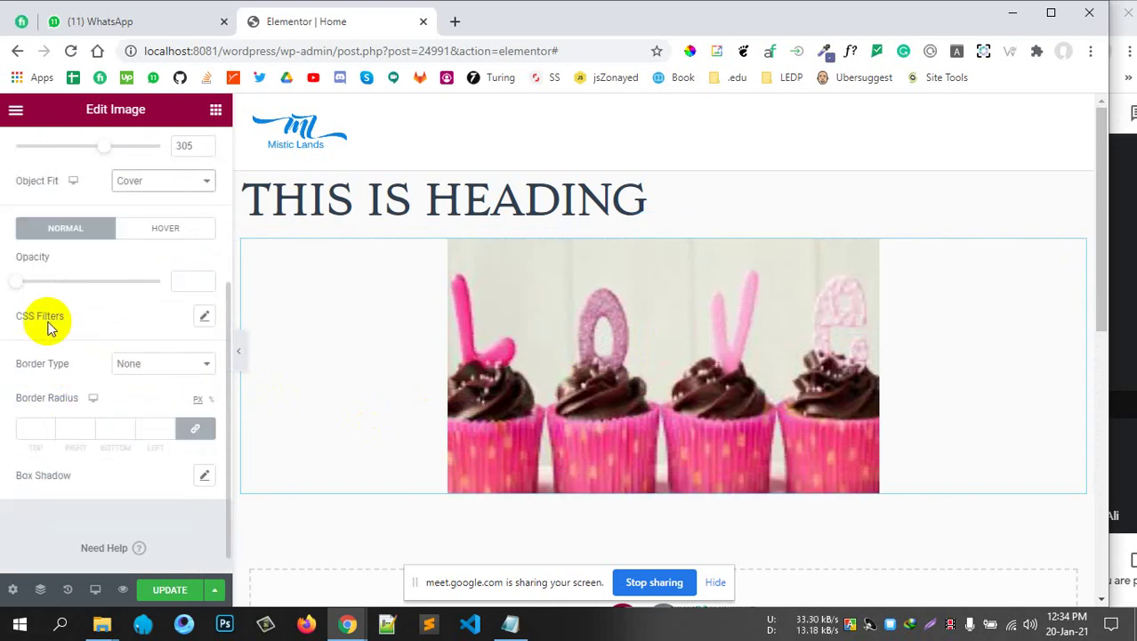
{"action": "left_click_drag", "start_coordinate": [20, 282], "coordinate": [200, 289]}
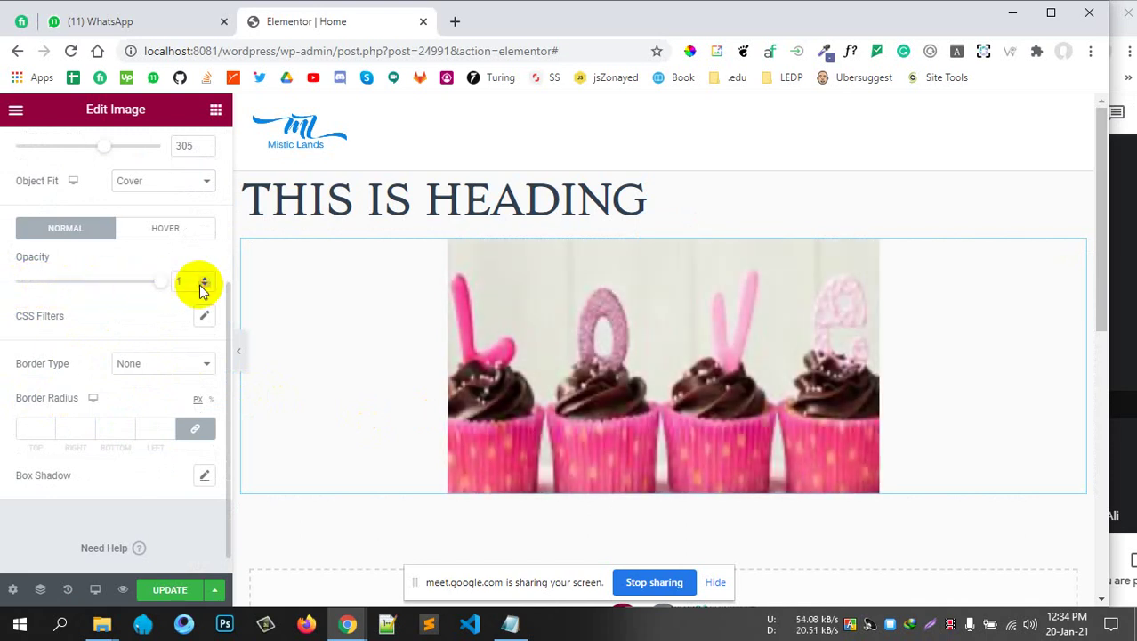
Try a solid border 5 px wide on all sides of the cupcakes picture, and set the border type back to None
{"action": "left_click", "coordinate": [150, 371]}
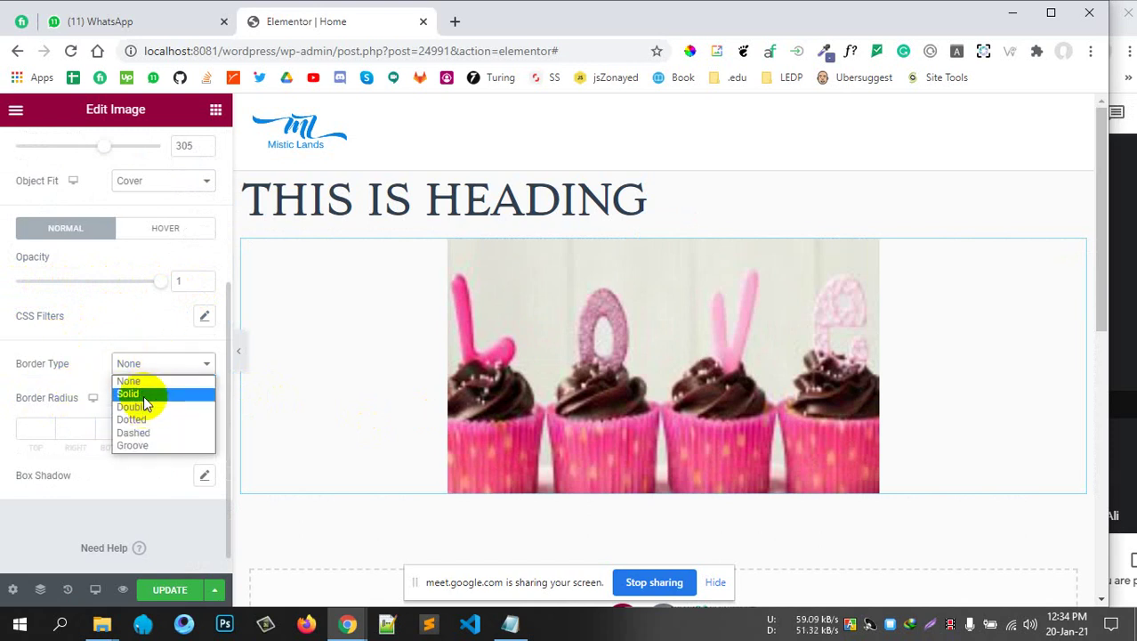
{"action": "left_click", "coordinate": [143, 395]}
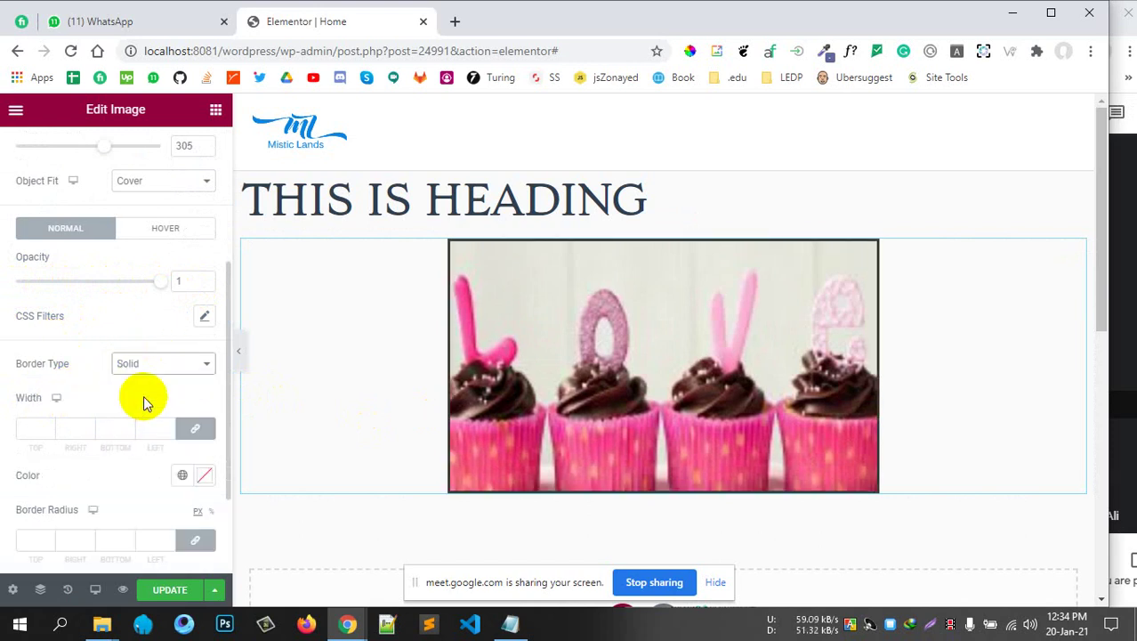
{"action": "left_click", "coordinate": [32, 428]}
{"action": "type", "text": "2"}
{"action": "left_click", "coordinate": [49, 433]}
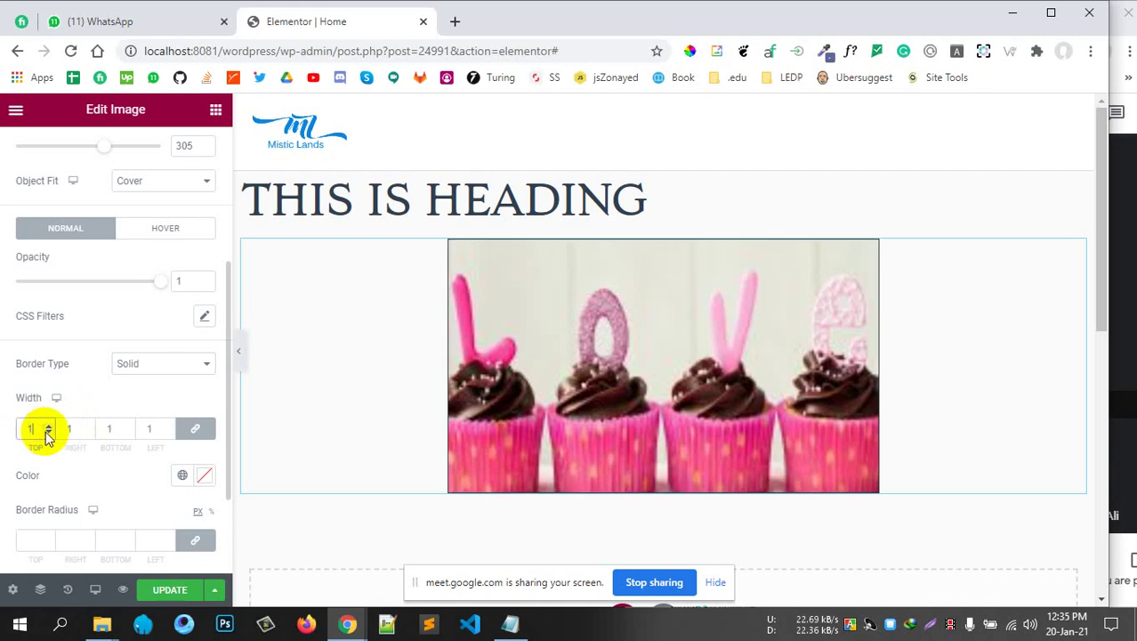
{"action": "left_click", "coordinate": [21, 430]}
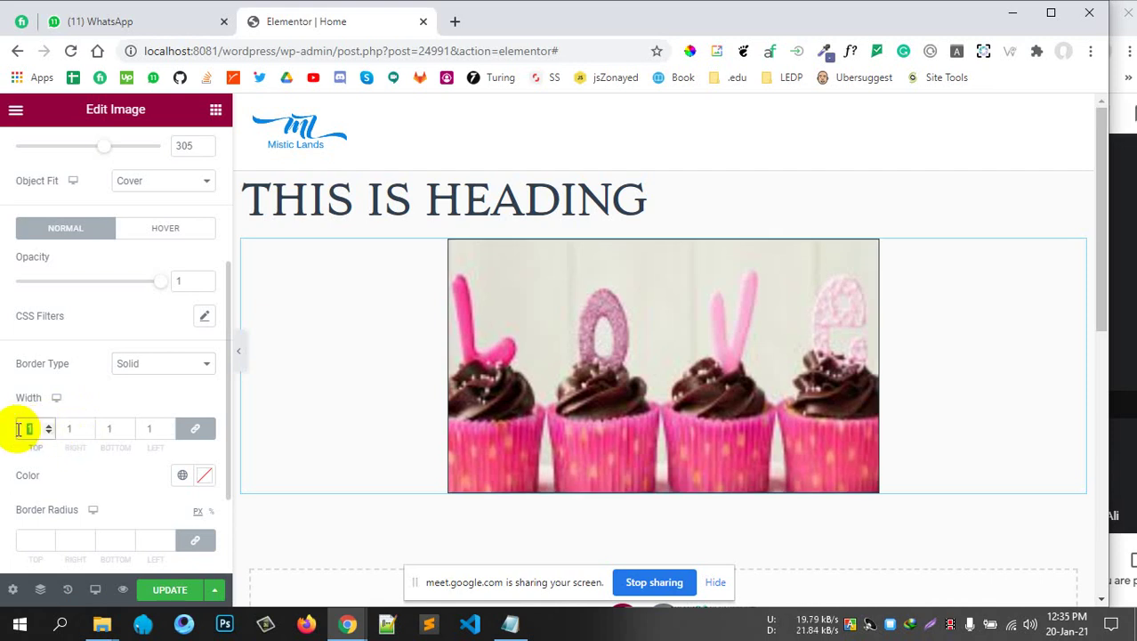
{"action": "type", "text": "5"}
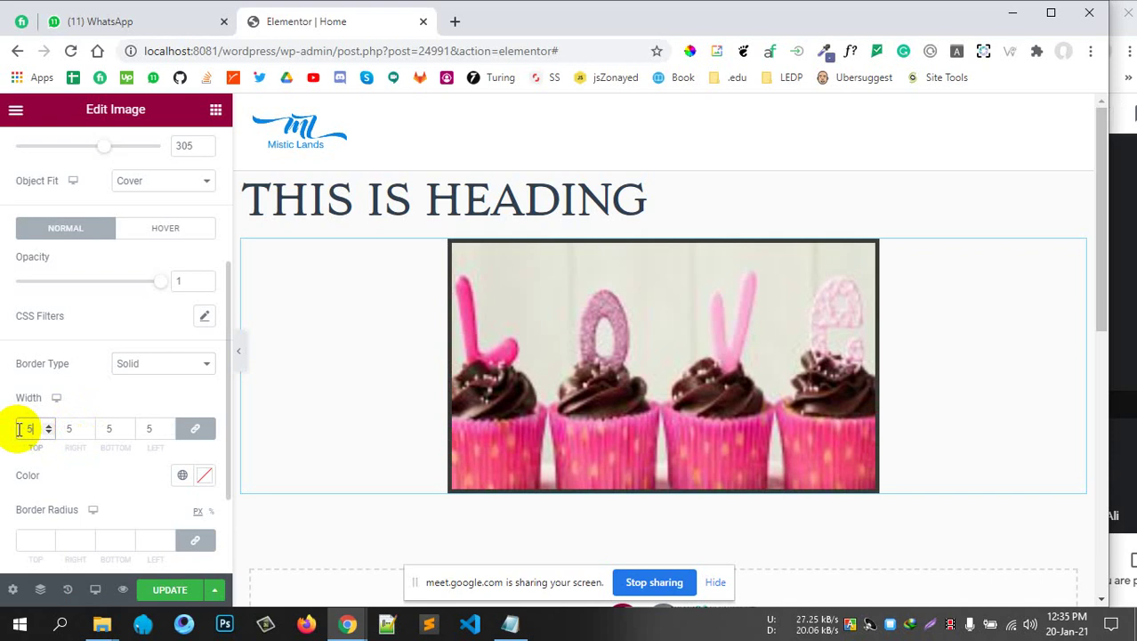
{"action": "left_click", "coordinate": [169, 363]}
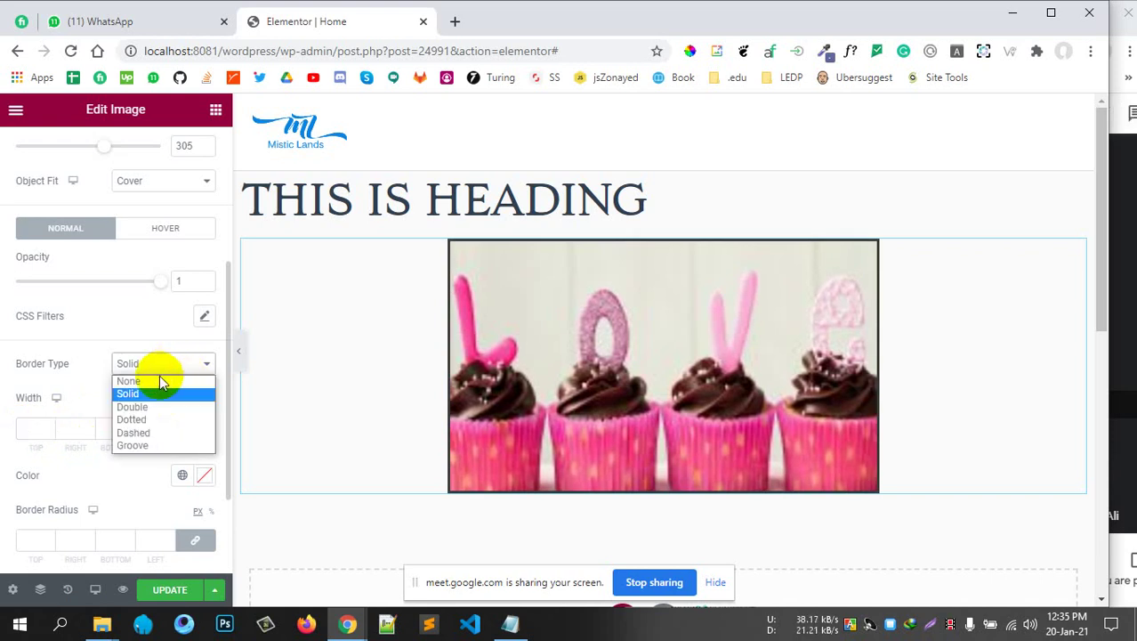
{"action": "left_click", "coordinate": [153, 382]}
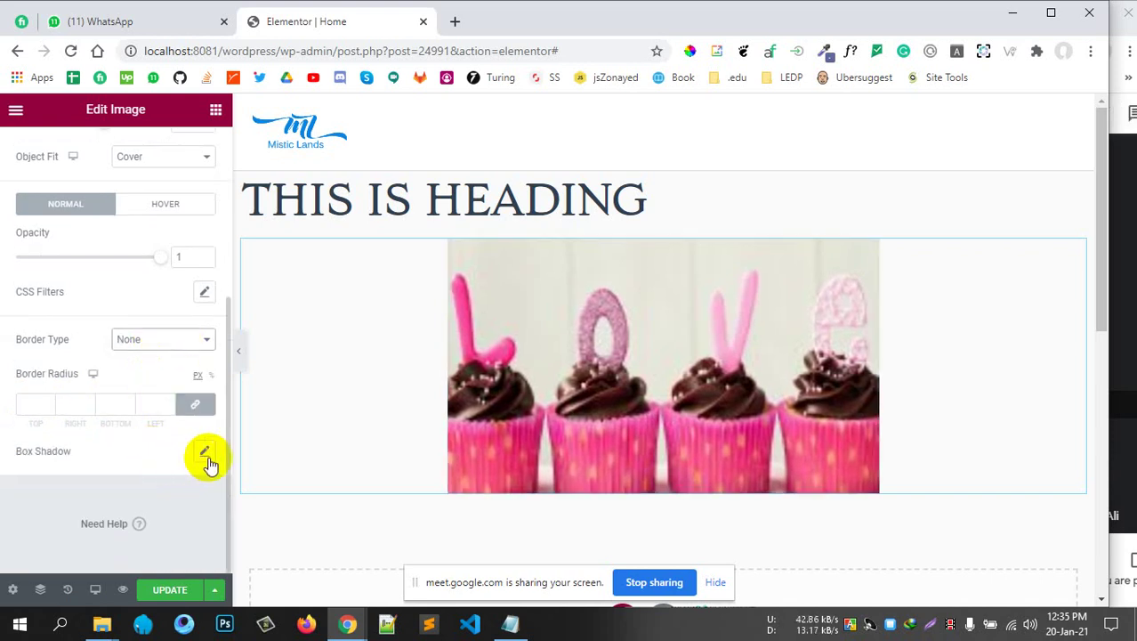
Add a box shadow to the cupcakes picture with a horizontal offset of 5 and fully opaque black, rgba(0, 0, 0, 1)
{"action": "scroll", "coordinate": [619, 408], "scroll_direction": "down", "scroll_amount": 2}
{"action": "left_click", "coordinate": [205, 454]}
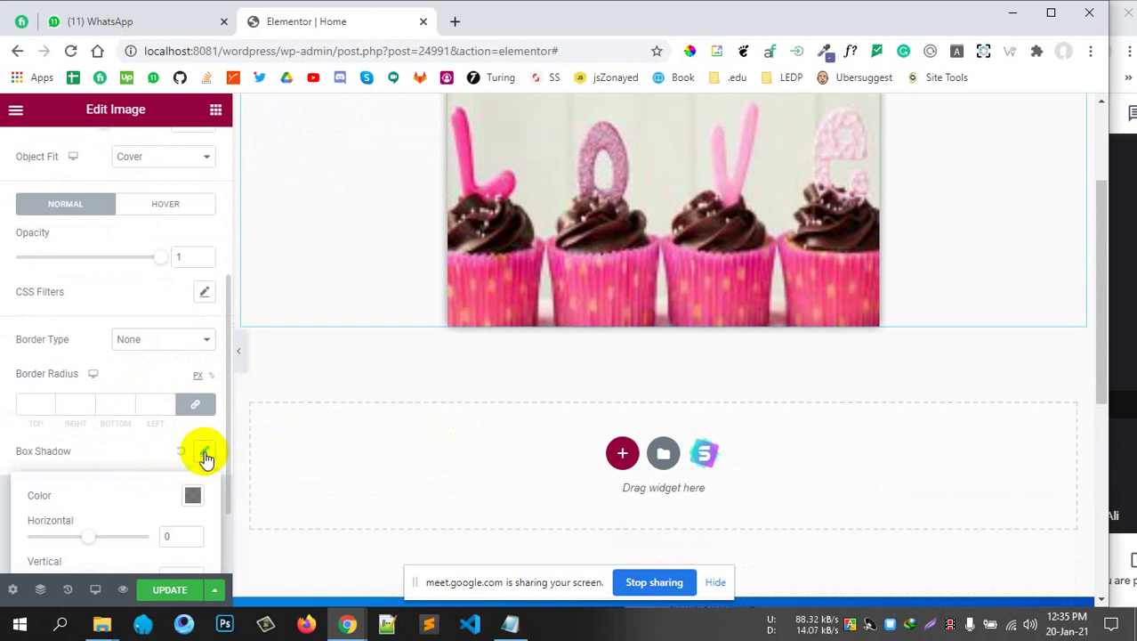
{"action": "scroll", "coordinate": [203, 415], "scroll_direction": "down", "scroll_amount": 1}
{"action": "scroll", "coordinate": [285, 460], "scroll_direction": "up", "scroll_amount": 2}
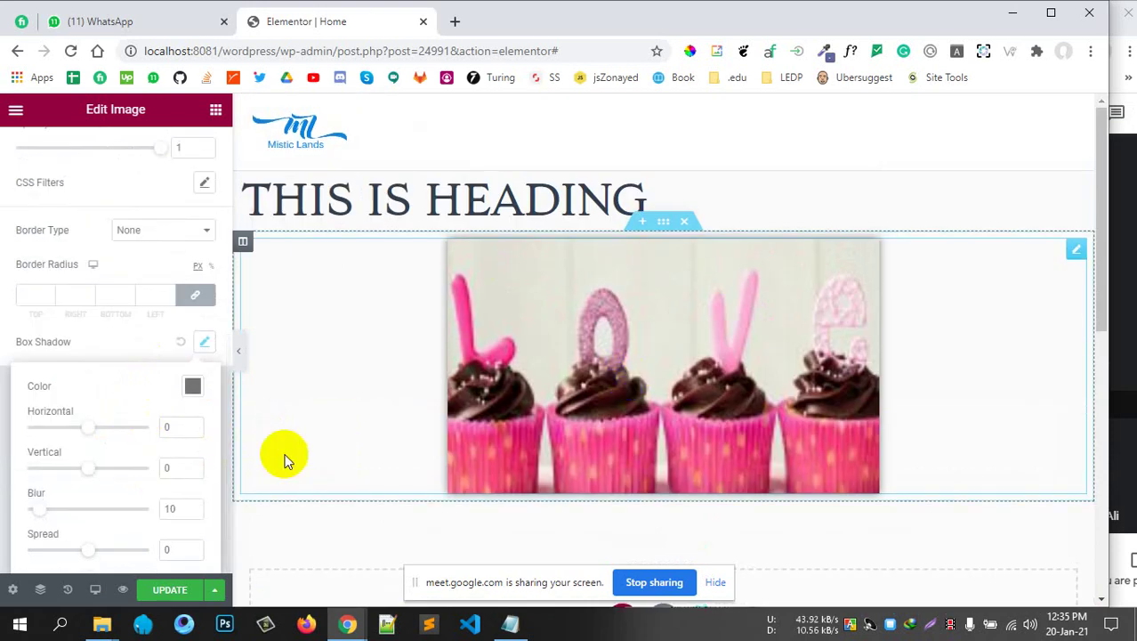
{"action": "left_click_drag", "start_coordinate": [92, 431], "coordinate": [98, 433]}
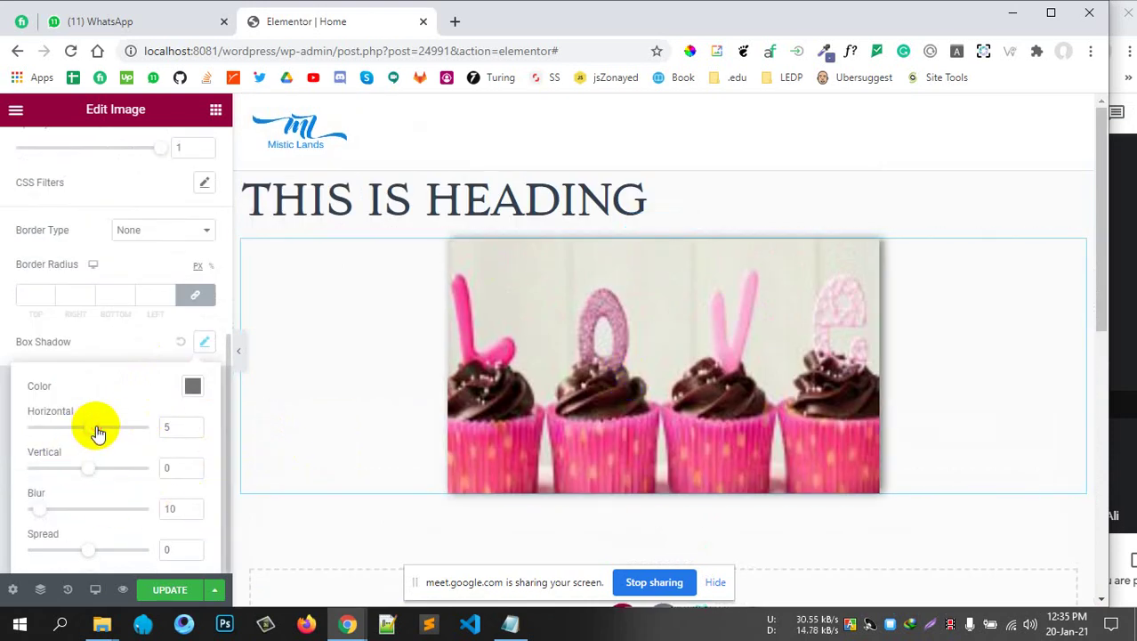
{"action": "left_click", "coordinate": [193, 386]}
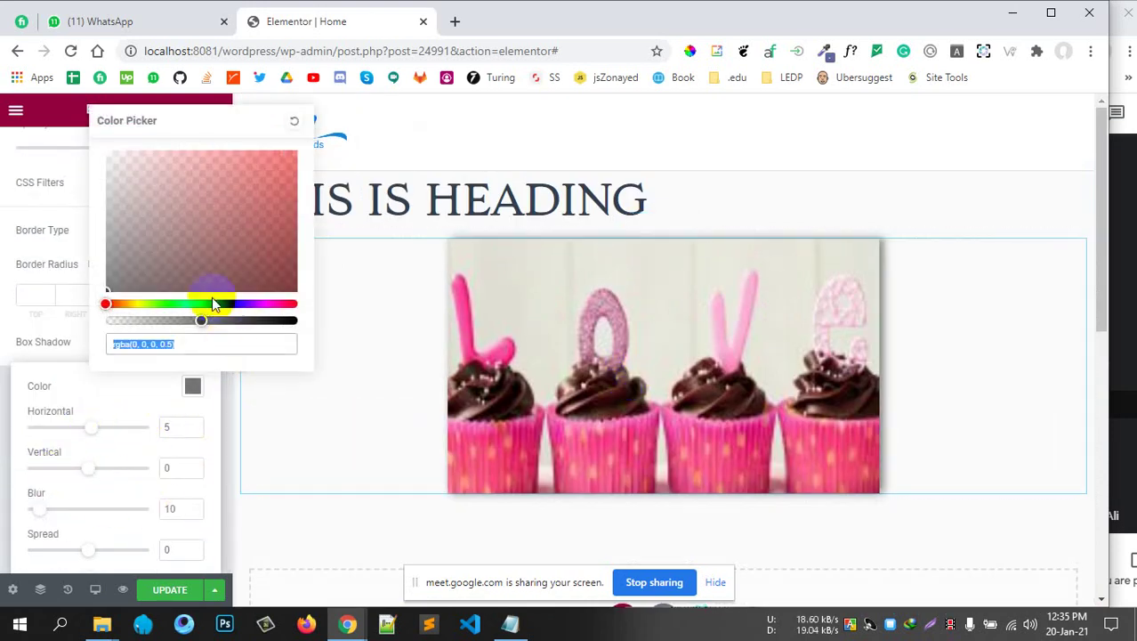
{"action": "left_click", "coordinate": [296, 320]}
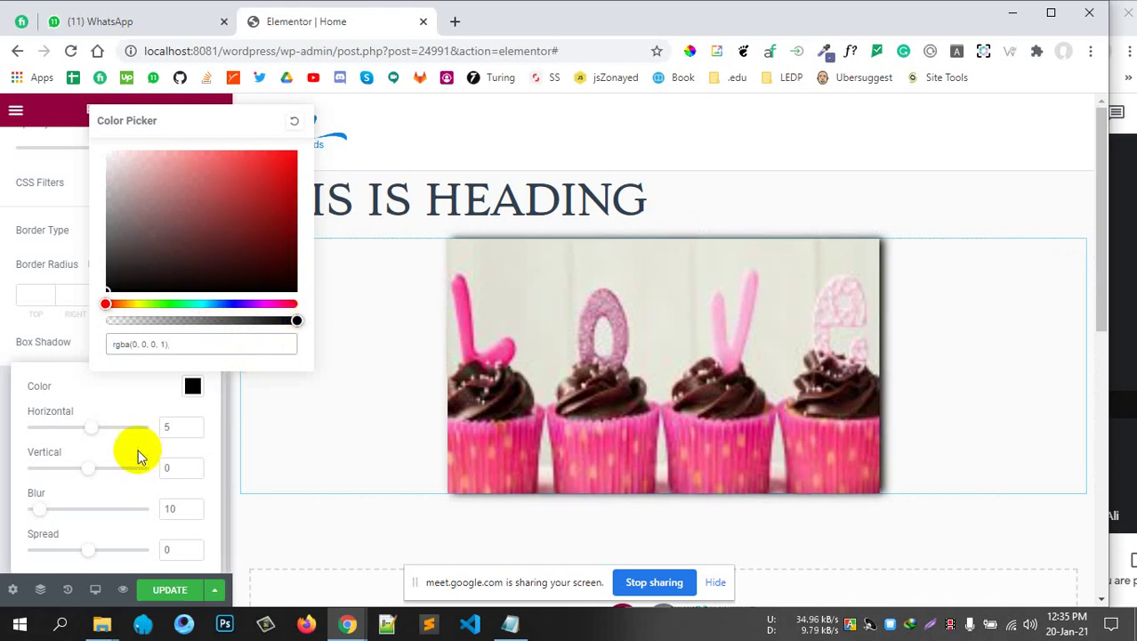
Set the box shadow's vertical offset to 32 and its blur to 31, and close the shadow settings
{"action": "left_click_drag", "start_coordinate": [96, 466], "coordinate": [109, 471]}
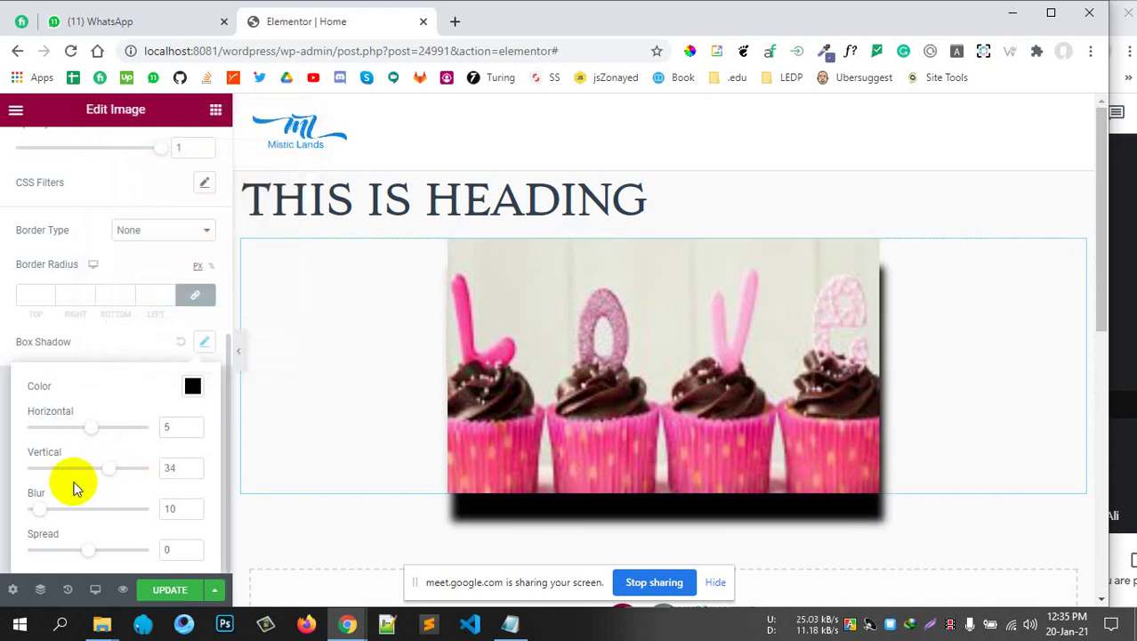
{"action": "mouse_move", "coordinate": [48, 506]}
{"action": "left_mouse_down"}
{"action": "mouse_move", "coordinate": [83, 501]}
{"action": "mouse_move", "coordinate": [65, 505]}
{"action": "left_mouse_up"}
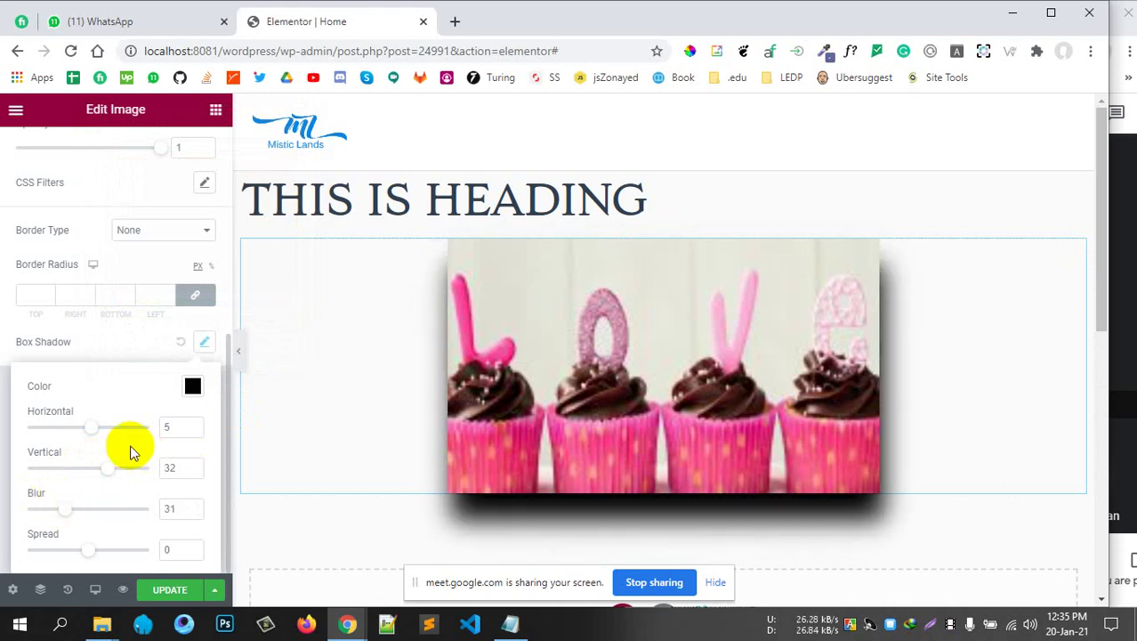
{"action": "left_click", "coordinate": [127, 256]}
{"action": "scroll", "coordinate": [120, 303], "scroll_direction": "up", "scroll_amount": 3}
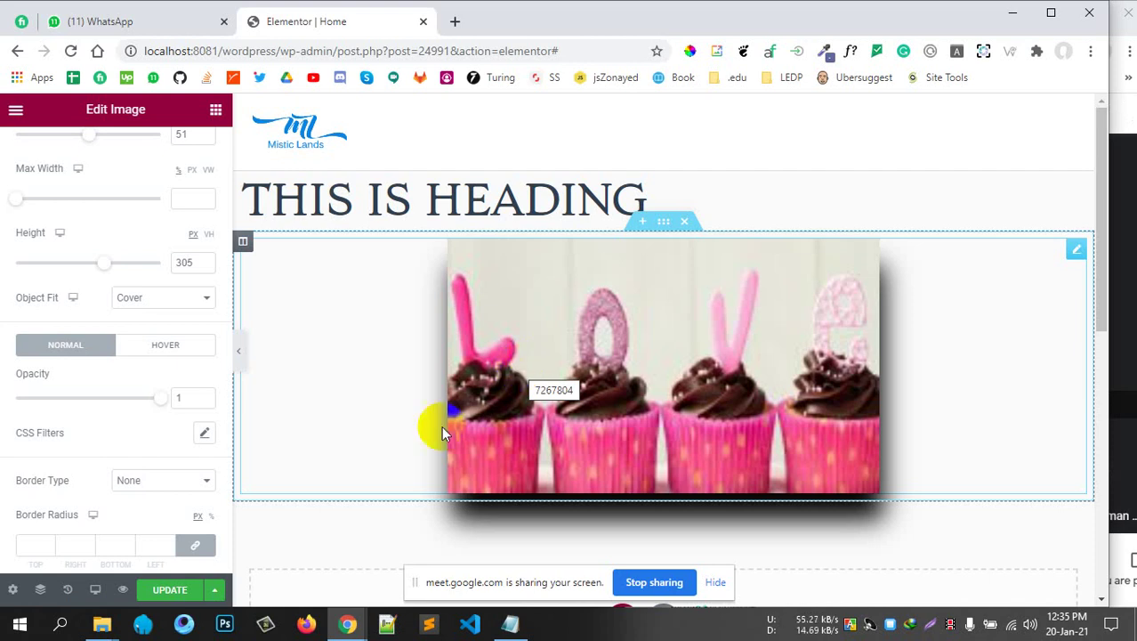
Try a border radius of 50 px on all corners of the cupcakes picture and clear the value again
{"action": "scroll", "coordinate": [53, 453], "scroll_direction": "down", "scroll_amount": 2}
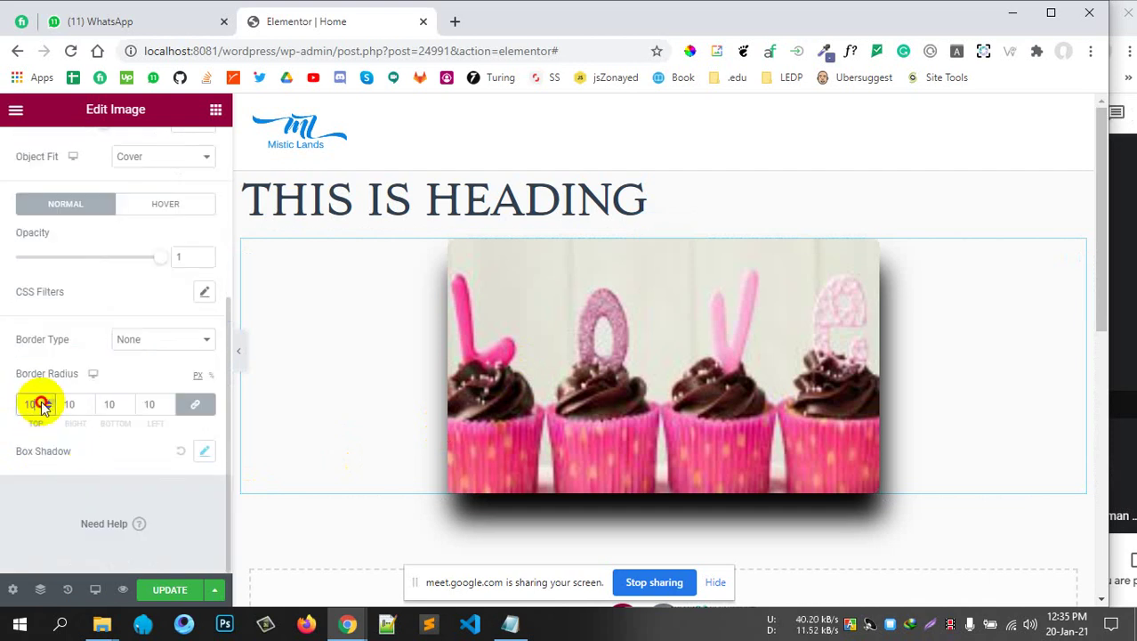
{"action": "scroll", "coordinate": [35, 405], "scroll_direction": "up", "scroll_amount": 4}
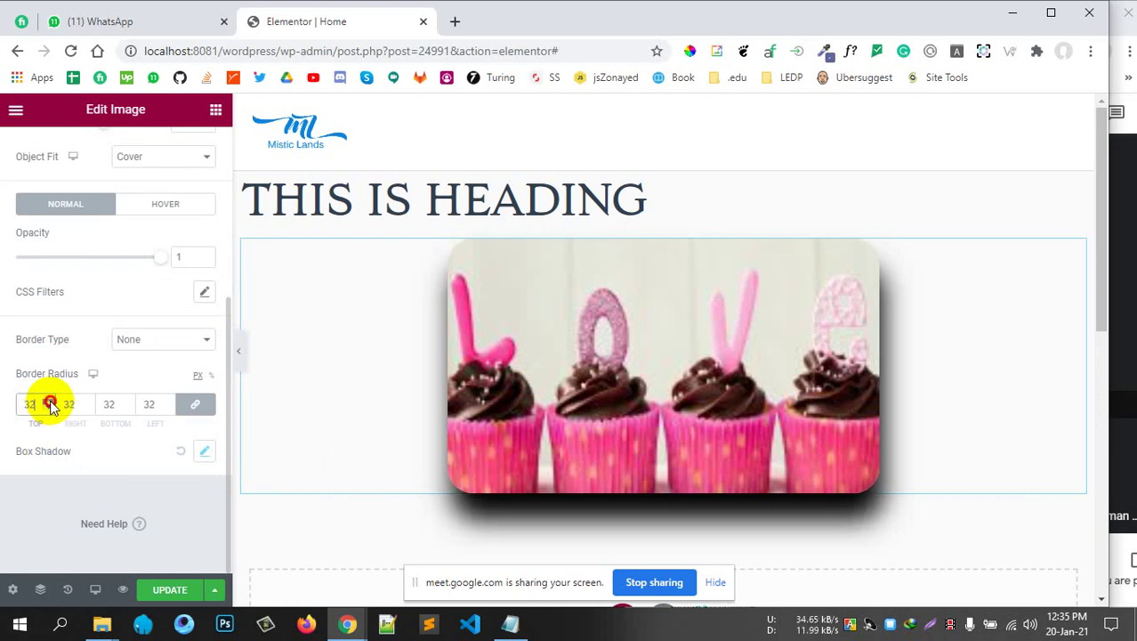
{"action": "left_click", "coordinate": [50, 401]}
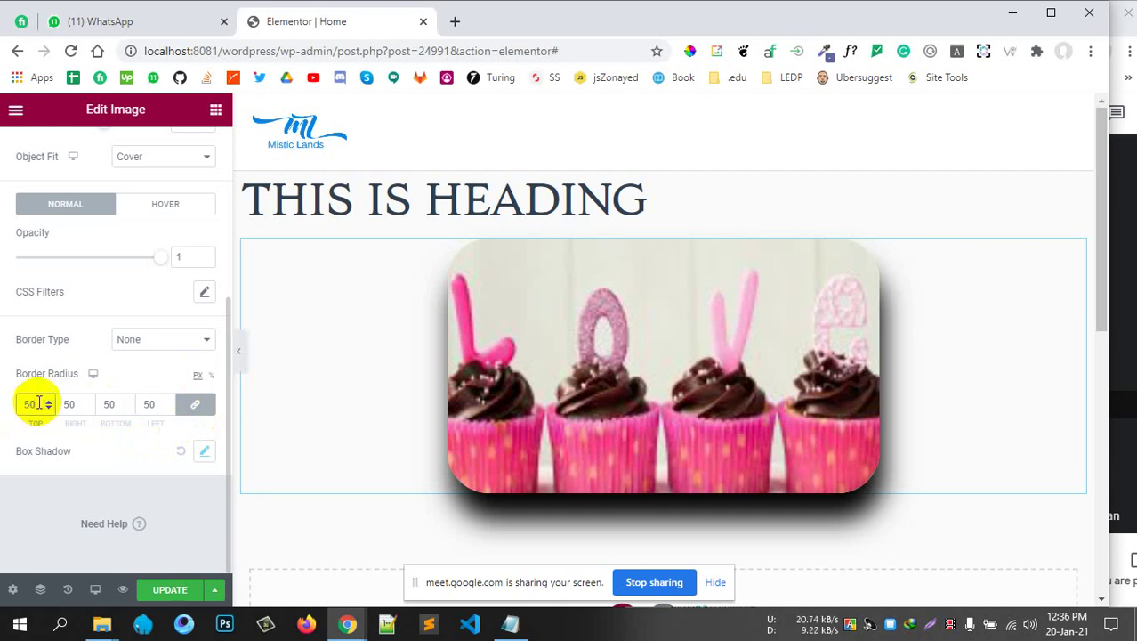
{"action": "left_click_drag", "start_coordinate": [36, 404], "coordinate": [6, 409]}
{"action": "key", "text": "BackSpace"}
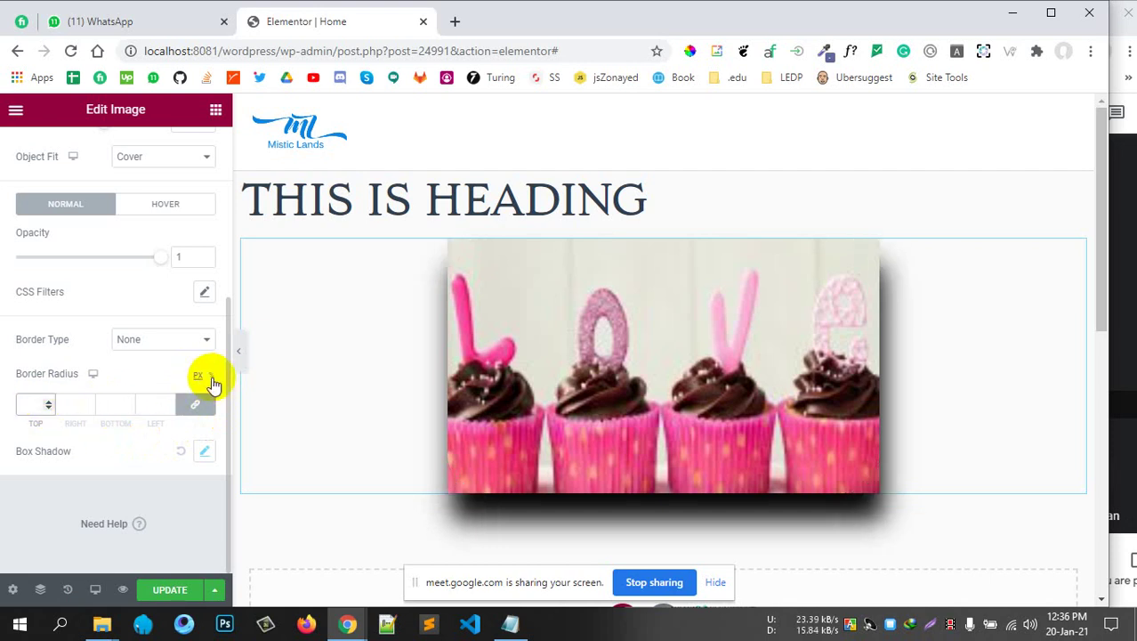
Switch the border radius unit to percent, try 50% on all corners, and clear the value again
{"action": "left_click", "coordinate": [47, 402]}
{"action": "left_click", "coordinate": [28, 406]}
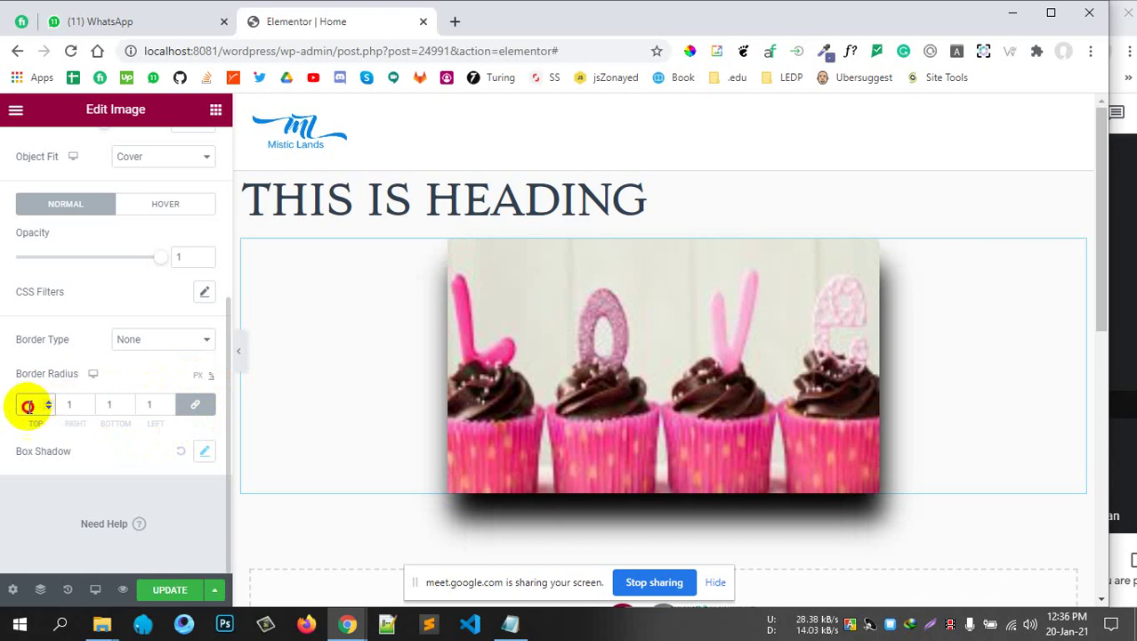
{"action": "type", "text": "50"}
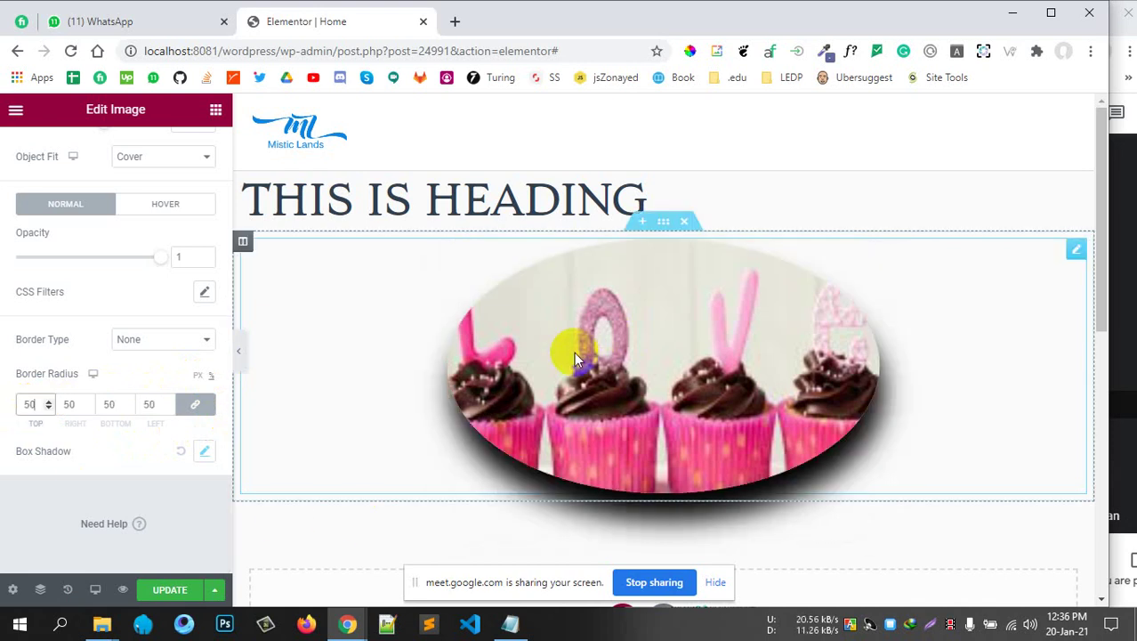
{"action": "left_click", "coordinate": [596, 369]}
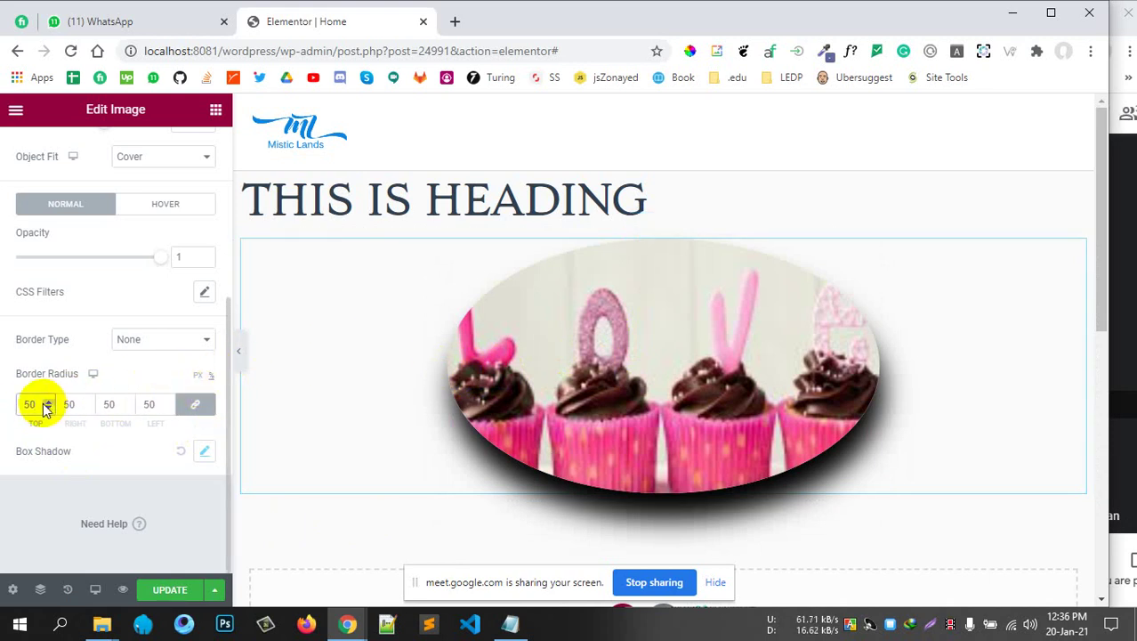
{"action": "left_click_drag", "start_coordinate": [33, 404], "coordinate": [3, 410]}
{"action": "key", "text": "BackSpace"}
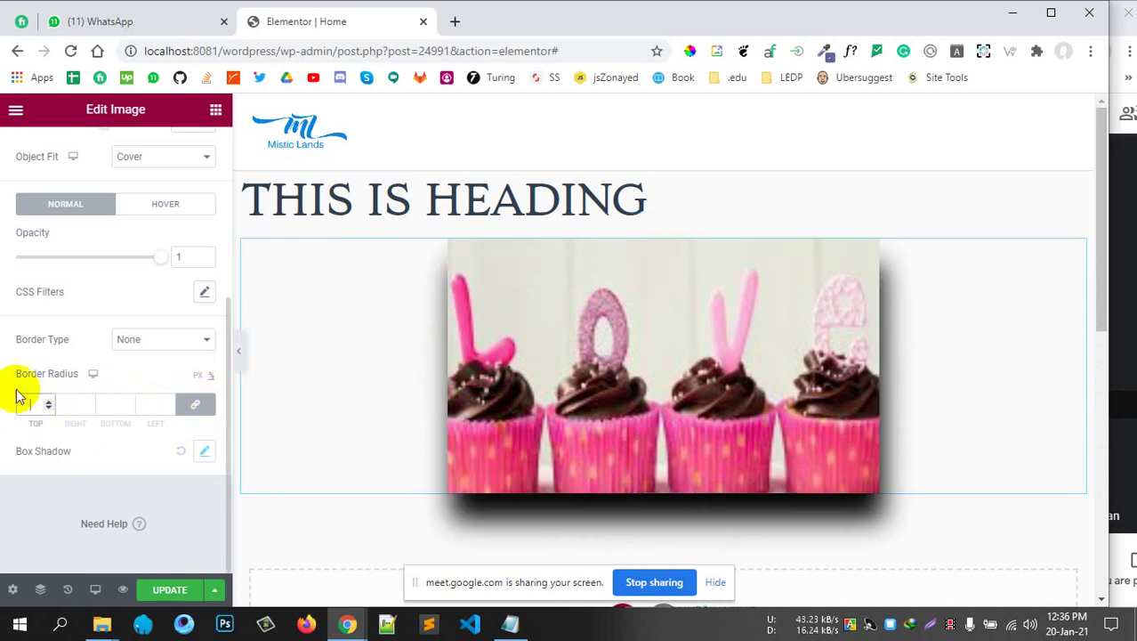
Set the cupcakes picture's hover-state opacity to 0.46
{"action": "scroll", "coordinate": [201, 356], "scroll_direction": "up", "scroll_amount": 3}
{"action": "scroll", "coordinate": [174, 347], "scroll_direction": "down", "scroll_amount": 2}
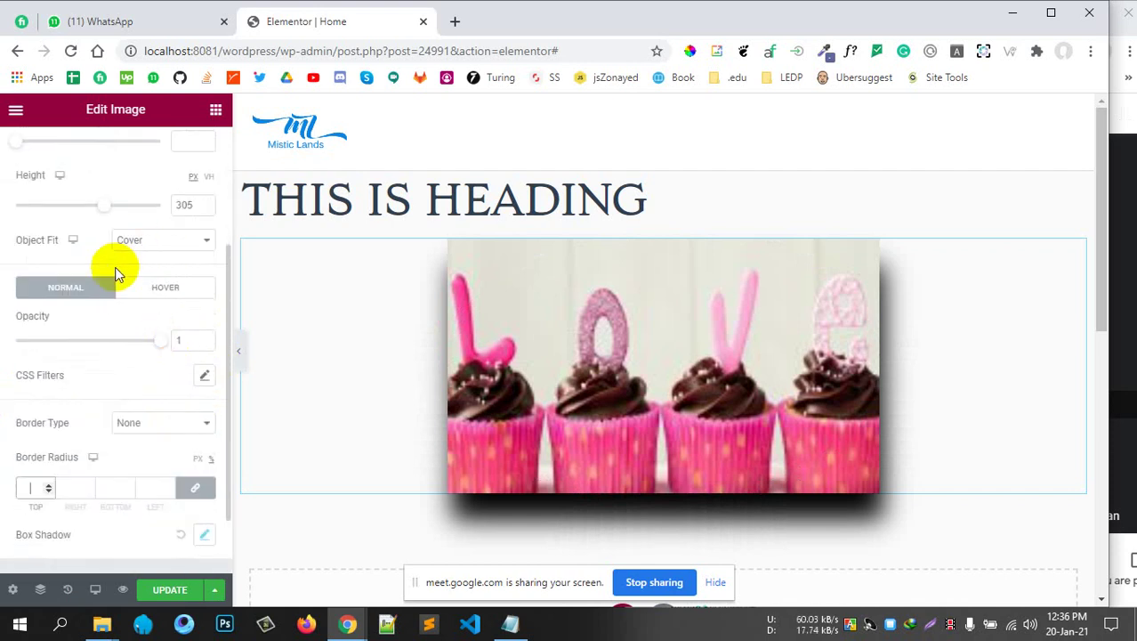
{"action": "left_click", "coordinate": [175, 288]}
{"action": "scroll", "coordinate": [183, 284], "scroll_direction": "down", "scroll_amount": 1}
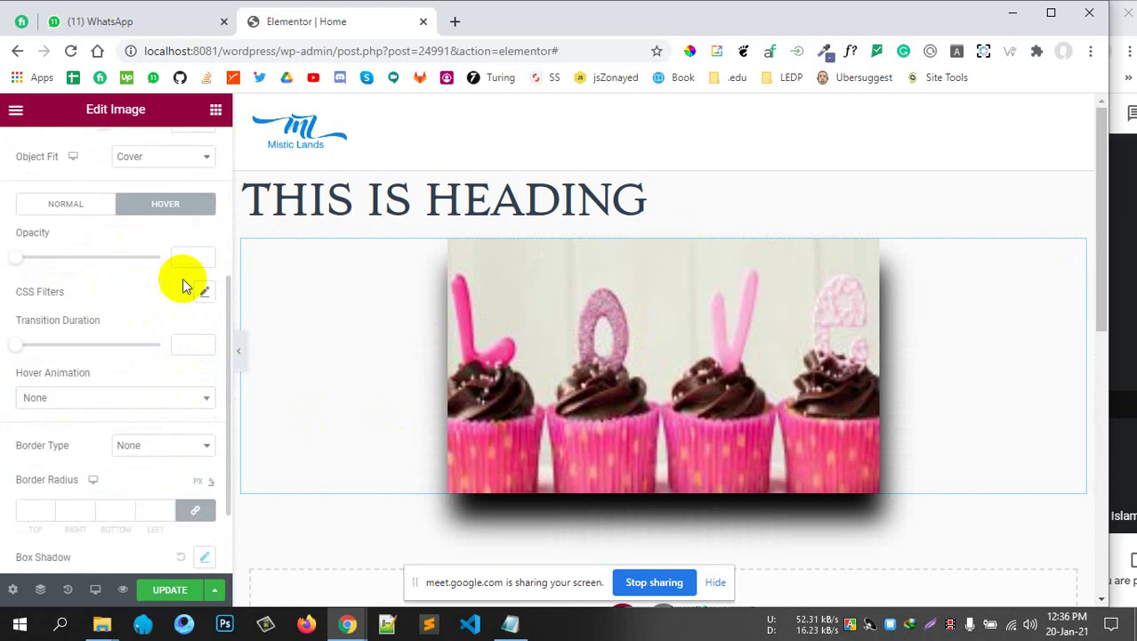
{"action": "left_click_drag", "start_coordinate": [15, 256], "coordinate": [78, 257]}
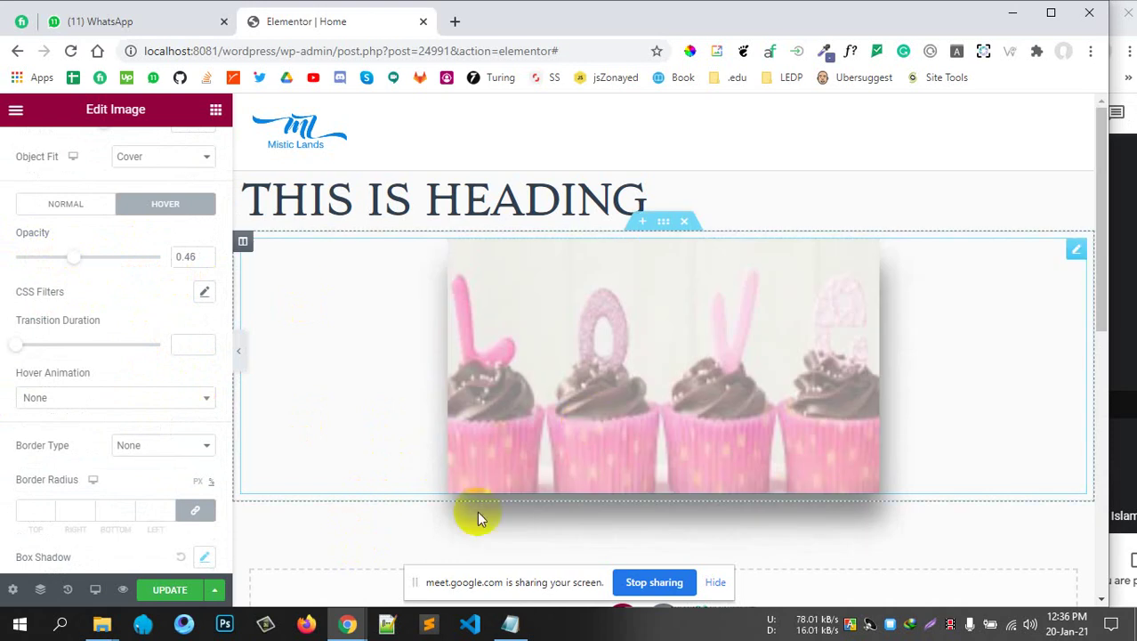
Try a blur of 7.3 in the picture's hover-state CSS filters and reduce it to 1.5
{"action": "scroll", "coordinate": [127, 294], "scroll_direction": "down", "scroll_amount": 2}
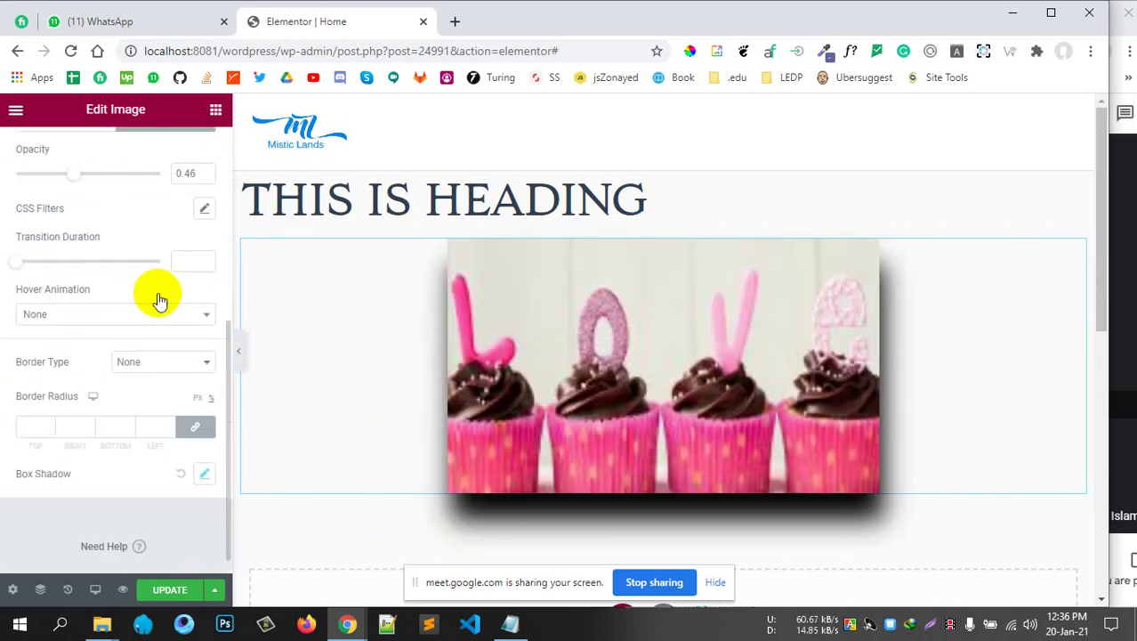
{"action": "left_click", "coordinate": [203, 186]}
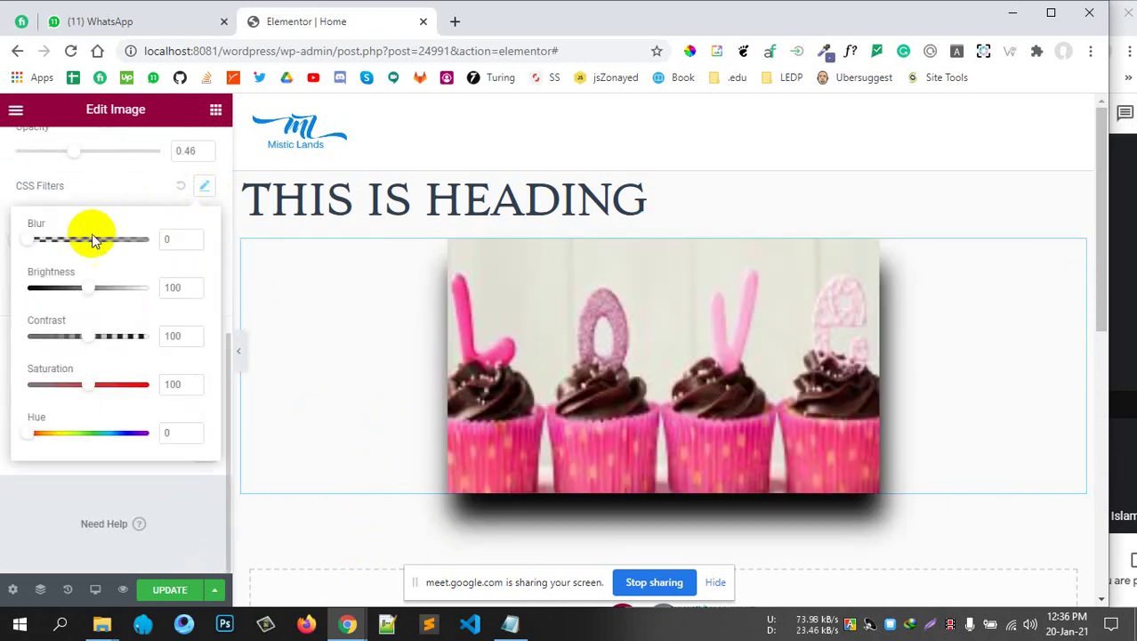
{"action": "left_click_drag", "start_coordinate": [34, 238], "coordinate": [120, 240]}
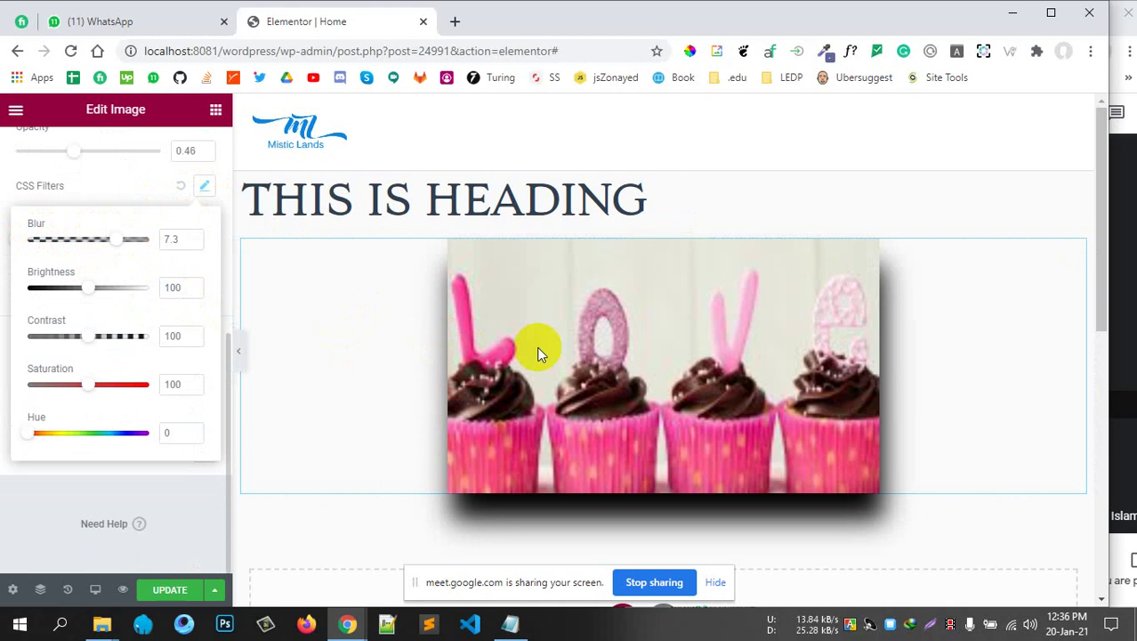
{"action": "left_click", "coordinate": [44, 240]}
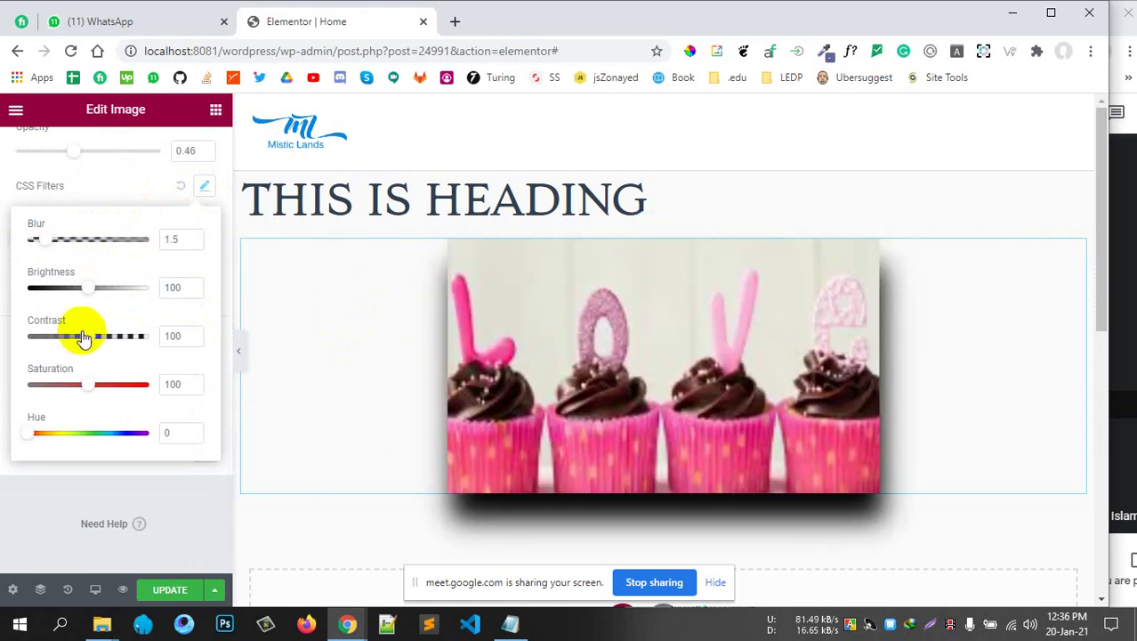
Set the cupcakes picture's hover-state CSS filters to brightness 111, contrast 156 and hue 271
{"action": "left_click_drag", "start_coordinate": [88, 287], "coordinate": [111, 290]}
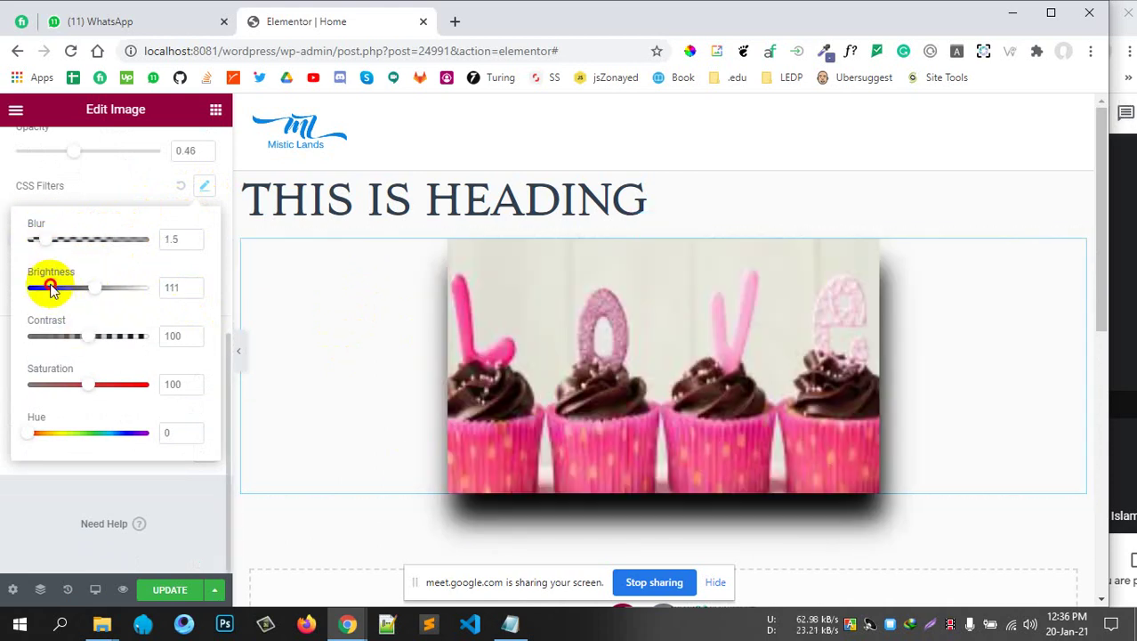
{"action": "left_click_drag", "start_coordinate": [97, 350], "coordinate": [132, 350]}
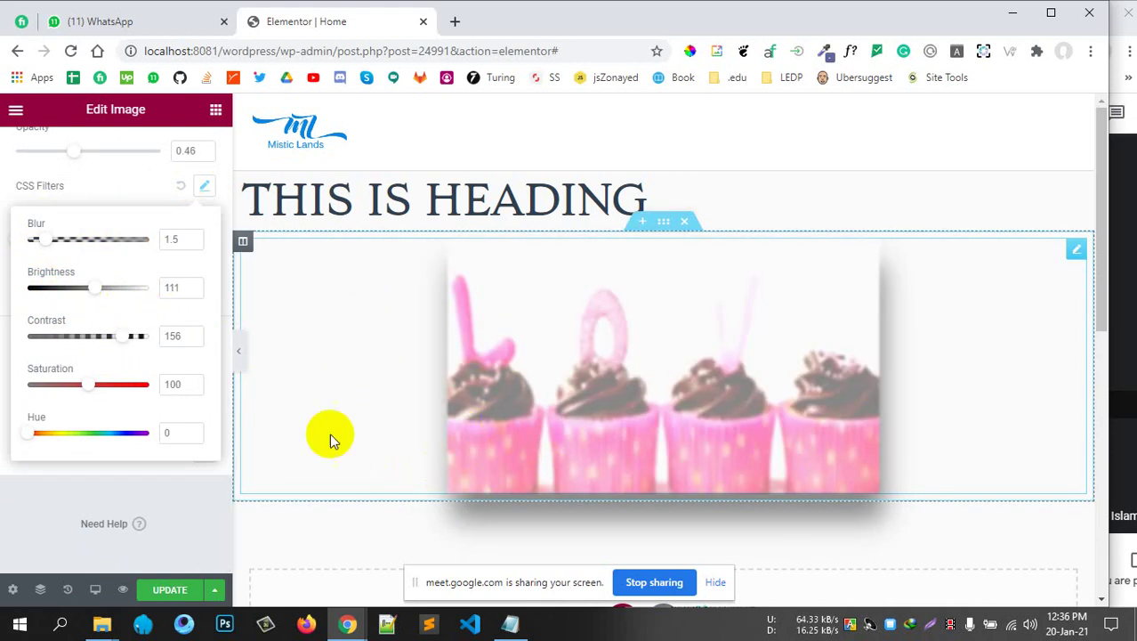
{"action": "left_click_drag", "start_coordinate": [29, 438], "coordinate": [119, 436]}
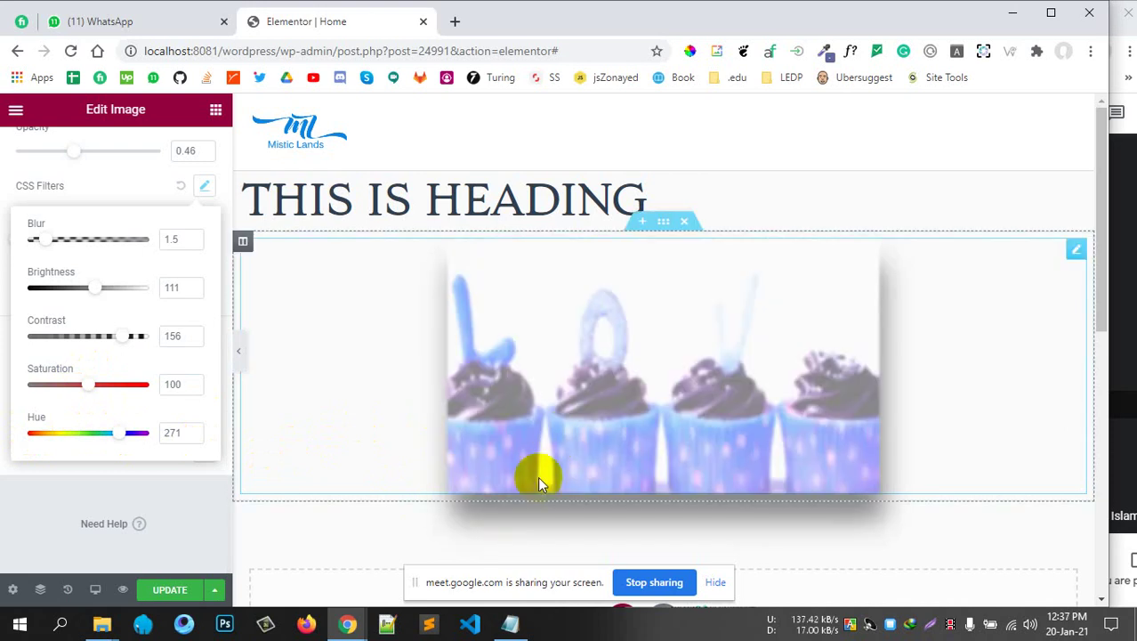
{"action": "left_click", "coordinate": [130, 187]}
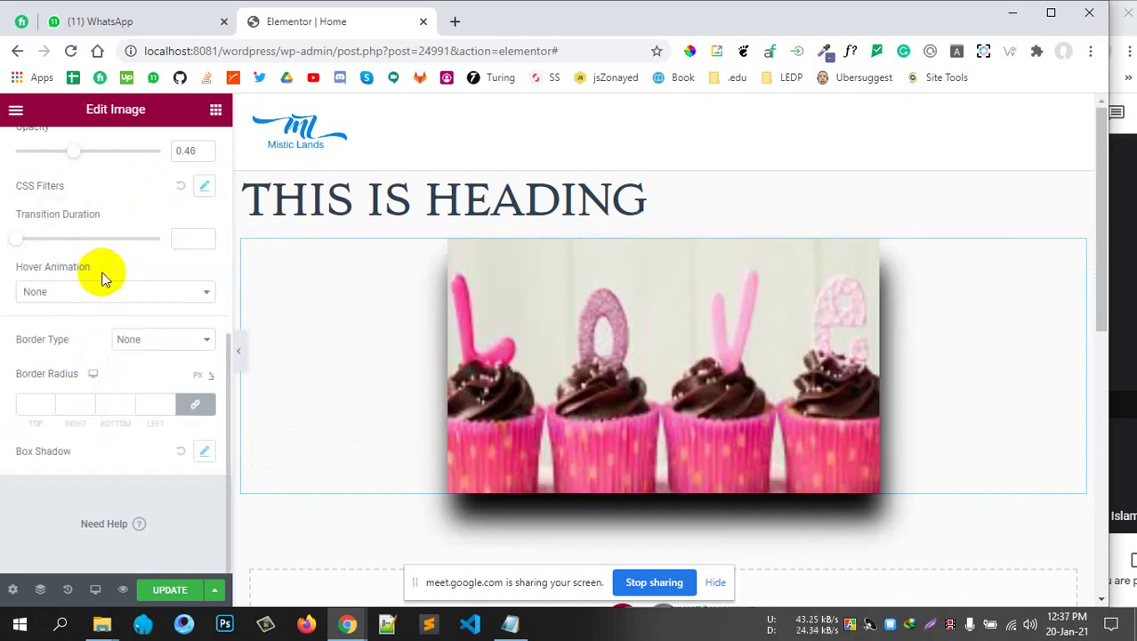
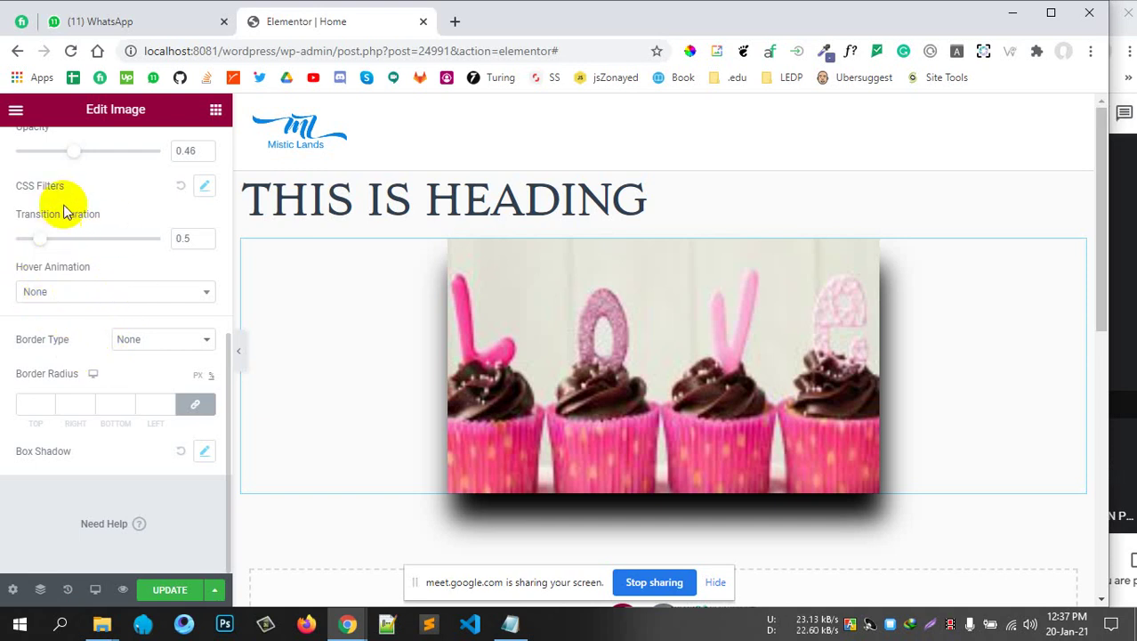
Try the Grow Rotate hover animation on the cupcakes picture and preview it
{"action": "scroll", "coordinate": [170, 189], "scroll_direction": "up", "scroll_amount": 1}
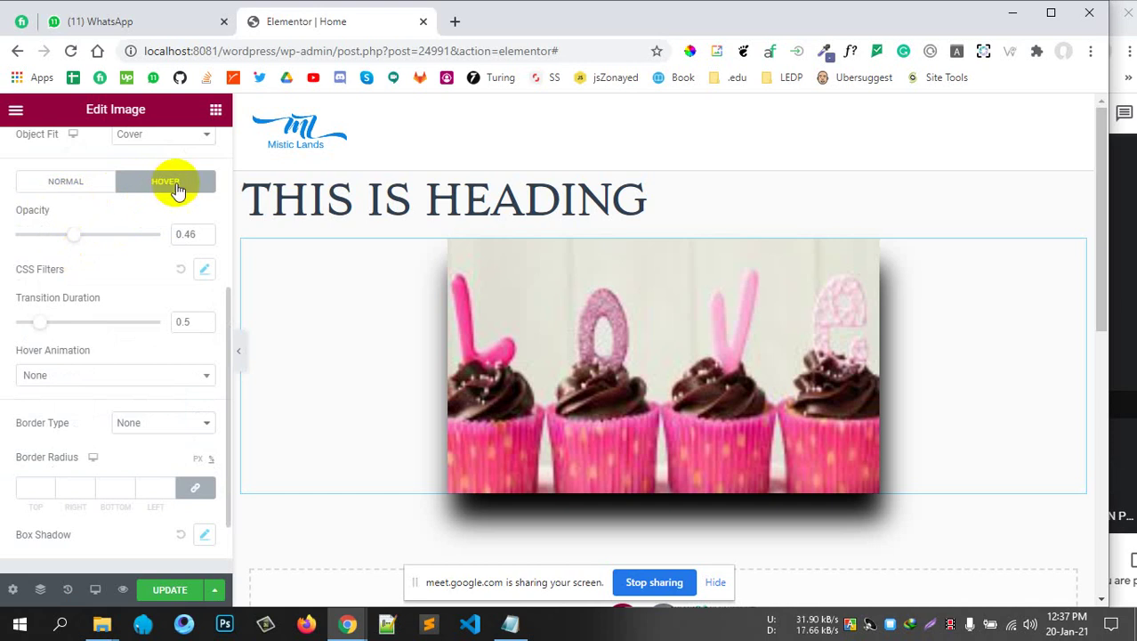
{"action": "scroll", "coordinate": [107, 287], "scroll_direction": "down", "scroll_amount": 1}
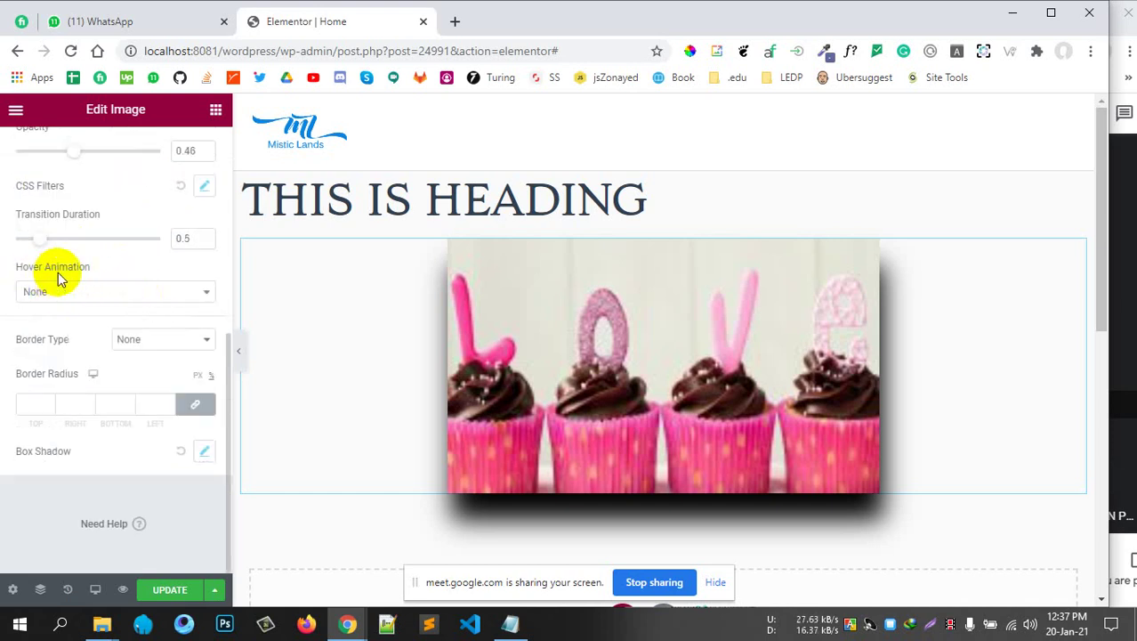
{"action": "left_click", "coordinate": [62, 293]}
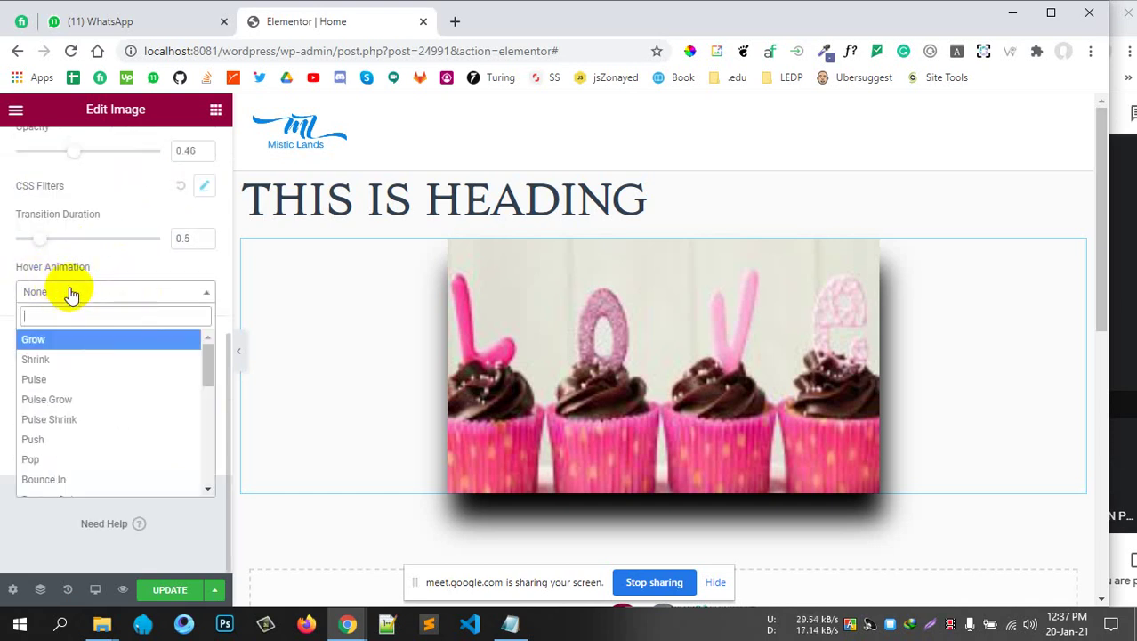
{"action": "scroll", "coordinate": [64, 405], "scroll_direction": "down", "scroll_amount": 3}
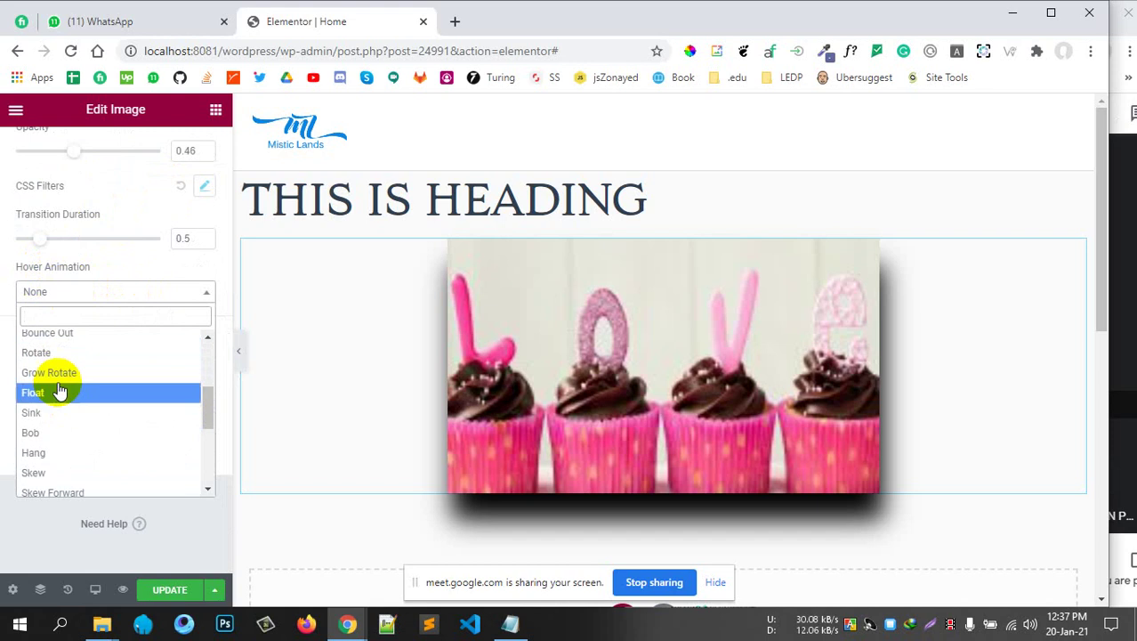
{"action": "left_click", "coordinate": [54, 372]}
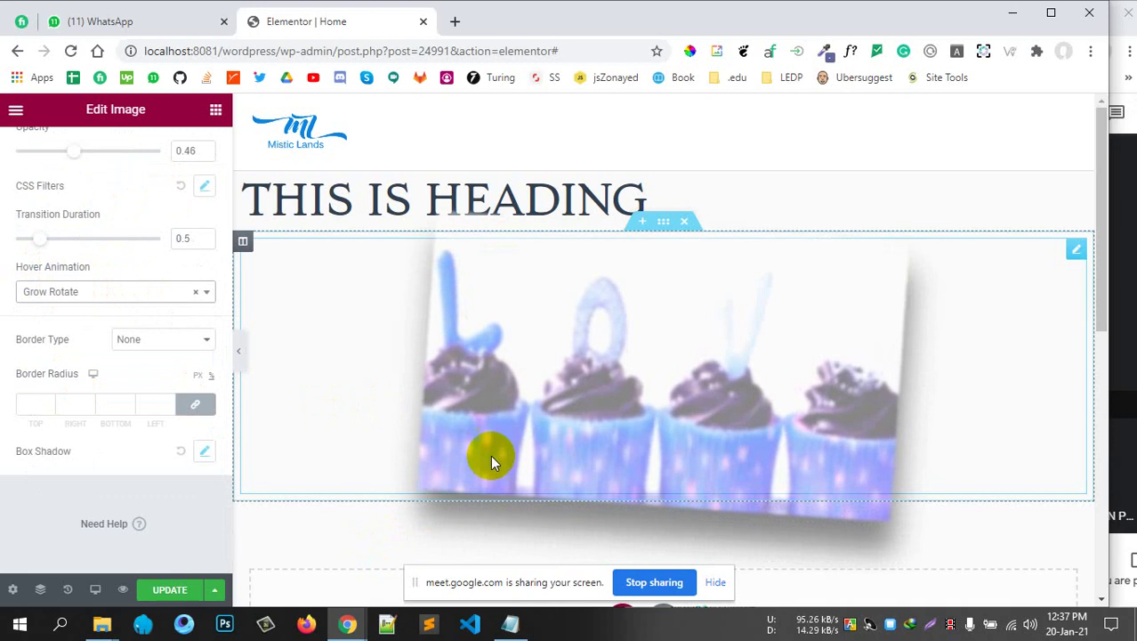
Try the Wobble To Top Right and Wobble Skew hover animations on the cupcakes picture
{"action": "left_click", "coordinate": [66, 295]}
{"action": "scroll", "coordinate": [61, 420], "scroll_direction": "down", "scroll_amount": 3}
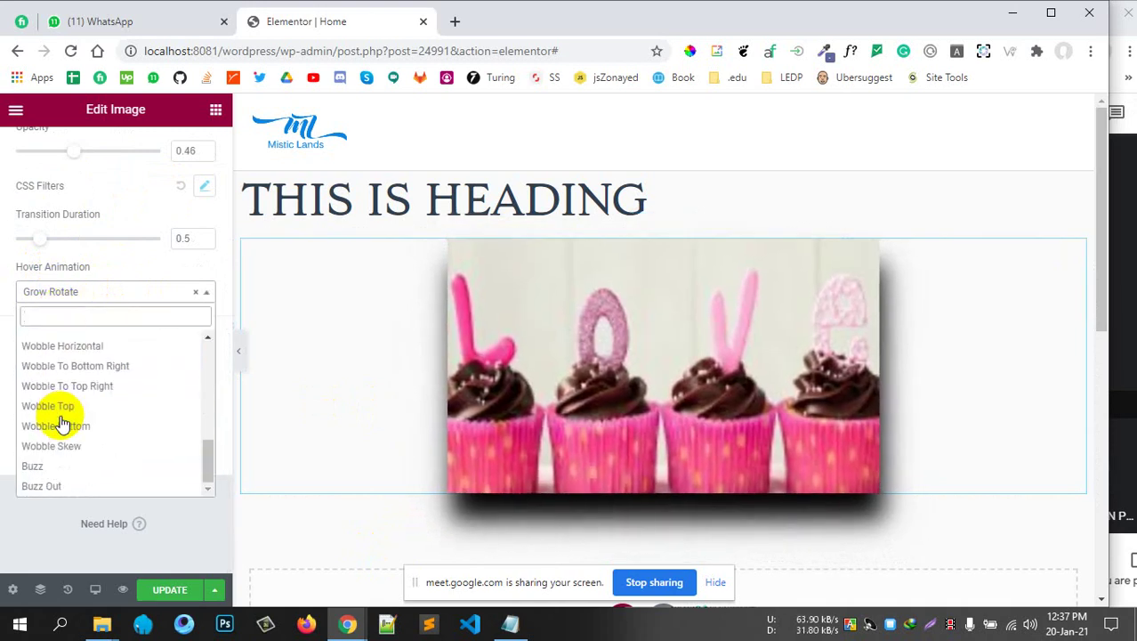
{"action": "left_click", "coordinate": [77, 388]}
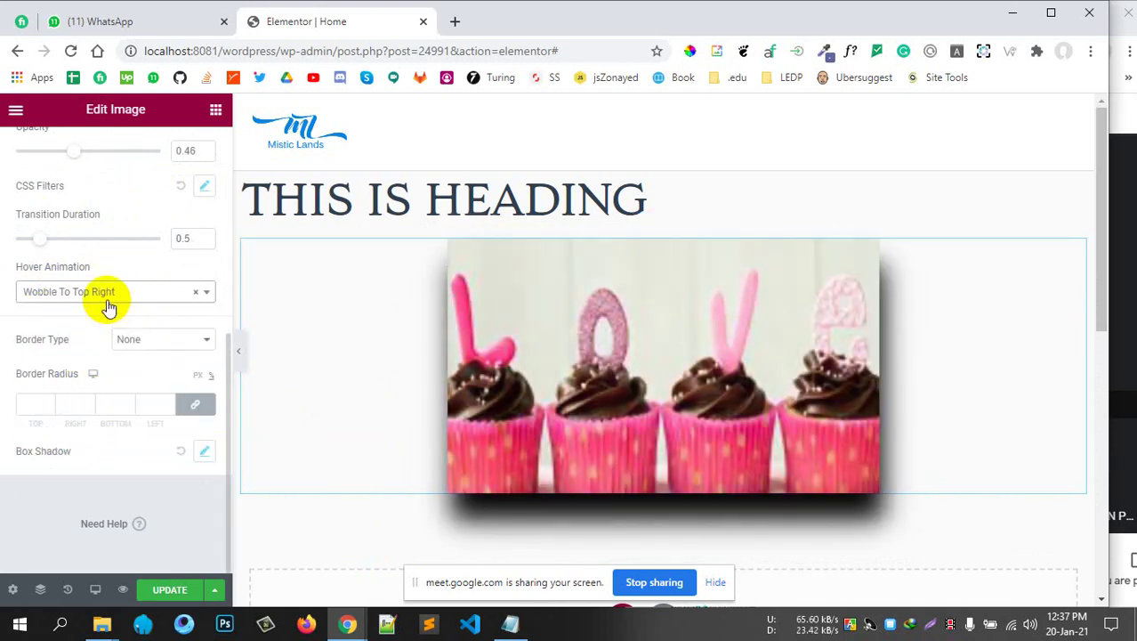
{"action": "left_click", "coordinate": [107, 294]}
{"action": "left_click", "coordinate": [51, 445]}
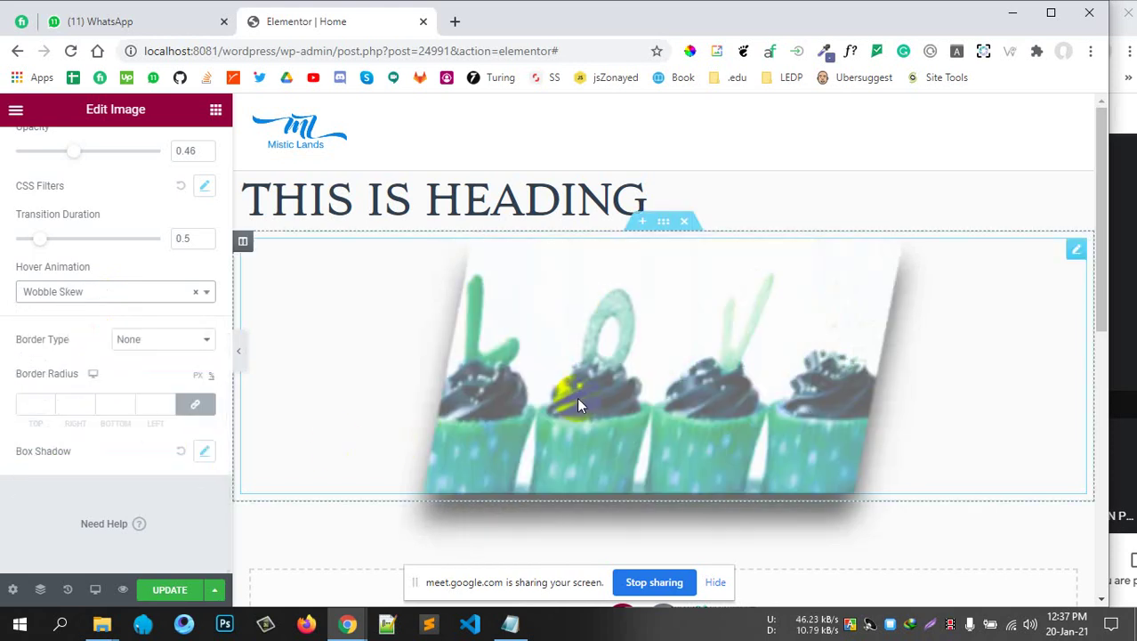
Try the Bounce Out and Float hover animations on the cupcakes picture
{"action": "left_click", "coordinate": [95, 301]}
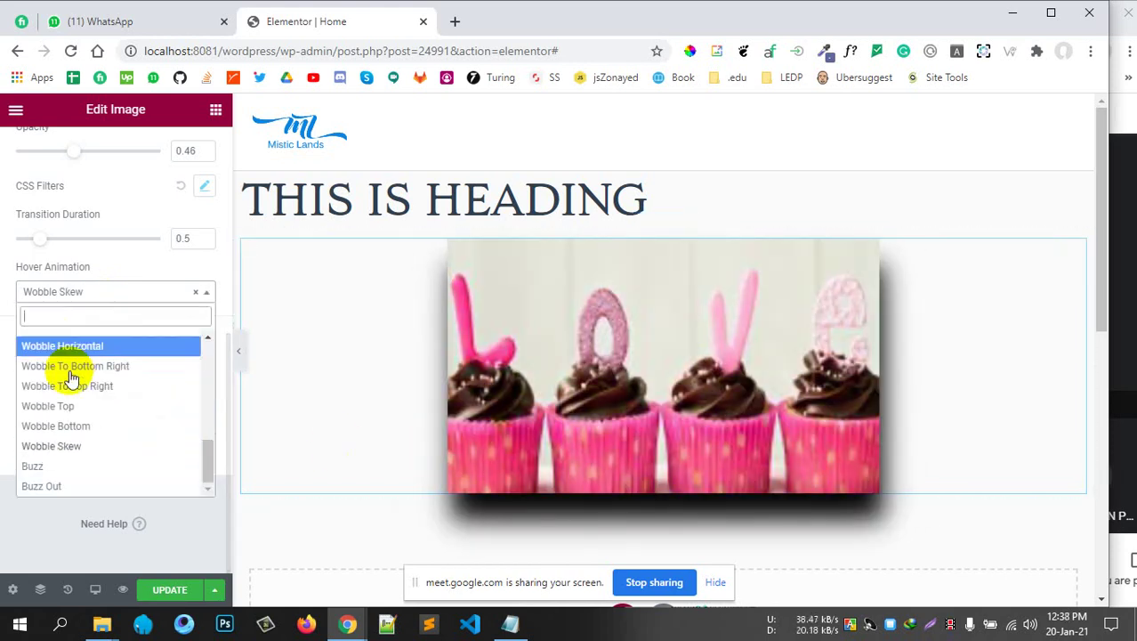
{"action": "scroll", "coordinate": [76, 378], "scroll_direction": "up", "scroll_amount": 5}
{"action": "left_click", "coordinate": [76, 381]}
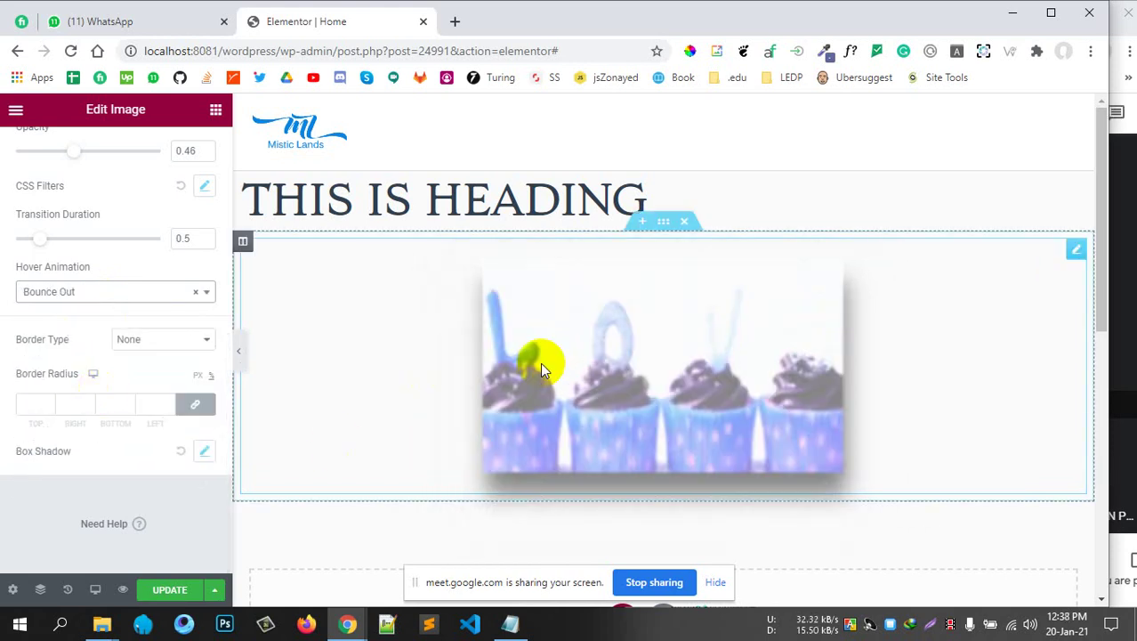
{"action": "left_click", "coordinate": [86, 299]}
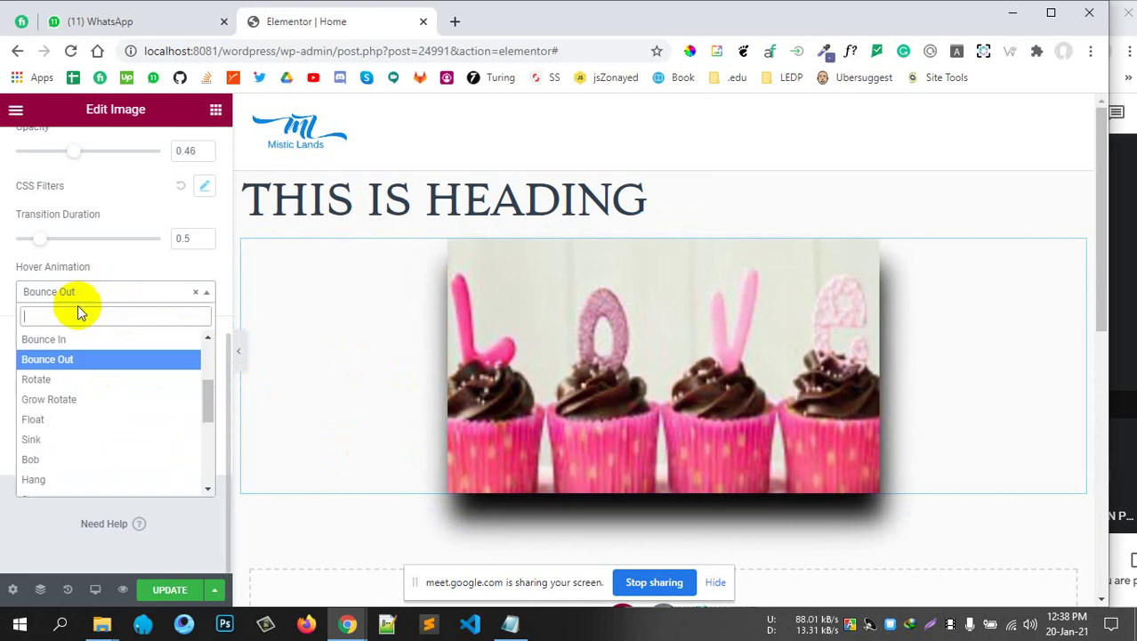
{"action": "left_click", "coordinate": [80, 423]}
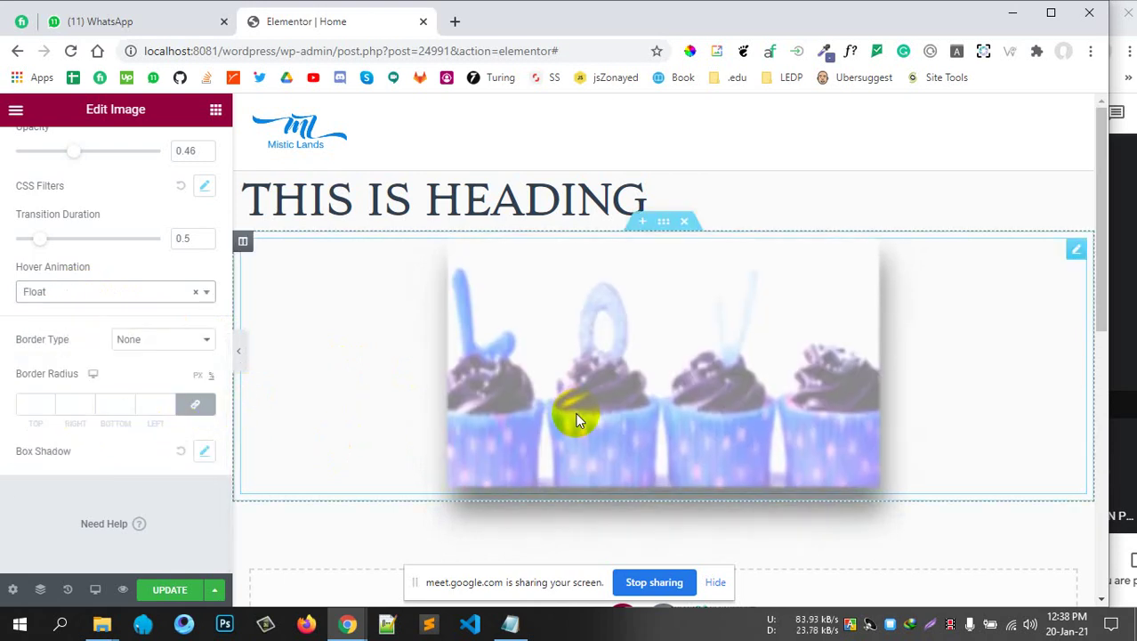
Set the cupcakes picture's hover animation to Wobble To Bottom Right and leave the border type at None
{"action": "left_click", "coordinate": [105, 293]}
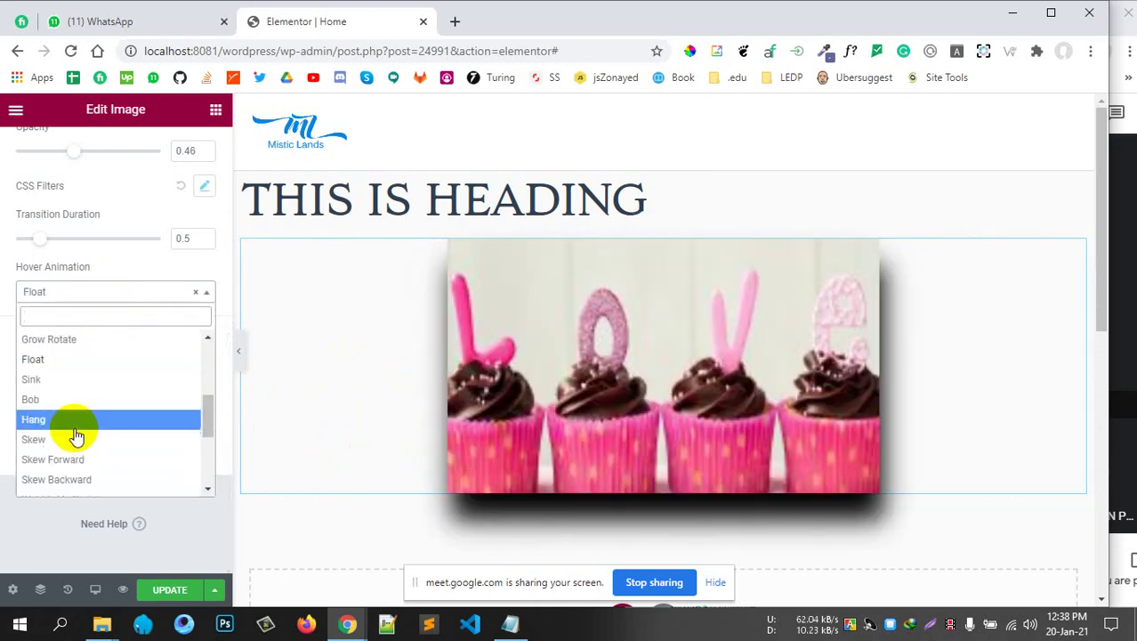
{"action": "scroll", "coordinate": [80, 418], "scroll_direction": "down", "scroll_amount": 3}
{"action": "left_click", "coordinate": [89, 391]}
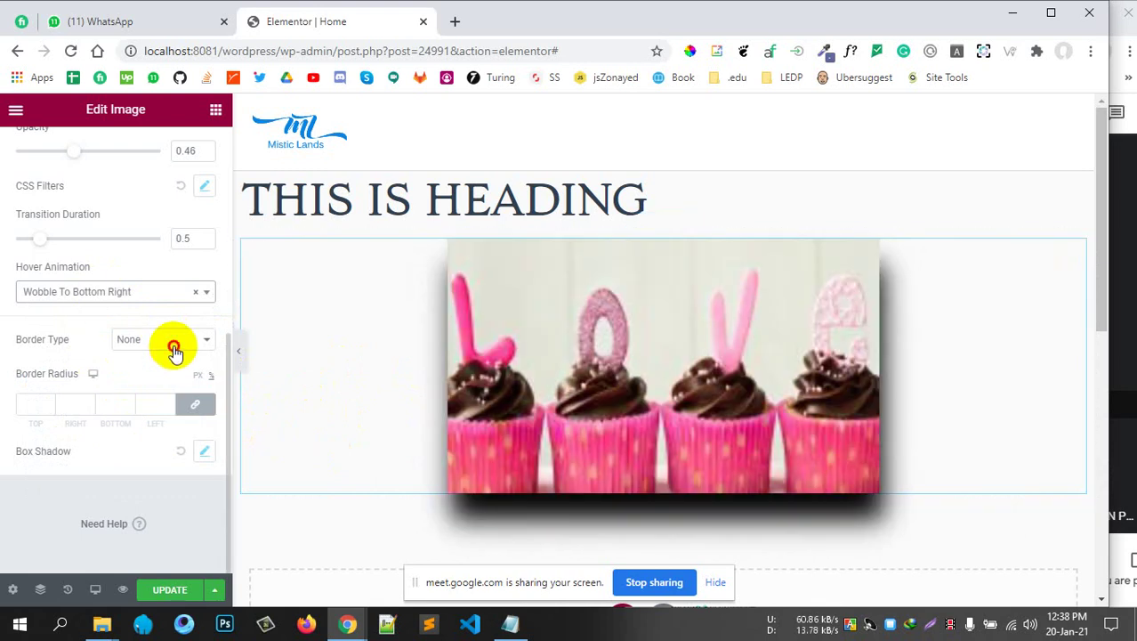
{"action": "left_click", "coordinate": [174, 350]}
{"action": "left_click", "coordinate": [38, 434]}
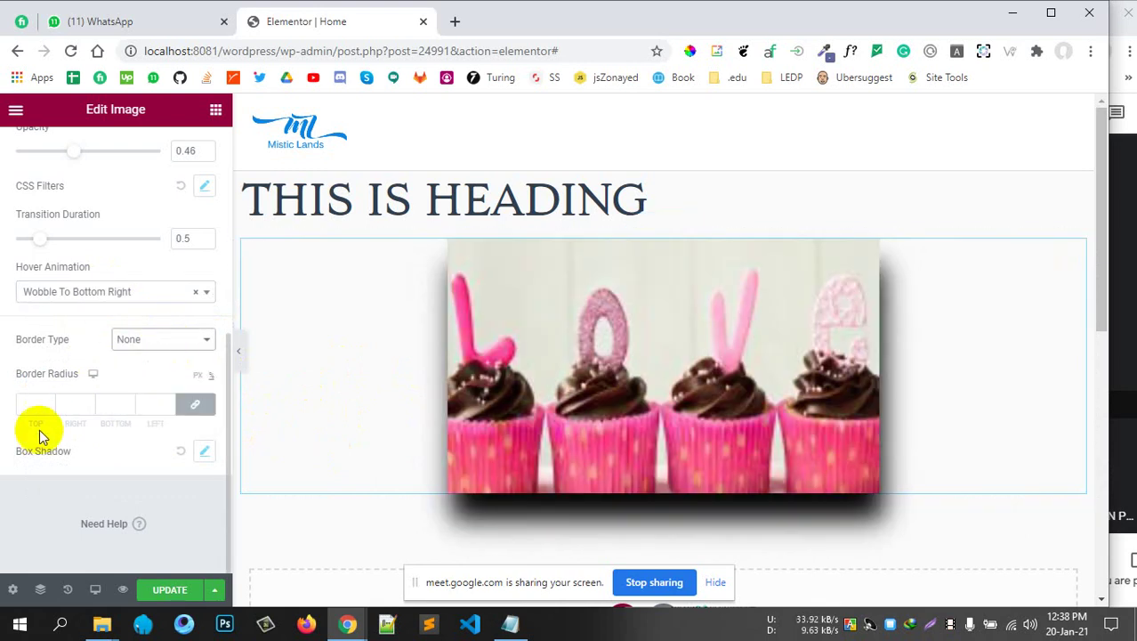
Clear the horizontal, vertical, blur and spread values of the cupcakes picture's box shadow
{"action": "left_click", "coordinate": [204, 454]}
{"action": "scroll", "coordinate": [106, 517], "scroll_direction": "down", "scroll_amount": 1}
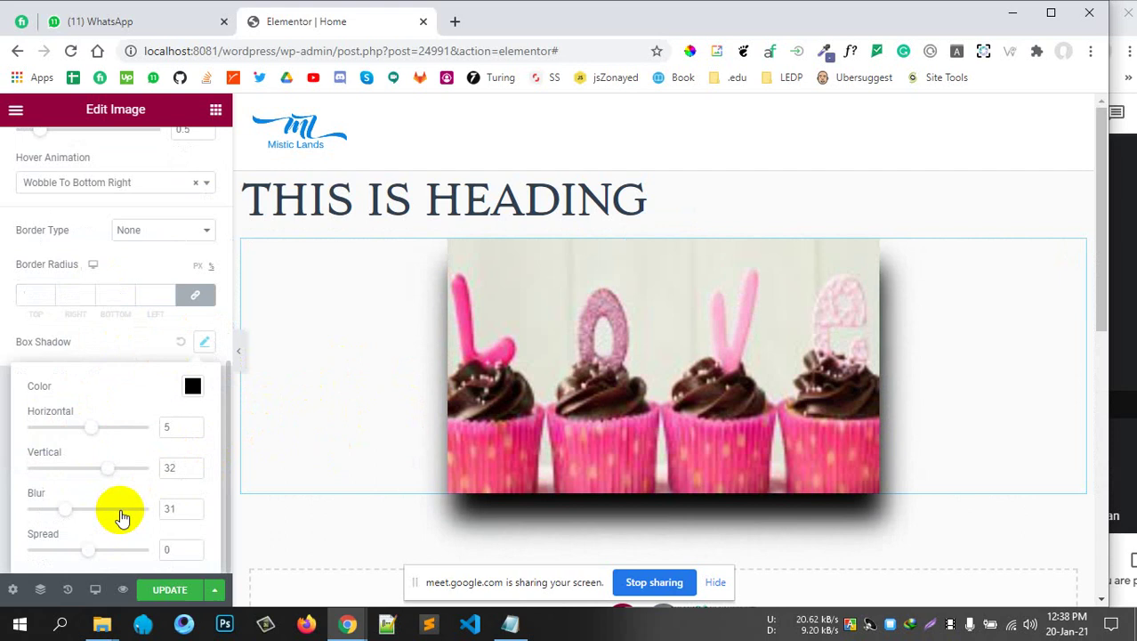
{"action": "double_click", "coordinate": [171, 428]}
{"action": "key", "text": "BackSpace"}
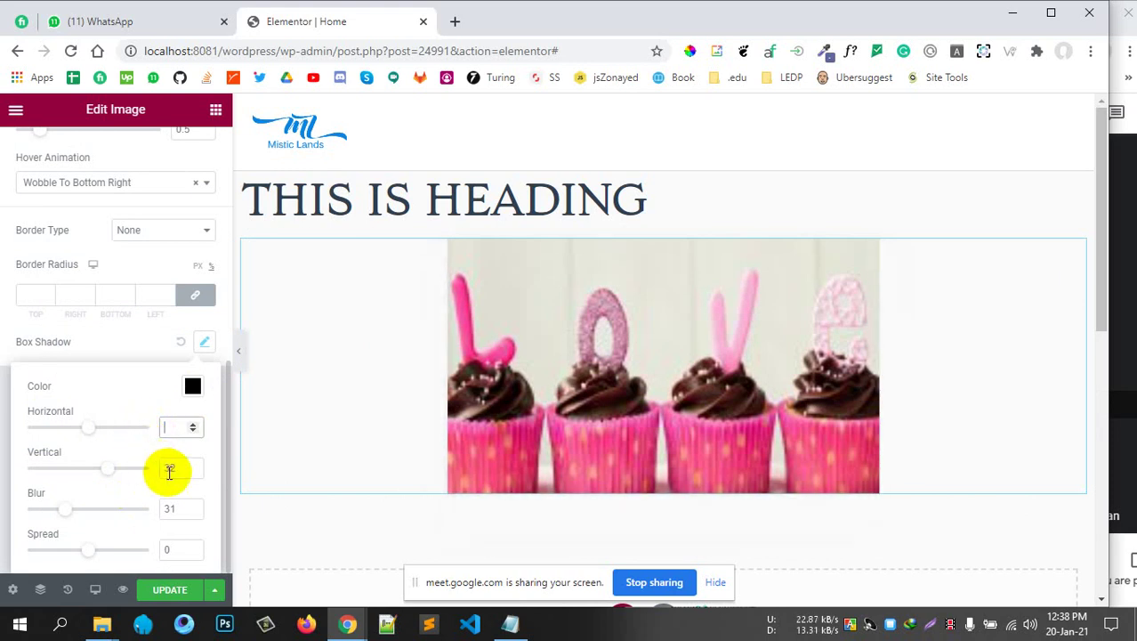
{"action": "double_click", "coordinate": [167, 469]}
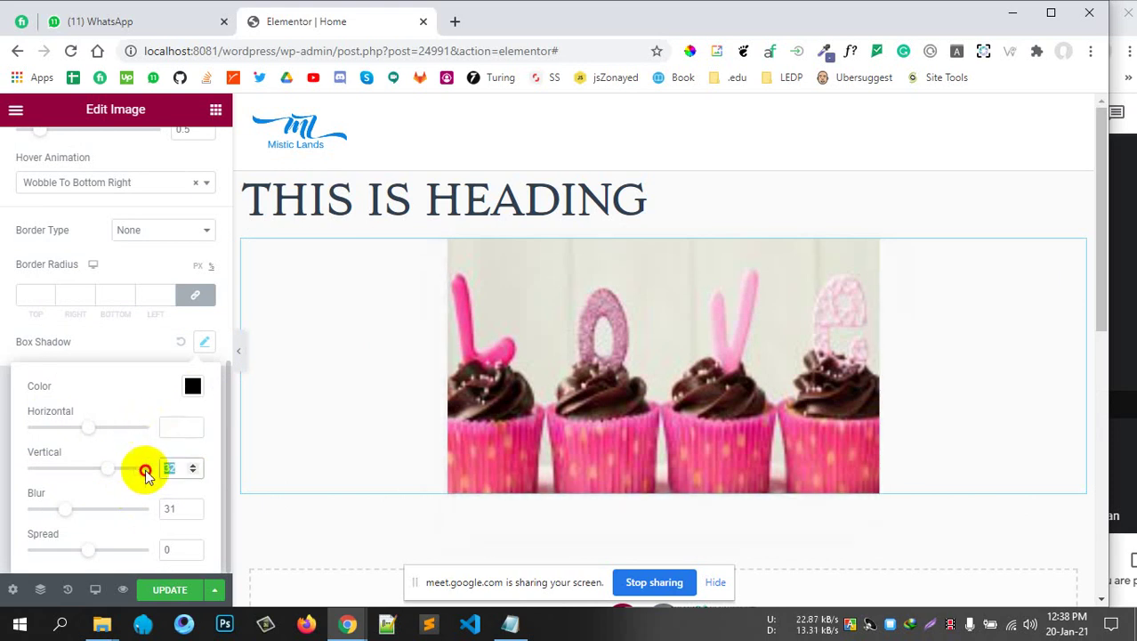
{"action": "double_click", "coordinate": [177, 507]}
{"action": "double_click", "coordinate": [174, 549]}
{"action": "key", "text": "BackSpace"}
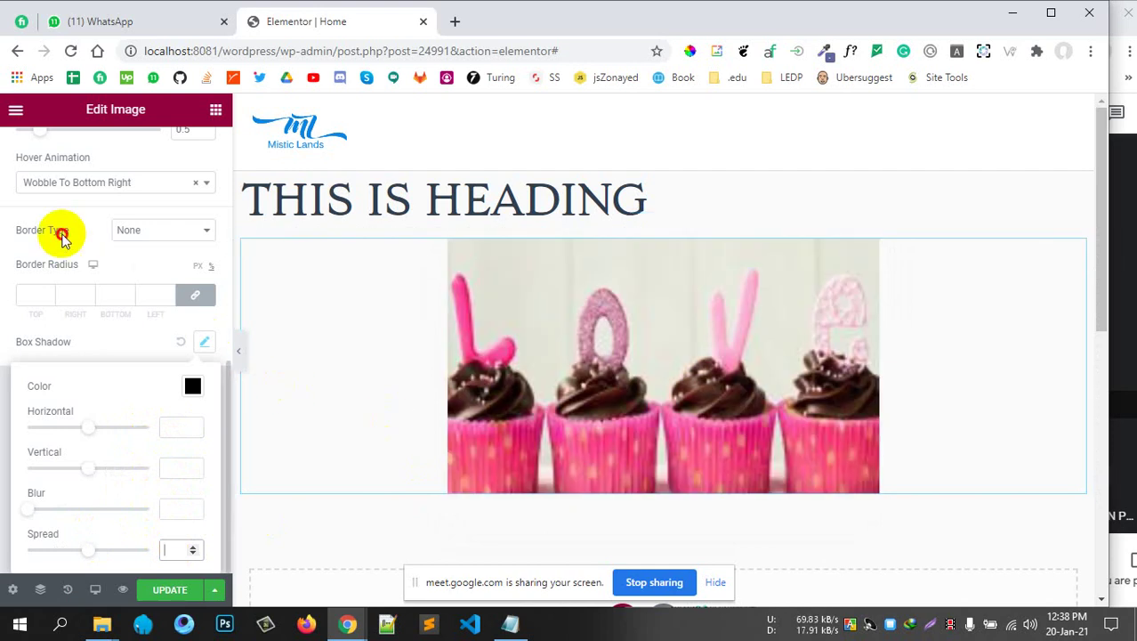
{"action": "left_click", "coordinate": [61, 239]}
{"action": "scroll", "coordinate": [62, 242], "scroll_direction": "up", "scroll_amount": 5}
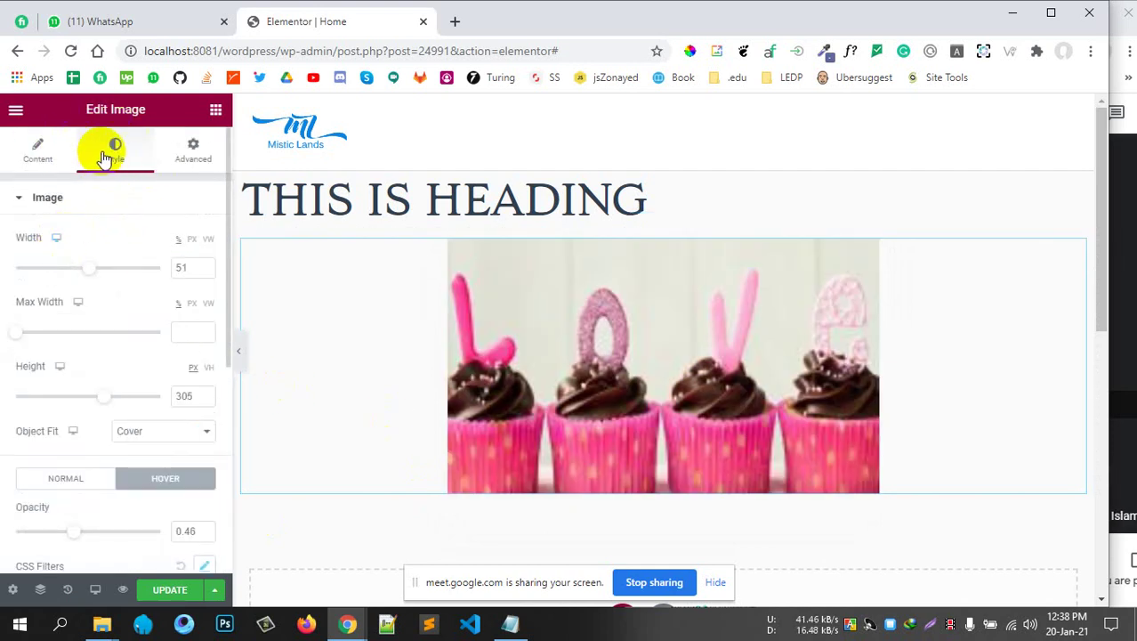
{"action": "left_click", "coordinate": [38, 163]}
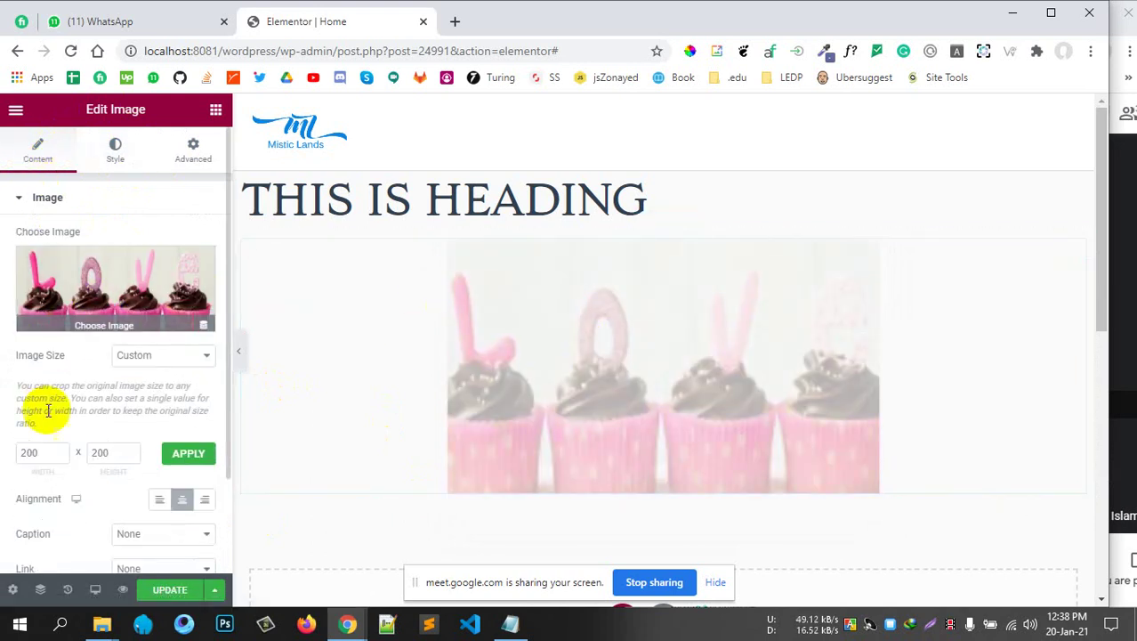
{"action": "scroll", "coordinate": [67, 398], "scroll_direction": "down", "scroll_amount": 2}
{"action": "scroll", "coordinate": [56, 330], "scroll_direction": "up", "scroll_amount": 2}
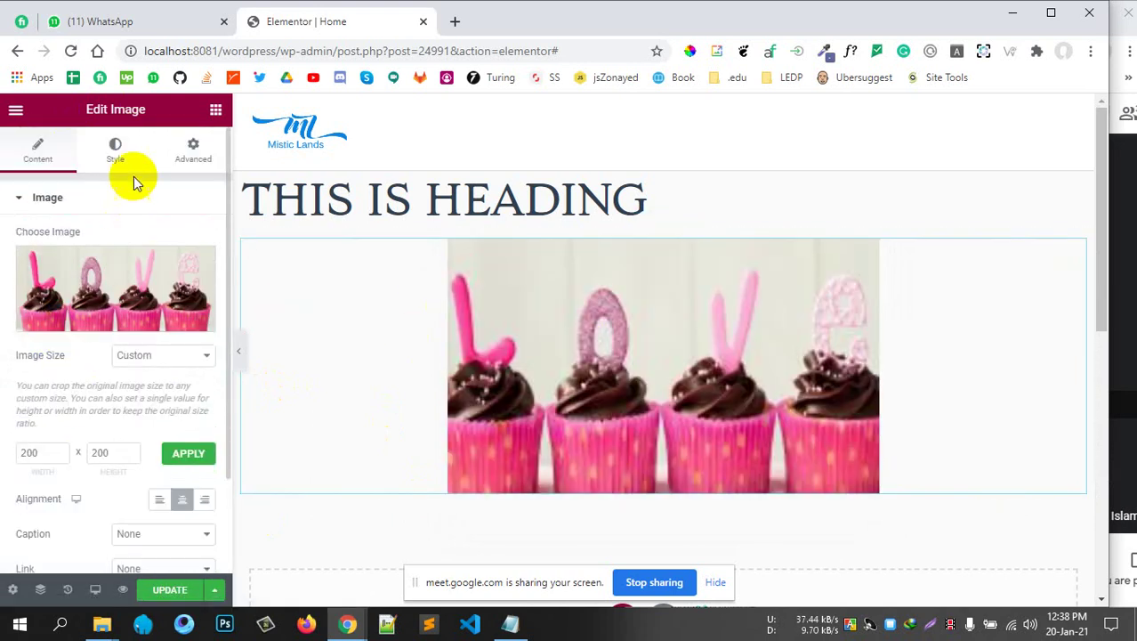
{"action": "left_click", "coordinate": [114, 149]}
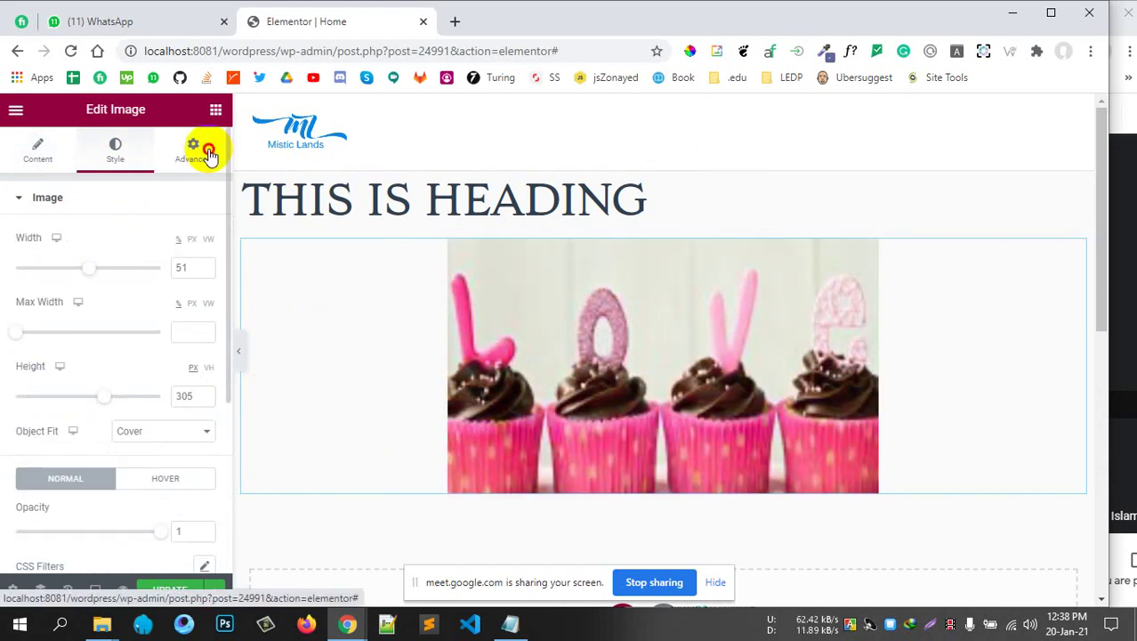
Try a 33 px margin and a 17 px padding on all sides of the cupcakes picture, clearing each value again
{"action": "left_click", "coordinate": [193, 149]}
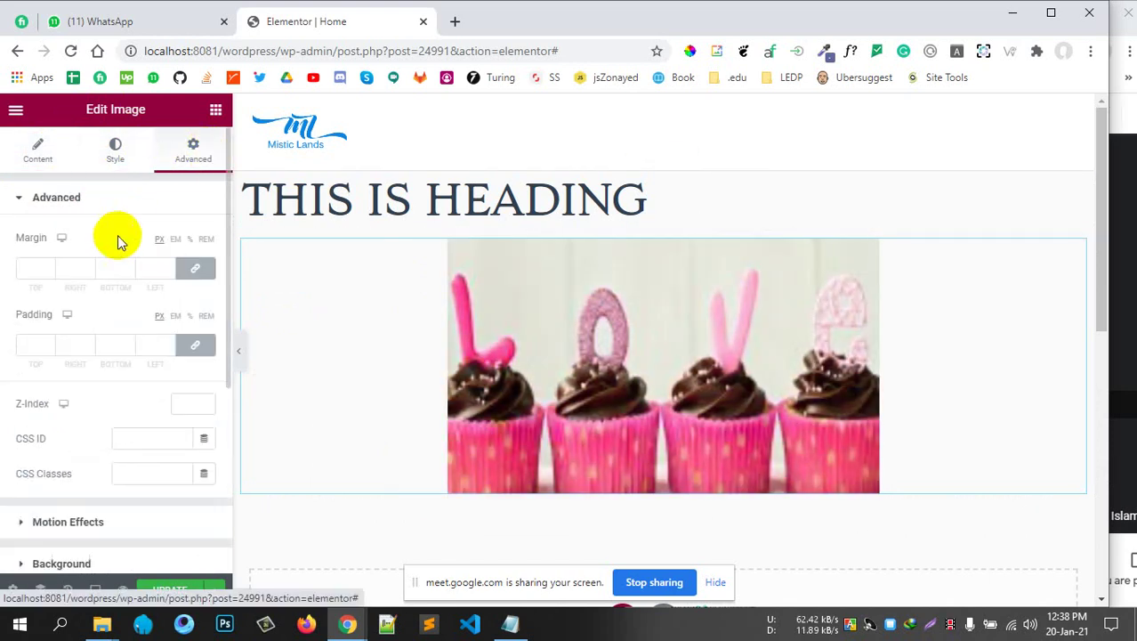
{"action": "left_click", "coordinate": [32, 269]}
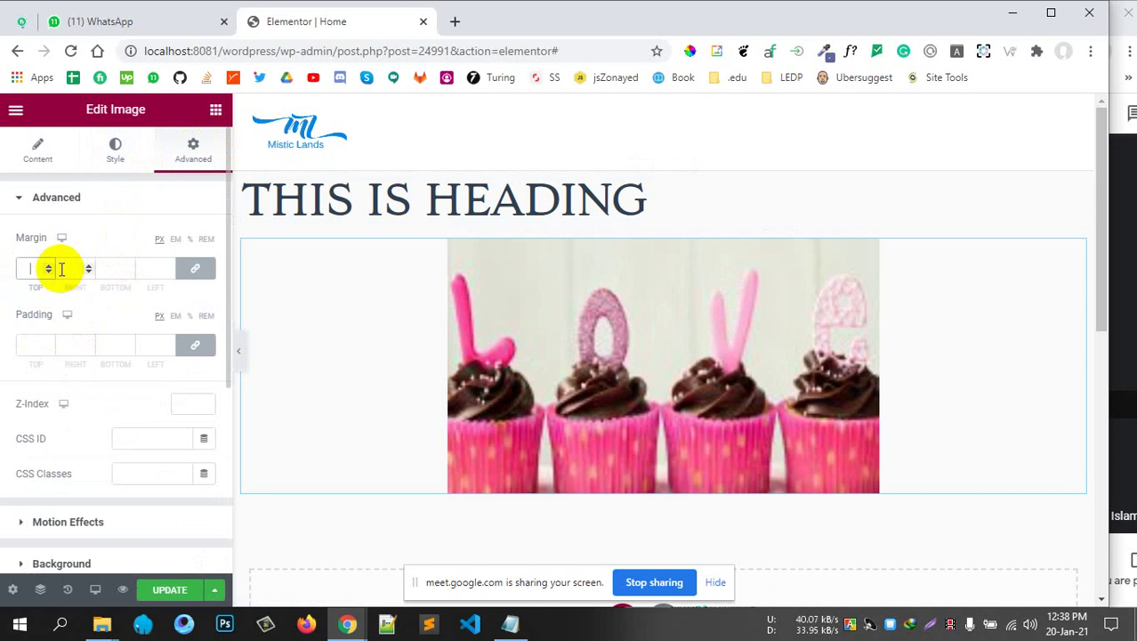
{"action": "type", "text": "10"}
{"action": "left_click", "coordinate": [50, 267]}
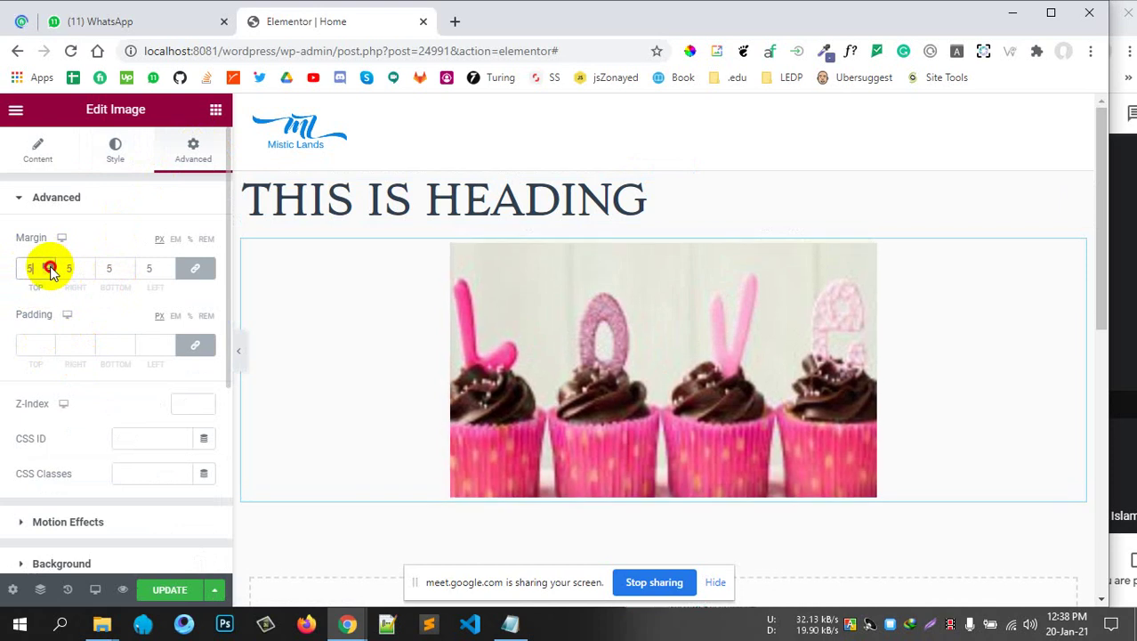
{"action": "left_click_drag", "start_coordinate": [50, 268], "coordinate": [49, 267]}
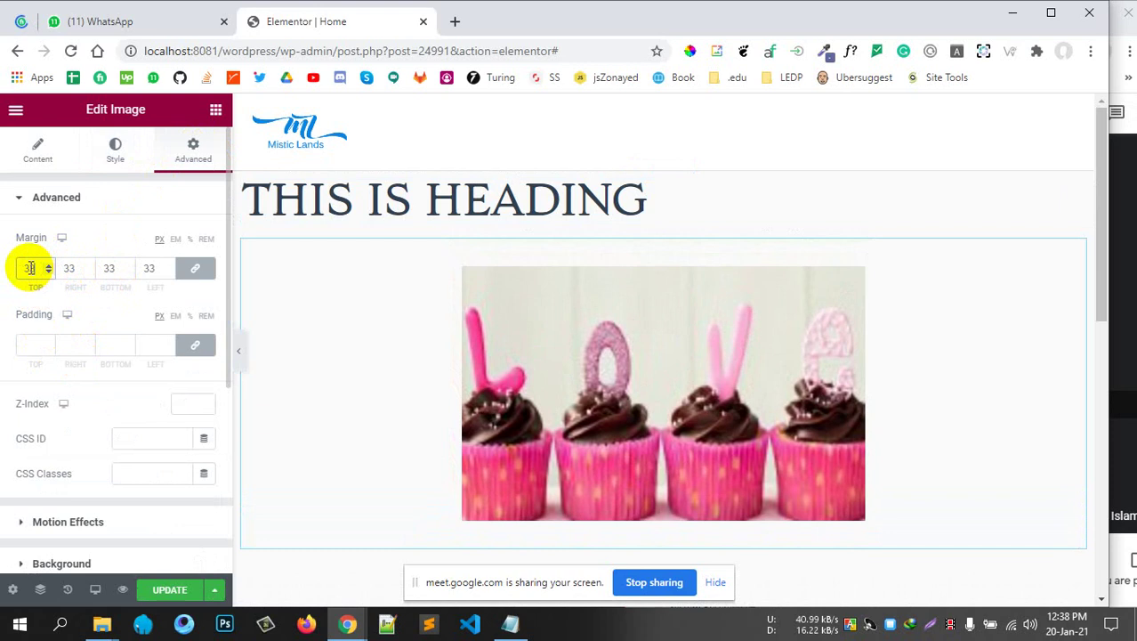
{"action": "double_click", "coordinate": [25, 268]}
{"action": "key", "text": "BackSpace"}
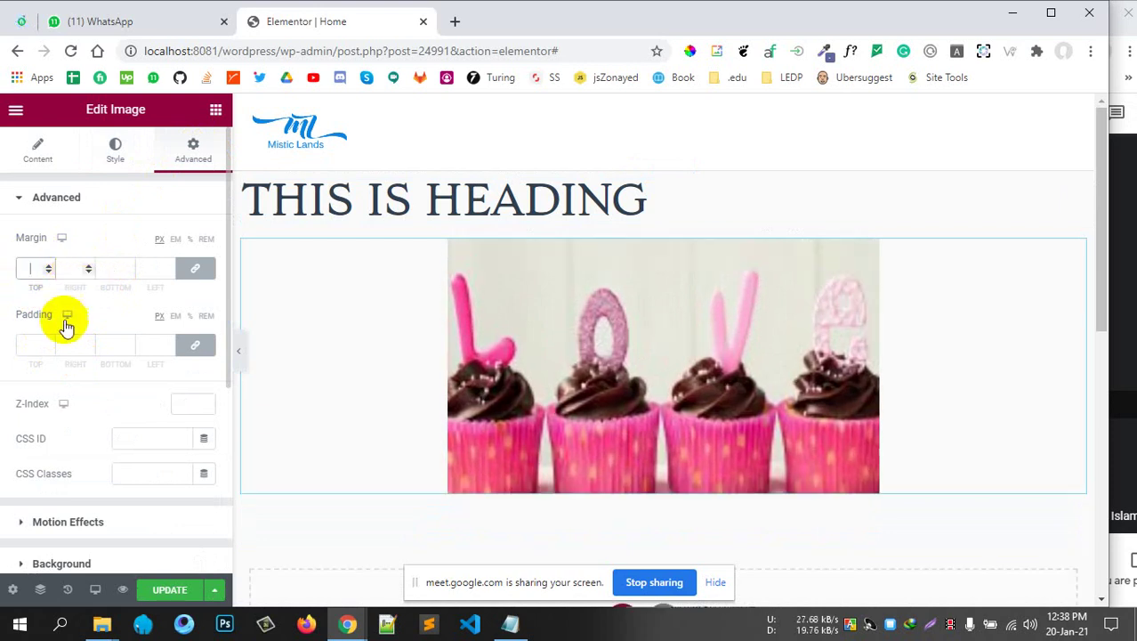
{"action": "left_click_drag", "start_coordinate": [48, 345], "coordinate": [27, 343]}
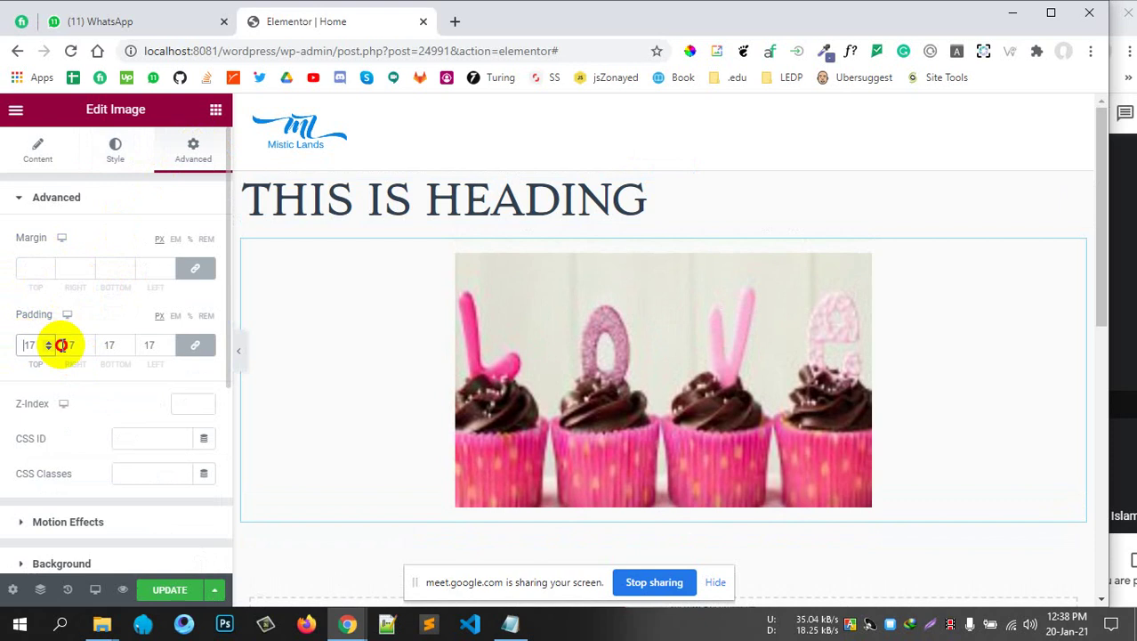
{"action": "key", "text": "BackSpace"}
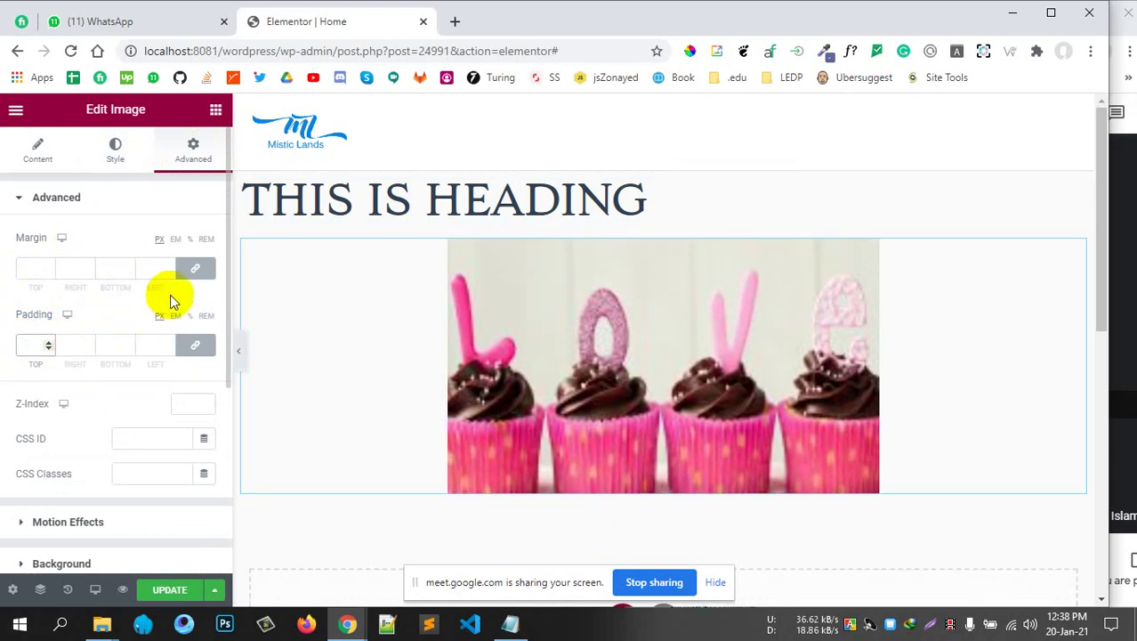
Try a linked margin of 1000 px and 100 px on all sides of the cupcakes picture, clearing the value again
{"action": "left_click", "coordinate": [68, 269]}
{"action": "type", "text": "1000"}
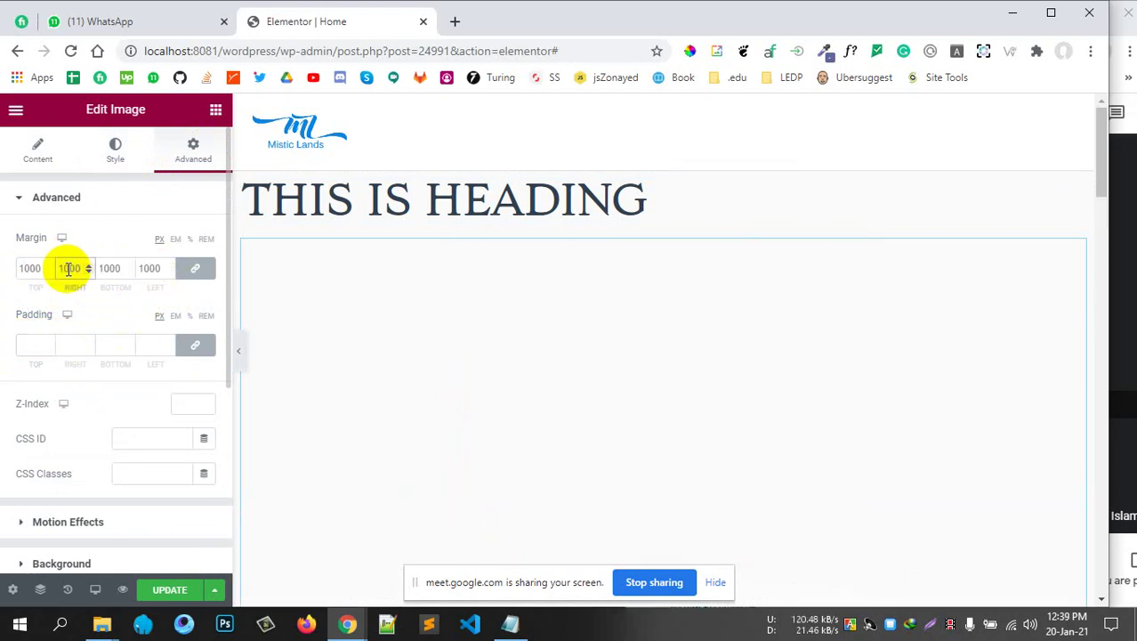
{"action": "key", "text": "BackSpace"}
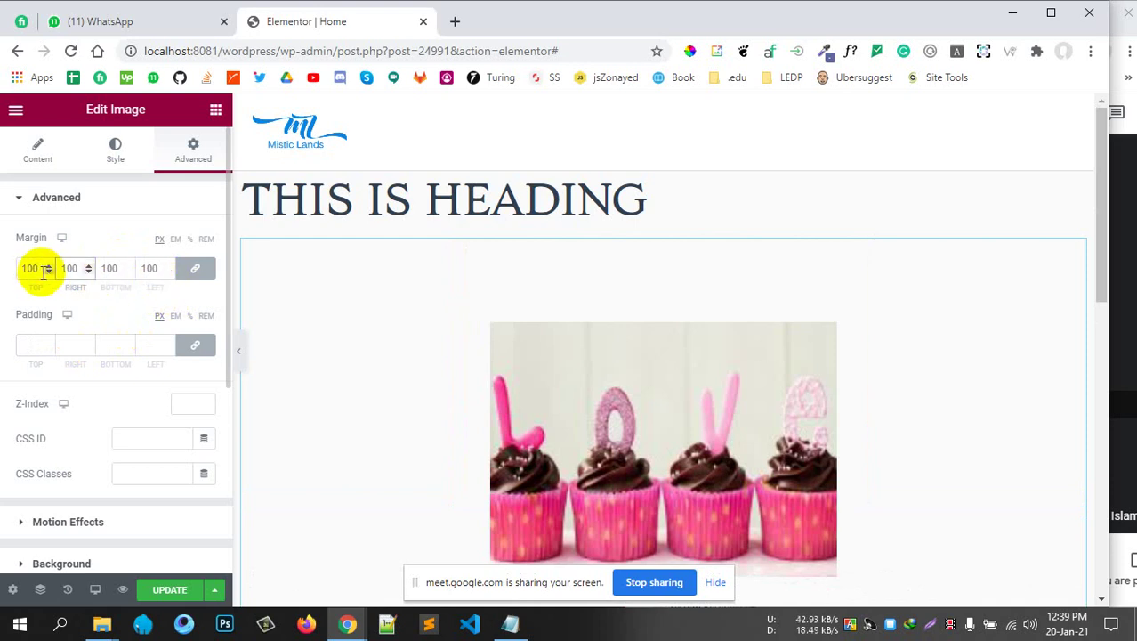
{"action": "key", "text": "BackSpace"}
{"action": "key", "text": "BackSpace"}
{"action": "key", "text": "BackSpace"}
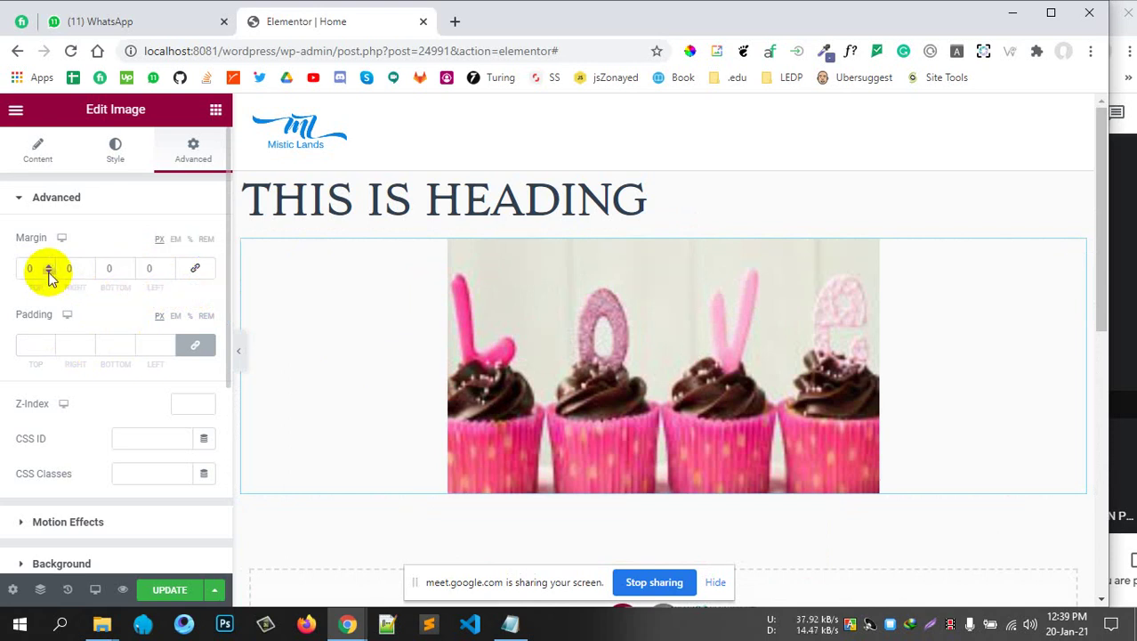
Try a 100 px top margin alone on the cupcakes picture, reset it to 0 and link the margin sides again
{"action": "left_click_drag", "start_coordinate": [42, 268], "coordinate": [8, 269]}
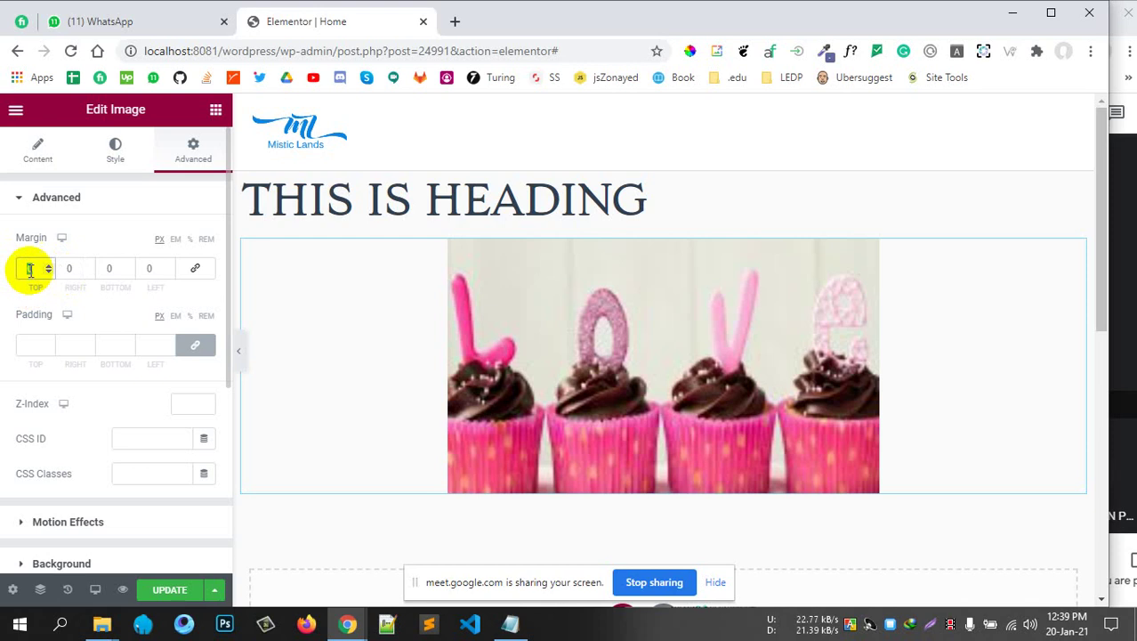
{"action": "type", "text": "100"}
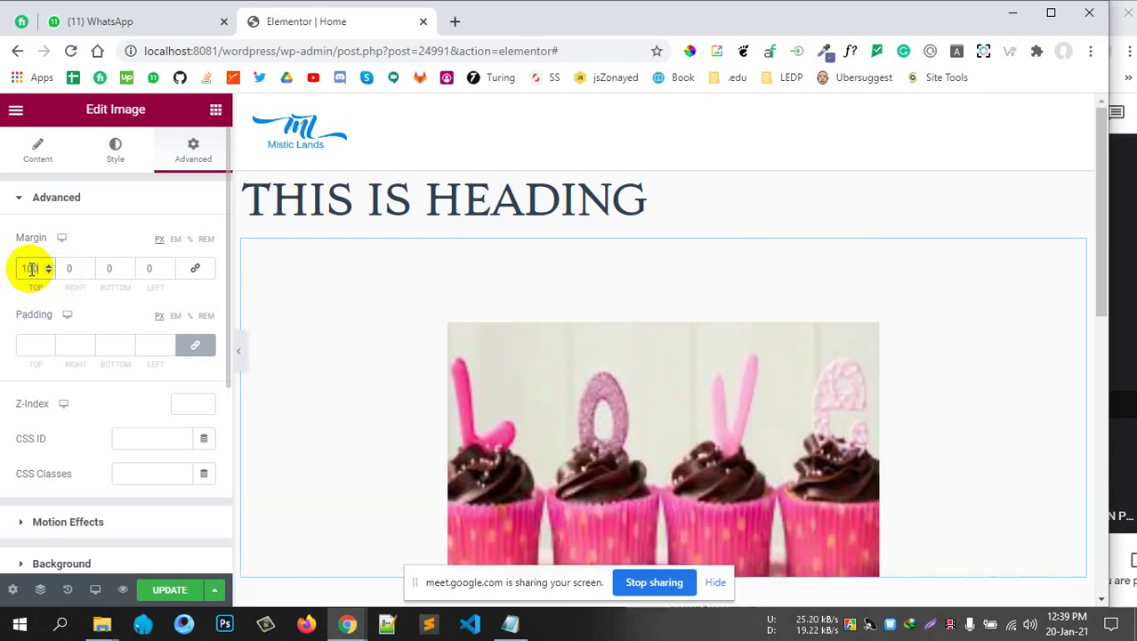
{"action": "scroll", "coordinate": [714, 345], "scroll_direction": "down", "scroll_amount": 5}
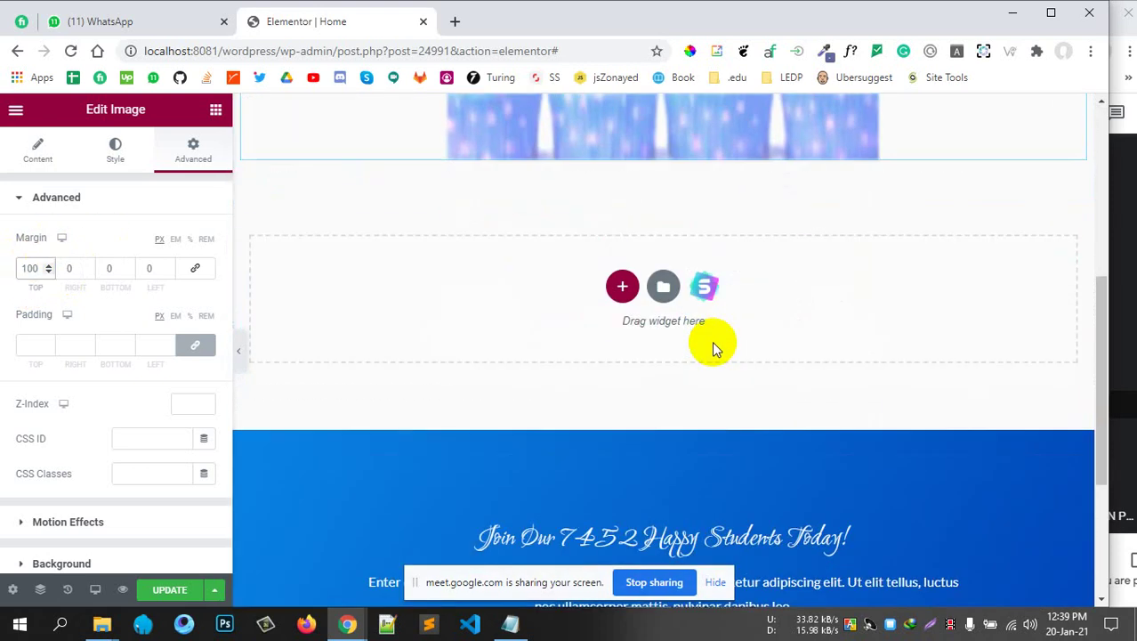
{"action": "scroll", "coordinate": [713, 345], "scroll_direction": "up", "scroll_amount": 4}
{"action": "scroll", "coordinate": [712, 345], "scroll_direction": "up", "scroll_amount": 1}
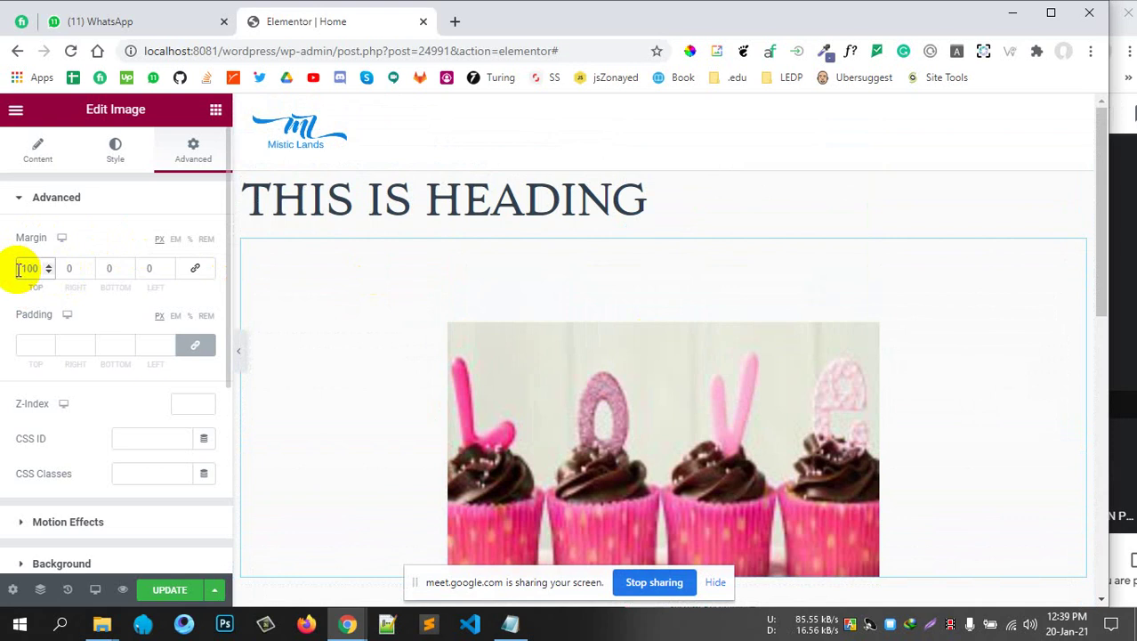
{"action": "double_click", "coordinate": [28, 269]}
{"action": "type", "text": "0"}
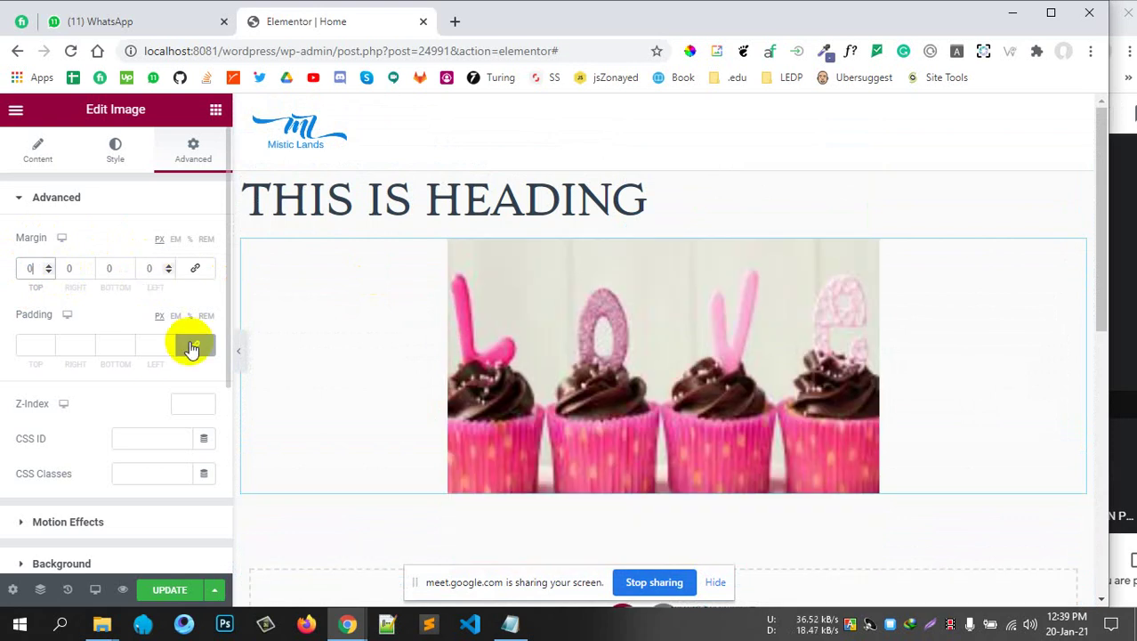
{"action": "left_click", "coordinate": [195, 268]}
Examine the cupcakes picture's Z-Index, CSS ID, CSS Classes and Motion Effects settings
{"action": "scroll", "coordinate": [21, 336], "scroll_direction": "down", "scroll_amount": 1}
{"action": "scroll", "coordinate": [127, 292], "scroll_direction": "down", "scroll_amount": 2}
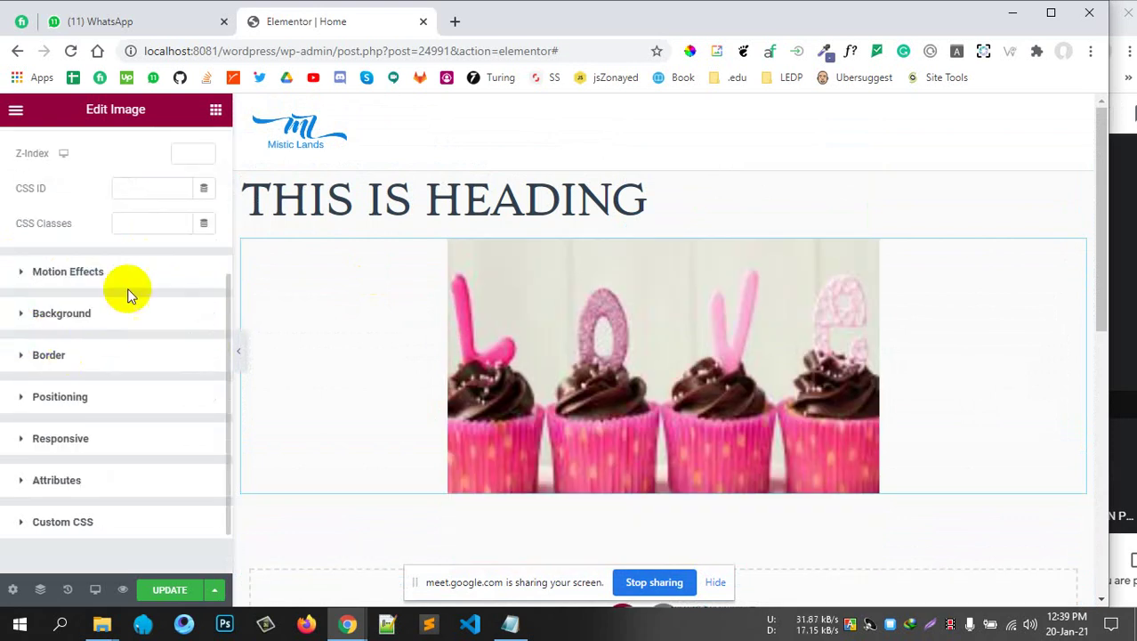
{"action": "scroll", "coordinate": [132, 242], "scroll_direction": "up", "scroll_amount": 1}
{"action": "left_click", "coordinate": [186, 236]}
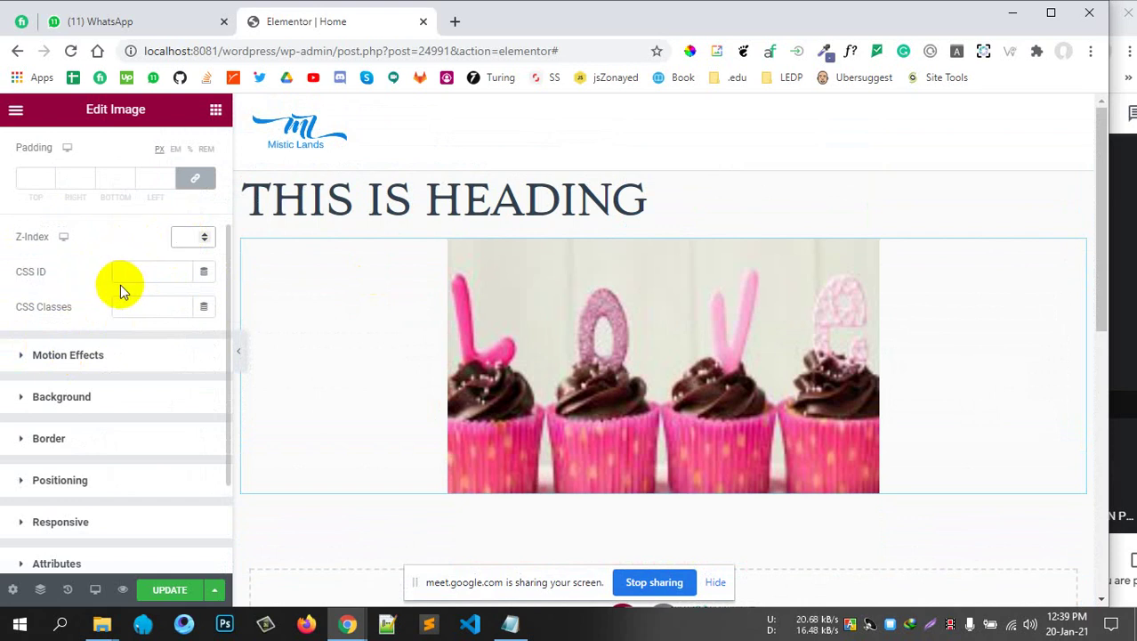
{"action": "left_click", "coordinate": [147, 272]}
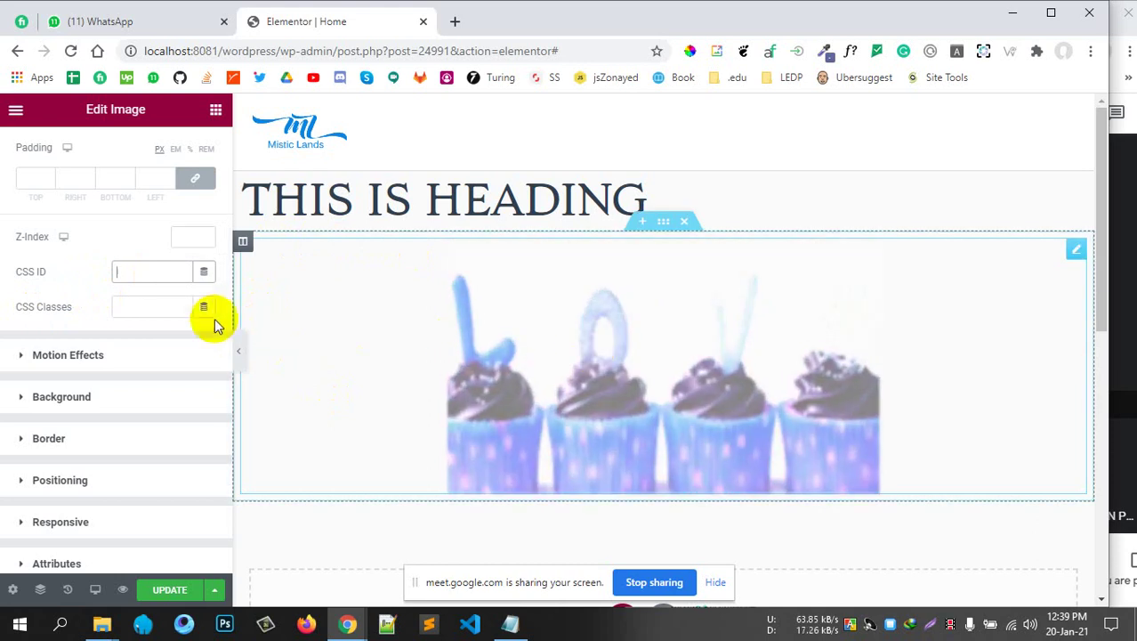
{"action": "left_click", "coordinate": [120, 304]}
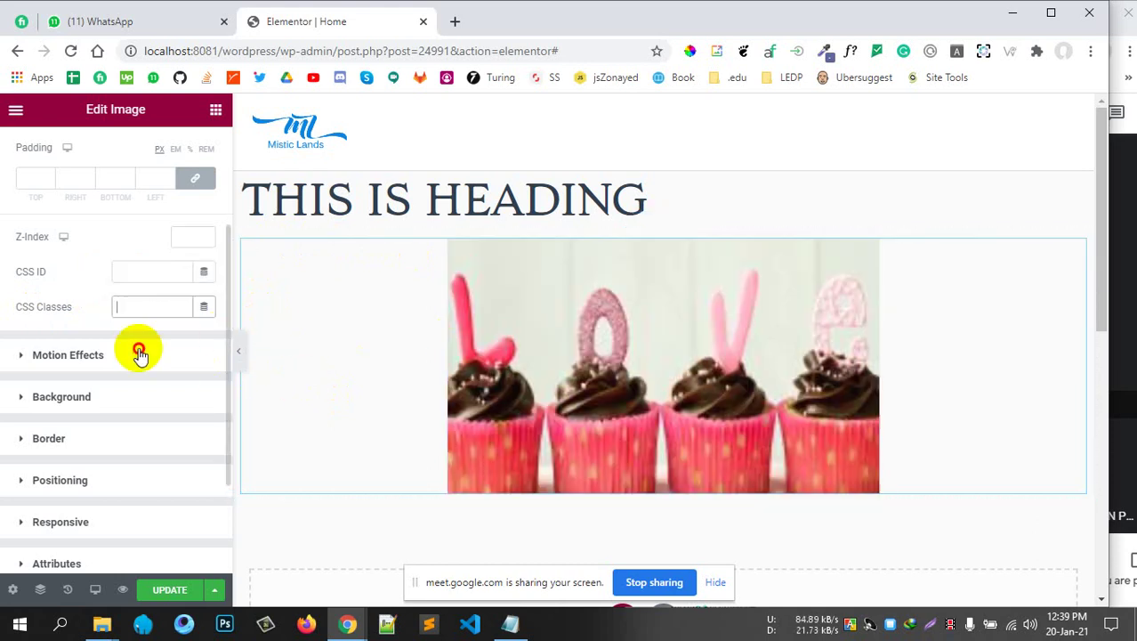
{"action": "left_click", "coordinate": [98, 355]}
{"action": "left_click", "coordinate": [71, 239]}
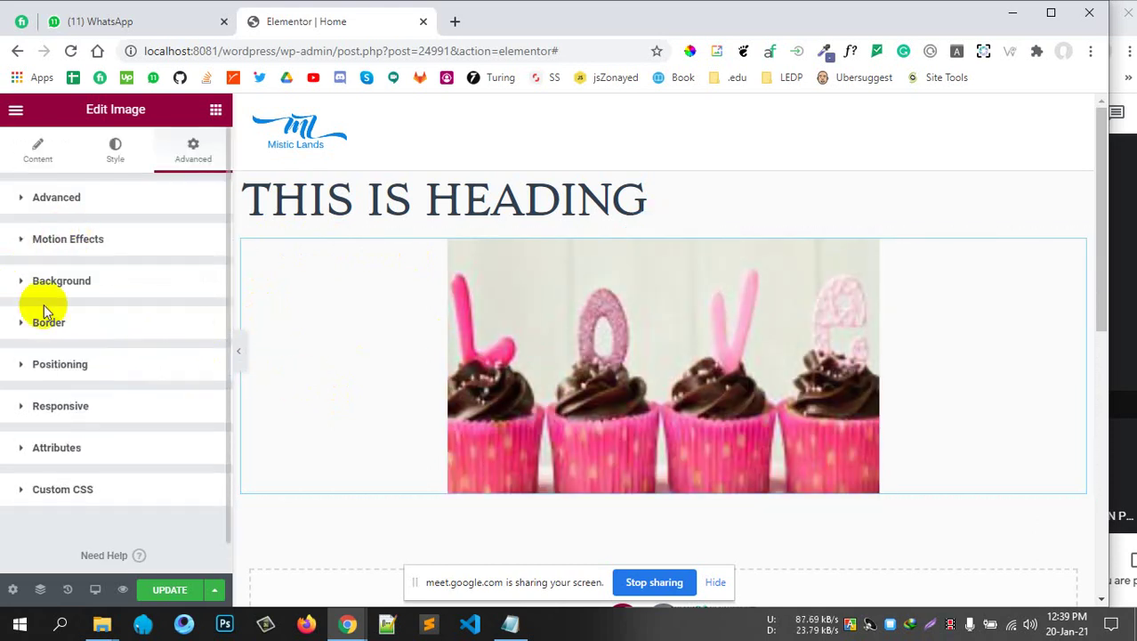
Add an Icon List widget in the empty area below the portrait photo, trying the inline layout before returning to the default layout
{"action": "left_click", "coordinate": [215, 108]}
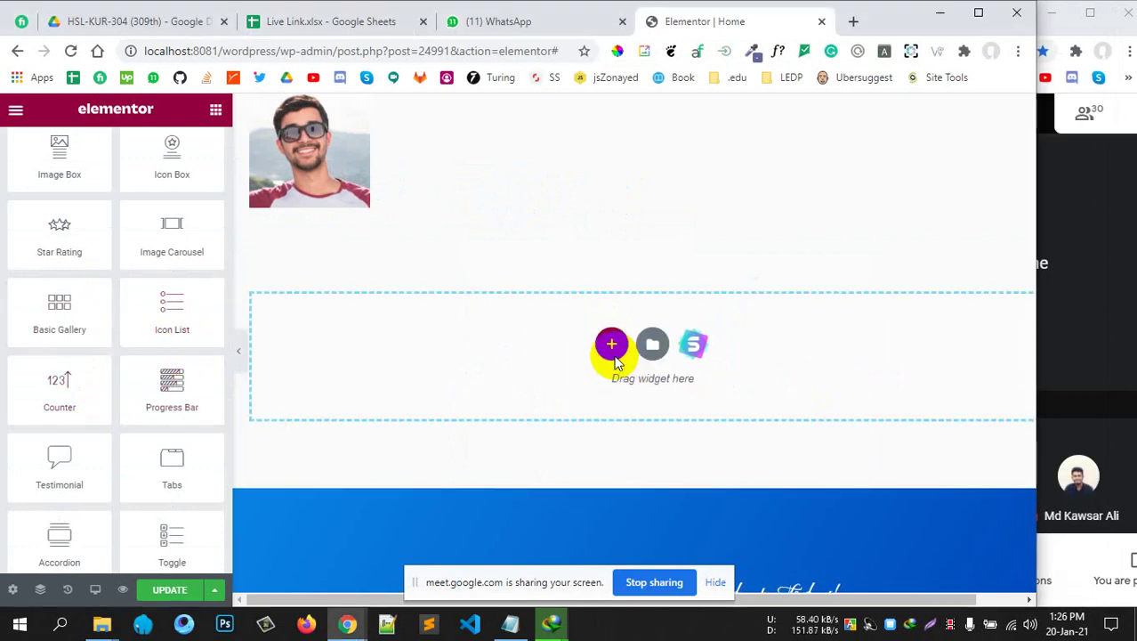
{"action": "left_click_drag", "start_coordinate": [614, 361], "coordinate": [616, 361]}
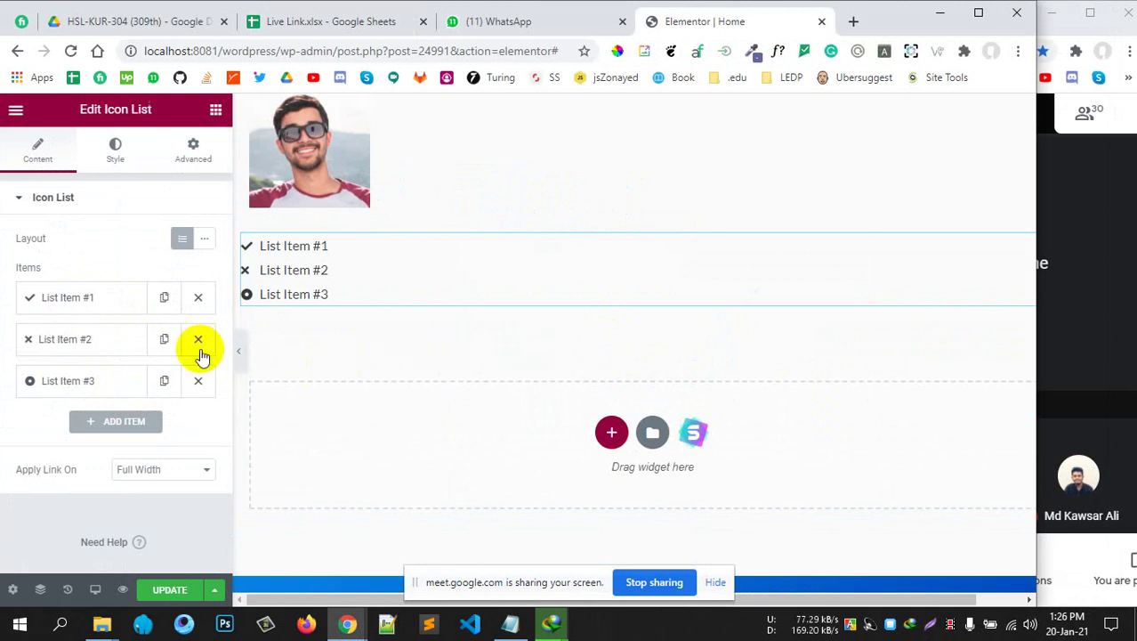
{"action": "left_click", "coordinate": [205, 238]}
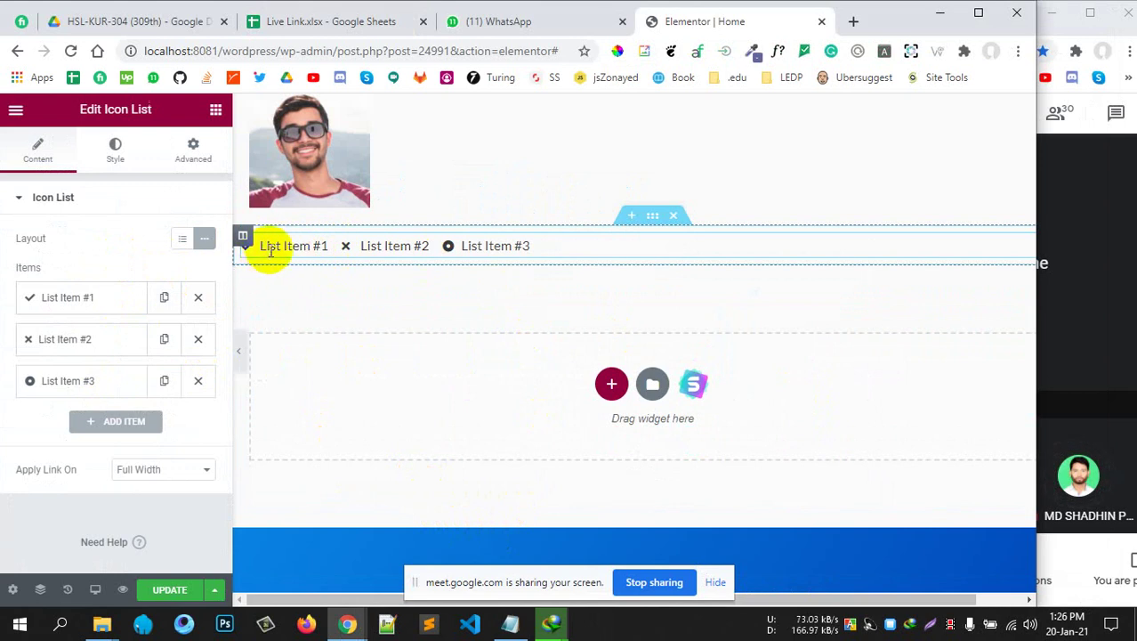
{"action": "left_click", "coordinate": [181, 243]}
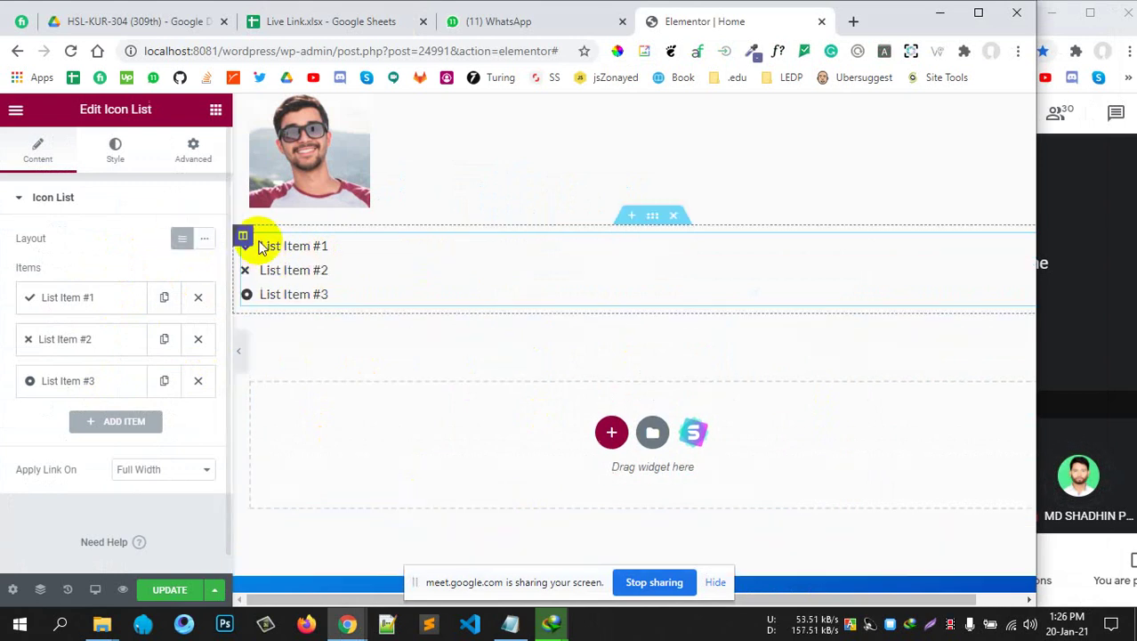
Add three more items to the icon list below List Item #3
{"action": "left_click", "coordinate": [120, 421]}
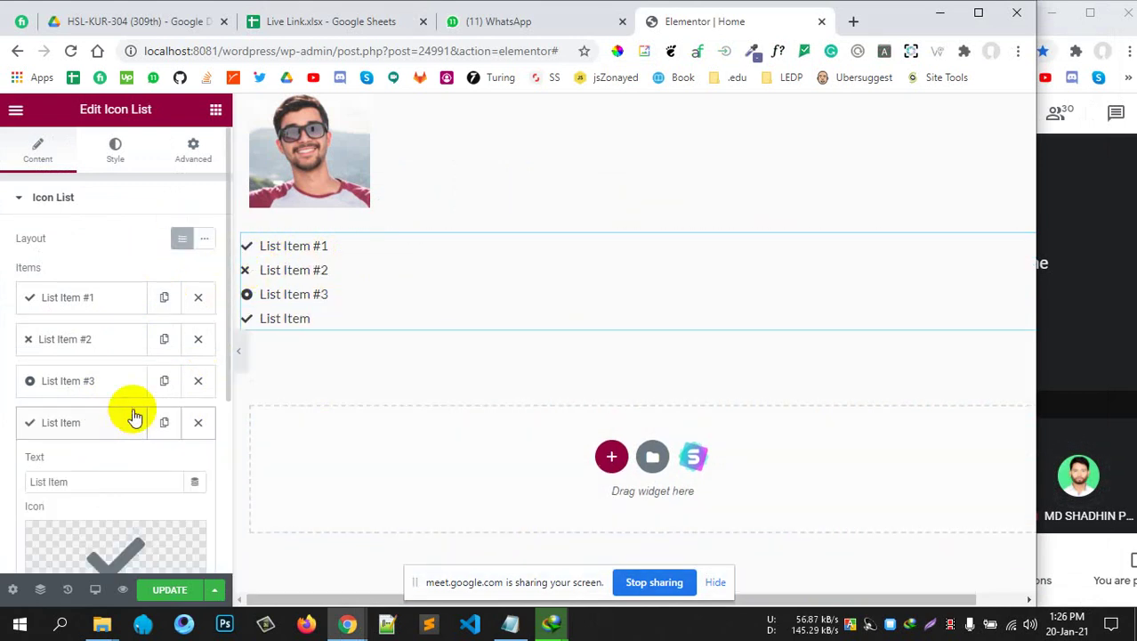
{"action": "scroll", "coordinate": [130, 417], "scroll_direction": "down", "scroll_amount": 3}
{"action": "left_click", "coordinate": [126, 417]}
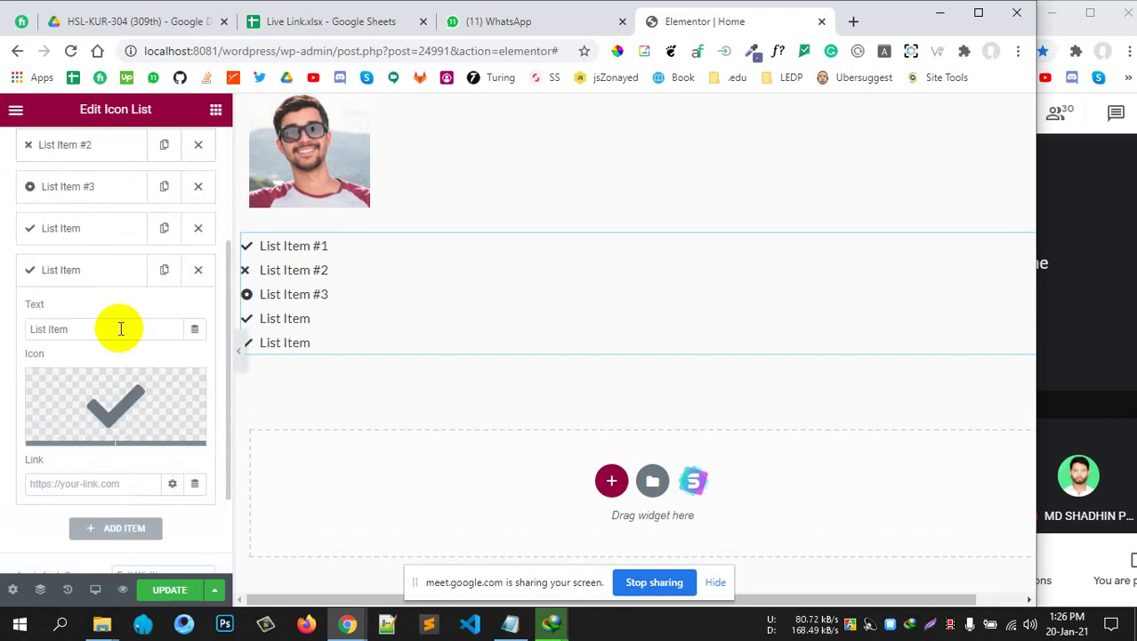
{"action": "left_click", "coordinate": [123, 402]}
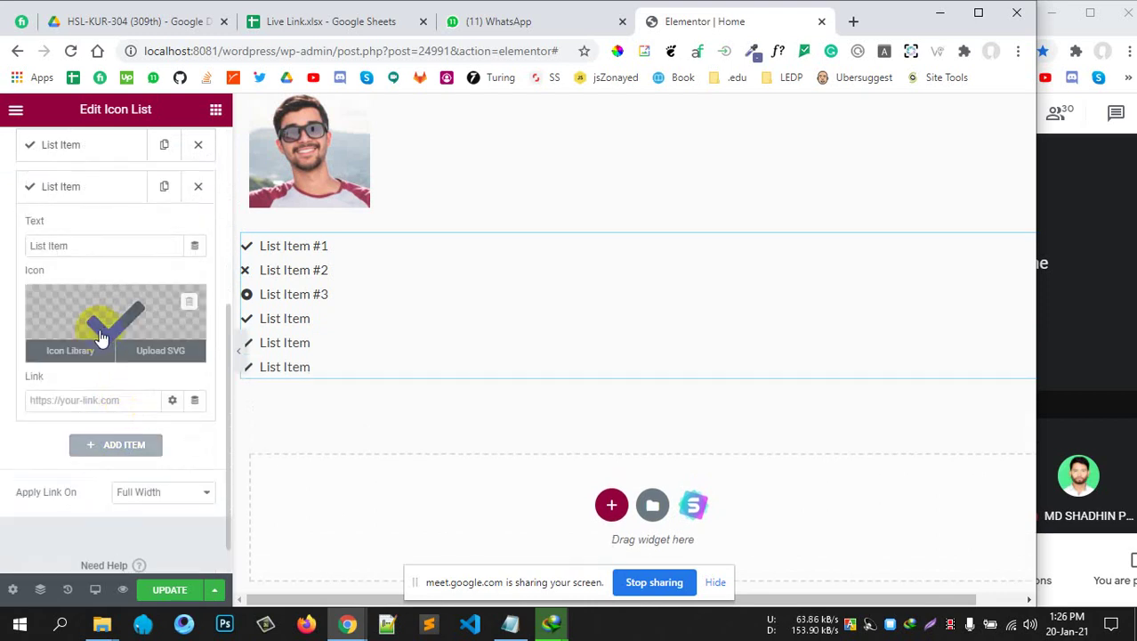
Replace the last list item's check icon with the Cheese icon from the icon library
{"action": "left_click", "coordinate": [196, 329]}
{"action": "left_click", "coordinate": [587, 363]}
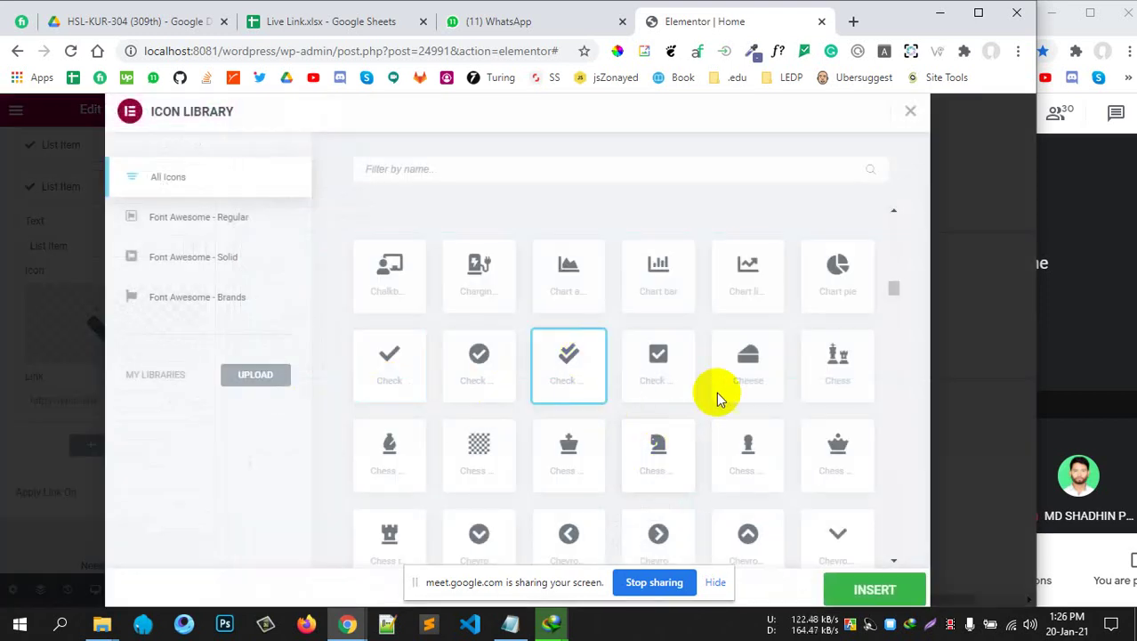
{"action": "left_click", "coordinate": [723, 392]}
{"action": "left_click", "coordinate": [867, 591]}
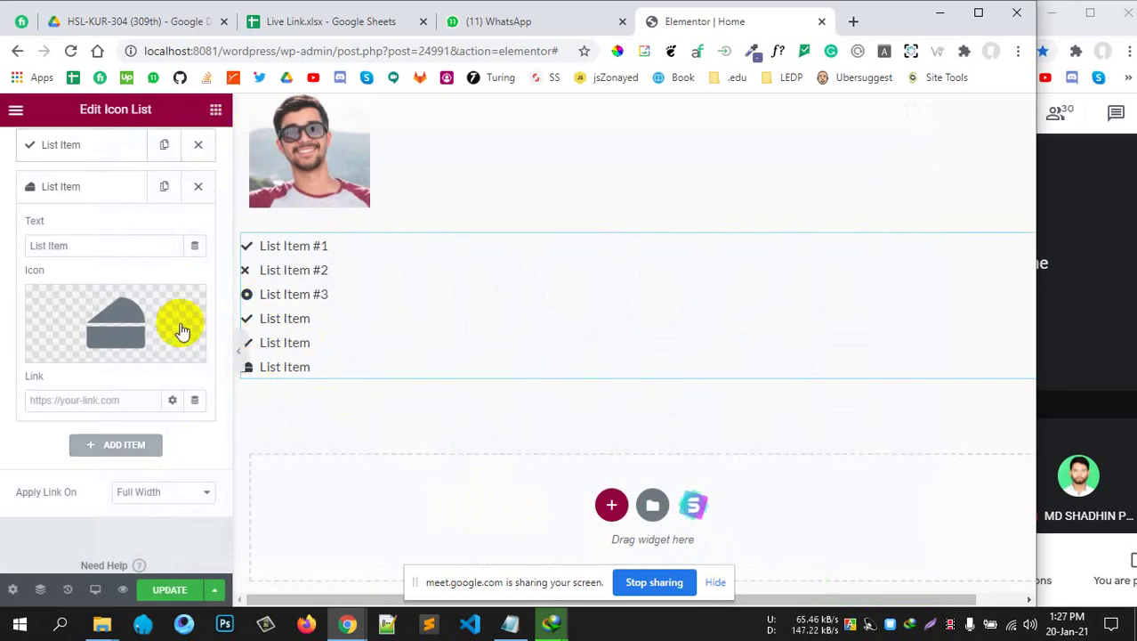
Add a Counter widget in the empty area below the icon list
{"action": "scroll", "coordinate": [178, 324], "scroll_direction": "down", "scroll_amount": 9}
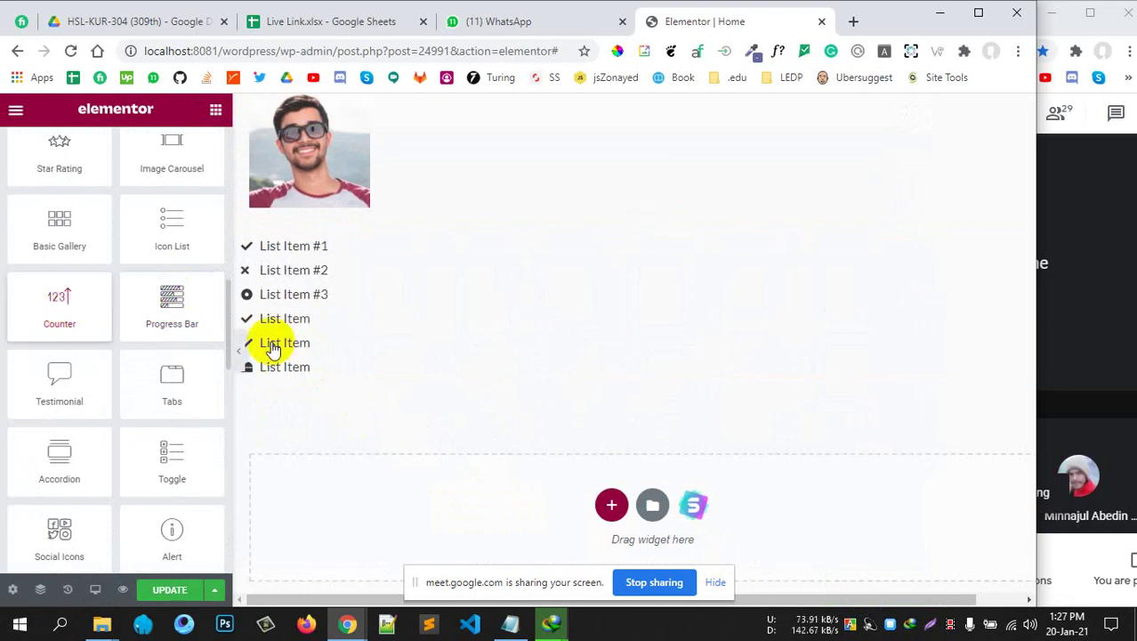
{"action": "scroll", "coordinate": [356, 329], "scroll_direction": "down", "scroll_amount": 2}
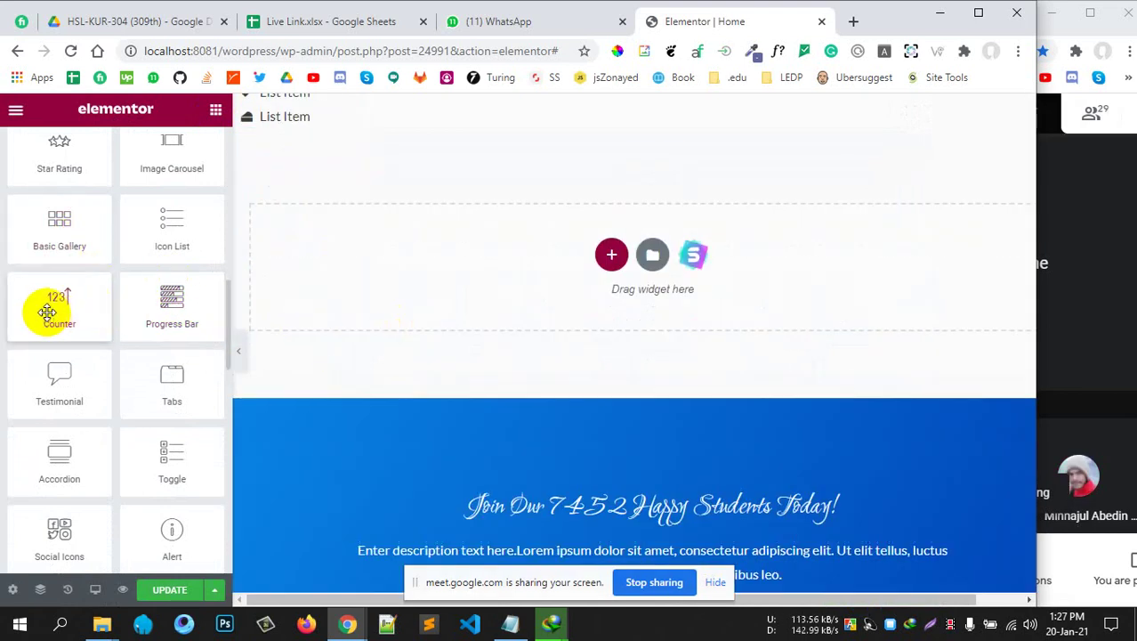
{"action": "left_click_drag", "start_coordinate": [42, 312], "coordinate": [526, 323]}
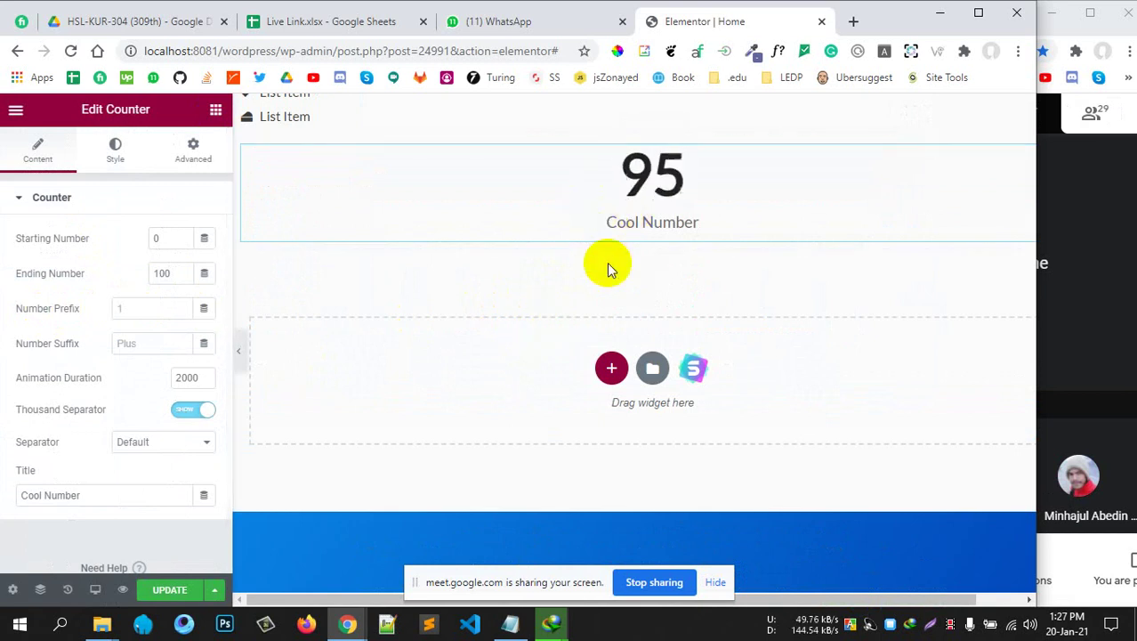
Set the counter's ending number to 1000 and its starting number to 100
{"action": "left_click", "coordinate": [177, 270]}
{"action": "left_click_drag", "start_coordinate": [176, 269], "coordinate": [151, 267]}
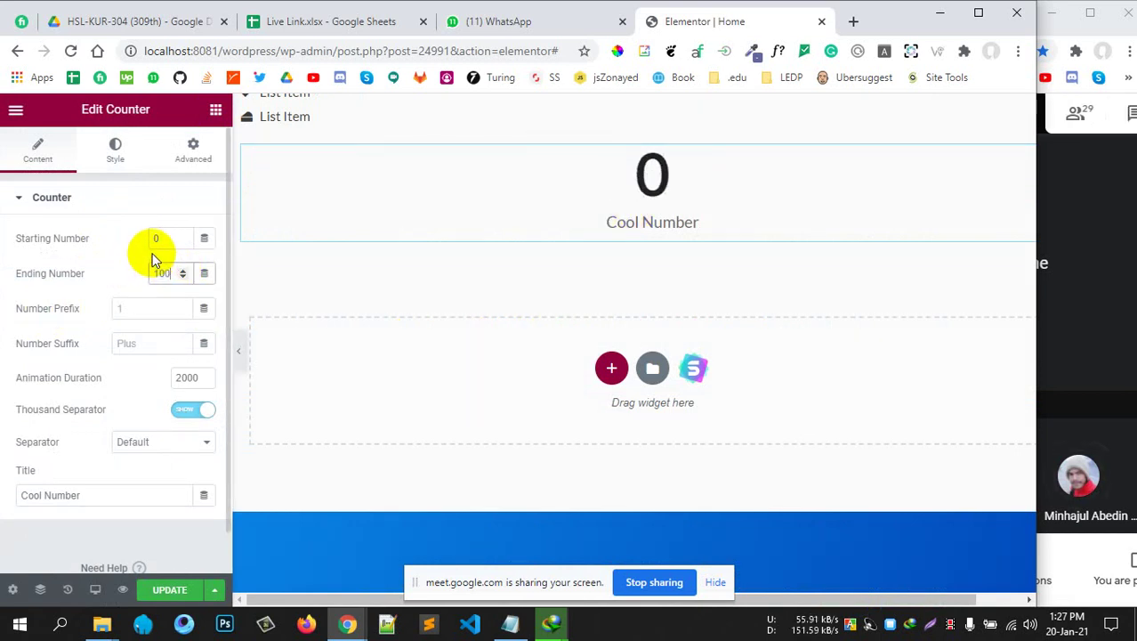
{"action": "type", "text": "1000"}
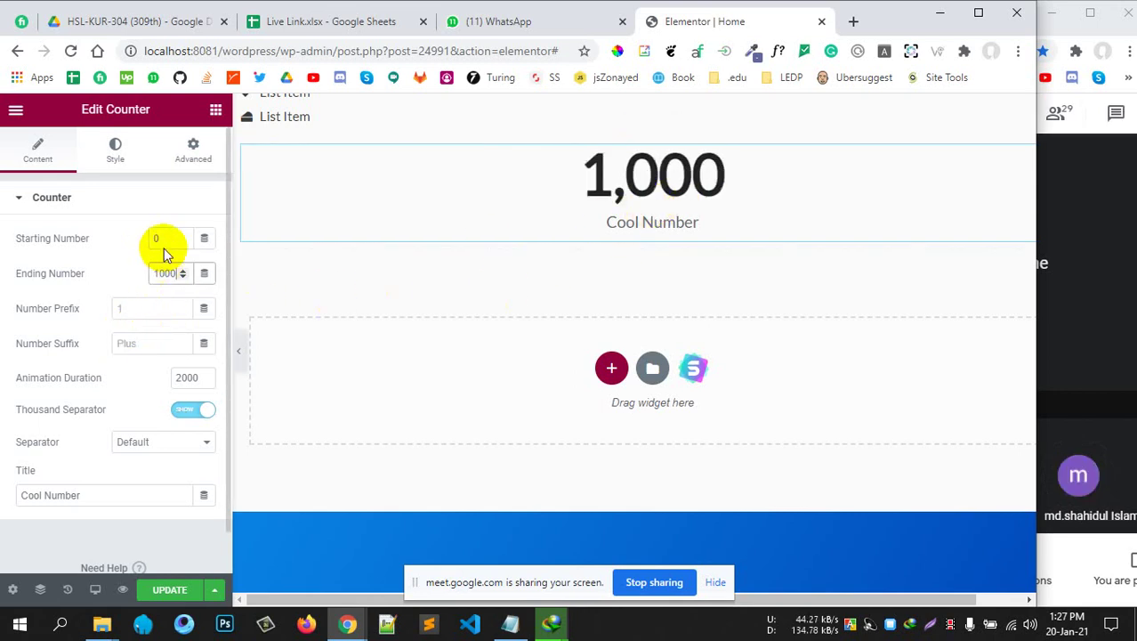
{"action": "left_click_drag", "start_coordinate": [169, 239], "coordinate": [150, 242]}
{"action": "type", "text": "100"}
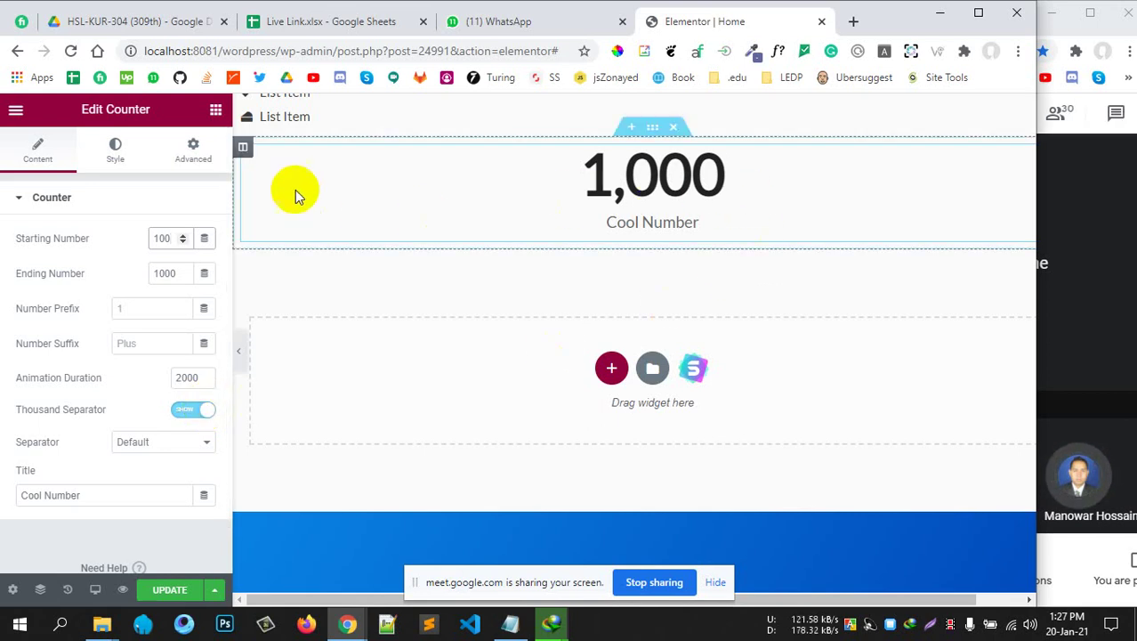
{"action": "left_click", "coordinate": [216, 111]}
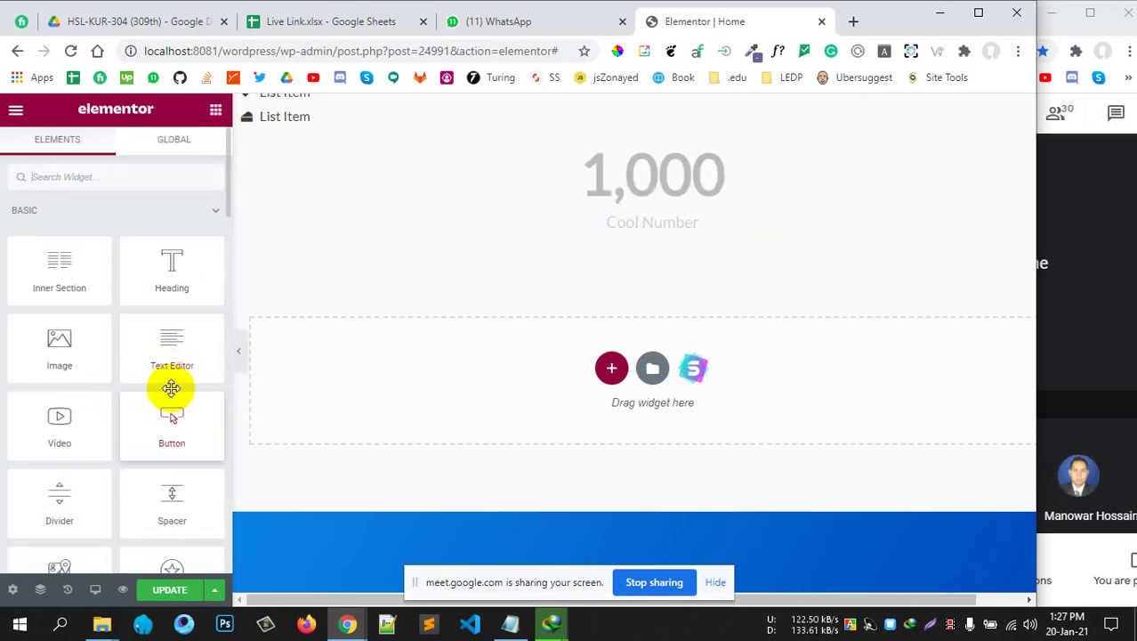
{"action": "scroll", "coordinate": [157, 384], "scroll_direction": "down", "scroll_amount": 10}
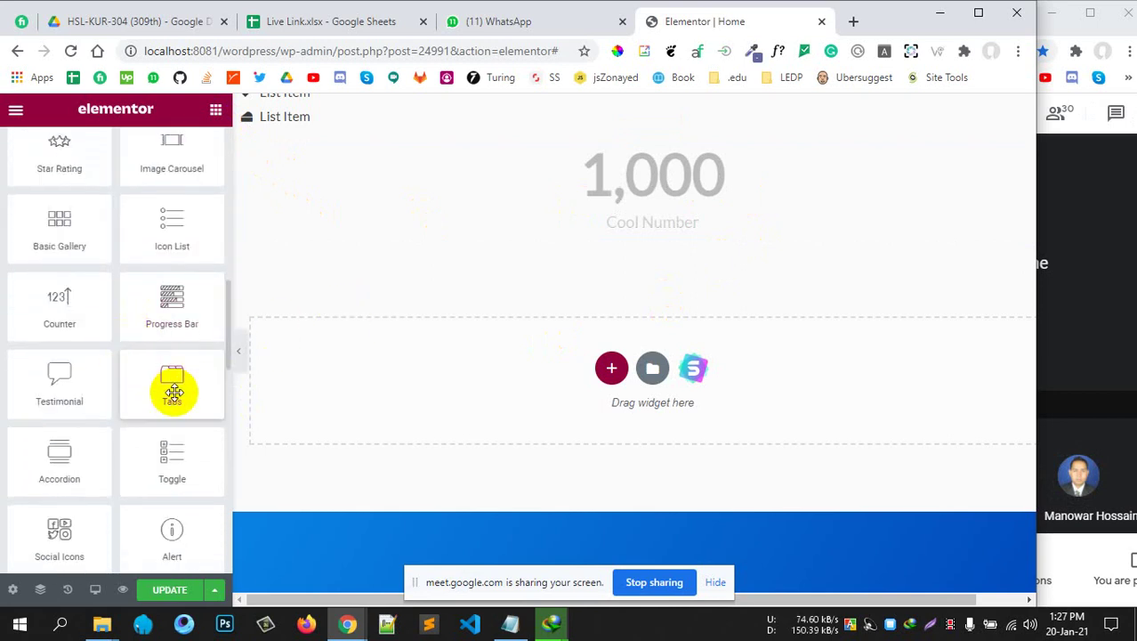
{"action": "scroll", "coordinate": [174, 391], "scroll_direction": "down", "scroll_amount": 1}
{"action": "scroll", "coordinate": [174, 391], "scroll_direction": "up", "scroll_amount": 1}
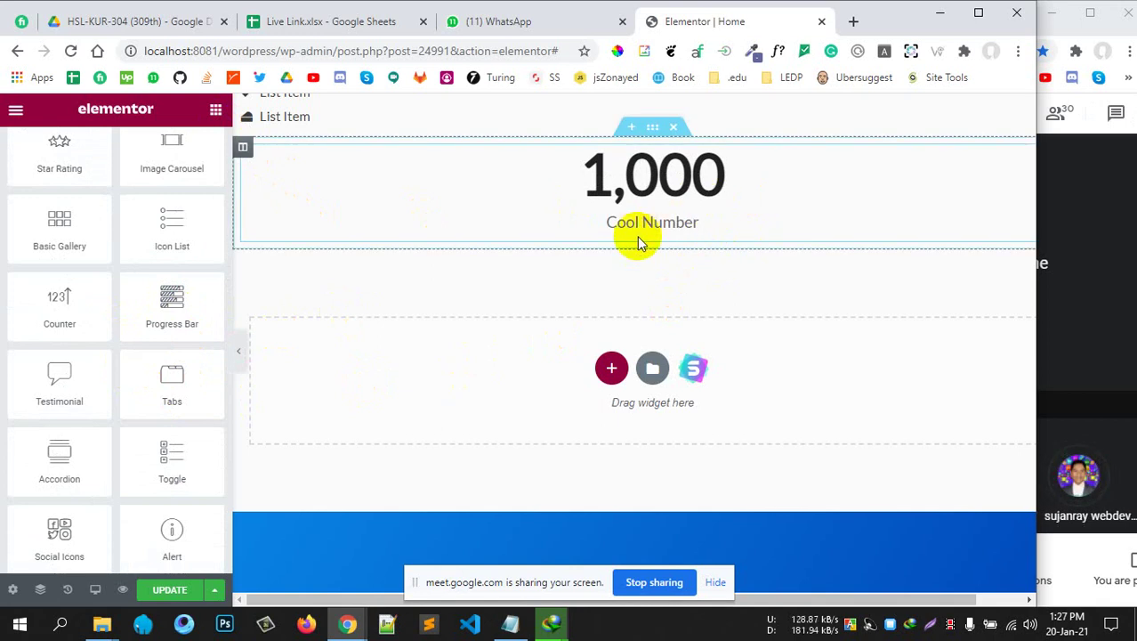
Reopen the counter's settings and set its number suffix to Count
{"action": "mouse_move", "coordinate": [692, 174]}
{"action": "left_mouse_down"}
{"action": "mouse_move", "coordinate": [710, 171]}
{"action": "mouse_move", "coordinate": [686, 175]}
{"action": "left_mouse_up"}
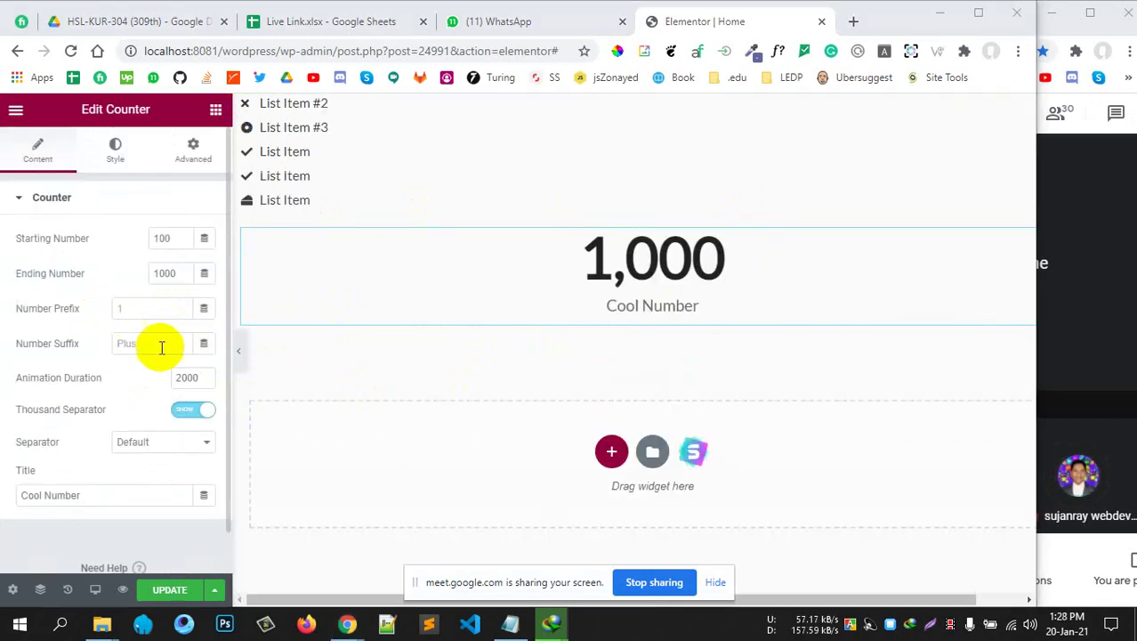
{"action": "left_click", "coordinate": [147, 343]}
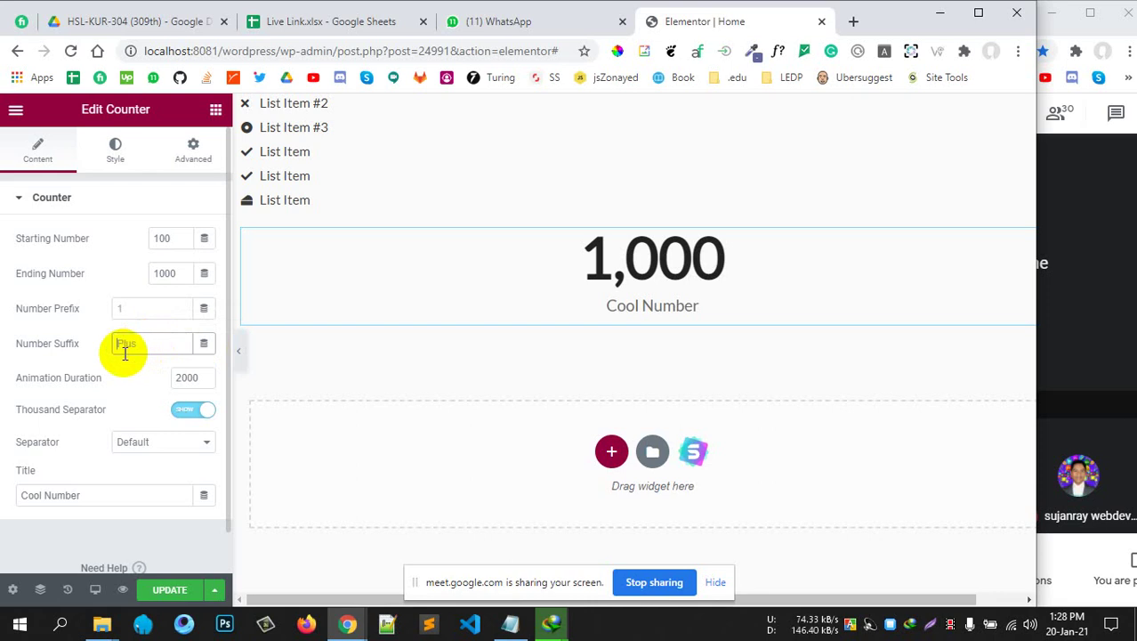
{"action": "type", "text": "C"}
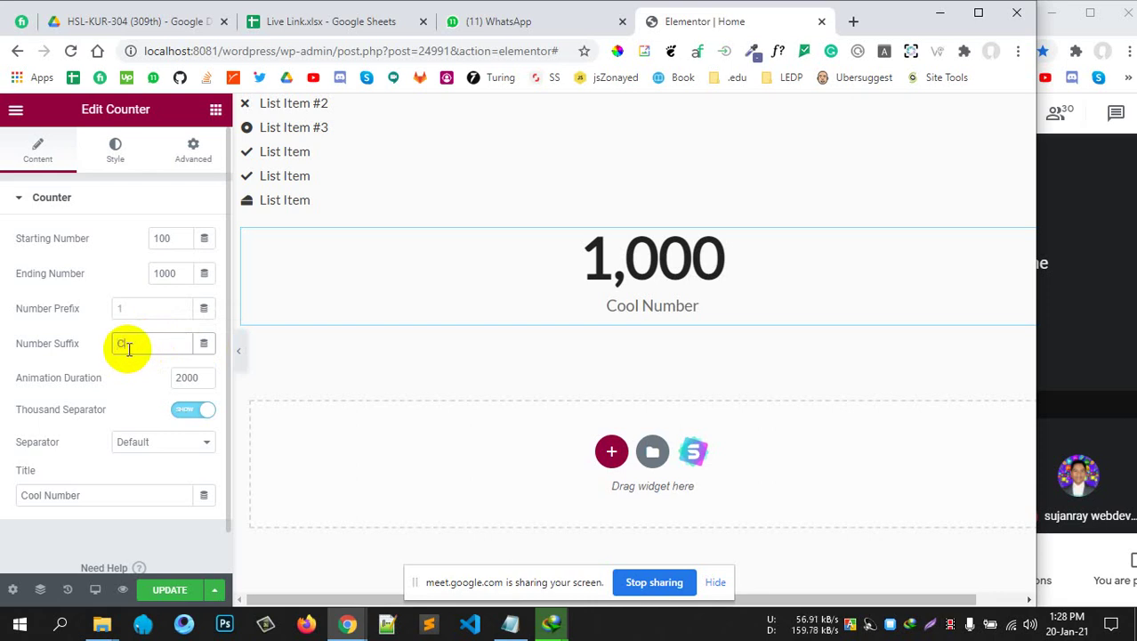
{"action": "type", "text": "ount"}
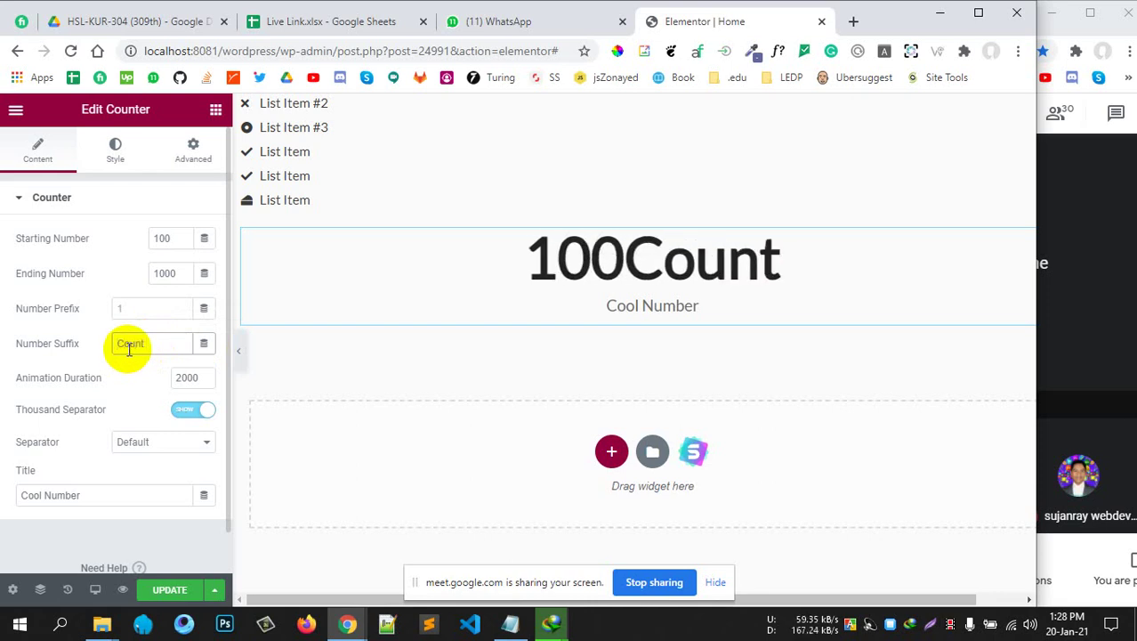
Clear the counter's number suffix and set its thousand separator style to Dot
{"action": "key", "text": "BackSpace"}
{"action": "key", "text": "BackSpace"}
{"action": "key", "text": "BackSpace"}
{"action": "key", "text": "BackSpace"}
{"action": "key", "text": "BackSpace"}
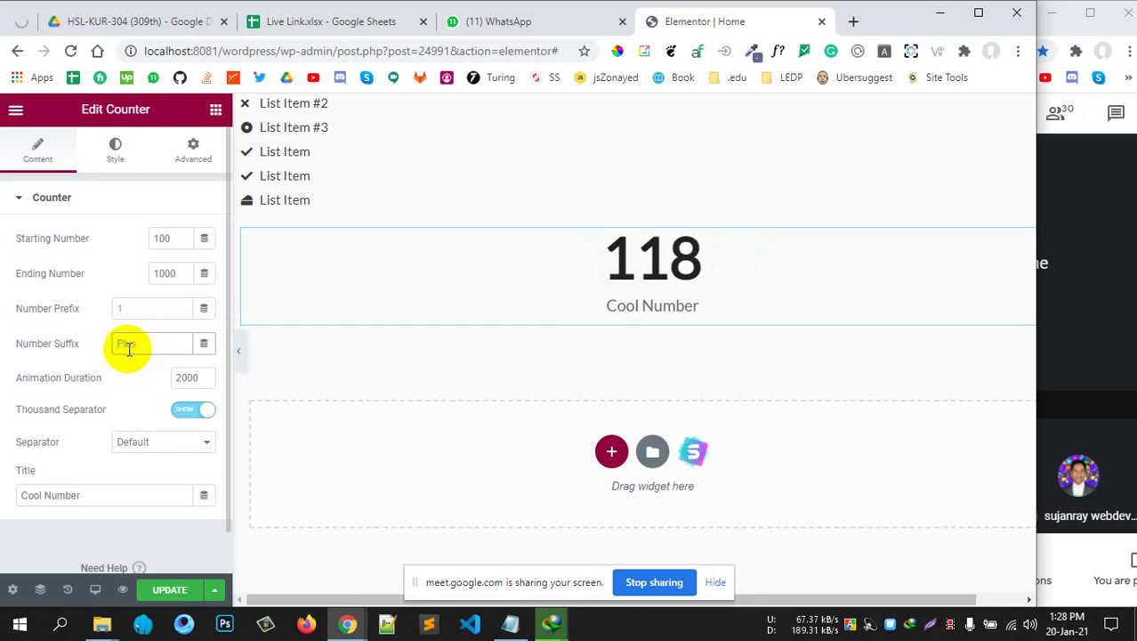
{"action": "scroll", "coordinate": [138, 414], "scroll_direction": "down", "scroll_amount": 1}
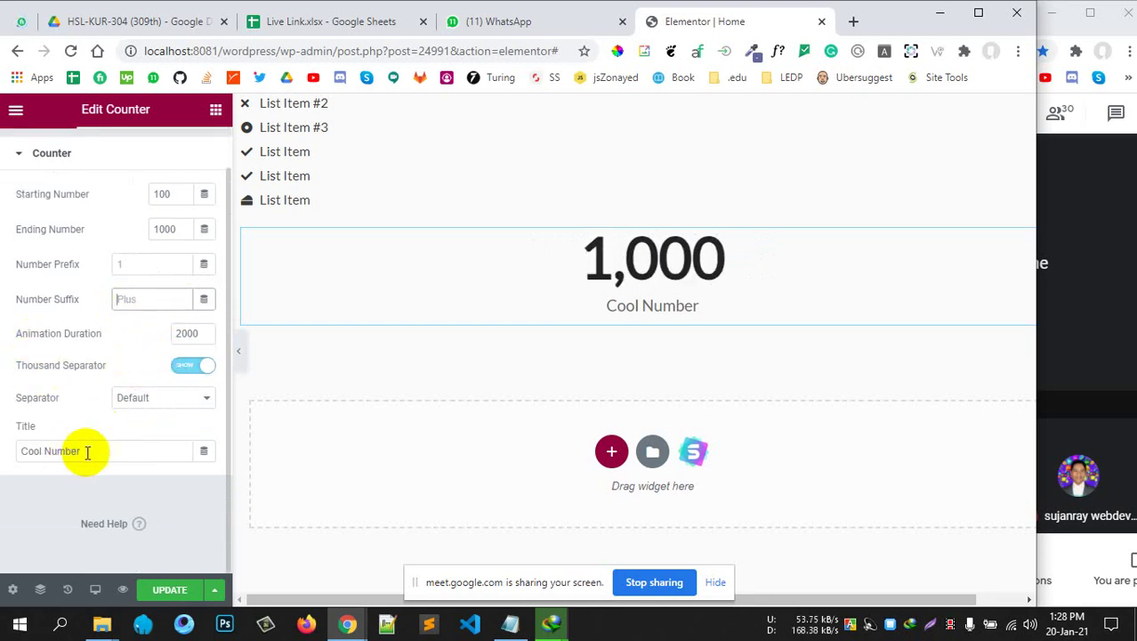
{"action": "left_click", "coordinate": [184, 402]}
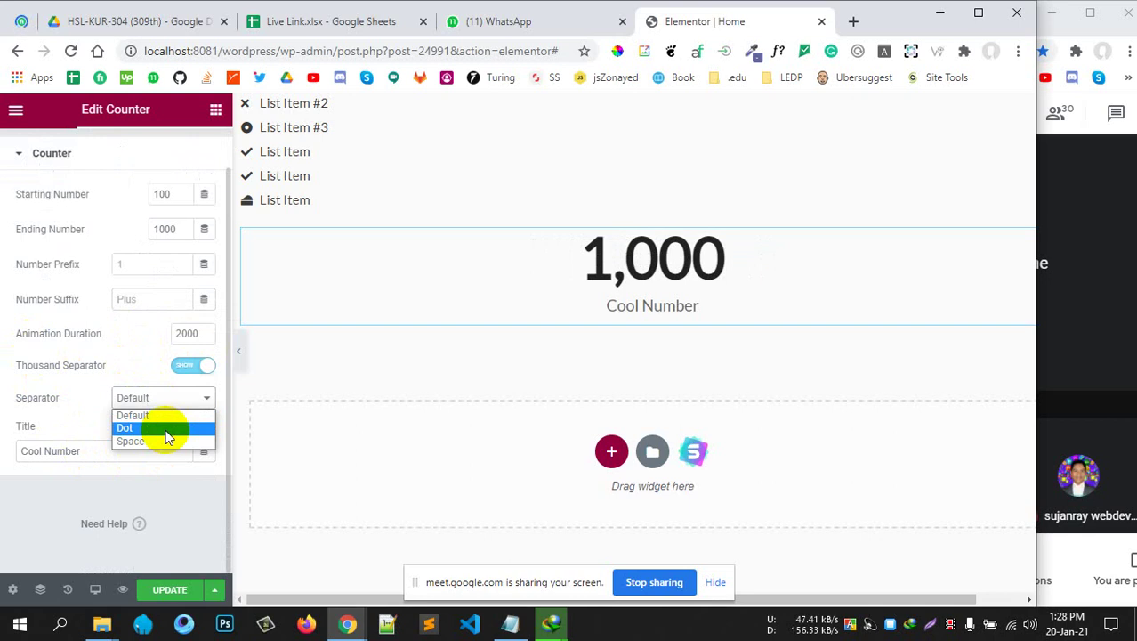
{"action": "left_click", "coordinate": [165, 428]}
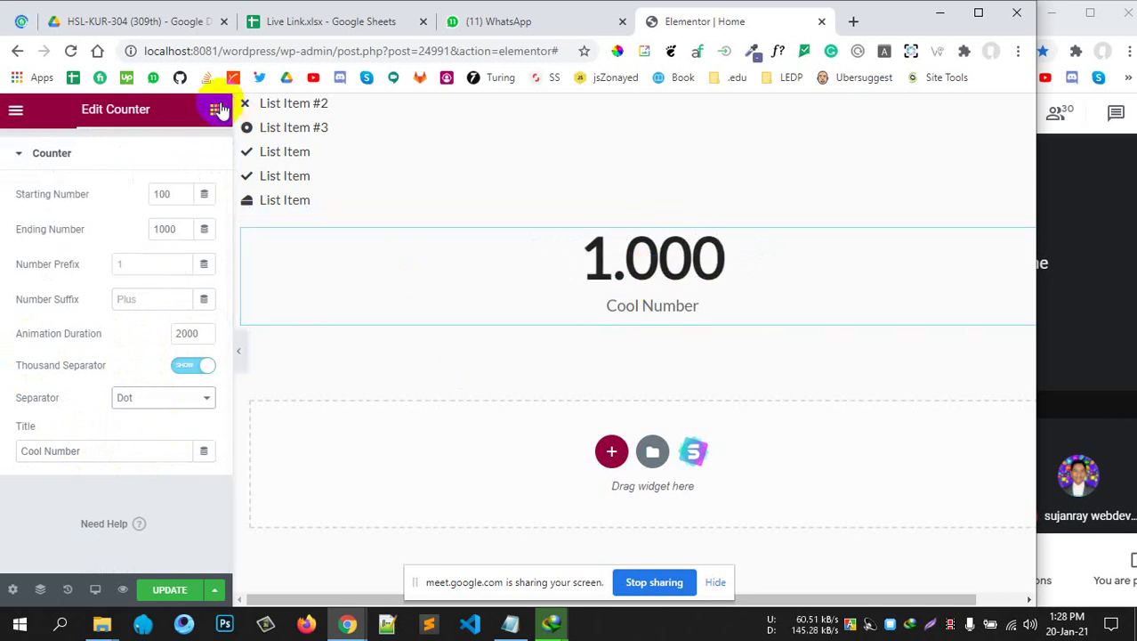
Add a Progress Bar widget in the empty area below the counter
{"action": "left_click", "coordinate": [218, 109]}
{"action": "scroll", "coordinate": [153, 383], "scroll_direction": "down", "scroll_amount": 2}
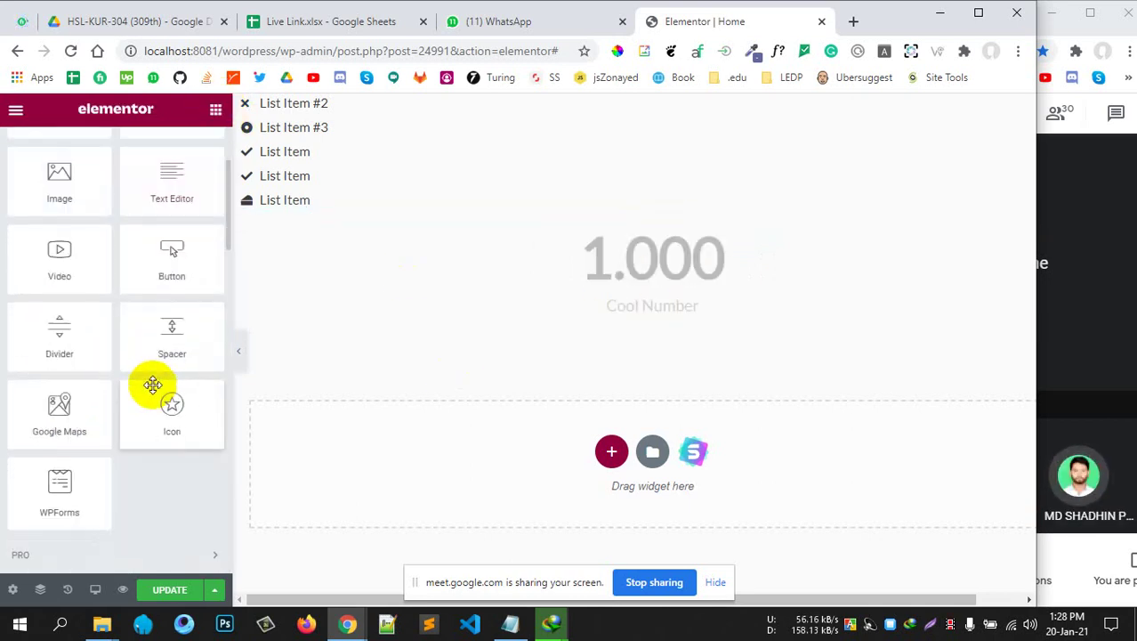
{"action": "scroll", "coordinate": [153, 383], "scroll_direction": "down", "scroll_amount": 5}
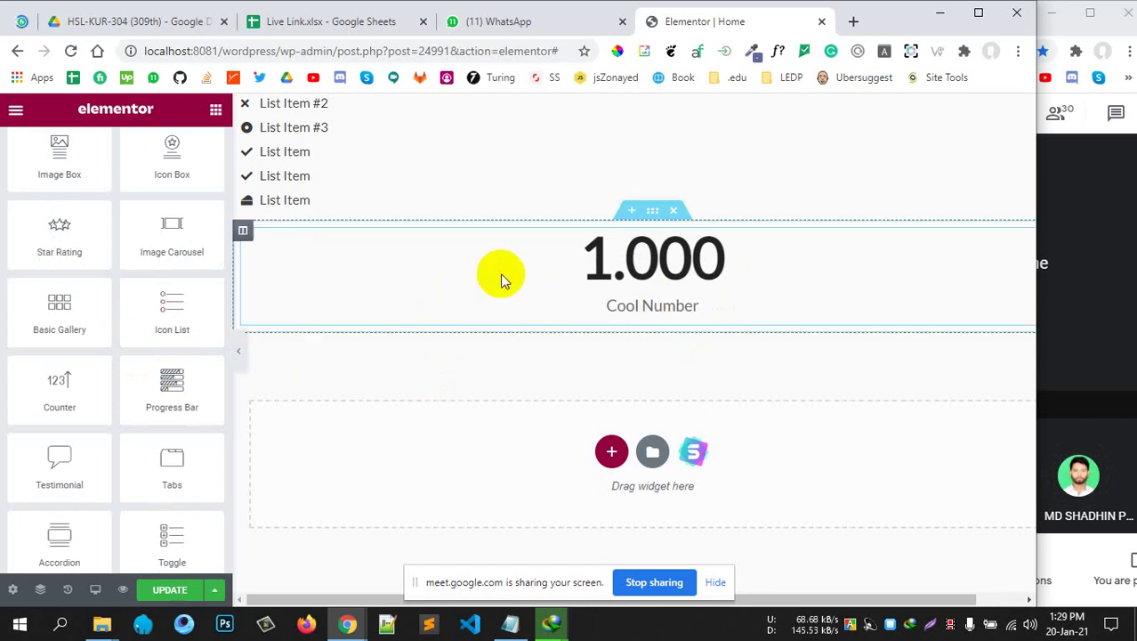
{"action": "scroll", "coordinate": [500, 273], "scroll_direction": "down", "scroll_amount": 1}
{"action": "scroll", "coordinate": [500, 273], "scroll_direction": "up", "scroll_amount": 1}
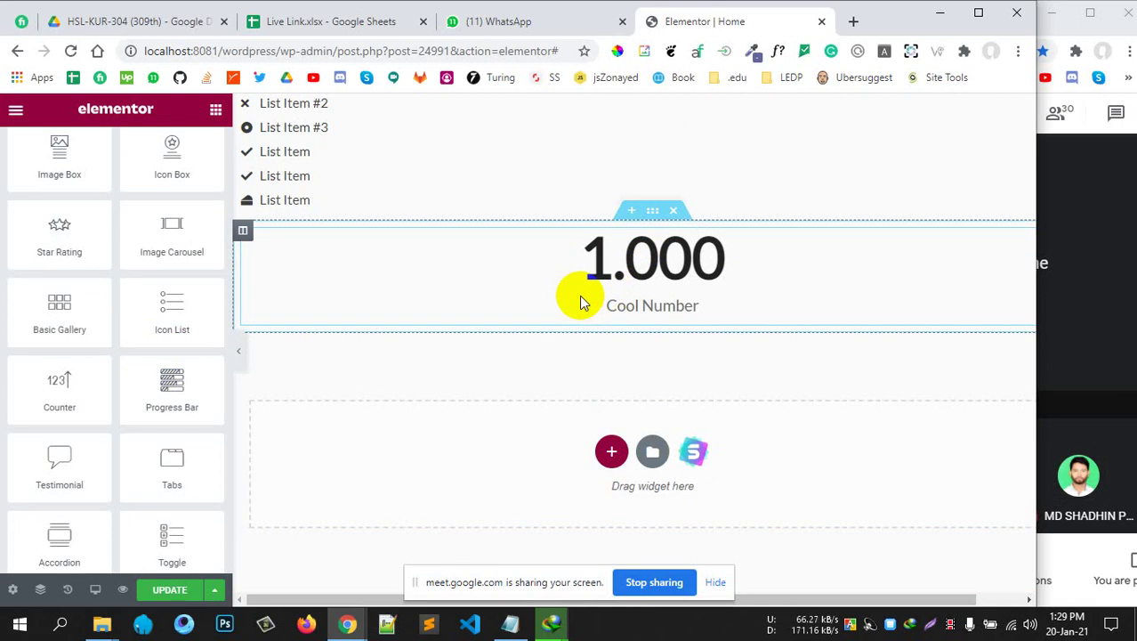
{"action": "left_click_drag", "start_coordinate": [580, 302], "coordinate": [635, 264]}
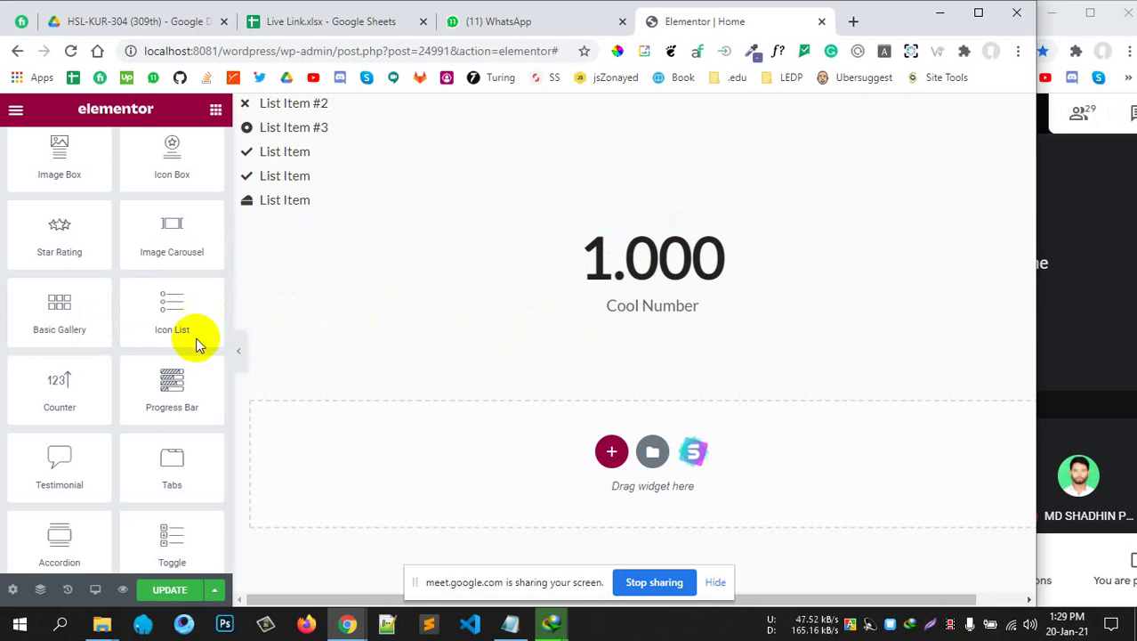
{"action": "scroll", "coordinate": [335, 360], "scroll_direction": "down", "scroll_amount": 2}
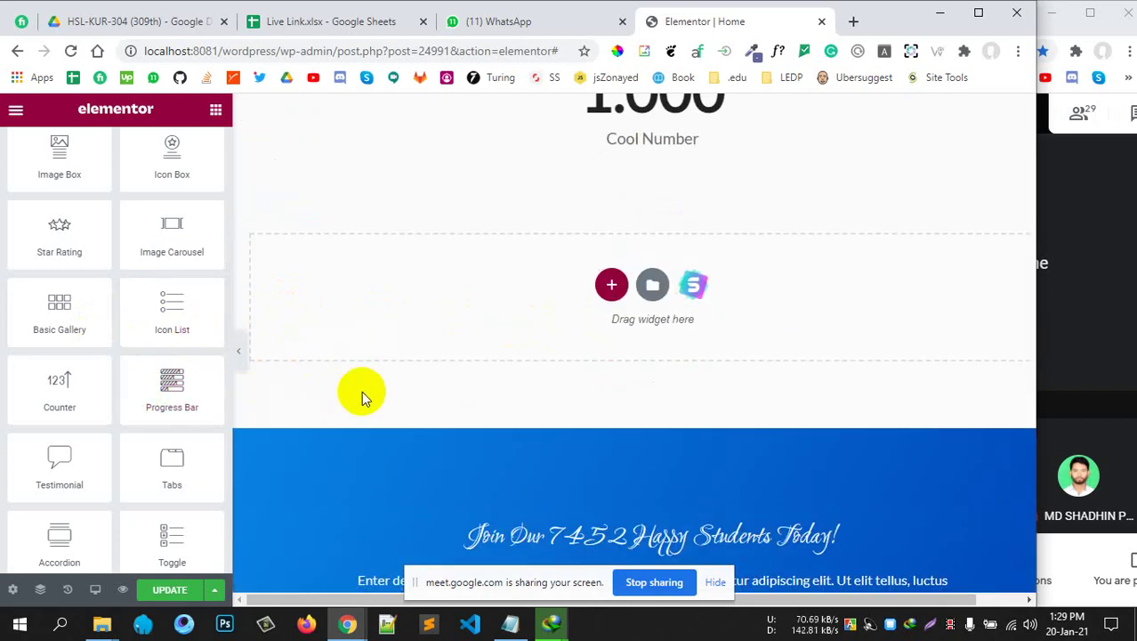
{"action": "scroll", "coordinate": [361, 392], "scroll_direction": "up", "scroll_amount": 2}
{"action": "scroll", "coordinate": [427, 405], "scroll_direction": "down", "scroll_amount": 1}
{"action": "left_click_drag", "start_coordinate": [198, 383], "coordinate": [583, 398]}
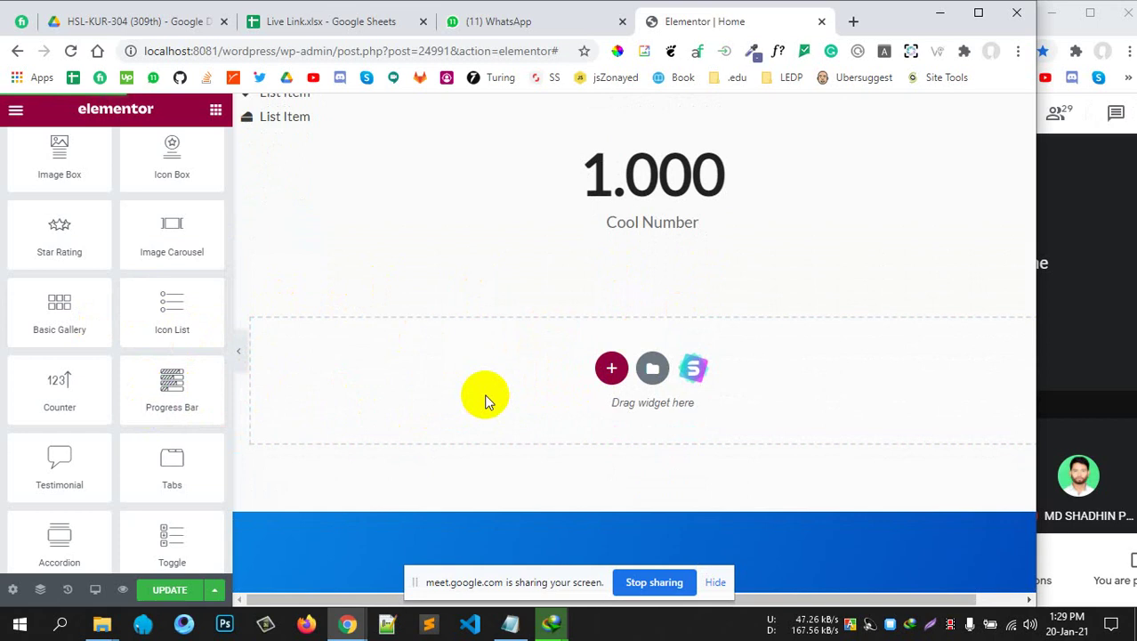
{"action": "left_click_drag", "start_coordinate": [213, 404], "coordinate": [617, 378]}
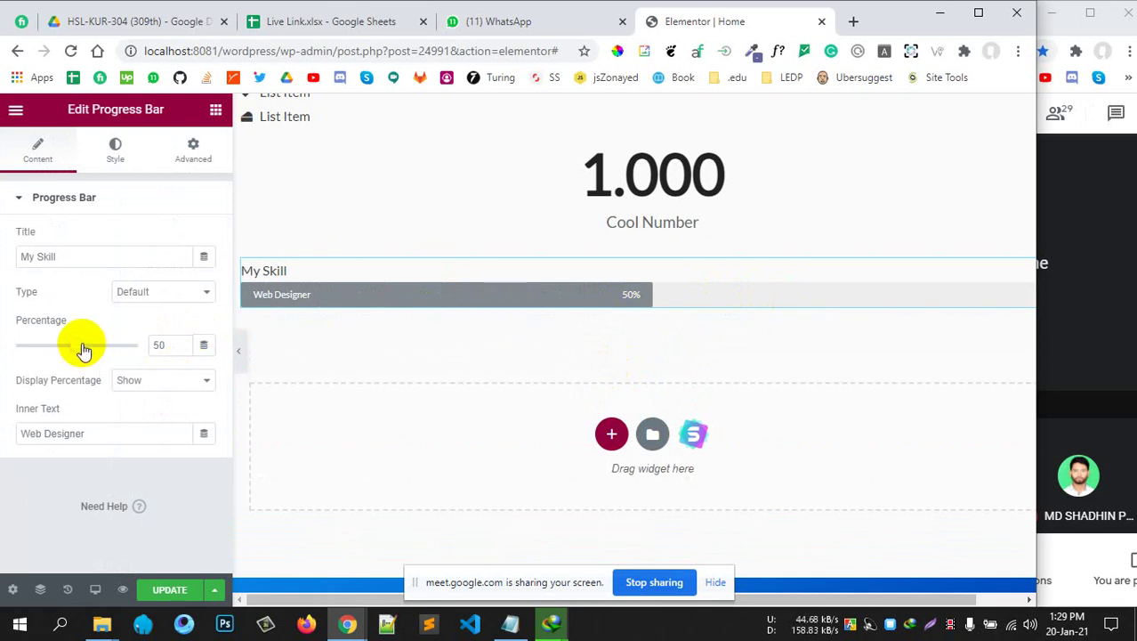
Set the progress bar's percentage to 78 and its type to Success, keeping the percentage display on Show
{"action": "left_click_drag", "start_coordinate": [80, 346], "coordinate": [115, 345]}
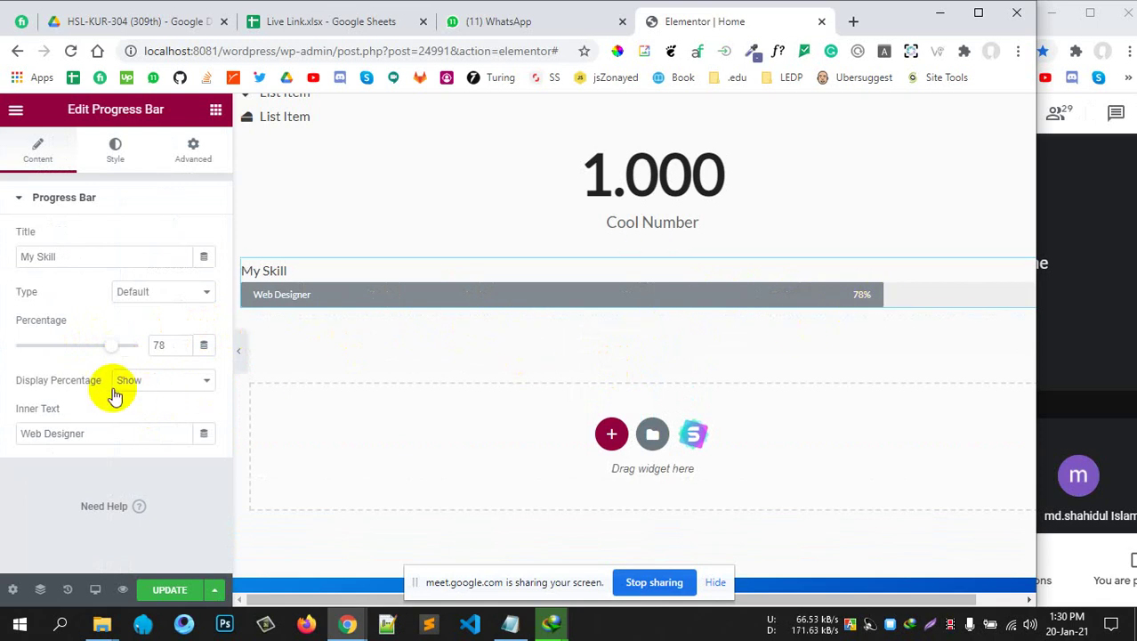
{"action": "left_click", "coordinate": [140, 383]}
{"action": "left_click", "coordinate": [147, 384]}
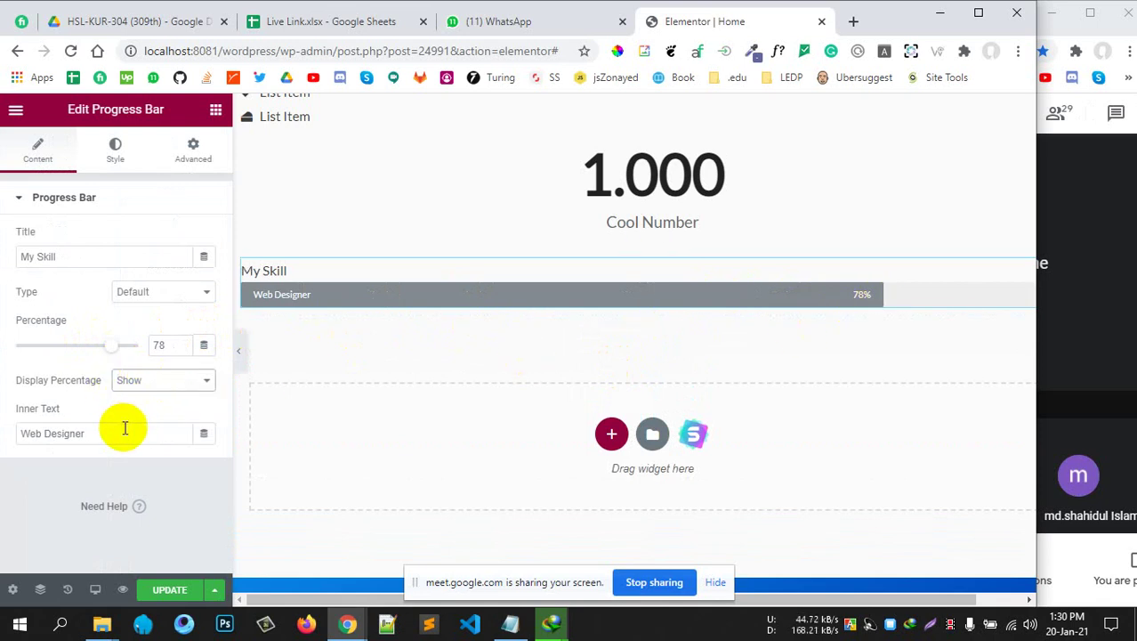
{"action": "left_click", "coordinate": [183, 293]}
{"action": "left_click", "coordinate": [160, 336]}
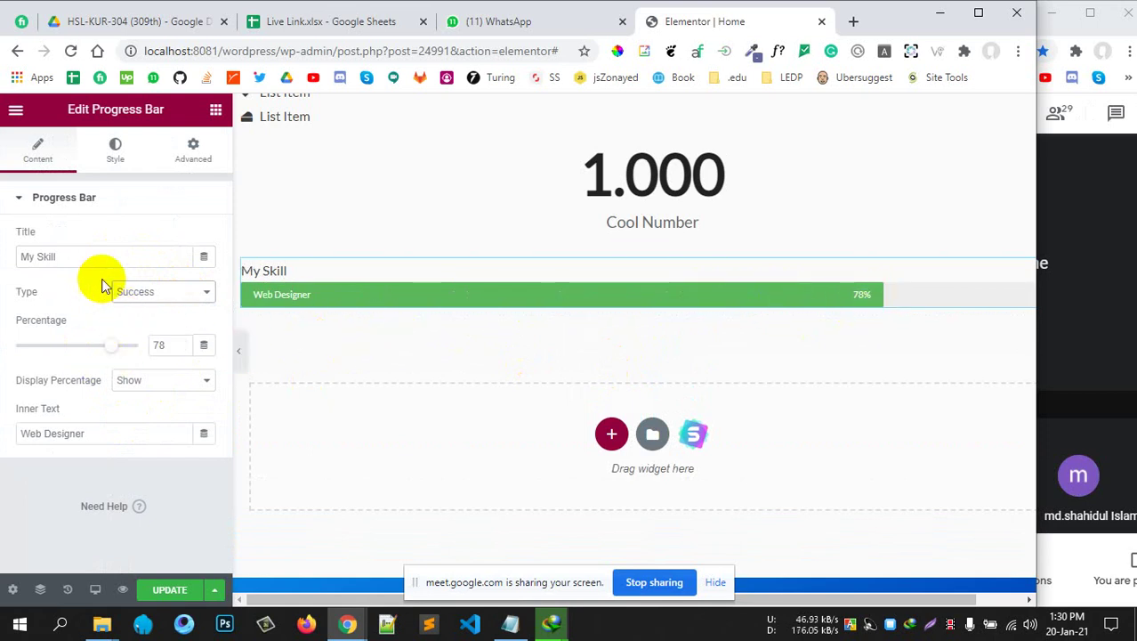
Set the progress bar's inner text to LEDP class and look over its style settings
{"action": "left_click_drag", "start_coordinate": [117, 432], "coordinate": [5, 431]}
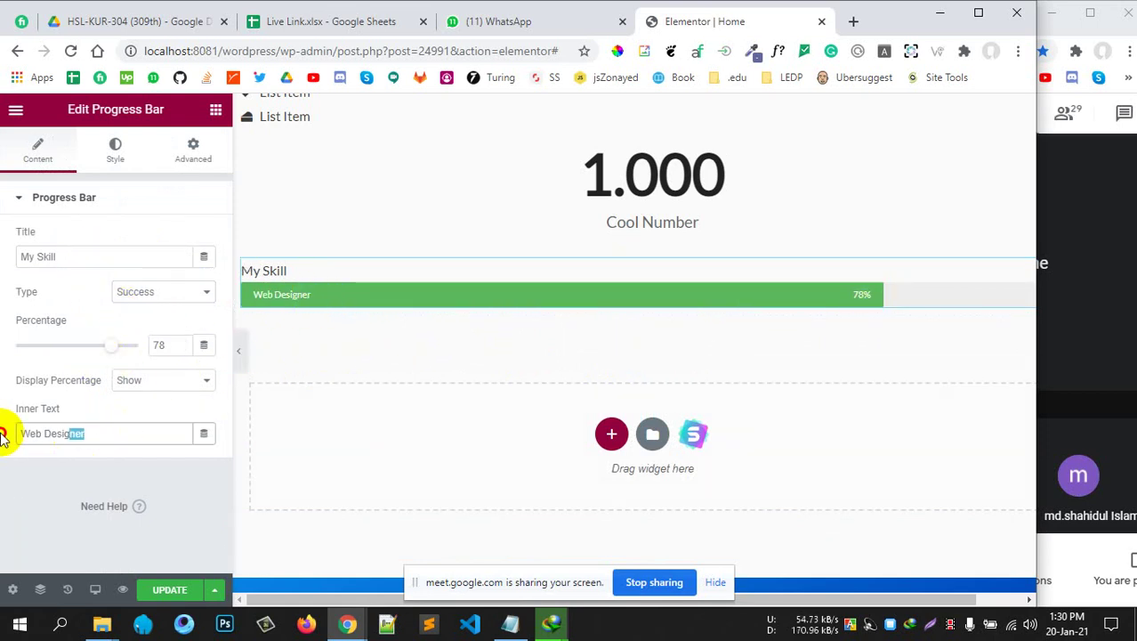
{"action": "type", "text": "L"}
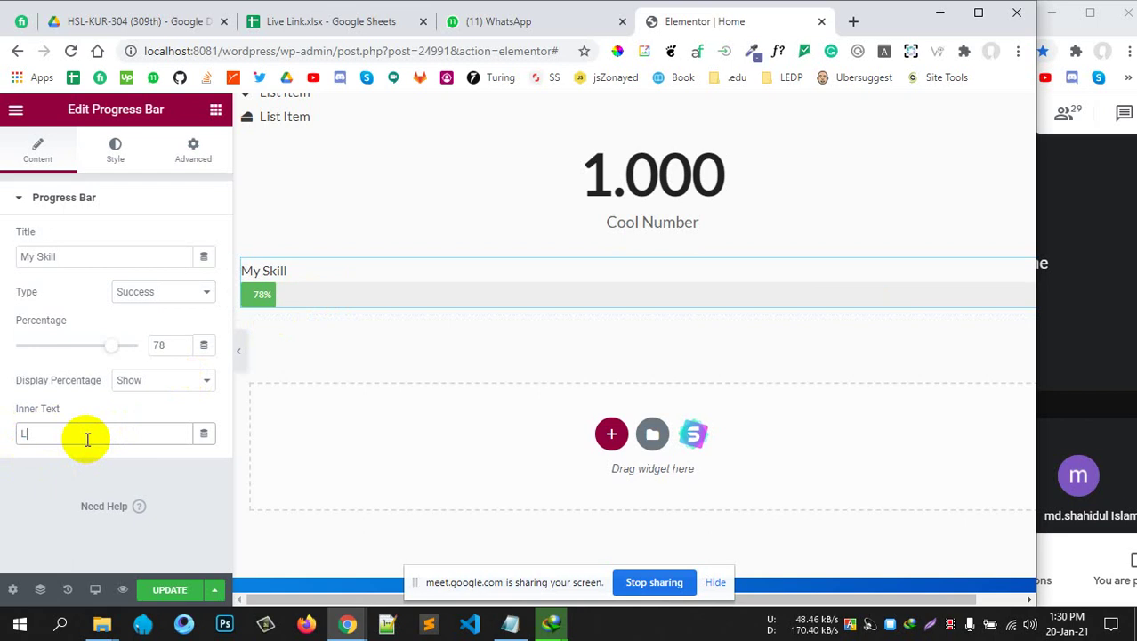
{"action": "type", "text": "EDP class"}
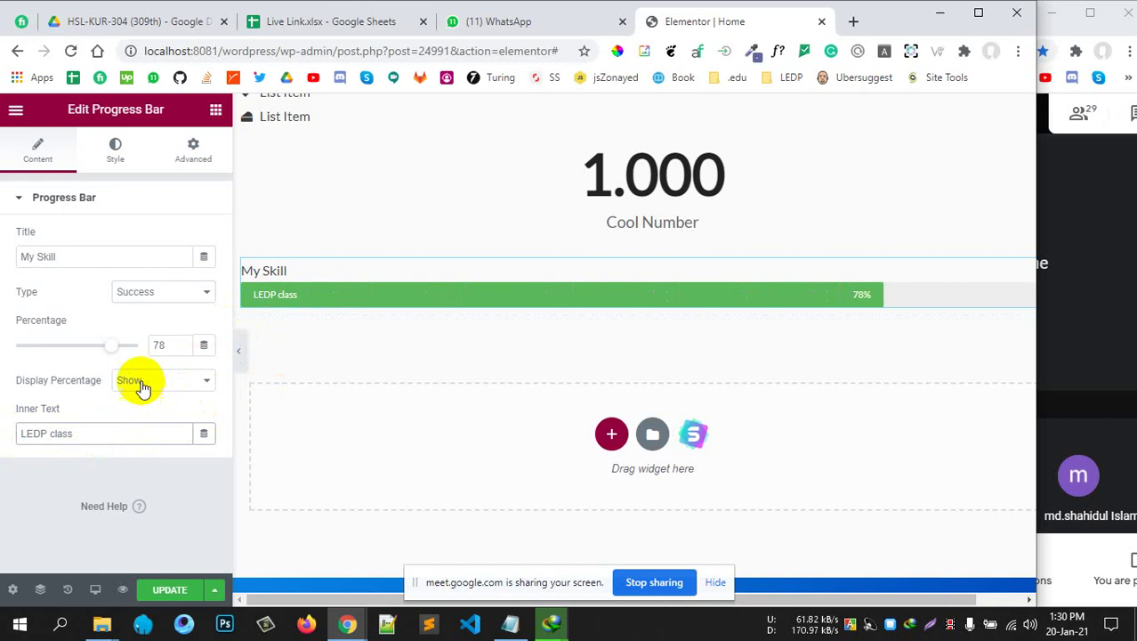
{"action": "left_click", "coordinate": [108, 151]}
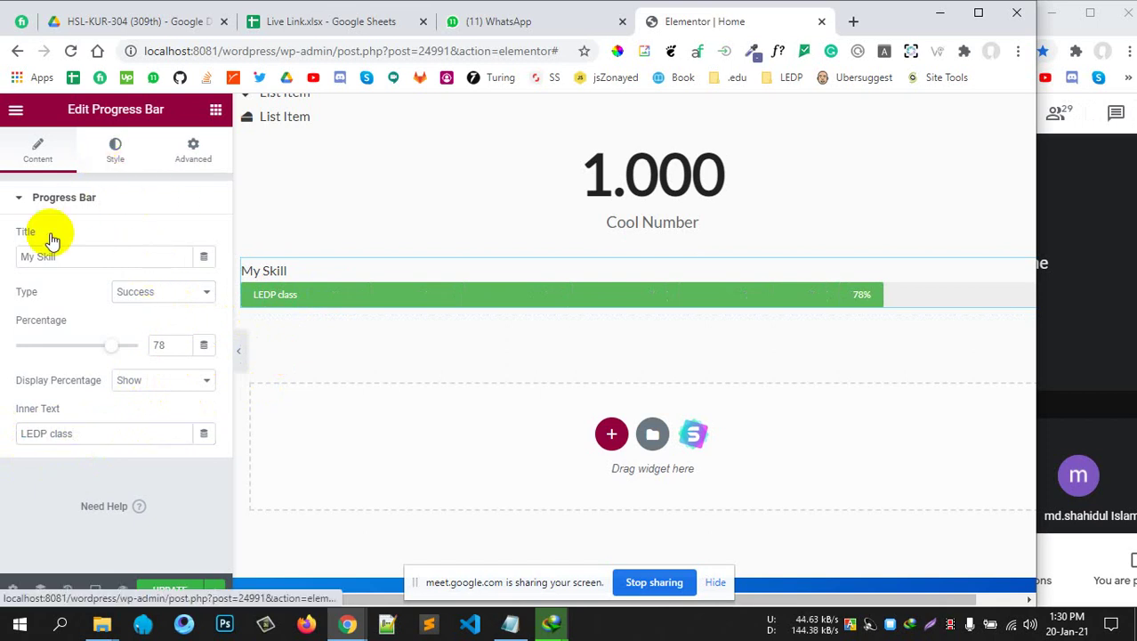
{"action": "scroll", "coordinate": [74, 405], "scroll_direction": "down", "scroll_amount": 2}
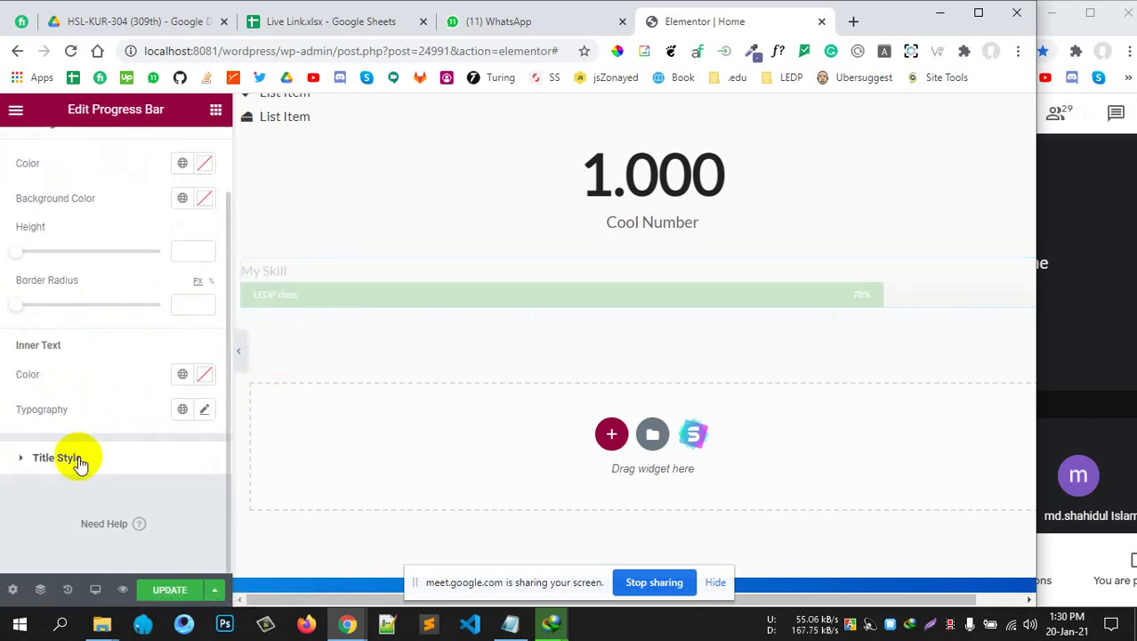
{"action": "scroll", "coordinate": [129, 202], "scroll_direction": "up", "scroll_amount": 2}
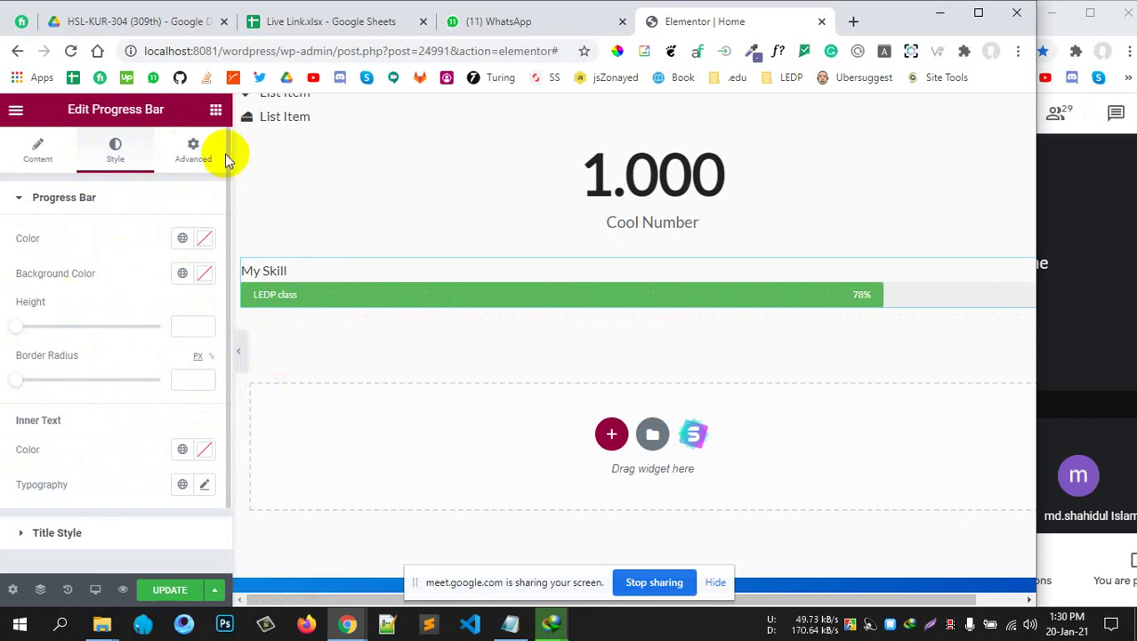
Add a Testimonial widget in the empty area below the progress bar
{"action": "left_click", "coordinate": [216, 111]}
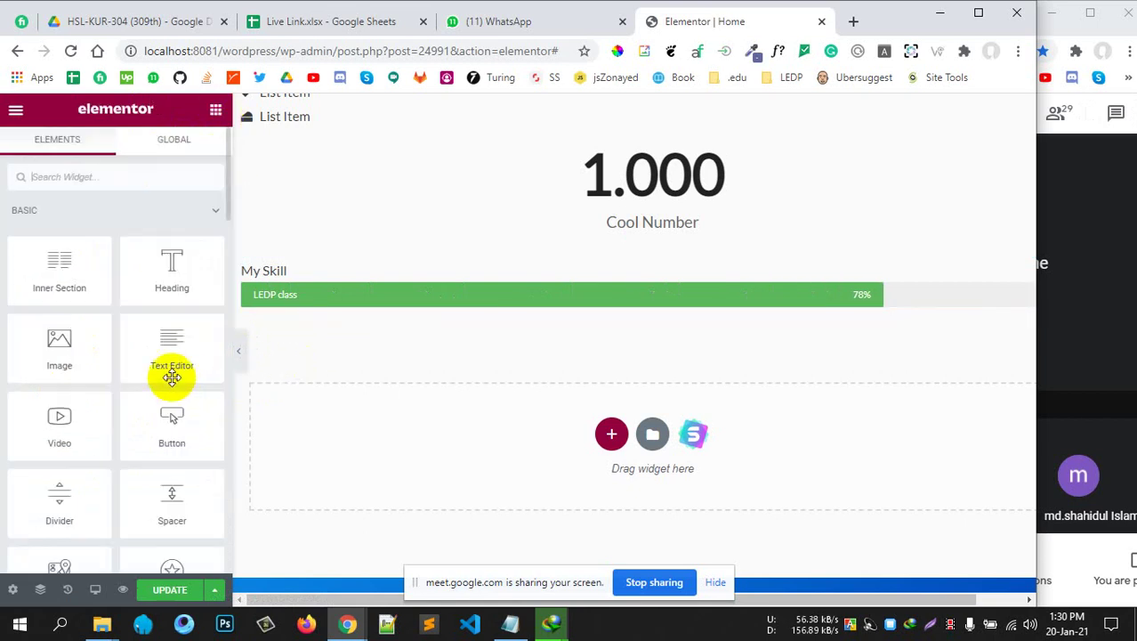
{"action": "scroll", "coordinate": [171, 372], "scroll_direction": "down", "scroll_amount": 8}
{"action": "scroll", "coordinate": [414, 362], "scroll_direction": "down", "scroll_amount": 1}
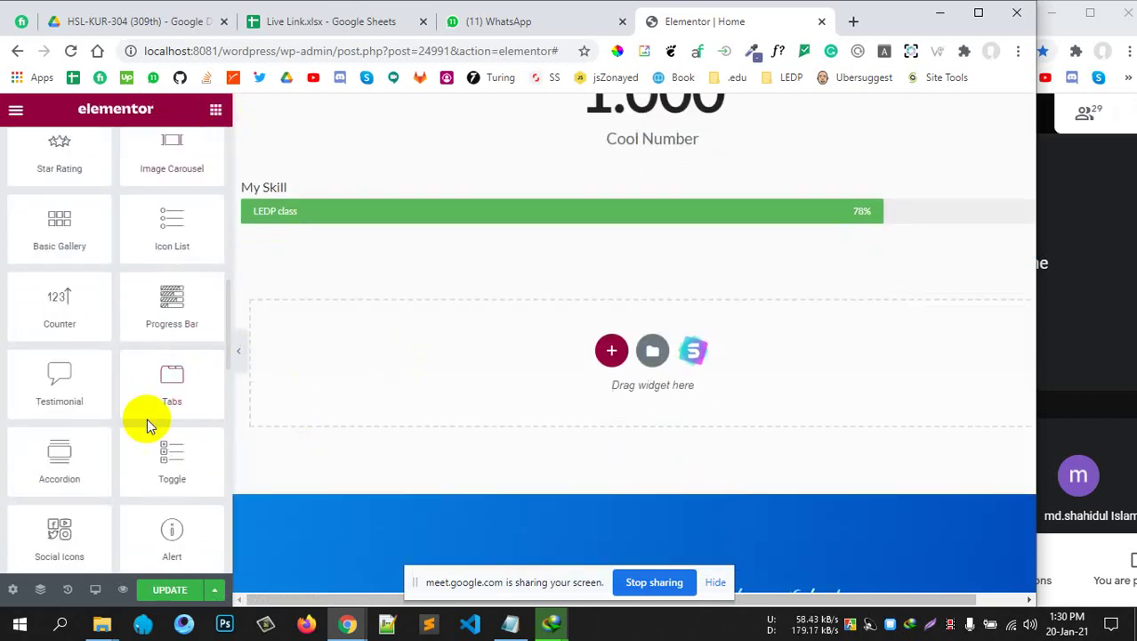
{"action": "scroll", "coordinate": [429, 442], "scroll_direction": "up", "scroll_amount": 1}
{"action": "scroll", "coordinate": [428, 441], "scroll_direction": "down", "scroll_amount": 2}
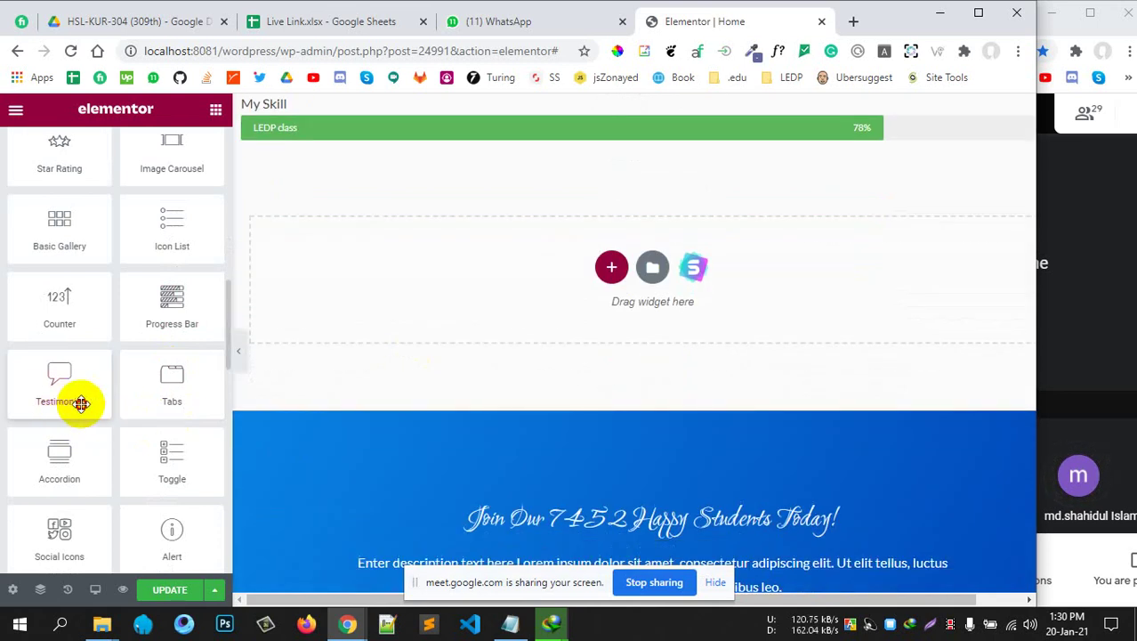
{"action": "left_click_drag", "start_coordinate": [81, 402], "coordinate": [622, 287]}
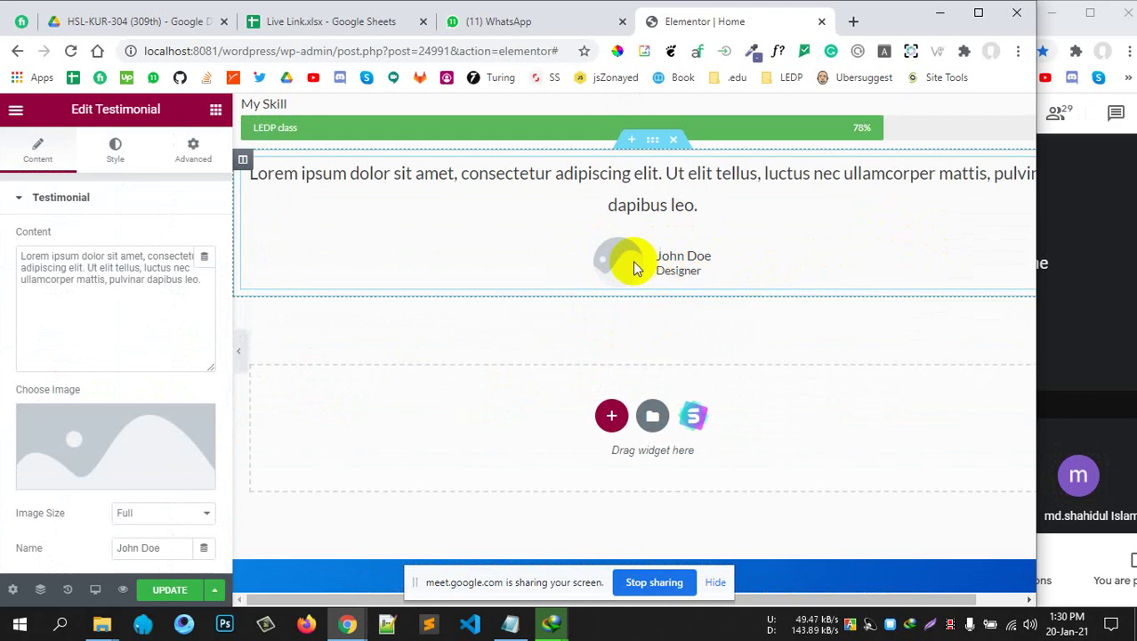
{"action": "left_click_drag", "start_coordinate": [626, 267], "coordinate": [640, 265]}
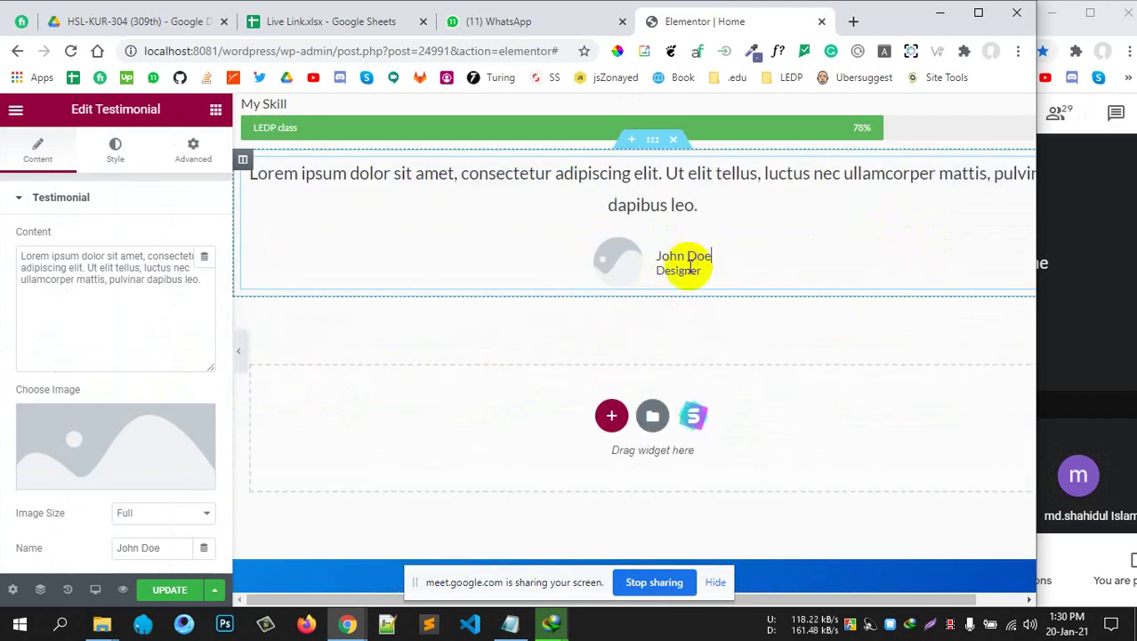
{"action": "left_click", "coordinate": [681, 269]}
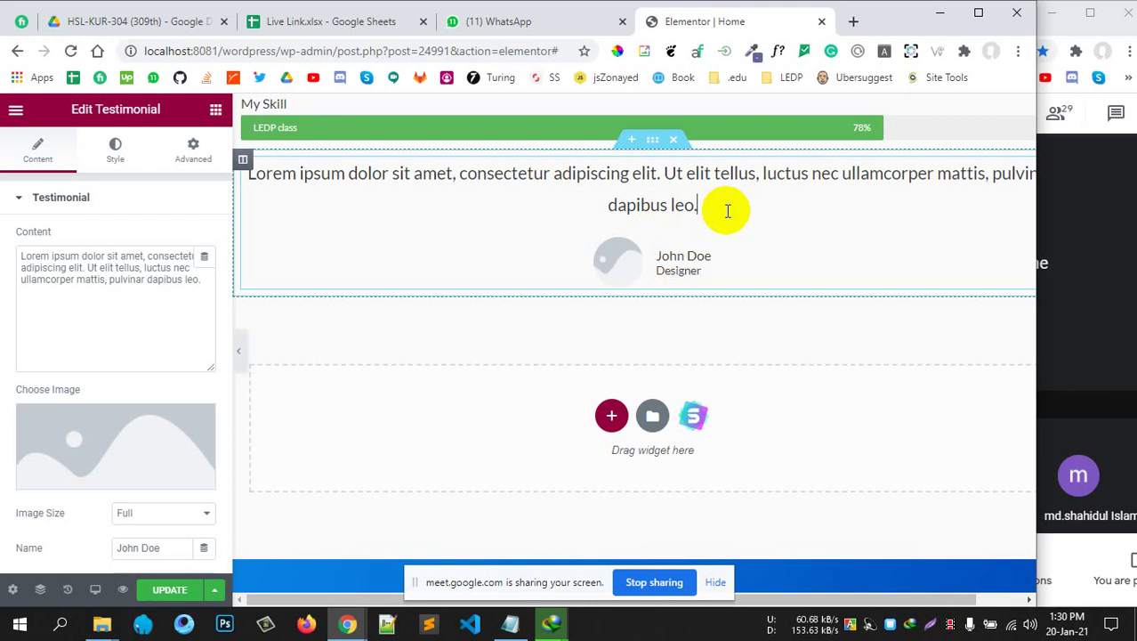
{"action": "left_click_drag", "start_coordinate": [724, 208], "coordinate": [322, 173]}
{"action": "left_click", "coordinate": [274, 342]}
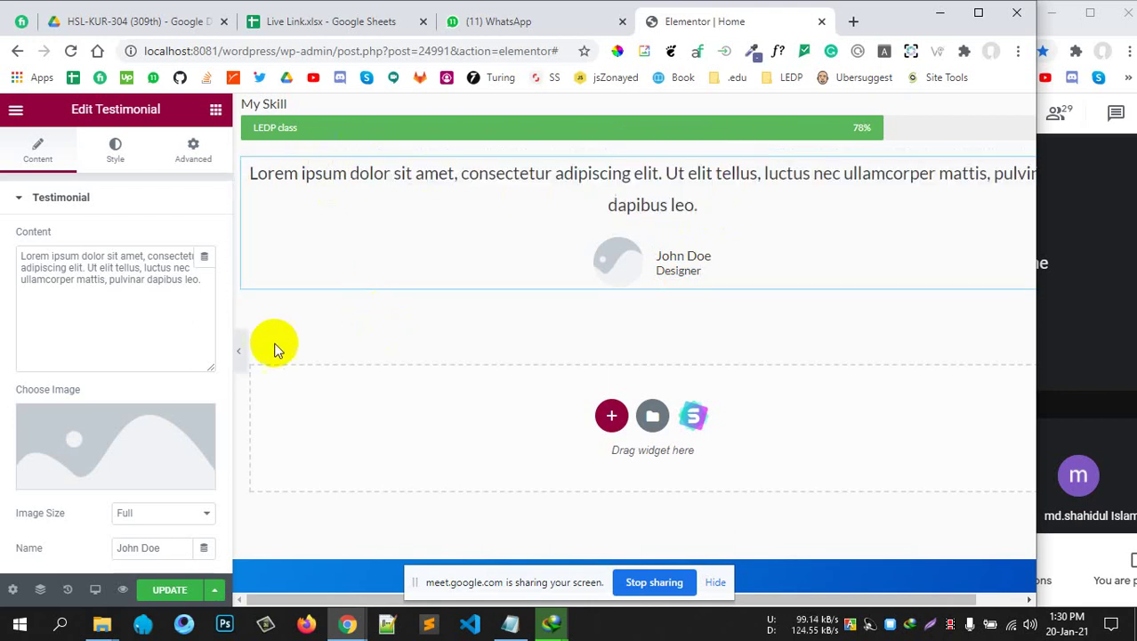
{"action": "left_click", "coordinate": [110, 203]}
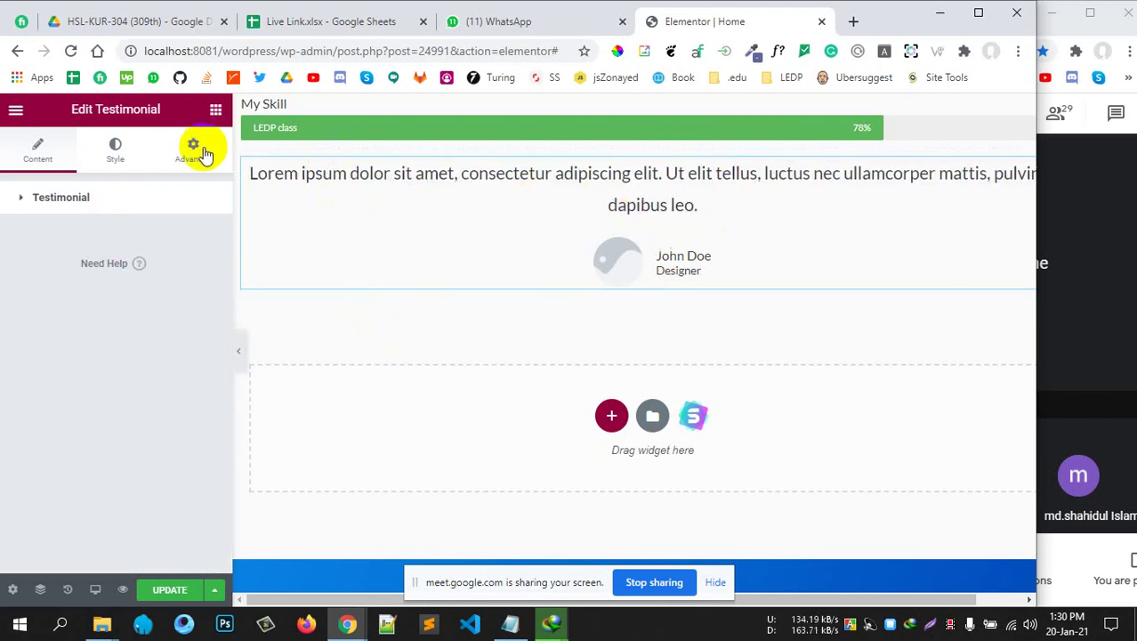
Add a Tabs widget in the empty area below the testimonial
{"action": "left_click", "coordinate": [216, 110]}
{"action": "scroll", "coordinate": [145, 388], "scroll_direction": "down", "scroll_amount": 10}
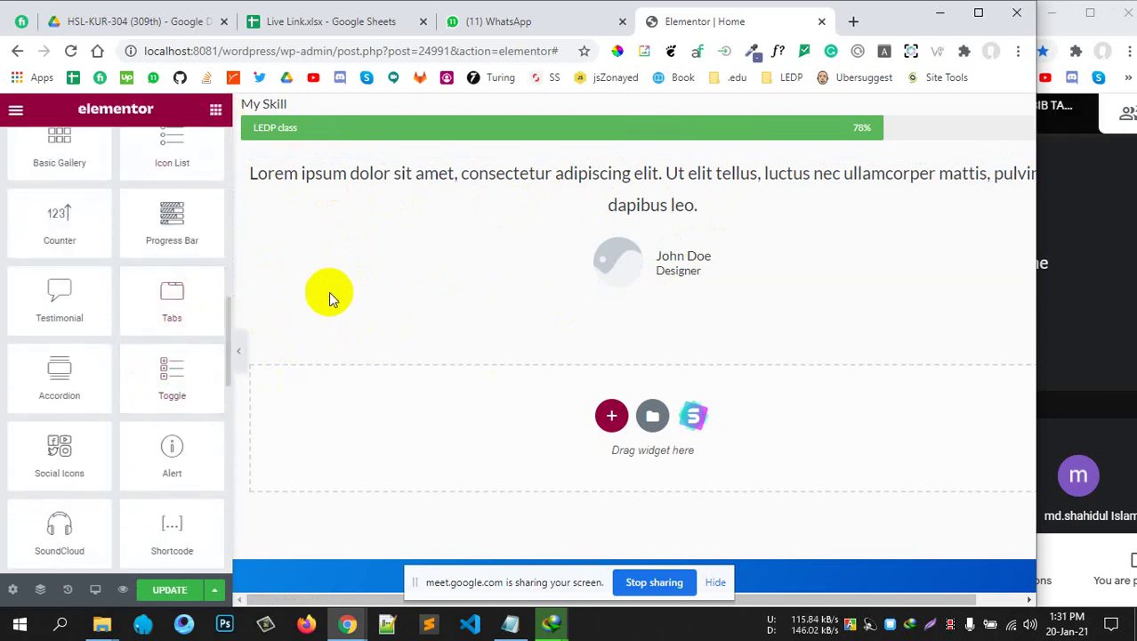
{"action": "scroll", "coordinate": [330, 295], "scroll_direction": "down", "scroll_amount": 1}
{"action": "left_click_drag", "start_coordinate": [187, 296], "coordinate": [617, 331]}
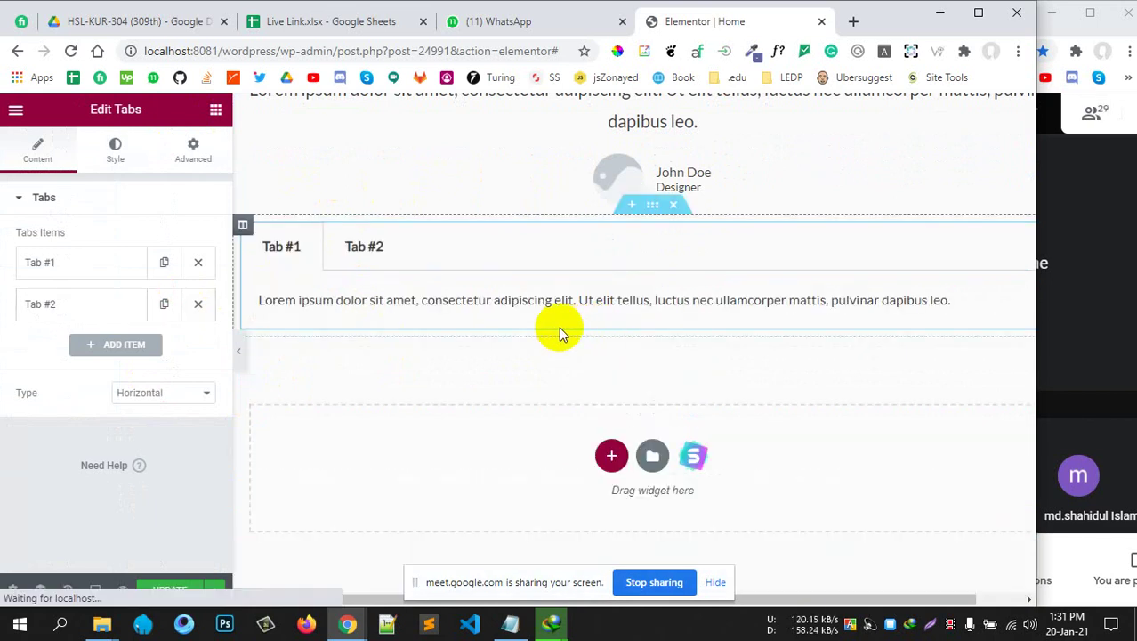
Try the existing tabs of the Tabs widget and add a third tab item
{"action": "left_click", "coordinate": [285, 248]}
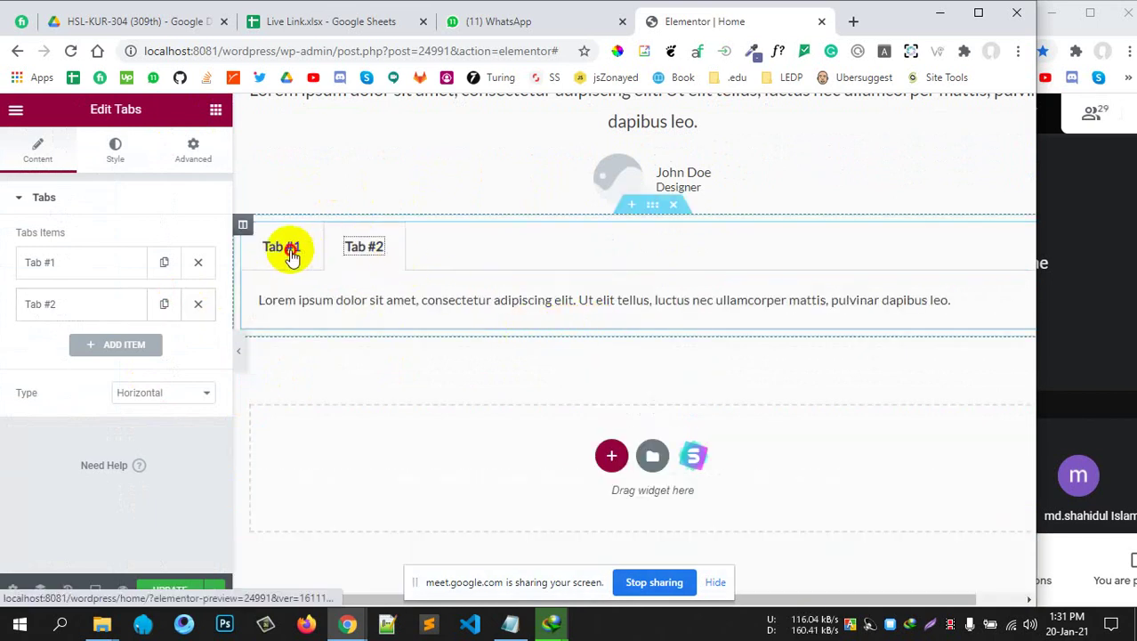
{"action": "left_click", "coordinate": [354, 248]}
{"action": "left_click", "coordinate": [290, 252]}
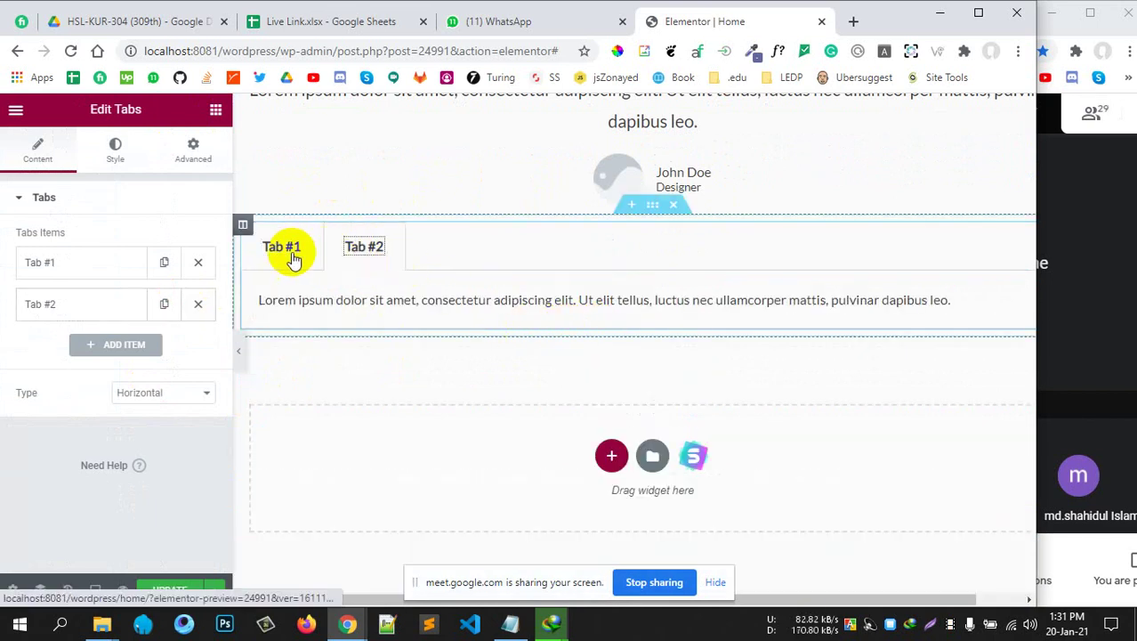
{"action": "left_click", "coordinate": [124, 345]}
Switch back and forth between the three tabs on the page to compare their content
{"action": "left_click", "coordinate": [367, 260]}
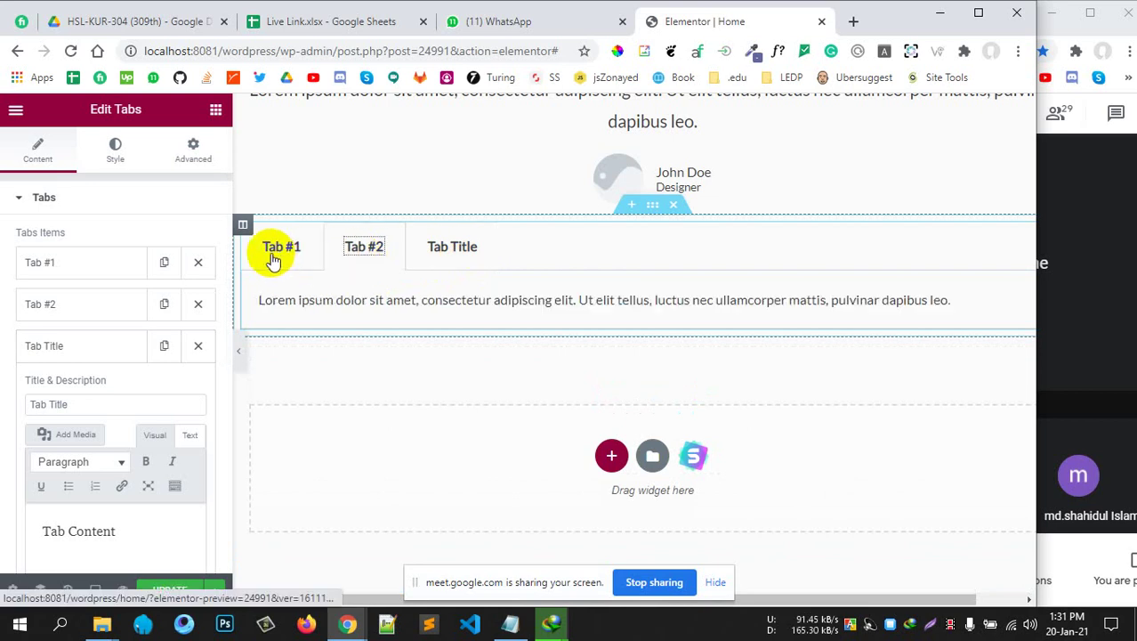
{"action": "left_click", "coordinate": [271, 255]}
{"action": "left_click", "coordinate": [373, 255]}
{"action": "left_click", "coordinate": [450, 258]}
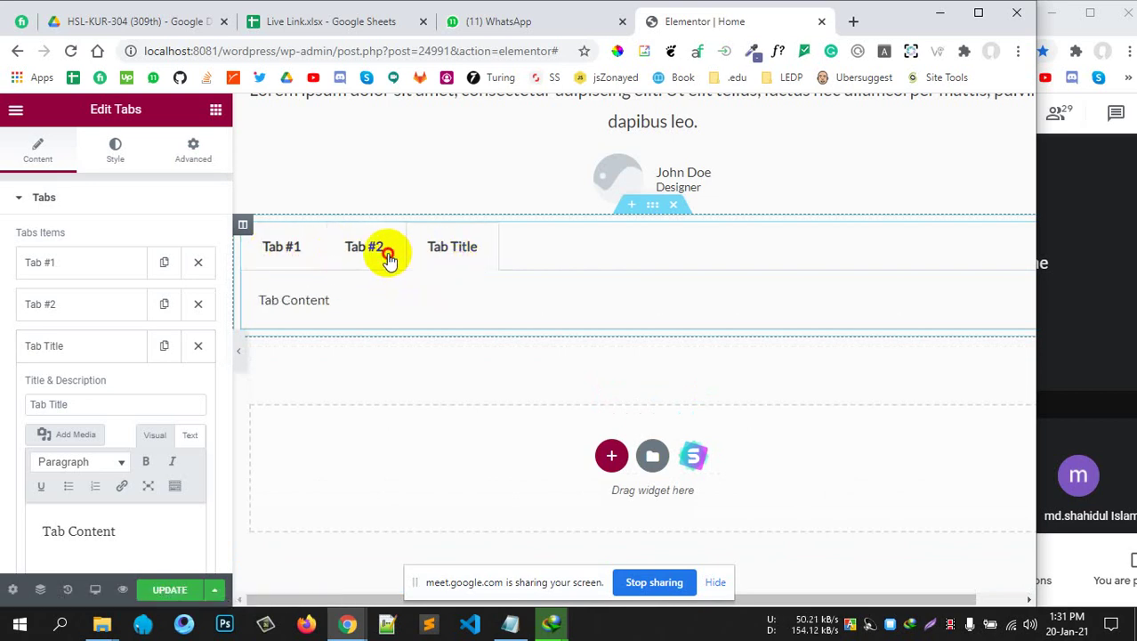
{"action": "left_click", "coordinate": [377, 254]}
{"action": "left_click", "coordinate": [290, 254]}
{"action": "left_click", "coordinate": [448, 257]}
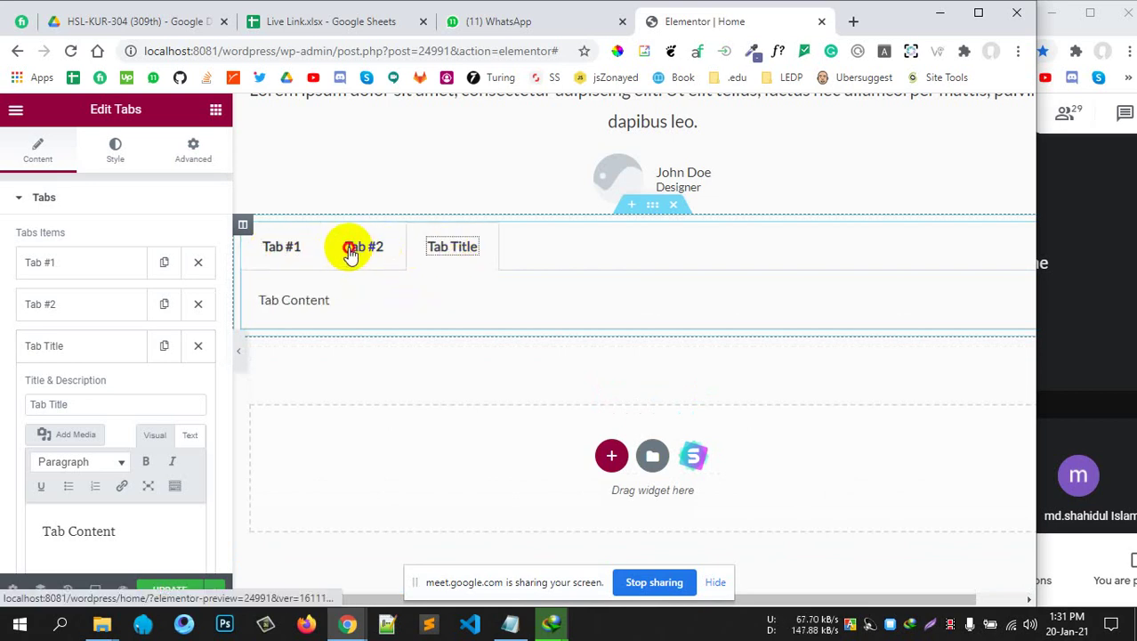
Check the first two tabs on the page and review the Tabs widget's border, title and content style options
{"action": "left_click", "coordinate": [360, 260]}
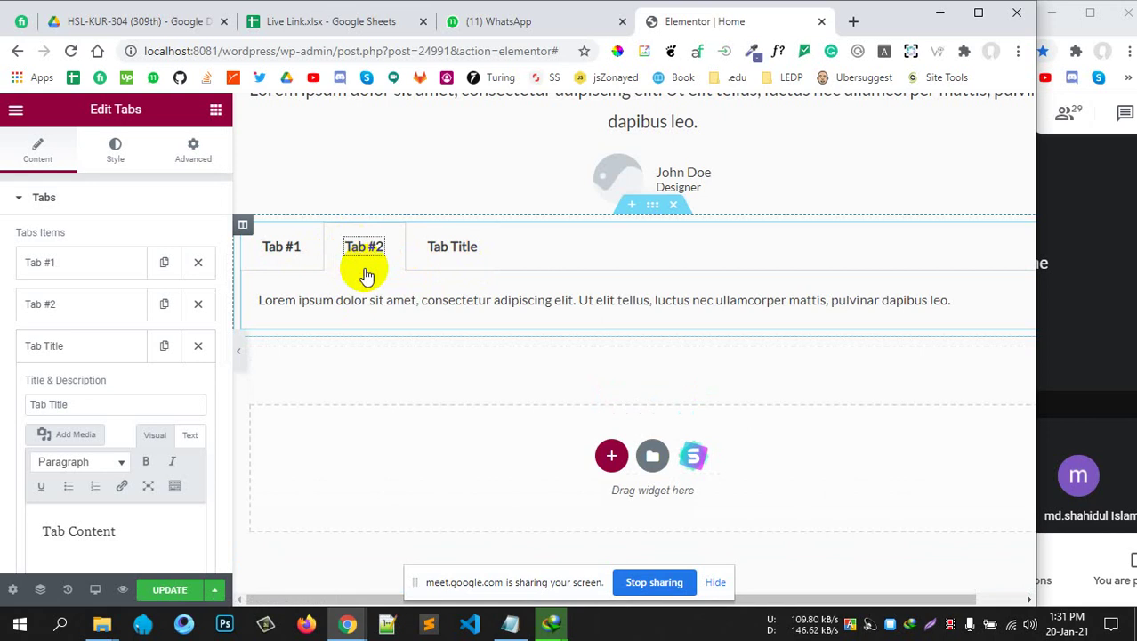
{"action": "left_click", "coordinate": [292, 267]}
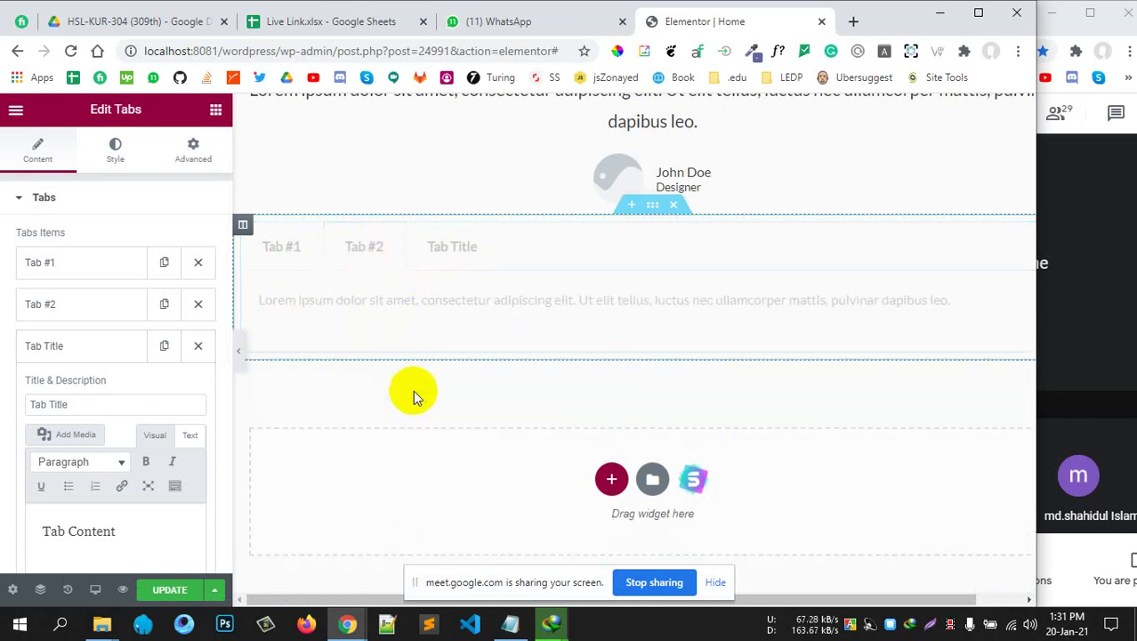
{"action": "left_click", "coordinate": [94, 343]}
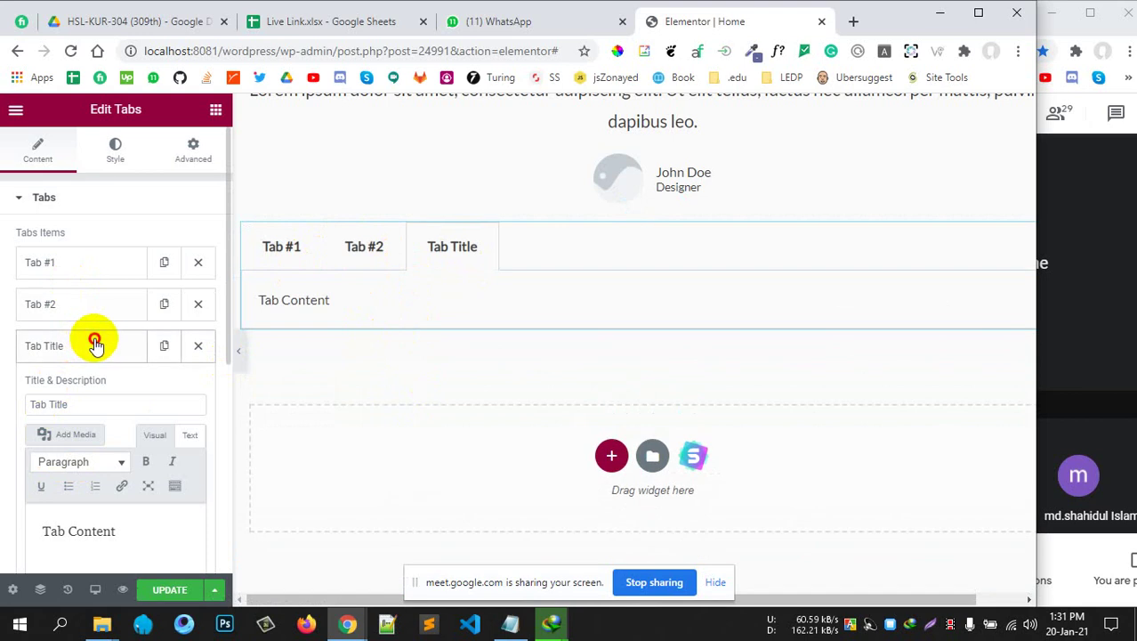
{"action": "left_click", "coordinate": [107, 169]}
{"action": "scroll", "coordinate": [73, 374], "scroll_direction": "down", "scroll_amount": 2}
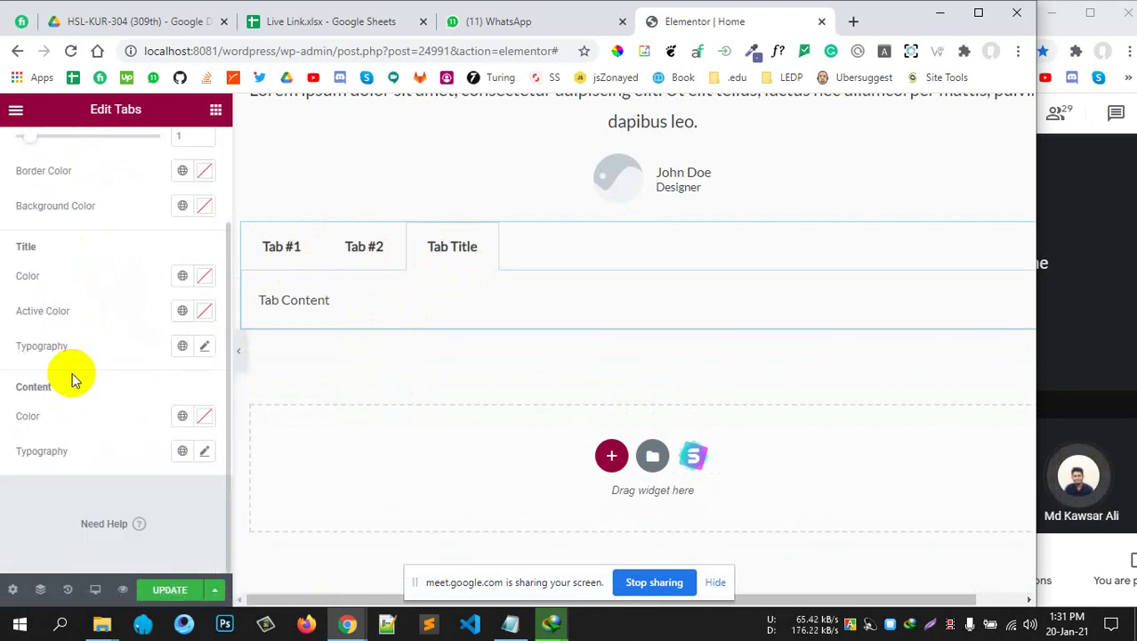
{"action": "scroll", "coordinate": [72, 374], "scroll_direction": "up", "scroll_amount": 2}
{"action": "scroll", "coordinate": [72, 373], "scroll_direction": "down", "scroll_amount": 2}
{"action": "scroll", "coordinate": [72, 374], "scroll_direction": "up", "scroll_amount": 2}
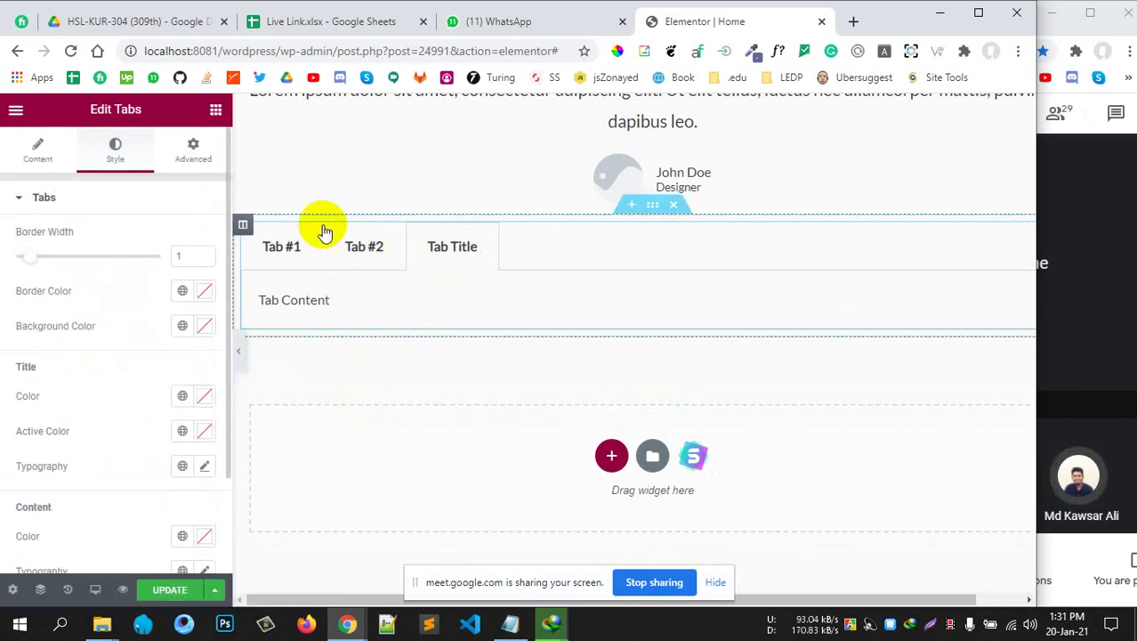
Set the Tabs widget's type to Vertical and try its three tabs on the page
{"action": "left_click", "coordinate": [22, 157]}
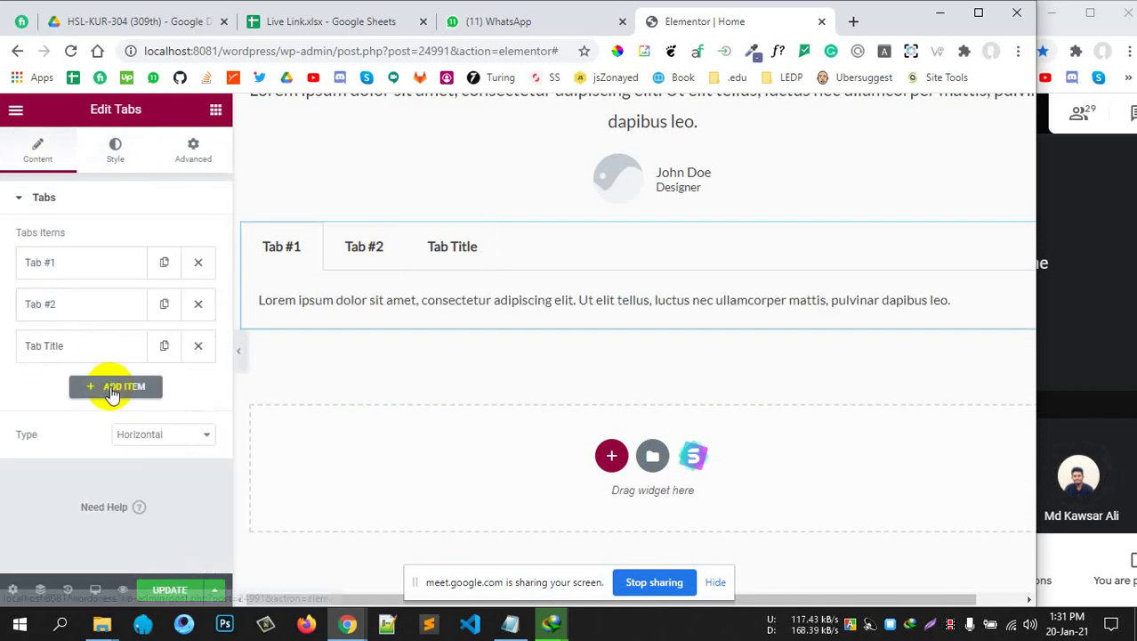
{"action": "left_click", "coordinate": [166, 435]}
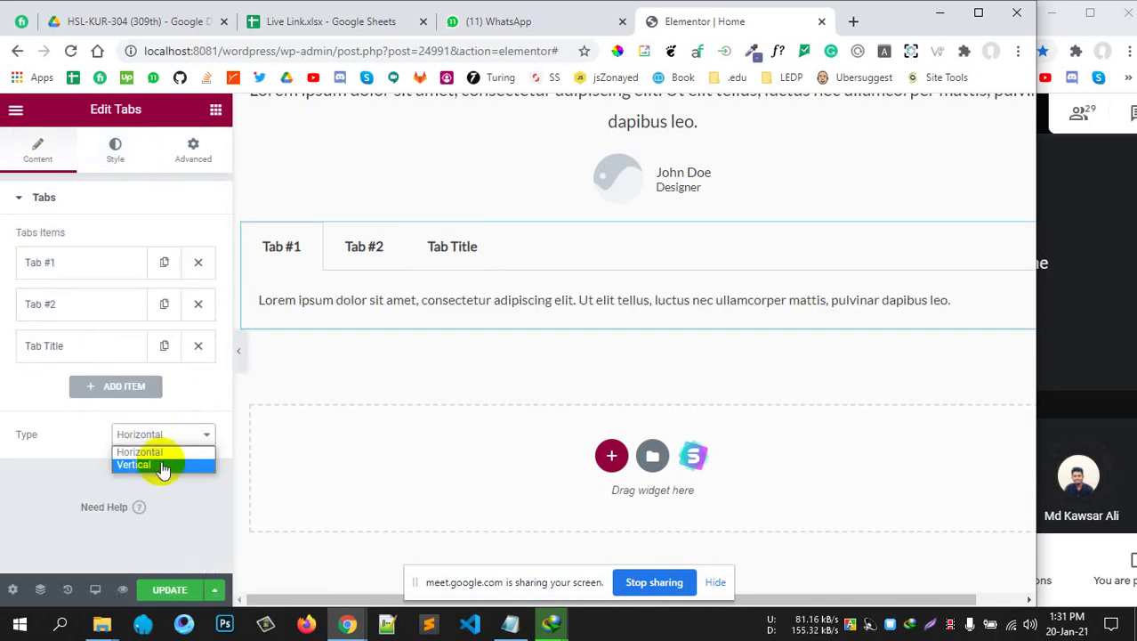
{"action": "left_click", "coordinate": [163, 465]}
{"action": "left_click", "coordinate": [298, 296]}
{"action": "left_click", "coordinate": [307, 347]}
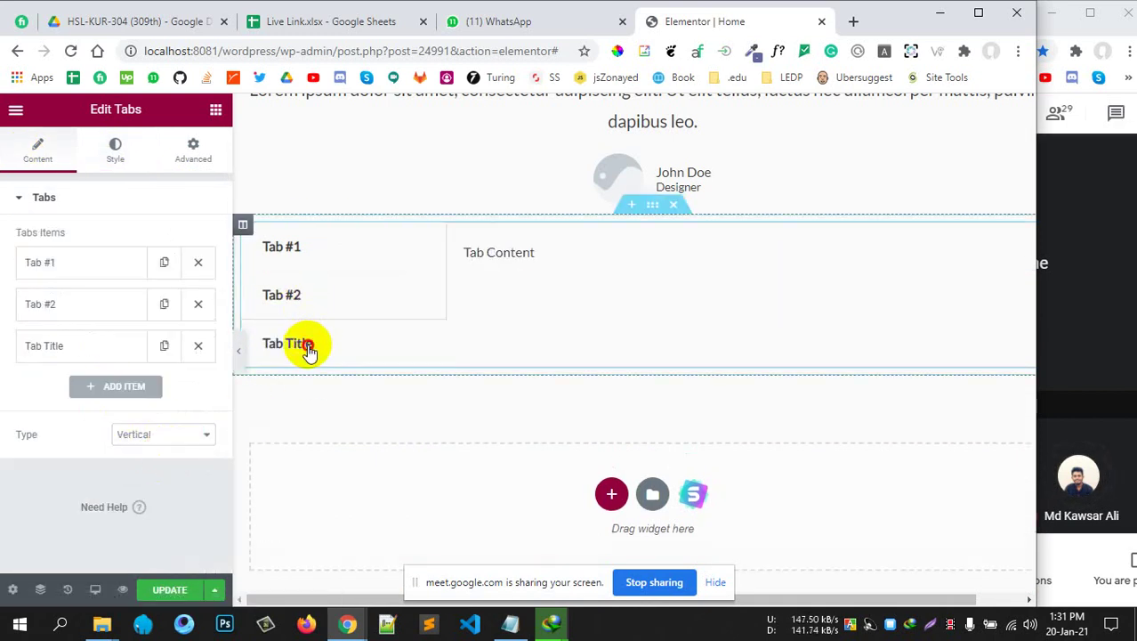
{"action": "left_click", "coordinate": [313, 253]}
{"action": "left_click", "coordinate": [312, 300]}
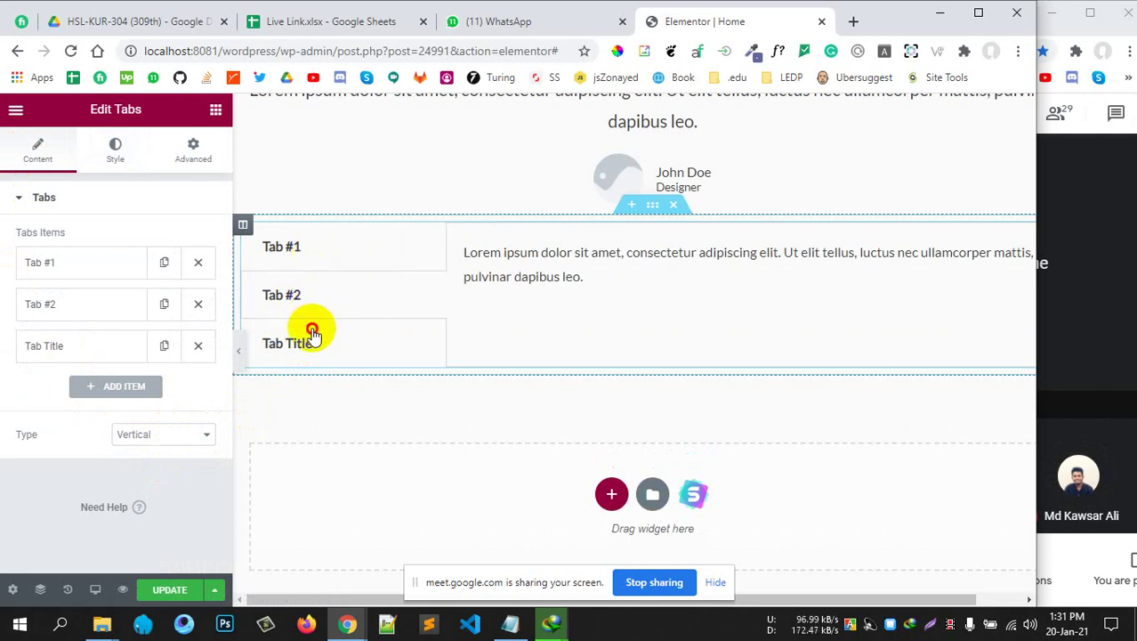
{"action": "left_click", "coordinate": [313, 334]}
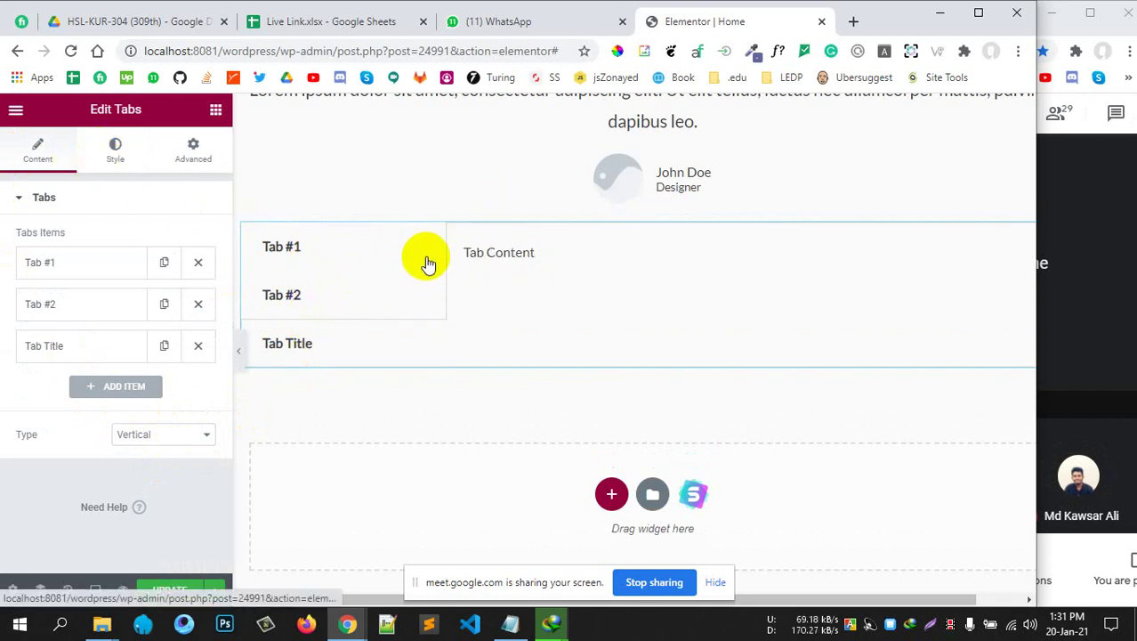
Review the style options offered for the vertical Tabs widget
{"action": "left_click", "coordinate": [115, 149]}
{"action": "scroll", "coordinate": [111, 338], "scroll_direction": "down", "scroll_amount": 2}
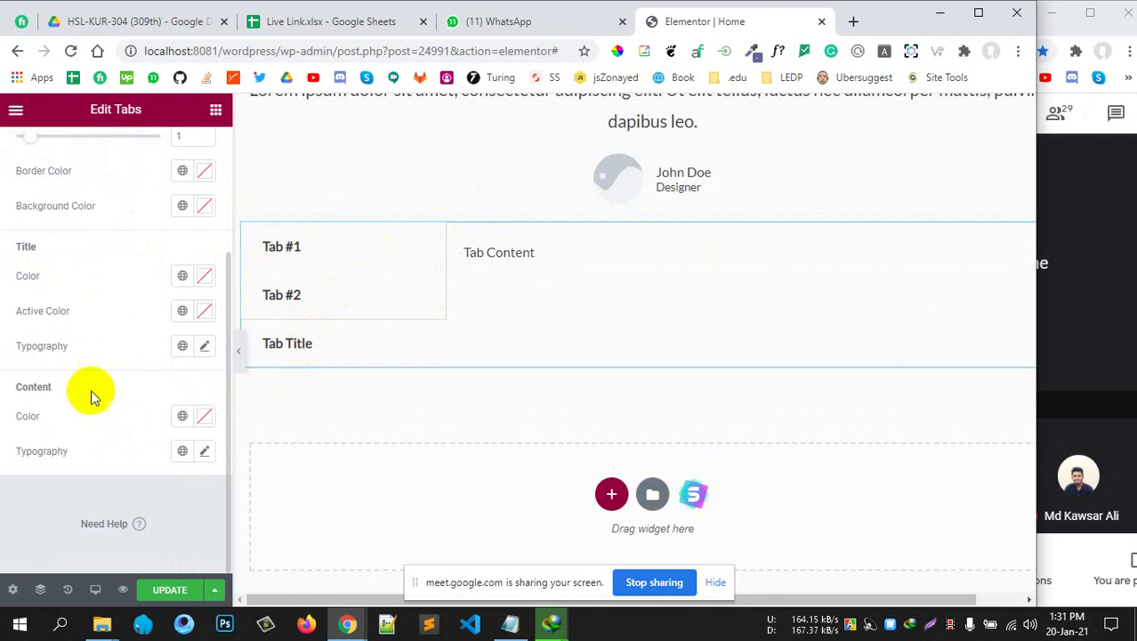
{"action": "scroll", "coordinate": [90, 390], "scroll_direction": "up", "scroll_amount": 3}
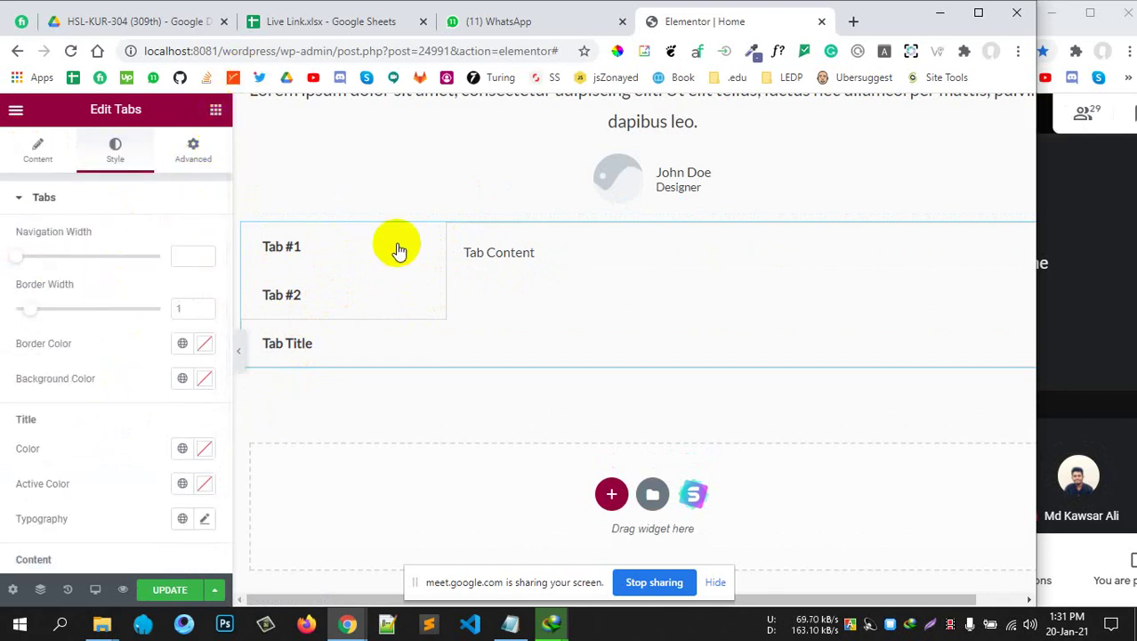
Add an Accordion widget in the empty area below the tabs
{"action": "left_click", "coordinate": [215, 109]}
{"action": "scroll", "coordinate": [127, 349], "scroll_direction": "down", "scroll_amount": 10}
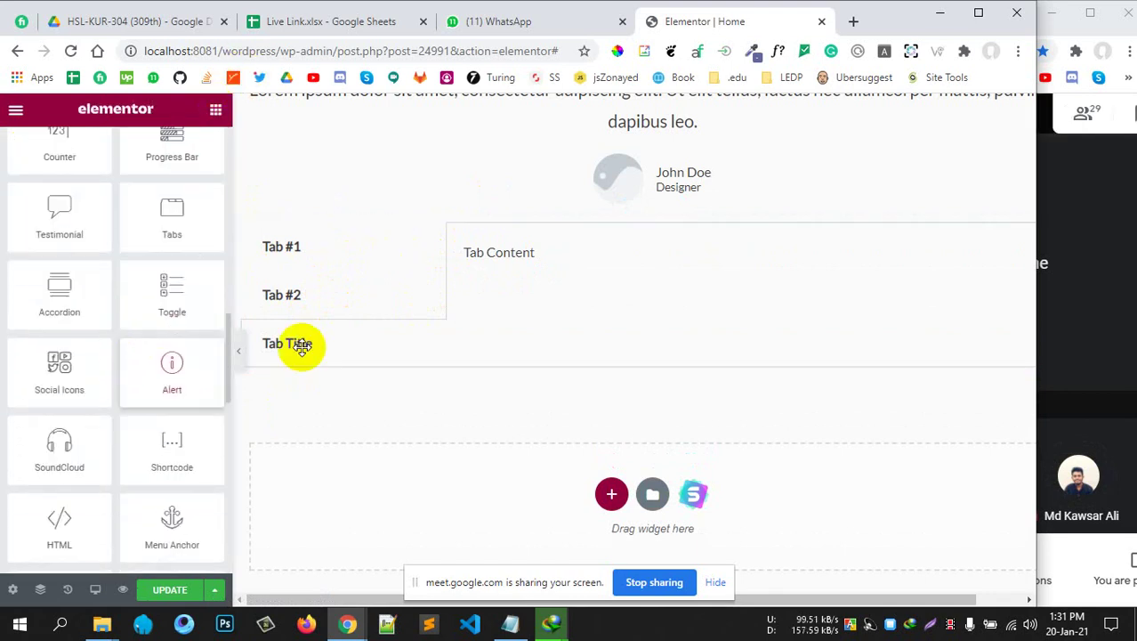
{"action": "scroll", "coordinate": [419, 325], "scroll_direction": "down", "scroll_amount": 2}
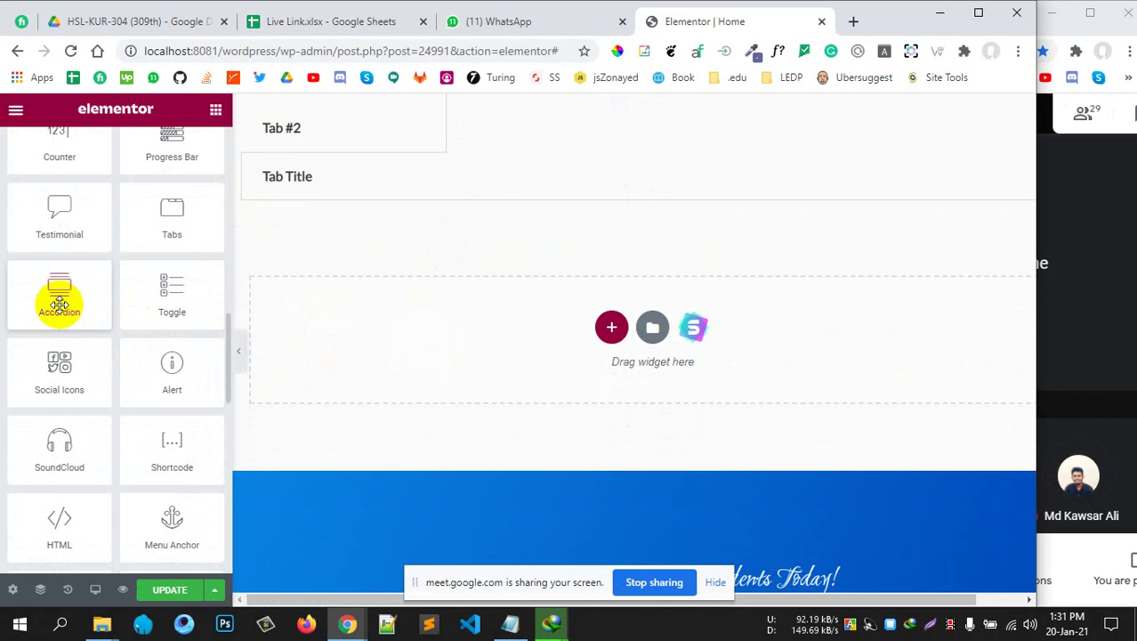
{"action": "left_click_drag", "start_coordinate": [64, 306], "coordinate": [564, 326]}
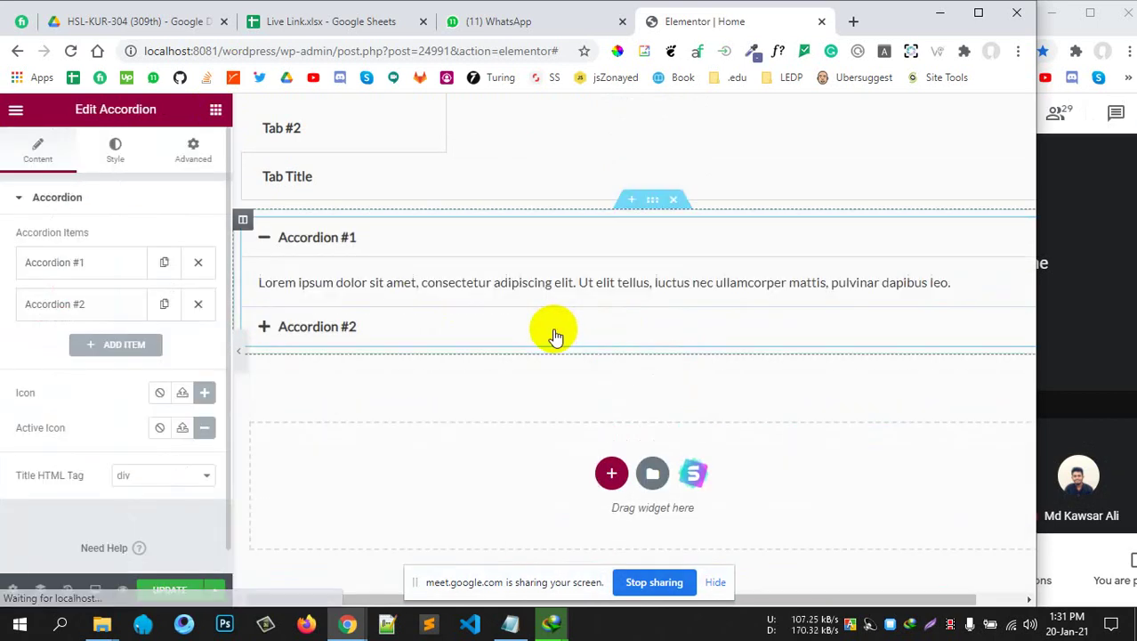
Try opening and closing the two default accordion items on the page
{"action": "left_click", "coordinate": [330, 251]}
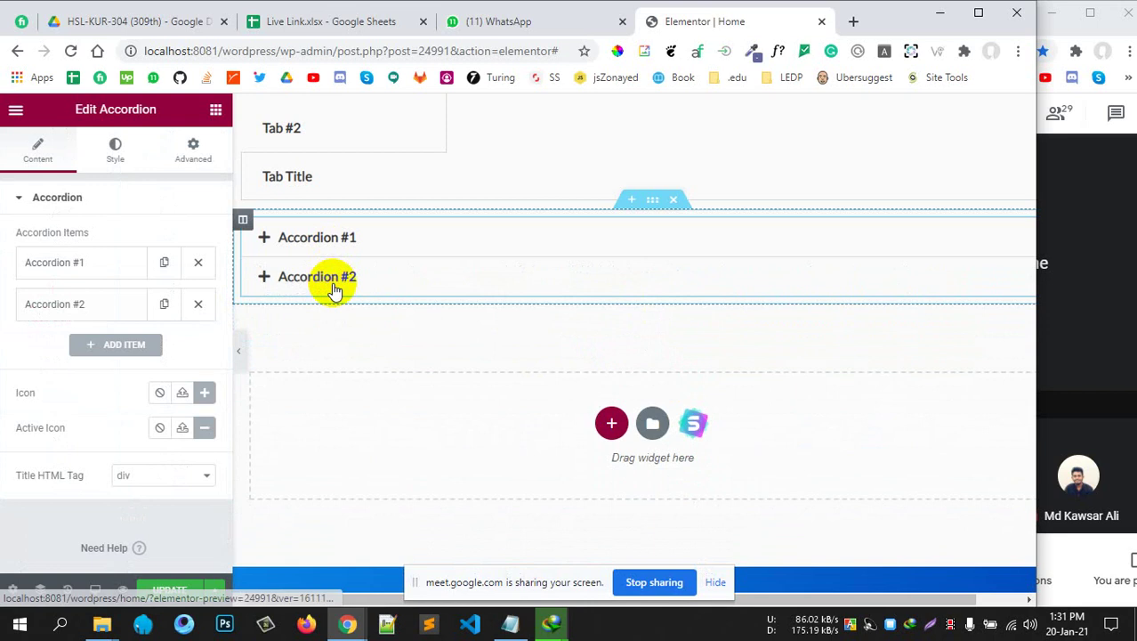
{"action": "left_click", "coordinate": [333, 286]}
{"action": "left_click", "coordinate": [334, 287]}
Add a third and a fourth item to the accordion, keeping their default title and content
{"action": "left_click", "coordinate": [120, 345]}
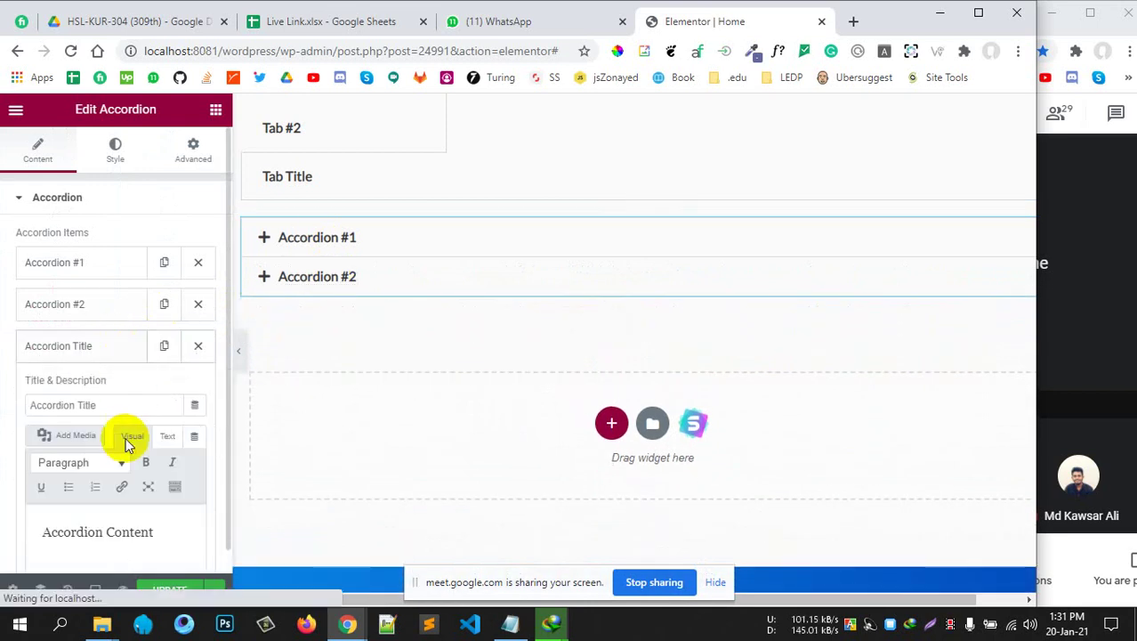
{"action": "left_click", "coordinate": [107, 352]}
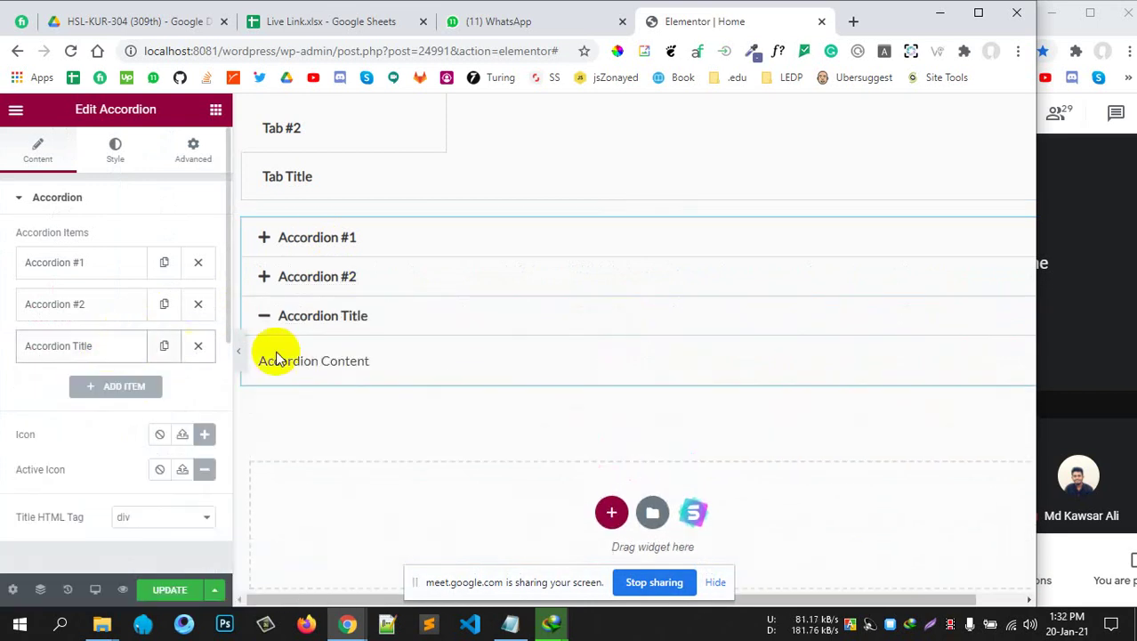
{"action": "left_click", "coordinate": [111, 392]}
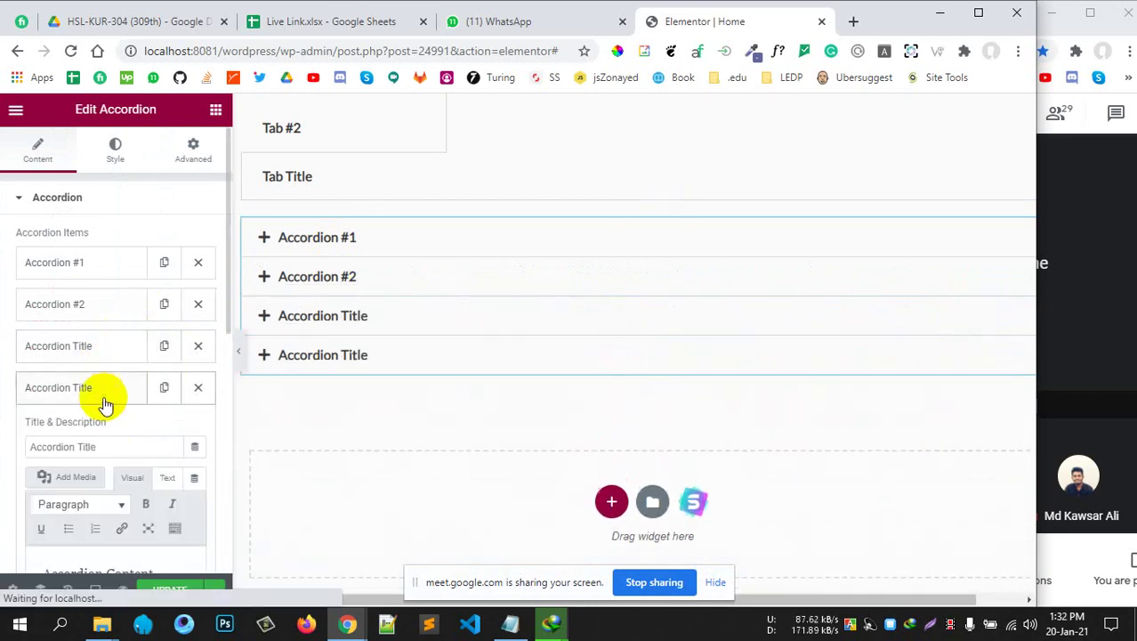
{"action": "left_click", "coordinate": [70, 389]}
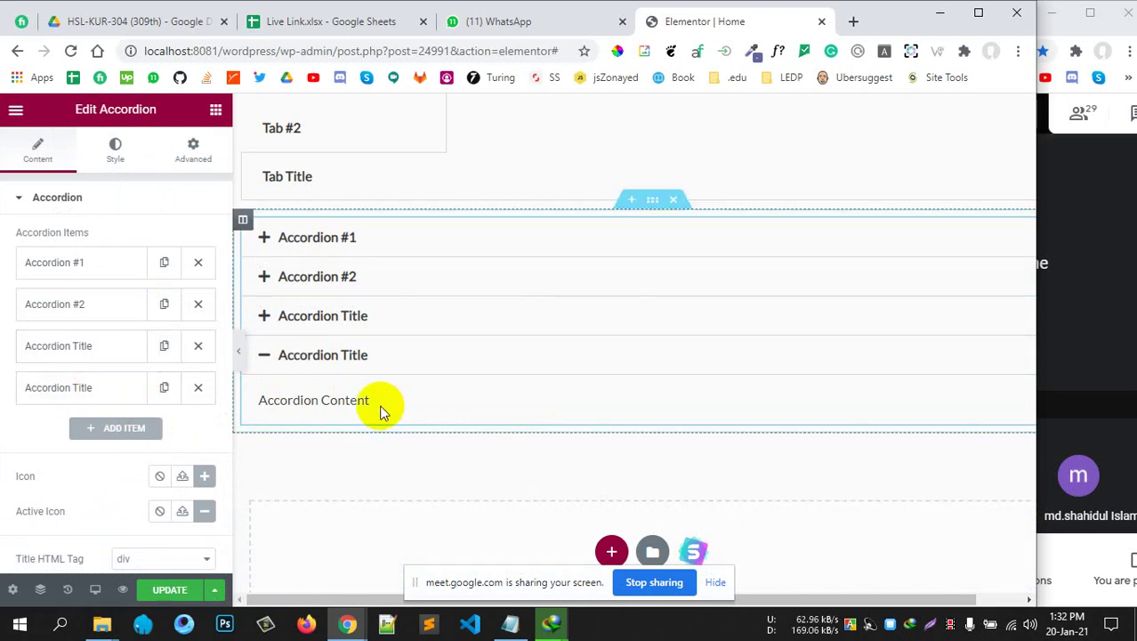
Expand and collapse the four accordion items on the page to compare how they open
{"action": "scroll", "coordinate": [351, 395], "scroll_direction": "down", "scroll_amount": 1}
{"action": "scroll", "coordinate": [348, 394], "scroll_direction": "up", "scroll_amount": 1}
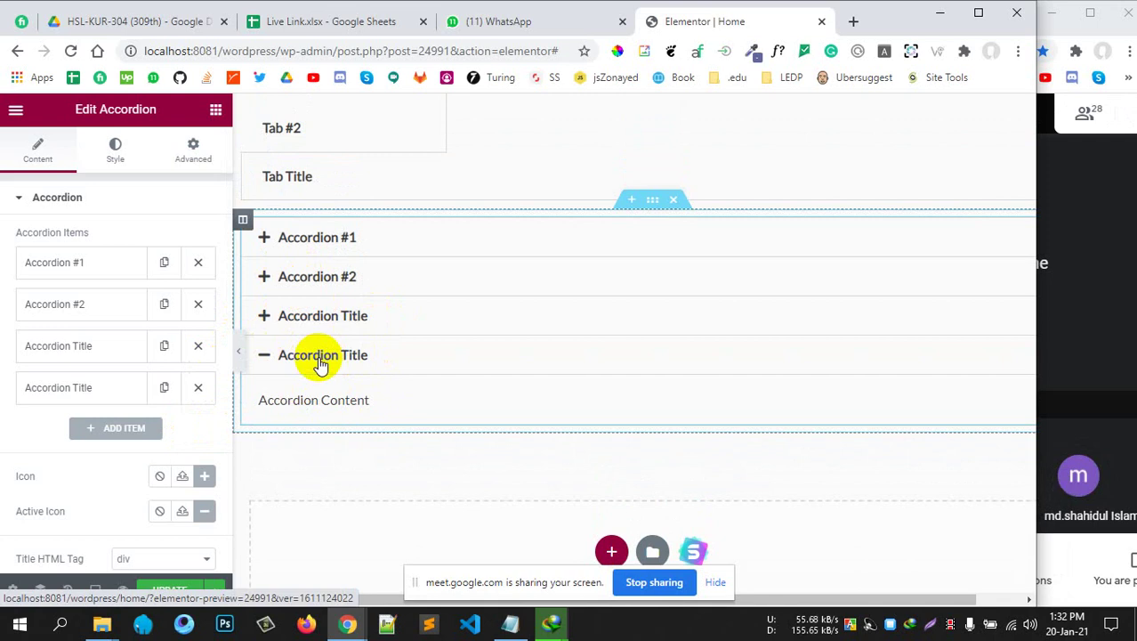
{"action": "left_click", "coordinate": [322, 356]}
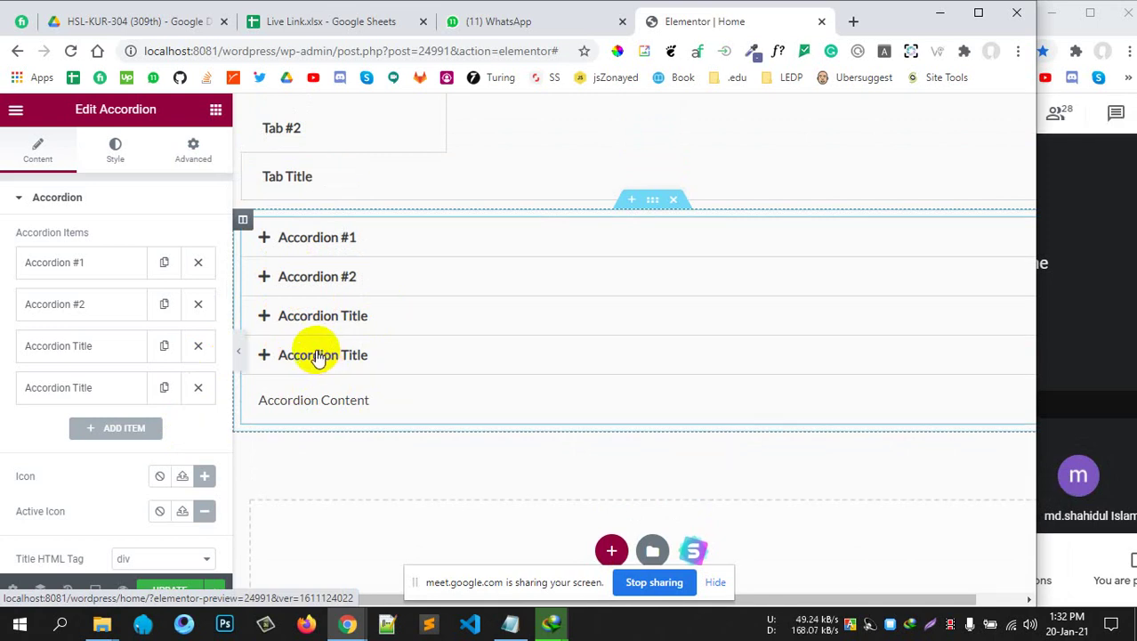
{"action": "left_click", "coordinate": [319, 317]}
{"action": "left_click", "coordinate": [320, 276]}
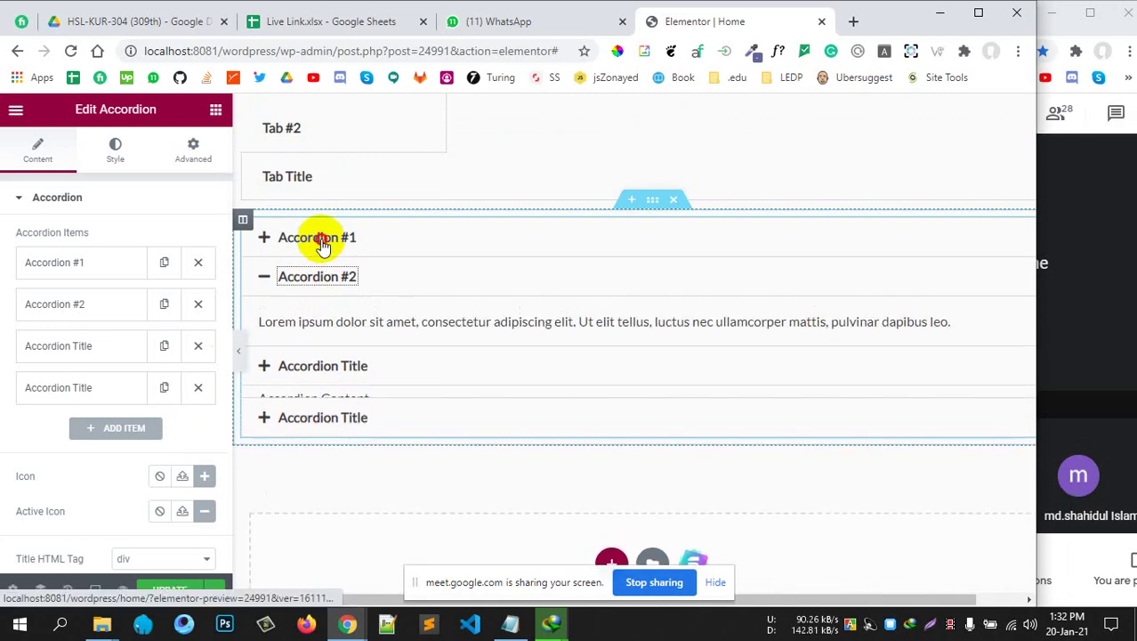
{"action": "left_click", "coordinate": [320, 235]}
{"action": "left_click", "coordinate": [319, 252]}
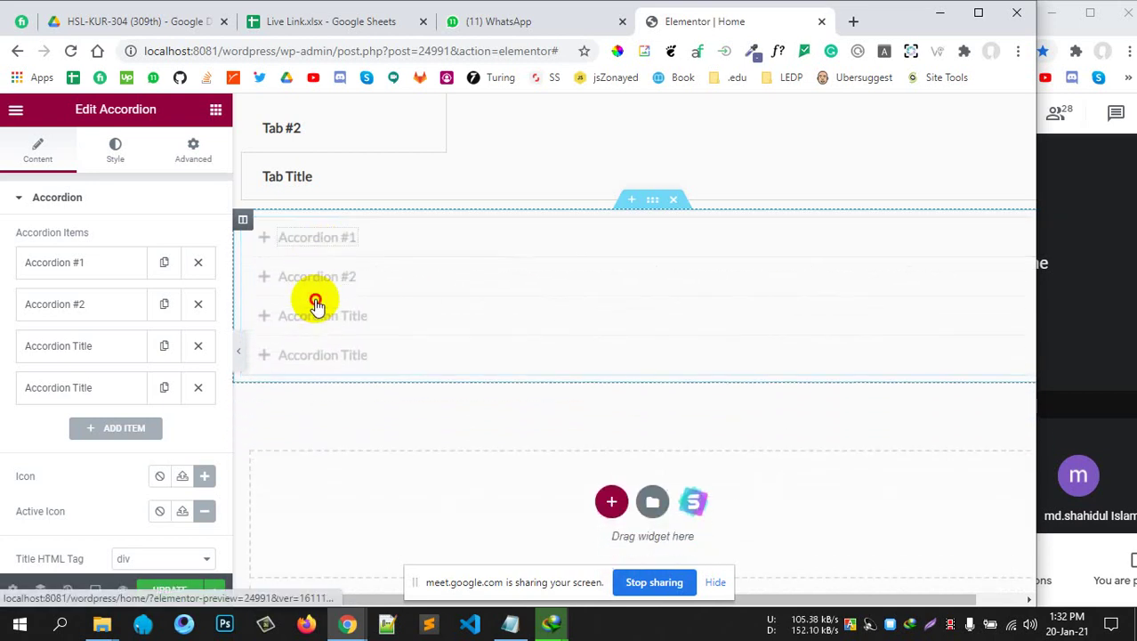
{"action": "left_click", "coordinate": [316, 316]}
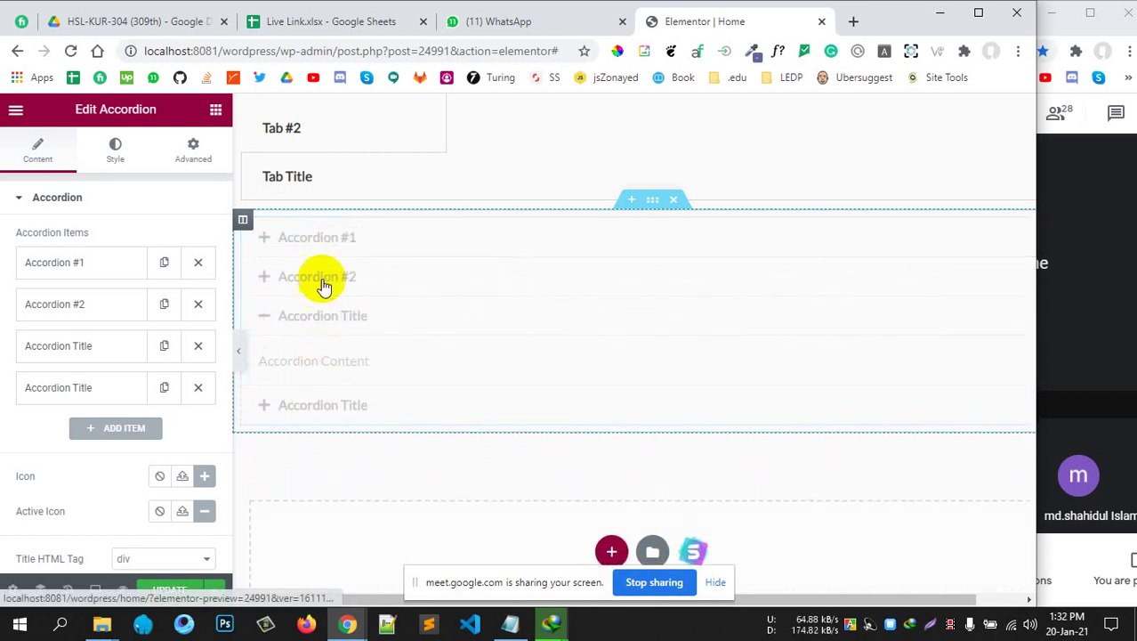
{"action": "left_click", "coordinate": [322, 277]}
{"action": "left_click", "coordinate": [323, 242]}
{"action": "left_click", "coordinate": [318, 369]}
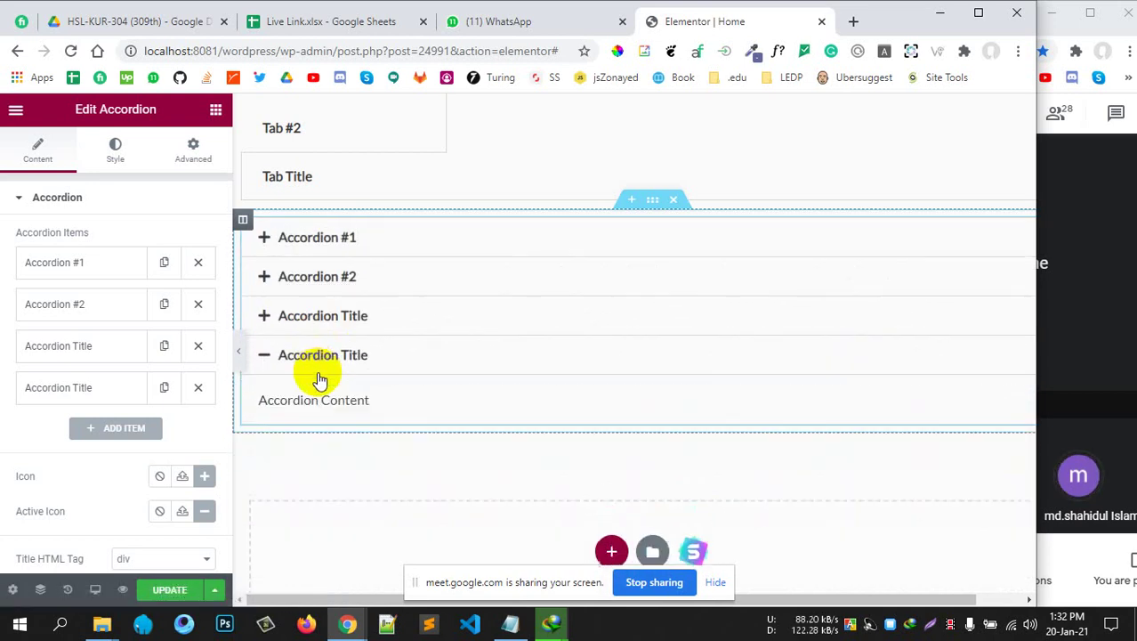
{"action": "left_click", "coordinate": [312, 347]}
{"action": "left_click", "coordinate": [316, 342]}
{"action": "left_click", "coordinate": [323, 315]}
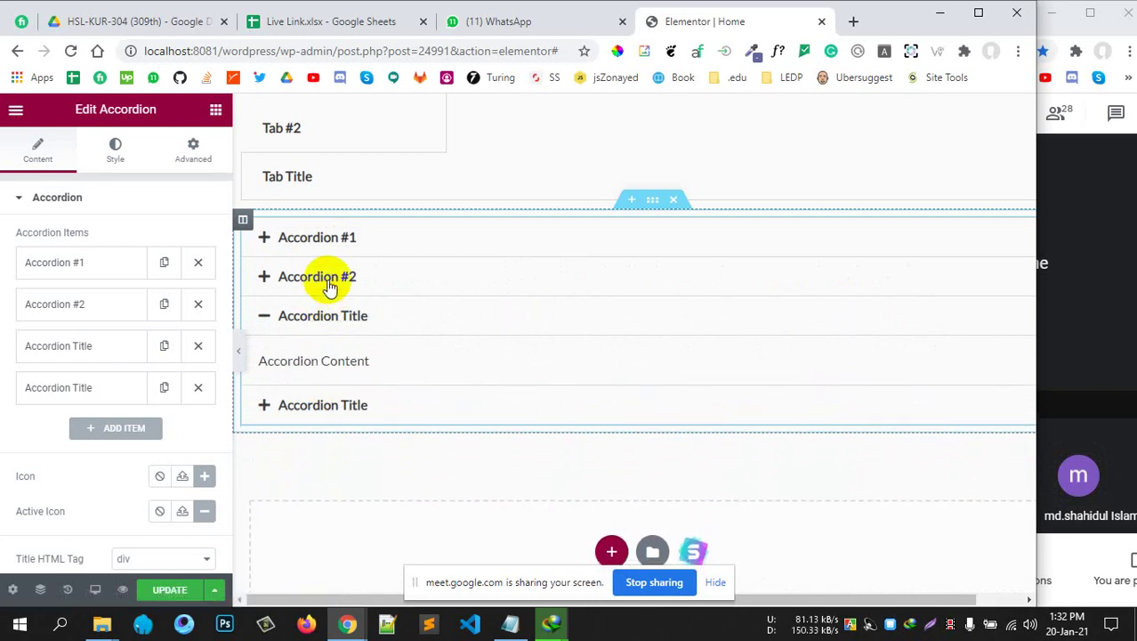
{"action": "left_click", "coordinate": [324, 279]}
{"action": "left_click", "coordinate": [328, 237]}
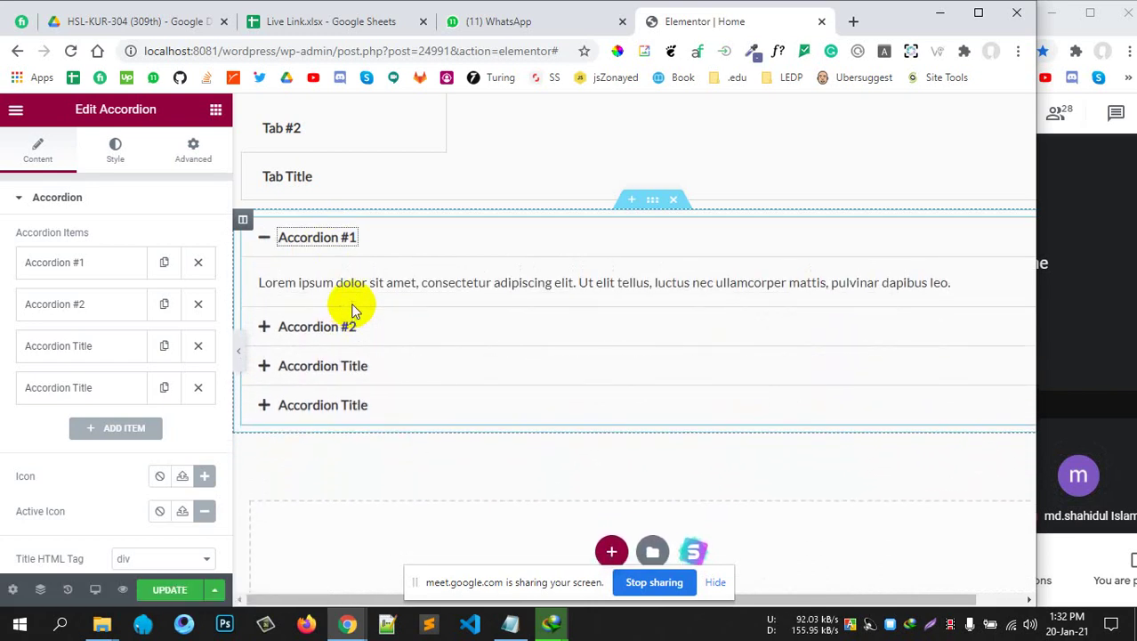
{"action": "left_click", "coordinate": [311, 327]}
Set the accordion's Icon to Angry from the Font Awesome - Regular library and toggle the first item to check it
{"action": "scroll", "coordinate": [124, 487], "scroll_direction": "down", "scroll_amount": 2}
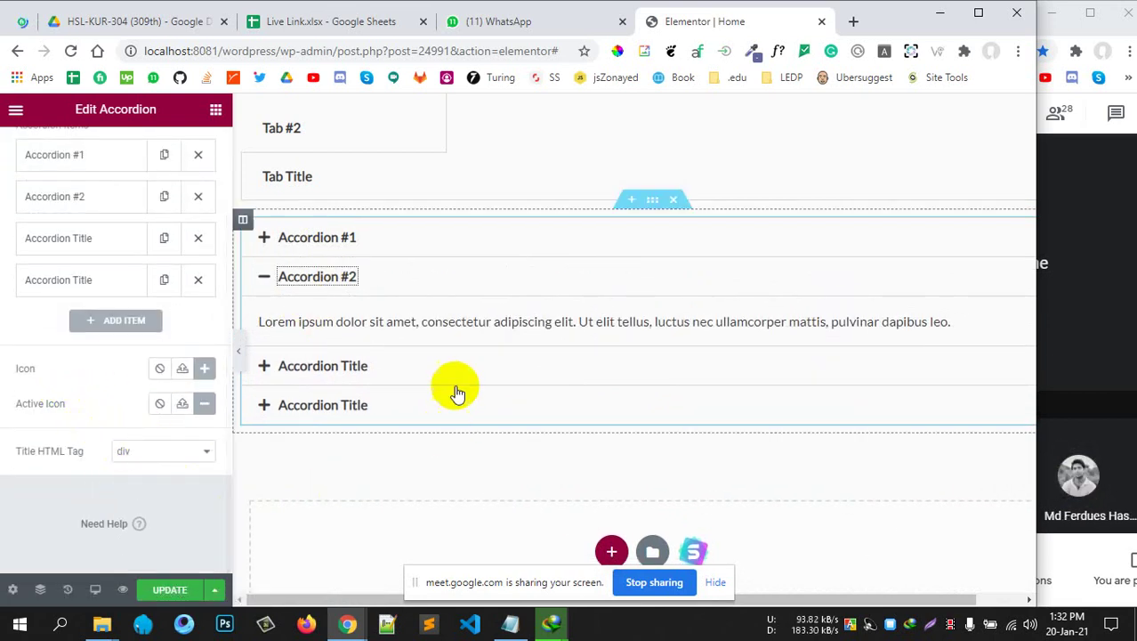
{"action": "left_click", "coordinate": [398, 323]}
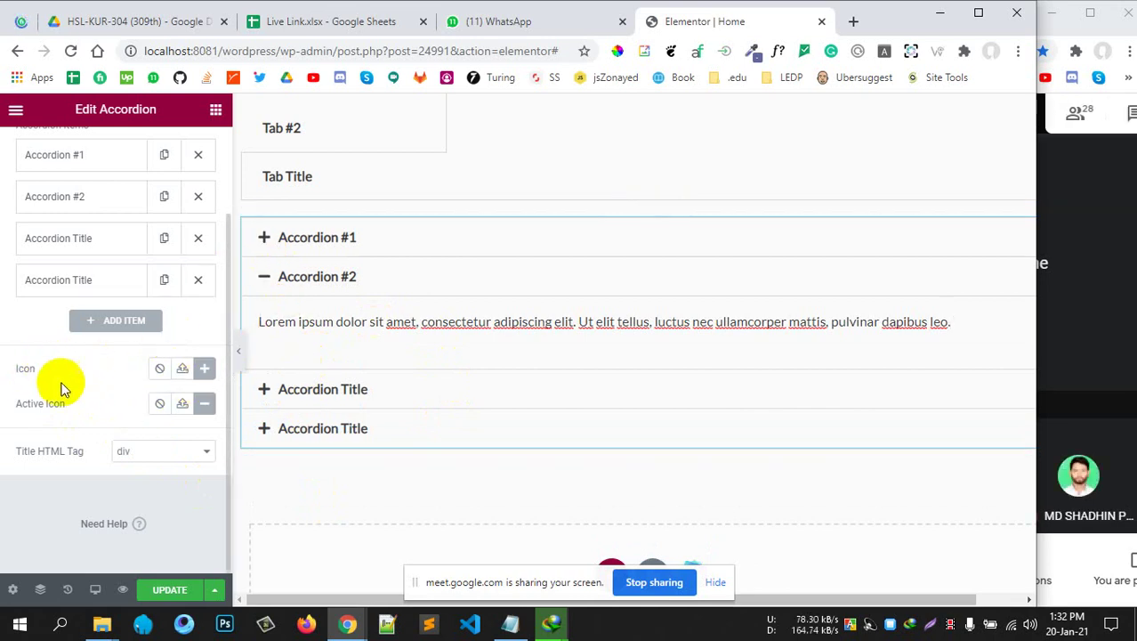
{"action": "left_click", "coordinate": [206, 370]}
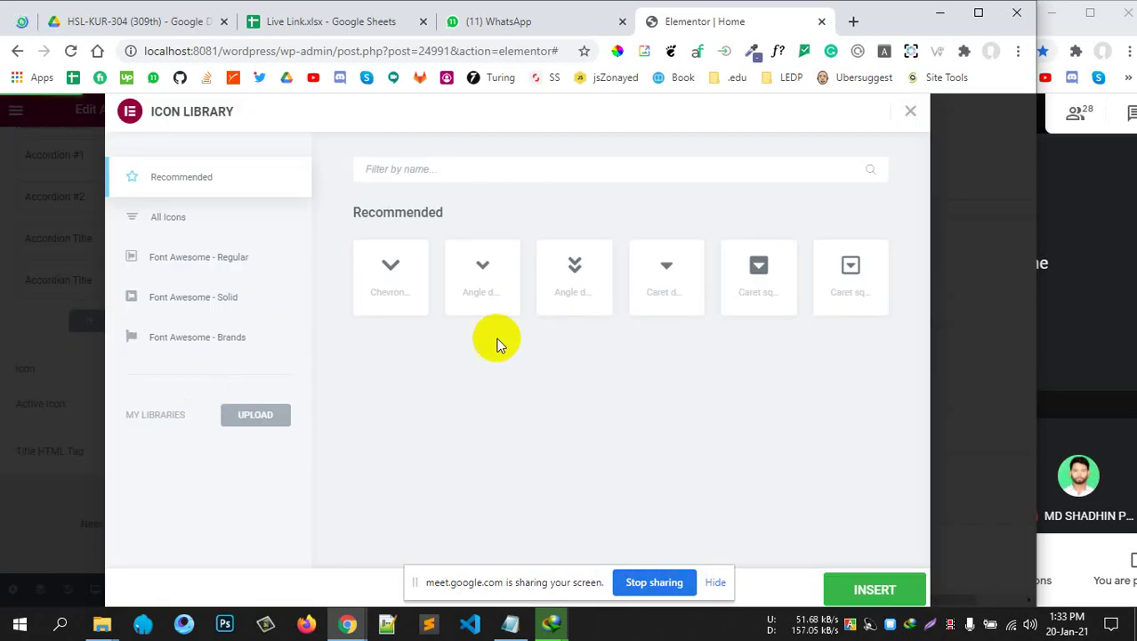
{"action": "left_click", "coordinate": [201, 257]}
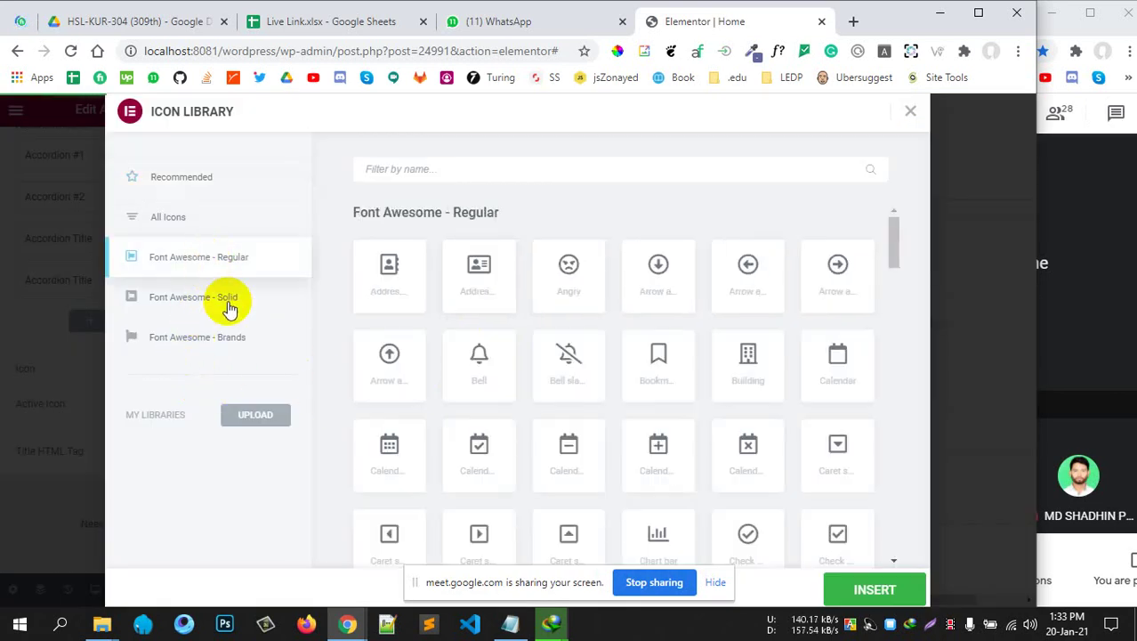
{"action": "left_click", "coordinate": [582, 271]}
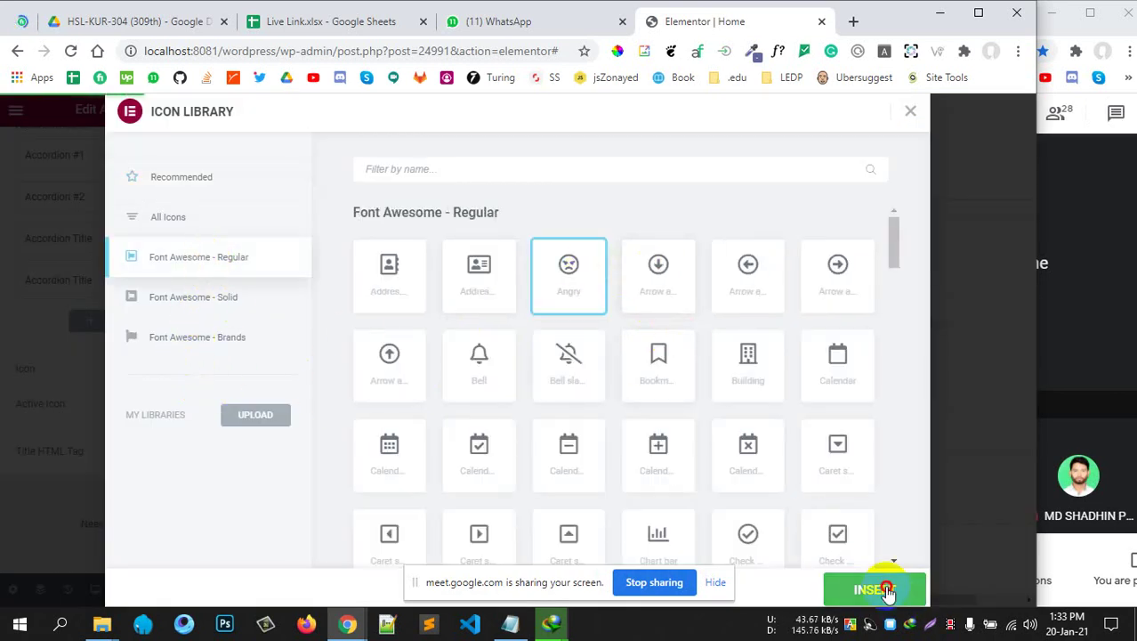
{"action": "left_click", "coordinate": [875, 589]}
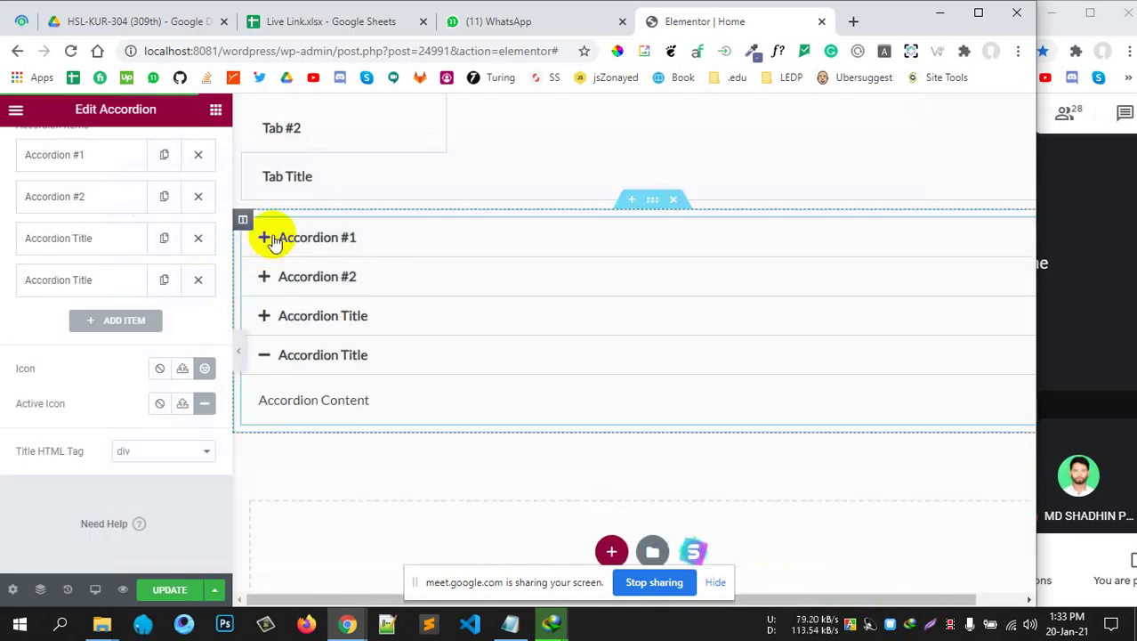
{"action": "left_click", "coordinate": [274, 238]}
{"action": "left_click", "coordinate": [280, 238]}
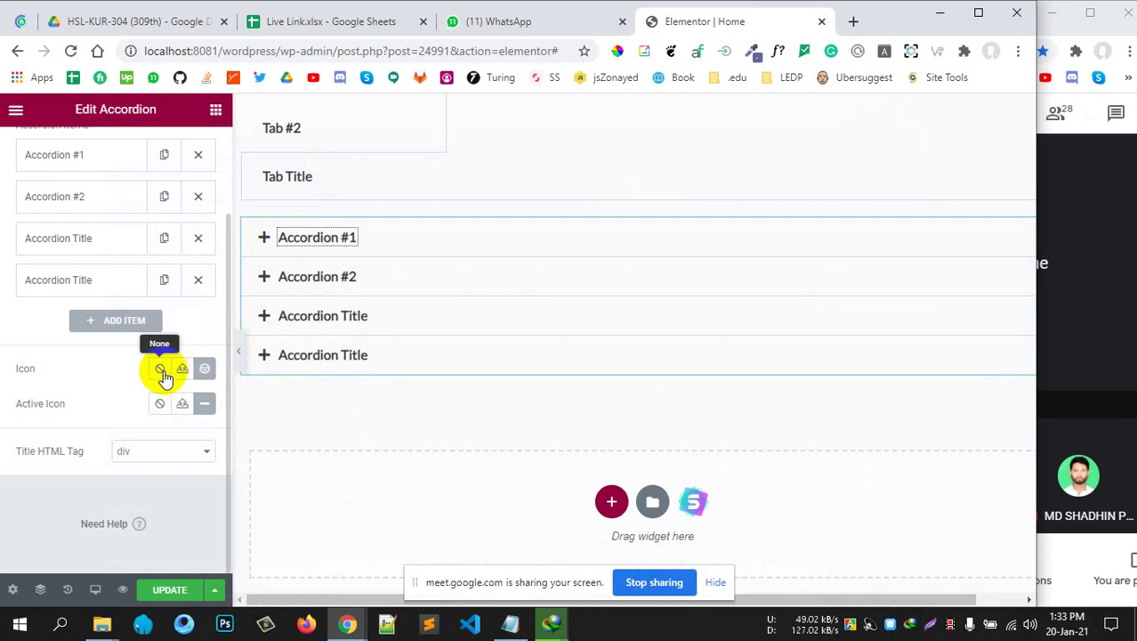
Browse the icon library's categories for the accordion's Icon and insert Angry from Font Awesome - Regular
{"action": "left_click", "coordinate": [203, 370]}
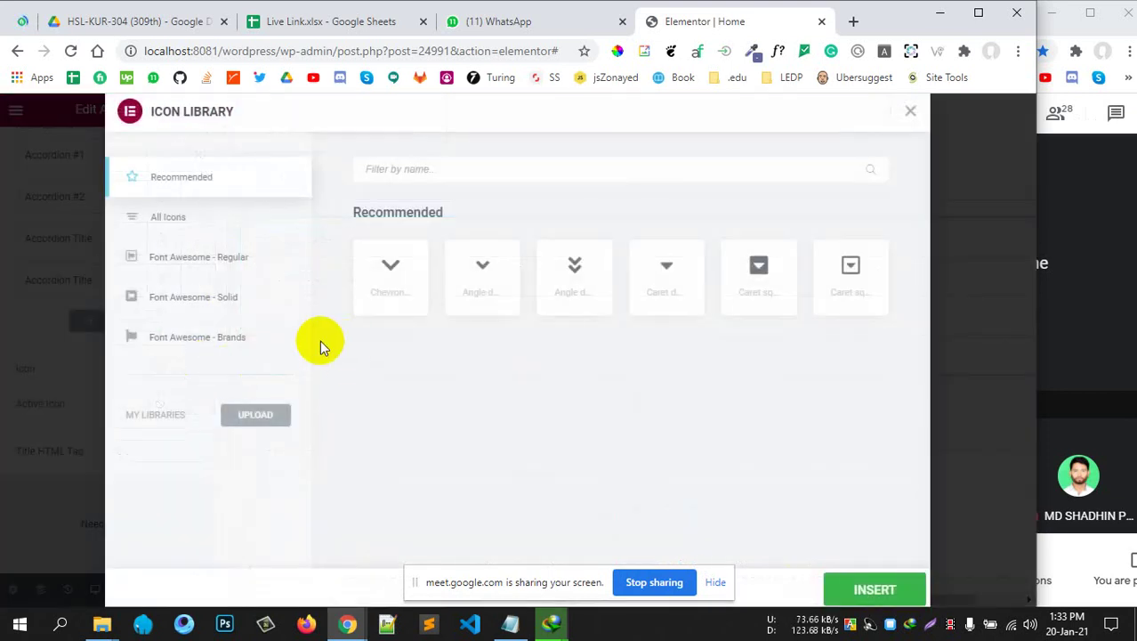
{"action": "left_click", "coordinate": [235, 258]}
{"action": "left_click", "coordinate": [178, 210]}
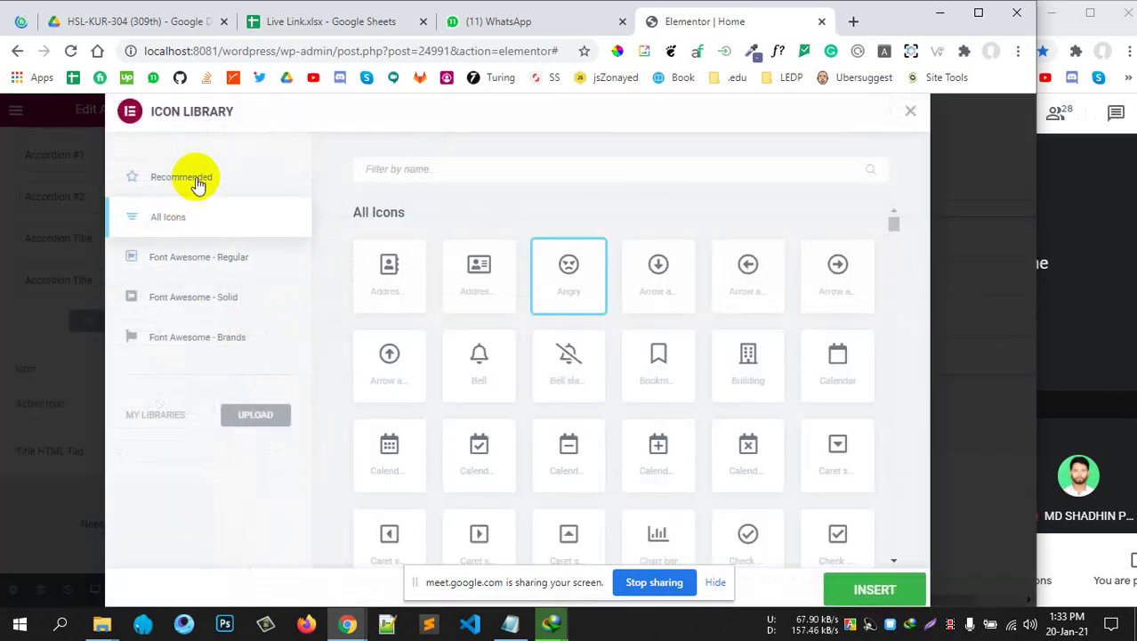
{"action": "left_click", "coordinate": [198, 181]}
{"action": "left_click", "coordinate": [197, 256]}
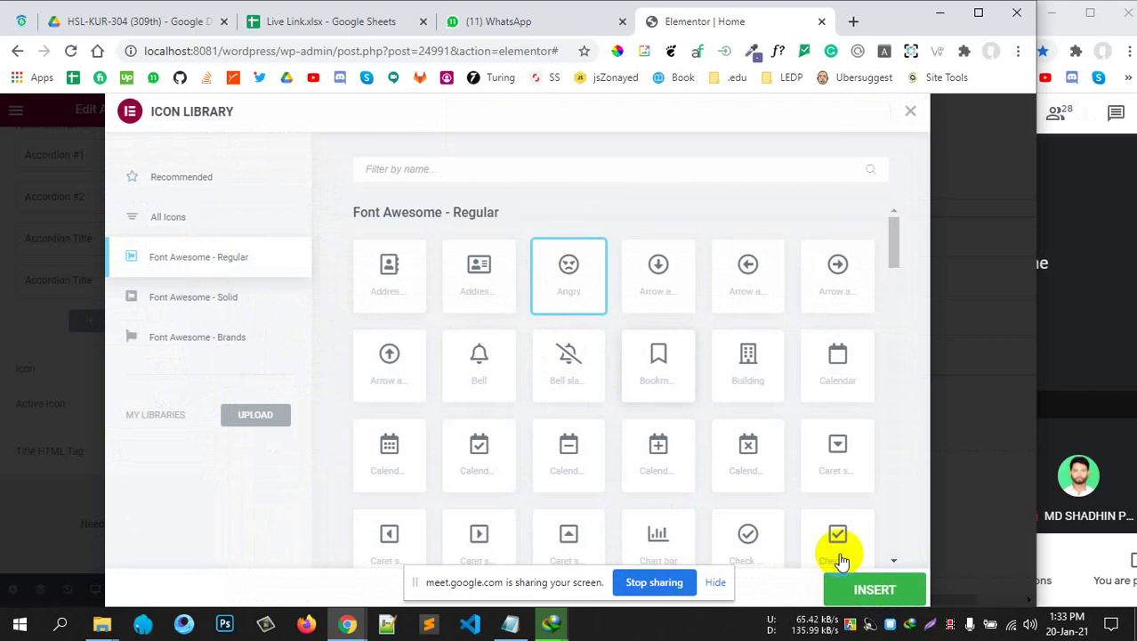
{"action": "left_click", "coordinate": [868, 591]}
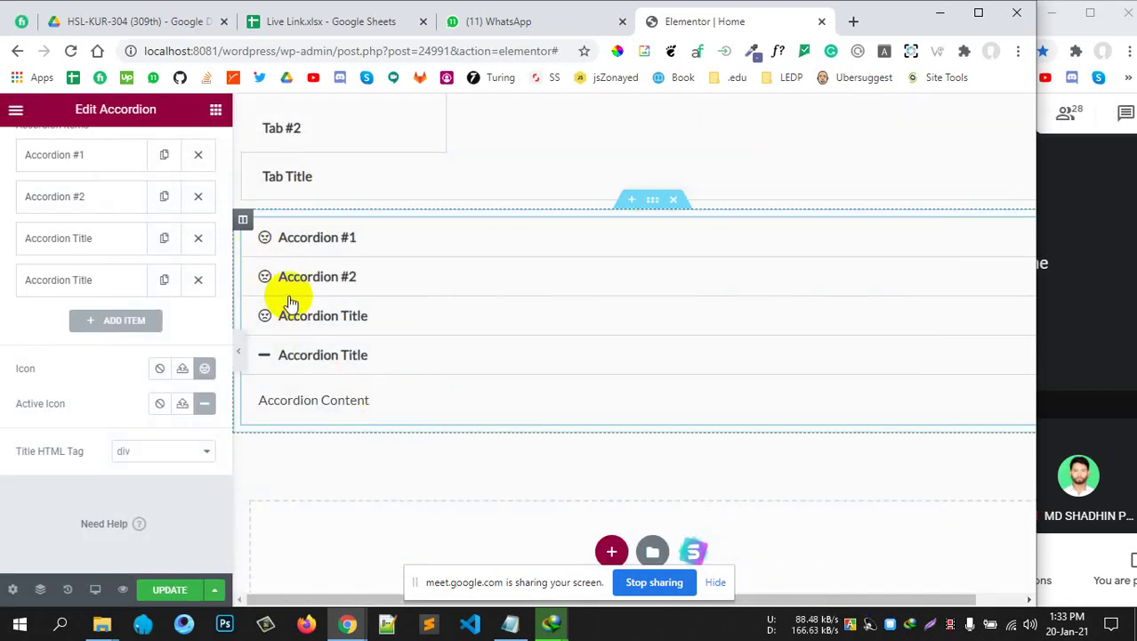
Examine the first accordion item's title and description fields and compare them with its expanded content on the page
{"action": "left_click", "coordinate": [286, 241]}
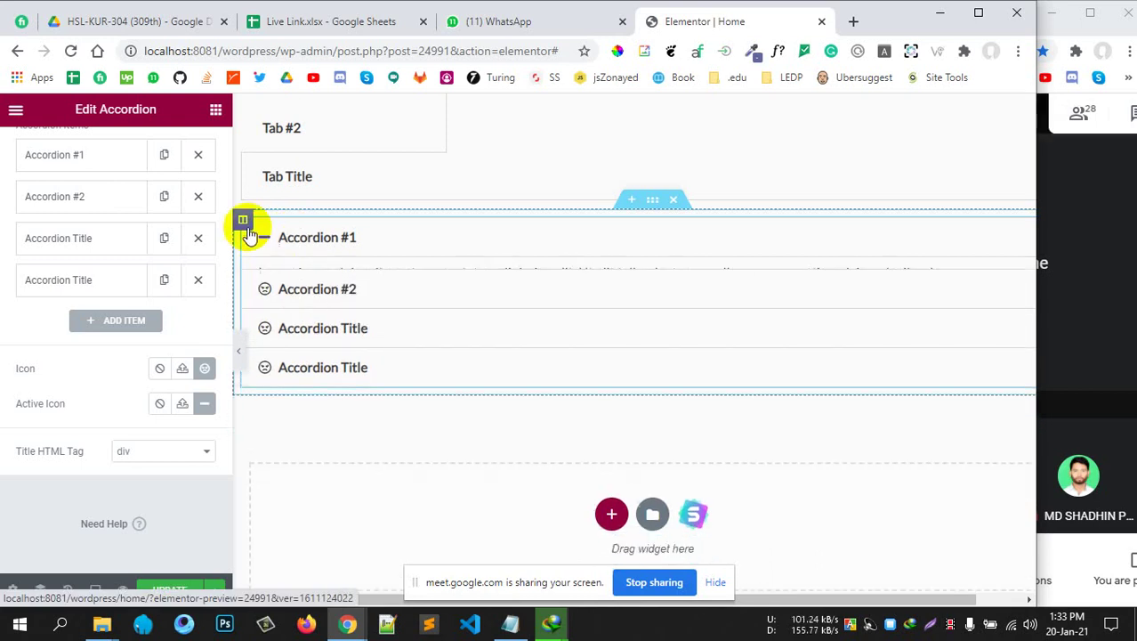
{"action": "left_click", "coordinate": [42, 155]}
{"action": "left_click", "coordinate": [101, 214]}
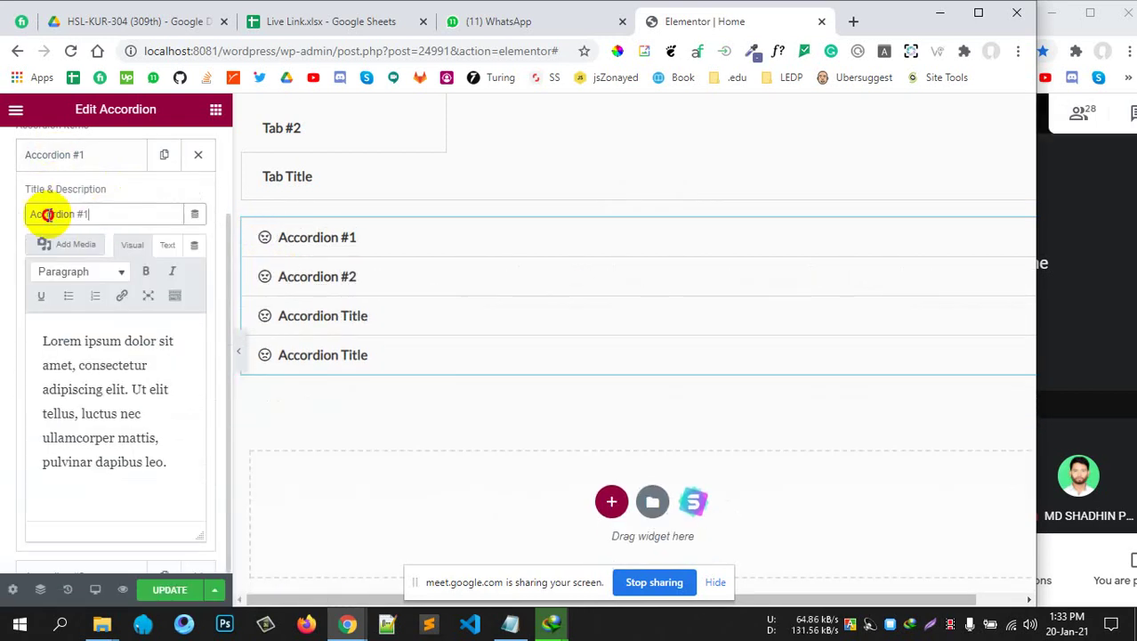
{"action": "left_click_drag", "start_coordinate": [47, 214], "coordinate": [265, 233]}
{"action": "left_click_drag", "start_coordinate": [49, 365], "coordinate": [152, 442]}
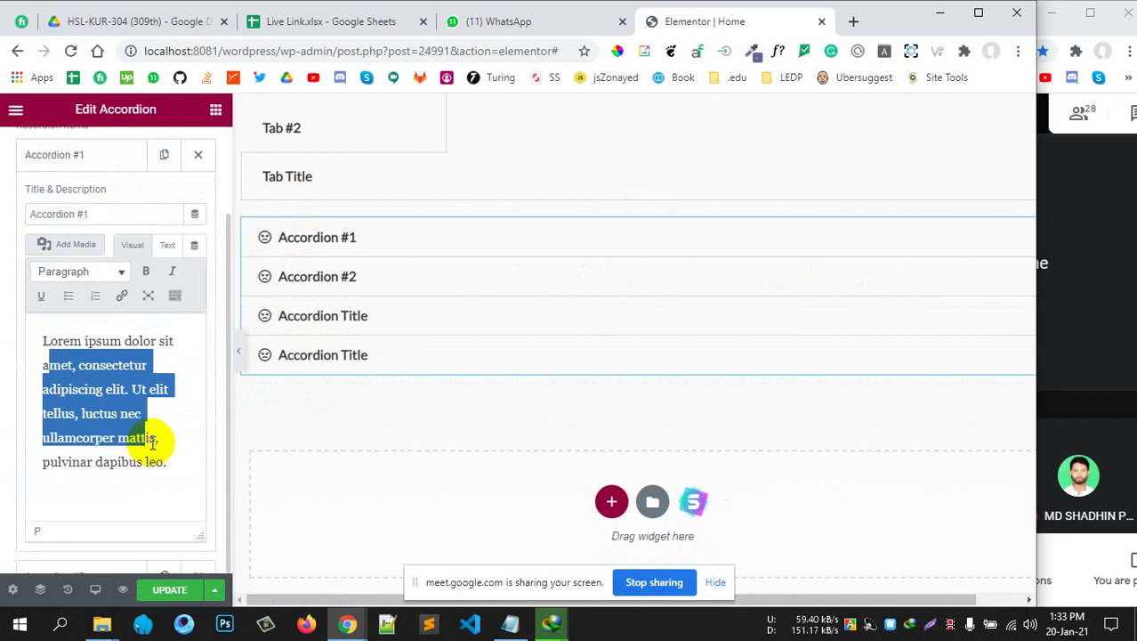
{"action": "left_click", "coordinate": [325, 238]}
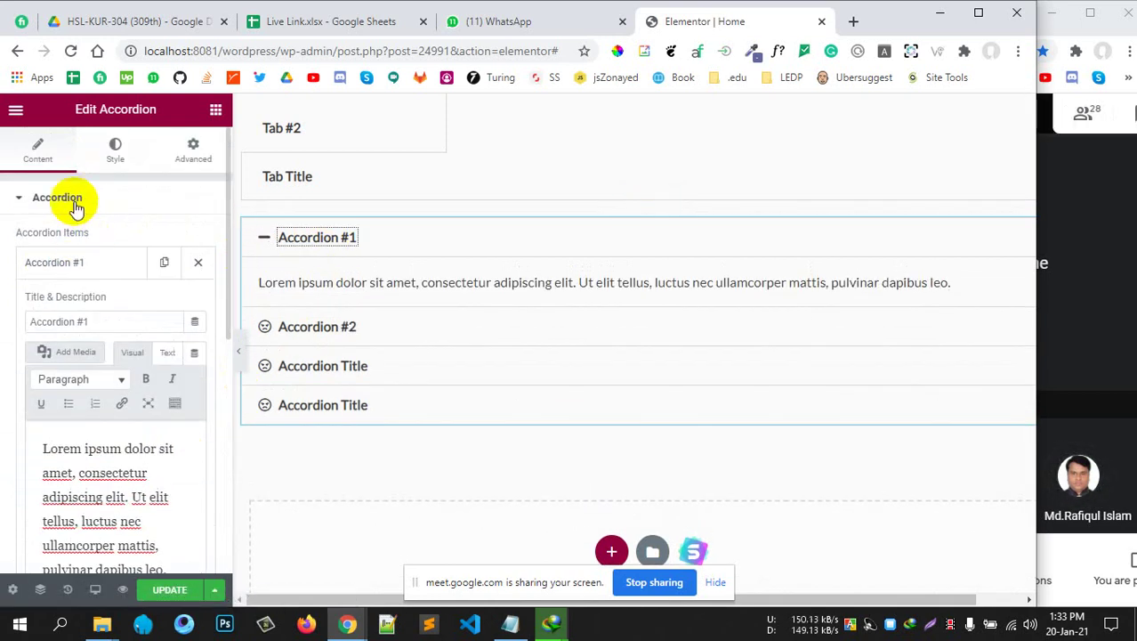
Review the accordion's style options for borders, title colours and typography, icon, and content
{"action": "left_click", "coordinate": [58, 197]}
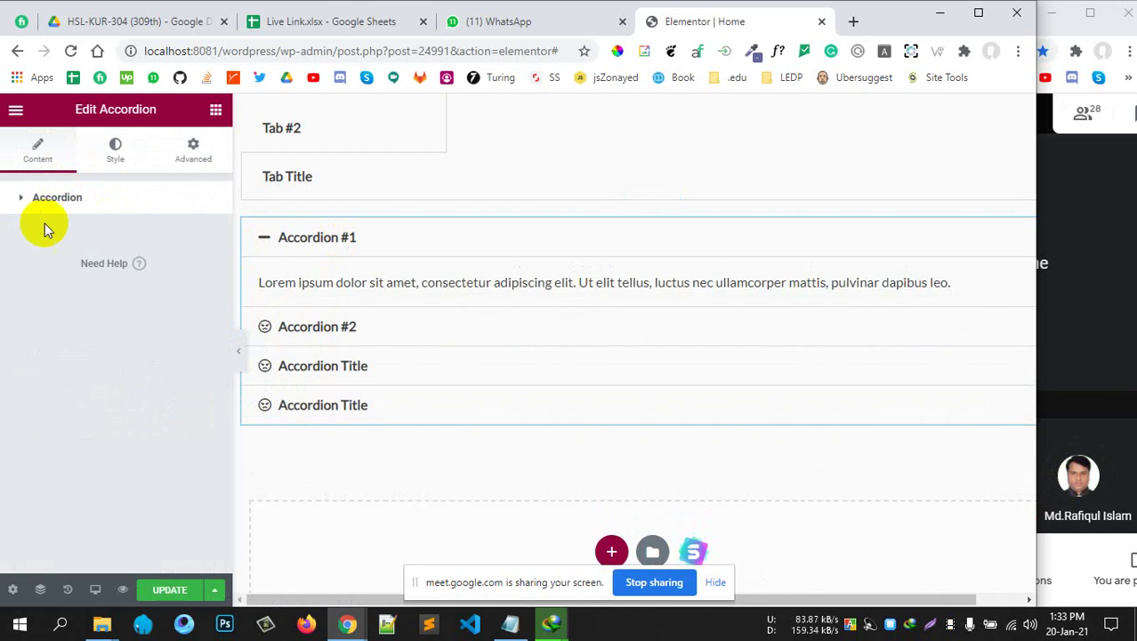
{"action": "left_click", "coordinate": [117, 152]}
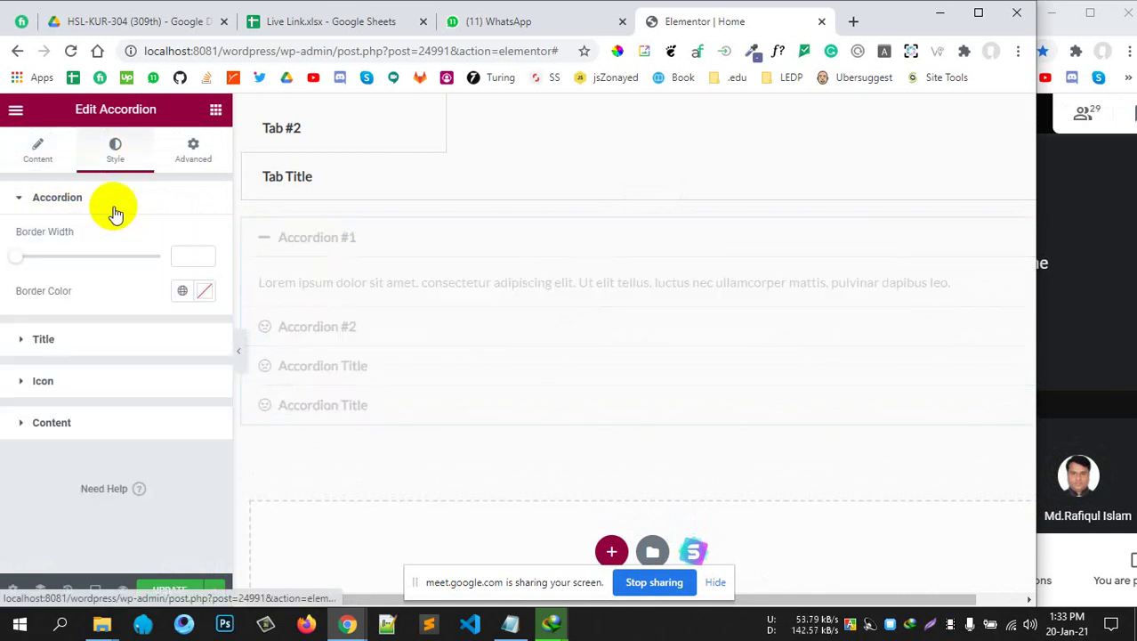
{"action": "left_click", "coordinate": [43, 342]}
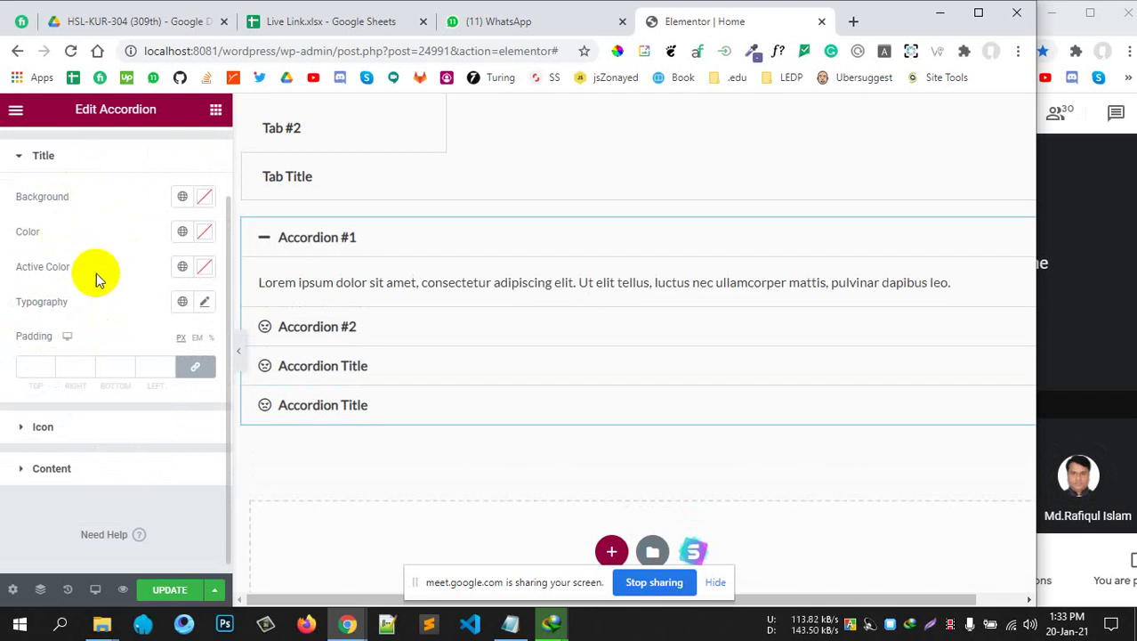
{"action": "left_click", "coordinate": [207, 304]}
{"action": "scroll", "coordinate": [76, 471], "scroll_direction": "down", "scroll_amount": 2}
{"action": "scroll", "coordinate": [84, 453], "scroll_direction": "up", "scroll_amount": 3}
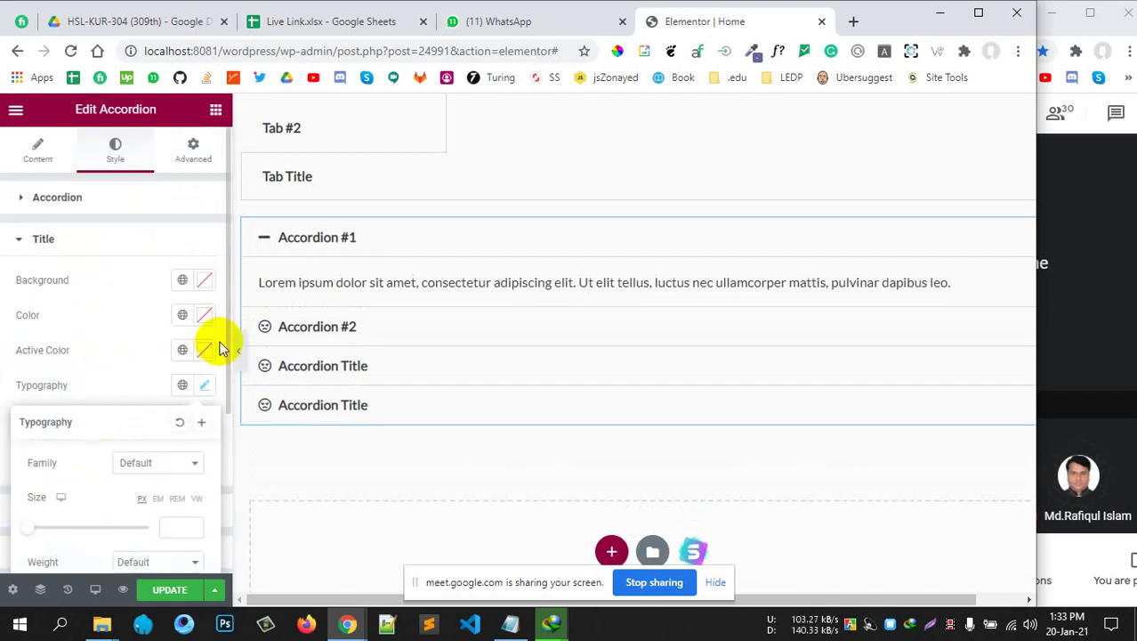
{"action": "left_click", "coordinate": [205, 385]}
{"action": "scroll", "coordinate": [58, 382], "scroll_direction": "down", "scroll_amount": 1}
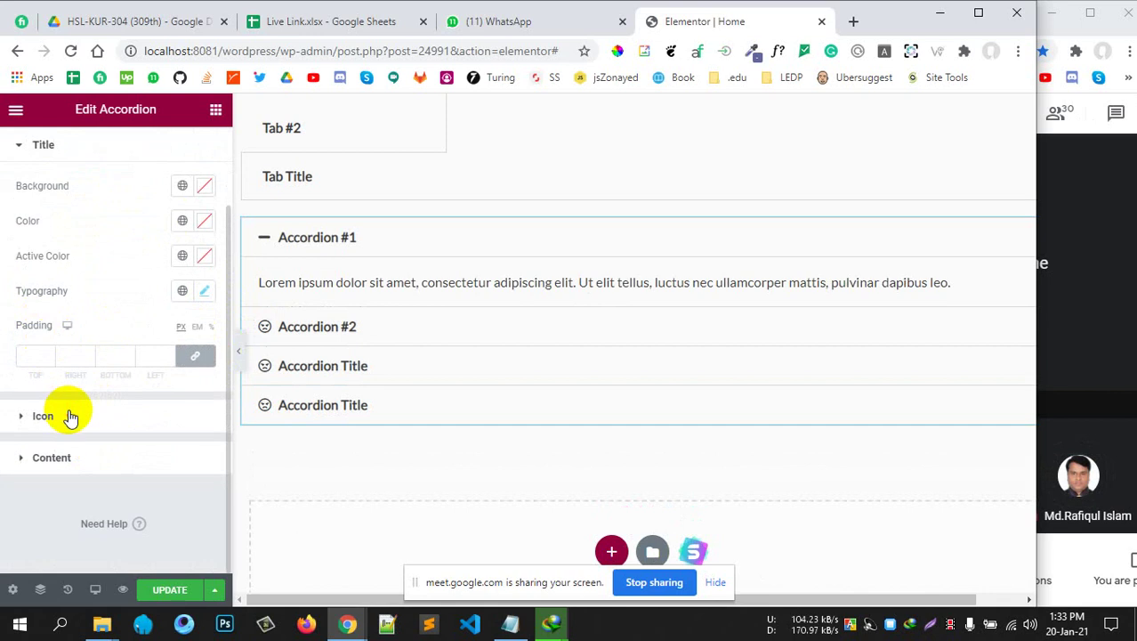
{"action": "left_click", "coordinate": [71, 416]}
{"action": "left_click", "coordinate": [139, 498]}
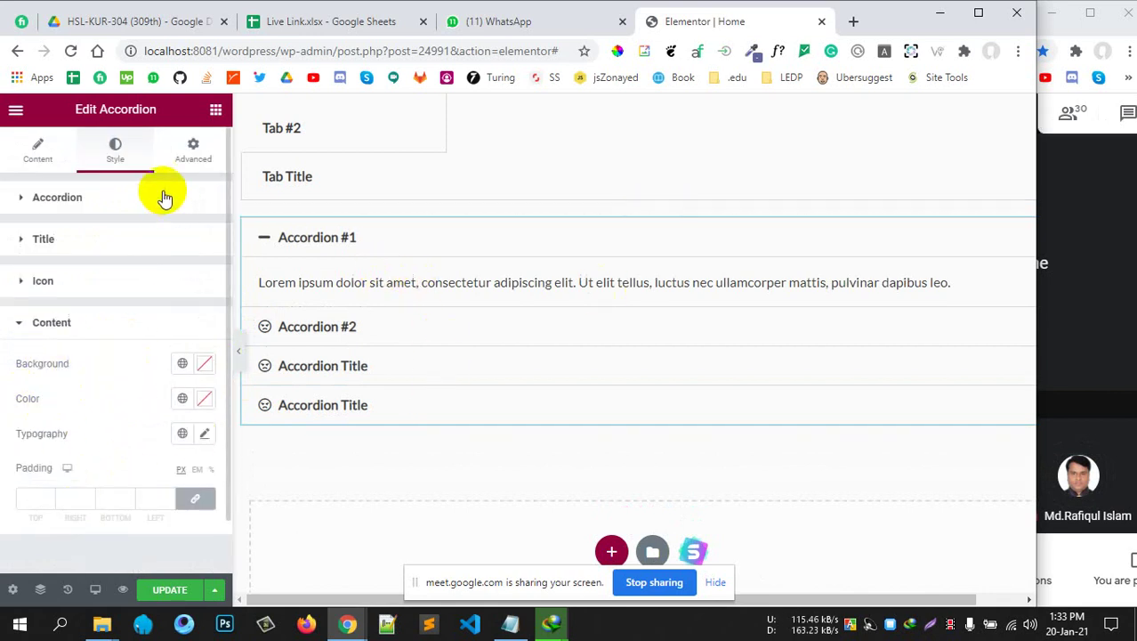
Add a Toggle widget to the empty area directly below the accordion
{"action": "left_click", "coordinate": [214, 110]}
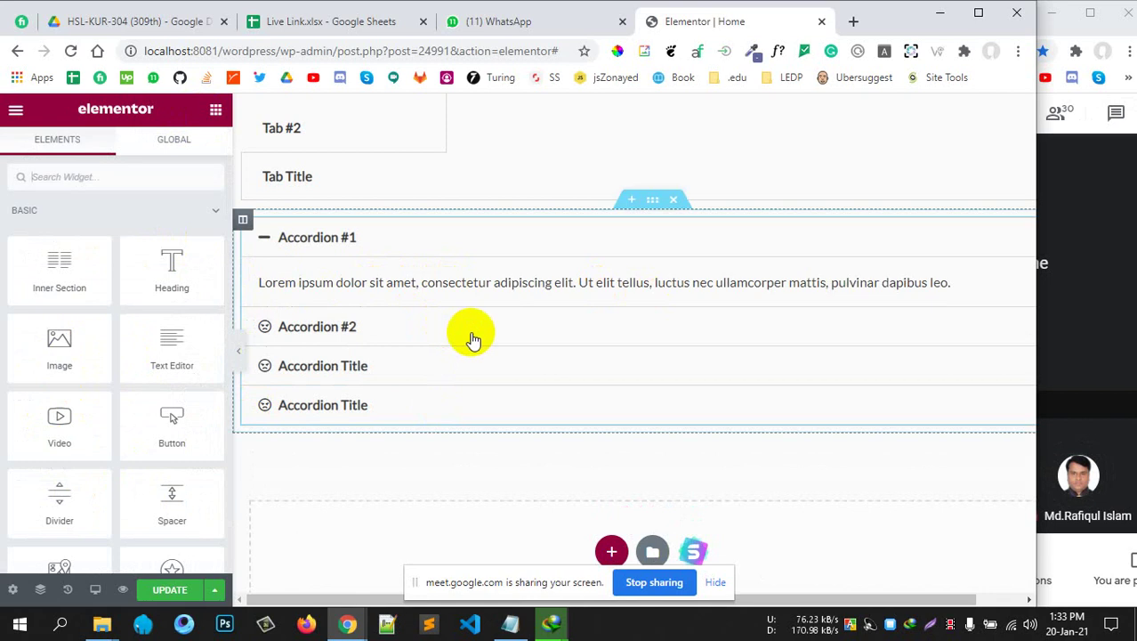
{"action": "scroll", "coordinate": [472, 336], "scroll_direction": "down", "scroll_amount": 2}
{"action": "scroll", "coordinate": [113, 374], "scroll_direction": "down", "scroll_amount": 10}
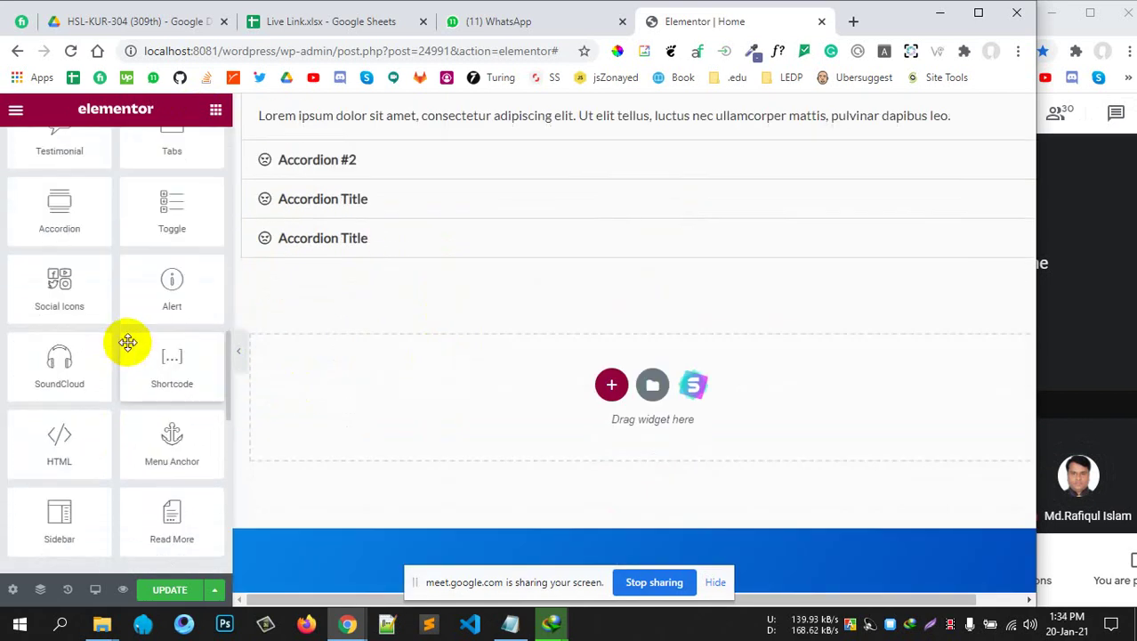
{"action": "scroll", "coordinate": [128, 342], "scroll_direction": "up", "scroll_amount": 1}
{"action": "scroll", "coordinate": [500, 351], "scroll_direction": "up", "scroll_amount": 1}
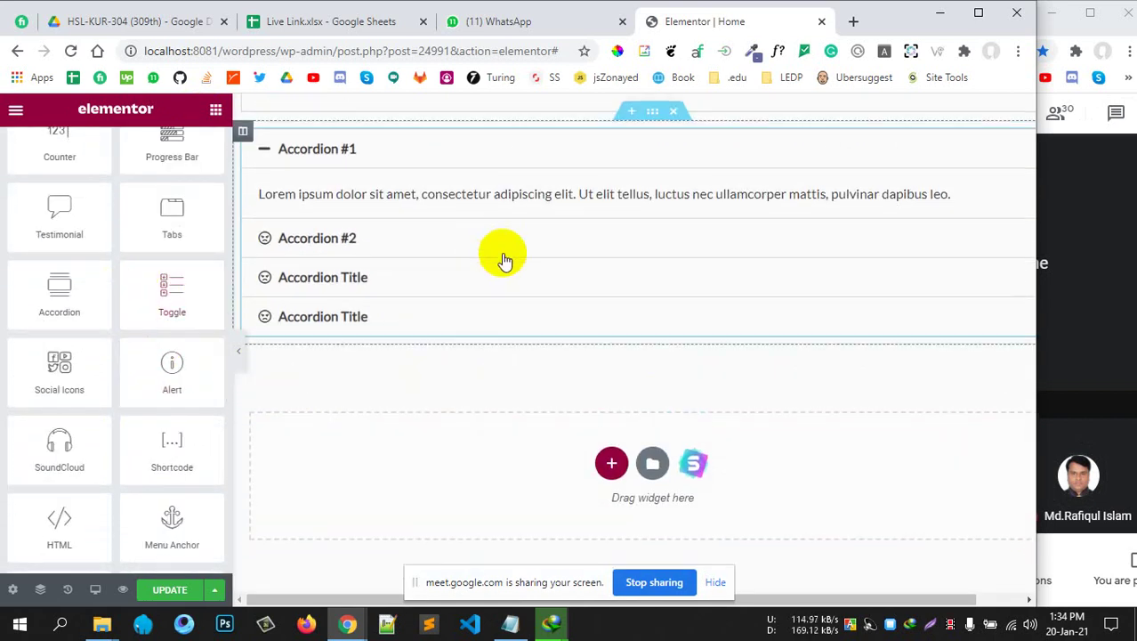
{"action": "scroll", "coordinate": [503, 260], "scroll_direction": "down", "scroll_amount": 2}
{"action": "left_click_drag", "start_coordinate": [206, 287], "coordinate": [634, 297]}
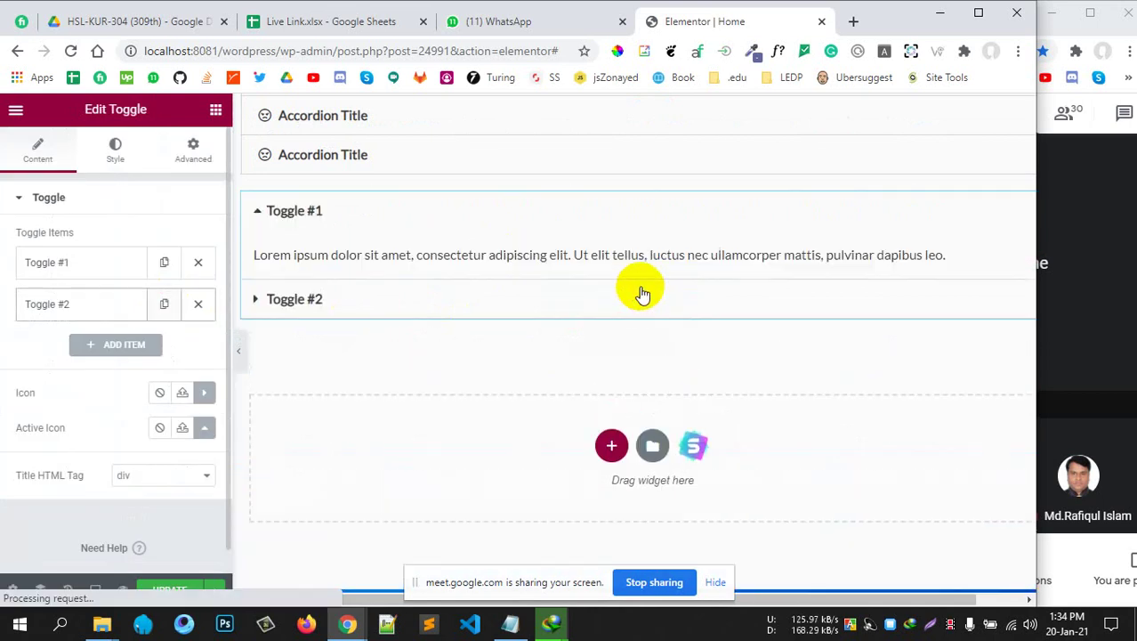
Expand and collapse the two default toggle items on the page to see how they open
{"action": "left_click", "coordinate": [305, 222]}
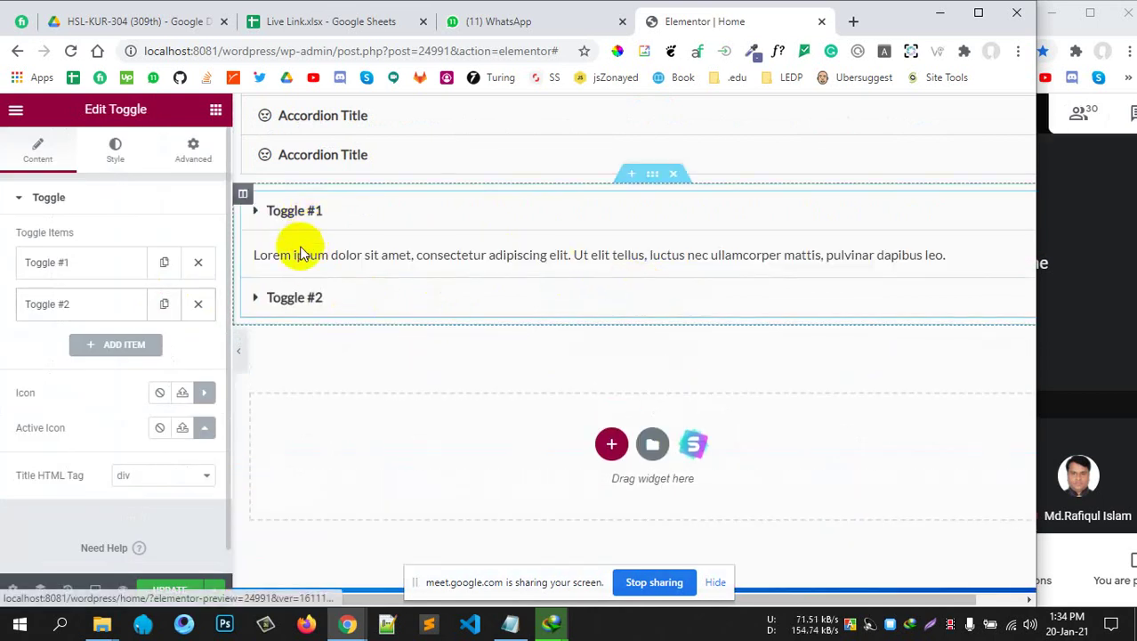
{"action": "left_click", "coordinate": [302, 250]}
{"action": "left_click", "coordinate": [297, 217]}
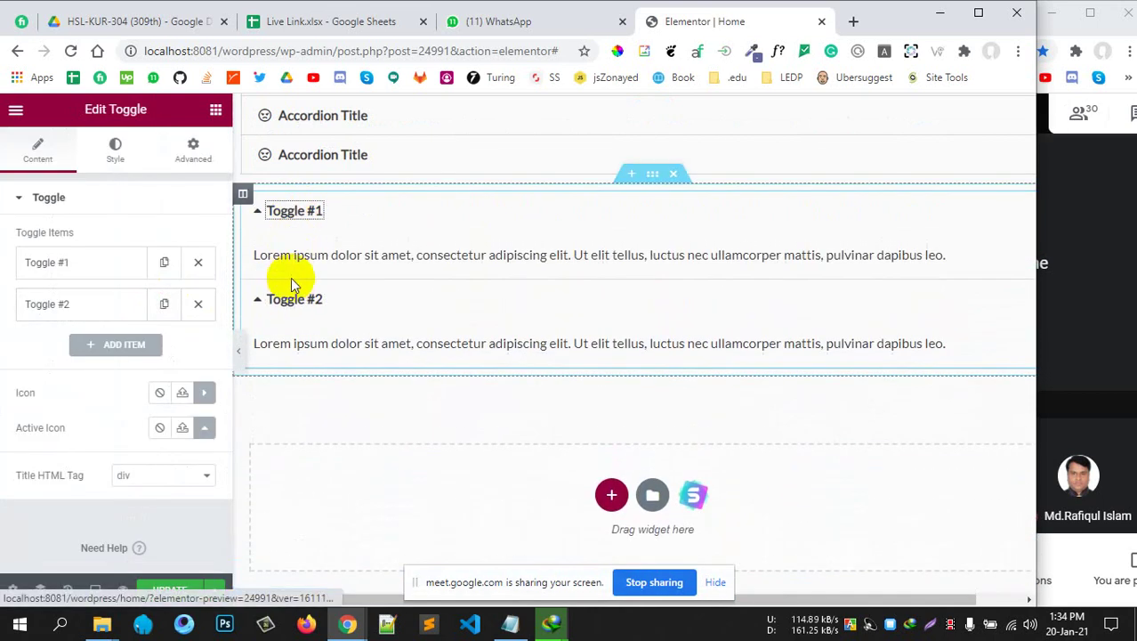
{"action": "left_click", "coordinate": [293, 295]}
{"action": "left_click", "coordinate": [298, 210]}
Open several accordion items in turn, and expand both toggle items together to compare the two widgets' behaviour
{"action": "scroll", "coordinate": [354, 267], "scroll_direction": "up", "scroll_amount": 2}
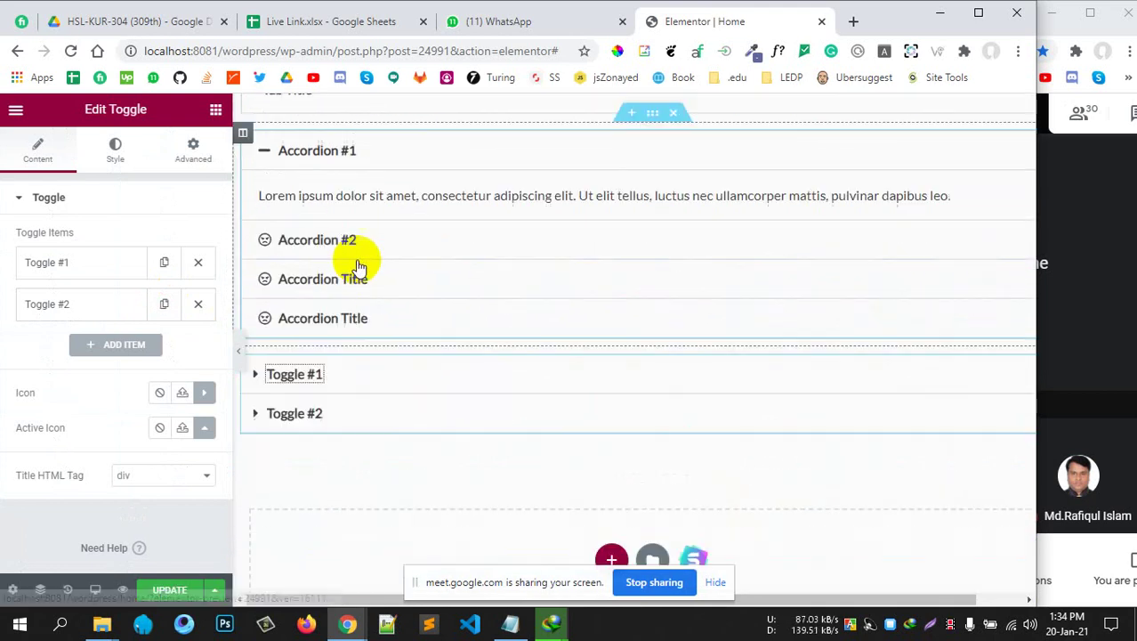
{"action": "left_click", "coordinate": [319, 247]}
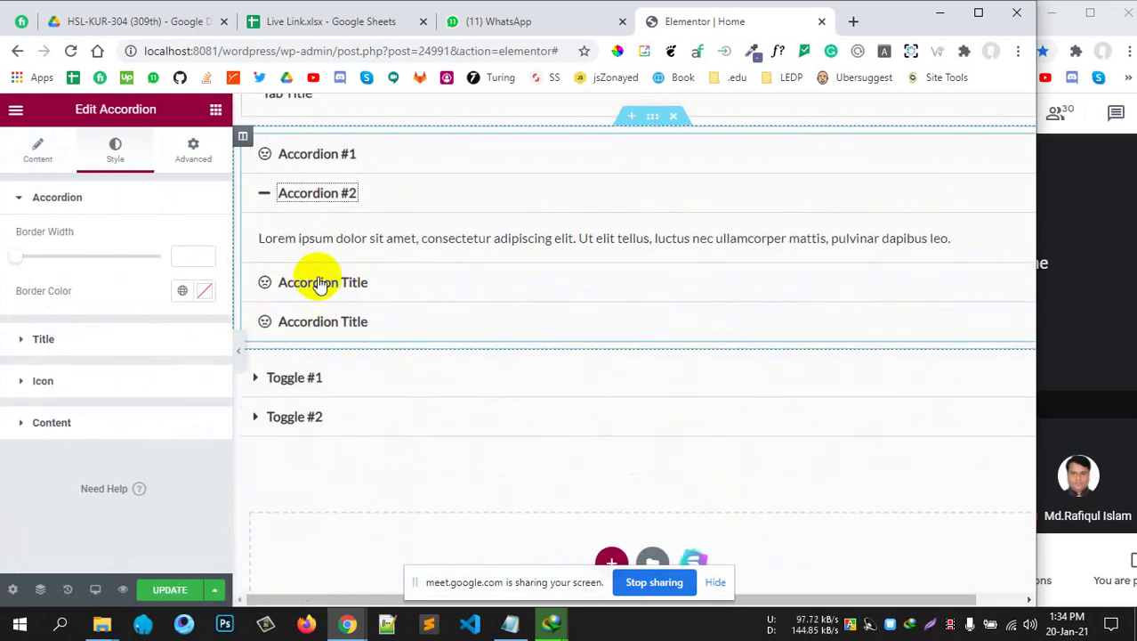
{"action": "left_click", "coordinate": [289, 281]}
{"action": "left_click", "coordinate": [305, 321]}
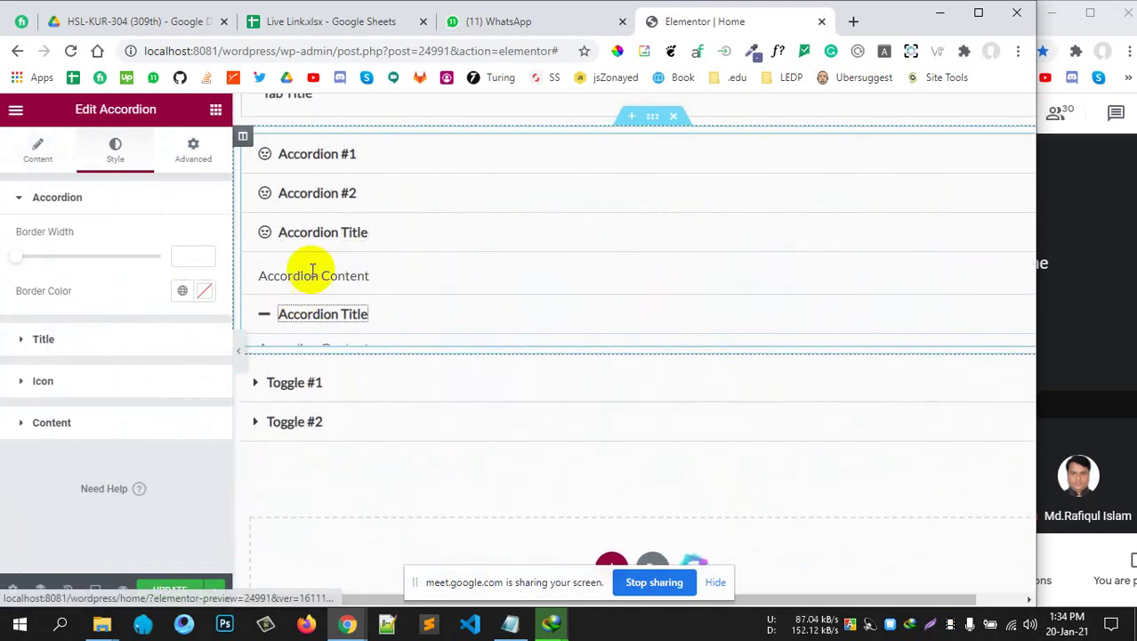
{"action": "left_click", "coordinate": [314, 193]}
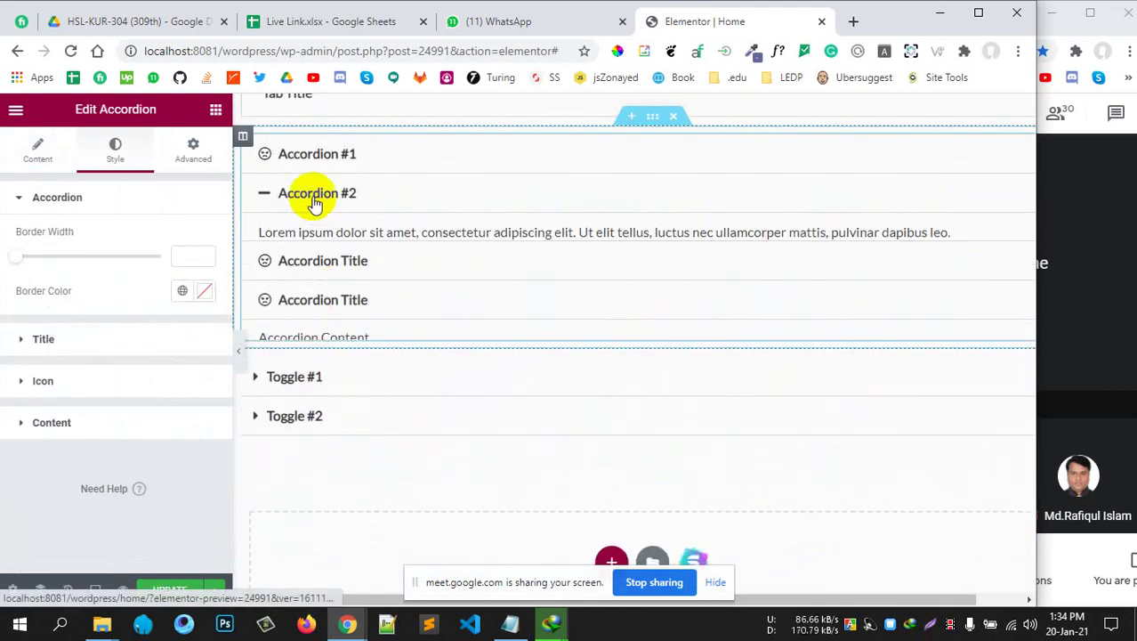
{"action": "left_click", "coordinate": [299, 381]}
{"action": "scroll", "coordinate": [317, 392], "scroll_direction": "down", "scroll_amount": 2}
{"action": "left_click", "coordinate": [300, 383]}
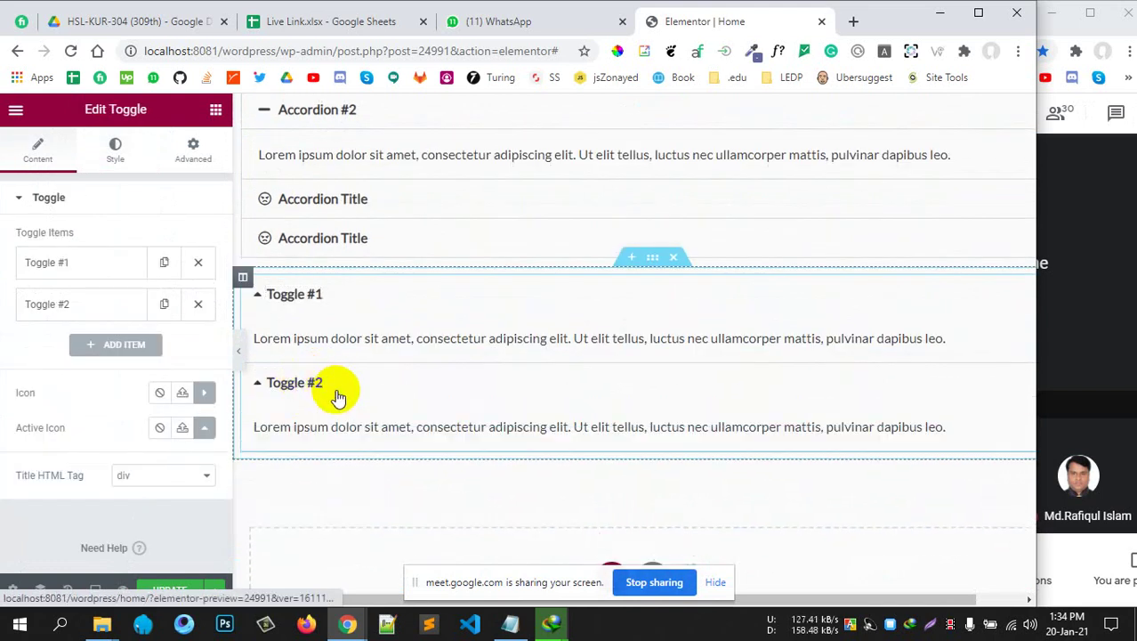
Add a Social Icons widget to the empty area directly below the toggle
{"action": "scroll", "coordinate": [395, 381], "scroll_direction": "down", "scroll_amount": 6}
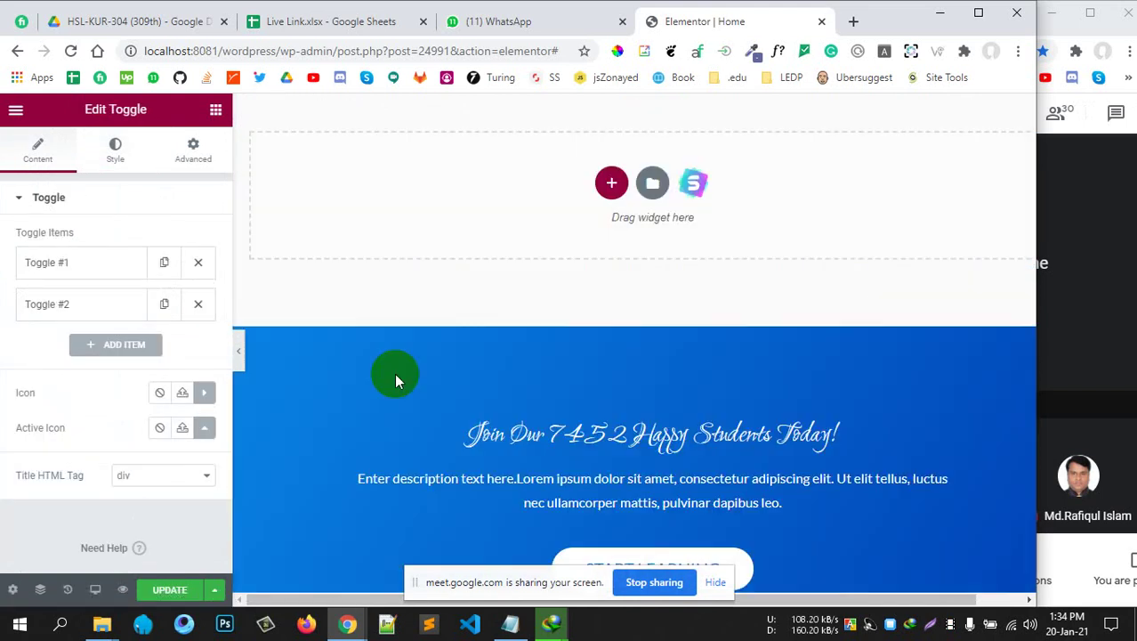
{"action": "left_click", "coordinate": [215, 110]}
{"action": "scroll", "coordinate": [169, 380], "scroll_direction": "down", "scroll_amount": 10}
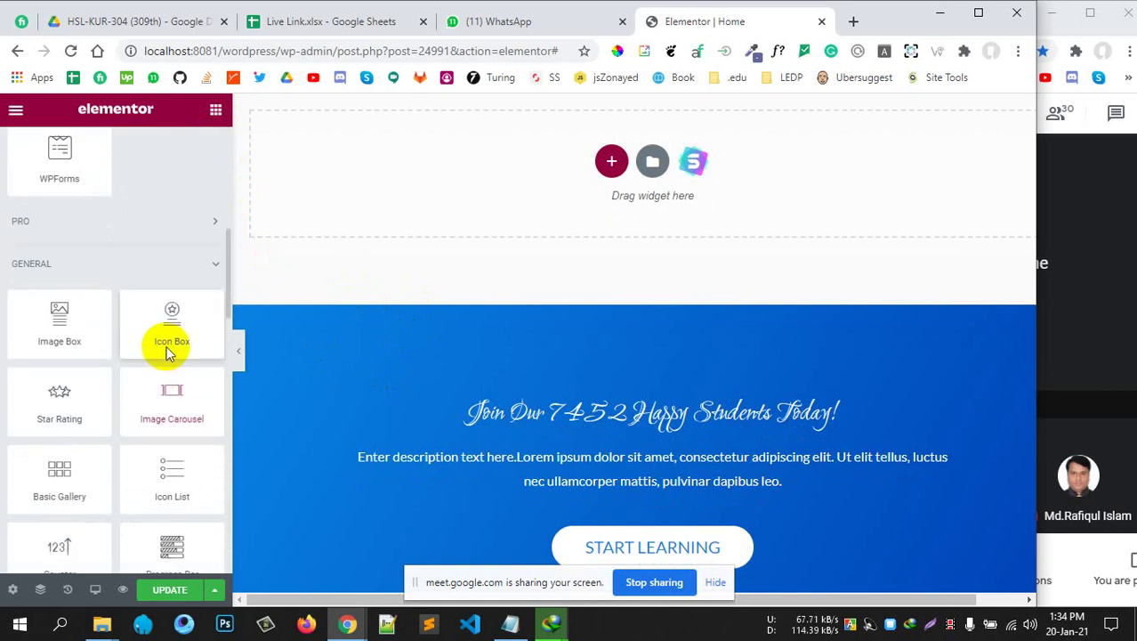
{"action": "scroll", "coordinate": [390, 337], "scroll_direction": "up", "scroll_amount": 2}
{"action": "scroll", "coordinate": [389, 337], "scroll_direction": "up", "scroll_amount": 1}
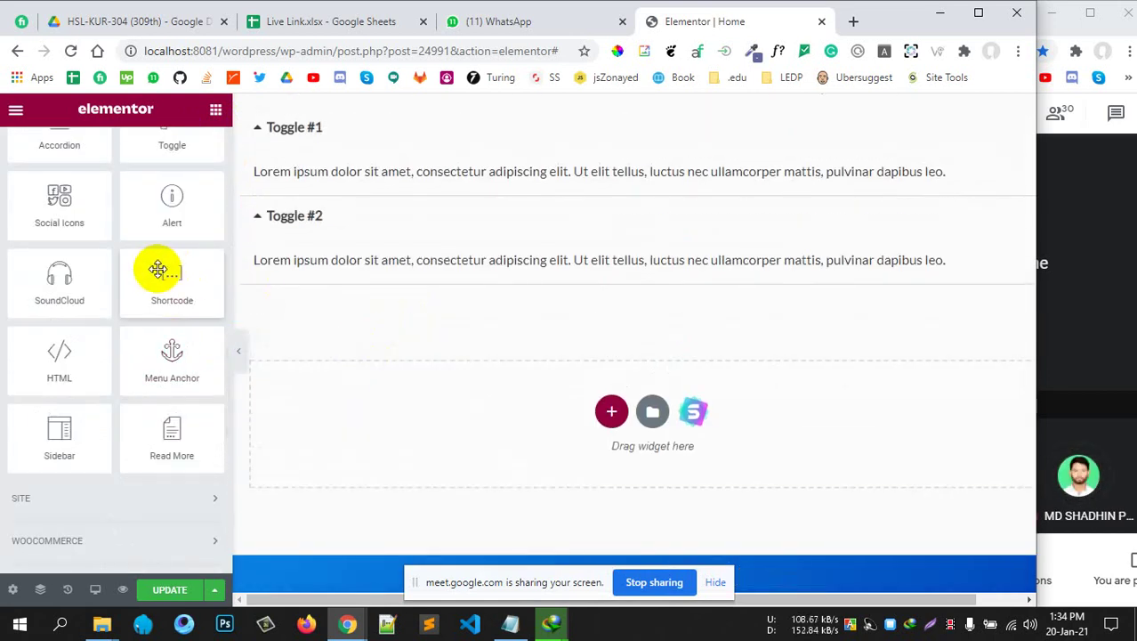
{"action": "scroll", "coordinate": [119, 285], "scroll_direction": "up", "scroll_amount": 1}
{"action": "scroll", "coordinate": [348, 285], "scroll_direction": "down", "scroll_amount": 1}
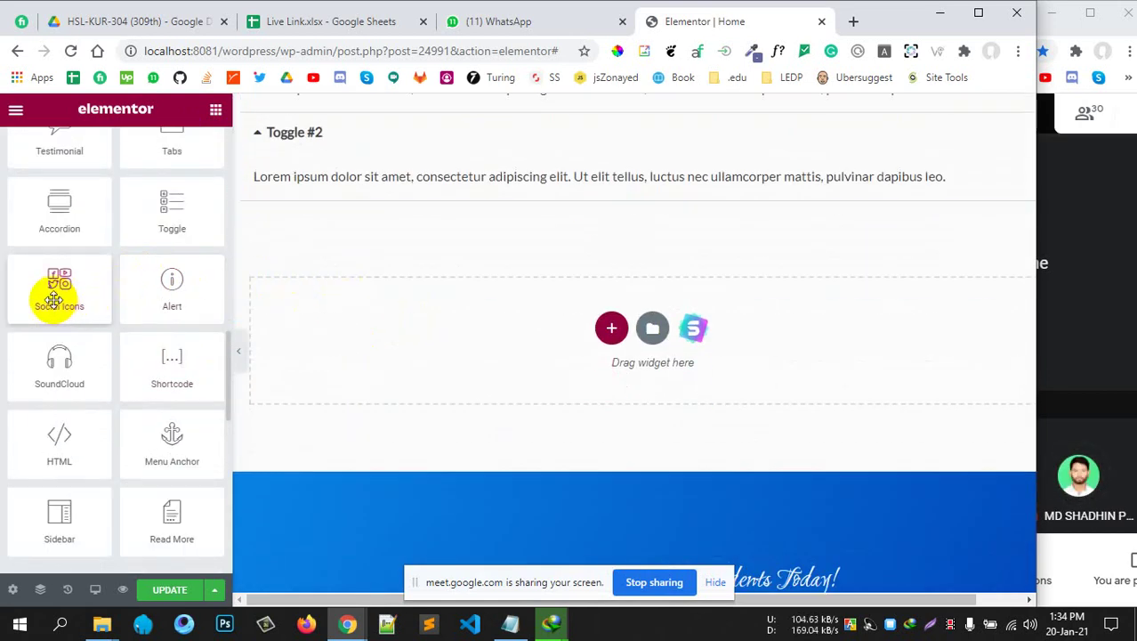
{"action": "left_click_drag", "start_coordinate": [51, 291], "coordinate": [597, 337]}
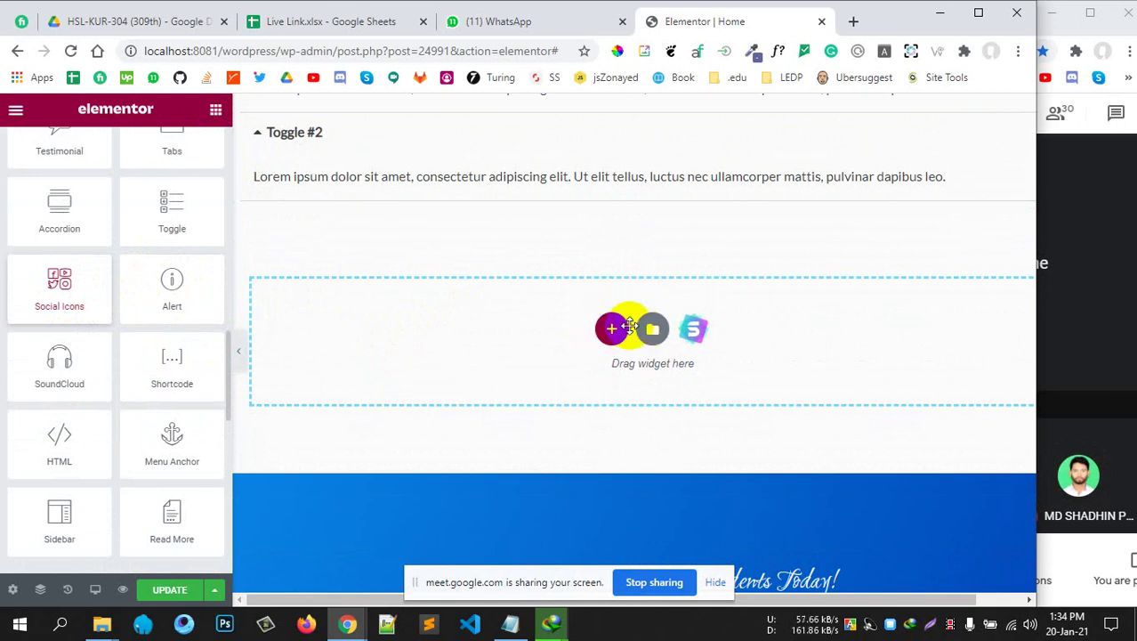
{"action": "left_click_drag", "start_coordinate": [615, 317], "coordinate": [604, 301]}
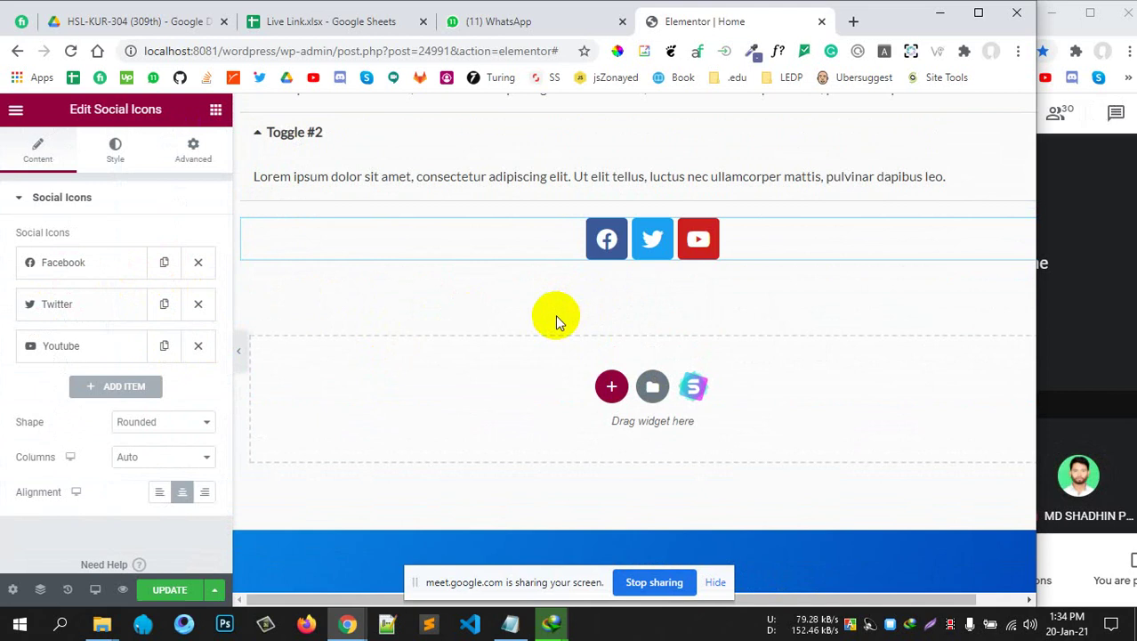
Open the Facebook item of the Social Icons widget to show its icon, link and color settings
{"action": "scroll", "coordinate": [556, 314], "scroll_direction": "up", "scroll_amount": 3}
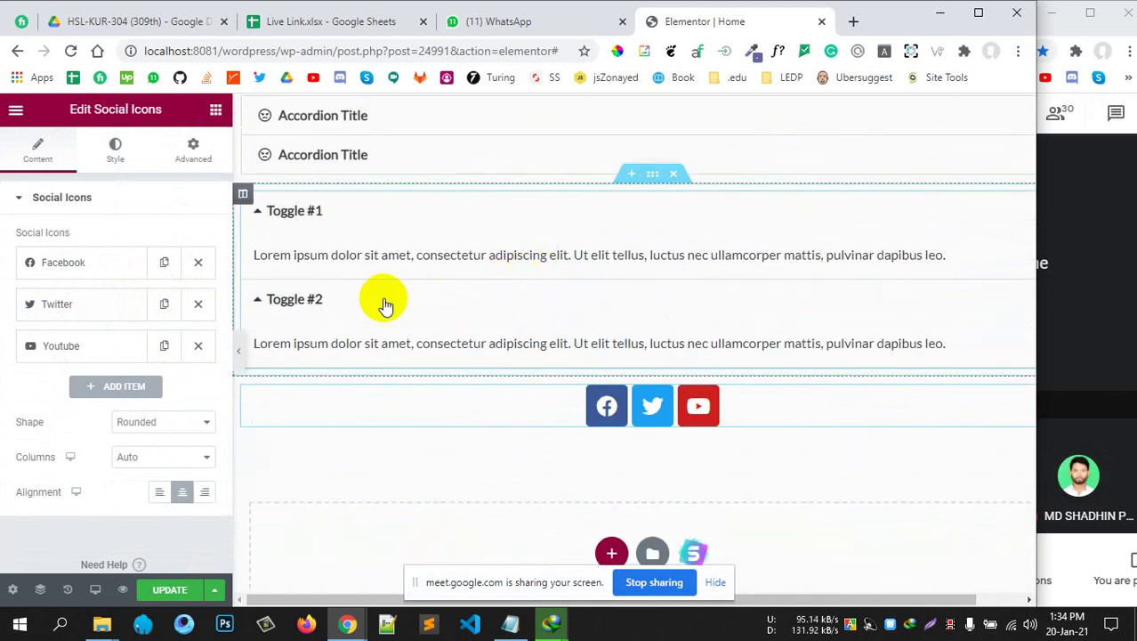
{"action": "scroll", "coordinate": [356, 280], "scroll_direction": "up", "scroll_amount": 1}
{"action": "scroll", "coordinate": [534, 320], "scroll_direction": "down", "scroll_amount": 3}
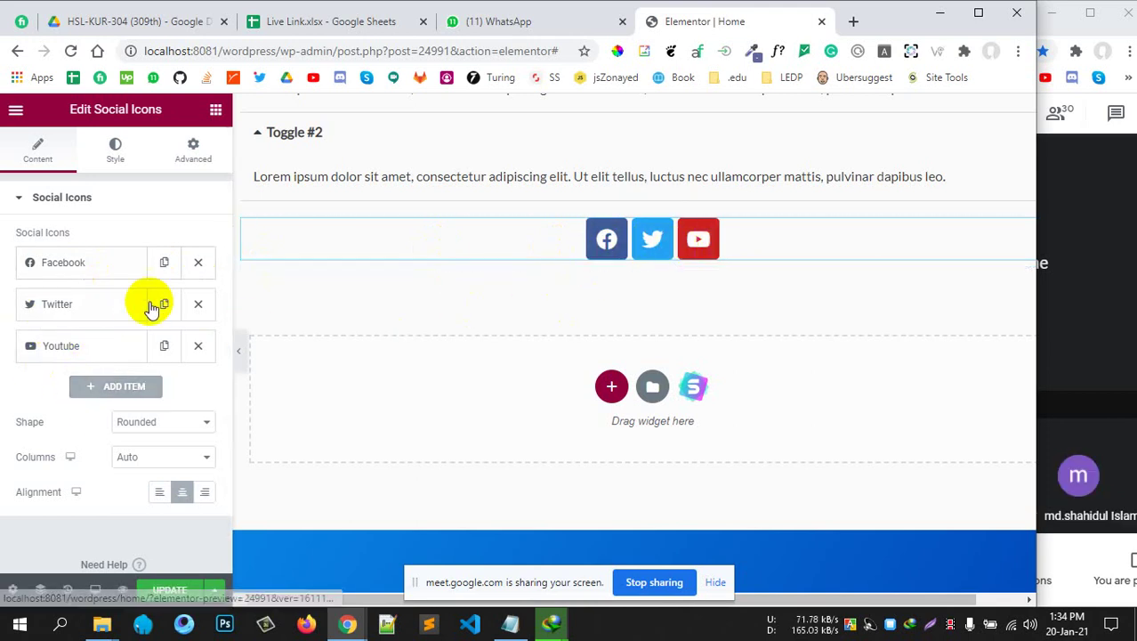
{"action": "left_click", "coordinate": [74, 261]}
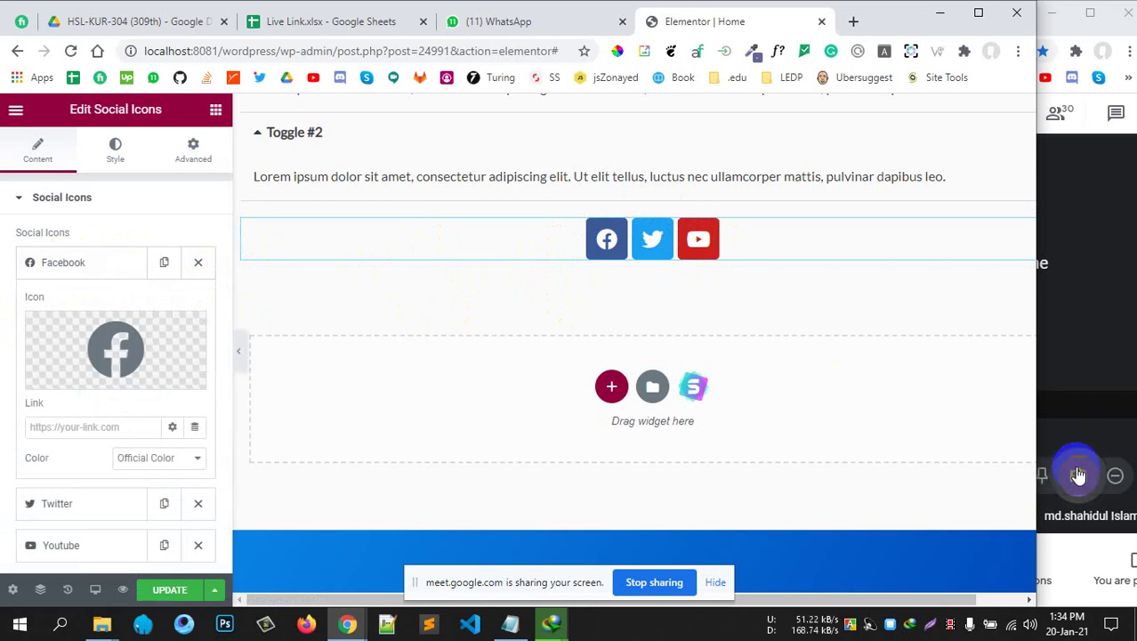
Switch to the Google Meet window and mute the unmuted participant for everyone in the call
{"action": "left_click", "coordinate": [1052, 440]}
{"action": "left_click", "coordinate": [1037, 389]}
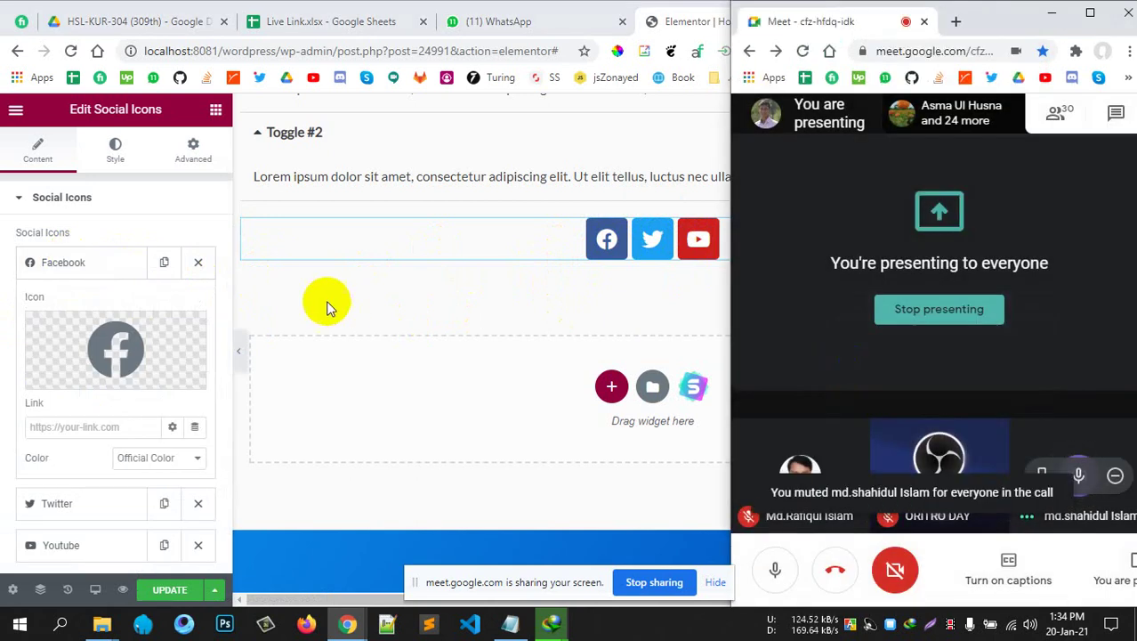
Switch back to the Elementor editor and replace the Facebook social icon with Instagram from the Icon Library
{"action": "left_click", "coordinate": [300, 293]}
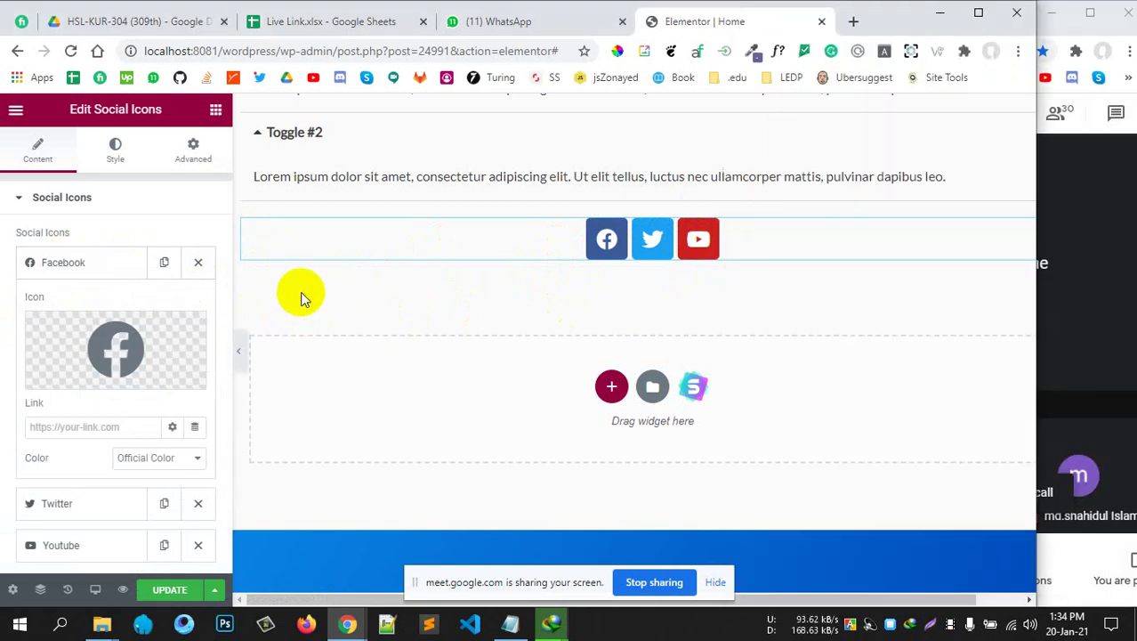
{"action": "left_click", "coordinate": [116, 331]}
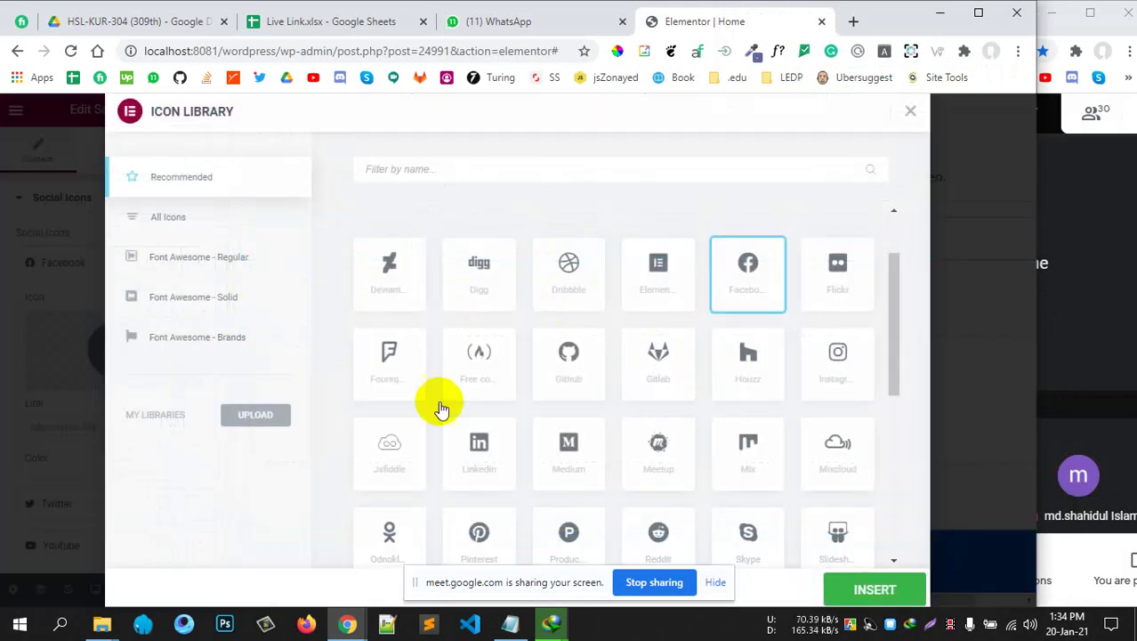
{"action": "left_click", "coordinate": [588, 371]}
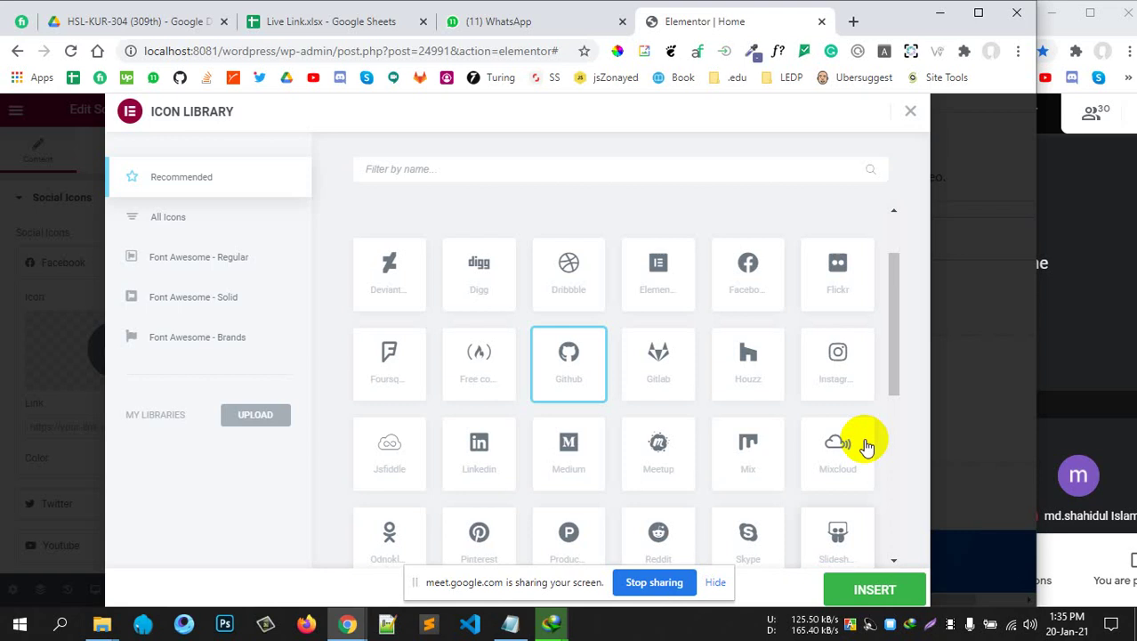
{"action": "left_click", "coordinate": [837, 378]}
{"action": "left_click", "coordinate": [850, 592]}
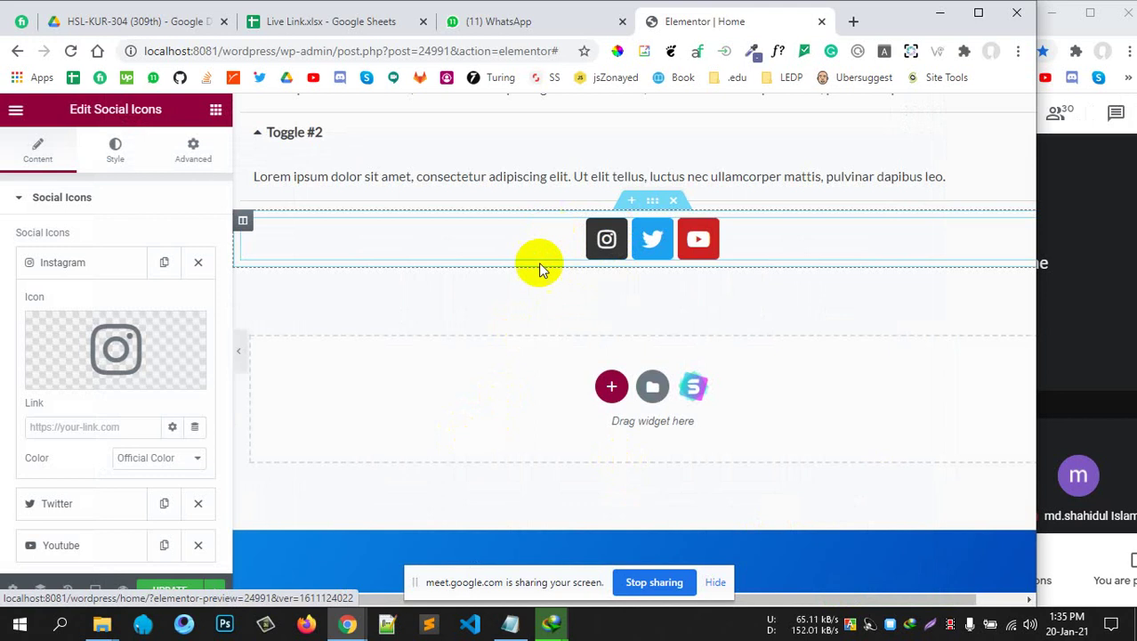
Set the Instagram item's color to Custom and pick a muted red as its primary color
{"action": "scroll", "coordinate": [80, 458], "scroll_direction": "down", "scroll_amount": 2}
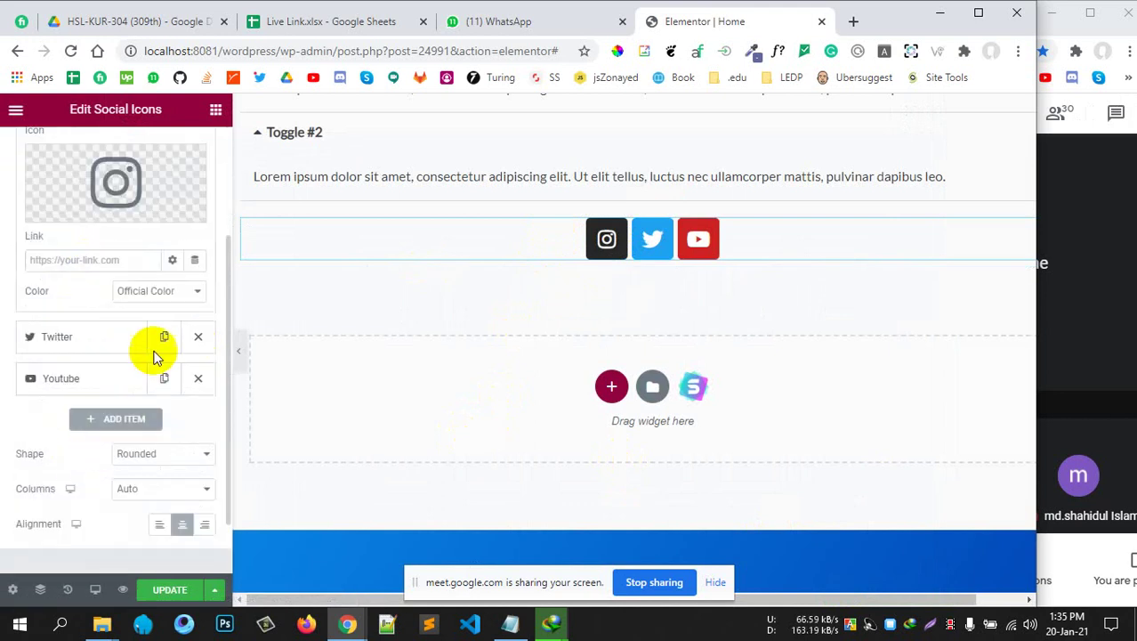
{"action": "left_click", "coordinate": [158, 291]}
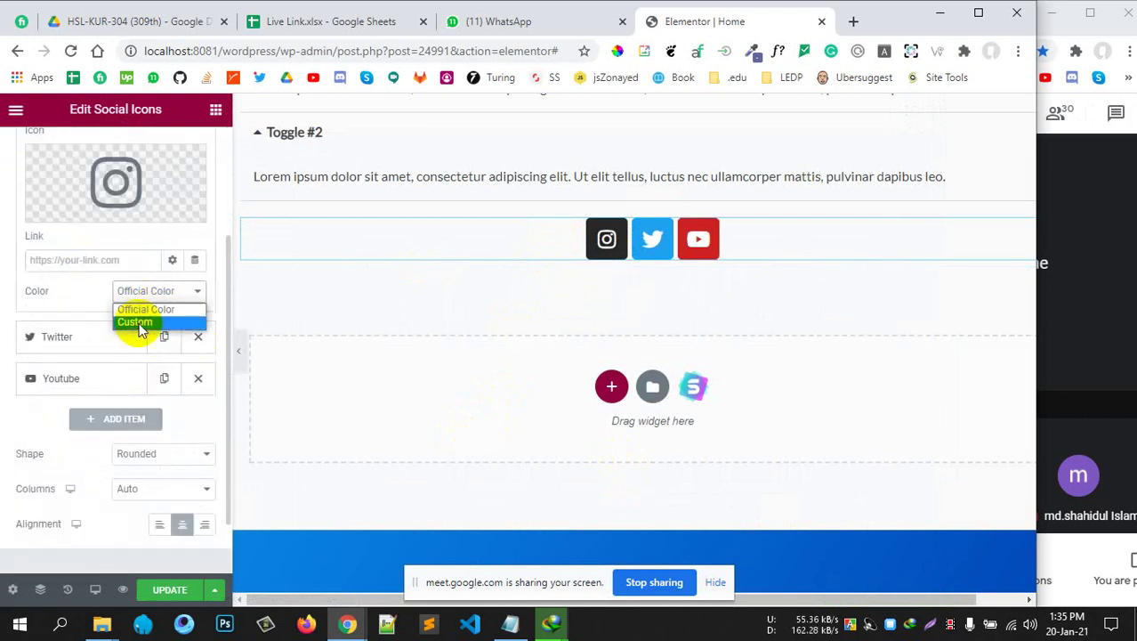
{"action": "left_click", "coordinate": [135, 322]}
{"action": "left_click", "coordinate": [195, 322]}
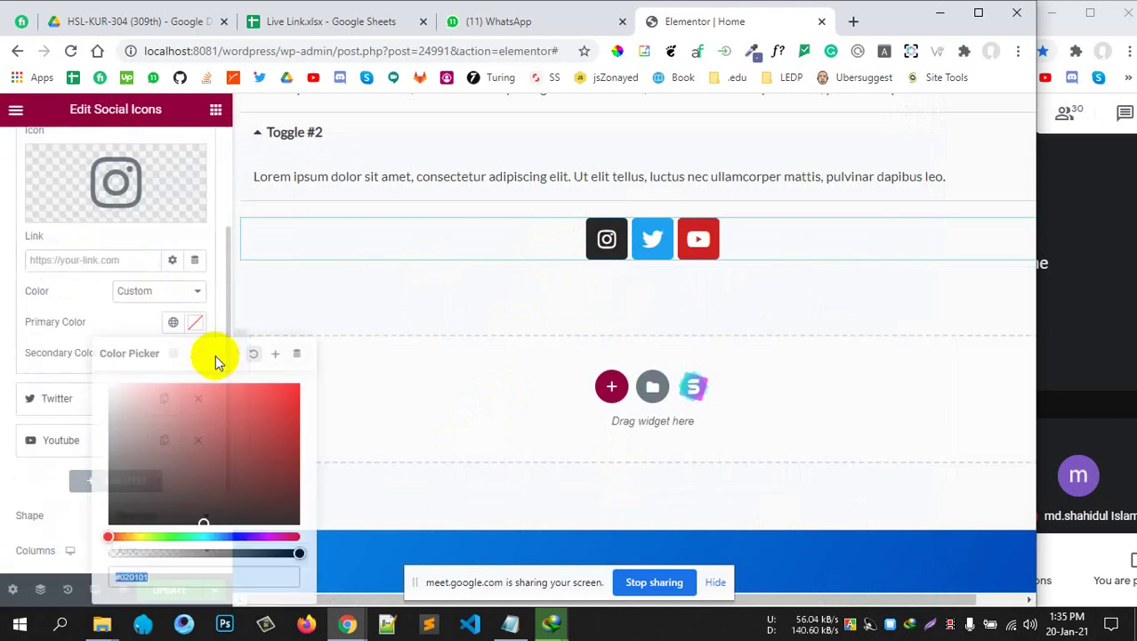
{"action": "left_click", "coordinate": [164, 388]}
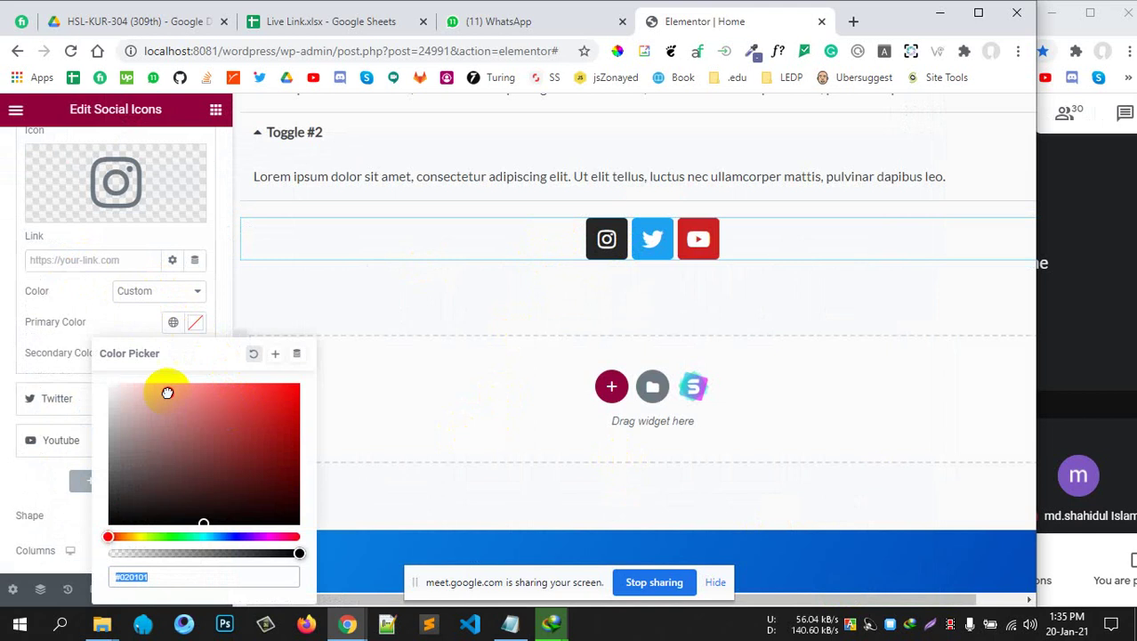
{"action": "left_click", "coordinate": [227, 420]}
{"action": "left_click", "coordinate": [77, 324]}
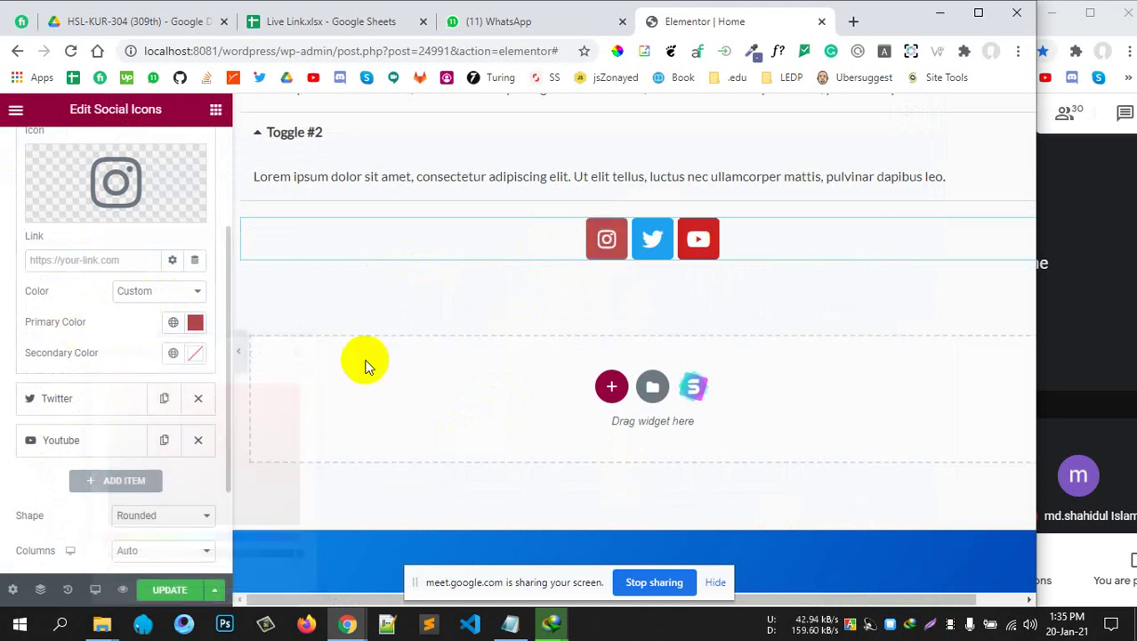
Expand the Twitter item, try the Square shape for the social icons, and set the shape to Circle with columns on Auto
{"action": "left_click", "coordinate": [113, 402]}
{"action": "scroll", "coordinate": [157, 394], "scroll_direction": "down", "scroll_amount": 1}
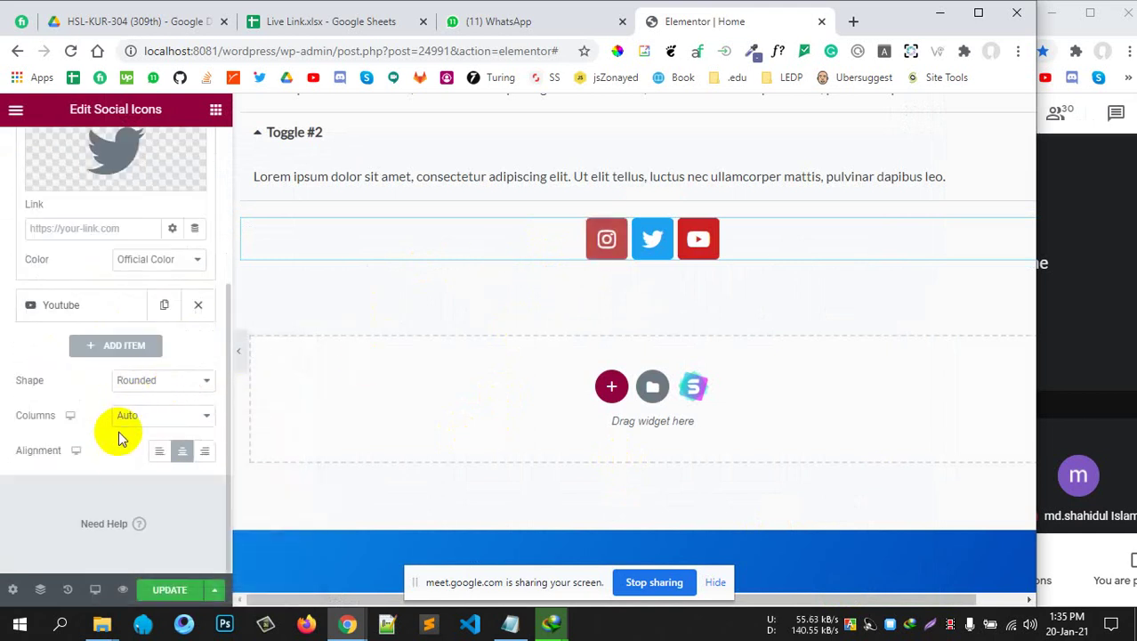
{"action": "left_click", "coordinate": [148, 412]}
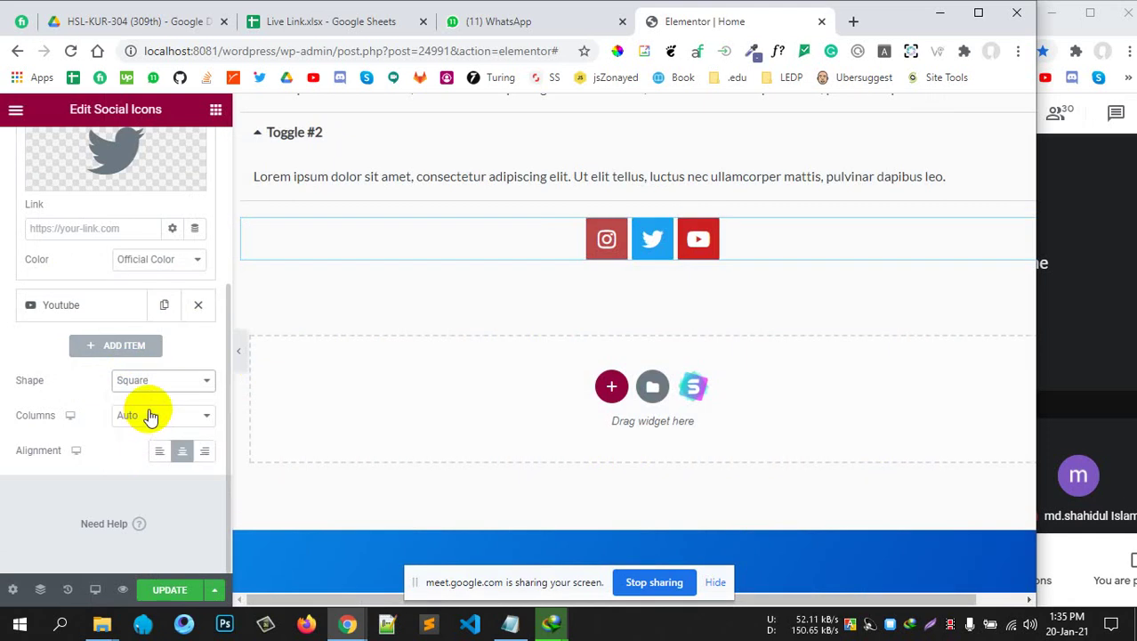
{"action": "left_click", "coordinate": [152, 414]}
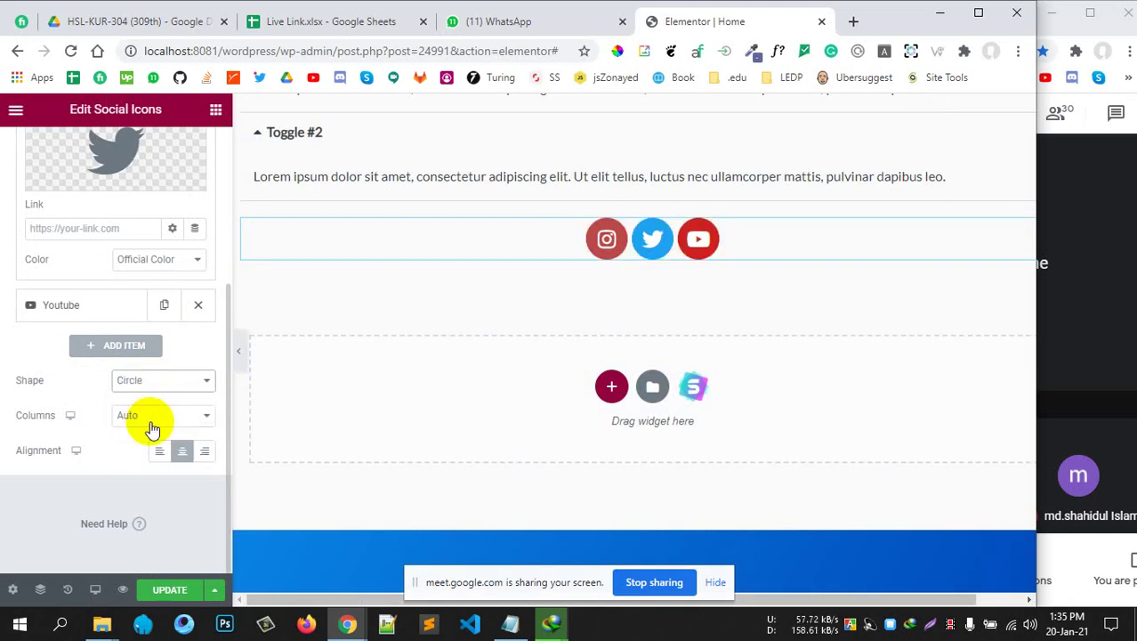
{"action": "left_click", "coordinate": [155, 418]}
{"action": "left_click", "coordinate": [156, 418]}
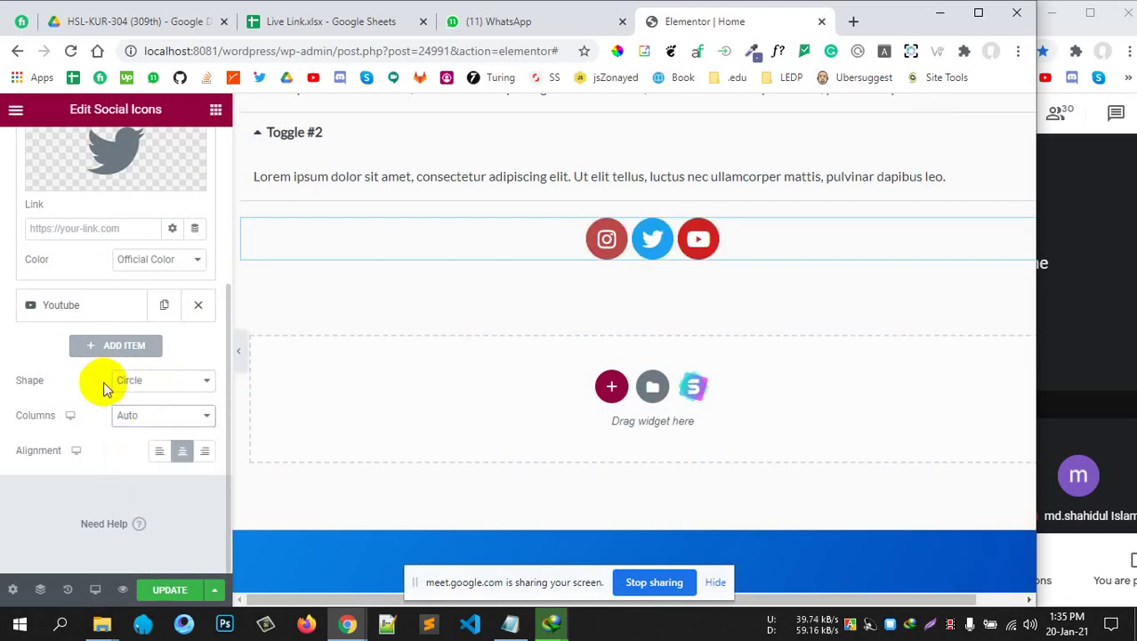
Try the left and right alignments for the social icons and set them back to center
{"action": "left_click", "coordinate": [161, 451]}
{"action": "left_click", "coordinate": [204, 451]}
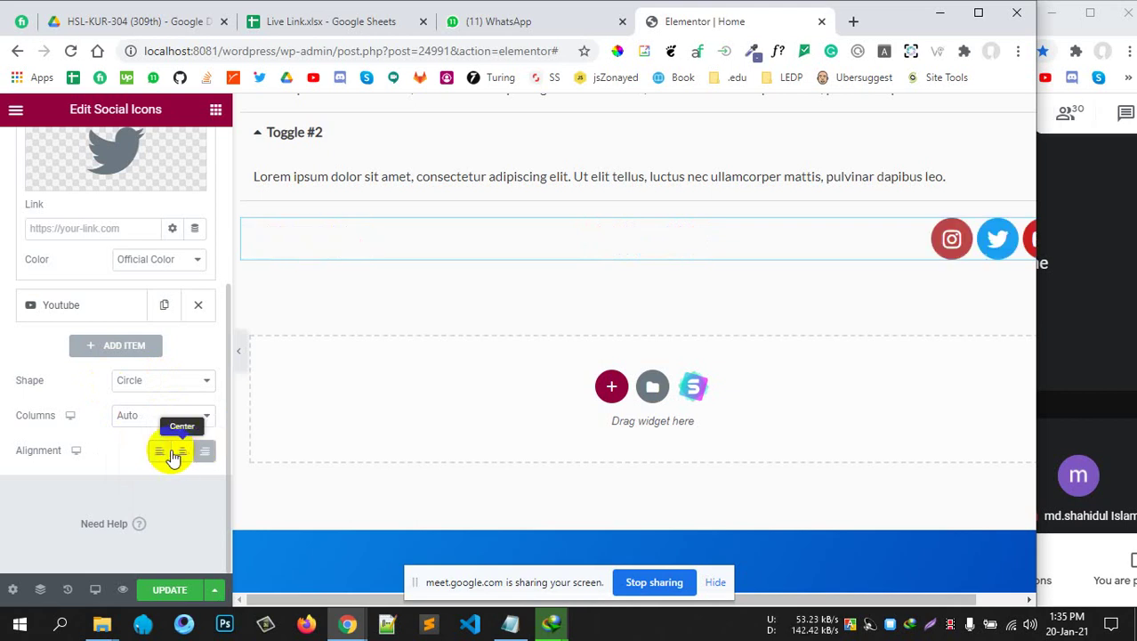
{"action": "left_click", "coordinate": [183, 451]}
{"action": "left_click", "coordinate": [160, 452]}
{"action": "scroll", "coordinate": [102, 352], "scroll_direction": "up", "scroll_amount": 1}
{"action": "scroll", "coordinate": [103, 352], "scroll_direction": "up", "scroll_amount": 2}
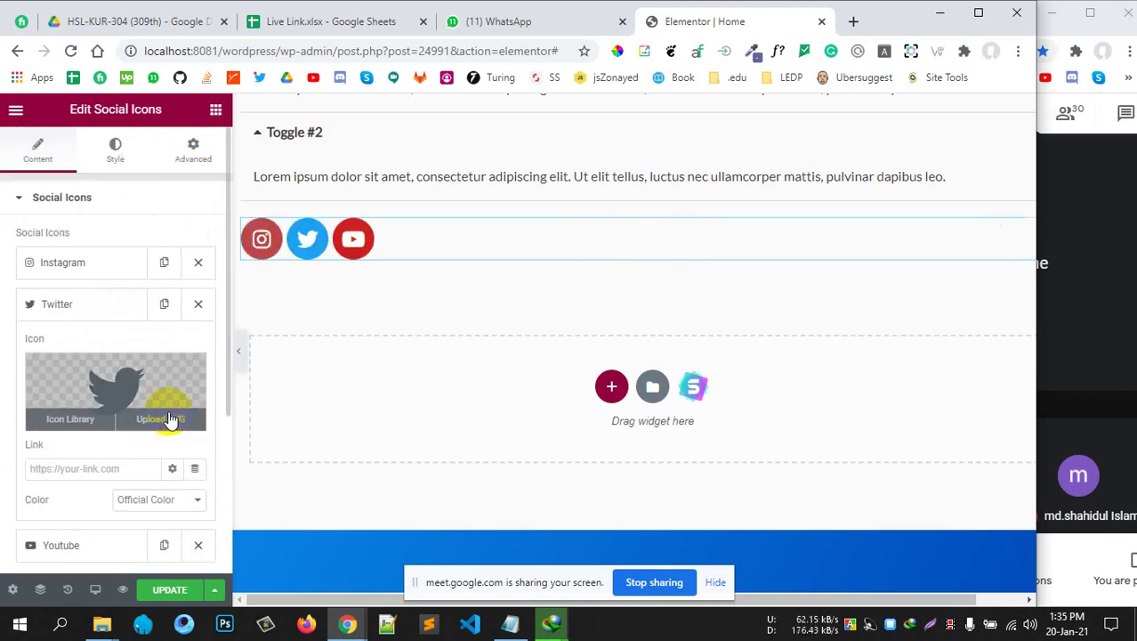
{"action": "scroll", "coordinate": [168, 436], "scroll_direction": "down", "scroll_amount": 3}
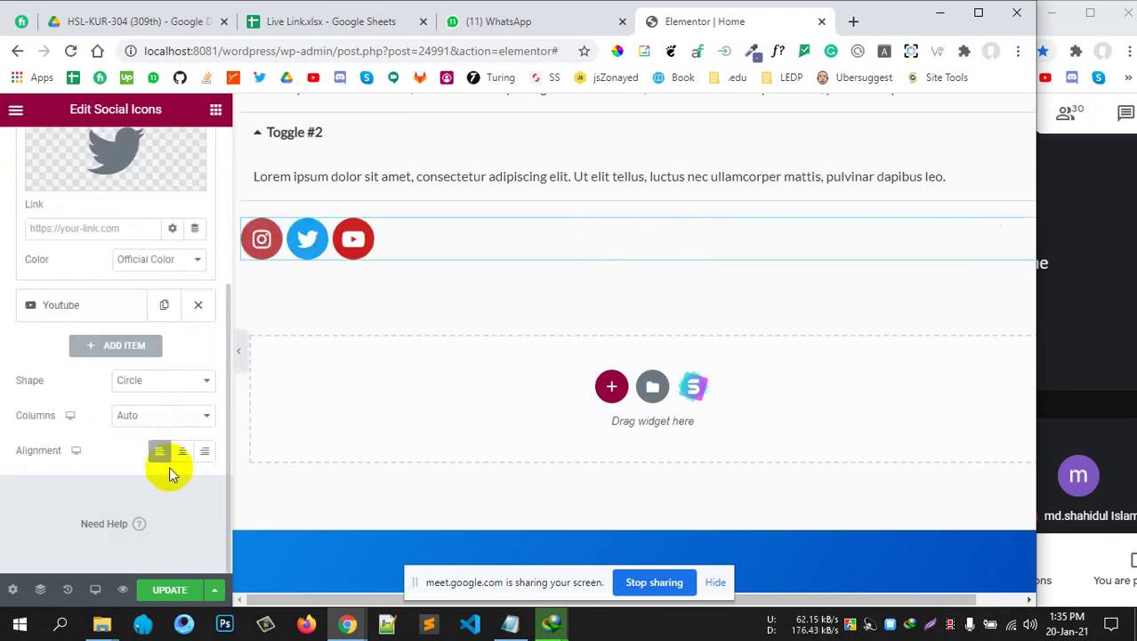
Add an Alert widget to the page directly below the social icons
{"action": "left_click", "coordinate": [215, 109]}
{"action": "scroll", "coordinate": [135, 393], "scroll_direction": "down", "scroll_amount": 10}
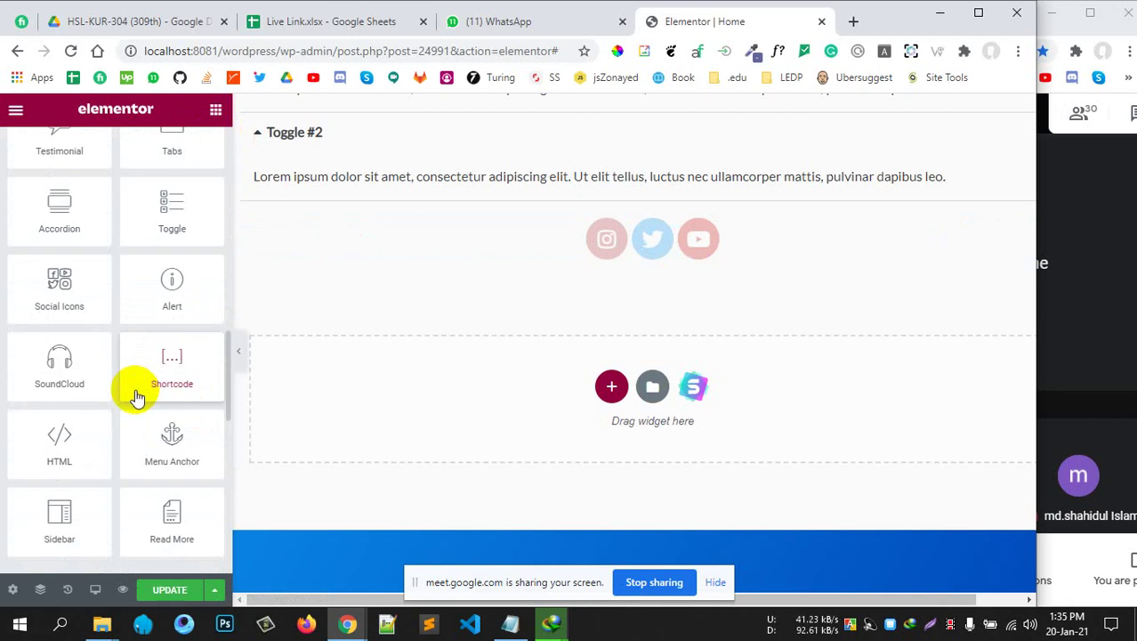
{"action": "scroll", "coordinate": [136, 389], "scroll_direction": "up", "scroll_amount": 3}
{"action": "scroll", "coordinate": [427, 387], "scroll_direction": "up", "scroll_amount": 1}
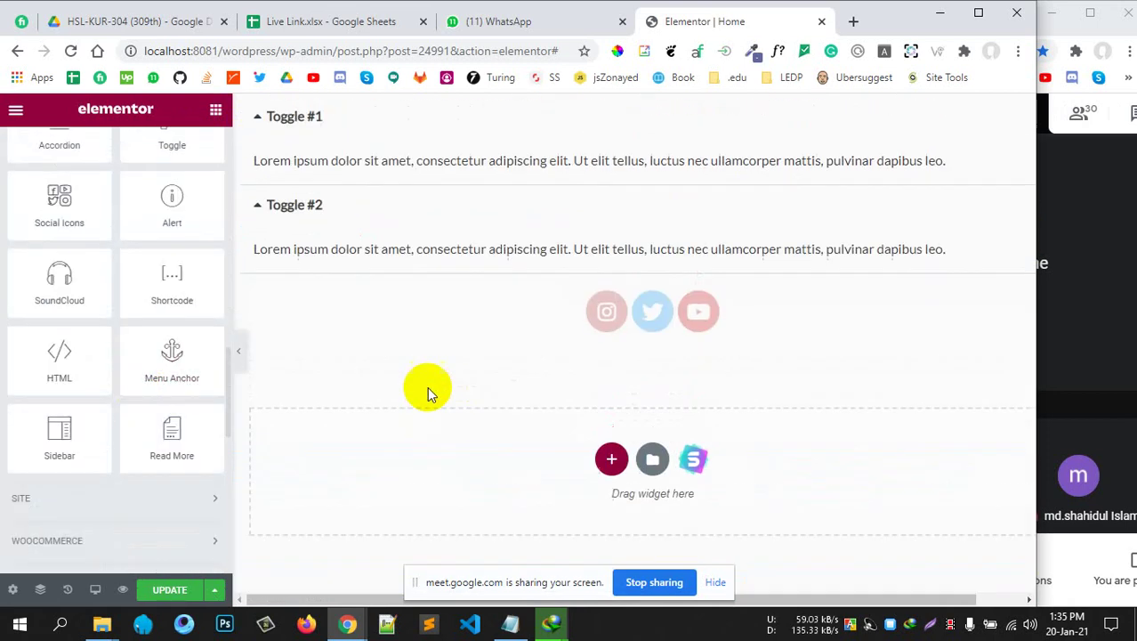
{"action": "scroll", "coordinate": [525, 401], "scroll_direction": "down", "scroll_amount": 2}
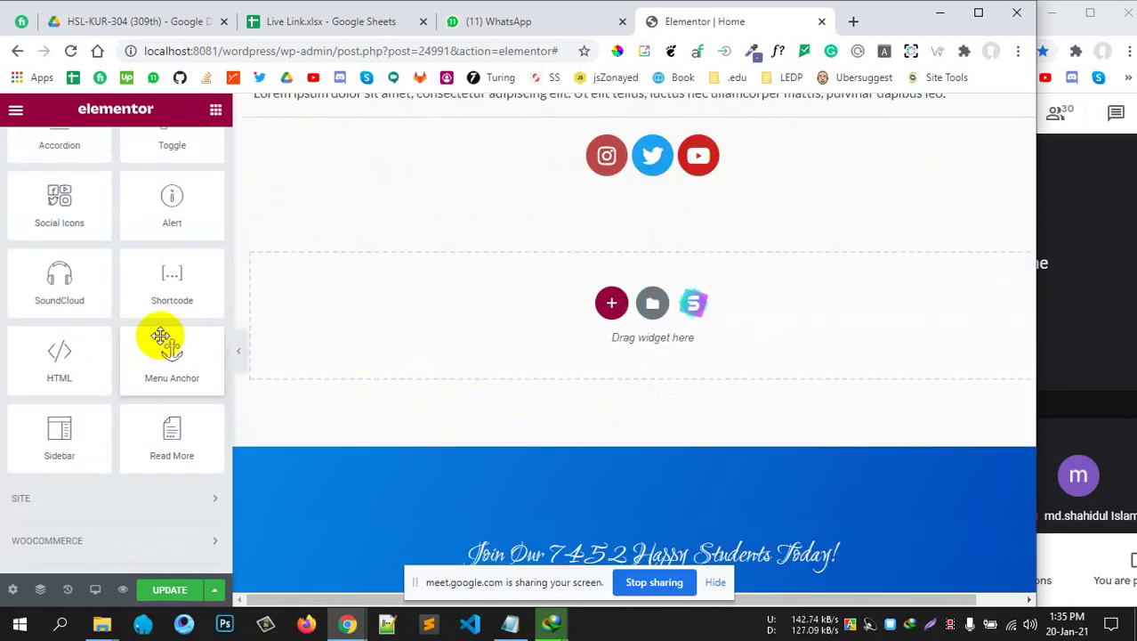
{"action": "scroll", "coordinate": [163, 337], "scroll_direction": "up", "scroll_amount": 1}
{"action": "left_click_drag", "start_coordinate": [162, 324], "coordinate": [555, 346]}
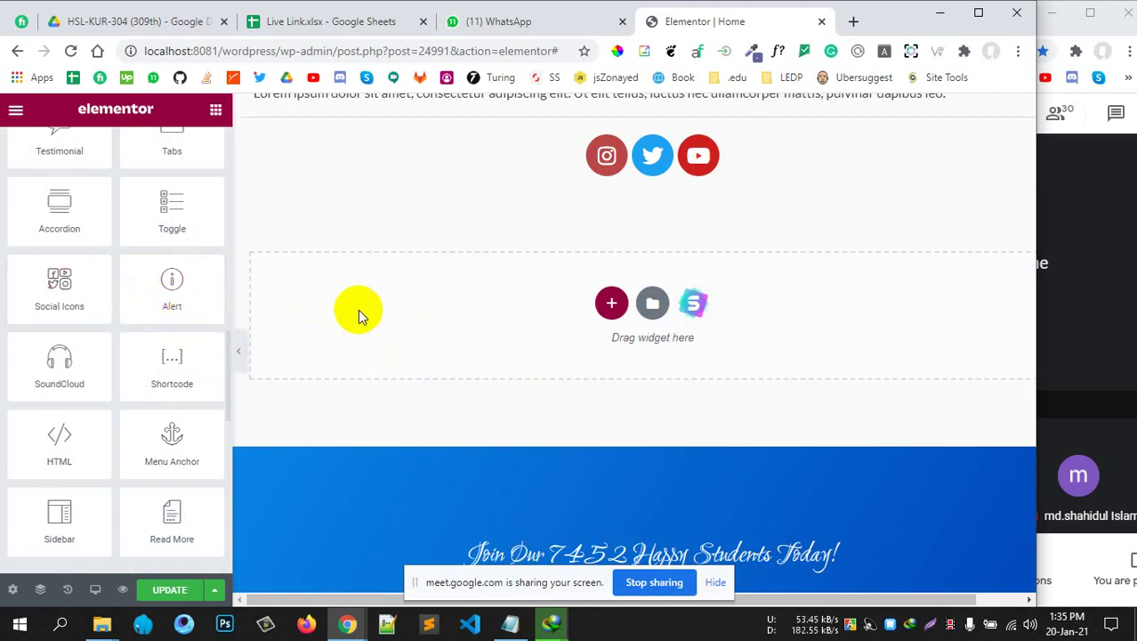
{"action": "scroll", "coordinate": [357, 309], "scroll_direction": "down", "scroll_amount": 1}
{"action": "left_click_drag", "start_coordinate": [197, 292], "coordinate": [574, 252]}
{"action": "scroll", "coordinate": [512, 257], "scroll_direction": "up", "scroll_amount": 1}
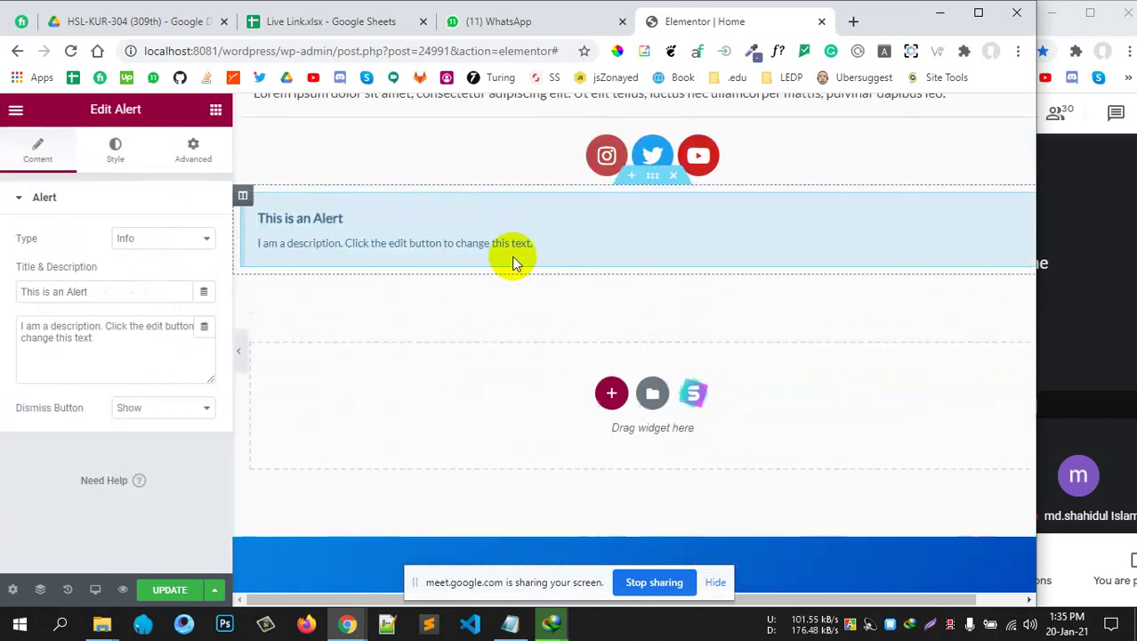
Add a SoundCloud widget to the page directly below the alert
{"action": "scroll", "coordinate": [422, 267], "scroll_direction": "down", "scroll_amount": 2}
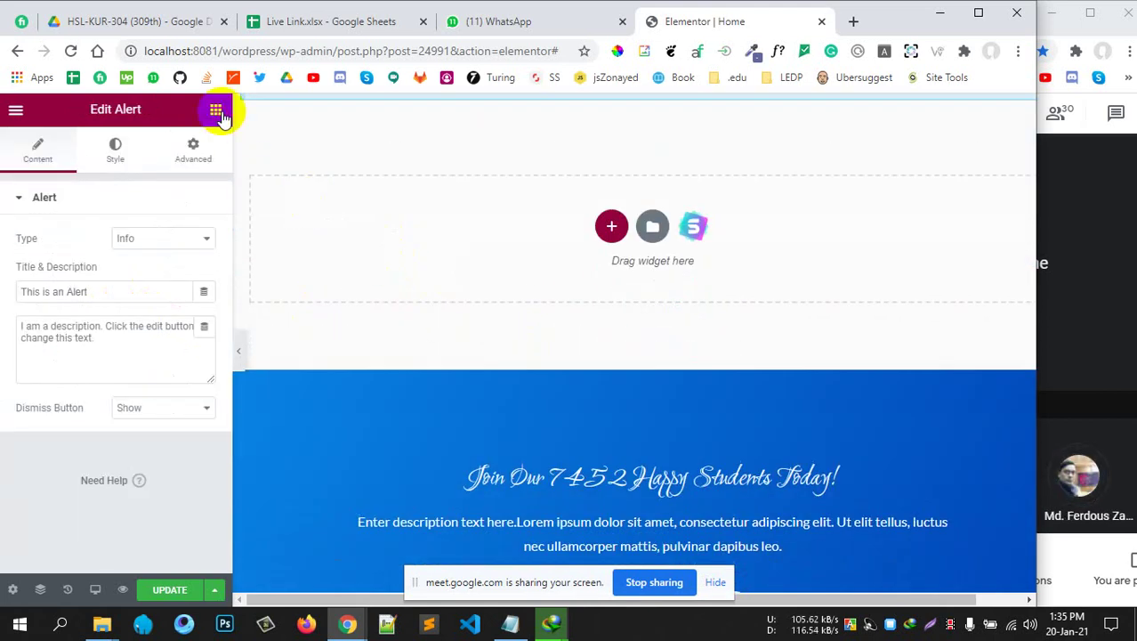
{"action": "scroll", "coordinate": [164, 347], "scroll_direction": "down", "scroll_amount": 8}
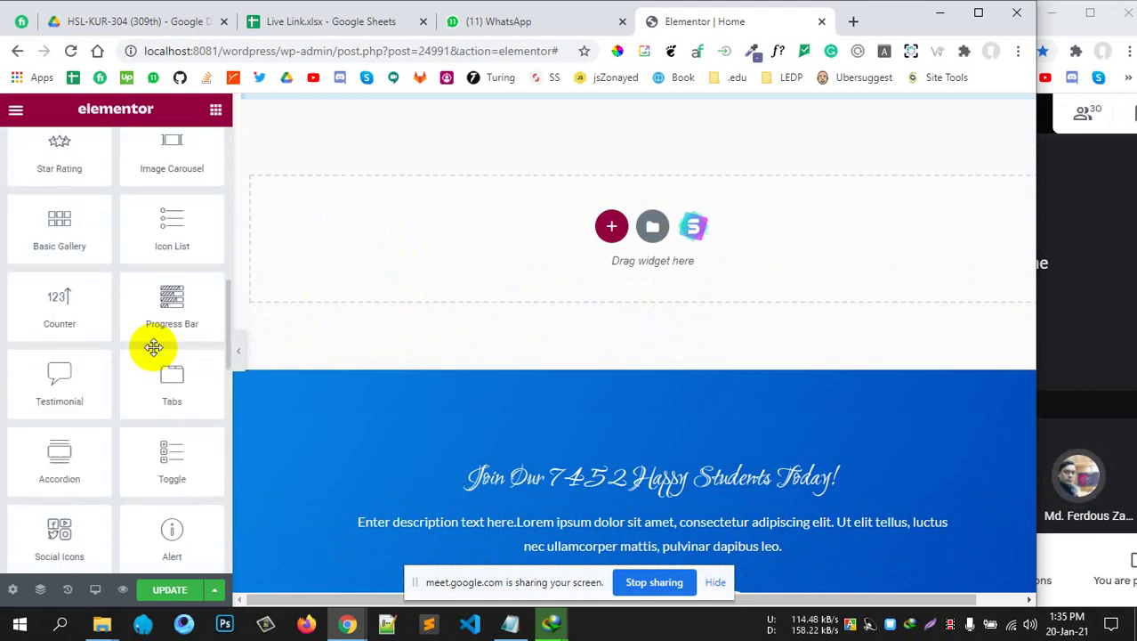
{"action": "scroll", "coordinate": [461, 368], "scroll_direction": "down", "scroll_amount": 1}
{"action": "scroll", "coordinate": [482, 386], "scroll_direction": "up", "scroll_amount": 2}
{"action": "scroll", "coordinate": [170, 457], "scroll_direction": "down", "scroll_amount": 3}
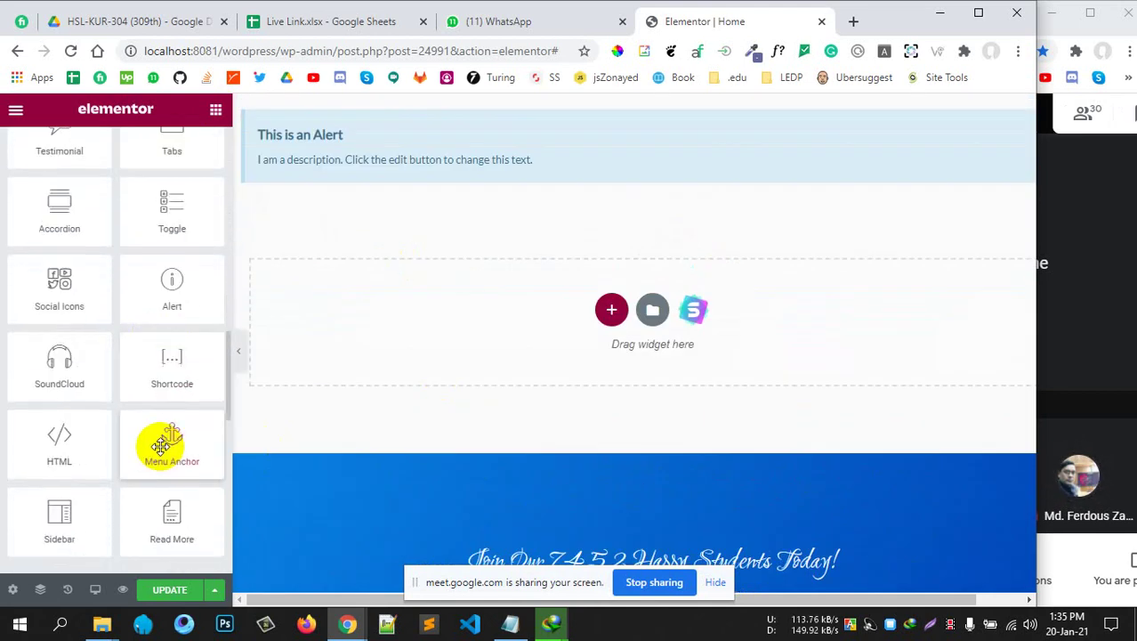
{"action": "scroll", "coordinate": [361, 390], "scroll_direction": "up", "scroll_amount": 2}
{"action": "scroll", "coordinate": [331, 396], "scroll_direction": "down", "scroll_amount": 1}
{"action": "scroll", "coordinate": [142, 411], "scroll_direction": "up", "scroll_amount": 1}
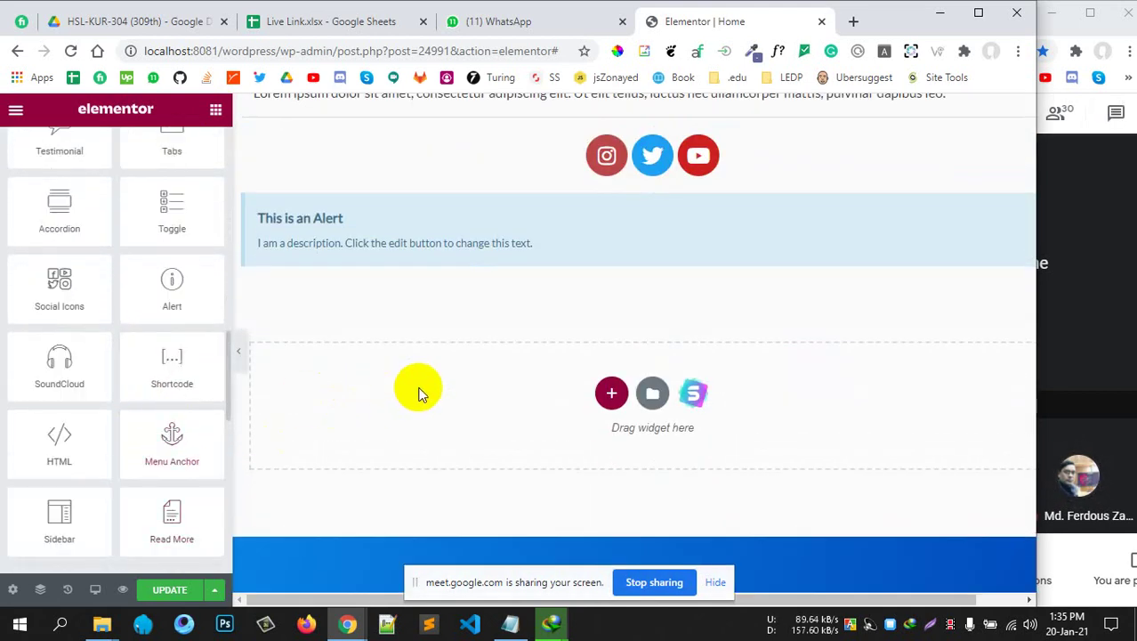
{"action": "scroll", "coordinate": [413, 391], "scroll_direction": "down", "scroll_amount": 1}
{"action": "left_click_drag", "start_coordinate": [57, 357], "coordinate": [594, 316]}
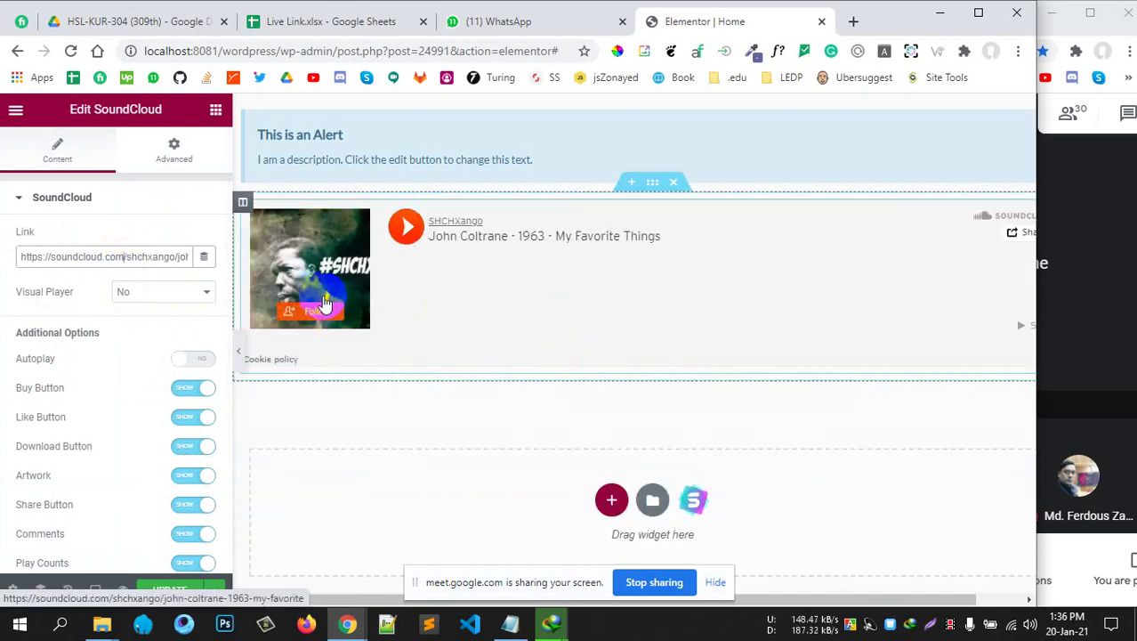
Play the SoundCloud track, skip to several points along its waveform, look over the player options, and pause playback
{"action": "left_click", "coordinate": [407, 227]}
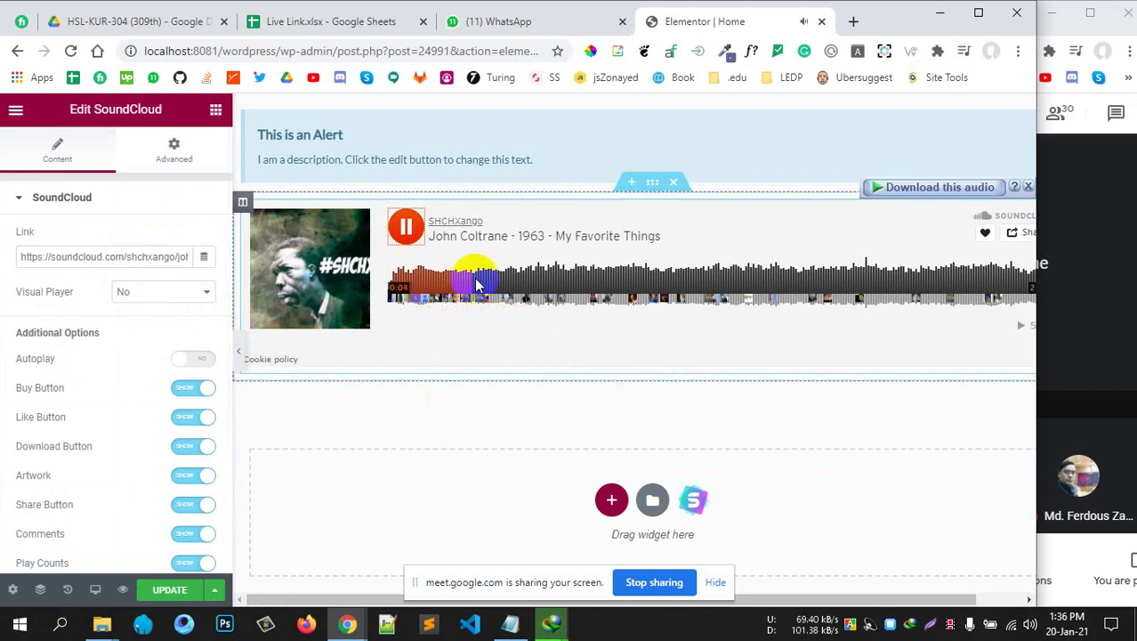
{"action": "left_click_drag", "start_coordinate": [477, 283], "coordinate": [566, 282]}
{"action": "left_click_drag", "start_coordinate": [647, 285], "coordinate": [753, 276]}
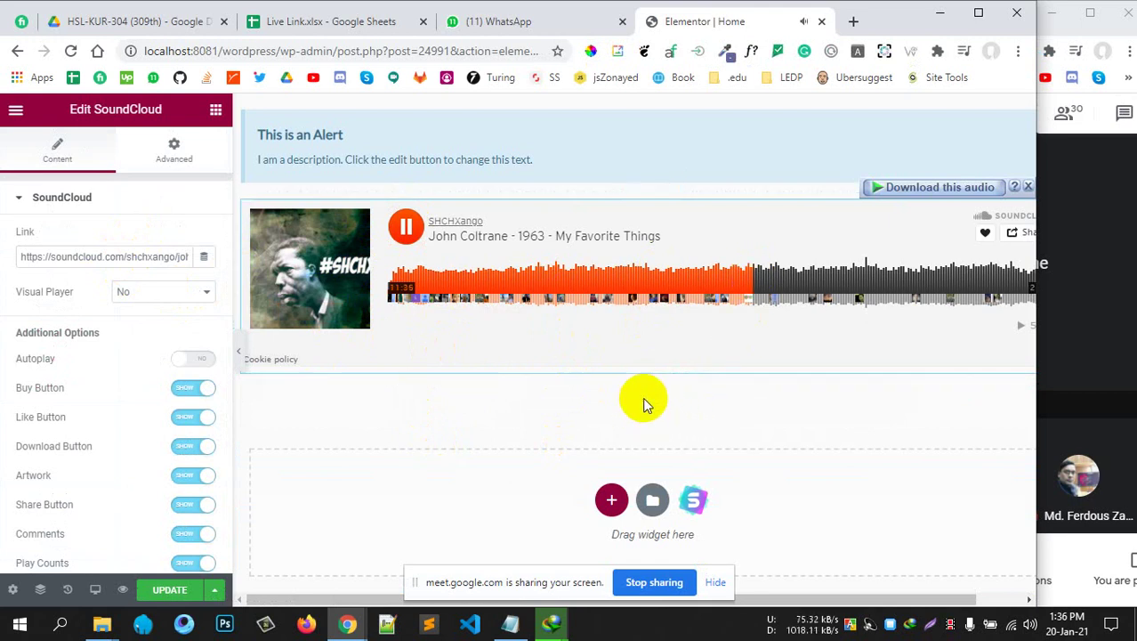
{"action": "scroll", "coordinate": [108, 353], "scroll_direction": "down", "scroll_amount": 2}
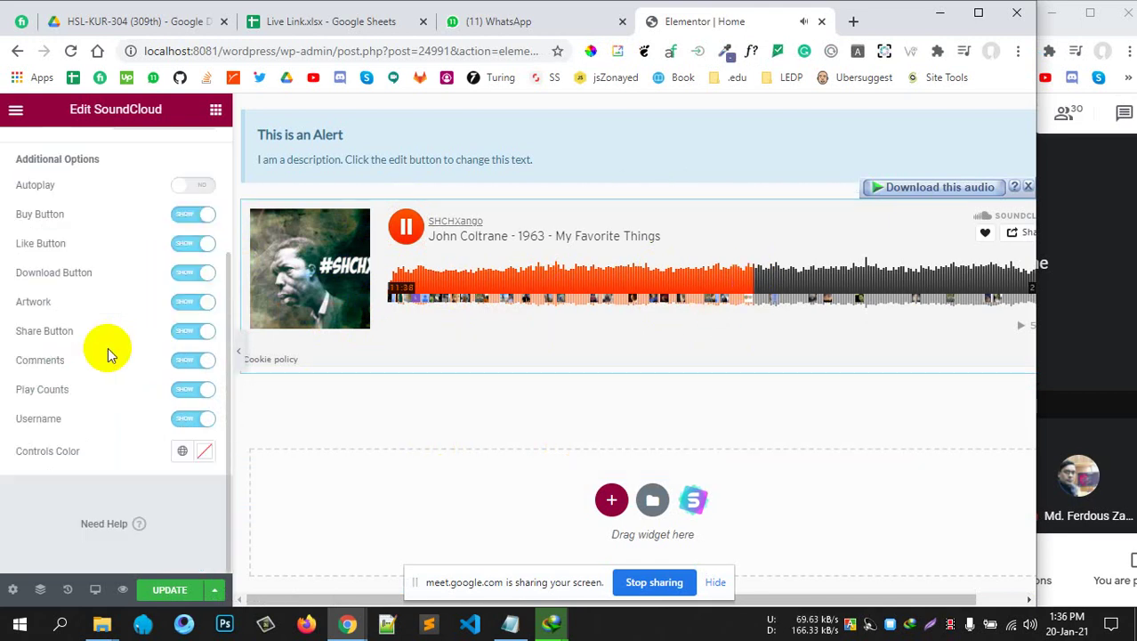
{"action": "scroll", "coordinate": [107, 240], "scroll_direction": "up", "scroll_amount": 3}
{"action": "scroll", "coordinate": [85, 294], "scroll_direction": "down", "scroll_amount": 1}
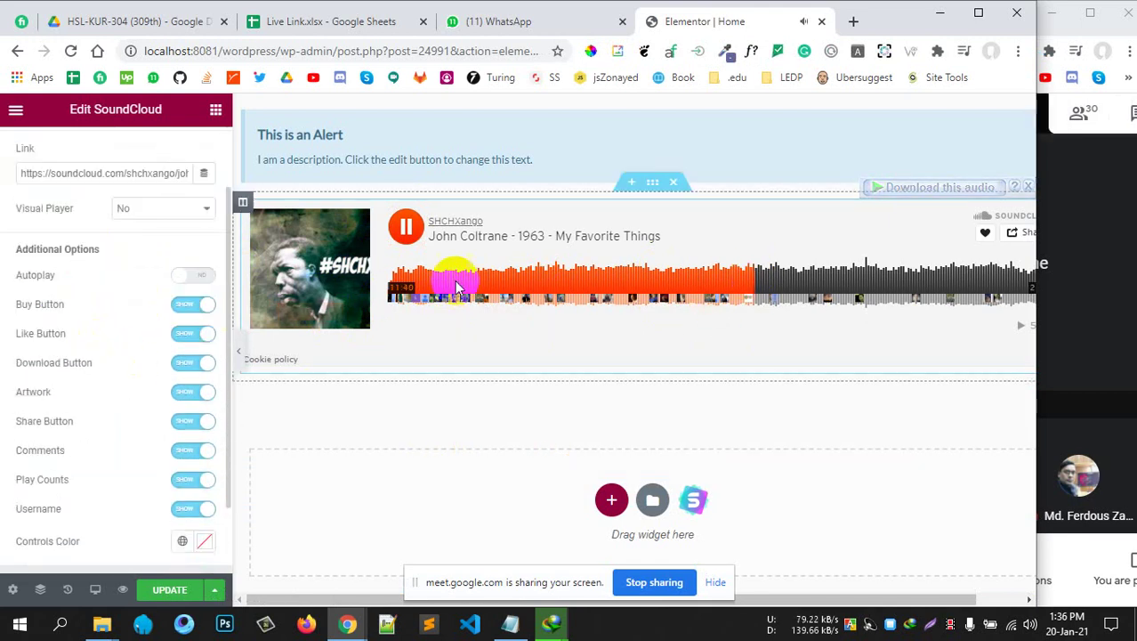
{"action": "left_click", "coordinate": [506, 283]}
{"action": "left_click", "coordinate": [406, 228]}
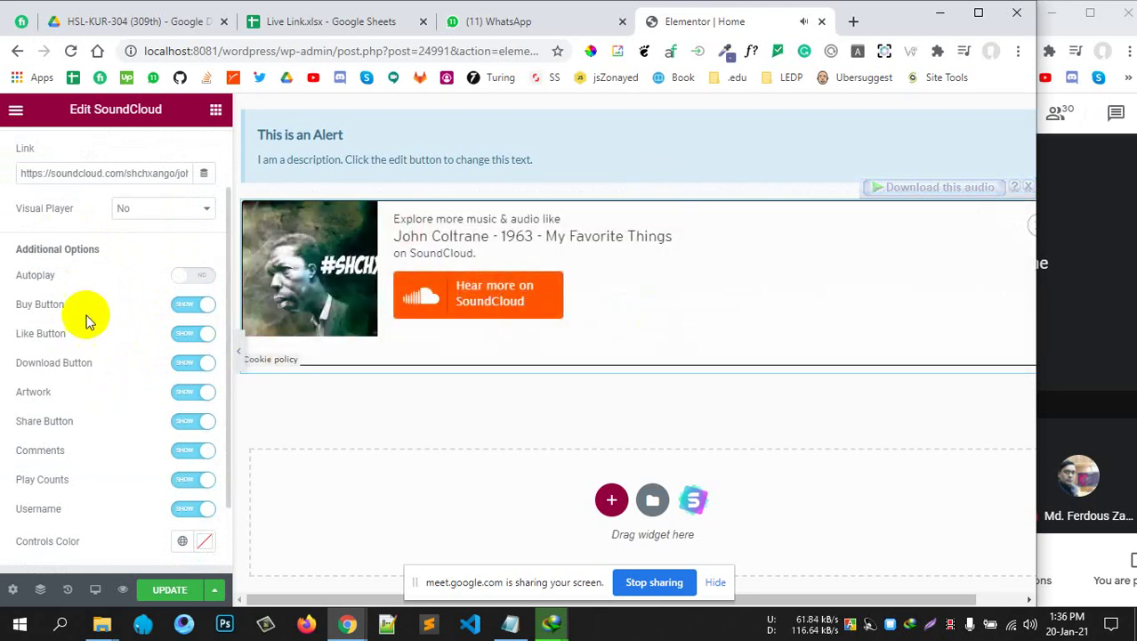
Check the SoundCloud widget's advanced settings and review its link, player and additional content options
{"action": "scroll", "coordinate": [103, 236], "scroll_direction": "up", "scroll_amount": 1}
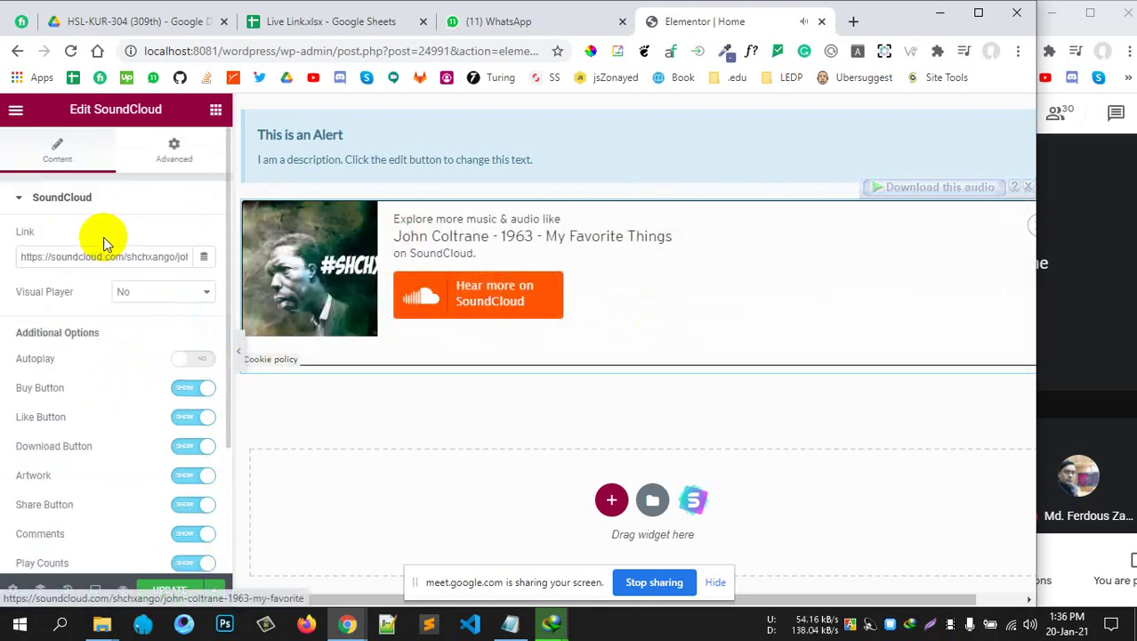
{"action": "left_click", "coordinate": [125, 158]}
{"action": "left_click", "coordinate": [64, 159]}
{"action": "scroll", "coordinate": [143, 418], "scroll_direction": "down", "scroll_amount": 2}
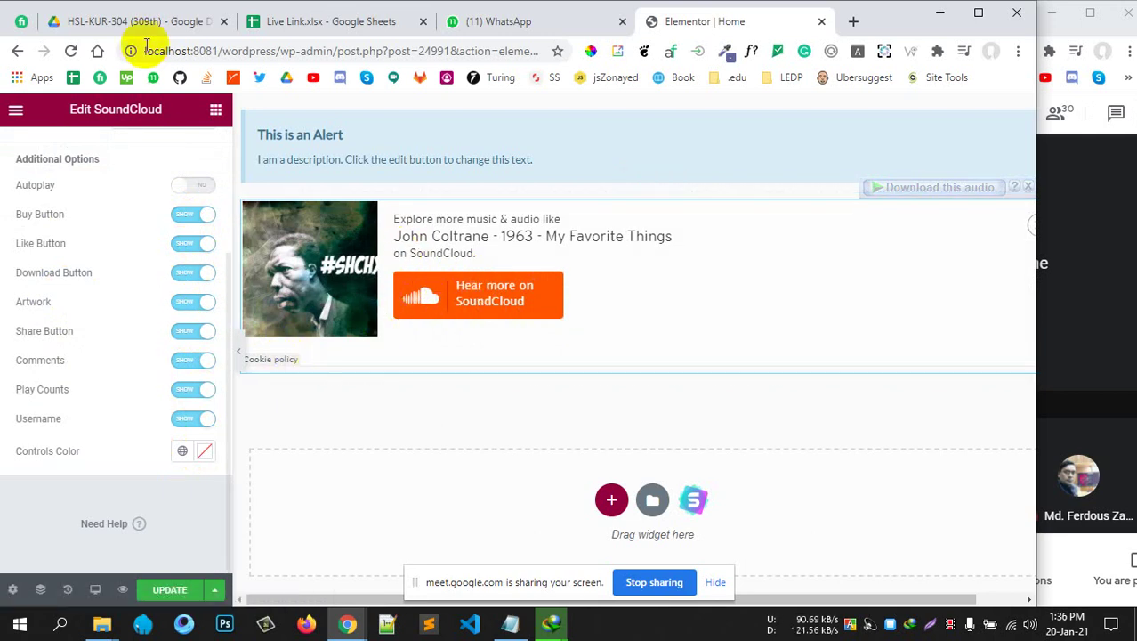
Return to the widget list and look through the General and Header, Footer & Blocks widgets
{"action": "left_click", "coordinate": [215, 109]}
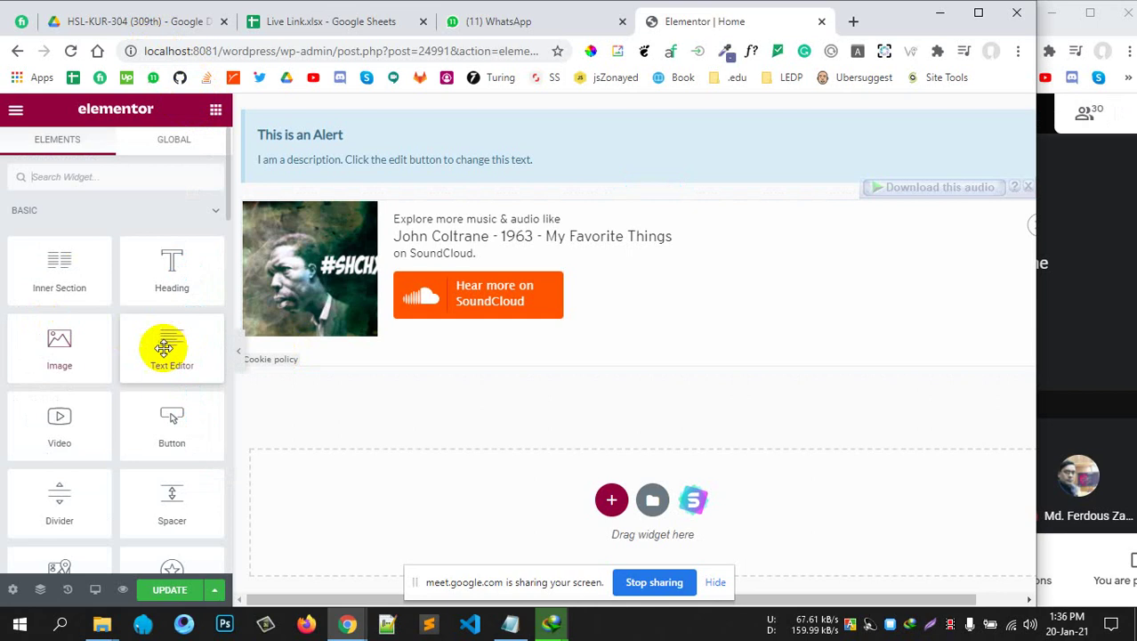
{"action": "scroll", "coordinate": [81, 365], "scroll_direction": "down", "scroll_amount": 6}
{"action": "scroll", "coordinate": [80, 348], "scroll_direction": "down", "scroll_amount": 5}
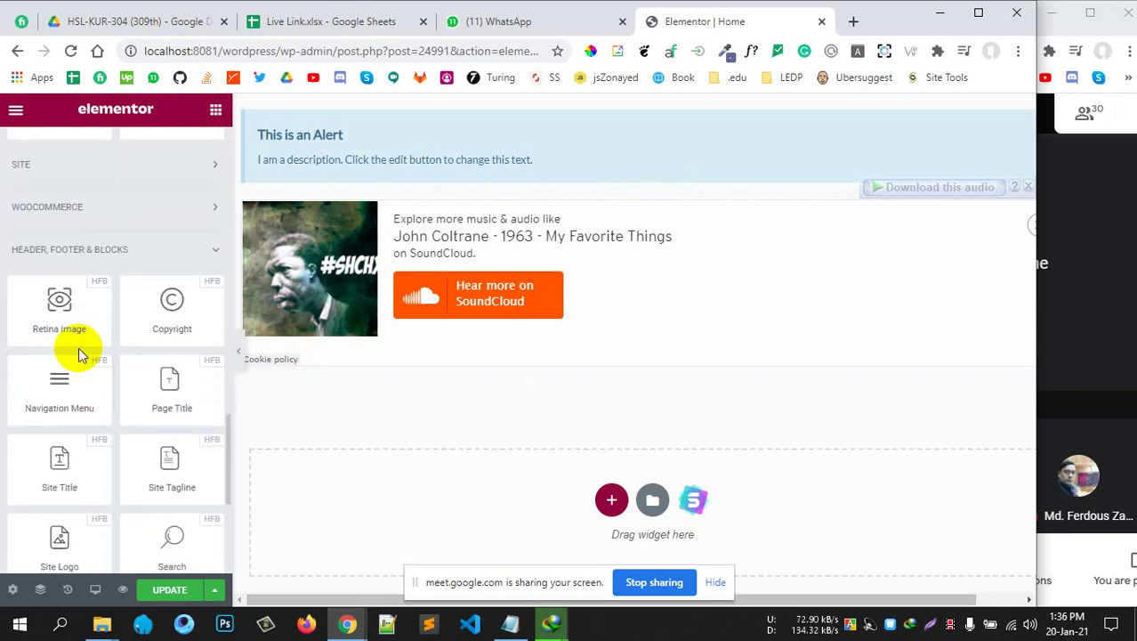
{"action": "scroll", "coordinate": [80, 348], "scroll_direction": "up", "scroll_amount": 3}
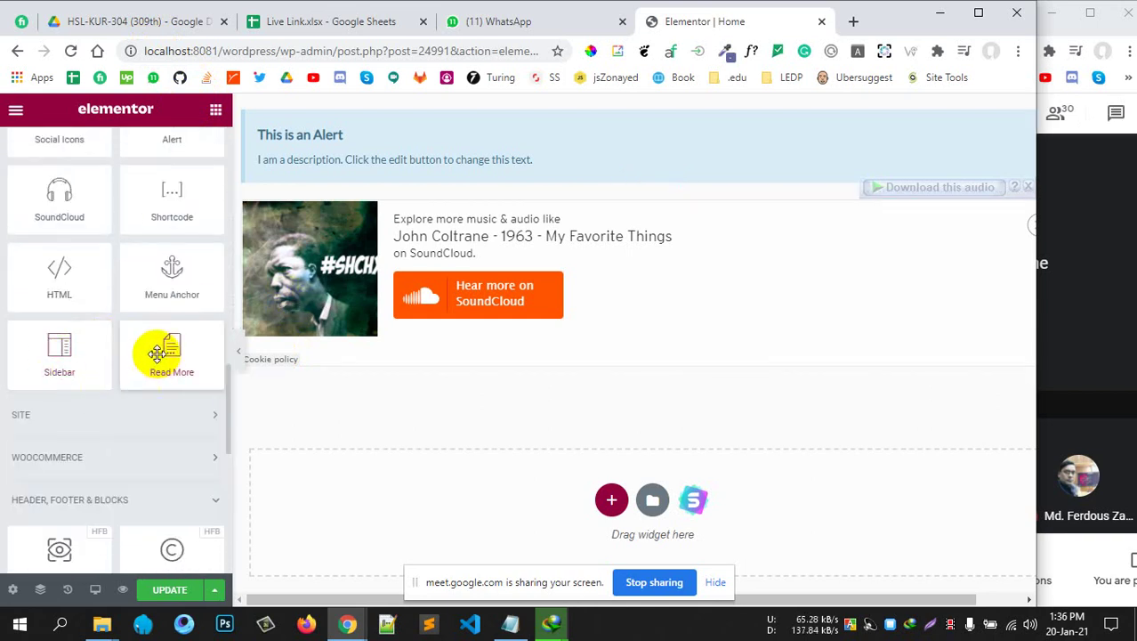
{"action": "scroll", "coordinate": [74, 320], "scroll_direction": "down", "scroll_amount": 5}
{"action": "scroll", "coordinate": [63, 313], "scroll_direction": "up", "scroll_amount": 2}
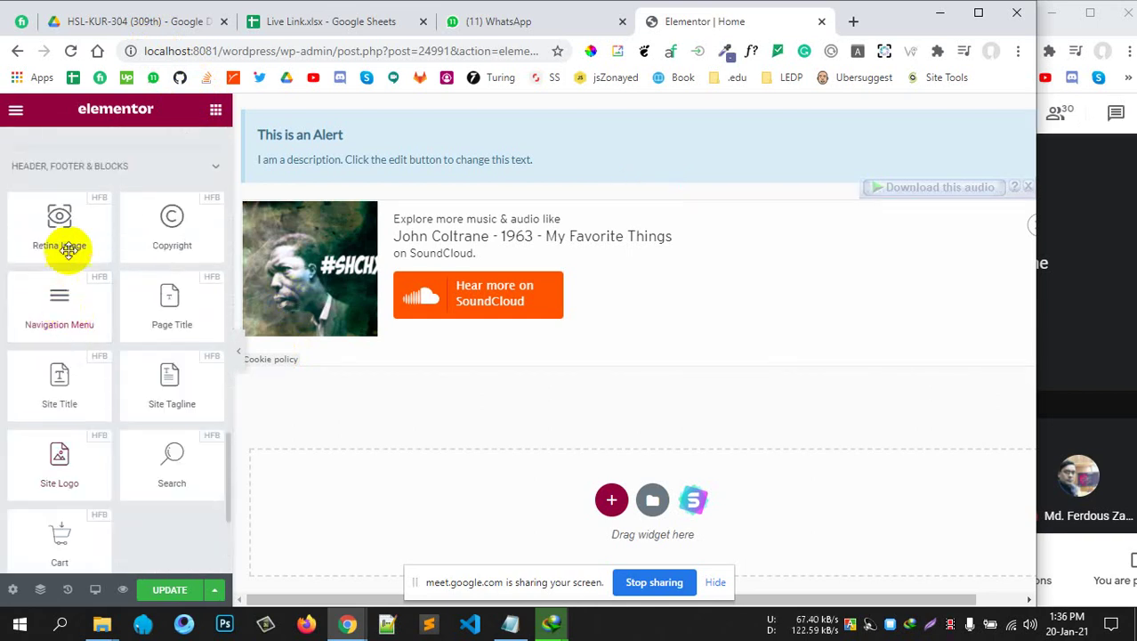
{"action": "scroll", "coordinate": [52, 274], "scroll_direction": "down", "scroll_amount": 3}
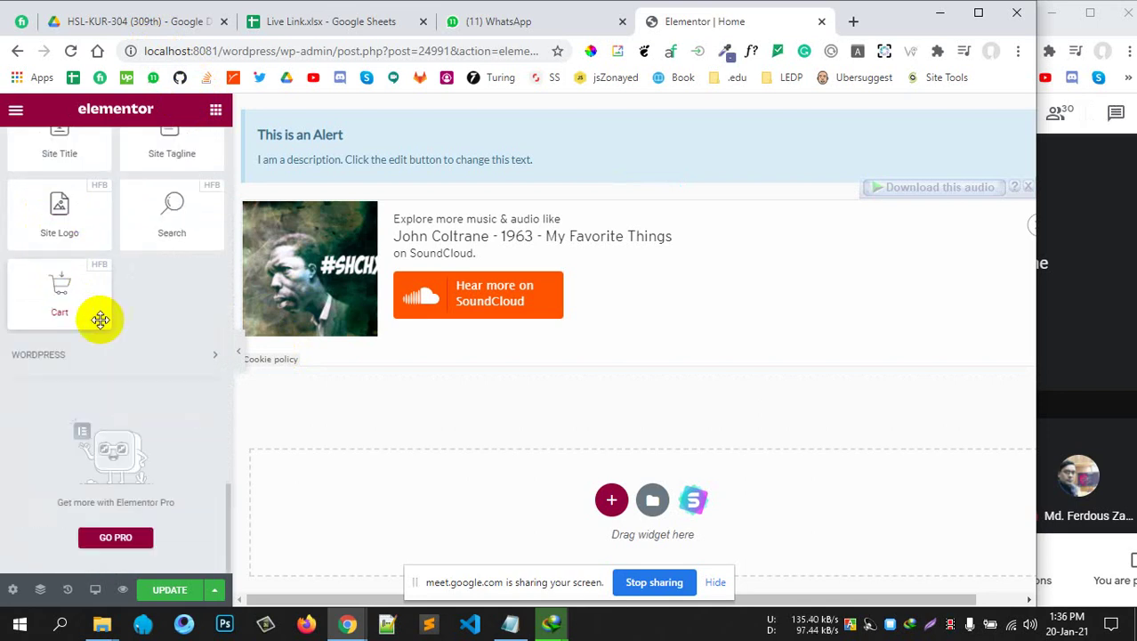
{"action": "scroll", "coordinate": [178, 344], "scroll_direction": "up", "scroll_amount": 6}
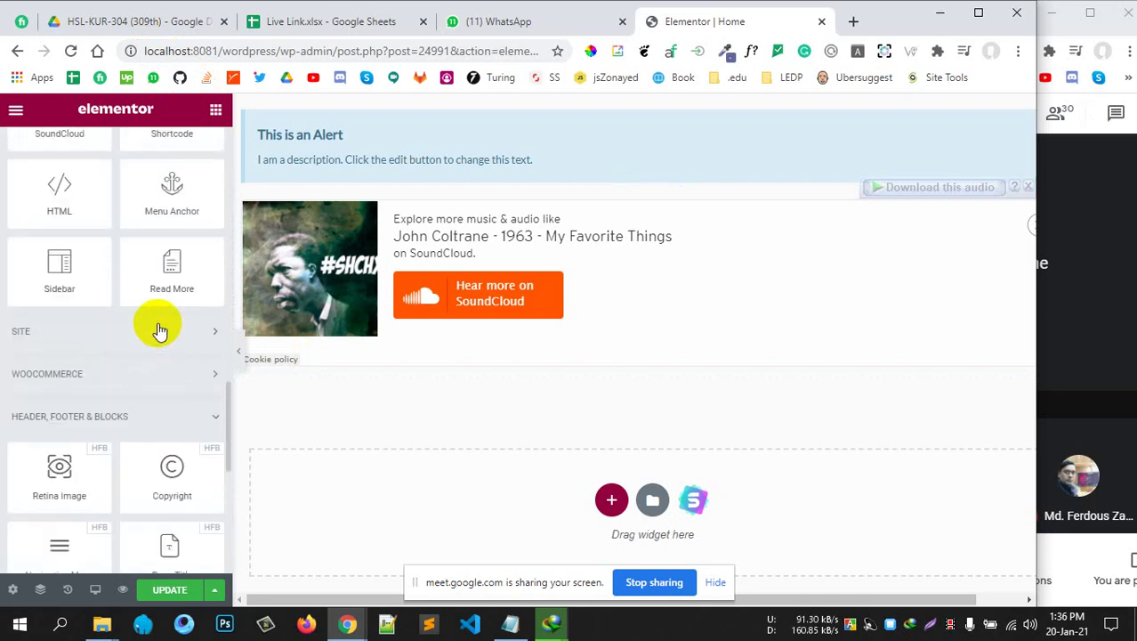
Expand the Site widget category, check the Author Box and Nav Menu widgets, and collapse the category
{"action": "left_click", "coordinate": [131, 331]}
{"action": "scroll", "coordinate": [133, 337], "scroll_direction": "down", "scroll_amount": 2}
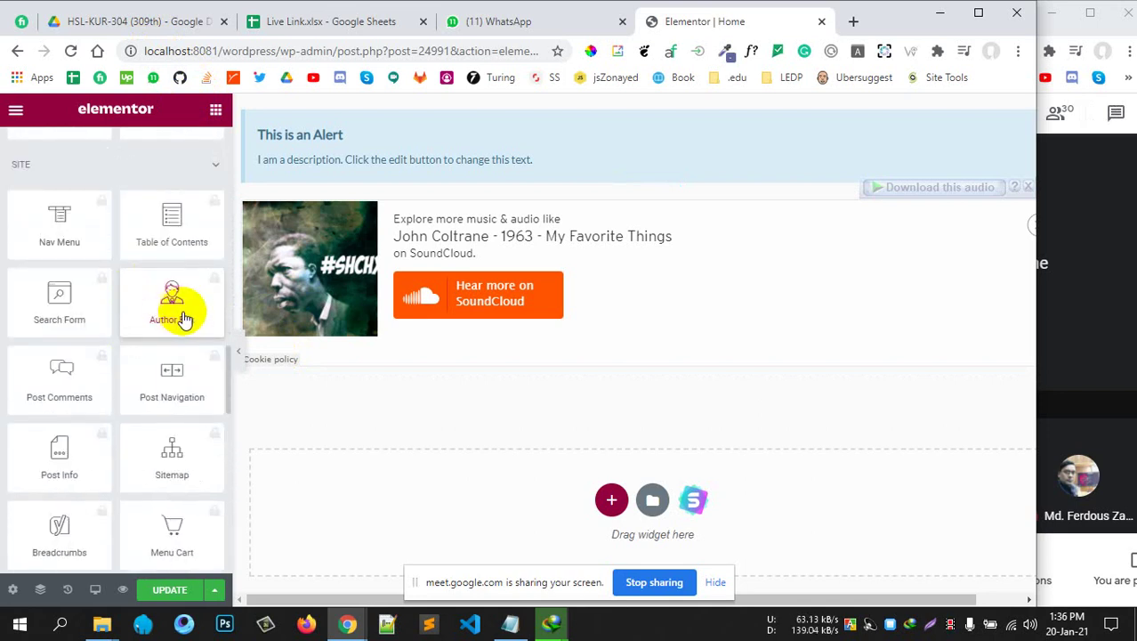
{"action": "left_click", "coordinate": [183, 319]}
{"action": "left_click", "coordinate": [79, 165]}
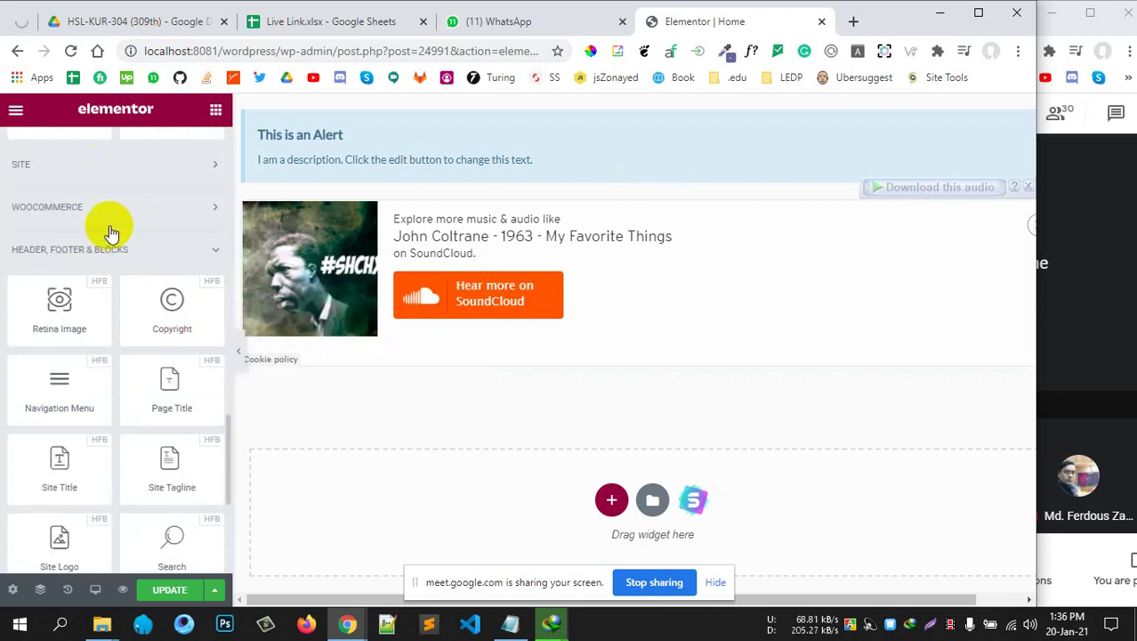
{"action": "left_click", "coordinate": [119, 170]}
{"action": "left_click", "coordinate": [92, 224]}
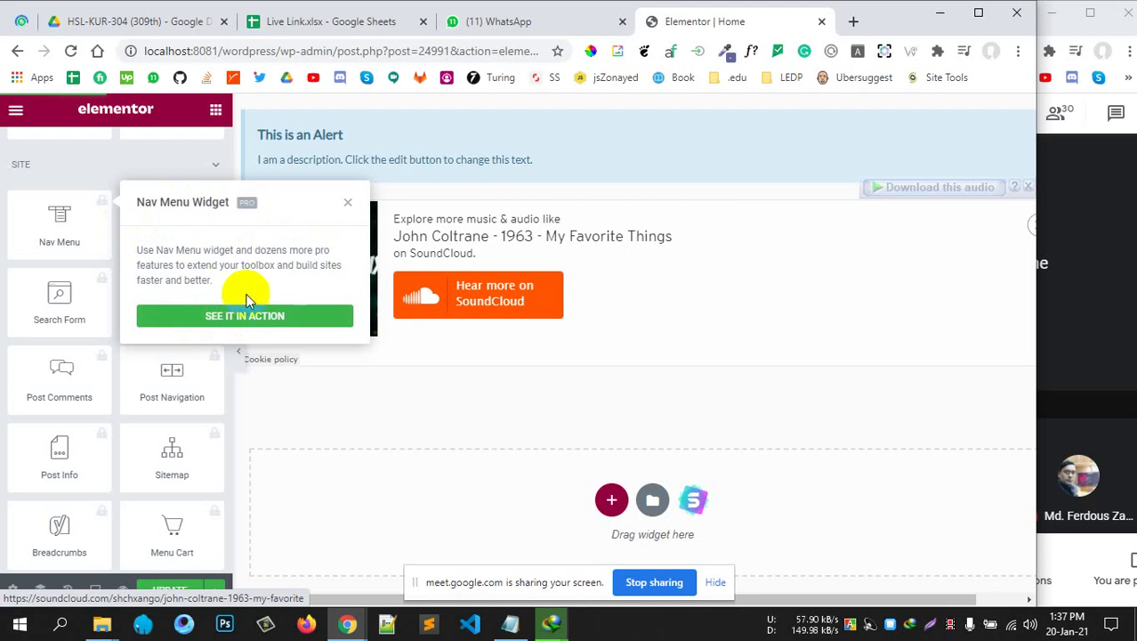
{"action": "left_click", "coordinate": [64, 167]}
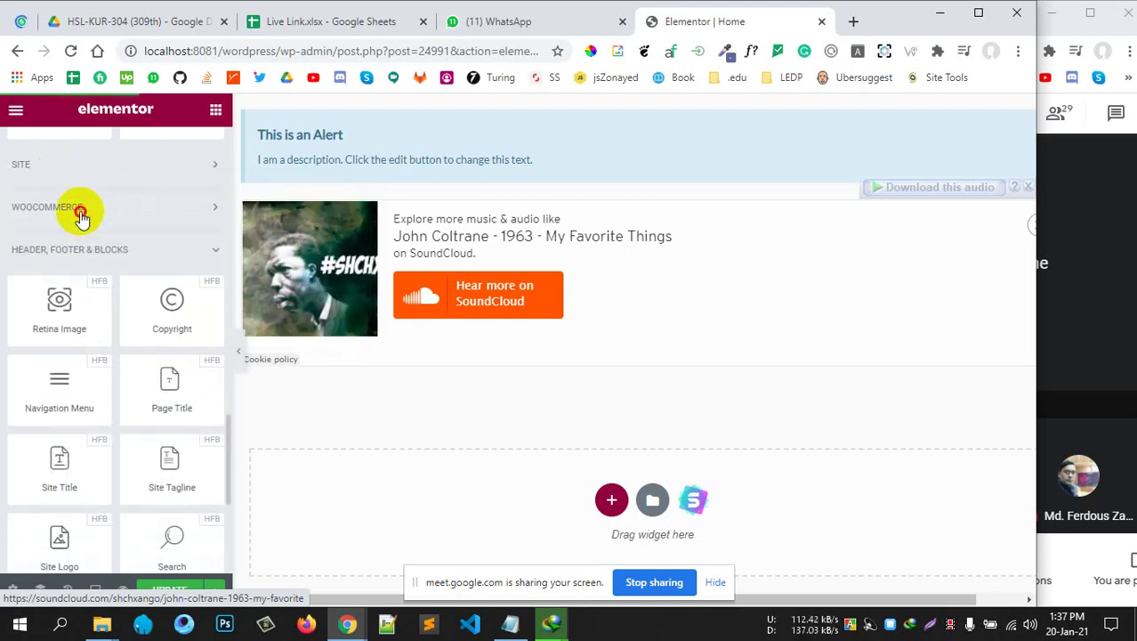
Expand the WooCommerce category, check the Archive Products, Products and Custom Add To Cart widgets, and collapse it
{"action": "left_click", "coordinate": [80, 212]}
{"action": "left_click", "coordinate": [74, 270]}
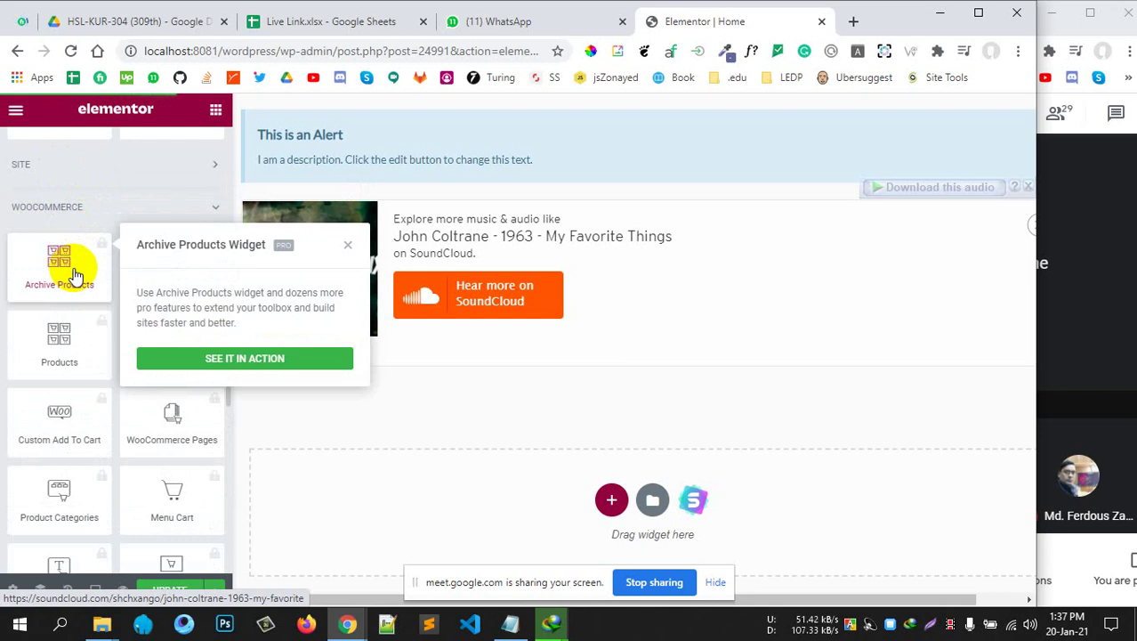
{"action": "left_click", "coordinate": [51, 338]}
{"action": "left_click", "coordinate": [60, 405]}
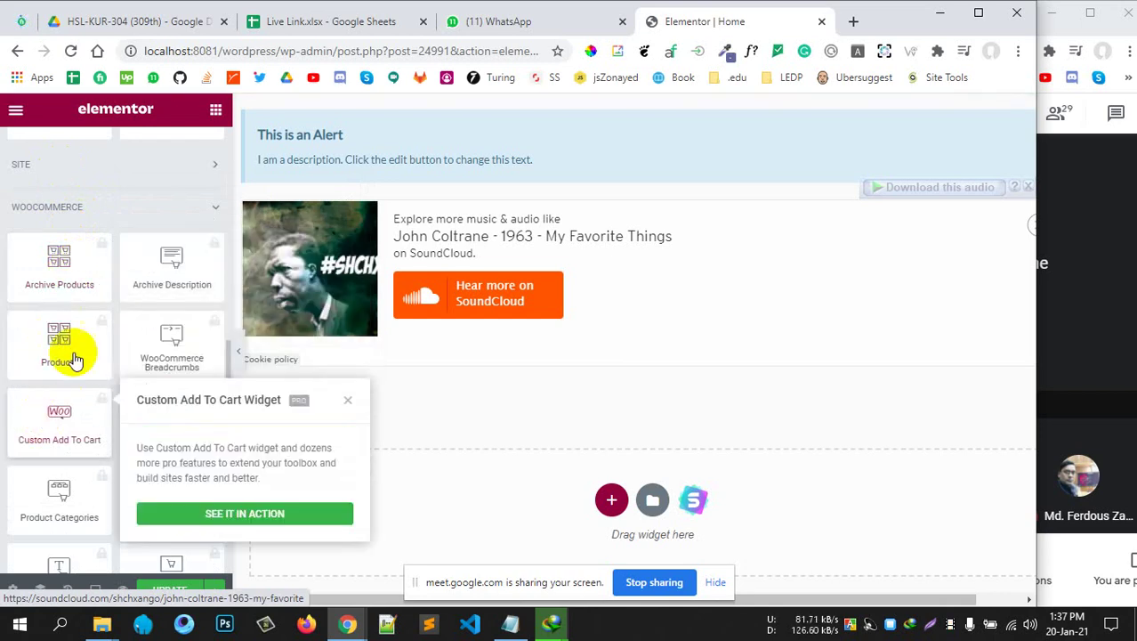
{"action": "left_click", "coordinate": [93, 206]}
Expand the WordPress widget category and look through its widgets, including the product filter and product list ones
{"action": "scroll", "coordinate": [146, 313], "scroll_direction": "down", "scroll_amount": 4}
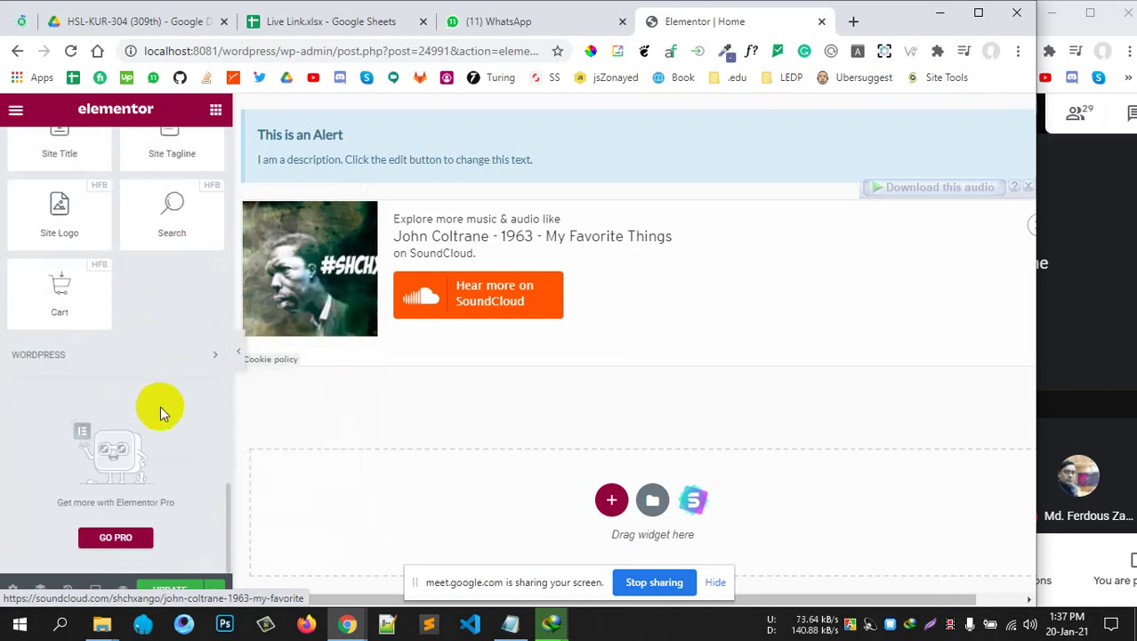
{"action": "left_click", "coordinate": [157, 358]}
{"action": "scroll", "coordinate": [138, 336], "scroll_direction": "down", "scroll_amount": 3}
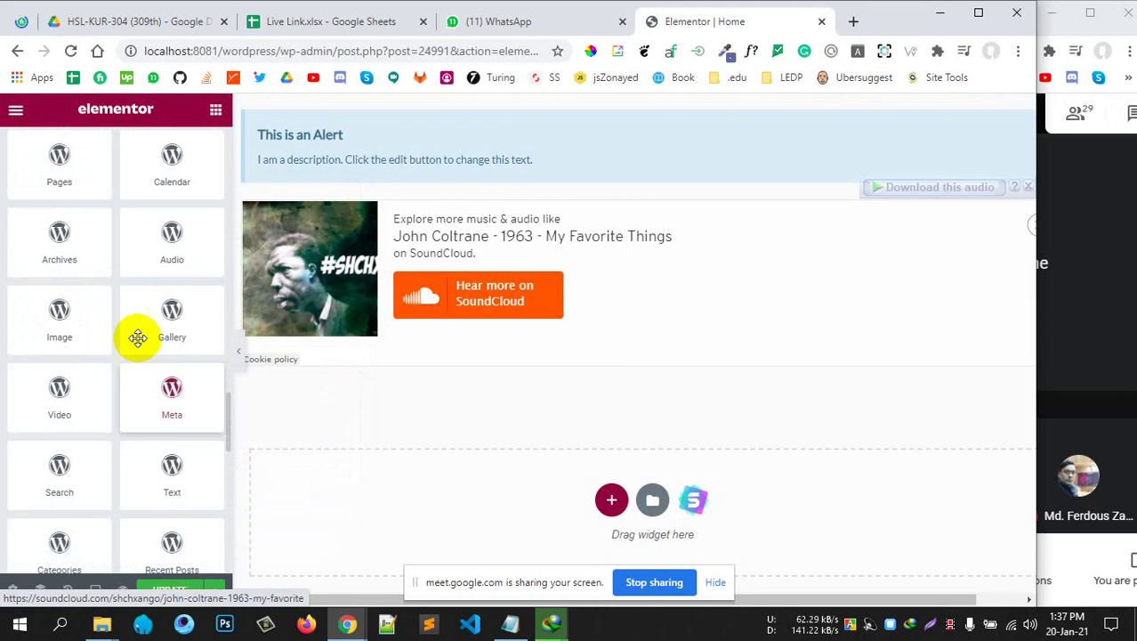
{"action": "scroll", "coordinate": [89, 368], "scroll_direction": "down", "scroll_amount": 6}
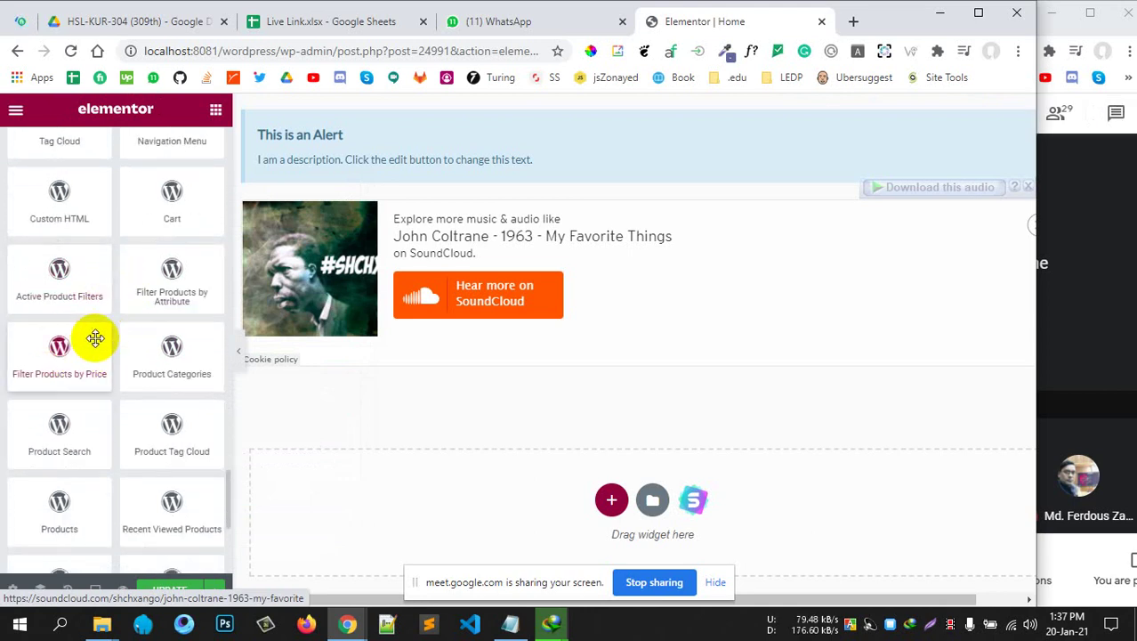
{"action": "scroll", "coordinate": [114, 338], "scroll_direction": "up", "scroll_amount": 2}
{"action": "scroll", "coordinate": [116, 337], "scroll_direction": "down", "scroll_amount": 6}
{"action": "scroll", "coordinate": [134, 336], "scroll_direction": "up", "scroll_amount": 3}
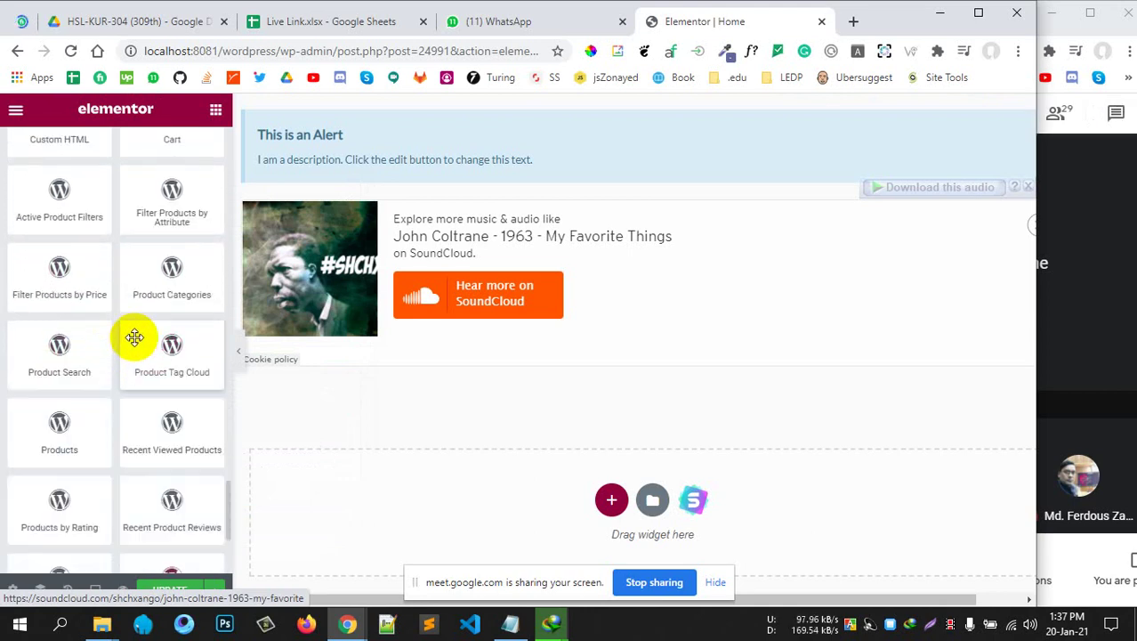
{"action": "scroll", "coordinate": [134, 336], "scroll_direction": "up", "scroll_amount": 2}
Review the page built so far, from the accordion back up to the heading and cupcake image
{"action": "scroll", "coordinate": [702, 331], "scroll_direction": "up", "scroll_amount": 6}
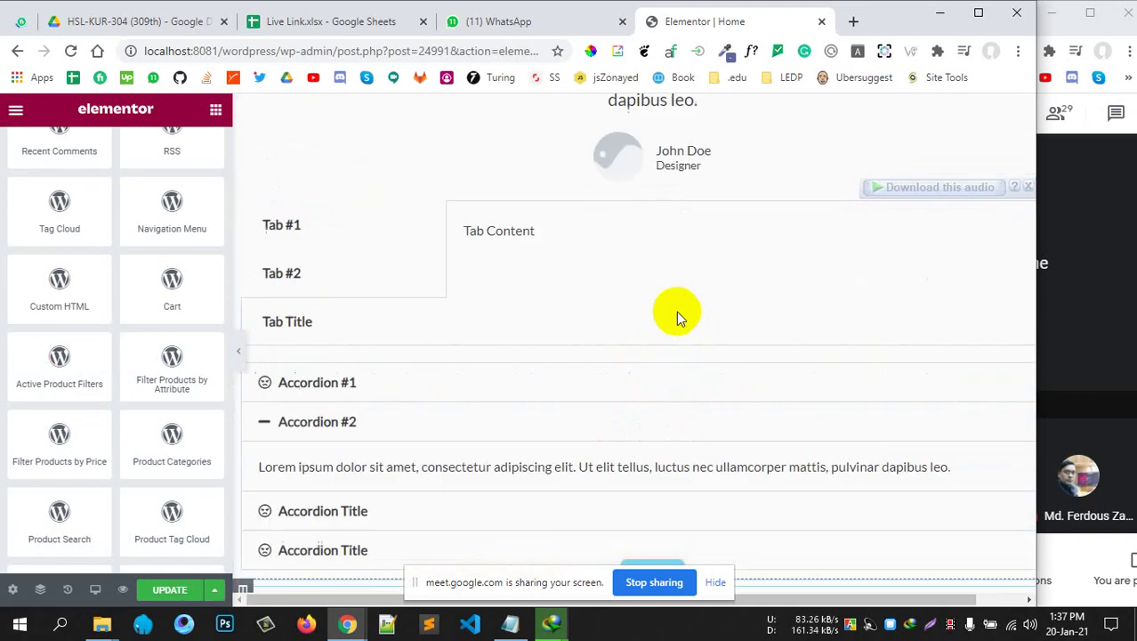
{"action": "scroll", "coordinate": [676, 310], "scroll_direction": "up", "scroll_amount": 3}
{"action": "scroll", "coordinate": [581, 384], "scroll_direction": "up", "scroll_amount": 5}
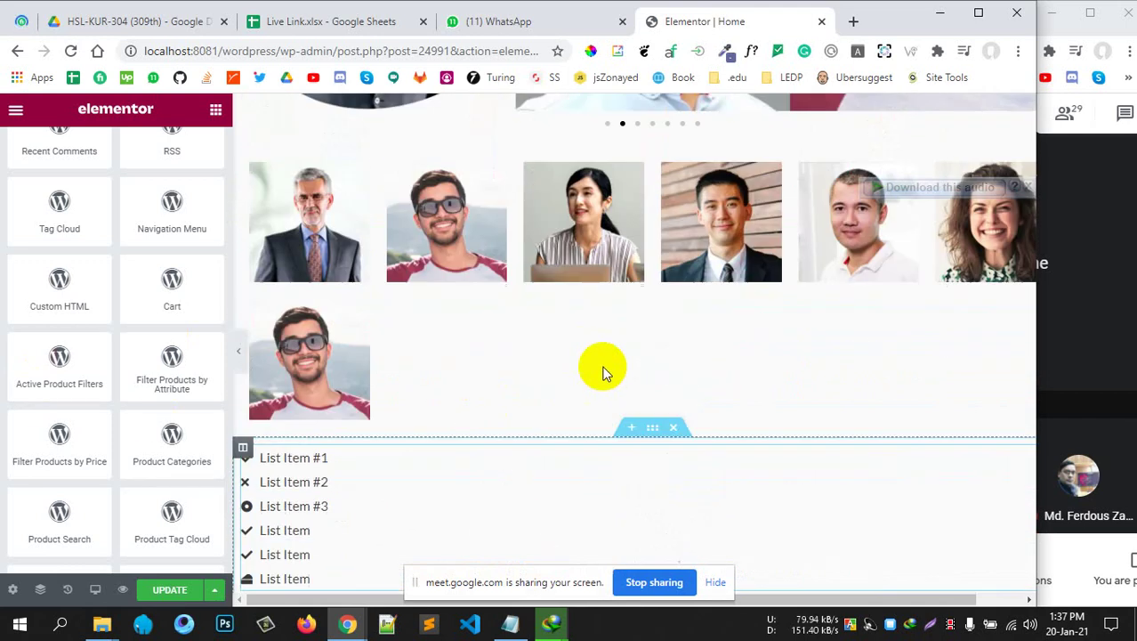
{"action": "scroll", "coordinate": [598, 365], "scroll_direction": "up", "scroll_amount": 10}
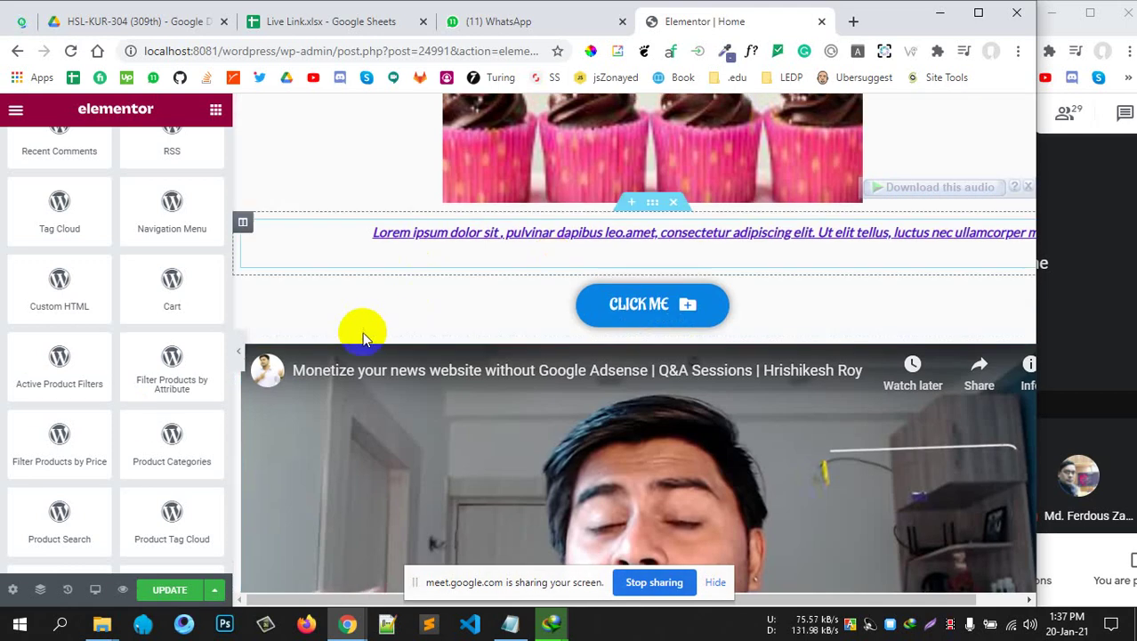
{"action": "scroll", "coordinate": [445, 321], "scroll_direction": "up", "scroll_amount": 3}
Collapse the WordPress widget category and go back to the General widgets in the list
{"action": "scroll", "coordinate": [85, 227], "scroll_direction": "up", "scroll_amount": 5}
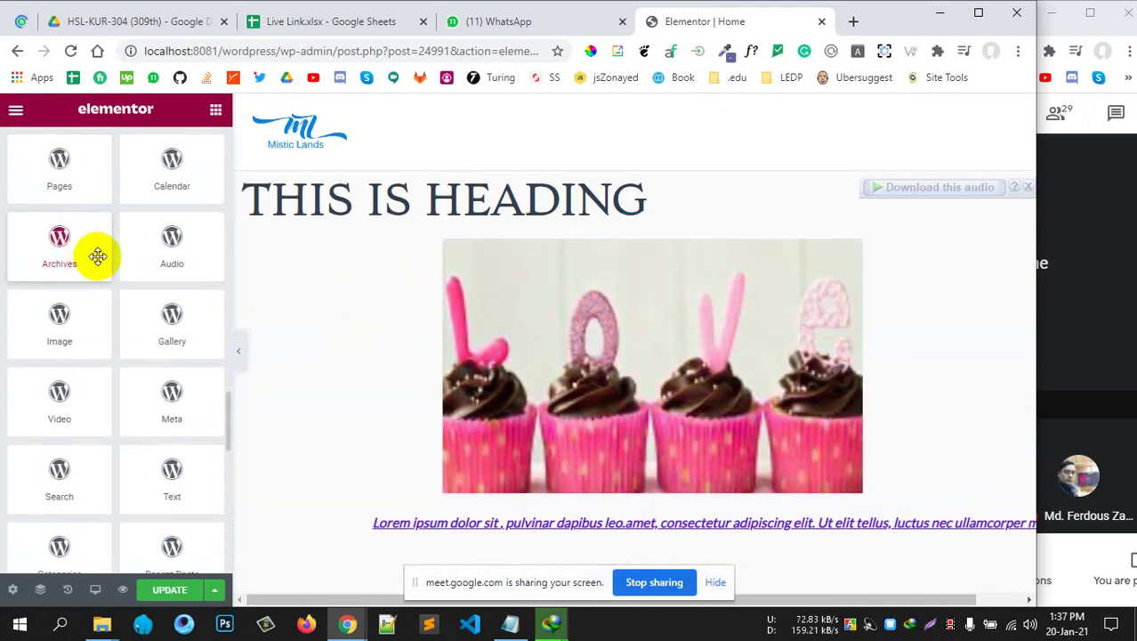
{"action": "scroll", "coordinate": [98, 256], "scroll_direction": "up", "scroll_amount": 2}
{"action": "left_click", "coordinate": [81, 286]}
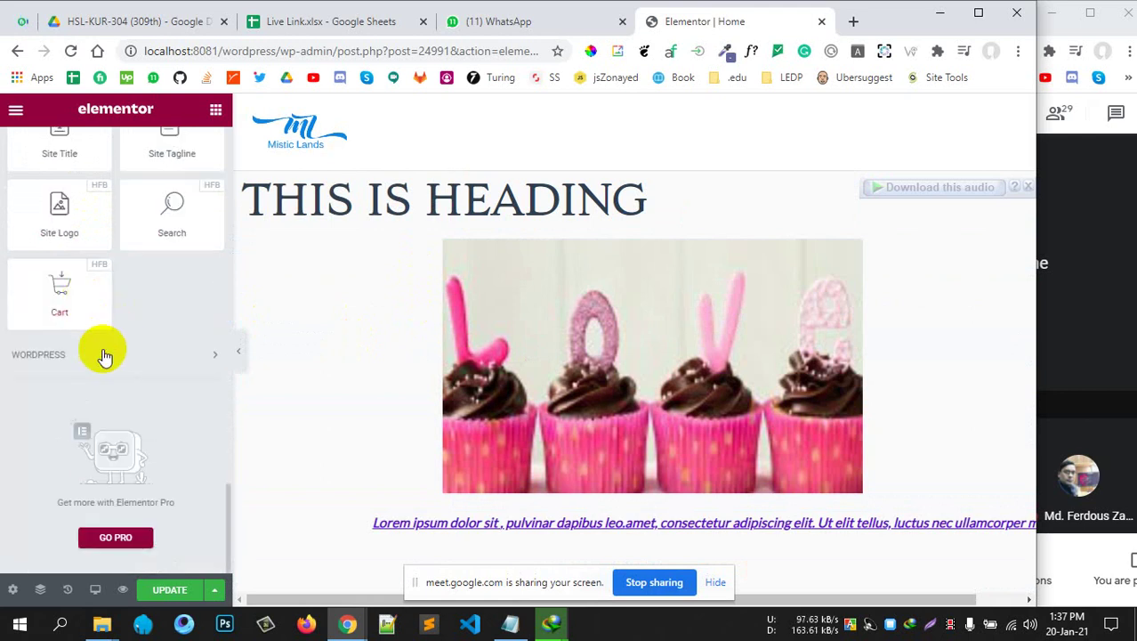
{"action": "scroll", "coordinate": [138, 356], "scroll_direction": "up", "scroll_amount": 15}
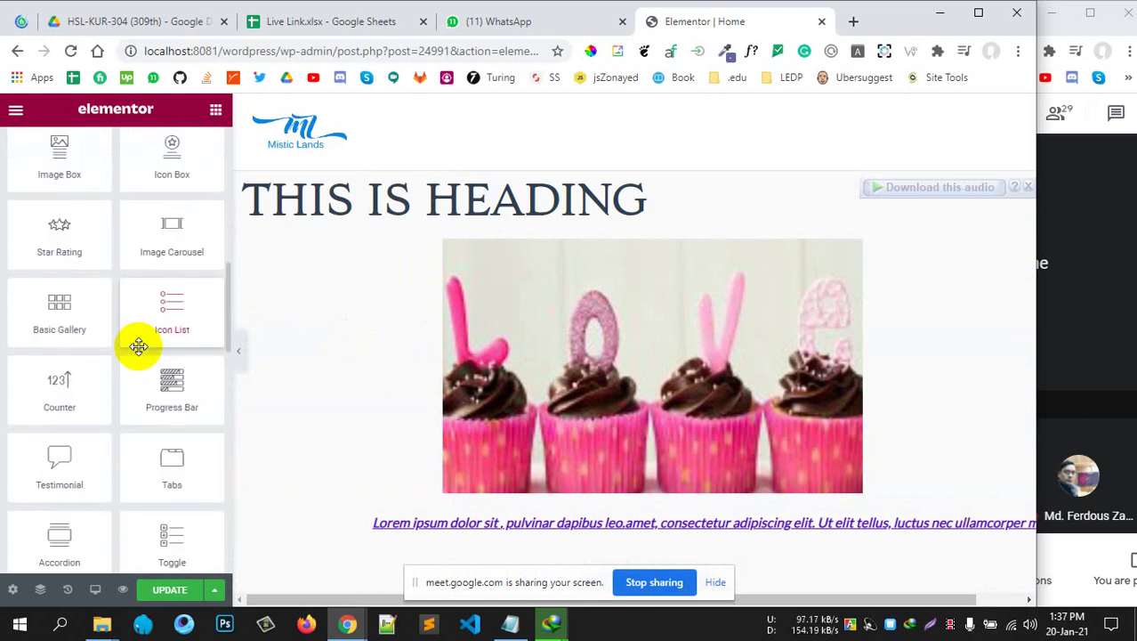